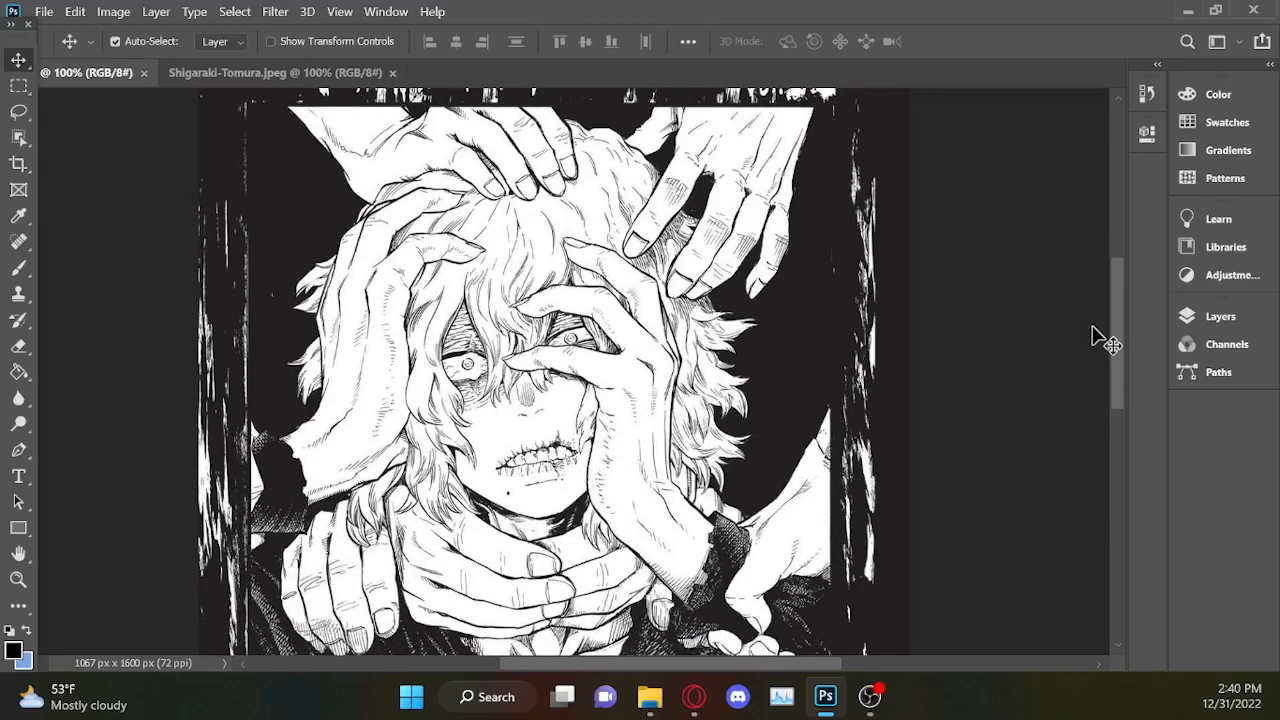
Check the colour mode of the manga cover image.
{"action": "key", "text": "ctrl+minus"}
{"action": "key", "text": "ctrl+minus"}
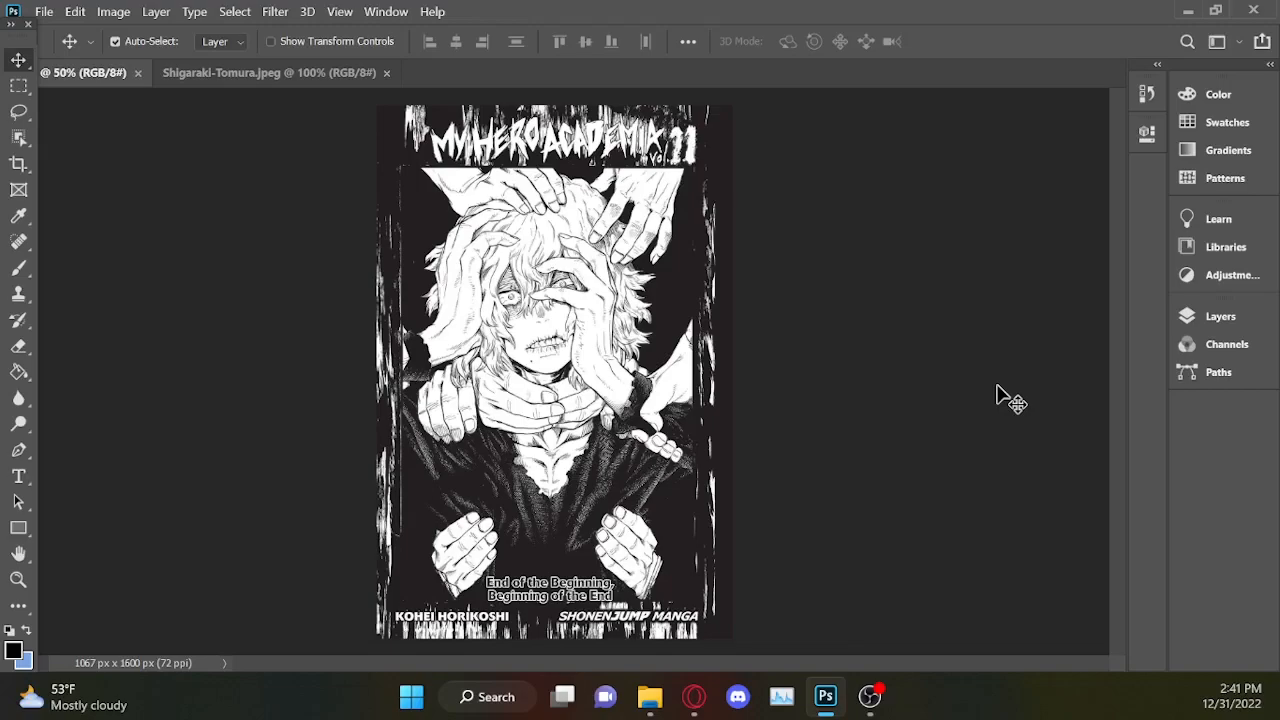
{"action": "left_click", "coordinate": [19, 112]}
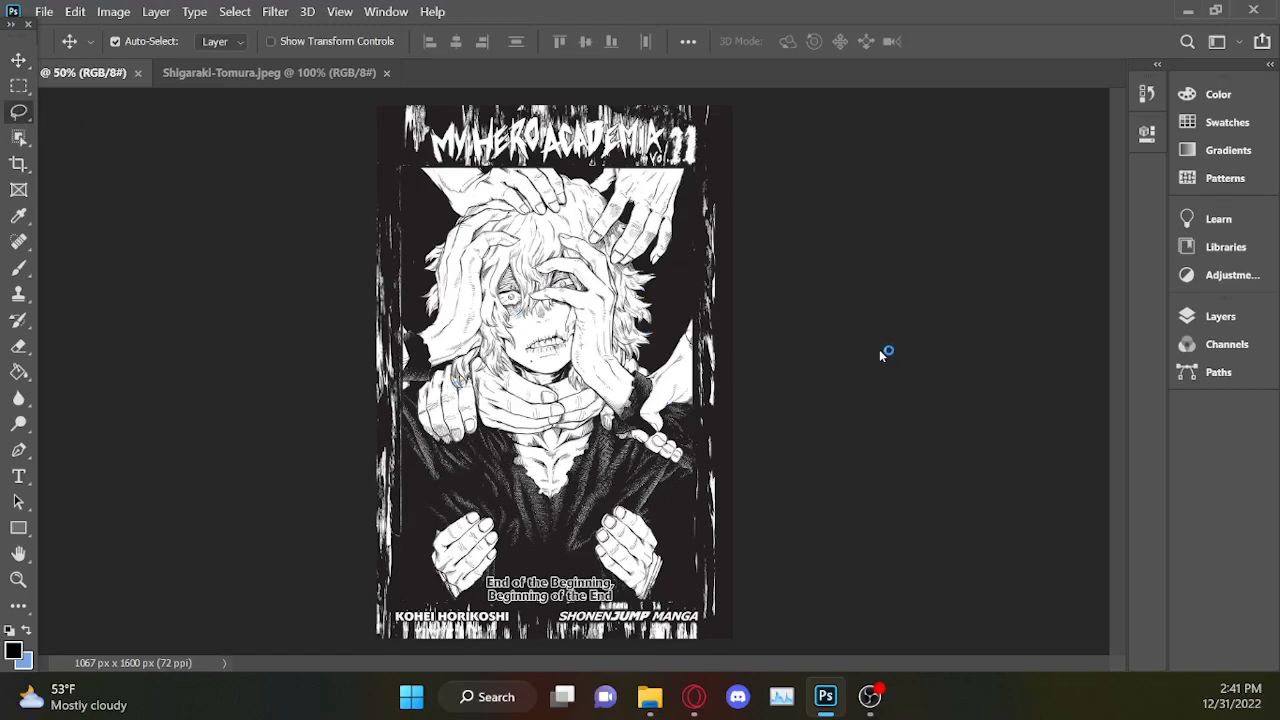
{"action": "left_click", "coordinate": [113, 11]}
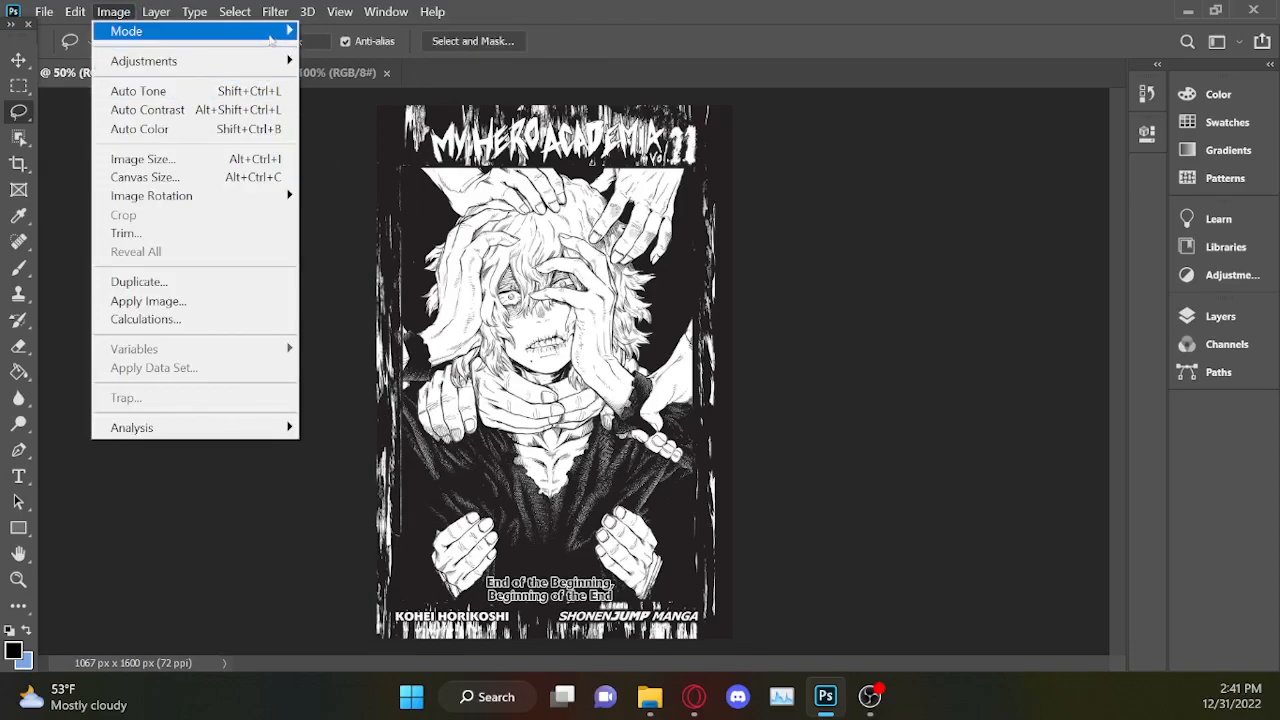
{"action": "mouse_move", "coordinate": [285, 33]}
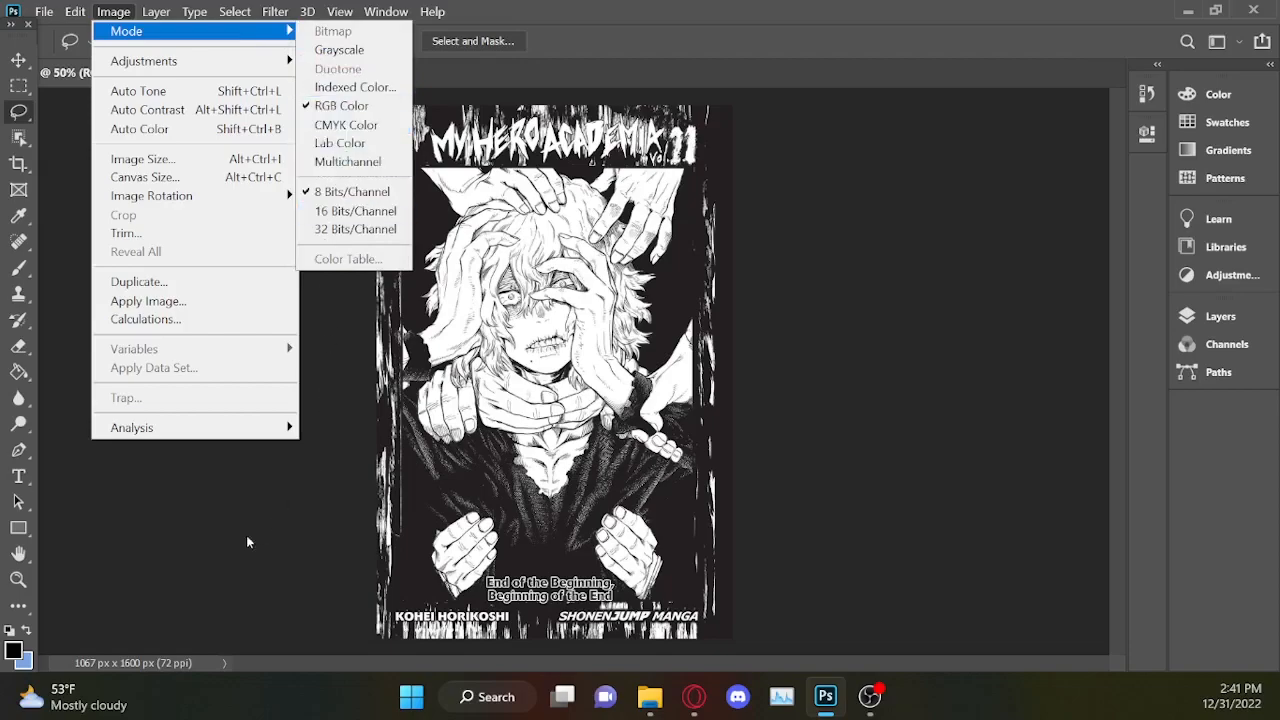
{"action": "key", "text": "Escape"}
{"action": "key", "text": "Escape"}
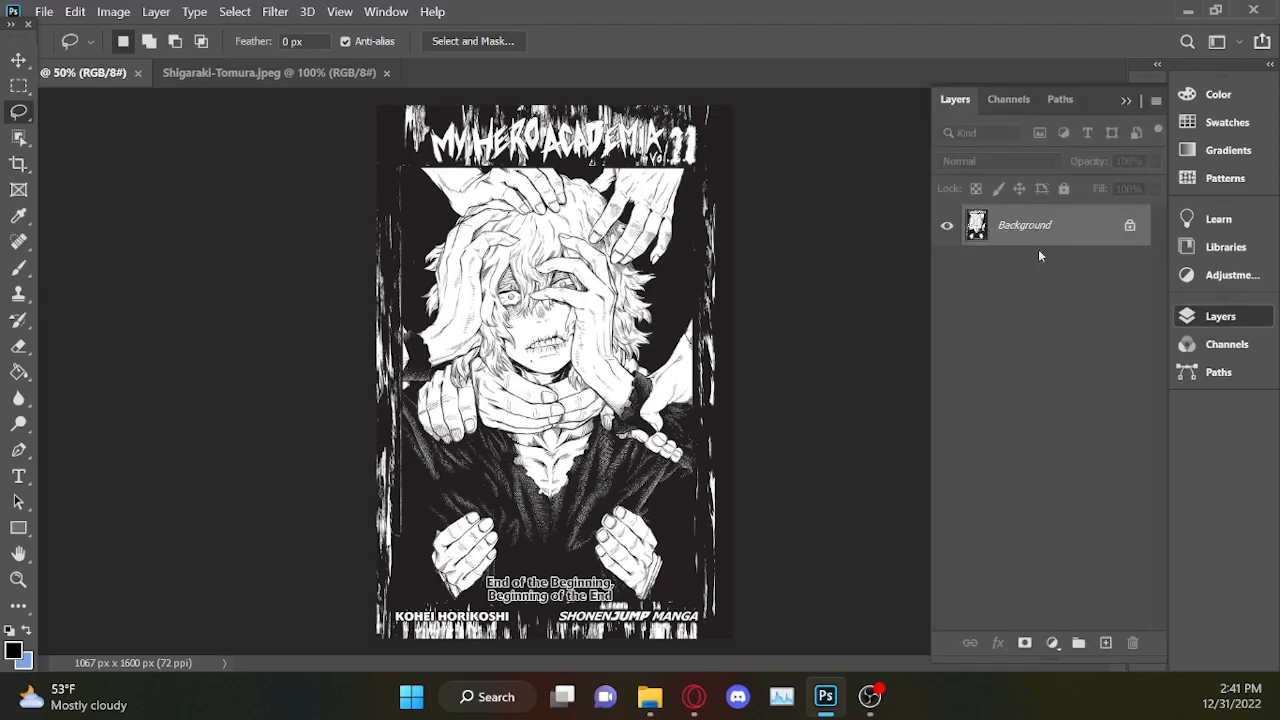
Unlock the Background layer of the manga cover so it becomes an editable layer.
{"action": "left_click", "coordinate": [1130, 227]}
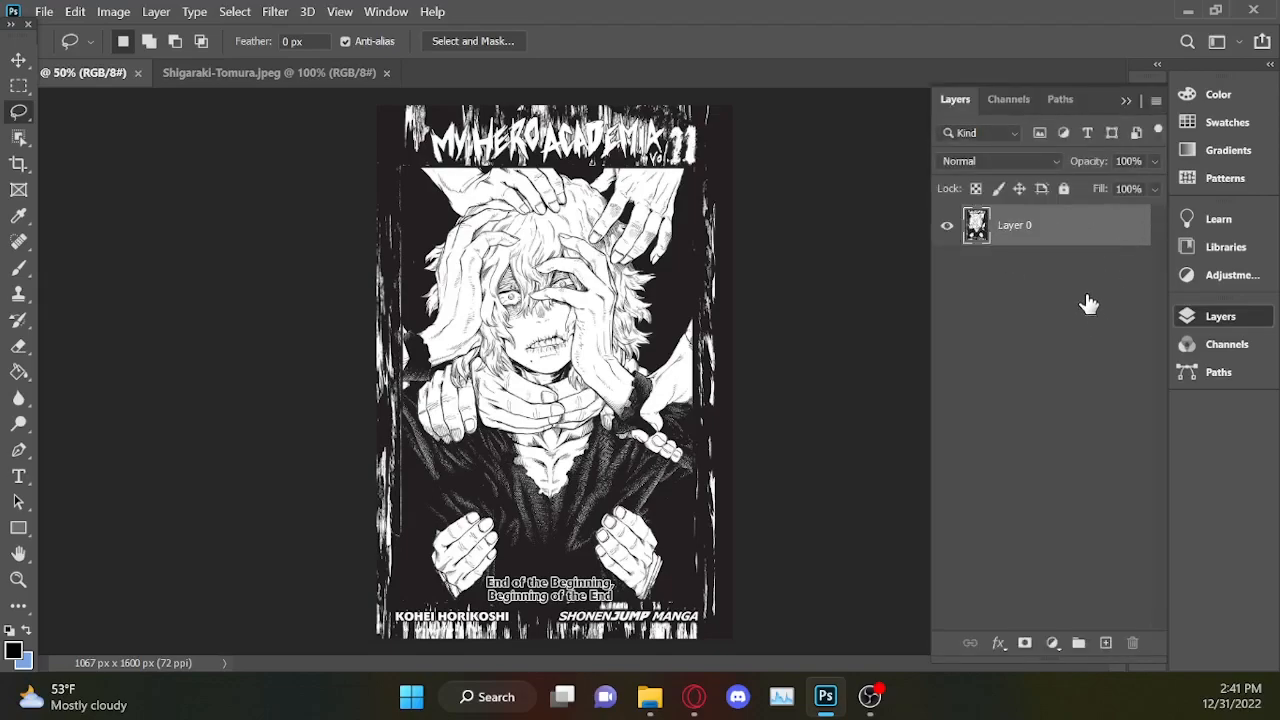
{"action": "left_click", "coordinate": [991, 234]}
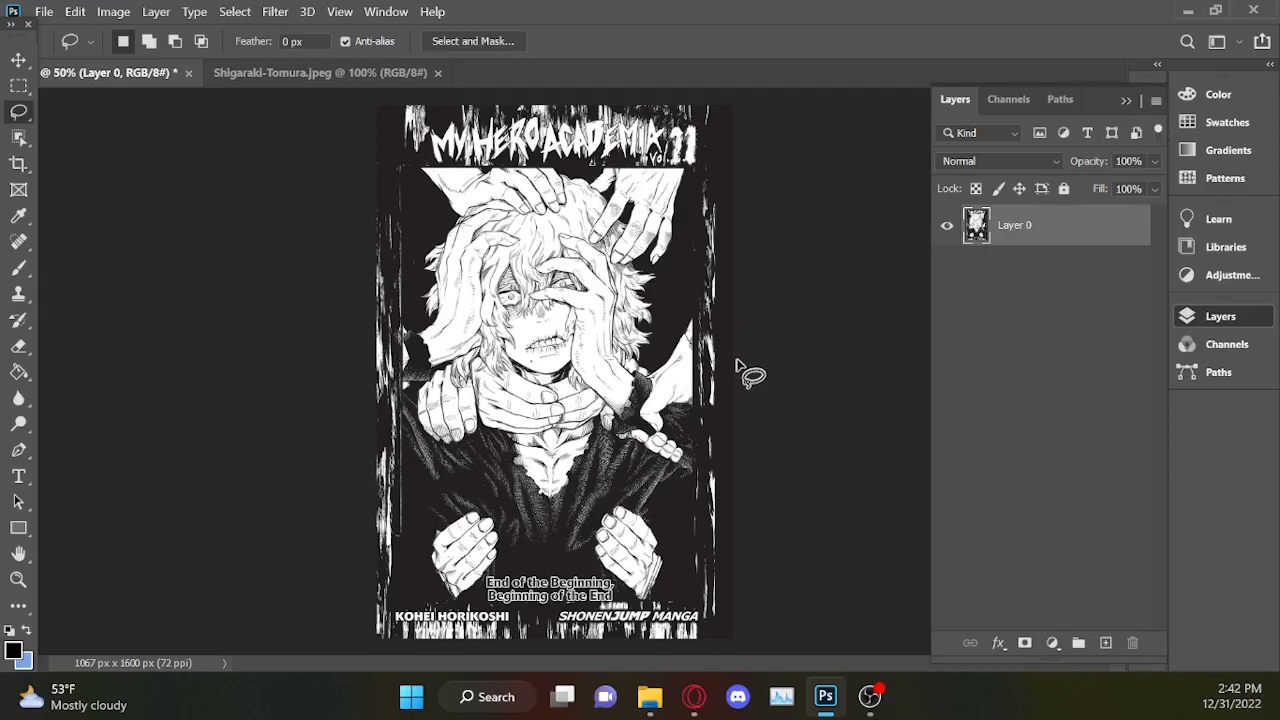
{"action": "left_click", "coordinate": [1126, 100]}
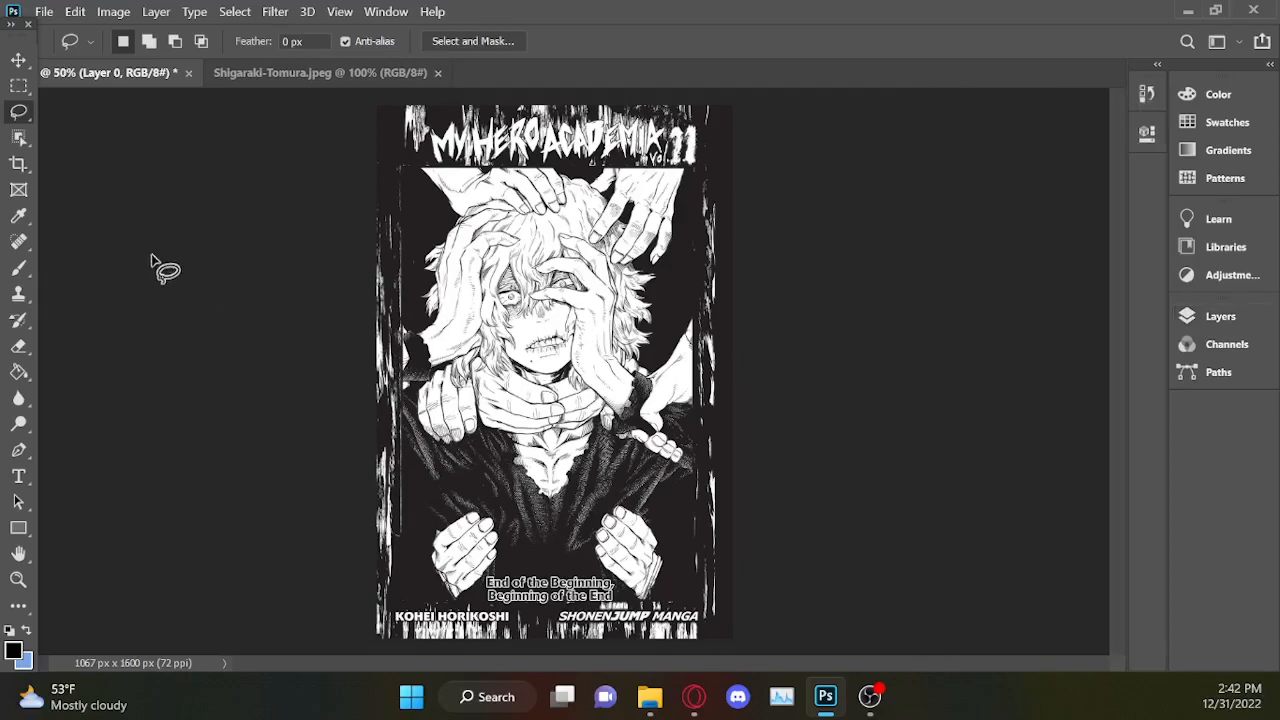
Set the crop boundary inside the textured border strips on the left and right sides of the manga cover.
{"action": "key", "text": "c"}
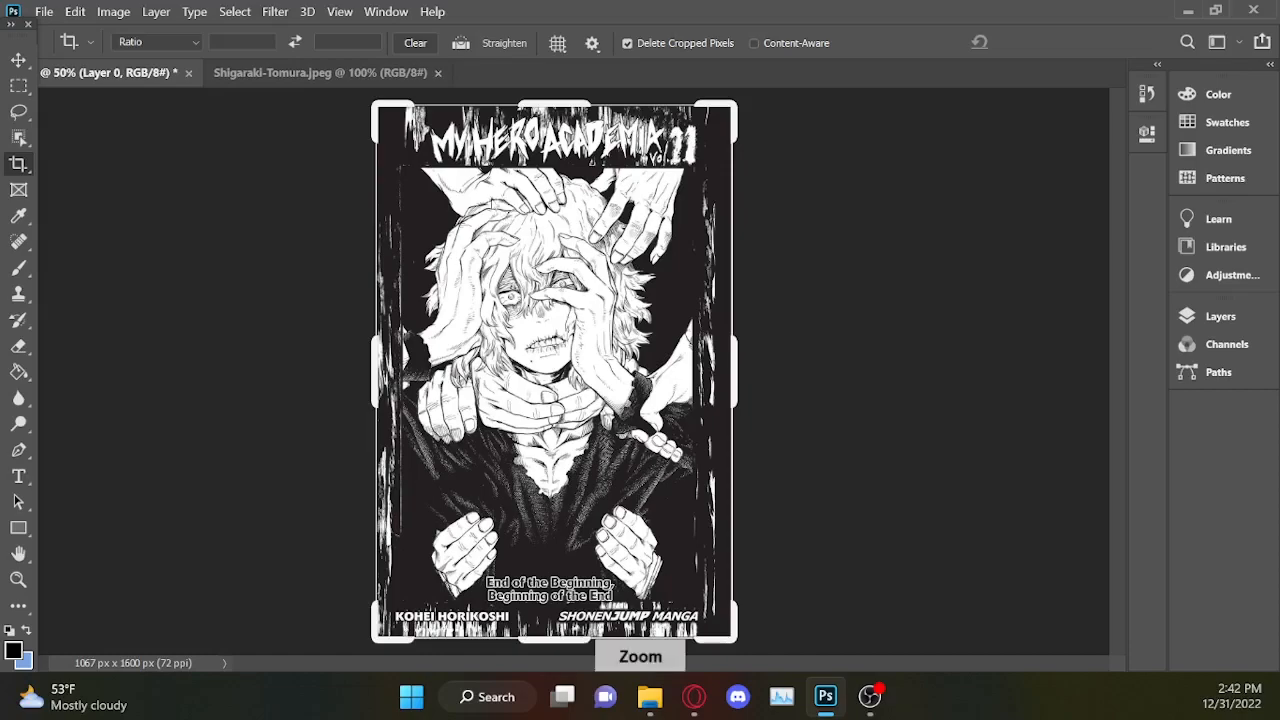
{"action": "key", "text": "ctrl+plus"}
{"action": "key", "text": "ctrl+plus"}
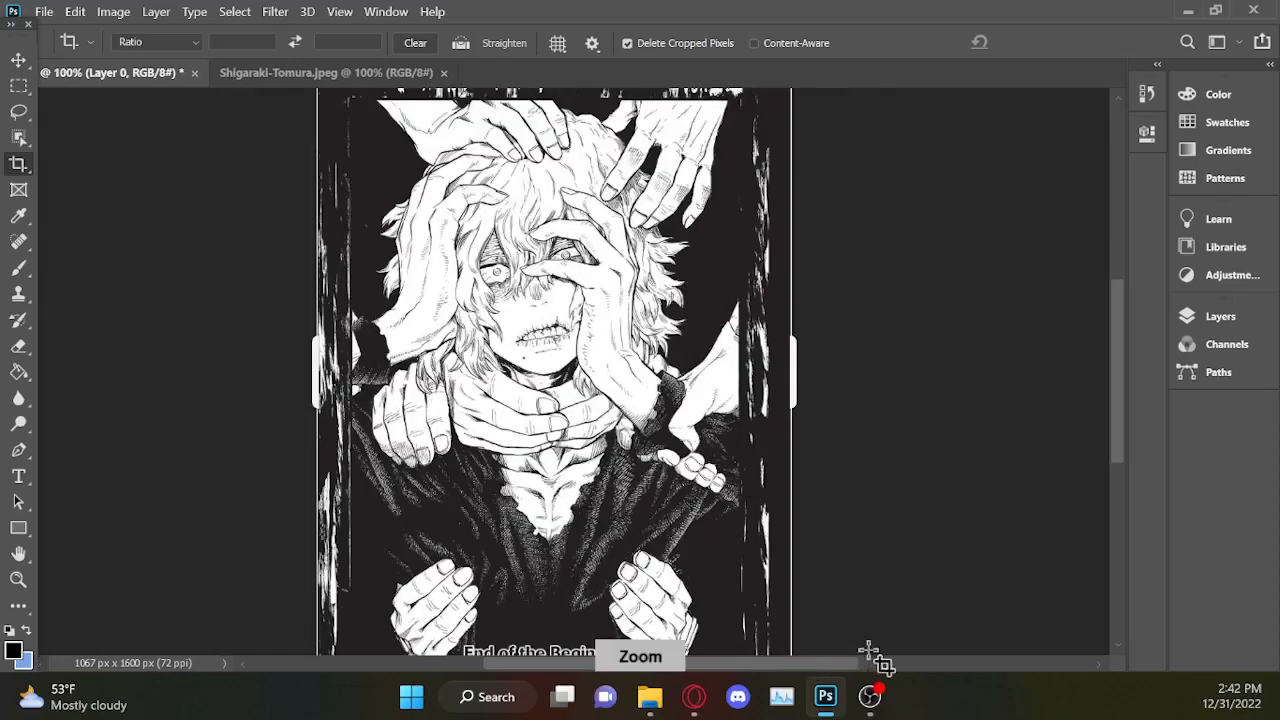
{"action": "key", "text": "ctrl+plus"}
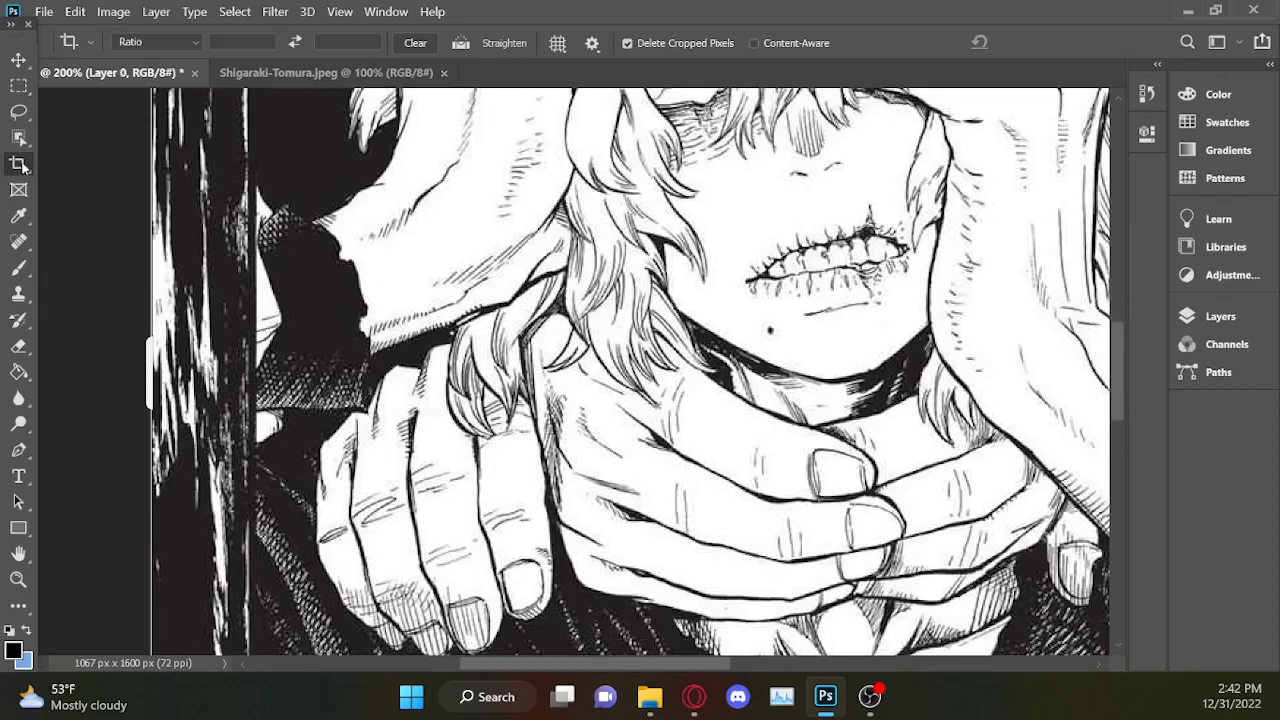
{"action": "left_click_drag", "start_coordinate": [151, 363], "coordinate": [192, 358]}
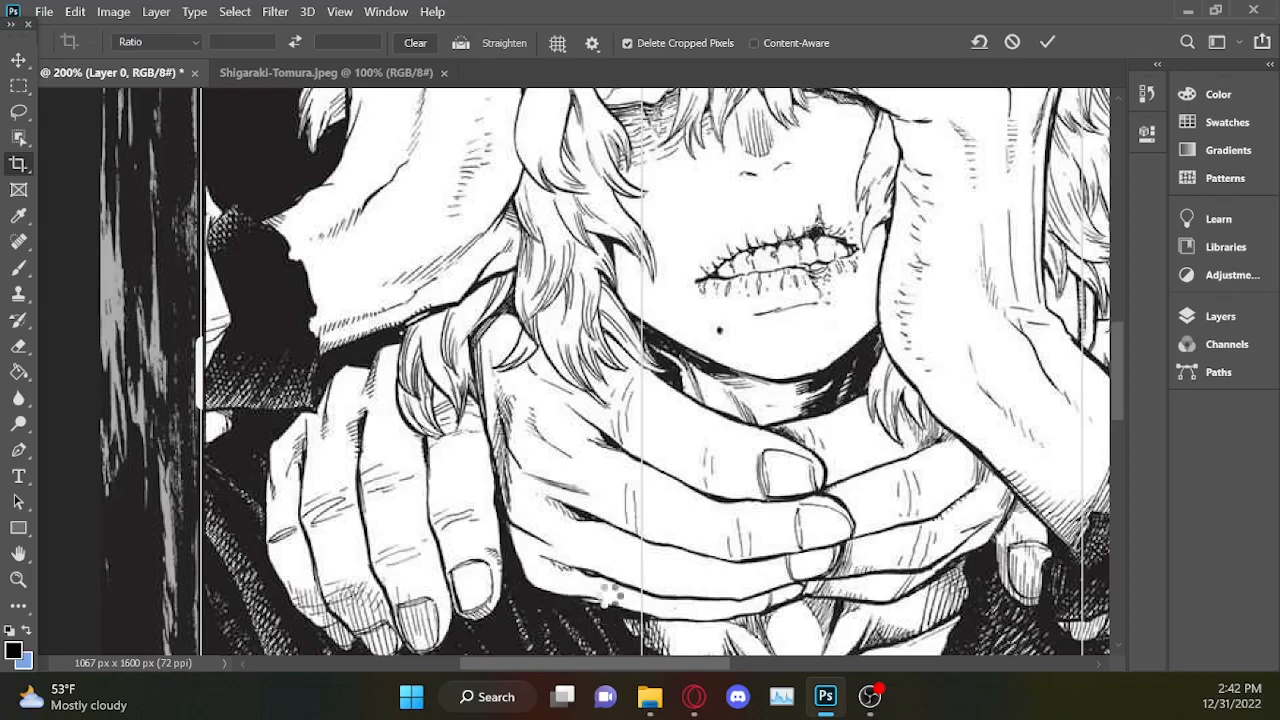
{"action": "left_click_drag", "start_coordinate": [630, 668], "coordinate": [790, 668]}
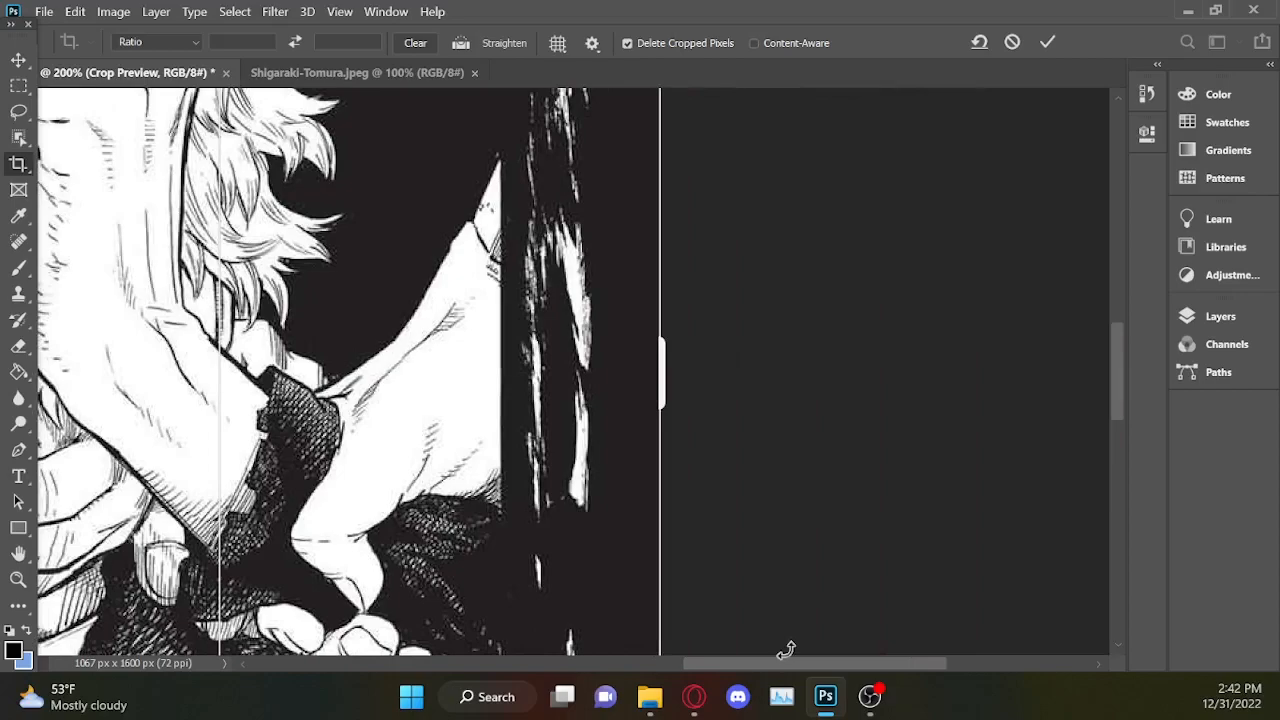
{"action": "left_click_drag", "start_coordinate": [661, 368], "coordinate": [586, 364]}
Raise the crop's lower edge to exclude the credits strip under the cover text and apply the crop at 876 x 1497 px.
{"action": "left_click_drag", "start_coordinate": [1120, 334], "coordinate": [1086, 214]}
{"action": "left_click_drag", "start_coordinate": [743, 663], "coordinate": [608, 661]}
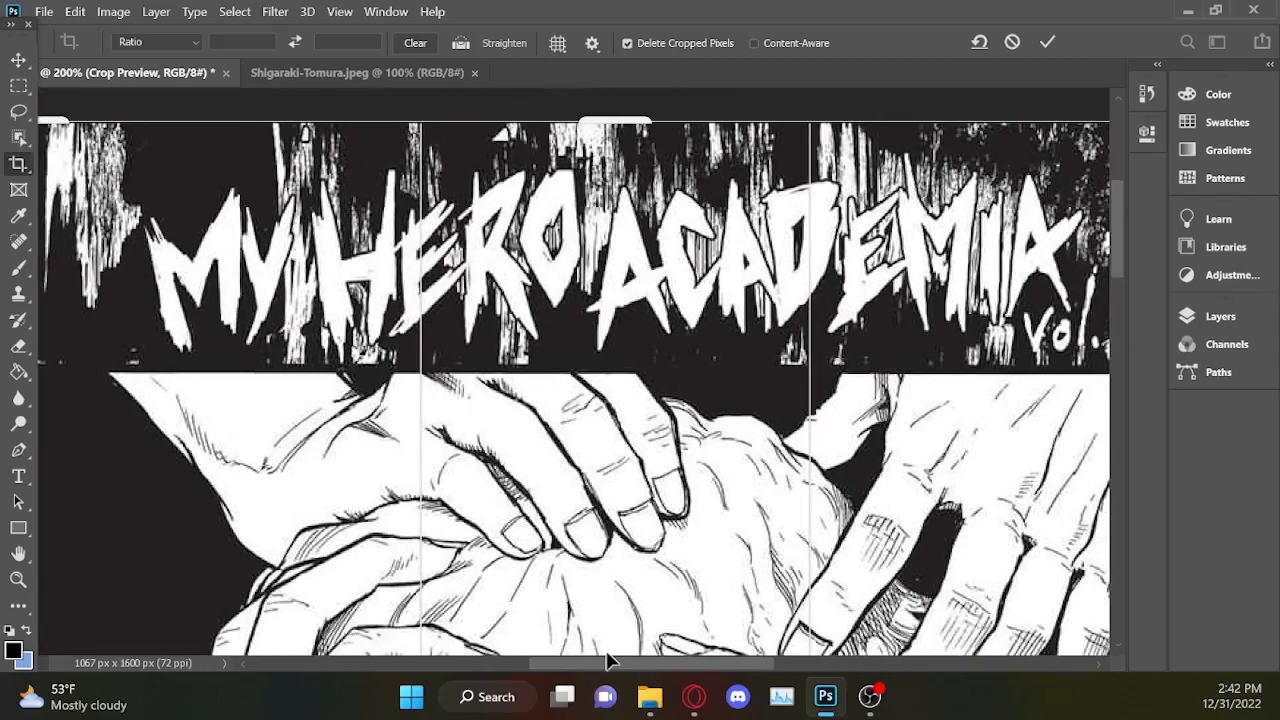
{"action": "left_click_drag", "start_coordinate": [1117, 234], "coordinate": [1130, 541]}
{"action": "left_click_drag", "start_coordinate": [620, 528], "coordinate": [626, 462]}
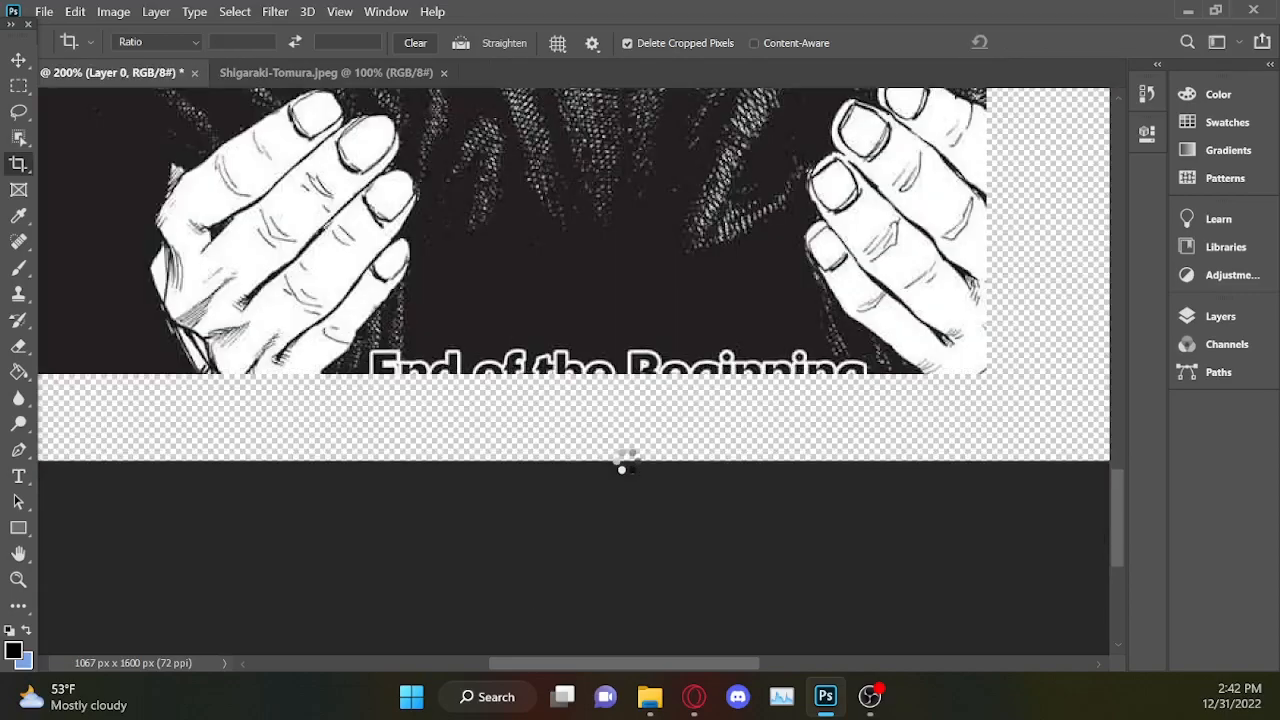
{"action": "left_click_drag", "start_coordinate": [1115, 499], "coordinate": [1115, 335]}
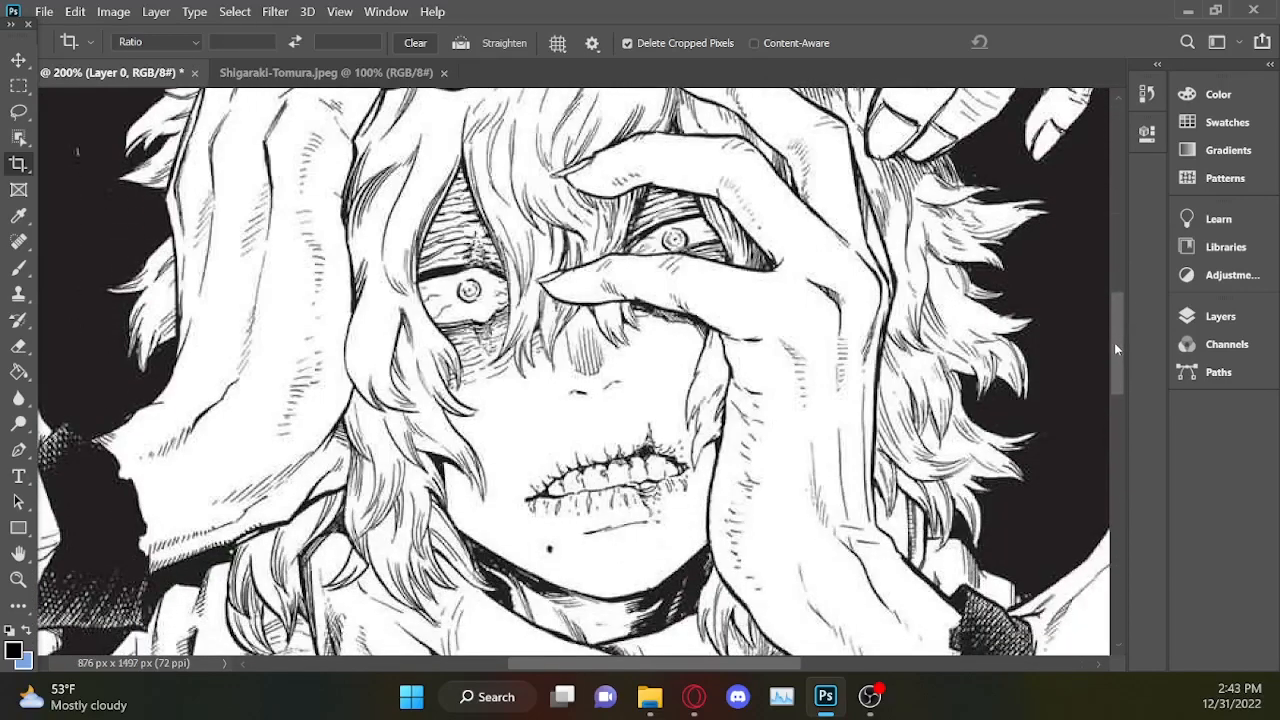
{"action": "key", "text": "ctrl+minus"}
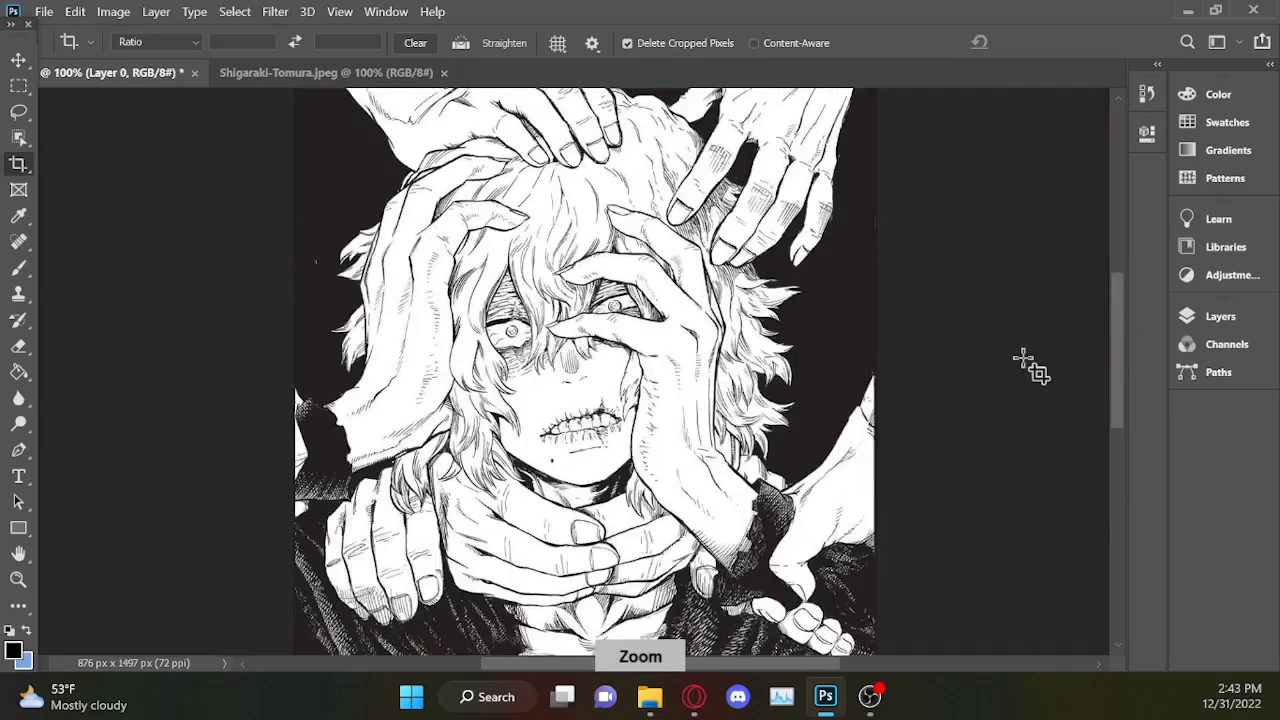
{"action": "key", "text": "ctrl+minus"}
{"action": "key", "text": "ctrl+minus"}
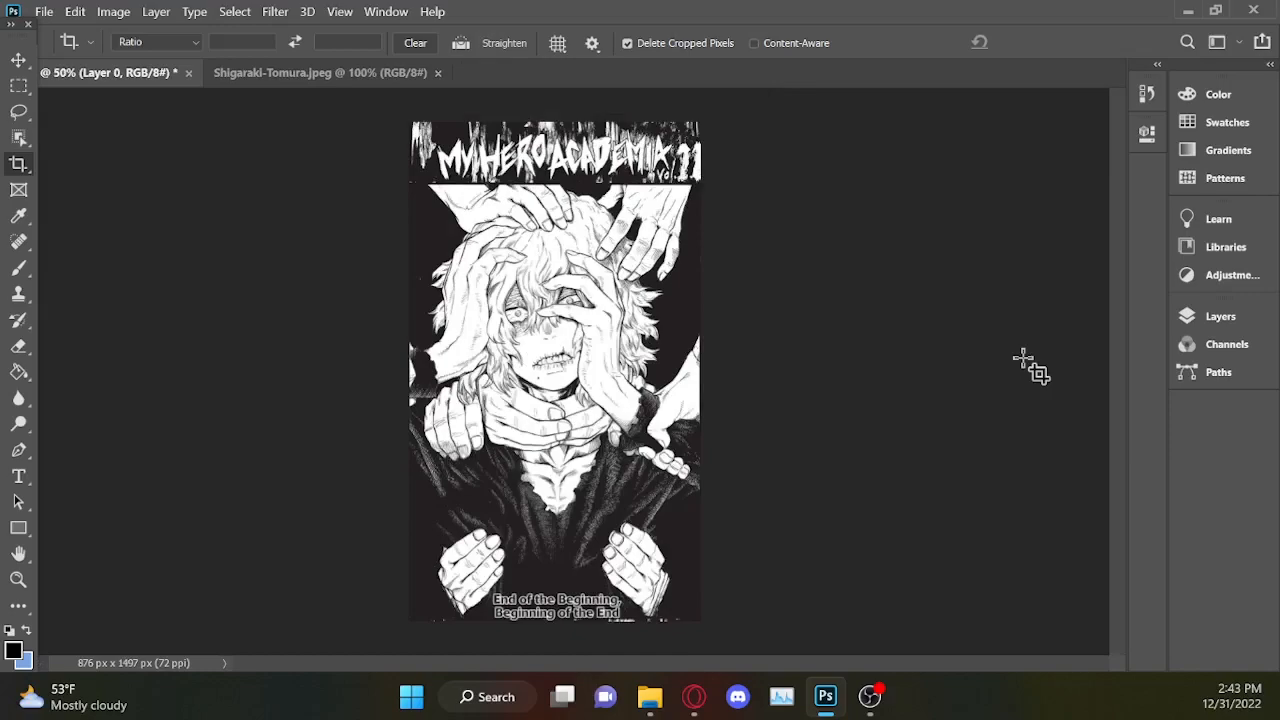
{"action": "key", "text": "ctrl+plus"}
{"action": "key", "text": "ctrl+plus"}
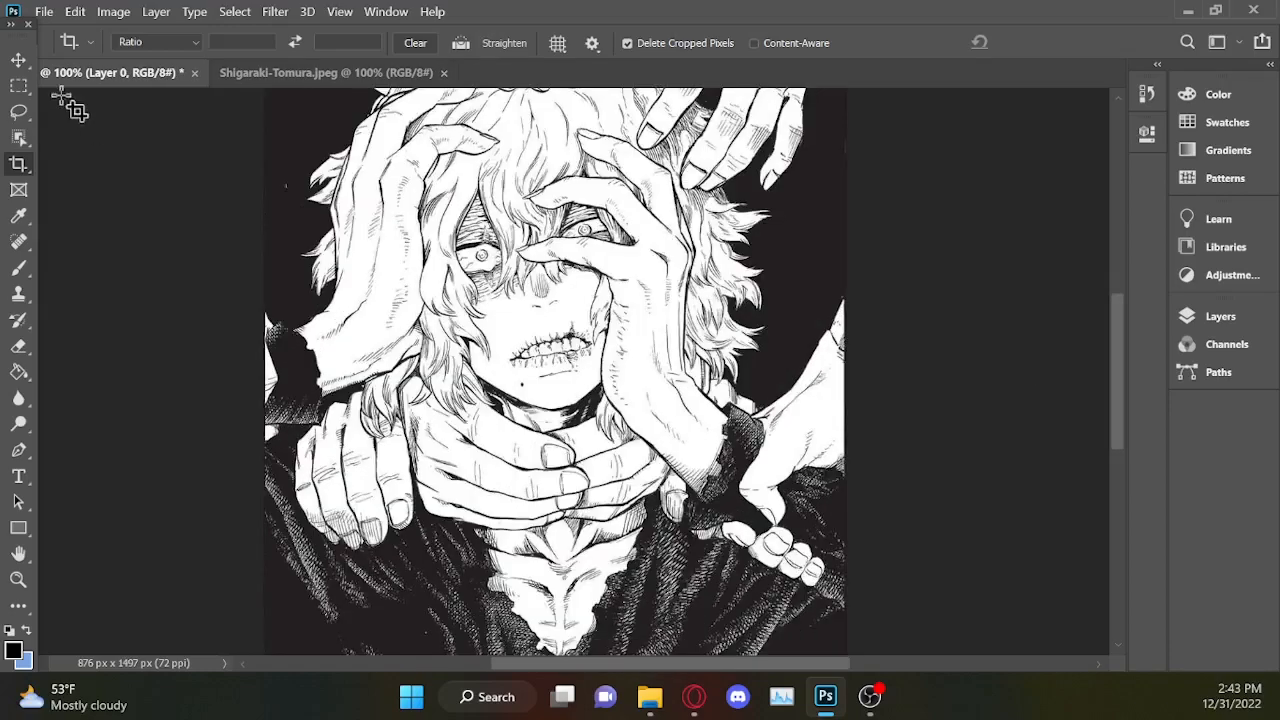
{"action": "mouse_move", "coordinate": [1120, 352]}
{"action": "left_mouse_down"}
{"action": "mouse_move", "coordinate": [1123, 326]}
{"action": "mouse_move", "coordinate": [1131, 359]}
{"action": "left_mouse_up"}
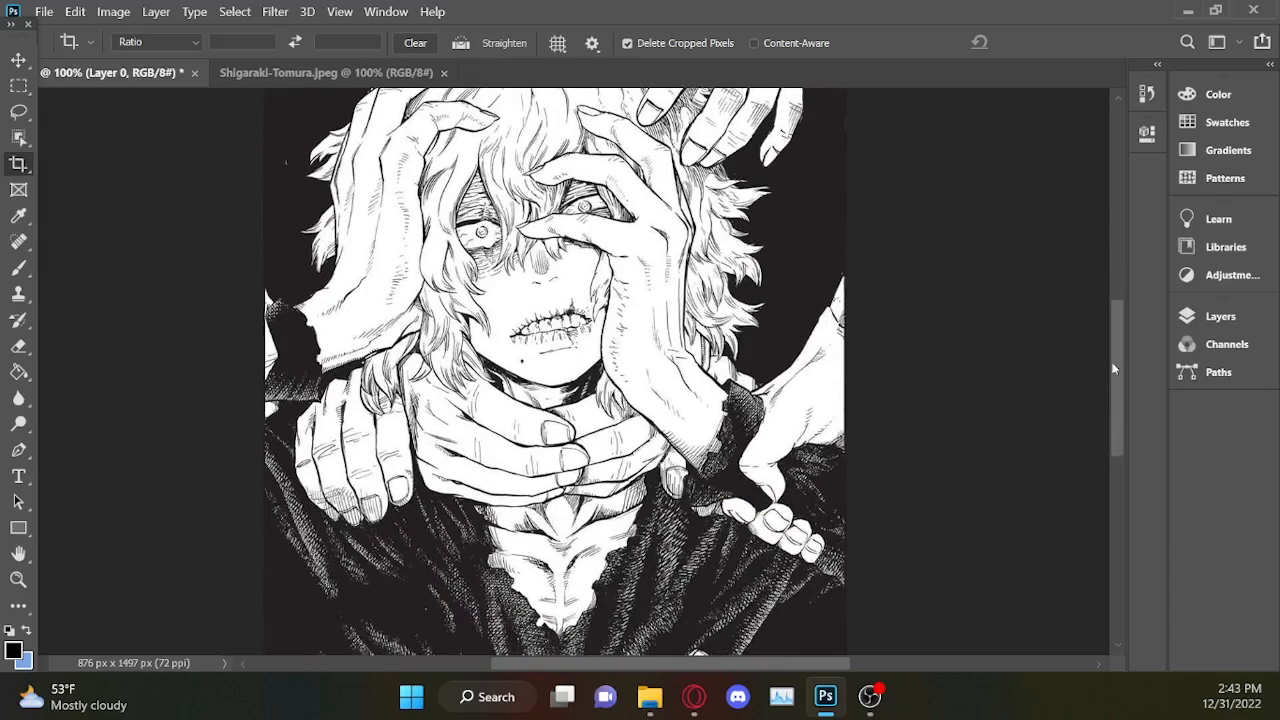
{"action": "left_click_drag", "start_coordinate": [1112, 366], "coordinate": [1135, 344]}
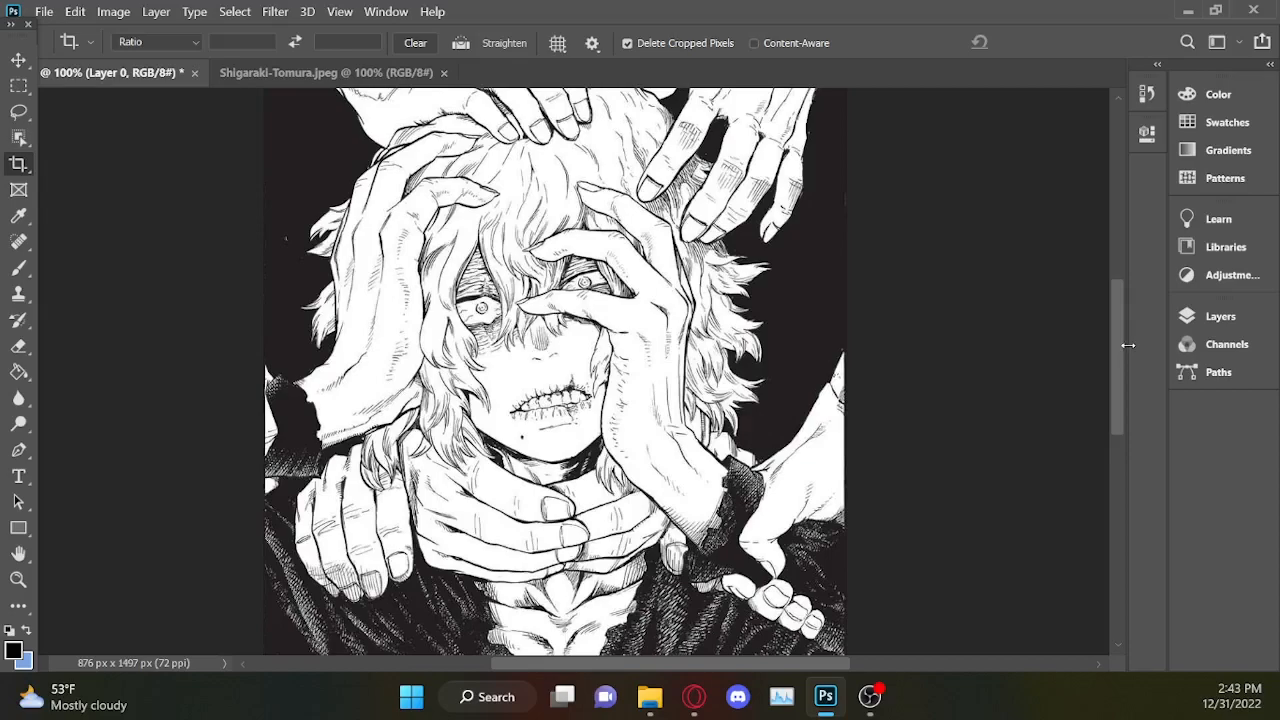
Float Shigaraki-Tomura.jpeg in its own small window beside the manga drawing as a colour reference.
{"action": "key", "text": "l"}
{"action": "left_click_drag", "start_coordinate": [1117, 320], "coordinate": [1120, 313]}
{"action": "left_click_drag", "start_coordinate": [326, 72], "coordinate": [155, 106]}
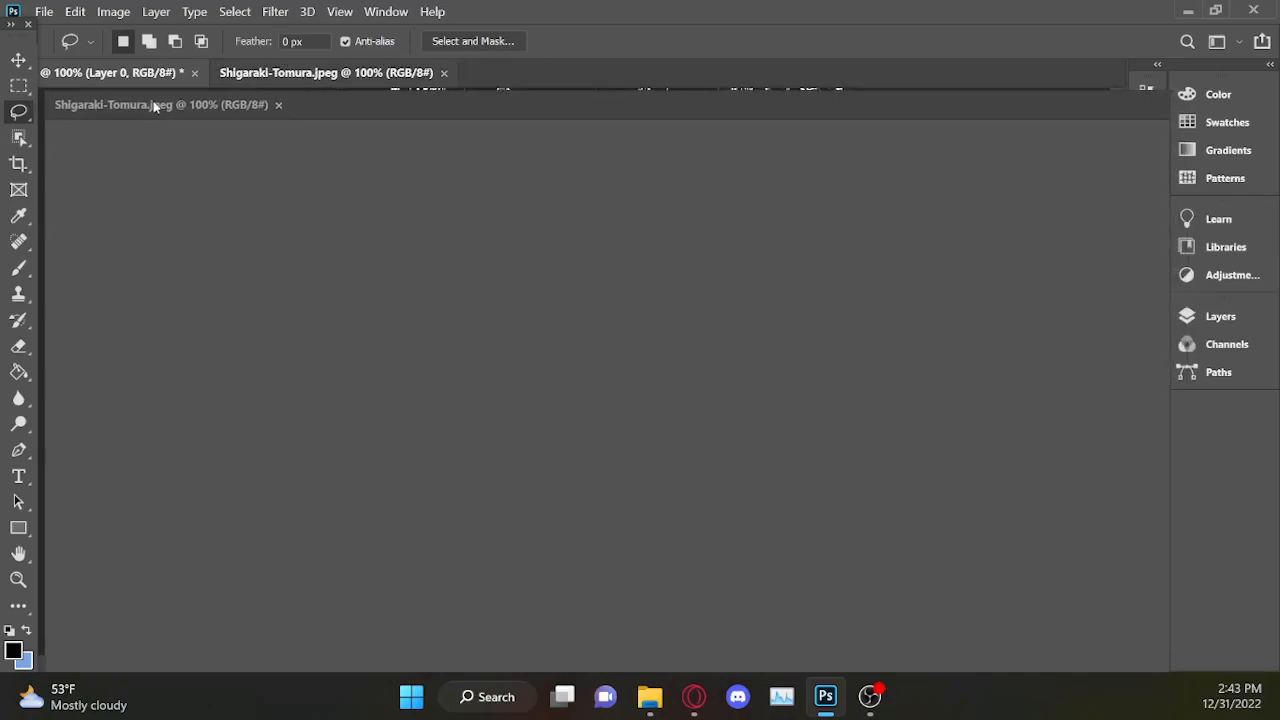
{"action": "mouse_move", "coordinate": [155, 106]}
{"action": "left_mouse_down"}
{"action": "mouse_move", "coordinate": [575, 256]}
{"action": "mouse_move", "coordinate": [578, 149]}
{"action": "mouse_move", "coordinate": [190, 134]}
{"action": "mouse_move", "coordinate": [175, 96]}
{"action": "mouse_move", "coordinate": [162, 97]}
{"action": "left_mouse_up"}
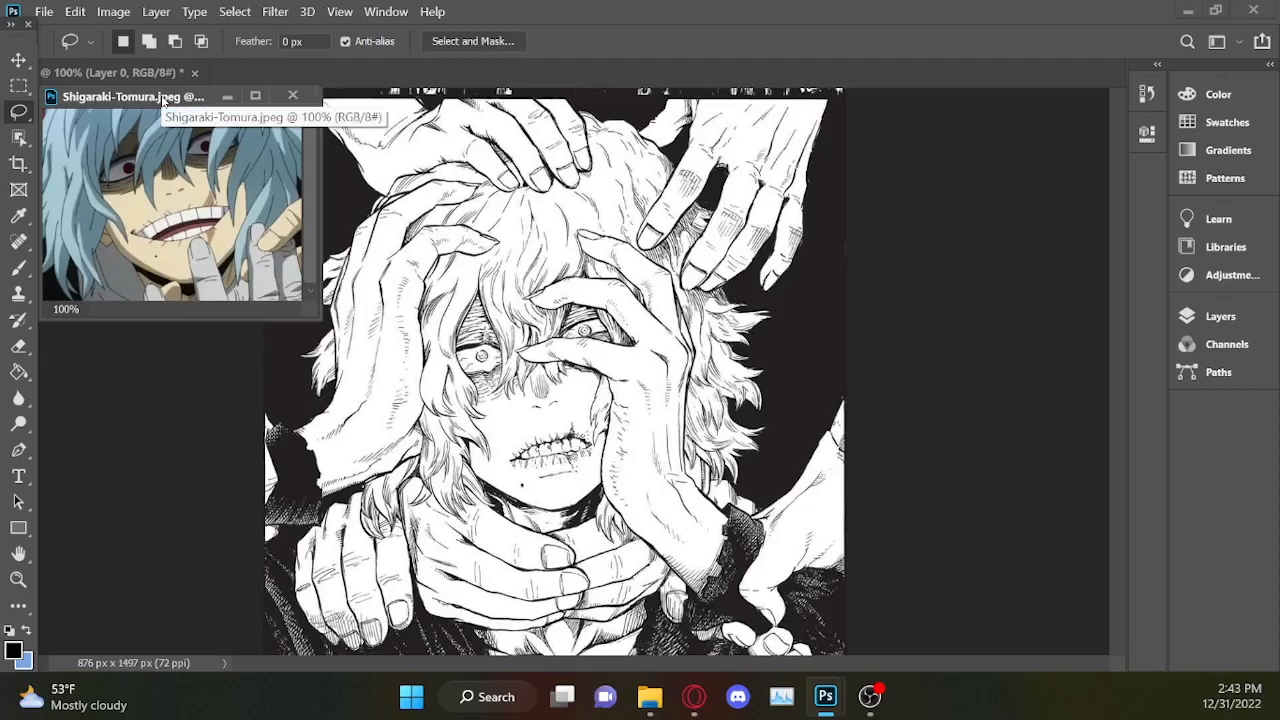
Sample the light grey of the finger below the mouth in the reference image as the foreground colour.
{"action": "left_click", "coordinate": [18, 216]}
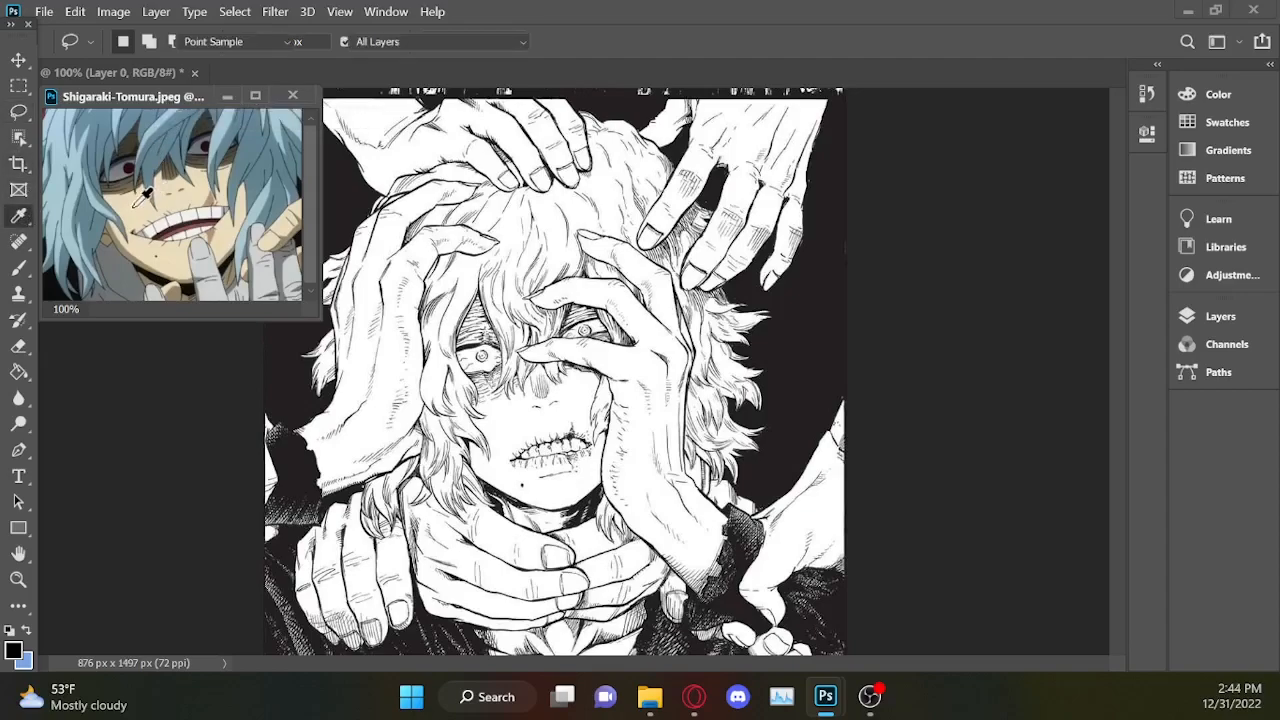
{"action": "left_click", "coordinate": [203, 212]}
{"action": "left_click", "coordinate": [205, 268]}
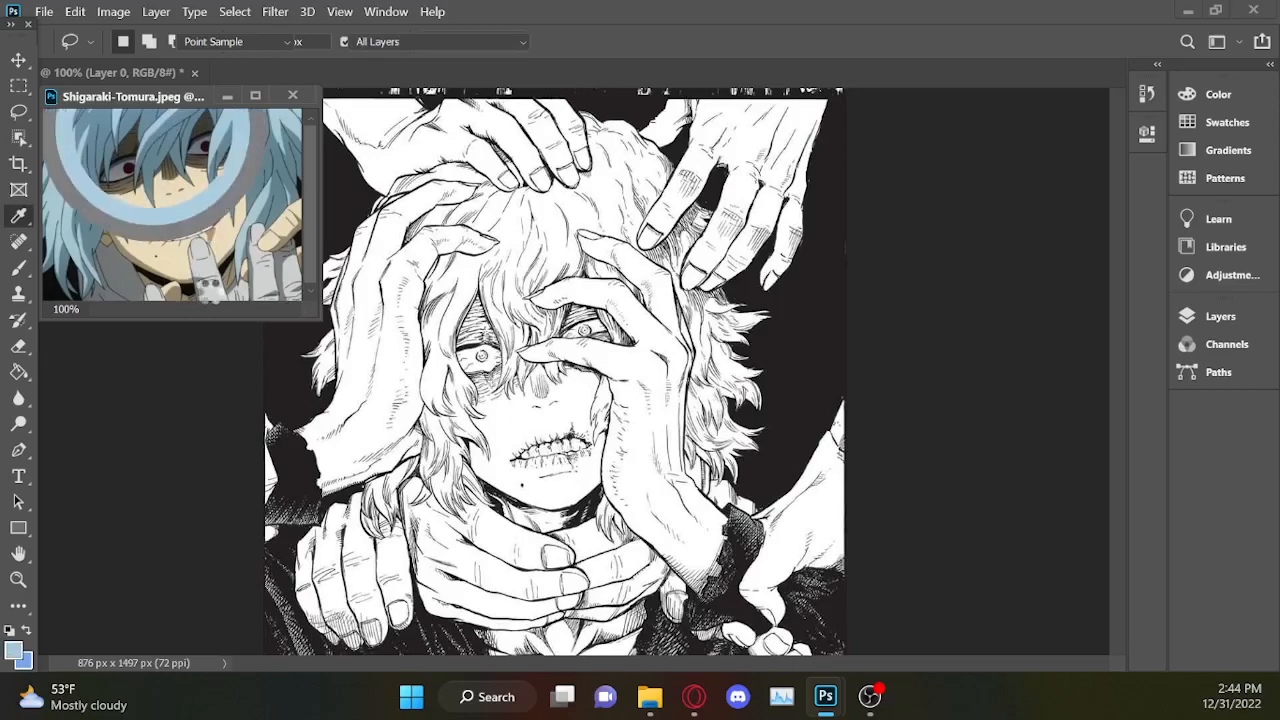
{"action": "left_click", "coordinate": [212, 258]}
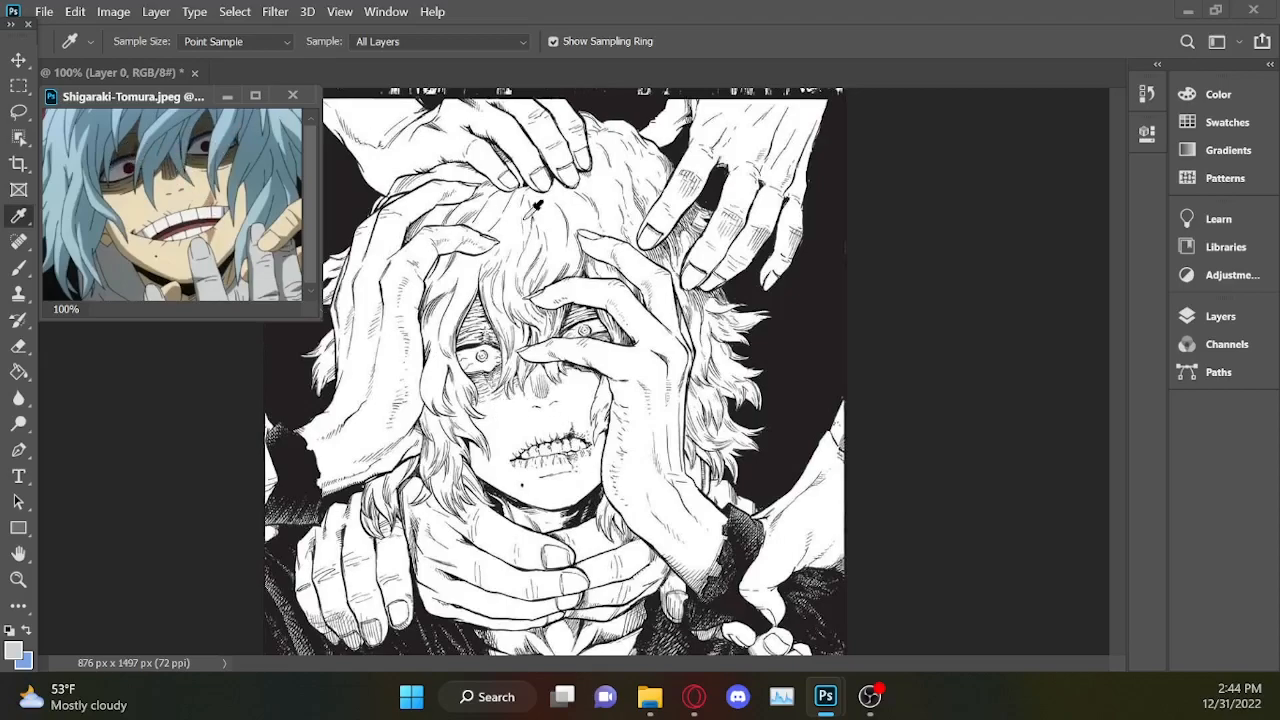
Sample the dark red of the eye in the reference image, pick the brighter red be1225 from it and copy its hex code.
{"action": "left_click", "coordinate": [130, 170]}
{"action": "left_click", "coordinate": [132, 164]}
{"action": "left_click", "coordinate": [13, 650]}
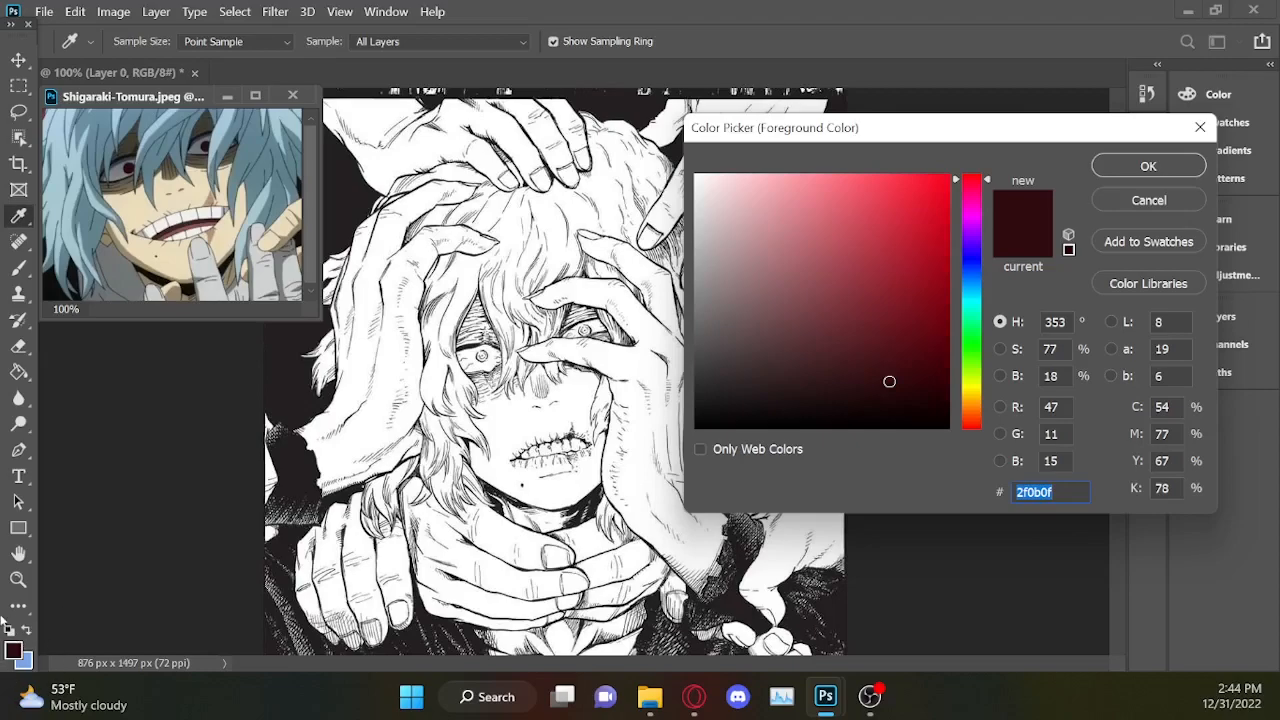
{"action": "left_click", "coordinate": [888, 223]}
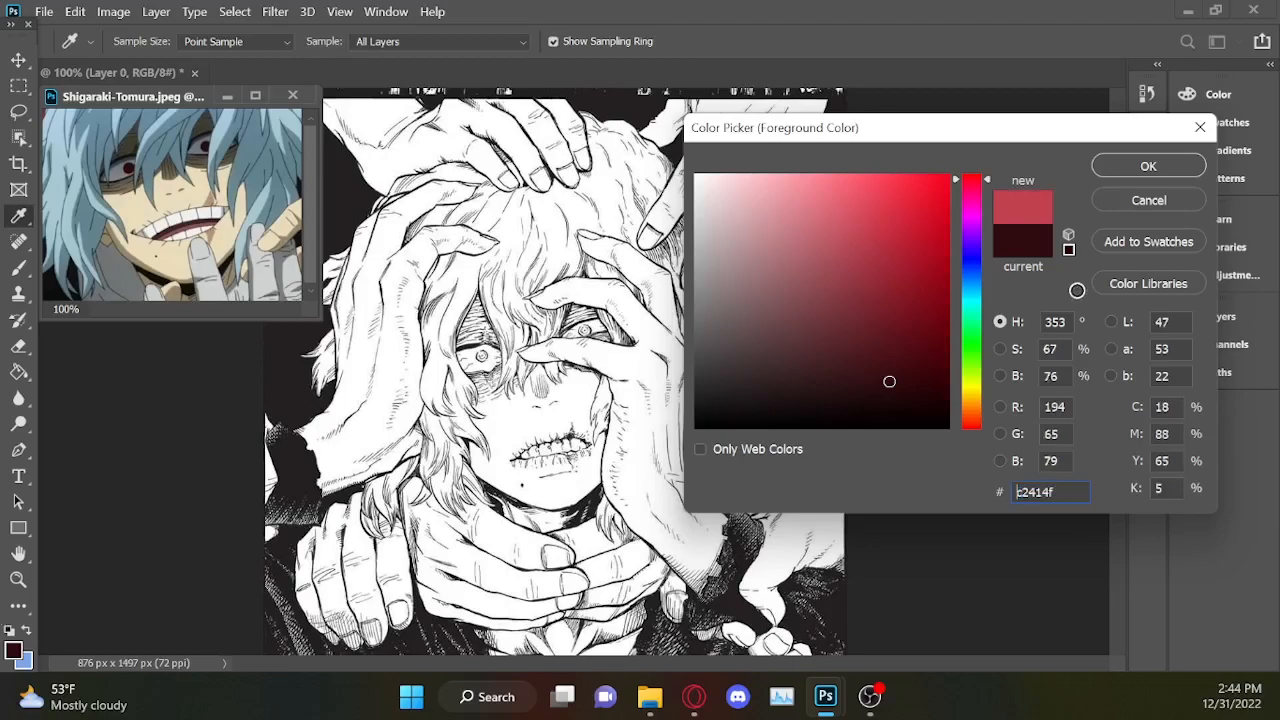
{"action": "left_click", "coordinate": [922, 210]}
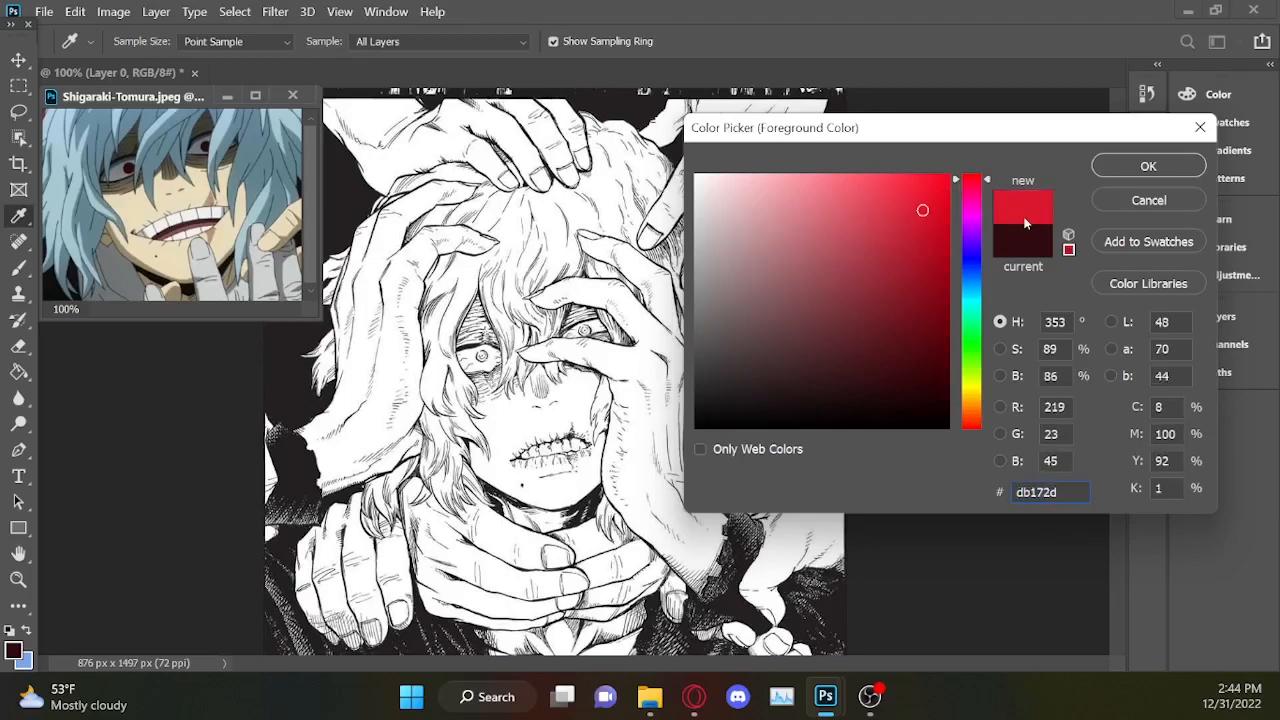
{"action": "left_click", "coordinate": [925, 238]}
{"action": "left_click", "coordinate": [925, 239]}
{"action": "double_click", "coordinate": [1043, 496]}
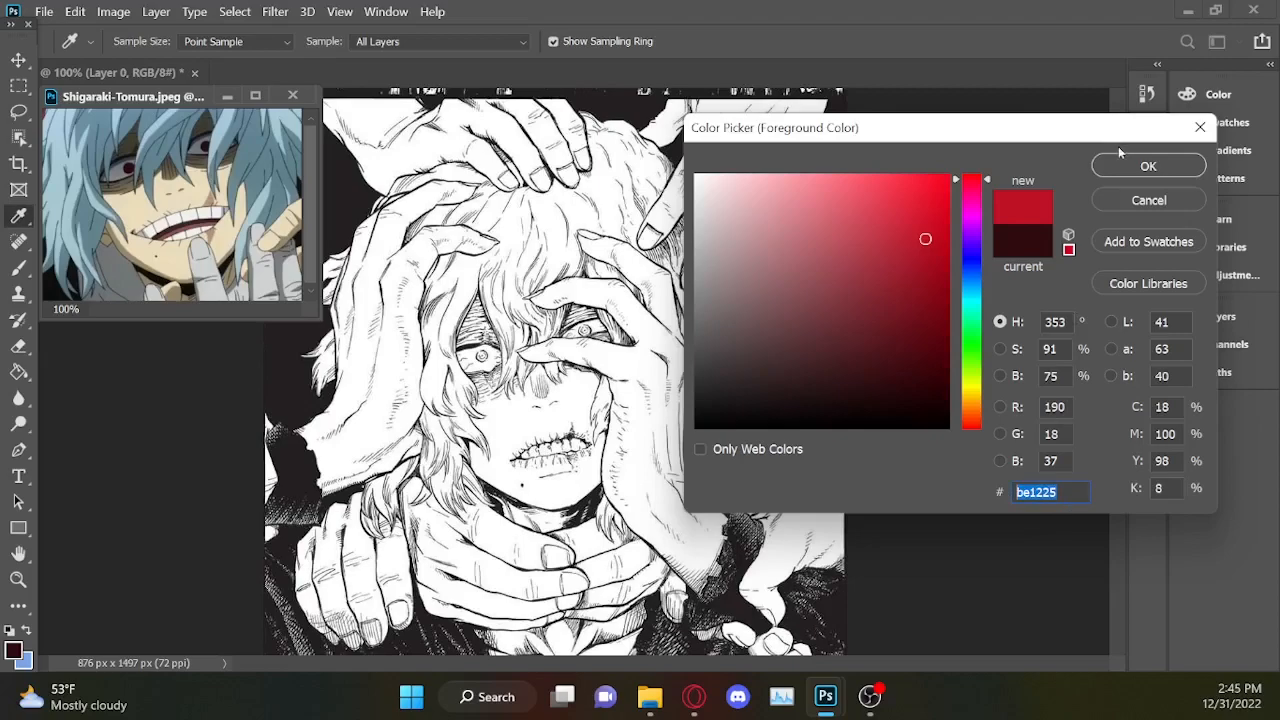
{"action": "key", "text": "ctrl+c"}
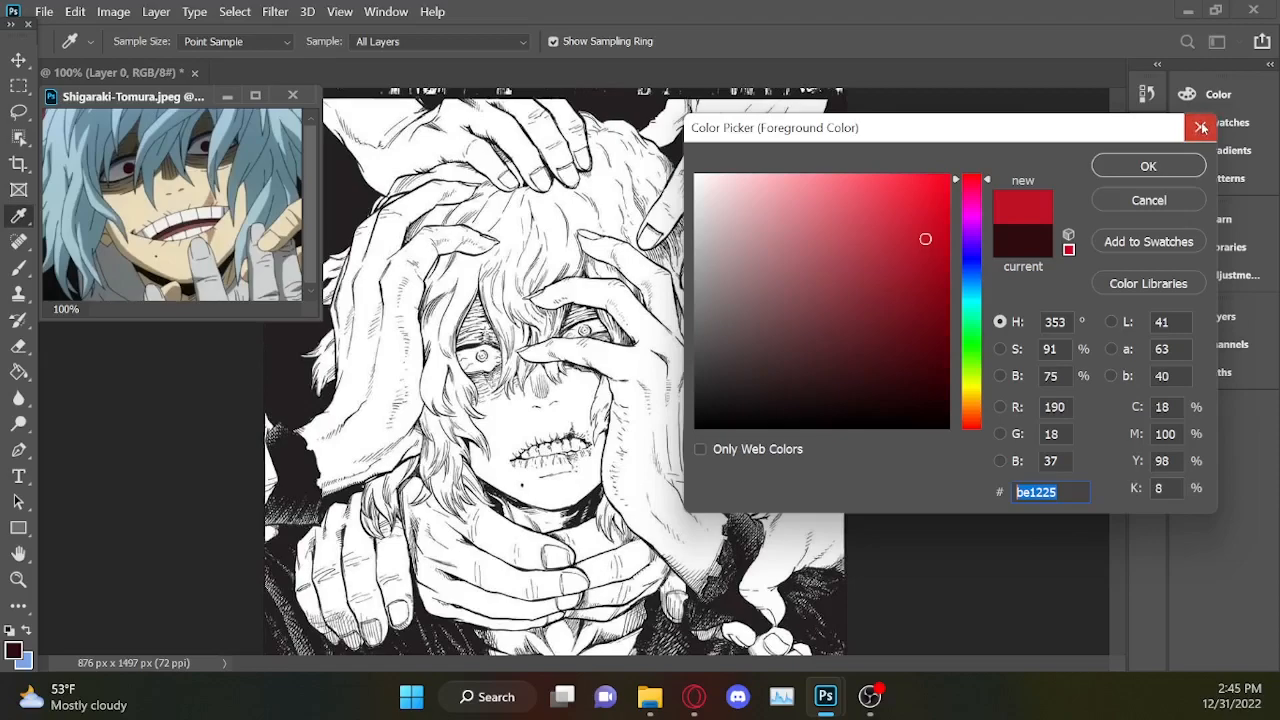
{"action": "left_click", "coordinate": [1201, 127]}
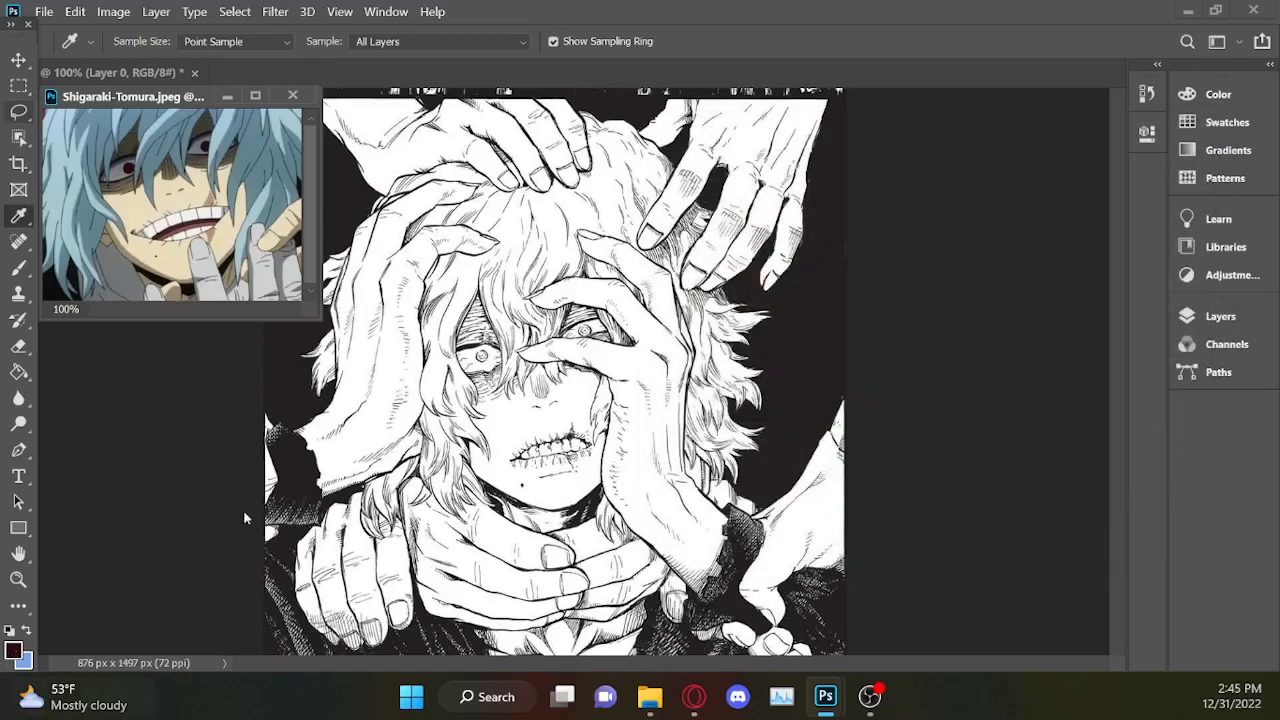
Outline the iris of the uncovered eye in the manga drawing with the Lasso tool.
{"action": "key", "text": "l"}
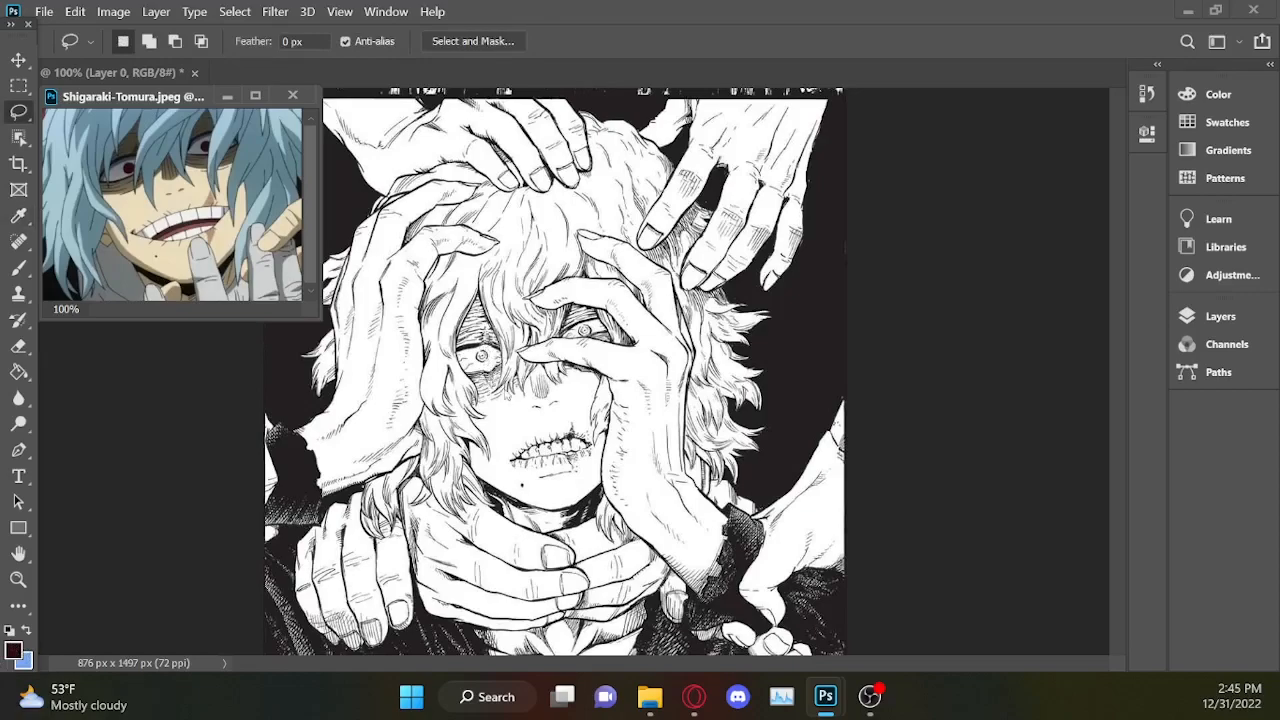
{"action": "key", "text": "ctrl+plus"}
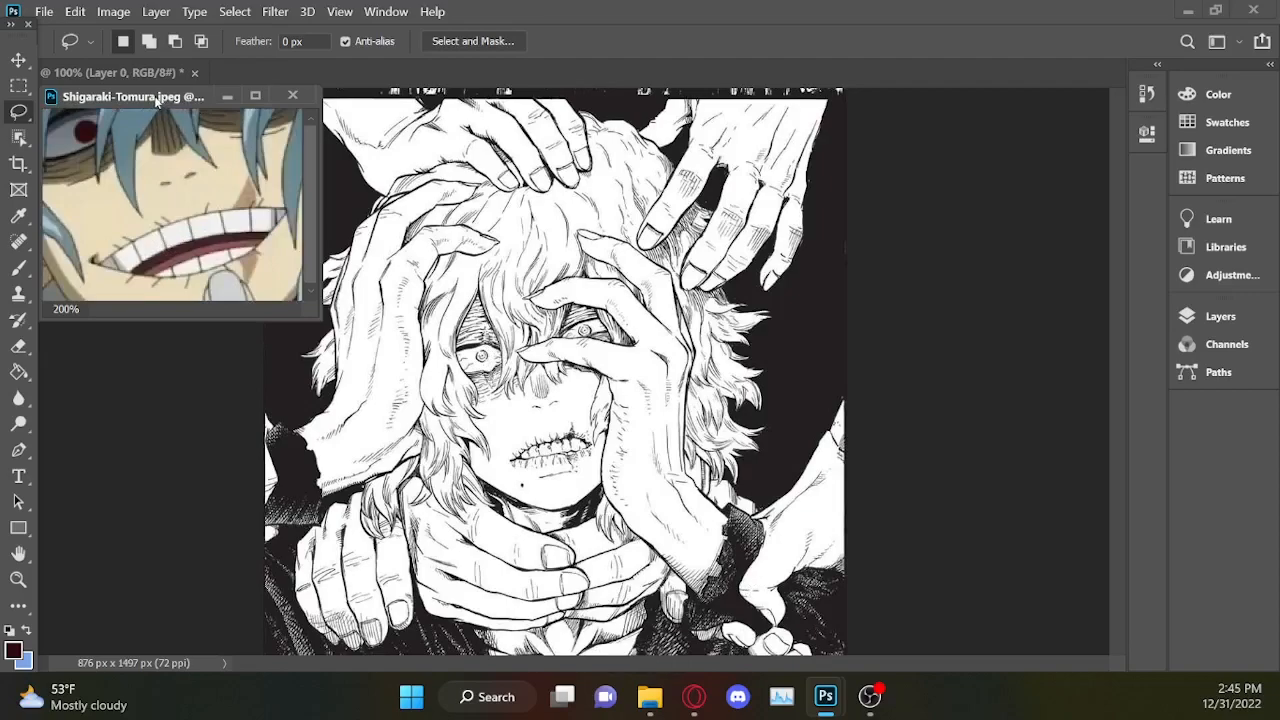
{"action": "key", "text": "ctrl+minus"}
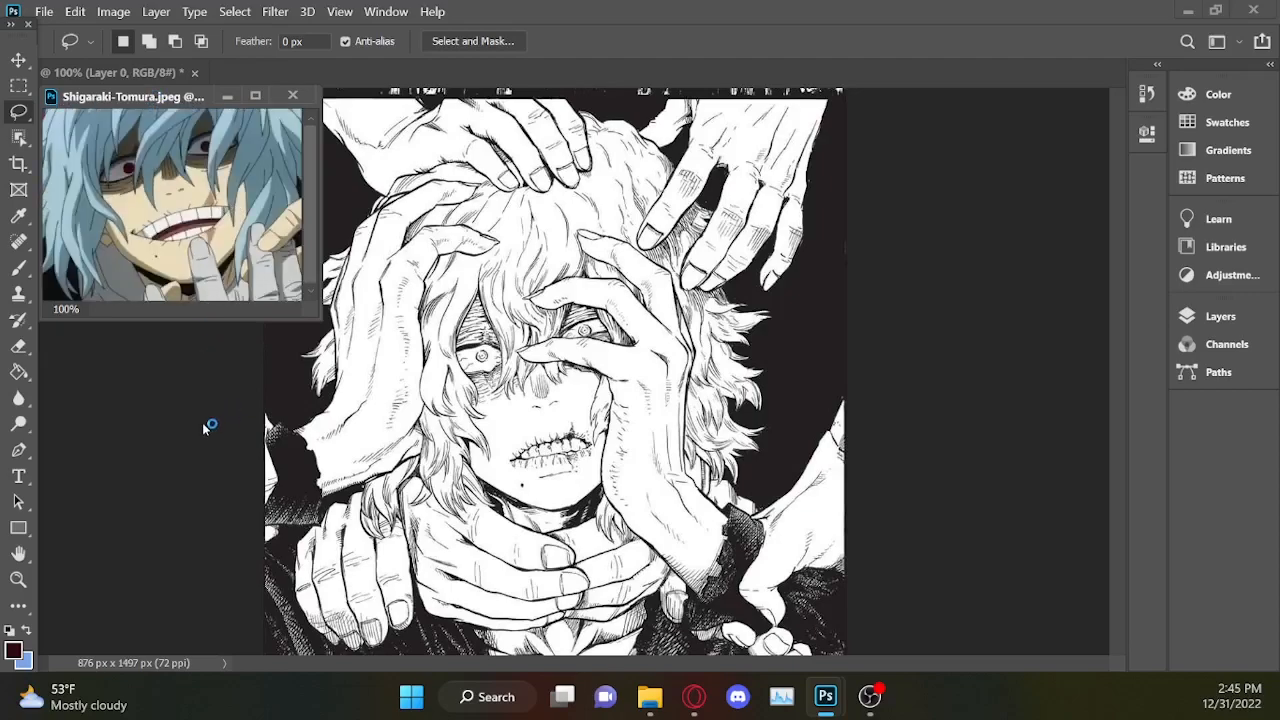
{"action": "left_click", "coordinate": [1220, 318]}
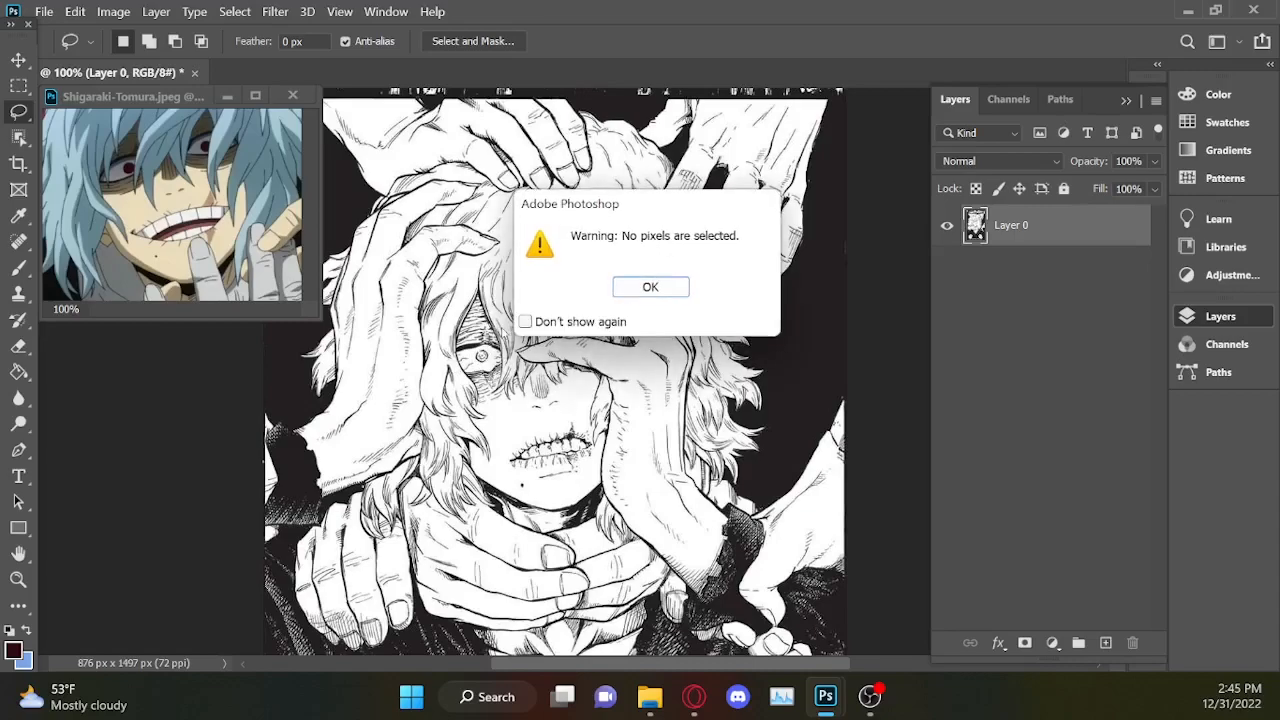
{"action": "left_click", "coordinate": [650, 288]}
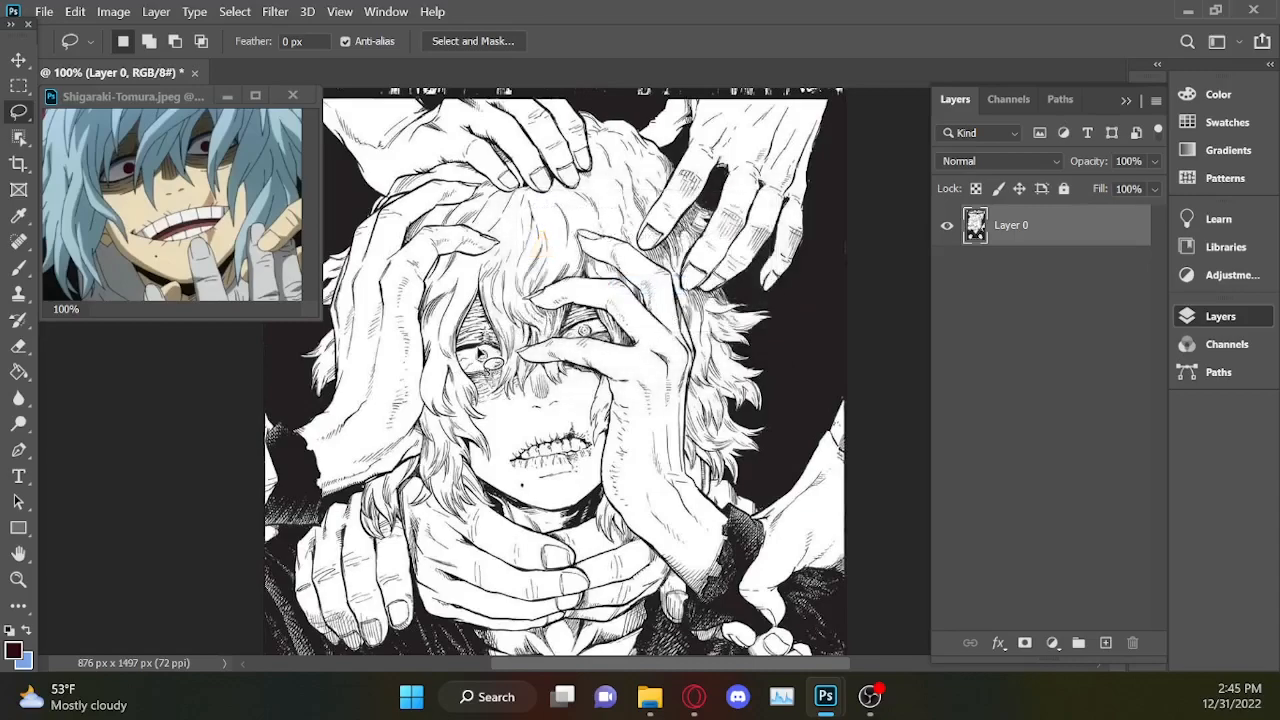
{"action": "key", "text": "ctrl+plus"}
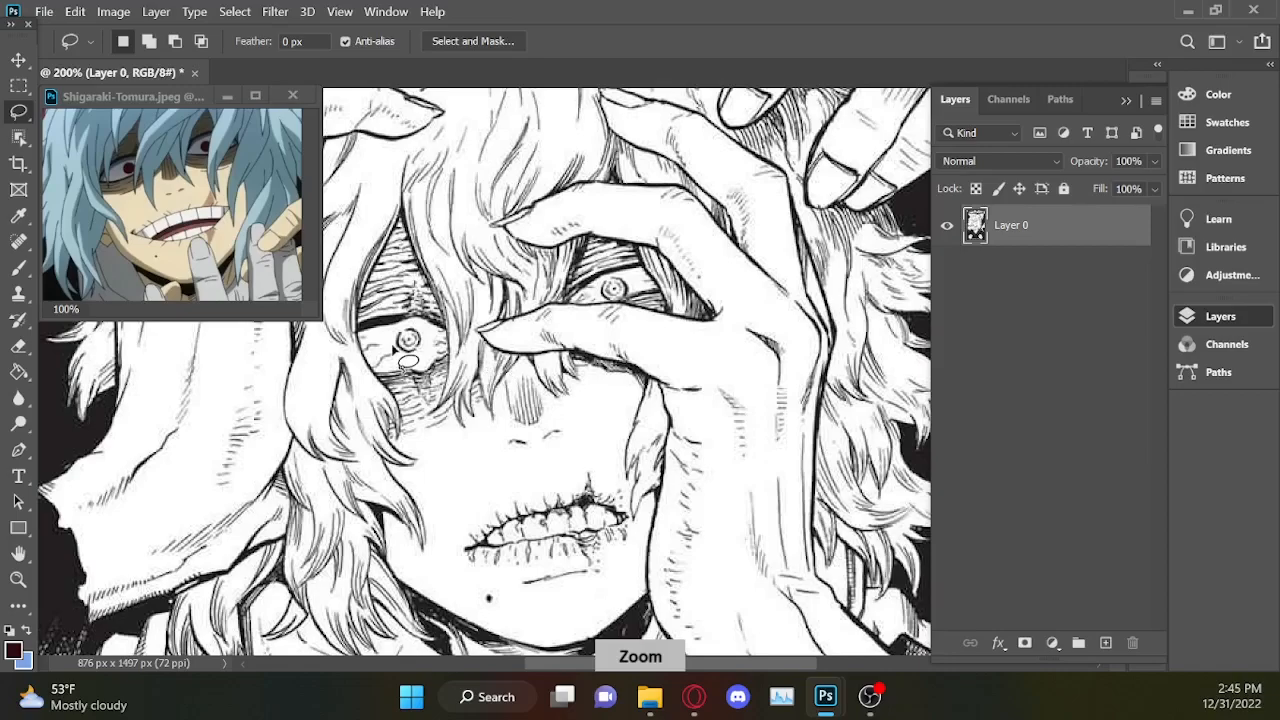
{"action": "key", "text": "ctrl+plus"}
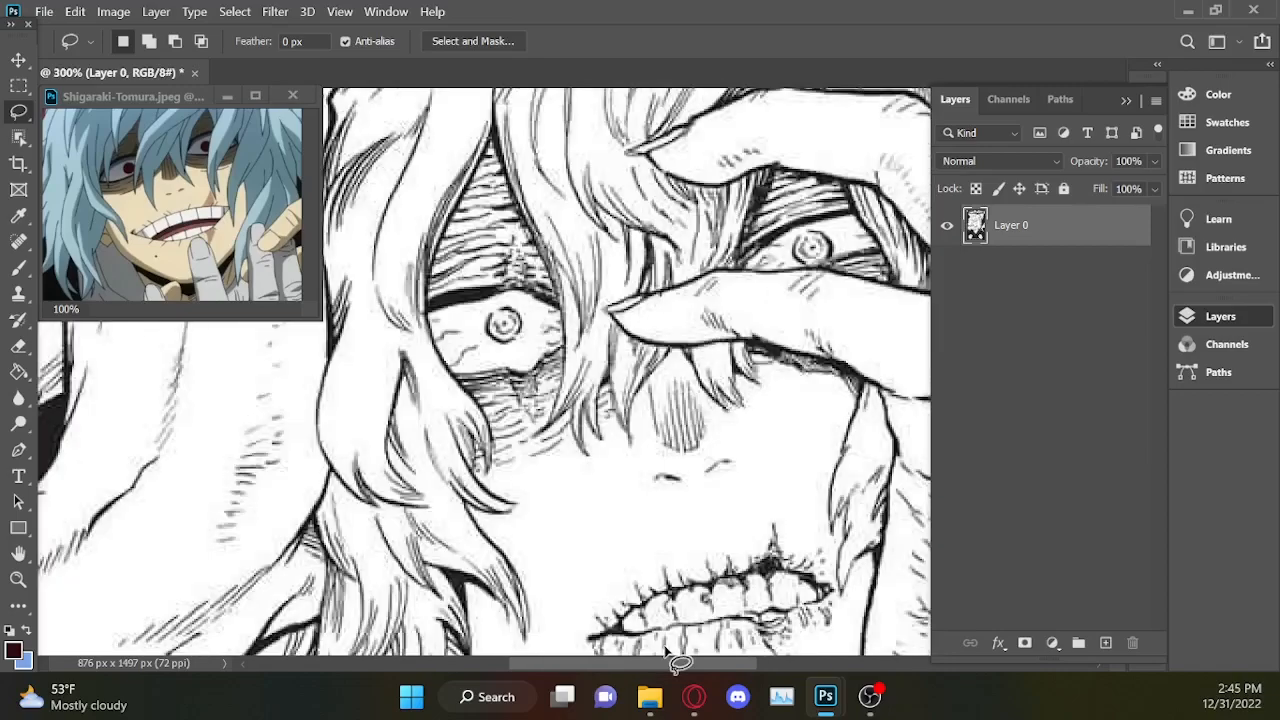
{"action": "left_click", "coordinate": [1194, 316]}
{"action": "left_click_drag", "start_coordinate": [1118, 343], "coordinate": [1120, 334]}
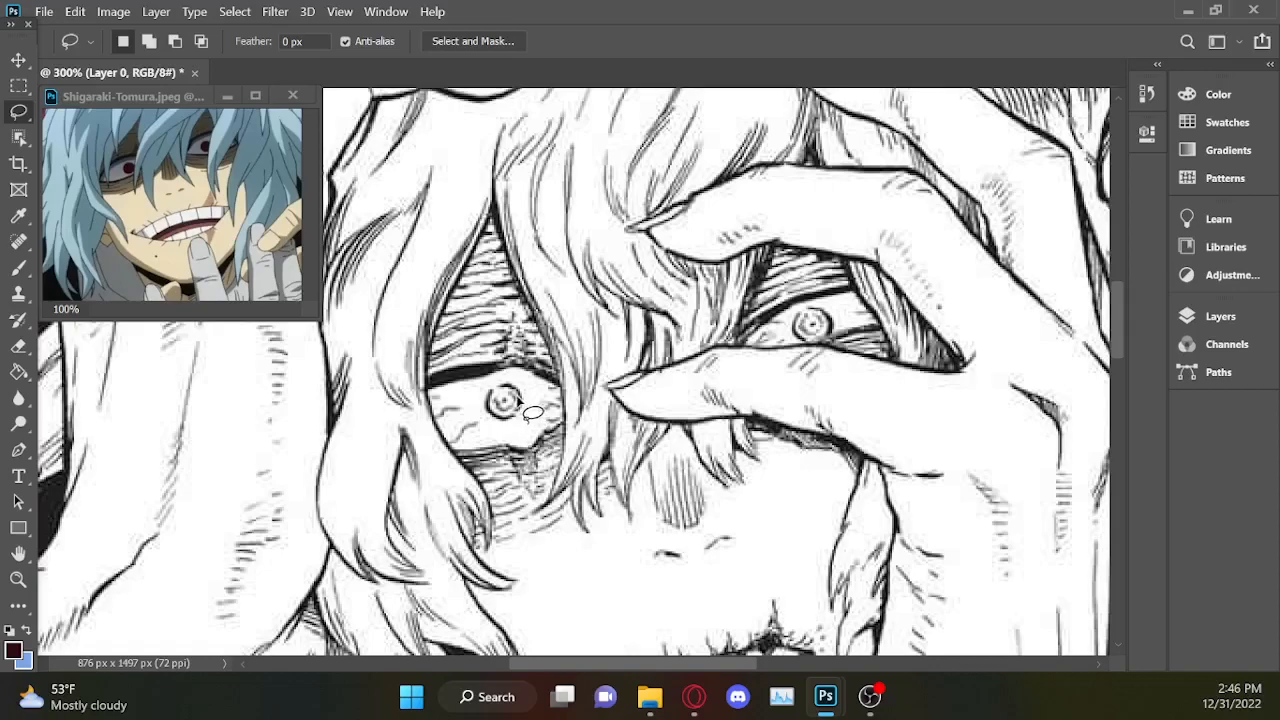
{"action": "left_click_drag", "start_coordinate": [521, 402], "coordinate": [514, 383]}
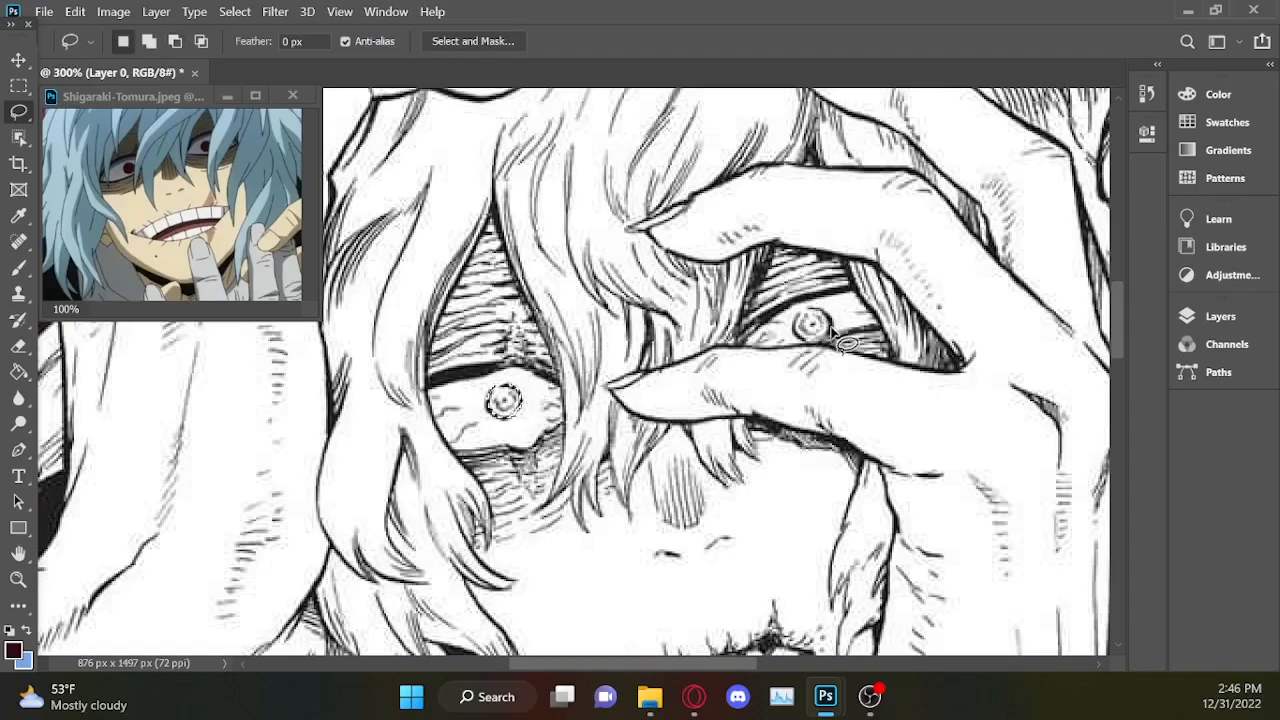
Add the iris of the eye behind the fingers to the selection, trim its edge and show the layer list.
{"action": "key", "text": "shift"}
{"action": "mouse_move", "coordinate": [832, 321]}
{"action": "left_mouse_down"}
{"action": "mouse_move", "coordinate": [803, 309]}
{"action": "mouse_move", "coordinate": [797, 335]}
{"action": "mouse_move", "coordinate": [818, 346]}
{"action": "mouse_move", "coordinate": [830, 318]}
{"action": "left_mouse_up"}
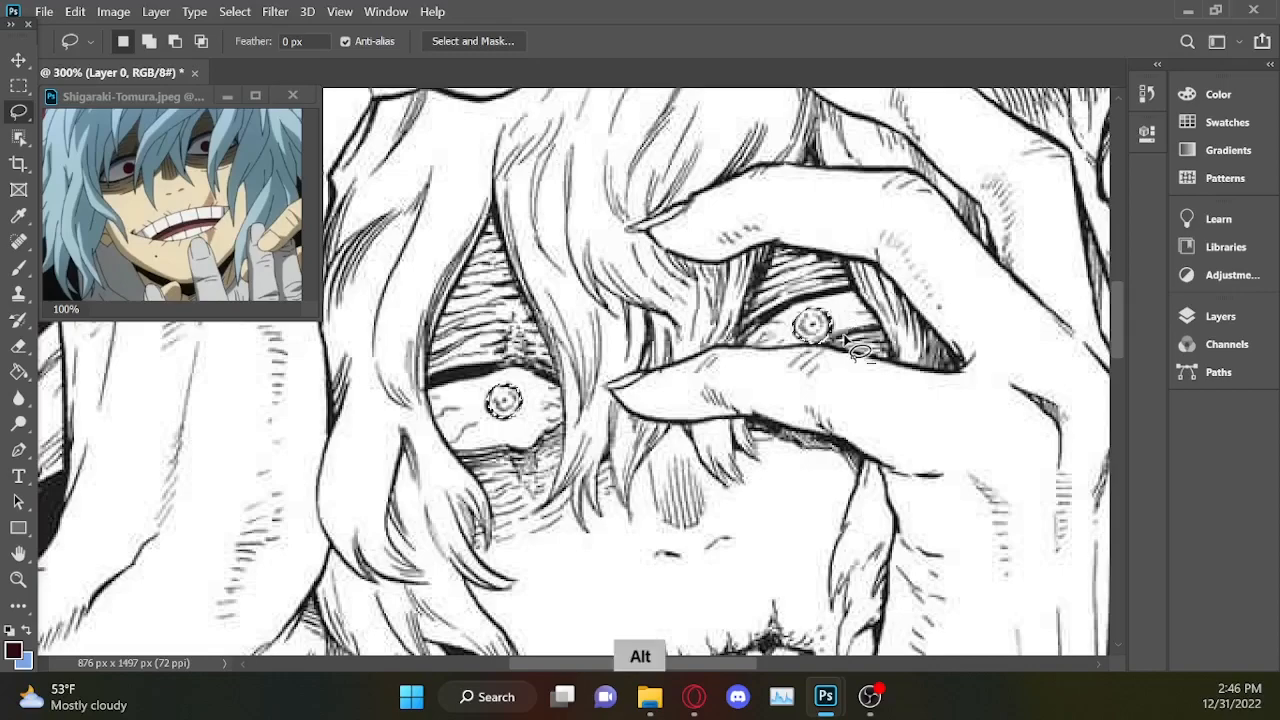
{"action": "left_click_drag", "start_coordinate": [797, 355], "coordinate": [884, 392]}
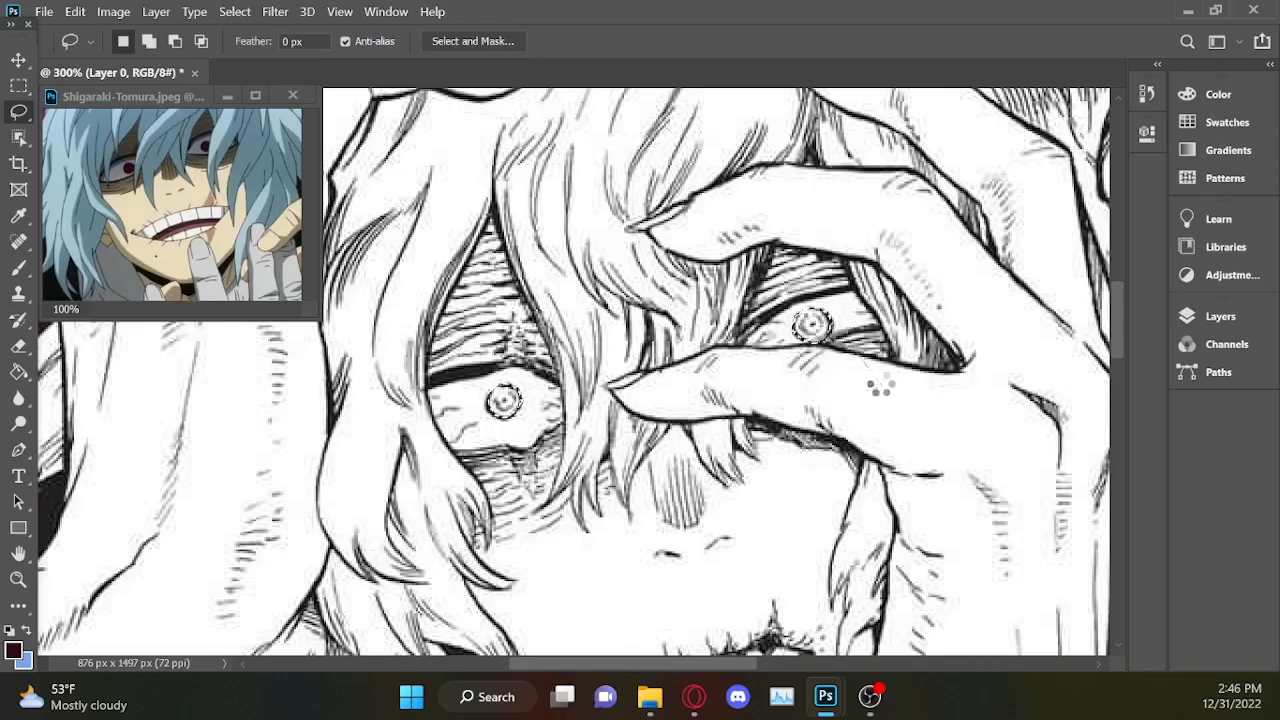
{"action": "key", "text": "ctrl+minus"}
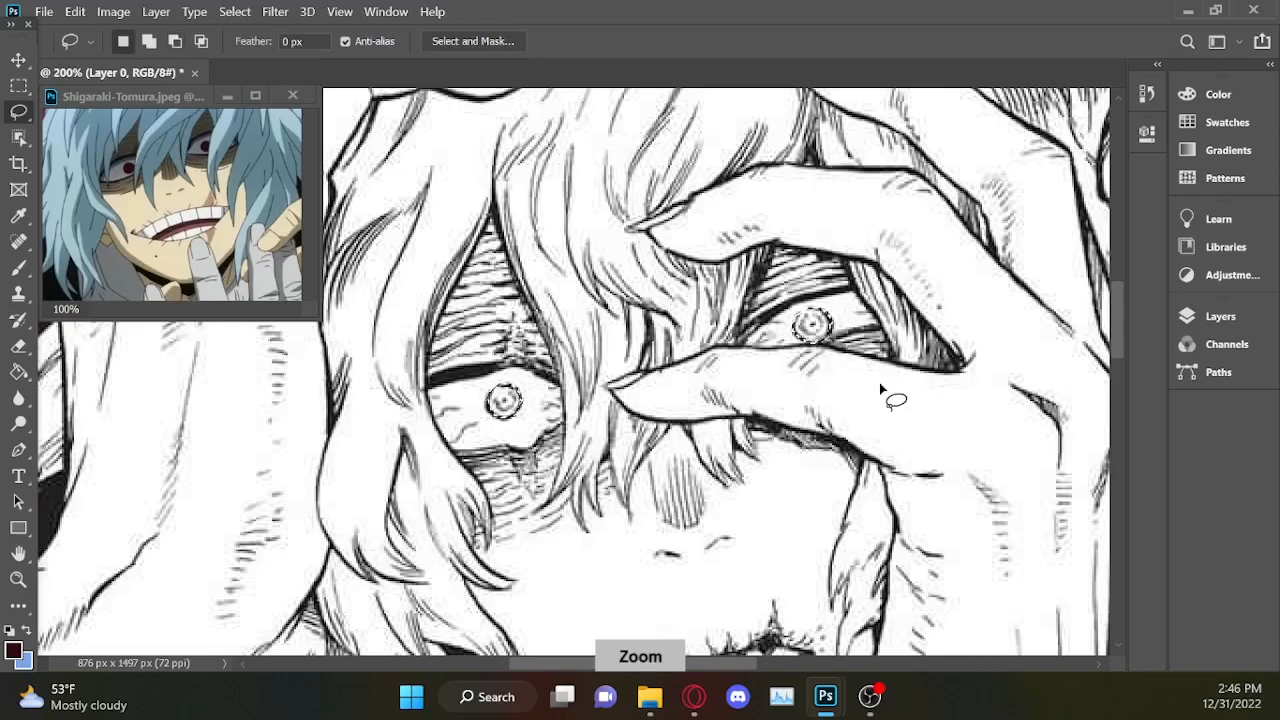
{"action": "left_click", "coordinate": [1208, 323]}
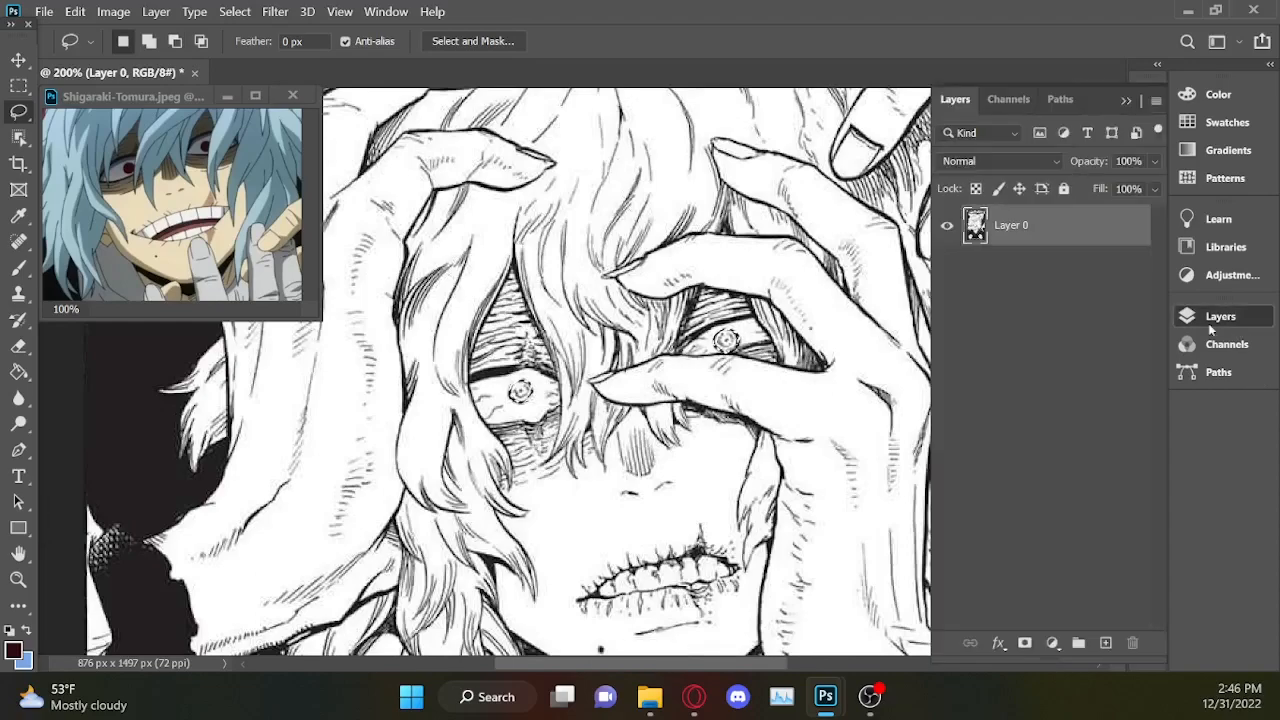
{"action": "left_click", "coordinate": [1052, 643]}
{"action": "left_click", "coordinate": [1095, 632]}
{"action": "key", "text": "ctrl+i"}
Add a Gradient Map adjustment layer for the selected irises and set its dark stop to black, 000000.
{"action": "left_click", "coordinate": [1053, 645]}
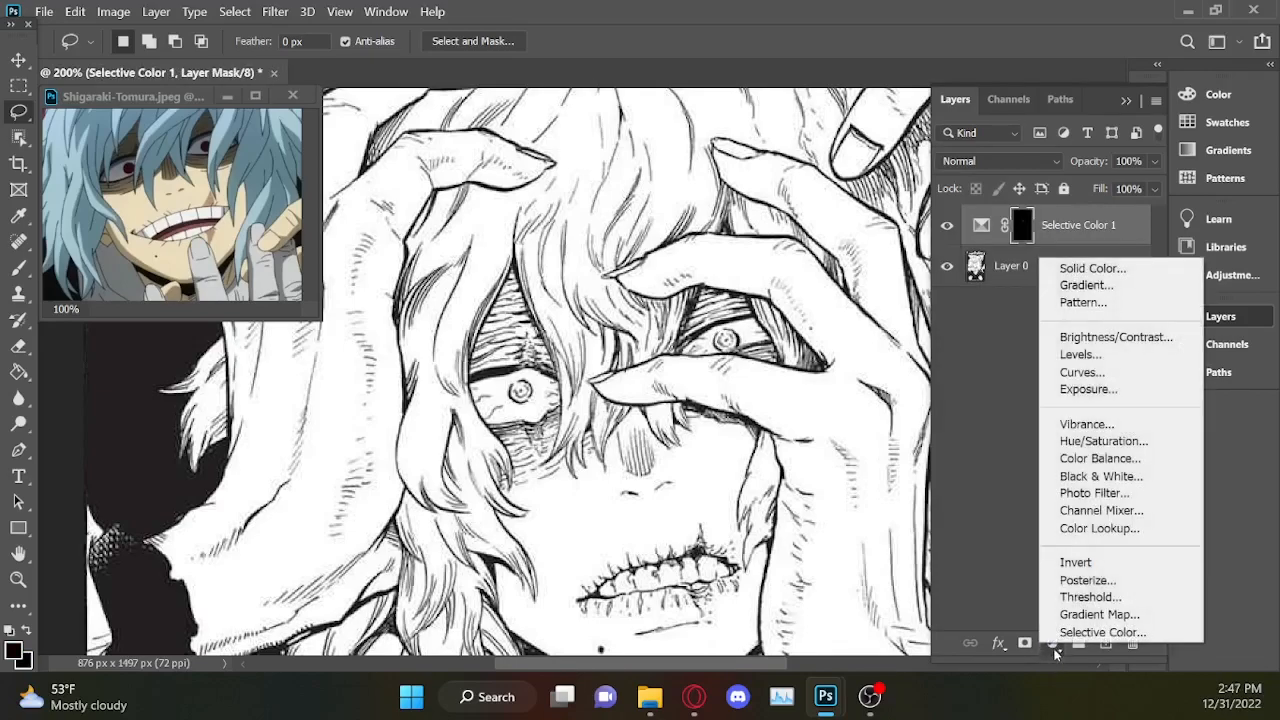
{"action": "left_click", "coordinate": [1099, 614]}
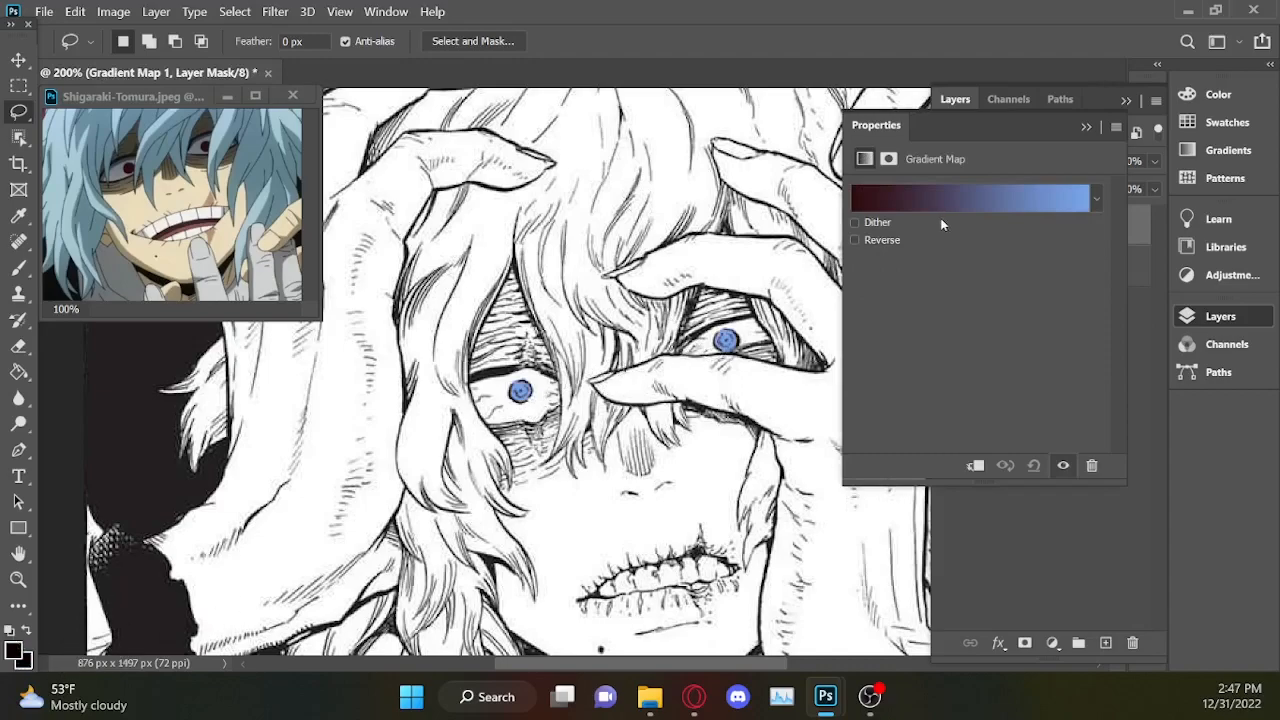
{"action": "left_click", "coordinate": [945, 190]}
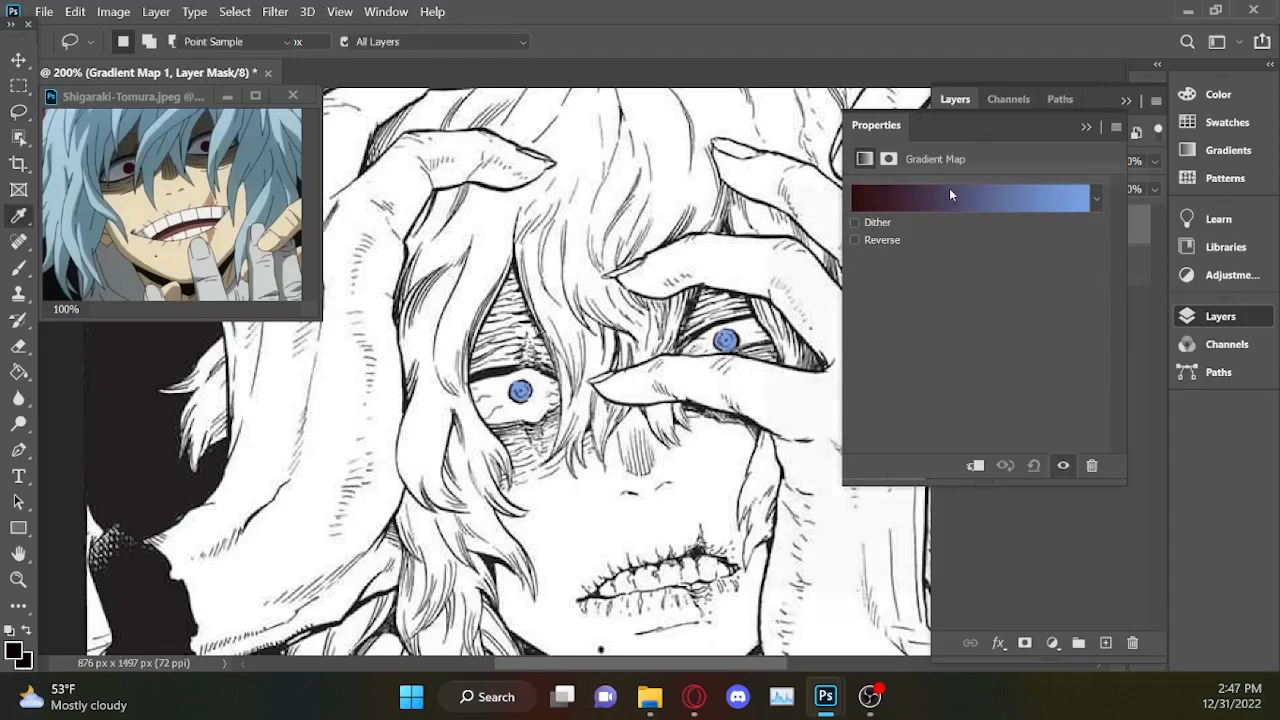
{"action": "left_click", "coordinate": [765, 505]}
{"action": "double_click", "coordinate": [765, 505]}
{"action": "left_click_drag", "start_coordinate": [711, 398], "coordinate": [648, 543]}
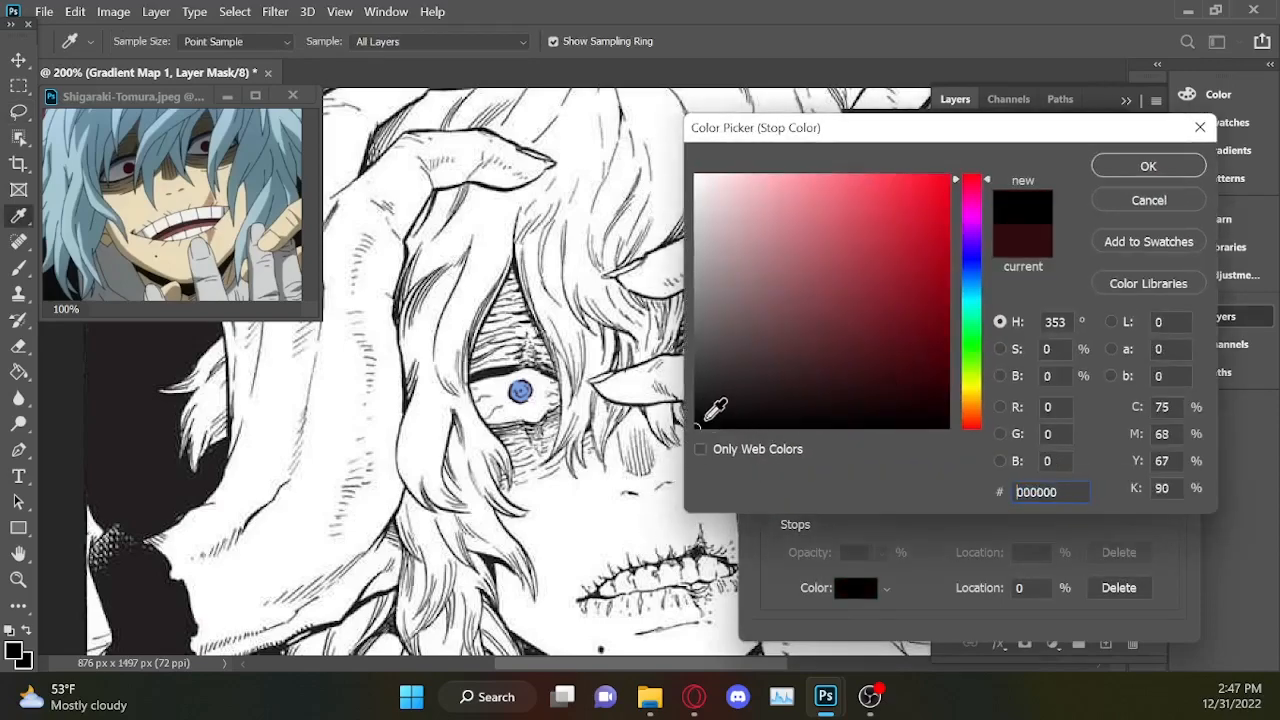
{"action": "left_click", "coordinate": [1143, 168]}
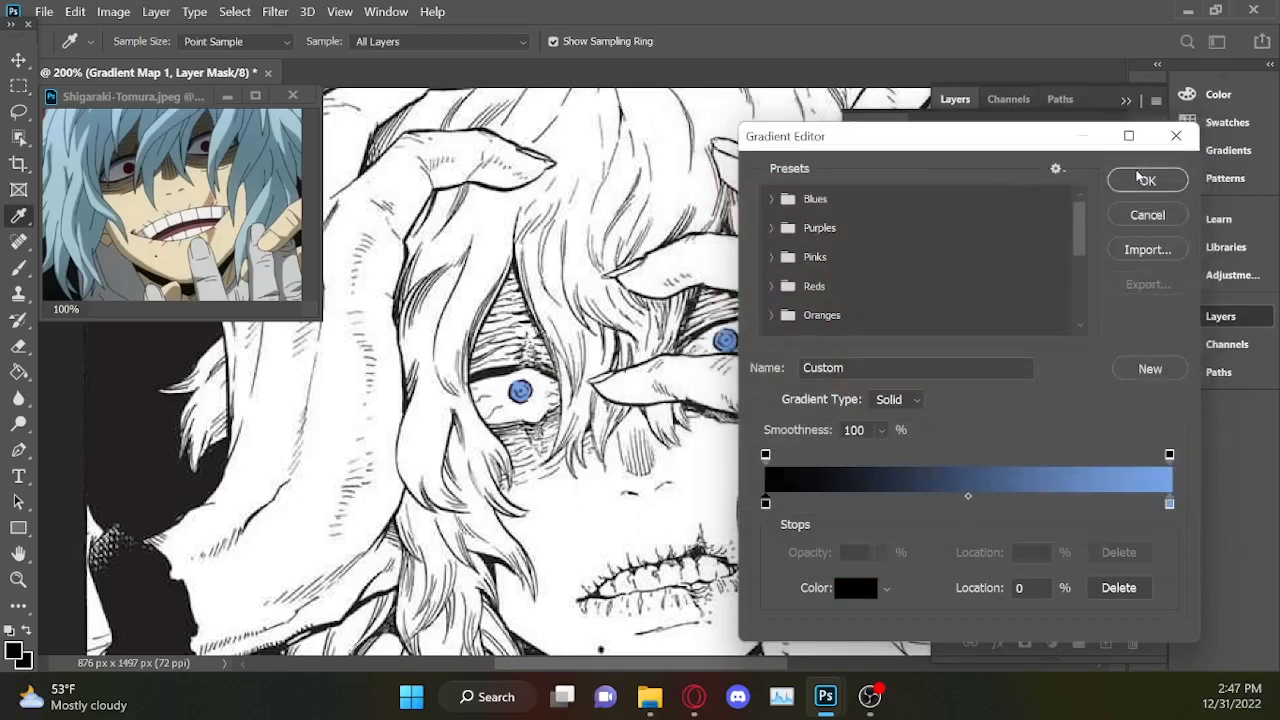
Paste the copied red be1225 into the gradient's light end stop and darken it to a11b2a.
{"action": "left_click", "coordinate": [1169, 503]}
{"action": "left_click", "coordinate": [868, 594]}
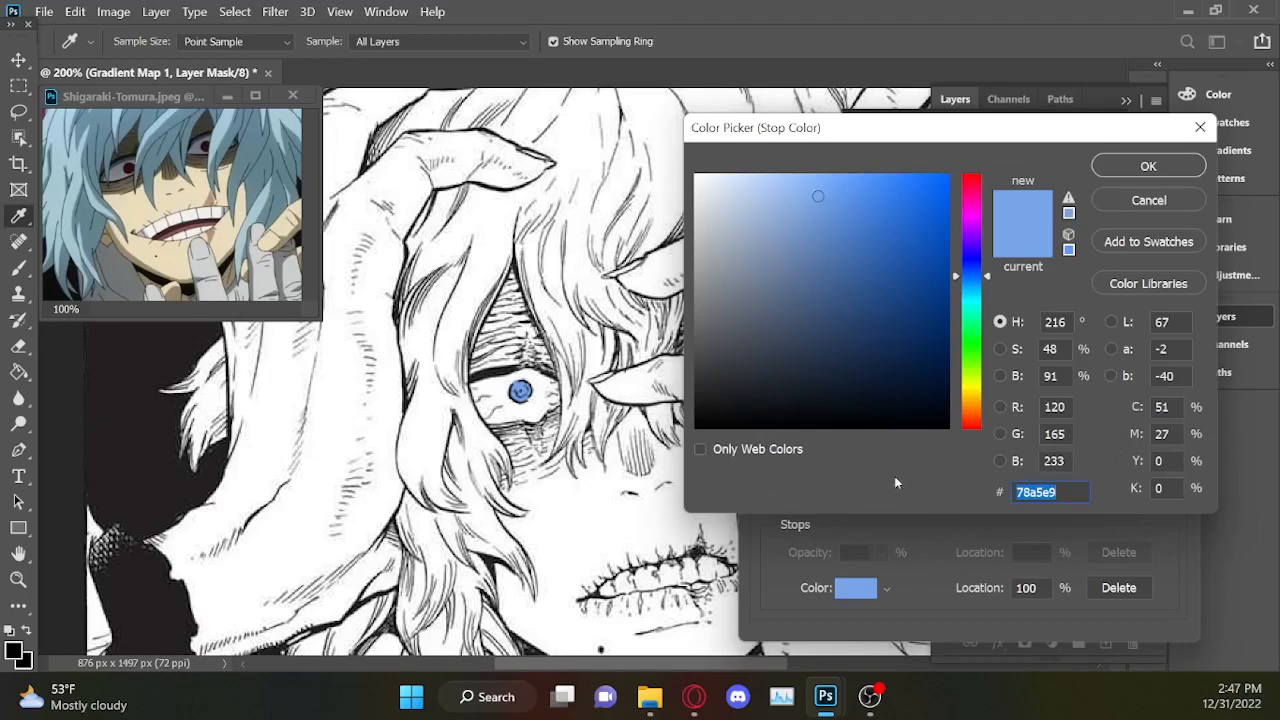
{"action": "type", "text": "be1225"}
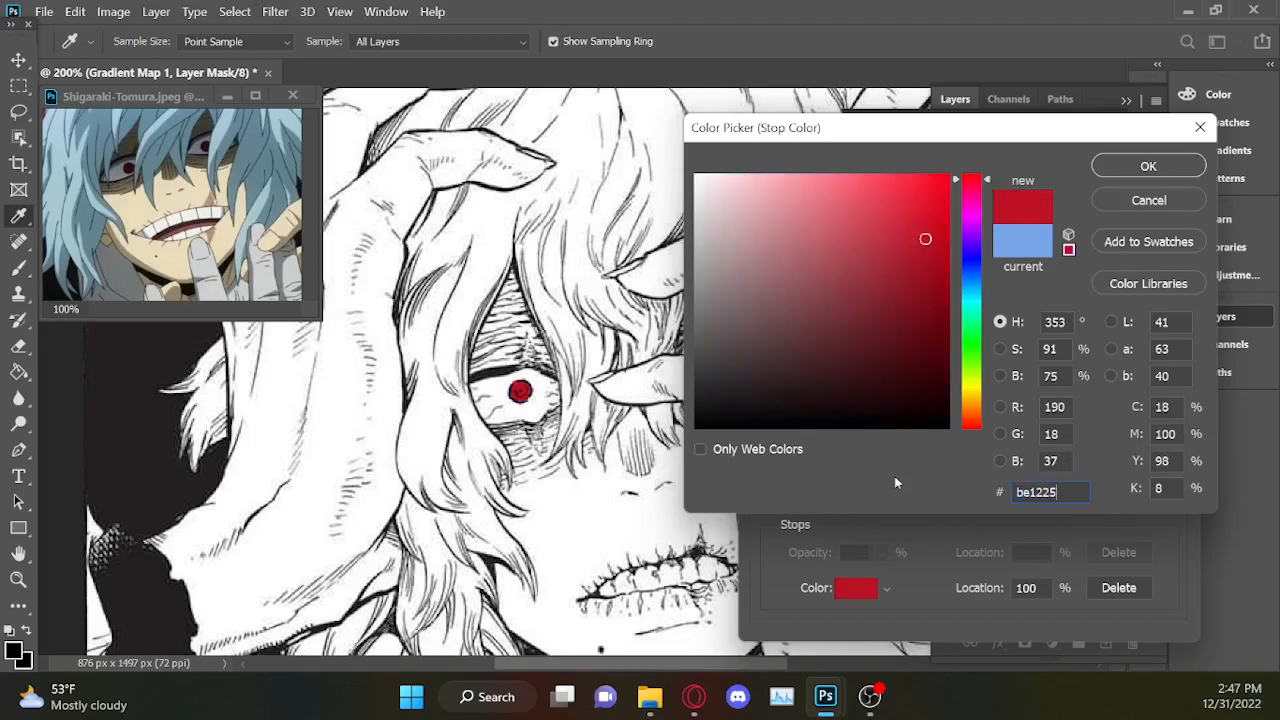
{"action": "left_click_drag", "start_coordinate": [909, 240], "coordinate": [906, 266]}
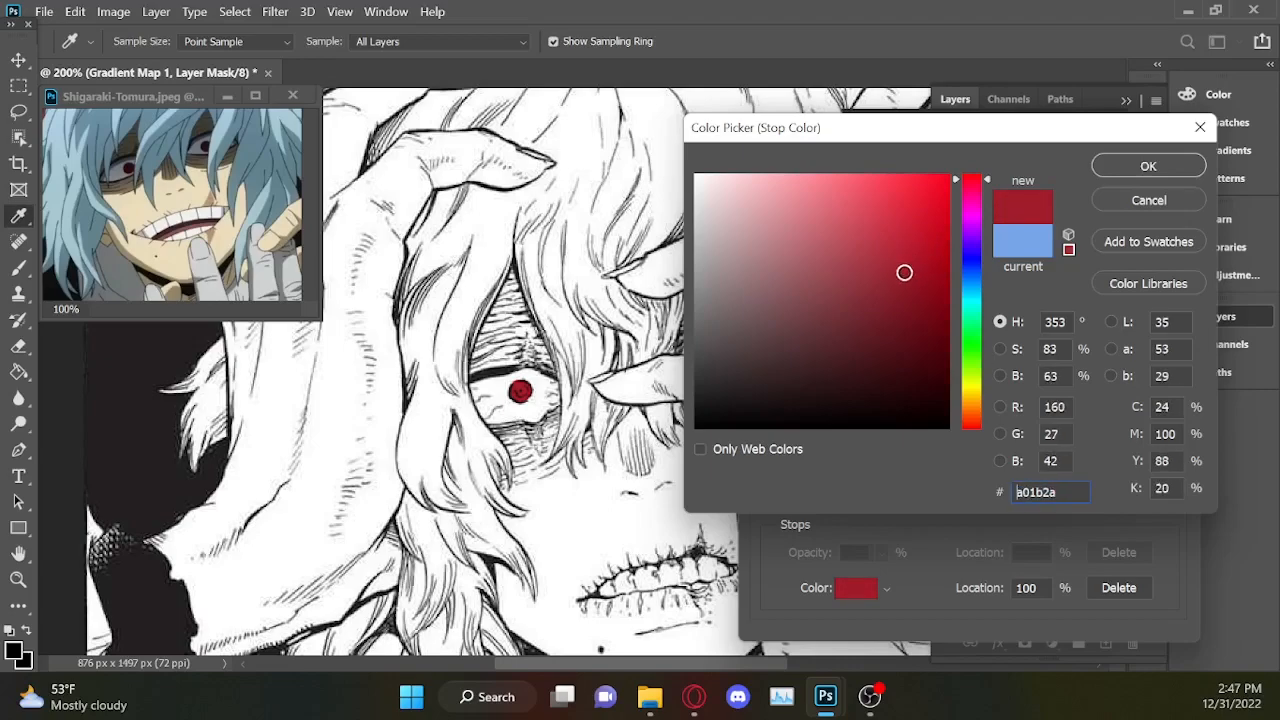
{"action": "left_click", "coordinate": [1149, 167]}
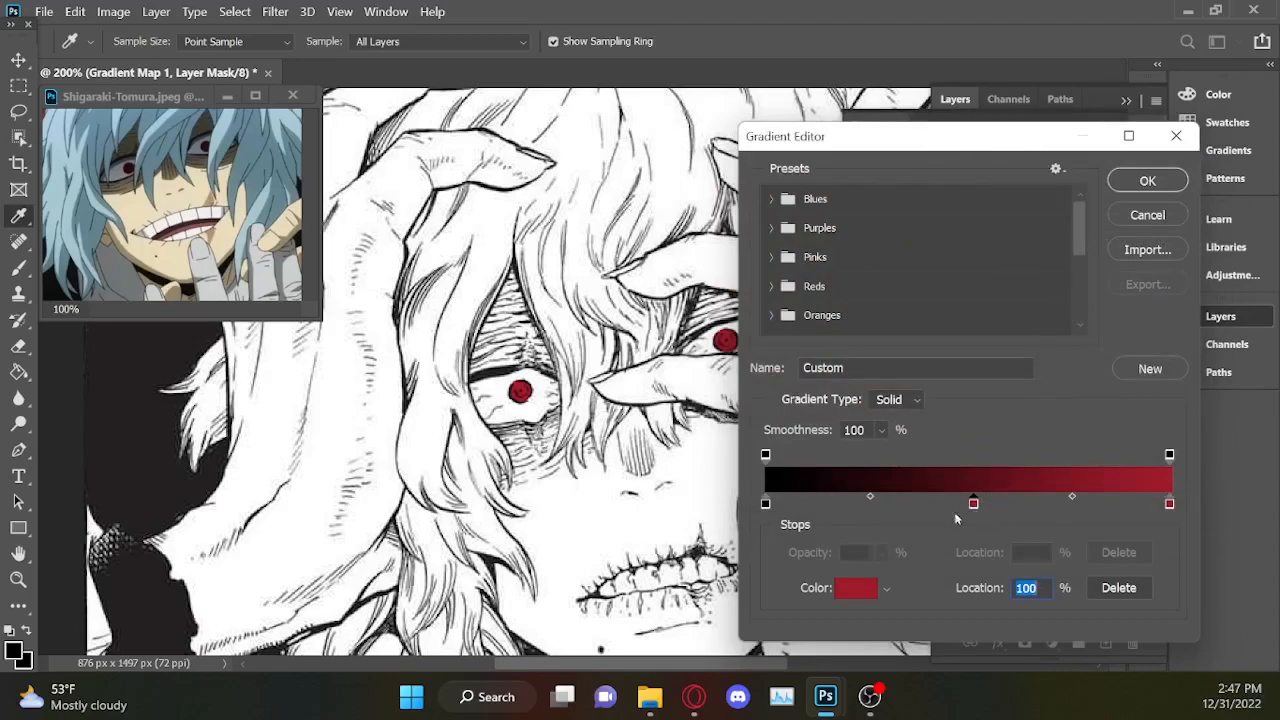
{"action": "left_click", "coordinate": [857, 600]}
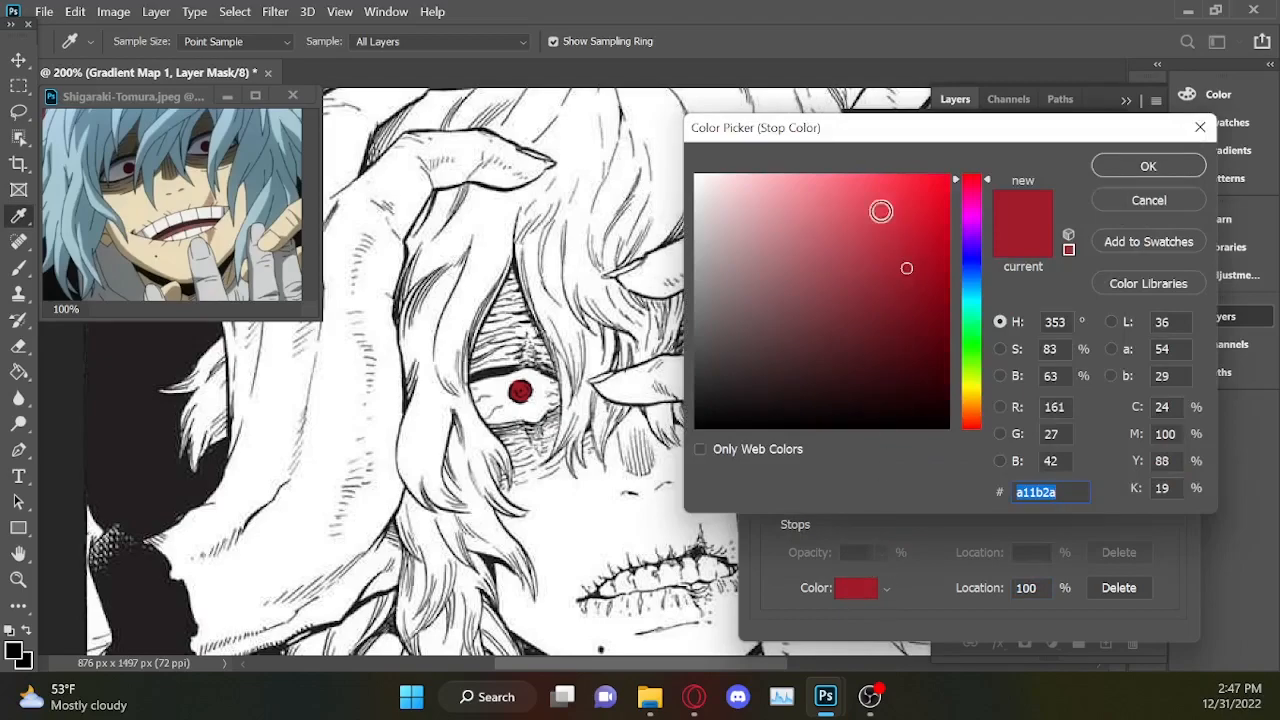
{"action": "left_click", "coordinate": [874, 347]}
{"action": "left_click", "coordinate": [883, 253]}
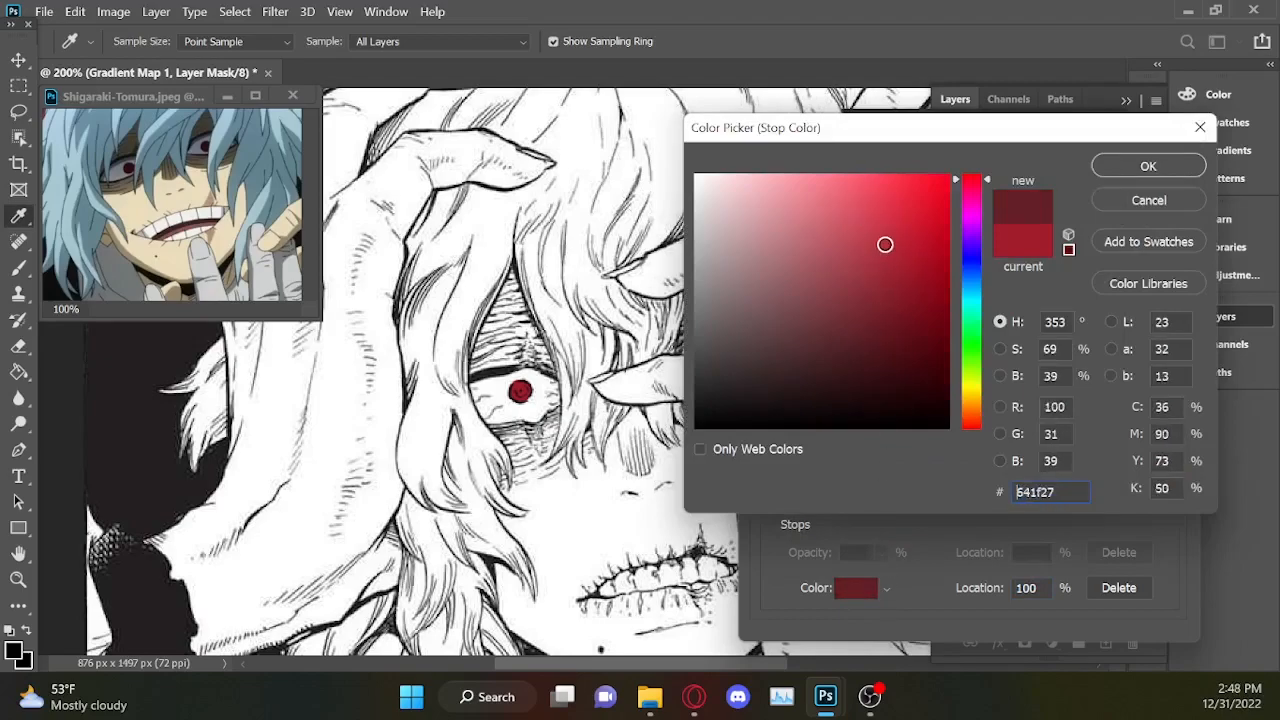
{"action": "mouse_move", "coordinate": [879, 281]}
{"action": "left_mouse_down"}
{"action": "mouse_move", "coordinate": [840, 357]}
{"action": "mouse_move", "coordinate": [861, 306]}
{"action": "mouse_move", "coordinate": [897, 366]}
{"action": "mouse_move", "coordinate": [886, 378]}
{"action": "mouse_move", "coordinate": [779, 366]}
{"action": "mouse_move", "coordinate": [709, 429]}
{"action": "left_mouse_up"}
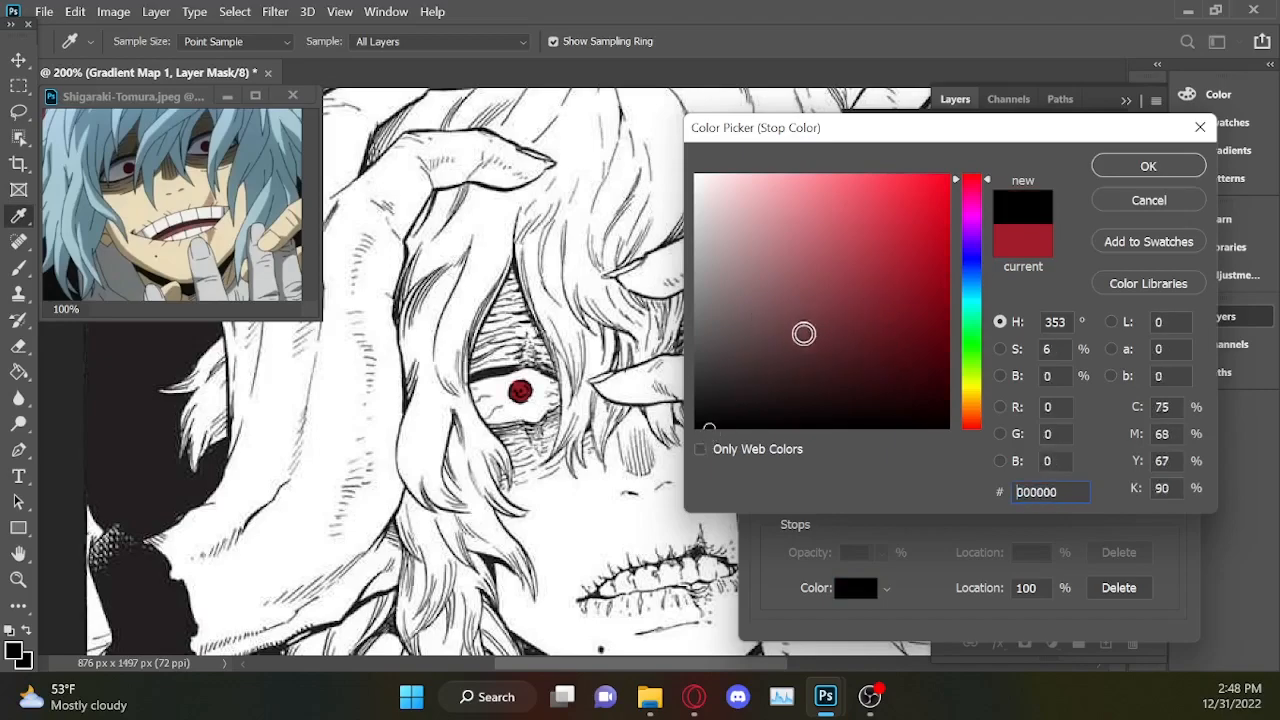
{"action": "left_click", "coordinate": [1148, 200]}
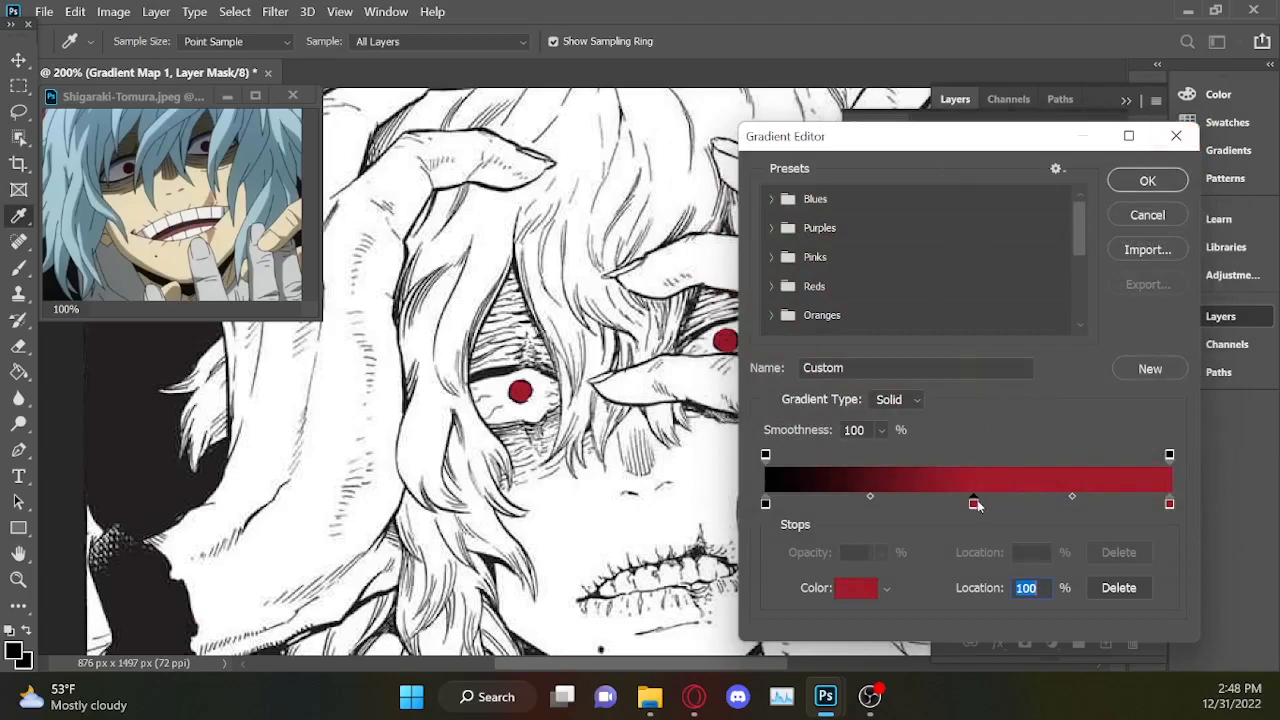
{"action": "left_click", "coordinate": [1120, 588]}
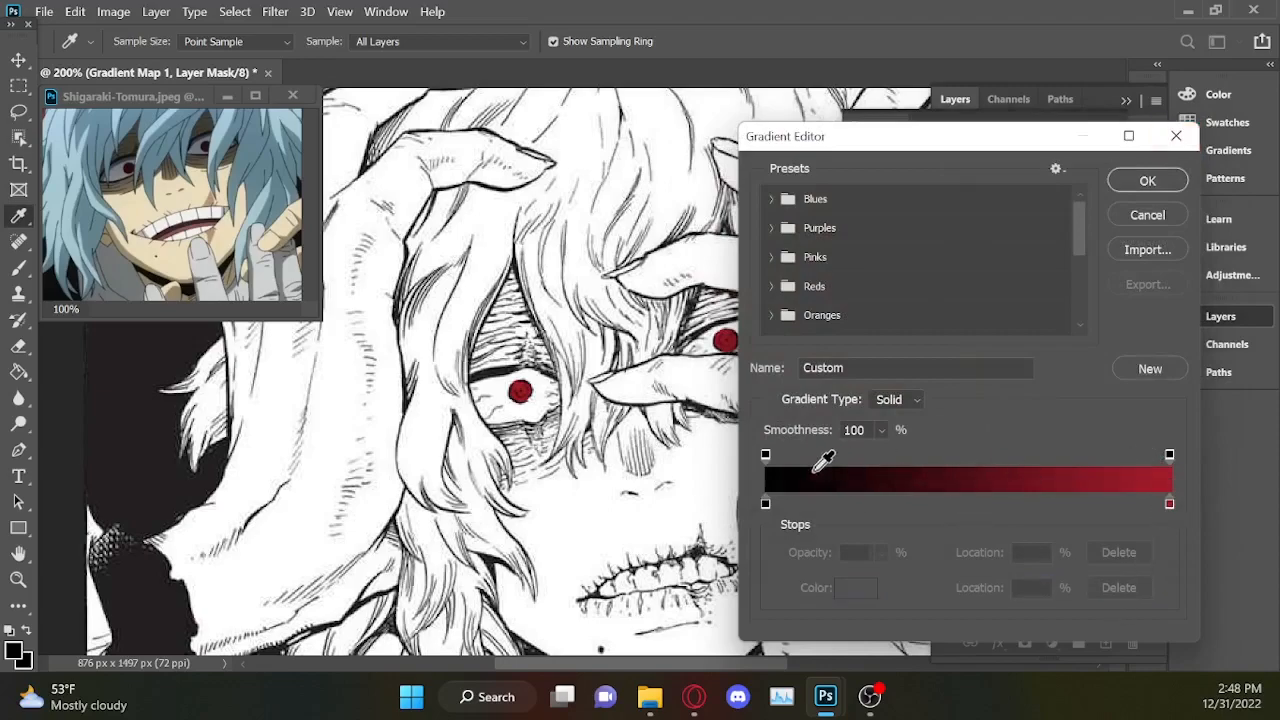
Apply the black-to-red gradient to the eyes' Gradient Map and collapse its properties and the layer list.
{"action": "left_click", "coordinate": [1122, 176]}
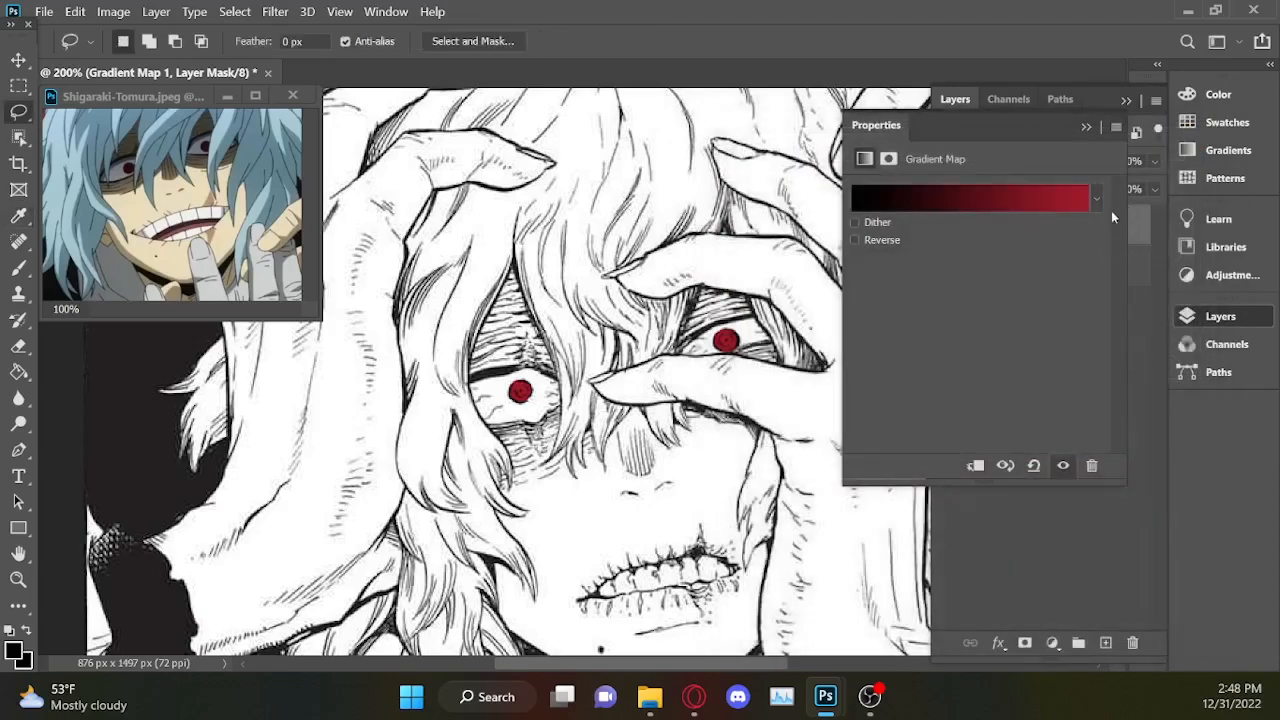
{"action": "left_click", "coordinate": [1086, 129]}
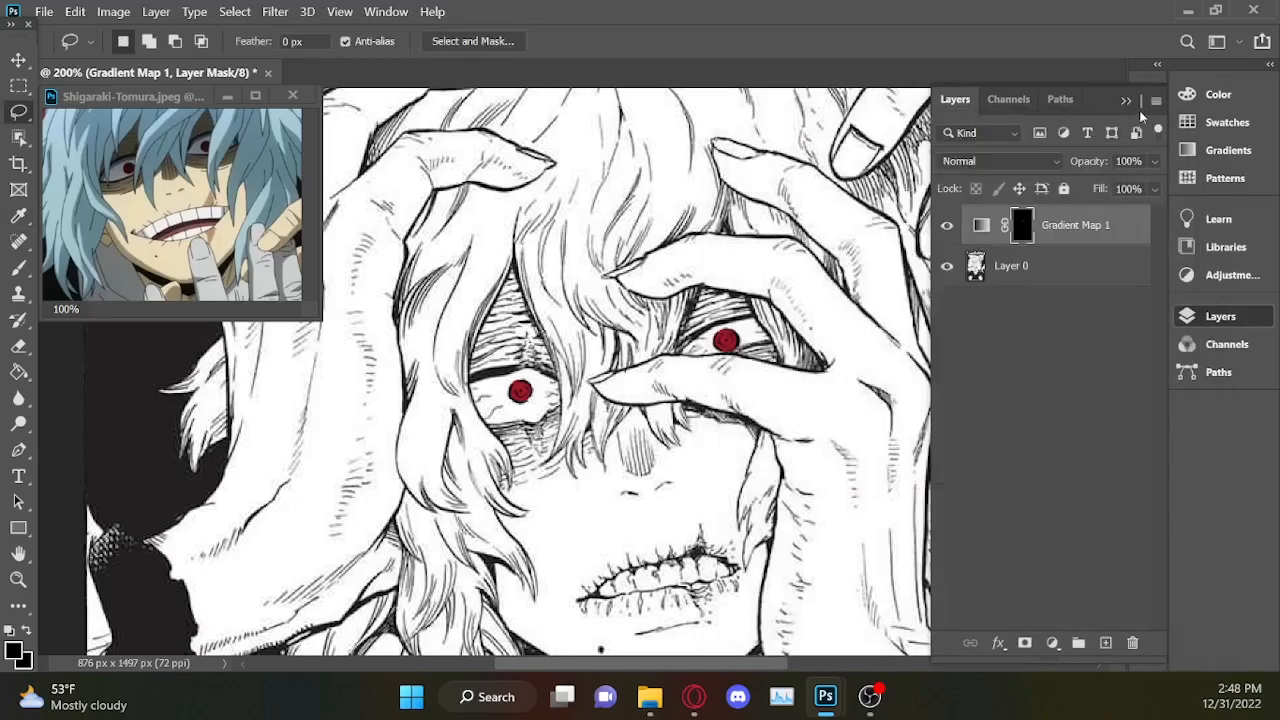
{"action": "left_click", "coordinate": [1126, 100]}
Lasso the upper wrist edge and torn end of the severed hand gripping the left side of the head.
{"action": "left_click_drag", "start_coordinate": [1120, 340], "coordinate": [1122, 372]}
{"action": "left_click_drag", "start_coordinate": [720, 664], "coordinate": [641, 665]}
{"action": "key", "text": "ctrl+plus"}
{"action": "left_click_drag", "start_coordinate": [1116, 346], "coordinate": [1116, 367]}
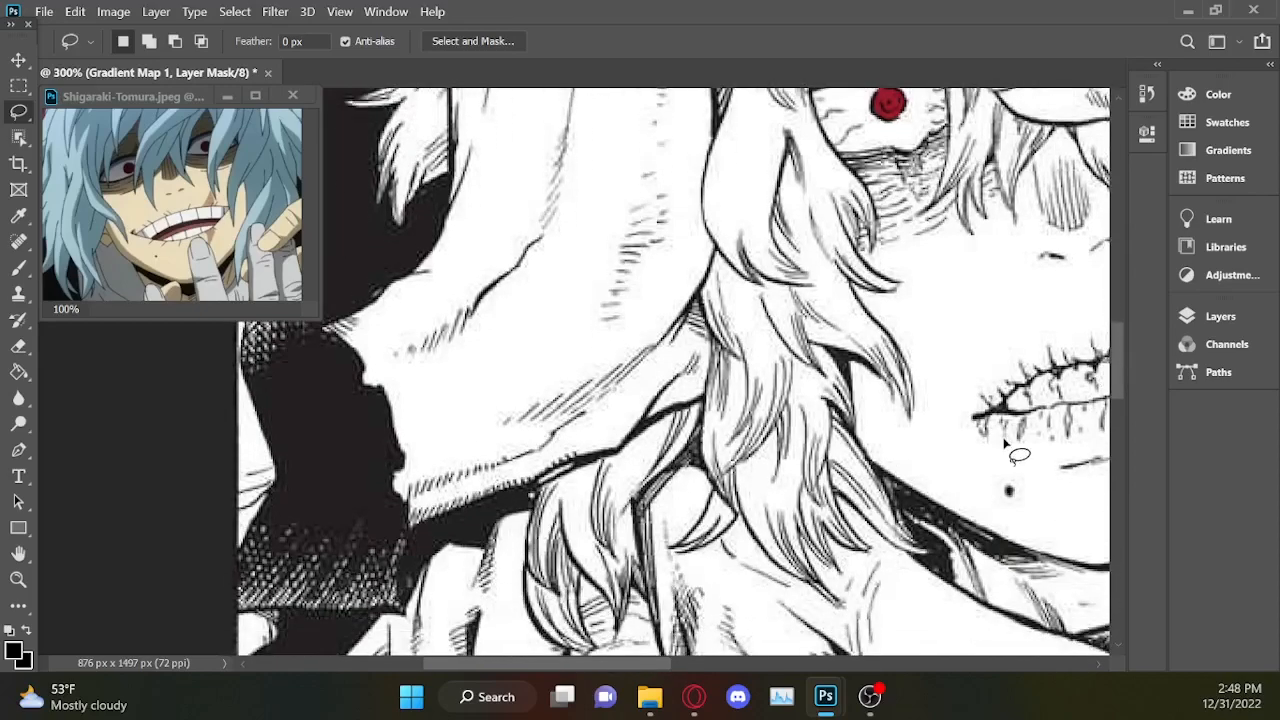
{"action": "left_click_drag", "start_coordinate": [666, 658], "coordinate": [625, 660]}
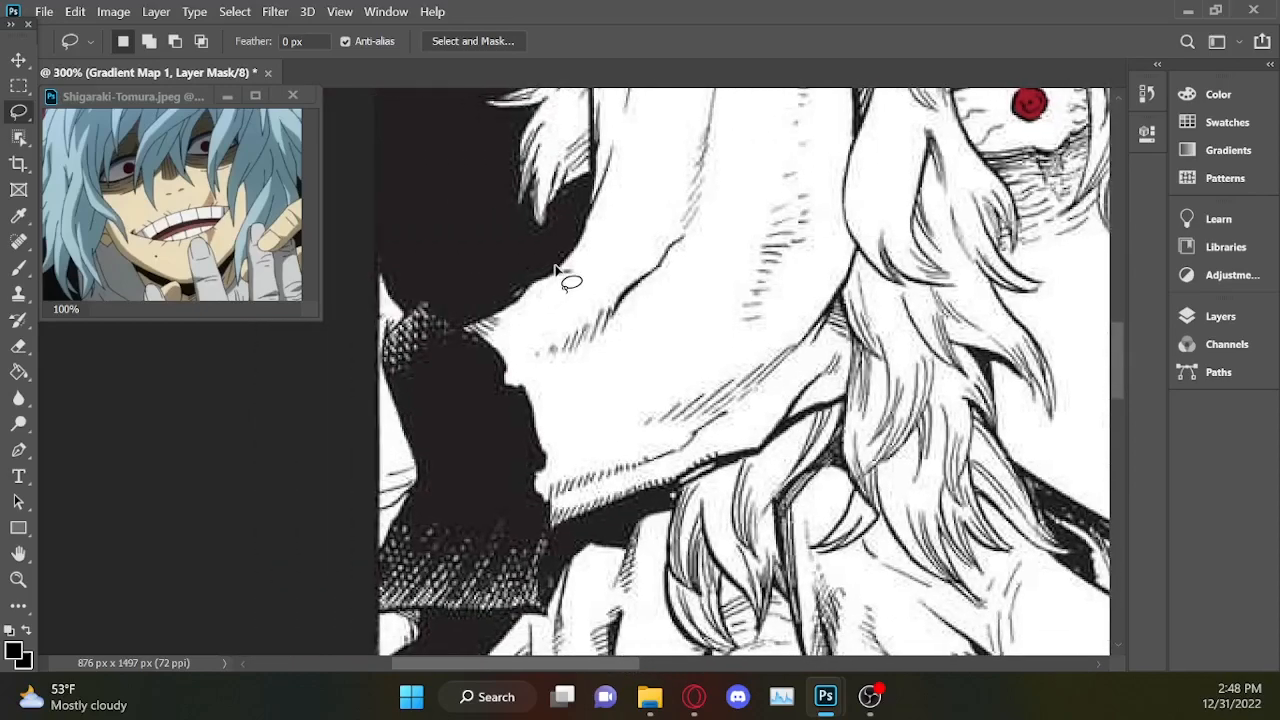
{"action": "left_click_drag", "start_coordinate": [510, 298], "coordinate": [469, 328]}
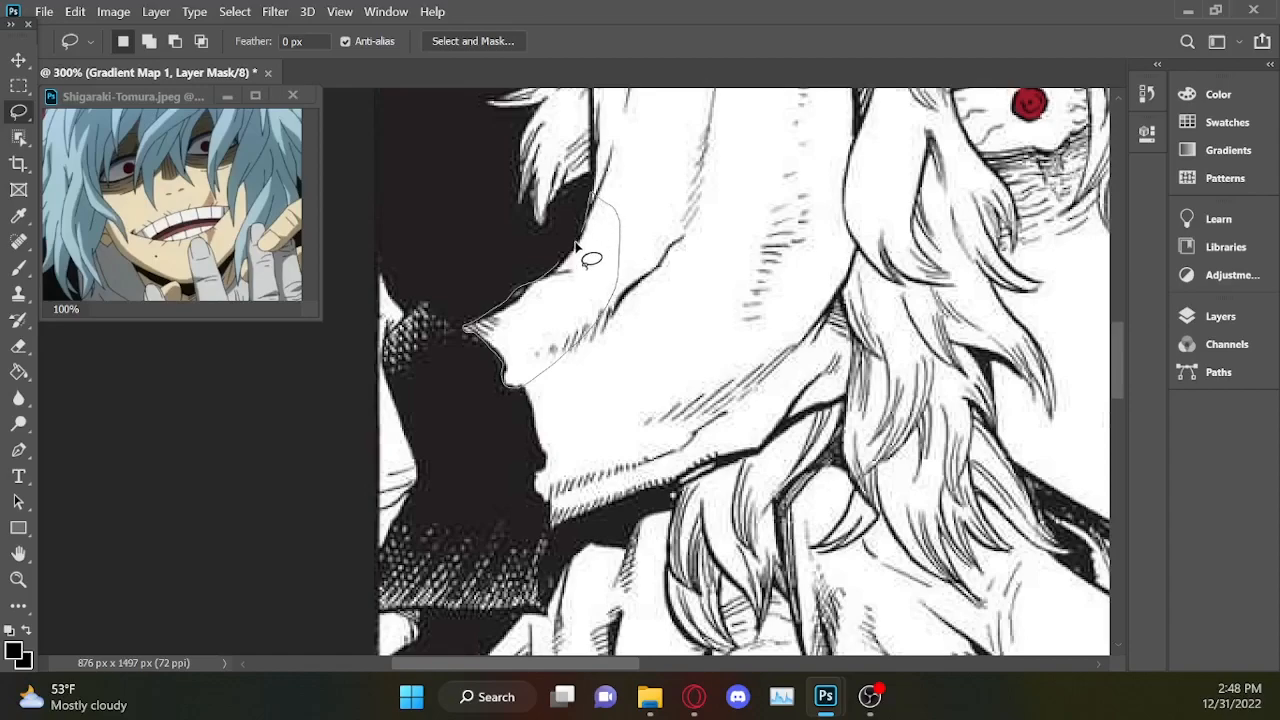
{"action": "left_click_drag", "start_coordinate": [556, 287], "coordinate": [560, 290]}
Extend the selection along the rest of that hand's torn end, its lower wrist edge and up across the back of the wrist.
{"action": "key", "text": "shift"}
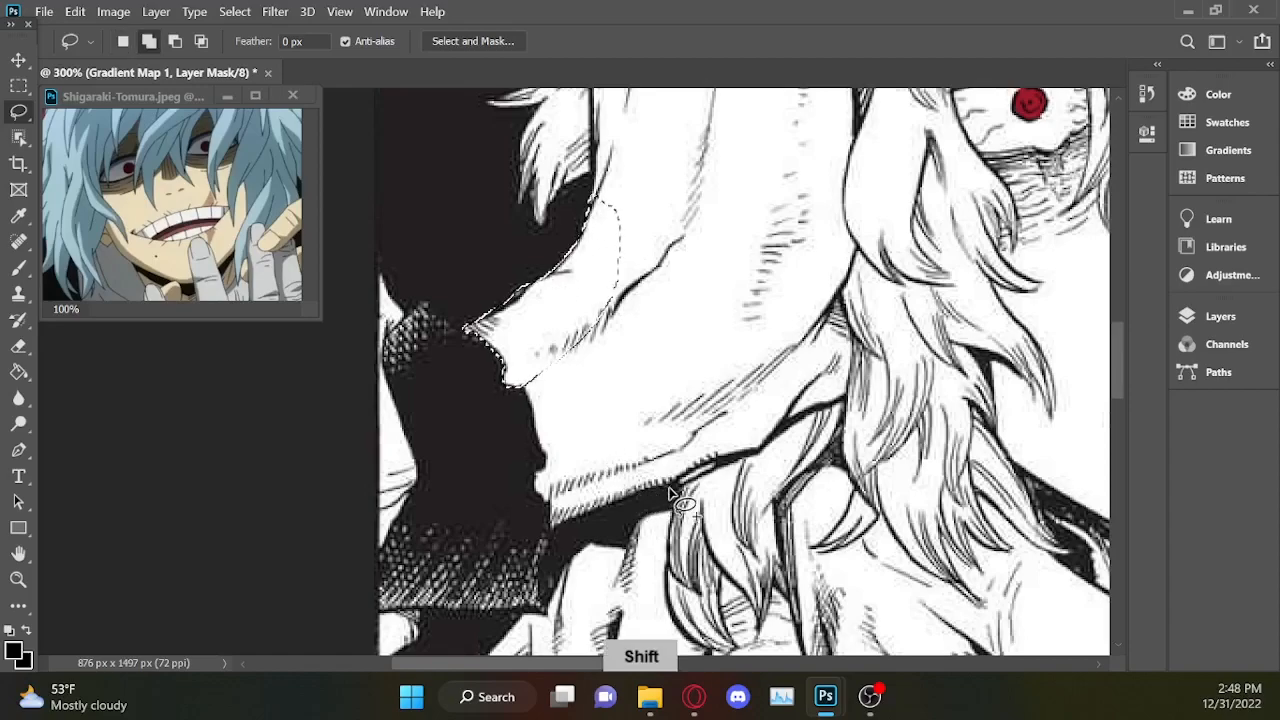
{"action": "mouse_move", "coordinate": [690, 474]}
{"action": "left_mouse_down"}
{"action": "mouse_move", "coordinate": [608, 524]}
{"action": "mouse_move", "coordinate": [555, 534]}
{"action": "mouse_move", "coordinate": [551, 512]}
{"action": "left_mouse_up"}
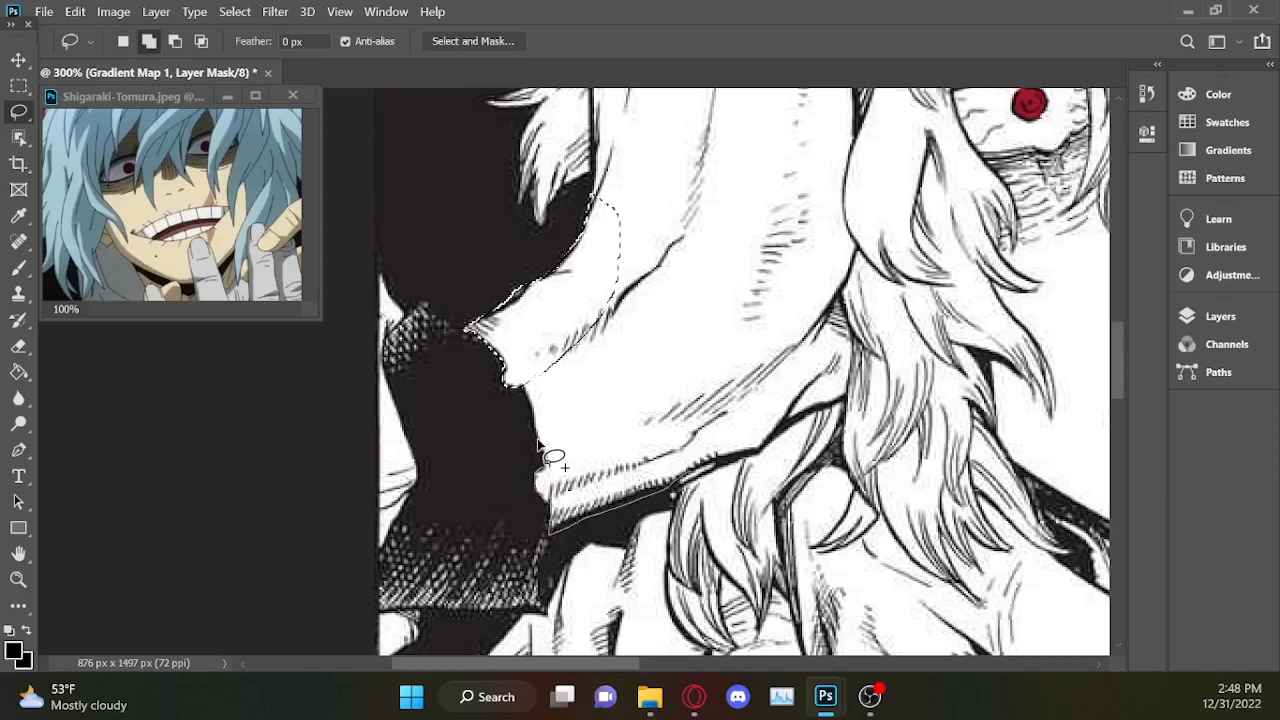
{"action": "mouse_move", "coordinate": [522, 392]}
{"action": "left_mouse_down"}
{"action": "mouse_move", "coordinate": [540, 287]}
{"action": "mouse_move", "coordinate": [650, 191]}
{"action": "mouse_move", "coordinate": [780, 188]}
{"action": "mouse_move", "coordinate": [790, 267]}
{"action": "mouse_move", "coordinate": [760, 370]}
{"action": "mouse_move", "coordinate": [772, 428]}
{"action": "left_mouse_up"}
{"action": "left_click_drag", "start_coordinate": [708, 476], "coordinate": [660, 494]}
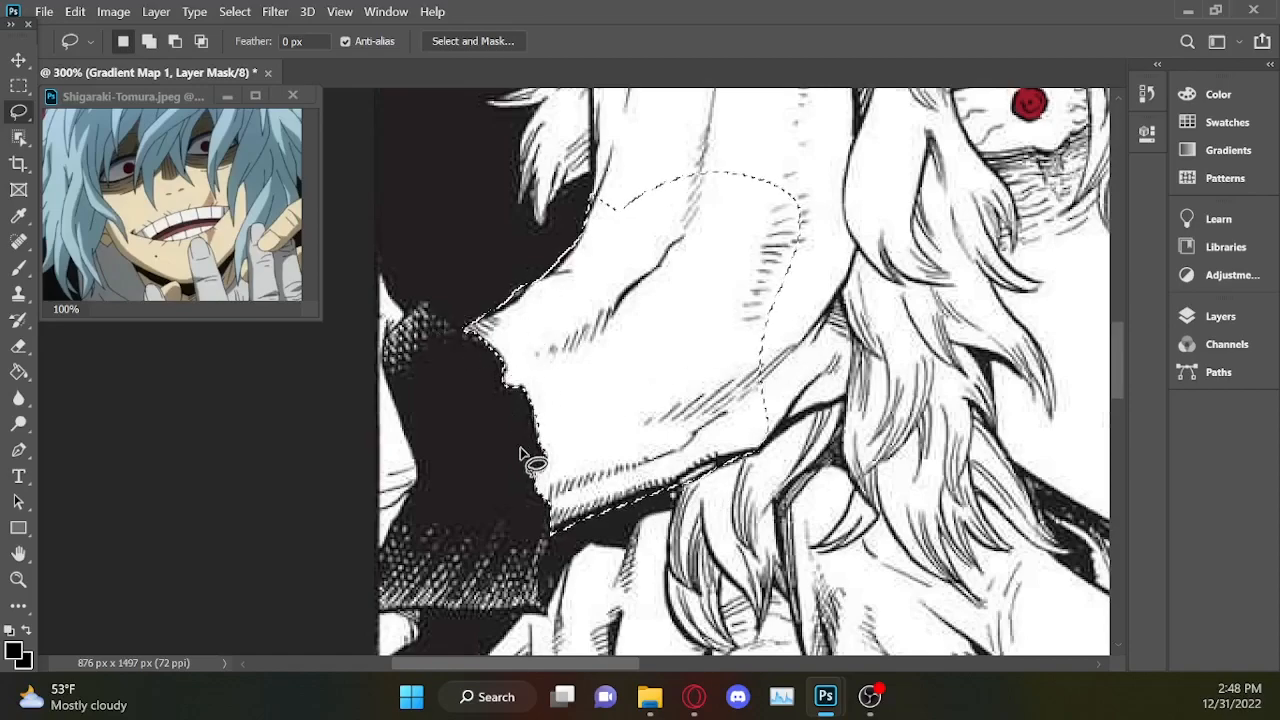
Add the outer edge of the left severed hand, from the wrist up past the hair behind it, to the lasso selection.
{"action": "scroll", "coordinate": [1125, 328], "scroll_direction": "up", "scroll_amount": 3}
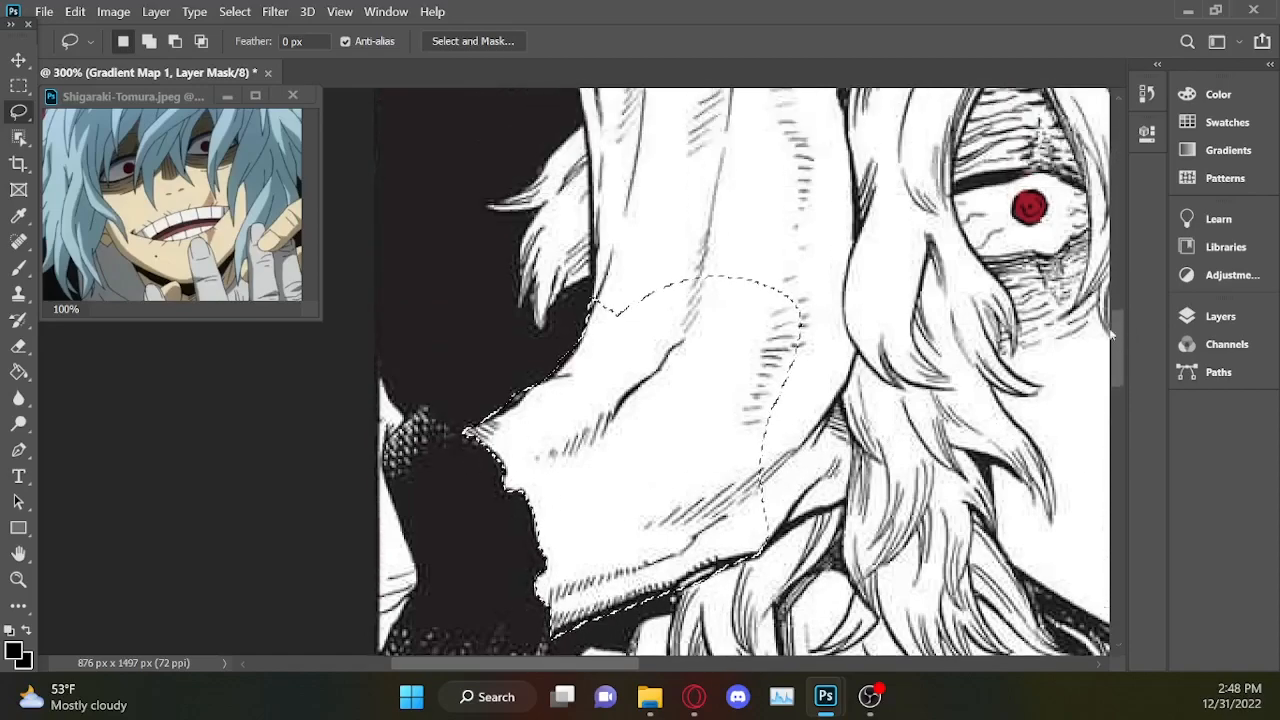
{"action": "key", "text": "shift"}
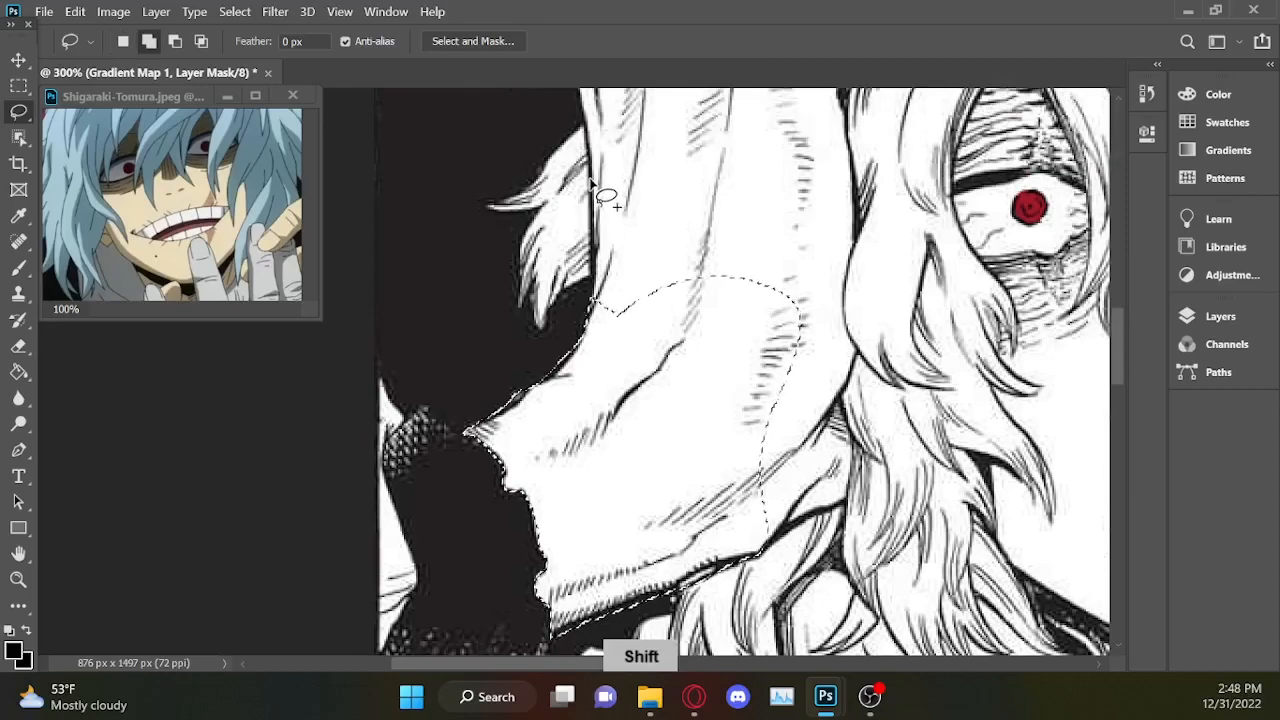
{"action": "mouse_move", "coordinate": [600, 276]}
{"action": "left_mouse_down"}
{"action": "mouse_move", "coordinate": [609, 397]}
{"action": "mouse_move", "coordinate": [689, 481]}
{"action": "mouse_move", "coordinate": [773, 450]}
{"action": "mouse_move", "coordinate": [772, 284]}
{"action": "mouse_move", "coordinate": [672, 138]}
{"action": "mouse_move", "coordinate": [596, 112]}
{"action": "left_mouse_up"}
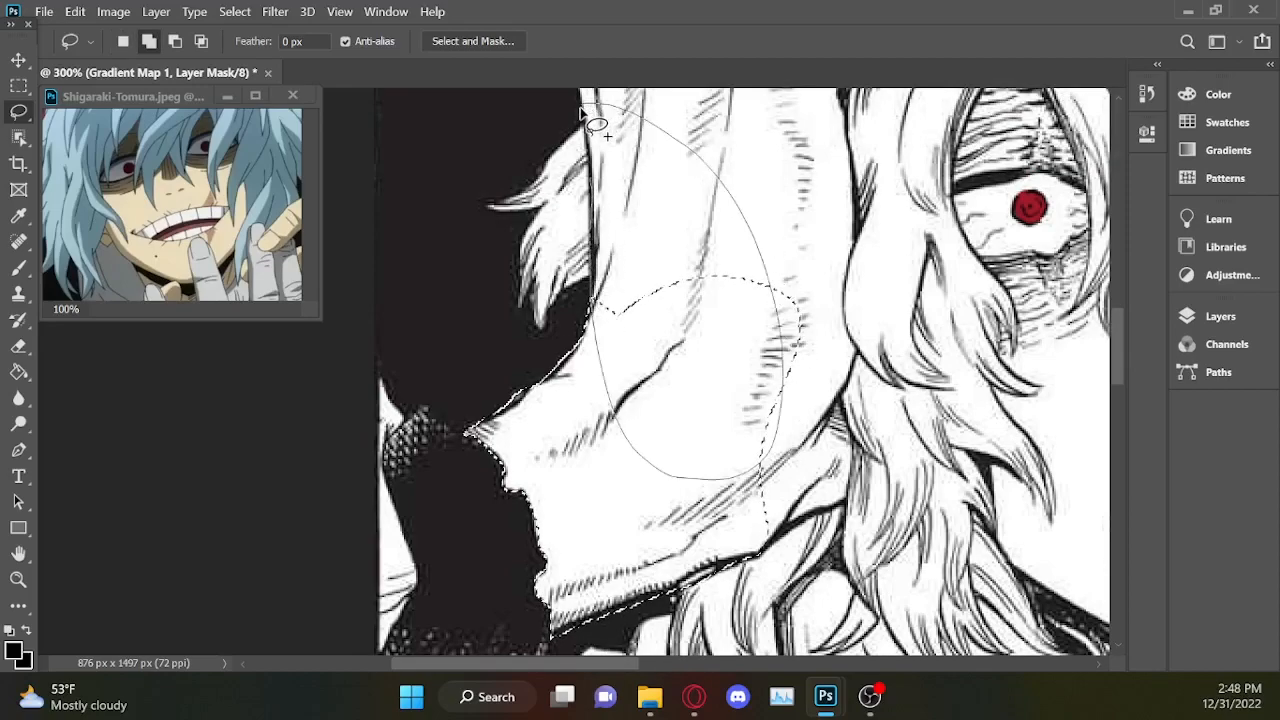
{"action": "left_click_drag", "start_coordinate": [603, 230], "coordinate": [603, 232]}
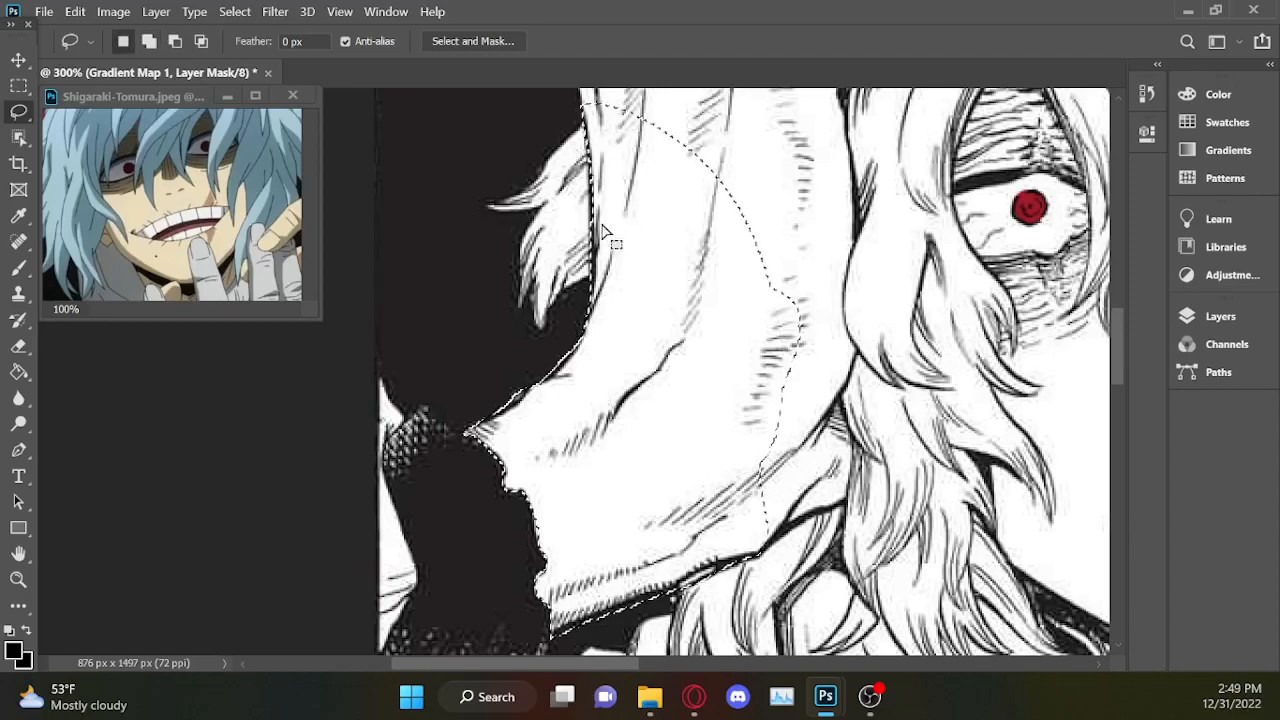
Extend the selection further up the hand's outer edge toward the knuckles, including the back of the hand.
{"action": "scroll", "coordinate": [1121, 335], "scroll_direction": "down", "scroll_amount": 1}
{"action": "scroll", "coordinate": [1121, 348], "scroll_direction": "up", "scroll_amount": 5}
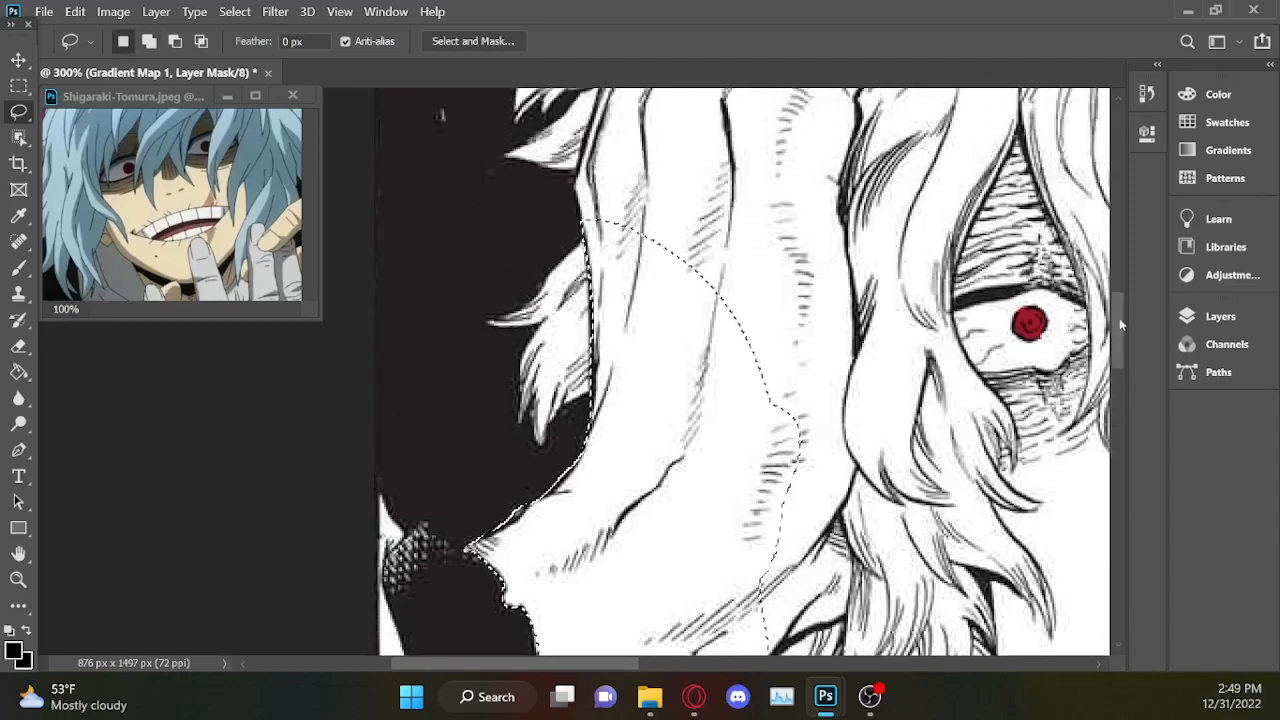
{"action": "key", "text": "shift"}
{"action": "left_click_drag", "start_coordinate": [580, 166], "coordinate": [573, 192]}
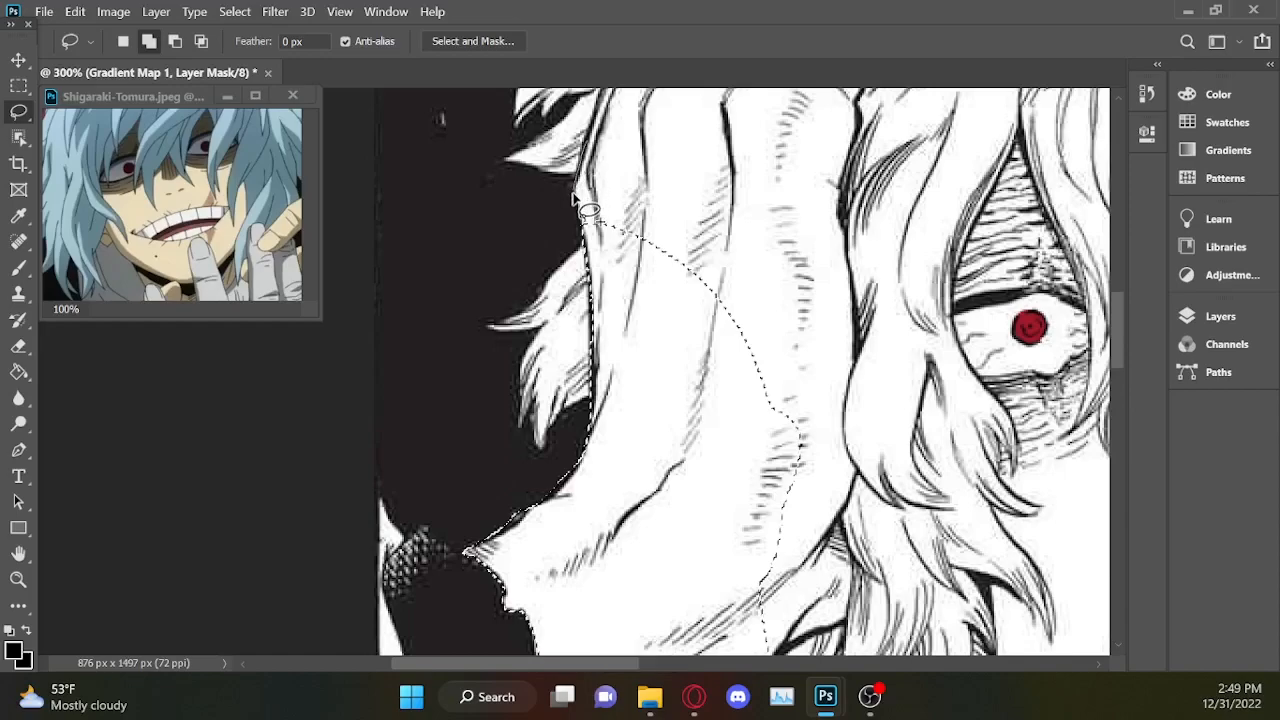
{"action": "left_click_drag", "start_coordinate": [596, 256], "coordinate": [714, 434]}
{"action": "mouse_move", "coordinate": [778, 315]}
{"action": "left_mouse_down"}
{"action": "mouse_move", "coordinate": [672, 128]}
{"action": "mouse_move", "coordinate": [612, 102]}
{"action": "left_mouse_up"}
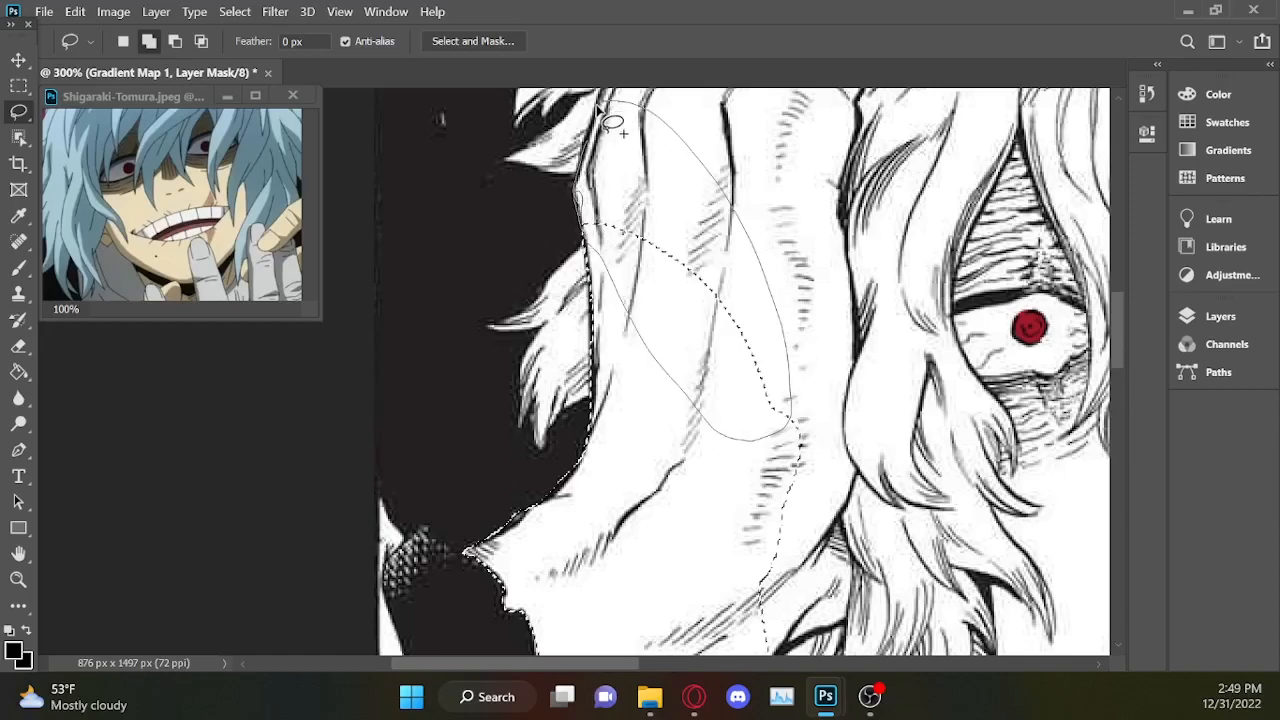
{"action": "left_click_drag", "start_coordinate": [603, 160], "coordinate": [600, 158]}
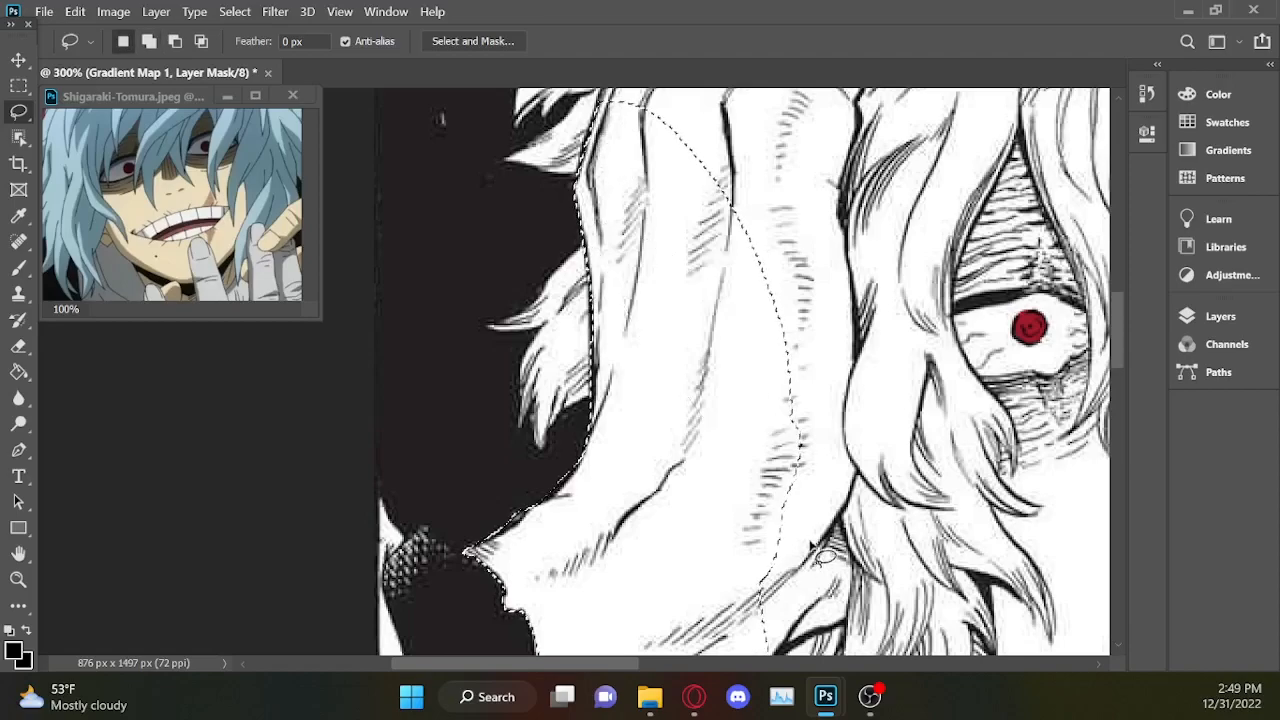
Add the opposite side of the hand to the selection, following its edge along the hair strands beside the face.
{"action": "left_click_drag", "start_coordinate": [1118, 338], "coordinate": [1117, 354]}
{"action": "key", "text": "shift"}
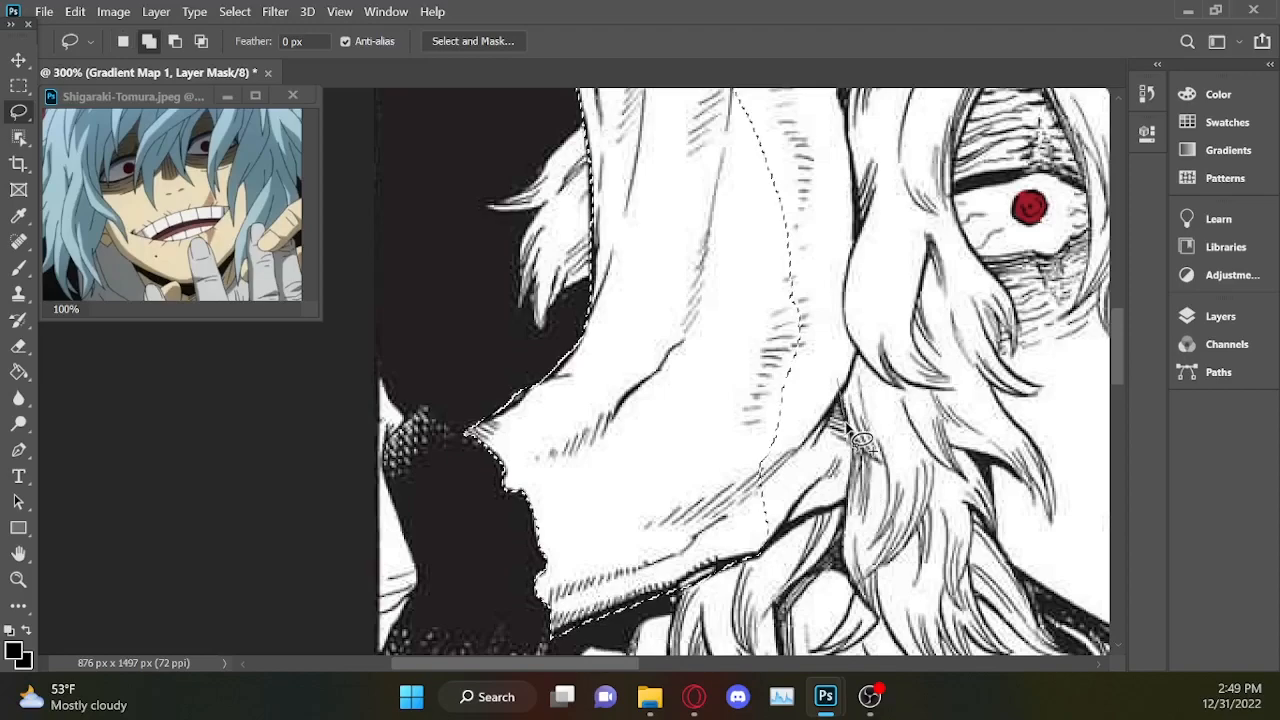
{"action": "mouse_move", "coordinate": [851, 478]}
{"action": "left_mouse_down"}
{"action": "mouse_move", "coordinate": [782, 535]}
{"action": "mouse_move", "coordinate": [835, 158]}
{"action": "mouse_move", "coordinate": [858, 232]}
{"action": "mouse_move", "coordinate": [857, 350]}
{"action": "left_mouse_up"}
Add the knuckle area and the outermost finger's edge up to its bend to the hand selection.
{"action": "scroll", "coordinate": [858, 312], "scroll_direction": "up", "scroll_amount": 5}
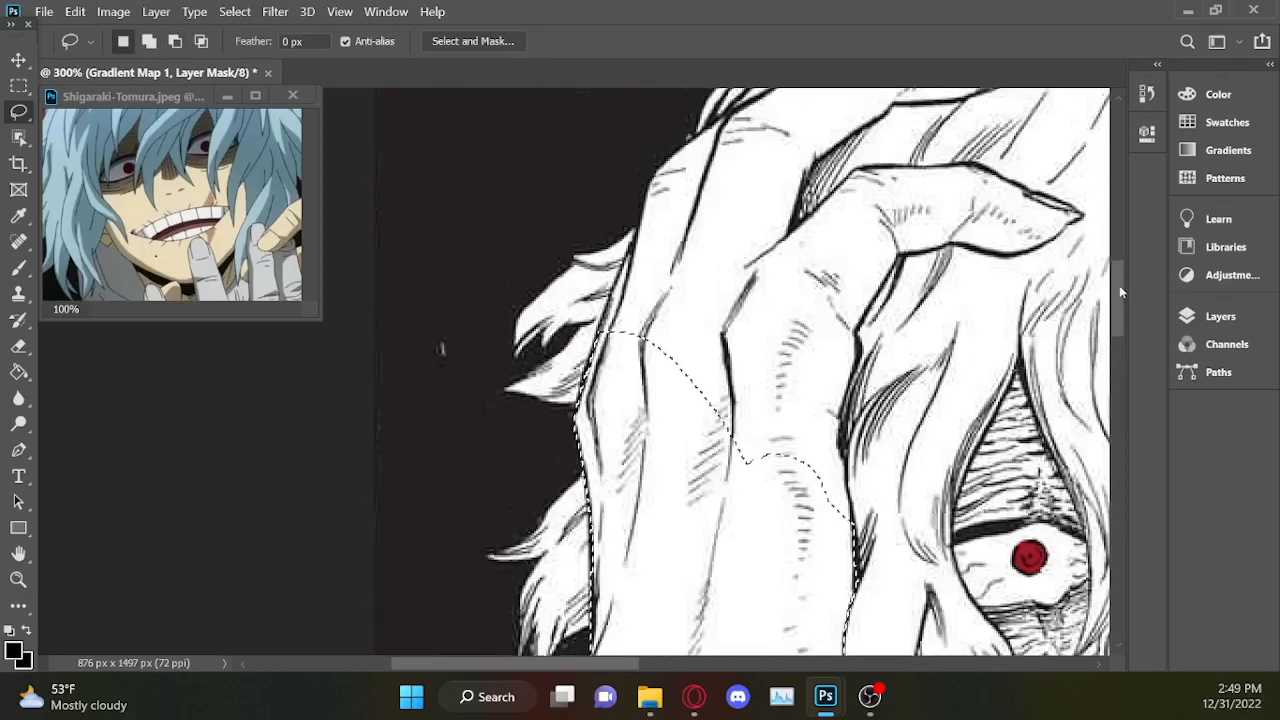
{"action": "mouse_move", "coordinate": [612, 305]}
{"action": "left_mouse_down"}
{"action": "mouse_move", "coordinate": [705, 565]}
{"action": "mouse_move", "coordinate": [870, 555]}
{"action": "left_mouse_up"}
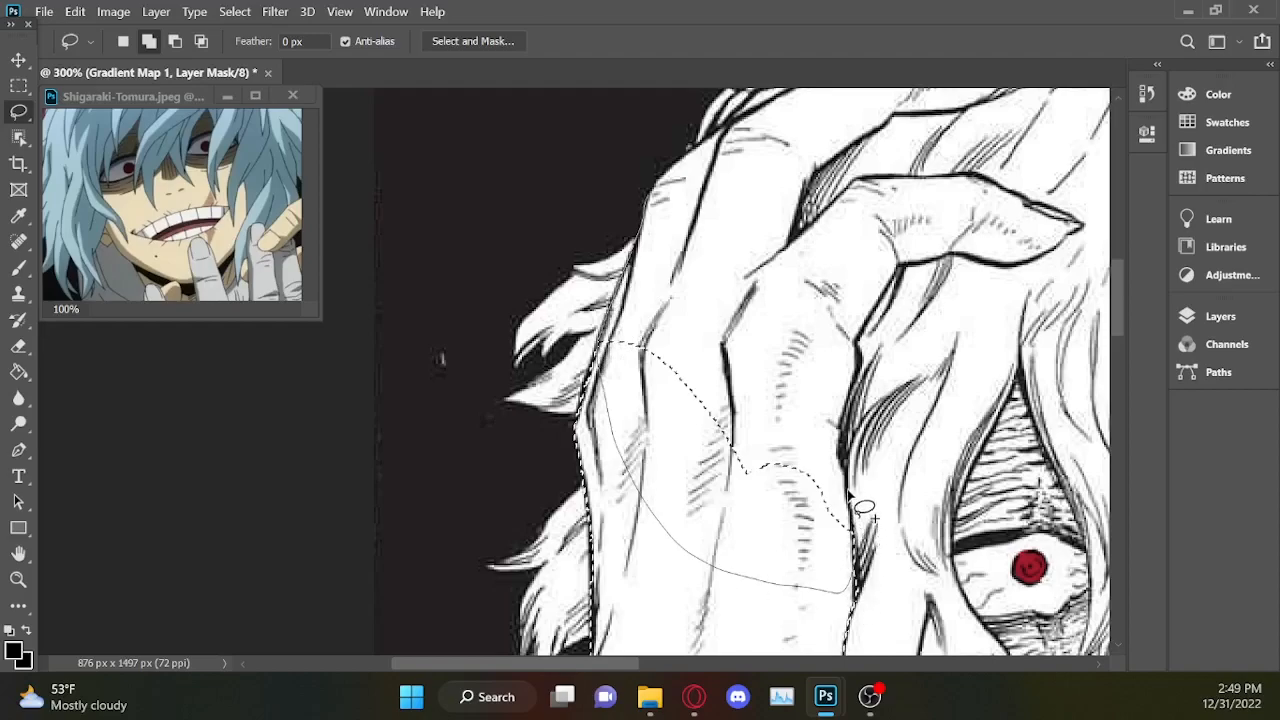
{"action": "mouse_move", "coordinate": [845, 465]}
{"action": "left_mouse_down"}
{"action": "mouse_move", "coordinate": [770, 424]}
{"action": "mouse_move", "coordinate": [723, 270]}
{"action": "mouse_move", "coordinate": [723, 128]}
{"action": "mouse_move", "coordinate": [658, 192]}
{"action": "left_mouse_up"}
{"action": "left_click_drag", "start_coordinate": [688, 236], "coordinate": [685, 222]}
{"action": "key", "text": "shift"}
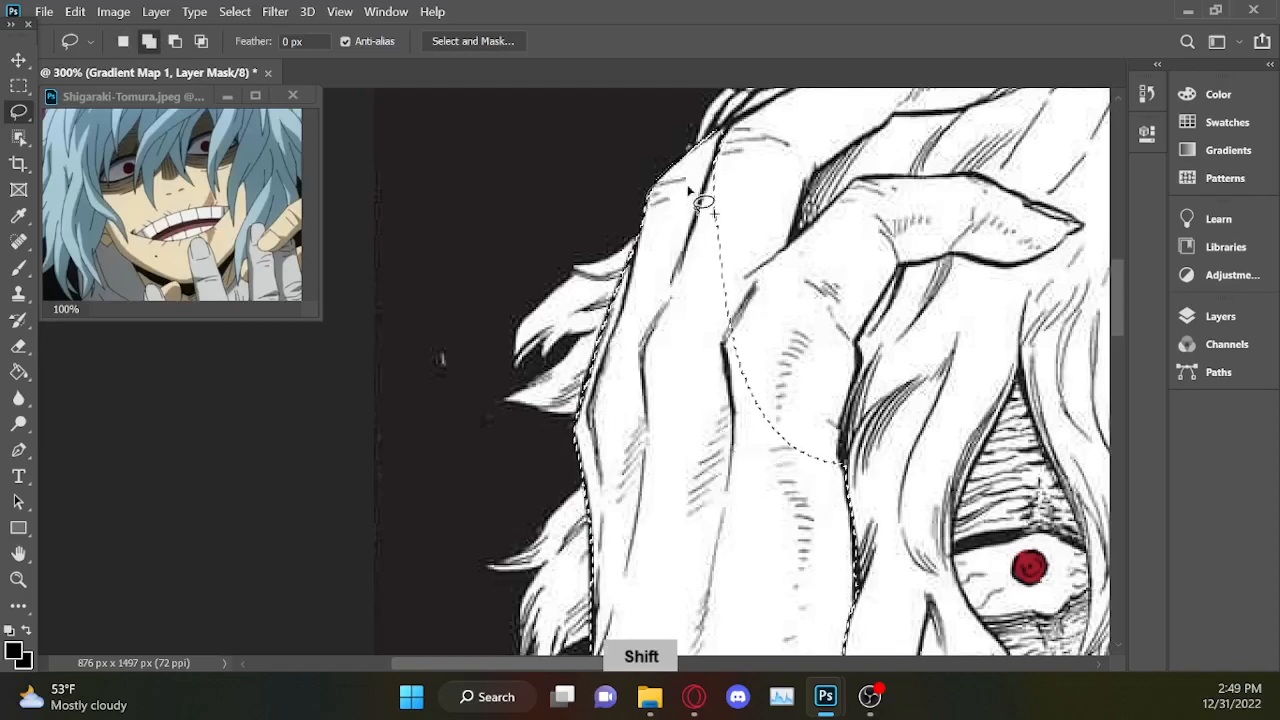
Add the hand's lowest finger to the selection, tracing its pointed tip, underside and upper edge back to the knuckle.
{"action": "left_click_drag", "start_coordinate": [619, 662], "coordinate": [700, 660]}
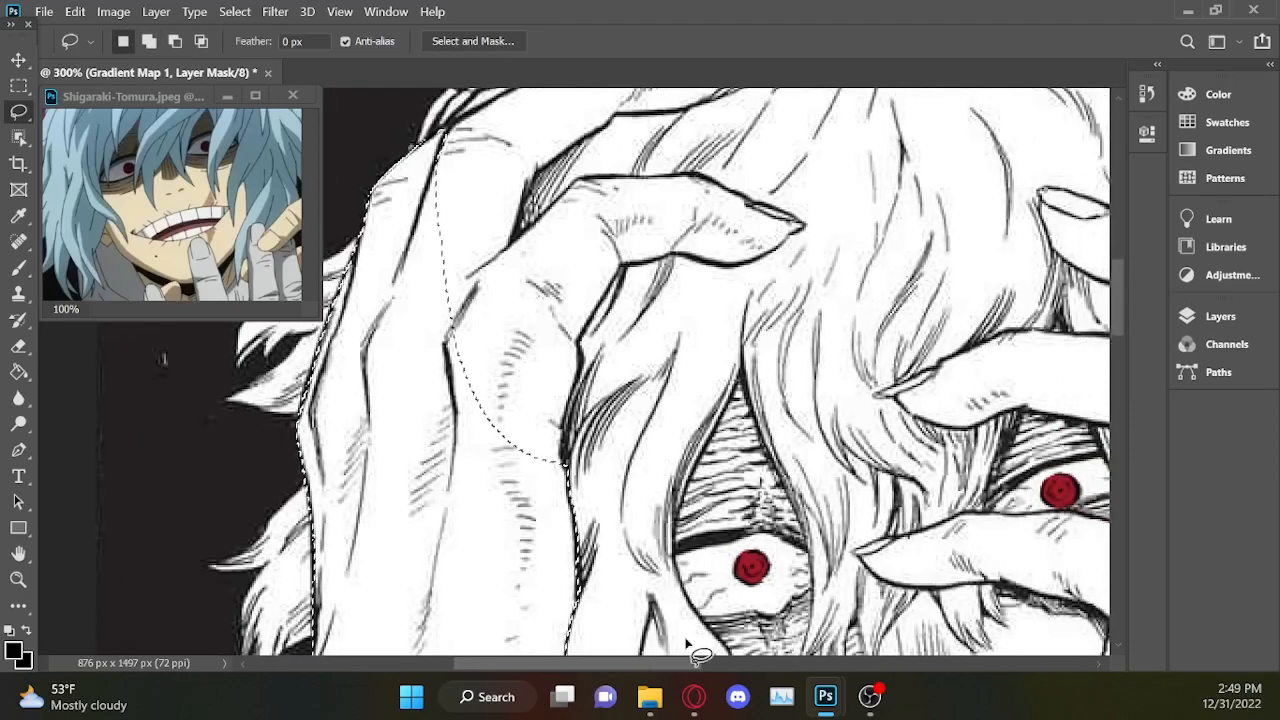
{"action": "key", "text": "shift"}
{"action": "left_click_drag", "start_coordinate": [758, 213], "coordinate": [776, 221]}
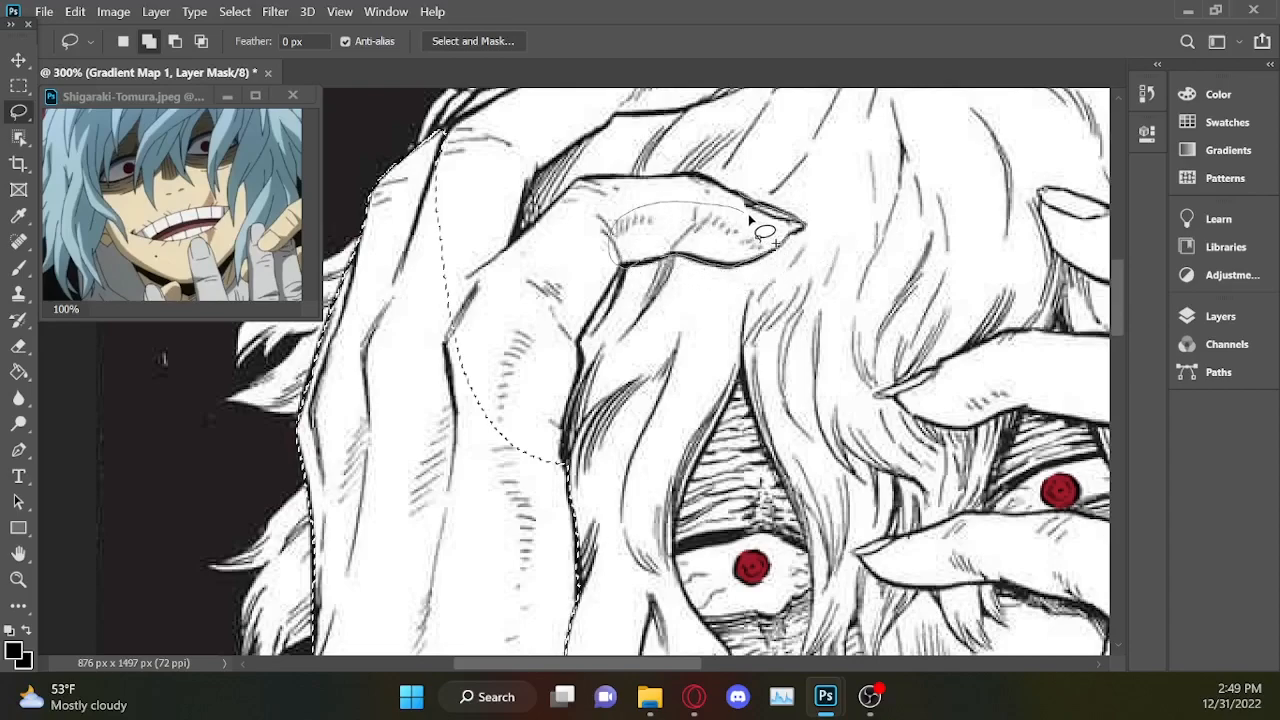
{"action": "left_click_drag", "start_coordinate": [782, 222], "coordinate": [614, 240]}
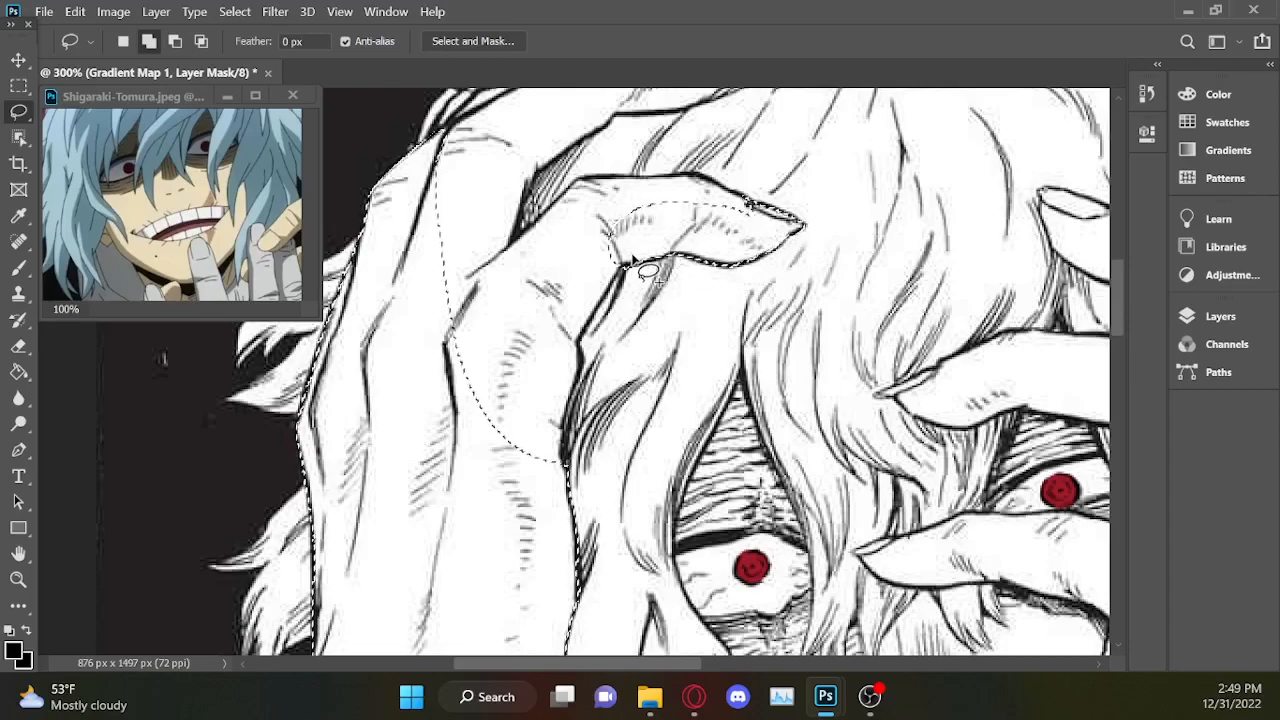
{"action": "mouse_move", "coordinate": [592, 370]}
{"action": "left_mouse_down"}
{"action": "mouse_move", "coordinate": [577, 475]}
{"action": "mouse_move", "coordinate": [523, 564]}
{"action": "mouse_move", "coordinate": [452, 488]}
{"action": "mouse_move", "coordinate": [490, 331]}
{"action": "mouse_move", "coordinate": [608, 236]}
{"action": "mouse_move", "coordinate": [660, 225]}
{"action": "mouse_move", "coordinate": [712, 238]}
{"action": "left_mouse_up"}
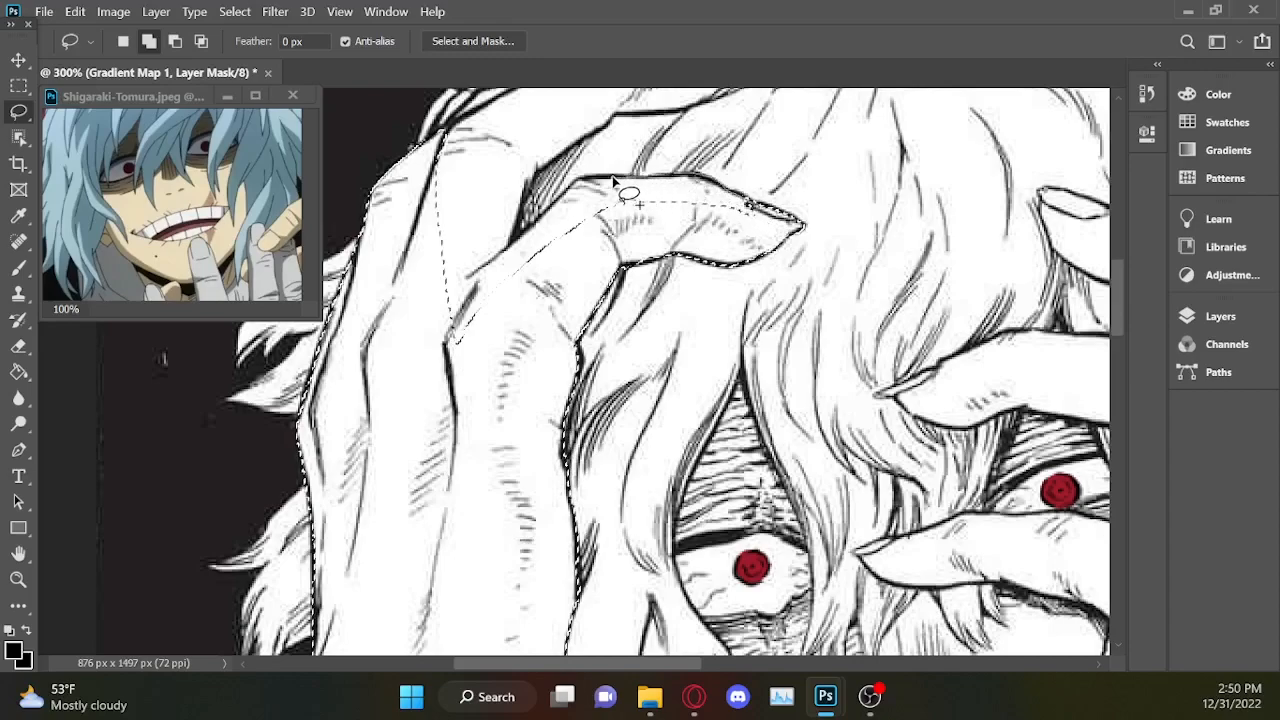
{"action": "mouse_move", "coordinate": [446, 356]}
{"action": "left_mouse_down"}
{"action": "mouse_move", "coordinate": [572, 311]}
{"action": "mouse_move", "coordinate": [691, 218]}
{"action": "mouse_move", "coordinate": [760, 238]}
{"action": "left_mouse_up"}
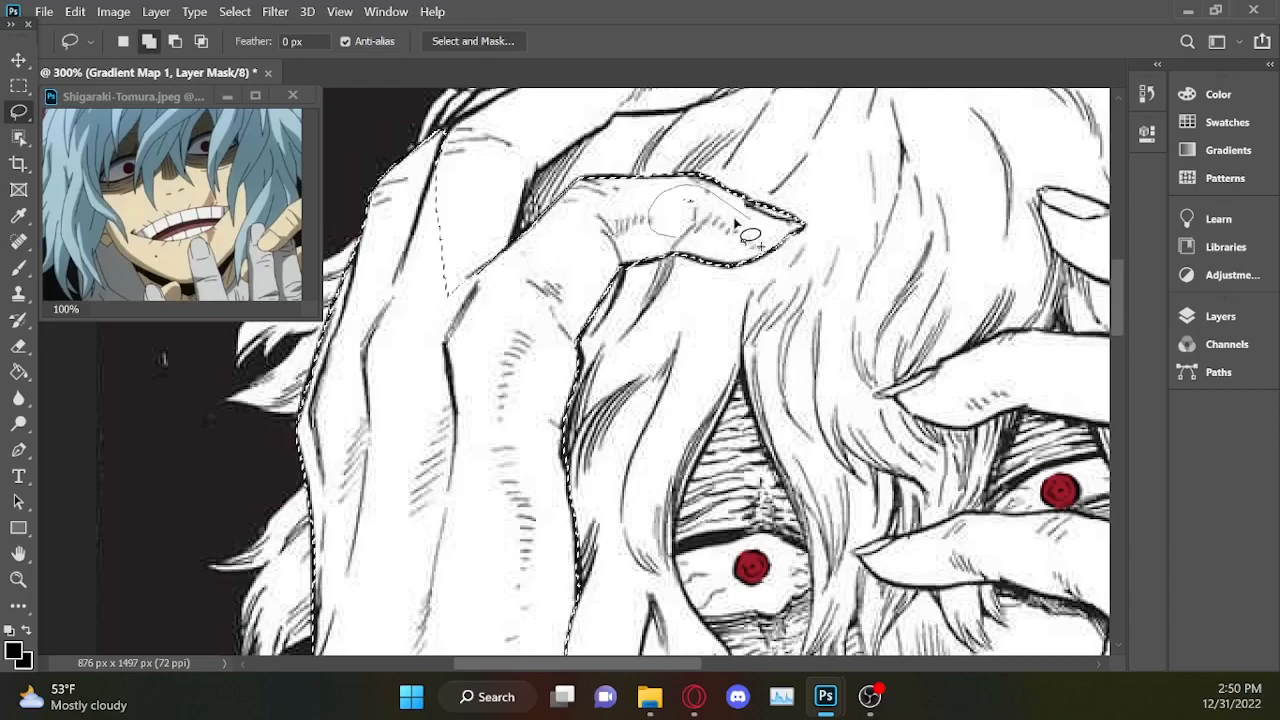
Add the next finger above to the selection, following both its edges from the bend to the fingertip.
{"action": "mouse_move", "coordinate": [529, 185]}
{"action": "left_mouse_down"}
{"action": "mouse_move", "coordinate": [490, 290]}
{"action": "mouse_move", "coordinate": [382, 300]}
{"action": "mouse_move", "coordinate": [598, 105]}
{"action": "mouse_move", "coordinate": [544, 172]}
{"action": "mouse_move", "coordinate": [472, 156]}
{"action": "left_mouse_up"}
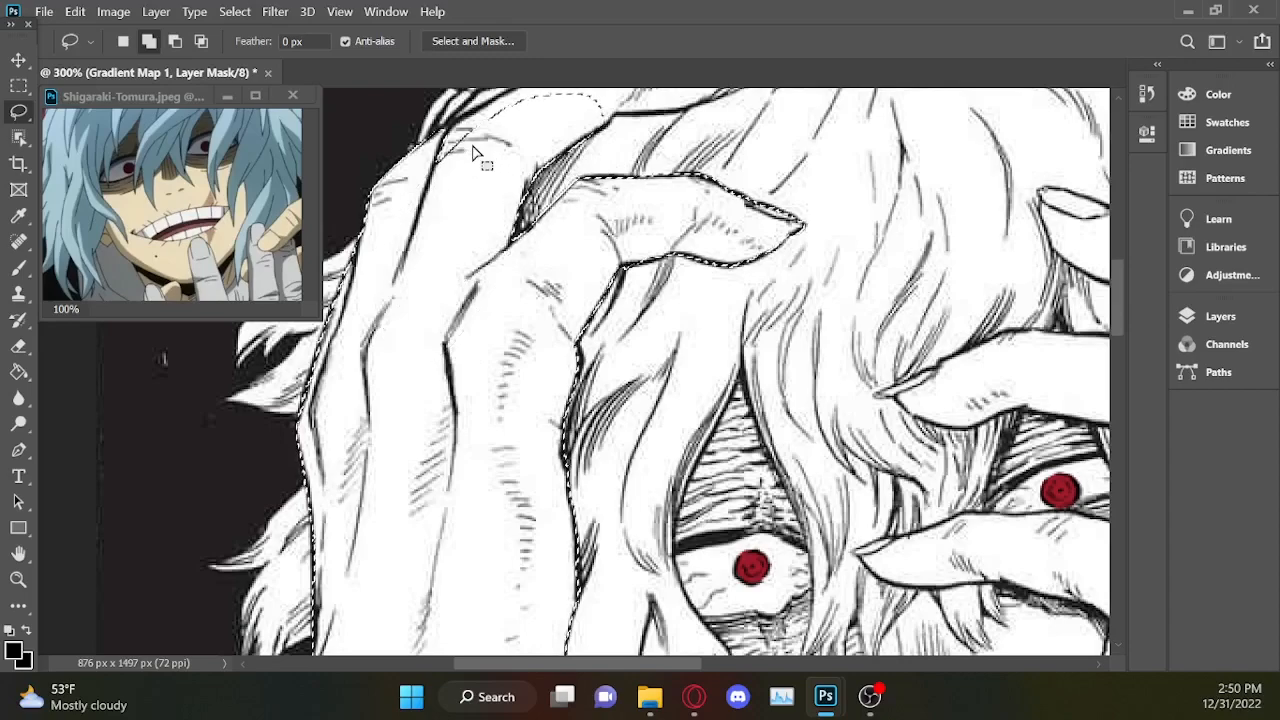
{"action": "left_click_drag", "start_coordinate": [1119, 295], "coordinate": [1117, 274]}
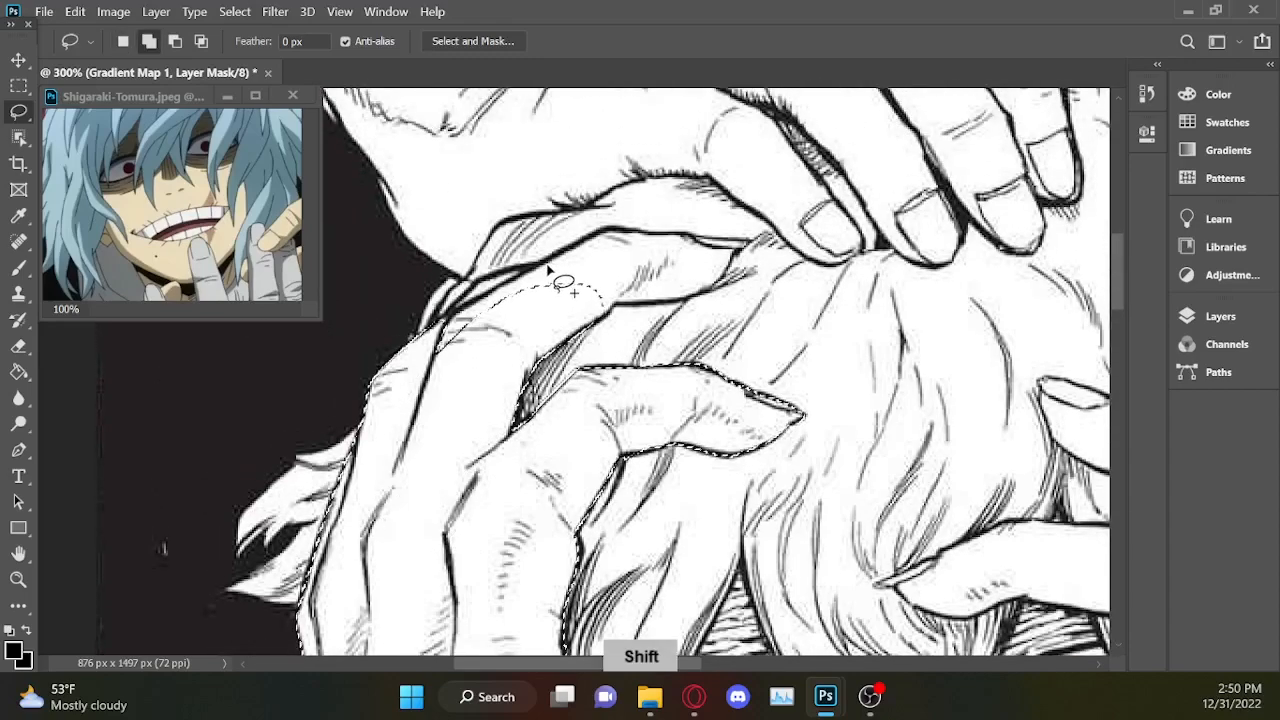
{"action": "left_click_drag", "start_coordinate": [490, 298], "coordinate": [368, 390]}
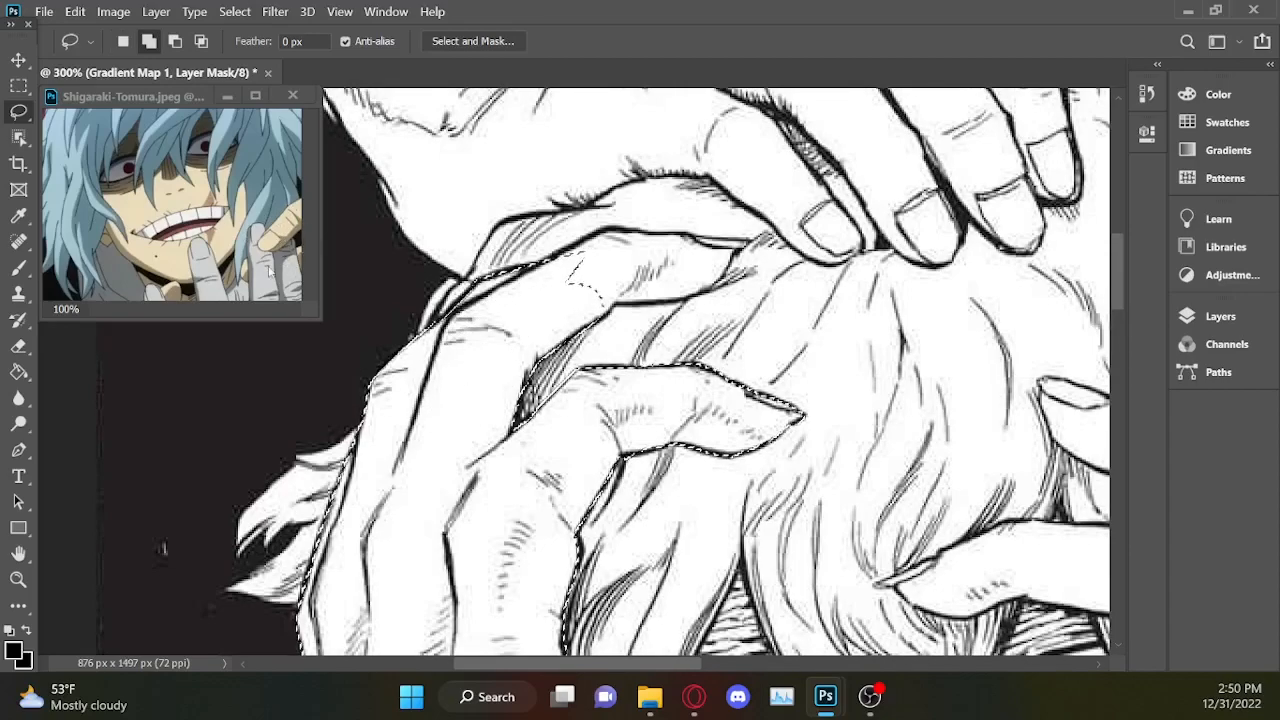
{"action": "key", "text": "shift"}
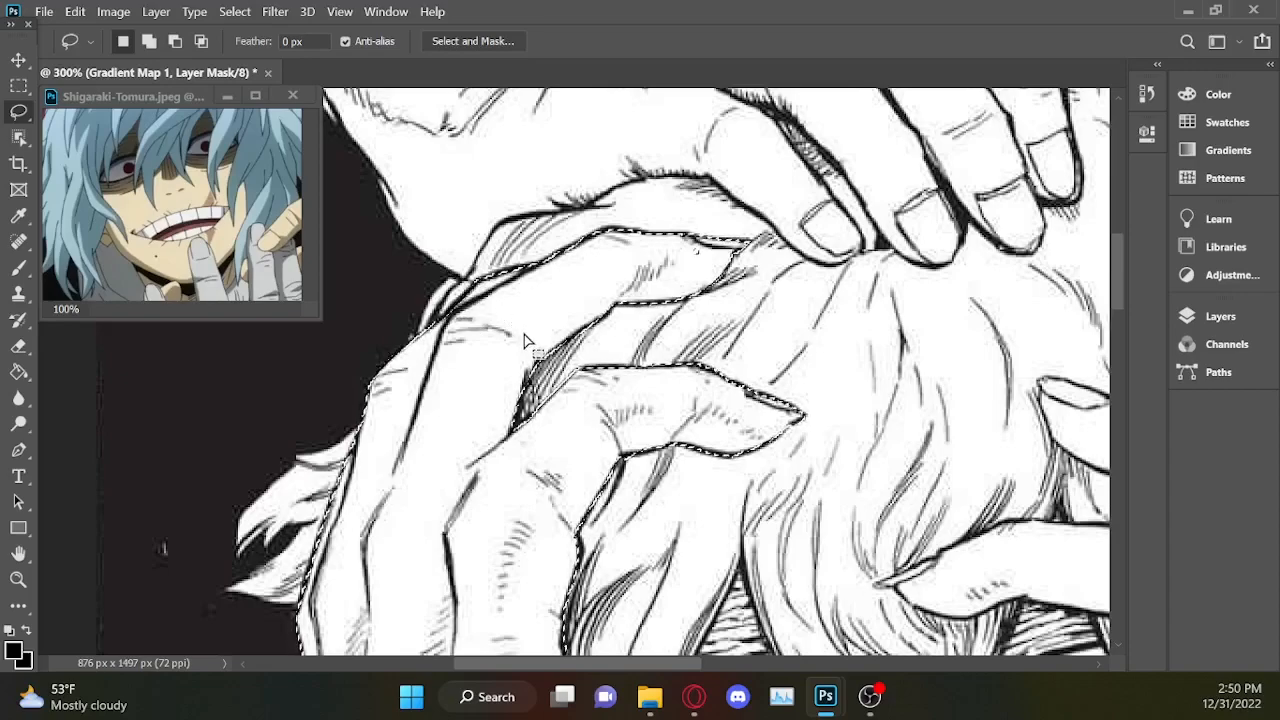
Add a loose lasso area around the uppermost fingertip of the severed hand gripping the right side of the face.
{"action": "left_click_drag", "start_coordinate": [648, 661], "coordinate": [698, 661]}
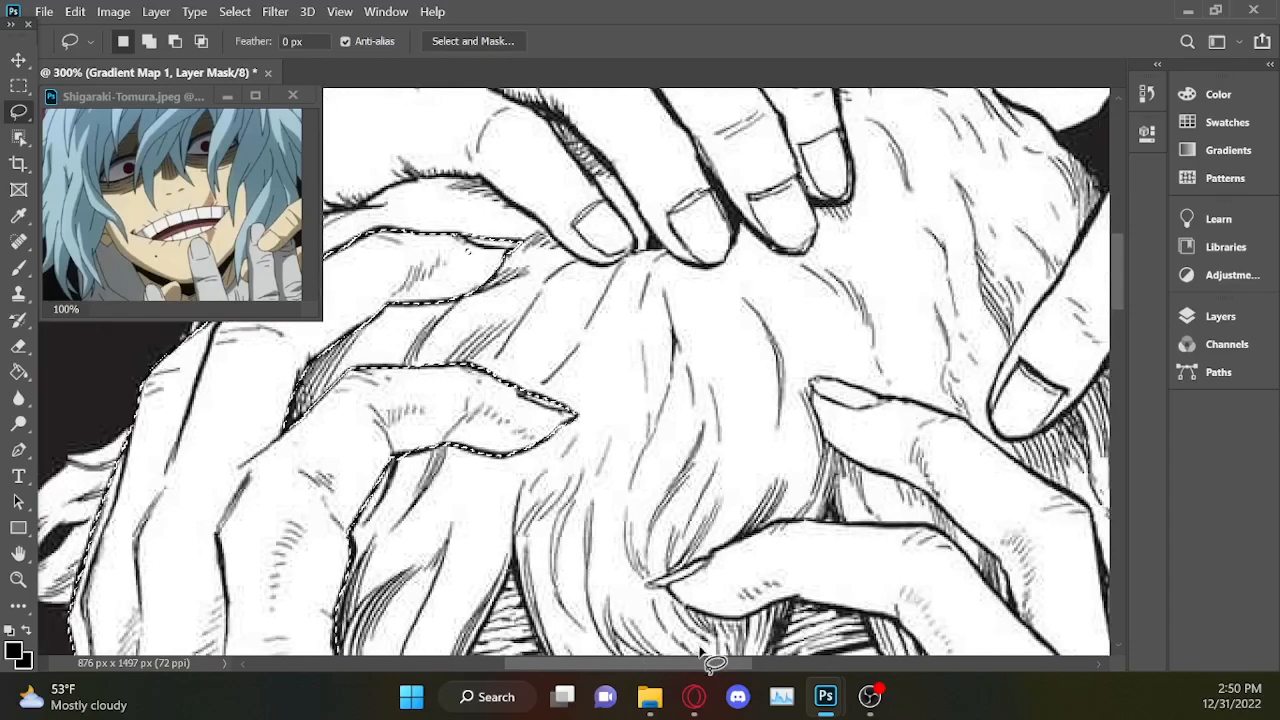
{"action": "key", "text": "shift"}
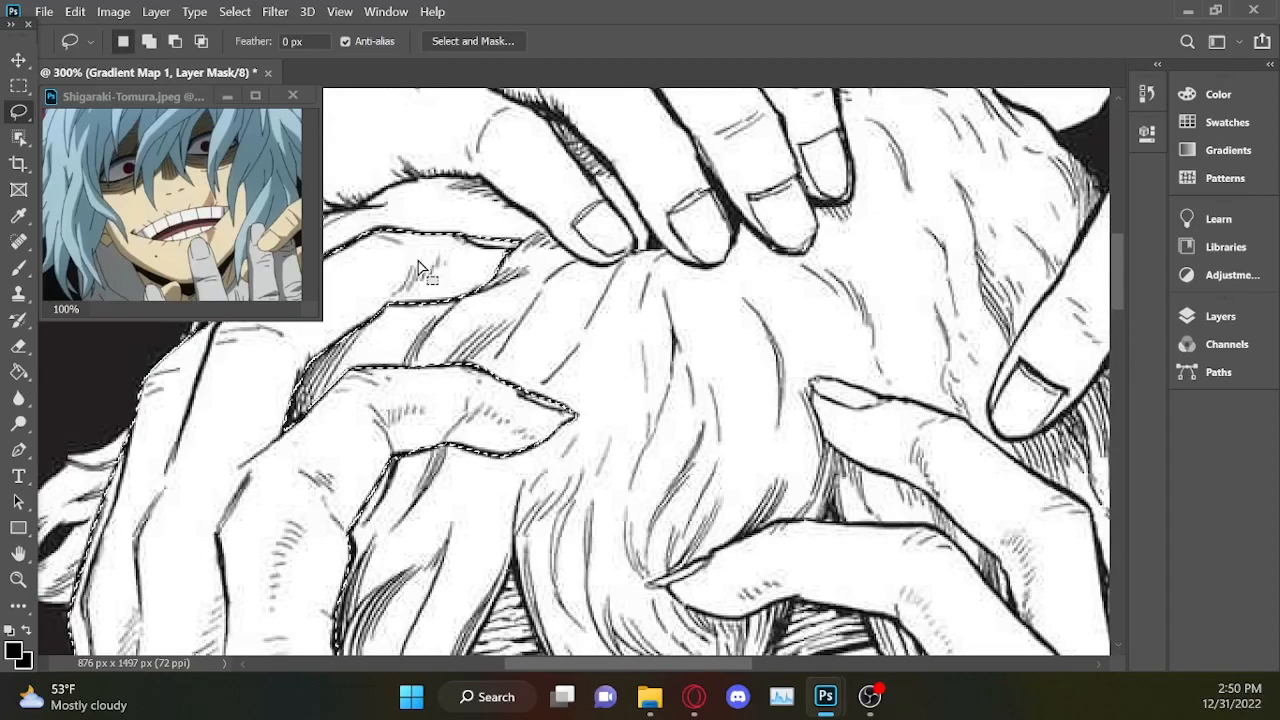
{"action": "left_click_drag", "start_coordinate": [1117, 277], "coordinate": [1120, 330]}
{"action": "left_click_drag", "start_coordinate": [711, 663], "coordinate": [782, 668]}
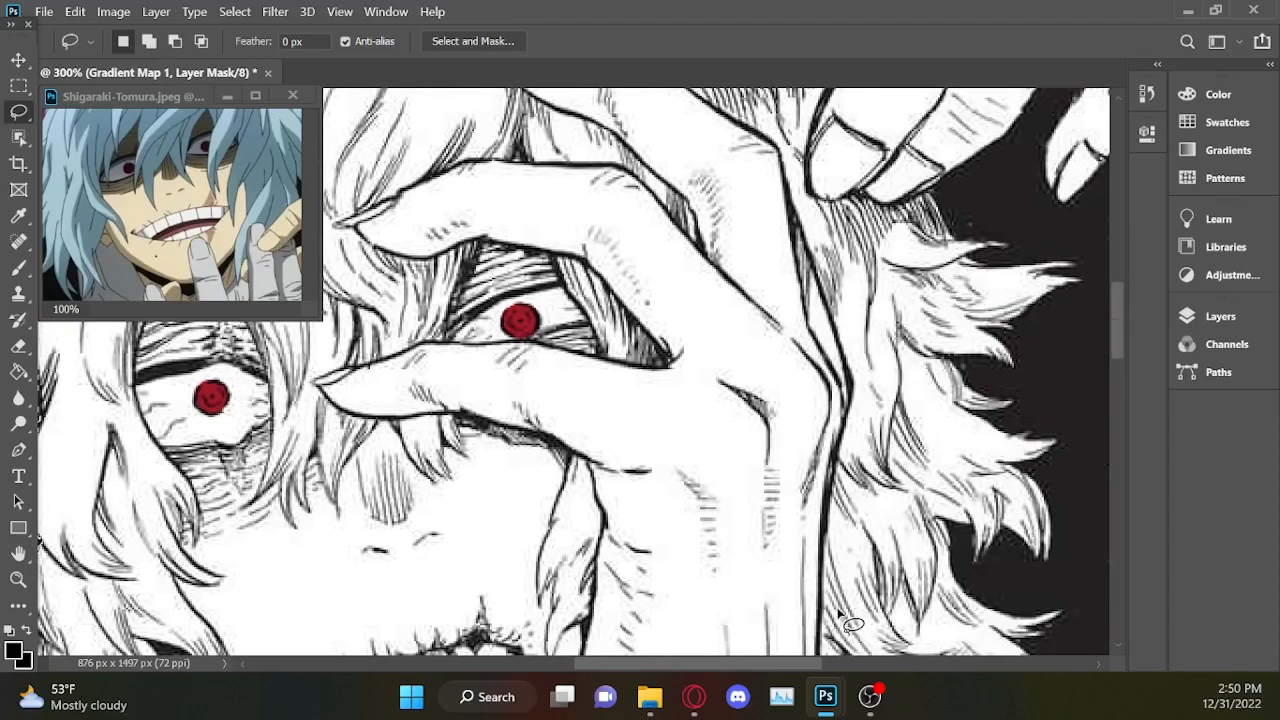
{"action": "left_click_drag", "start_coordinate": [1116, 316], "coordinate": [1112, 272]}
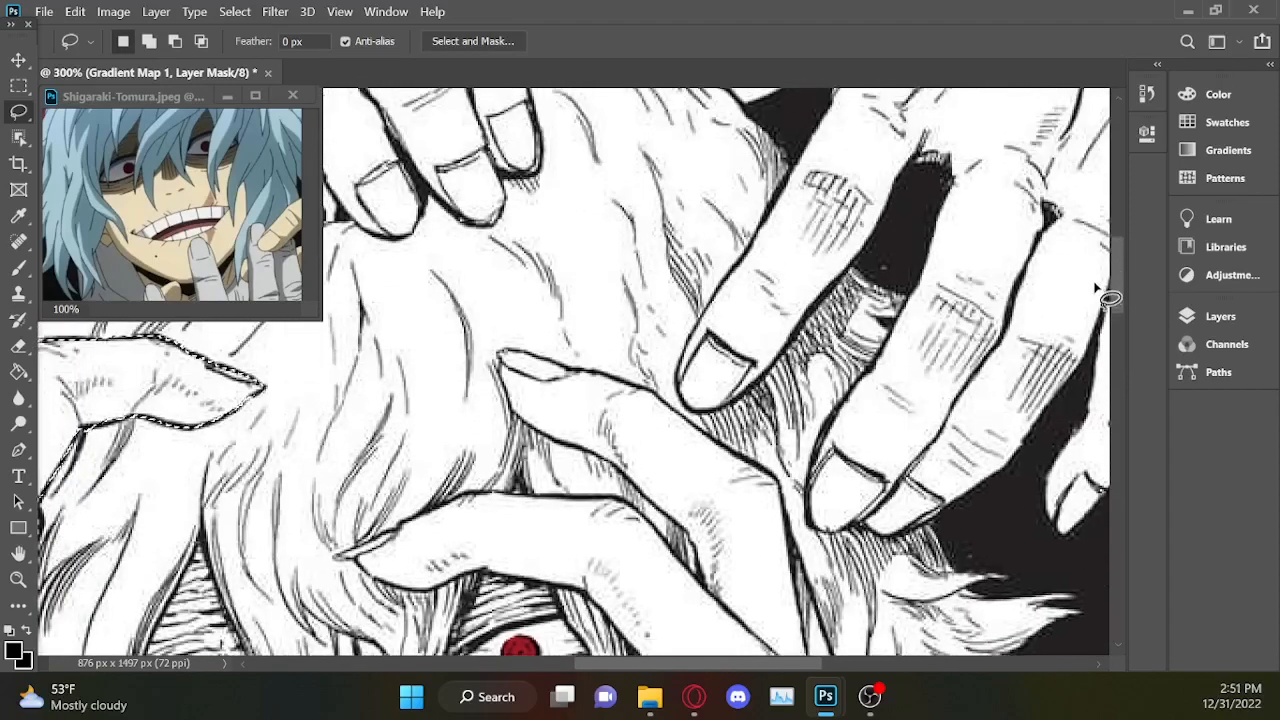
{"action": "key", "text": "ctrl+plus"}
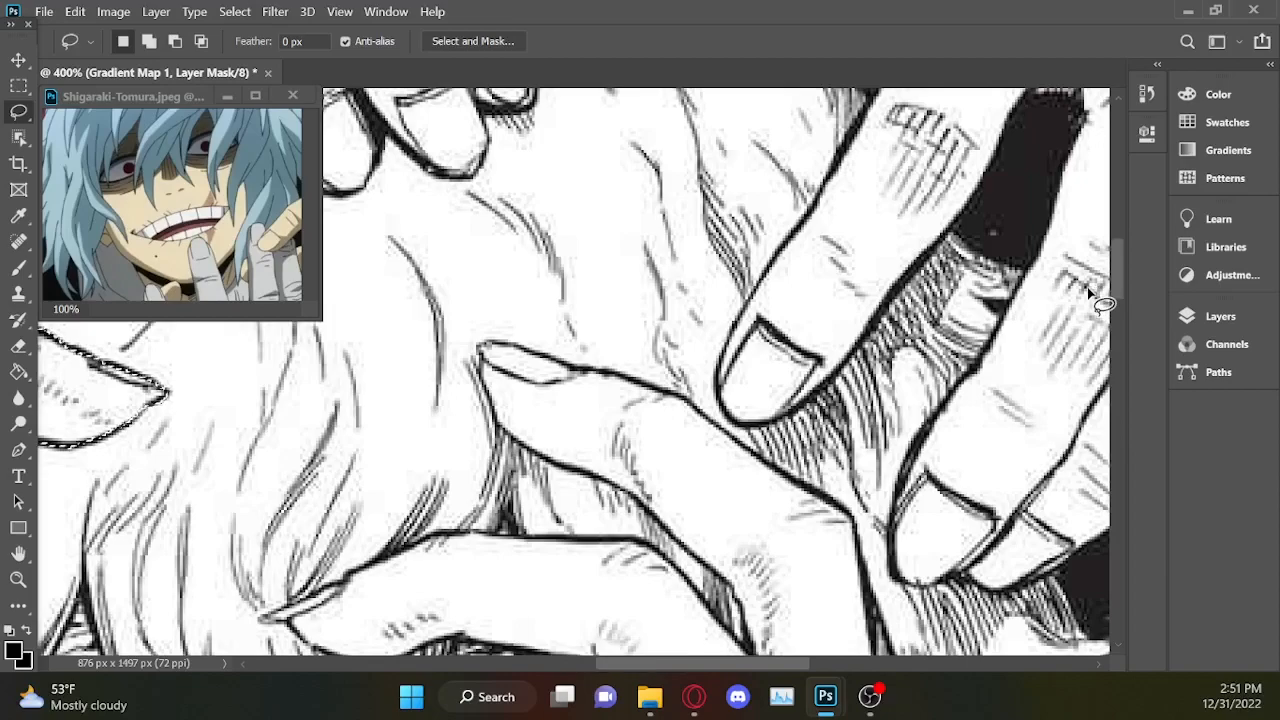
{"action": "key", "text": "shift"}
{"action": "mouse_move", "coordinate": [544, 356]}
{"action": "left_mouse_down", "text": "shift"}
{"action": "mouse_move", "coordinate": [471, 348]}
{"action": "mouse_move", "coordinate": [491, 435]}
{"action": "mouse_move", "coordinate": [586, 455]}
{"action": "mouse_move", "coordinate": [547, 353]}
{"action": "mouse_move", "coordinate": [507, 325]}
{"action": "left_mouse_up", "text": "shift"}
Subtract the excess around that fingertip so the selection follows the nail and finger outline, redoing the first trim.
{"action": "key", "text": "alt"}
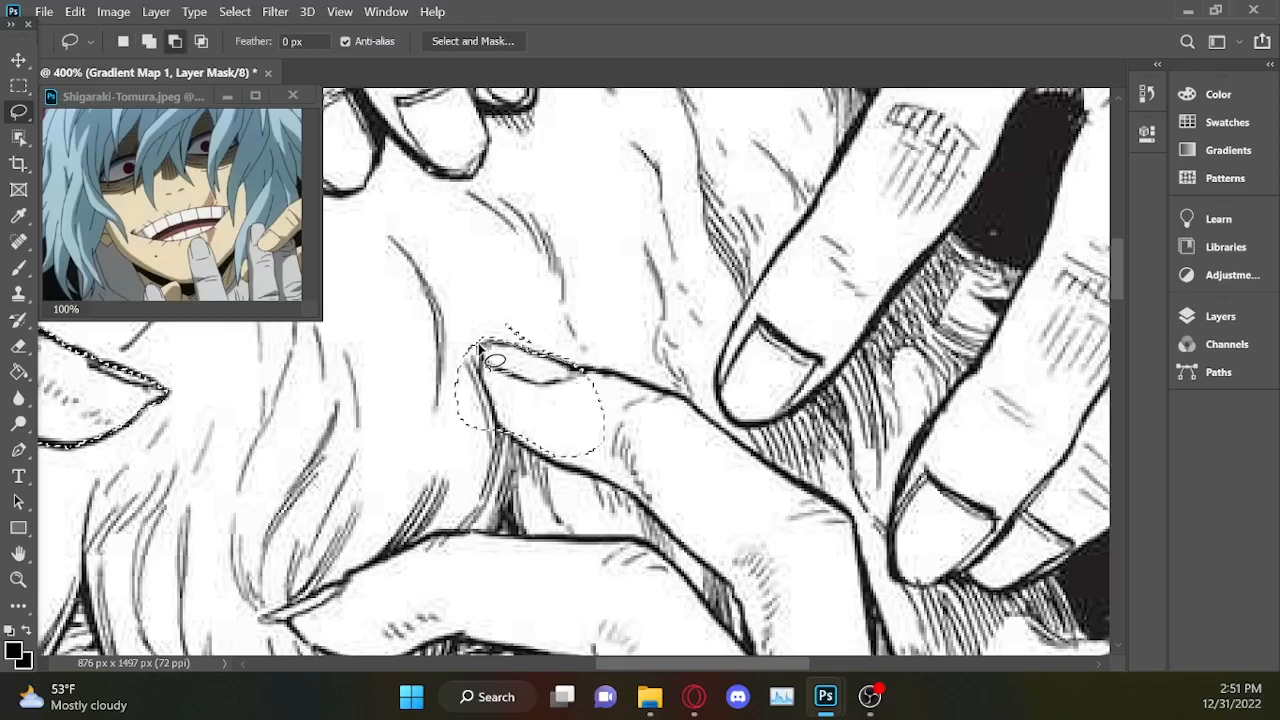
{"action": "mouse_move", "coordinate": [500, 402]}
{"action": "left_mouse_down", "text": "alt"}
{"action": "mouse_move", "coordinate": [505, 449]}
{"action": "mouse_move", "coordinate": [435, 489]}
{"action": "mouse_move", "coordinate": [471, 253]}
{"action": "mouse_move", "coordinate": [643, 311]}
{"action": "mouse_move", "coordinate": [440, 396]}
{"action": "left_mouse_up", "text": "alt"}
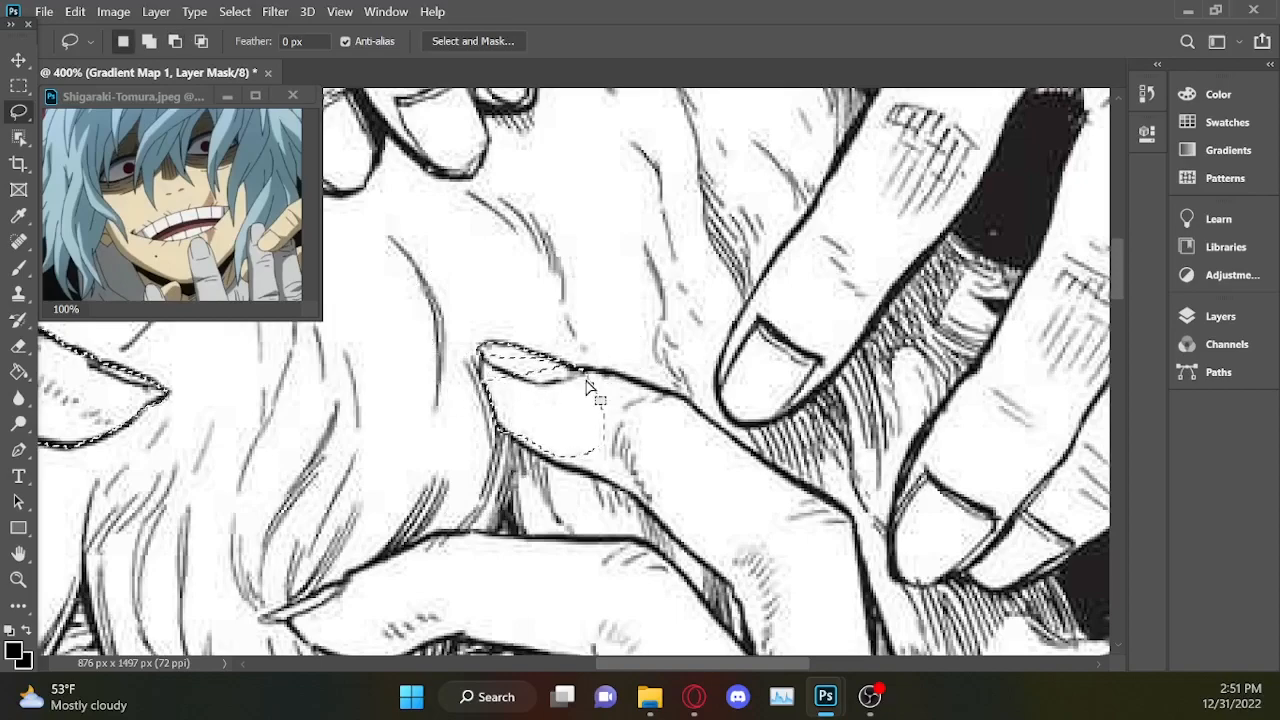
{"action": "key", "text": "ctrl+z"}
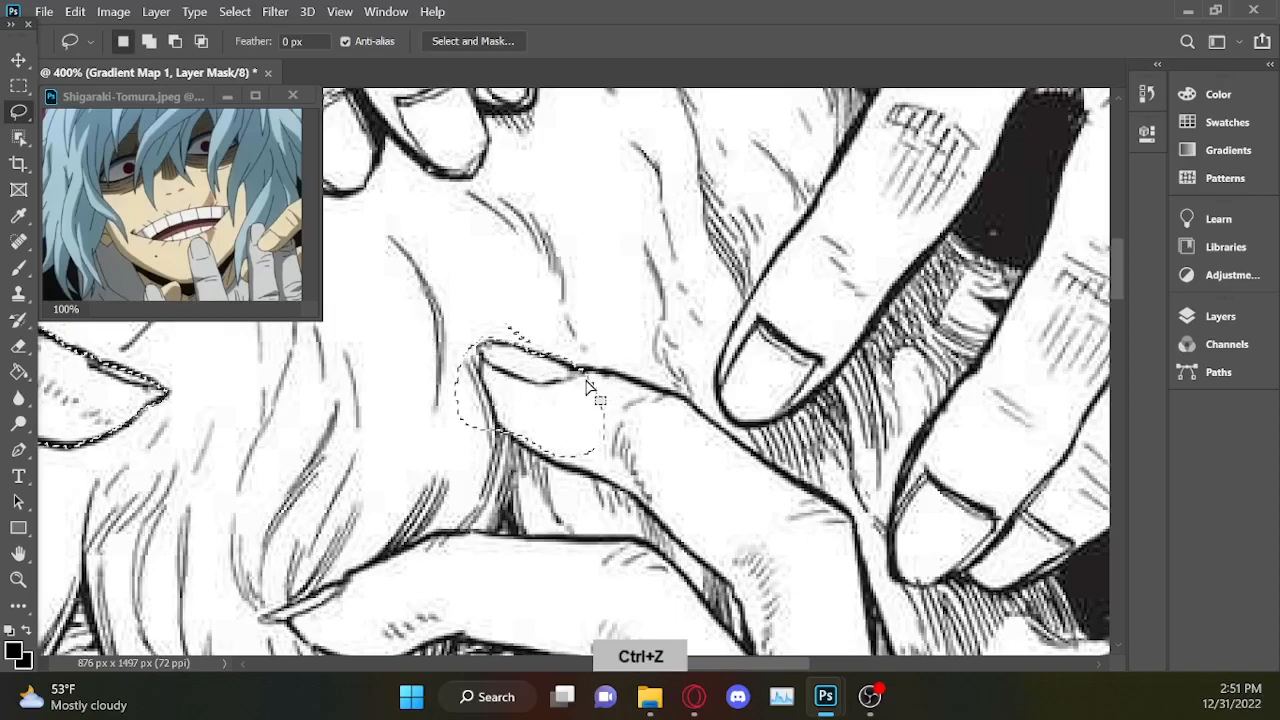
{"action": "mouse_move", "coordinate": [589, 371]}
{"action": "left_mouse_down", "text": "alt"}
{"action": "mouse_move", "coordinate": [497, 318]}
{"action": "mouse_move", "coordinate": [574, 202]}
{"action": "left_mouse_up", "text": "alt"}
{"action": "mouse_move", "coordinate": [481, 345]}
{"action": "left_mouse_down", "text": "alt"}
{"action": "mouse_move", "coordinate": [511, 498]}
{"action": "mouse_move", "coordinate": [479, 343]}
{"action": "left_mouse_up", "text": "alt"}
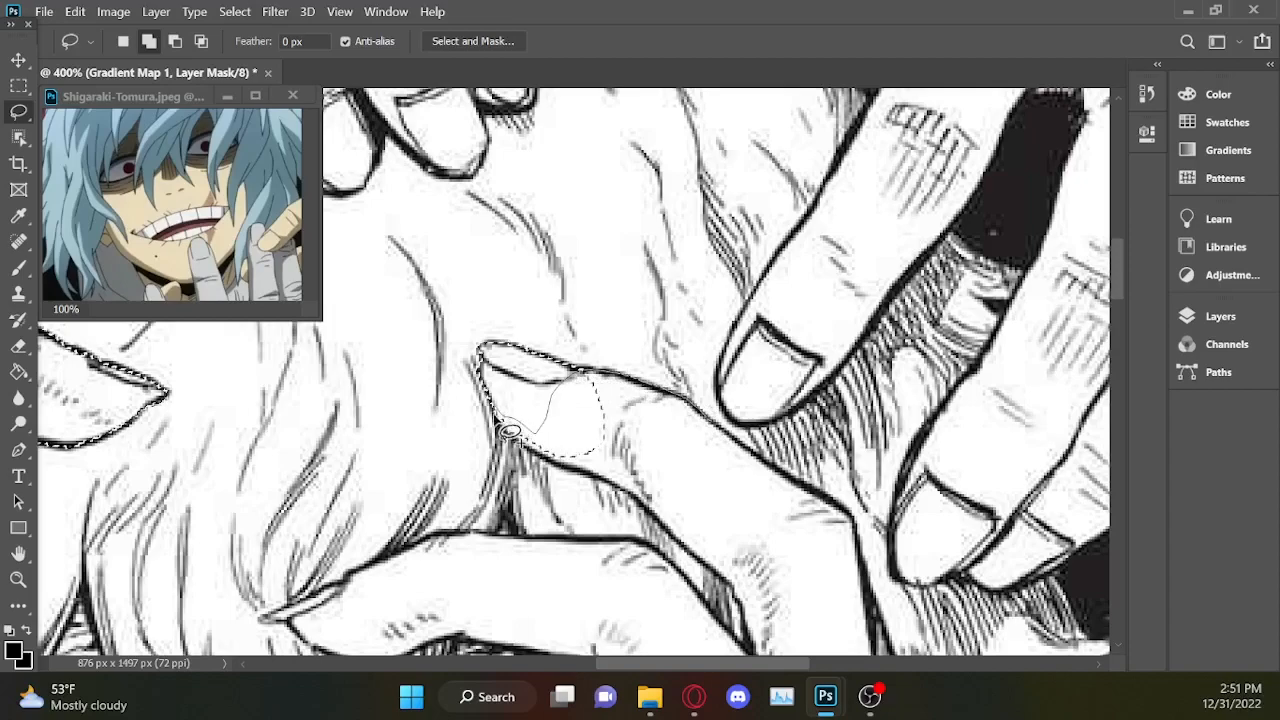
Extend the selection from that fingertip along both edges of the finger to just past its first joint.
{"action": "mouse_move", "coordinate": [524, 458]}
{"action": "left_mouse_down"}
{"action": "mouse_move", "coordinate": [572, 486]}
{"action": "mouse_move", "coordinate": [686, 509]}
{"action": "mouse_move", "coordinate": [768, 482]}
{"action": "left_mouse_up"}
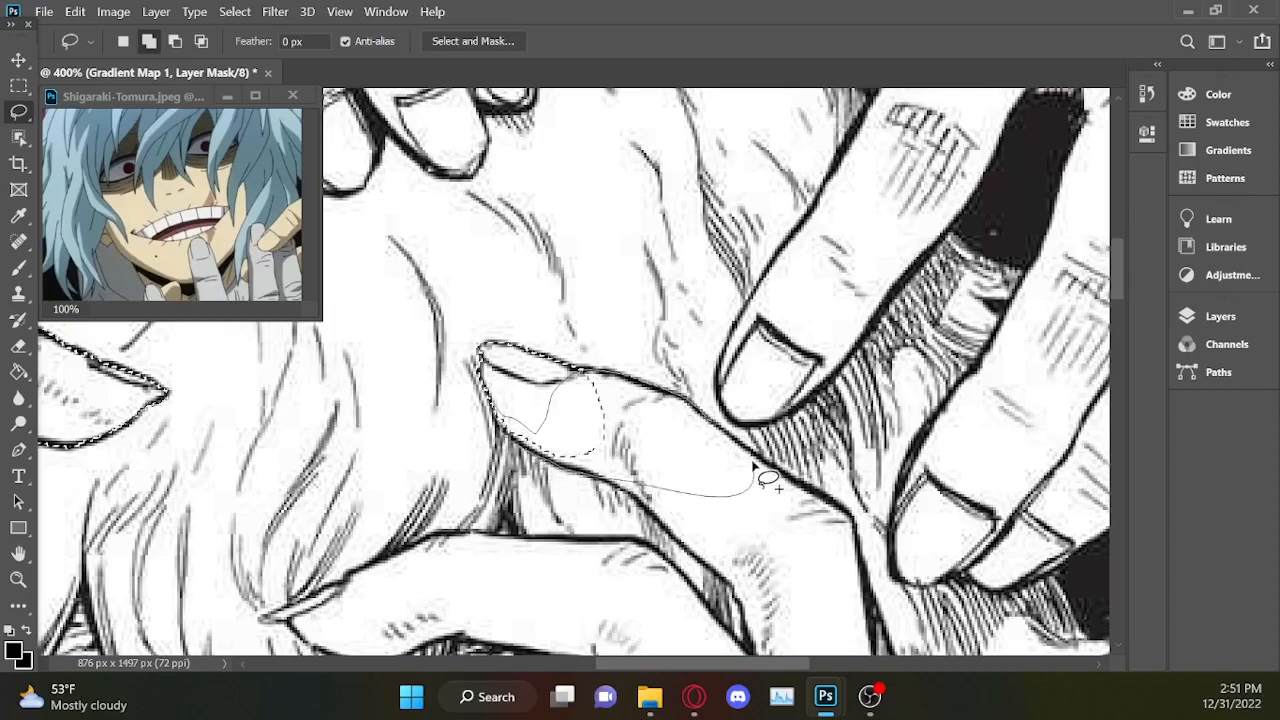
{"action": "left_click_drag", "start_coordinate": [730, 440], "coordinate": [588, 374]}
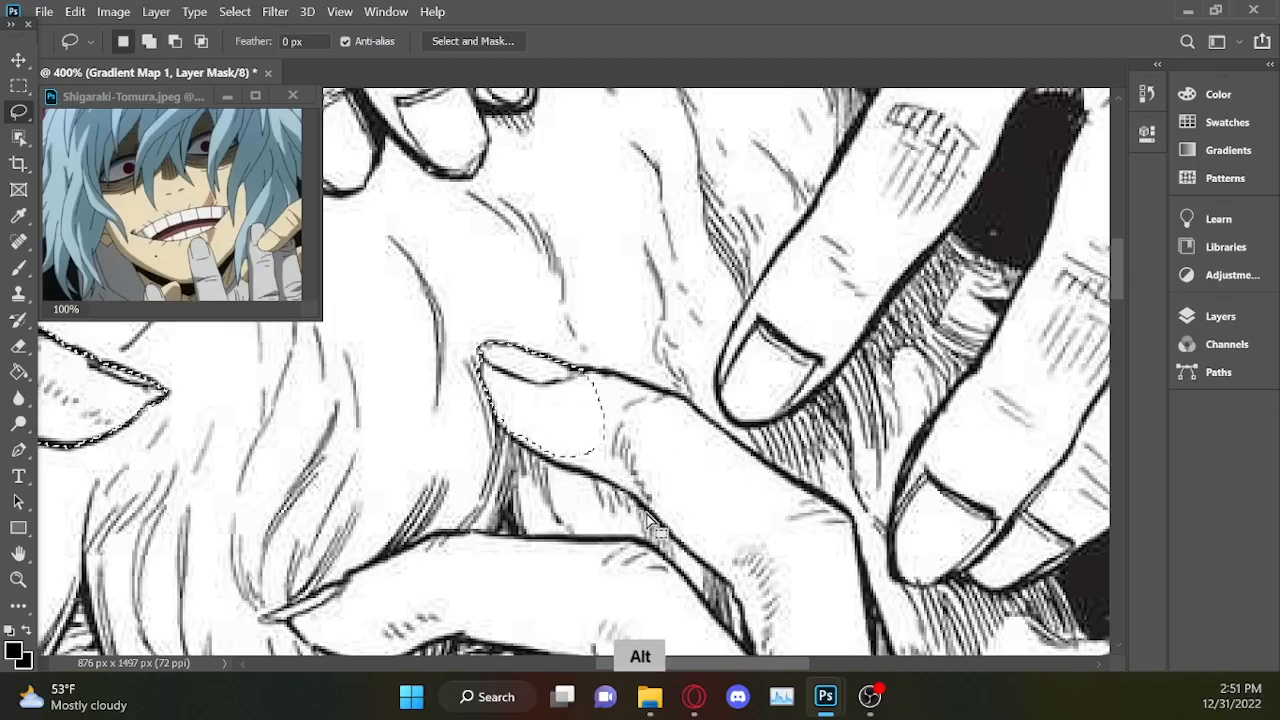
{"action": "mouse_move", "coordinate": [529, 453]}
{"action": "left_mouse_down"}
{"action": "mouse_move", "coordinate": [467, 417]}
{"action": "mouse_move", "coordinate": [484, 514]}
{"action": "mouse_move", "coordinate": [629, 503]}
{"action": "left_mouse_up"}
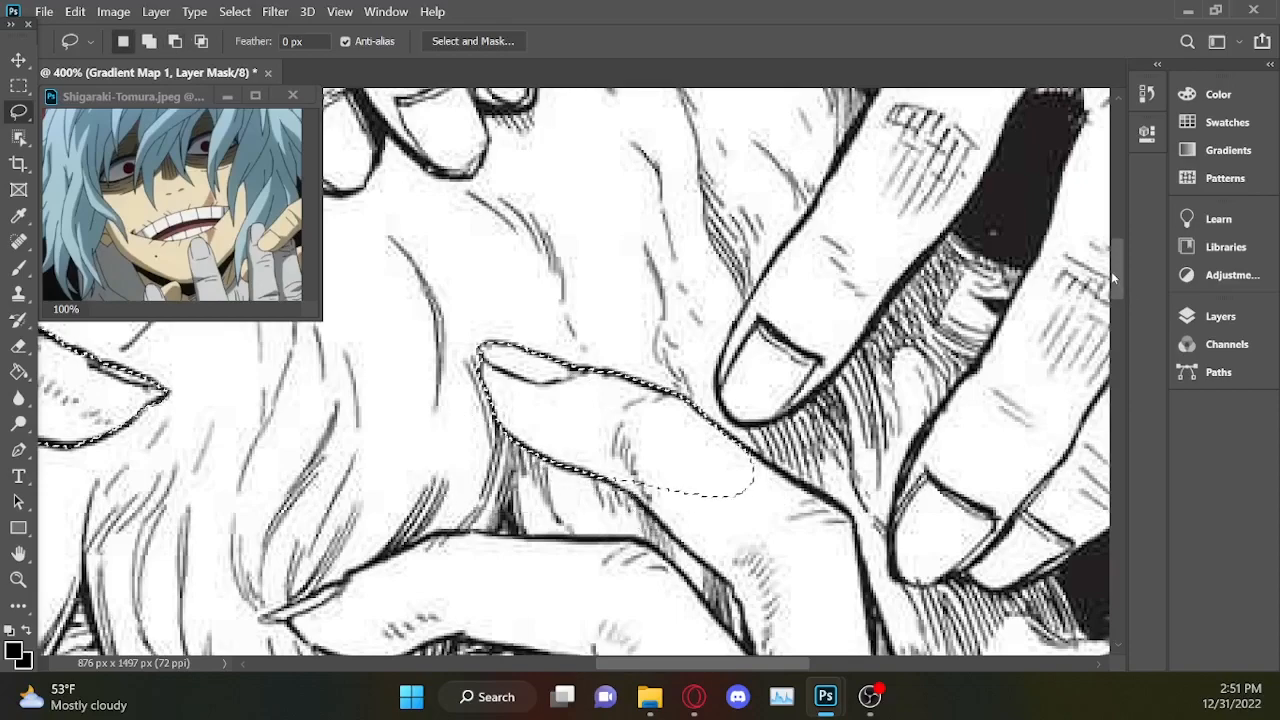
Extend the selection down the rest of that finger, tracing its underside and outer edge past the bend toward the knuckle.
{"action": "scroll", "coordinate": [1111, 271], "scroll_direction": "down", "scroll_amount": 1}
{"action": "scroll", "coordinate": [700, 420], "scroll_direction": "down", "scroll_amount": 4}
{"action": "key", "text": "shift"}
{"action": "mouse_move", "coordinate": [643, 286]}
{"action": "left_mouse_down"}
{"action": "mouse_move", "coordinate": [600, 297]}
{"action": "mouse_move", "coordinate": [628, 335]}
{"action": "left_mouse_up"}
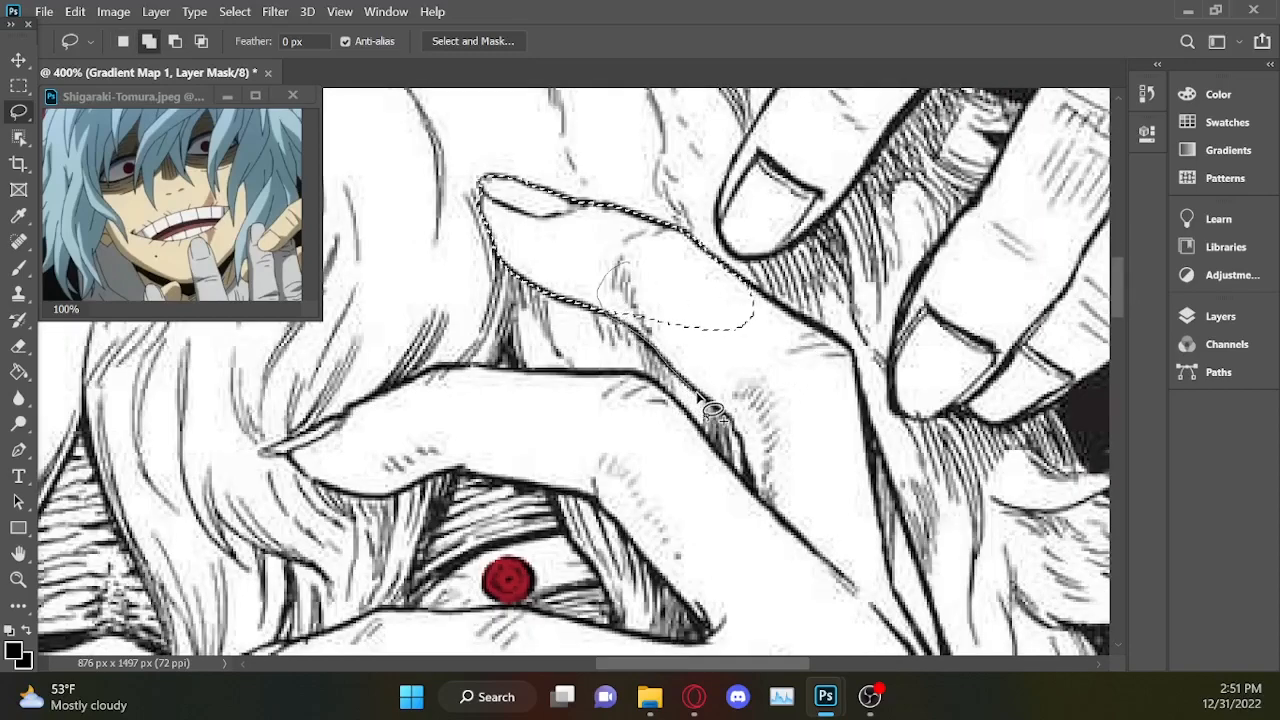
{"action": "mouse_move", "coordinate": [750, 459]}
{"action": "left_mouse_down"}
{"action": "mouse_move", "coordinate": [803, 586]}
{"action": "mouse_move", "coordinate": [693, 273]}
{"action": "mouse_move", "coordinate": [645, 265]}
{"action": "left_mouse_up"}
{"action": "key", "text": "alt"}
{"action": "mouse_move", "coordinate": [750, 474]}
{"action": "left_mouse_down"}
{"action": "mouse_move", "coordinate": [742, 437]}
{"action": "mouse_move", "coordinate": [687, 429]}
{"action": "mouse_move", "coordinate": [750, 490]}
{"action": "left_mouse_up"}
{"action": "key", "text": "shift"}
{"action": "mouse_move", "coordinate": [755, 295]}
{"action": "left_mouse_down"}
{"action": "mouse_move", "coordinate": [854, 353]}
{"action": "mouse_move", "coordinate": [881, 470]}
{"action": "mouse_move", "coordinate": [889, 537]}
{"action": "mouse_move", "coordinate": [836, 643]}
{"action": "mouse_move", "coordinate": [779, 607]}
{"action": "mouse_move", "coordinate": [807, 506]}
{"action": "mouse_move", "coordinate": [758, 412]}
{"action": "mouse_move", "coordinate": [745, 295]}
{"action": "left_mouse_up"}
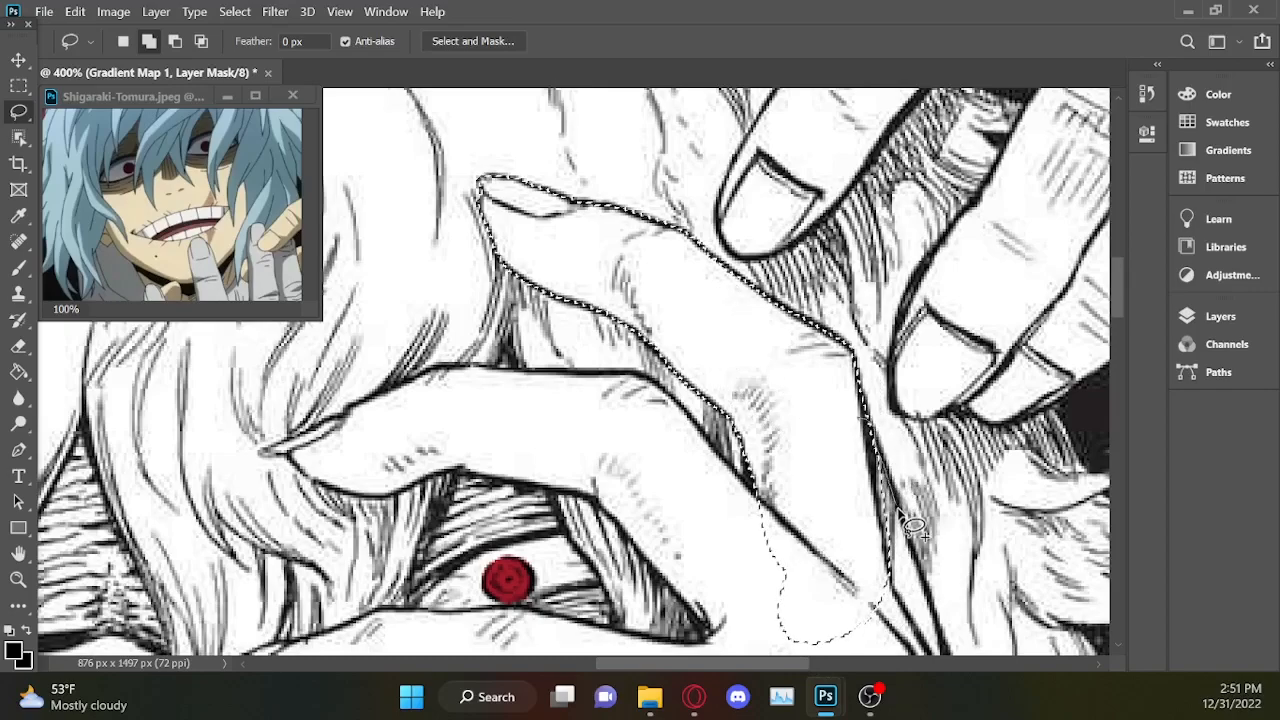
Extend the lasso selection down the uppermost finger's outer edge past the knuckle and loosely across the base of the fingers.
{"action": "mouse_move", "coordinate": [915, 545]}
{"action": "left_mouse_down"}
{"action": "mouse_move", "coordinate": [923, 575]}
{"action": "mouse_move", "coordinate": [875, 642]}
{"action": "mouse_move", "coordinate": [823, 551]}
{"action": "mouse_move", "coordinate": [850, 455]}
{"action": "left_mouse_up"}
{"action": "scroll", "coordinate": [1120, 325], "scroll_direction": "down", "scroll_amount": 5}
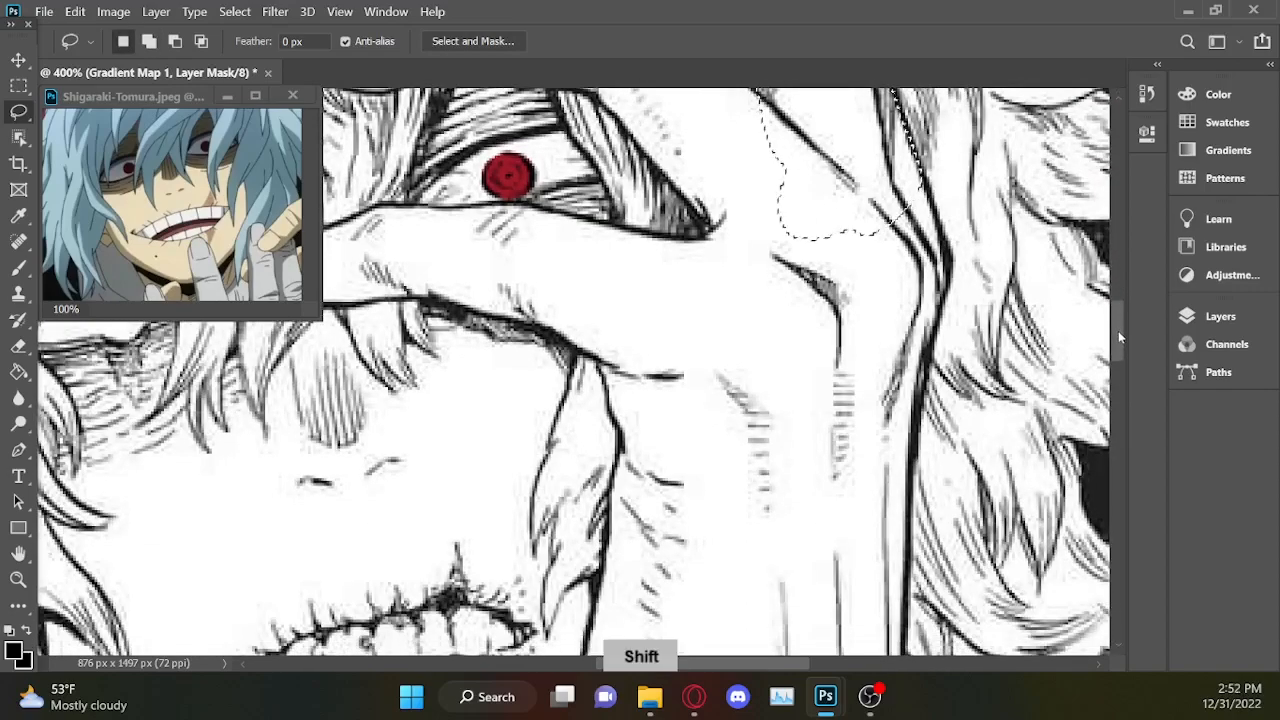
{"action": "left_click_drag", "start_coordinate": [905, 145], "coordinate": [926, 181]}
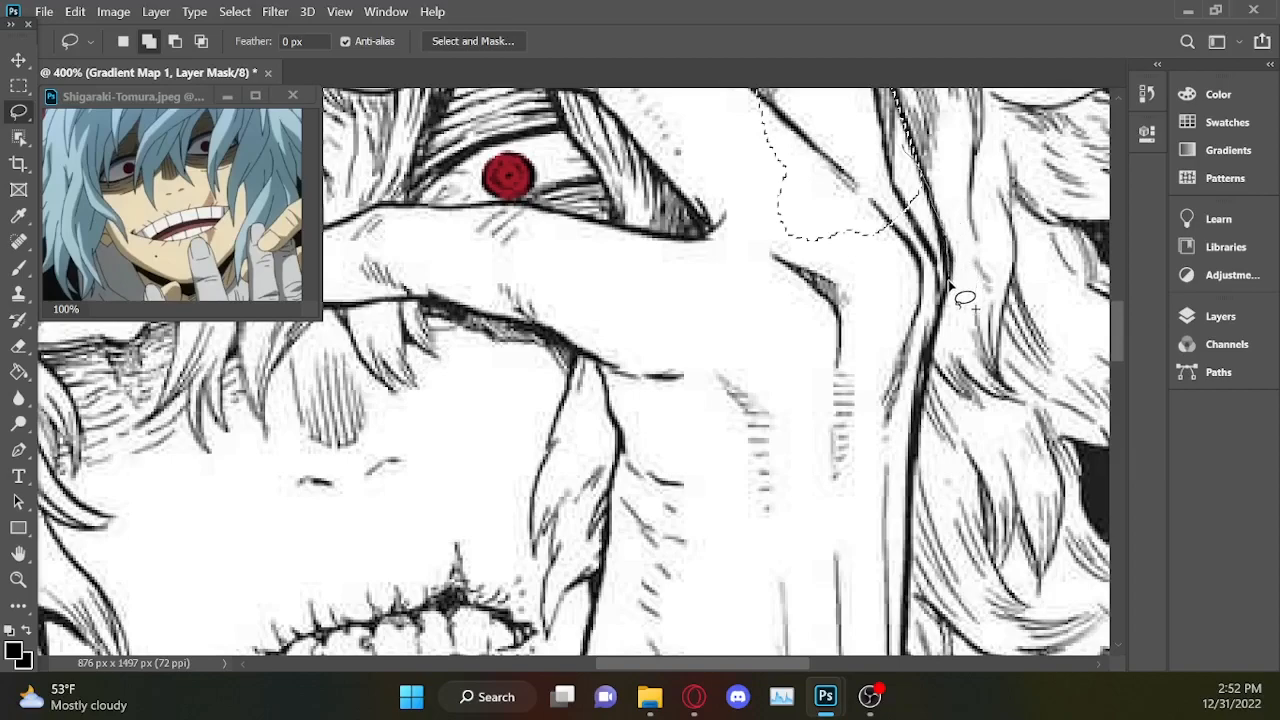
{"action": "mouse_move", "coordinate": [937, 339]}
{"action": "left_mouse_down"}
{"action": "mouse_move", "coordinate": [918, 384]}
{"action": "mouse_move", "coordinate": [824, 395]}
{"action": "left_mouse_up"}
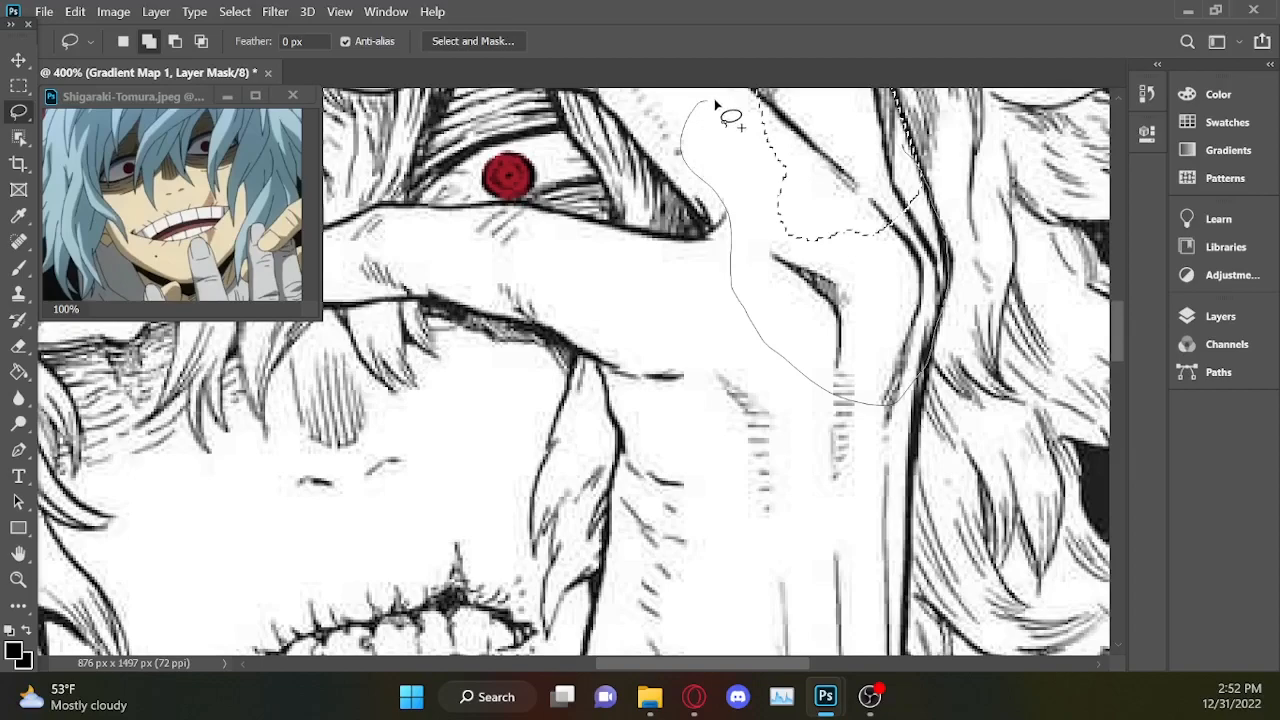
{"action": "mouse_move", "coordinate": [810, 98]}
{"action": "left_mouse_down"}
{"action": "mouse_move", "coordinate": [822, 157]}
{"action": "mouse_move", "coordinate": [790, 356]}
{"action": "mouse_move", "coordinate": [675, 301]}
{"action": "left_mouse_up"}
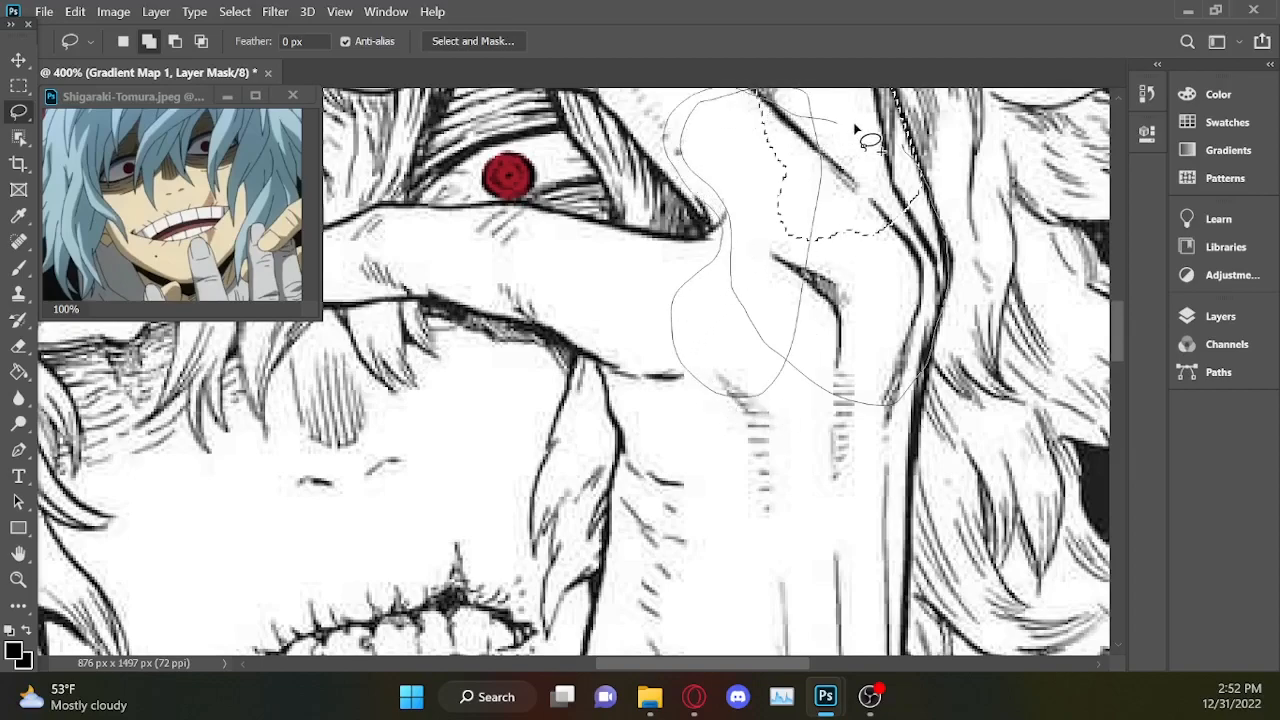
{"action": "left_click_drag", "start_coordinate": [902, 145], "coordinate": [905, 150]}
Add the lower segment of the middle finger to the selection, tracing both edges from its base up to the bend.
{"action": "mouse_move", "coordinate": [1116, 332]}
{"action": "left_mouse_down"}
{"action": "mouse_move", "coordinate": [1118, 297]}
{"action": "mouse_move", "coordinate": [1118, 312]}
{"action": "left_mouse_up"}
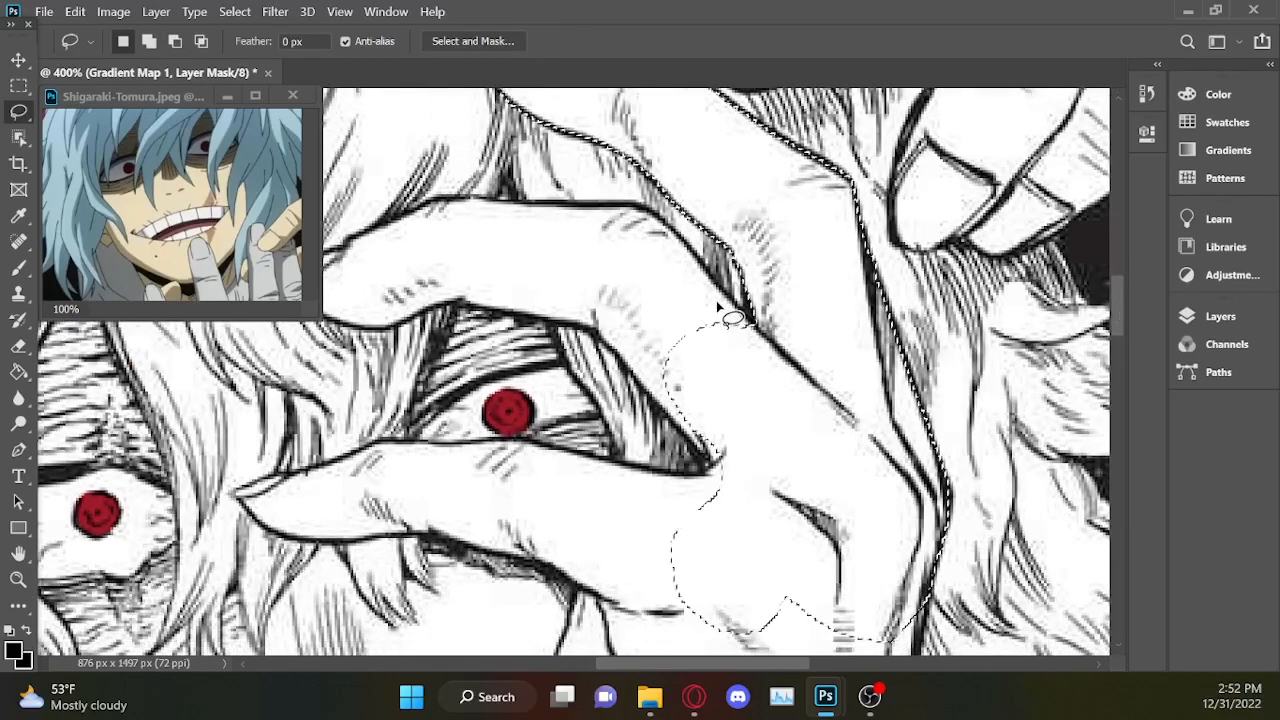
{"action": "key", "text": "shift"}
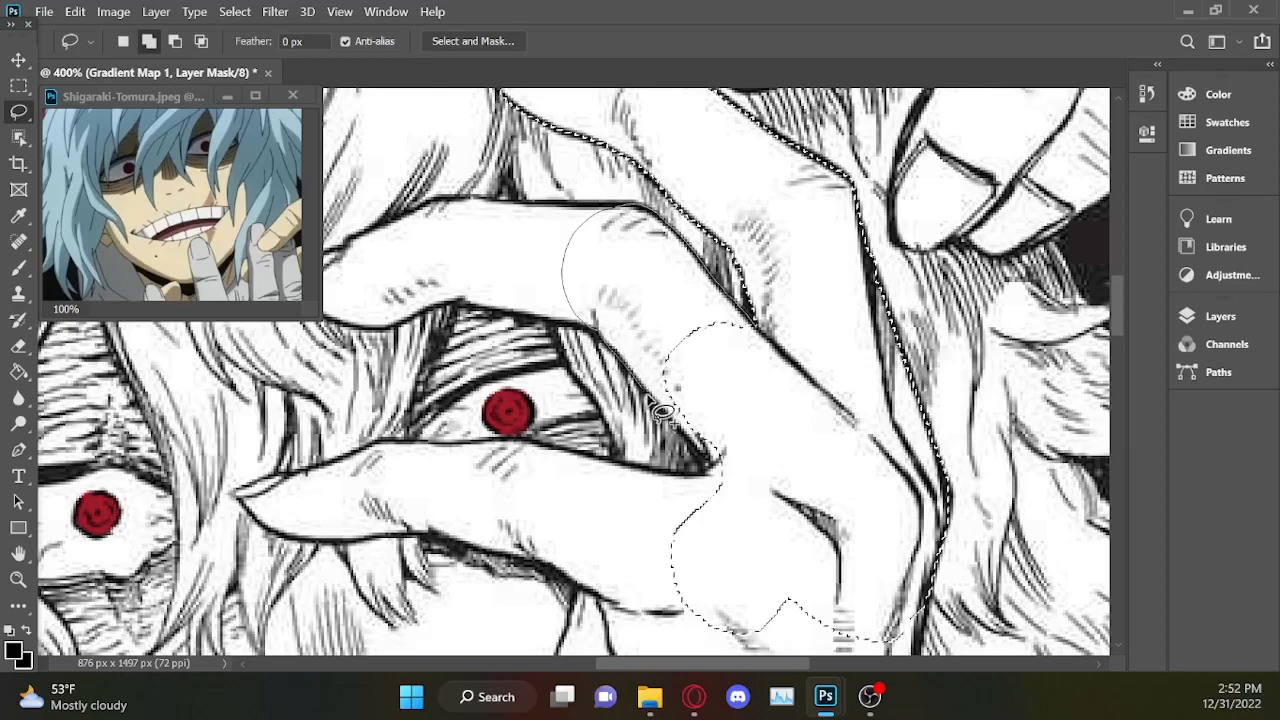
{"action": "mouse_move", "coordinate": [721, 484]}
{"action": "left_mouse_down"}
{"action": "mouse_move", "coordinate": [799, 370]}
{"action": "mouse_move", "coordinate": [858, 389]}
{"action": "left_mouse_up"}
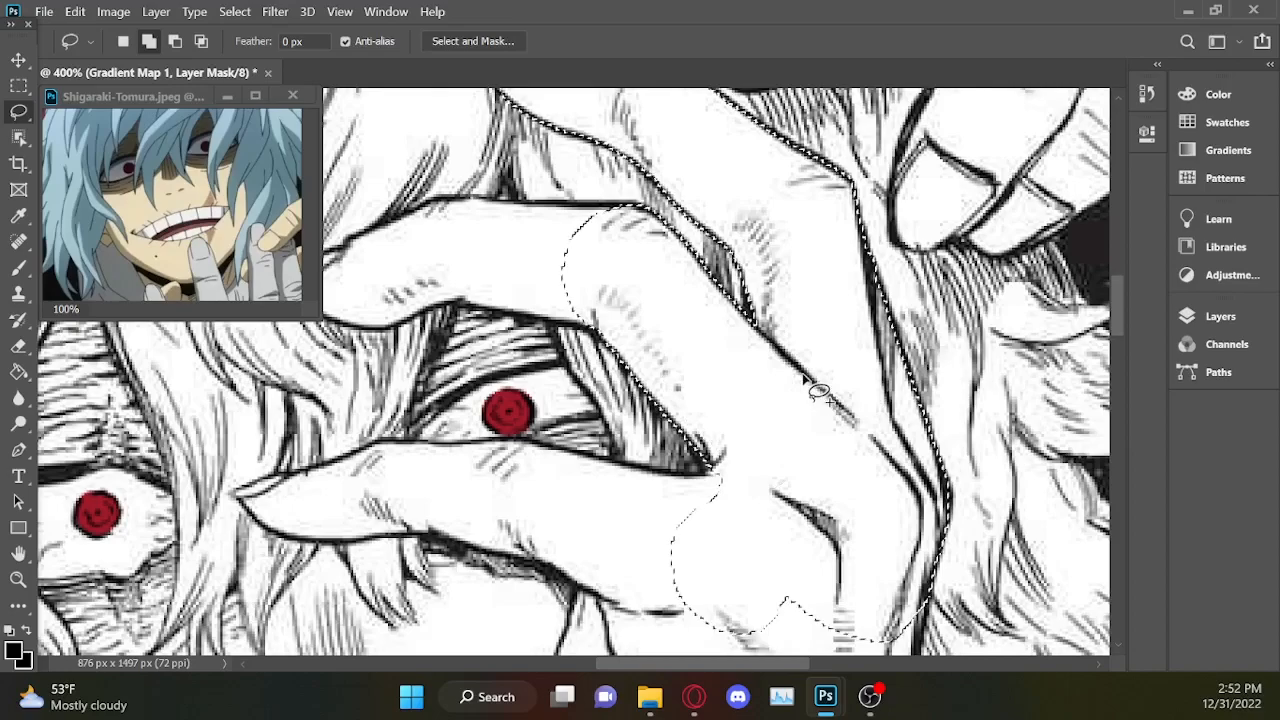
{"action": "key", "text": "shift"}
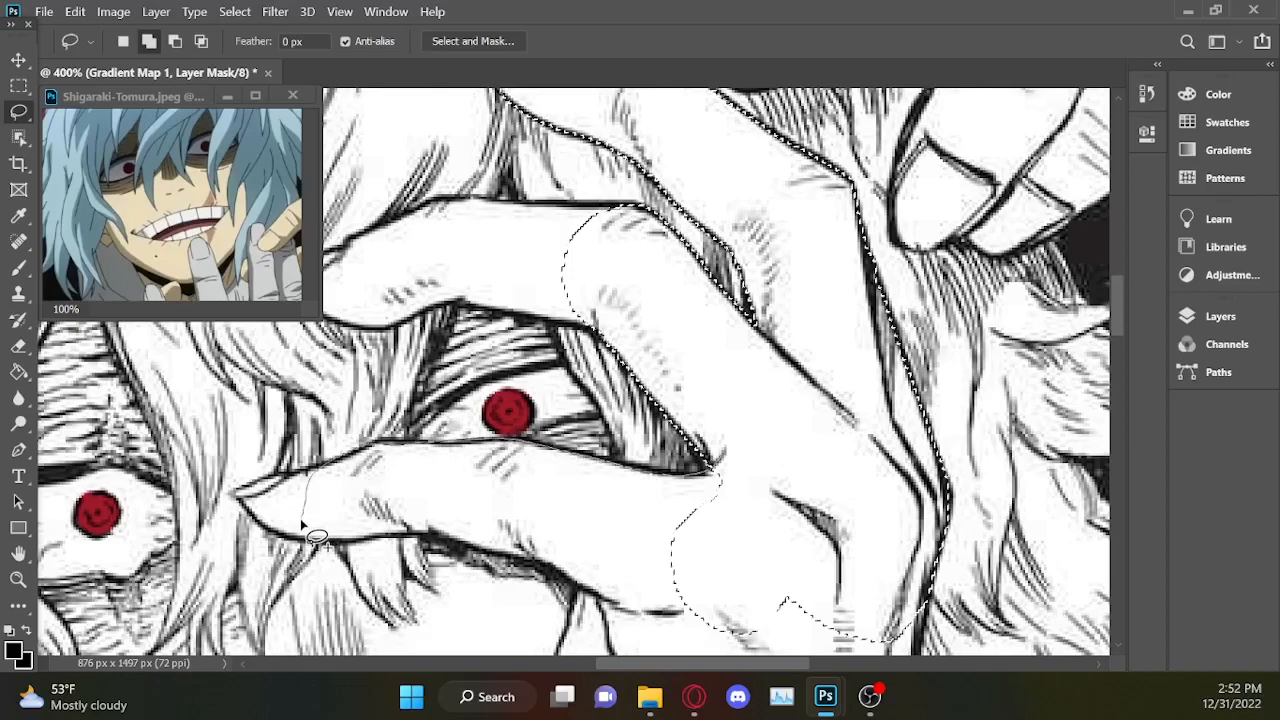
{"action": "left_click_drag", "start_coordinate": [303, 532], "coordinate": [302, 530]}
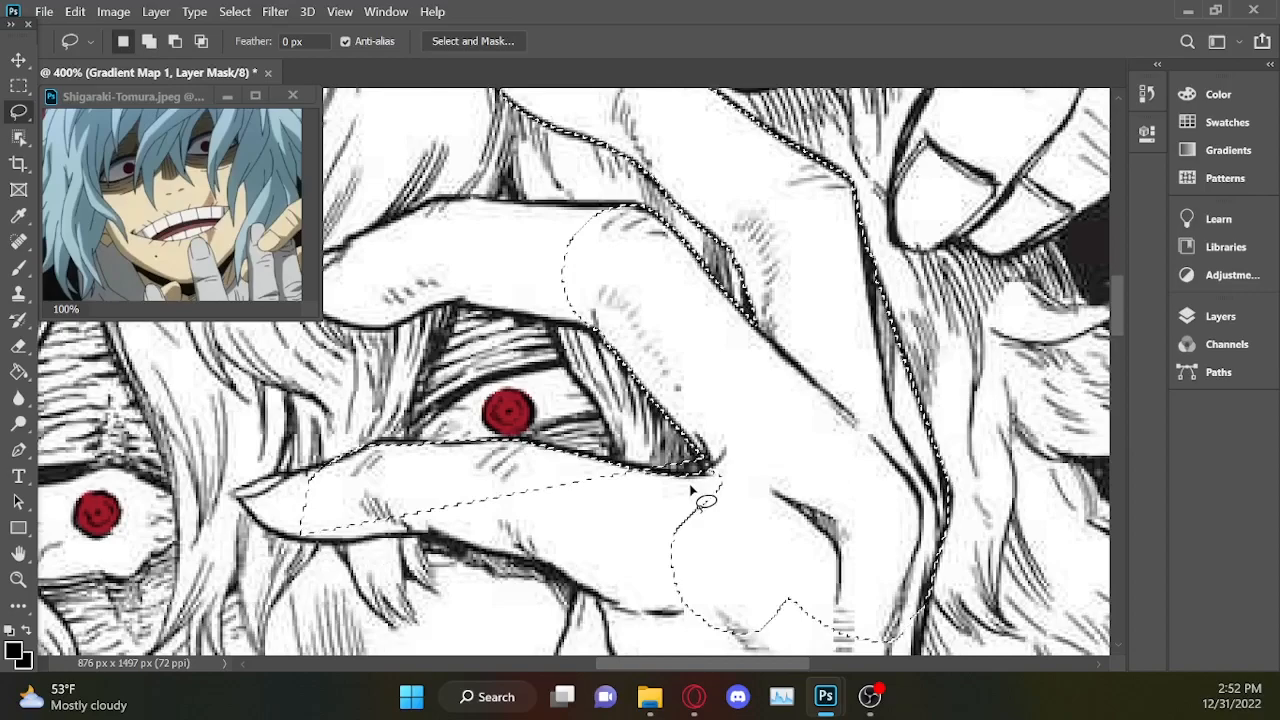
{"action": "key", "text": "ctrl+z"}
{"action": "key", "text": "ctrl+z"}
{"action": "key", "text": "shift"}
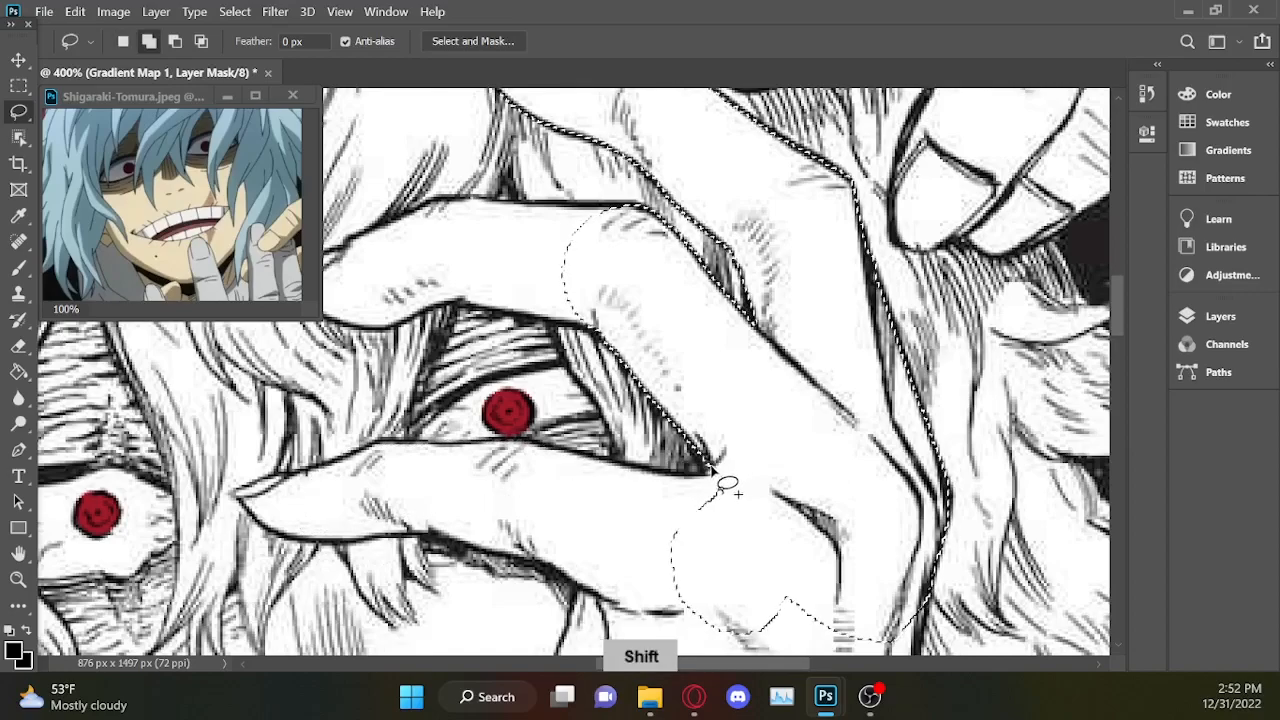
Add the lowest finger crossing below the eye to the selection, following its upper edge, tip and underside.
{"action": "left_click_drag", "start_coordinate": [697, 481], "coordinate": [656, 476]}
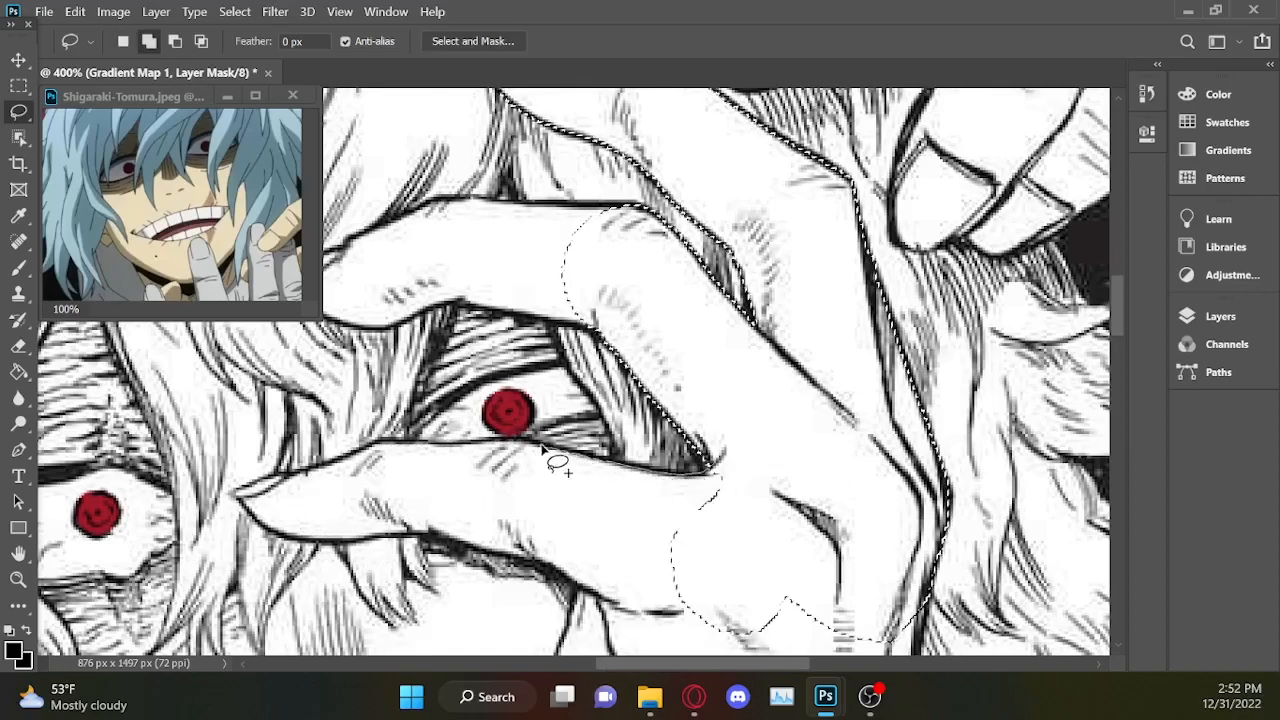
{"action": "mouse_move", "coordinate": [371, 447]}
{"action": "left_mouse_down"}
{"action": "mouse_move", "coordinate": [408, 442]}
{"action": "mouse_move", "coordinate": [238, 492]}
{"action": "mouse_move", "coordinate": [593, 485]}
{"action": "left_mouse_up"}
{"action": "mouse_move", "coordinate": [730, 602]}
{"action": "left_mouse_down"}
{"action": "mouse_move", "coordinate": [434, 534]}
{"action": "mouse_move", "coordinate": [590, 465]}
{"action": "left_mouse_up"}
{"action": "left_click_drag", "start_coordinate": [1119, 306], "coordinate": [1120, 346]}
{"action": "mouse_move", "coordinate": [680, 134]}
{"action": "left_mouse_down"}
{"action": "mouse_move", "coordinate": [602, 240]}
{"action": "mouse_move", "coordinate": [600, 478]}
{"action": "mouse_move", "coordinate": [828, 258]}
{"action": "left_mouse_up"}
Extend the selection down the back of the severed hand, tracing its edge beside the cheek and its outer edge along the hair.
{"action": "mouse_move", "coordinate": [622, 371]}
{"action": "left_mouse_down"}
{"action": "mouse_move", "coordinate": [593, 487]}
{"action": "mouse_move", "coordinate": [622, 602]}
{"action": "left_mouse_up"}
{"action": "scroll", "coordinate": [608, 420], "scroll_direction": "down", "scroll_amount": 3}
{"action": "left_click_drag", "start_coordinate": [610, 175], "coordinate": [545, 270]}
{"action": "mouse_move", "coordinate": [602, 350]}
{"action": "left_mouse_down"}
{"action": "mouse_move", "coordinate": [590, 430]}
{"action": "mouse_move", "coordinate": [728, 340]}
{"action": "left_mouse_up"}
{"action": "left_click_drag", "start_coordinate": [632, 500], "coordinate": [720, 495]}
{"action": "mouse_move", "coordinate": [663, 503]}
{"action": "left_mouse_down"}
{"action": "mouse_move", "coordinate": [716, 626]}
{"action": "mouse_move", "coordinate": [948, 408]}
{"action": "mouse_move", "coordinate": [662, 372]}
{"action": "left_mouse_up"}
{"action": "left_click_drag", "start_coordinate": [1120, 360], "coordinate": [1120, 338]}
{"action": "mouse_move", "coordinate": [932, 188]}
{"action": "left_mouse_down"}
{"action": "mouse_move", "coordinate": [911, 344]}
{"action": "mouse_move", "coordinate": [910, 556]}
{"action": "mouse_move", "coordinate": [880, 450]}
{"action": "left_mouse_up"}
Extend the selection down the wrist of that hand, following both edges to the ragged boundary with the dark sleeve.
{"action": "left_click_drag", "start_coordinate": [1120, 350], "coordinate": [1120, 403]}
{"action": "left_click_drag", "start_coordinate": [748, 664], "coordinate": [797, 664]}
{"action": "mouse_move", "coordinate": [746, 197]}
{"action": "left_mouse_down"}
{"action": "mouse_move", "coordinate": [782, 226]}
{"action": "mouse_move", "coordinate": [822, 350]}
{"action": "mouse_move", "coordinate": [602, 338]}
{"action": "left_mouse_up"}
{"action": "mouse_move", "coordinate": [811, 355]}
{"action": "left_mouse_down"}
{"action": "mouse_move", "coordinate": [792, 503]}
{"action": "mouse_move", "coordinate": [568, 432]}
{"action": "mouse_move", "coordinate": [600, 385]}
{"action": "left_mouse_up"}
{"action": "mouse_move", "coordinate": [590, 400]}
{"action": "left_mouse_down"}
{"action": "mouse_move", "coordinate": [634, 512]}
{"action": "mouse_move", "coordinate": [640, 500]}
{"action": "left_mouse_up"}
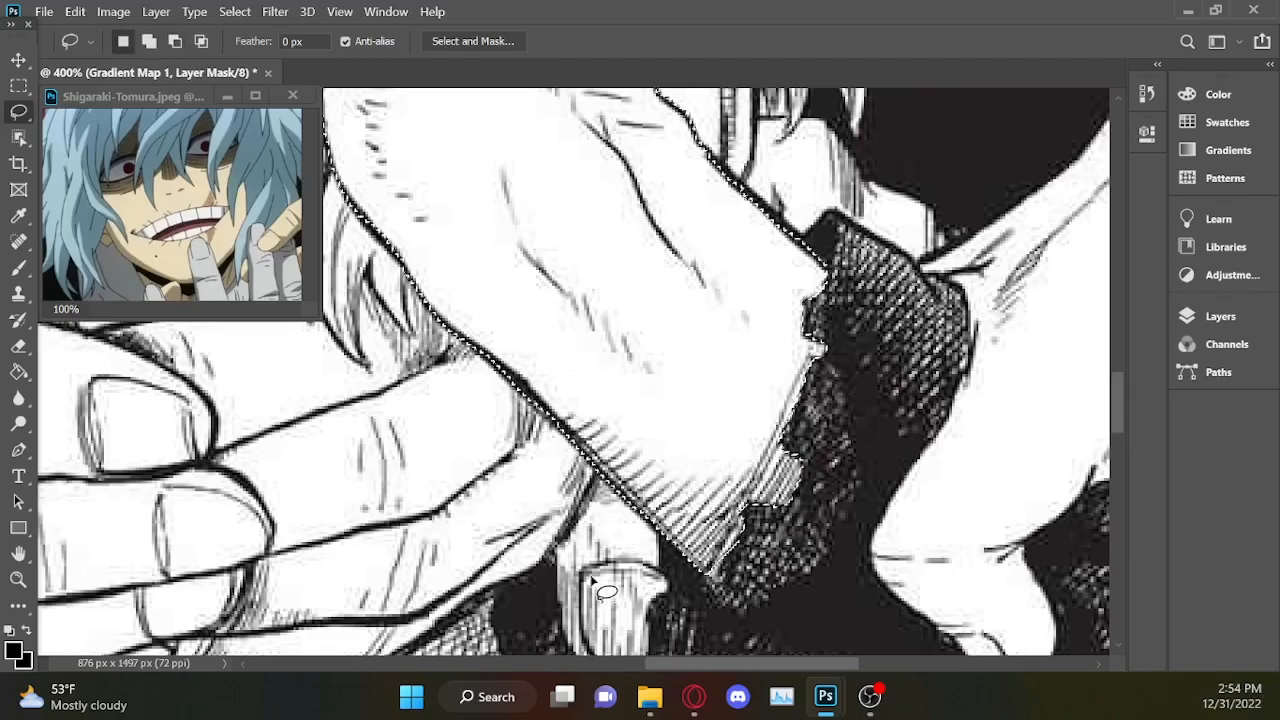
Add the wrinkled skin above the uncovered eye to the selection between the hair and the upper lid, leaving out the vertical scar.
{"action": "scroll", "coordinate": [592, 578], "scroll_direction": "down", "scroll_amount": 5}
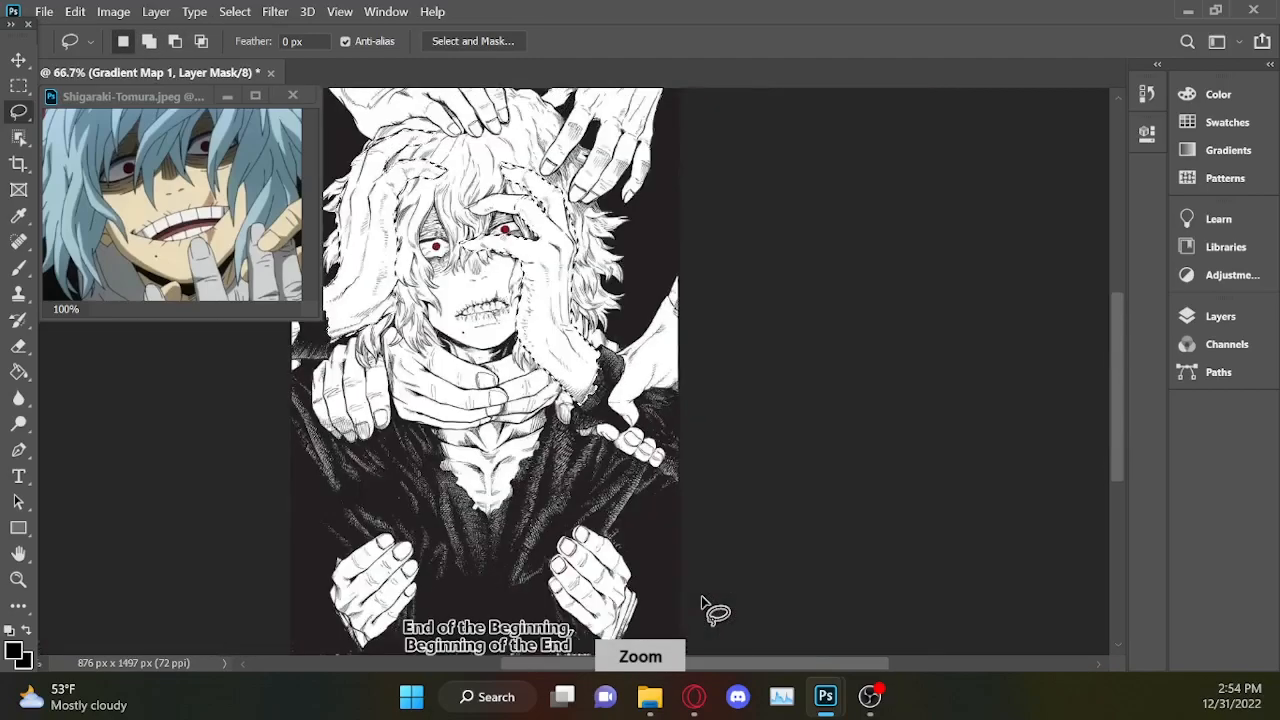
{"action": "scroll", "coordinate": [705, 605], "scroll_direction": "up", "scroll_amount": 1}
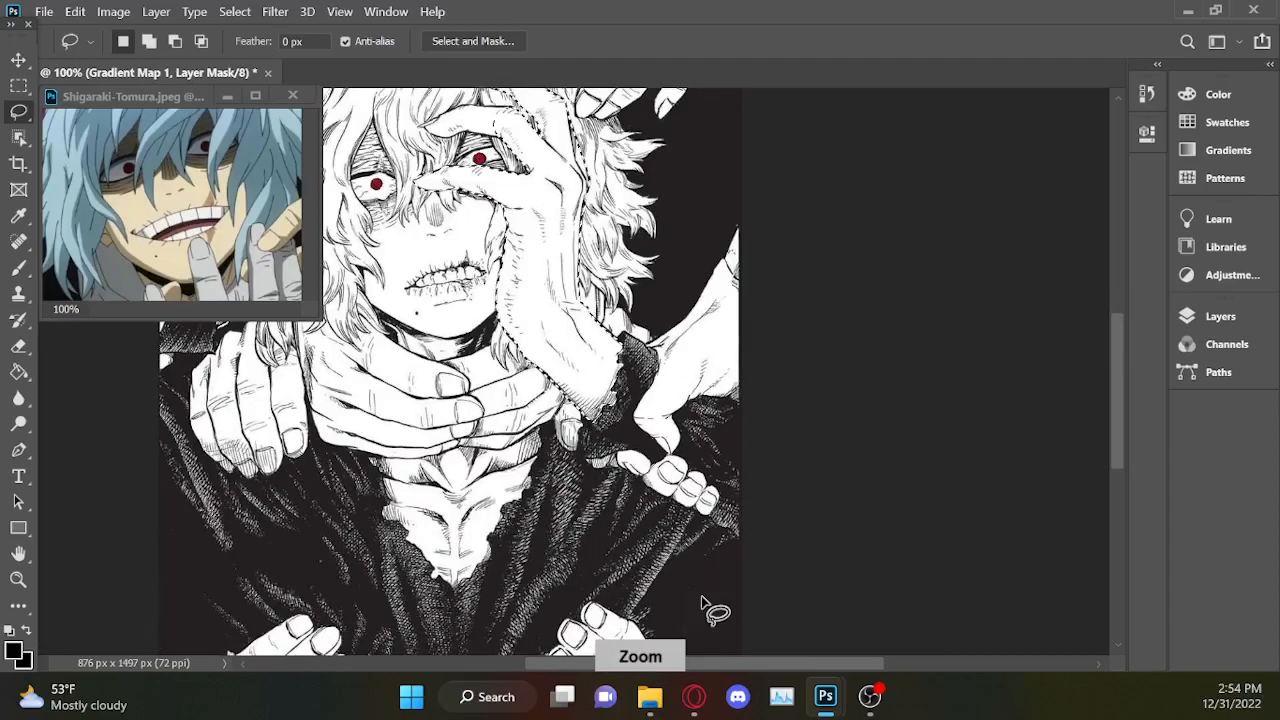
{"action": "scroll", "coordinate": [710, 605], "scroll_direction": "up", "scroll_amount": 1}
{"action": "scroll", "coordinate": [848, 572], "scroll_direction": "down", "scroll_amount": 3}
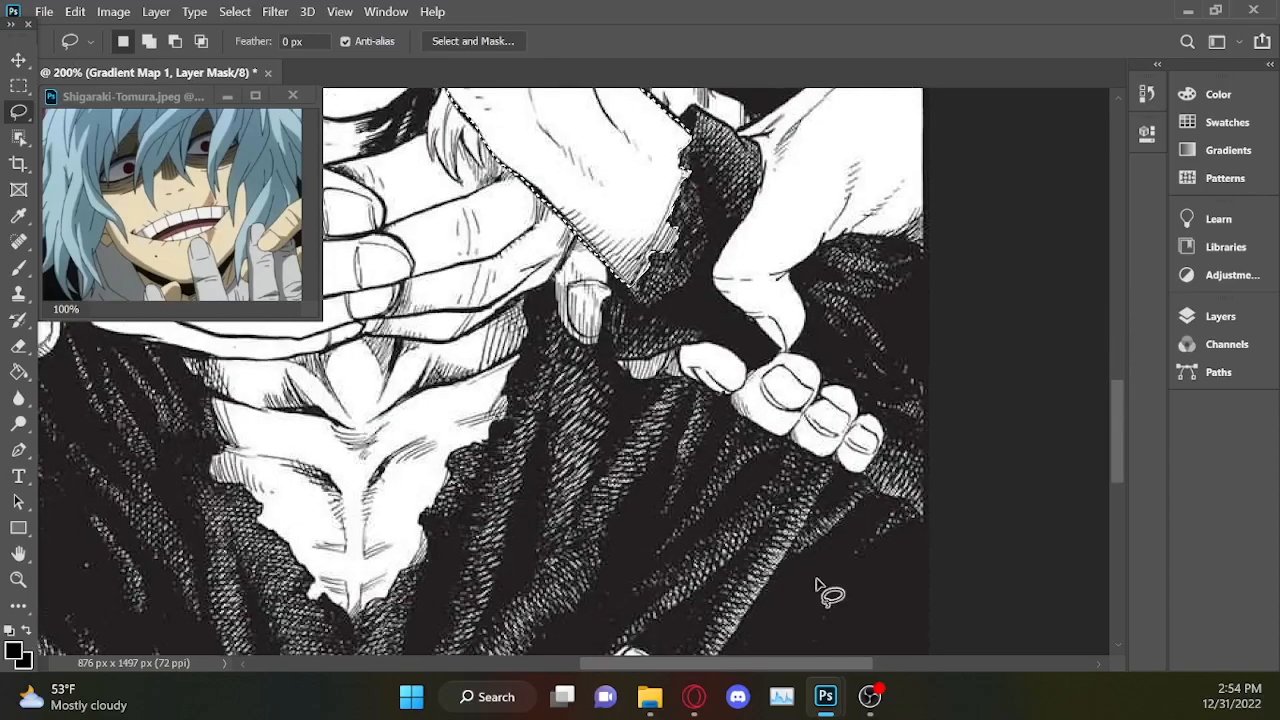
{"action": "left_click_drag", "start_coordinate": [717, 663], "coordinate": [641, 669]}
{"action": "left_click_drag", "start_coordinate": [1116, 395], "coordinate": [1110, 312]}
{"action": "scroll", "coordinate": [1110, 312], "scroll_direction": "up", "scroll_amount": 2}
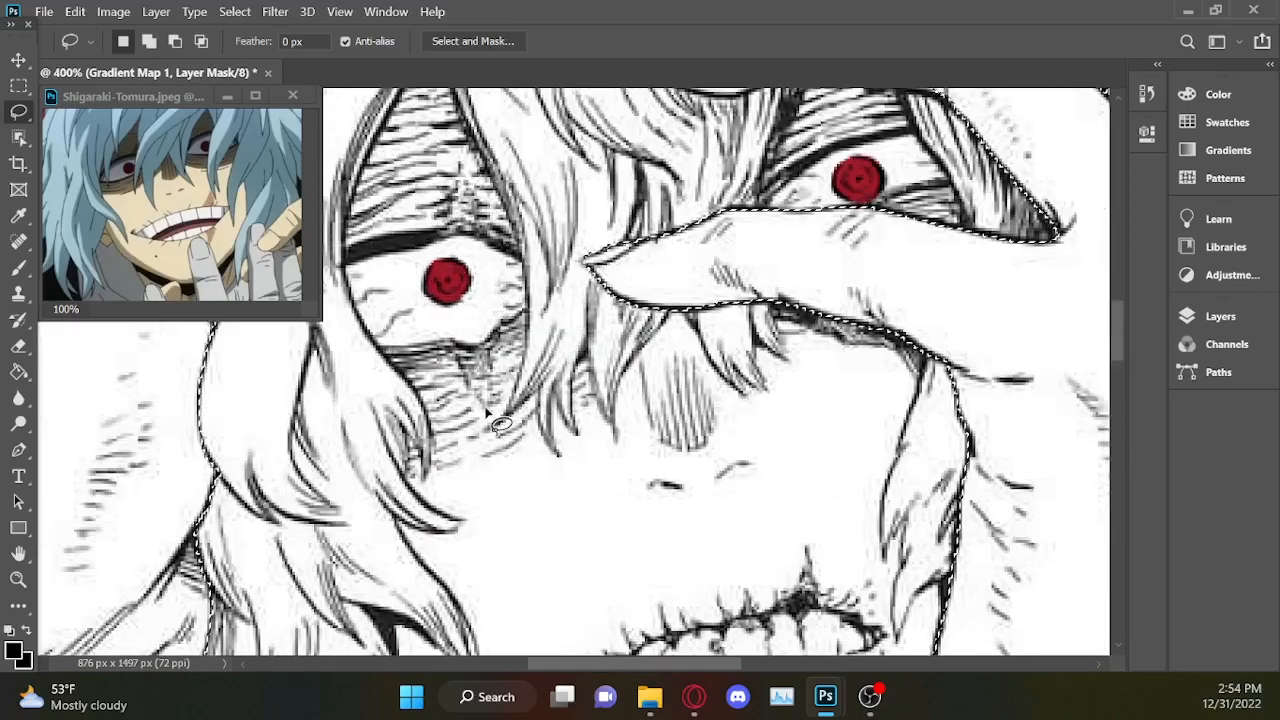
{"action": "left_click_drag", "start_coordinate": [1117, 338], "coordinate": [1113, 324]}
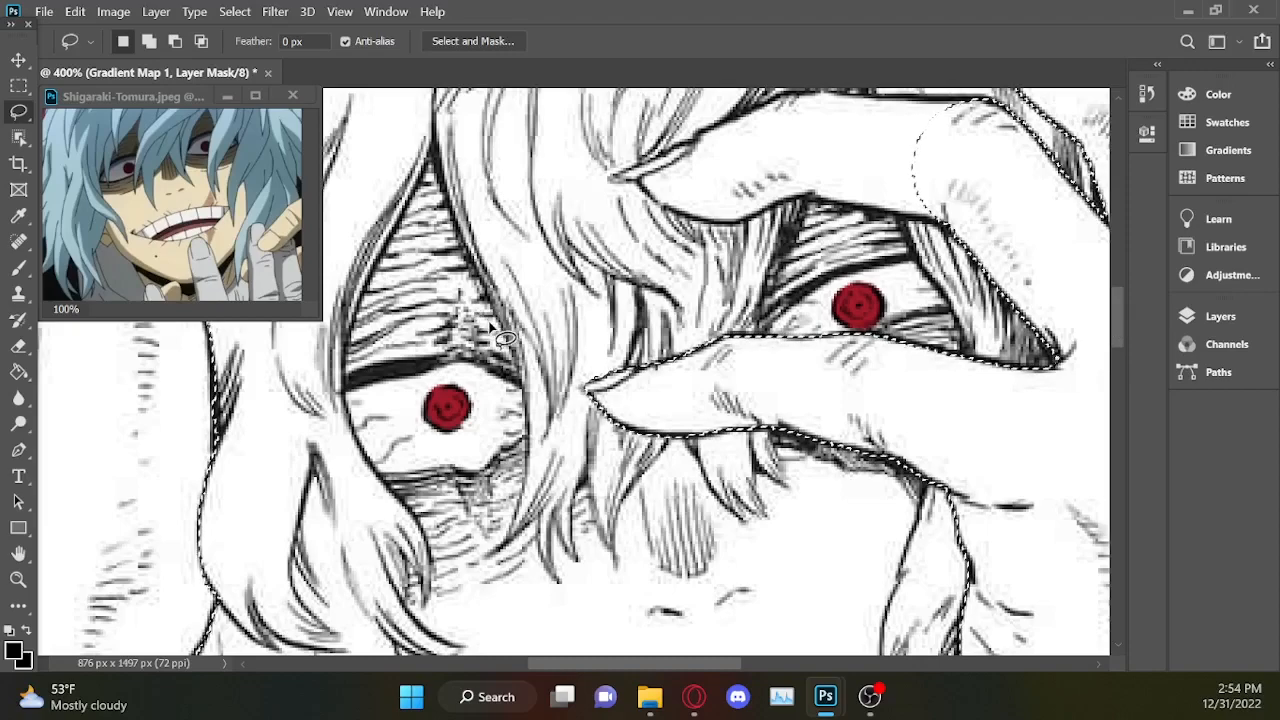
{"action": "mouse_move", "coordinate": [489, 365]}
{"action": "left_mouse_down"}
{"action": "mouse_move", "coordinate": [400, 352]}
{"action": "mouse_move", "coordinate": [402, 245]}
{"action": "mouse_move", "coordinate": [428, 208]}
{"action": "left_mouse_up"}
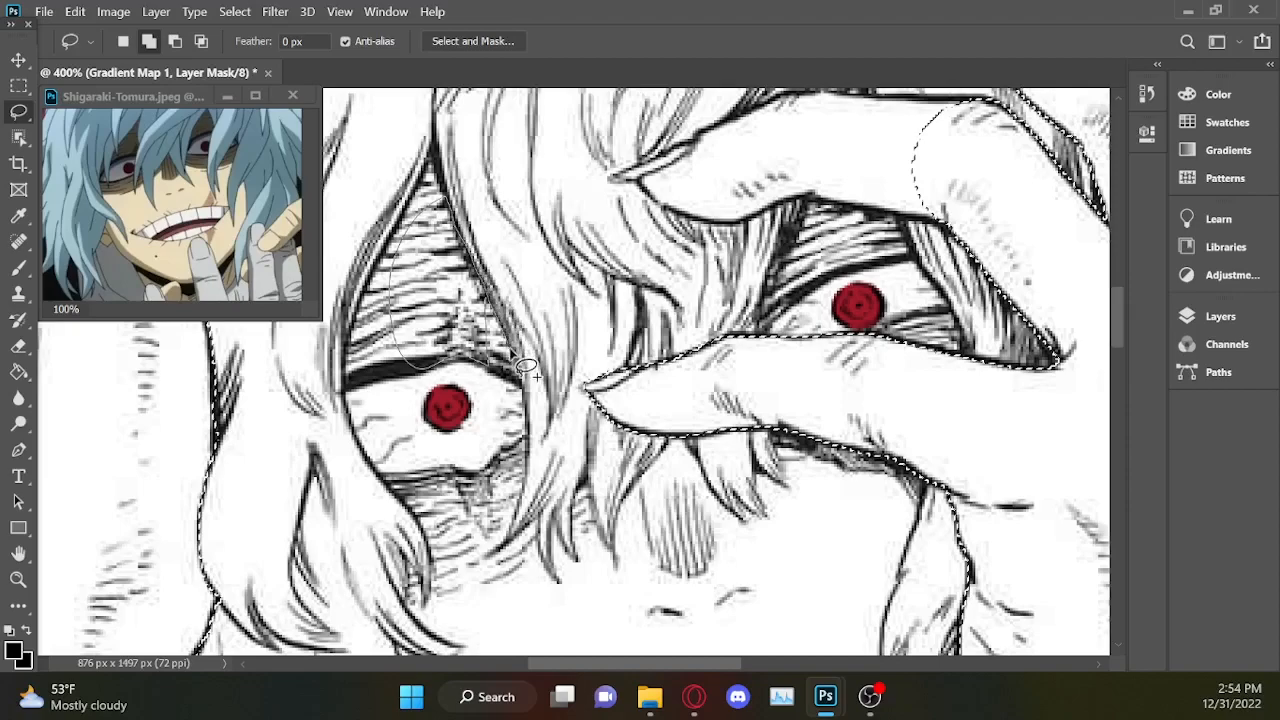
{"action": "mouse_move", "coordinate": [491, 372]}
{"action": "left_mouse_down"}
{"action": "mouse_move", "coordinate": [409, 272]}
{"action": "mouse_move", "coordinate": [411, 252]}
{"action": "mouse_move", "coordinate": [432, 369]}
{"action": "mouse_move", "coordinate": [347, 352]}
{"action": "left_mouse_up"}
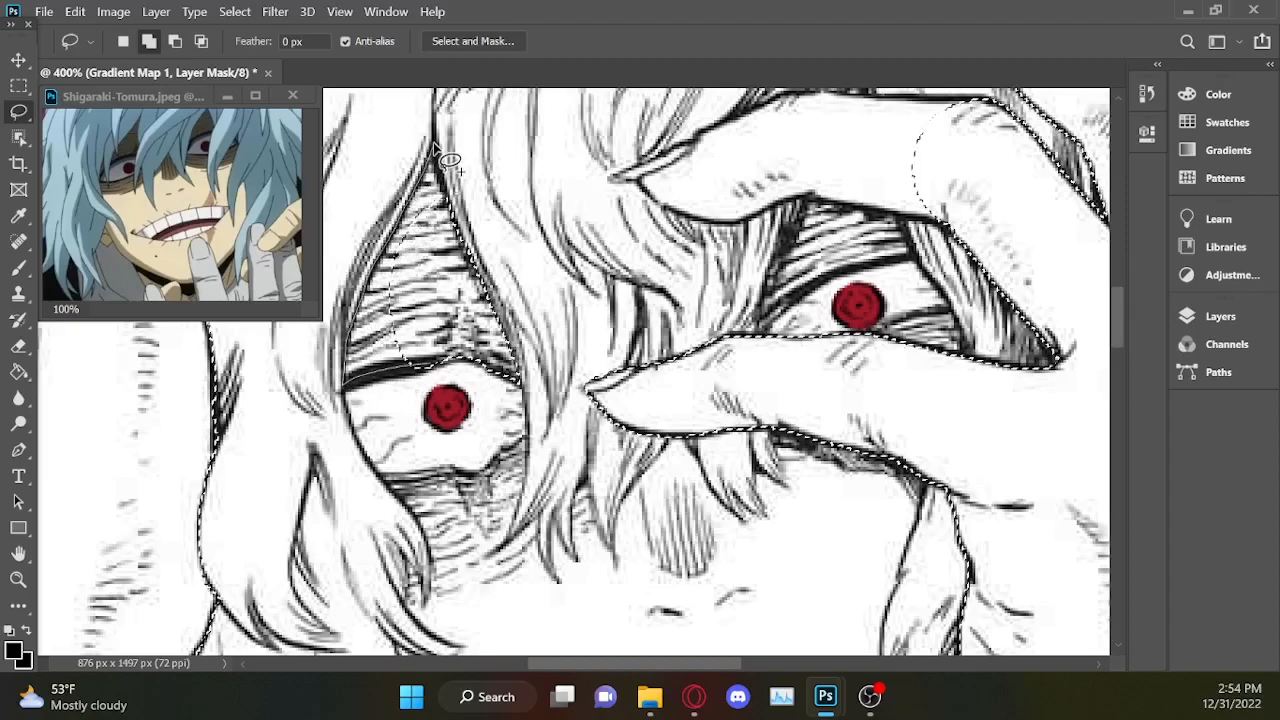
{"action": "left_click_drag", "start_coordinate": [466, 232], "coordinate": [510, 372]}
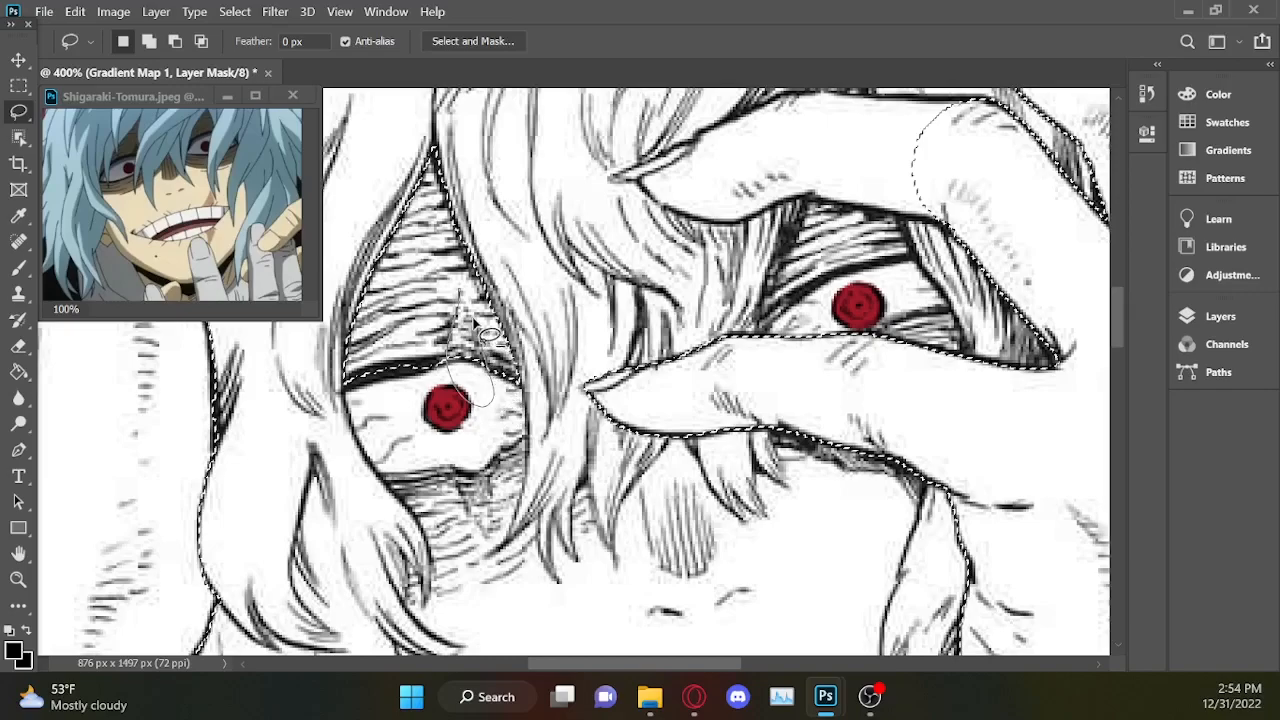
{"action": "left_click_drag", "start_coordinate": [480, 317], "coordinate": [482, 352]}
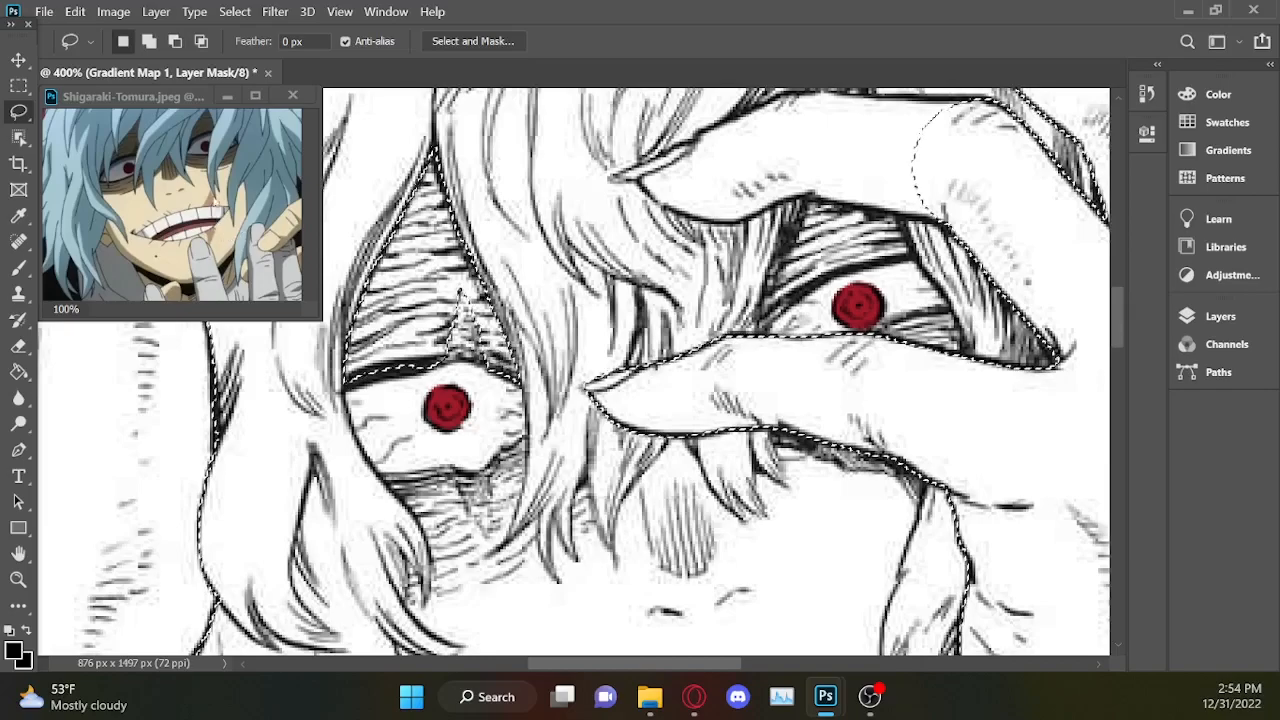
Add the wrinkled skin below that eye to the selection, excluding the scar, and extend it loosely across the cheek and nose.
{"action": "scroll", "coordinate": [1115, 319], "scroll_direction": "down", "scroll_amount": 3}
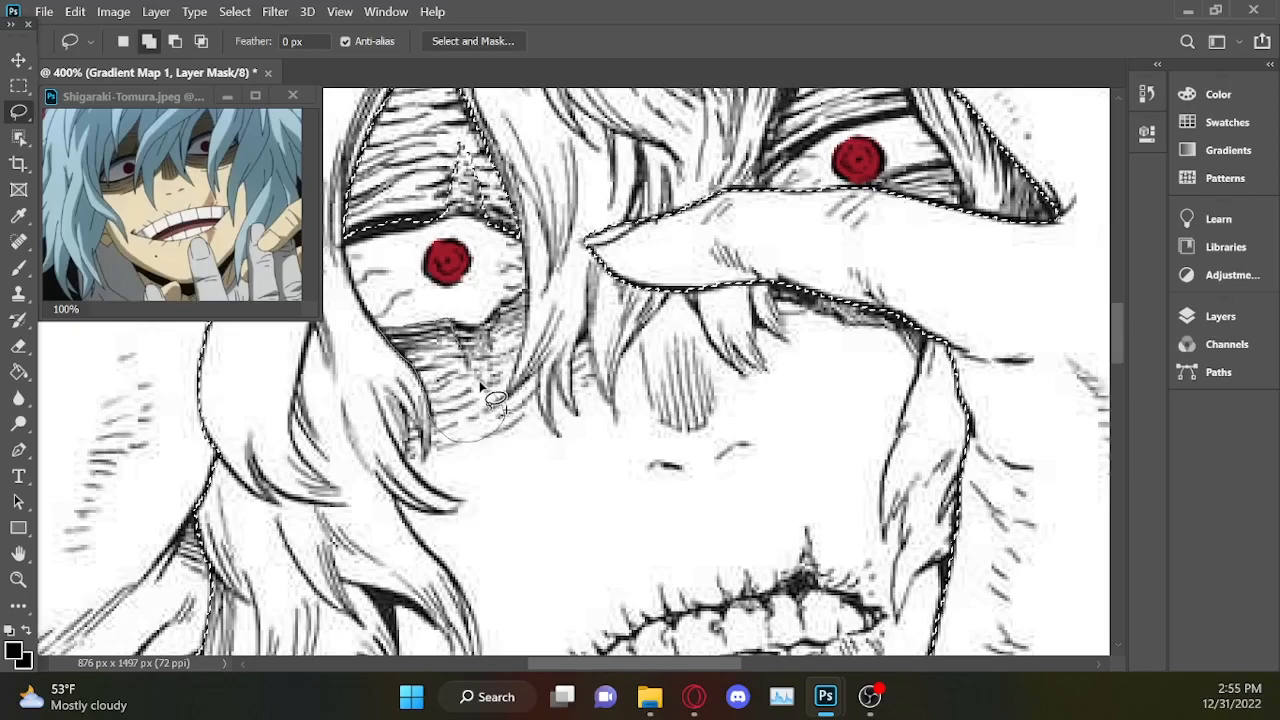
{"action": "left_click_drag", "start_coordinate": [472, 345], "coordinate": [528, 316]}
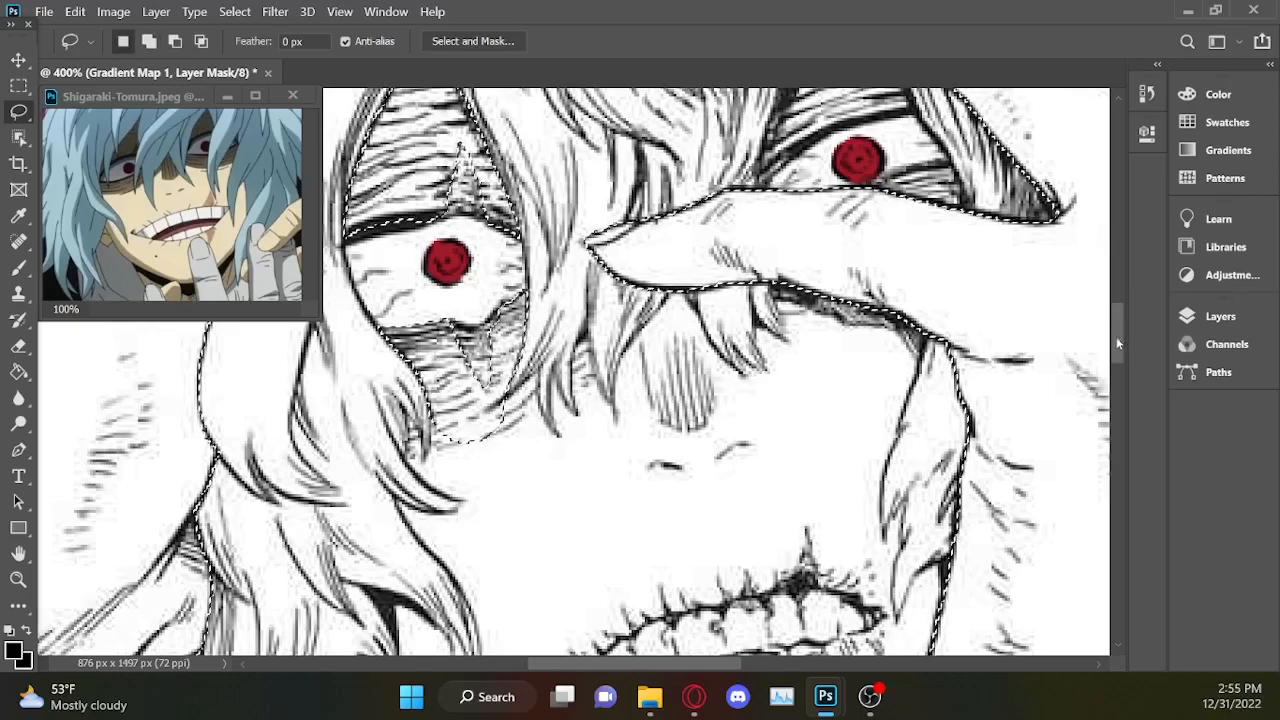
{"action": "scroll", "coordinate": [1100, 349], "scroll_direction": "down", "scroll_amount": 3}
{"action": "key", "text": "shift"}
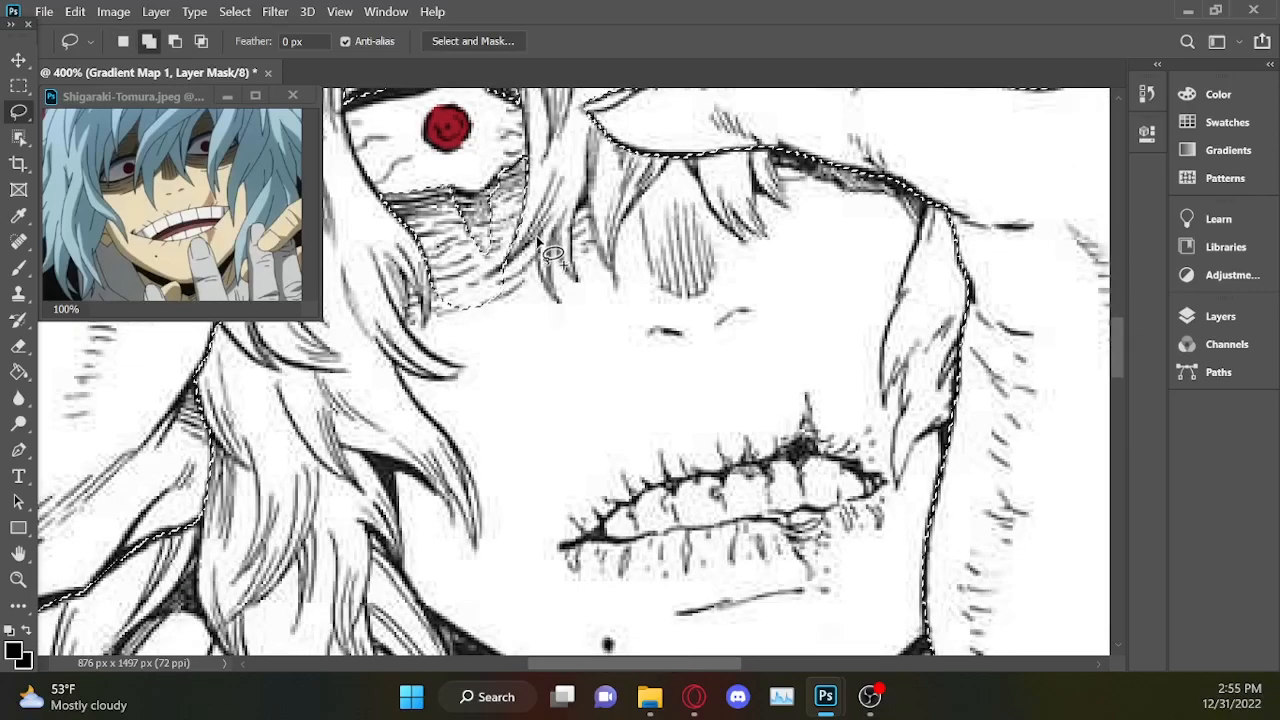
{"action": "left_click_drag", "start_coordinate": [481, 303], "coordinate": [596, 454]}
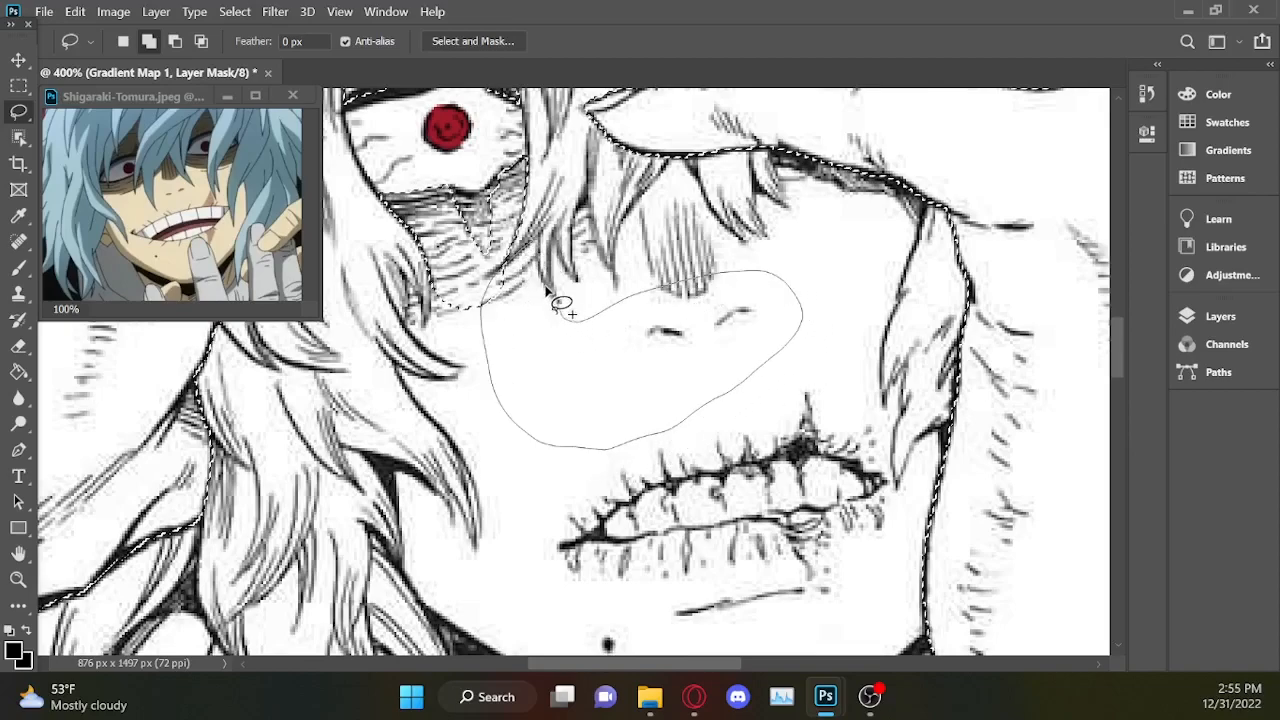
{"action": "left_click_drag", "start_coordinate": [555, 243], "coordinate": [552, 248]}
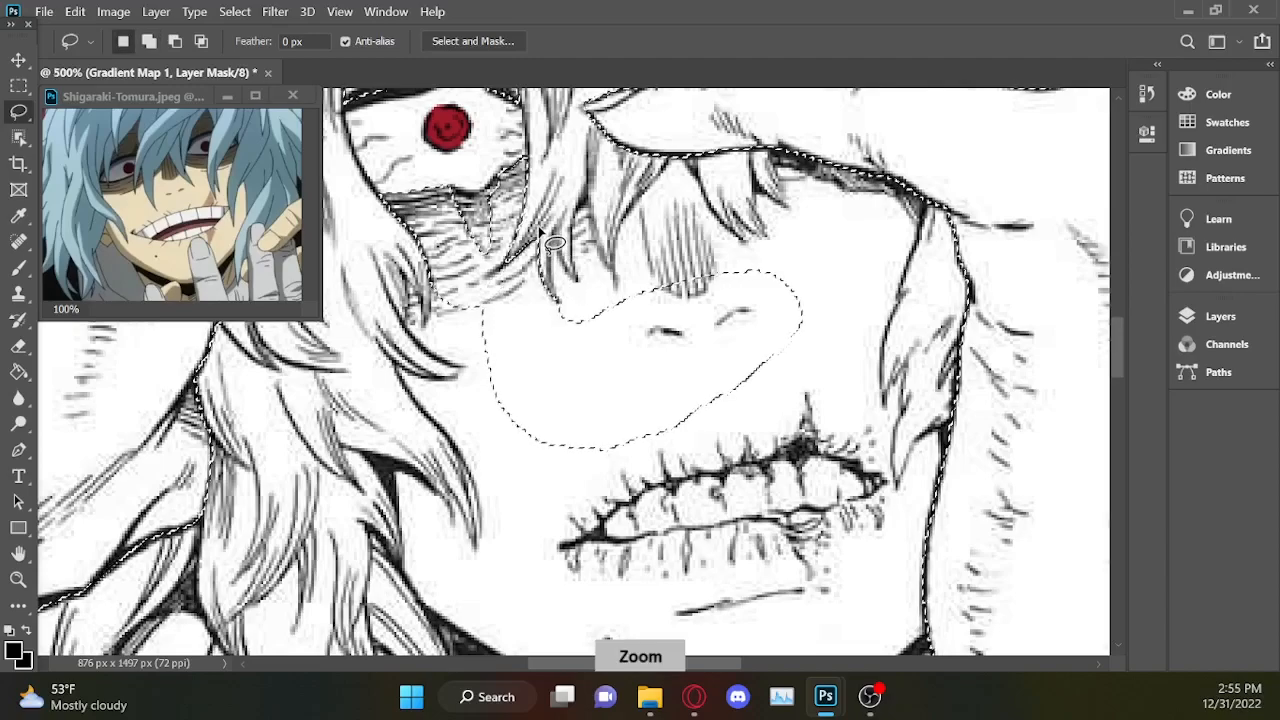
Extend the face selection into the gaps between the hanging hair strands beside the nose, following the strand outlines.
{"action": "key", "text": "ctrl+plus"}
{"action": "key", "text": "ctrl+plus"}
{"action": "left_click_drag", "start_coordinate": [1116, 352], "coordinate": [1115, 325]}
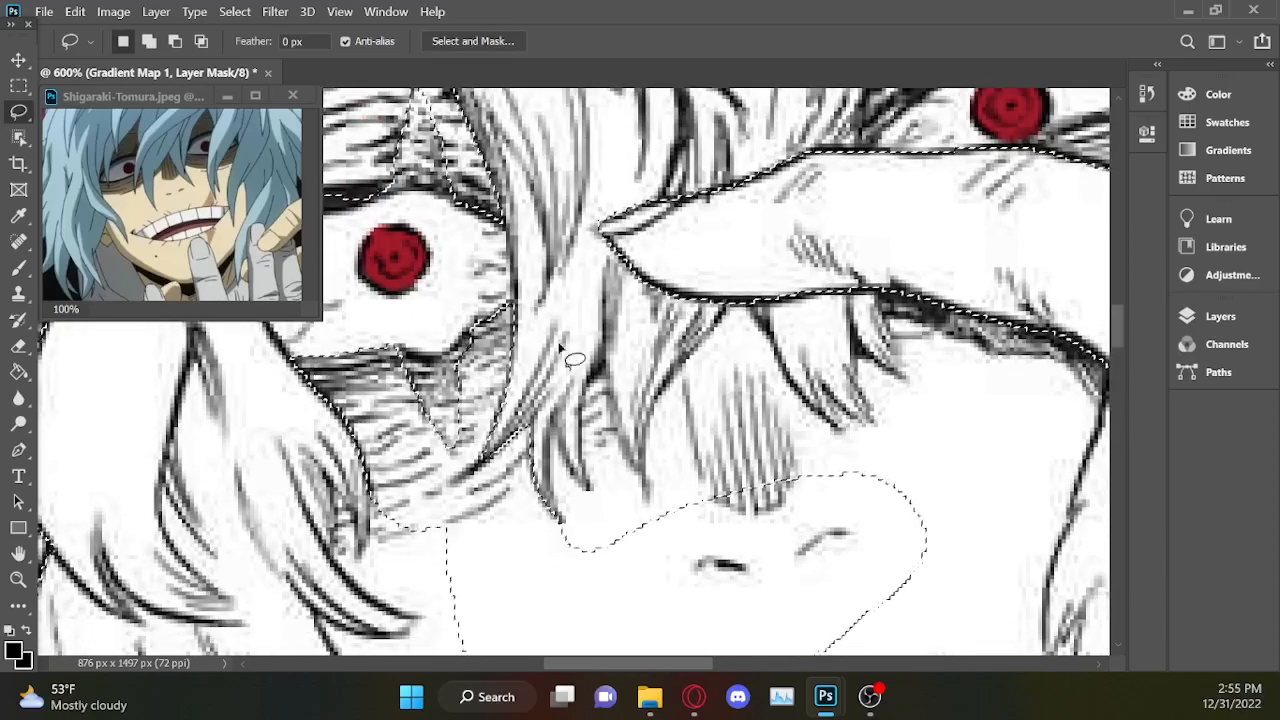
{"action": "key", "text": "shift"}
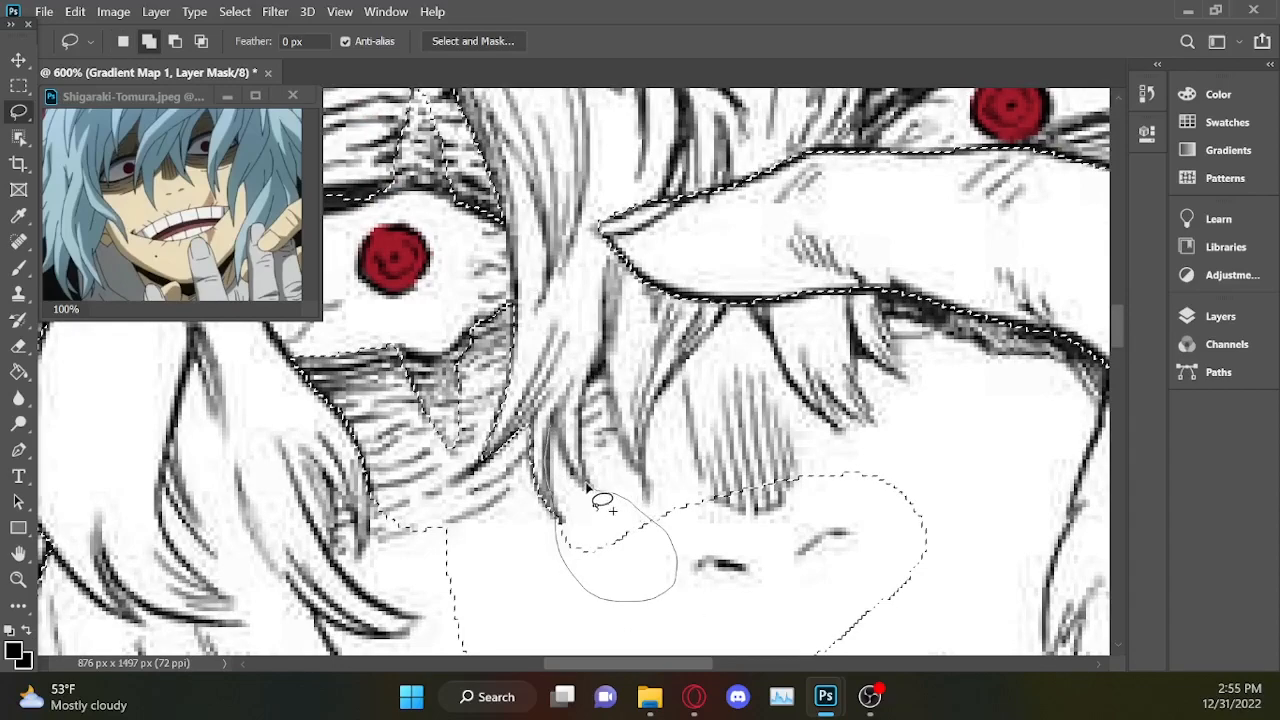
{"action": "left_click_drag", "start_coordinate": [550, 430], "coordinate": [552, 434]}
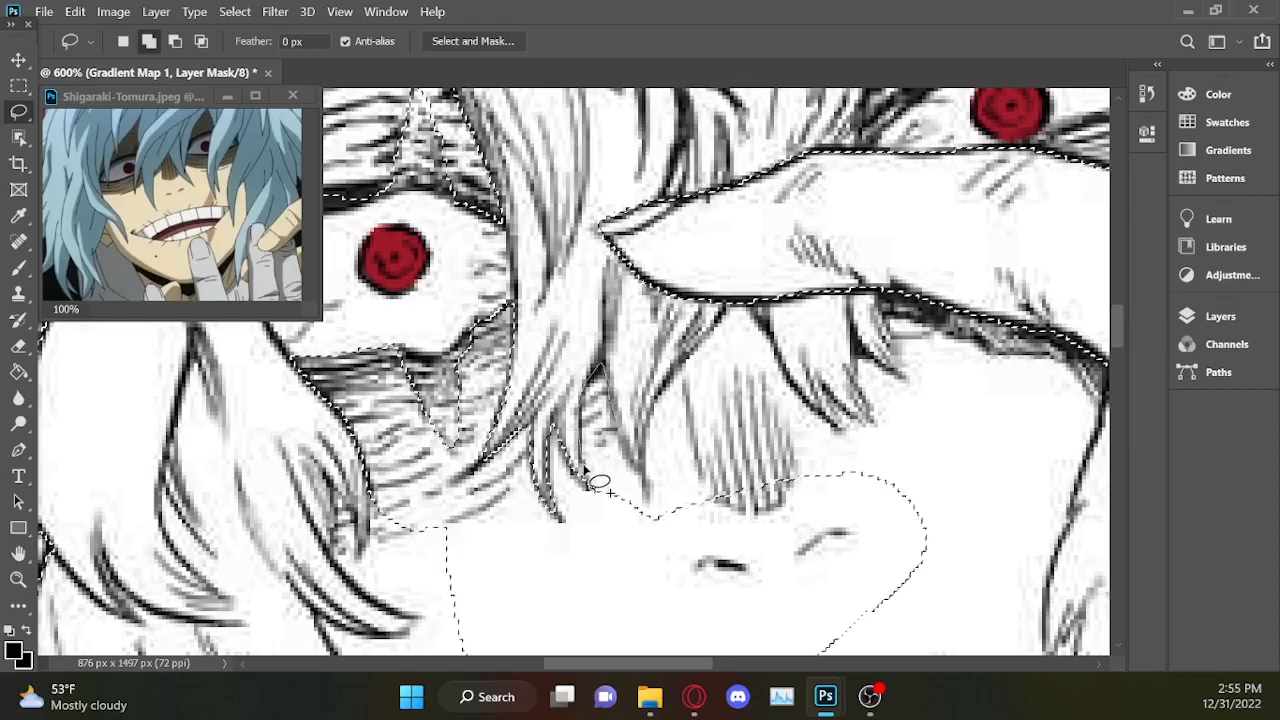
{"action": "mouse_move", "coordinate": [713, 562]}
{"action": "left_mouse_down"}
{"action": "mouse_move", "coordinate": [755, 476]}
{"action": "mouse_move", "coordinate": [681, 483]}
{"action": "left_mouse_up"}
{"action": "left_click_drag", "start_coordinate": [611, 418], "coordinate": [612, 420]}
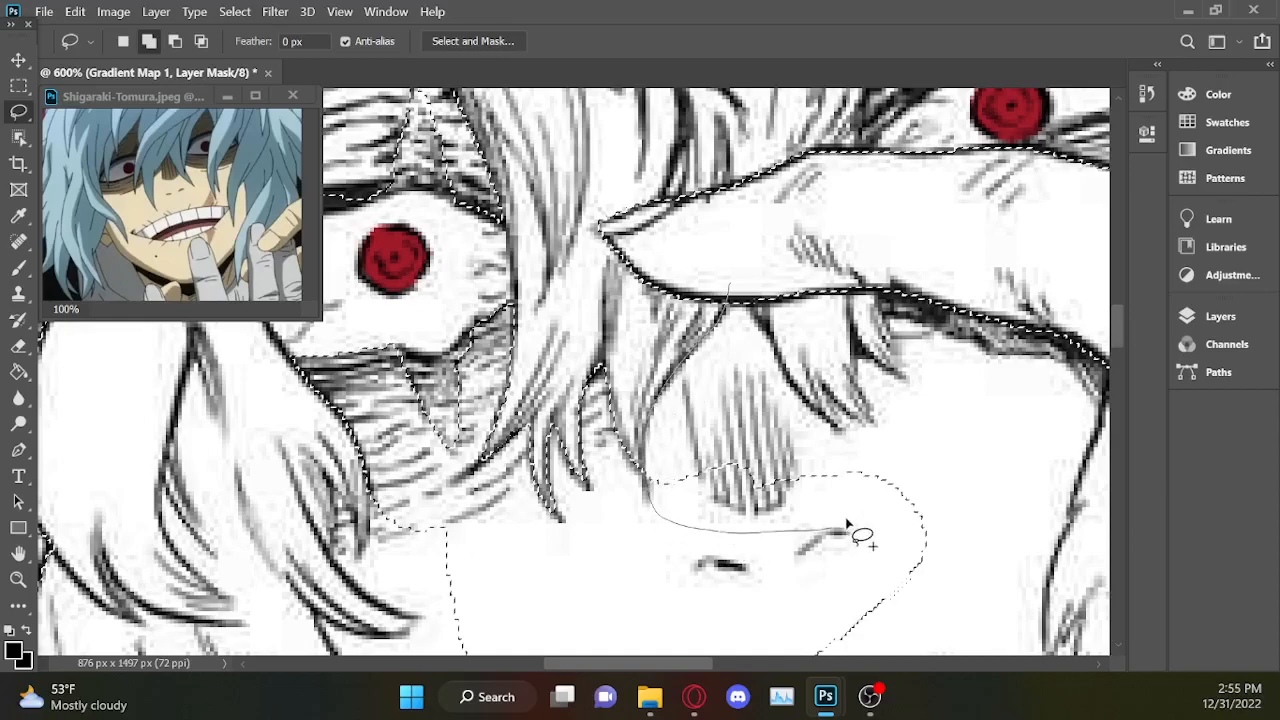
Extend the face selection up the nose bridge to the lowest finger's underside and around the hair strands beyond it.
{"action": "left_click_drag", "start_coordinate": [757, 232], "coordinate": [757, 236]}
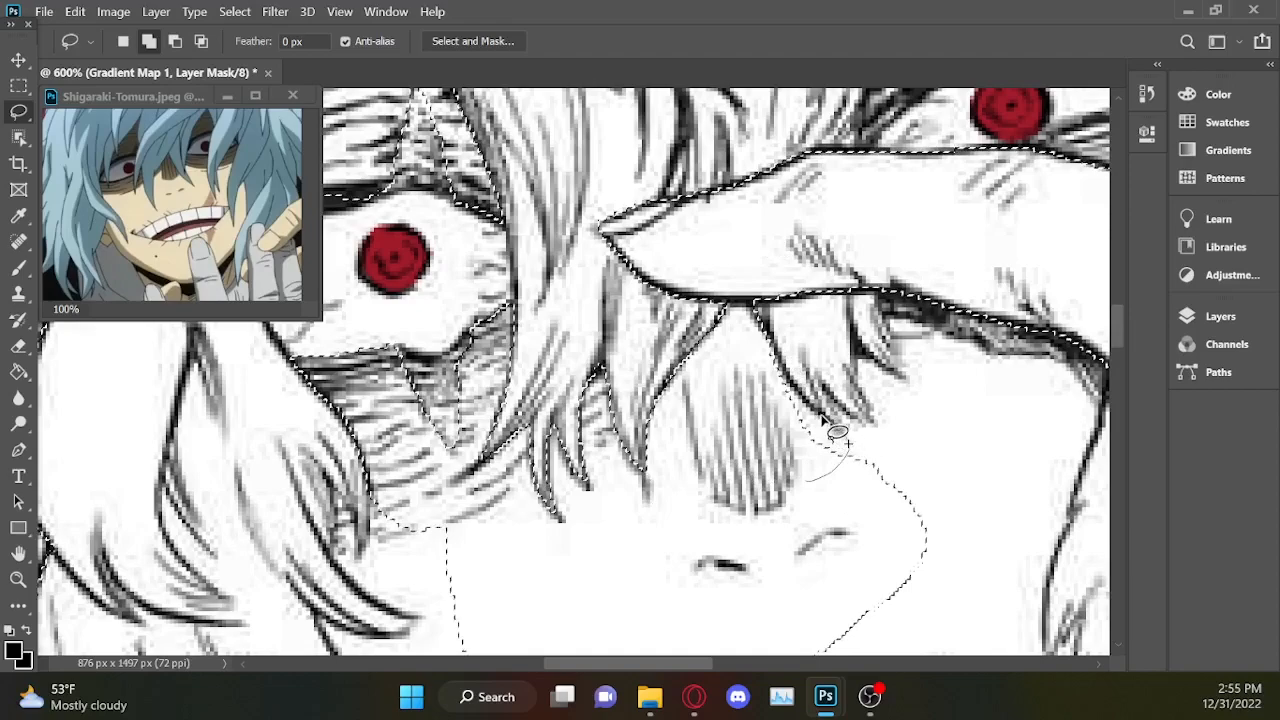
{"action": "mouse_move", "coordinate": [810, 402]}
{"action": "left_mouse_down"}
{"action": "mouse_move", "coordinate": [770, 350]}
{"action": "mouse_move", "coordinate": [725, 388]}
{"action": "mouse_move", "coordinate": [780, 362]}
{"action": "mouse_move", "coordinate": [790, 370]}
{"action": "left_mouse_up"}
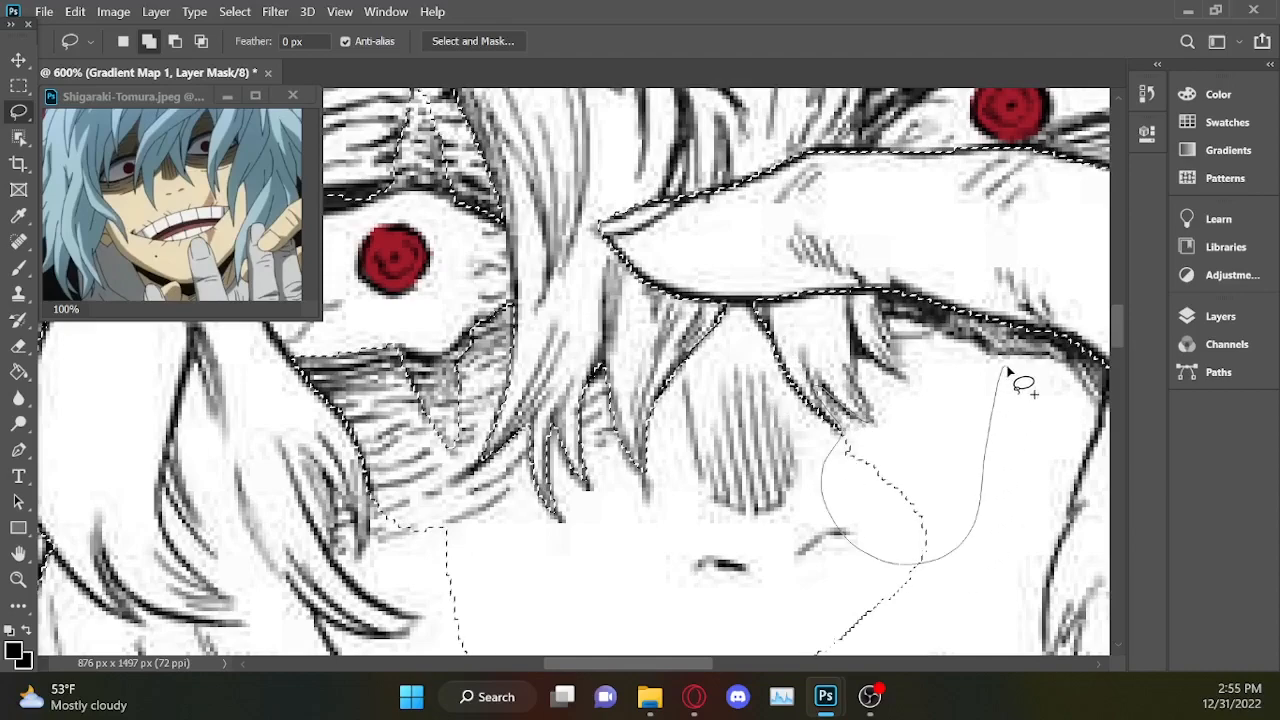
{"action": "mouse_move", "coordinate": [1017, 358]}
{"action": "left_mouse_down"}
{"action": "mouse_move", "coordinate": [1024, 306]}
{"action": "mouse_move", "coordinate": [927, 247]}
{"action": "mouse_move", "coordinate": [880, 289]}
{"action": "left_mouse_up"}
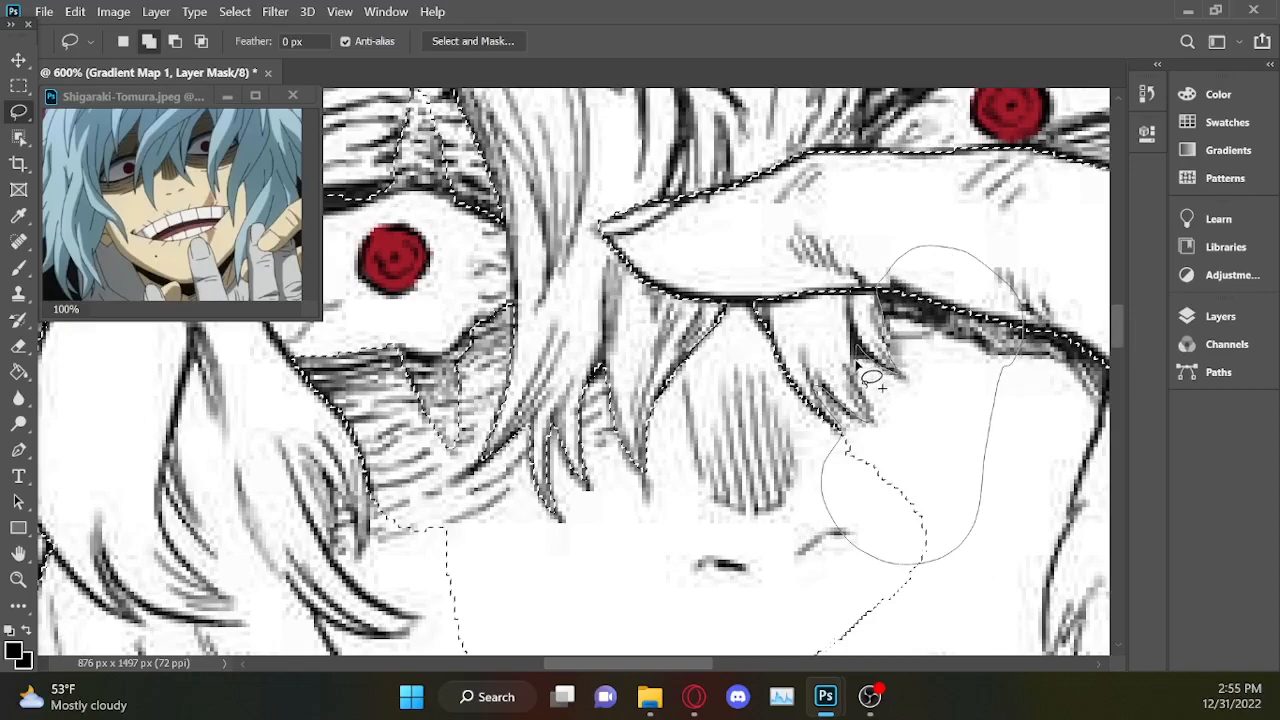
{"action": "left_click_drag", "start_coordinate": [880, 425], "coordinate": [885, 456]}
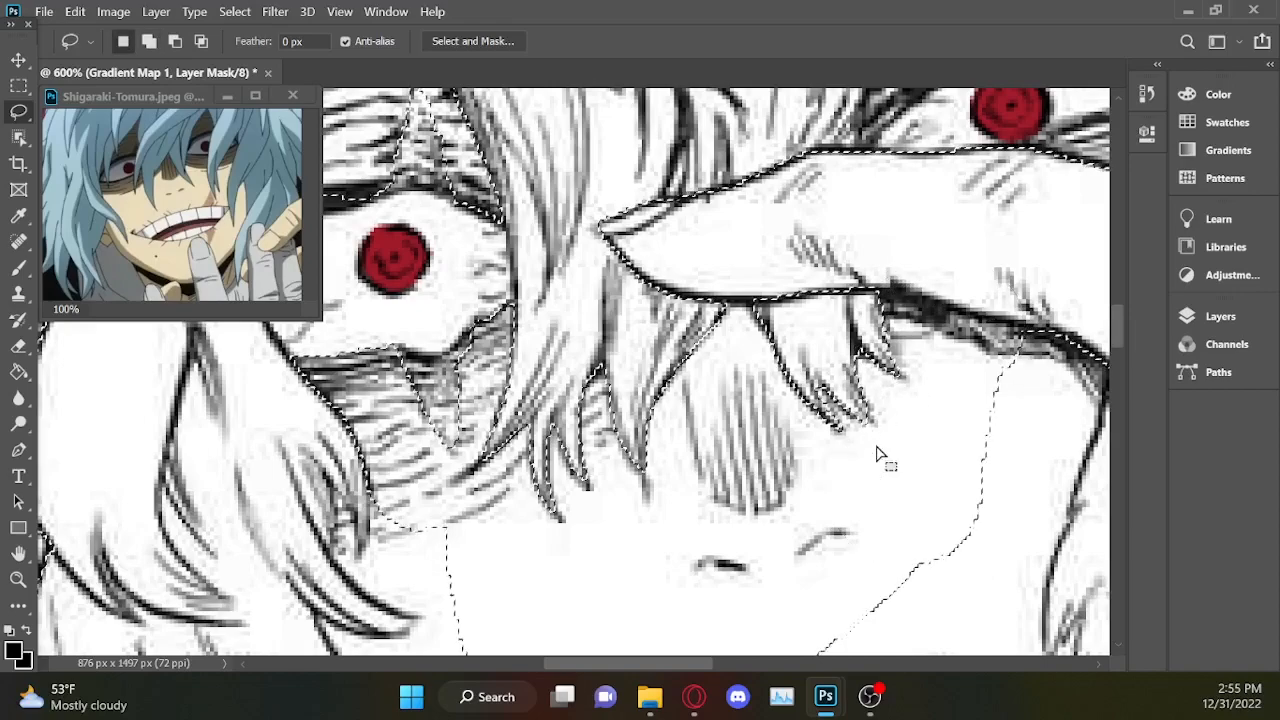
{"action": "key", "text": "ctrl+minus"}
{"action": "key", "text": "ctrl+minus"}
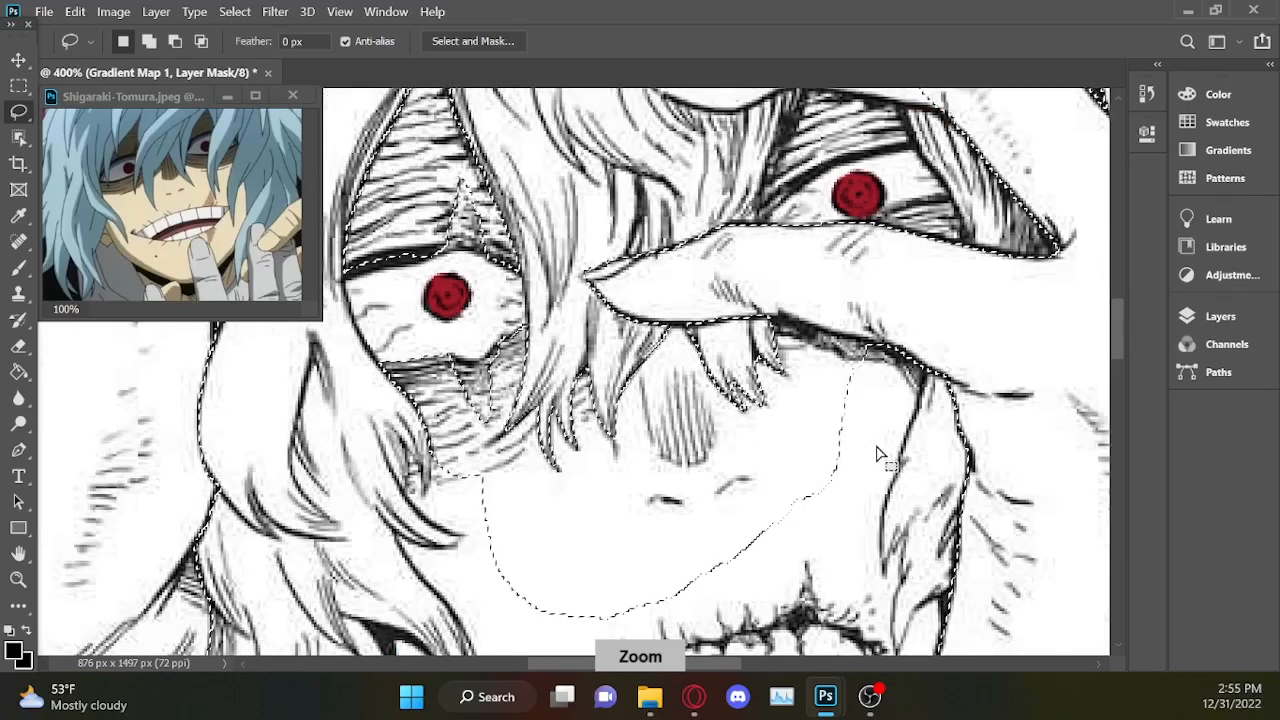
Extend the face selection down the cheek between the nose and the hand, following the outline of the hair strands hanging beside the hand.
{"action": "key", "text": "ctrl+minus"}
{"action": "key", "text": "ctrl+plus"}
{"action": "key", "text": "ctrl+plus"}
{"action": "key", "text": "ctrl+plus"}
{"action": "left_click_drag", "start_coordinate": [709, 664], "coordinate": [781, 650]}
{"action": "mouse_move", "coordinate": [1122, 318]}
{"action": "left_mouse_down"}
{"action": "mouse_move", "coordinate": [1121, 345]}
{"action": "mouse_move", "coordinate": [1136, 325]}
{"action": "left_mouse_up"}
{"action": "mouse_move", "coordinate": [601, 253]}
{"action": "left_mouse_down"}
{"action": "mouse_move", "coordinate": [581, 350]}
{"action": "mouse_move", "coordinate": [430, 465]}
{"action": "left_mouse_up"}
{"action": "mouse_move", "coordinate": [541, 467]}
{"action": "left_mouse_down"}
{"action": "mouse_move", "coordinate": [441, 531]}
{"action": "mouse_move", "coordinate": [437, 492]}
{"action": "left_mouse_up"}
Add the cheek and jaw between the mouth corner and the hand to the selection, including the gap beneath the hanging hair tip.
{"action": "scroll", "coordinate": [440, 490], "scroll_direction": "down", "scroll_amount": 5}
{"action": "mouse_move", "coordinate": [547, 267]}
{"action": "left_mouse_down"}
{"action": "mouse_move", "coordinate": [640, 515]}
{"action": "mouse_move", "coordinate": [723, 249]}
{"action": "mouse_move", "coordinate": [760, 255]}
{"action": "left_mouse_up"}
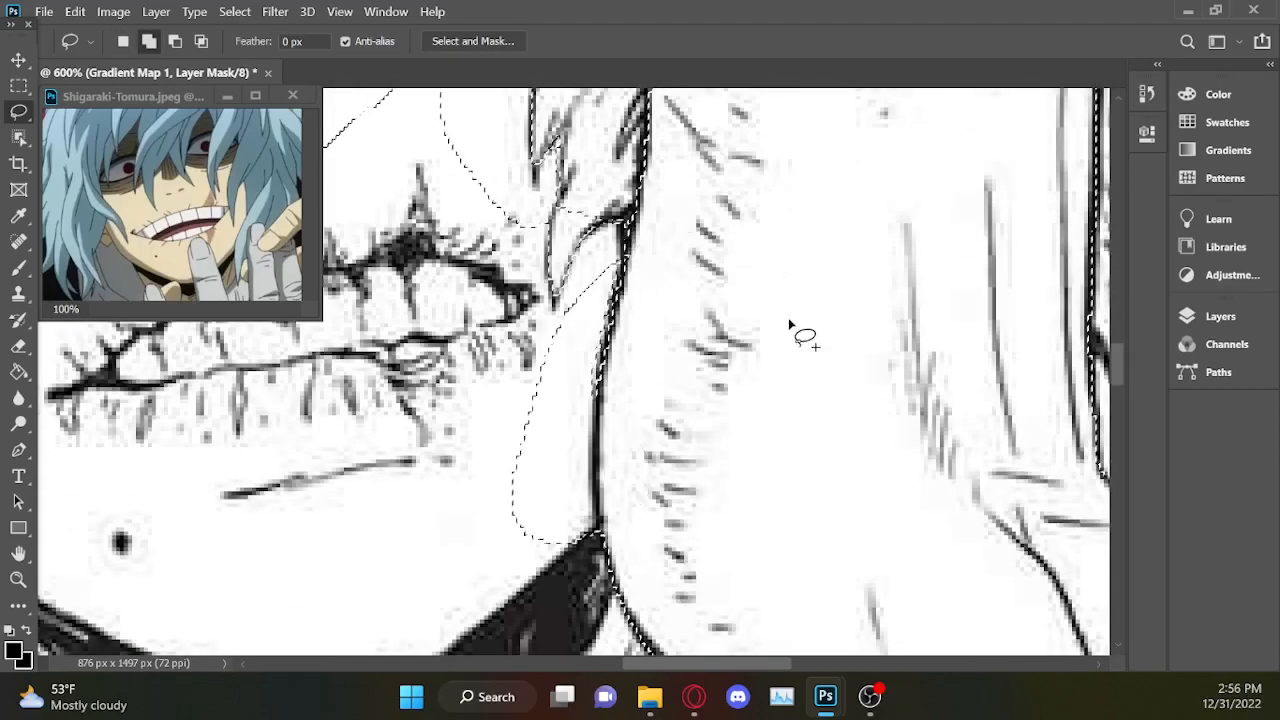
{"action": "key", "text": "ctrl+z"}
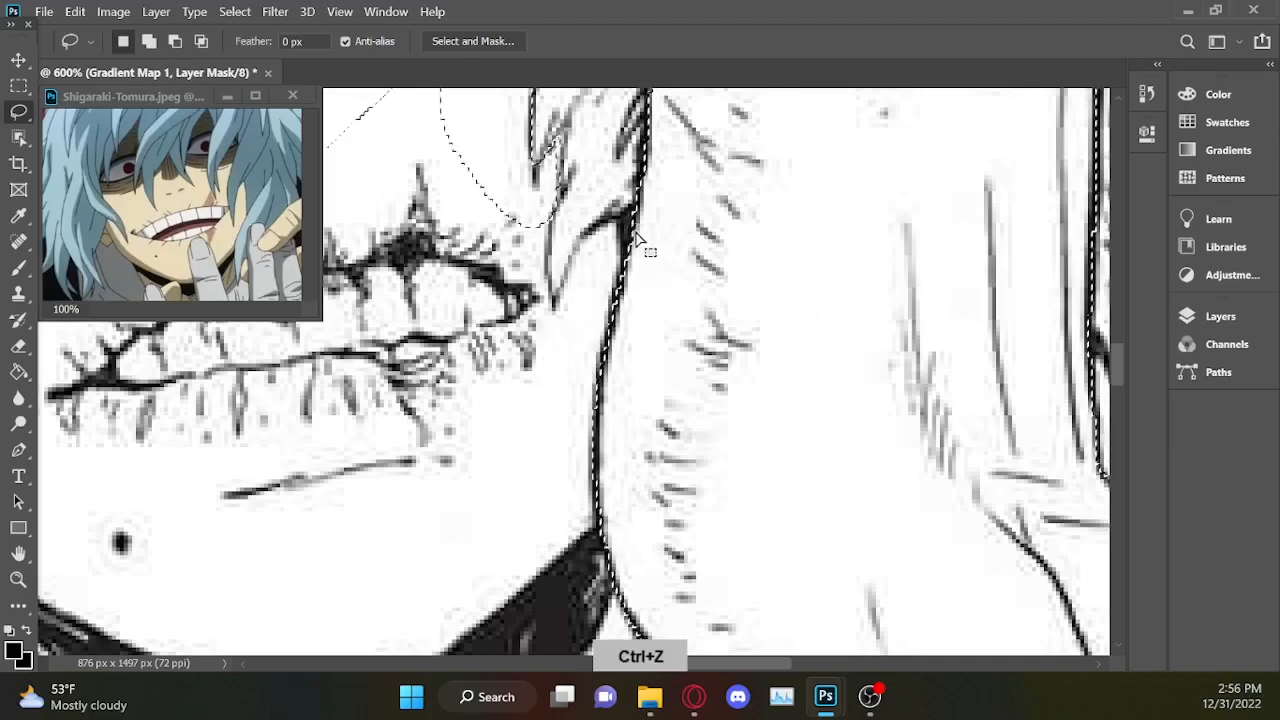
{"action": "key", "text": "shift"}
{"action": "left_click_drag", "start_coordinate": [836, 256], "coordinate": [756, 277]}
{"action": "mouse_move", "coordinate": [538, 368]}
{"action": "left_mouse_down"}
{"action": "mouse_move", "coordinate": [359, 560]}
{"action": "mouse_move", "coordinate": [860, 408]}
{"action": "mouse_move", "coordinate": [860, 320]}
{"action": "left_mouse_up"}
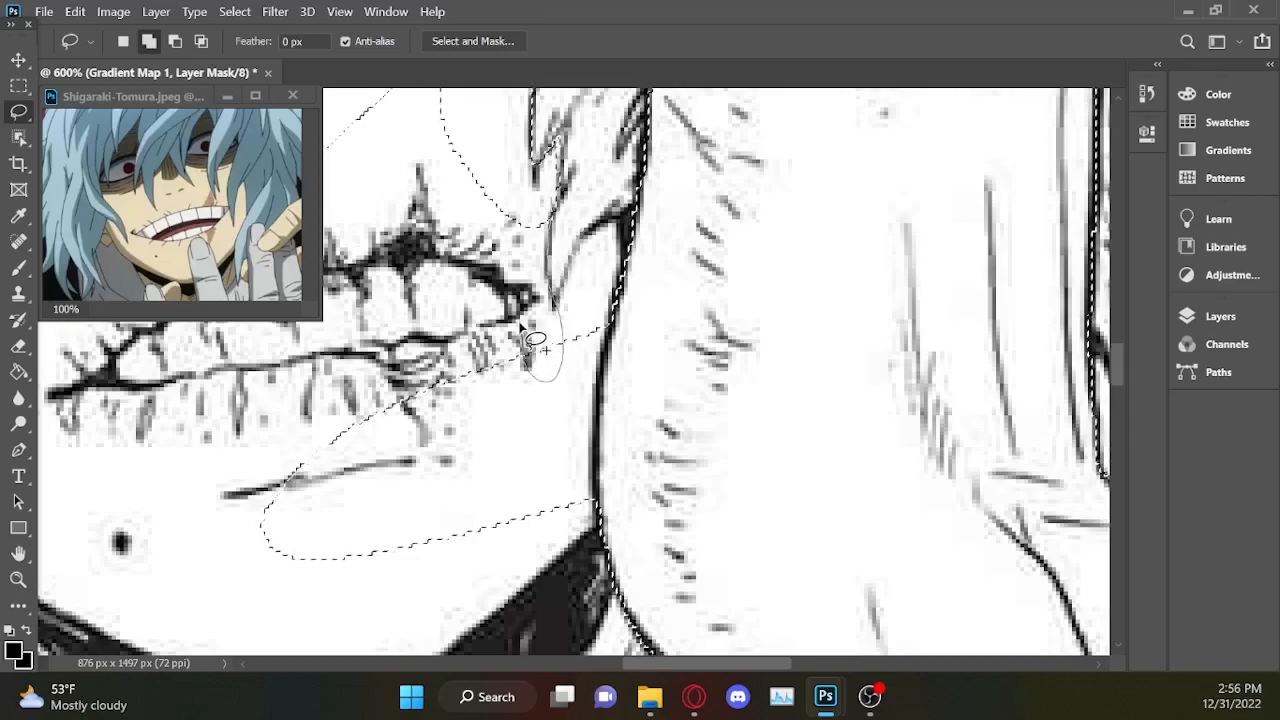
{"action": "mouse_move", "coordinate": [540, 306]}
{"action": "left_mouse_down"}
{"action": "mouse_move", "coordinate": [484, 268]}
{"action": "mouse_move", "coordinate": [442, 180]}
{"action": "mouse_move", "coordinate": [507, 125]}
{"action": "mouse_move", "coordinate": [542, 177]}
{"action": "left_mouse_up"}
{"action": "key", "text": "alt"}
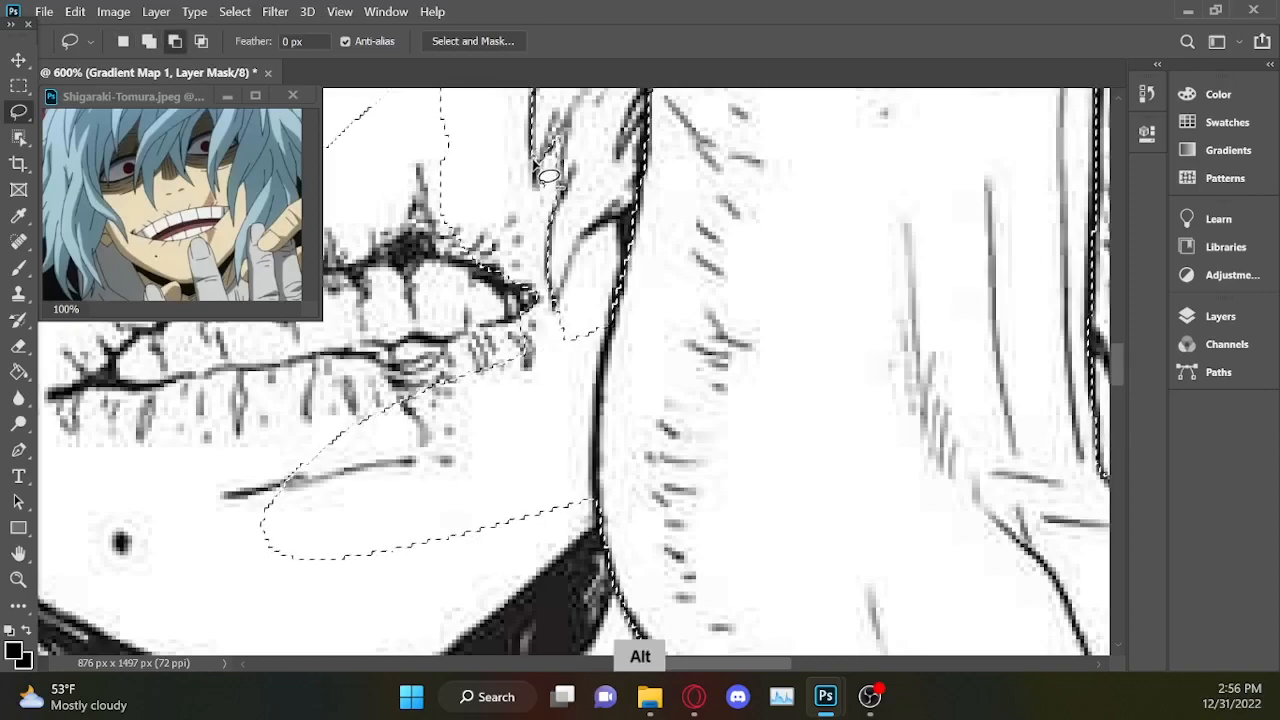
{"action": "key", "text": "shift"}
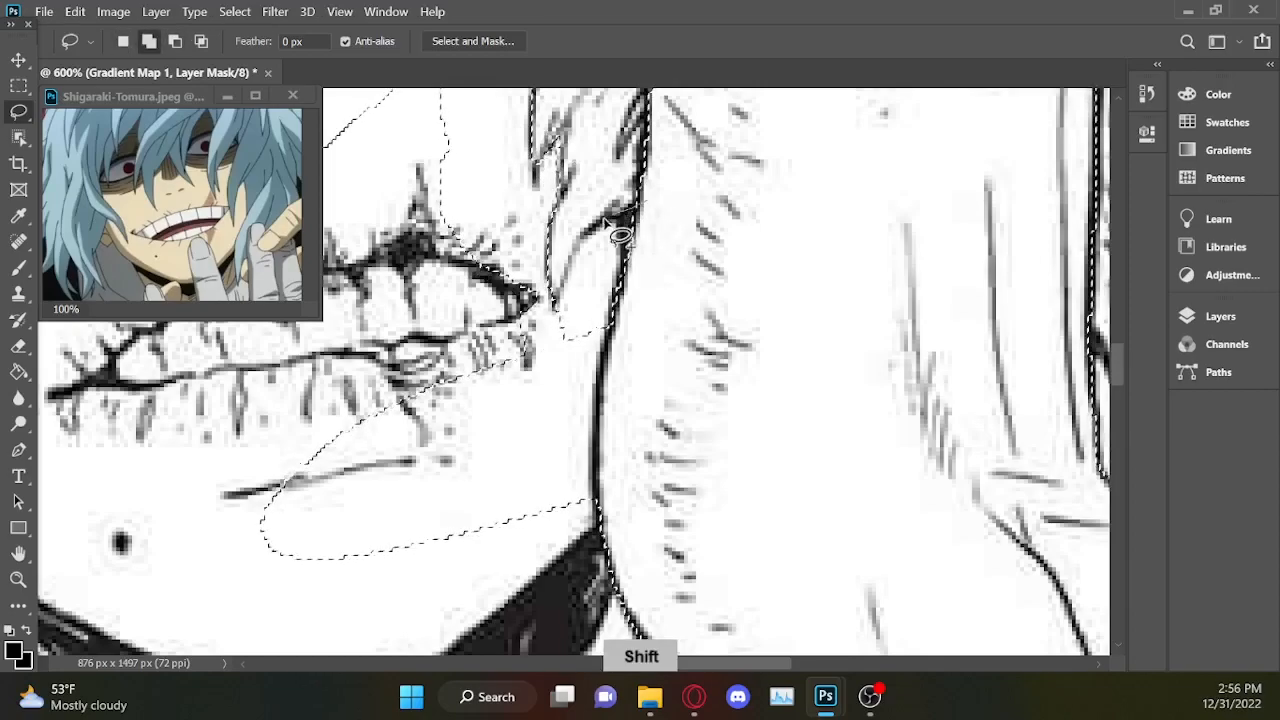
{"action": "left_click_drag", "start_coordinate": [640, 204], "coordinate": [581, 243]}
{"action": "left_click_drag", "start_coordinate": [546, 358], "coordinate": [750, 309]}
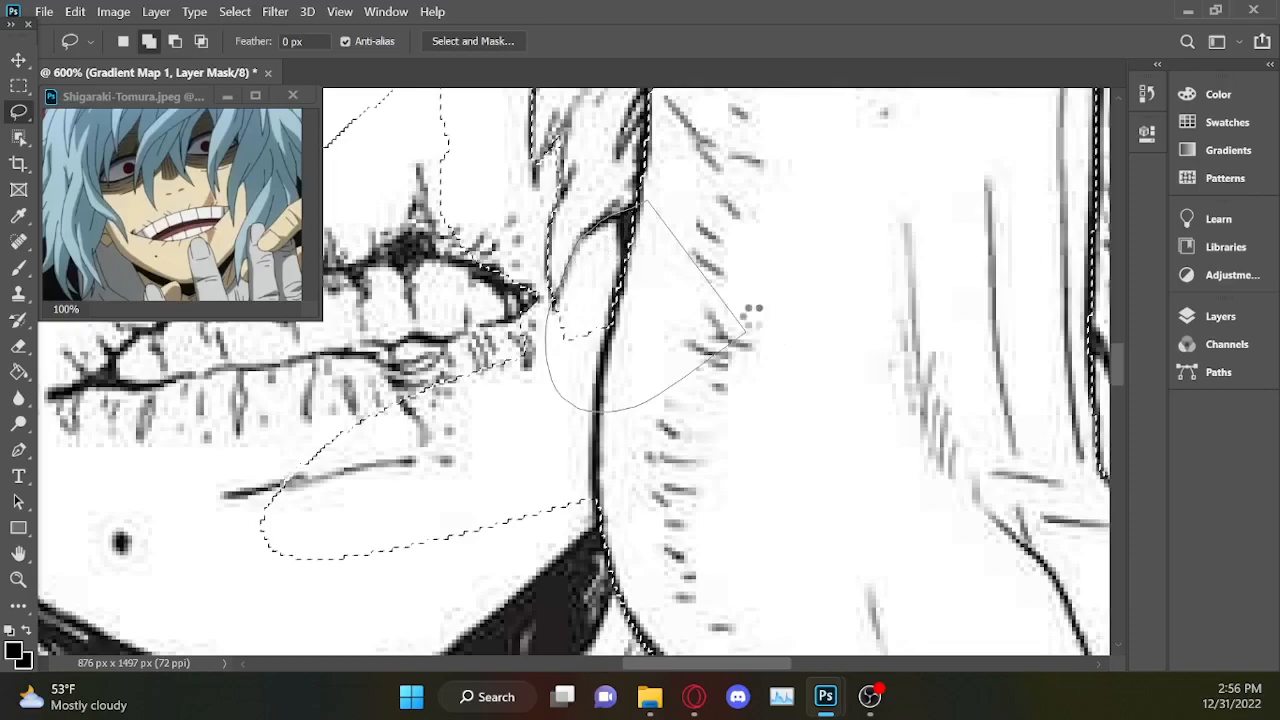
Extend the face selection over the chin and around both lips, tracing the mouth outline and leaving out the teeth and lip scar.
{"action": "left_click_drag", "start_coordinate": [736, 664], "coordinate": [709, 662]}
{"action": "scroll", "coordinate": [771, 568], "scroll_direction": "down", "scroll_amount": 3}
{"action": "key", "text": "shift"}
{"action": "mouse_move", "coordinate": [782, 342]}
{"action": "left_mouse_down"}
{"action": "mouse_move", "coordinate": [706, 417]}
{"action": "mouse_move", "coordinate": [468, 306]}
{"action": "left_mouse_up"}
{"action": "left_click_drag", "start_coordinate": [1121, 362], "coordinate": [1121, 341]}
{"action": "key", "text": "alt"}
{"action": "key", "text": "shift"}
{"action": "mouse_move", "coordinate": [714, 456]}
{"action": "left_mouse_down"}
{"action": "mouse_move", "coordinate": [613, 456]}
{"action": "mouse_move", "coordinate": [603, 526]}
{"action": "left_mouse_up"}
{"action": "mouse_move", "coordinate": [600, 526]}
{"action": "left_mouse_down"}
{"action": "mouse_move", "coordinate": [545, 450]}
{"action": "mouse_move", "coordinate": [662, 625]}
{"action": "left_mouse_up"}
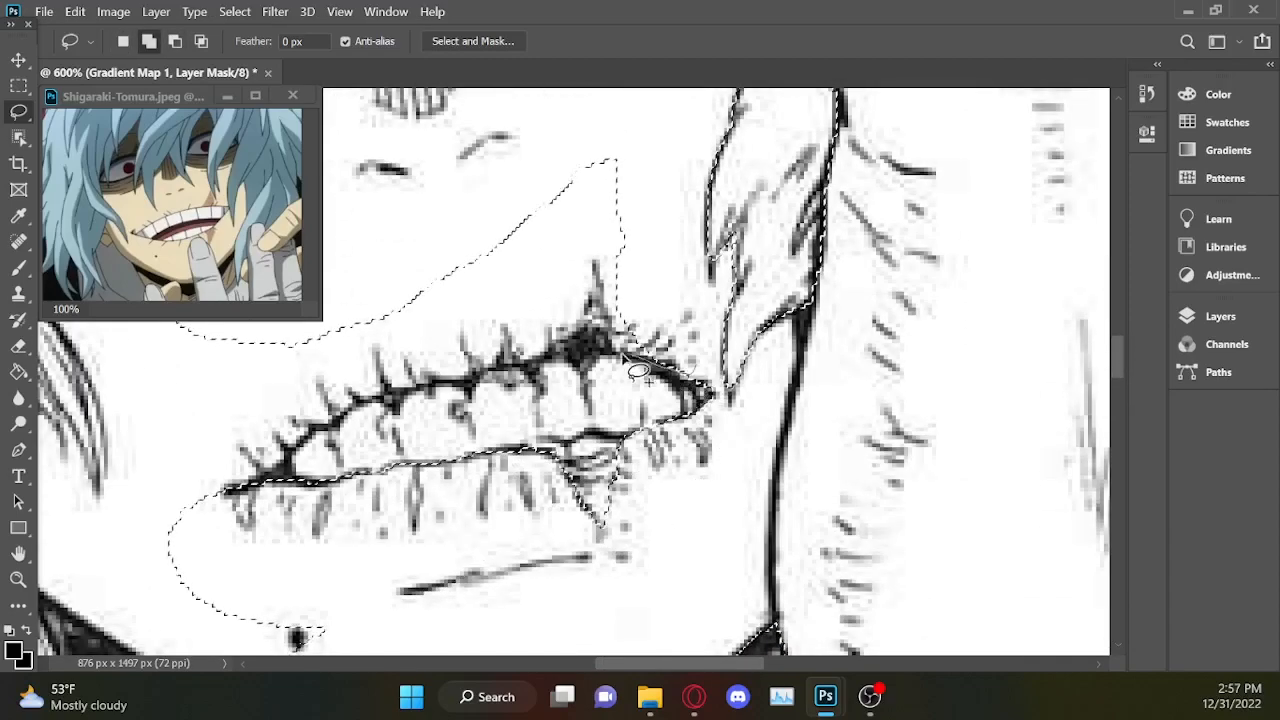
{"action": "mouse_move", "coordinate": [596, 258]}
{"action": "left_mouse_down"}
{"action": "mouse_move", "coordinate": [589, 317]}
{"action": "mouse_move", "coordinate": [550, 352]}
{"action": "mouse_move", "coordinate": [341, 412]}
{"action": "mouse_move", "coordinate": [244, 508]}
{"action": "mouse_move", "coordinate": [171, 484]}
{"action": "mouse_move", "coordinate": [462, 236]}
{"action": "mouse_move", "coordinate": [630, 134]}
{"action": "mouse_move", "coordinate": [641, 228]}
{"action": "left_mouse_up"}
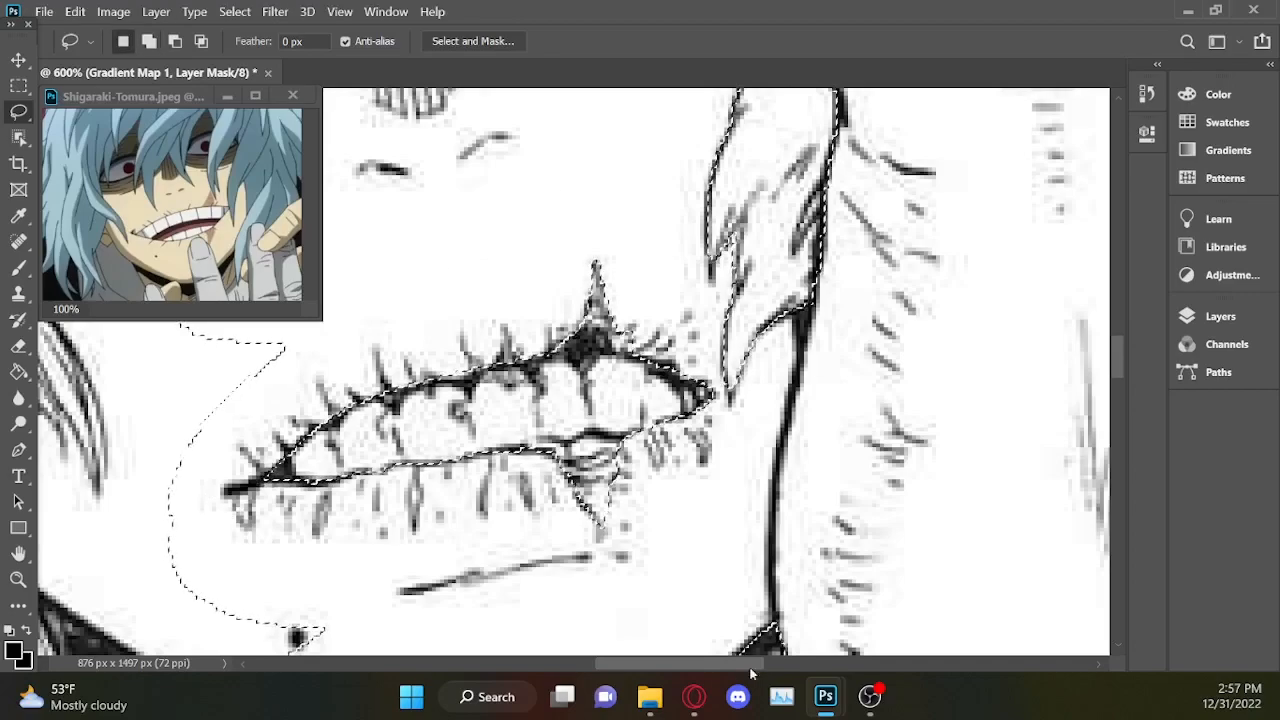
Extend the selection across the cheek below the uncovered eye, tracing the edges of the hair strands that fall over it.
{"action": "scroll", "coordinate": [714, 668], "scroll_direction": "left", "scroll_amount": 3}
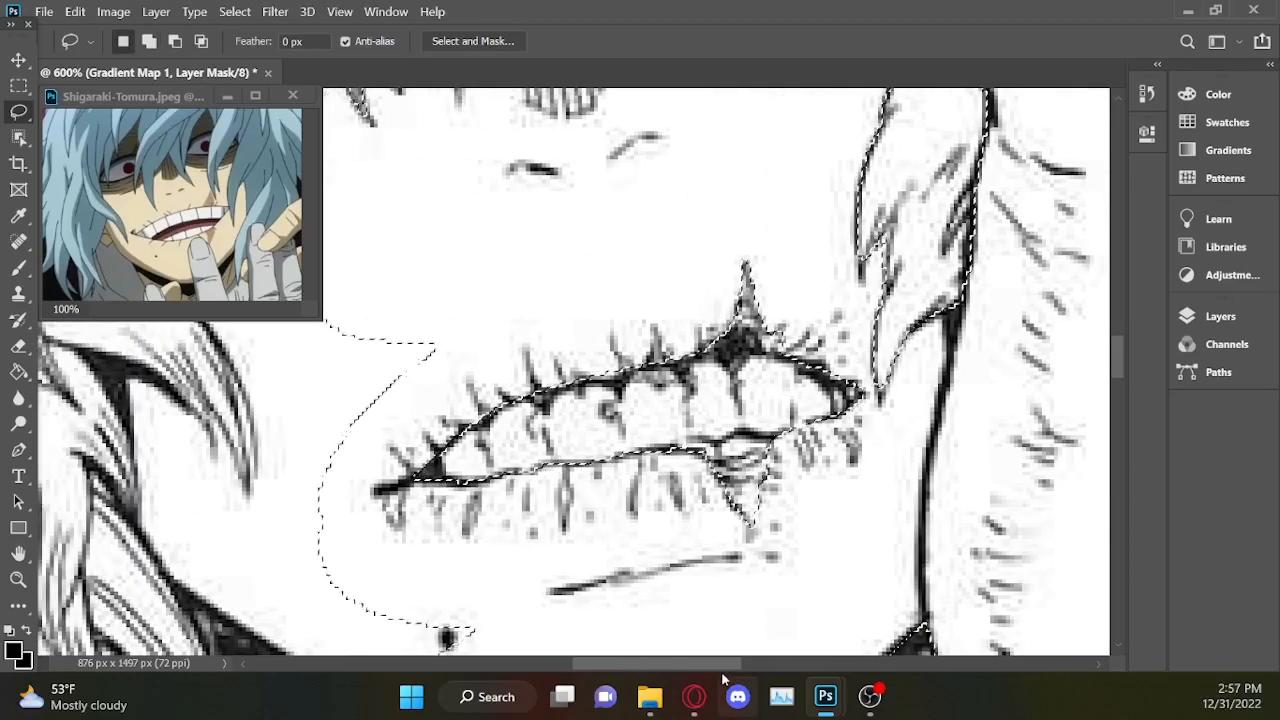
{"action": "left_click_drag", "start_coordinate": [653, 663], "coordinate": [605, 668]}
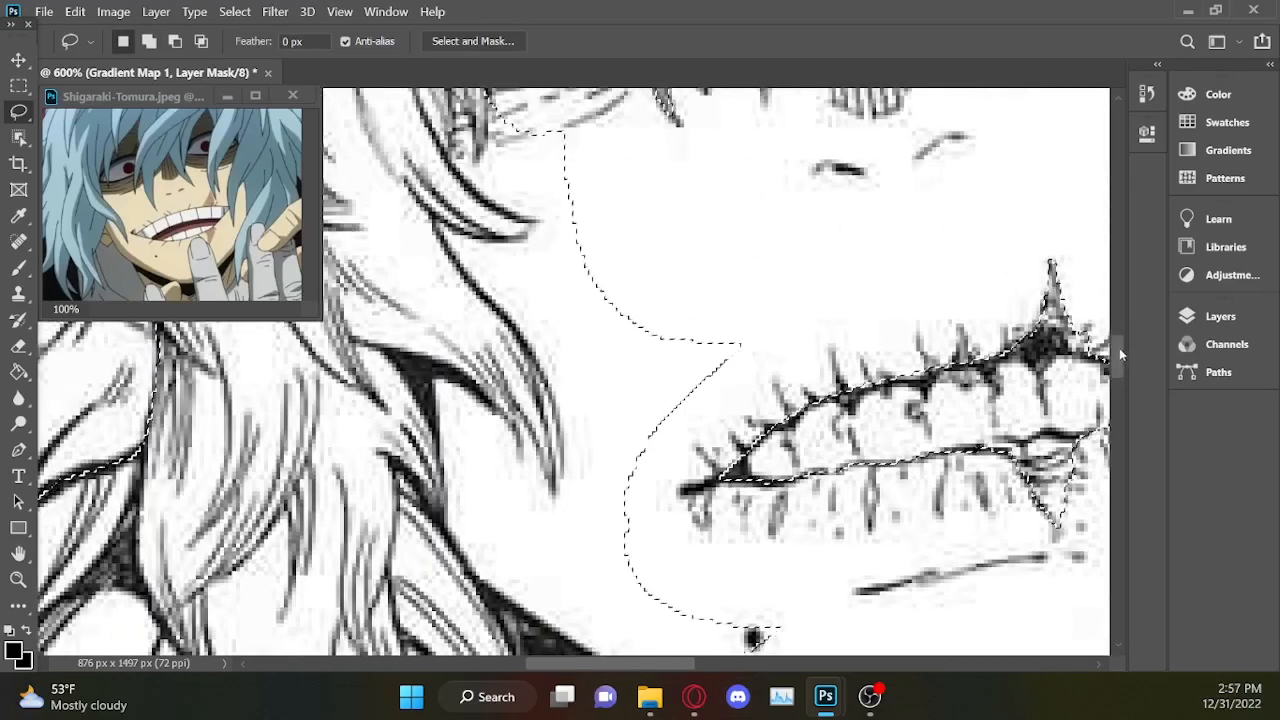
{"action": "scroll", "coordinate": [994, 294], "scroll_direction": "up", "scroll_amount": 3}
{"action": "key", "text": "shift"}
{"action": "mouse_move", "coordinate": [500, 297]}
{"action": "left_mouse_down"}
{"action": "mouse_move", "coordinate": [606, 380]}
{"action": "mouse_move", "coordinate": [491, 300]}
{"action": "mouse_move", "coordinate": [503, 323]}
{"action": "mouse_move", "coordinate": [492, 338]}
{"action": "left_mouse_up"}
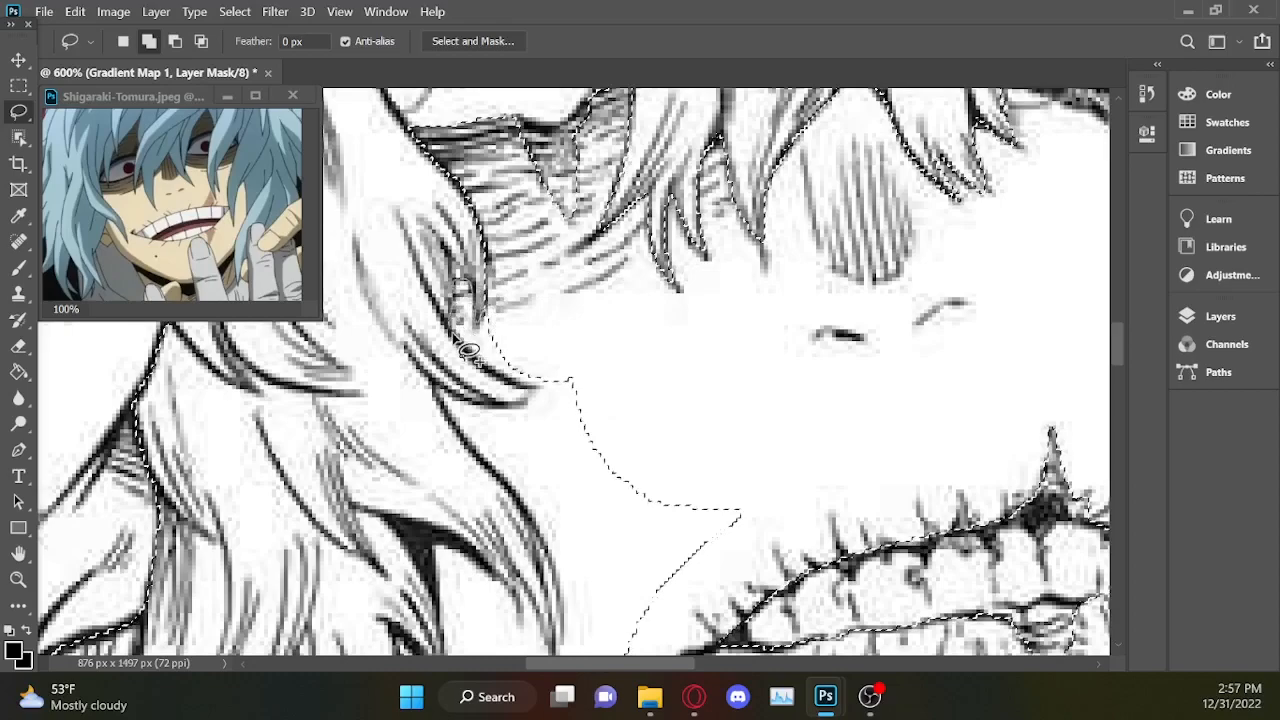
{"action": "mouse_move", "coordinate": [511, 387]}
{"action": "left_mouse_down"}
{"action": "mouse_move", "coordinate": [562, 392]}
{"action": "mouse_move", "coordinate": [734, 363]}
{"action": "left_mouse_up"}
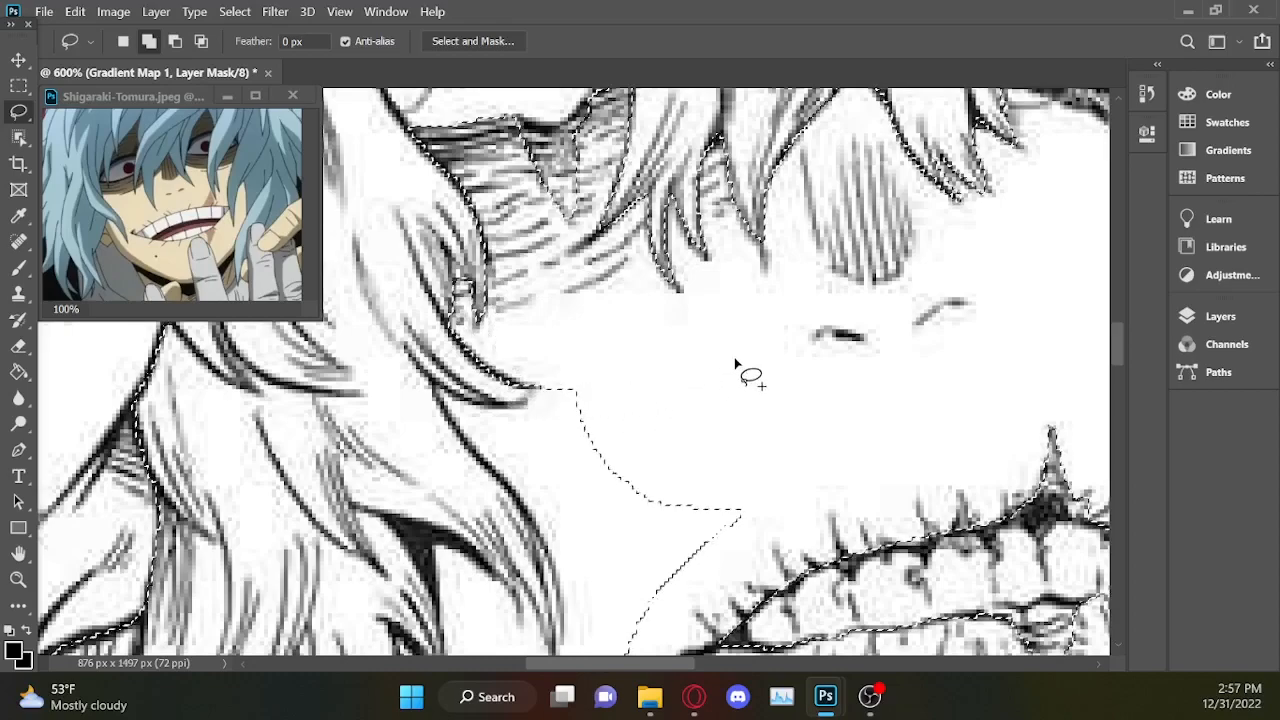
{"action": "left_click_drag", "start_coordinate": [543, 376], "coordinate": [528, 398]}
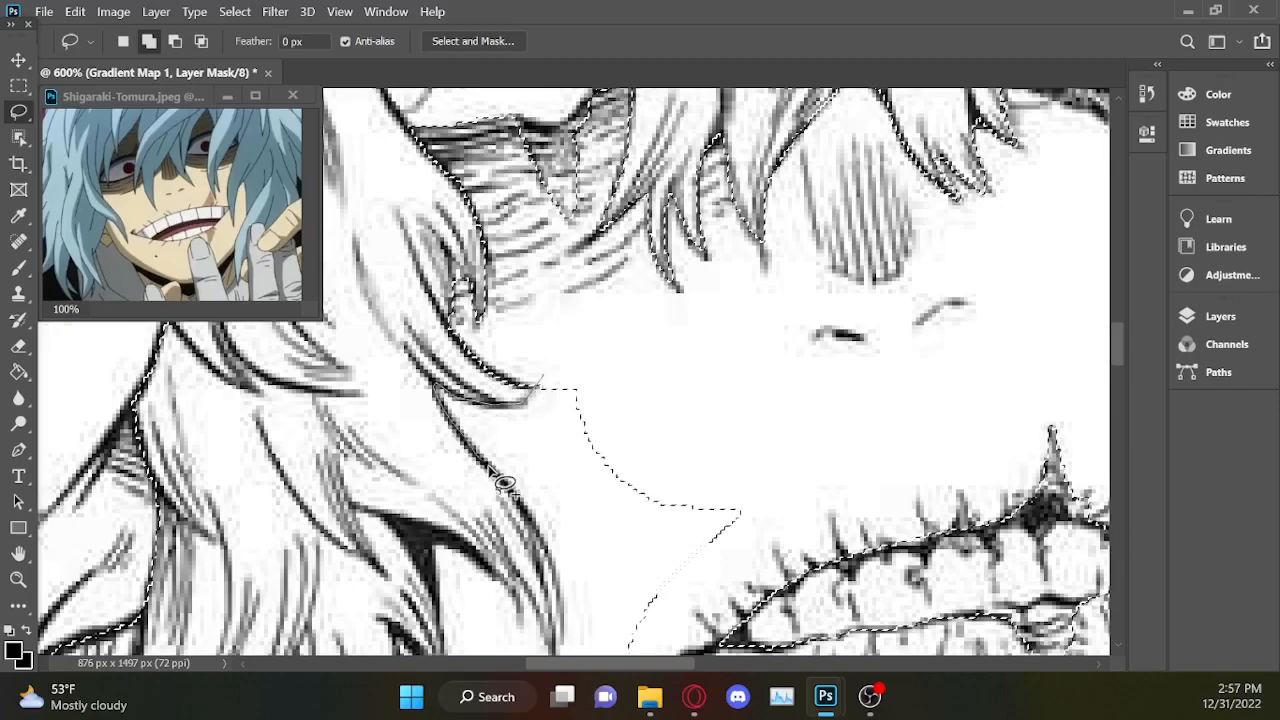
{"action": "mouse_move", "coordinate": [629, 585]}
{"action": "left_mouse_down"}
{"action": "mouse_move", "coordinate": [735, 536]}
{"action": "mouse_move", "coordinate": [810, 394]}
{"action": "mouse_move", "coordinate": [647, 322]}
{"action": "mouse_move", "coordinate": [722, 318]}
{"action": "left_mouse_up"}
Add the remaining cheek and chin to the selection, around the lower hair tip and down along the jawline.
{"action": "left_click_drag", "start_coordinate": [1119, 352], "coordinate": [1119, 367]}
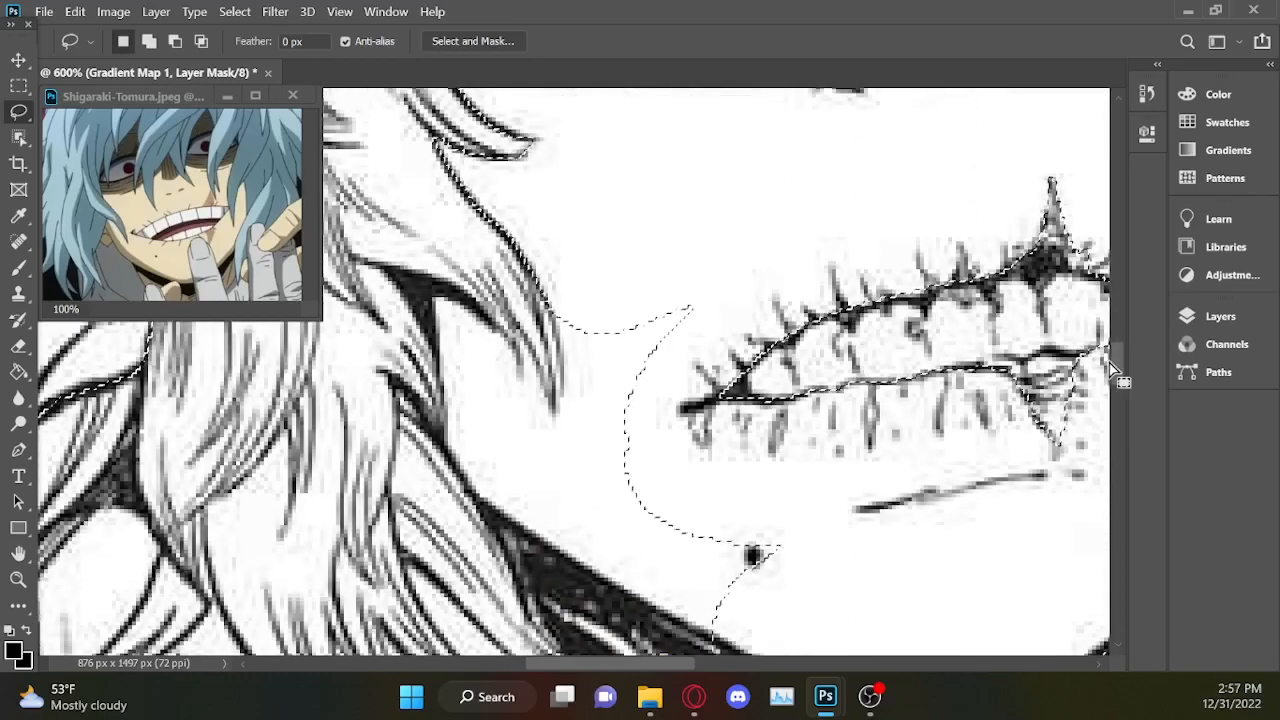
{"action": "key", "text": "shift"}
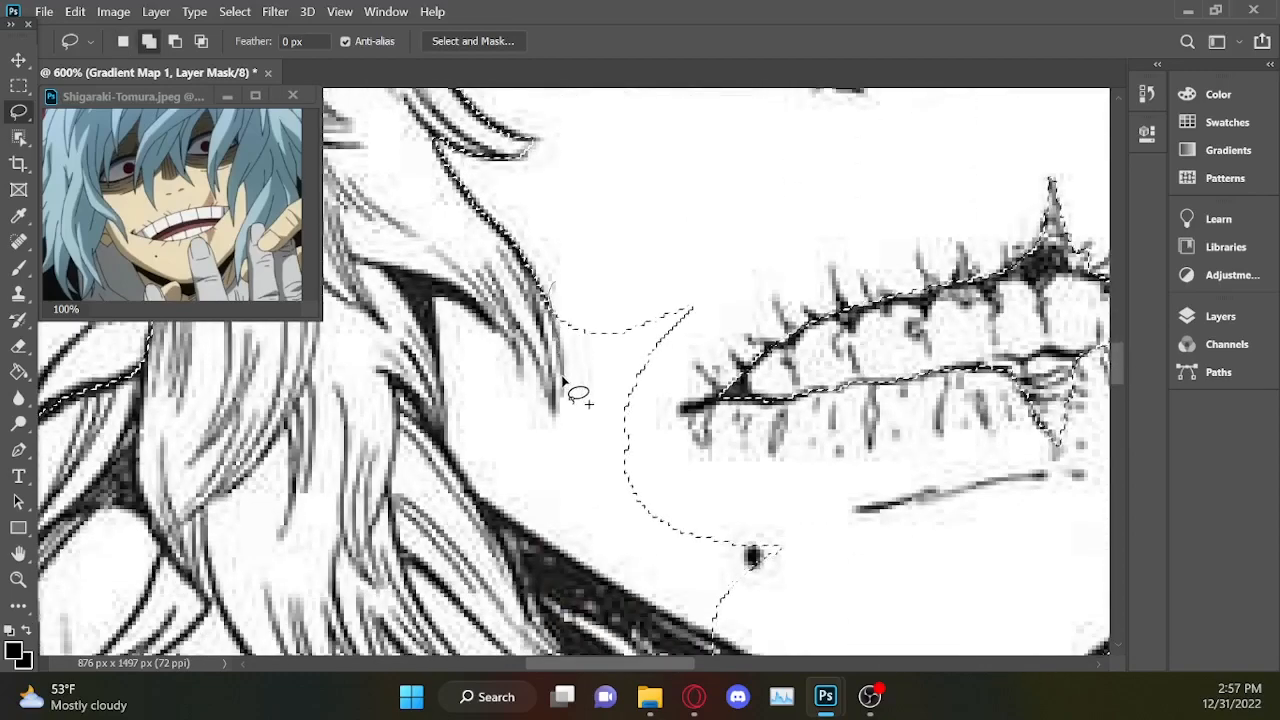
{"action": "mouse_move", "coordinate": [620, 453]}
{"action": "left_mouse_down"}
{"action": "mouse_move", "coordinate": [721, 284]}
{"action": "mouse_move", "coordinate": [617, 268]}
{"action": "left_mouse_up"}
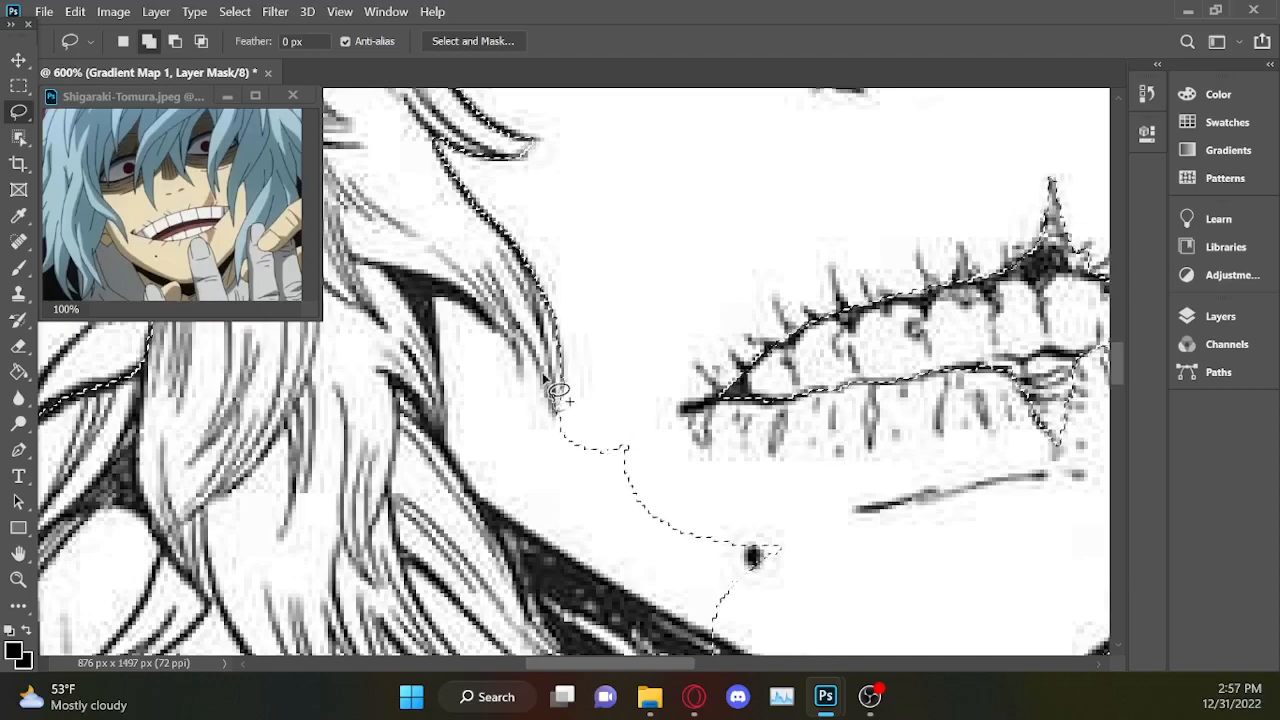
{"action": "mouse_move", "coordinate": [517, 343]}
{"action": "left_mouse_down"}
{"action": "mouse_move", "coordinate": [437, 292]}
{"action": "mouse_move", "coordinate": [437, 341]}
{"action": "left_mouse_up"}
{"action": "mouse_move", "coordinate": [480, 498]}
{"action": "left_mouse_down"}
{"action": "mouse_move", "coordinate": [644, 610]}
{"action": "mouse_move", "coordinate": [714, 638]}
{"action": "mouse_move", "coordinate": [795, 597]}
{"action": "left_mouse_up"}
{"action": "left_click_drag", "start_coordinate": [608, 408], "coordinate": [600, 405]}
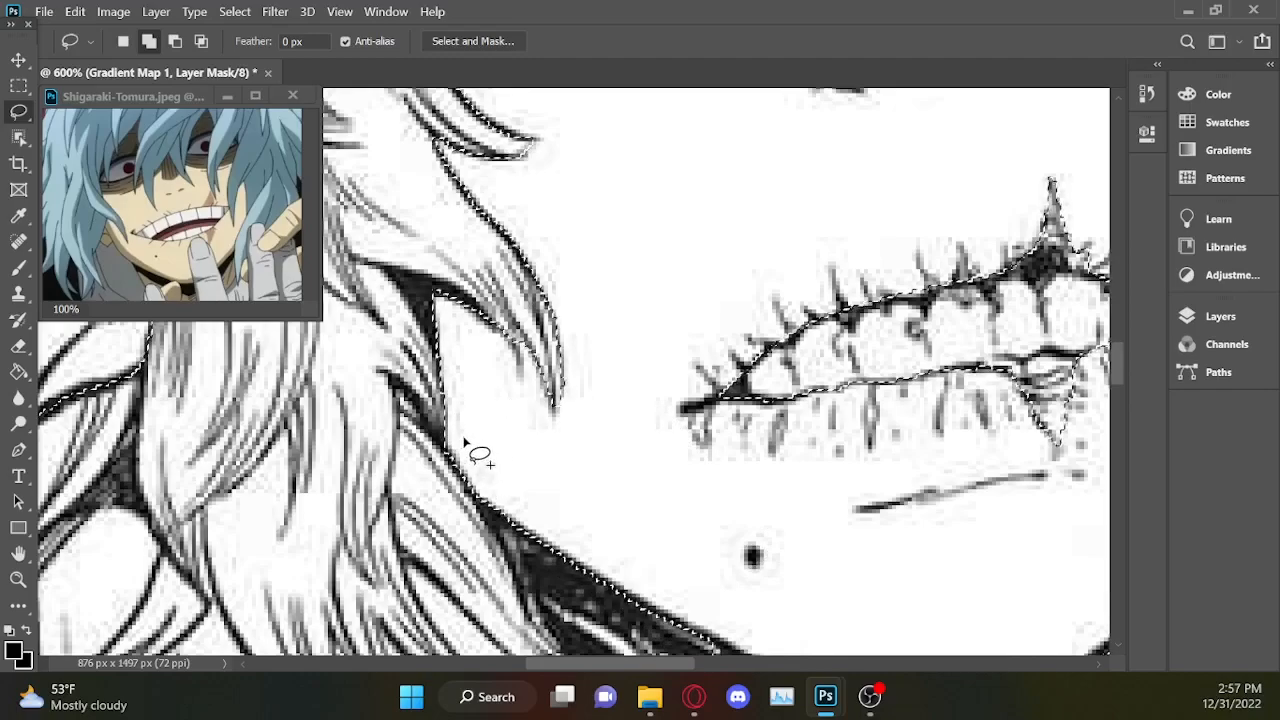
Add the wrinkled skin above the eye between the fingers to the selection and trim it along the upper lid.
{"action": "scroll", "coordinate": [503, 422], "scroll_direction": "down", "scroll_amount": 4}
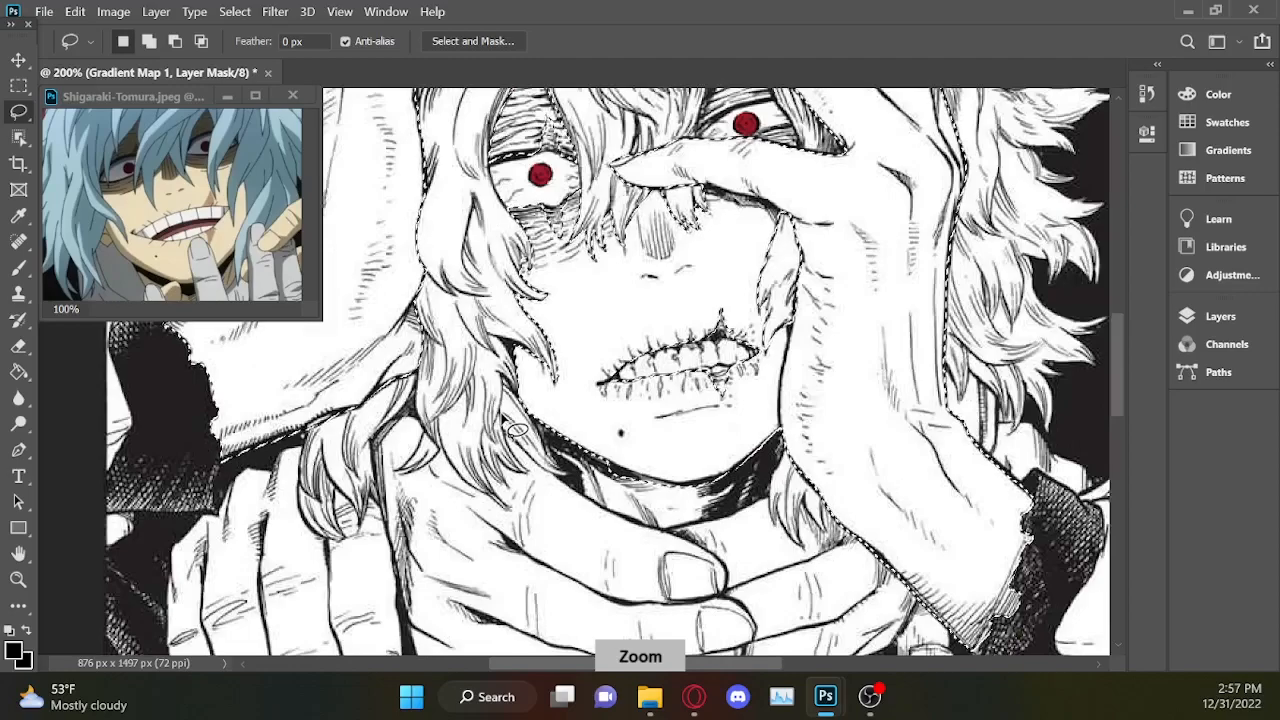
{"action": "scroll", "coordinate": [560, 370], "scroll_direction": "up", "scroll_amount": 2}
{"action": "left_click_drag", "start_coordinate": [1119, 349], "coordinate": [1114, 283]}
{"action": "scroll", "coordinate": [1114, 283], "scroll_direction": "right", "scroll_amount": 5}
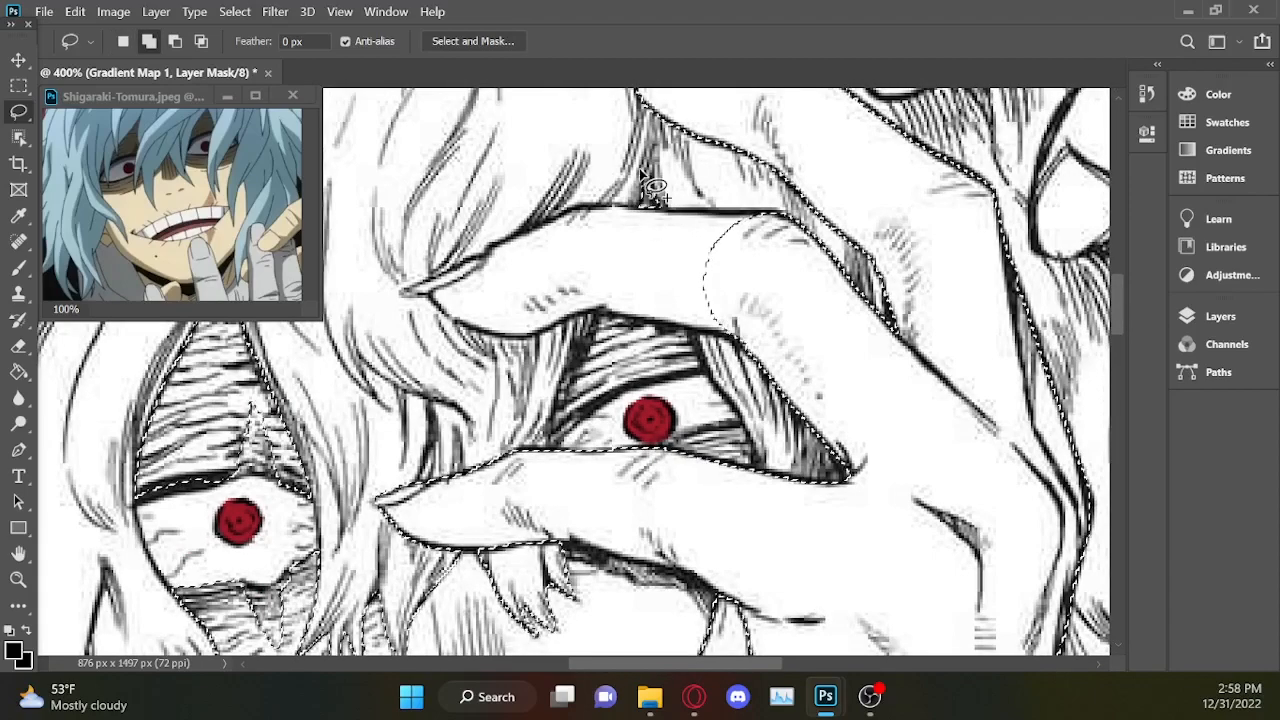
{"action": "mouse_move", "coordinate": [590, 343]}
{"action": "left_mouse_down"}
{"action": "mouse_move", "coordinate": [553, 444]}
{"action": "mouse_move", "coordinate": [640, 393]}
{"action": "mouse_move", "coordinate": [715, 382]}
{"action": "mouse_move", "coordinate": [690, 327]}
{"action": "mouse_move", "coordinate": [620, 300]}
{"action": "left_mouse_up"}
{"action": "scroll", "coordinate": [640, 330], "scroll_direction": "up", "scroll_amount": 3}
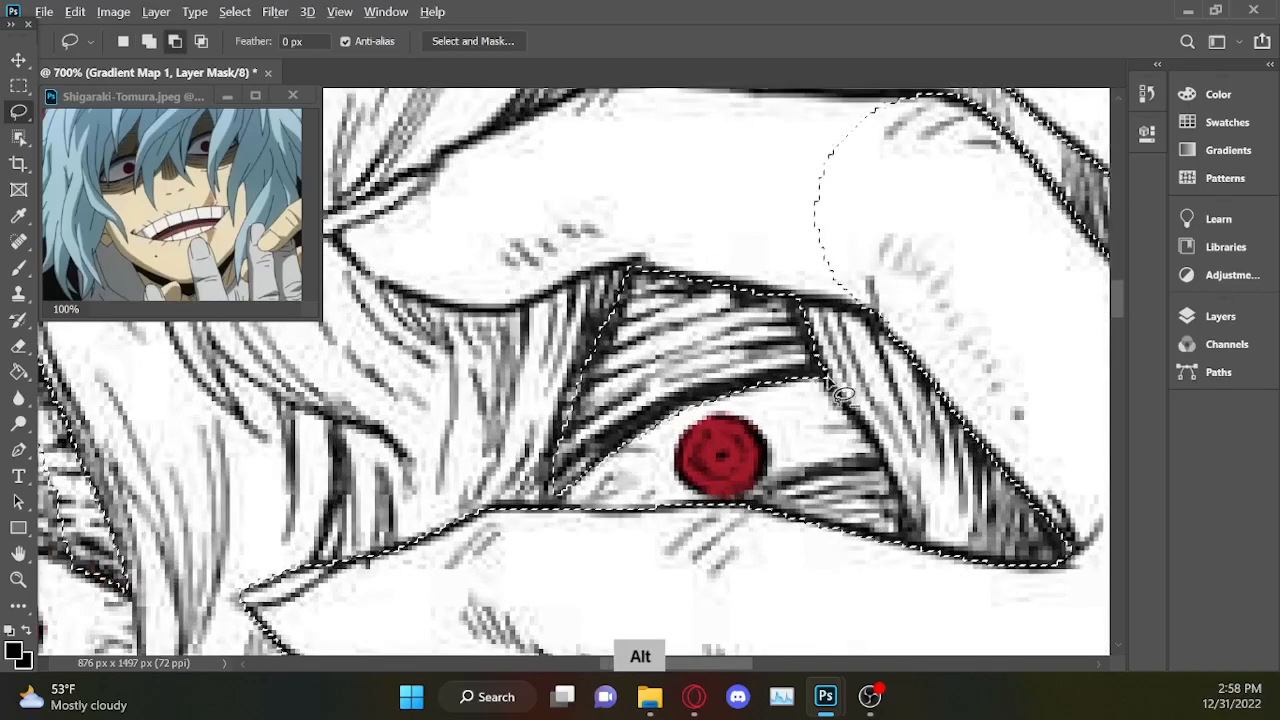
{"action": "mouse_move", "coordinate": [848, 385]}
{"action": "left_mouse_down"}
{"action": "mouse_move", "coordinate": [701, 393]}
{"action": "mouse_move", "coordinate": [640, 425]}
{"action": "left_mouse_up"}
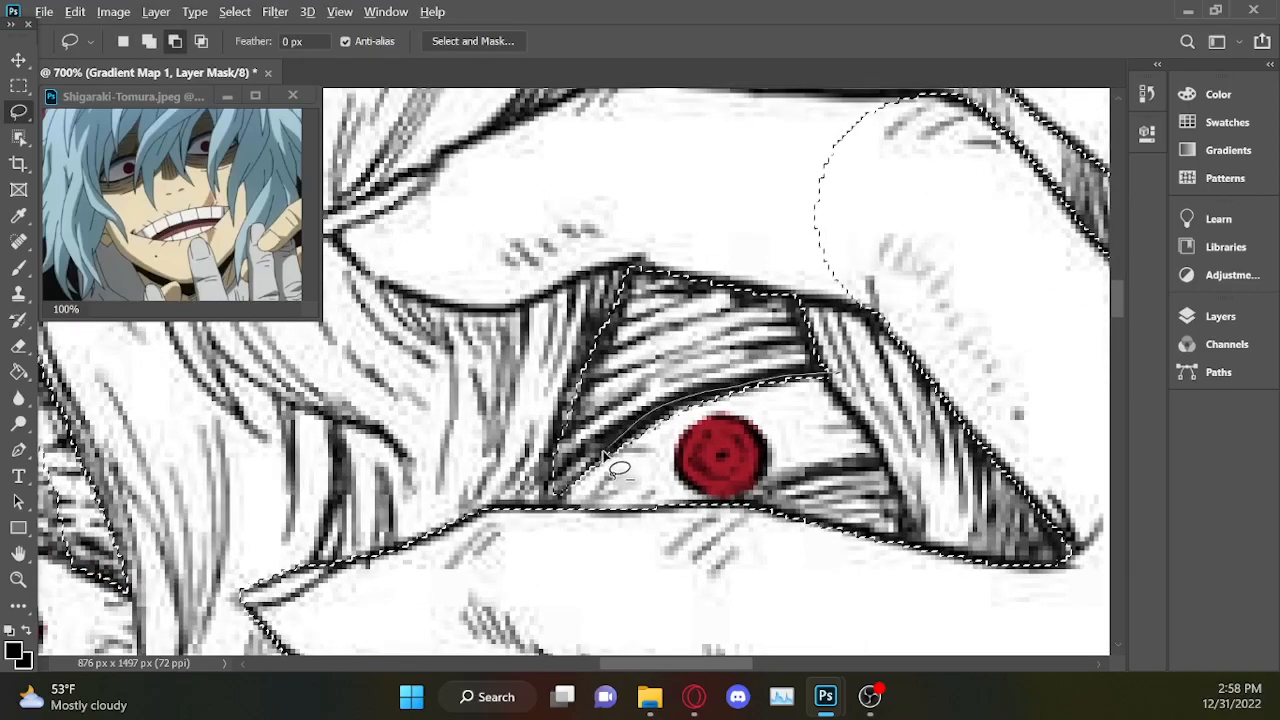
{"action": "left_click_drag", "start_coordinate": [633, 523], "coordinate": [640, 522]}
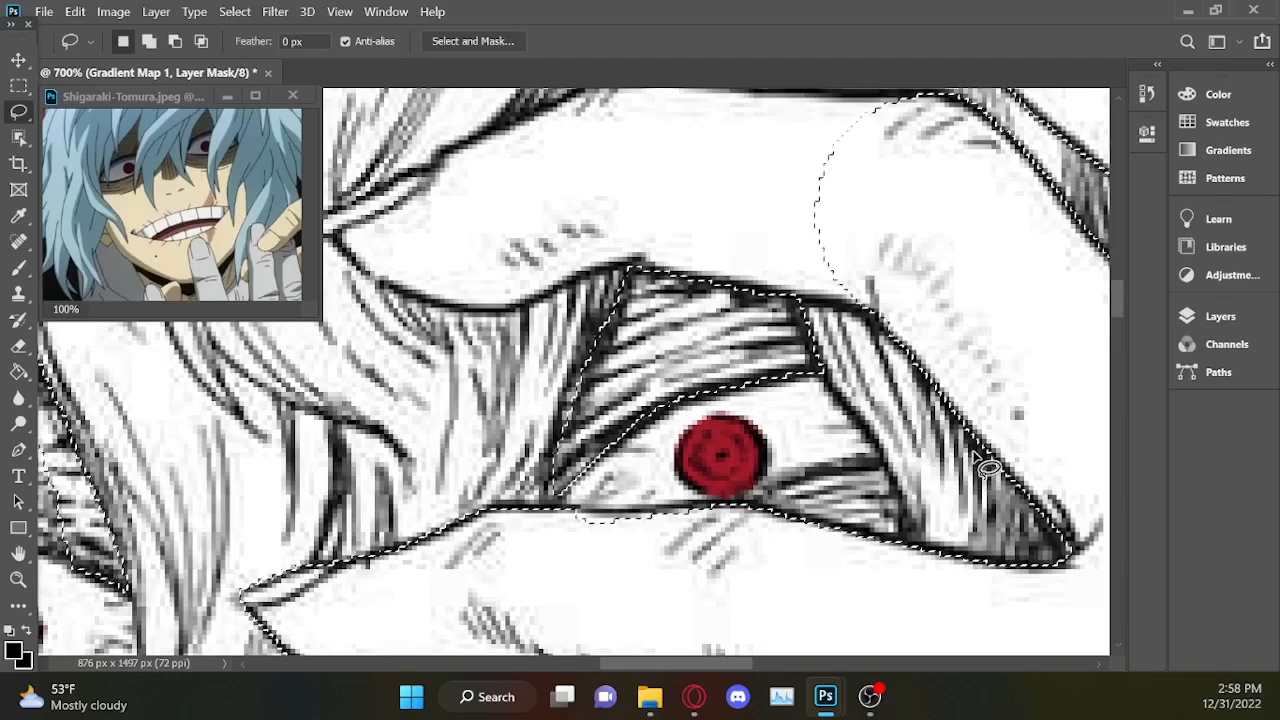
Restore the lower finger's upper edge in the selection, fill the eye's inner corner, and add the wrinkled skin below the eye.
{"action": "key", "text": "shift"}
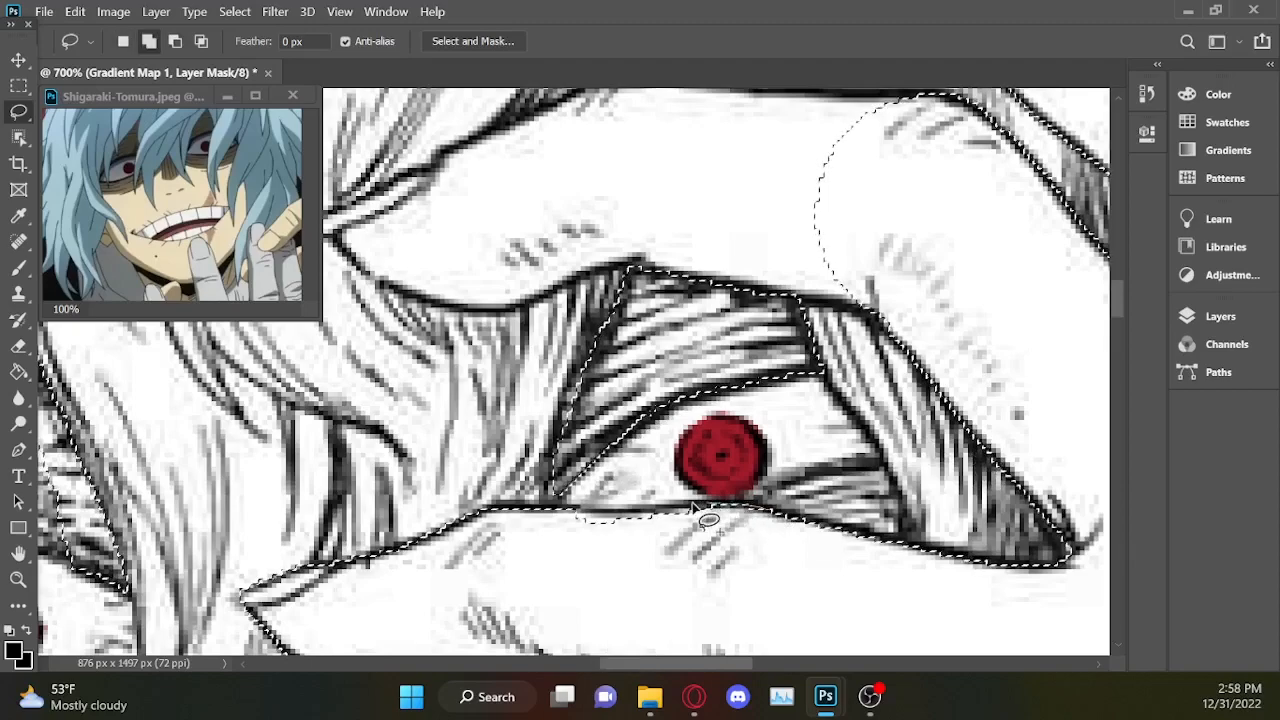
{"action": "left_click_drag", "start_coordinate": [528, 568], "coordinate": [738, 509]}
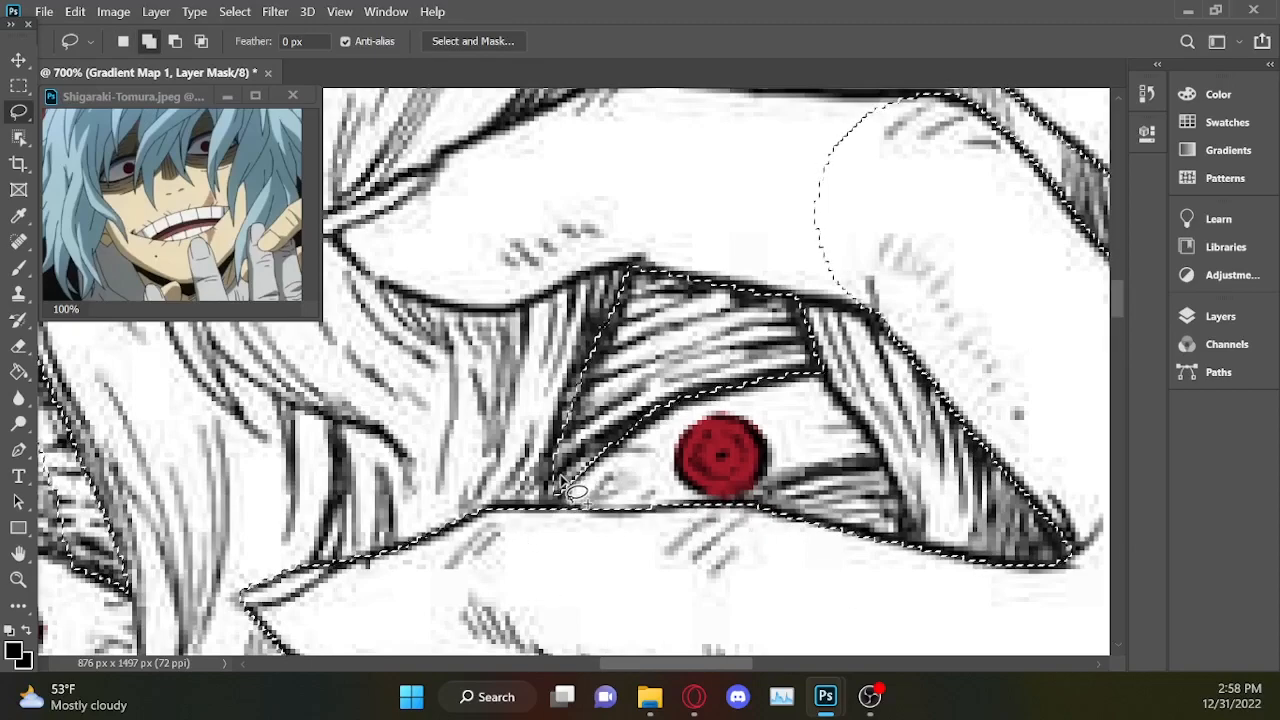
{"action": "left_click_drag", "start_coordinate": [554, 482], "coordinate": [558, 533]}
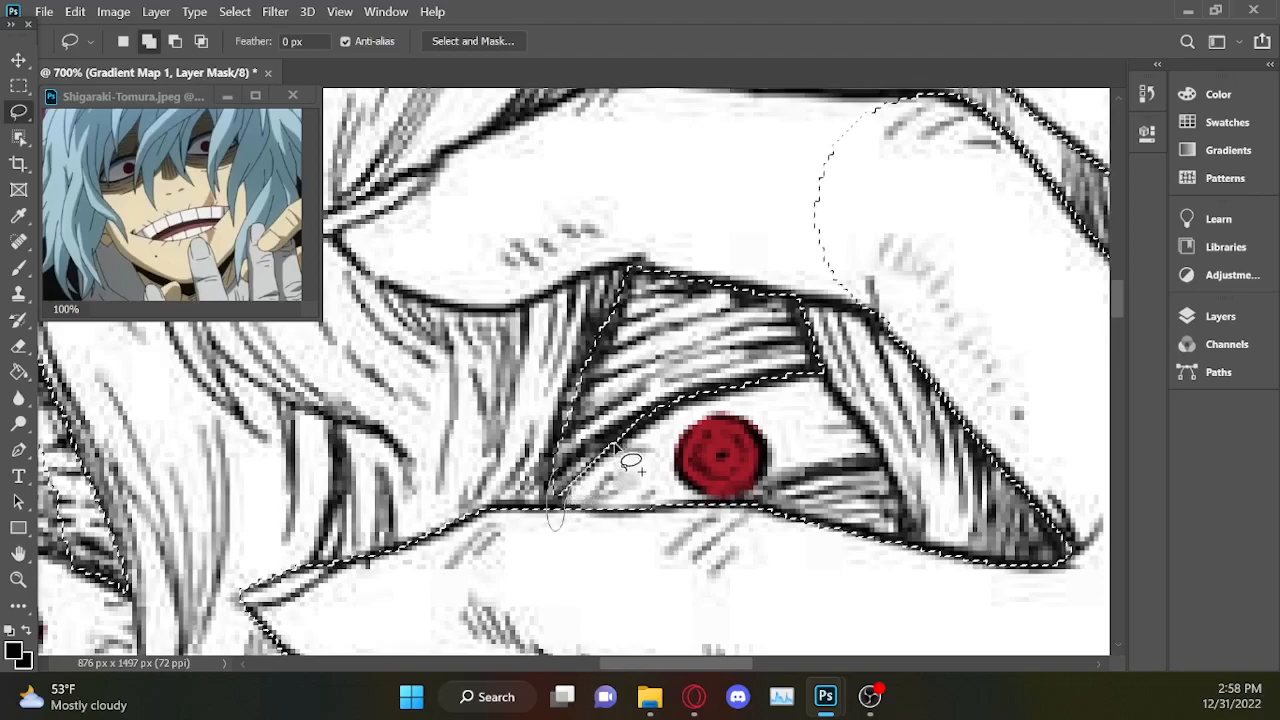
{"action": "mouse_move", "coordinate": [885, 462]}
{"action": "left_mouse_down"}
{"action": "mouse_move", "coordinate": [758, 494]}
{"action": "mouse_move", "coordinate": [745, 578]}
{"action": "mouse_move", "coordinate": [897, 595]}
{"action": "mouse_move", "coordinate": [925, 569]}
{"action": "mouse_move", "coordinate": [886, 466]}
{"action": "left_mouse_up"}
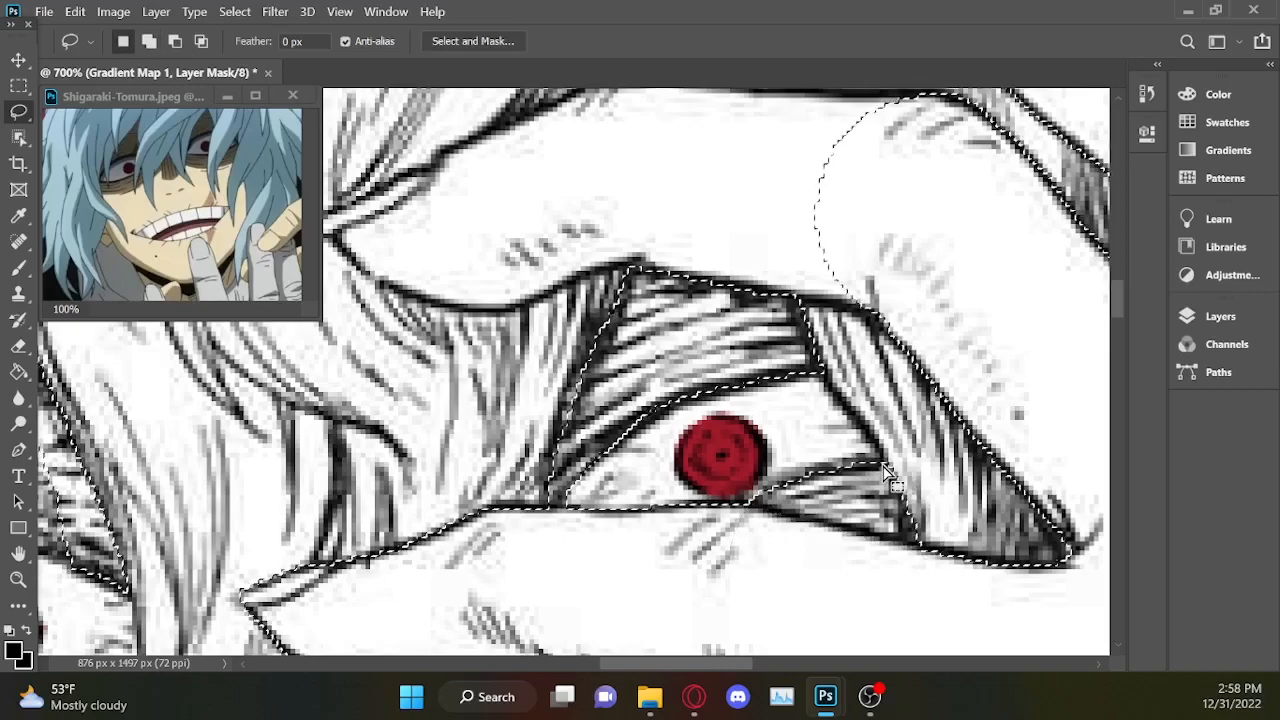
Sample the face skin colour from the Shigaraki-Tomura.jpeg reference image and copy its hex code ecdebb.
{"action": "scroll", "coordinate": [897, 480], "scroll_direction": "down", "scroll_amount": 6}
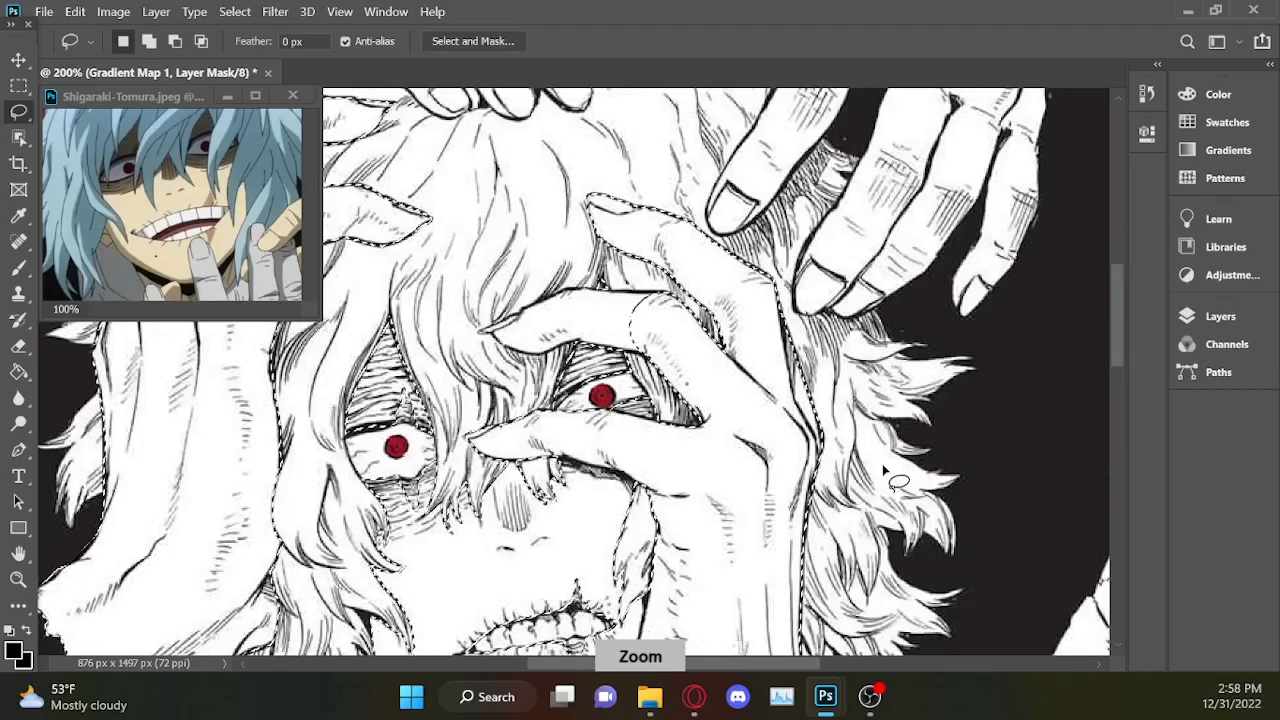
{"action": "scroll", "coordinate": [884, 468], "scroll_direction": "down", "scroll_amount": 1}
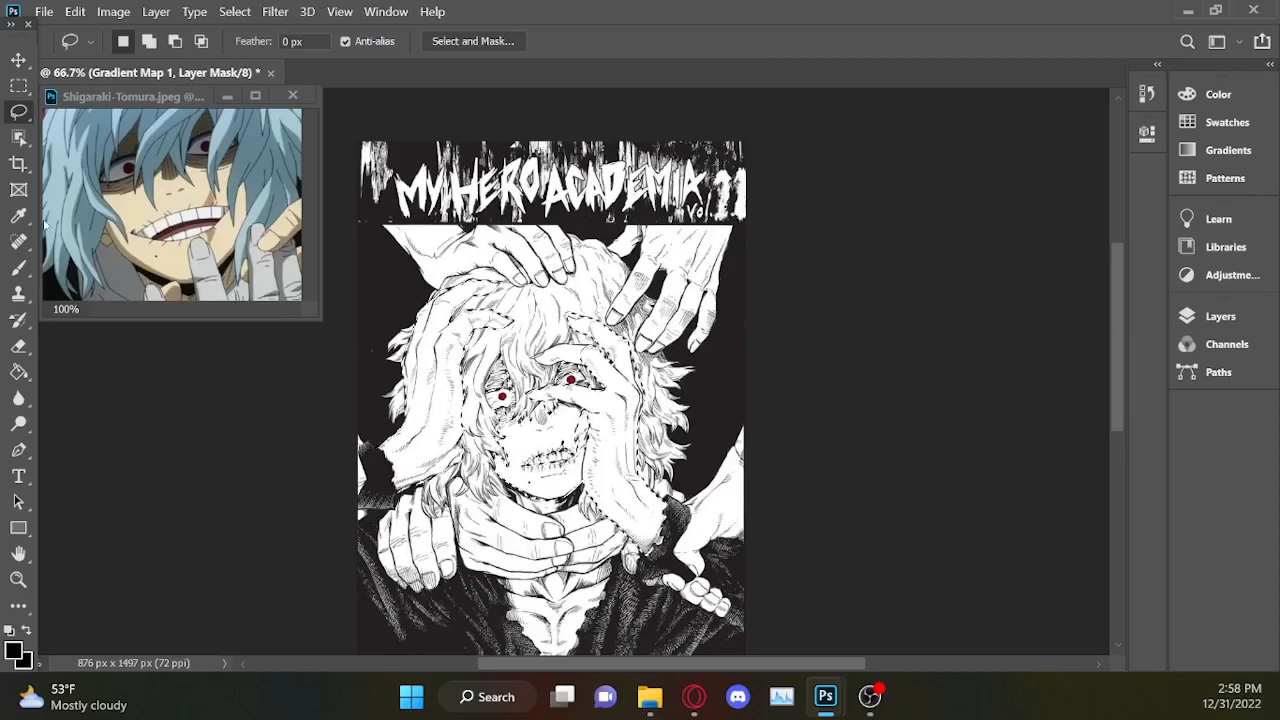
{"action": "left_click", "coordinate": [20, 217]}
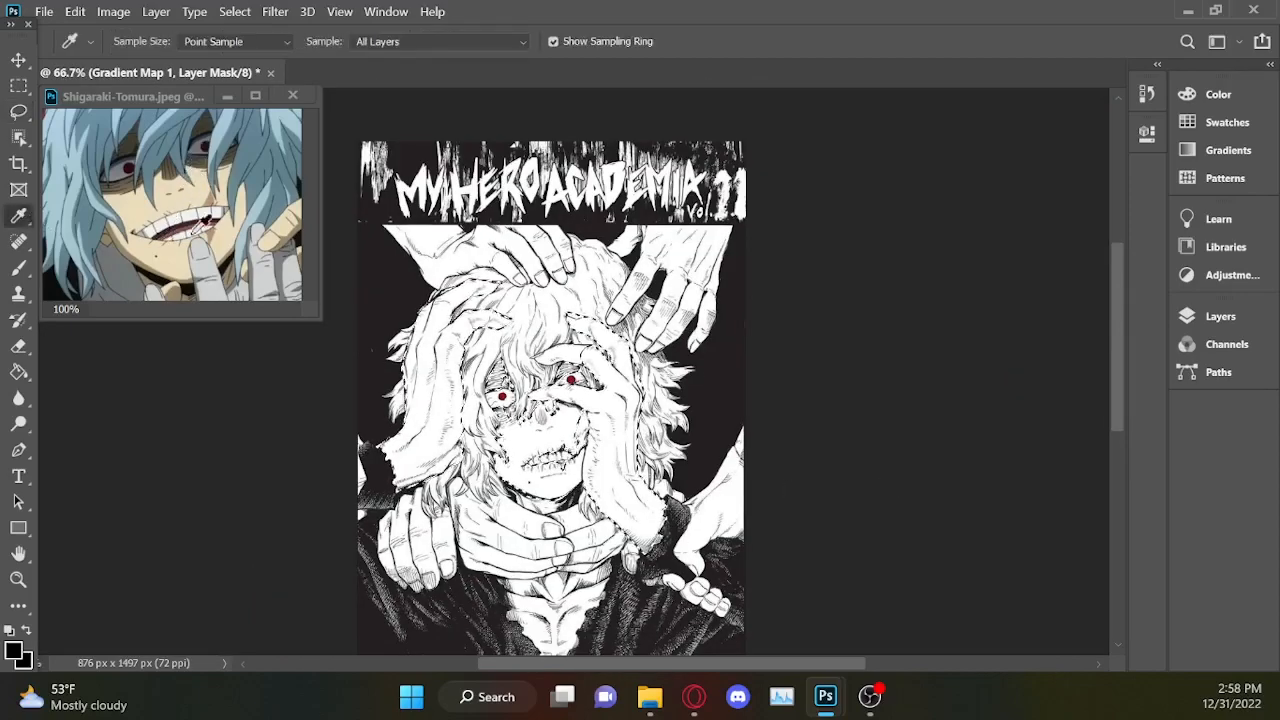
{"action": "left_click", "coordinate": [175, 259]}
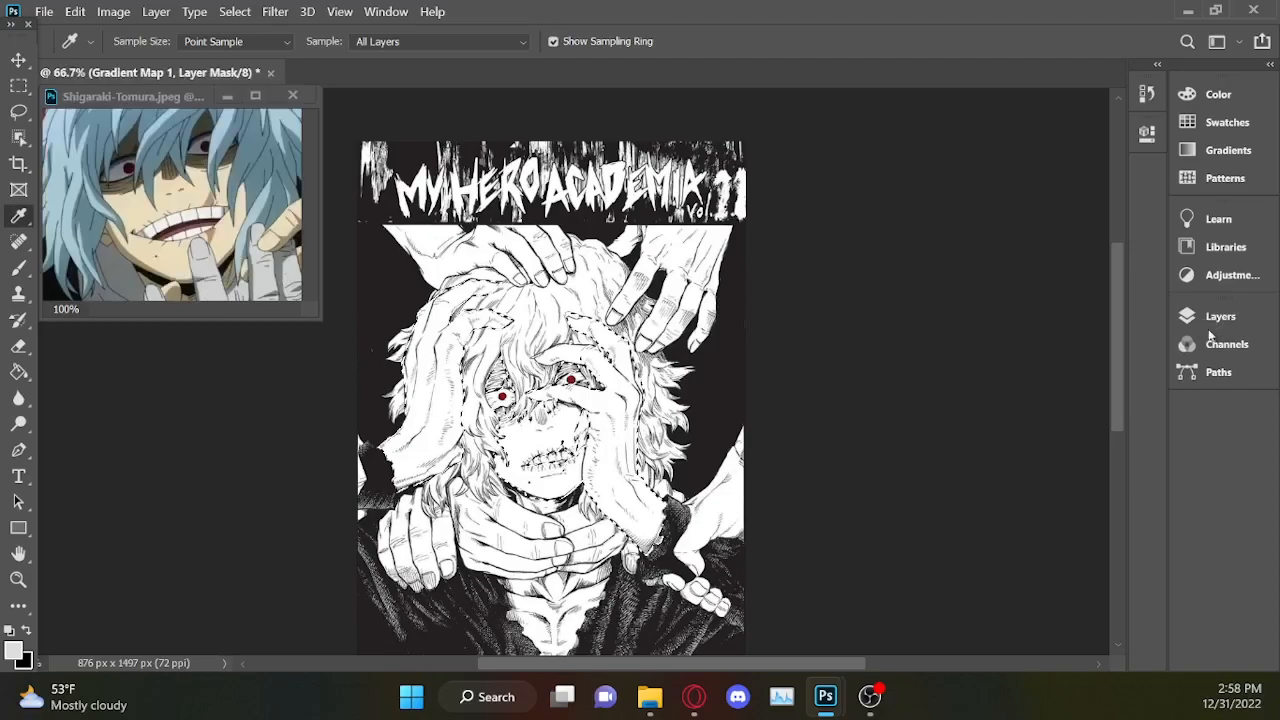
{"action": "left_click", "coordinate": [199, 252]}
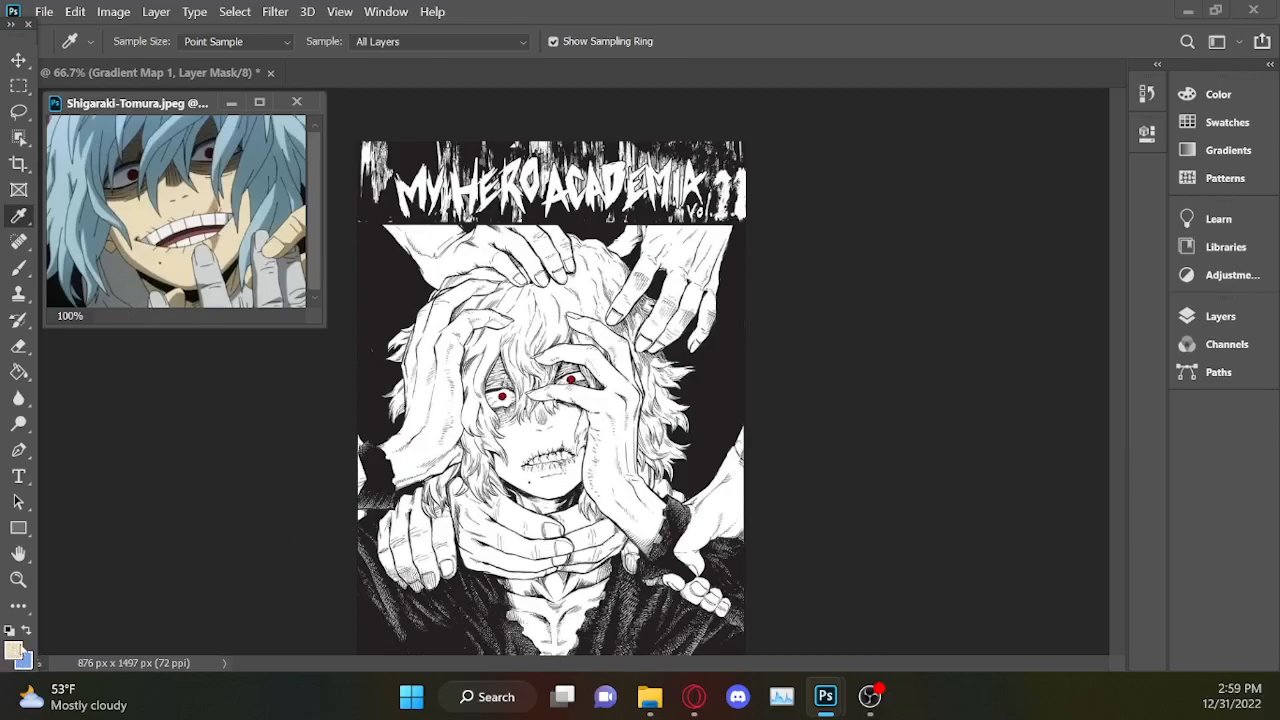
{"action": "left_click", "coordinate": [18, 646]}
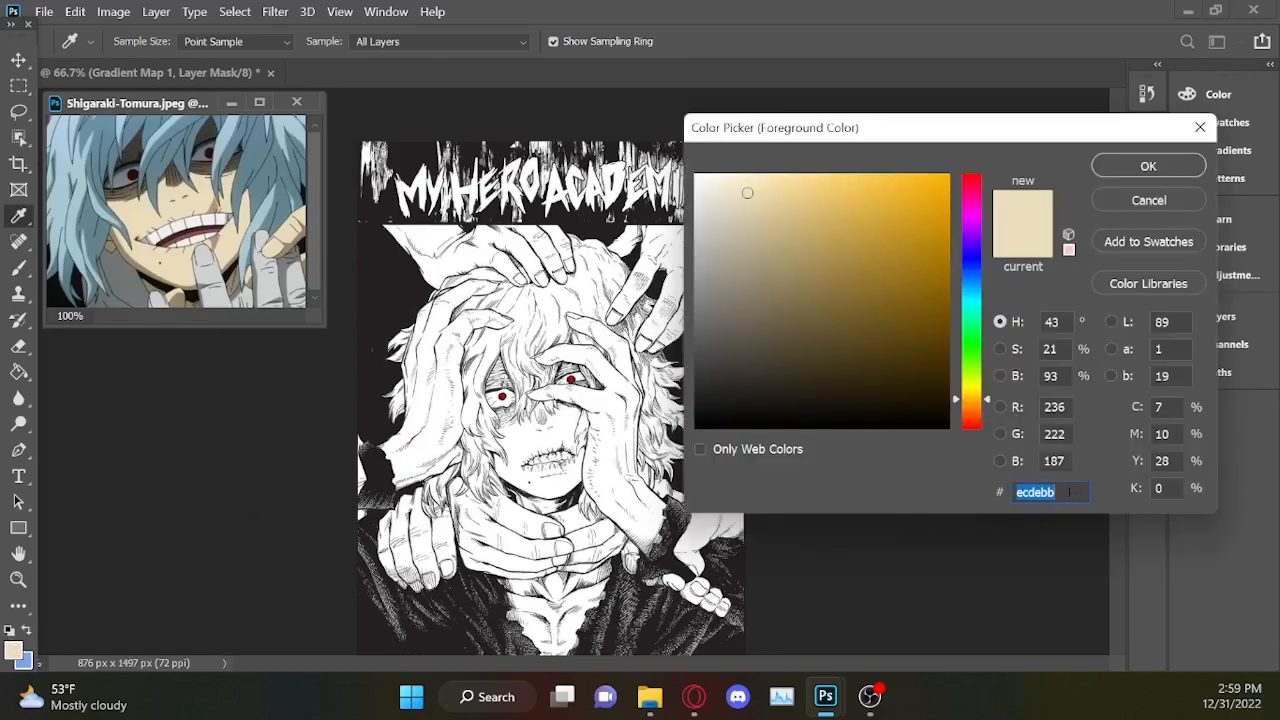
{"action": "key", "text": "ctrl+c"}
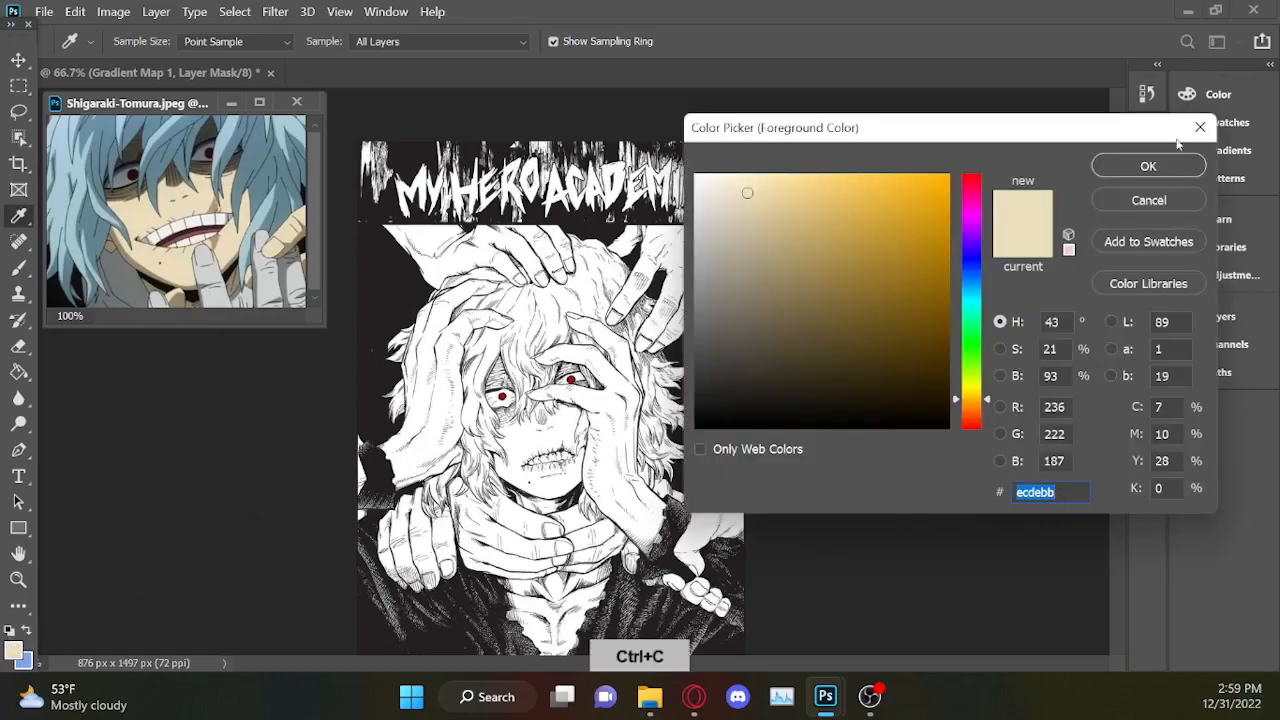
{"action": "left_click", "coordinate": [1200, 127]}
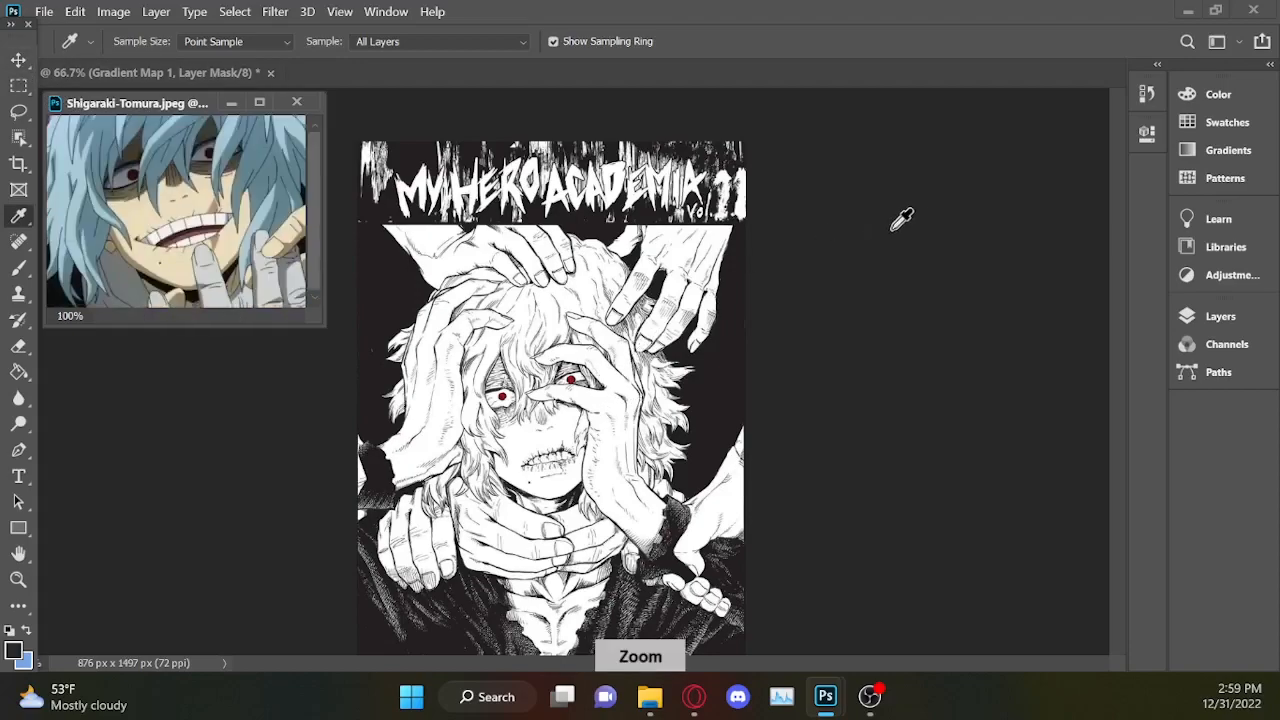
Return to the cover artwork and add the rest of the finger above the eye to the selection with the Lasso, from tip to knuckle.
{"action": "left_click", "coordinate": [1222, 317]}
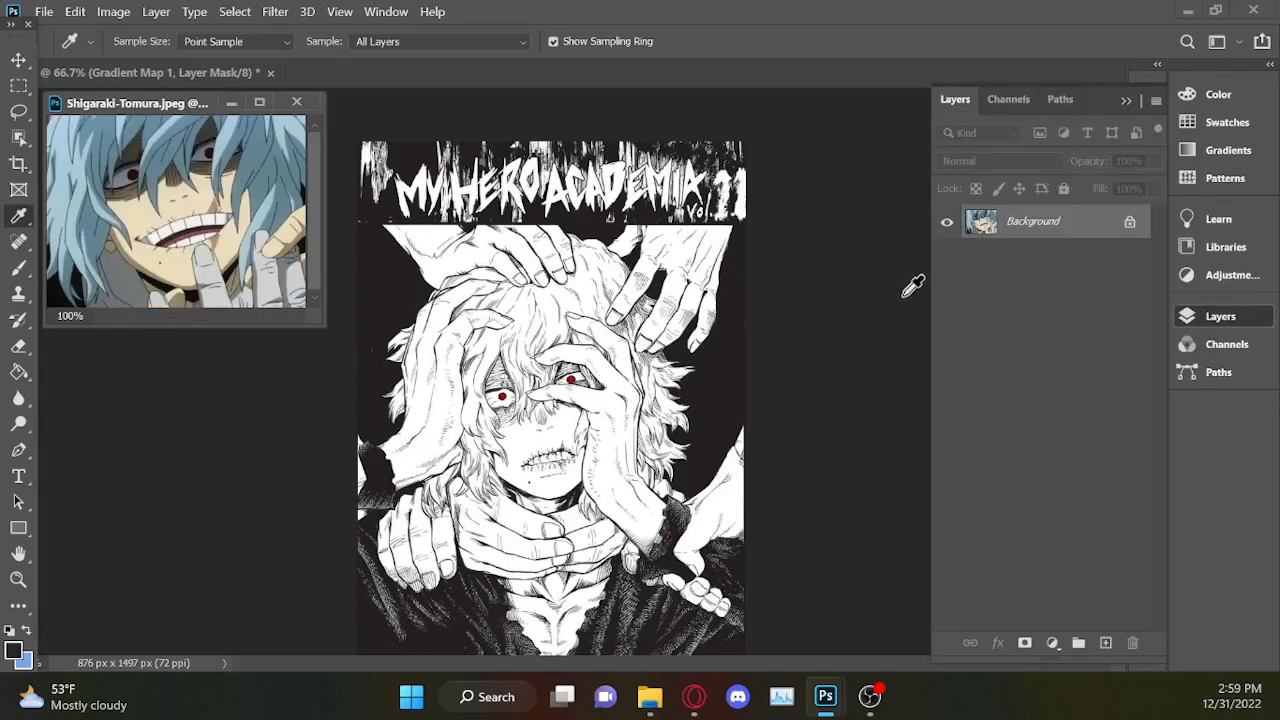
{"action": "left_click", "coordinate": [26, 63]}
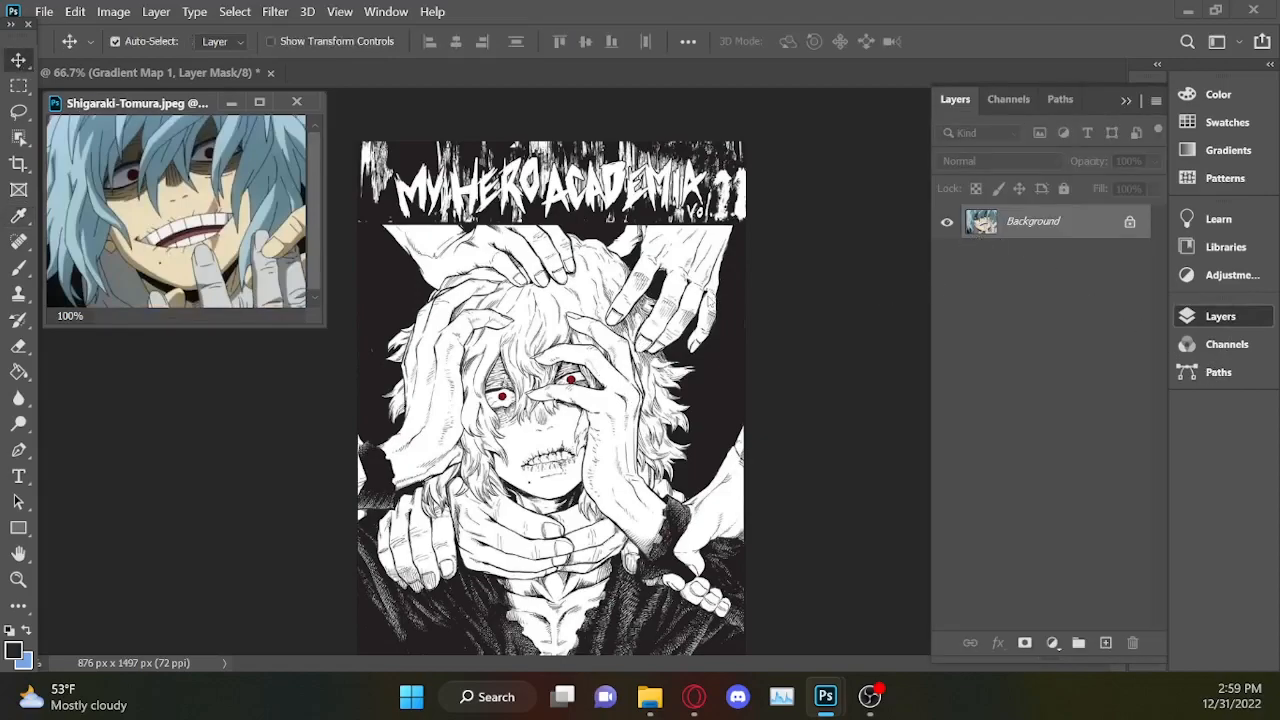
{"action": "left_click", "coordinate": [724, 312]}
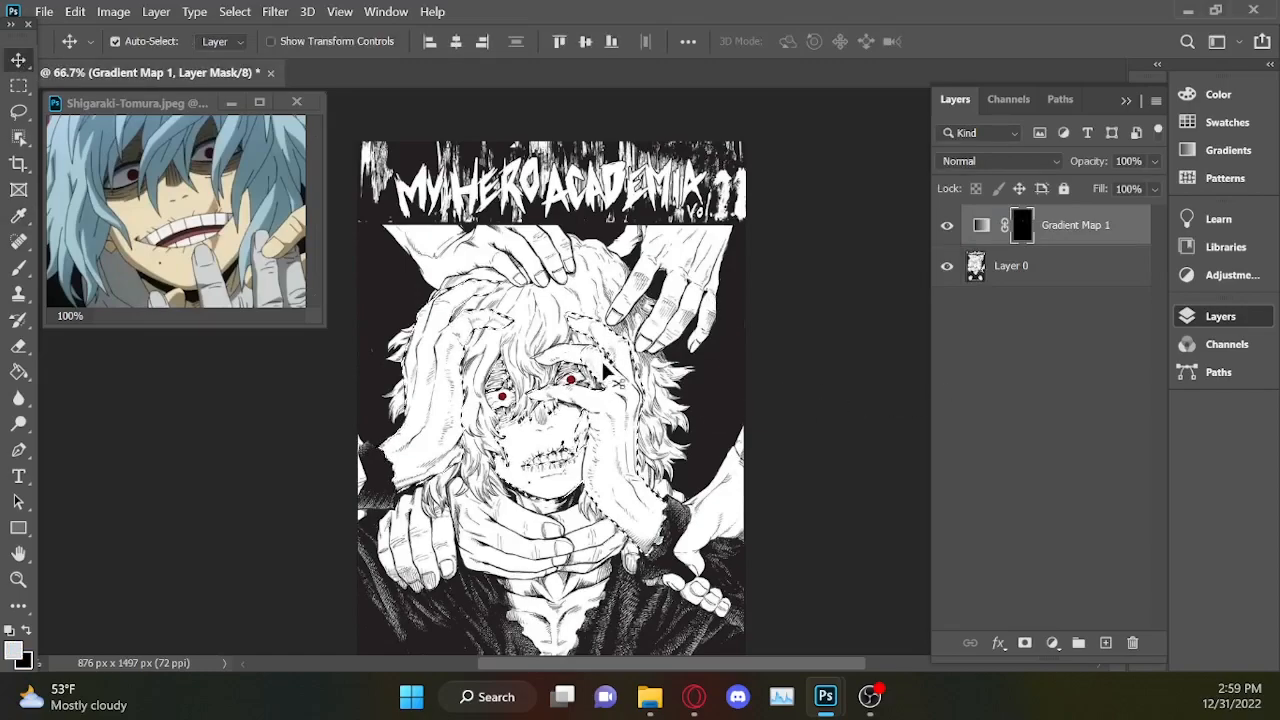
{"action": "scroll", "coordinate": [603, 376], "scroll_direction": "up", "scroll_amount": 3}
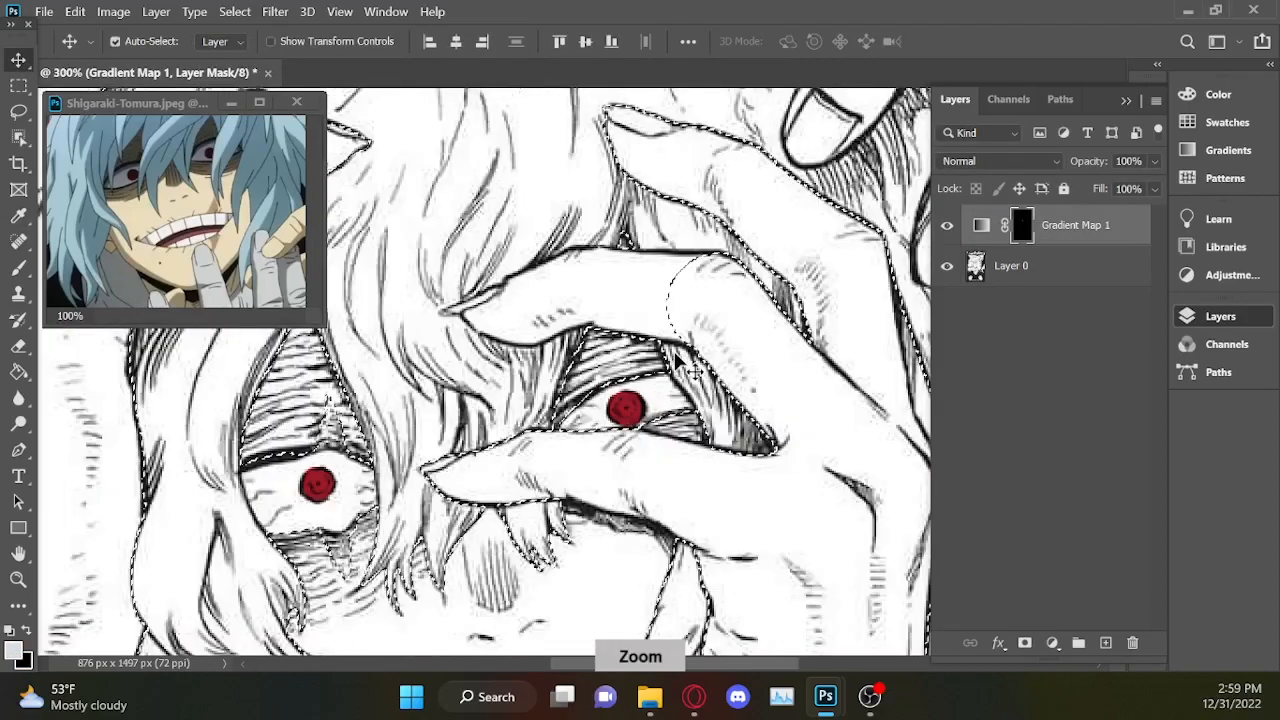
{"action": "left_click", "coordinate": [1127, 101]}
{"action": "mouse_move", "coordinate": [1118, 317]}
{"action": "left_mouse_down"}
{"action": "mouse_move", "coordinate": [1121, 295]}
{"action": "mouse_move", "coordinate": [1121, 308]}
{"action": "left_mouse_up"}
{"action": "left_click", "coordinate": [19, 112]}
{"action": "key", "text": "ctrl+plus"}
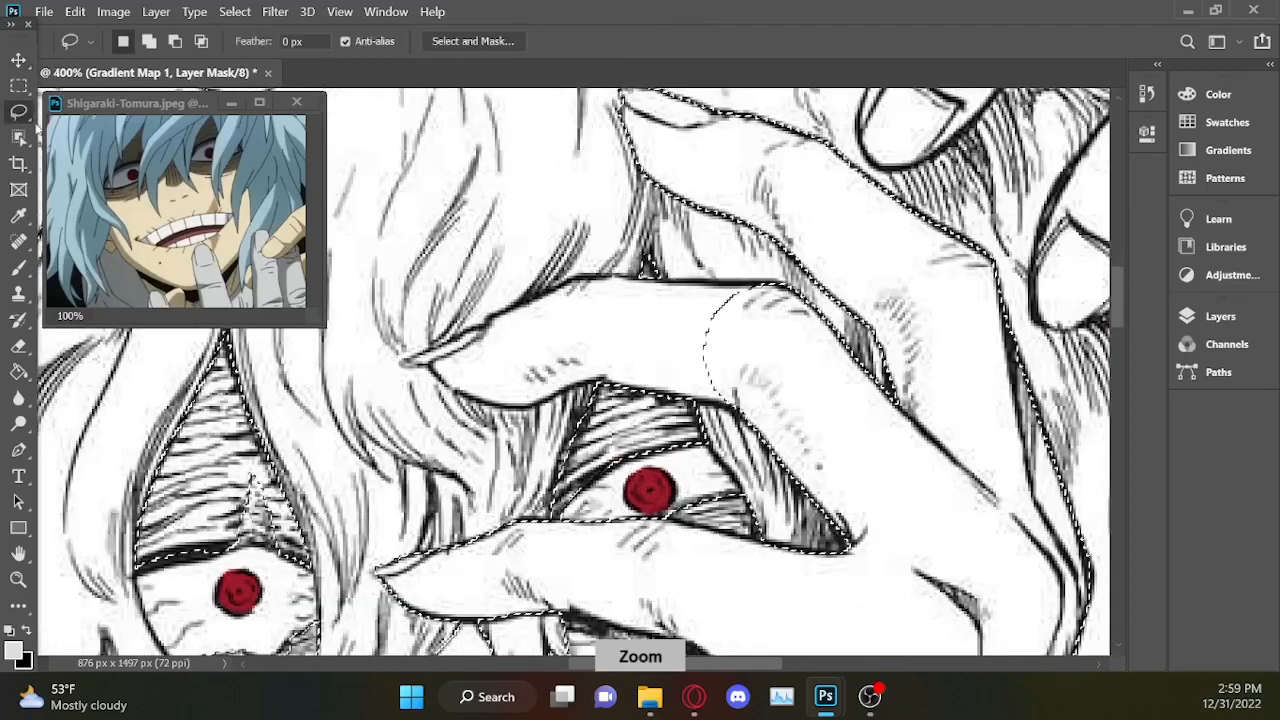
{"action": "key", "text": "shift"}
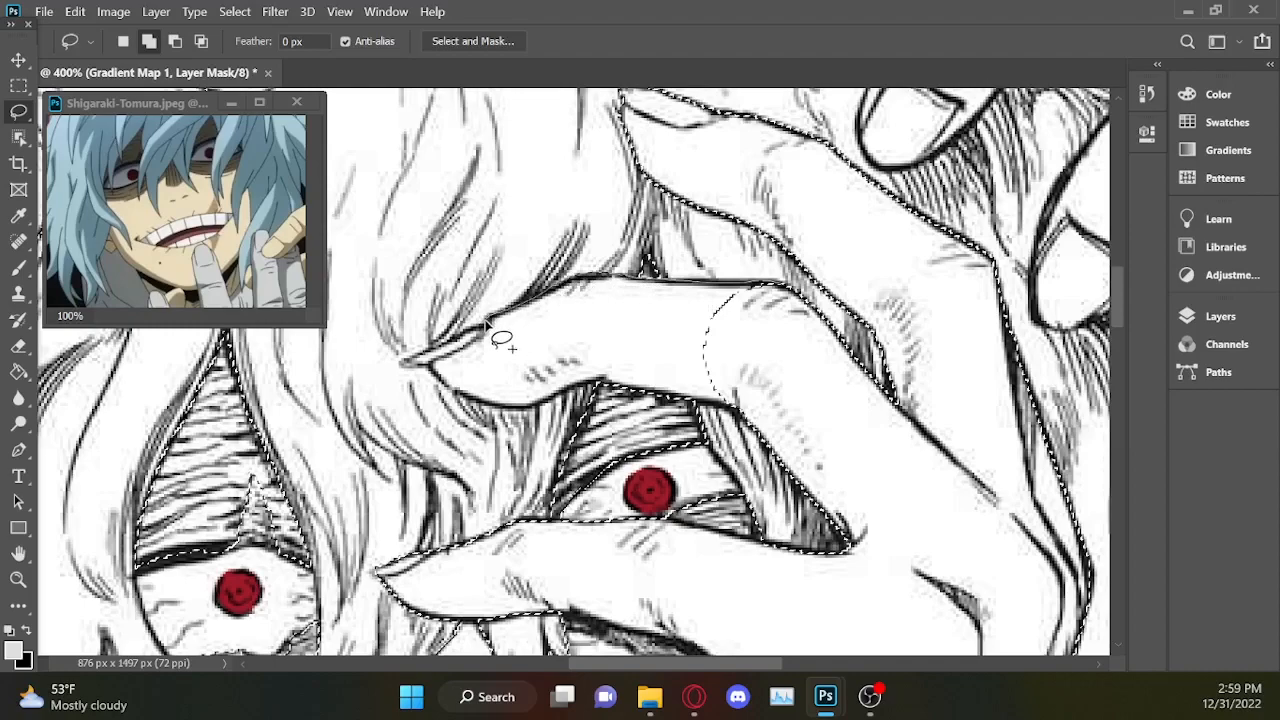
{"action": "mouse_move", "coordinate": [437, 380]}
{"action": "left_mouse_down"}
{"action": "mouse_move", "coordinate": [840, 350]}
{"action": "mouse_move", "coordinate": [835, 325]}
{"action": "mouse_move", "coordinate": [785, 290]}
{"action": "mouse_move", "coordinate": [750, 415]}
{"action": "left_mouse_up"}
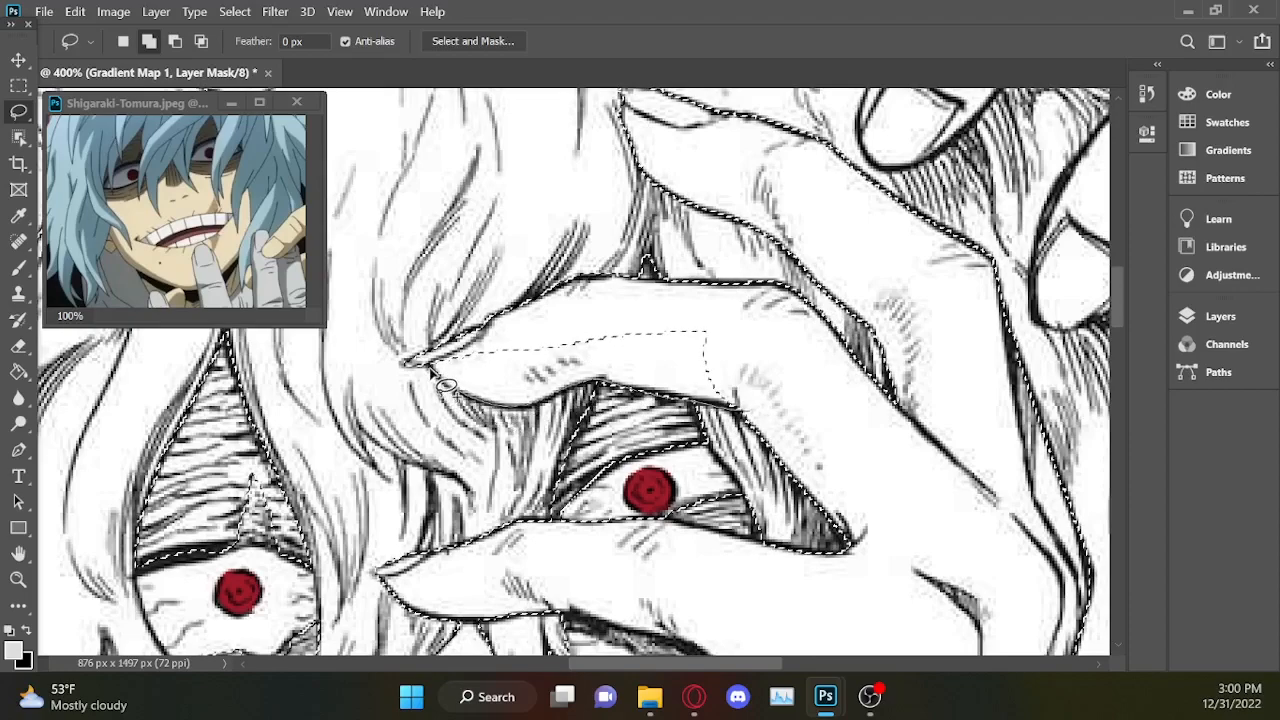
{"action": "mouse_move", "coordinate": [491, 343]}
{"action": "left_mouse_down"}
{"action": "mouse_move", "coordinate": [629, 316]}
{"action": "mouse_move", "coordinate": [700, 325]}
{"action": "mouse_move", "coordinate": [747, 340]}
{"action": "mouse_move", "coordinate": [808, 415]}
{"action": "left_mouse_up"}
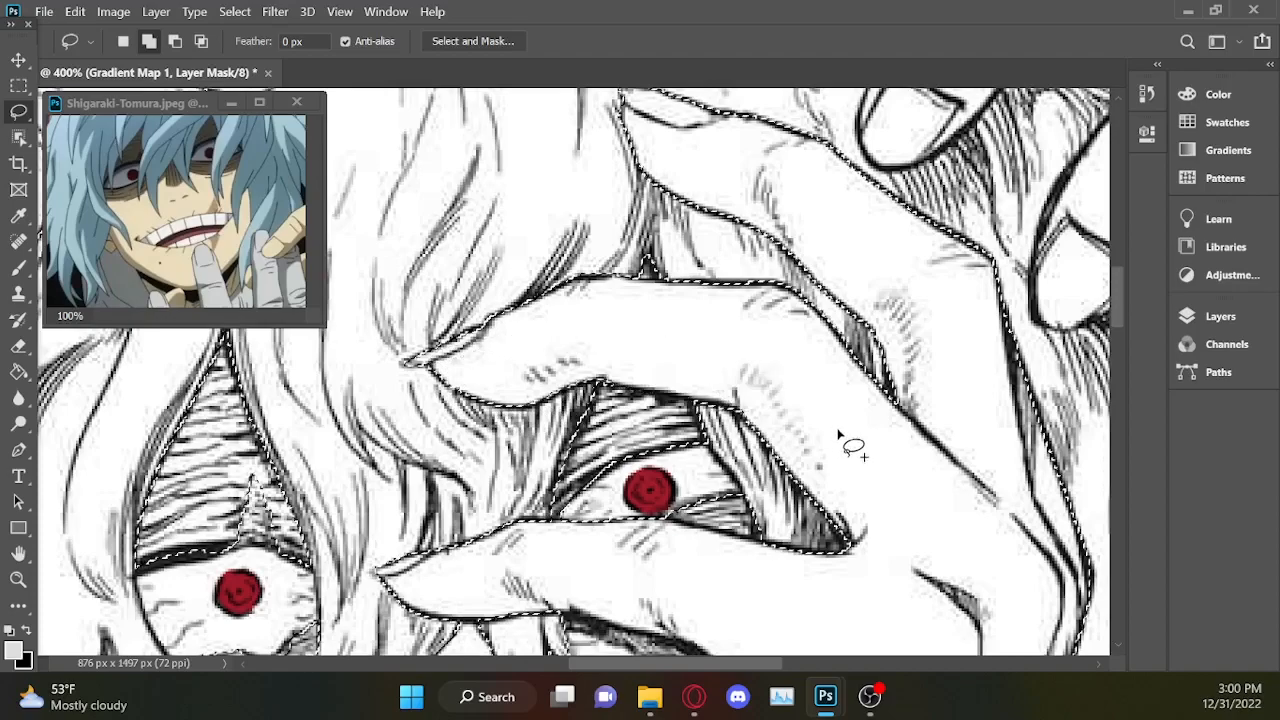
{"action": "mouse_move", "coordinate": [613, 376]}
{"action": "left_mouse_down"}
{"action": "mouse_move", "coordinate": [643, 382]}
{"action": "mouse_move", "coordinate": [643, 368]}
{"action": "left_mouse_up"}
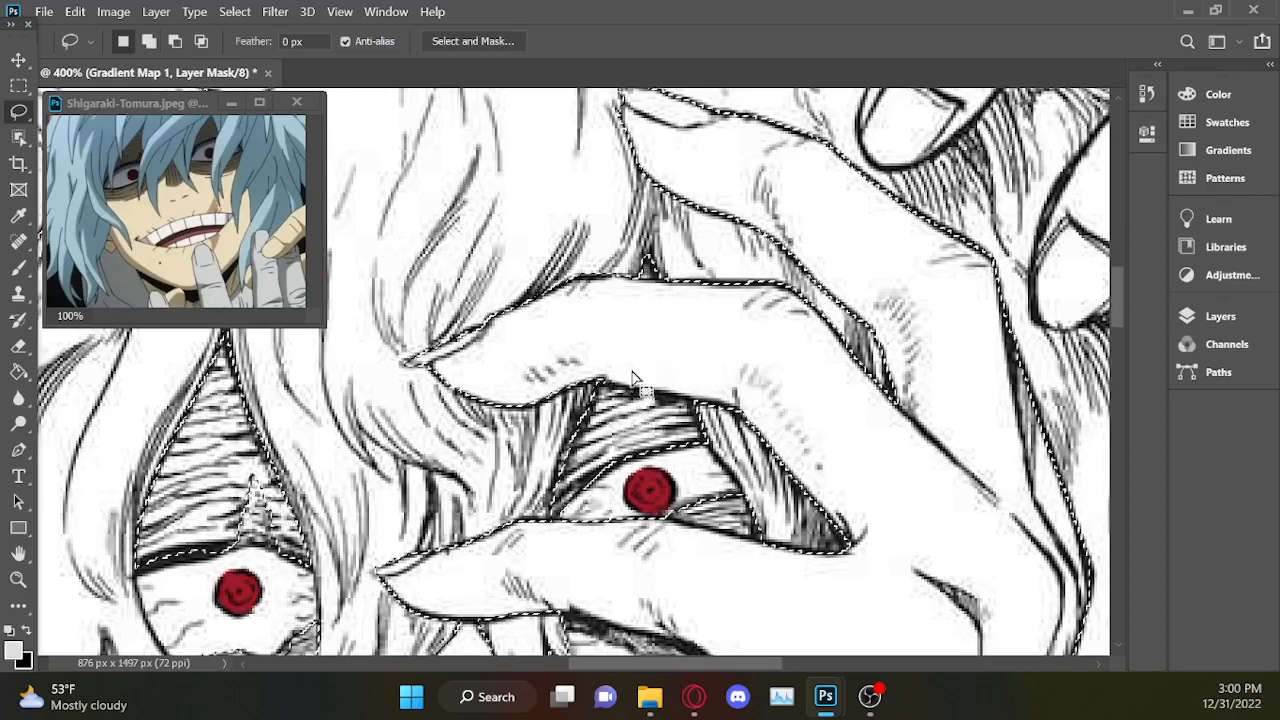
Subtract the shaded strands beside the eye, between the two fingers, from the selection with the Lasso.
{"action": "scroll", "coordinate": [680, 383], "scroll_direction": "down", "scroll_amount": 3}
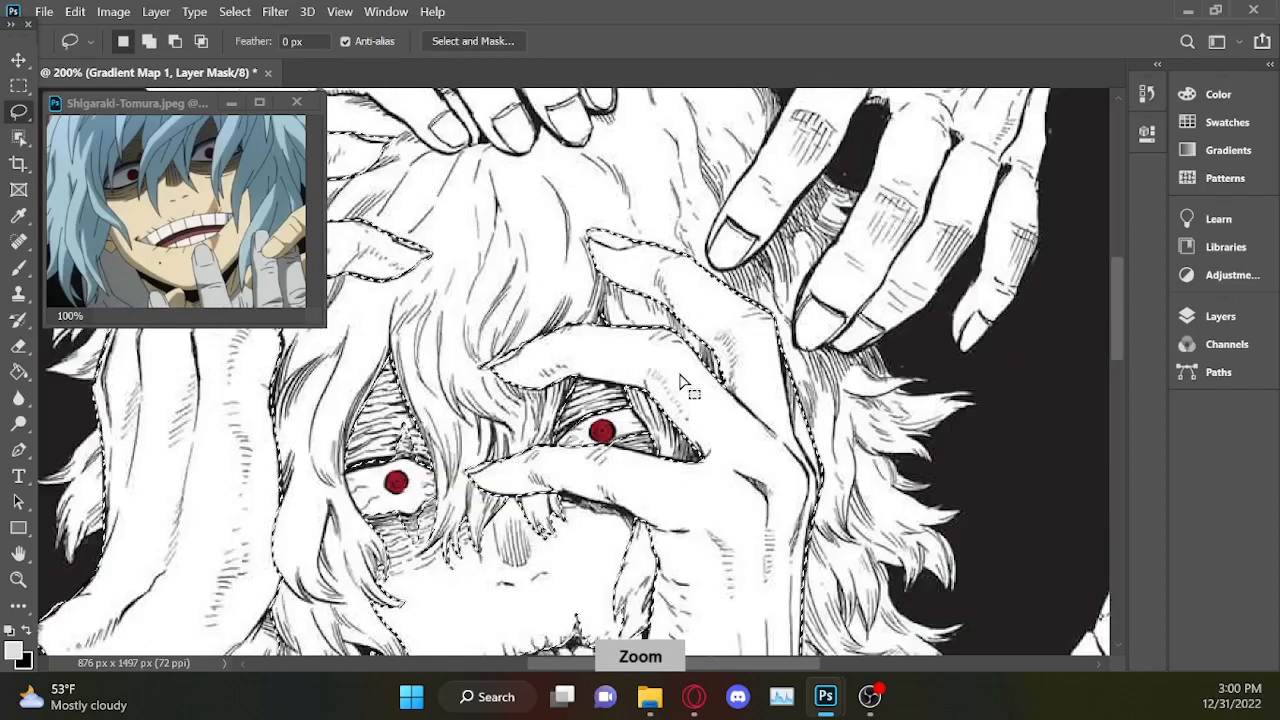
{"action": "key", "text": "ctrl+minus"}
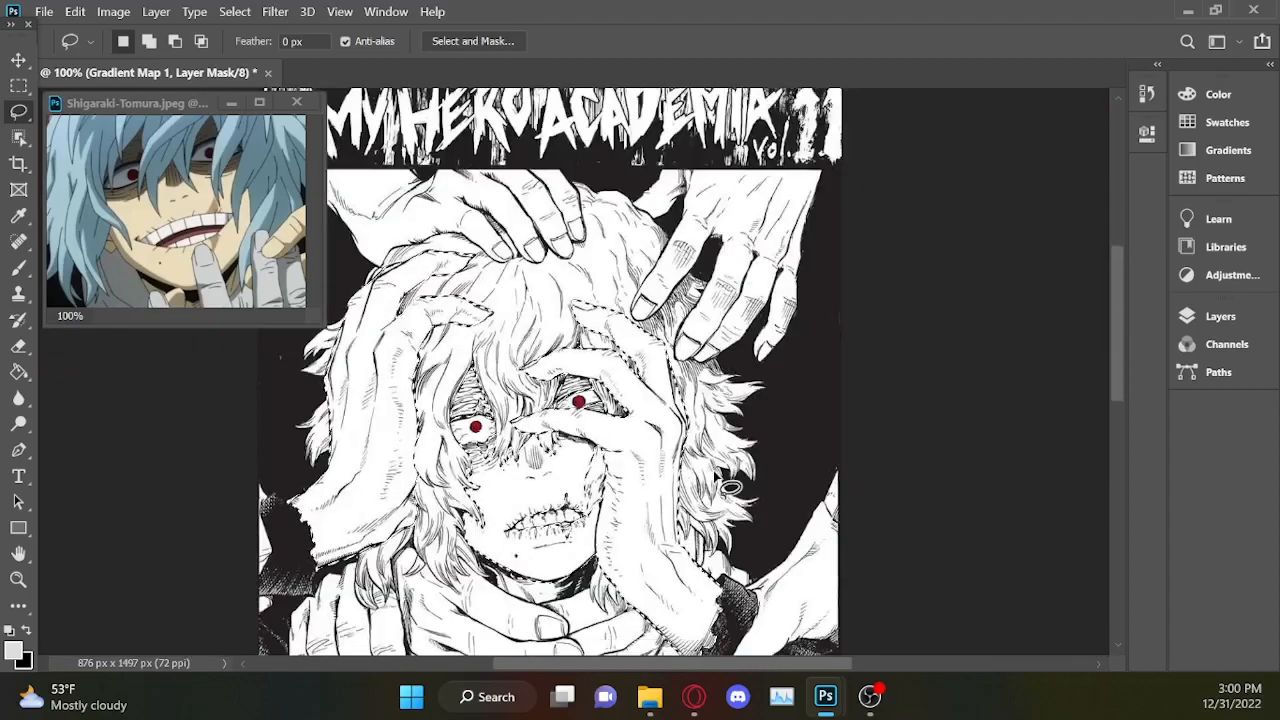
{"action": "key", "text": "ctrl+plus"}
{"action": "key", "text": "ctrl+plus"}
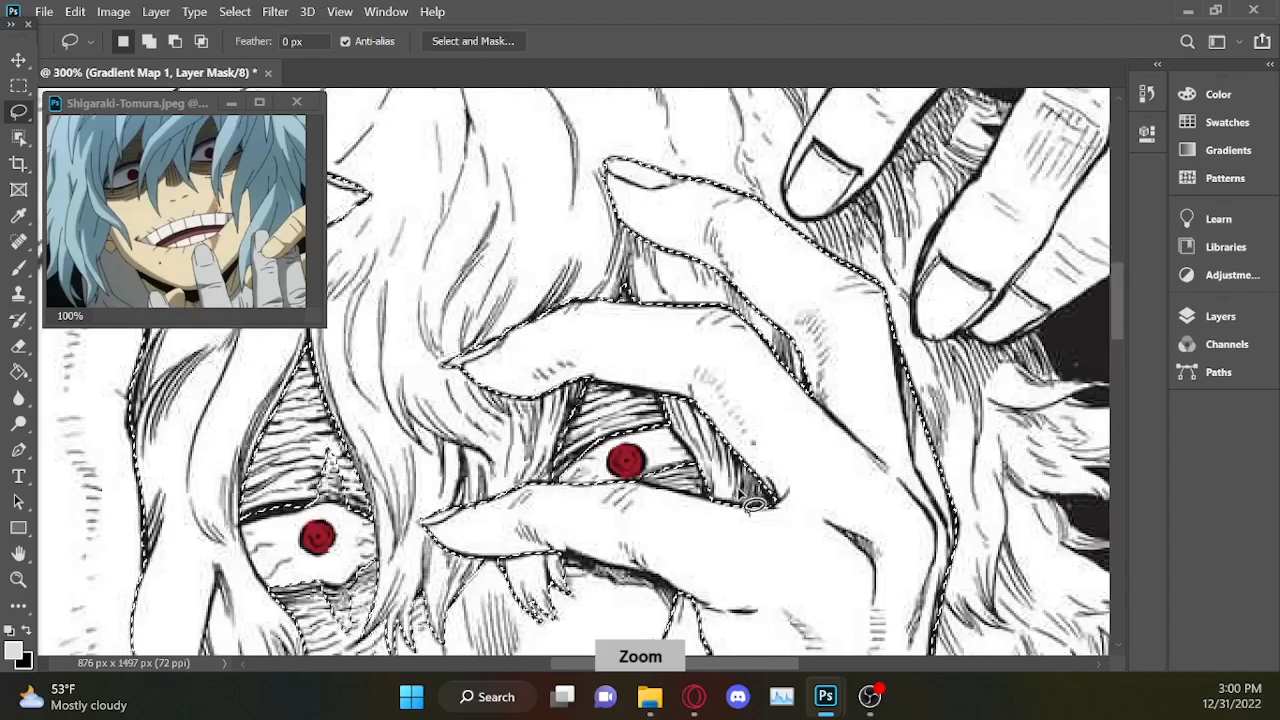
{"action": "key", "text": "alt"}
{"action": "left_click_drag", "start_coordinate": [658, 377], "coordinate": [678, 425]}
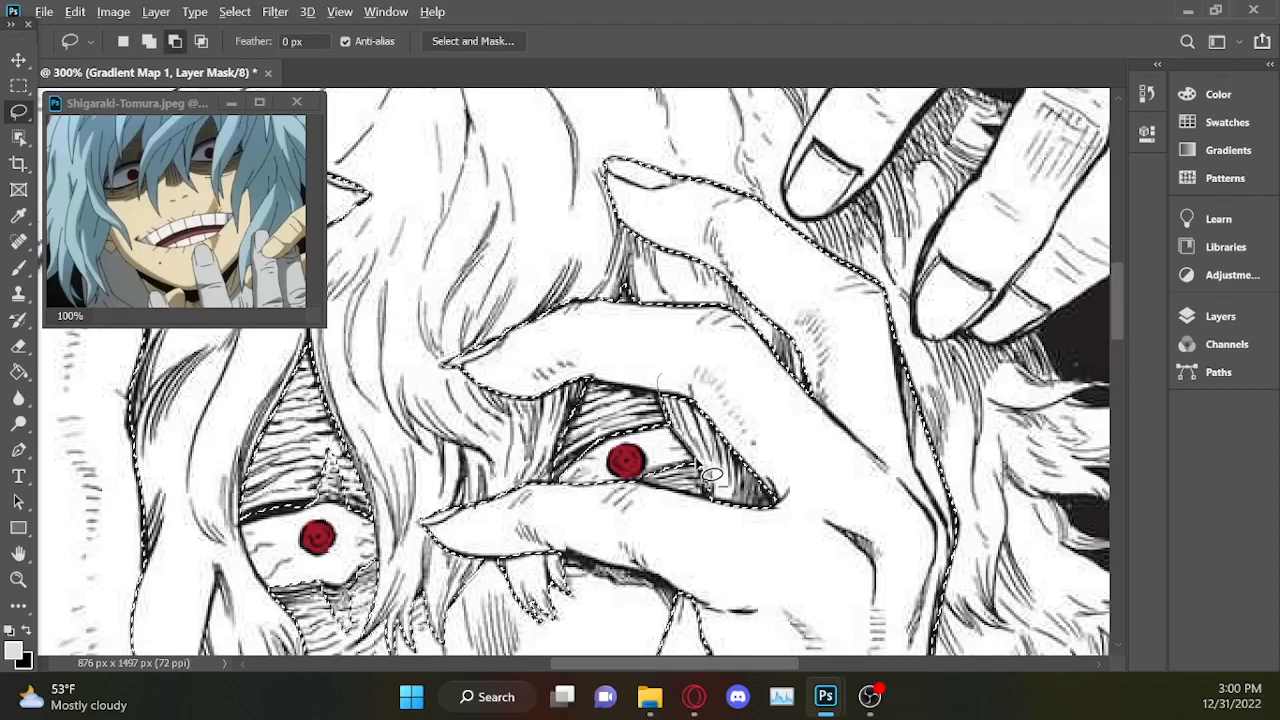
{"action": "left_click_drag", "start_coordinate": [688, 370], "coordinate": [665, 373]}
Restore the knuckle and the base of the two fingers in the selection, and trim it around the shaded strands beside the eye.
{"action": "key", "text": "shift"}
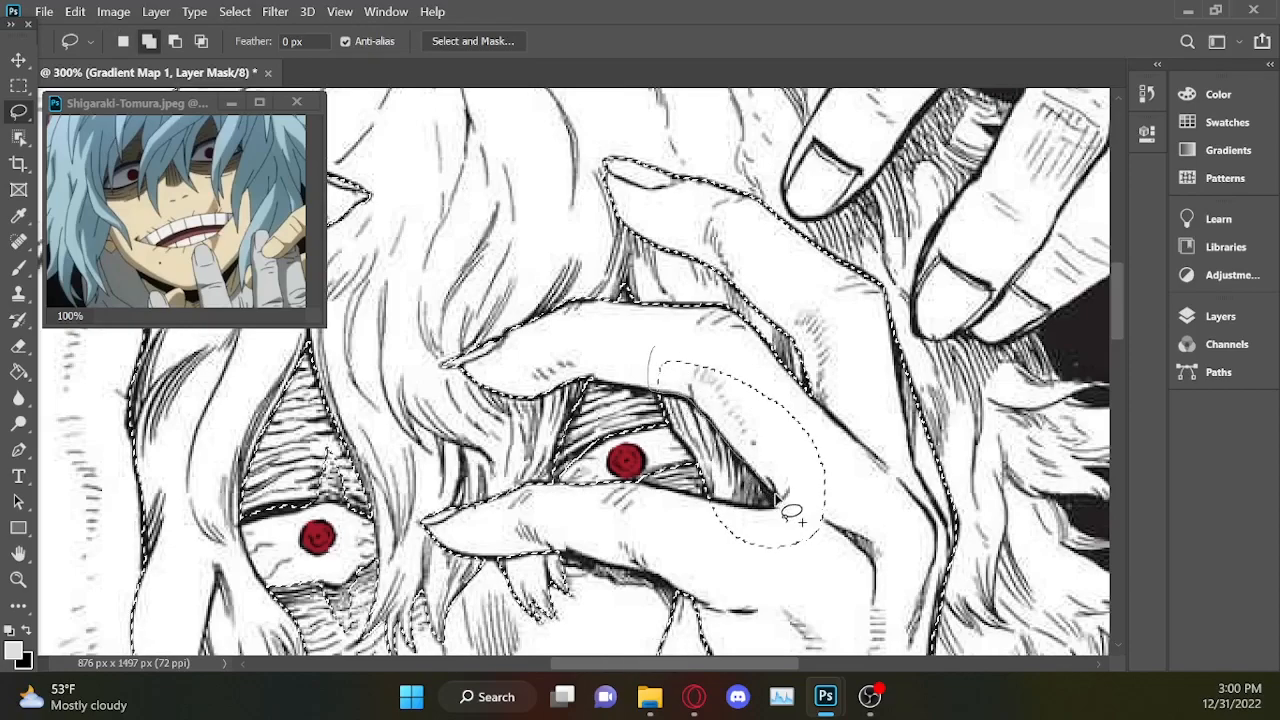
{"action": "mouse_move", "coordinate": [700, 507]}
{"action": "left_mouse_down"}
{"action": "mouse_move", "coordinate": [787, 595]}
{"action": "mouse_move", "coordinate": [880, 484]}
{"action": "left_mouse_up"}
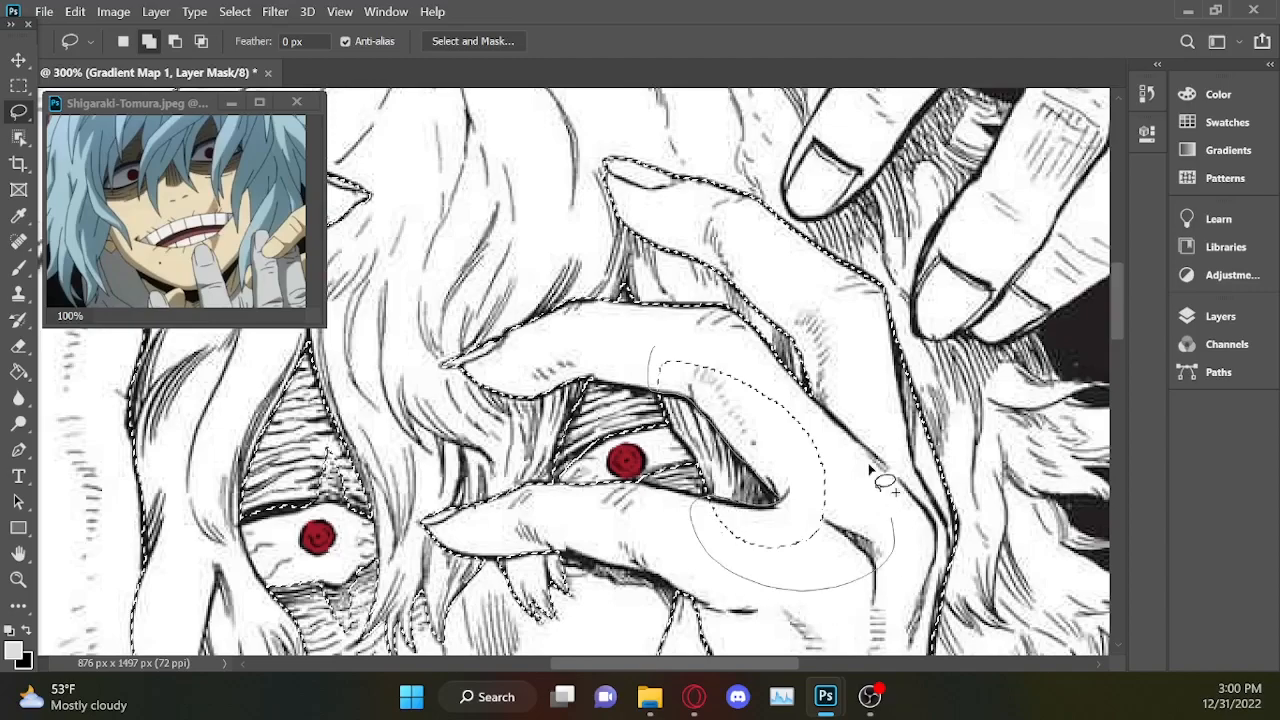
{"action": "left_click_drag", "start_coordinate": [667, 344], "coordinate": [668, 348]}
{"action": "key", "text": "alt"}
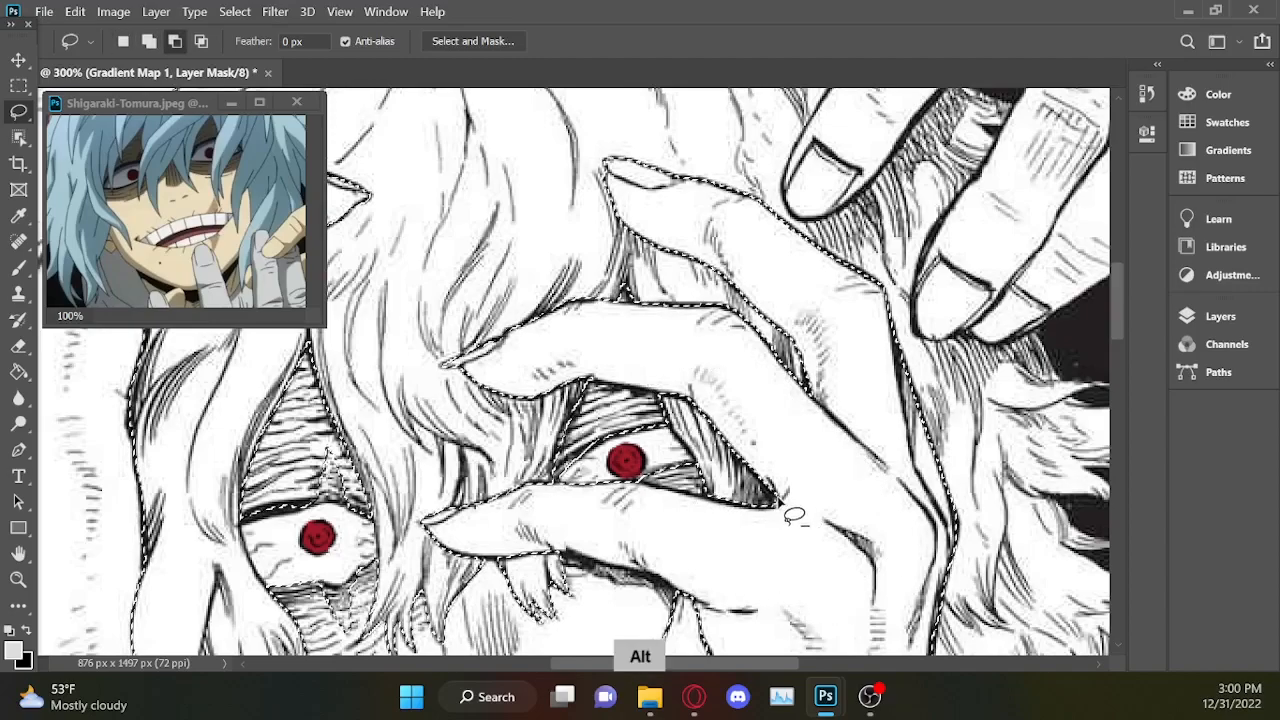
{"action": "left_click_drag", "start_coordinate": [725, 480], "coordinate": [778, 482]}
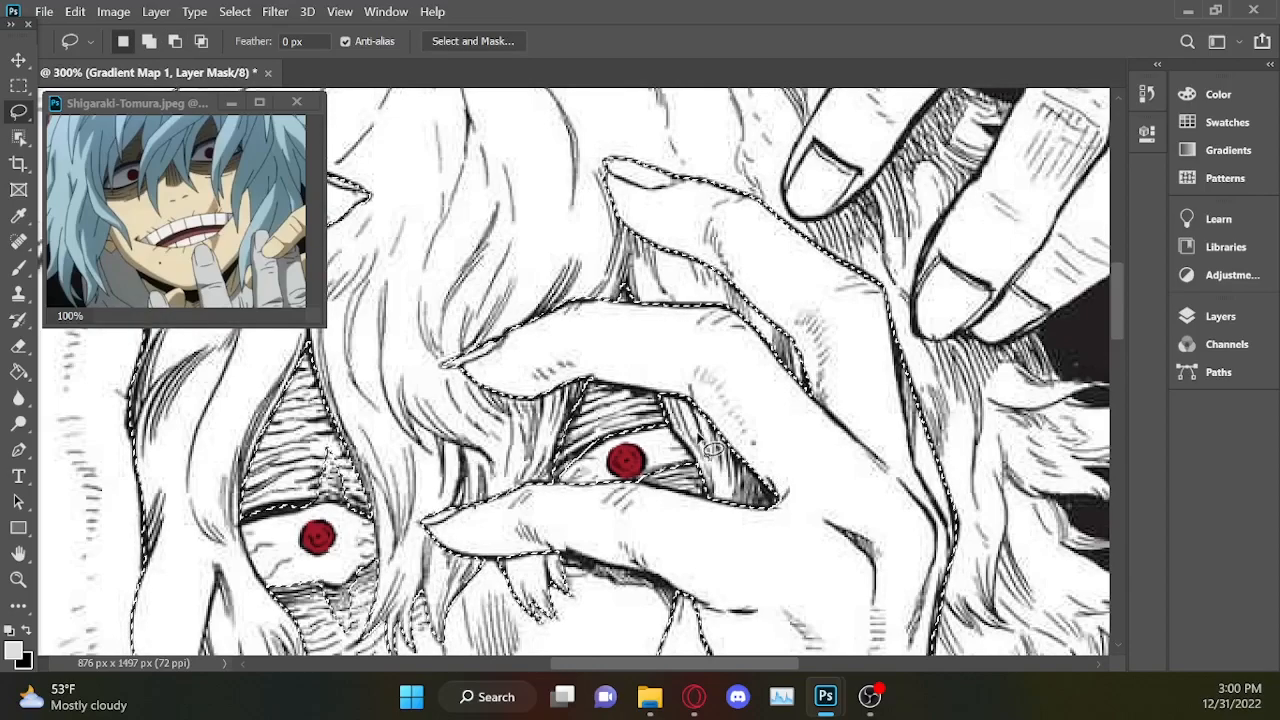
Add a Gradient Map adjustment layer to the selected skin, with the black stop at 0% and the beige stop at 100%.
{"action": "key", "text": "ctrl+minus"}
{"action": "key", "text": "ctrl+minus"}
{"action": "key", "text": "ctrl+minus"}
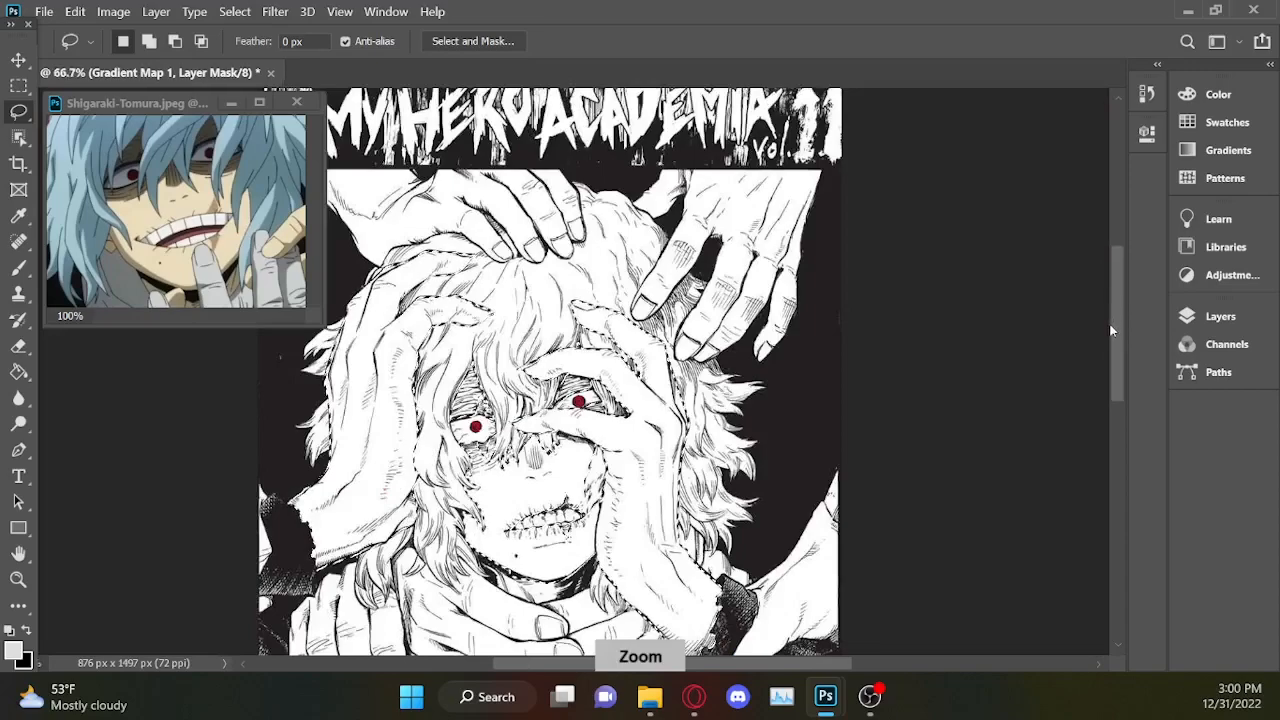
{"action": "key", "text": "ctrl+minus"}
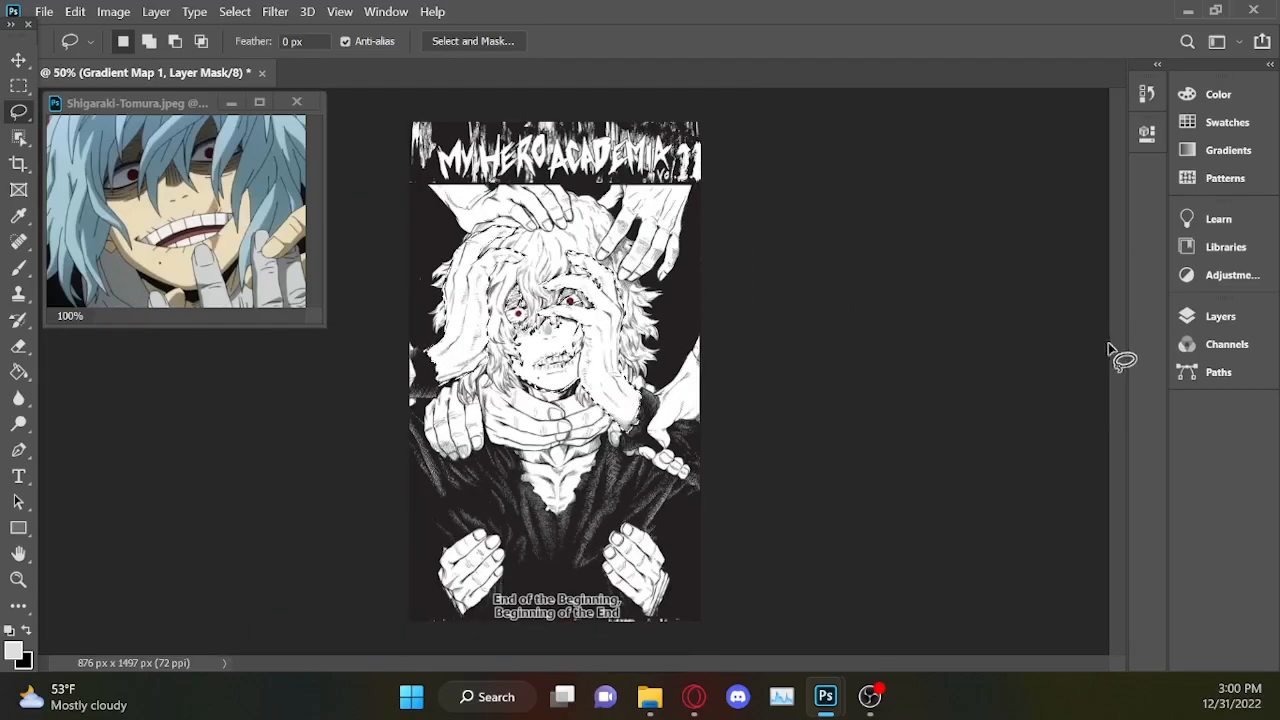
{"action": "left_click", "coordinate": [1220, 316]}
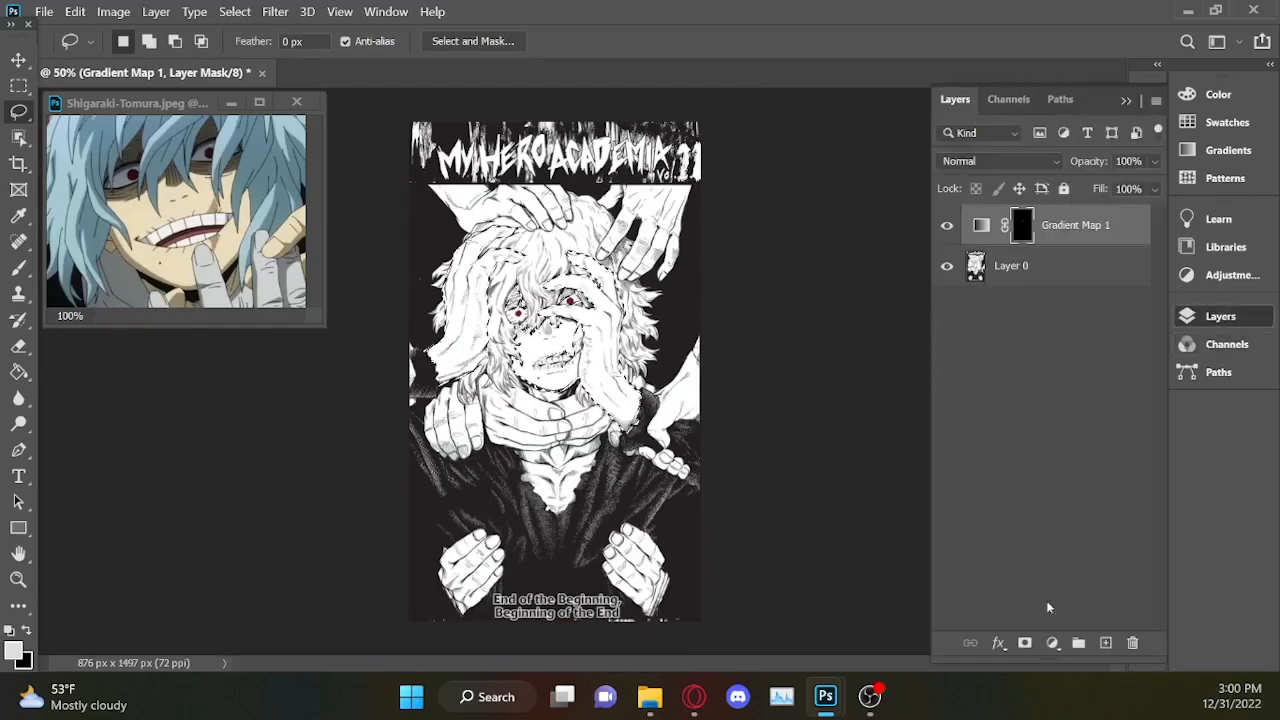
{"action": "left_click", "coordinate": [1052, 643]}
{"action": "left_click", "coordinate": [1110, 610]}
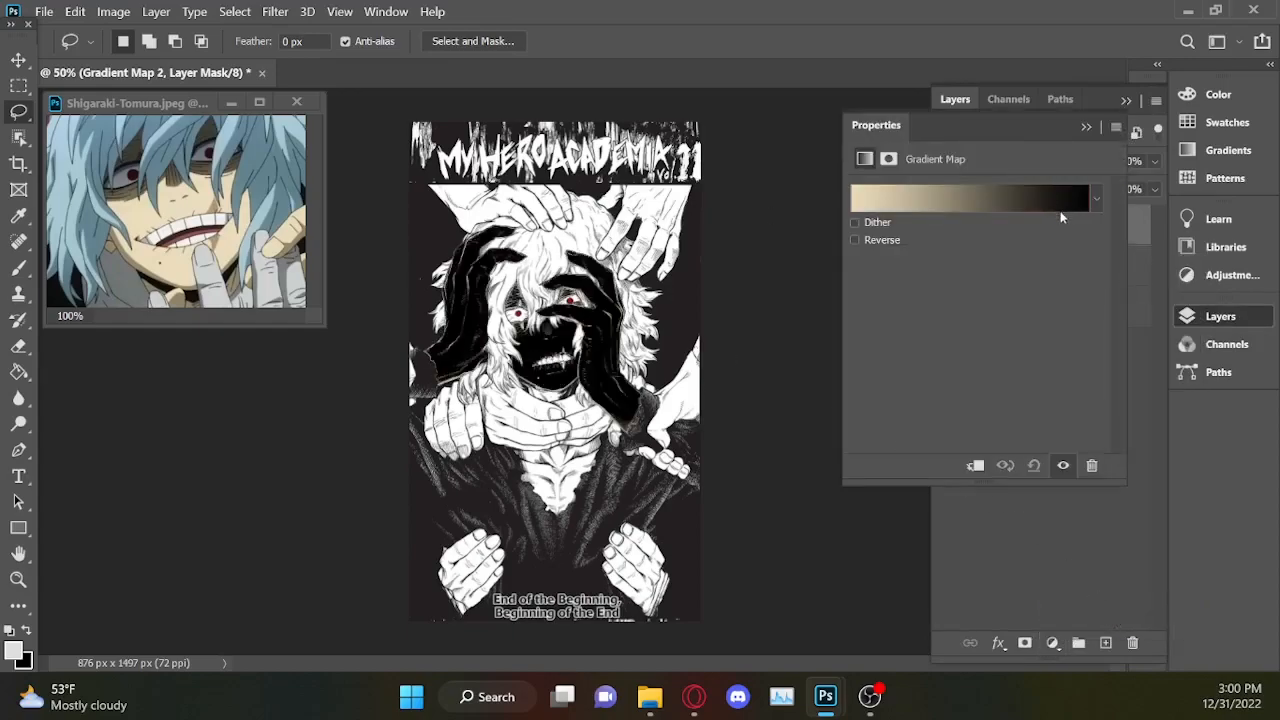
{"action": "left_click", "coordinate": [945, 199]}
{"action": "left_click_drag", "start_coordinate": [765, 505], "coordinate": [1158, 505]}
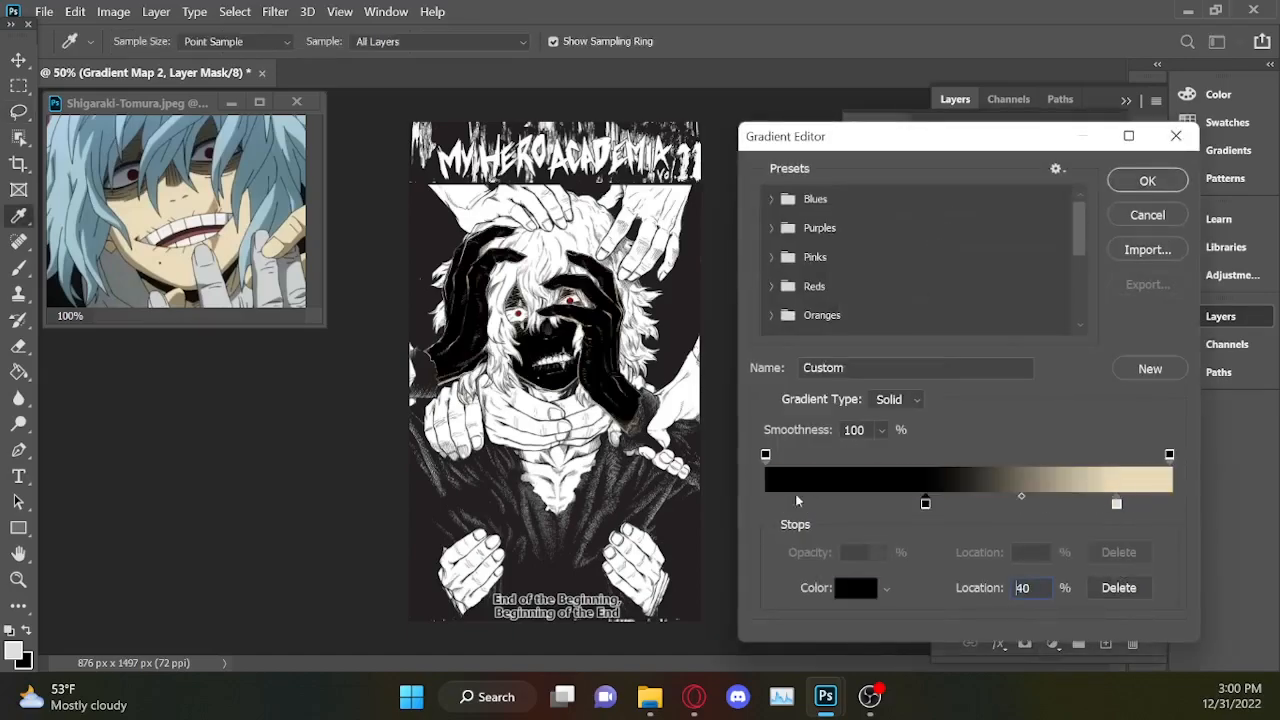
{"action": "left_click_drag", "start_coordinate": [797, 501], "coordinate": [743, 502]}
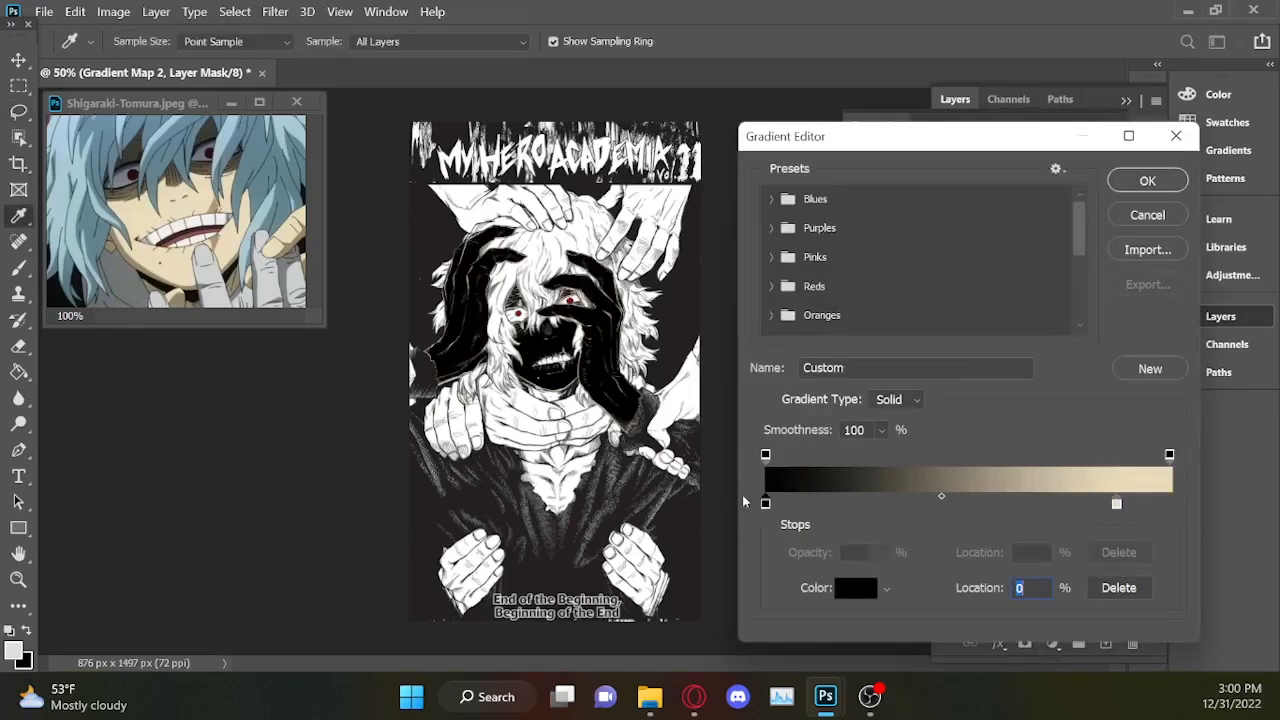
{"action": "left_click_drag", "start_coordinate": [1116, 505], "coordinate": [1215, 506]}
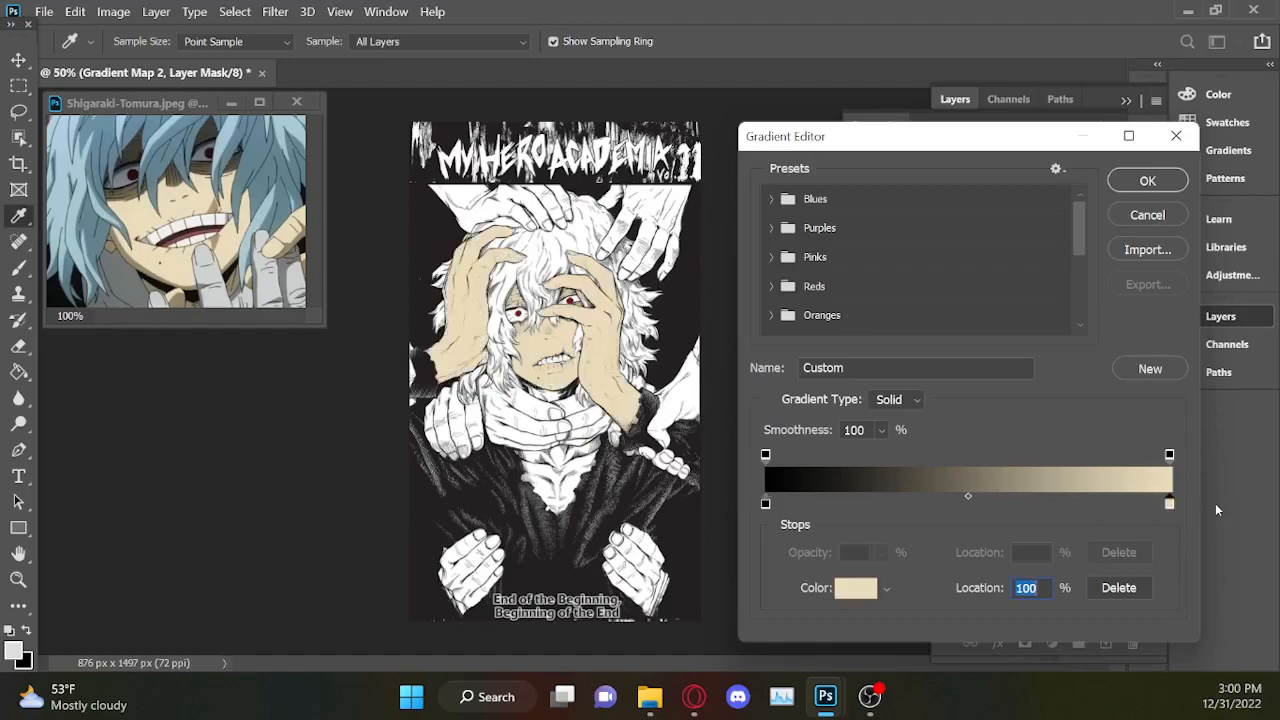
Set the gradient's light stop to the copied skin colour ecdebb.
{"action": "left_click", "coordinate": [855, 590]}
{"action": "type", "text": "ecdebb"}
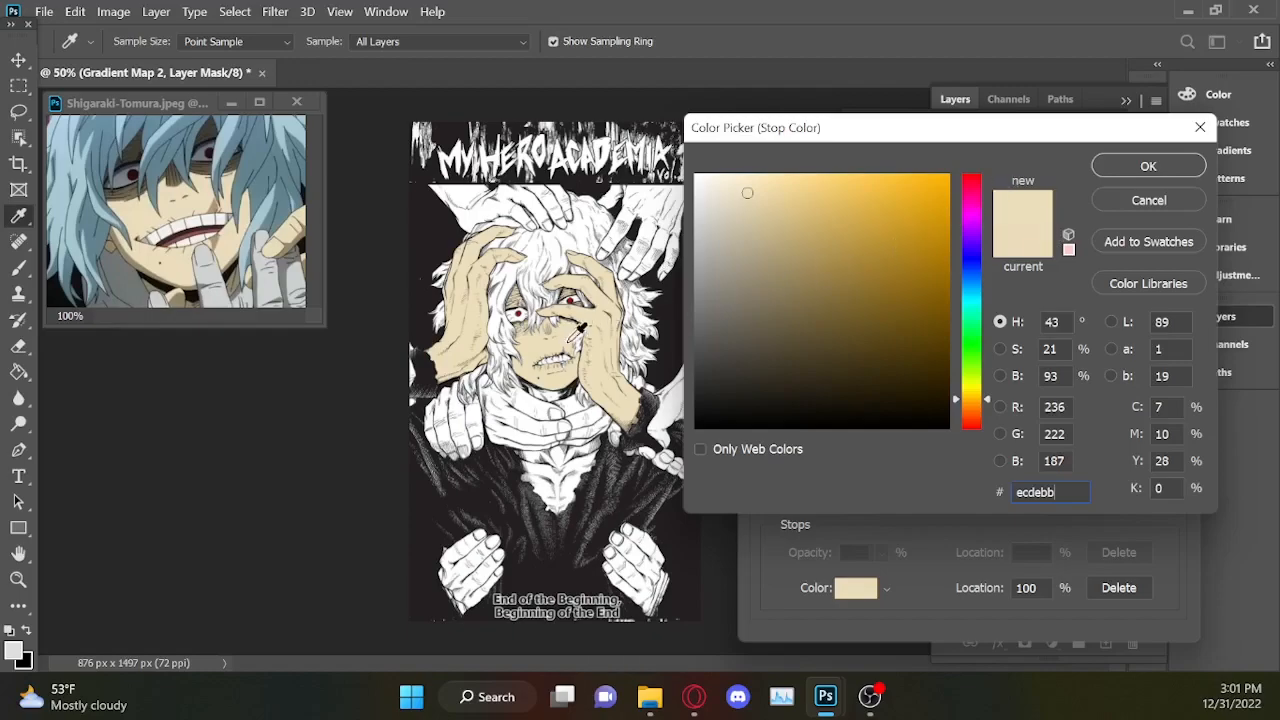
{"action": "left_click", "coordinate": [1140, 167]}
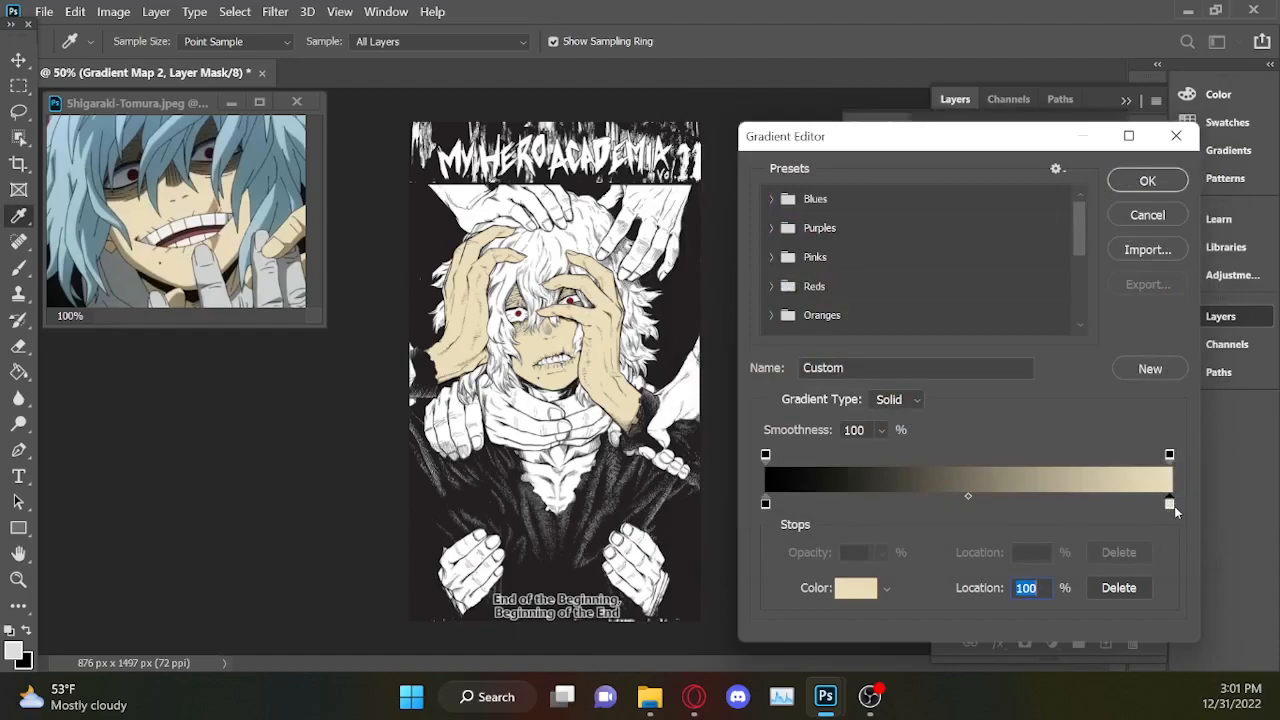
Set the gradient's light stop to the pale pink f6e0d7.
{"action": "left_click", "coordinate": [855, 590]}
{"action": "mouse_move", "coordinate": [986, 403]}
{"action": "left_mouse_down"}
{"action": "mouse_move", "coordinate": [990, 466]}
{"action": "mouse_move", "coordinate": [988, 422]}
{"action": "left_mouse_up"}
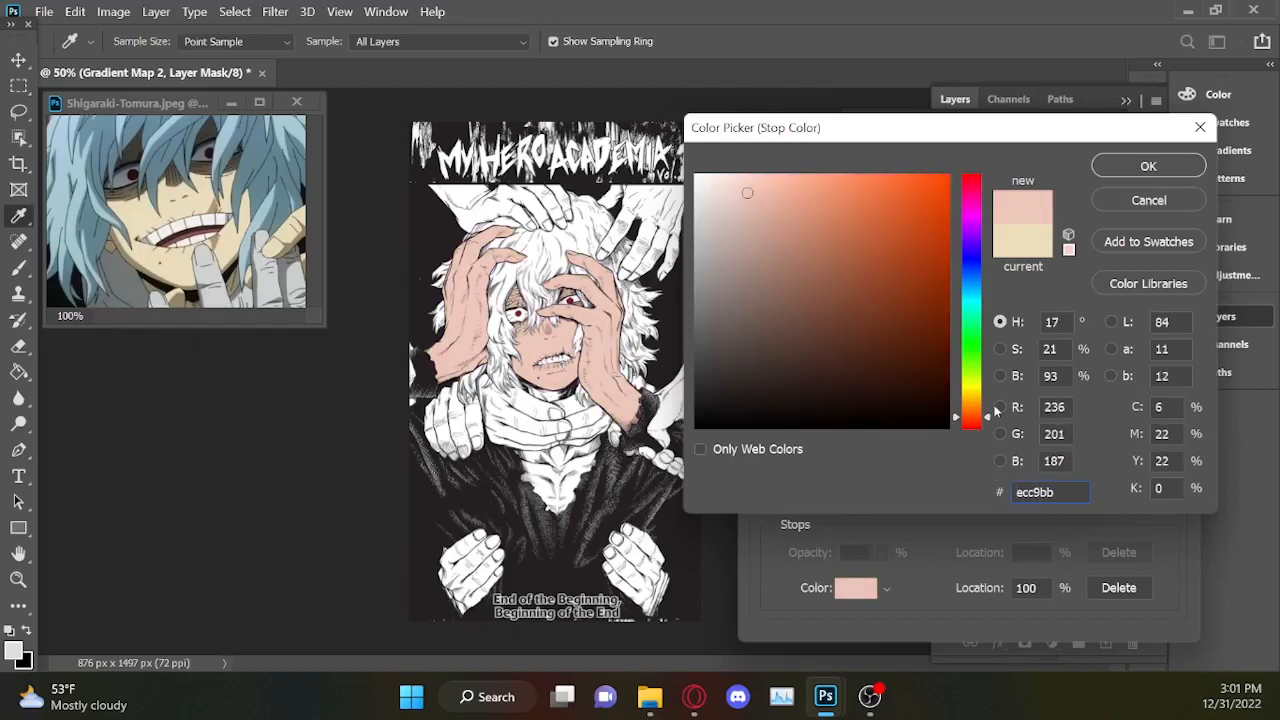
{"action": "left_click", "coordinate": [722, 183]}
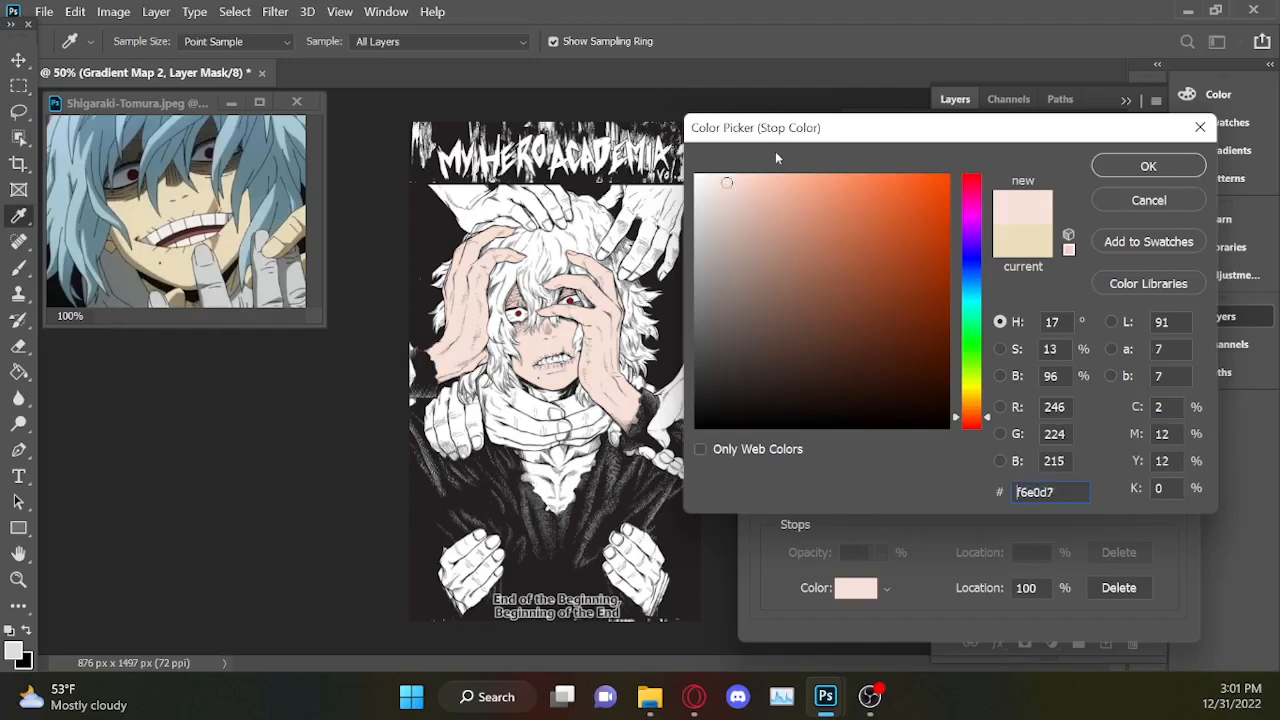
{"action": "left_click", "coordinate": [1148, 166]}
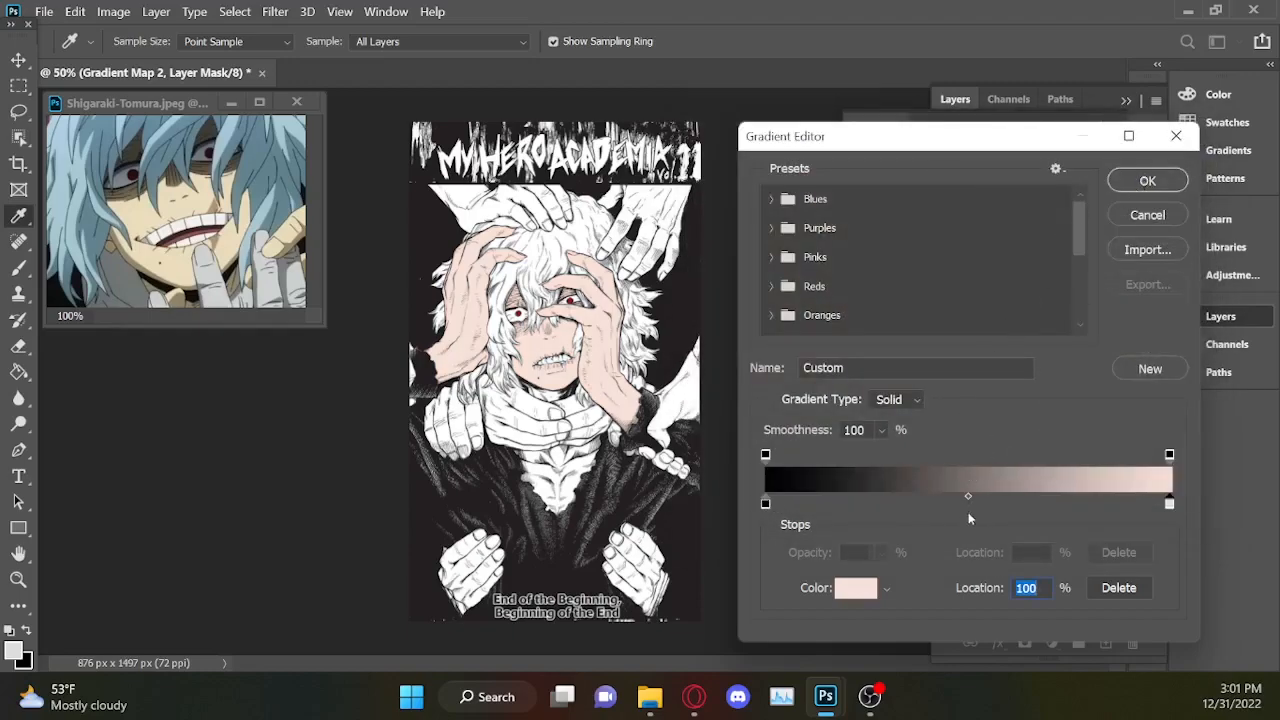
Add a muted grey-brown colour stop at about 49% of the gradient and apply the skin gradient.
{"action": "left_click", "coordinate": [964, 504]}
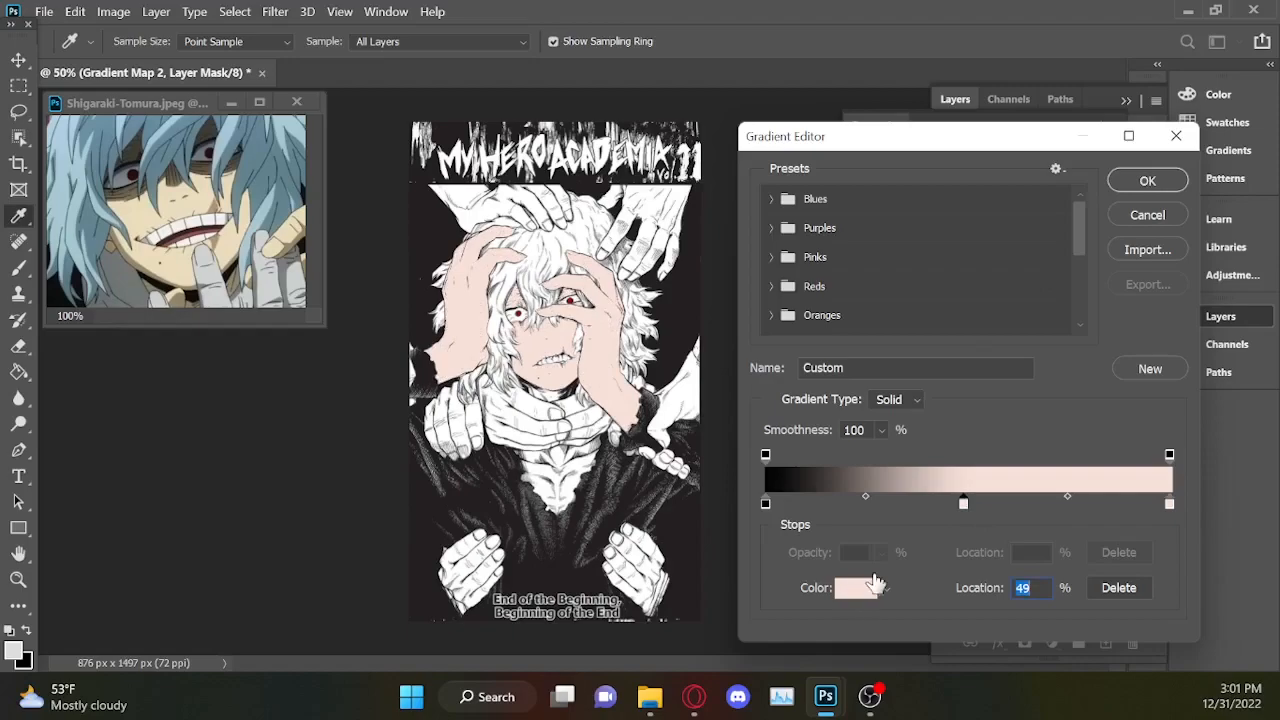
{"action": "left_click", "coordinate": [875, 585]}
{"action": "left_click_drag", "start_coordinate": [749, 254], "coordinate": [769, 318]}
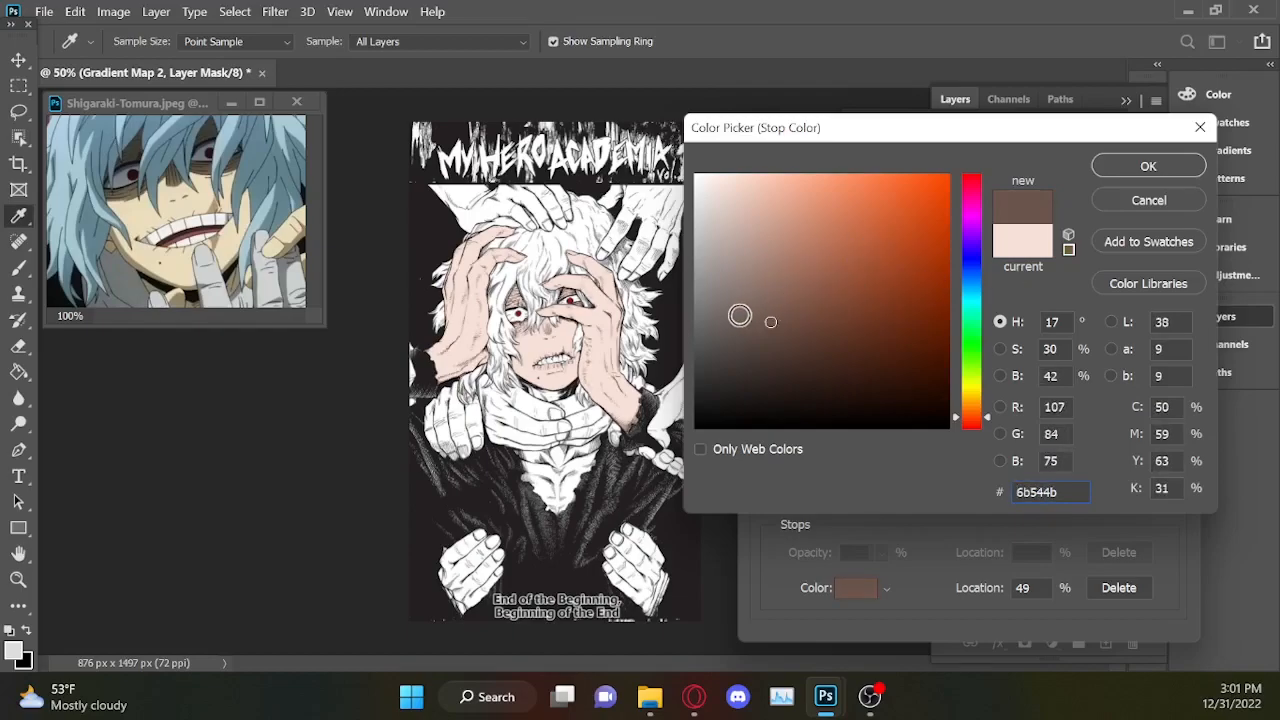
{"action": "left_click", "coordinate": [737, 315]}
{"action": "left_click", "coordinate": [1141, 170]}
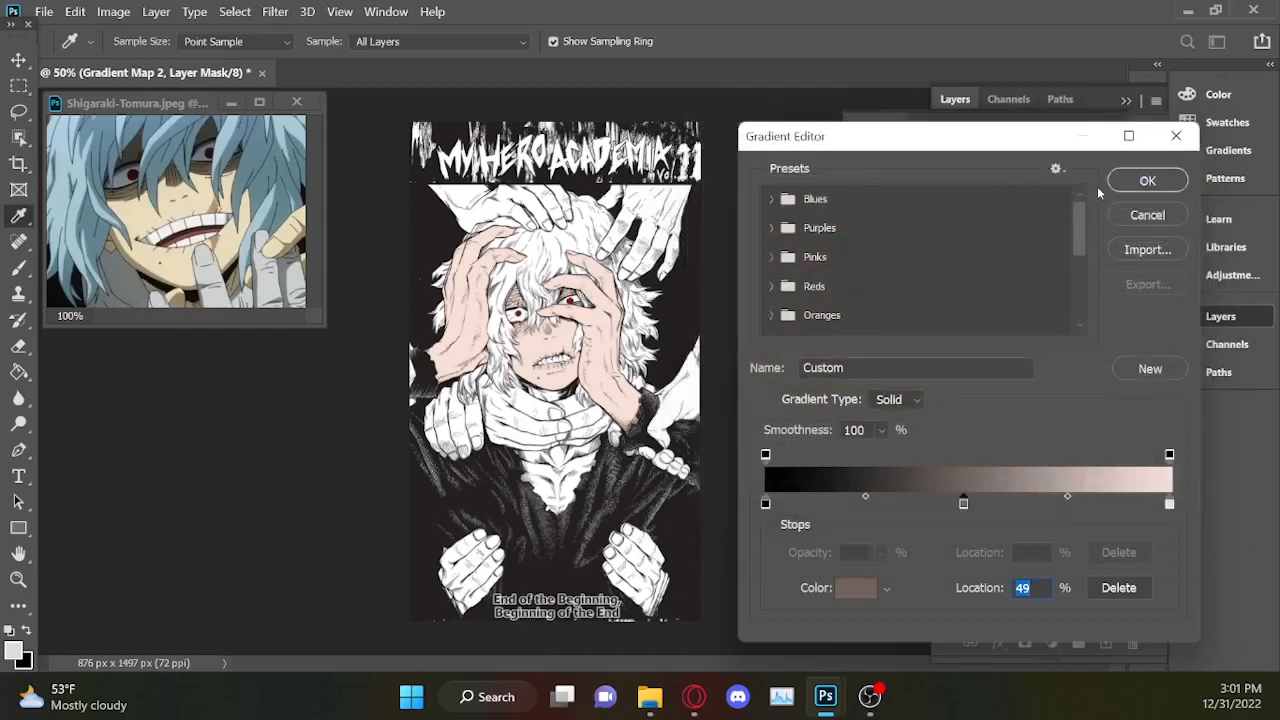
{"action": "mouse_move", "coordinate": [964, 506]}
{"action": "left_mouse_down"}
{"action": "mouse_move", "coordinate": [1126, 506]}
{"action": "mouse_move", "coordinate": [775, 505]}
{"action": "mouse_move", "coordinate": [813, 525]}
{"action": "mouse_move", "coordinate": [1095, 495]}
{"action": "mouse_move", "coordinate": [1152, 503]}
{"action": "mouse_move", "coordinate": [966, 502]}
{"action": "left_mouse_up"}
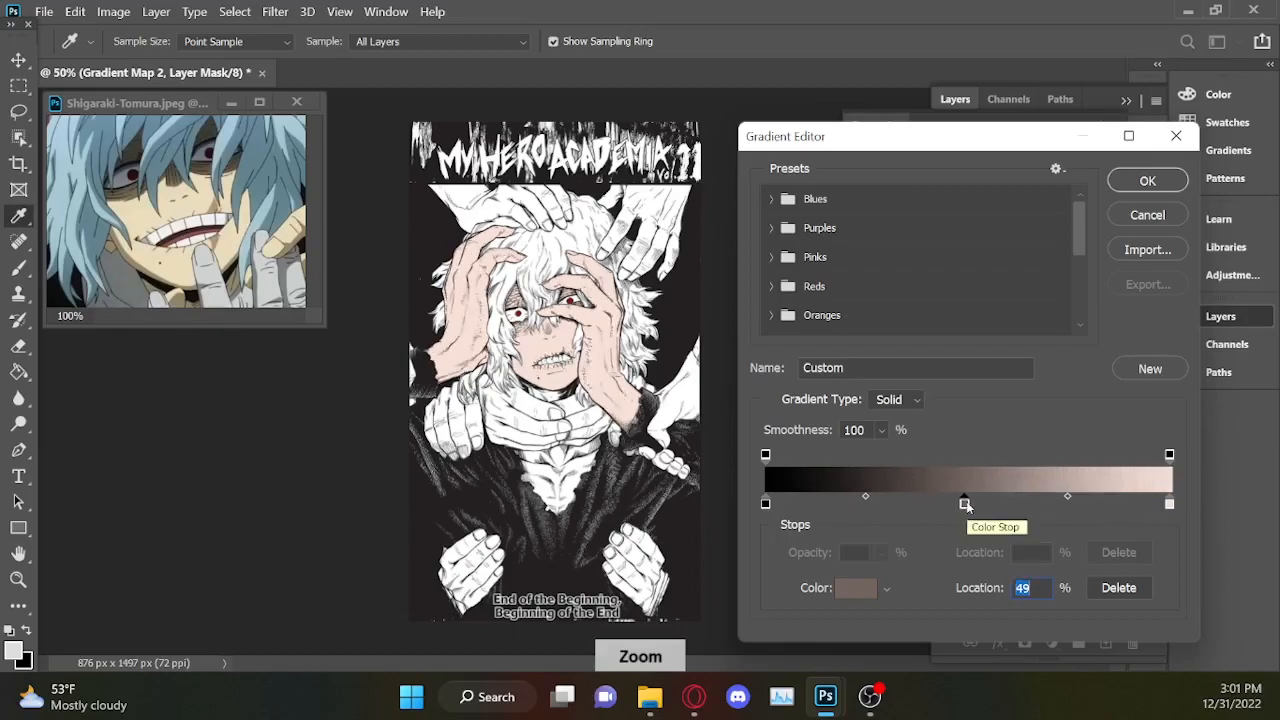
{"action": "left_click", "coordinate": [1148, 183]}
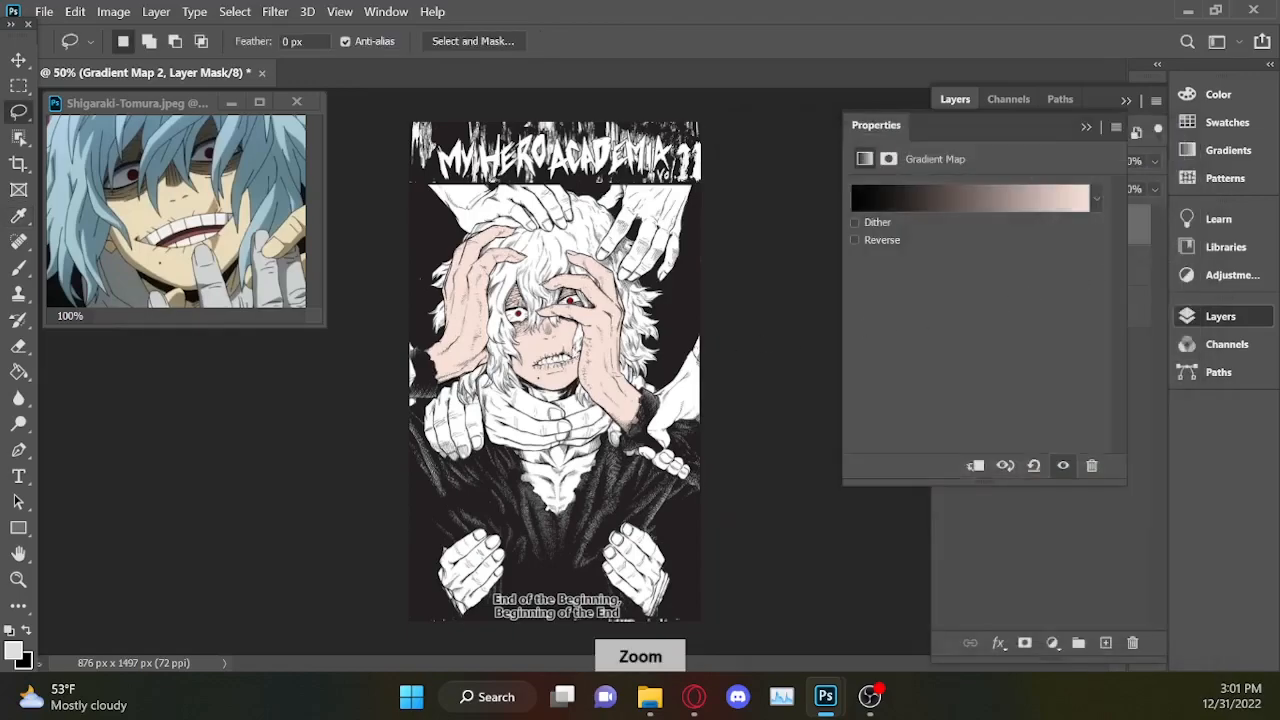
Examine the coloured face and hands and the uncoloured areas below them at 100% zoom.
{"action": "key", "text": "ctrl+plus"}
{"action": "key", "text": "ctrl+plus"}
{"action": "left_click", "coordinate": [1086, 127]}
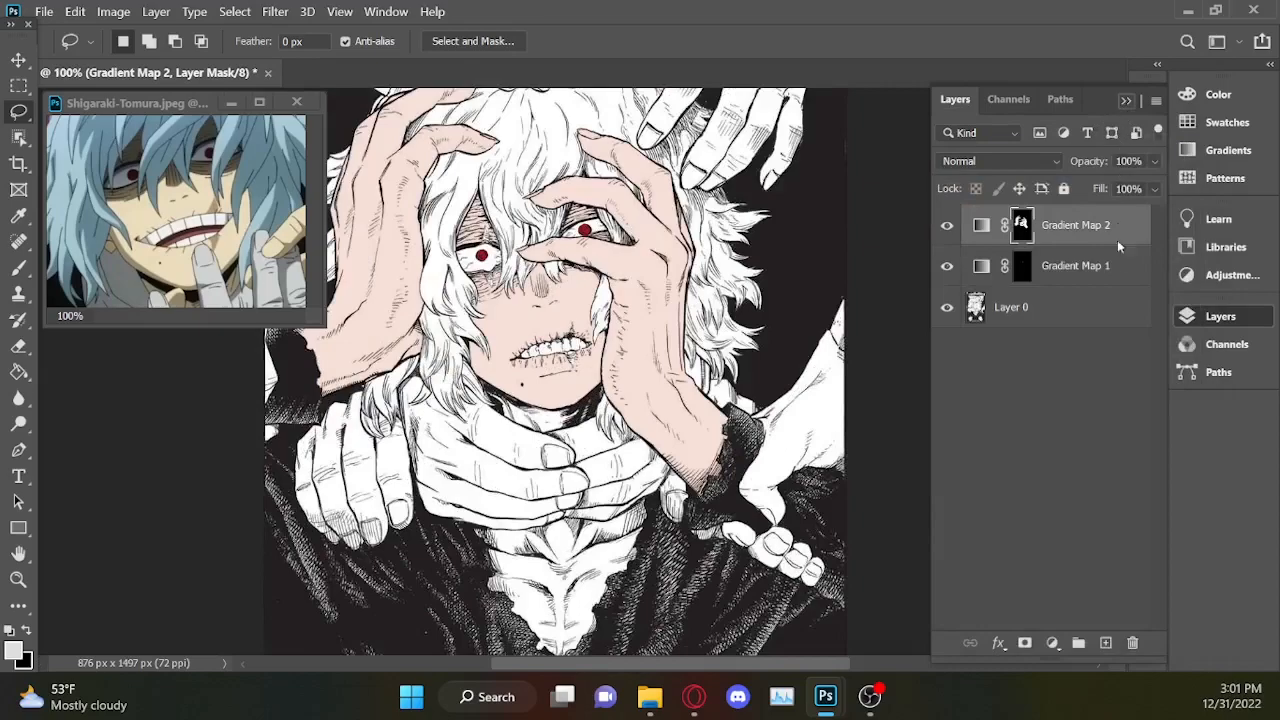
{"action": "left_click", "coordinate": [1219, 316]}
{"action": "left_click_drag", "start_coordinate": [1116, 377], "coordinate": [1123, 352]}
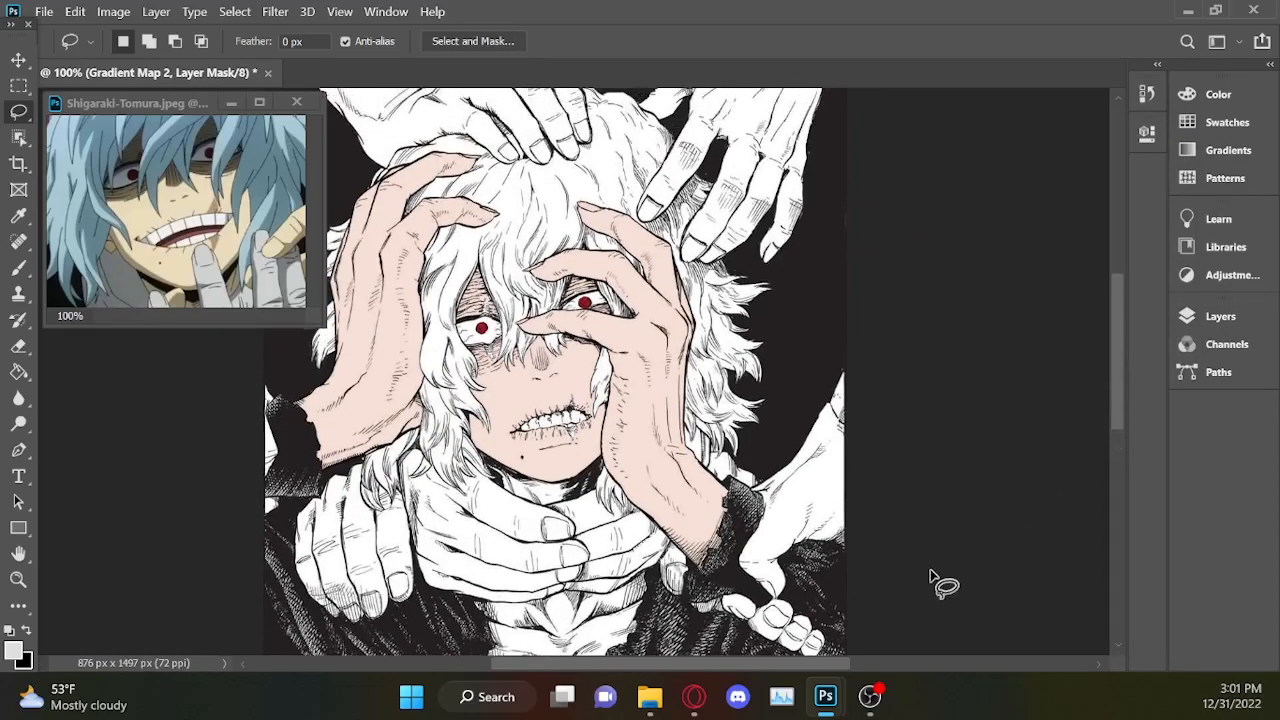
{"action": "left_click_drag", "start_coordinate": [1116, 338], "coordinate": [1115, 366]}
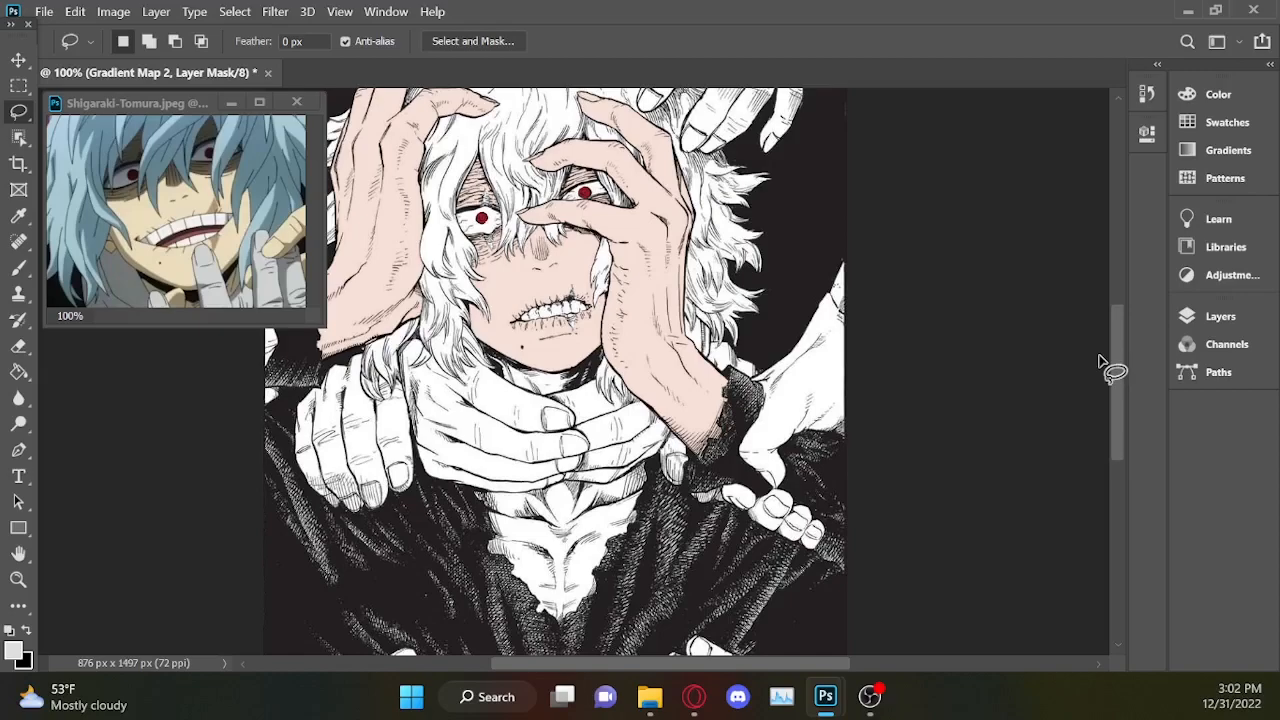
{"action": "key", "text": "ctrl+z"}
{"action": "key", "text": "ctrl+z"}
{"action": "key", "text": "ctrl+z"}
{"action": "key", "text": "ctrl+shift+z"}
{"action": "key", "text": "ctrl+shift+z"}
Load the Gradient Map 2 mask of the face and hands as a selection, with the Gradient Map 1 layer active.
{"action": "left_click", "coordinate": [1220, 316]}
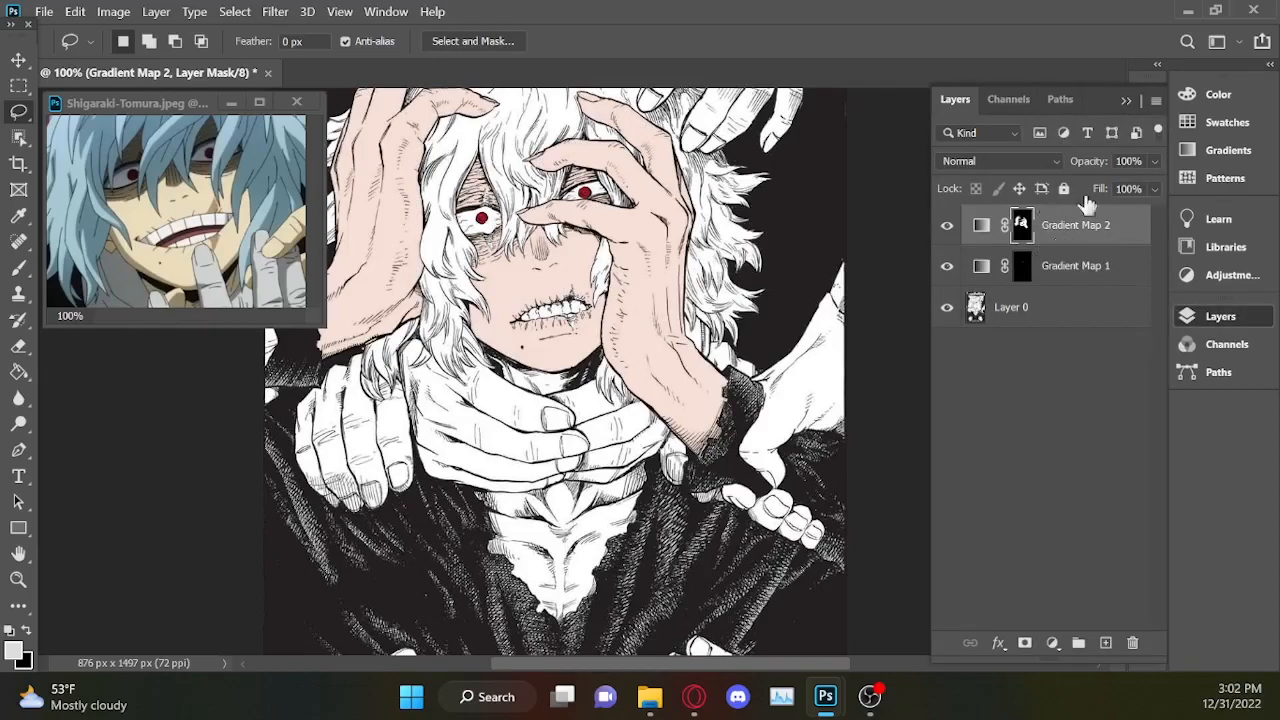
{"action": "left_click", "coordinate": [1086, 252]}
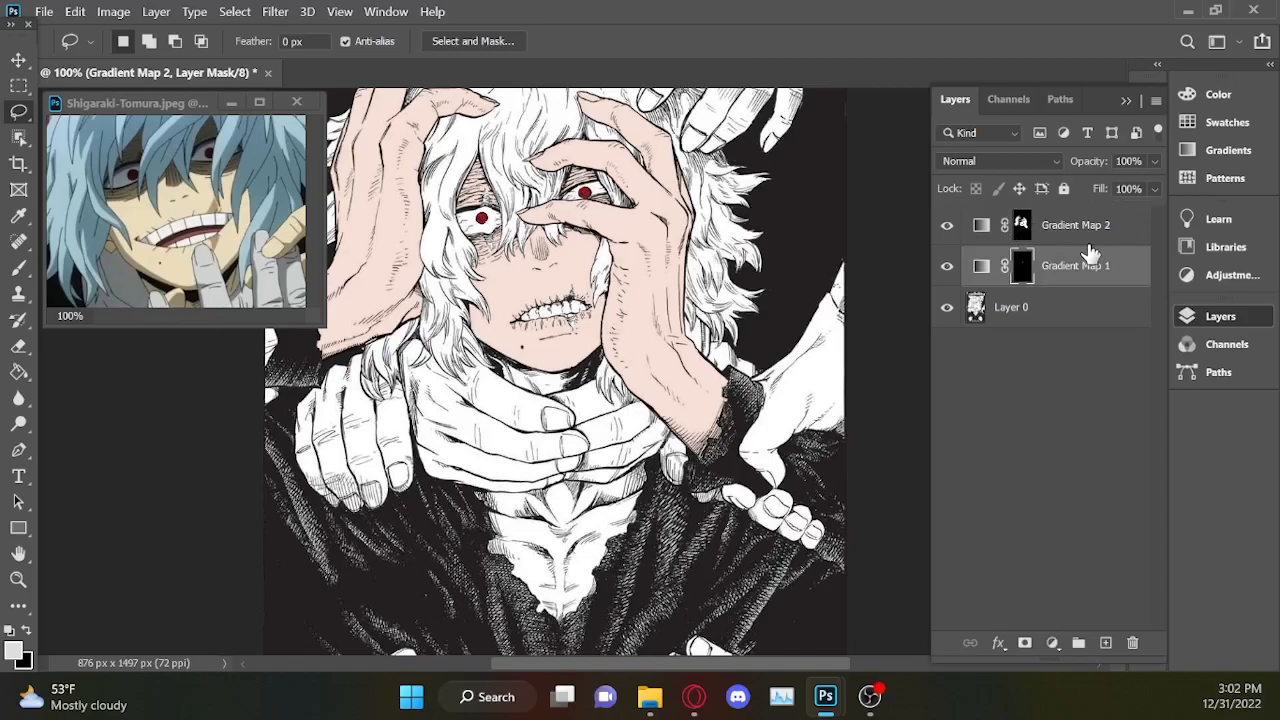
{"action": "left_click", "coordinate": [1023, 226], "text": "ctrl"}
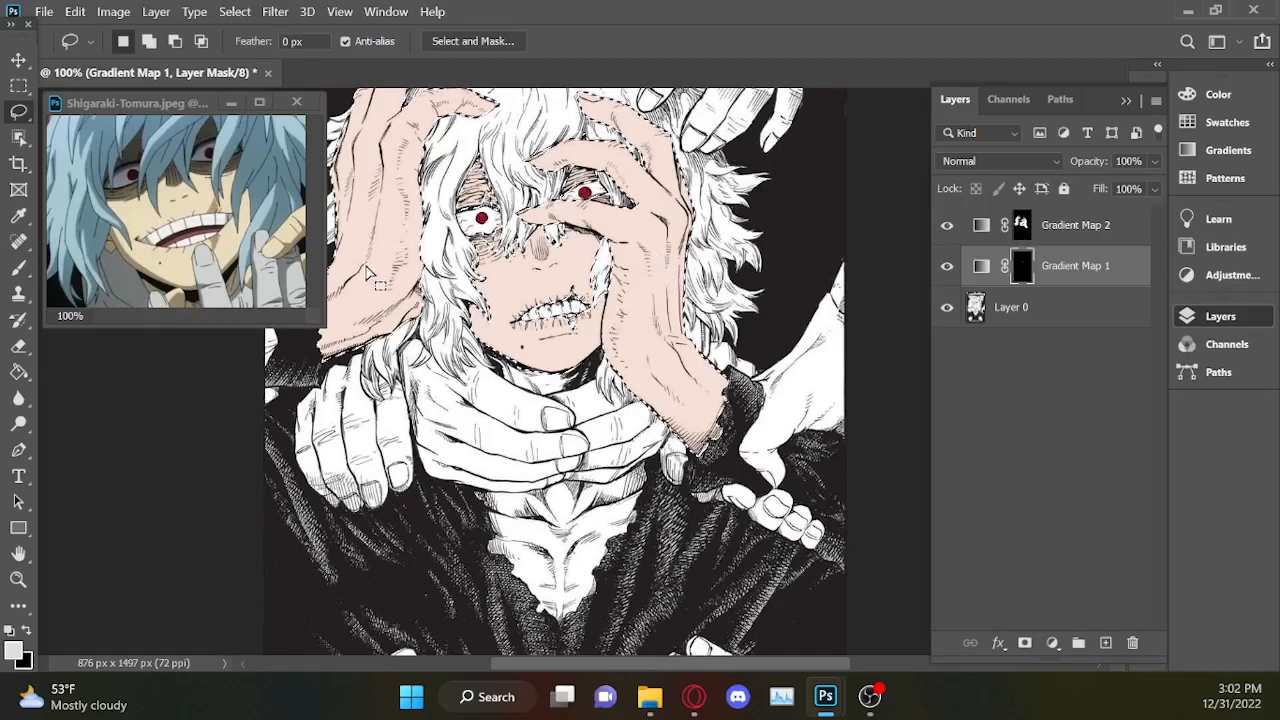
Delete the Gradient Map 2 layer together with its layer mask, keeping the face and hands selected.
{"action": "left_click", "coordinate": [1128, 224]}
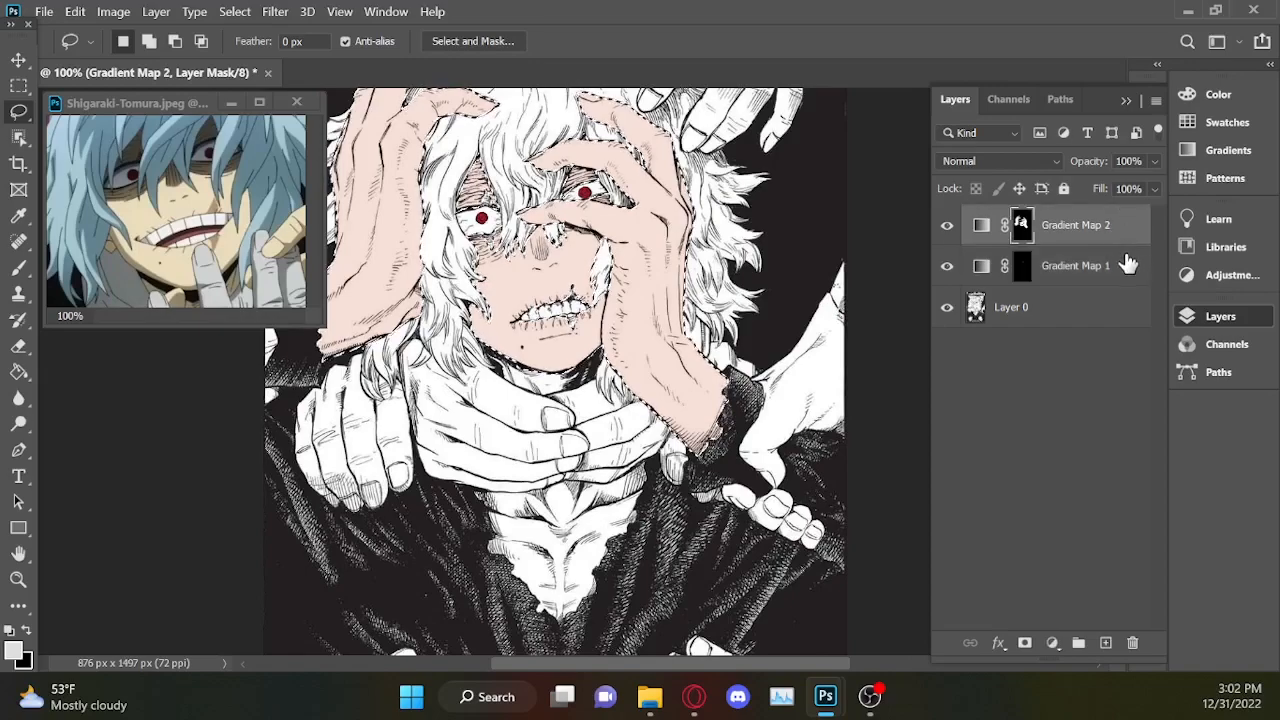
{"action": "left_click", "coordinate": [1133, 643]}
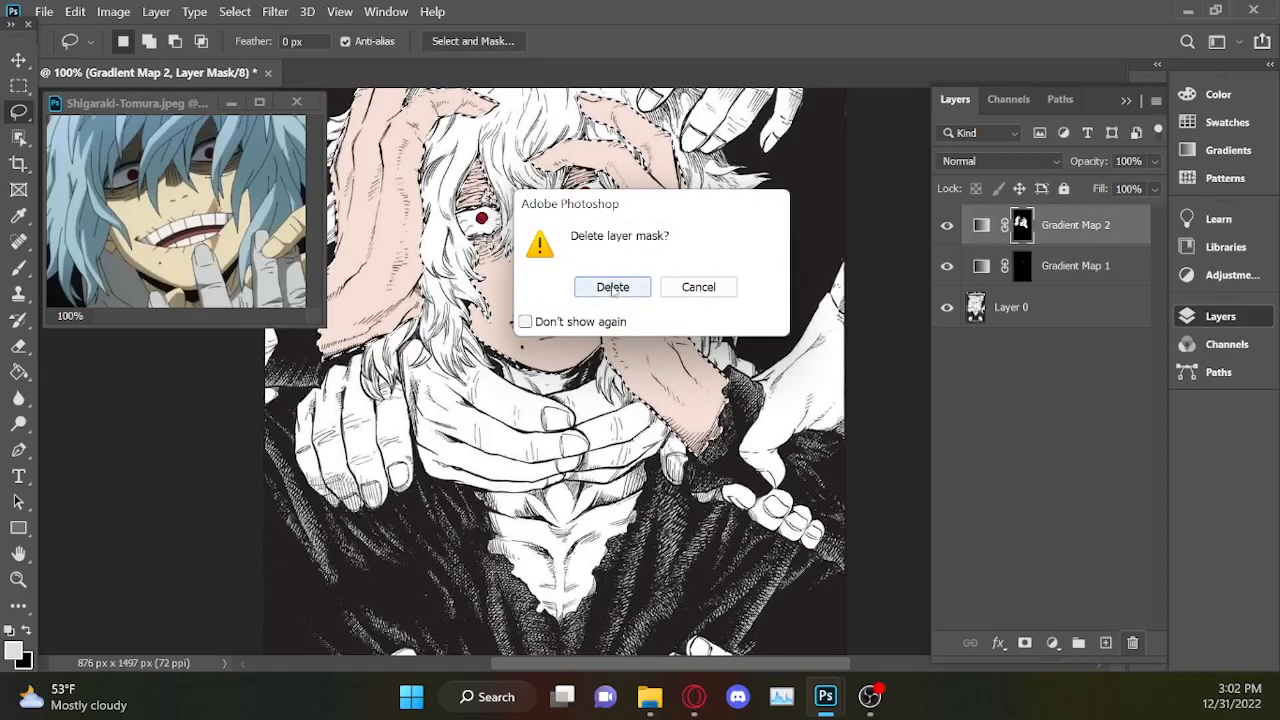
{"action": "left_click", "coordinate": [611, 286]}
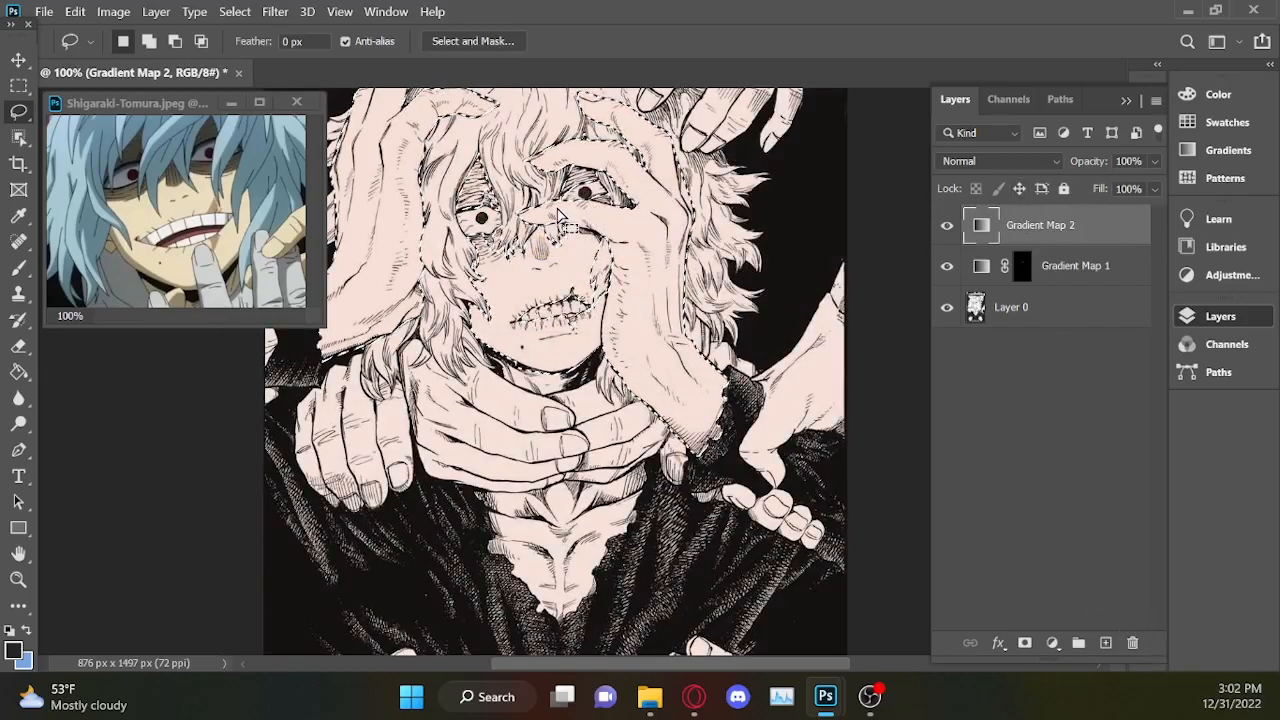
{"action": "left_click", "coordinate": [1136, 644]}
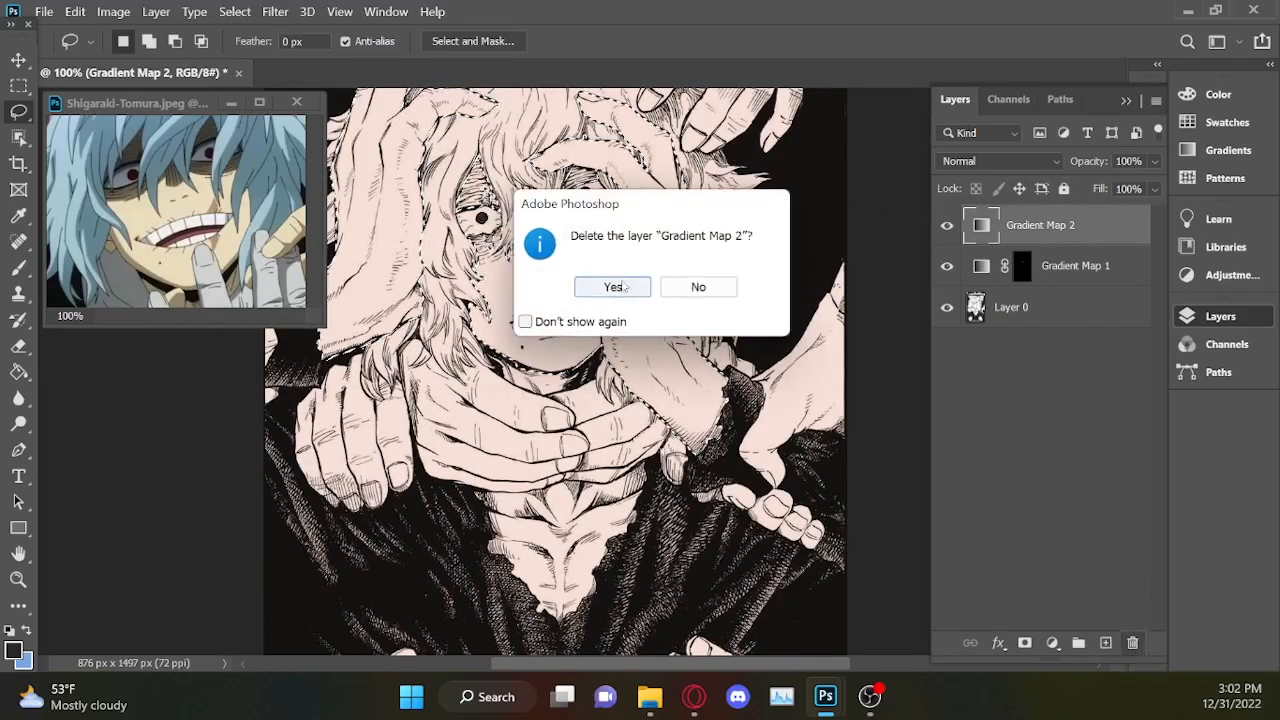
{"action": "left_click", "coordinate": [613, 287]}
Add the neck area between the chin and the gripping fingers to the selection with the Lasso tool.
{"action": "scroll", "coordinate": [645, 283], "scroll_direction": "up", "scroll_amount": 2}
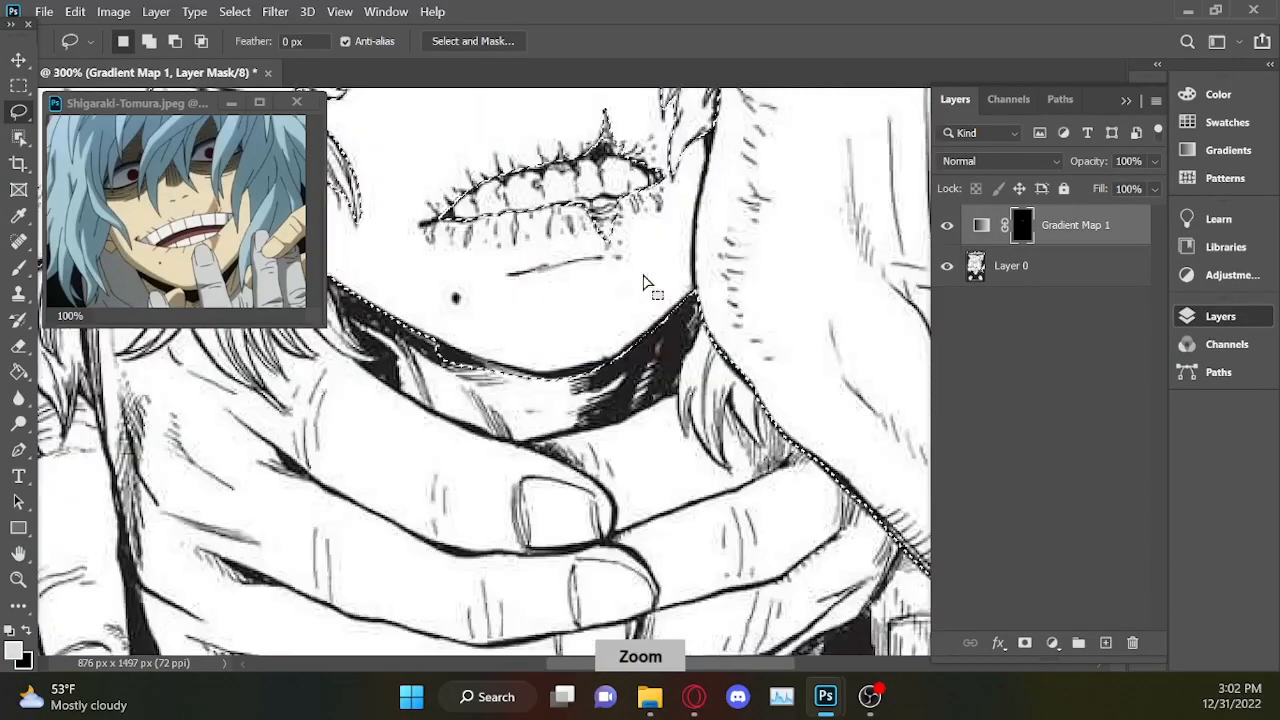
{"action": "scroll", "coordinate": [645, 283], "scroll_direction": "up", "scroll_amount": 1}
{"action": "scroll", "coordinate": [690, 660], "scroll_direction": "left", "scroll_amount": 3}
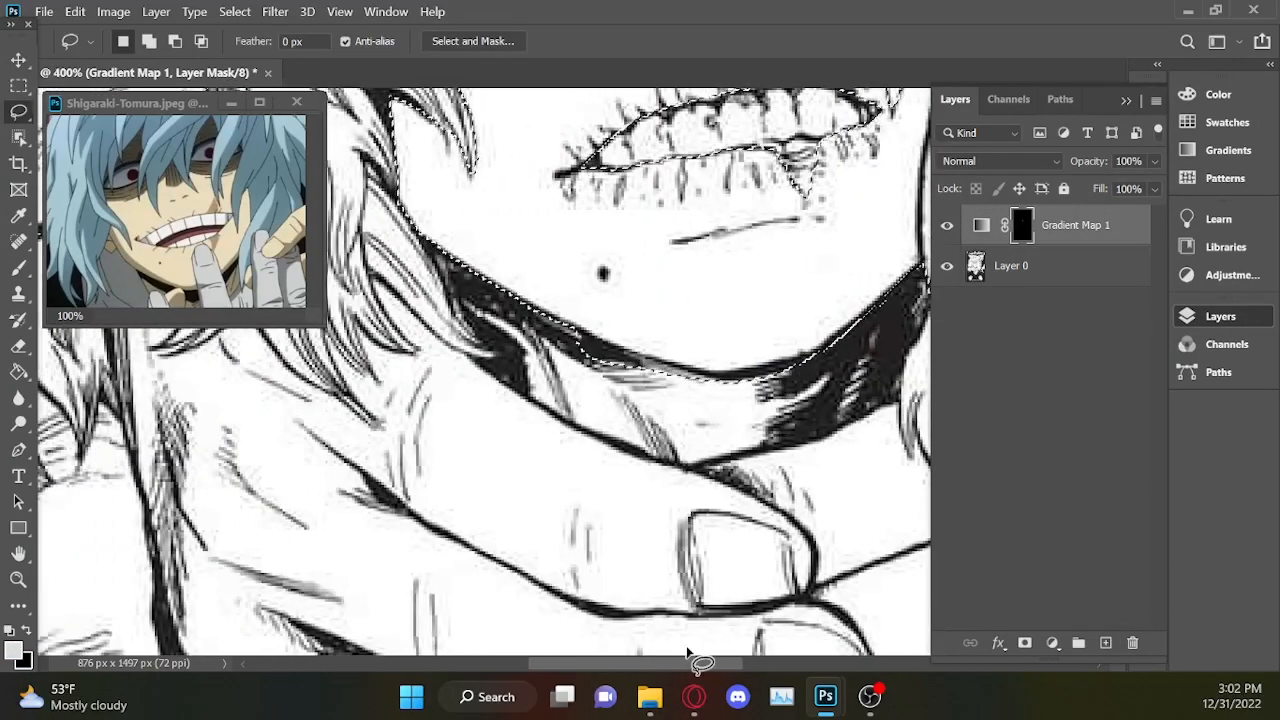
{"action": "left_click", "coordinate": [1220, 316]}
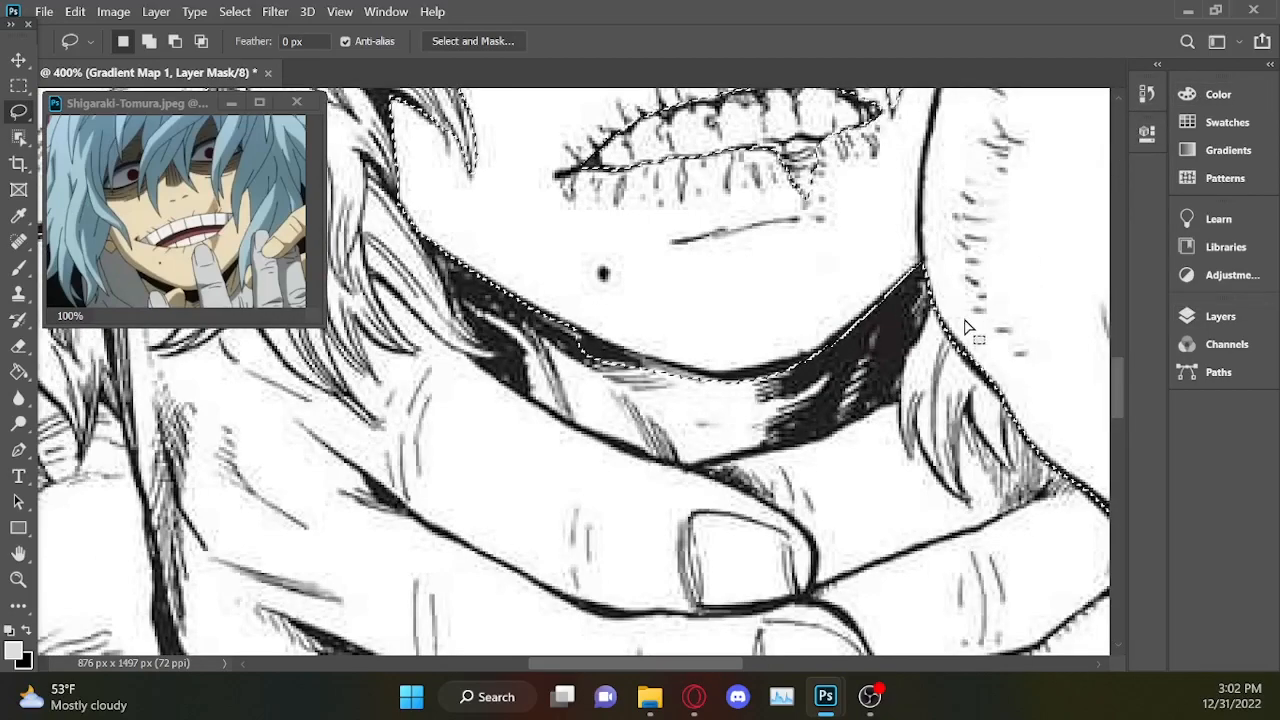
{"action": "key", "text": "shift"}
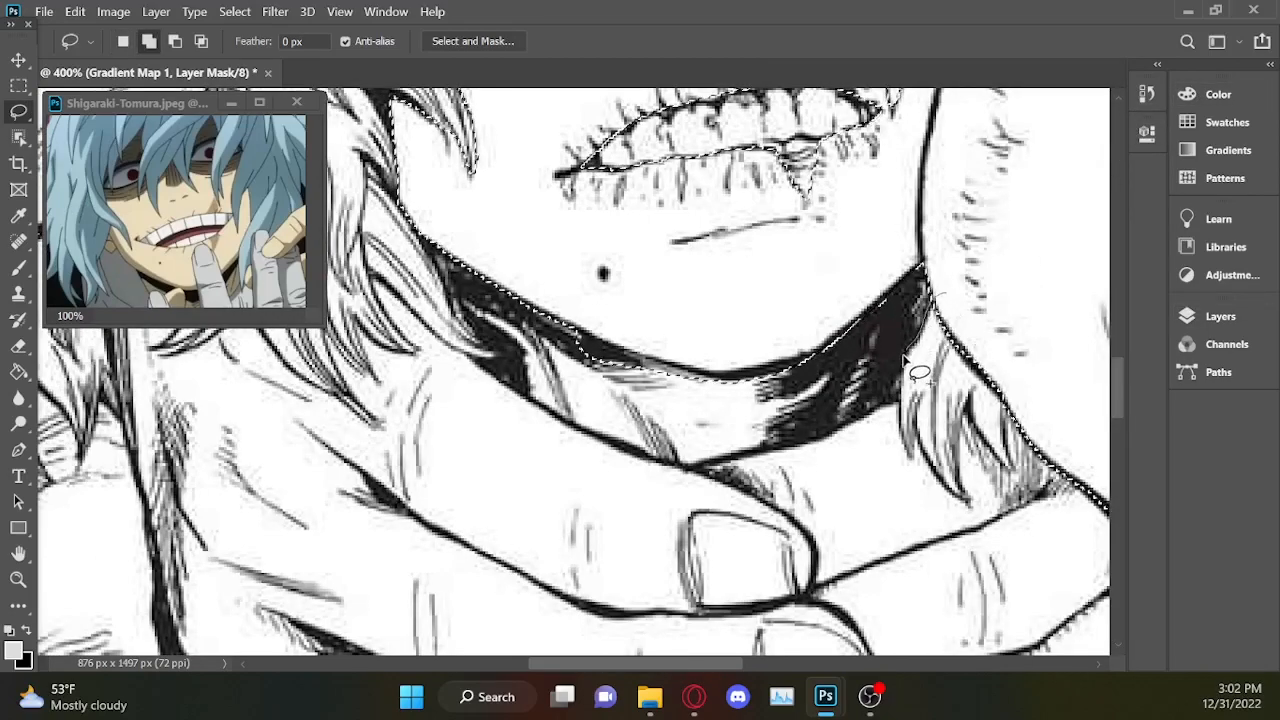
{"action": "mouse_move", "coordinate": [790, 450]}
{"action": "left_mouse_down"}
{"action": "mouse_move", "coordinate": [740, 465]}
{"action": "mouse_move", "coordinate": [690, 295]}
{"action": "mouse_move", "coordinate": [1000, 218]}
{"action": "mouse_move", "coordinate": [1035, 228]}
{"action": "left_mouse_up"}
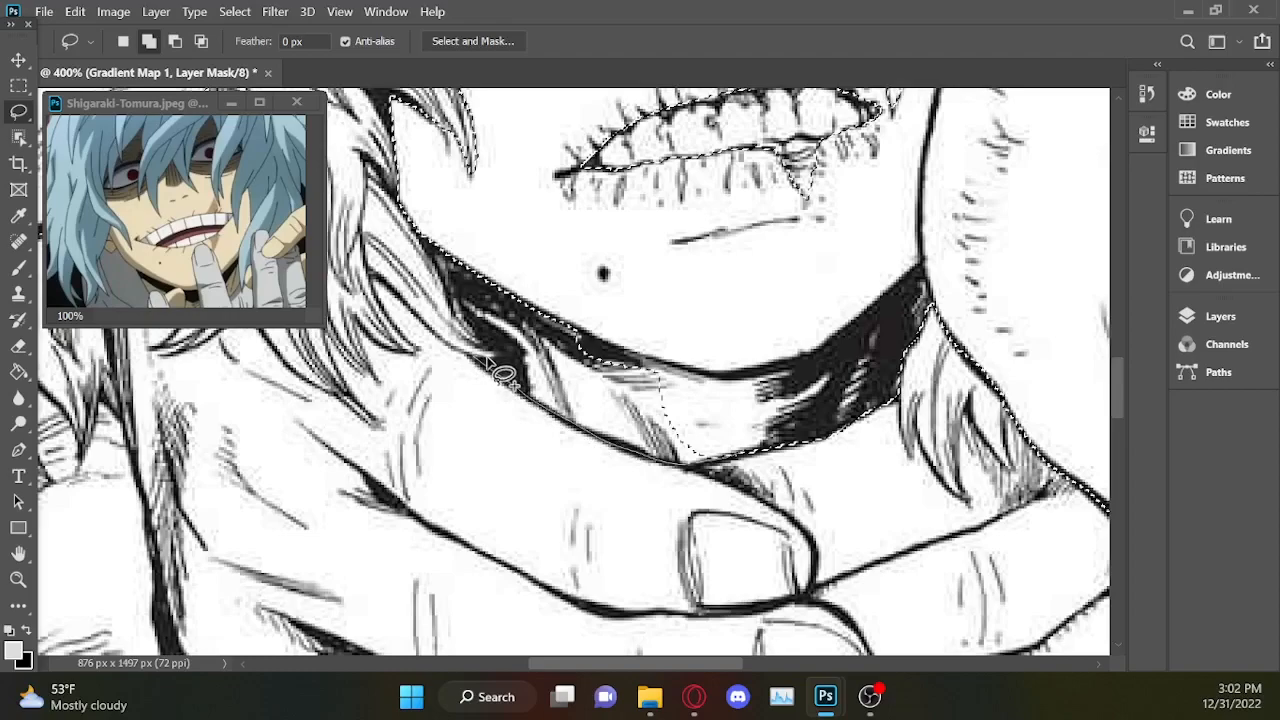
{"action": "mouse_move", "coordinate": [512, 372]}
{"action": "left_mouse_down"}
{"action": "mouse_move", "coordinate": [478, 336]}
{"action": "mouse_move", "coordinate": [434, 231]}
{"action": "left_mouse_up"}
{"action": "mouse_move", "coordinate": [594, 299]}
{"action": "left_mouse_down"}
{"action": "mouse_move", "coordinate": [734, 324]}
{"action": "mouse_move", "coordinate": [811, 318]}
{"action": "mouse_move", "coordinate": [855, 296]}
{"action": "mouse_move", "coordinate": [912, 218]}
{"action": "left_mouse_up"}
{"action": "left_click_drag", "start_coordinate": [945, 310], "coordinate": [962, 323]}
Add the bare chest to the skin selection, tracing its lower left edge along the coat.
{"action": "left_click_drag", "start_coordinate": [1122, 392], "coordinate": [1122, 489]}
{"action": "key", "text": "ctrl+plus"}
{"action": "left_click_drag", "start_coordinate": [695, 667], "coordinate": [726, 665]}
{"action": "key", "text": "shift"}
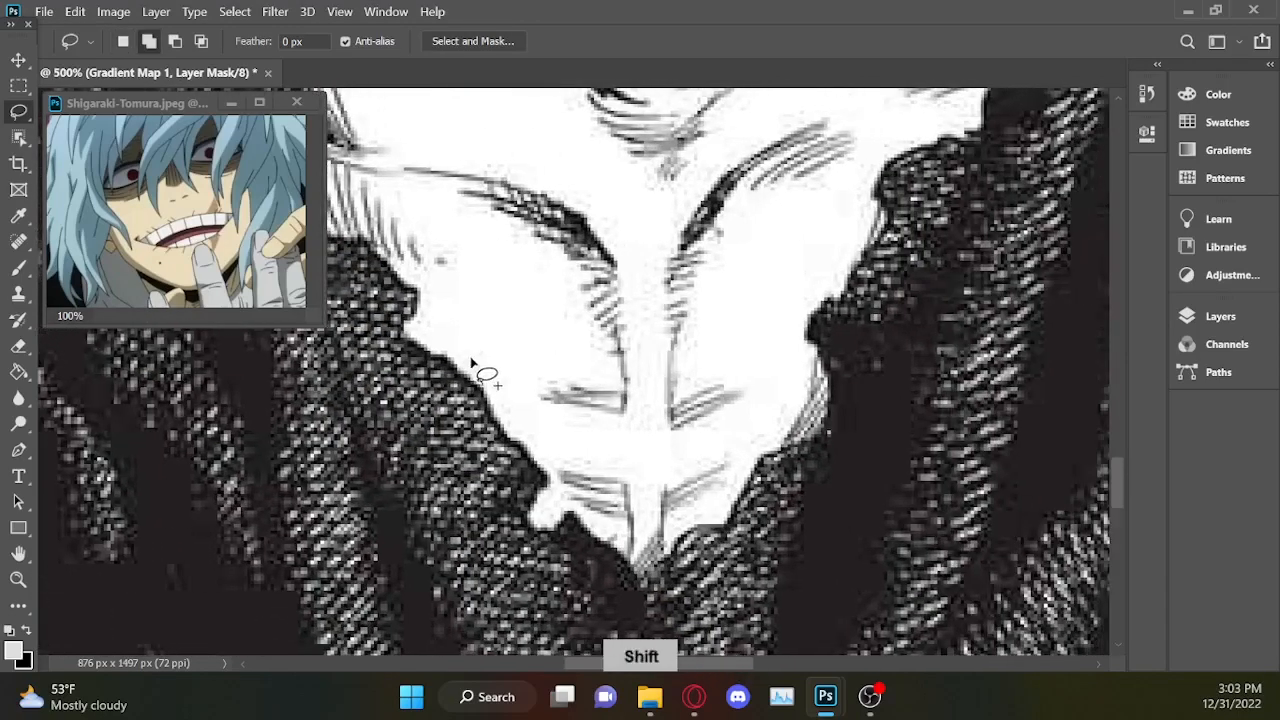
{"action": "left_click_drag", "start_coordinate": [452, 348], "coordinate": [477, 388]}
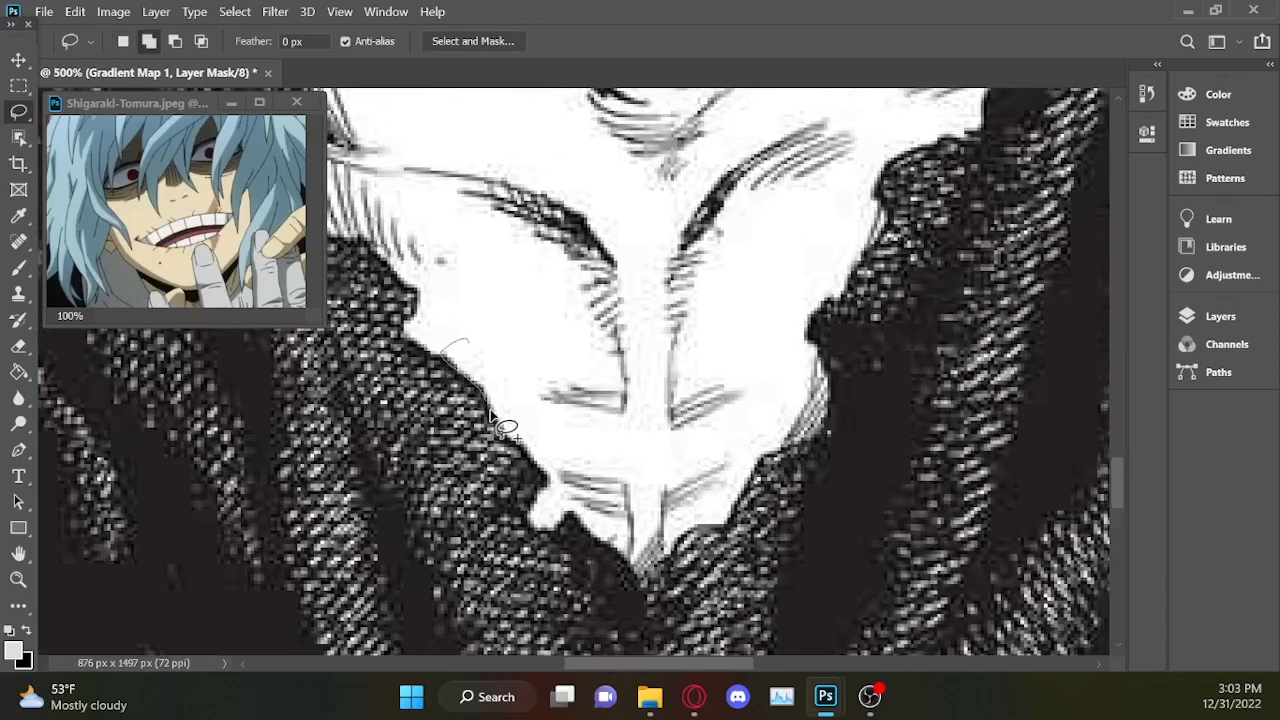
{"action": "mouse_move", "coordinate": [552, 488]}
{"action": "left_mouse_down"}
{"action": "mouse_move", "coordinate": [628, 473]}
{"action": "mouse_move", "coordinate": [680, 383]}
{"action": "left_mouse_up"}
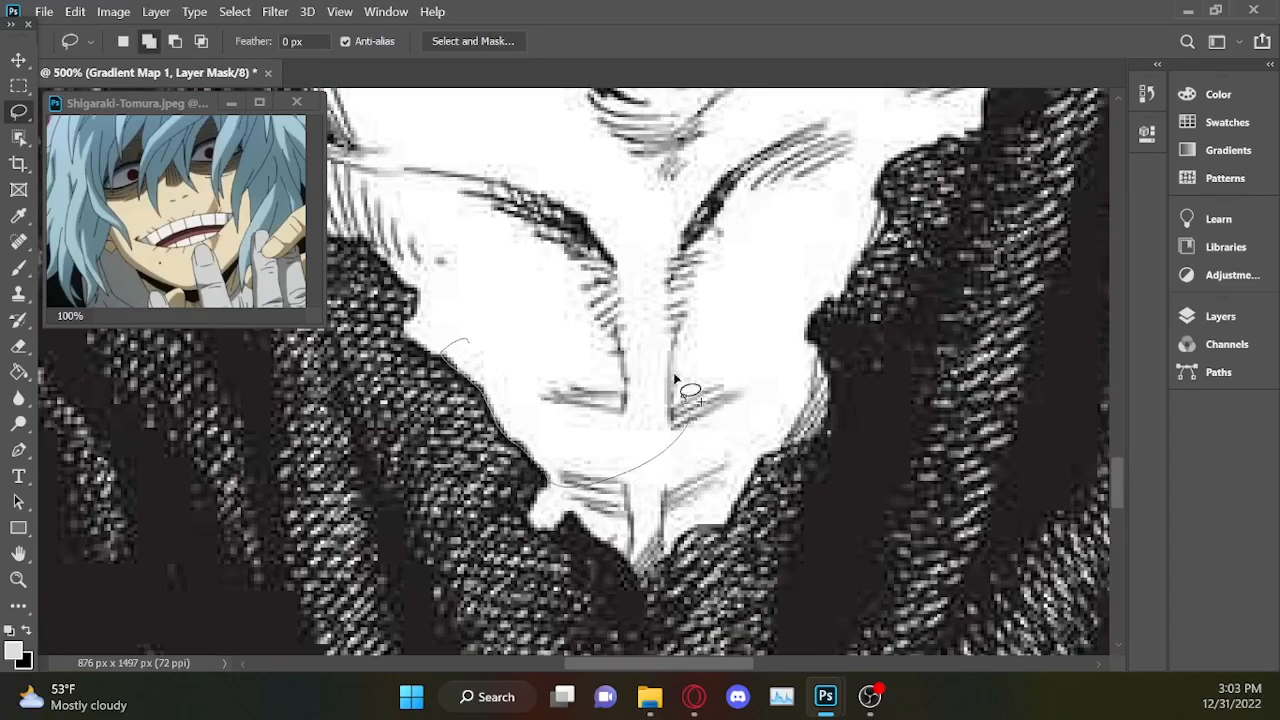
{"action": "mouse_move", "coordinate": [545, 478]}
{"action": "left_mouse_down"}
{"action": "mouse_move", "coordinate": [766, 388]}
{"action": "mouse_move", "coordinate": [706, 235]}
{"action": "mouse_move", "coordinate": [549, 176]}
{"action": "mouse_move", "coordinate": [405, 186]}
{"action": "left_mouse_up"}
{"action": "left_click_drag", "start_coordinate": [440, 278], "coordinate": [463, 332]}
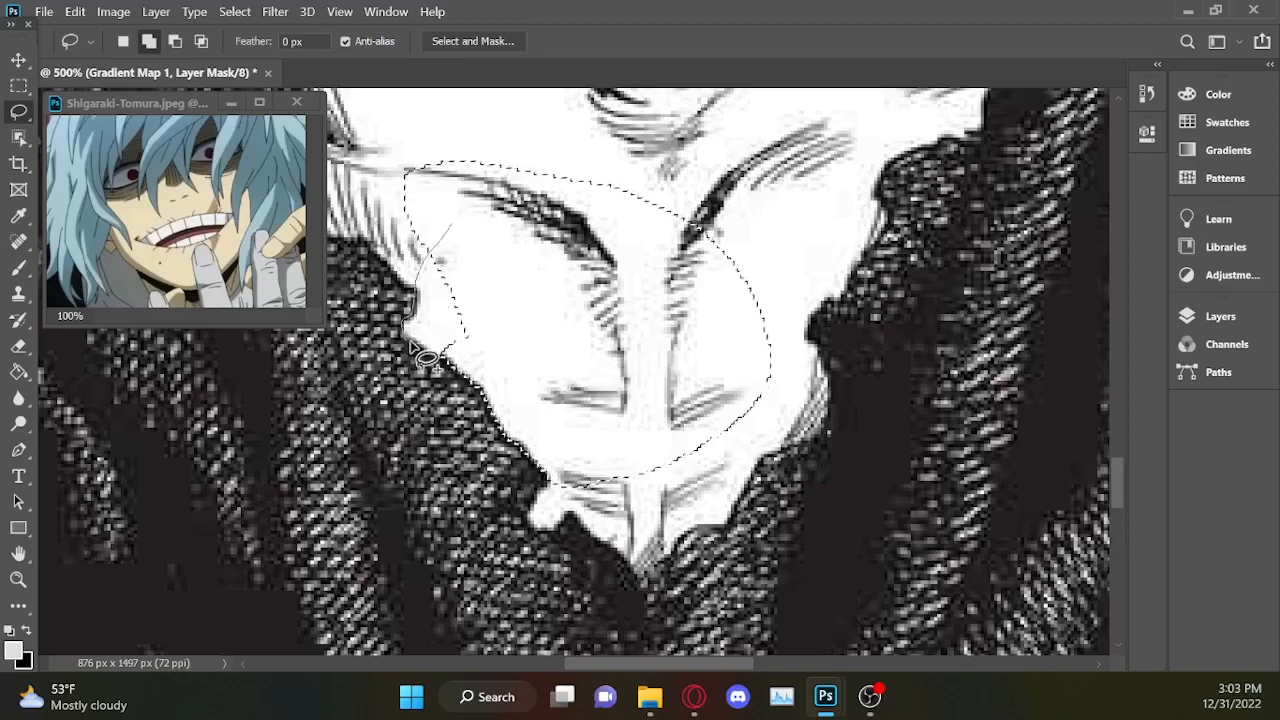
{"action": "mouse_move", "coordinate": [527, 297]}
{"action": "left_mouse_down"}
{"action": "mouse_move", "coordinate": [475, 154]}
{"action": "mouse_move", "coordinate": [382, 170]}
{"action": "mouse_move", "coordinate": [366, 230]}
{"action": "left_mouse_up"}
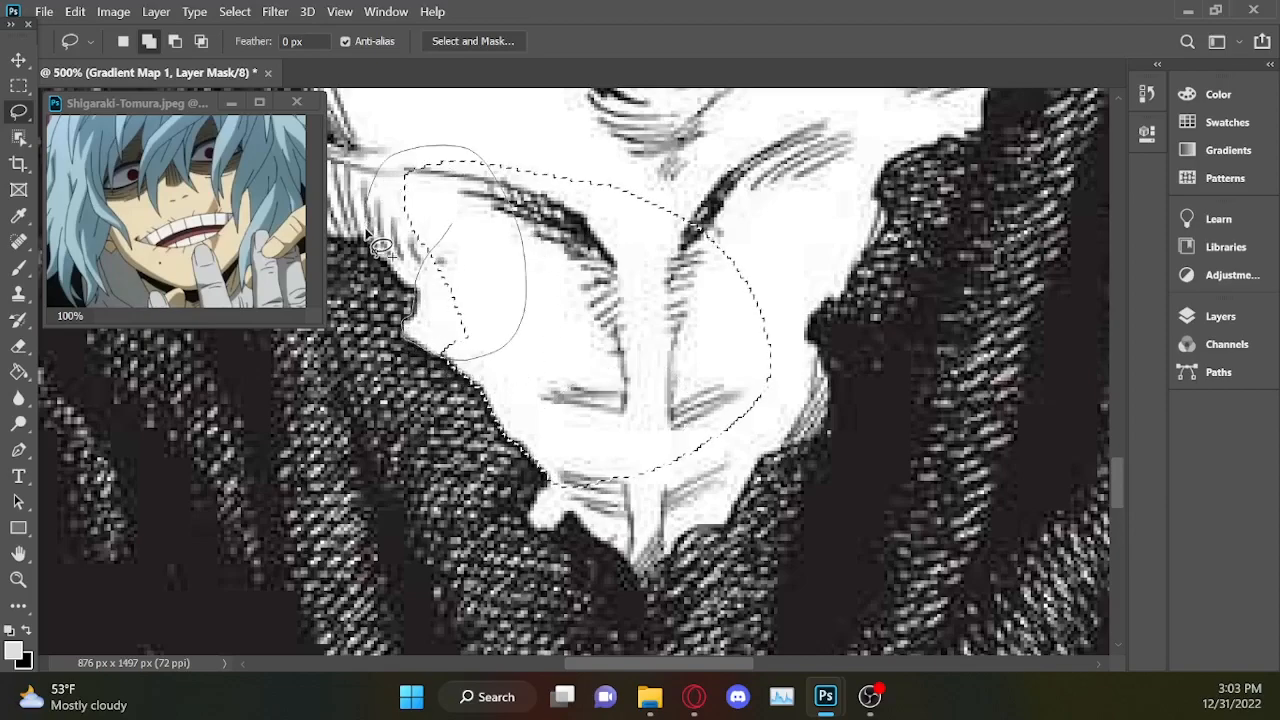
{"action": "left_click_drag", "start_coordinate": [418, 312], "coordinate": [420, 314]}
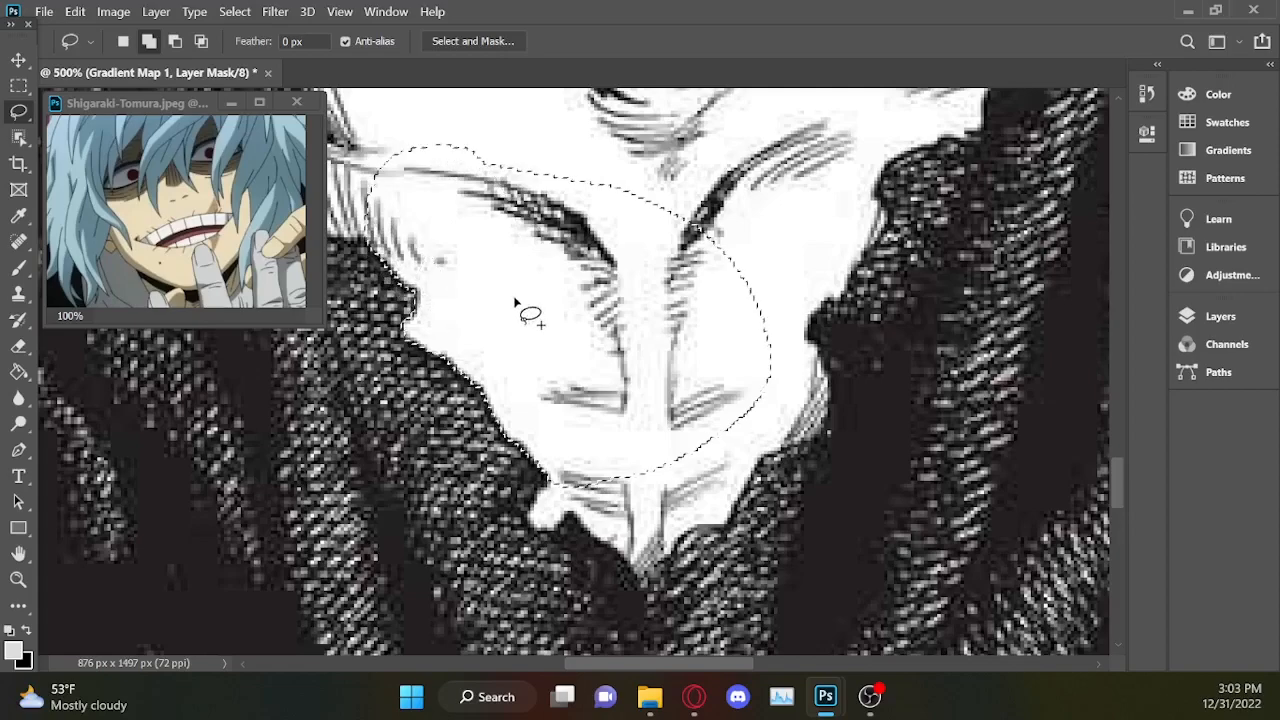
Extend the selection over the chest's pointed lower tip and up its lower right edge against the coat.
{"action": "mouse_move", "coordinate": [531, 503]}
{"action": "left_mouse_down"}
{"action": "mouse_move", "coordinate": [532, 540]}
{"action": "mouse_move", "coordinate": [556, 548]}
{"action": "mouse_move", "coordinate": [580, 522]}
{"action": "mouse_move", "coordinate": [604, 369]}
{"action": "left_mouse_up"}
{"action": "mouse_move", "coordinate": [692, 418]}
{"action": "left_mouse_down"}
{"action": "mouse_move", "coordinate": [727, 527]}
{"action": "mouse_move", "coordinate": [681, 537]}
{"action": "mouse_move", "coordinate": [639, 588]}
{"action": "mouse_move", "coordinate": [573, 515]}
{"action": "mouse_move", "coordinate": [567, 488]}
{"action": "mouse_move", "coordinate": [657, 284]}
{"action": "mouse_move", "coordinate": [645, 207]}
{"action": "mouse_move", "coordinate": [722, 163]}
{"action": "mouse_move", "coordinate": [773, 174]}
{"action": "mouse_move", "coordinate": [807, 242]}
{"action": "mouse_move", "coordinate": [757, 358]}
{"action": "mouse_move", "coordinate": [768, 443]}
{"action": "mouse_move", "coordinate": [722, 528]}
{"action": "left_mouse_up"}
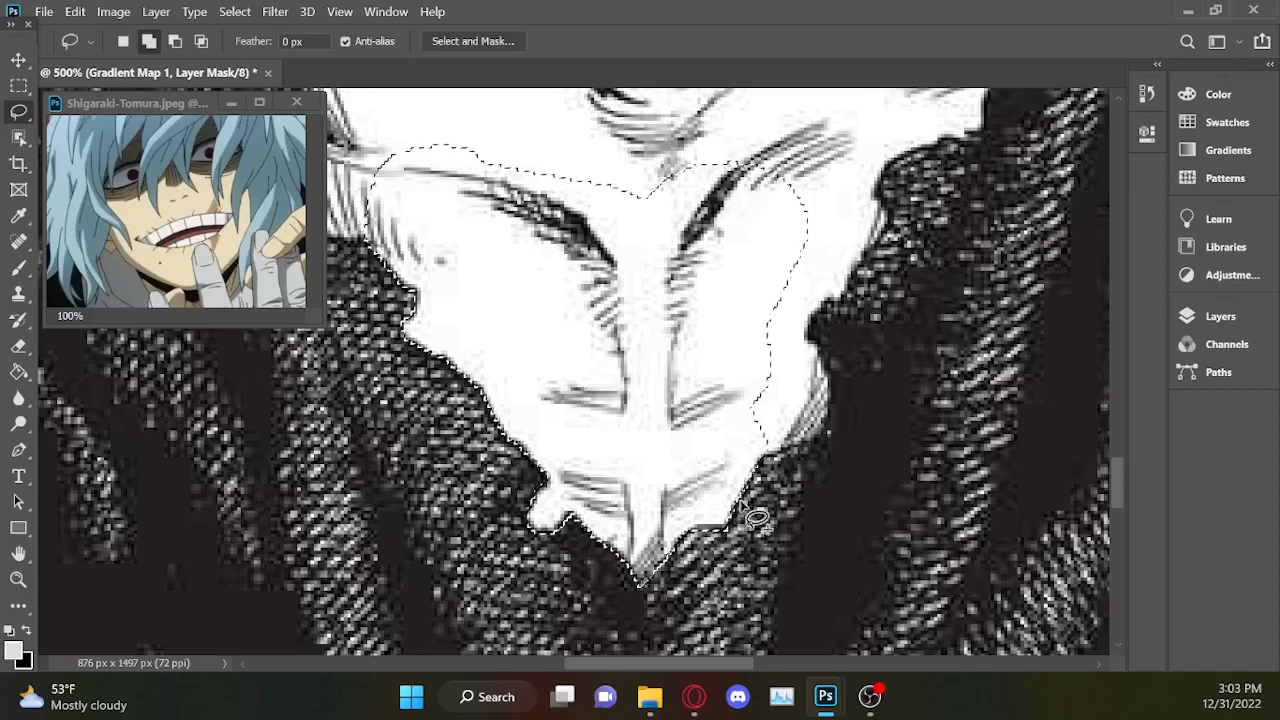
{"action": "mouse_move", "coordinate": [806, 337]}
{"action": "left_mouse_down"}
{"action": "mouse_move", "coordinate": [838, 383]}
{"action": "mouse_move", "coordinate": [841, 436]}
{"action": "mouse_move", "coordinate": [810, 473]}
{"action": "mouse_move", "coordinate": [759, 472]}
{"action": "mouse_move", "coordinate": [716, 405]}
{"action": "mouse_move", "coordinate": [678, 271]}
{"action": "mouse_move", "coordinate": [715, 169]}
{"action": "mouse_move", "coordinate": [697, 147]}
{"action": "mouse_move", "coordinate": [846, 167]}
{"action": "left_mouse_up"}
{"action": "left_click_drag", "start_coordinate": [856, 268], "coordinate": [820, 345]}
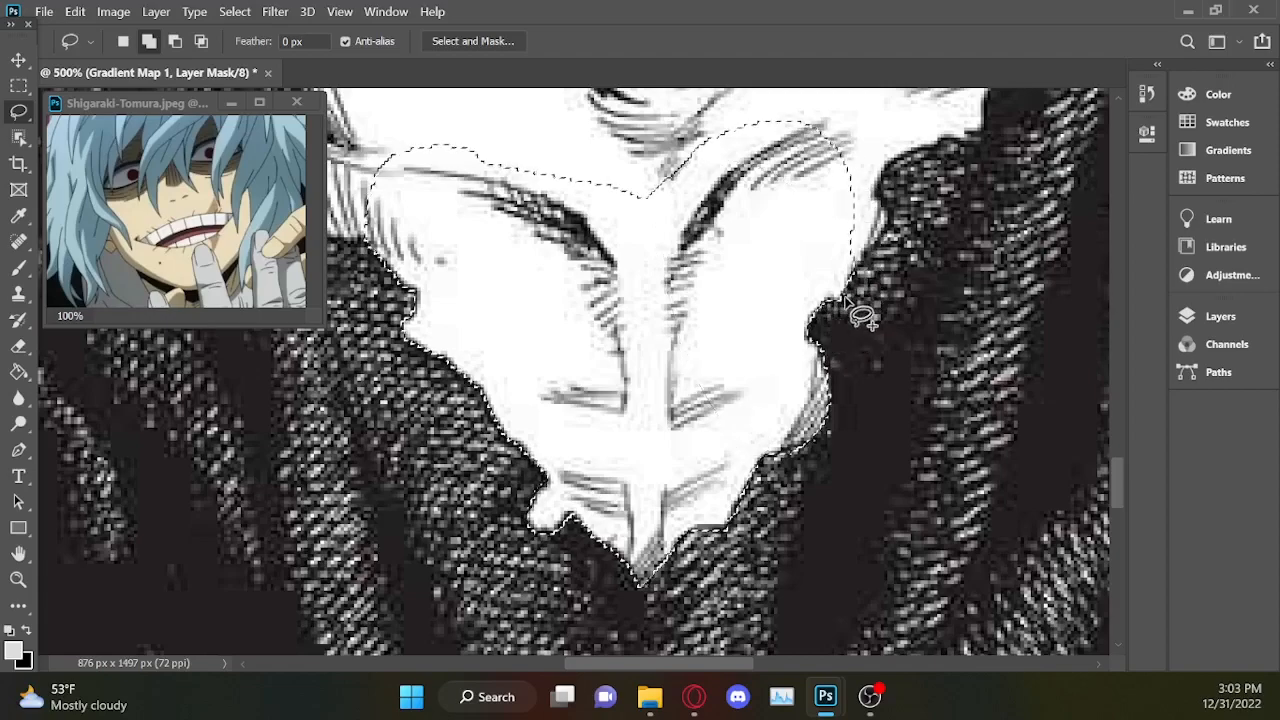
Add the chest's upper right side to the selection, following the jagged coat edge and its hatched shading.
{"action": "left_click_drag", "start_coordinate": [1116, 466], "coordinate": [1120, 447]}
{"action": "mouse_move", "coordinate": [1016, 221]}
{"action": "left_mouse_down"}
{"action": "mouse_move", "coordinate": [1016, 283]}
{"action": "mouse_move", "coordinate": [983, 303]}
{"action": "mouse_move", "coordinate": [979, 337]}
{"action": "mouse_move", "coordinate": [884, 370]}
{"action": "mouse_move", "coordinate": [889, 427]}
{"action": "mouse_move", "coordinate": [852, 480]}
{"action": "mouse_move", "coordinate": [813, 464]}
{"action": "mouse_move", "coordinate": [757, 397]}
{"action": "mouse_move", "coordinate": [932, 211]}
{"action": "left_mouse_up"}
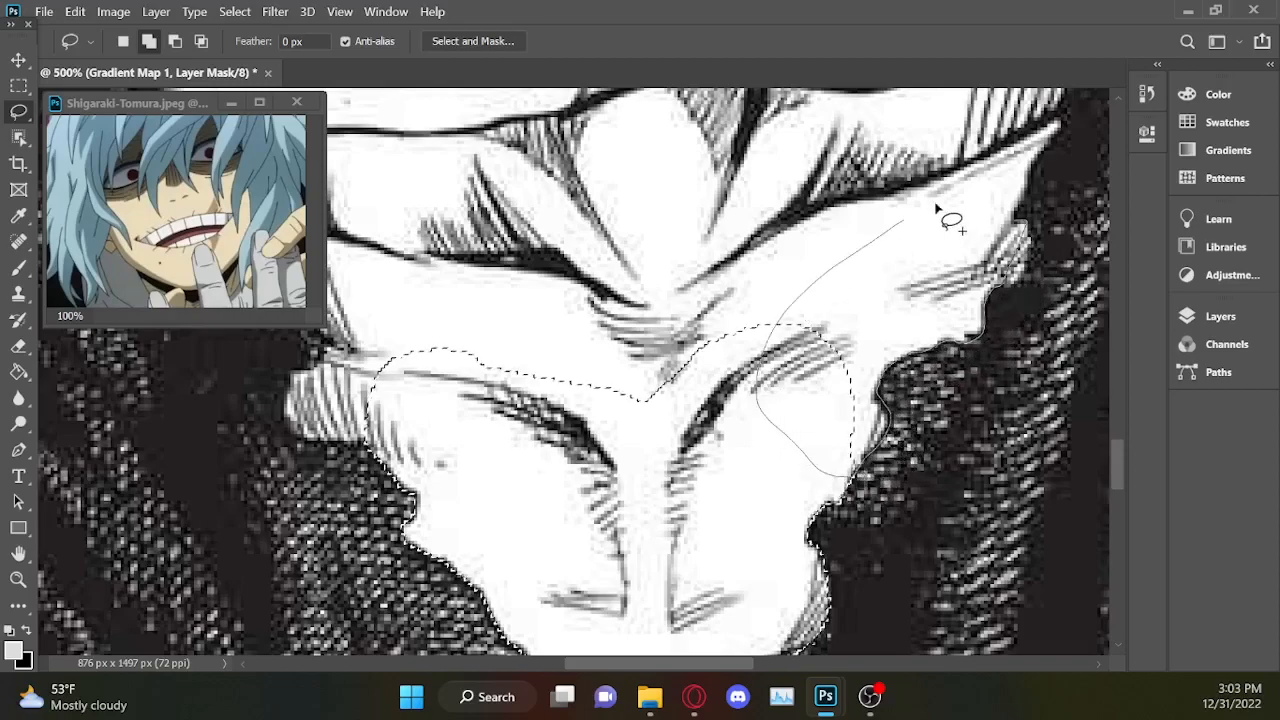
{"action": "mouse_move", "coordinate": [1006, 172]}
{"action": "left_mouse_down"}
{"action": "mouse_move", "coordinate": [1029, 158]}
{"action": "mouse_move", "coordinate": [1026, 236]}
{"action": "left_mouse_up"}
{"action": "key", "text": "shift"}
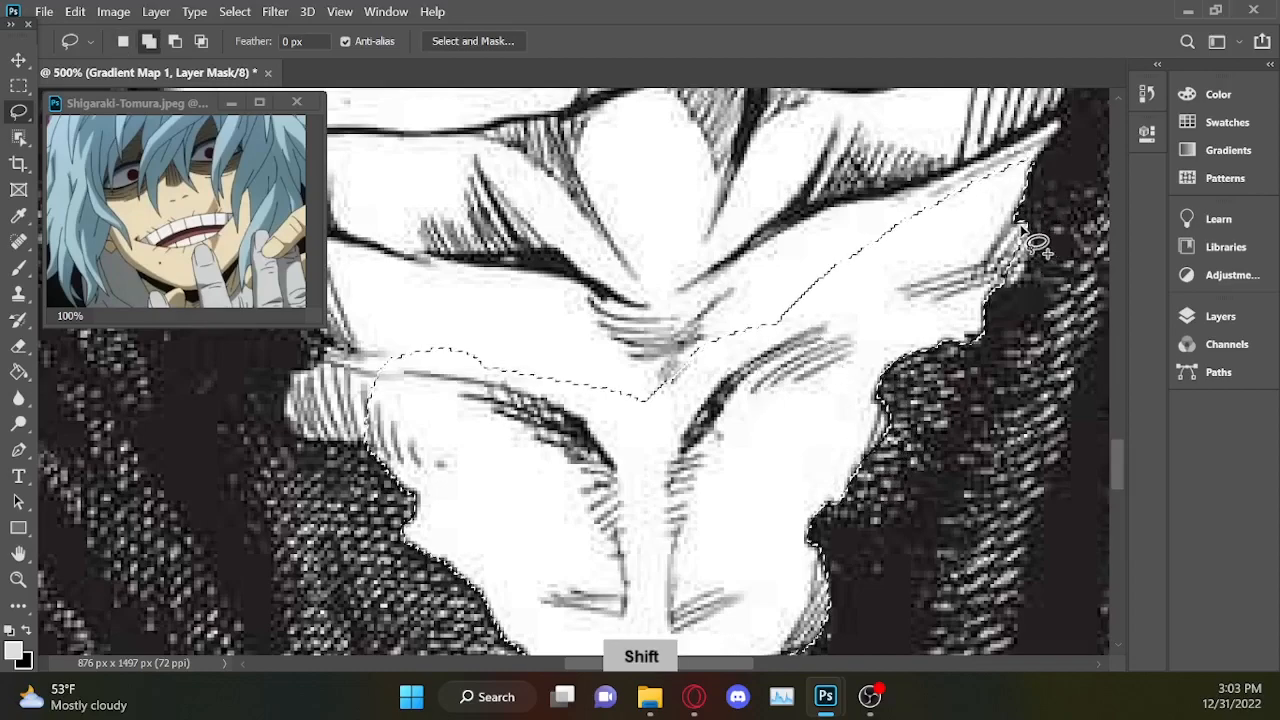
{"action": "mouse_move", "coordinate": [1030, 268]}
{"action": "left_mouse_down"}
{"action": "mouse_move", "coordinate": [1025, 245]}
{"action": "mouse_move", "coordinate": [1020, 295]}
{"action": "mouse_move", "coordinate": [985, 290]}
{"action": "left_mouse_up"}
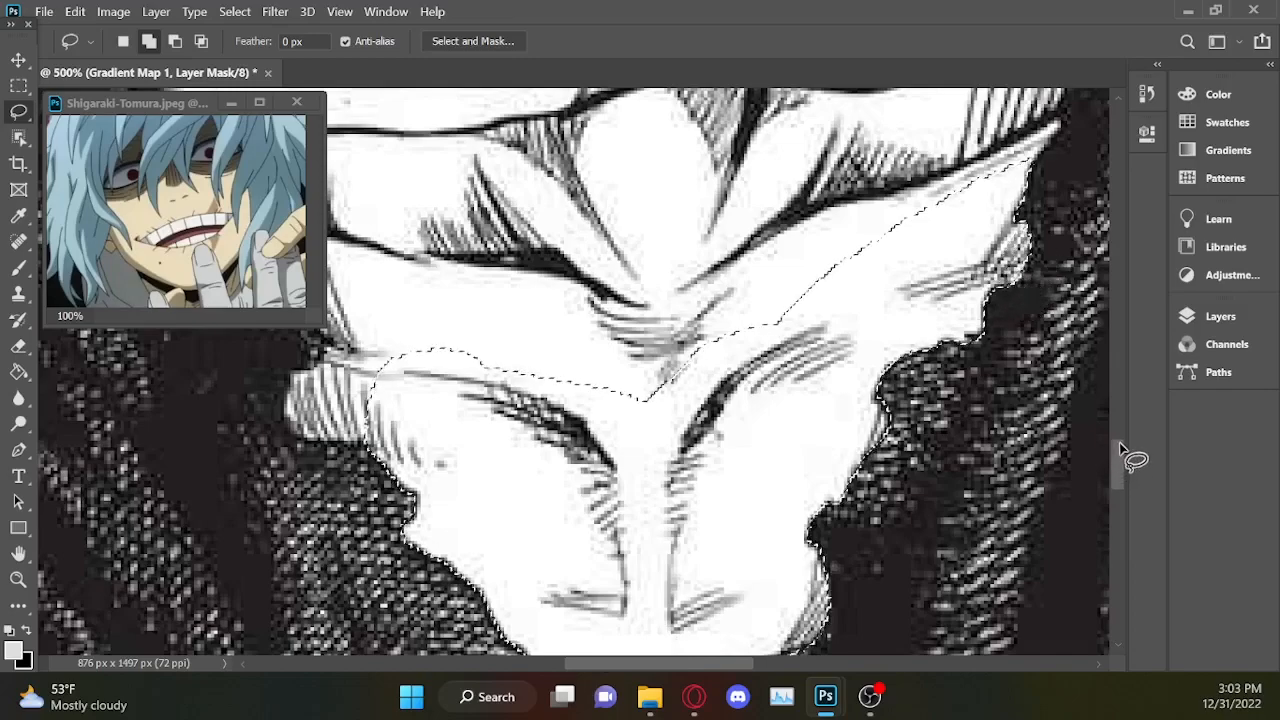
Add the hatched right collarbone area between the lowest fingers and the coat to the selection.
{"action": "scroll", "coordinate": [1116, 436], "scroll_direction": "up", "scroll_amount": 3}
{"action": "left_click_drag", "start_coordinate": [1116, 436], "coordinate": [1117, 432]}
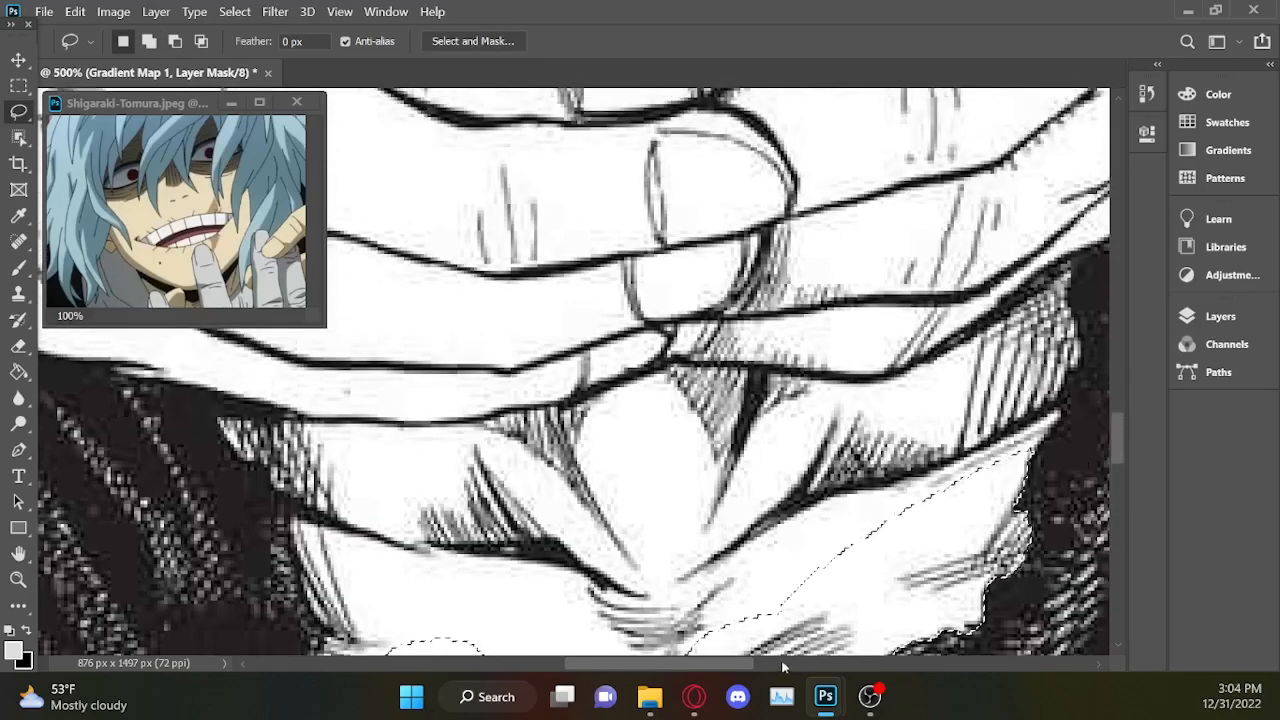
{"action": "left_click_drag", "start_coordinate": [735, 663], "coordinate": [791, 663]}
{"action": "key", "text": "shift"}
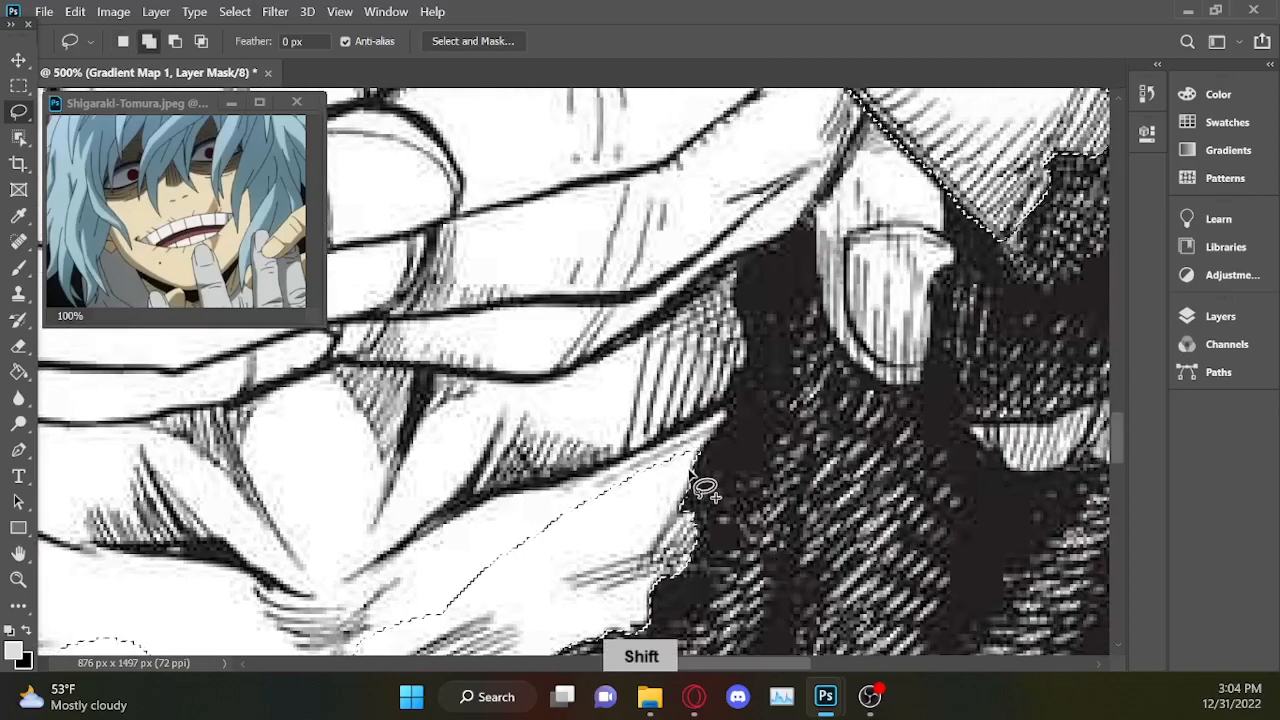
{"action": "mouse_move", "coordinate": [729, 410]}
{"action": "left_mouse_down"}
{"action": "mouse_move", "coordinate": [749, 342]}
{"action": "mouse_move", "coordinate": [734, 254]}
{"action": "mouse_move", "coordinate": [505, 433]}
{"action": "mouse_move", "coordinate": [518, 578]}
{"action": "left_mouse_up"}
{"action": "left_click_drag", "start_coordinate": [660, 510], "coordinate": [662, 507]}
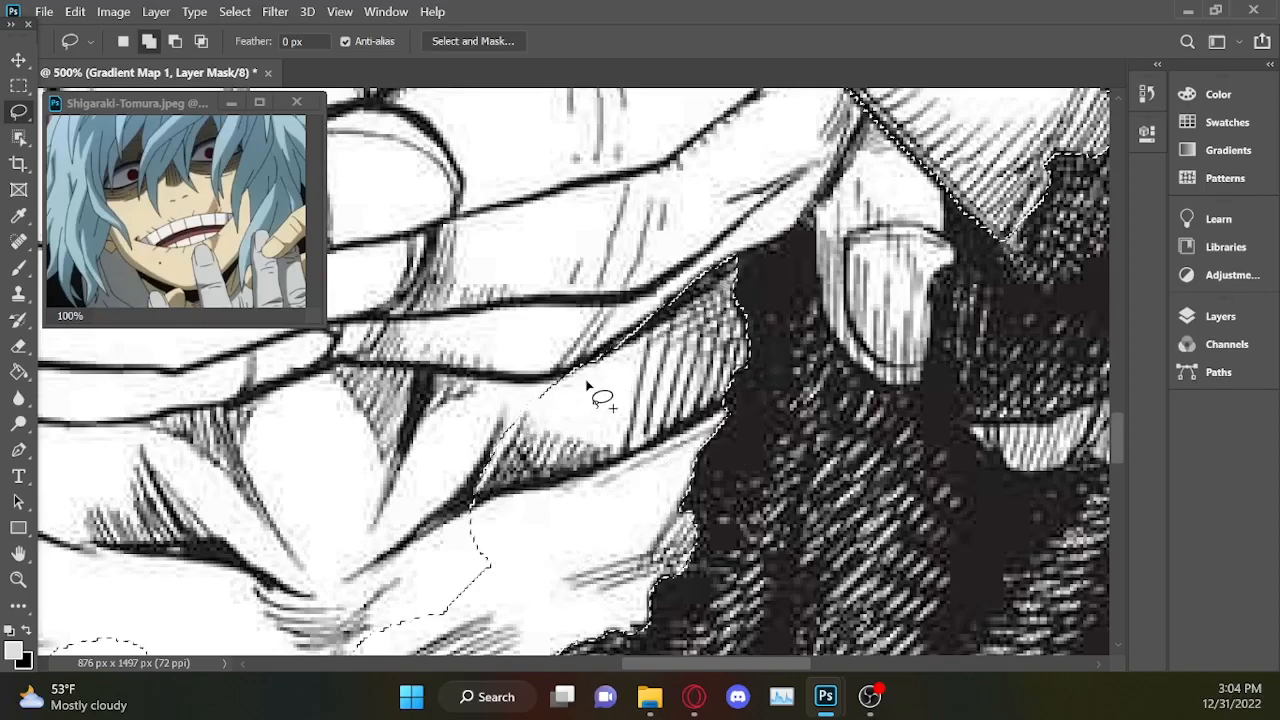
Add the base of the throat and the left collarbone area to the selection, tracing beneath the lowest fingers.
{"action": "left_click_drag", "start_coordinate": [427, 370], "coordinate": [352, 372]}
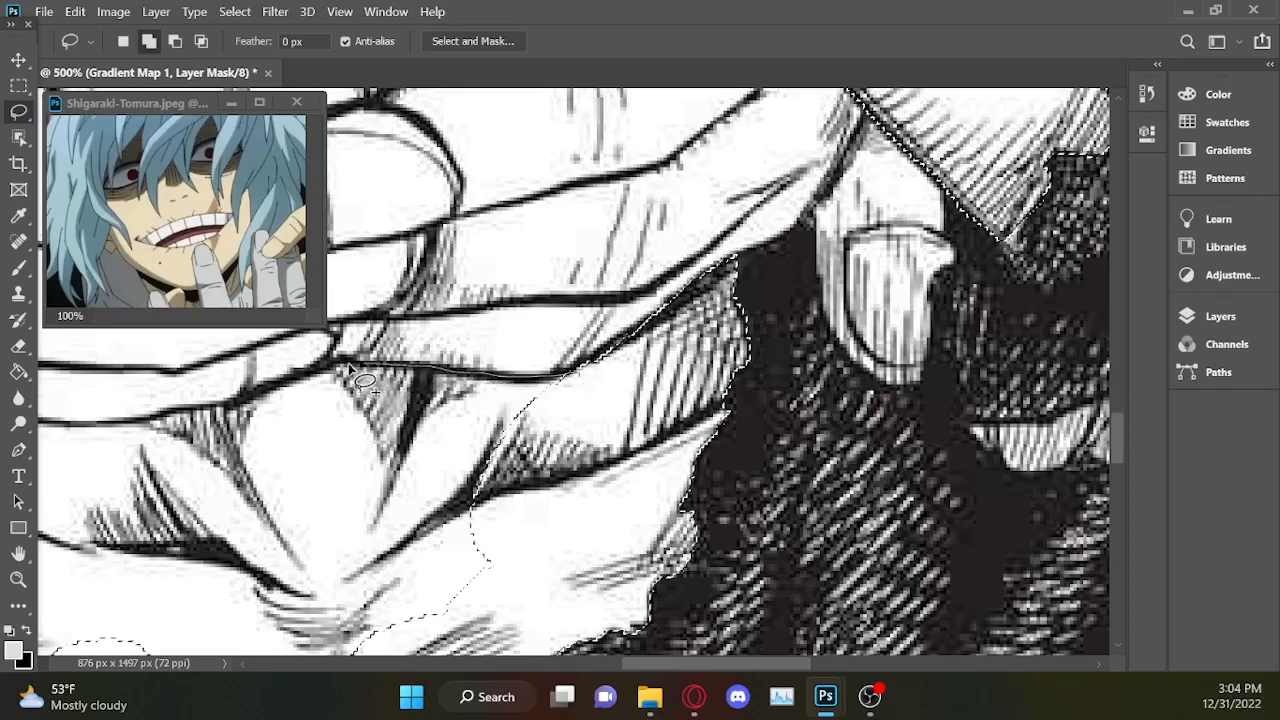
{"action": "mouse_move", "coordinate": [232, 412]}
{"action": "left_mouse_down"}
{"action": "mouse_move", "coordinate": [150, 417]}
{"action": "mouse_move", "coordinate": [127, 527]}
{"action": "mouse_move", "coordinate": [358, 624]}
{"action": "mouse_move", "coordinate": [572, 590]}
{"action": "mouse_move", "coordinate": [603, 515]}
{"action": "left_mouse_up"}
{"action": "left_click_drag", "start_coordinate": [706, 665], "coordinate": [629, 665]}
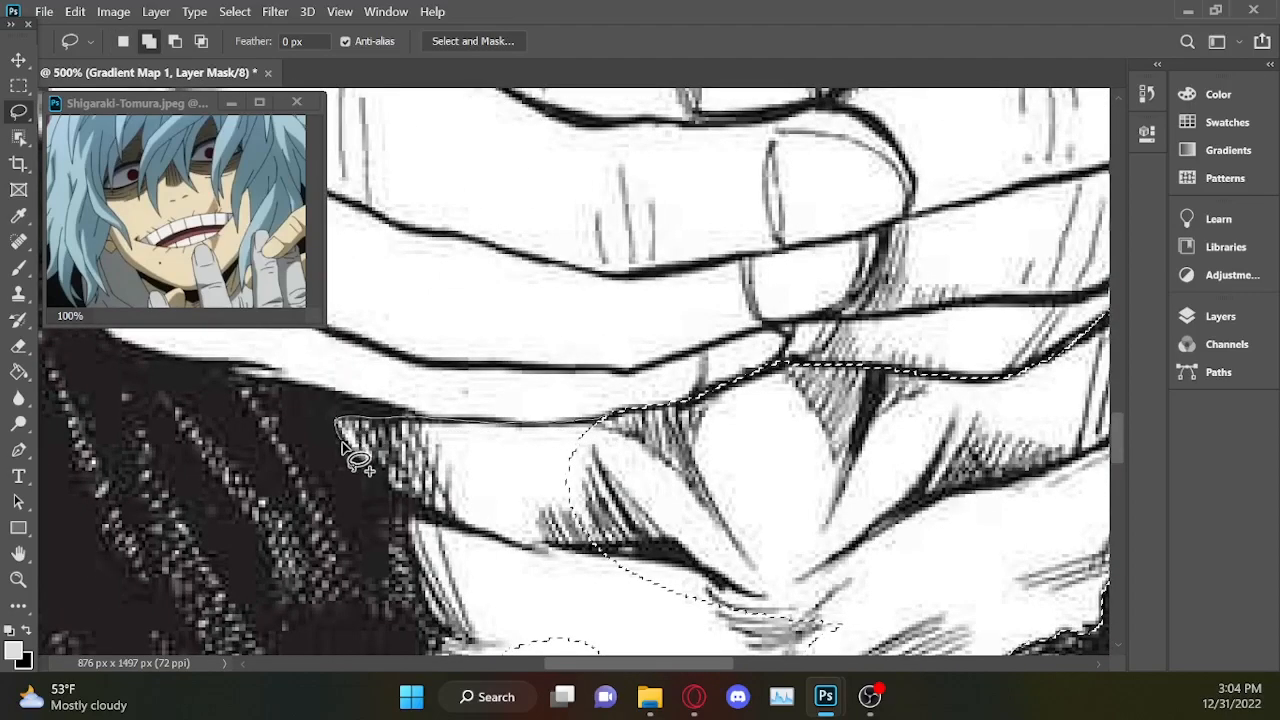
{"action": "mouse_move", "coordinate": [370, 460]}
{"action": "left_mouse_down"}
{"action": "mouse_move", "coordinate": [544, 514]}
{"action": "mouse_move", "coordinate": [748, 539]}
{"action": "mouse_move", "coordinate": [838, 530]}
{"action": "left_mouse_up"}
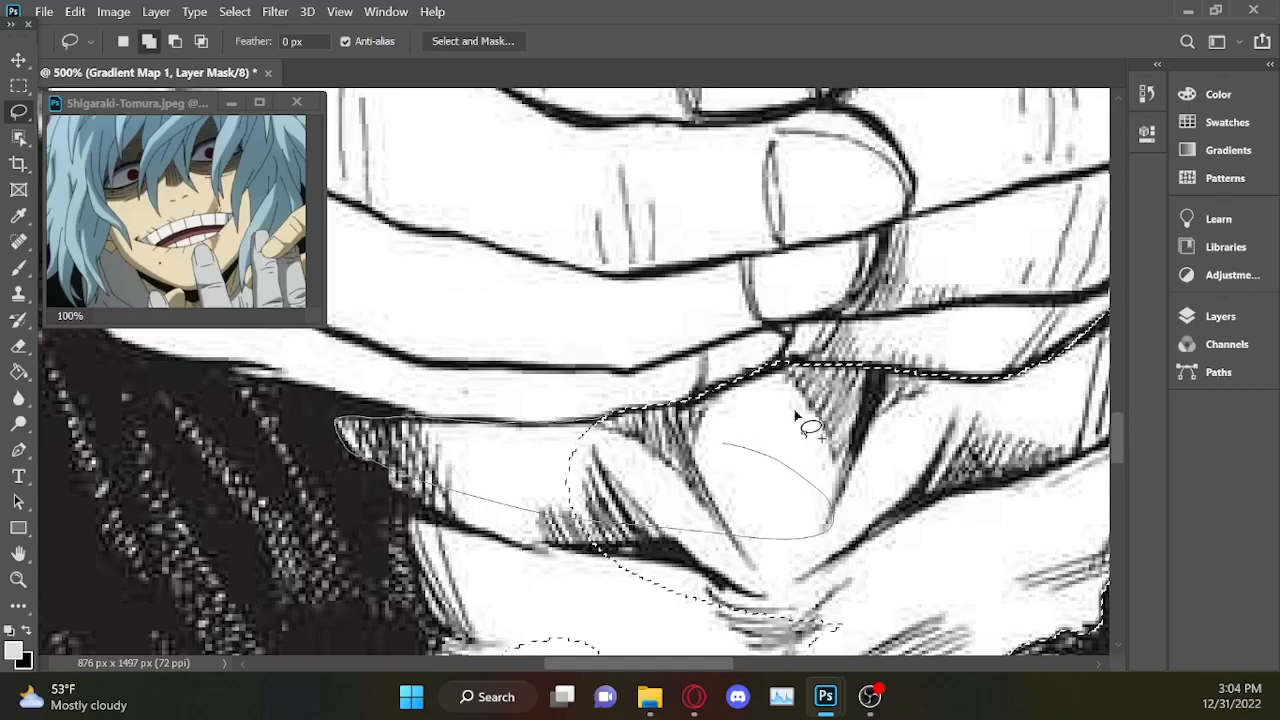
{"action": "left_click_drag", "start_coordinate": [770, 425], "coordinate": [775, 430]}
Fill the remaining gap across the upper chest in the selection and refine its left edge against the coat.
{"action": "scroll", "coordinate": [1117, 446], "scroll_direction": "down", "scroll_amount": 5}
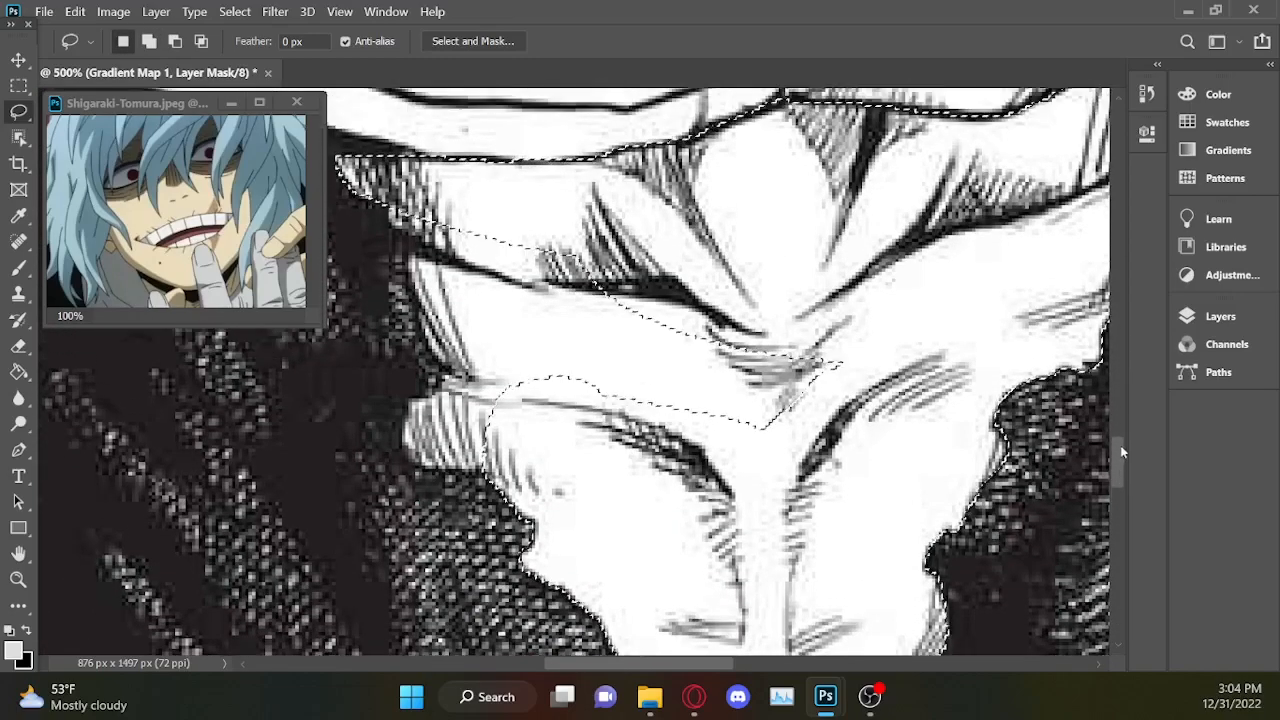
{"action": "left_click_drag", "start_coordinate": [1120, 453], "coordinate": [1124, 424]}
{"action": "key", "text": "shift"}
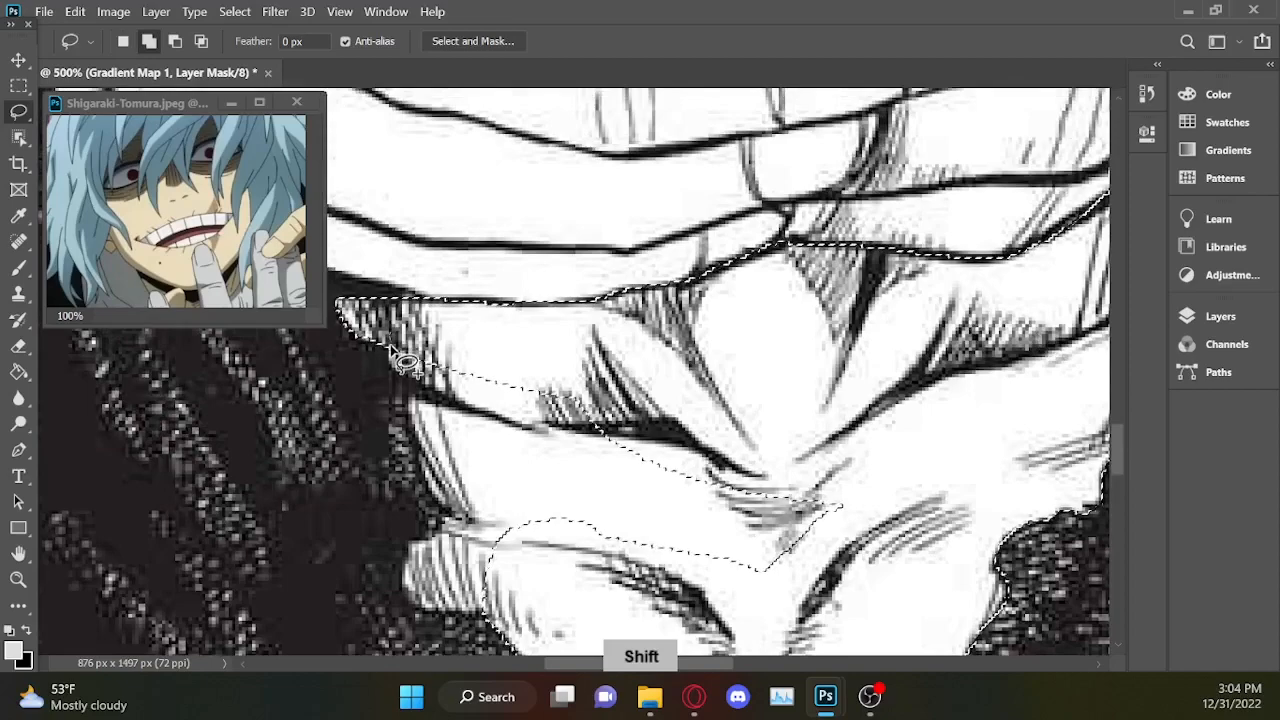
{"action": "left_click_drag", "start_coordinate": [407, 418], "coordinate": [417, 460]}
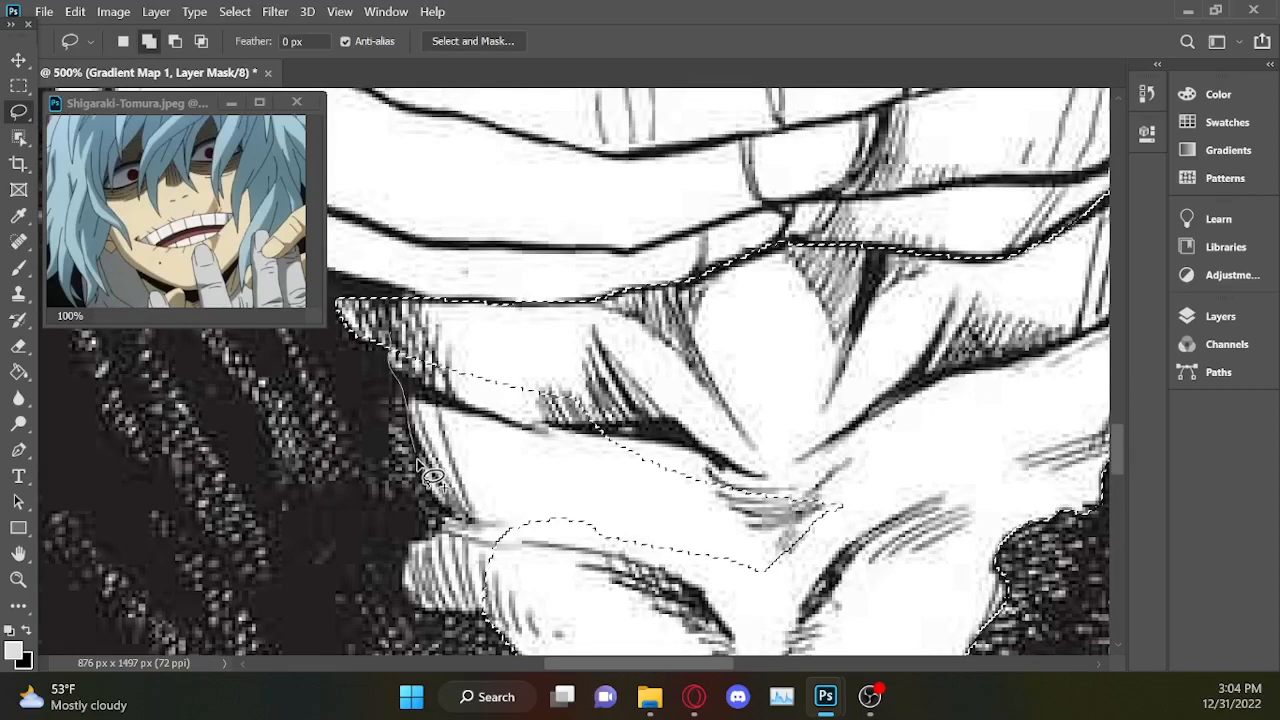
{"action": "mouse_move", "coordinate": [544, 574]}
{"action": "left_mouse_down"}
{"action": "mouse_move", "coordinate": [679, 619]}
{"action": "mouse_move", "coordinate": [812, 624]}
{"action": "left_mouse_up"}
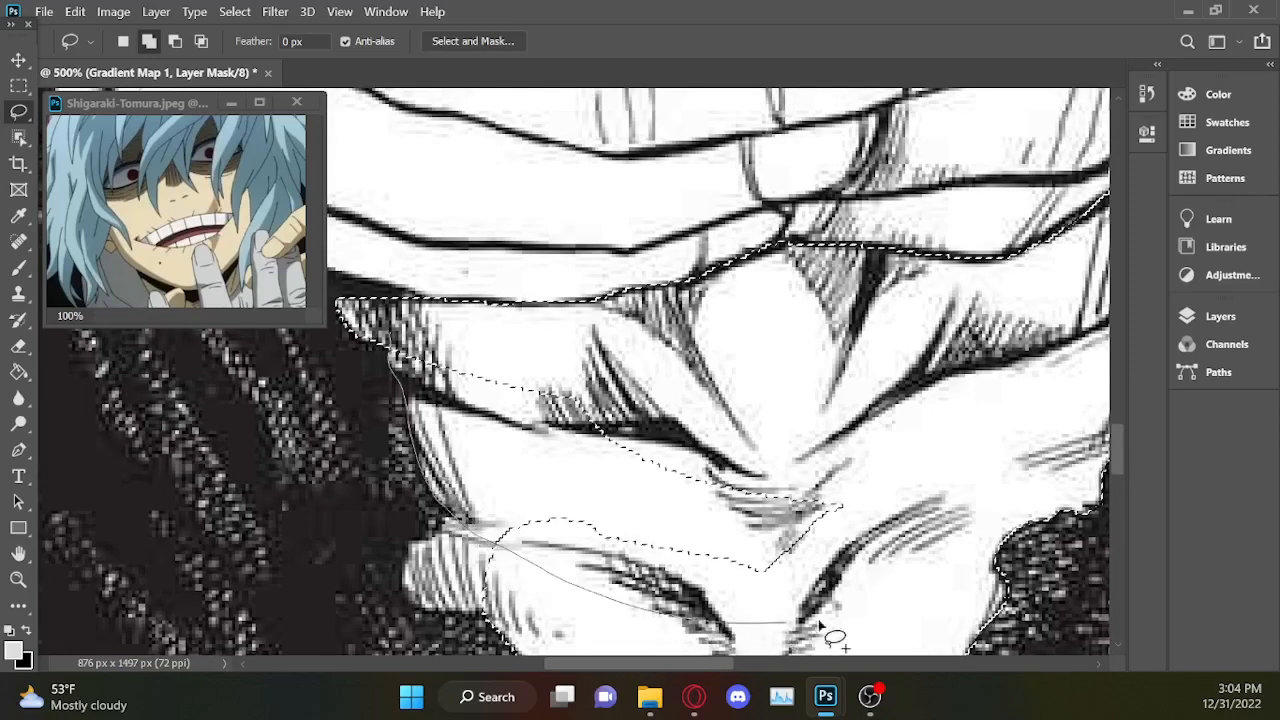
{"action": "left_click_drag", "start_coordinate": [472, 348], "coordinate": [466, 343]}
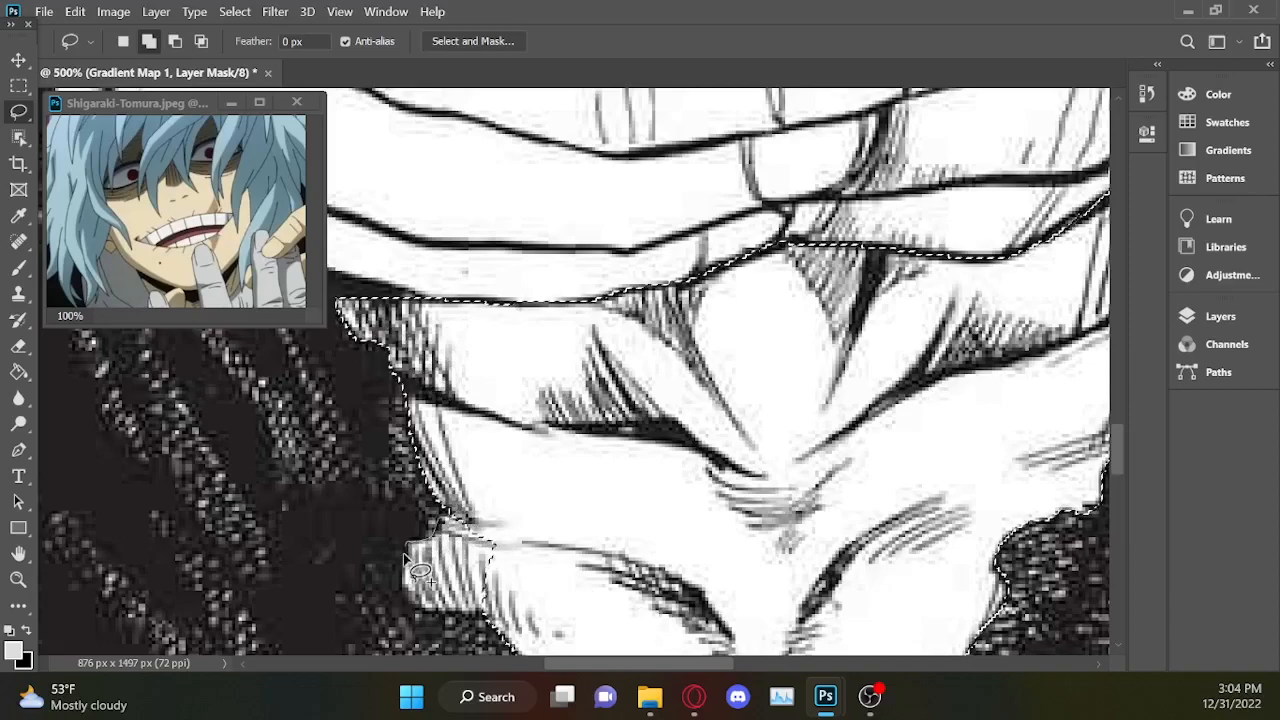
{"action": "mouse_move", "coordinate": [405, 566]}
{"action": "left_mouse_down"}
{"action": "mouse_move", "coordinate": [428, 604]}
{"action": "mouse_move", "coordinate": [471, 619]}
{"action": "mouse_move", "coordinate": [472, 634]}
{"action": "mouse_move", "coordinate": [450, 640]}
{"action": "left_mouse_up"}
{"action": "key", "text": "alt"}
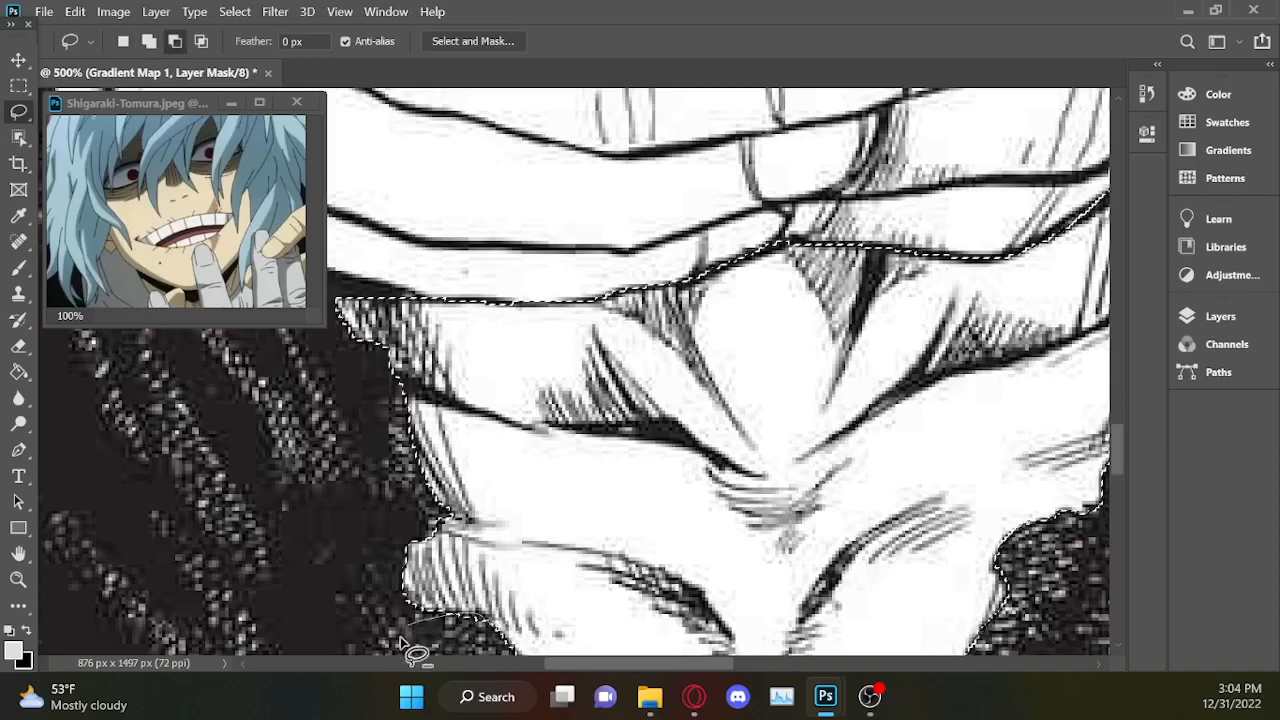
{"action": "scroll", "coordinate": [410, 650], "scroll_direction": "down", "scroll_amount": 2}
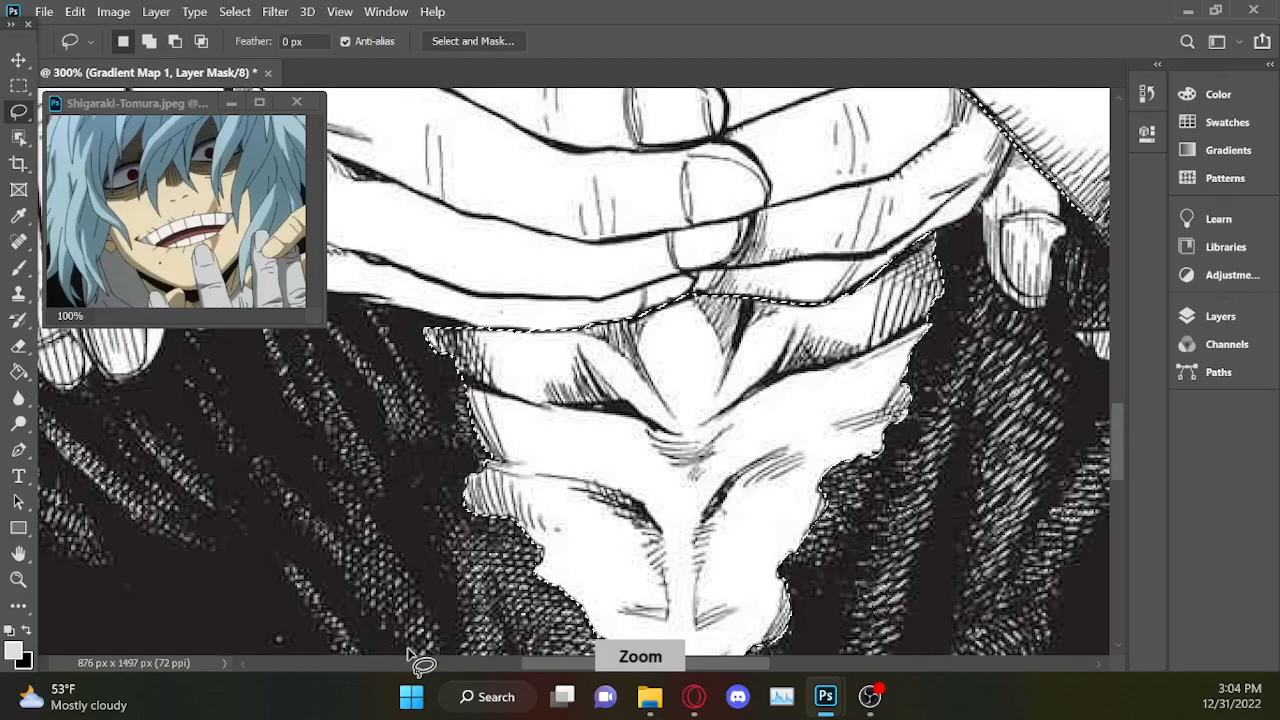
Create a Gradient Map adjustment layer from the completed skin selection.
{"action": "scroll", "coordinate": [420, 662], "scroll_direction": "down", "scroll_amount": 1}
{"action": "scroll", "coordinate": [420, 662], "scroll_direction": "down", "scroll_amount": 1}
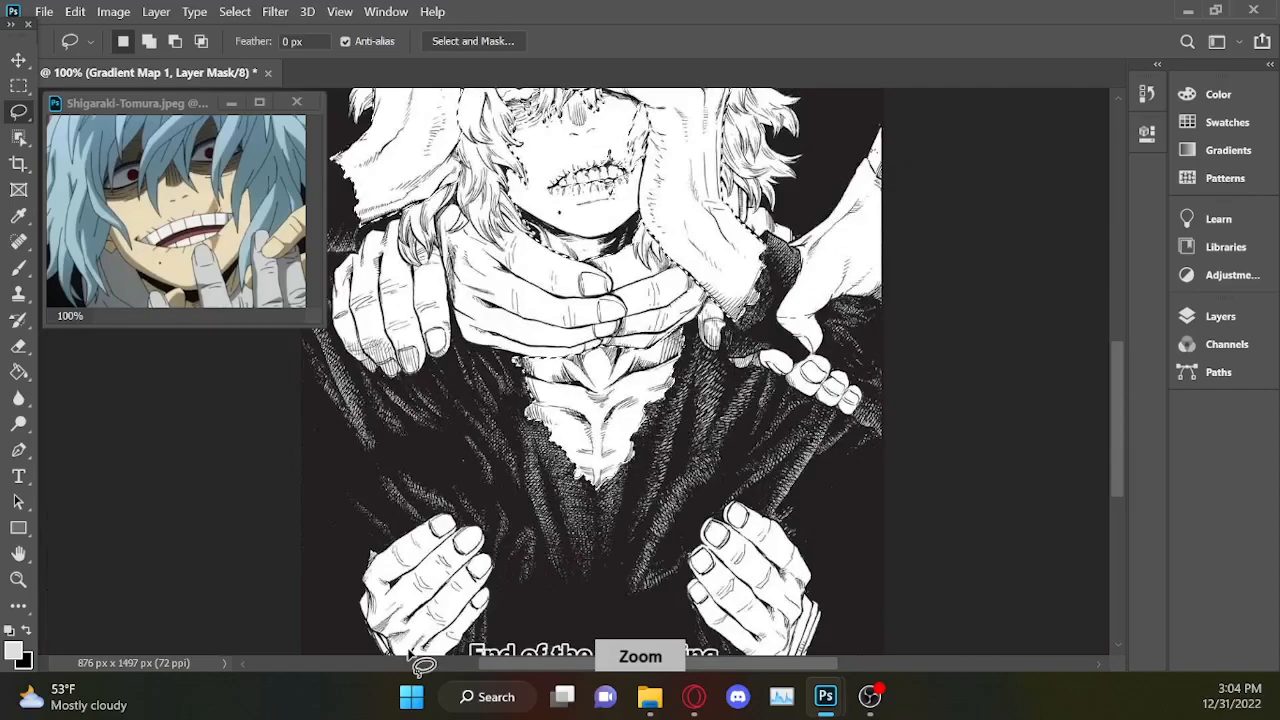
{"action": "scroll", "coordinate": [410, 652], "scroll_direction": "down", "scroll_amount": 1}
{"action": "scroll", "coordinate": [410, 652], "scroll_direction": "down", "scroll_amount": 1}
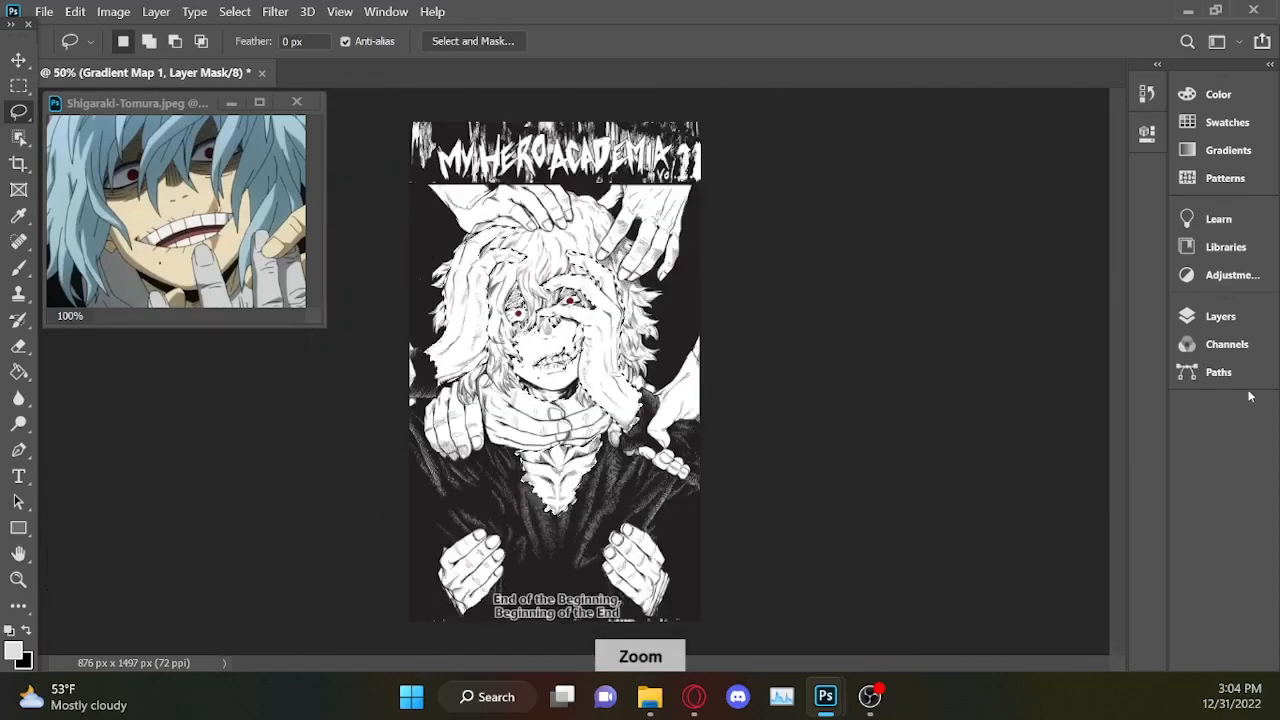
{"action": "left_click", "coordinate": [1214, 316]}
{"action": "left_click", "coordinate": [1052, 644]}
{"action": "left_click", "coordinate": [1106, 616]}
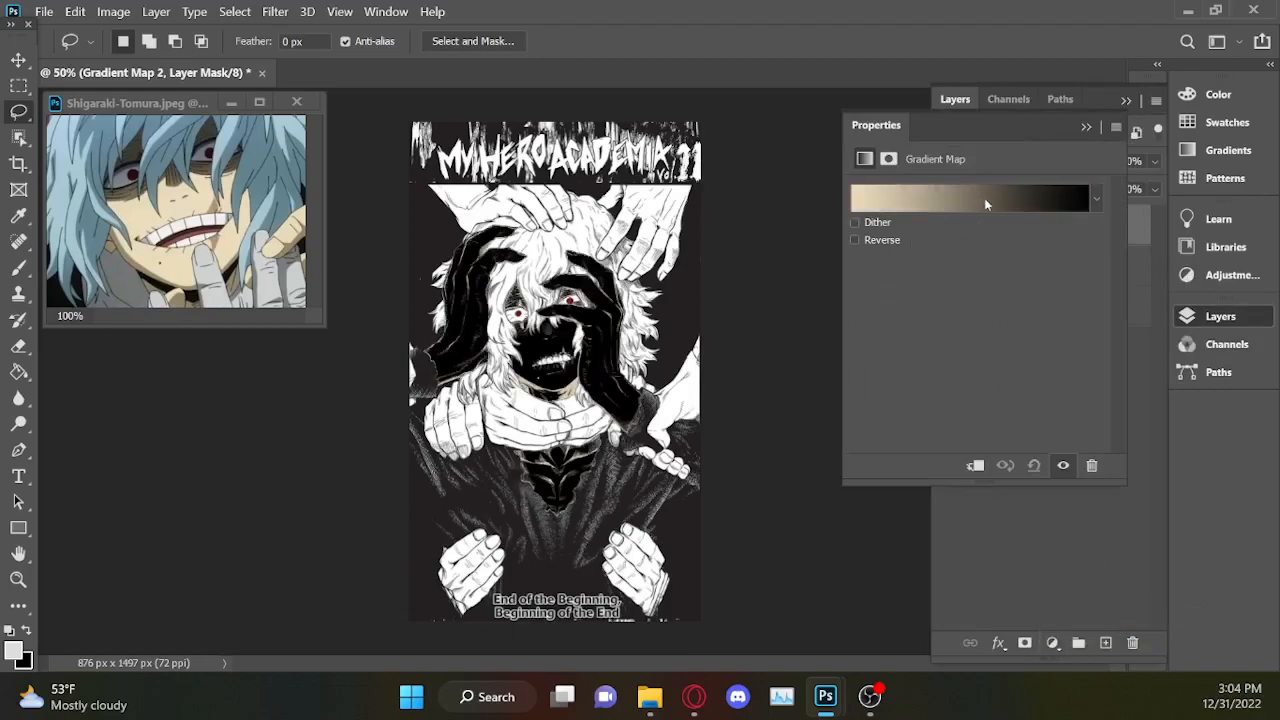
Set the skin gradient to run from black to a pale pink end stop, #edd5cd, at location 100%.
{"action": "left_click", "coordinate": [986, 204]}
{"action": "mouse_move", "coordinate": [1170, 505]}
{"action": "left_mouse_down"}
{"action": "mouse_move", "coordinate": [766, 505]}
{"action": "mouse_move", "coordinate": [1170, 505]}
{"action": "left_mouse_up"}
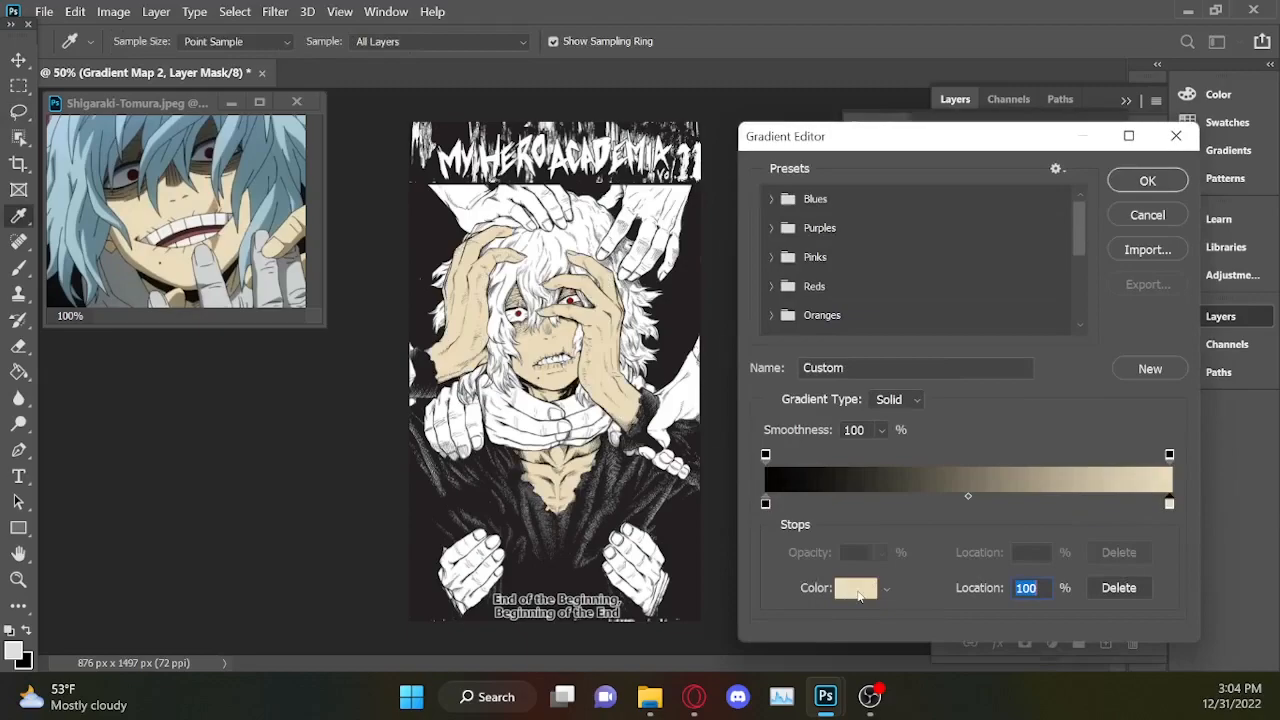
{"action": "left_click", "coordinate": [856, 590]}
{"action": "type", "text": "ecdebb"}
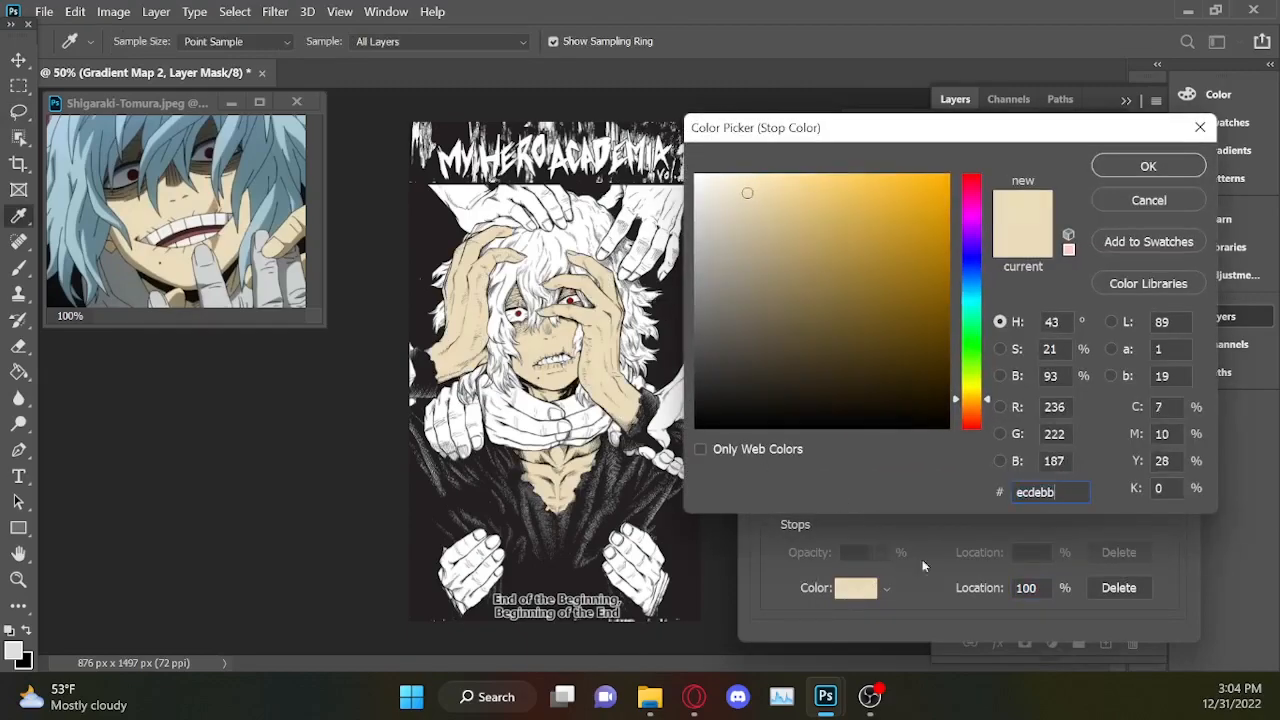
{"action": "type", "text": "ecdebb"}
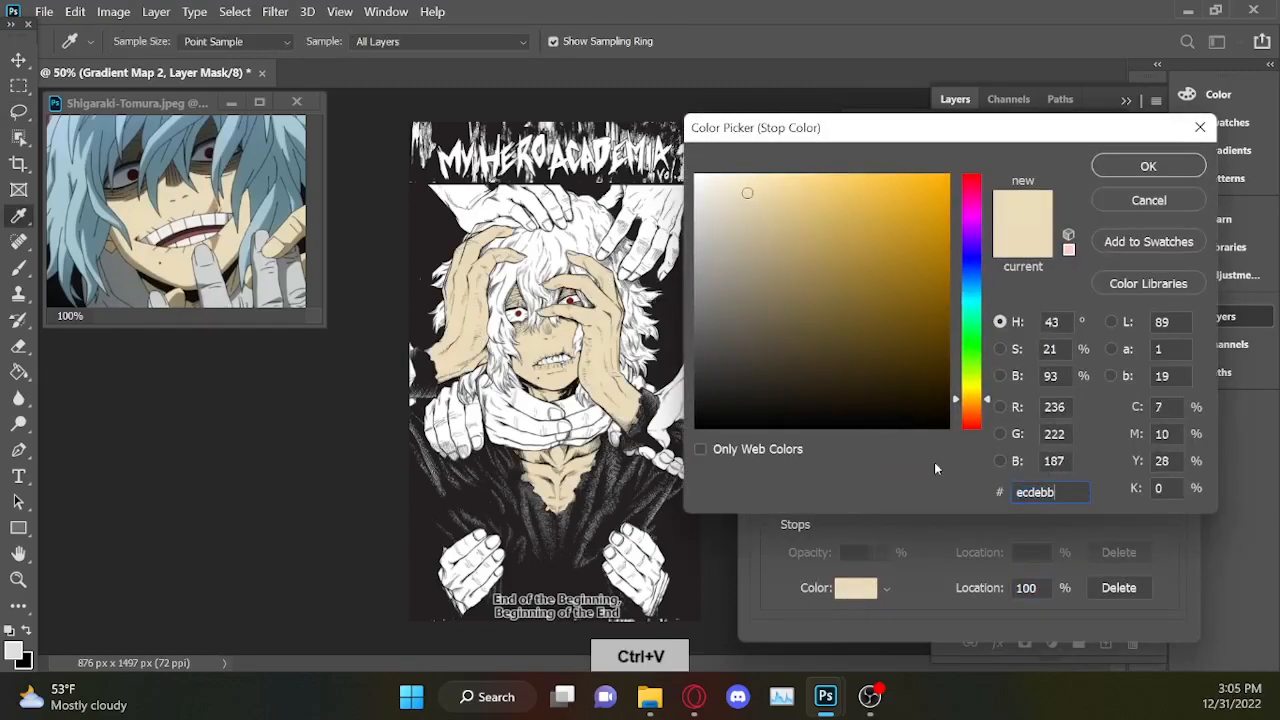
{"action": "left_click_drag", "start_coordinate": [747, 193], "coordinate": [757, 214]}
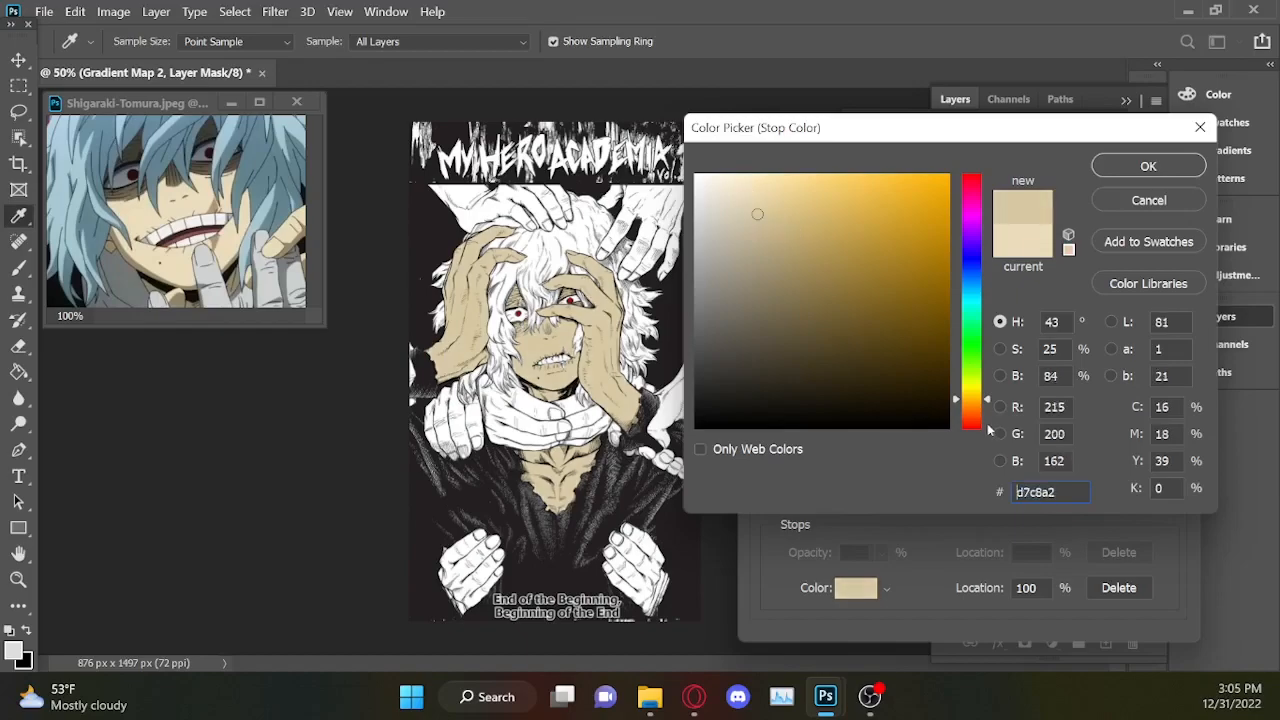
{"action": "left_click", "coordinate": [989, 438]}
{"action": "left_click_drag", "start_coordinate": [989, 428], "coordinate": [989, 419]}
{"action": "left_click_drag", "start_coordinate": [740, 206], "coordinate": [727, 185]}
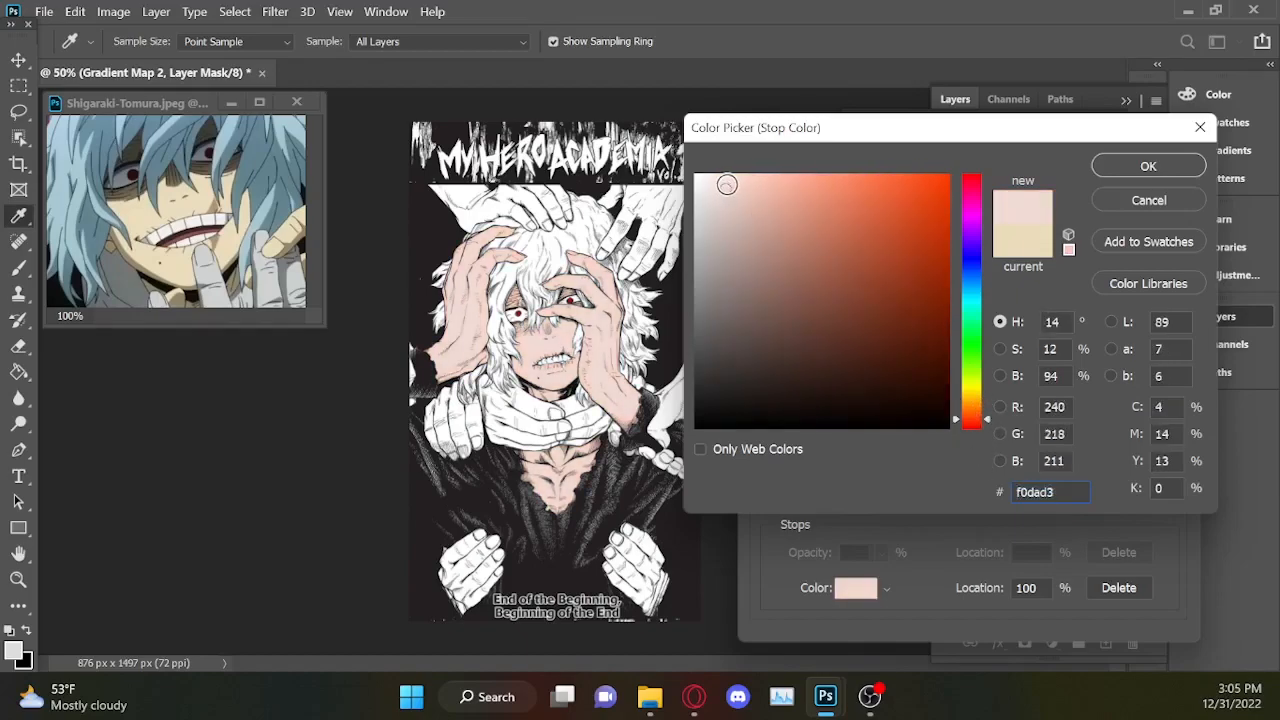
{"action": "left_click", "coordinate": [1148, 166]}
{"action": "left_click", "coordinate": [1146, 178]}
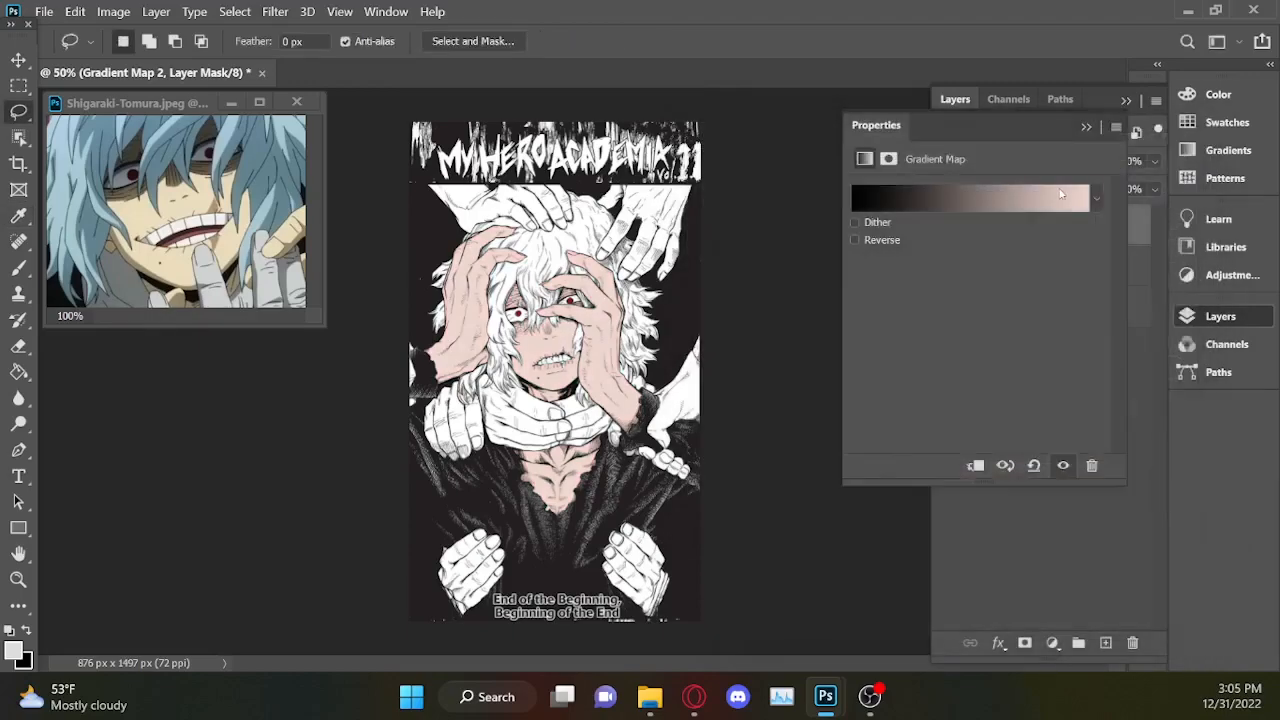
{"action": "left_click", "coordinate": [1061, 195]}
{"action": "left_click", "coordinate": [969, 505]}
{"action": "left_click", "coordinate": [855, 592]}
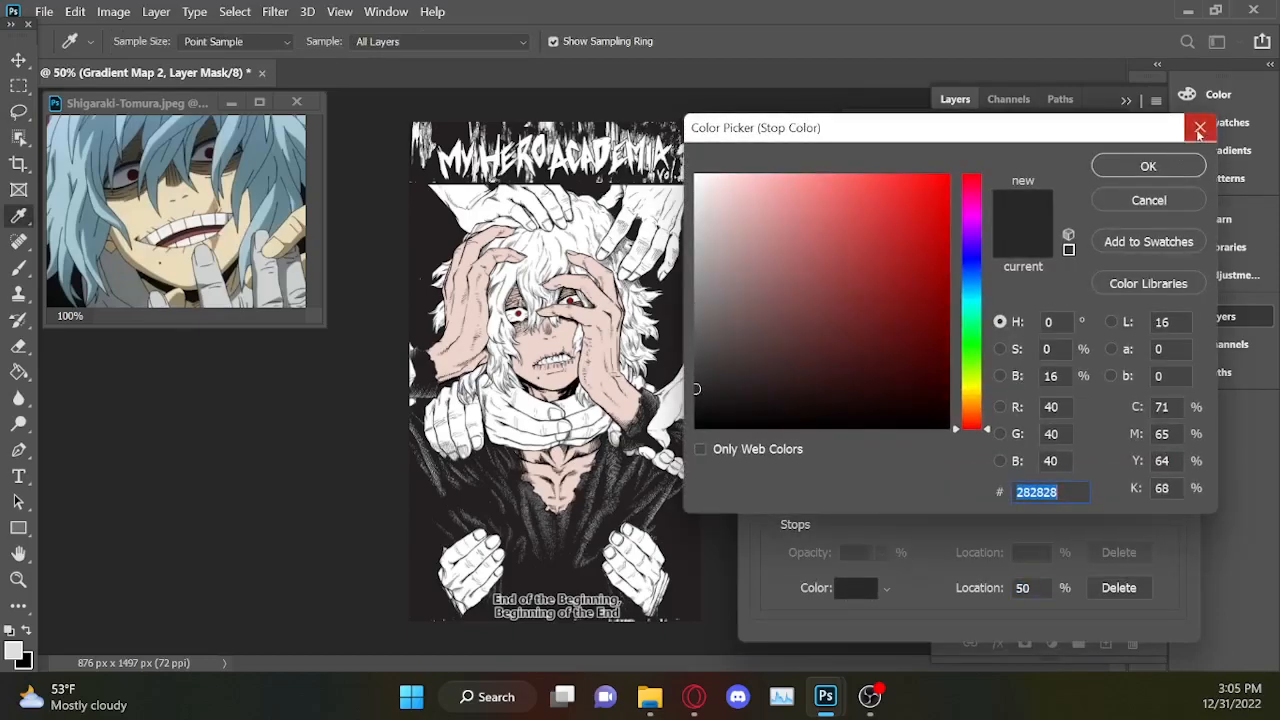
{"action": "left_click", "coordinate": [1199, 130]}
{"action": "left_click", "coordinate": [1122, 592]}
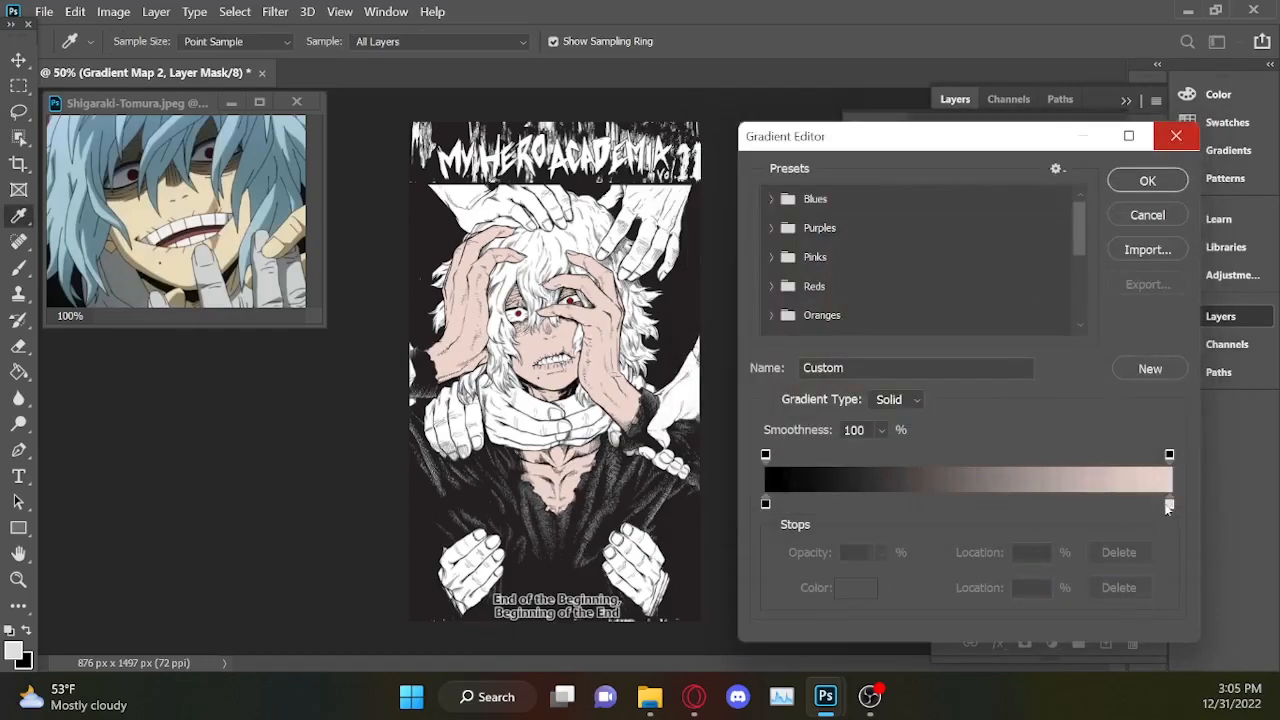
Add a midtone stop at location 49% of the skin gradient, colour it brown #6c5750, and apply the gradient.
{"action": "left_click", "coordinate": [1169, 504]}
{"action": "type", "text": "90"}
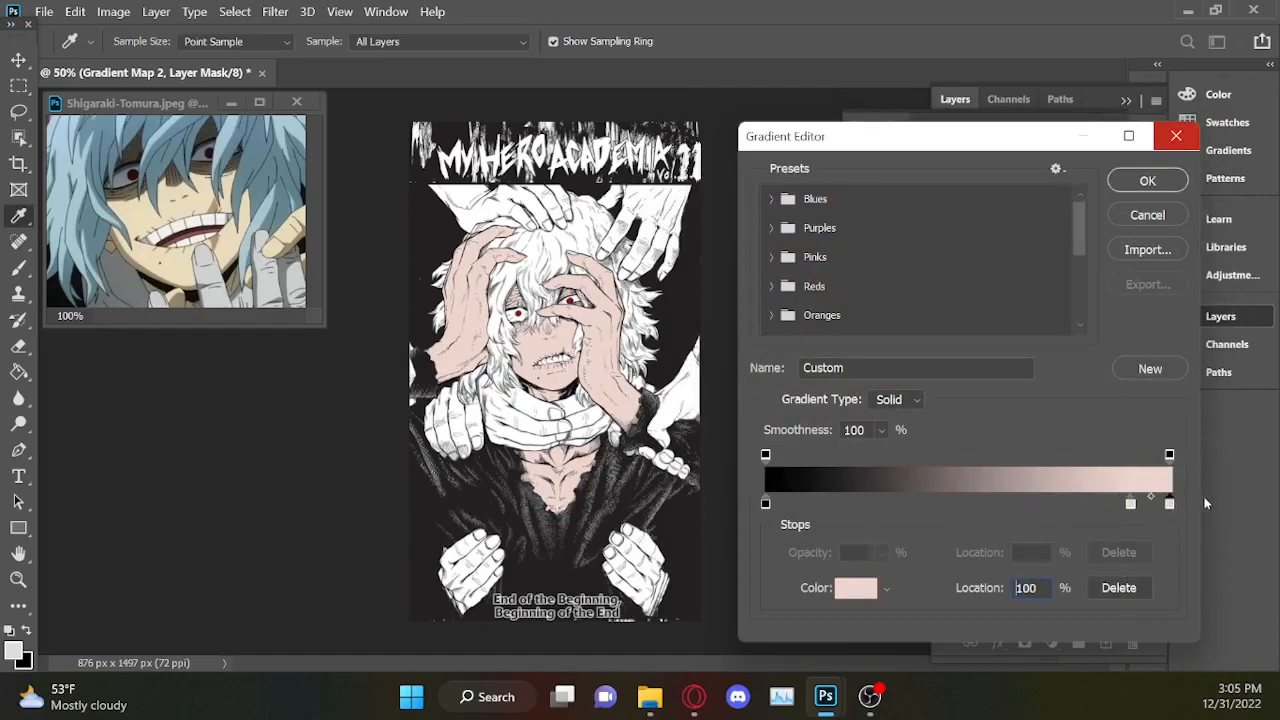
{"action": "left_click_drag", "start_coordinate": [1131, 505], "coordinate": [964, 506]}
{"action": "left_click", "coordinate": [857, 590]}
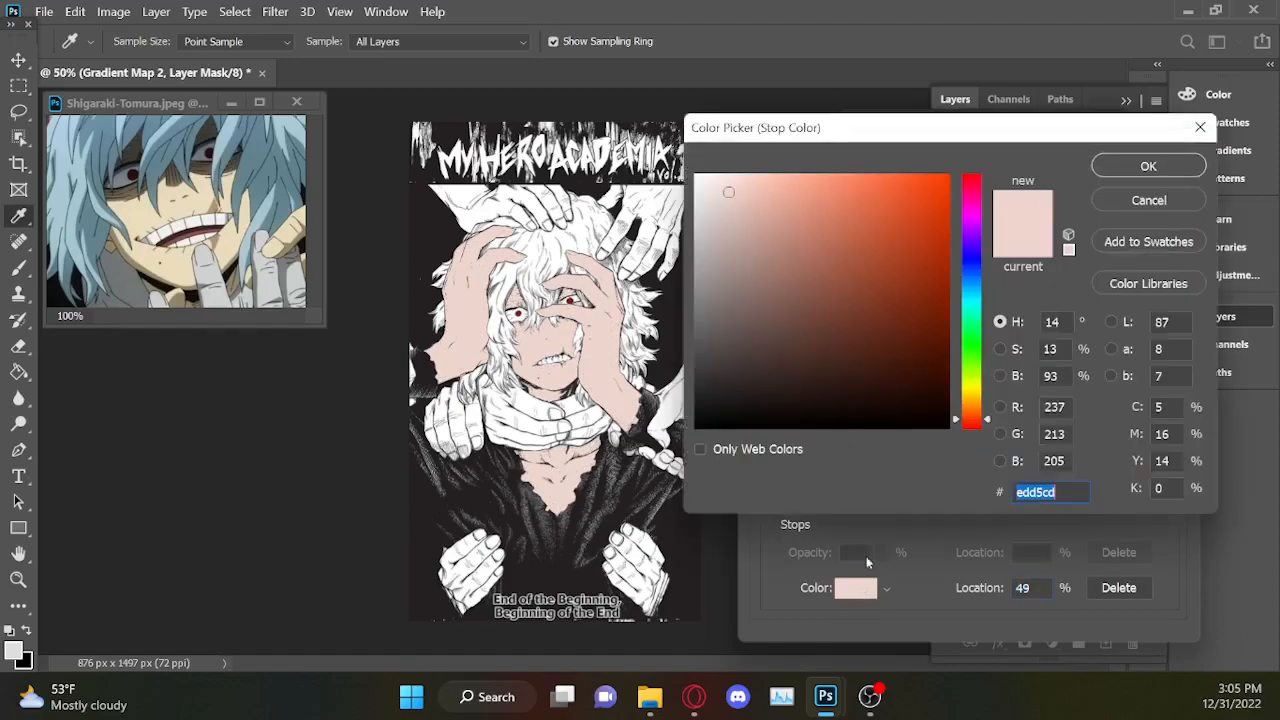
{"action": "mouse_move", "coordinate": [733, 248]}
{"action": "left_mouse_down"}
{"action": "mouse_move", "coordinate": [735, 295]}
{"action": "mouse_move", "coordinate": [757, 316]}
{"action": "left_mouse_up"}
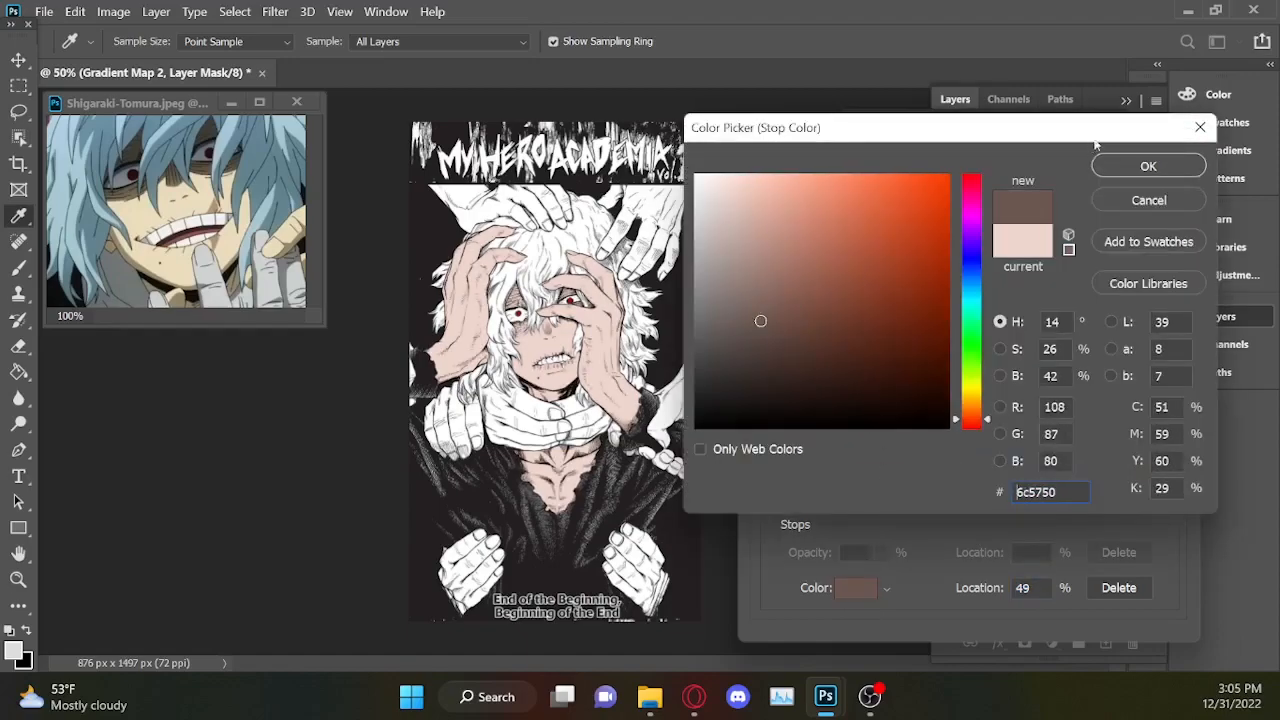
{"action": "left_click", "coordinate": [1148, 166]}
{"action": "left_click", "coordinate": [1145, 176]}
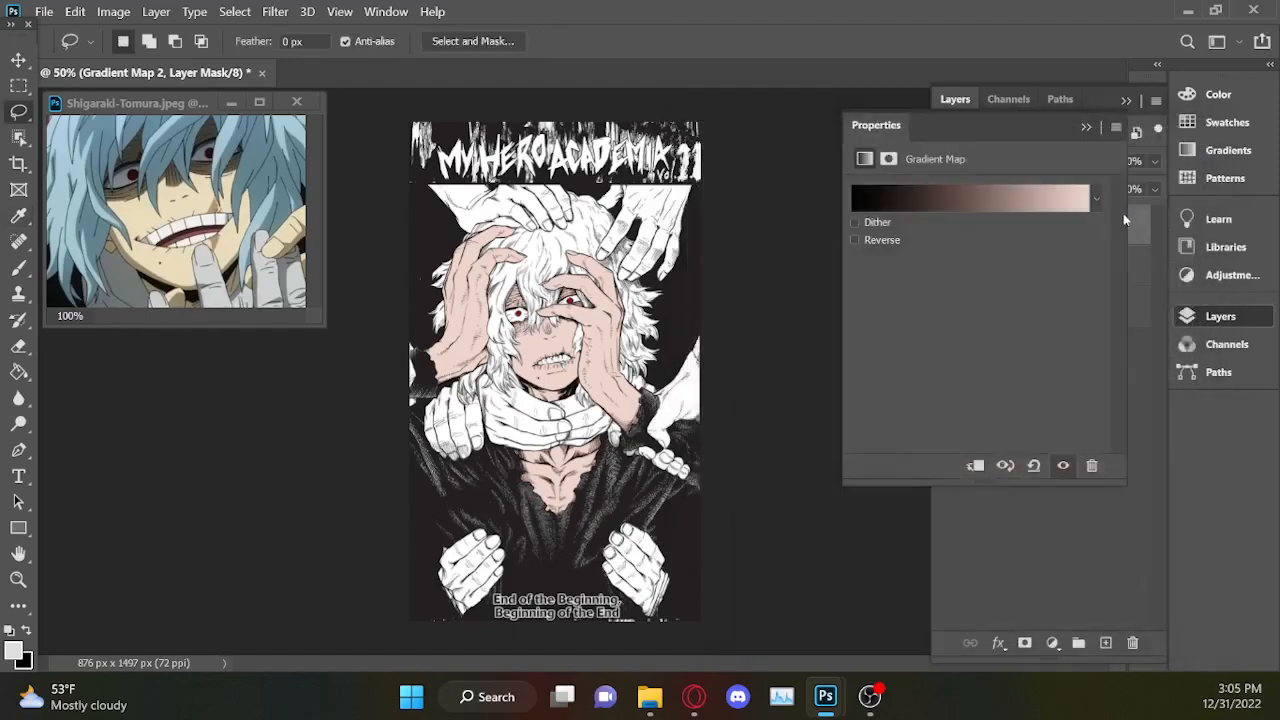
Examine the recoloured skin up close on the face, hands and chest, including its edges against the hair and coat.
{"action": "key", "text": "ctrl+plus"}
{"action": "key", "text": "ctrl+plus"}
{"action": "key", "text": "ctrl+plus"}
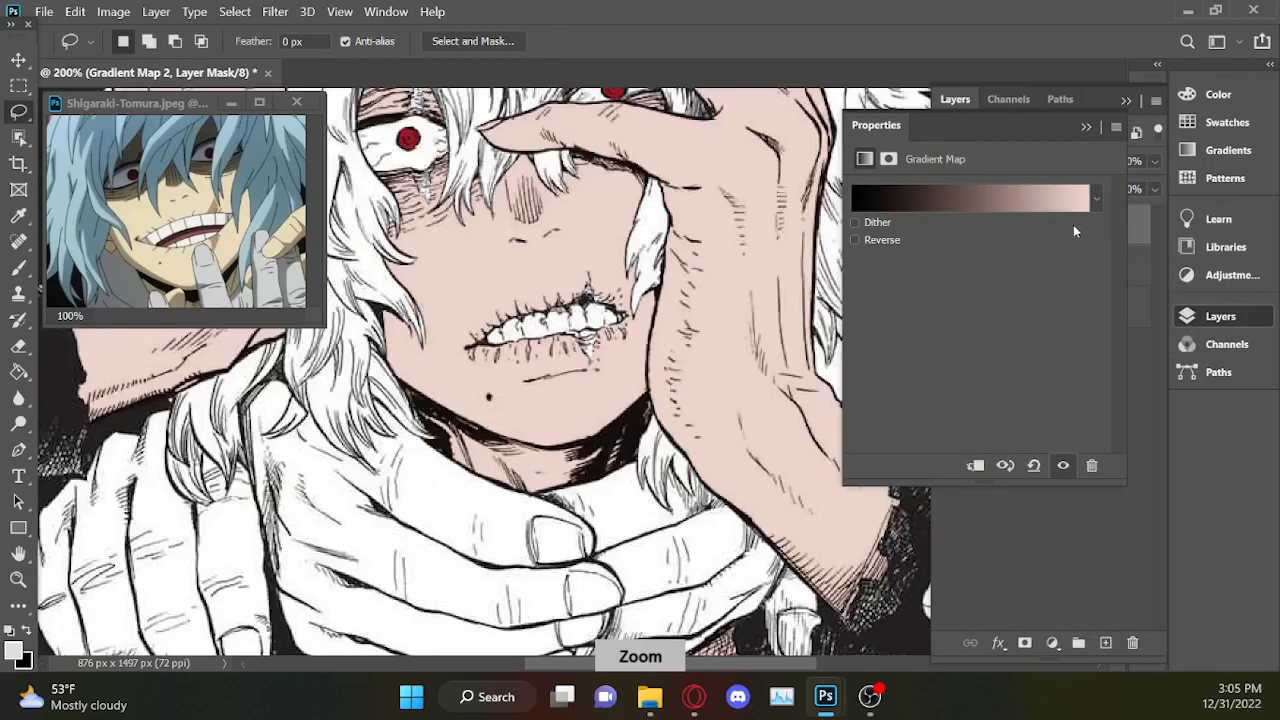
{"action": "left_click", "coordinate": [1086, 127]}
{"action": "left_click", "coordinate": [1126, 100]}
{"action": "left_click_drag", "start_coordinate": [1122, 358], "coordinate": [1118, 315]}
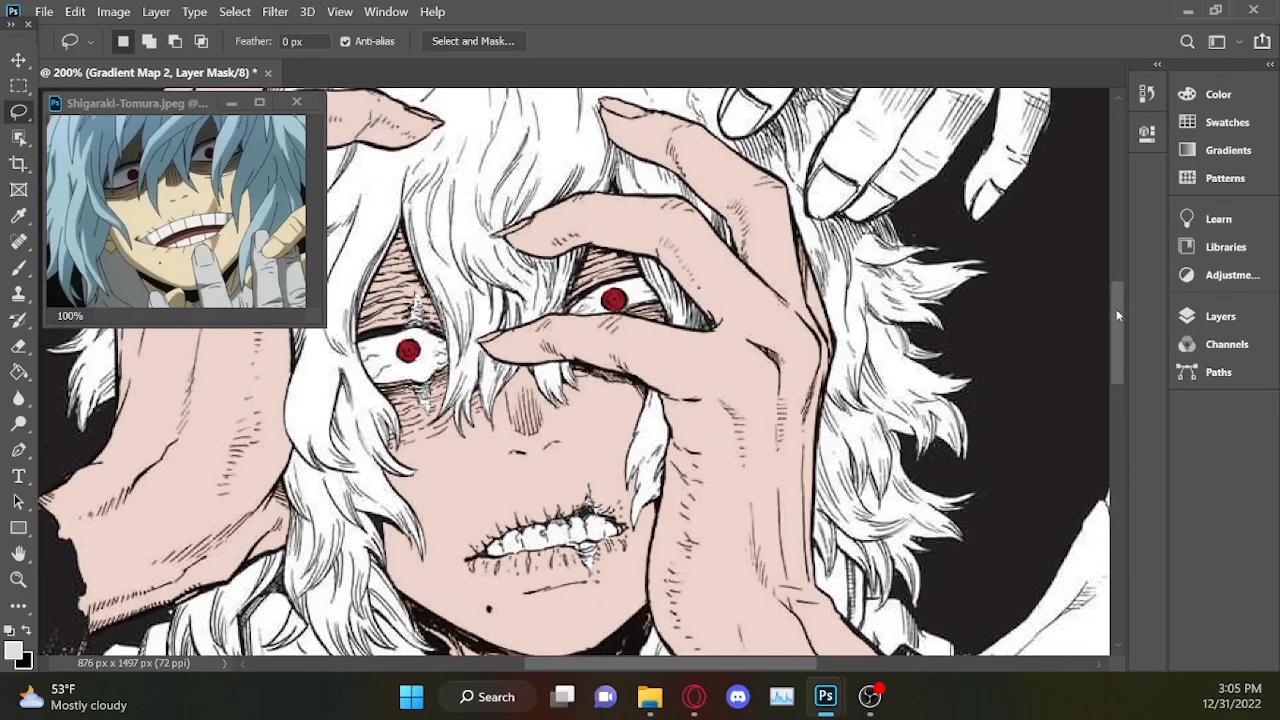
{"action": "left_click_drag", "start_coordinate": [688, 667], "coordinate": [659, 668]}
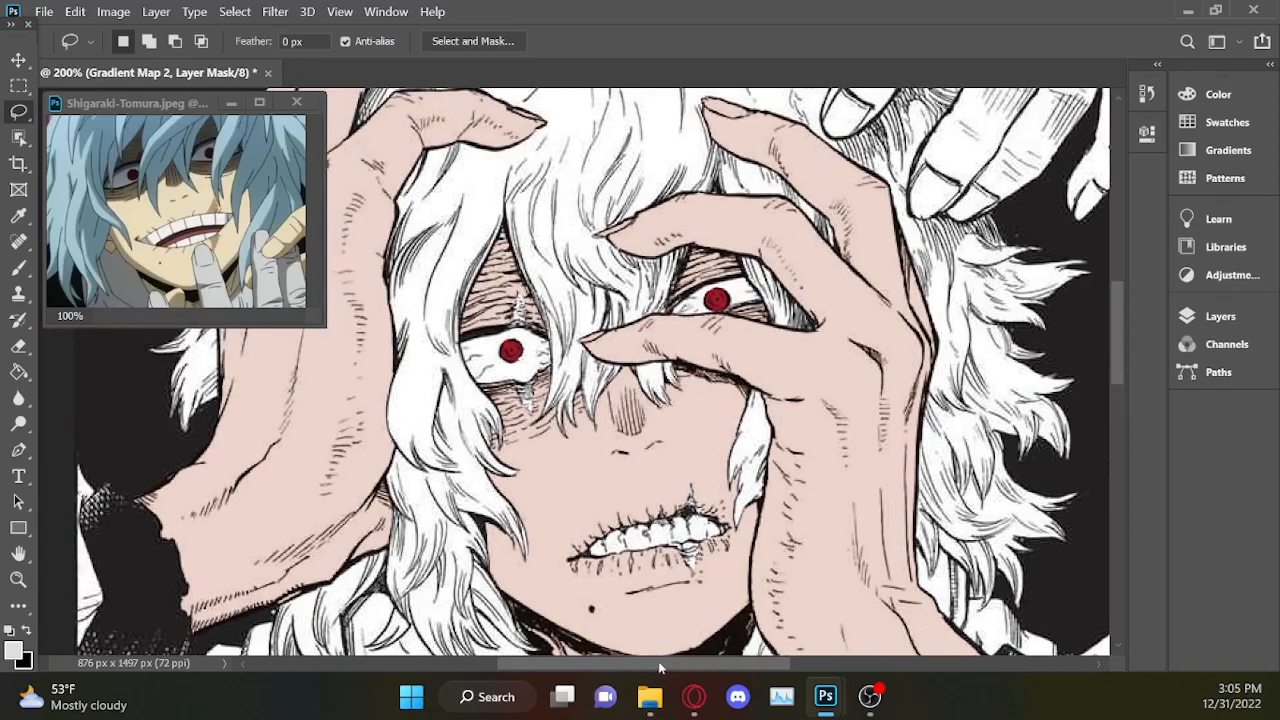
{"action": "left_click_drag", "start_coordinate": [1119, 315], "coordinate": [1123, 415]}
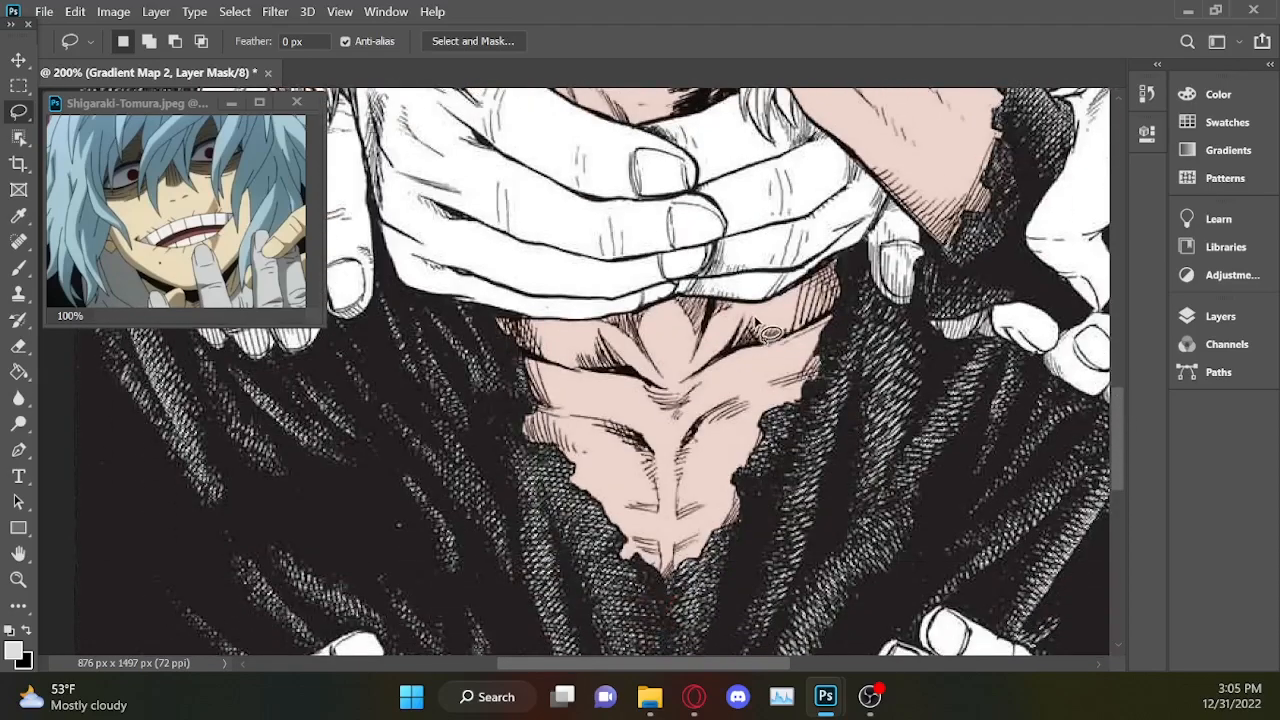
{"action": "key", "text": "ctrl+plus"}
{"action": "key", "text": "ctrl+plus"}
{"action": "key", "text": "ctrl+plus"}
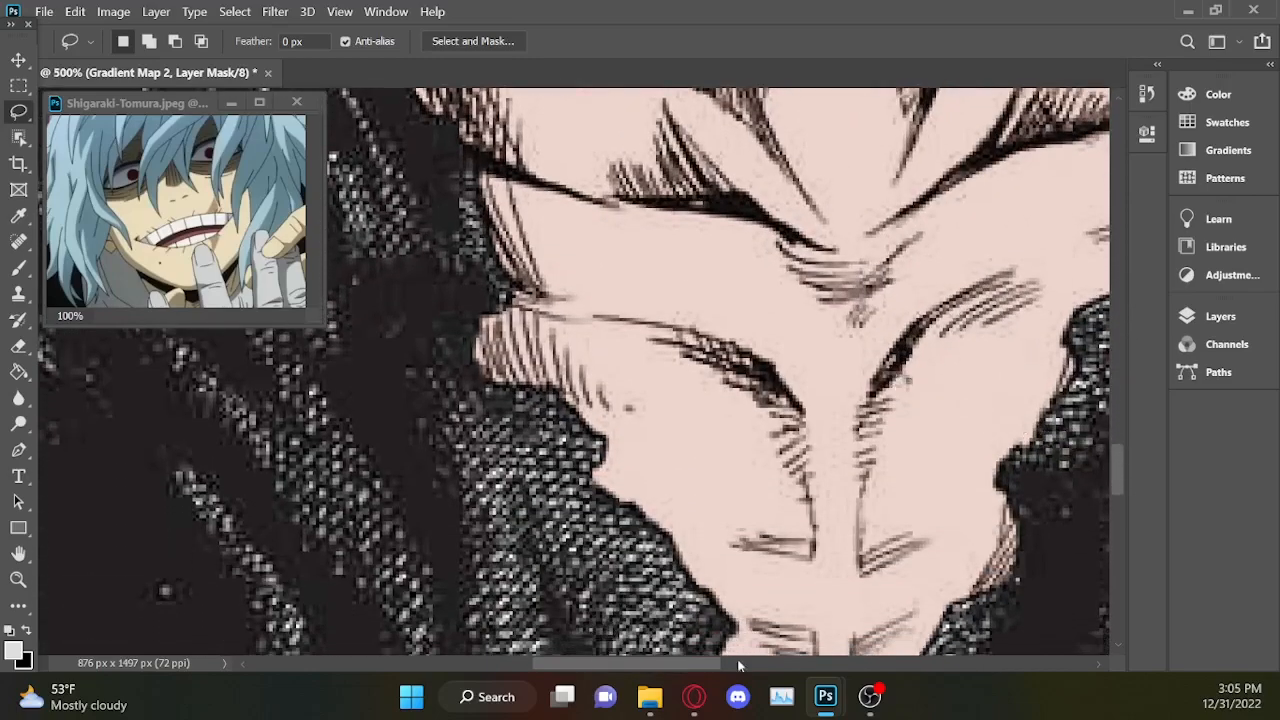
{"action": "left_click_drag", "start_coordinate": [704, 666], "coordinate": [720, 666]}
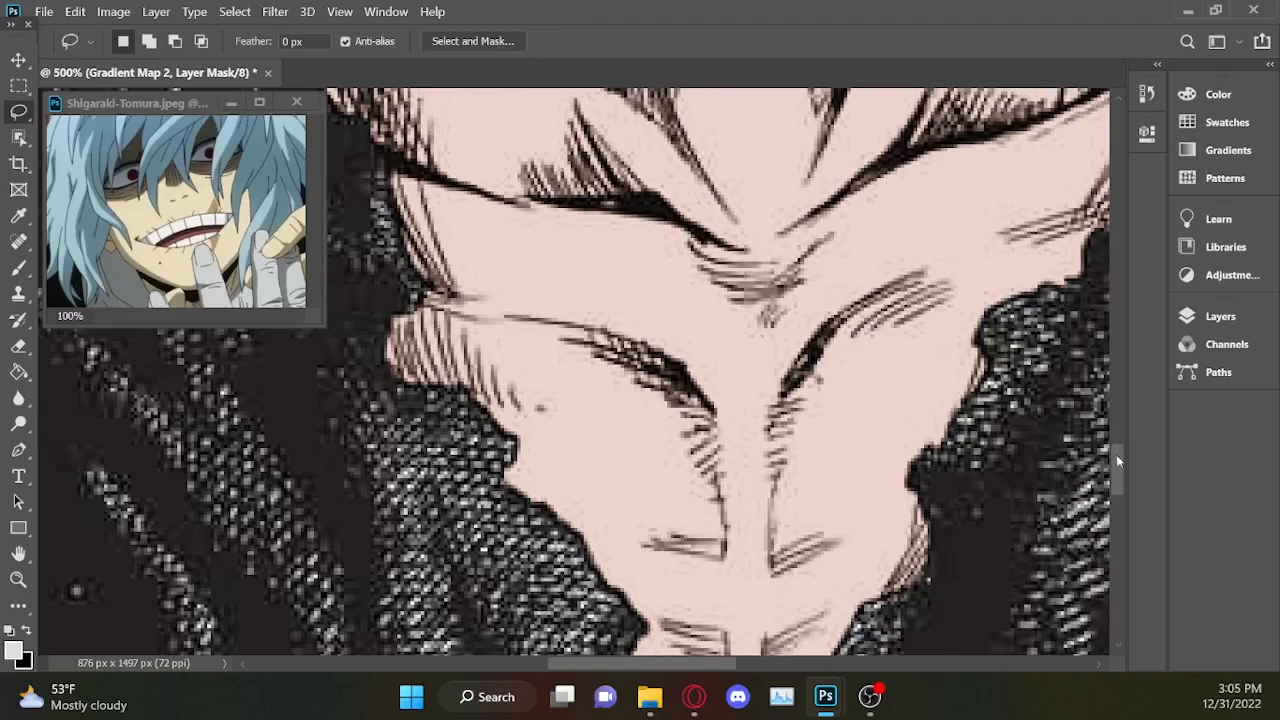
{"action": "left_click_drag", "start_coordinate": [1117, 452], "coordinate": [1118, 468]}
{"action": "scroll", "coordinate": [1110, 464], "scroll_direction": "up", "scroll_amount": 1}
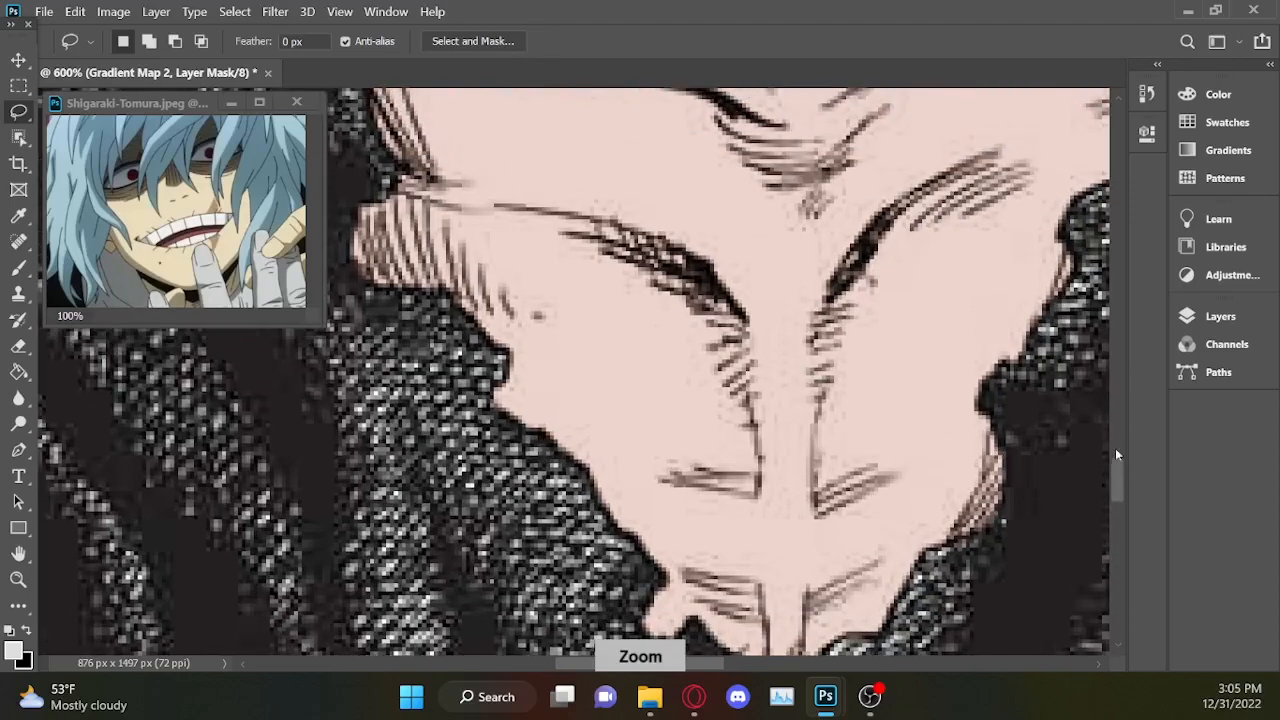
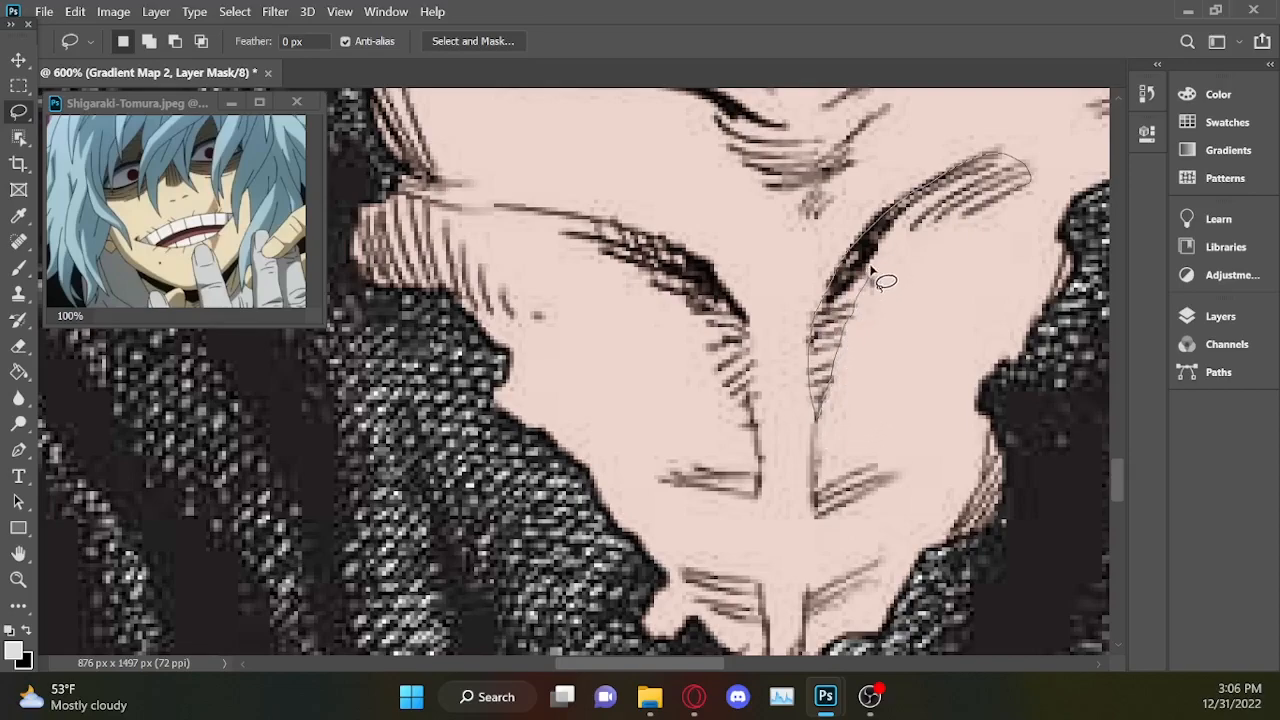
Lasso the curved, hatched shadows under both chest muscles as one combined selection.
{"action": "left_click_drag", "start_coordinate": [952, 207], "coordinate": [995, 165]}
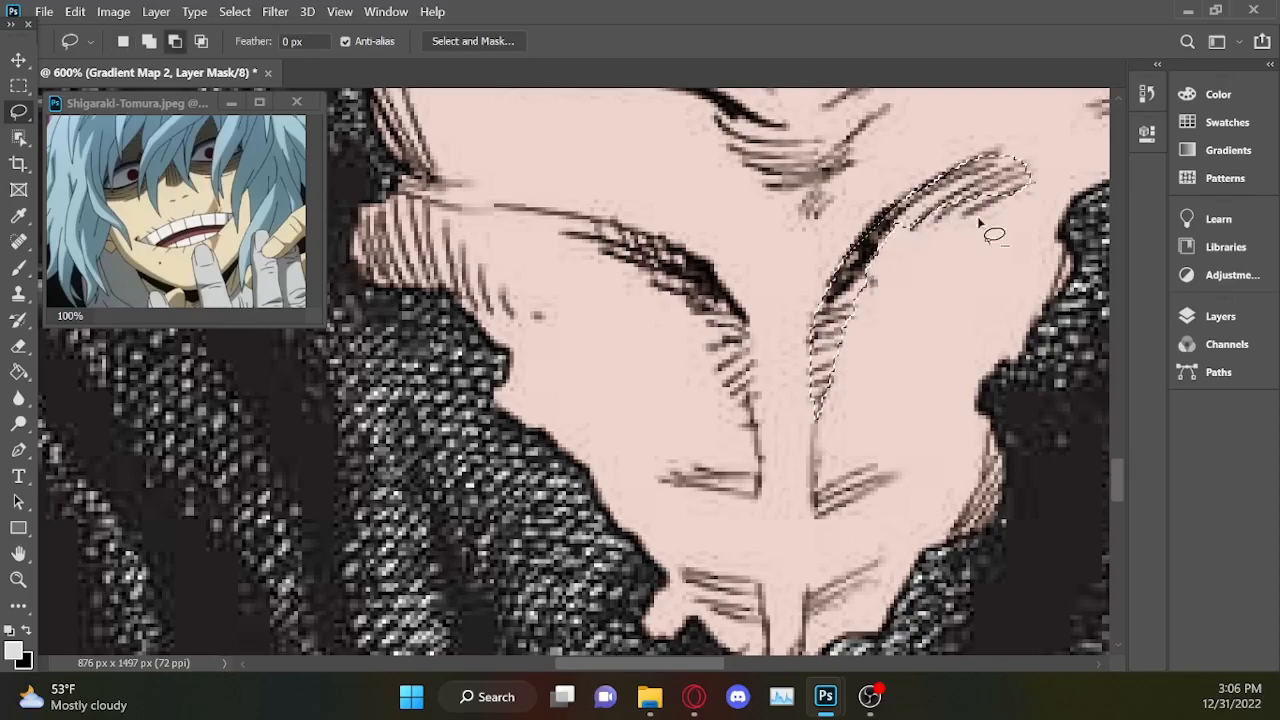
{"action": "mouse_move", "coordinate": [495, 204]}
{"action": "left_mouse_down"}
{"action": "mouse_move", "coordinate": [642, 243]}
{"action": "mouse_move", "coordinate": [660, 287]}
{"action": "left_mouse_up"}
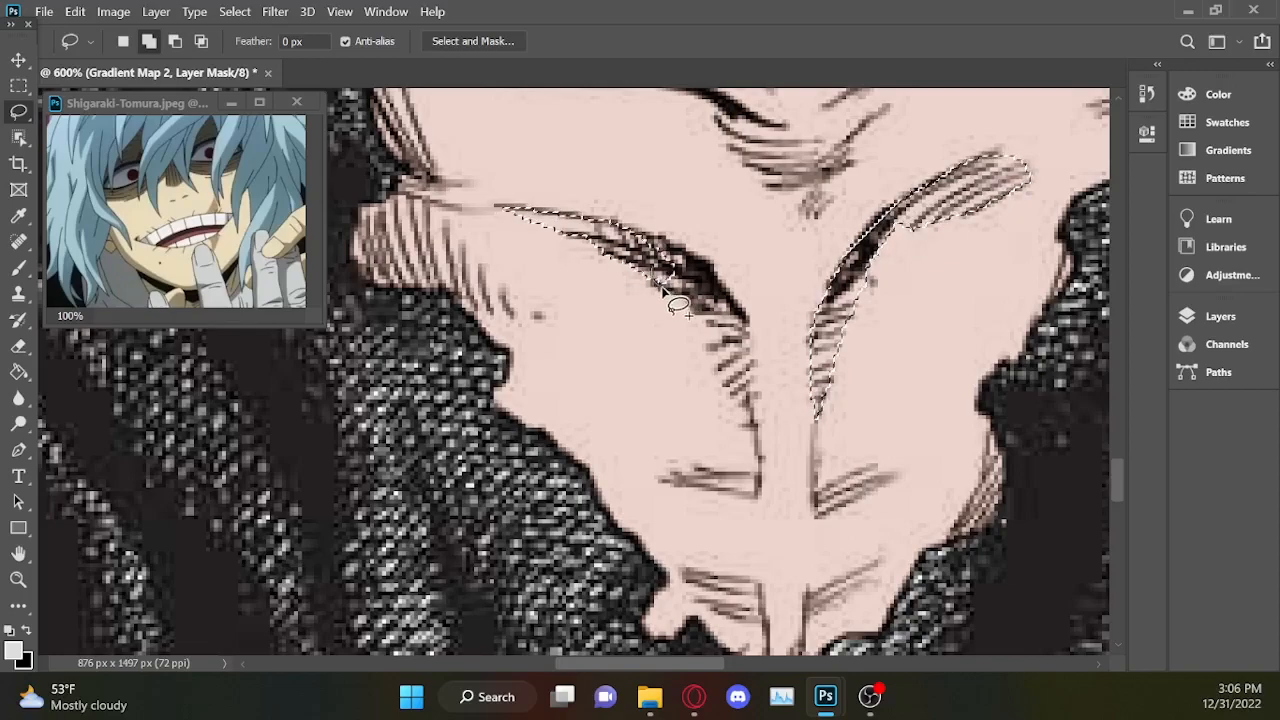
{"action": "left_click_drag", "start_coordinate": [751, 376], "coordinate": [668, 242]}
{"action": "mouse_move", "coordinate": [616, 204]}
{"action": "left_mouse_down", "text": "alt"}
{"action": "mouse_move", "coordinate": [737, 197]}
{"action": "mouse_move", "coordinate": [700, 192]}
{"action": "left_mouse_up", "text": "alt"}
Add the short hatched shadow marks on both sides of the abdomen's centre line to the selection.
{"action": "left_click_drag", "start_coordinate": [817, 516], "coordinate": [816, 496]}
{"action": "left_click_drag", "start_coordinate": [723, 470], "coordinate": [759, 494]}
{"action": "scroll", "coordinate": [790, 460], "scroll_direction": "down", "scroll_amount": 3}
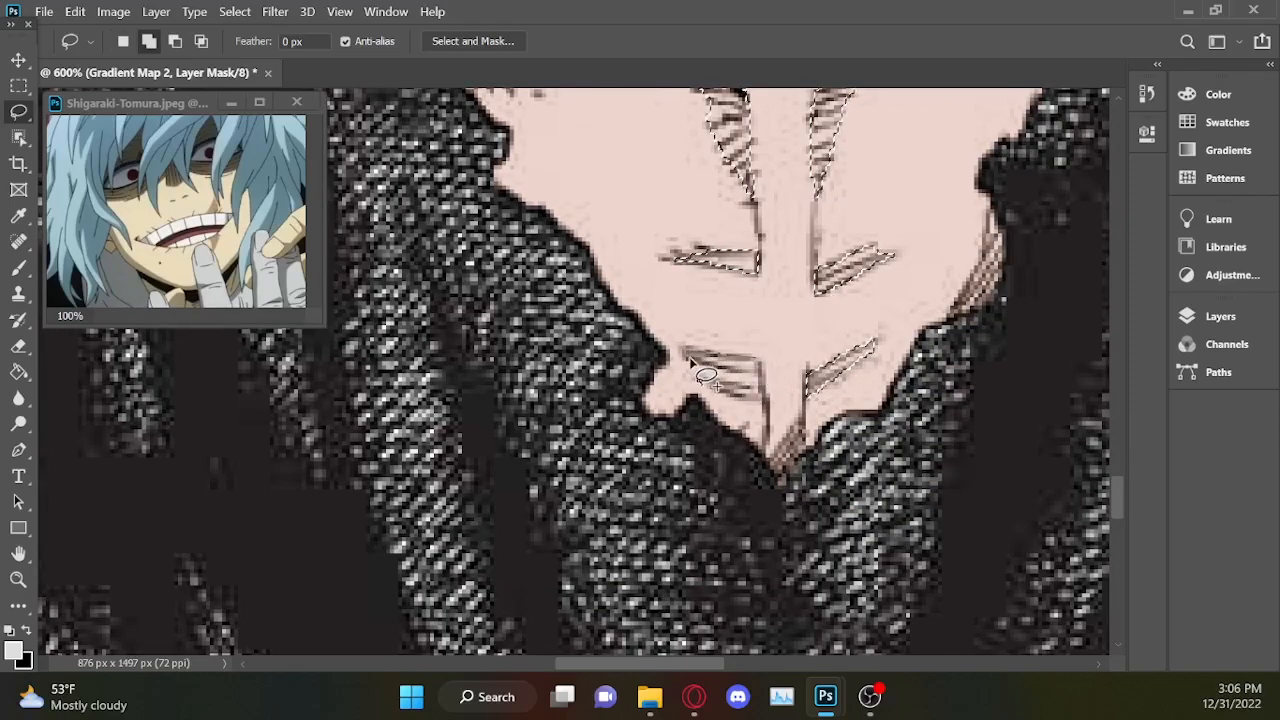
{"action": "mouse_move", "coordinate": [757, 388]}
{"action": "left_mouse_down", "text": "shift"}
{"action": "mouse_move", "coordinate": [702, 381]}
{"action": "mouse_move", "coordinate": [773, 400]}
{"action": "left_mouse_up", "text": "shift"}
Add the narrow hatched shadow along the chest's left edge, beside the coat, to the selection.
{"action": "key", "text": "ctrl+minus"}
{"action": "key", "text": "ctrl+minus"}
{"action": "key", "text": "ctrl+minus"}
{"action": "key", "text": "ctrl+minus"}
{"action": "key", "text": "ctrl+minus"}
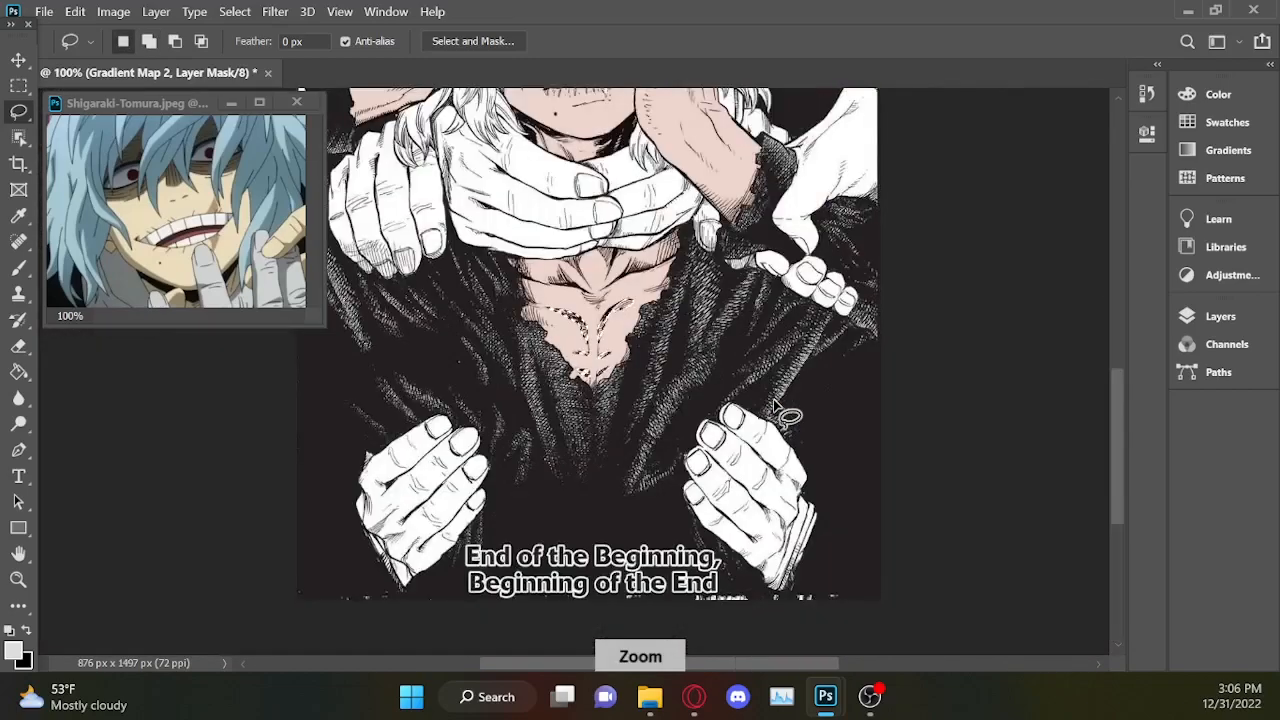
{"action": "key", "text": "ctrl+minus"}
{"action": "key", "text": "ctrl+plus"}
{"action": "key", "text": "ctrl+plus"}
{"action": "key", "text": "ctrl+plus"}
{"action": "key", "text": "ctrl+plus"}
{"action": "key", "text": "ctrl+plus"}
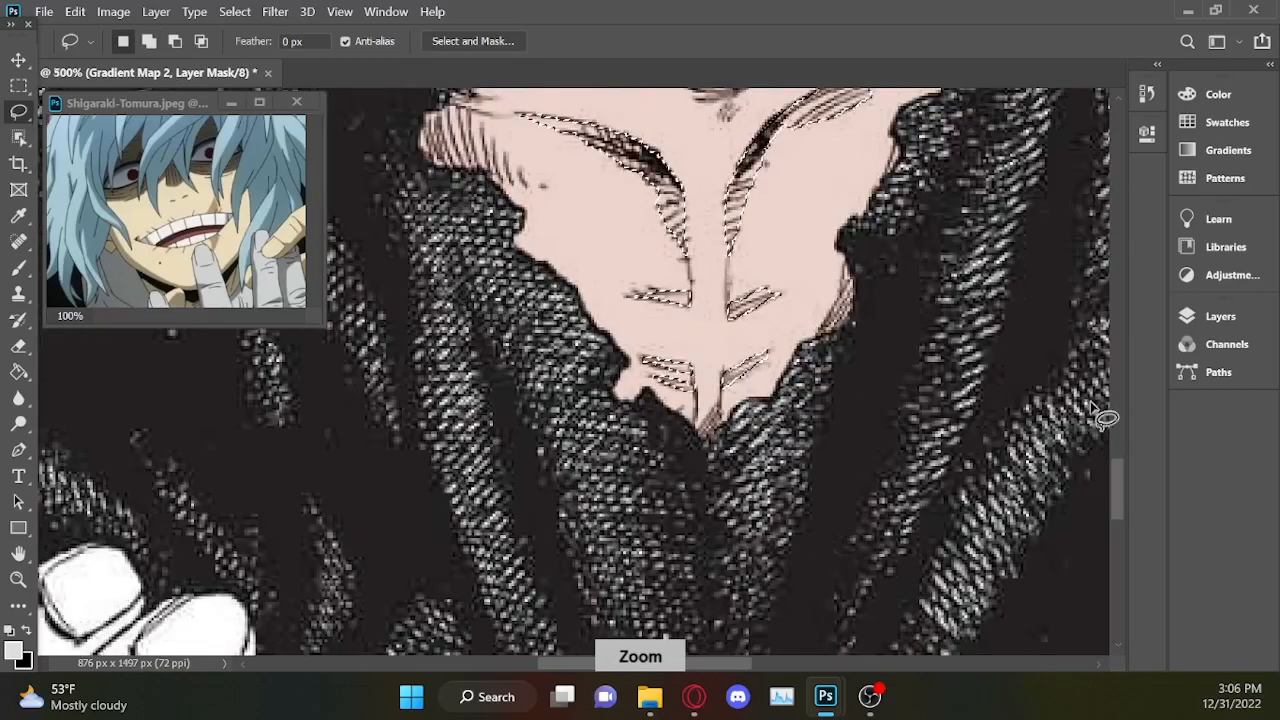
{"action": "key", "text": "ctrl+plus"}
{"action": "left_click_drag", "start_coordinate": [1116, 477], "coordinate": [1118, 453]}
{"action": "key", "text": "shift"}
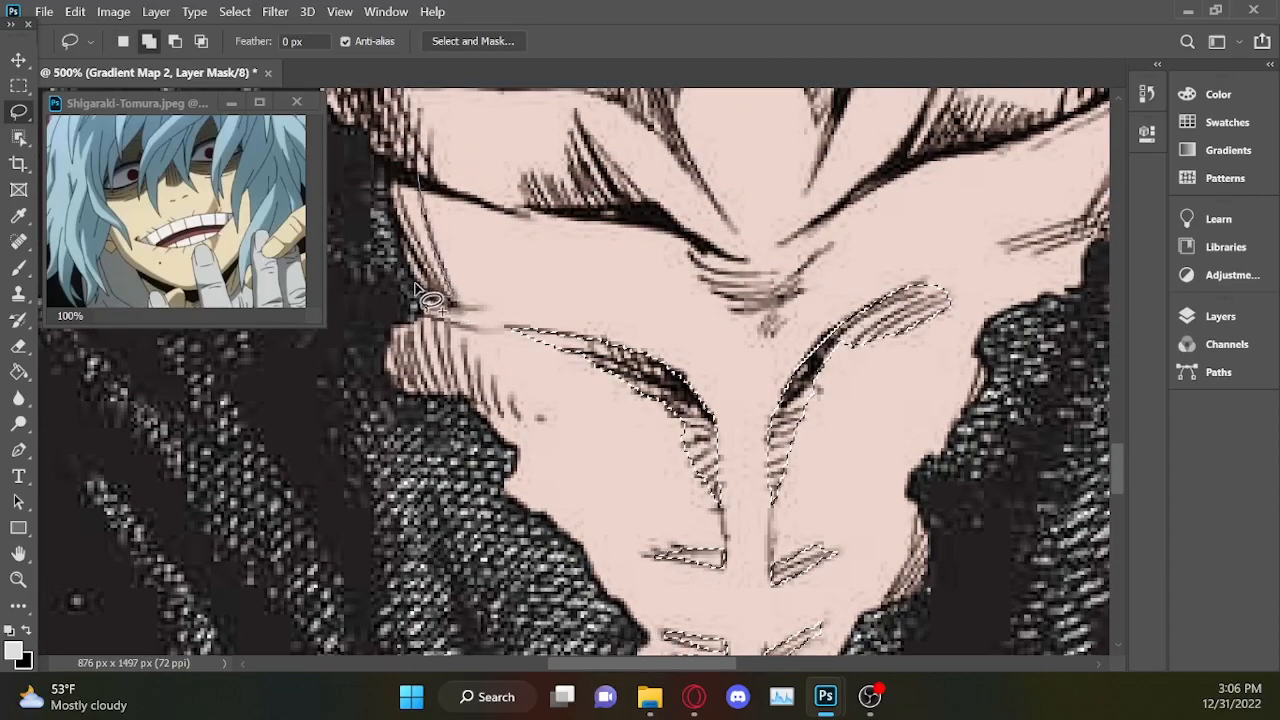
{"action": "left_click_drag", "start_coordinate": [440, 210], "coordinate": [462, 309]}
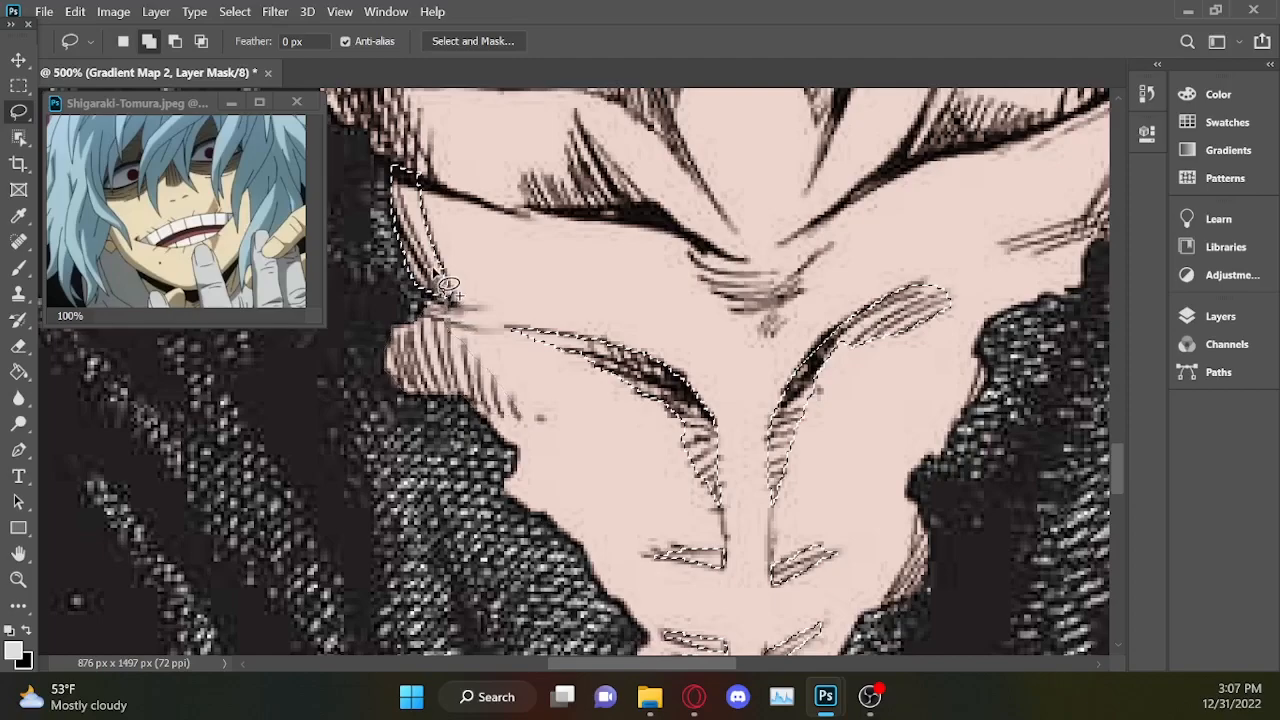
Extend the selection over the hatched upper-left corner of the chest, just below the gripping fingers.
{"action": "left_click_drag", "start_coordinate": [1114, 458], "coordinate": [1122, 428]}
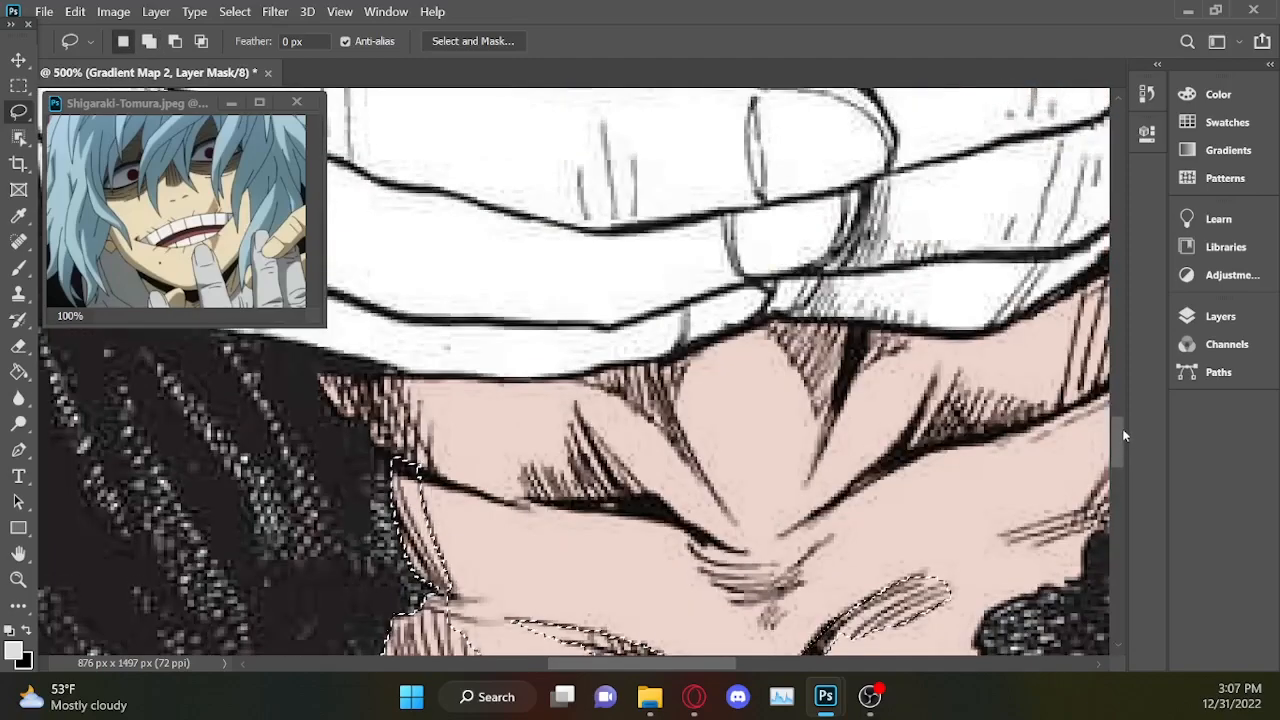
{"action": "key", "text": "shift"}
{"action": "left_click_drag", "start_coordinate": [386, 374], "coordinate": [434, 468]}
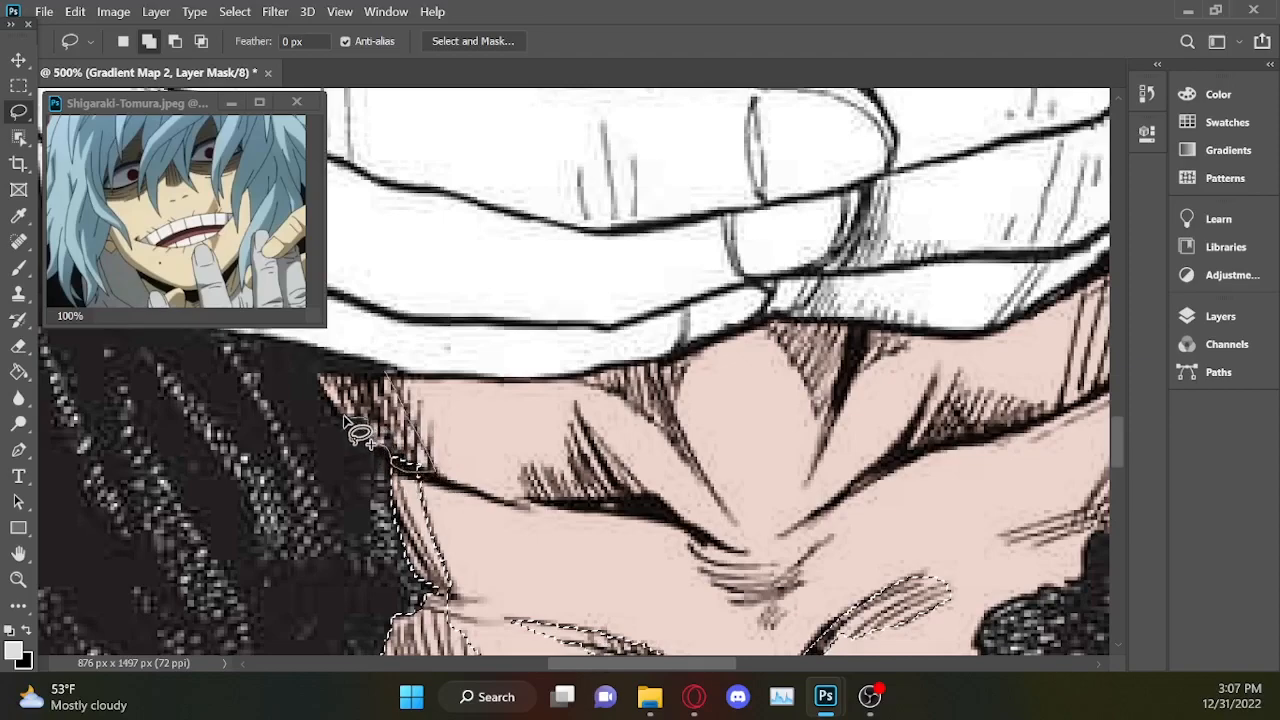
{"action": "left_click_drag", "start_coordinate": [325, 378], "coordinate": [386, 374]}
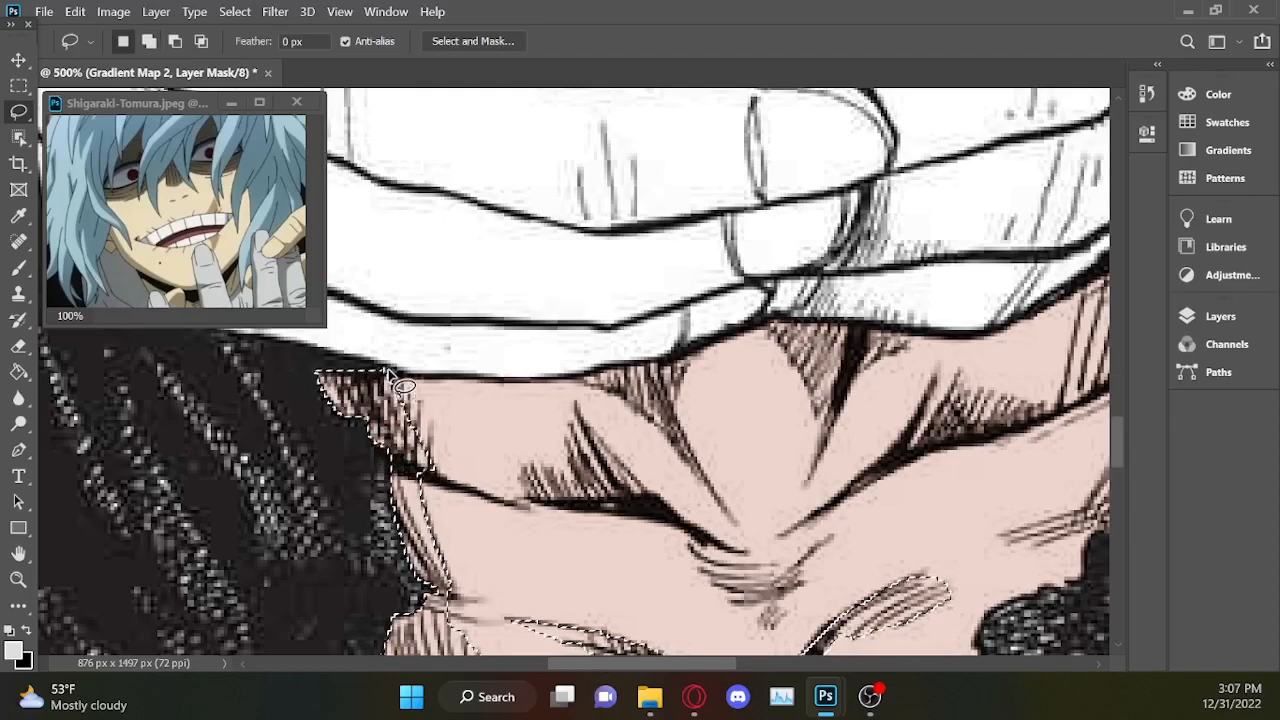
{"action": "key", "text": "alt"}
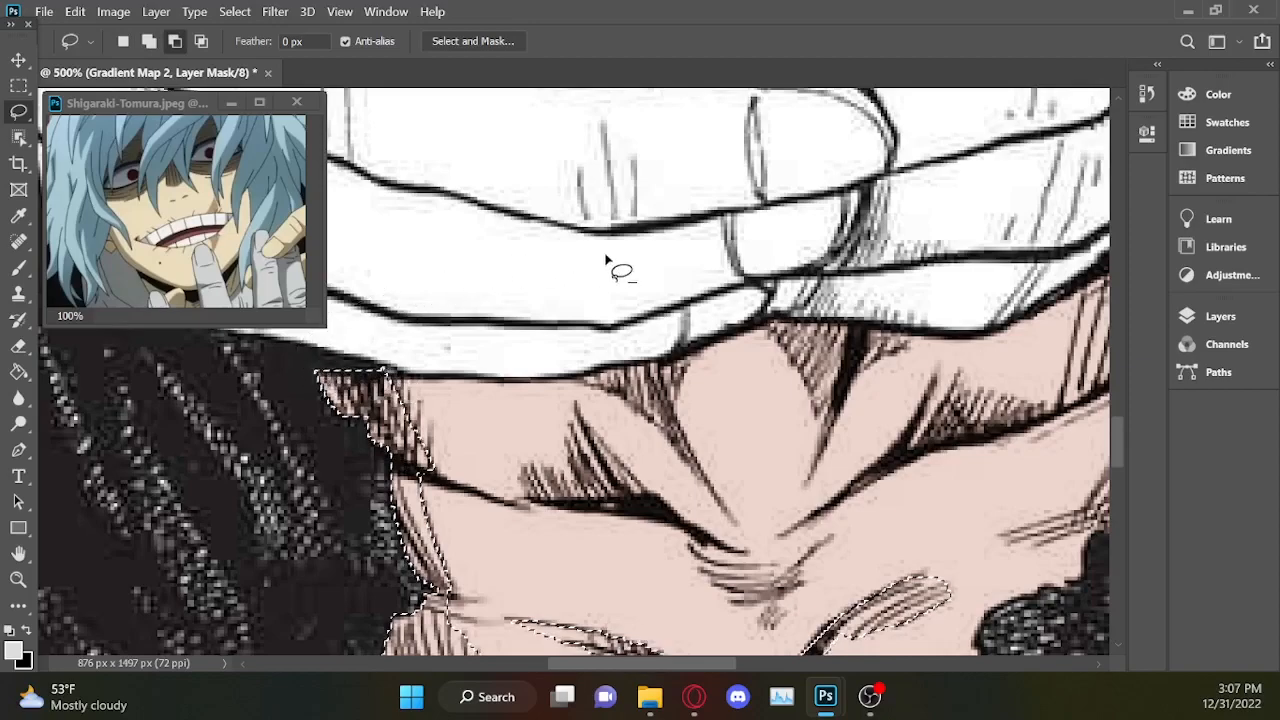
Add the hatched shadows around the collarbones and the base of the throat to the selection.
{"action": "key", "text": "shift"}
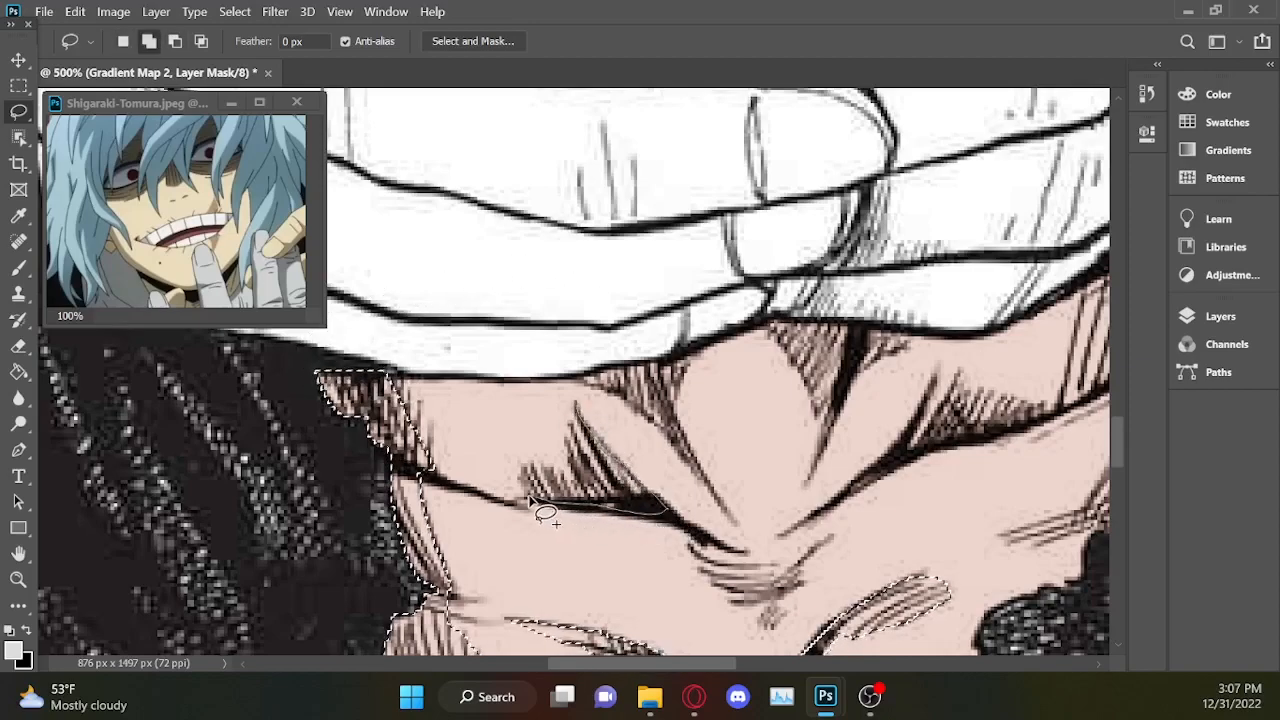
{"action": "mouse_move", "coordinate": [526, 477]}
{"action": "left_mouse_down"}
{"action": "mouse_move", "coordinate": [560, 468]}
{"action": "mouse_move", "coordinate": [575, 406]}
{"action": "left_mouse_up"}
{"action": "scroll", "coordinate": [580, 400], "scroll_direction": "right", "scroll_amount": 2}
{"action": "mouse_move", "coordinate": [461, 371]}
{"action": "left_mouse_down"}
{"action": "mouse_move", "coordinate": [457, 384]}
{"action": "mouse_move", "coordinate": [572, 480]}
{"action": "mouse_move", "coordinate": [470, 367]}
{"action": "mouse_move", "coordinate": [449, 376]}
{"action": "left_mouse_up"}
{"action": "mouse_move", "coordinate": [654, 321]}
{"action": "left_mouse_down"}
{"action": "mouse_move", "coordinate": [650, 348]}
{"action": "mouse_move", "coordinate": [737, 382]}
{"action": "mouse_move", "coordinate": [783, 335]}
{"action": "left_mouse_up"}
{"action": "scroll", "coordinate": [650, 420], "scroll_direction": "right", "scroll_amount": 2}
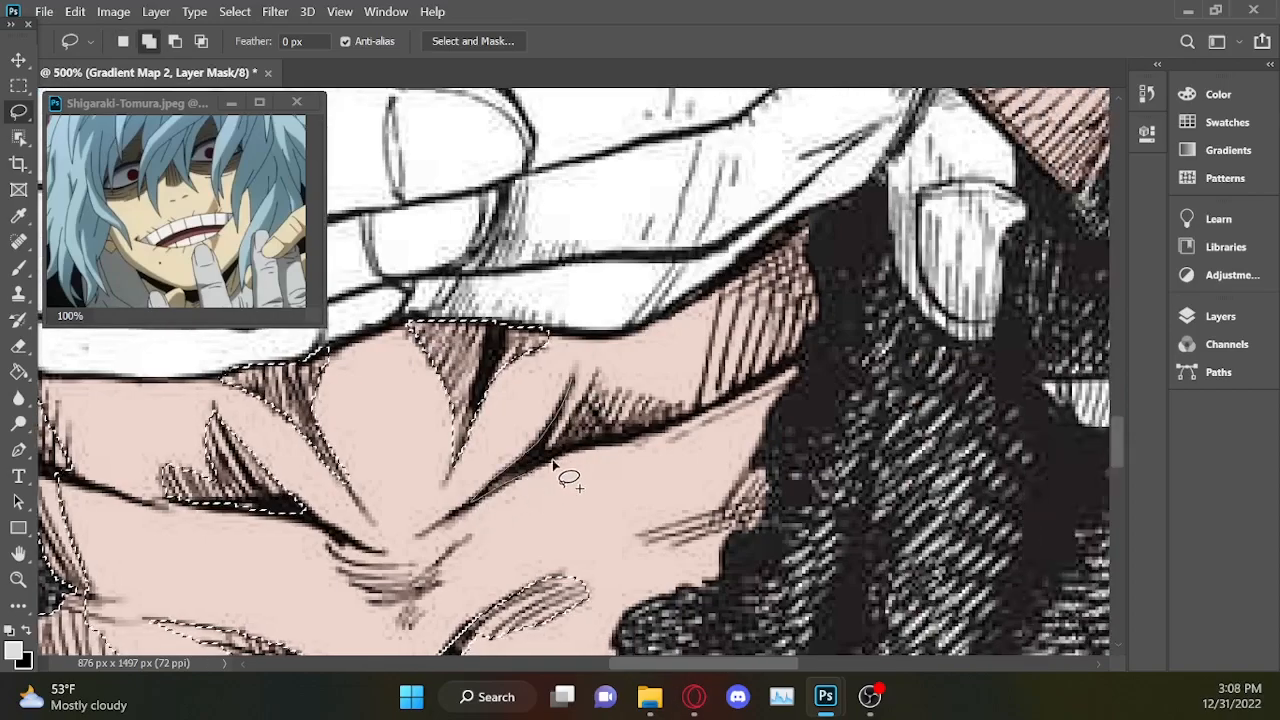
{"action": "mouse_move", "coordinate": [584, 382]}
{"action": "left_mouse_down"}
{"action": "mouse_move", "coordinate": [650, 425]}
{"action": "mouse_move", "coordinate": [760, 385]}
{"action": "mouse_move", "coordinate": [814, 266]}
{"action": "mouse_move", "coordinate": [705, 395]}
{"action": "left_mouse_up"}
Create a white #ffffff Solid Color fill layer from the shadow selection and lower its opacity to 0%.
{"action": "scroll", "coordinate": [742, 530], "scroll_direction": "down", "scroll_amount": 4}
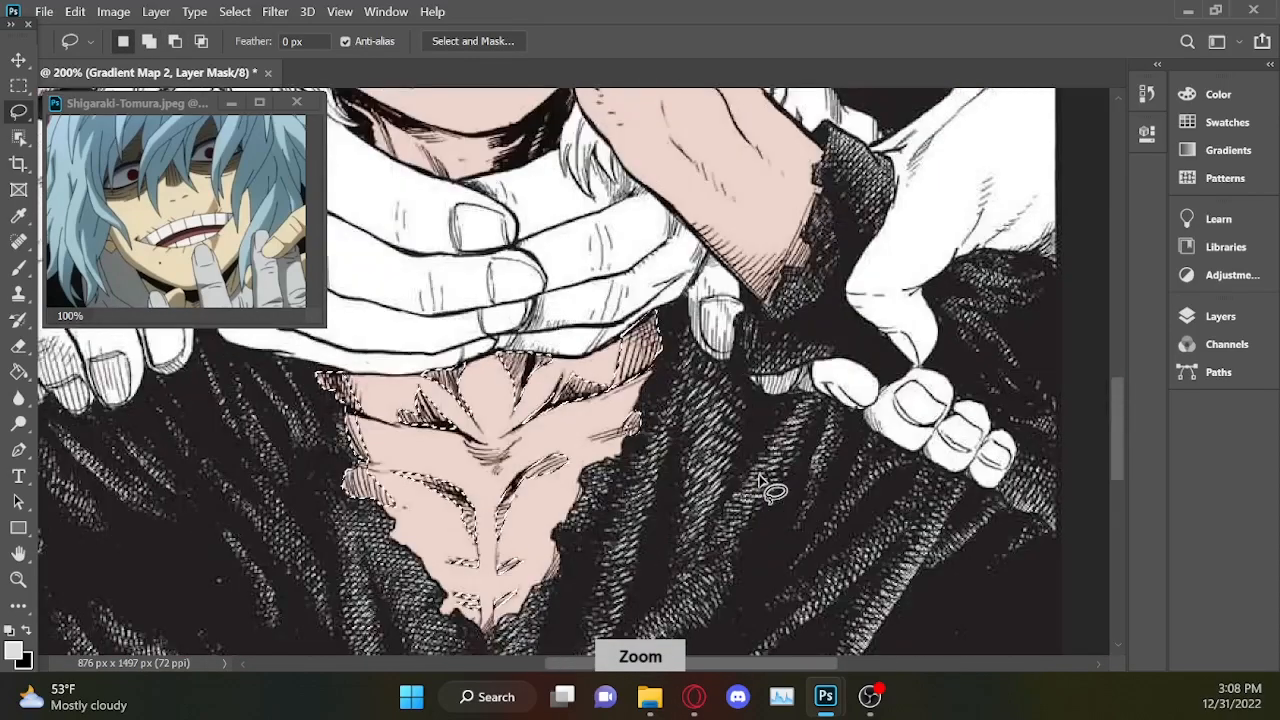
{"action": "scroll", "coordinate": [760, 487], "scroll_direction": "down", "scroll_amount": 3}
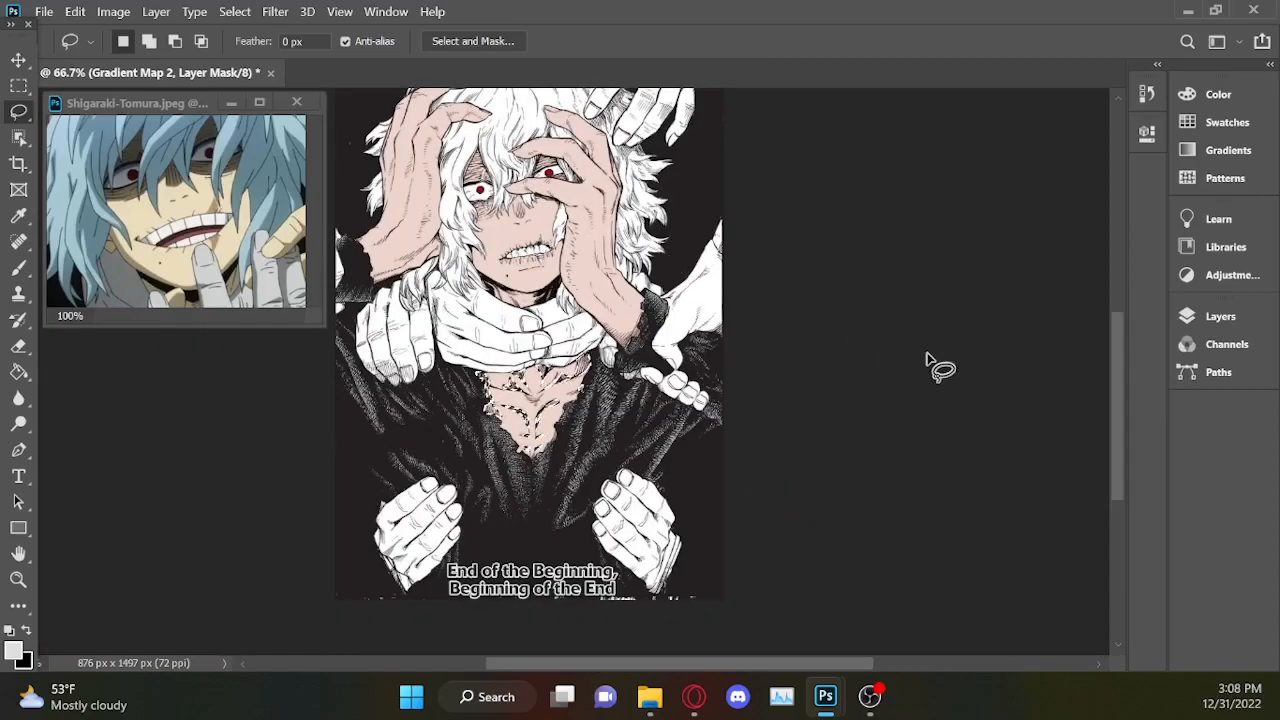
{"action": "scroll", "coordinate": [766, 640], "scroll_direction": "up", "scroll_amount": 4}
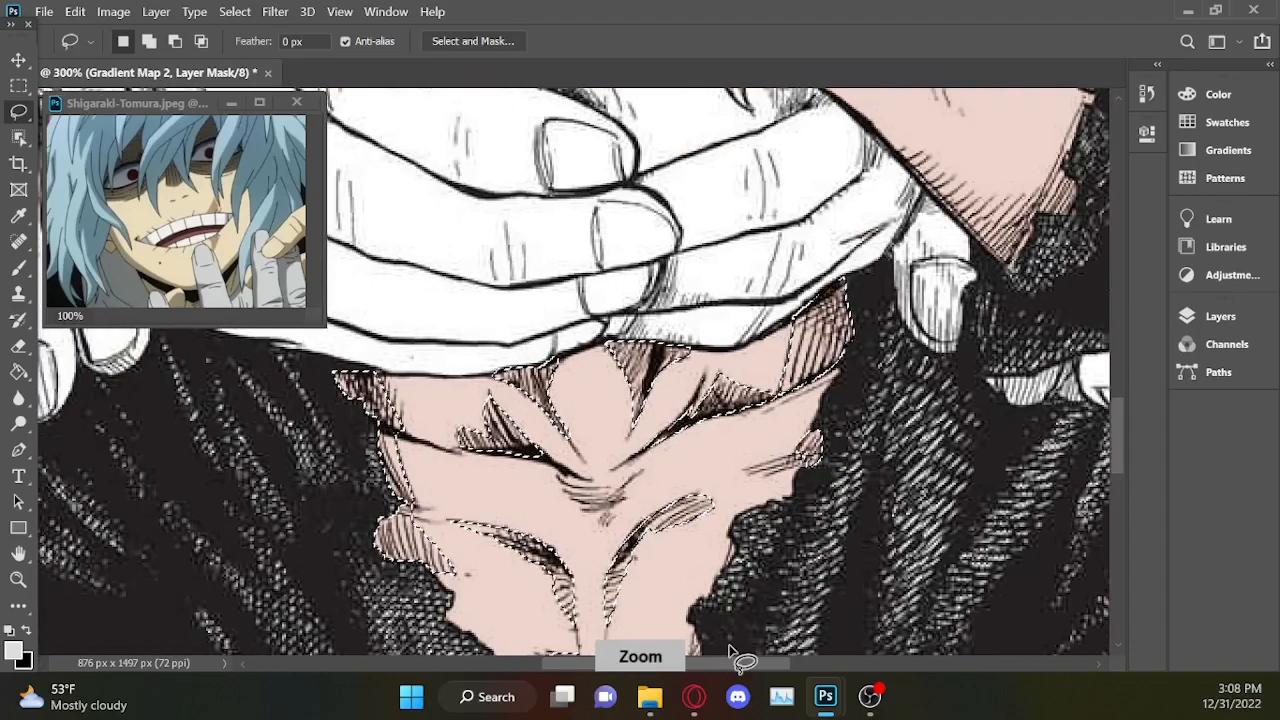
{"action": "left_click_drag", "start_coordinate": [1118, 416], "coordinate": [1118, 426]}
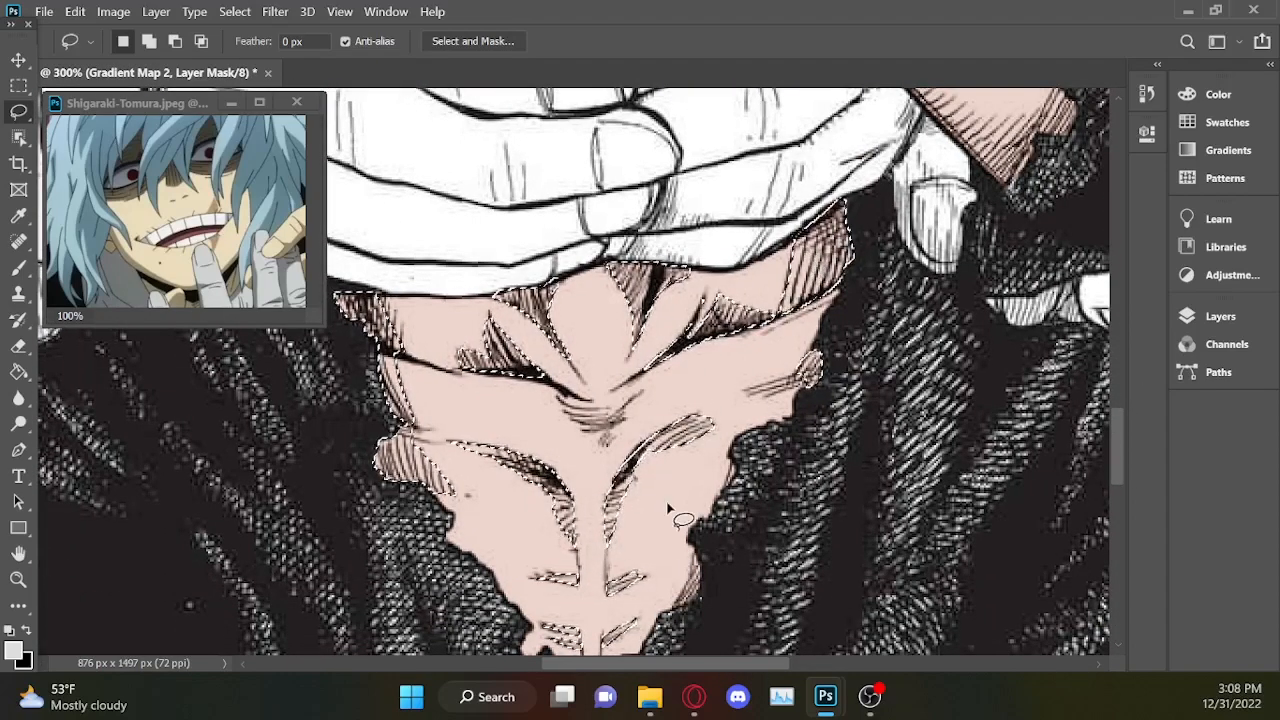
{"action": "left_click", "coordinate": [1229, 318]}
{"action": "left_click", "coordinate": [1052, 643]}
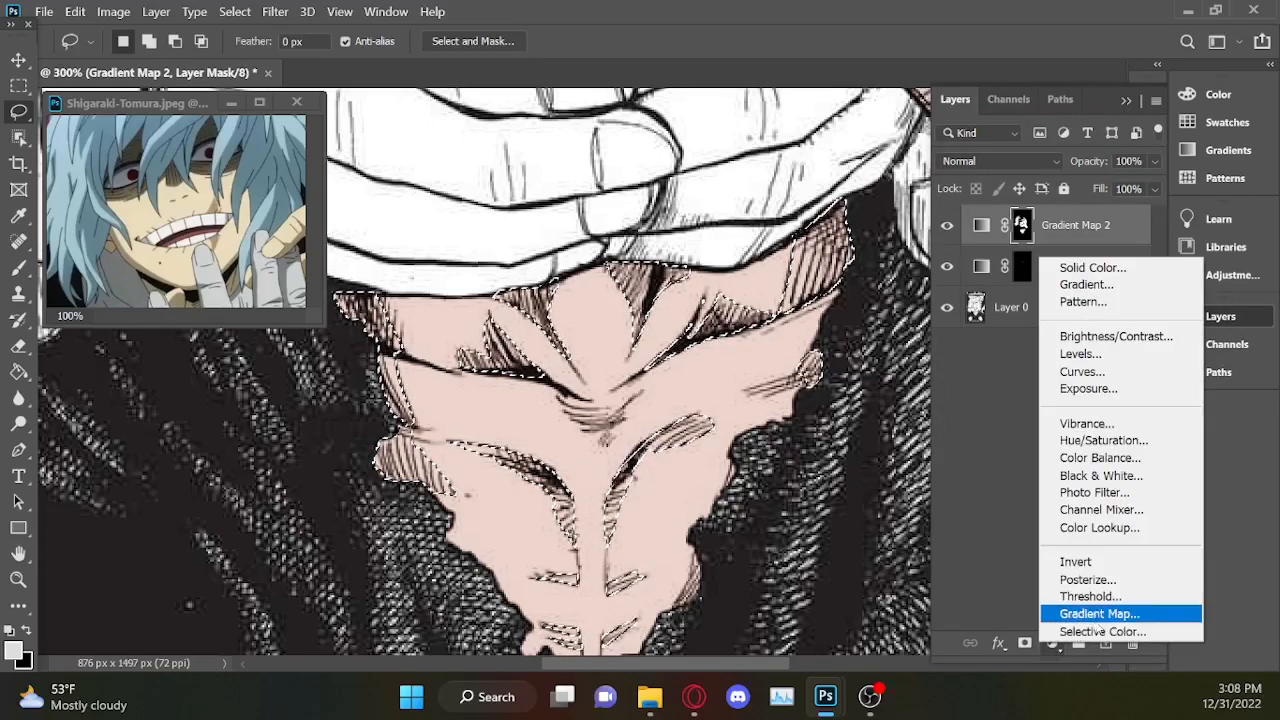
{"action": "left_click", "coordinate": [1090, 267]}
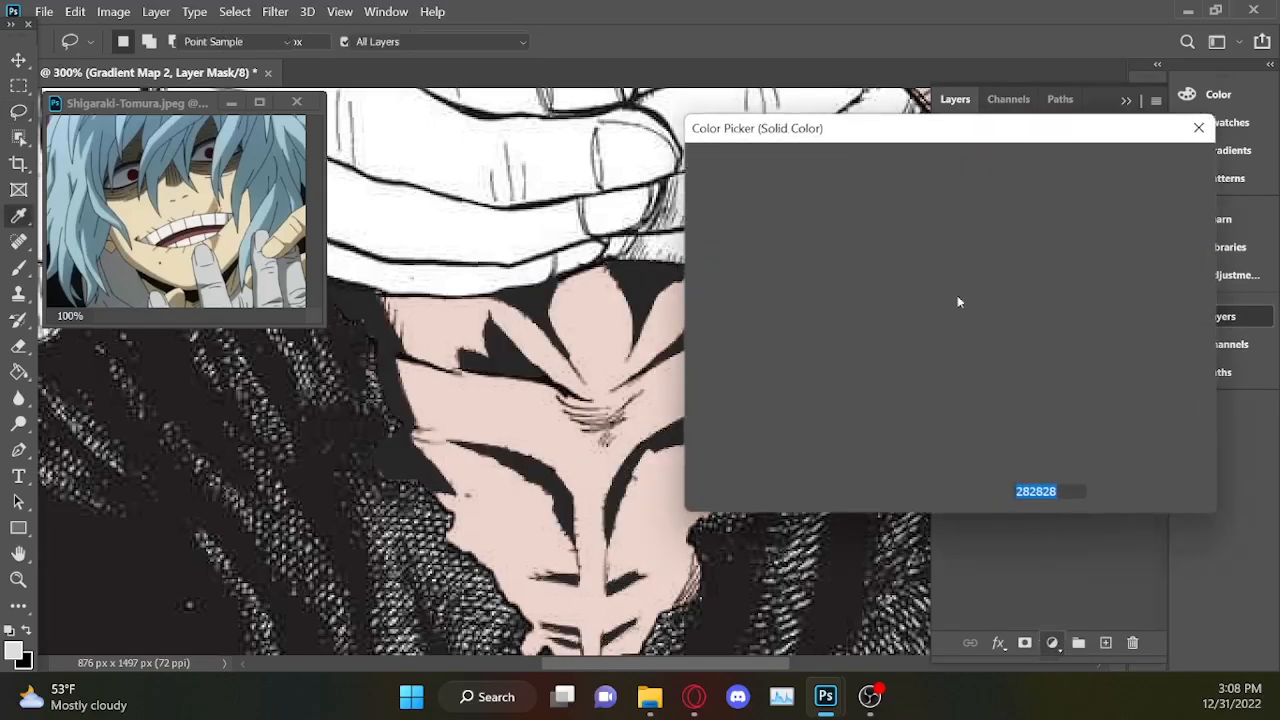
{"action": "left_click_drag", "start_coordinate": [720, 207], "coordinate": [695, 176]}
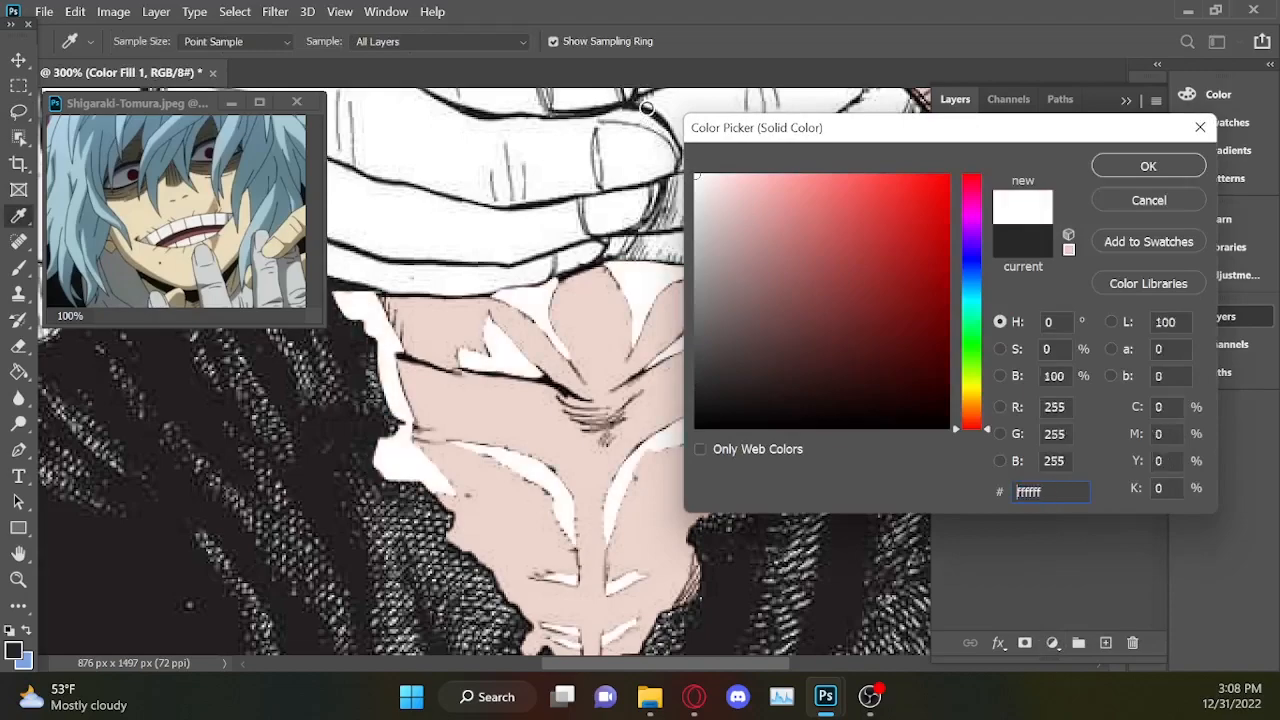
{"action": "left_click", "coordinate": [1150, 166]}
{"action": "left_click", "coordinate": [1156, 161]}
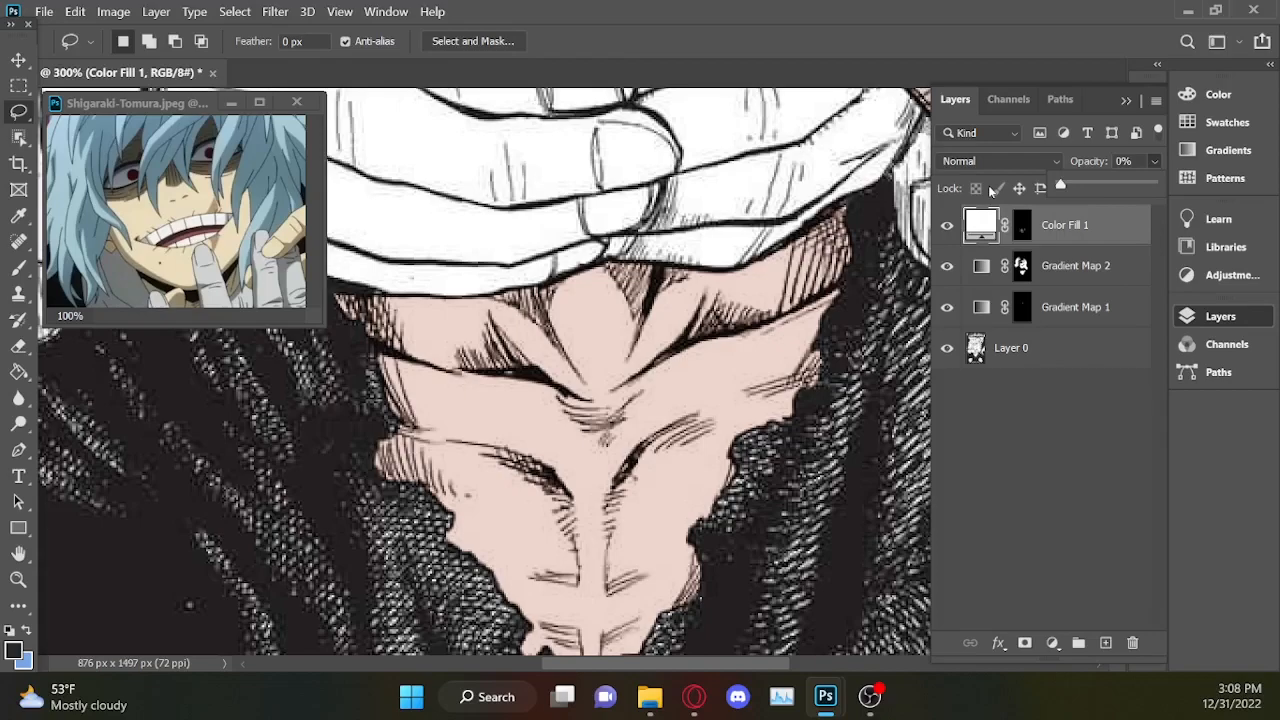
Reload the Color Fill 1 mask as a selection and subtract the outer chest edges and small abdomen marks.
{"action": "left_click", "coordinate": [1021, 230], "text": "ctrl"}
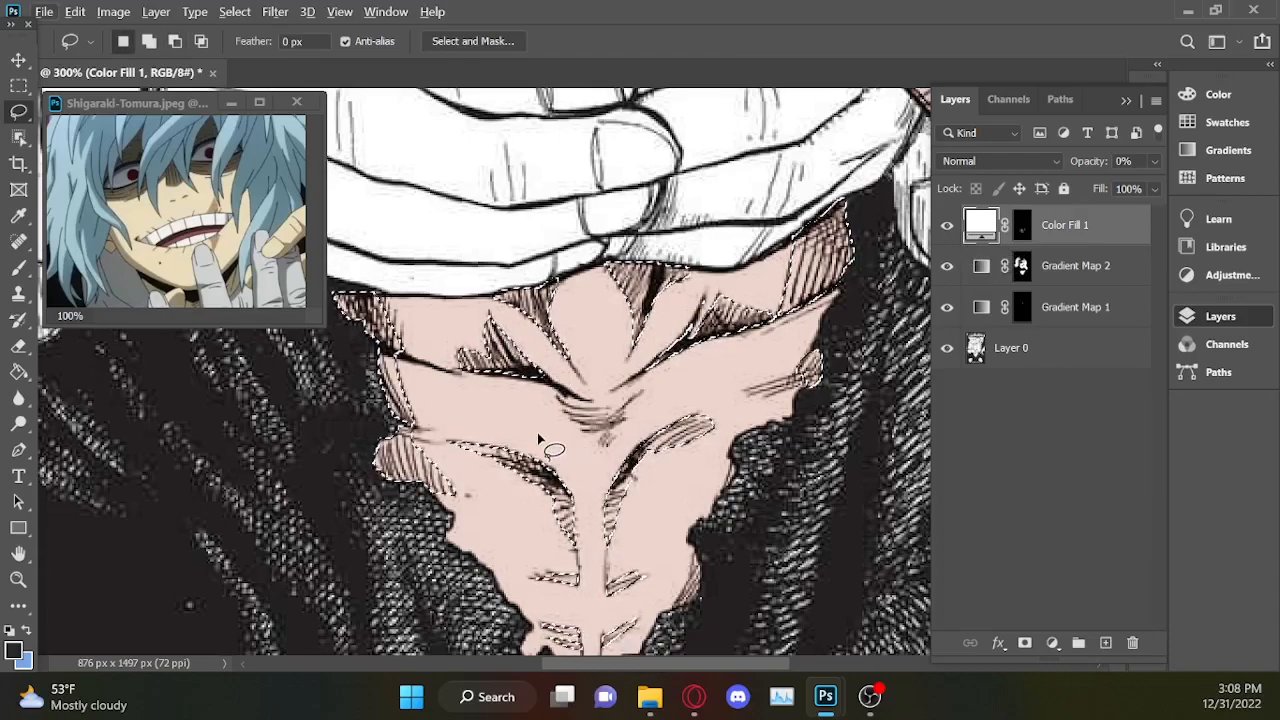
{"action": "key", "text": "alt"}
{"action": "mouse_move", "coordinate": [400, 368]}
{"action": "left_mouse_down"}
{"action": "mouse_move", "coordinate": [354, 369]}
{"action": "mouse_move", "coordinate": [341, 416]}
{"action": "mouse_move", "coordinate": [364, 466]}
{"action": "mouse_move", "coordinate": [409, 507]}
{"action": "mouse_move", "coordinate": [462, 520]}
{"action": "left_mouse_up"}
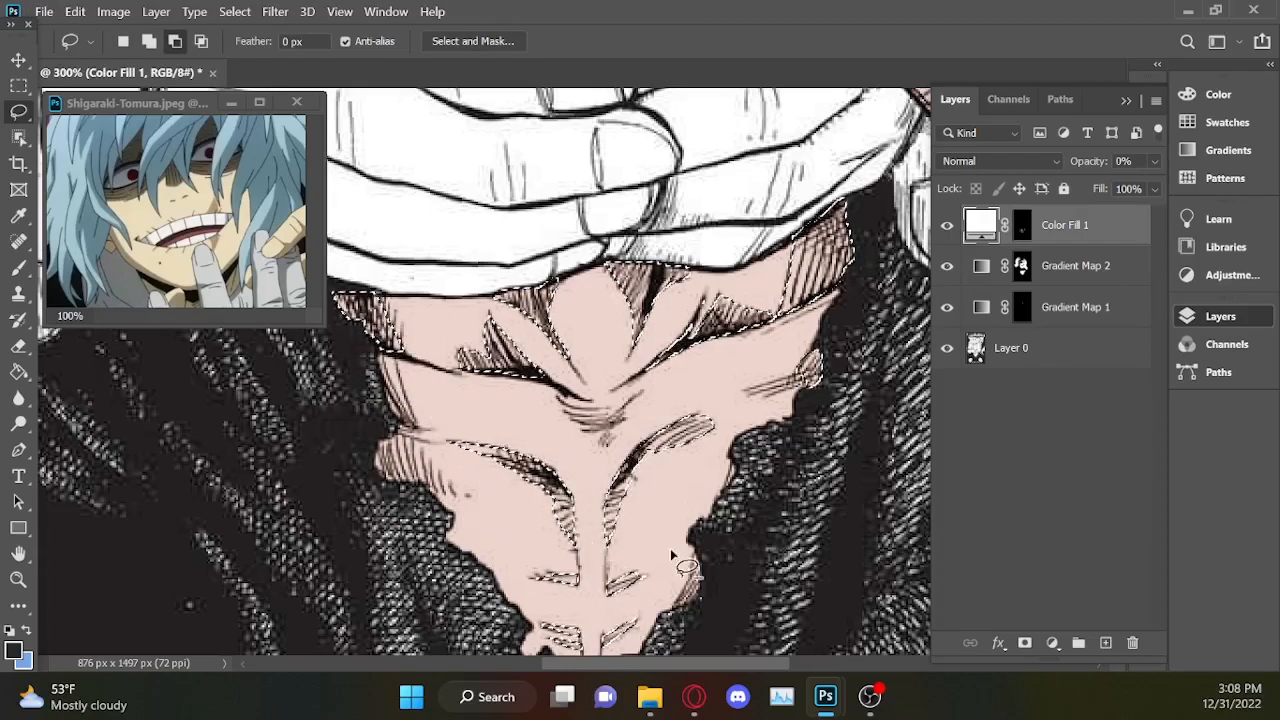
{"action": "key", "text": "alt"}
{"action": "mouse_move", "coordinate": [642, 566]}
{"action": "left_mouse_down"}
{"action": "mouse_move", "coordinate": [593, 568]}
{"action": "mouse_move", "coordinate": [500, 624]}
{"action": "mouse_move", "coordinate": [645, 653]}
{"action": "mouse_move", "coordinate": [655, 566]}
{"action": "mouse_move", "coordinate": [616, 556]}
{"action": "left_mouse_up"}
{"action": "mouse_move", "coordinate": [862, 179]}
{"action": "left_mouse_down"}
{"action": "mouse_move", "coordinate": [798, 198]}
{"action": "mouse_move", "coordinate": [762, 265]}
{"action": "mouse_move", "coordinate": [781, 329]}
{"action": "mouse_move", "coordinate": [888, 248]}
{"action": "mouse_move", "coordinate": [862, 170]}
{"action": "left_mouse_up"}
{"action": "left_click_drag", "start_coordinate": [848, 322], "coordinate": [854, 385]}
Create a black Solid Color fill layer from the remaining deep-shadow selection on the chest.
{"action": "key", "text": "ctrl+minus"}
{"action": "key", "text": "ctrl+minus"}
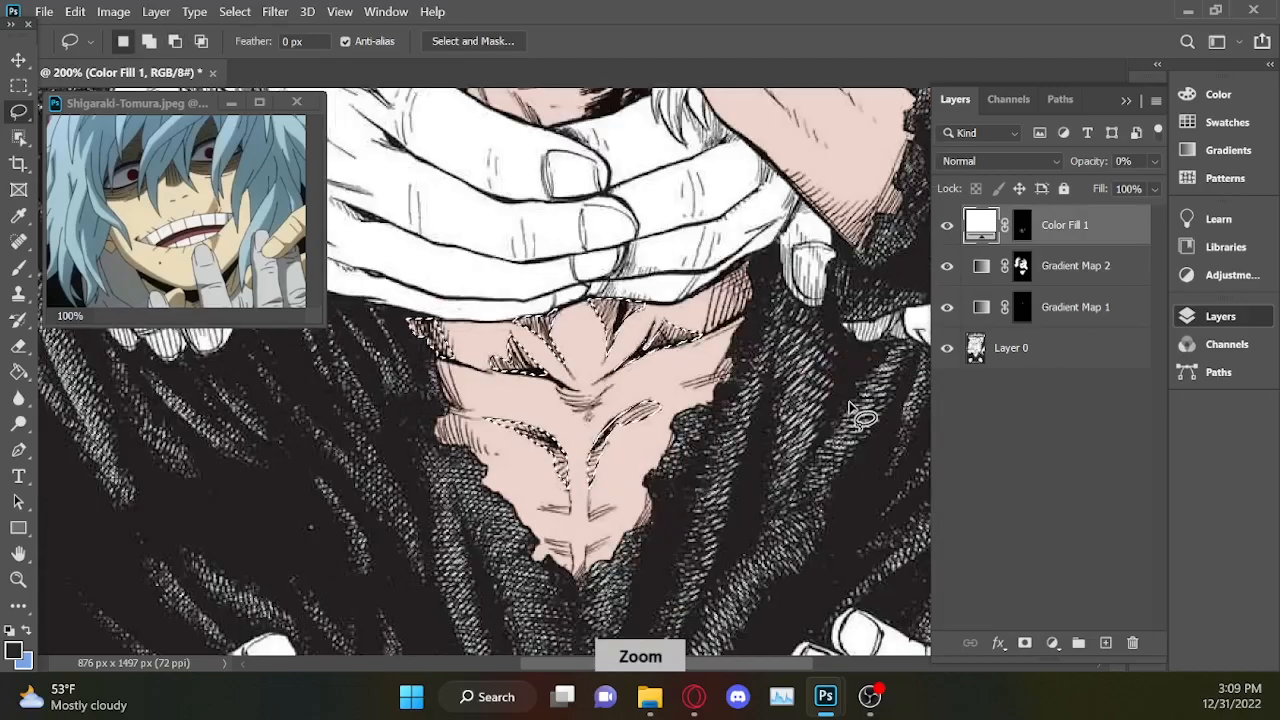
{"action": "key", "text": "ctrl+plus"}
{"action": "key", "text": "ctrl+plus"}
{"action": "left_click", "coordinate": [1052, 643]}
{"action": "left_click", "coordinate": [1093, 265]}
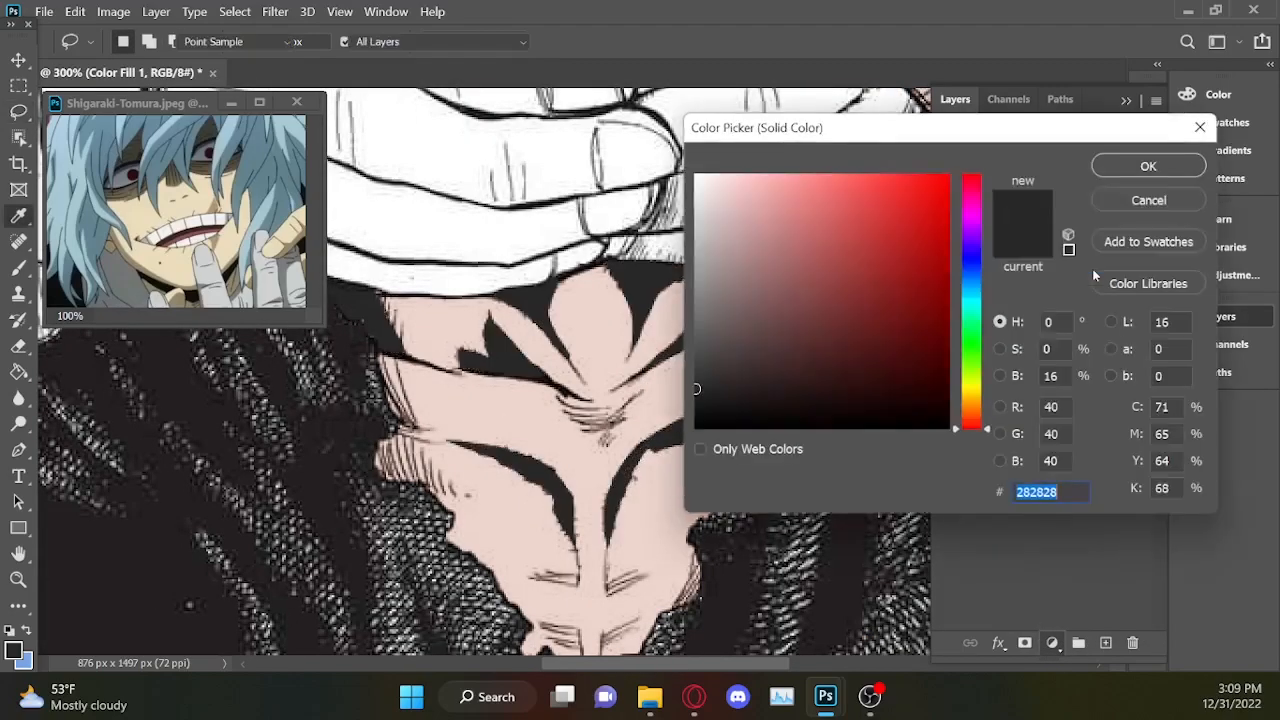
{"action": "left_click", "coordinate": [628, 528]}
{"action": "left_click", "coordinate": [1130, 167]}
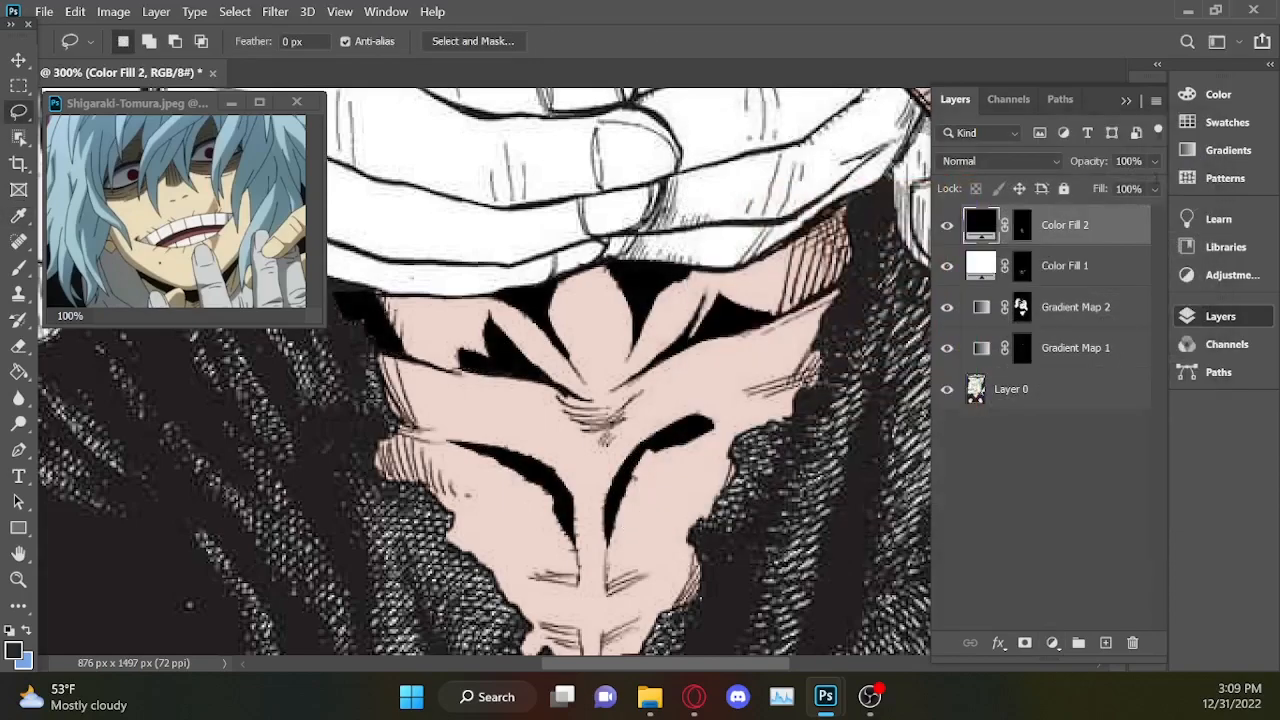
Lower the deep-shadow fill layer's opacity to 21% and check the shading against the whole figure.
{"action": "left_click", "coordinate": [1154, 161]}
{"action": "left_click_drag", "start_coordinate": [1108, 181], "coordinate": [1079, 187]}
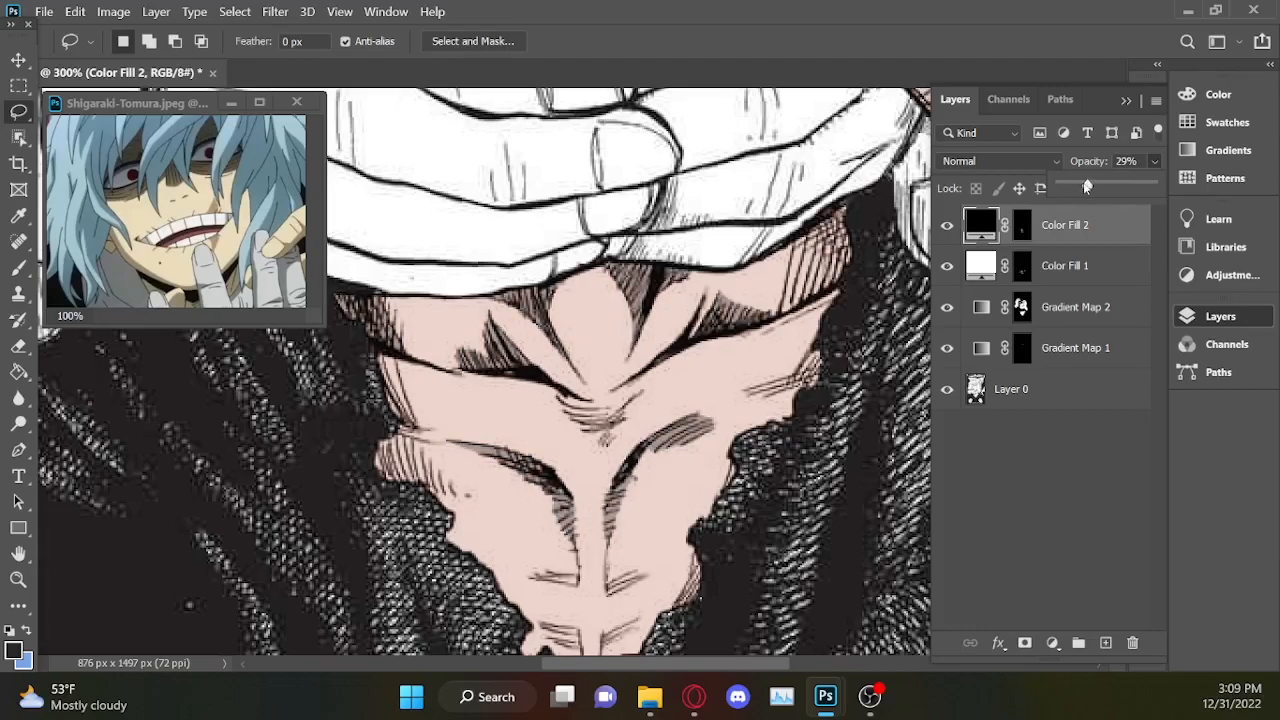
{"action": "key", "text": "ctrl+minus"}
{"action": "key", "text": "ctrl+minus"}
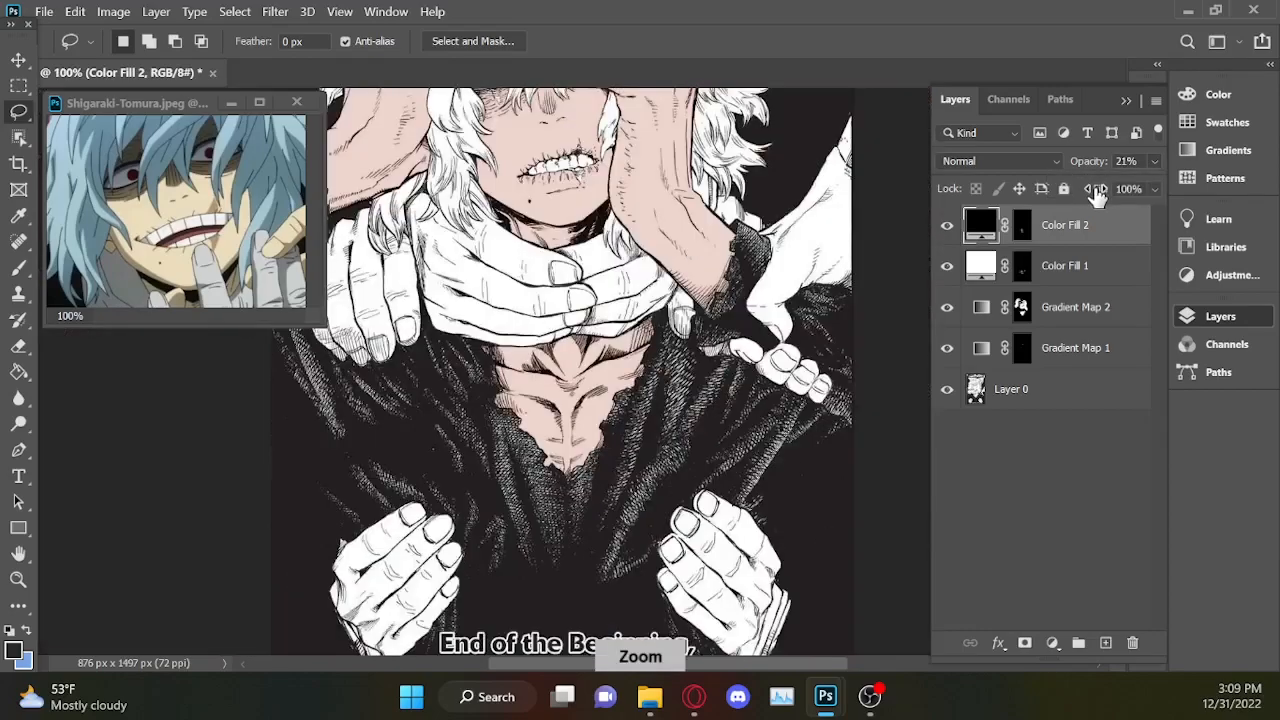
{"action": "key", "text": "ctrl+plus"}
{"action": "key", "text": "ctrl+plus"}
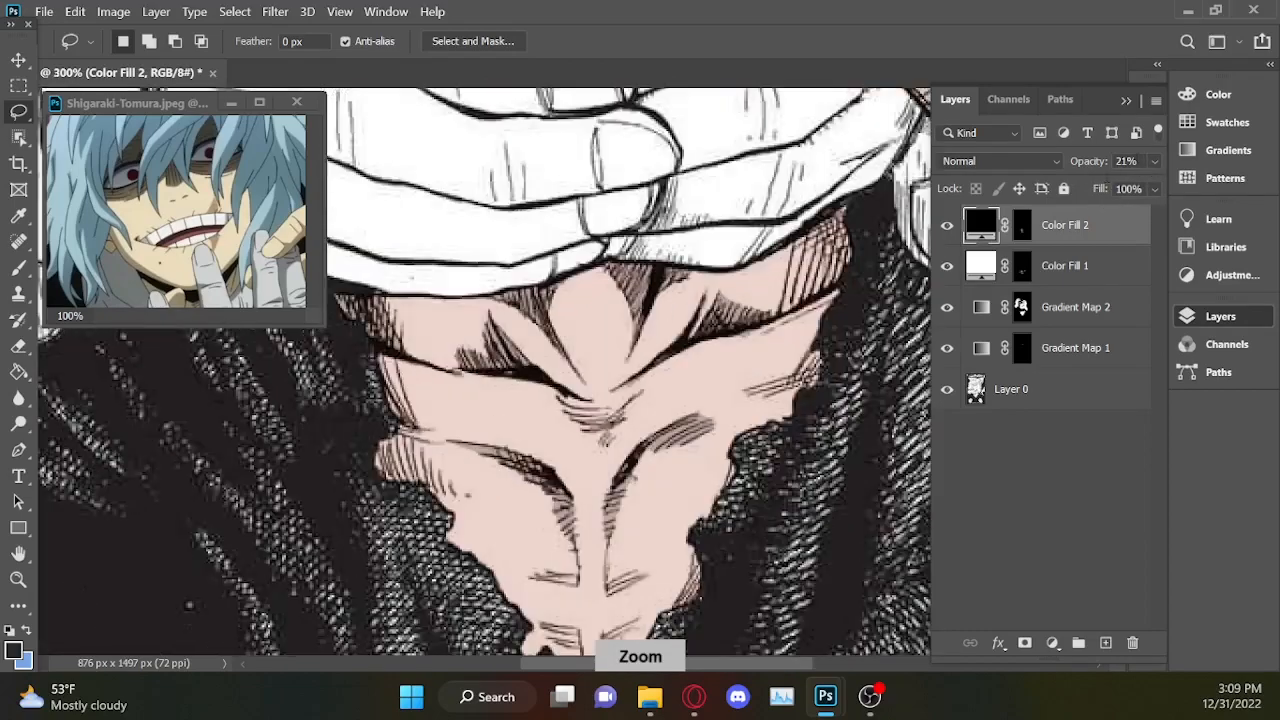
Reload the Color Fill 1 mask as a selection and subtract the deep shadows around the collarbones and chest muscles.
{"action": "left_click", "coordinate": [1022, 265], "text": "ctrl"}
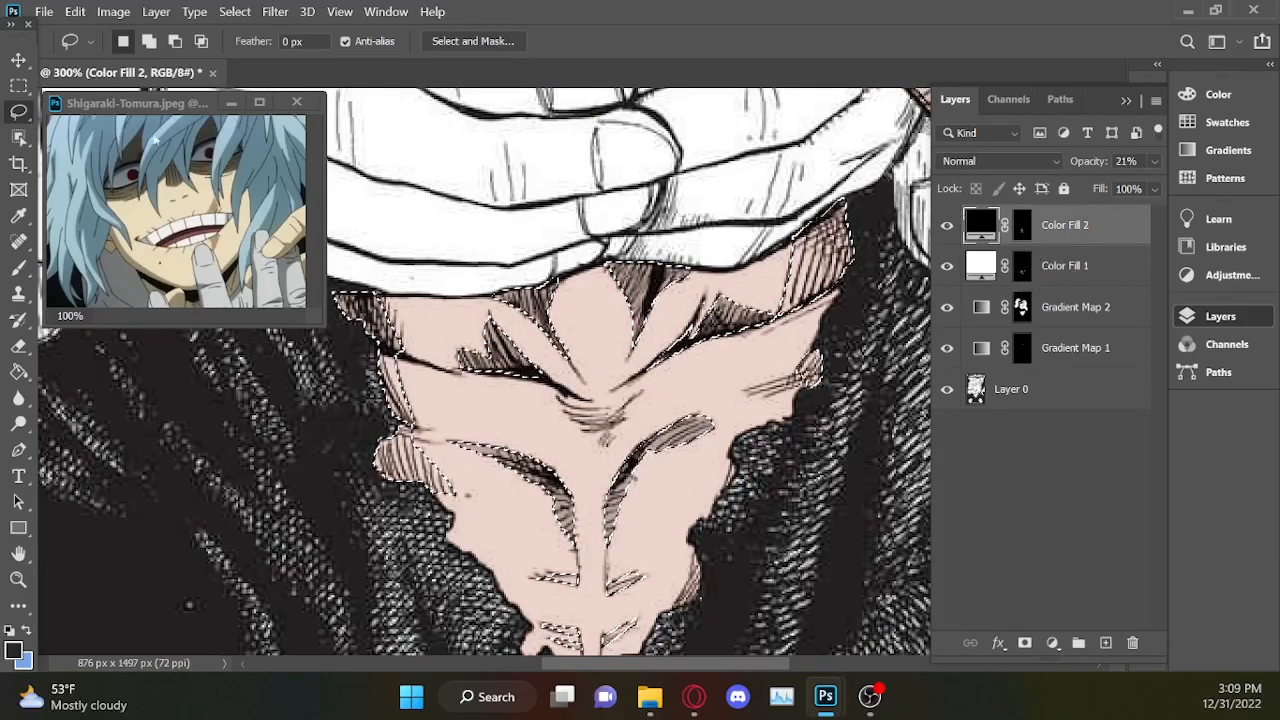
{"action": "key", "text": "alt"}
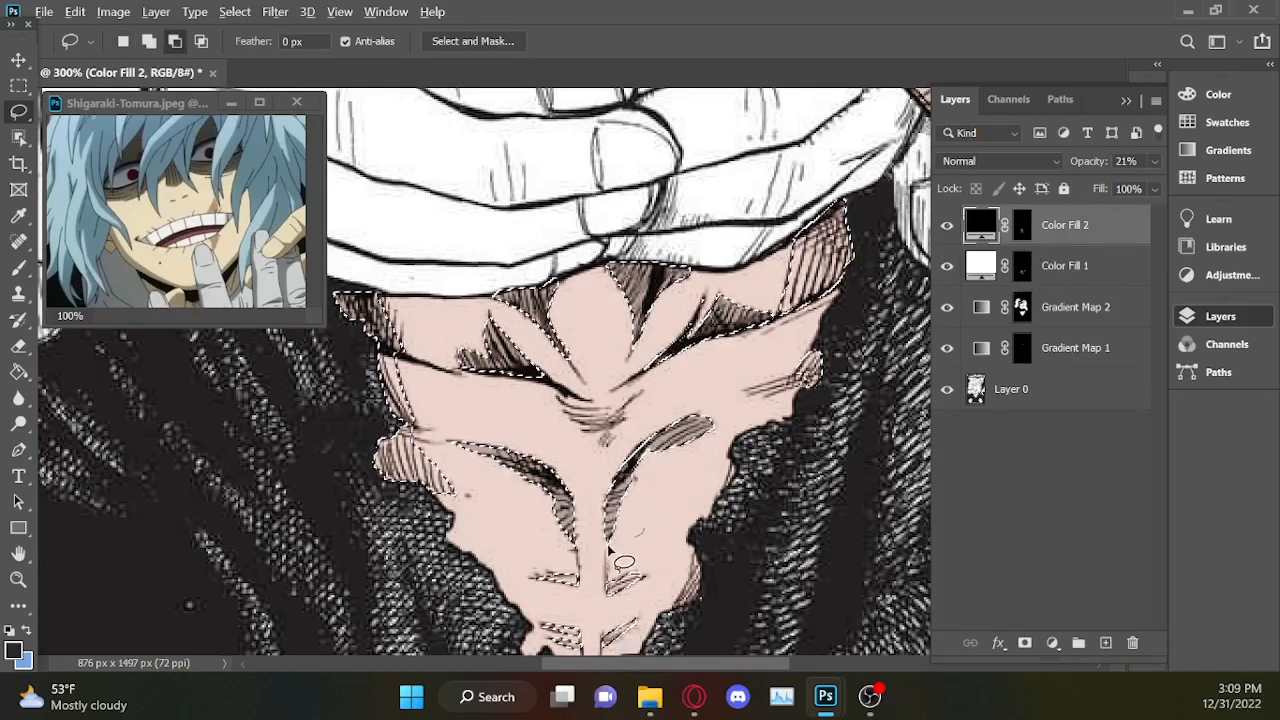
{"action": "mouse_move", "coordinate": [455, 418]}
{"action": "left_mouse_down"}
{"action": "mouse_move", "coordinate": [599, 426]}
{"action": "mouse_move", "coordinate": [718, 401]}
{"action": "mouse_move", "coordinate": [696, 472]}
{"action": "mouse_move", "coordinate": [662, 493]}
{"action": "mouse_move", "coordinate": [690, 505]}
{"action": "left_mouse_up"}
{"action": "mouse_move", "coordinate": [795, 302]}
{"action": "left_mouse_down"}
{"action": "mouse_move", "coordinate": [726, 280]}
{"action": "mouse_move", "coordinate": [638, 359]}
{"action": "mouse_move", "coordinate": [711, 378]}
{"action": "mouse_move", "coordinate": [795, 305]}
{"action": "left_mouse_up"}
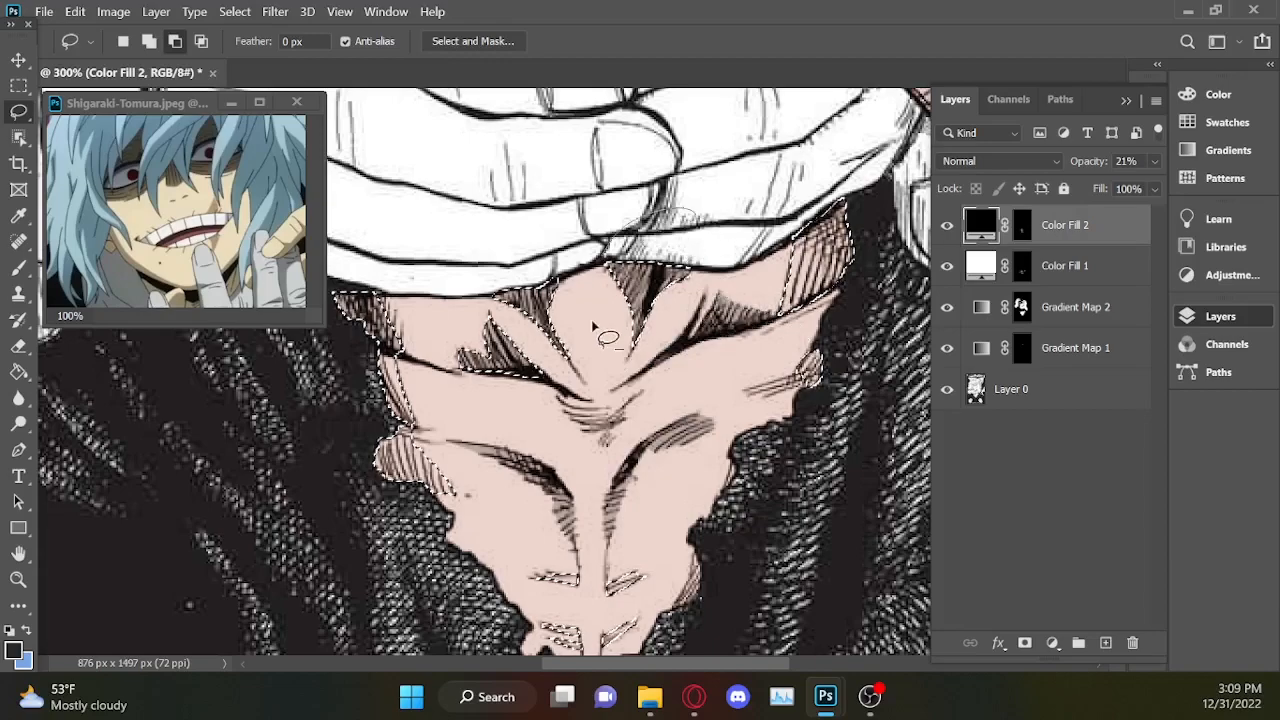
{"action": "mouse_move", "coordinate": [443, 382]}
{"action": "left_mouse_down"}
{"action": "mouse_move", "coordinate": [610, 345]}
{"action": "mouse_move", "coordinate": [534, 242]}
{"action": "left_mouse_up"}
{"action": "mouse_move", "coordinate": [409, 355]}
{"action": "left_mouse_down"}
{"action": "mouse_move", "coordinate": [348, 343]}
{"action": "mouse_move", "coordinate": [352, 252]}
{"action": "mouse_move", "coordinate": [430, 356]}
{"action": "left_mouse_up"}
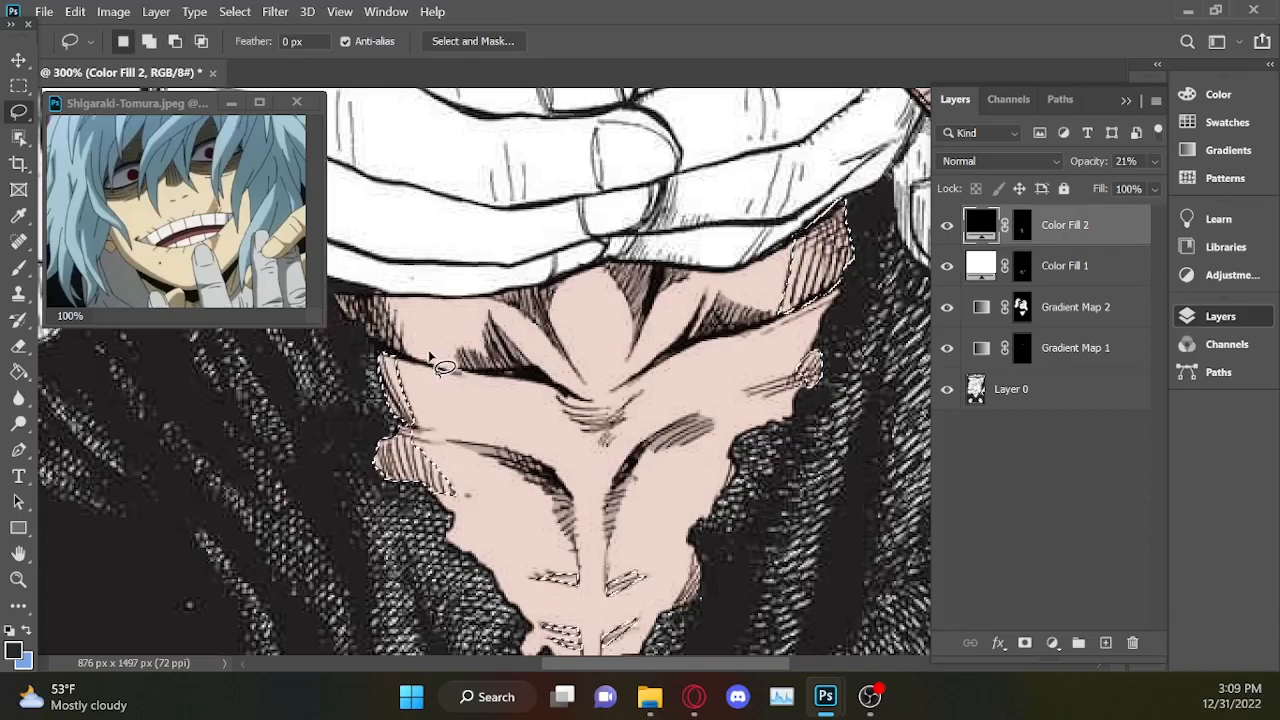
Create another black Solid Color fill layer from the selected outer chest edges and abdomen marks.
{"action": "left_click", "coordinate": [1055, 642]}
{"action": "left_click", "coordinate": [1080, 264]}
{"action": "left_click_drag", "start_coordinate": [704, 411], "coordinate": [648, 528]}
{"action": "left_click", "coordinate": [1151, 175]}
Set the outer-edge shadow fill's opacity to 18% and check the result on the full page.
{"action": "left_click", "coordinate": [1154, 161]}
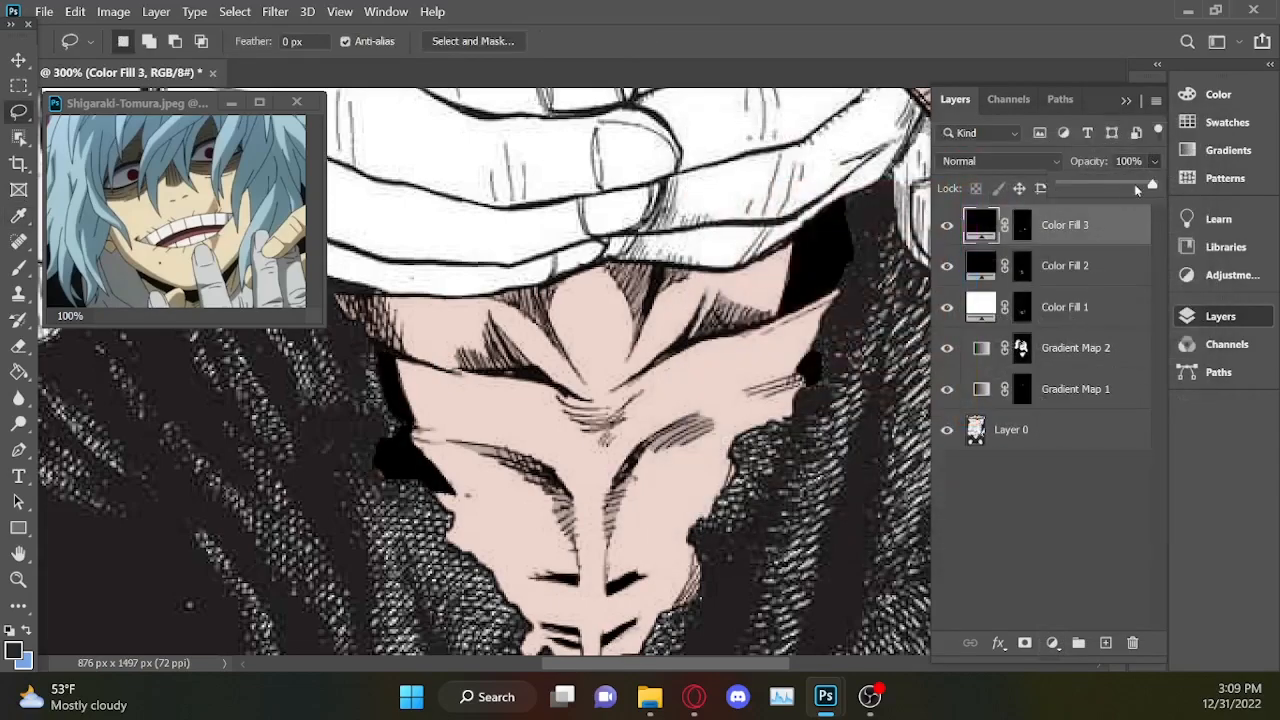
{"action": "left_click", "coordinate": [1077, 185]}
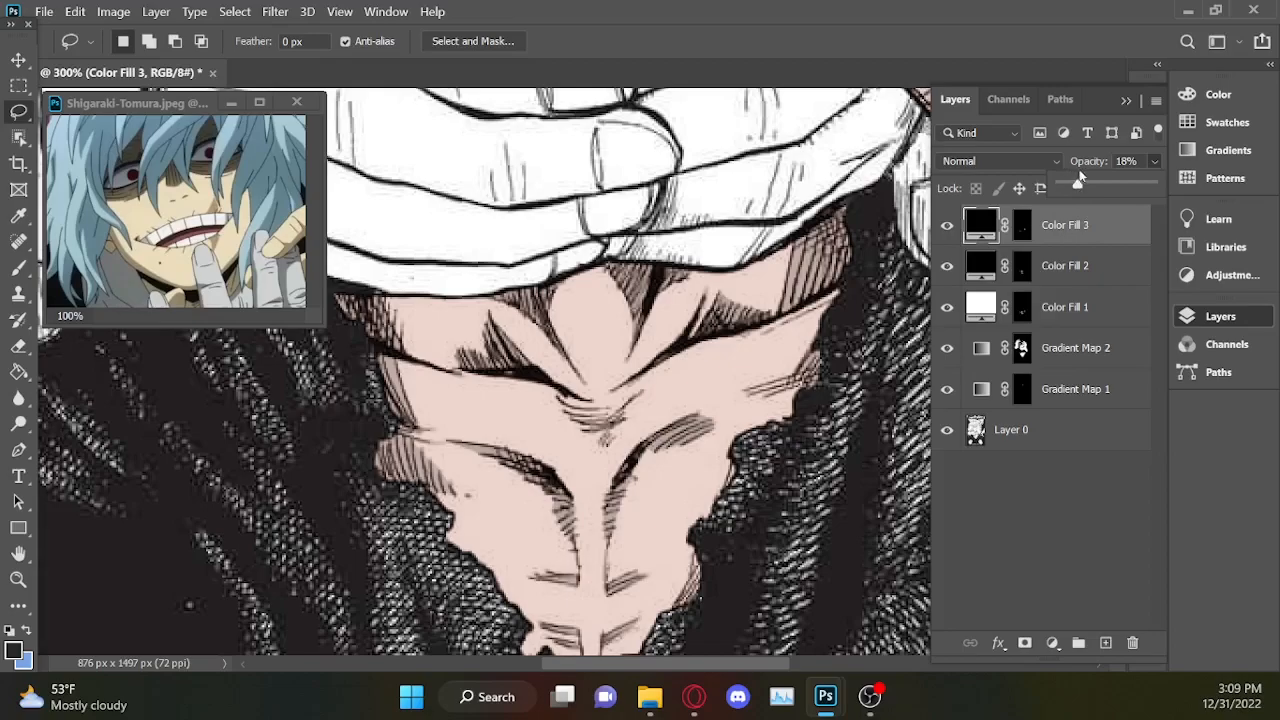
{"action": "key", "text": "ctrl+1"}
{"action": "key", "text": "ctrl+minus"}
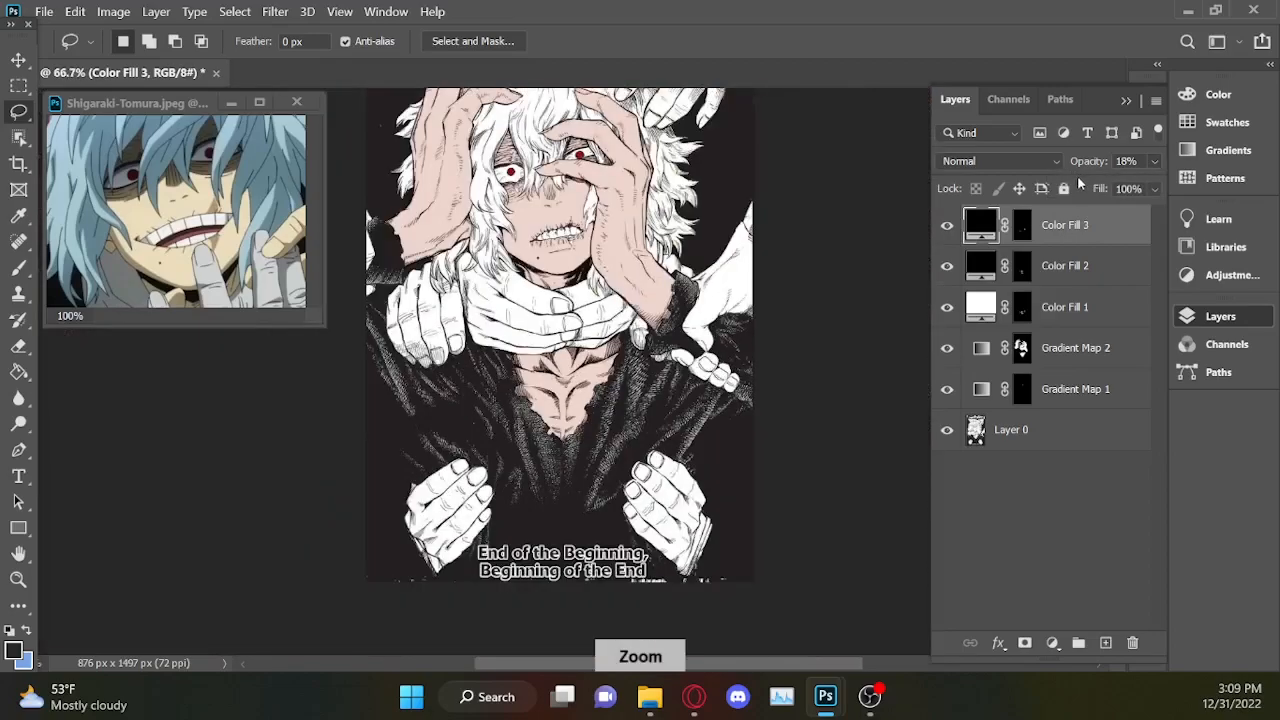
On a new blank layer, try to paint a dark stroke along the curved muscle line on the chest's left side with a 6 px brush.
{"action": "key", "text": "ctrl+plus"}
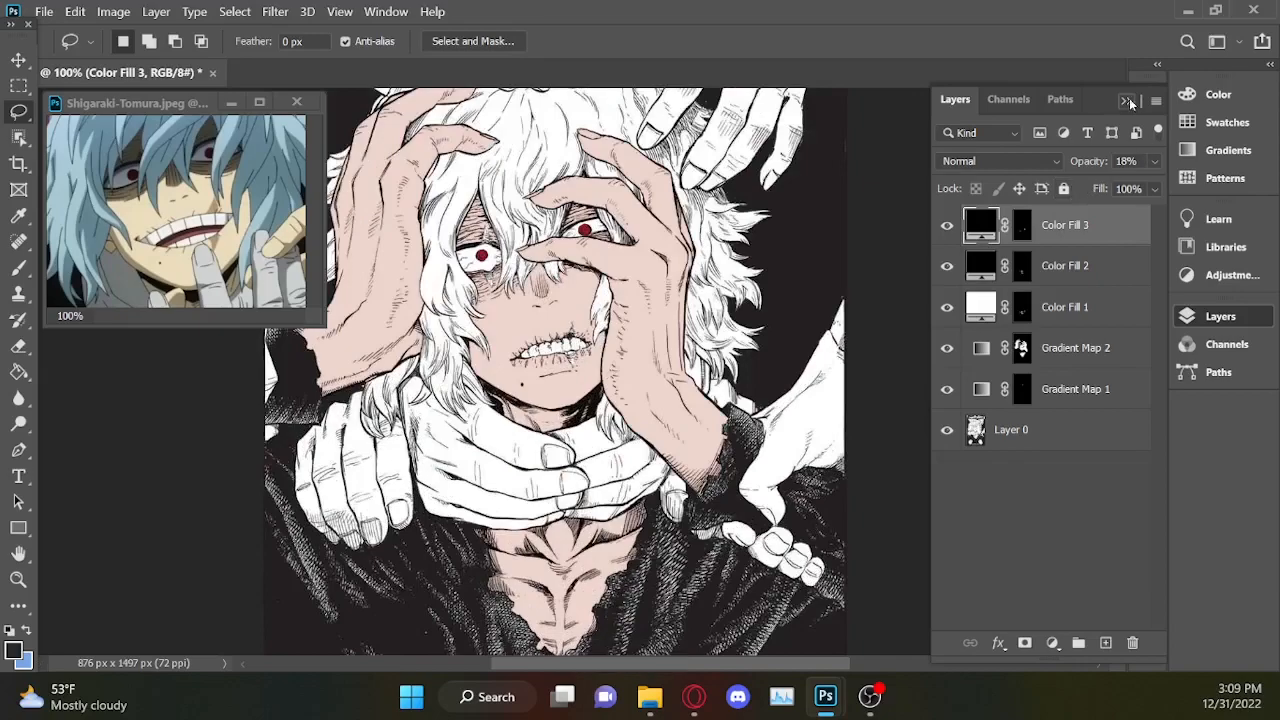
{"action": "key", "text": "ctrl+plus"}
{"action": "key", "text": "ctrl+plus"}
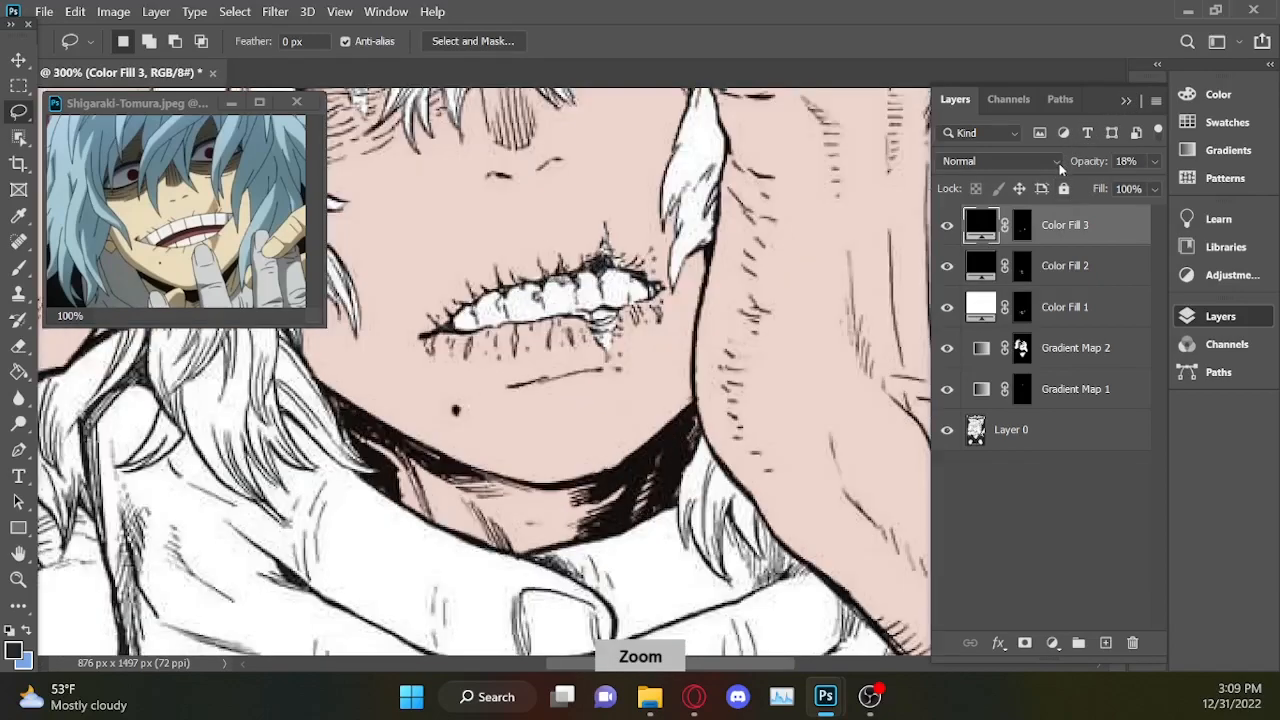
{"action": "left_click", "coordinate": [1157, 64]}
{"action": "left_click_drag", "start_coordinate": [1117, 340], "coordinate": [1117, 440]}
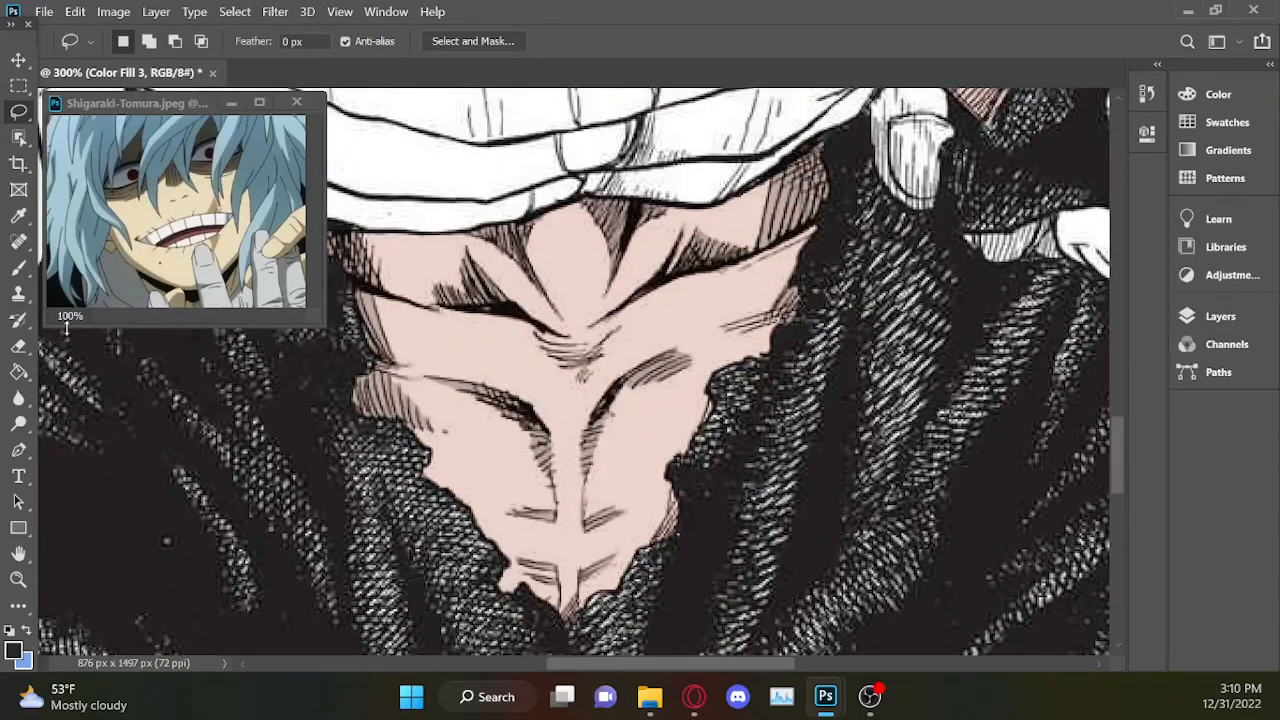
{"action": "left_click", "coordinate": [18, 268]}
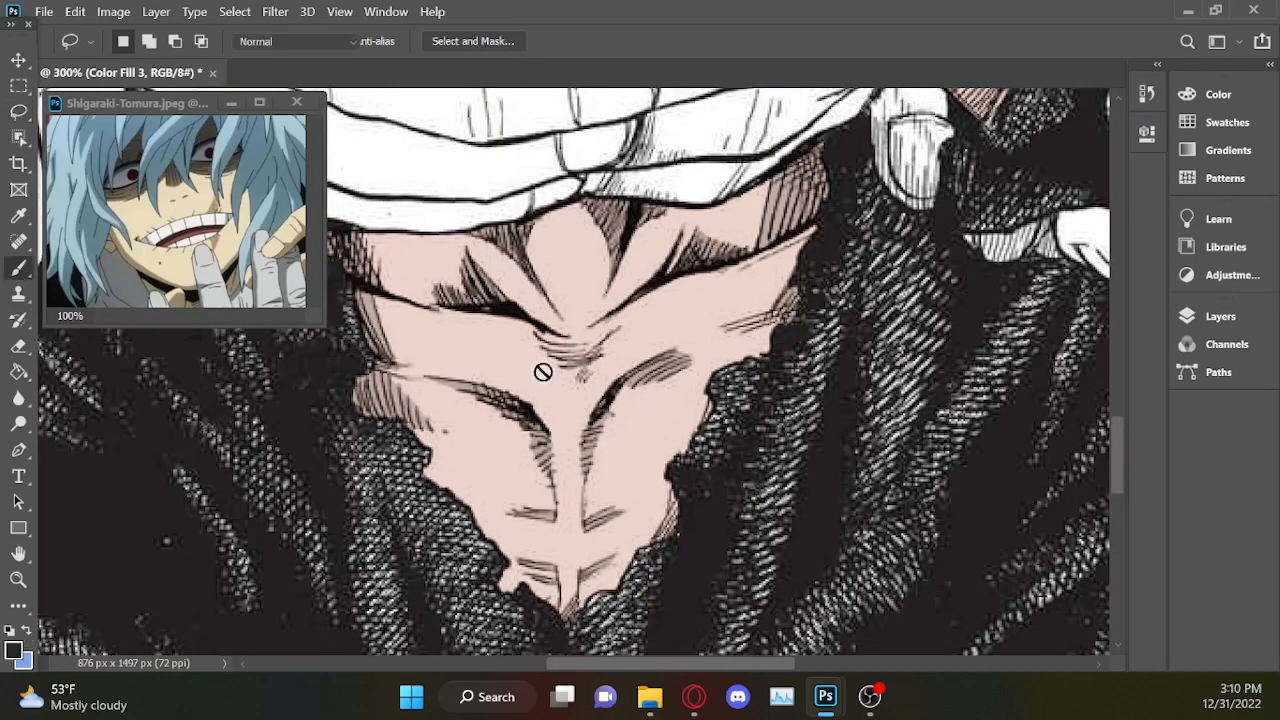
{"action": "left_click", "coordinate": [1218, 316]}
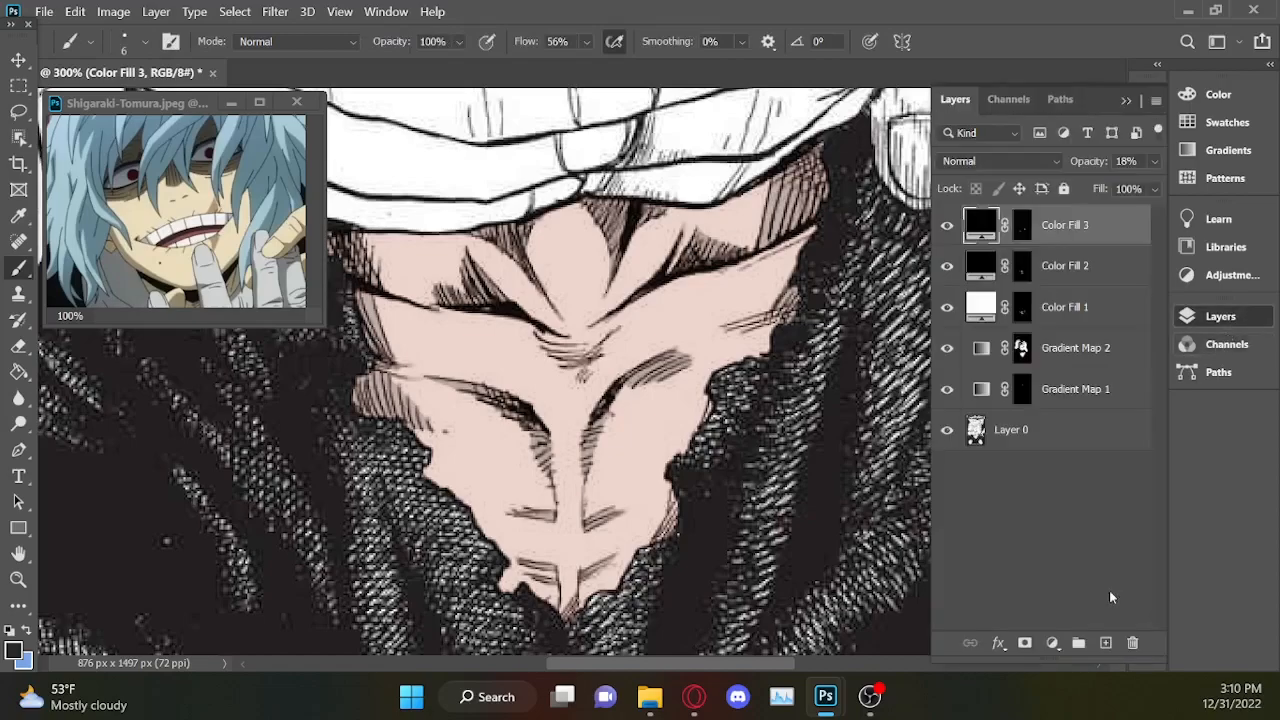
{"action": "left_click", "coordinate": [1106, 644]}
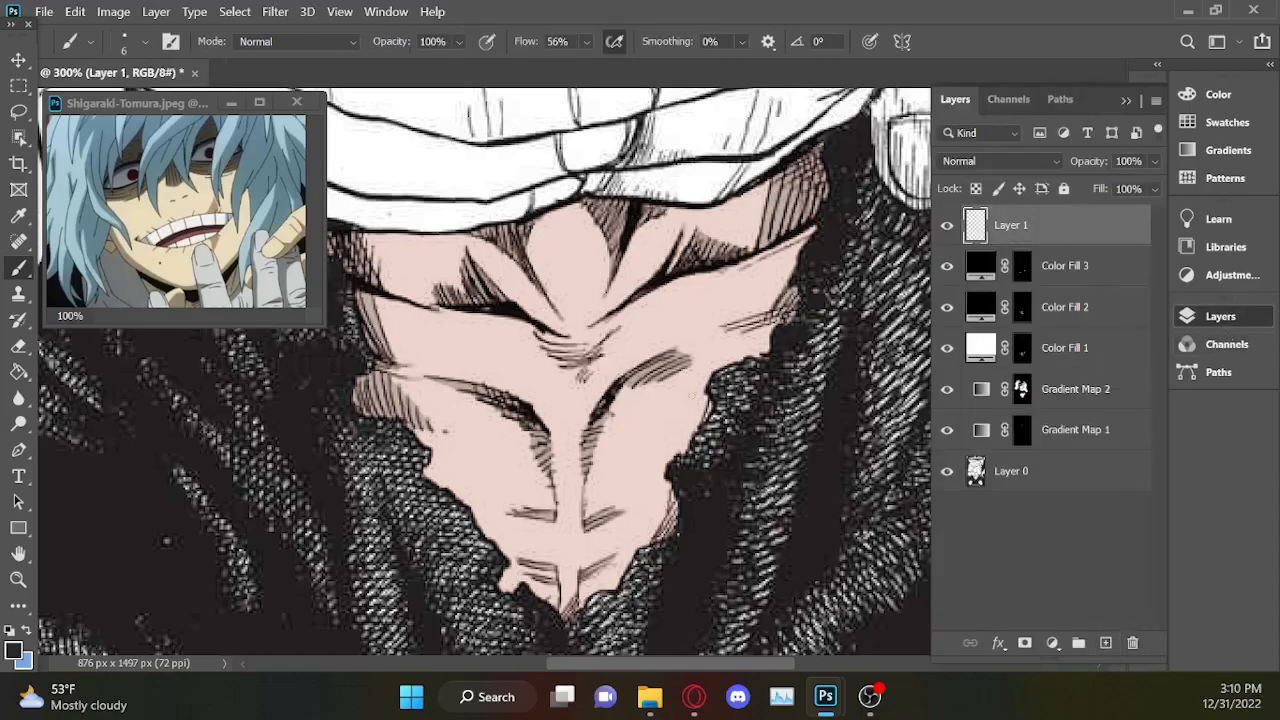
{"action": "left_click_drag", "start_coordinate": [444, 377], "coordinate": [547, 451]}
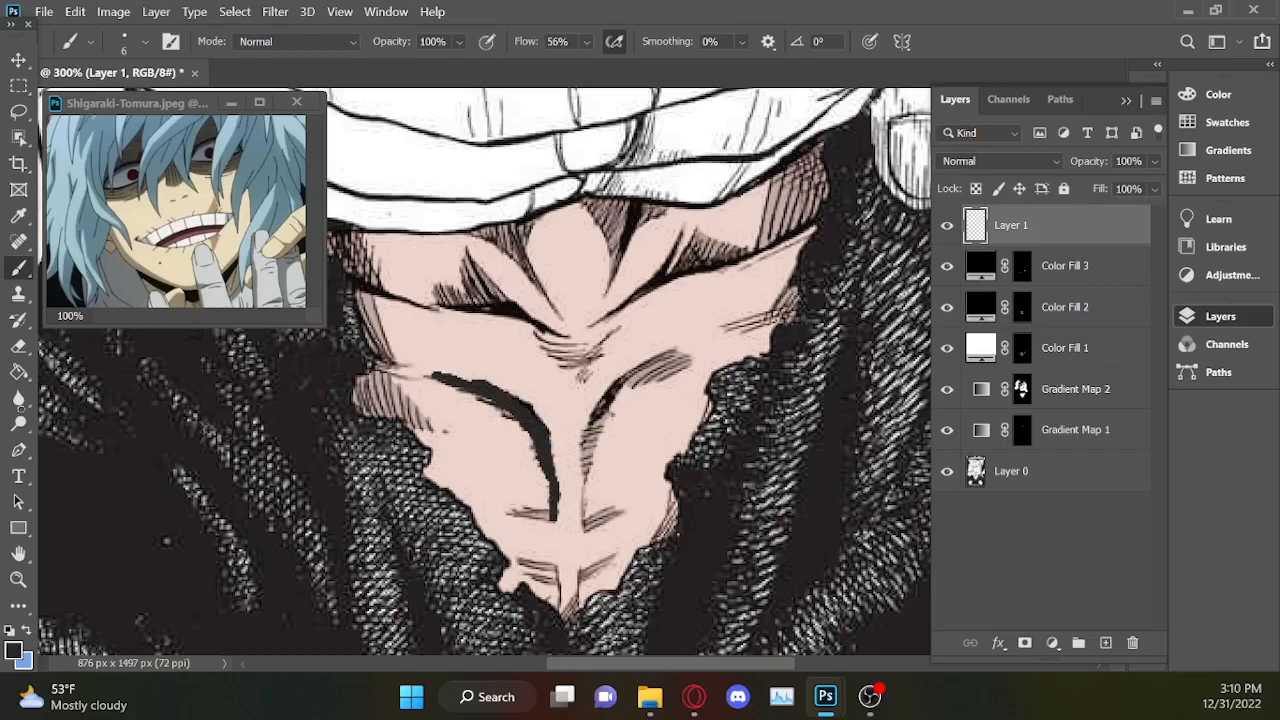
Try to blend the dark chest stroke into the skin using the Smudge tool with a 6 px brush at 24% strength.
{"action": "left_click", "coordinate": [18, 397]}
{"action": "right_click", "coordinate": [18, 397]}
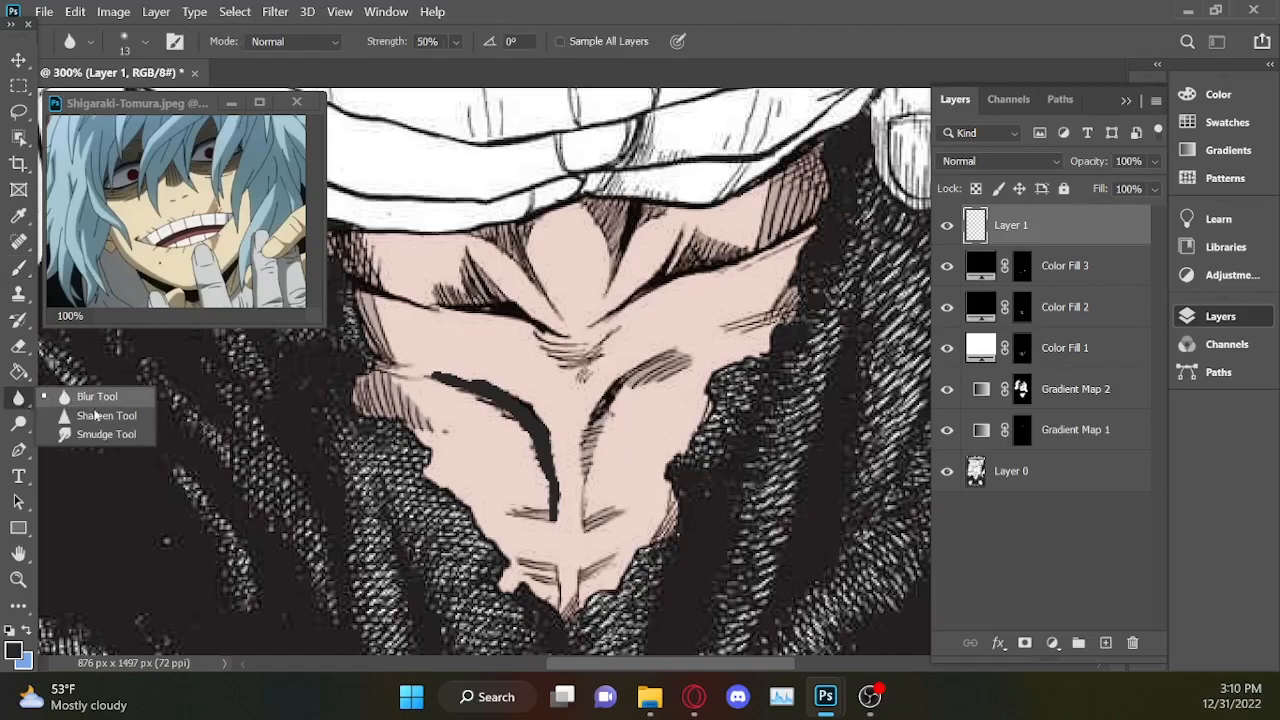
{"action": "left_click", "coordinate": [100, 432]}
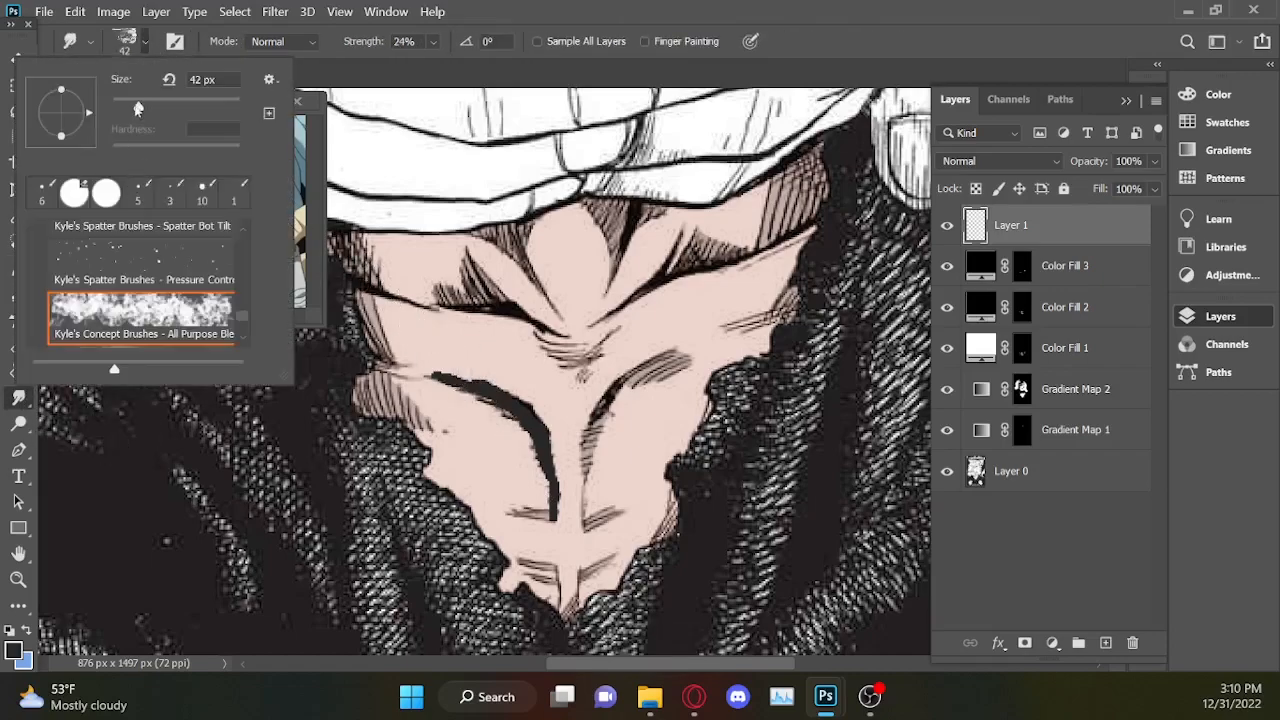
{"action": "left_click", "coordinate": [521, 419]}
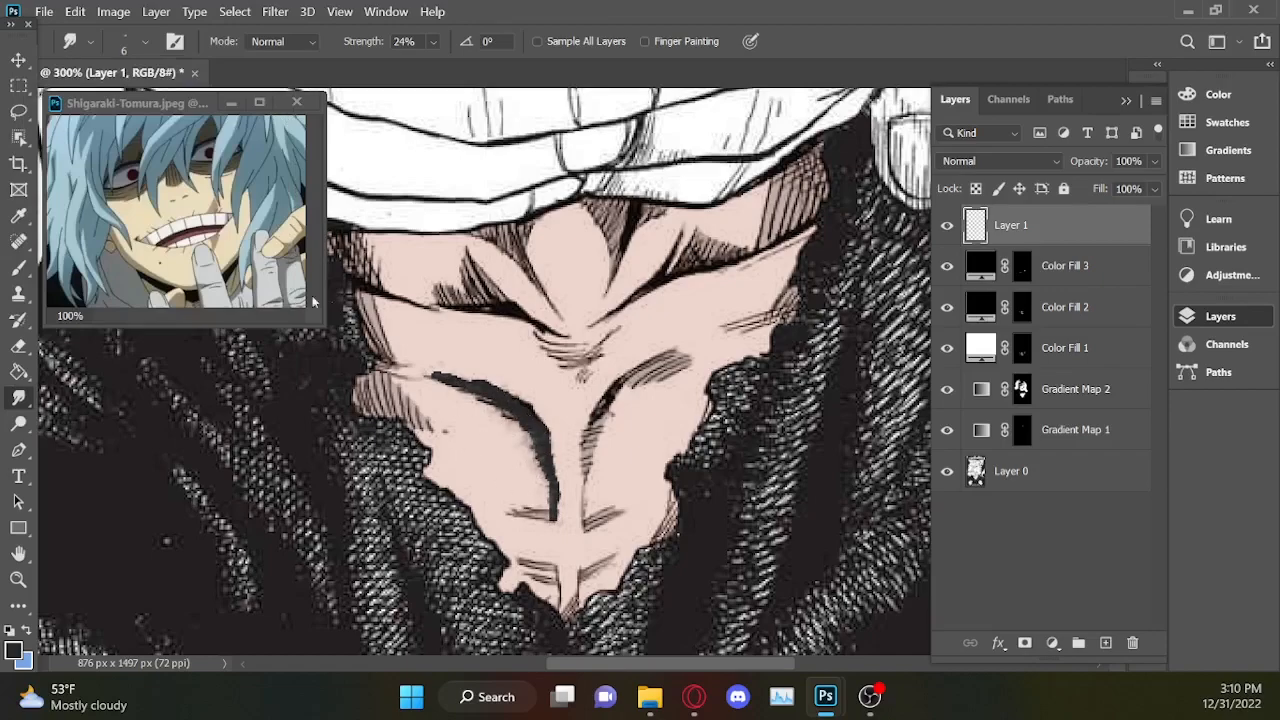
Undo the smudging, the painted chest stroke and the new blank layer.
{"action": "key", "text": "ctrl+z"}
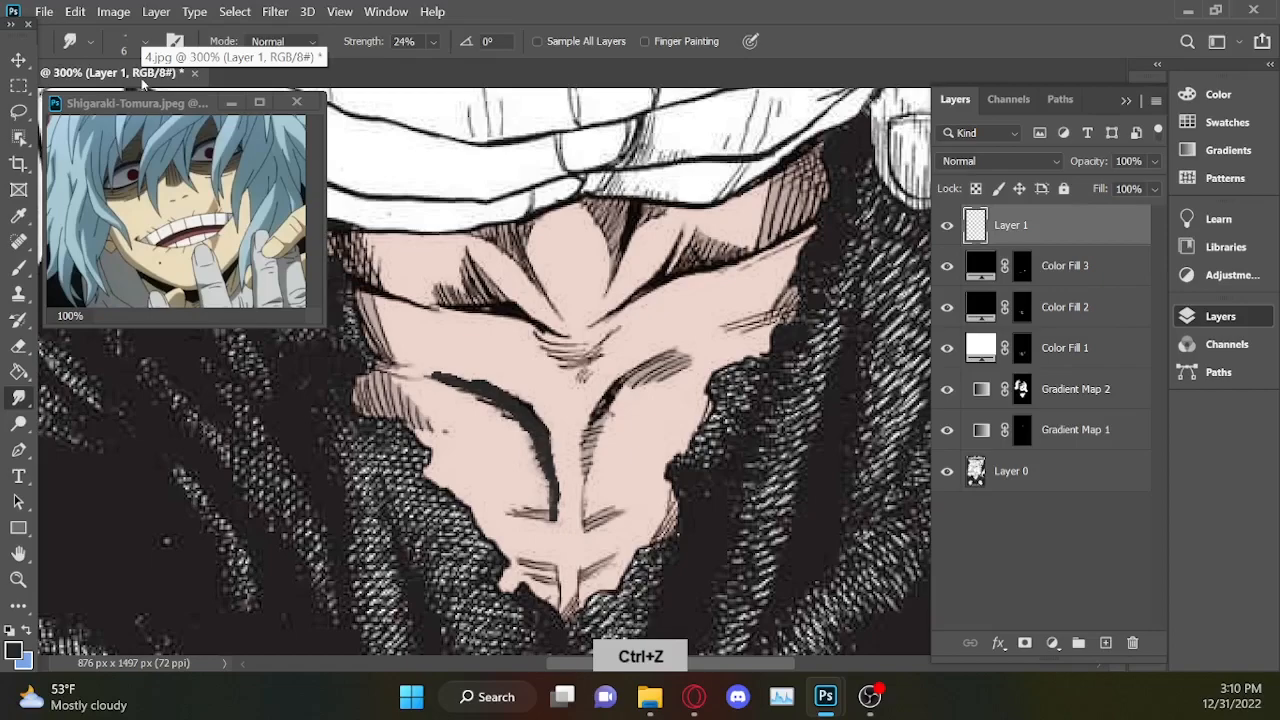
{"action": "key", "text": "ctrl+z"}
{"action": "key", "text": "ctrl+z"}
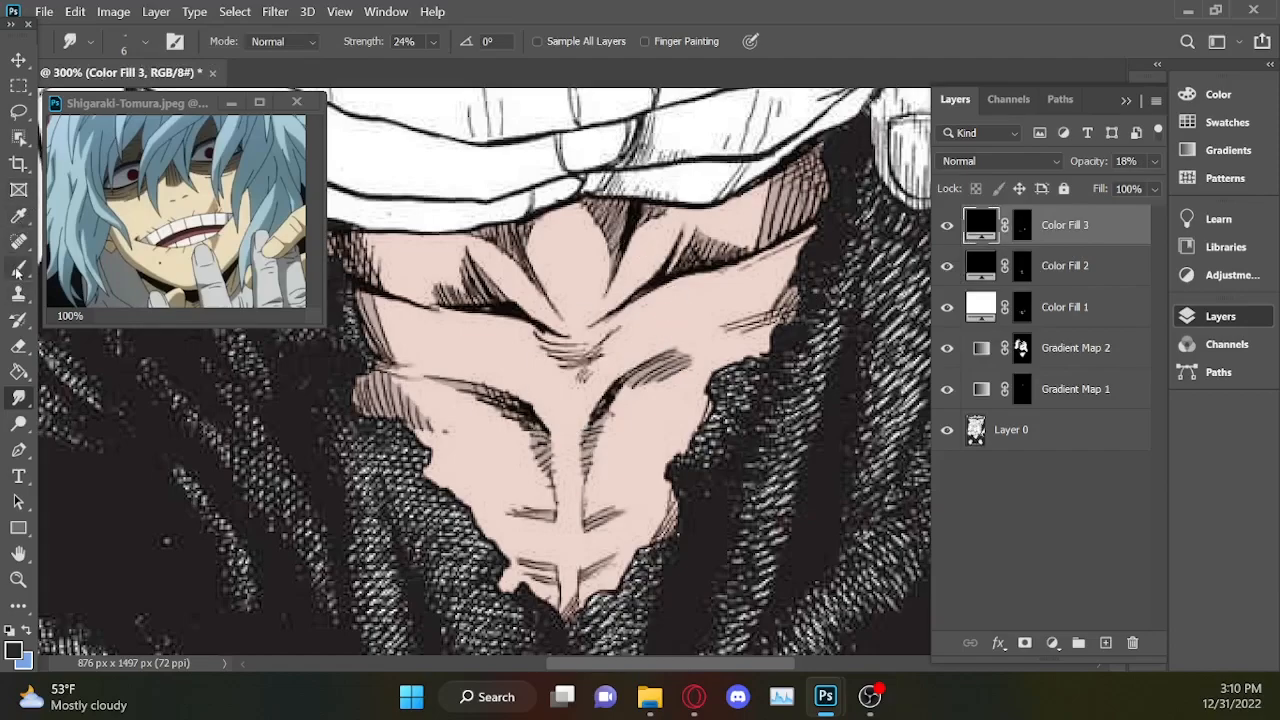
Select the left part of the title banner at the top of the cover with the Lasso tool.
{"action": "left_click", "coordinate": [1127, 101]}
{"action": "left_click_drag", "start_coordinate": [1115, 447], "coordinate": [1123, 378]}
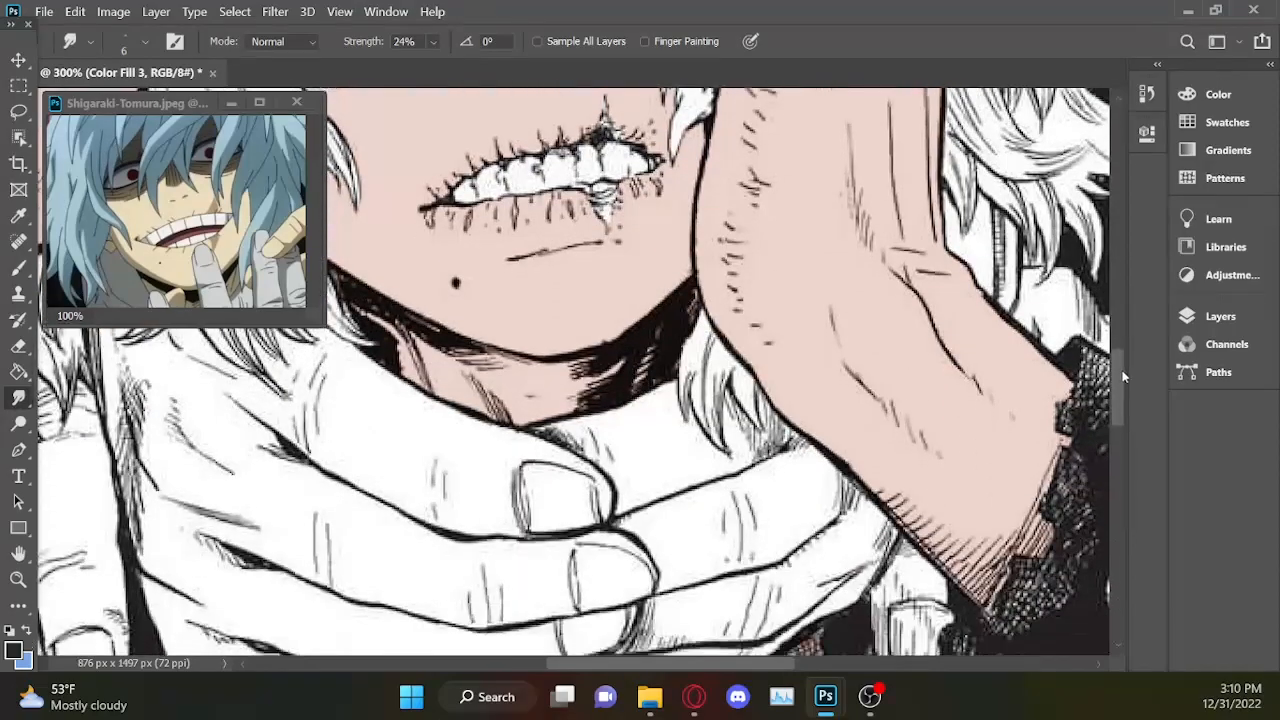
{"action": "scroll", "coordinate": [1116, 356], "scroll_direction": "down", "scroll_amount": 5}
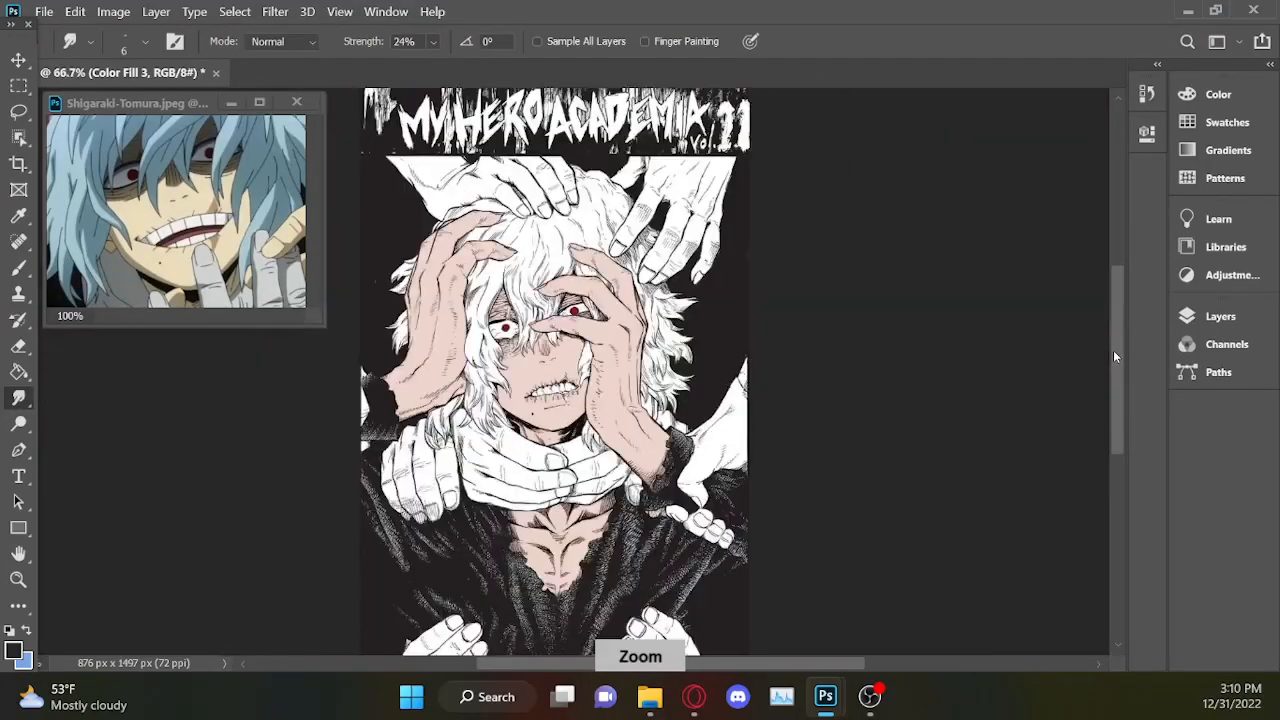
{"action": "scroll", "coordinate": [1115, 356], "scroll_direction": "down", "scroll_amount": 1}
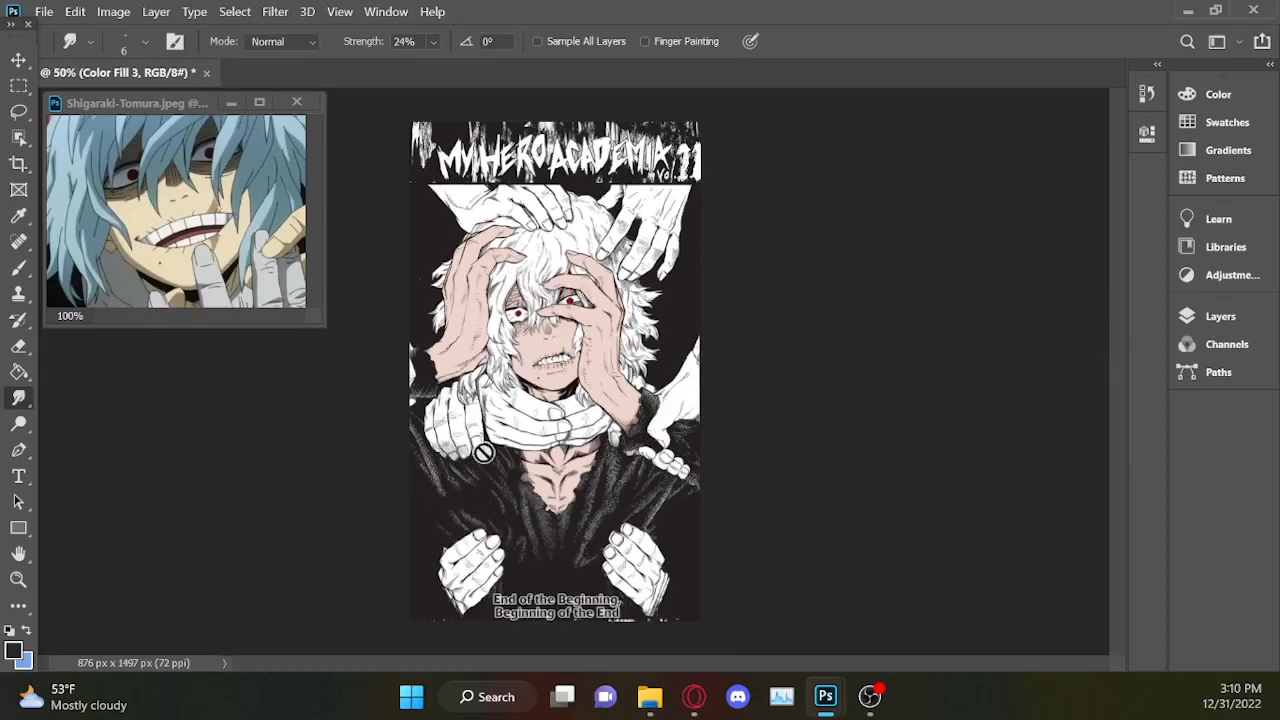
{"action": "scroll", "coordinate": [665, 519], "scroll_direction": "up", "scroll_amount": 2}
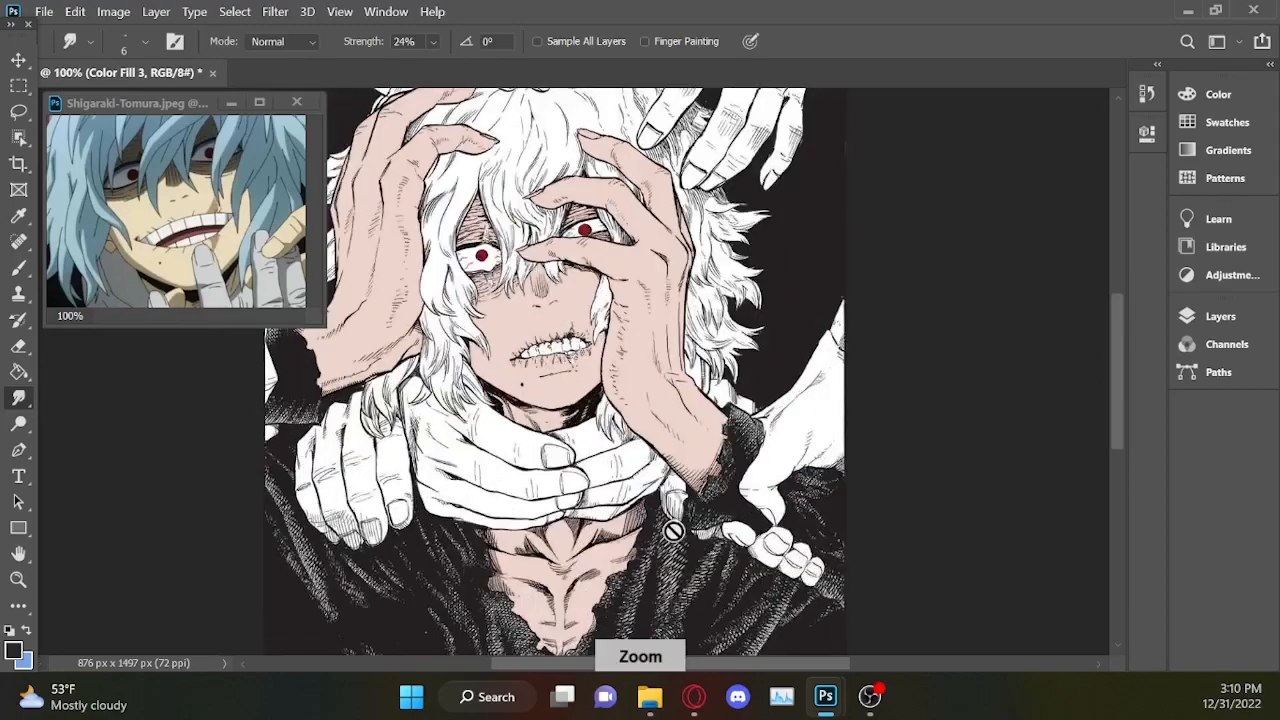
{"action": "scroll", "coordinate": [1123, 374], "scroll_direction": "down", "scroll_amount": 6}
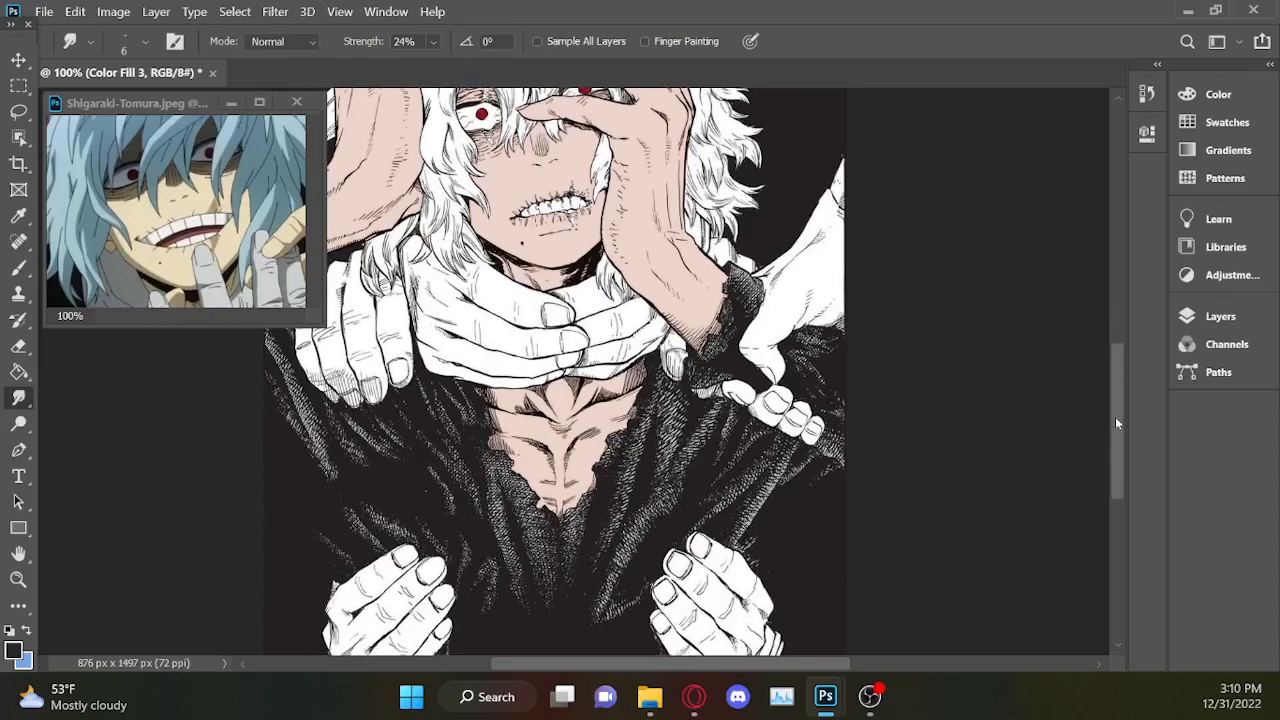
{"action": "left_click_drag", "start_coordinate": [1117, 459], "coordinate": [1086, 251]}
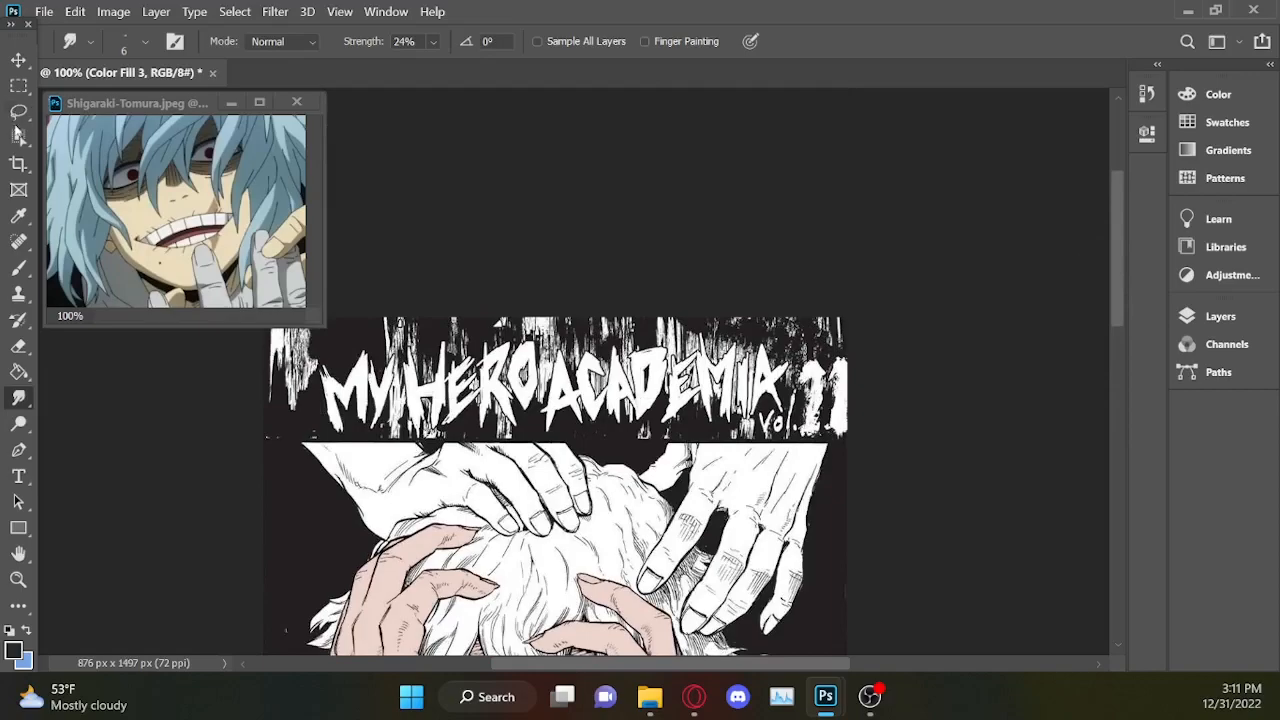
{"action": "left_click", "coordinate": [19, 112]}
{"action": "key", "text": "ctrl+plus"}
{"action": "key", "text": "ctrl+plus"}
{"action": "mouse_move", "coordinate": [766, 664]}
{"action": "left_mouse_down"}
{"action": "mouse_move", "coordinate": [647, 684]}
{"action": "mouse_move", "coordinate": [605, 674]}
{"action": "left_mouse_up"}
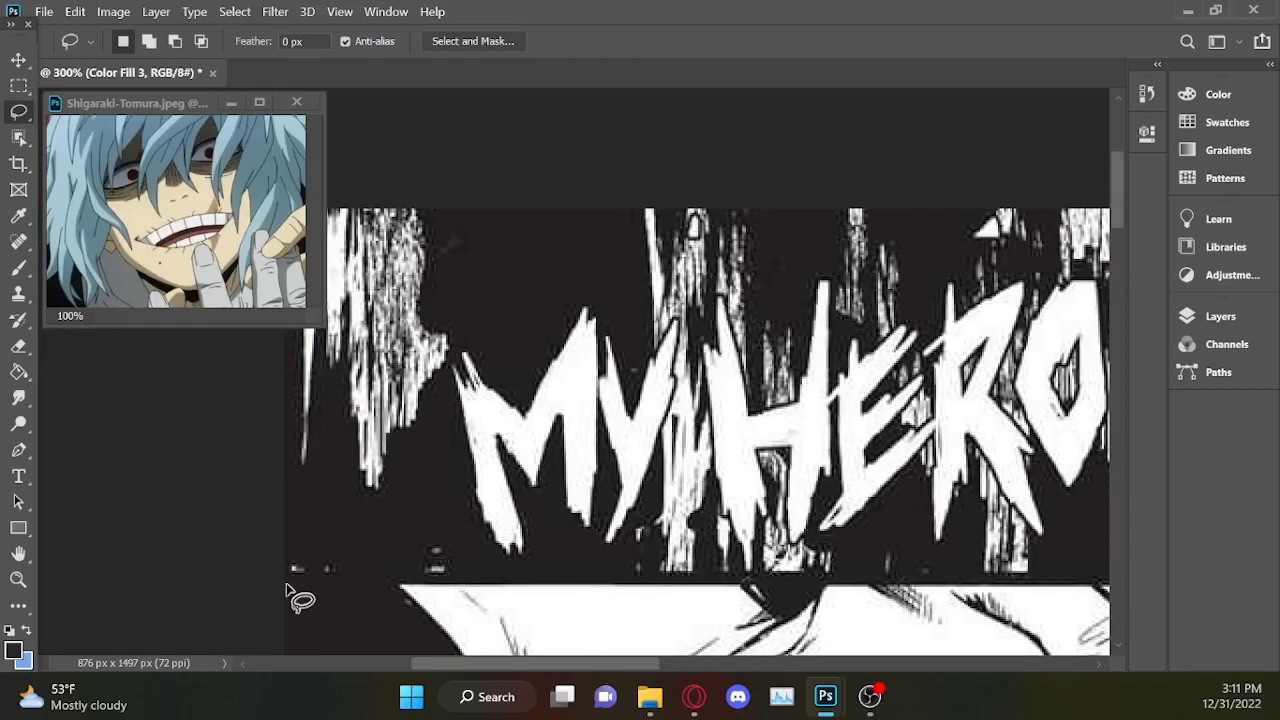
{"action": "key", "text": "ctrl+a"}
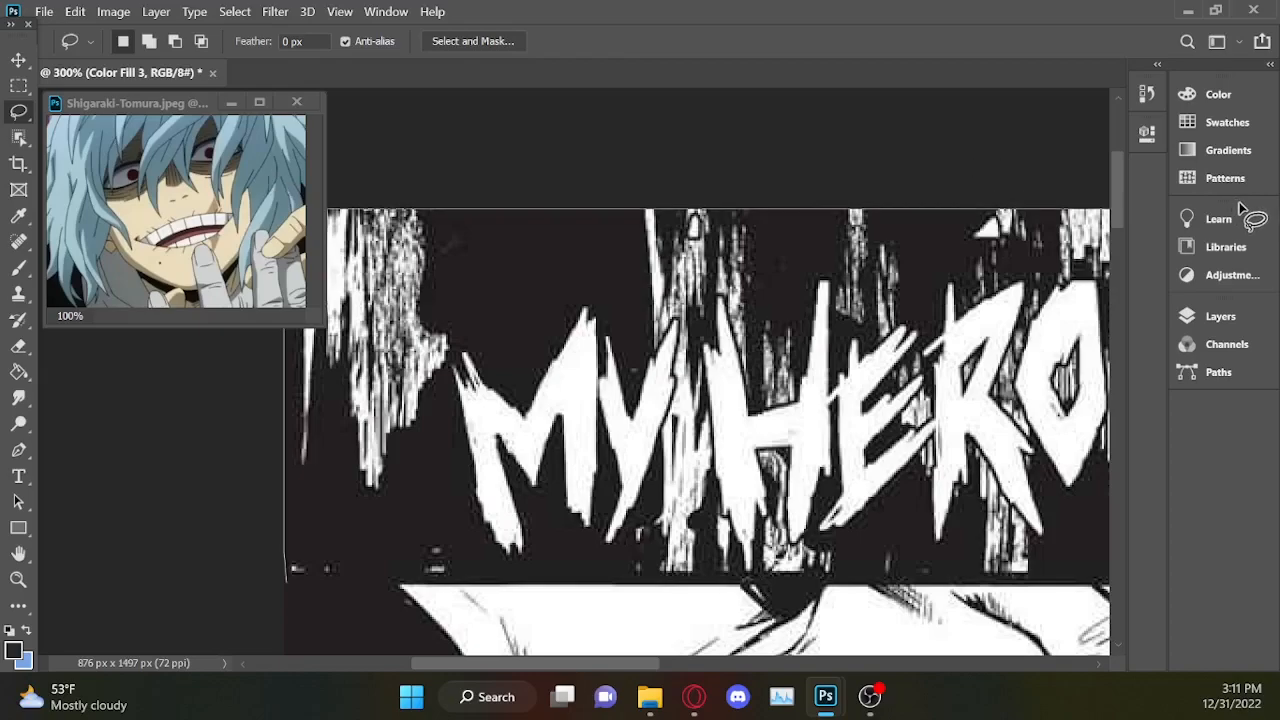
{"action": "mouse_move", "coordinate": [1108, 290]}
{"action": "left_mouse_down"}
{"action": "mouse_move", "coordinate": [930, 395]}
{"action": "mouse_move", "coordinate": [646, 523]}
{"action": "mouse_move", "coordinate": [380, 537]}
{"action": "mouse_move", "coordinate": [322, 549]}
{"action": "mouse_move", "coordinate": [289, 591]}
{"action": "mouse_move", "coordinate": [287, 580]}
{"action": "left_mouse_up"}
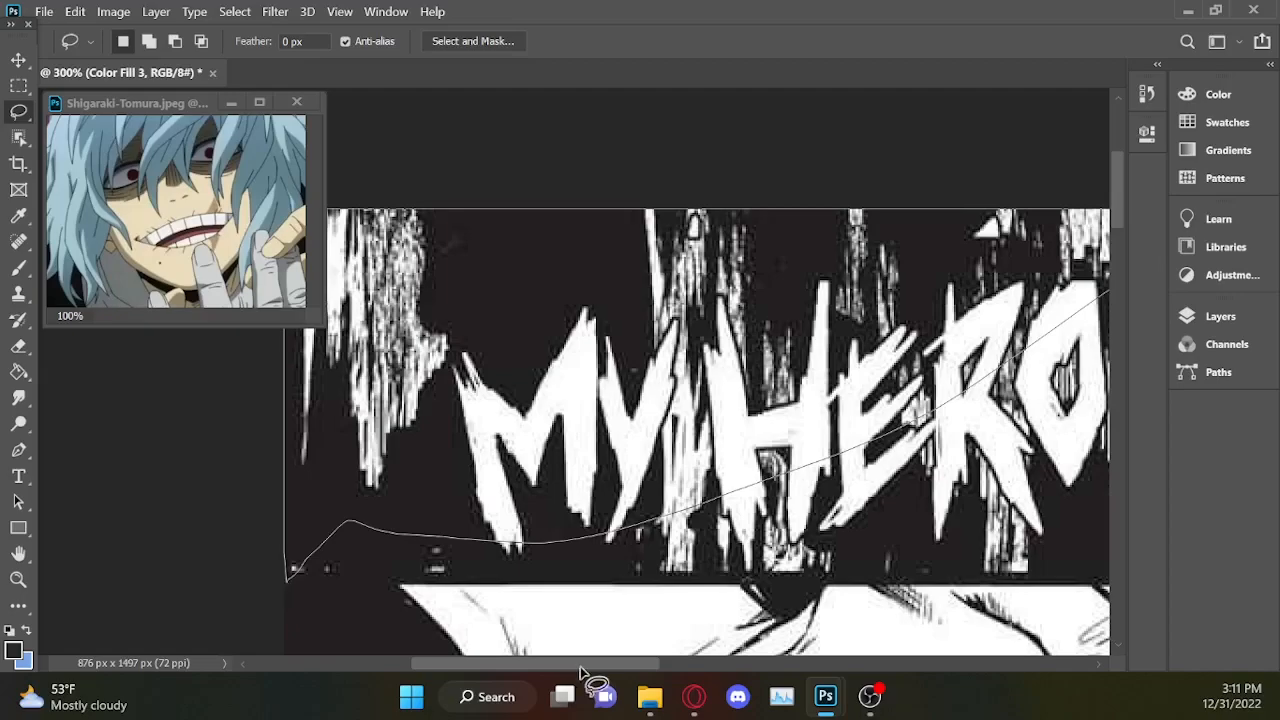
{"action": "left_click_drag", "start_coordinate": [581, 625], "coordinate": [580, 572]}
Add the remaining right and middle parts of the title banner to the lasso selection, following its lower border.
{"action": "mouse_move", "coordinate": [621, 666]}
{"action": "left_mouse_down"}
{"action": "mouse_move", "coordinate": [833, 675]}
{"action": "mouse_move", "coordinate": [866, 663]}
{"action": "left_mouse_up"}
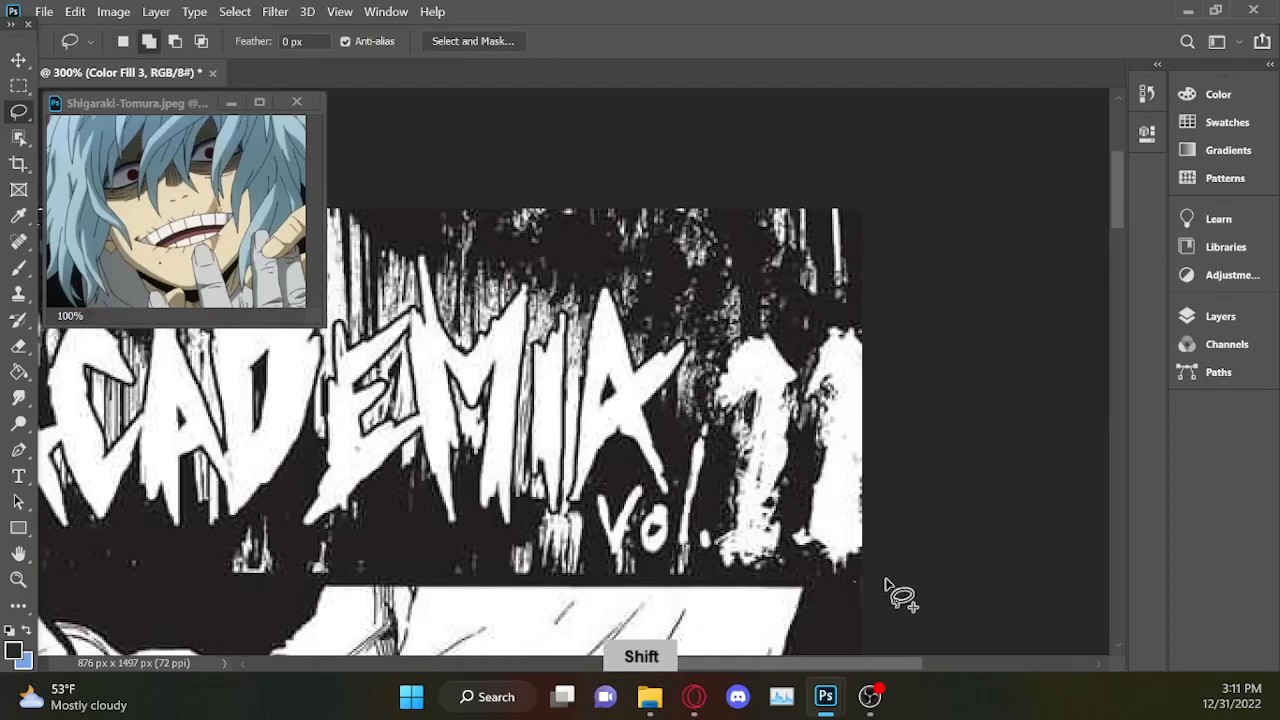
{"action": "mouse_move", "coordinate": [903, 207]}
{"action": "left_mouse_down"}
{"action": "mouse_move", "coordinate": [727, 150]}
{"action": "mouse_move", "coordinate": [350, 145]}
{"action": "mouse_move", "coordinate": [204, 247]}
{"action": "mouse_move", "coordinate": [135, 469]}
{"action": "mouse_move", "coordinate": [194, 594]}
{"action": "left_mouse_up"}
{"action": "left_click_drag", "start_coordinate": [856, 662], "coordinate": [716, 678]}
{"action": "key", "text": "shift"}
{"action": "mouse_move", "coordinate": [812, 580]}
{"action": "left_mouse_down"}
{"action": "mouse_move", "coordinate": [918, 394]}
{"action": "mouse_move", "coordinate": [640, 165]}
{"action": "mouse_move", "coordinate": [183, 452]}
{"action": "mouse_move", "coordinate": [118, 550]}
{"action": "mouse_move", "coordinate": [148, 584]}
{"action": "left_mouse_up"}
{"action": "left_click_drag", "start_coordinate": [703, 668], "coordinate": [628, 672]}
{"action": "key", "text": "shift"}
{"action": "mouse_move", "coordinate": [555, 575]}
{"action": "left_mouse_down"}
{"action": "mouse_move", "coordinate": [215, 470]}
{"action": "mouse_move", "coordinate": [151, 576]}
{"action": "left_mouse_up"}
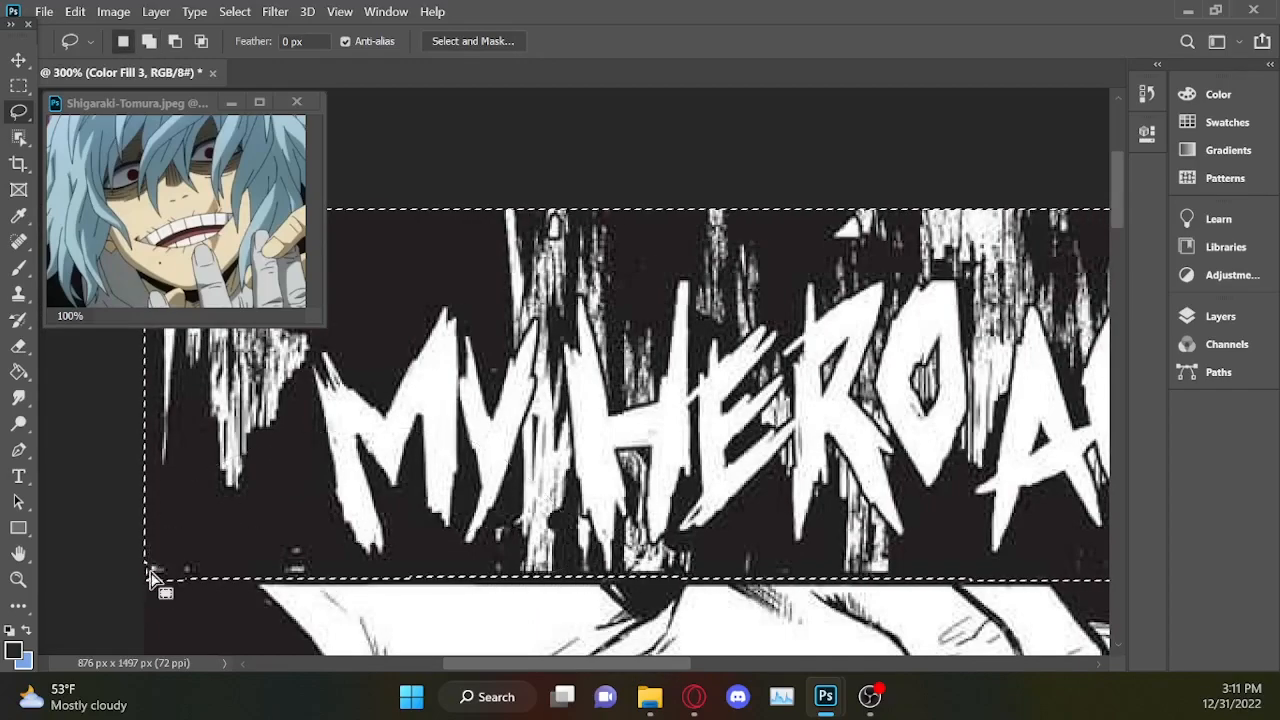
Add a Gradient Map adjustment layer to the selected title banner and check it on the full page.
{"action": "left_click", "coordinate": [1221, 316]}
{"action": "left_click", "coordinate": [1053, 644]}
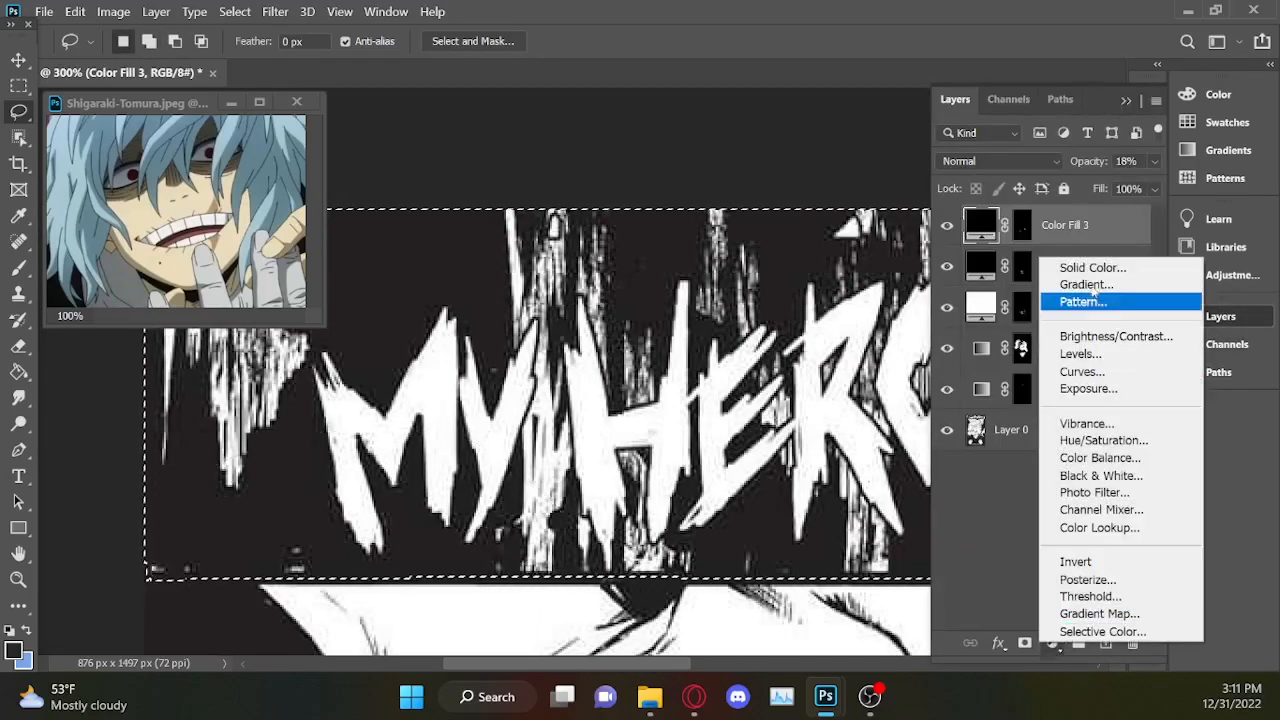
{"action": "left_click", "coordinate": [1090, 613]}
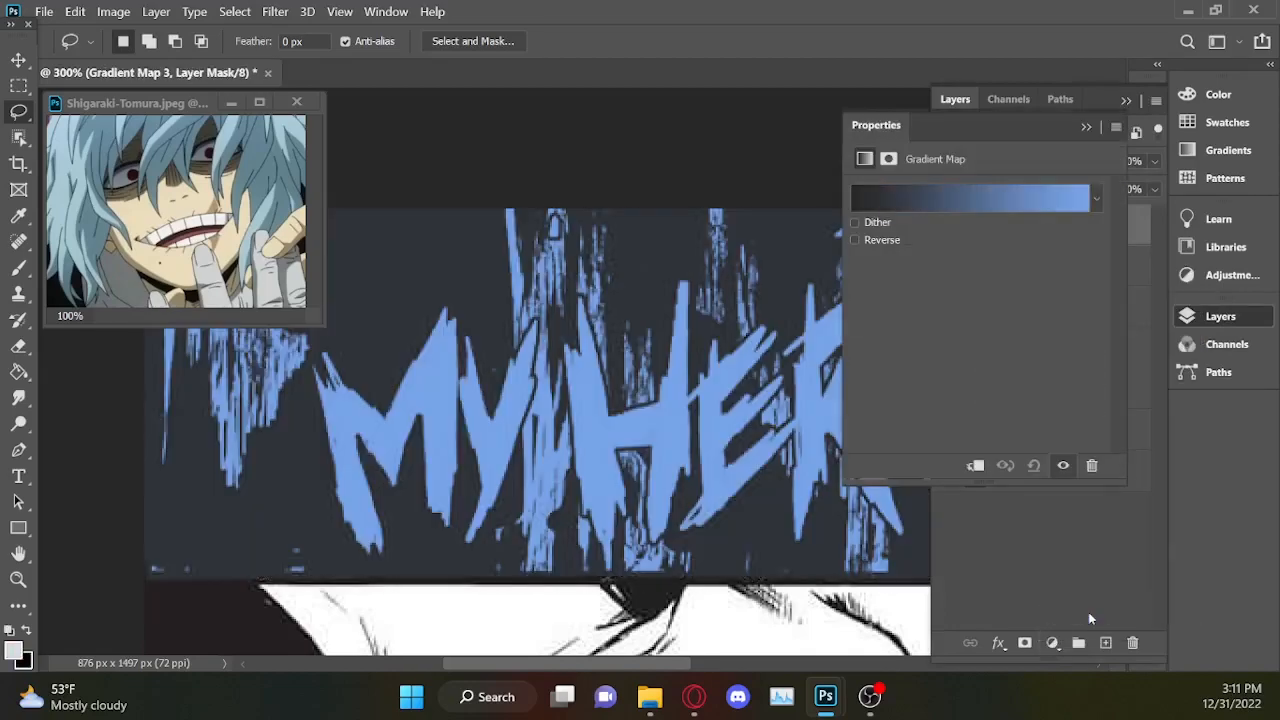
{"action": "key", "text": "ctrl+1"}
{"action": "key", "text": "ctrl+minus"}
{"action": "key", "text": "ctrl+minus"}
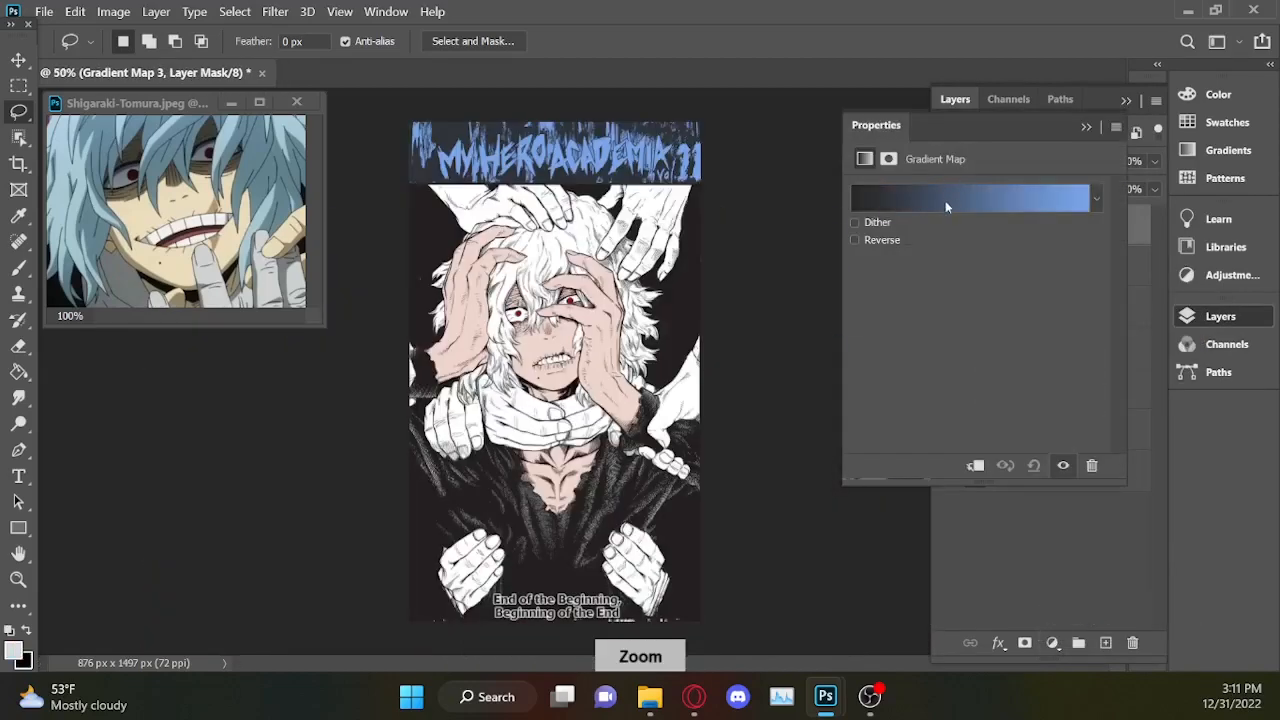
Set the dark stop of the banner's gradient to black (000000).
{"action": "left_click", "coordinate": [946, 199]}
{"action": "left_click", "coordinate": [765, 503]}
{"action": "left_click", "coordinate": [856, 588]}
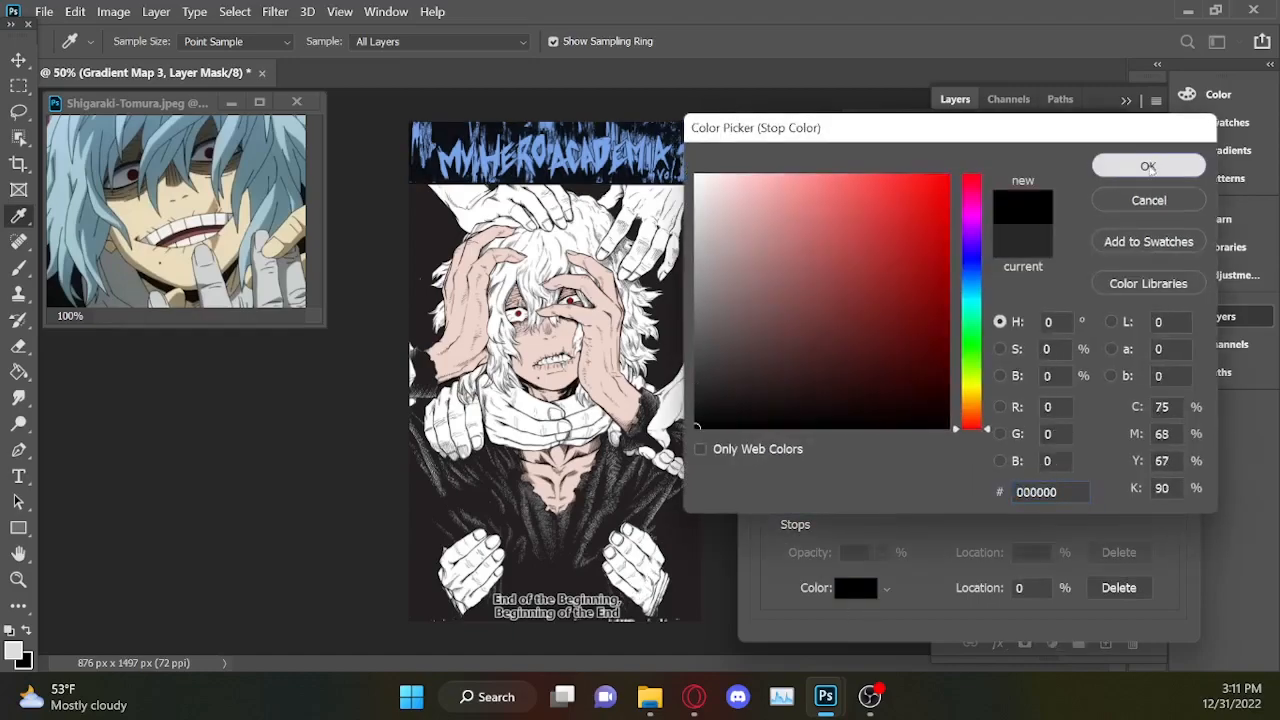
{"action": "left_click", "coordinate": [1148, 166]}
Set the light stop of the banner's gradient to pure red (ff0000).
{"action": "left_click", "coordinate": [1169, 504]}
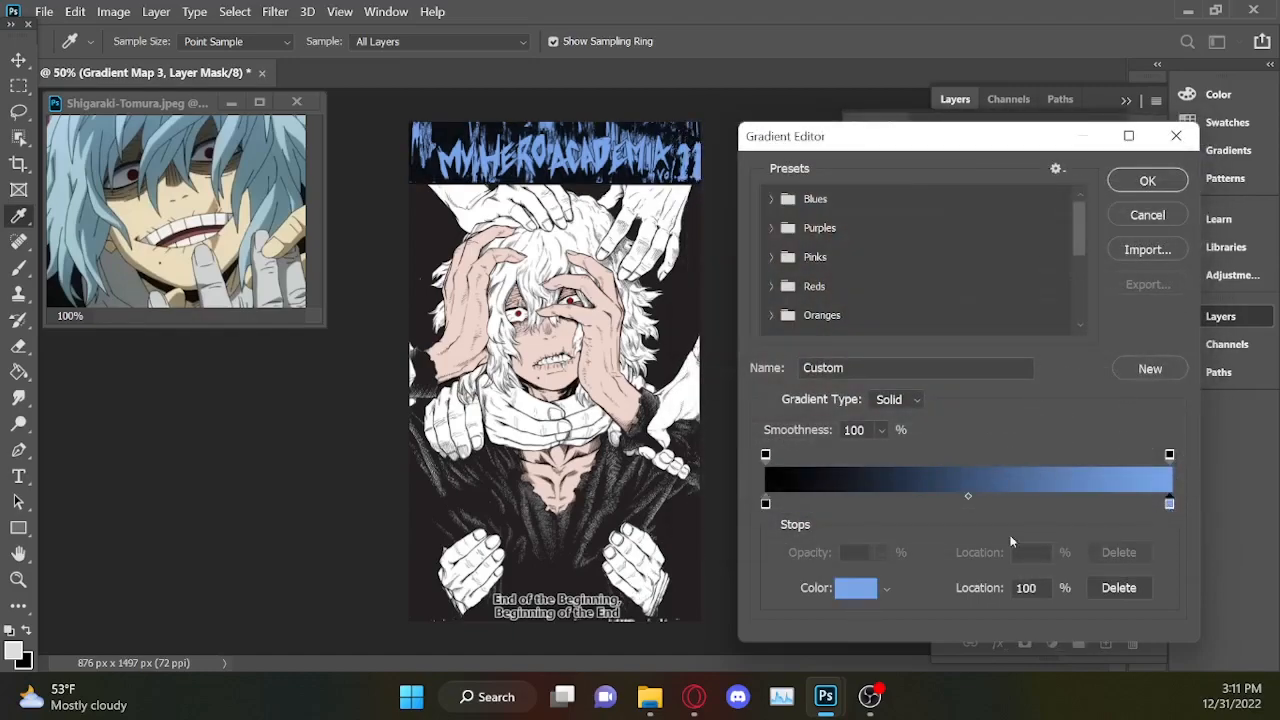
{"action": "left_click", "coordinate": [858, 594]}
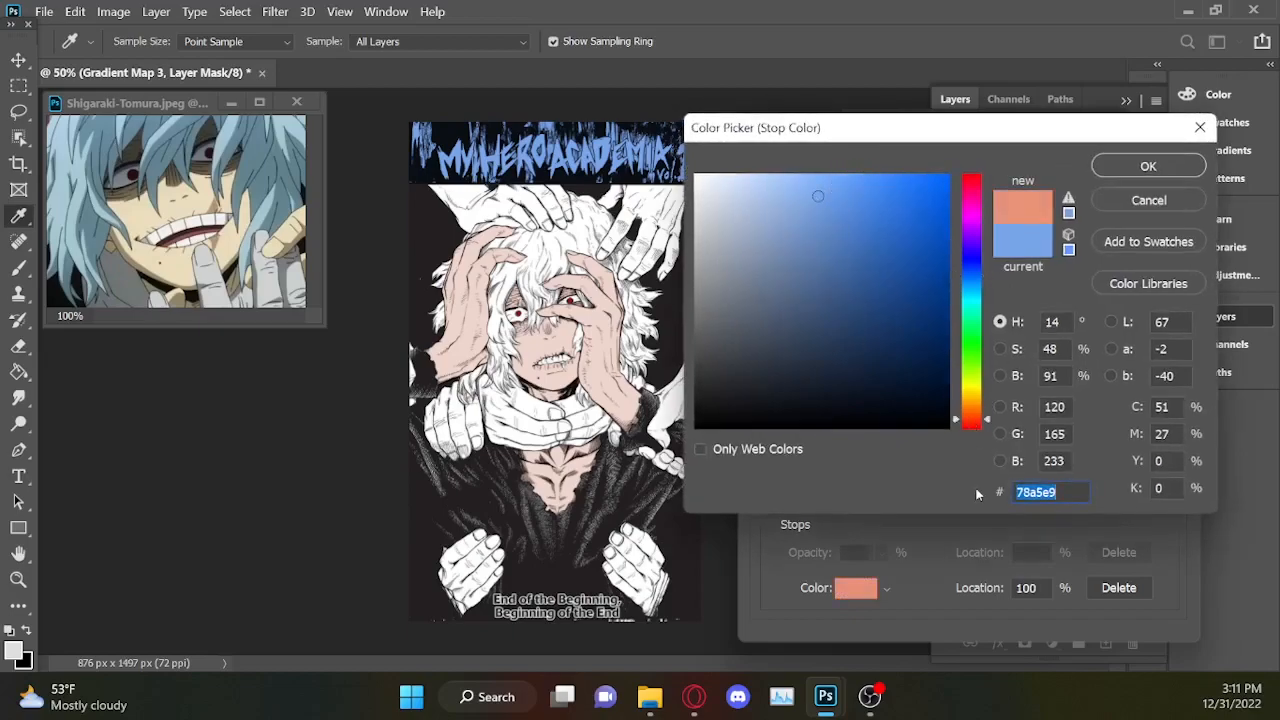
{"action": "left_click", "coordinate": [888, 335]}
{"action": "left_click_drag", "start_coordinate": [866, 320], "coordinate": [867, 232]}
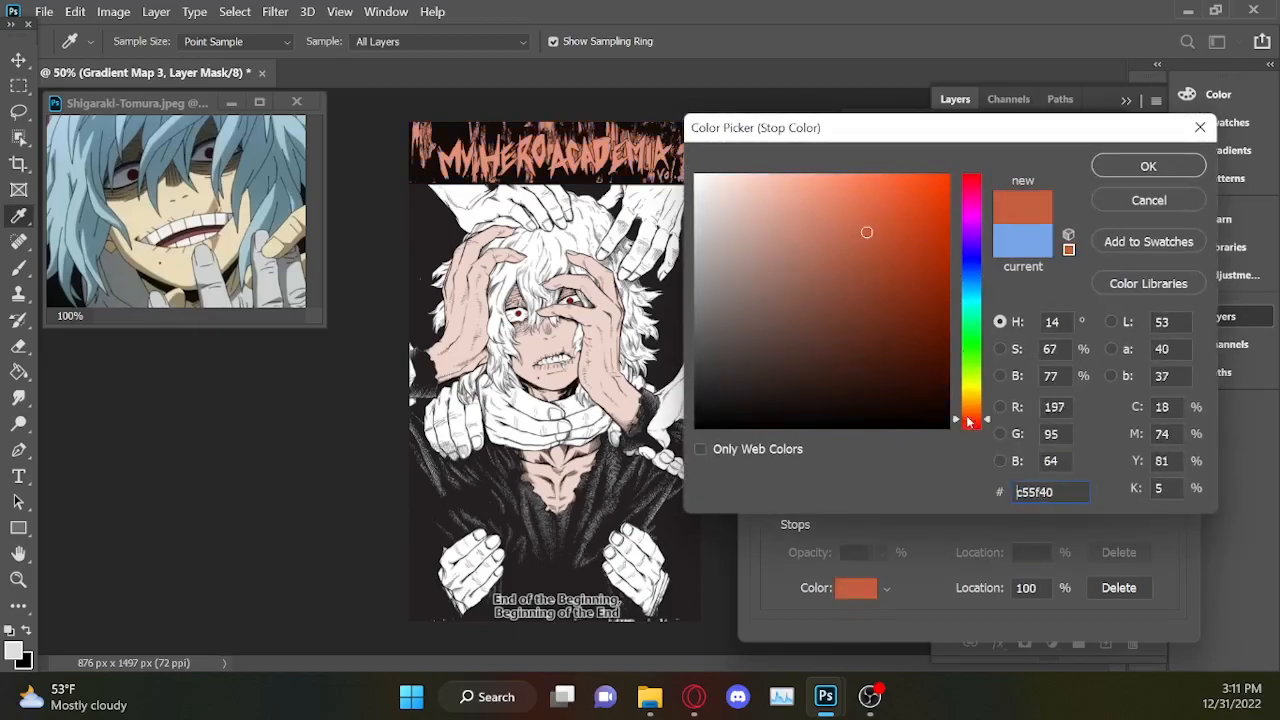
{"action": "left_click_drag", "start_coordinate": [974, 424], "coordinate": [977, 472]}
{"action": "mouse_move", "coordinate": [877, 223]}
{"action": "left_mouse_down"}
{"action": "mouse_move", "coordinate": [947, 174]}
{"action": "mouse_move", "coordinate": [843, 223]}
{"action": "mouse_move", "coordinate": [947, 176]}
{"action": "left_mouse_up"}
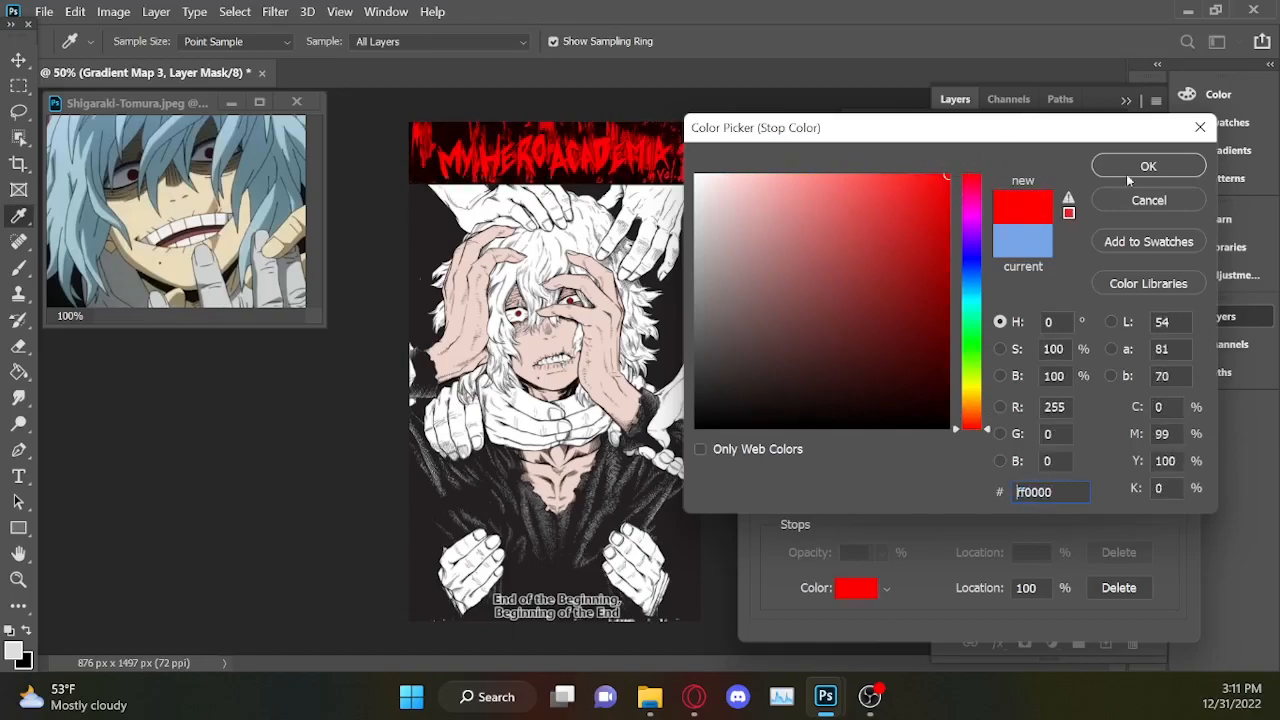
{"action": "key", "text": "Return"}
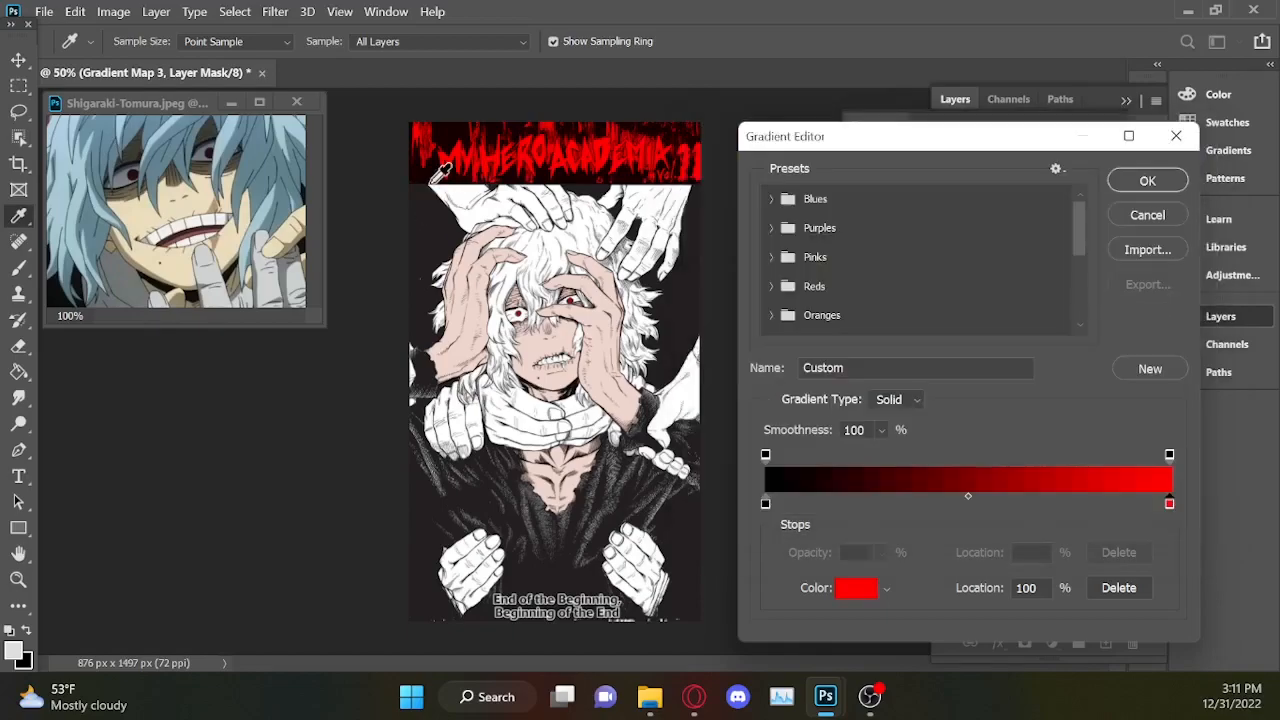
Keep the dark stop at 000000 and apply the black-to-red gradient to the title banner.
{"action": "left_click", "coordinate": [766, 503]}
{"action": "left_click", "coordinate": [853, 590]}
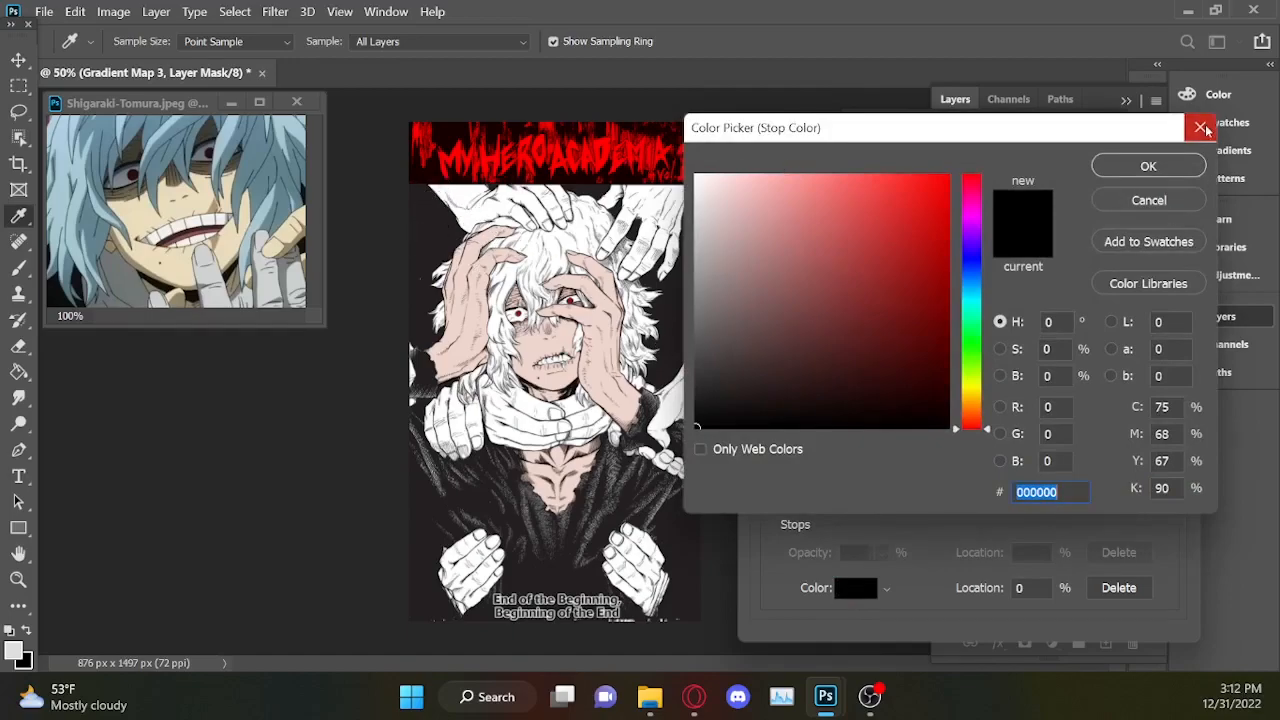
{"action": "left_click", "coordinate": [1175, 169]}
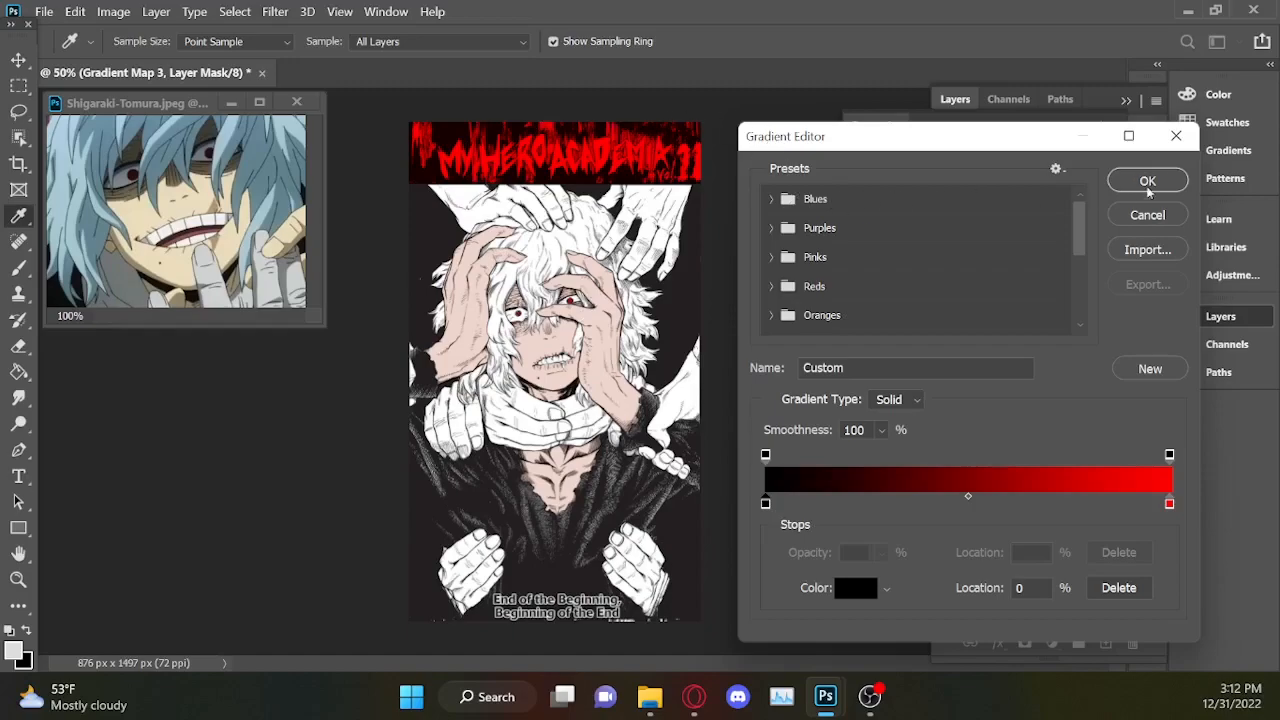
{"action": "left_click", "coordinate": [1146, 184]}
{"action": "left_click", "coordinate": [1087, 128]}
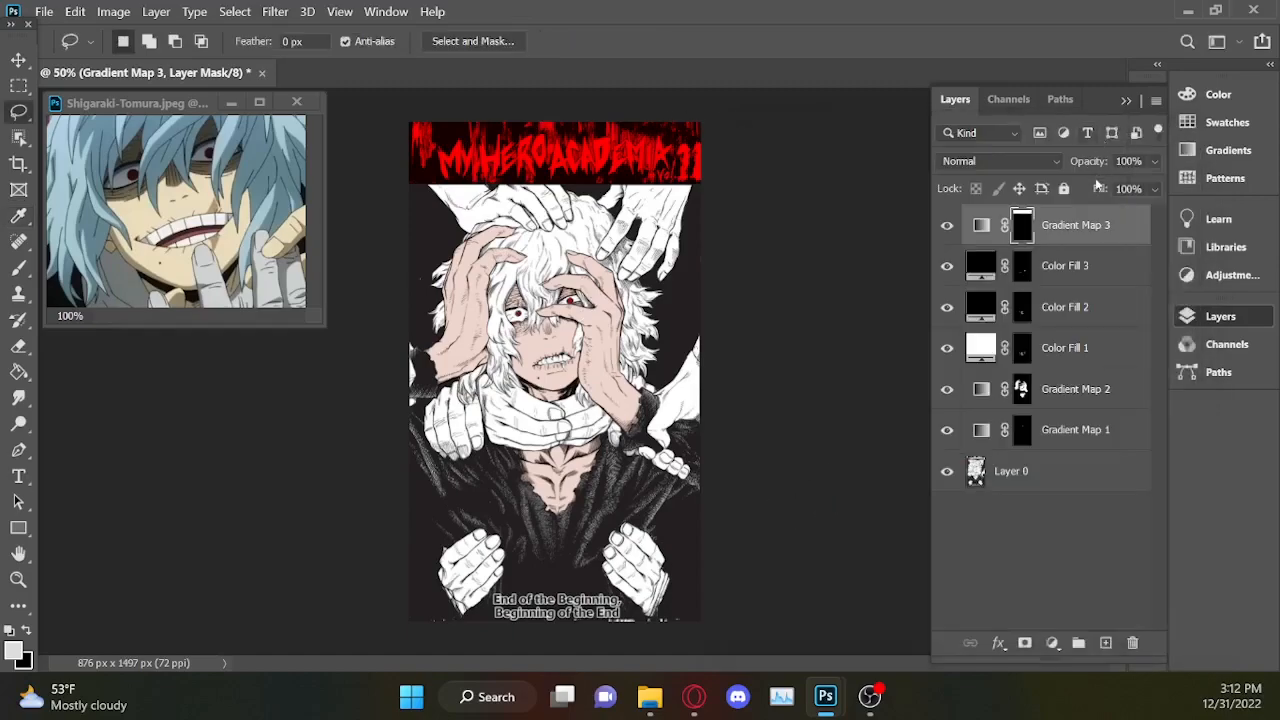
{"action": "key", "text": "i"}
{"action": "left_click", "coordinate": [423, 228]}
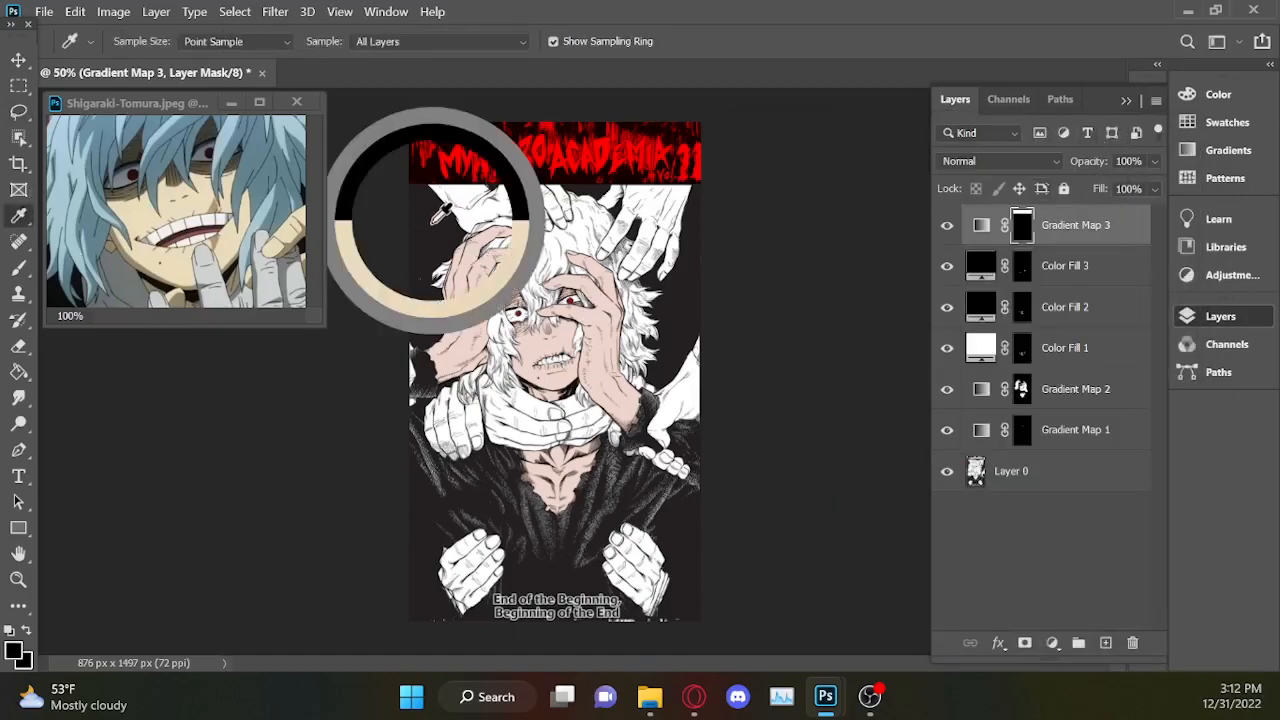
{"action": "left_click", "coordinate": [430, 216]}
{"action": "left_click", "coordinate": [426, 186]}
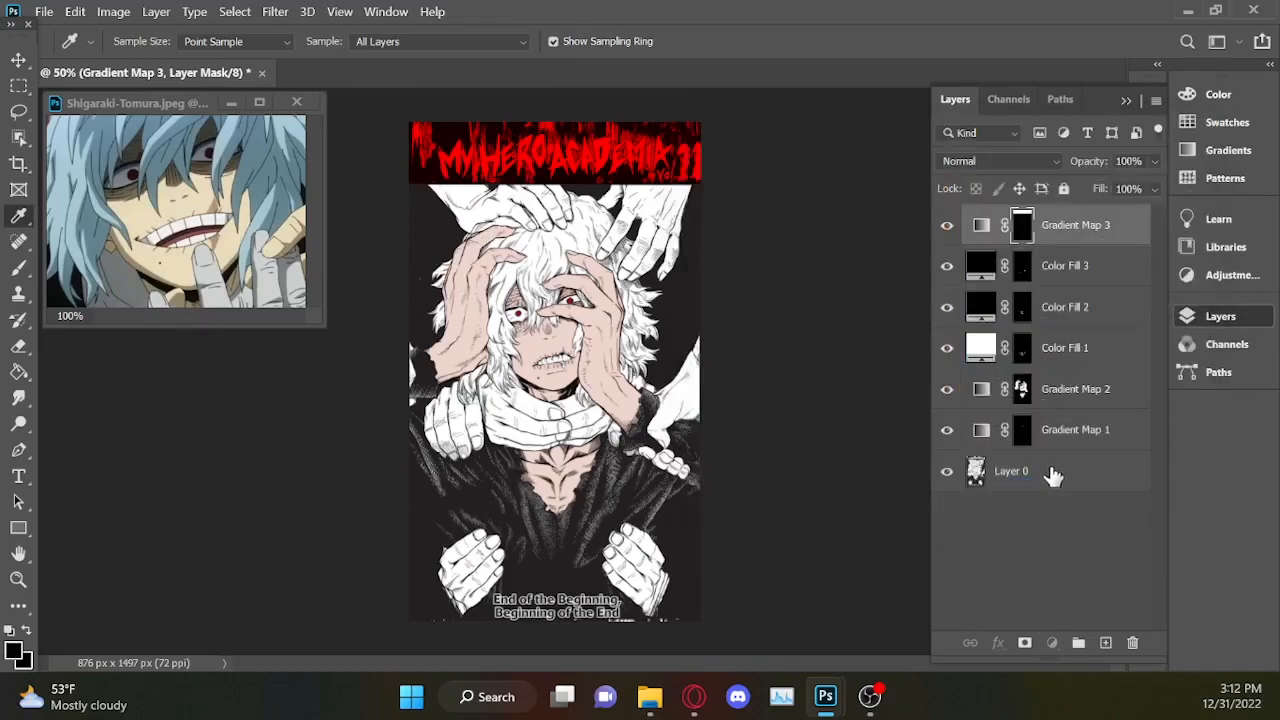
Sample the cover's dark background from Layer 0 as the foreground colour and copy its hex code 251f21.
{"action": "left_click", "coordinate": [1053, 475]}
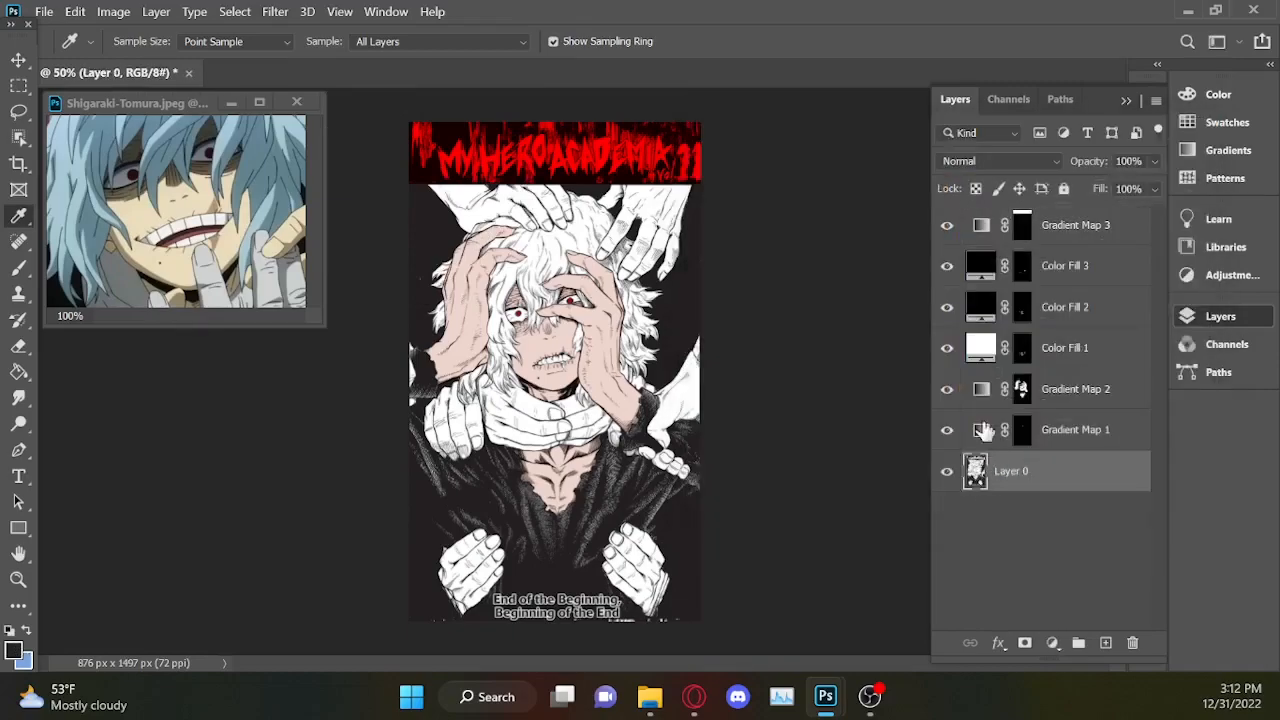
{"action": "left_click", "coordinate": [434, 228]}
{"action": "left_click", "coordinate": [14, 649]}
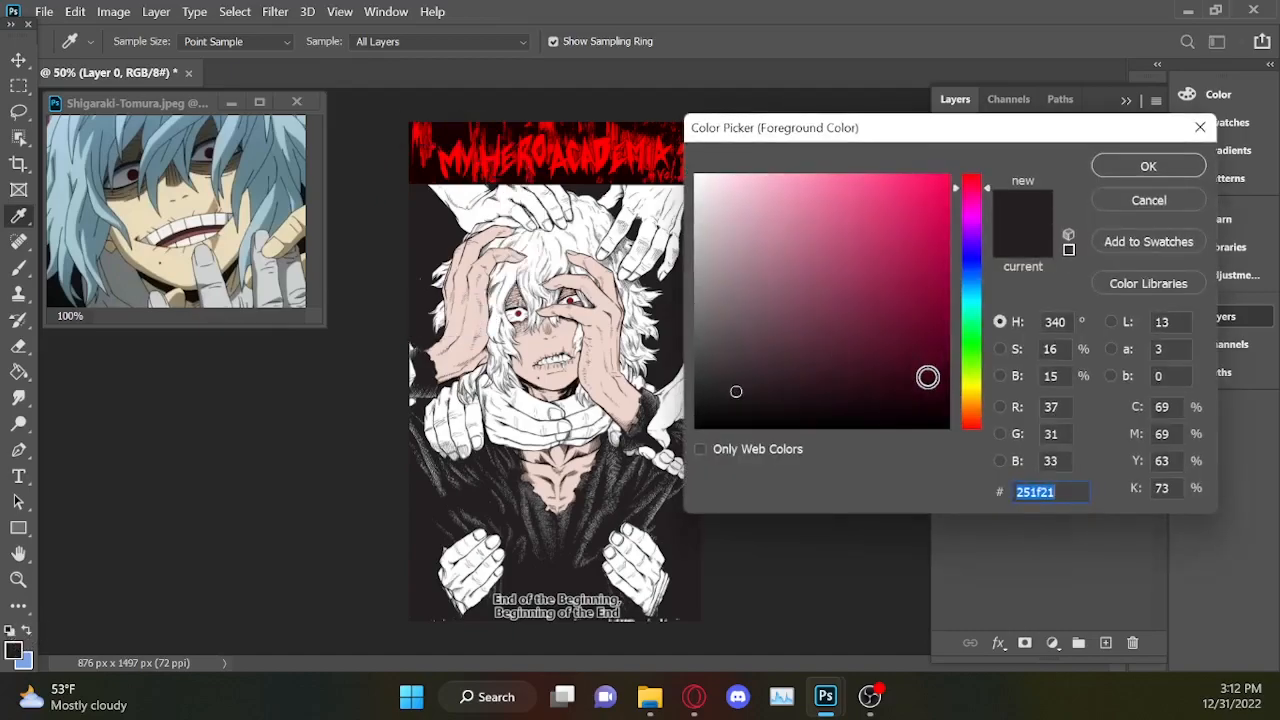
{"action": "key", "text": "ctrl+c"}
{"action": "left_click", "coordinate": [1140, 166]}
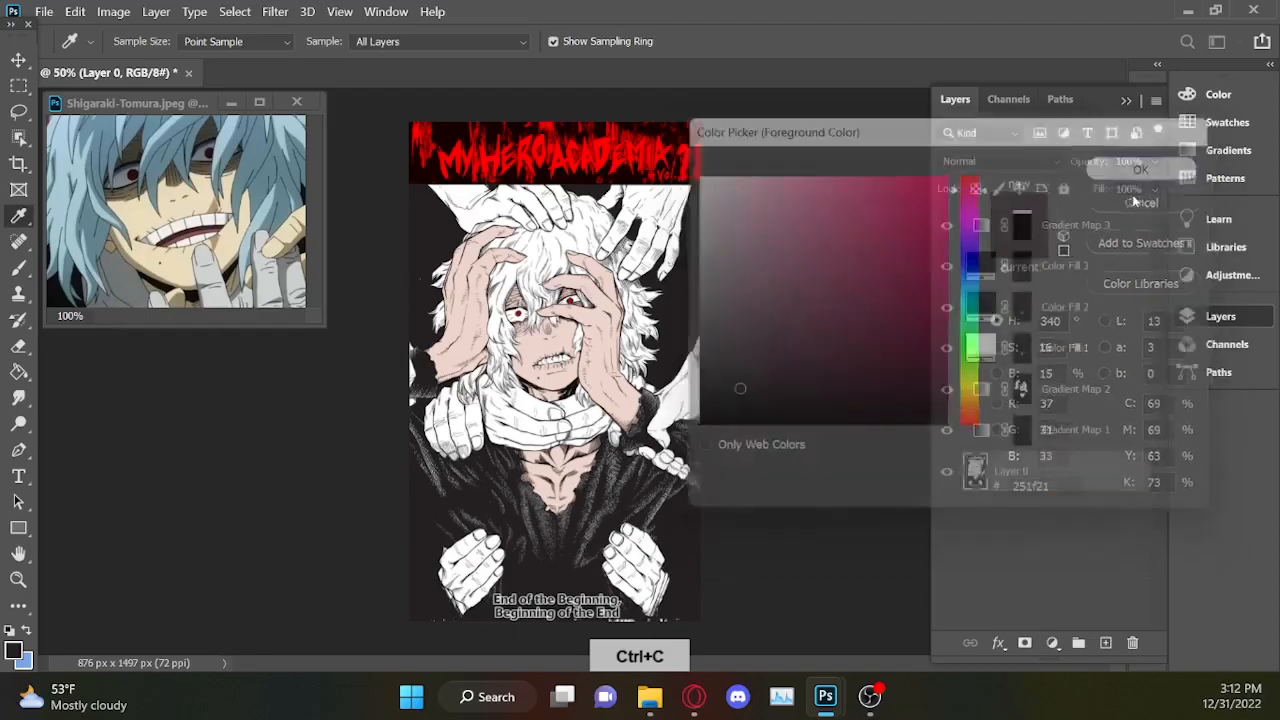
Try 251f21 as the dark stop of the title banner's gradient and apply it.
{"action": "double_click", "coordinate": [982, 228]}
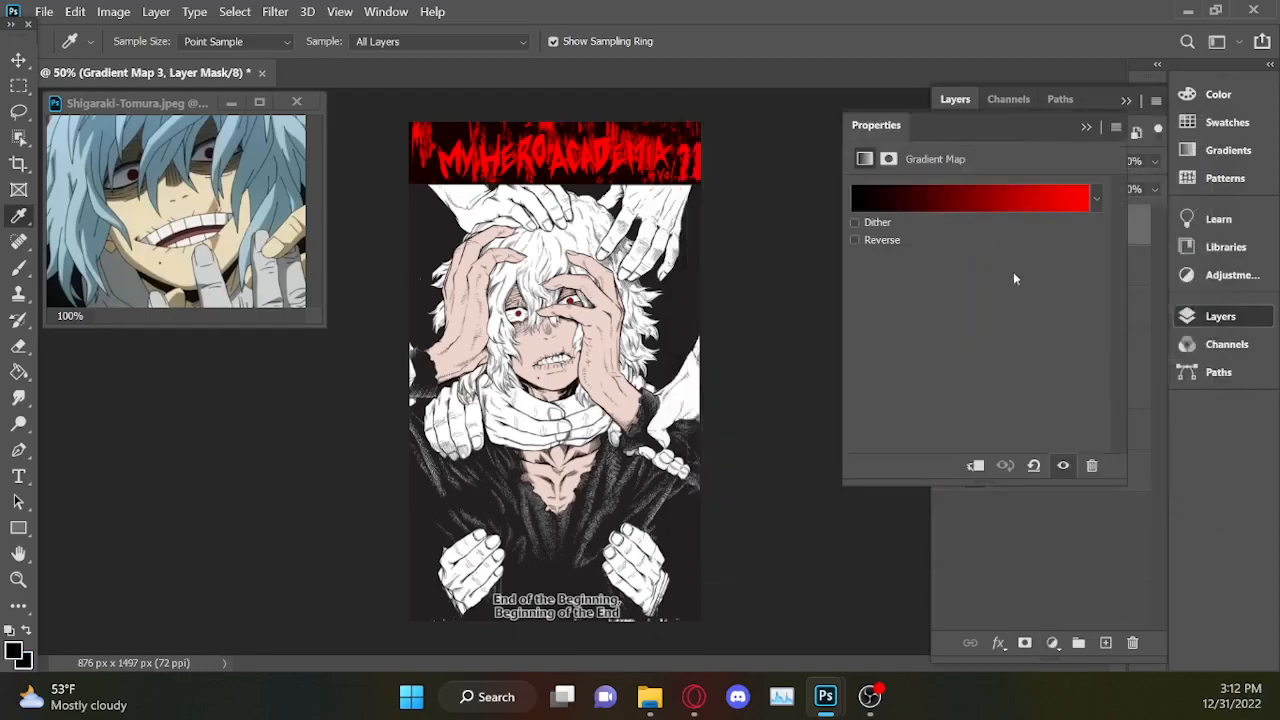
{"action": "left_click", "coordinate": [1021, 203]}
{"action": "left_click", "coordinate": [765, 503]}
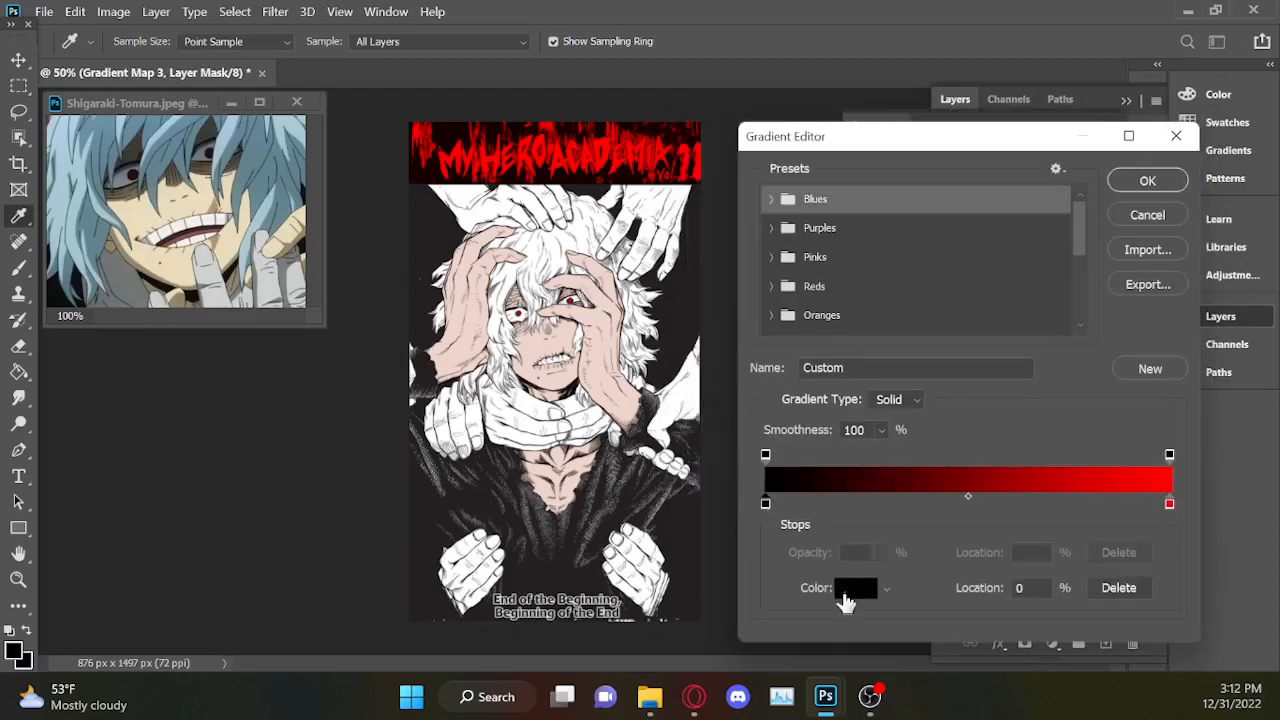
{"action": "left_click", "coordinate": [849, 600]}
{"action": "key", "text": "ctrl+v"}
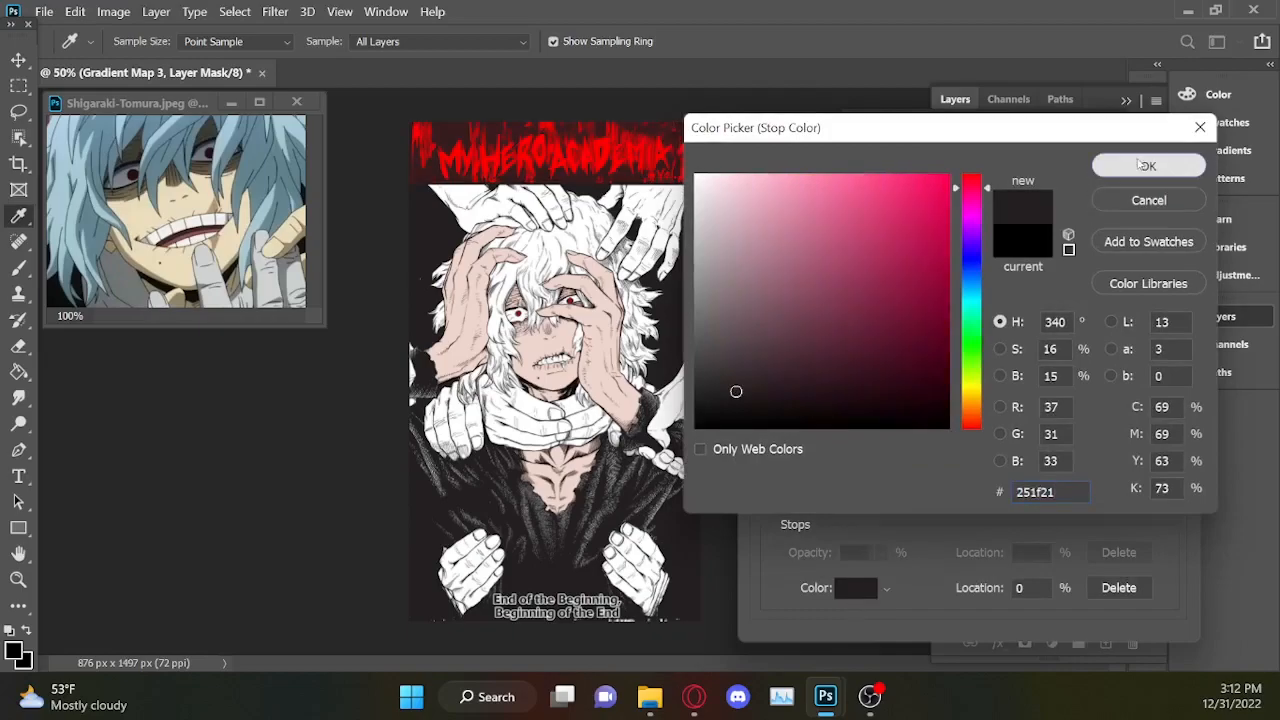
{"action": "left_click", "coordinate": [1143, 165]}
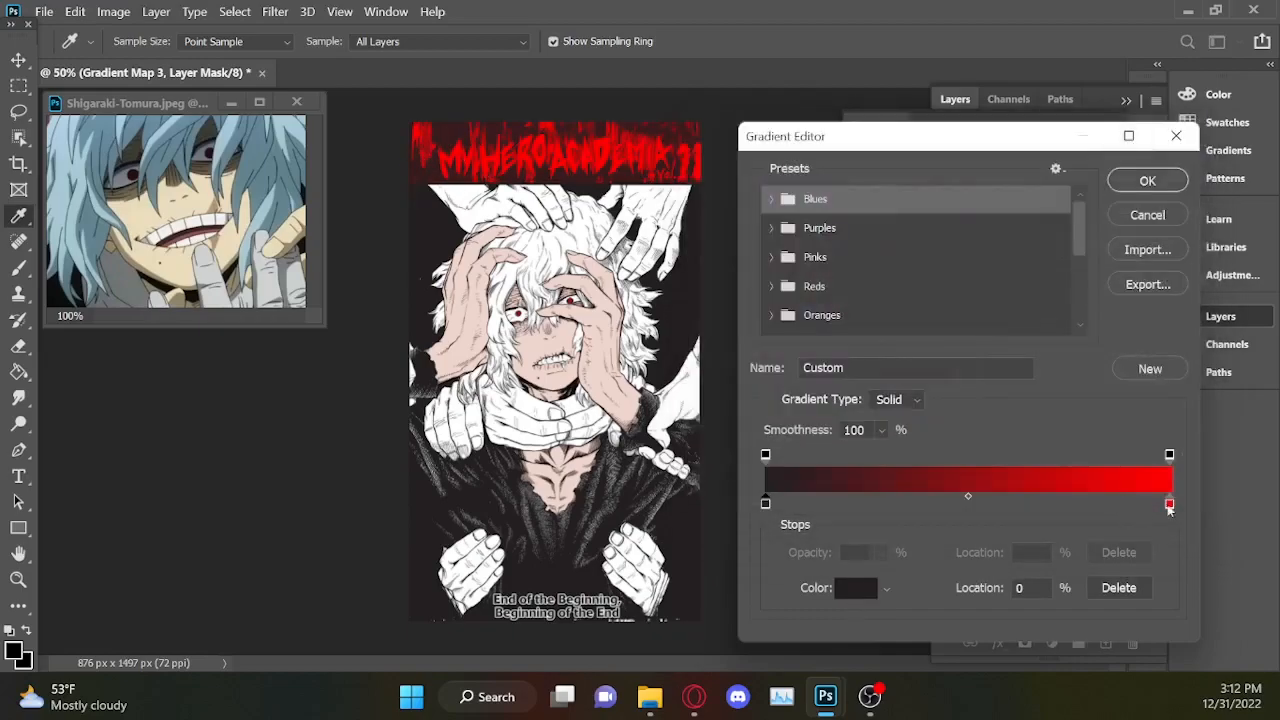
{"action": "left_click", "coordinate": [1150, 184]}
Undo the title banner's Gradient Map changes, its adjustment layer and the banner selection.
{"action": "key", "text": "ctrl+z"}
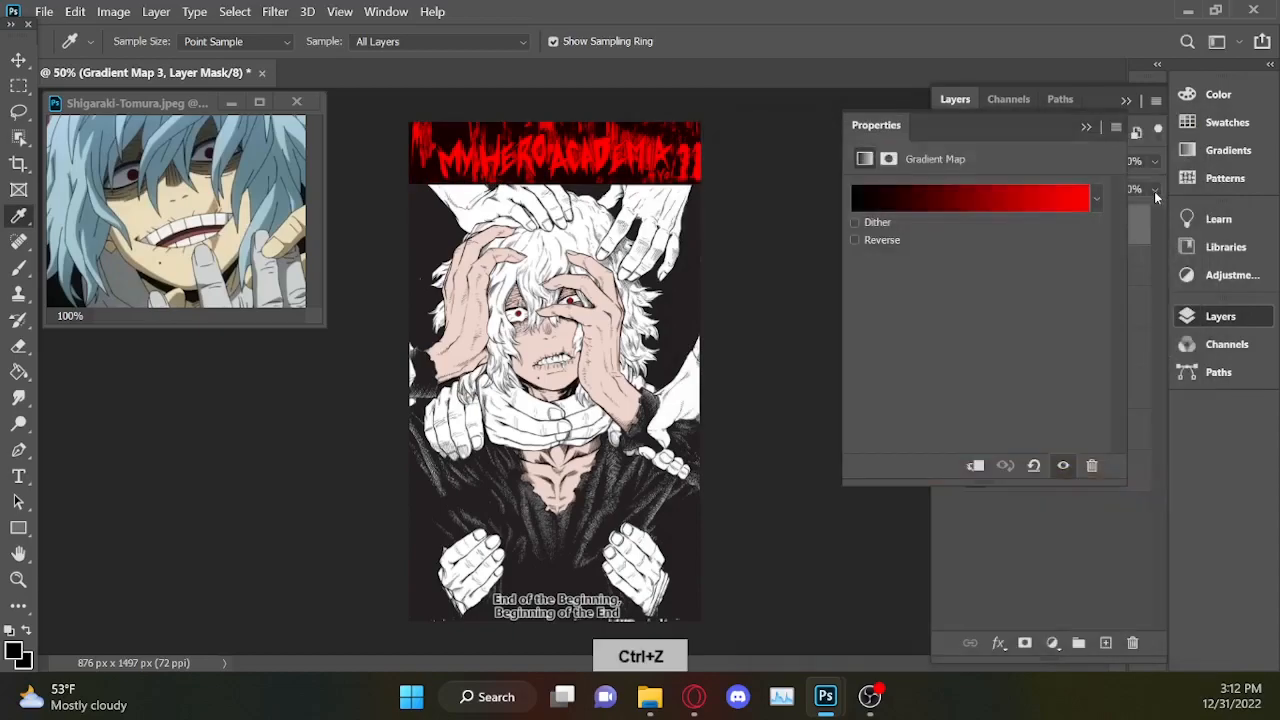
{"action": "key", "text": "ctrl+z"}
{"action": "key", "text": "ctrl+z"}
{"action": "key", "text": "ctrl+z"}
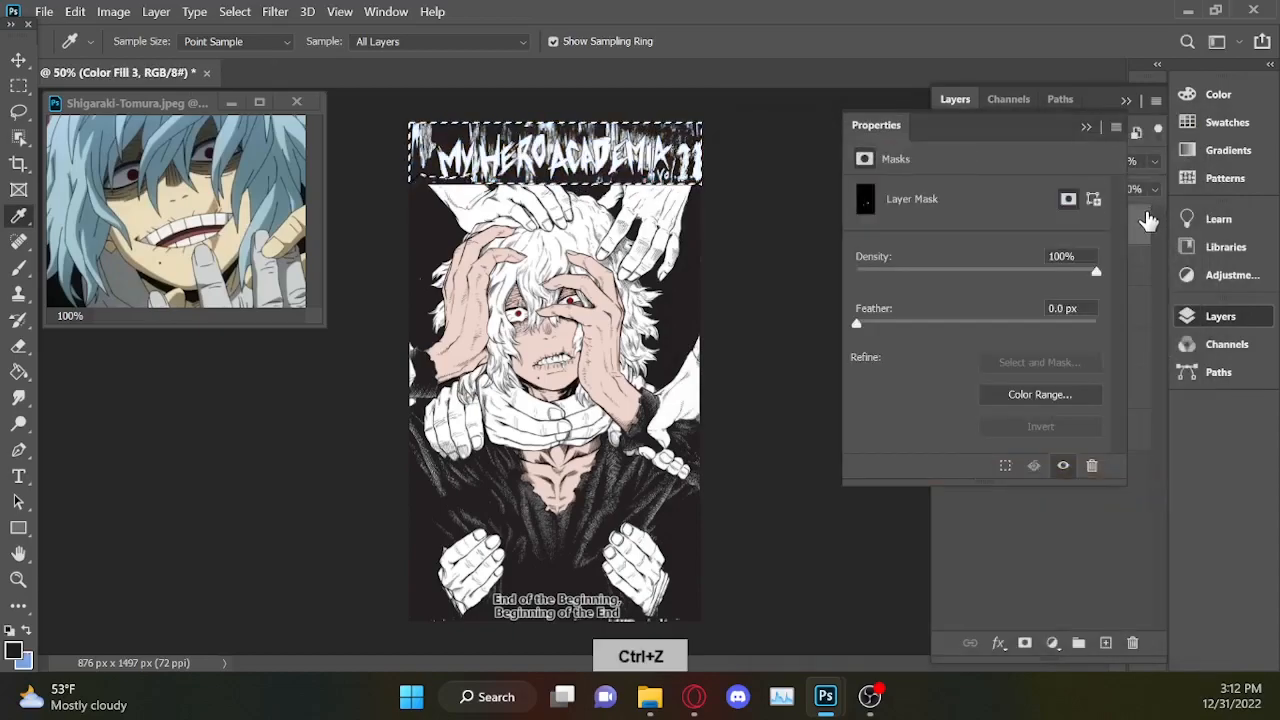
{"action": "key", "text": "ctrl+z"}
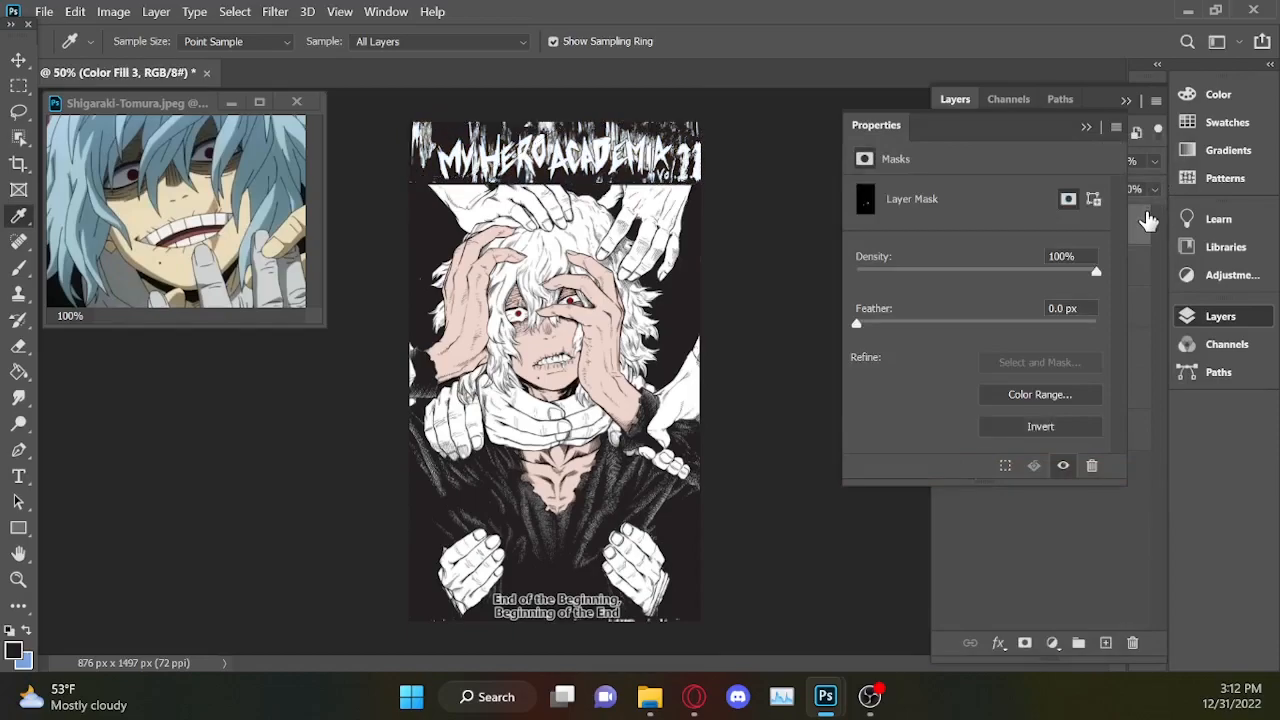
Examine the face, hair and overlapping hands on the cover at close range.
{"action": "key", "text": "ctrl+plus"}
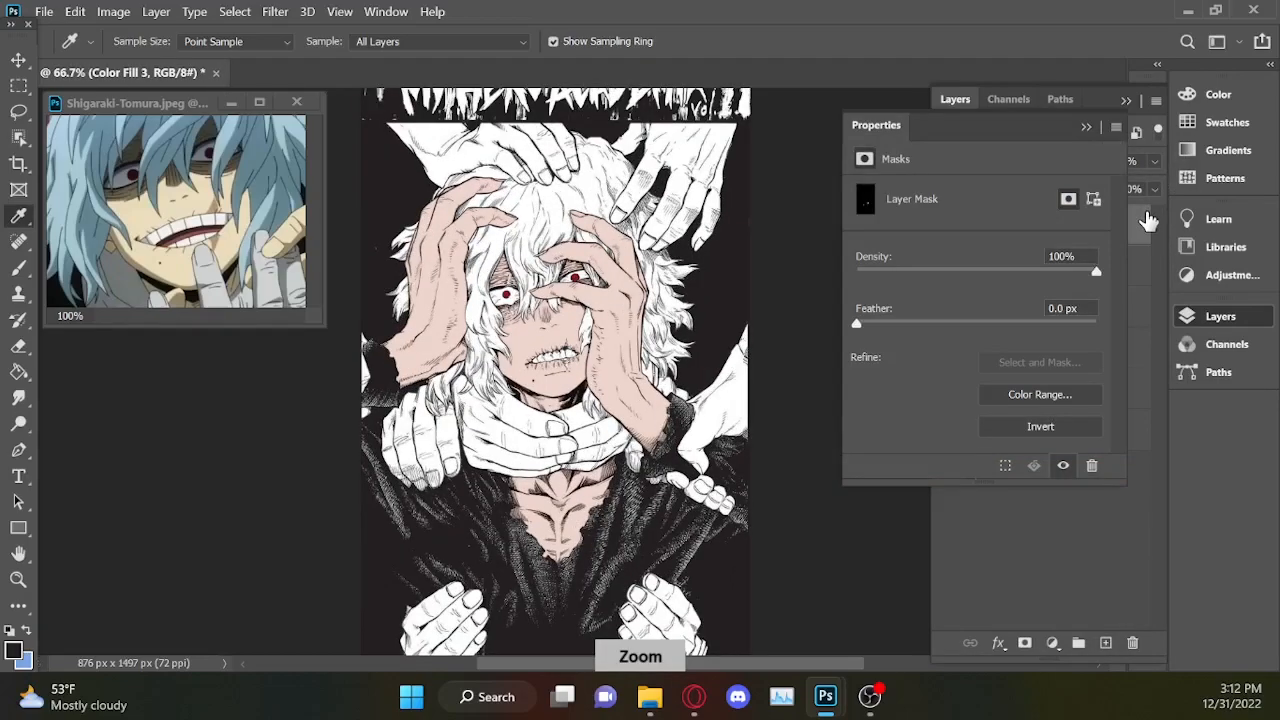
{"action": "key", "text": "ctrl+plus"}
{"action": "left_click", "coordinate": [1086, 127]}
{"action": "left_click", "coordinate": [1126, 100]}
{"action": "left_click_drag", "start_coordinate": [1117, 371], "coordinate": [1117, 323]}
{"action": "key", "text": "ctrl+plus"}
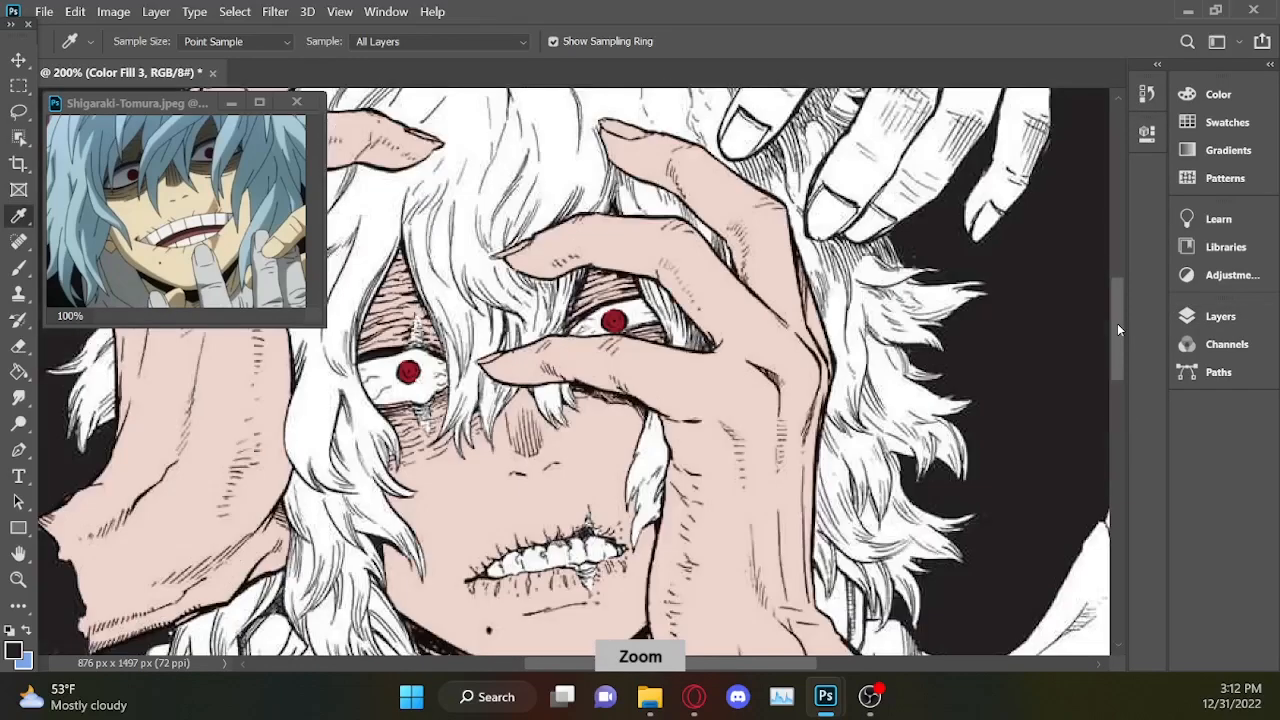
{"action": "key", "text": "ctrl+plus"}
{"action": "key", "text": "ctrl+minus"}
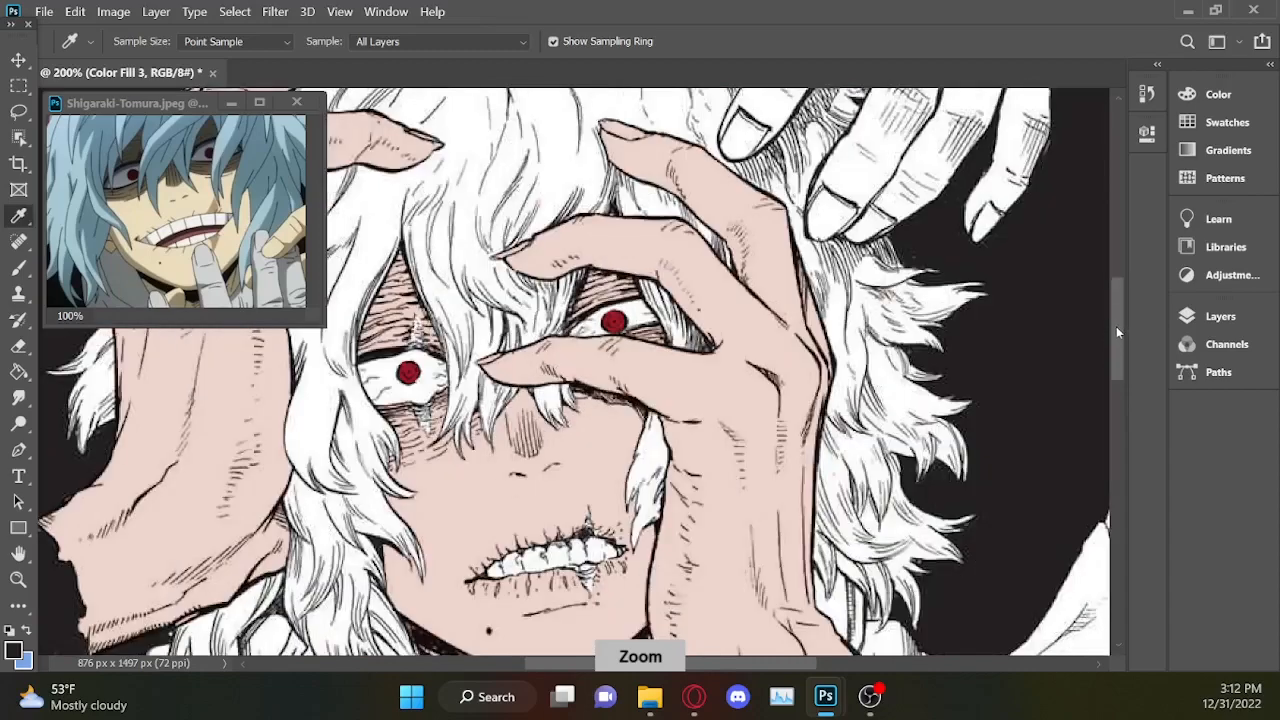
{"action": "key", "text": "ctrl+minus"}
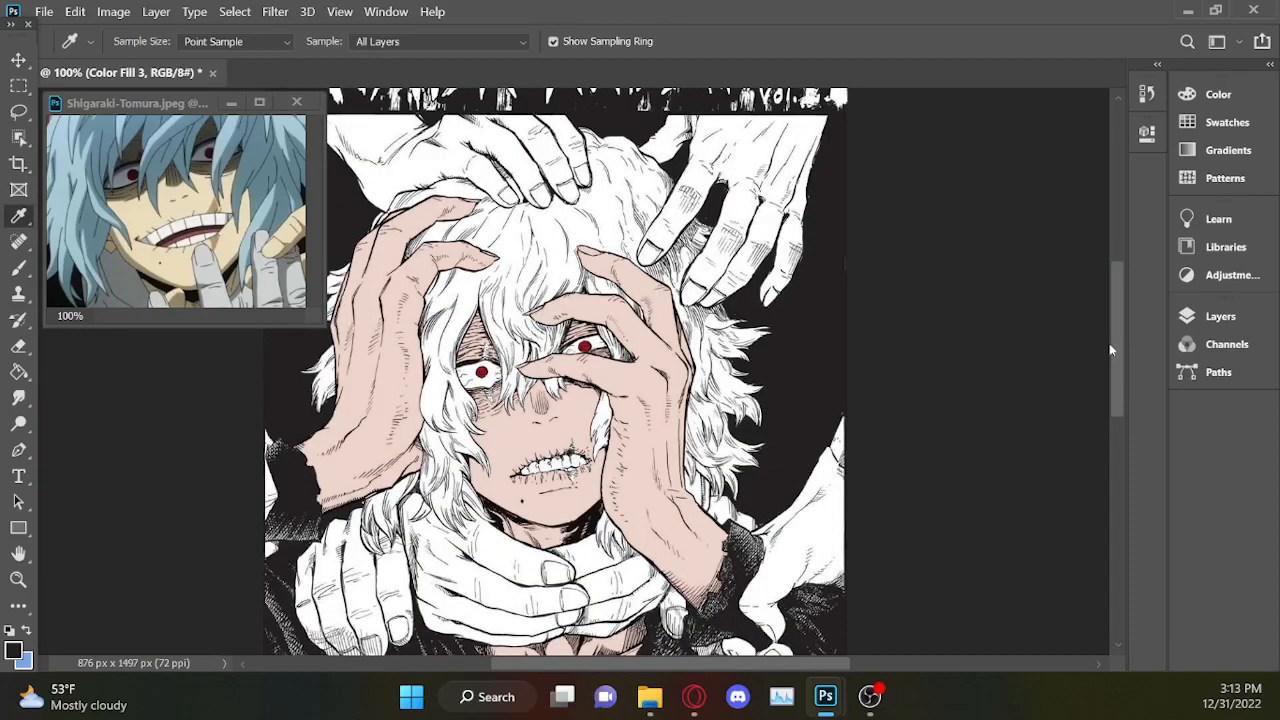
{"action": "key", "text": "ctrl+plus"}
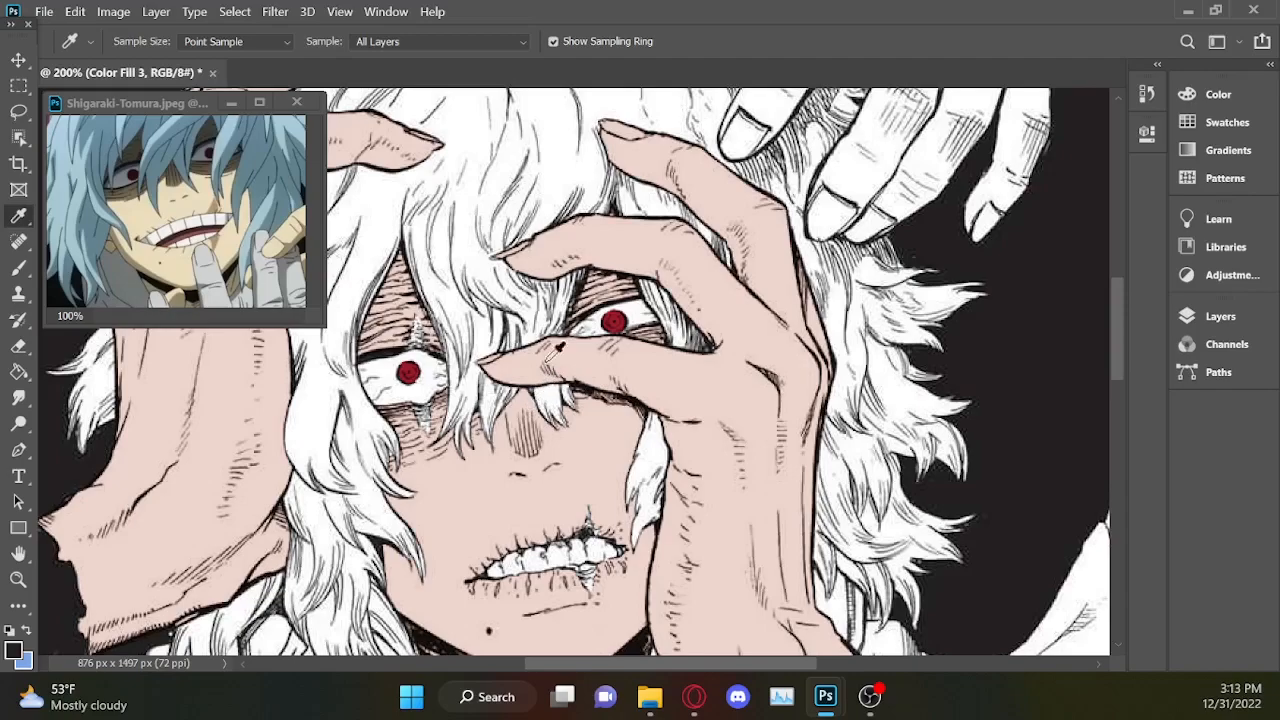
Load the skin mask of Gradient Map 2 as a selection and invert it, with the Lasso tool active.
{"action": "left_click", "coordinate": [22, 113]}
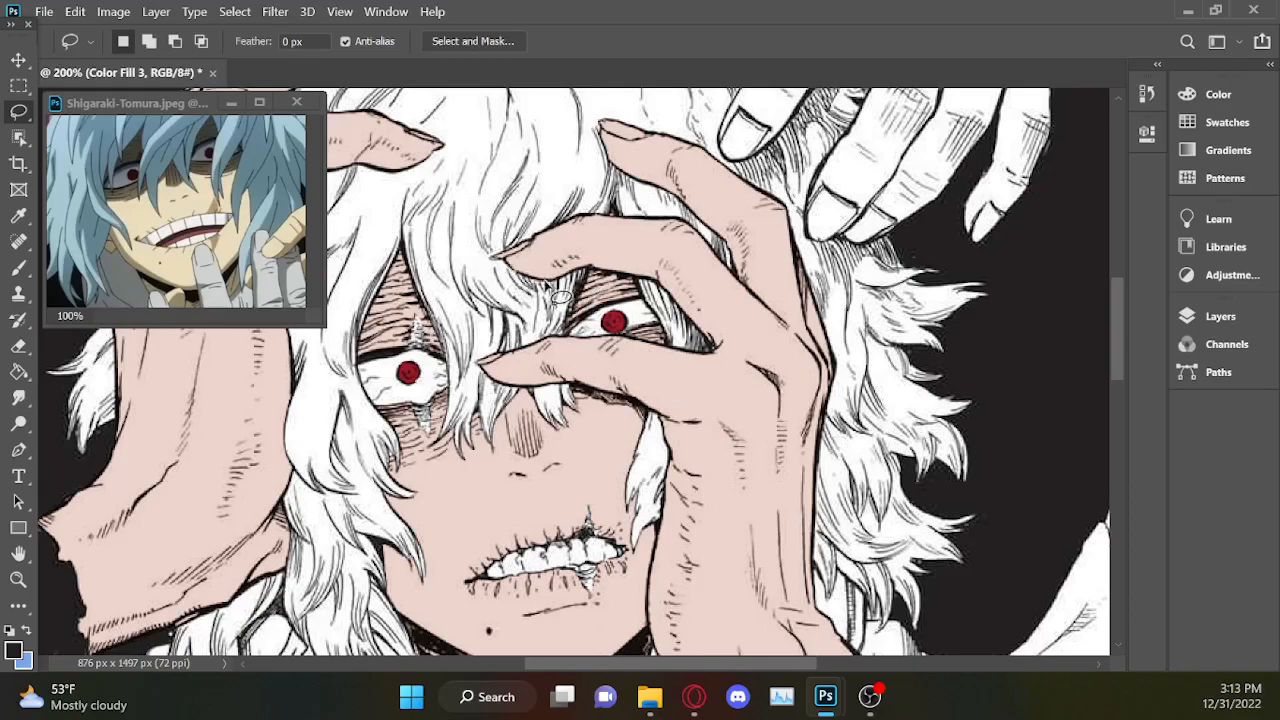
{"action": "left_click", "coordinate": [1222, 316]}
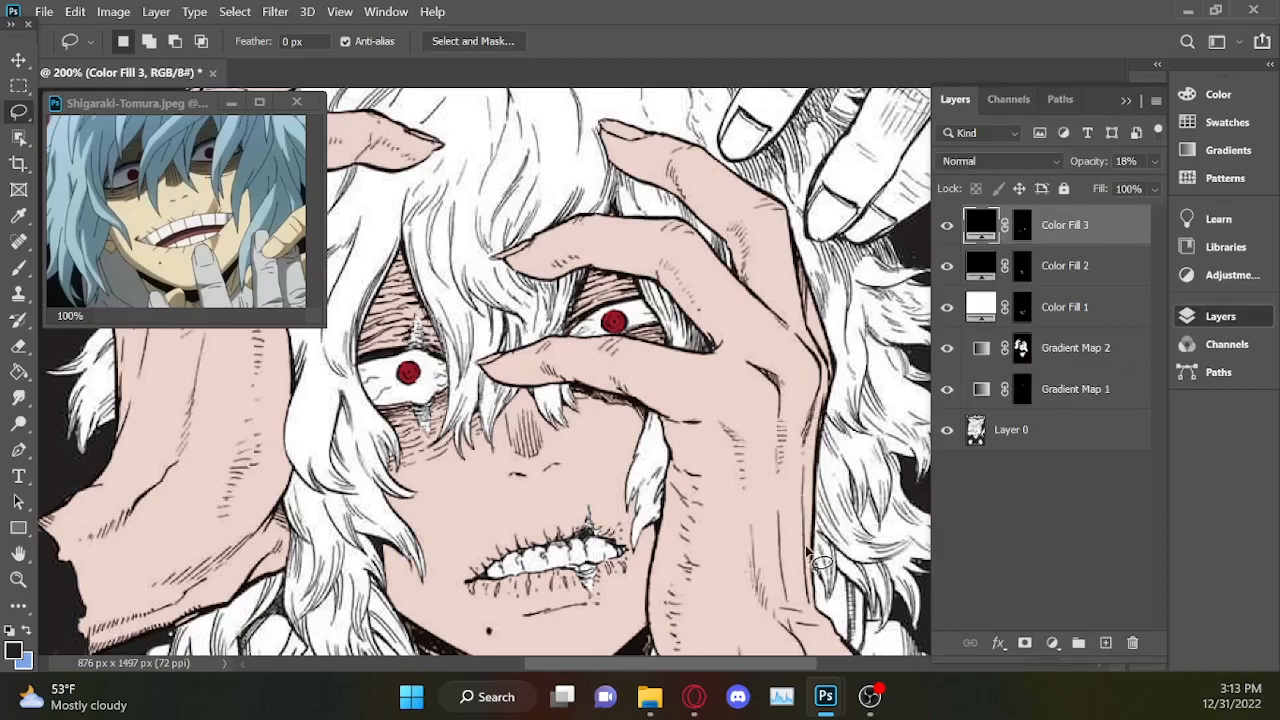
{"action": "key", "text": "ctrl+minus"}
{"action": "key", "text": "ctrl+minus"}
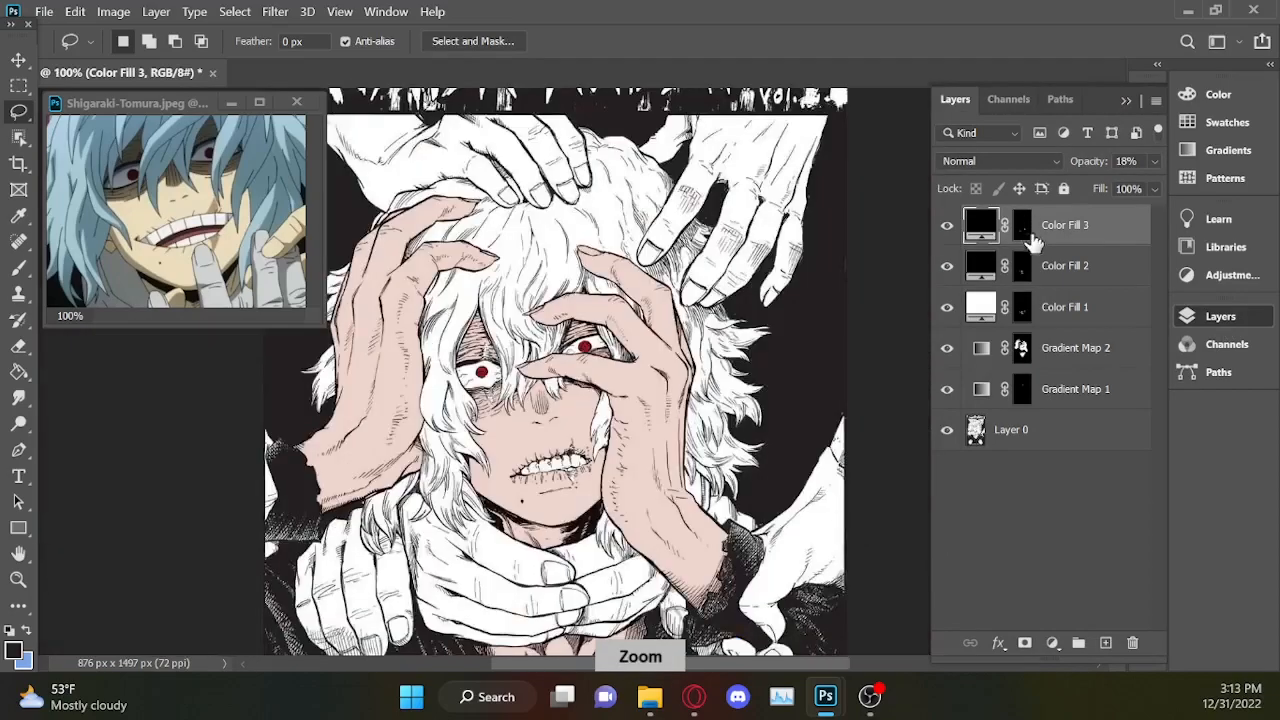
{"action": "left_click", "coordinate": [1021, 350], "text": "ctrl"}
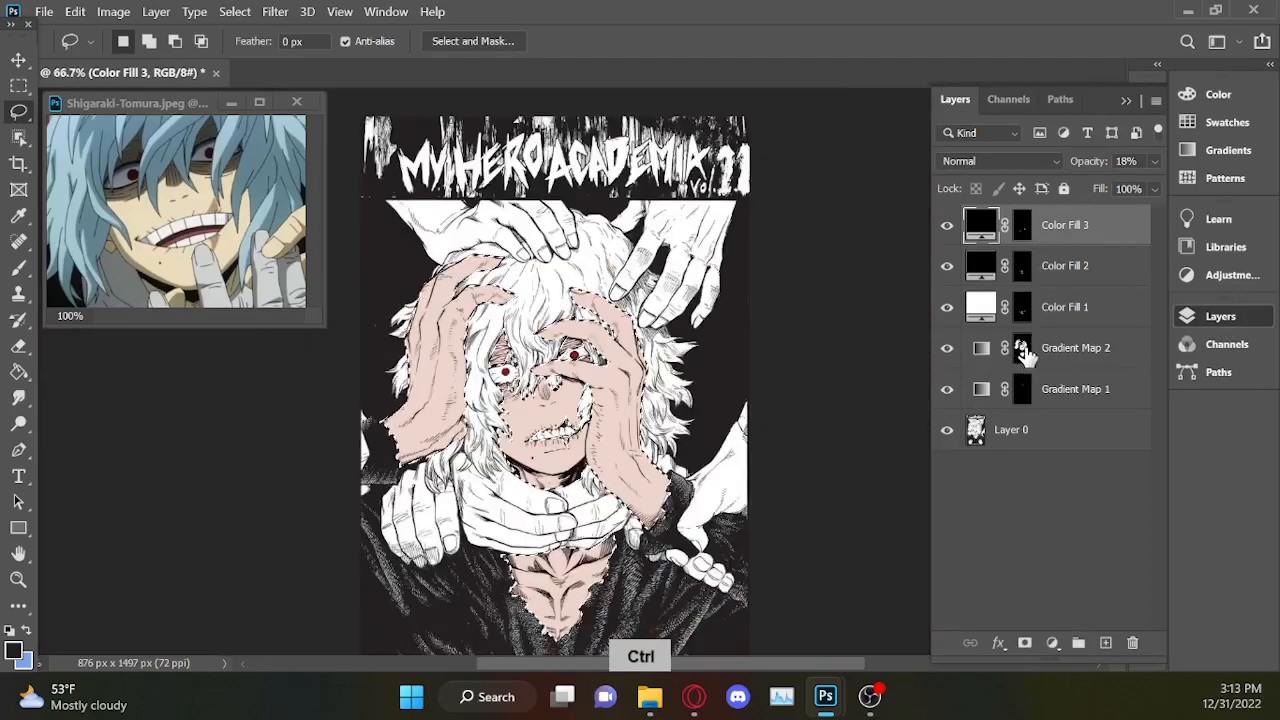
{"action": "key", "text": "ctrl+plus"}
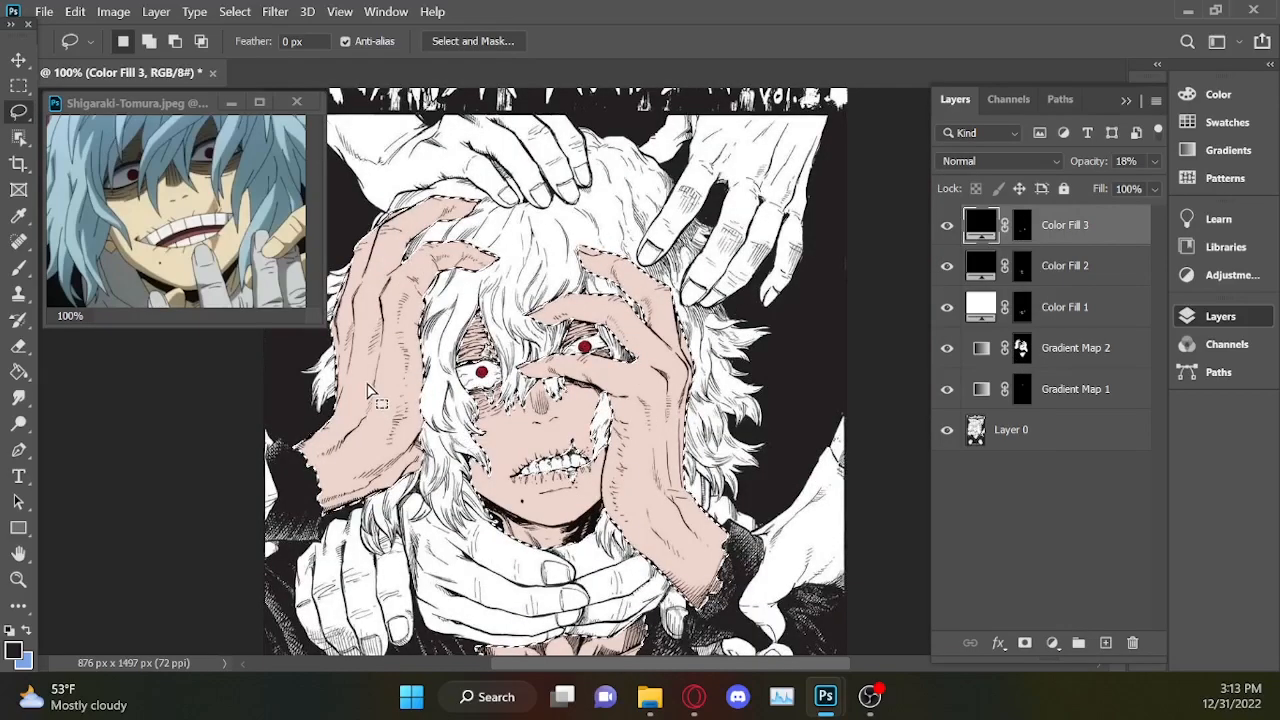
{"action": "right_click", "coordinate": [369, 271]}
{"action": "left_click", "coordinate": [427, 298]}
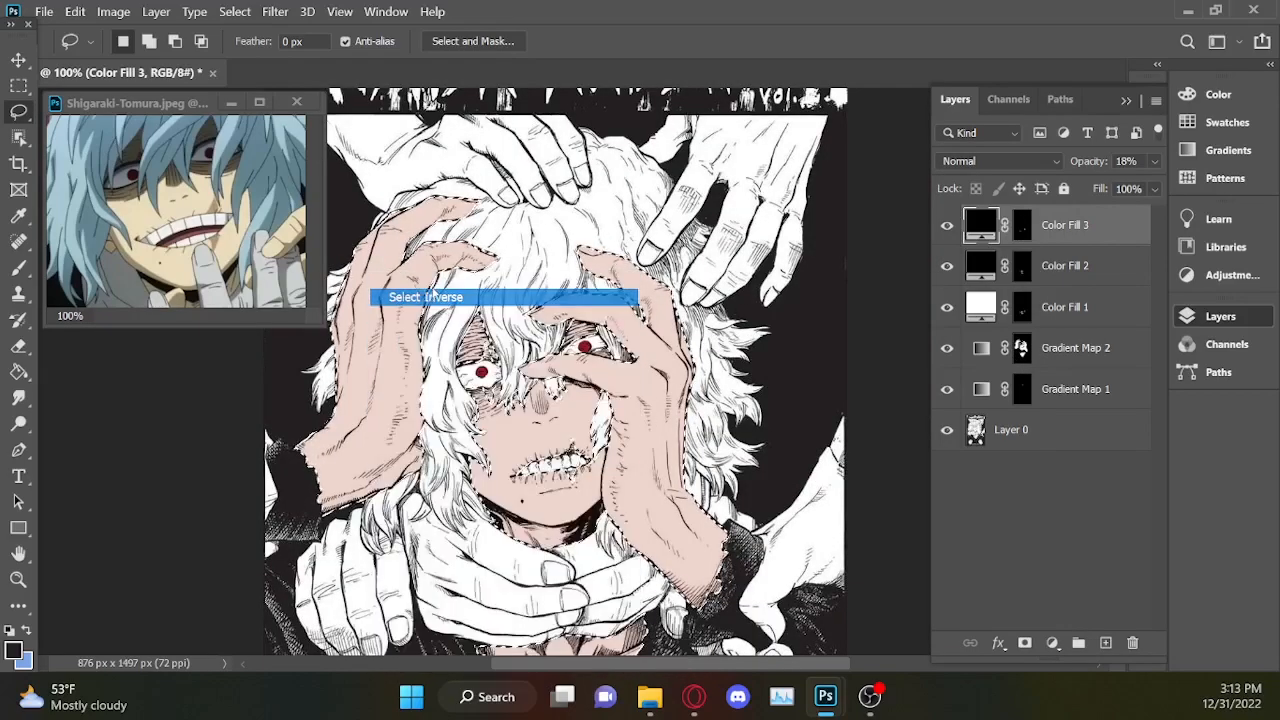
Subtract the title banner, page edges and lower body from the selection with the Lasso, keeping a loose outline around the hair.
{"action": "key", "text": "ctrl+minus"}
{"action": "key", "text": "ctrl+minus"}
{"action": "key", "text": "ctrl+plus"}
{"action": "key", "text": "ctrl+minus"}
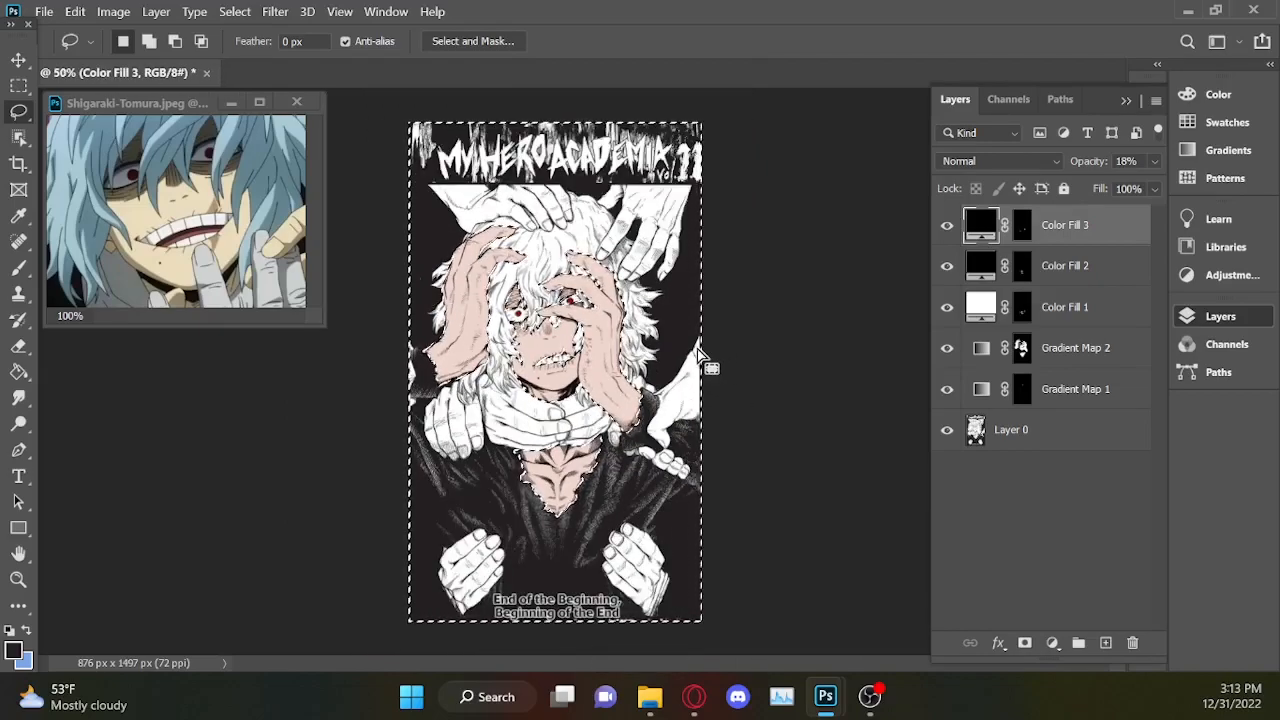
{"action": "key", "text": "alt"}
{"action": "mouse_move", "coordinate": [703, 270]}
{"action": "left_mouse_down"}
{"action": "mouse_move", "coordinate": [644, 462]}
{"action": "mouse_move", "coordinate": [577, 516]}
{"action": "mouse_move", "coordinate": [552, 524]}
{"action": "mouse_move", "coordinate": [483, 507]}
{"action": "mouse_move", "coordinate": [426, 462]}
{"action": "left_mouse_up"}
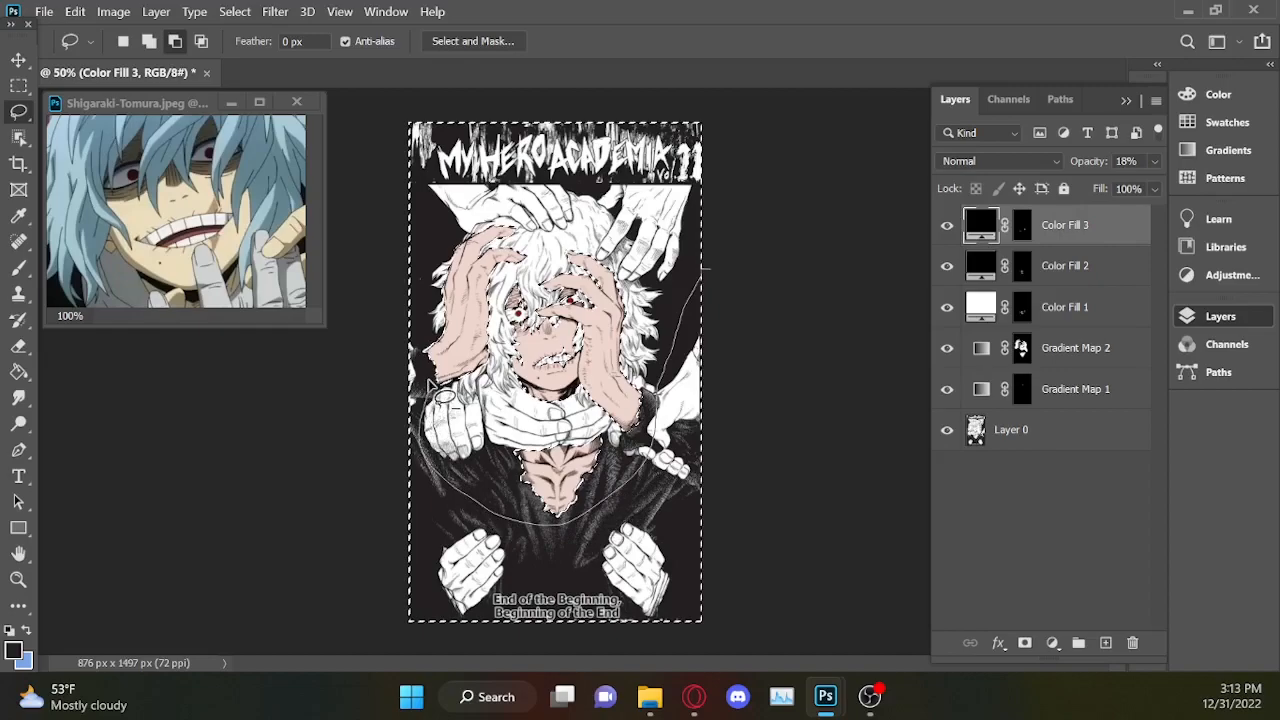
{"action": "left_click_drag", "start_coordinate": [430, 362], "coordinate": [320, 480]}
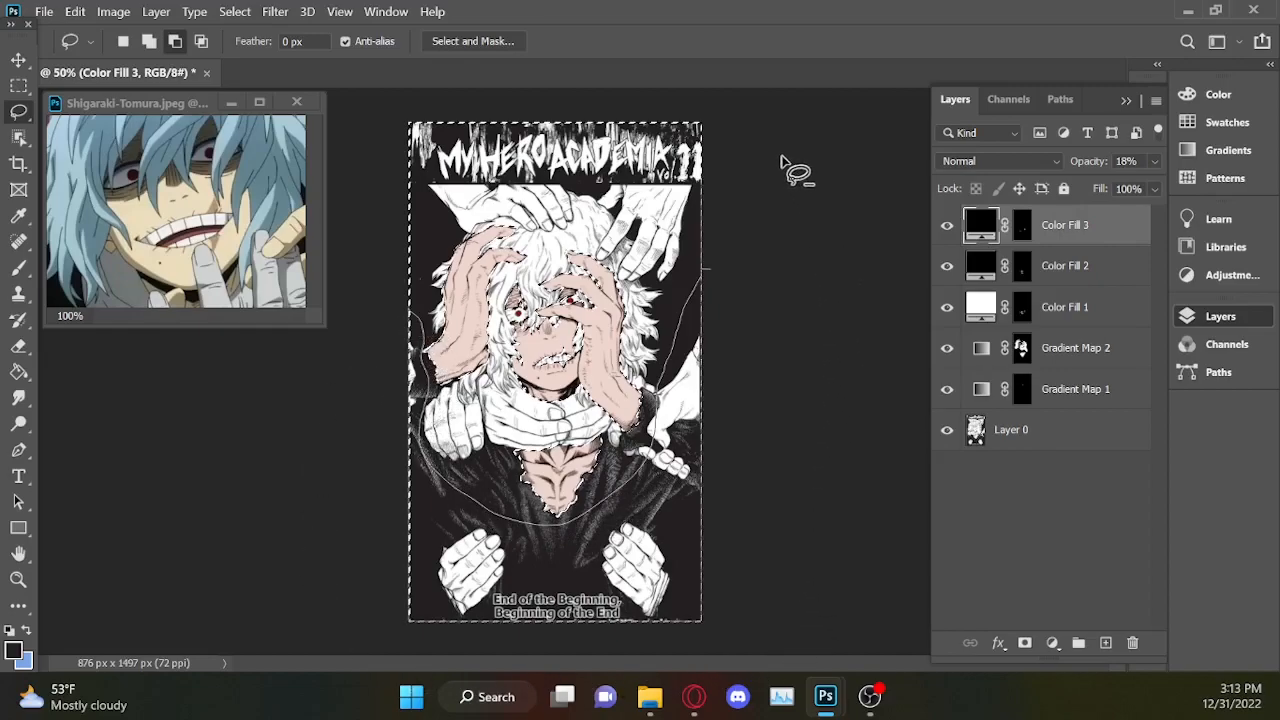
{"action": "mouse_move", "coordinate": [741, 110]}
{"action": "left_mouse_down"}
{"action": "mouse_move", "coordinate": [580, 125]}
{"action": "mouse_move", "coordinate": [566, 168]}
{"action": "mouse_move", "coordinate": [643, 228]}
{"action": "mouse_move", "coordinate": [676, 313]}
{"action": "mouse_move", "coordinate": [732, 381]}
{"action": "mouse_move", "coordinate": [838, 284]}
{"action": "left_mouse_up"}
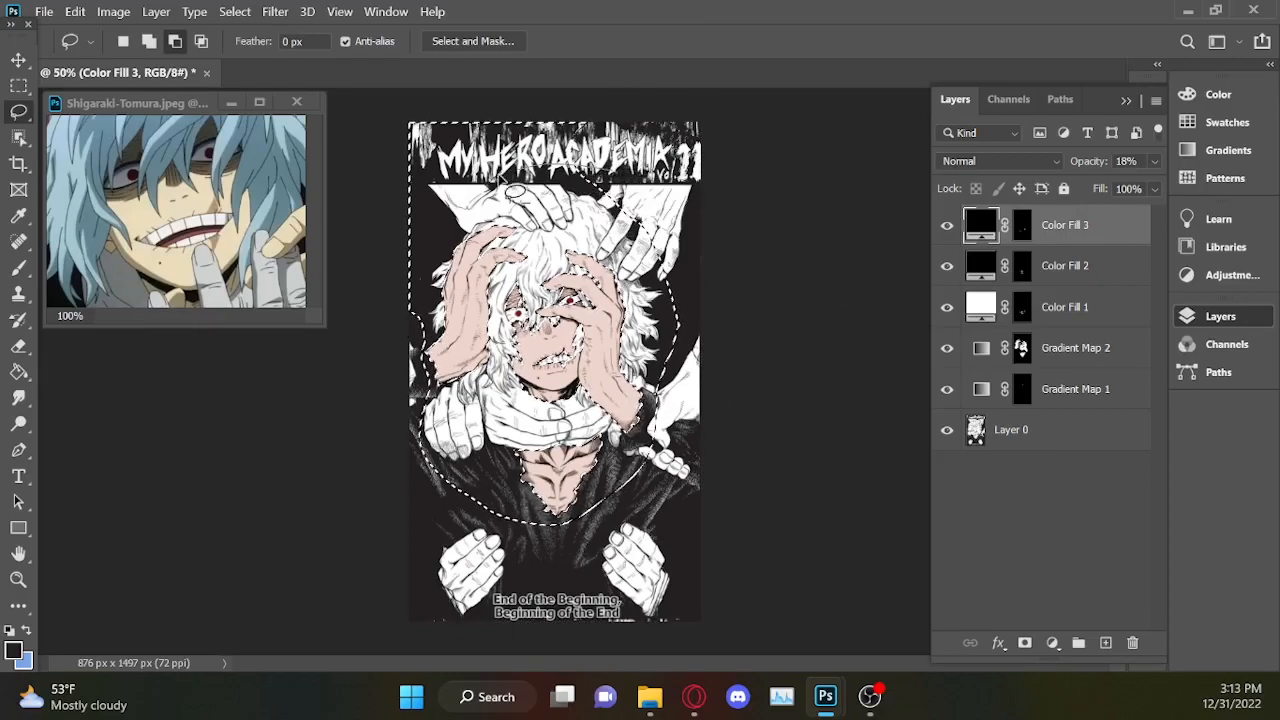
{"action": "mouse_move", "coordinate": [427, 240]}
{"action": "left_mouse_down"}
{"action": "mouse_move", "coordinate": [418, 287]}
{"action": "mouse_move", "coordinate": [374, 353]}
{"action": "mouse_move", "coordinate": [440, 94]}
{"action": "mouse_move", "coordinate": [665, 114]}
{"action": "mouse_move", "coordinate": [808, 236]}
{"action": "left_mouse_up"}
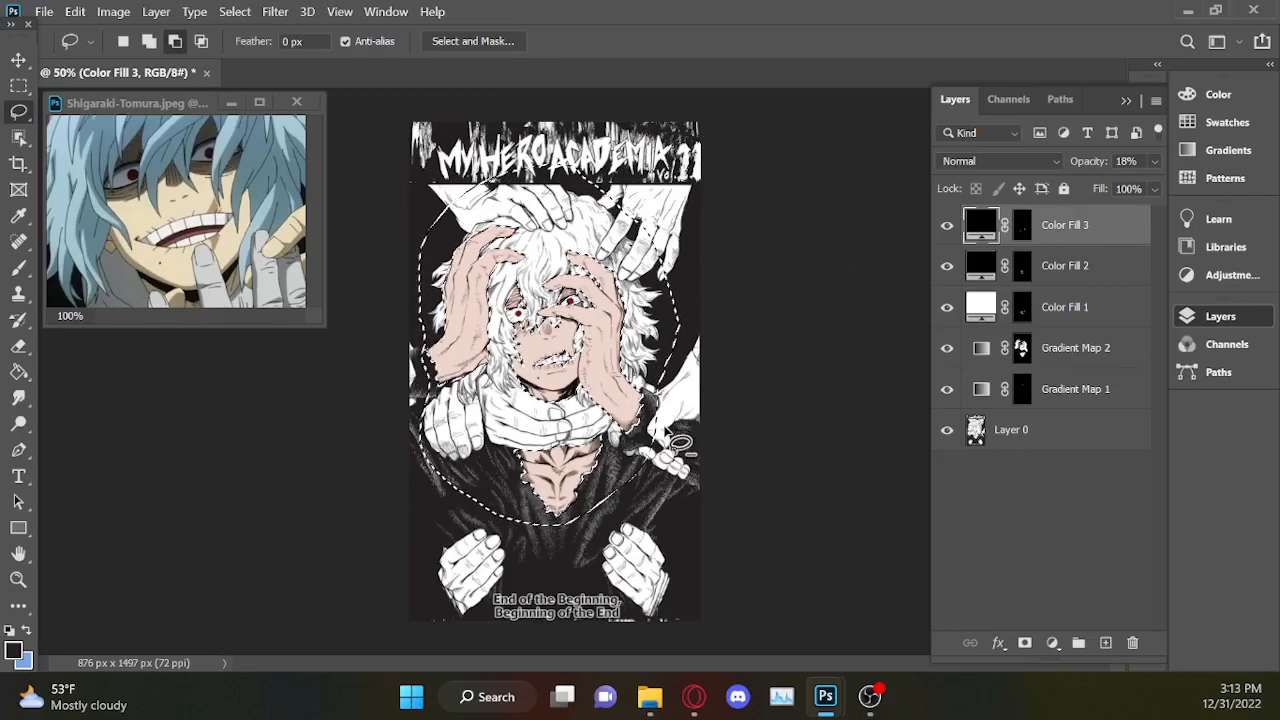
{"action": "mouse_move", "coordinate": [657, 428]}
{"action": "left_mouse_down"}
{"action": "mouse_move", "coordinate": [616, 418]}
{"action": "mouse_move", "coordinate": [588, 436]}
{"action": "mouse_move", "coordinate": [568, 419]}
{"action": "mouse_move", "coordinate": [478, 430]}
{"action": "mouse_move", "coordinate": [438, 388]}
{"action": "mouse_move", "coordinate": [690, 593]}
{"action": "mouse_move", "coordinate": [690, 440]}
{"action": "left_mouse_up"}
Subtract the gripping fingers from the selection with the Lasso, following the pointed hair tips beside the jaw.
{"action": "scroll", "coordinate": [689, 436], "scroll_direction": "up", "scroll_amount": 4}
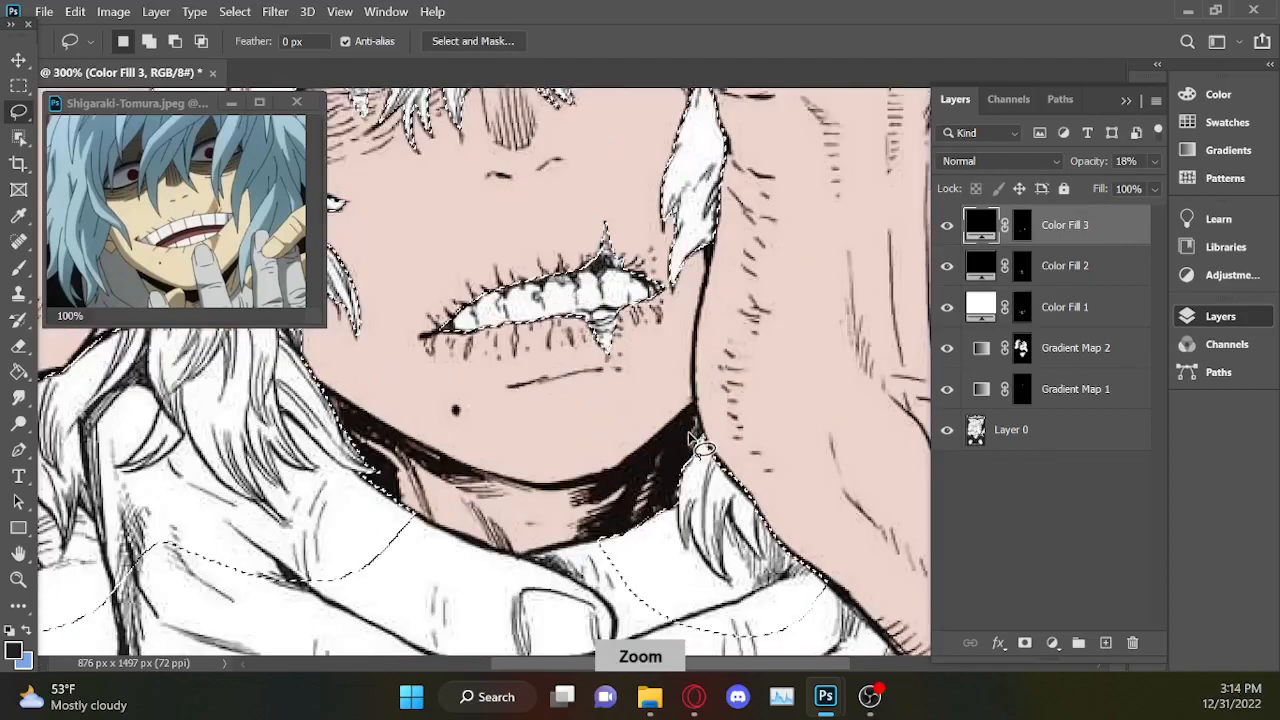
{"action": "left_click_drag", "start_coordinate": [722, 661], "coordinate": [670, 663]}
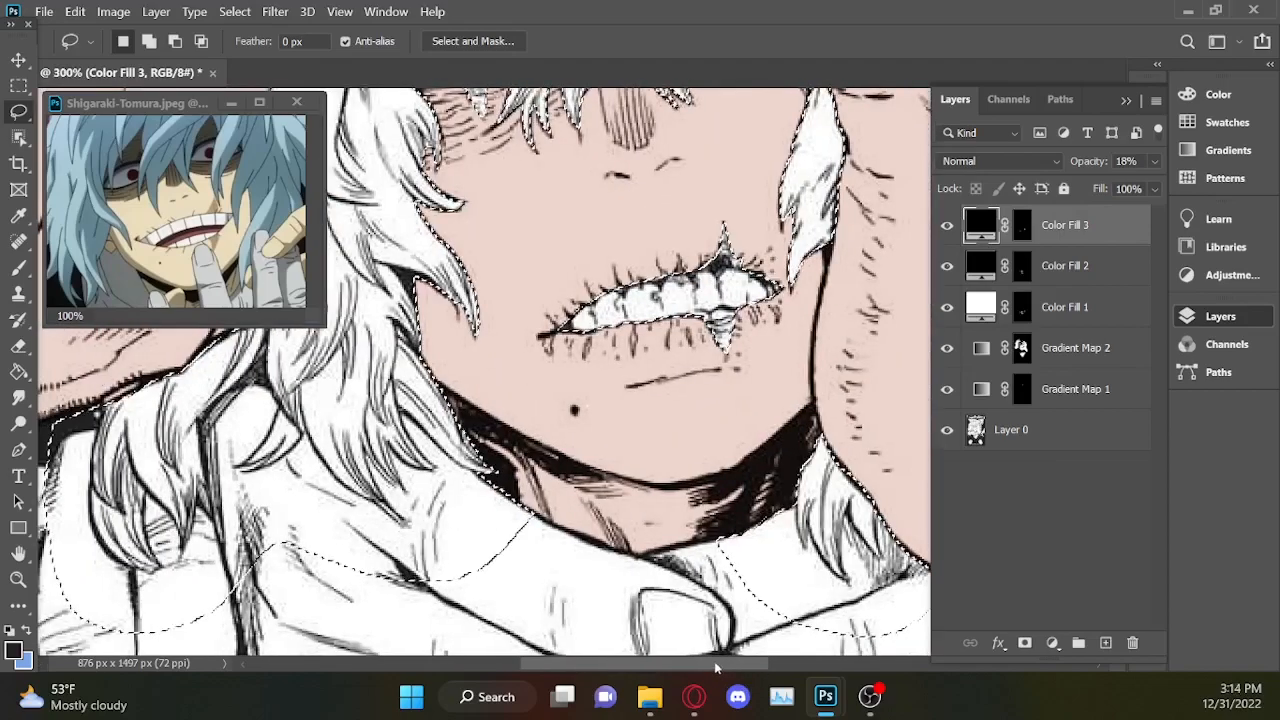
{"action": "left_click", "coordinate": [1125, 102]}
{"action": "key", "text": "ctrl+minus"}
{"action": "mouse_move", "coordinate": [1118, 384]}
{"action": "left_mouse_down"}
{"action": "mouse_move", "coordinate": [1119, 411]}
{"action": "mouse_move", "coordinate": [1112, 370]}
{"action": "left_mouse_up"}
{"action": "key", "text": "ctrl+plus"}
{"action": "key", "text": "ctrl+plus"}
{"action": "key", "text": "alt"}
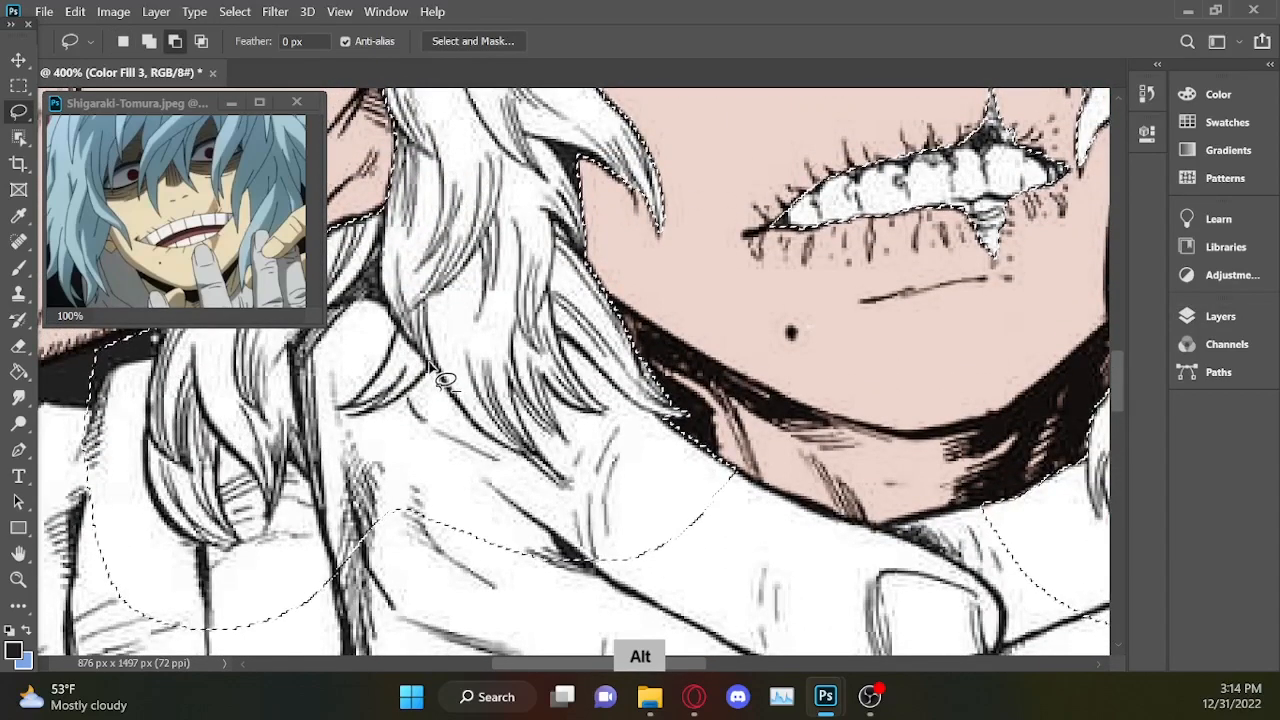
{"action": "mouse_move", "coordinate": [366, 412]}
{"action": "left_mouse_down"}
{"action": "mouse_move", "coordinate": [343, 537]}
{"action": "mouse_move", "coordinate": [488, 630]}
{"action": "mouse_move", "coordinate": [682, 642]}
{"action": "mouse_move", "coordinate": [831, 595]}
{"action": "mouse_move", "coordinate": [834, 563]}
{"action": "mouse_move", "coordinate": [800, 493]}
{"action": "mouse_move", "coordinate": [753, 455]}
{"action": "mouse_move", "coordinate": [655, 418]}
{"action": "mouse_move", "coordinate": [618, 427]}
{"action": "mouse_move", "coordinate": [562, 508]}
{"action": "mouse_move", "coordinate": [470, 483]}
{"action": "mouse_move", "coordinate": [452, 380]}
{"action": "left_mouse_up"}
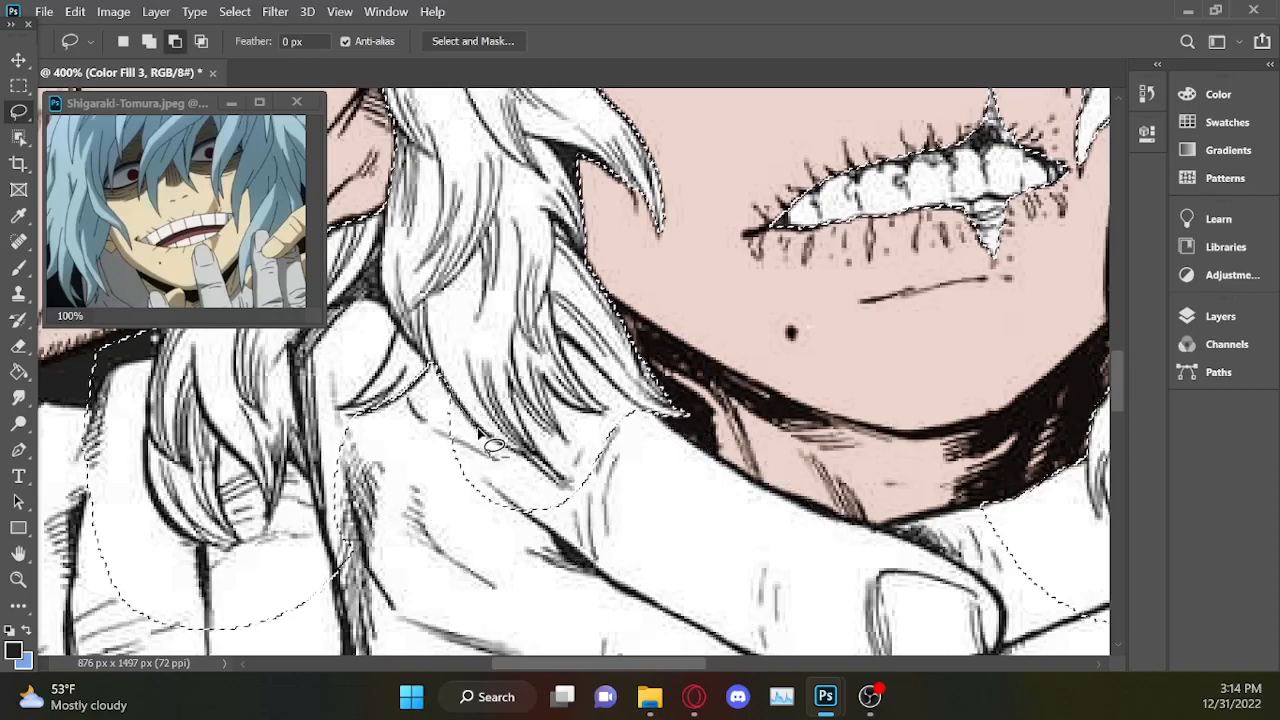
{"action": "left_click_drag", "start_coordinate": [516, 455], "coordinate": [577, 405]}
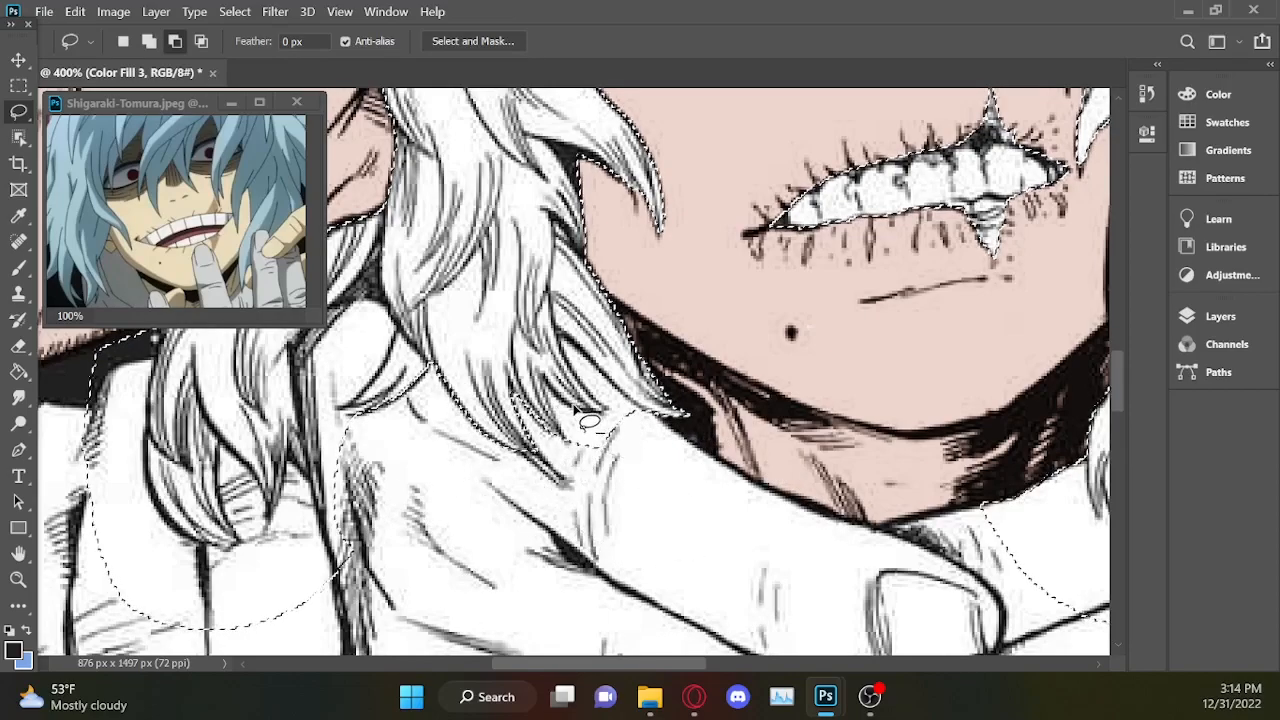
Trim the selection around the hair lock hanging over the shoulder hand, excluding the fingers below and beside it.
{"action": "scroll", "coordinate": [600, 350], "scroll_direction": "left", "scroll_amount": 5}
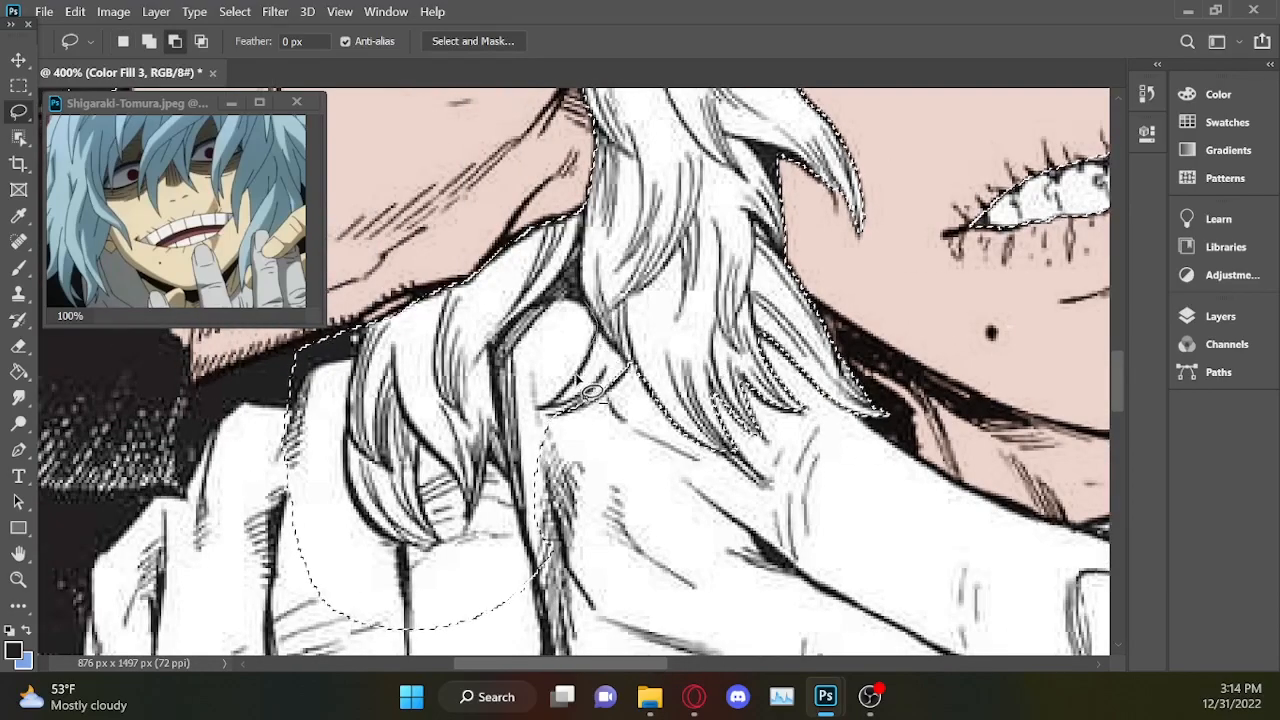
{"action": "scroll", "coordinate": [614, 307], "scroll_direction": "up", "scroll_amount": 1}
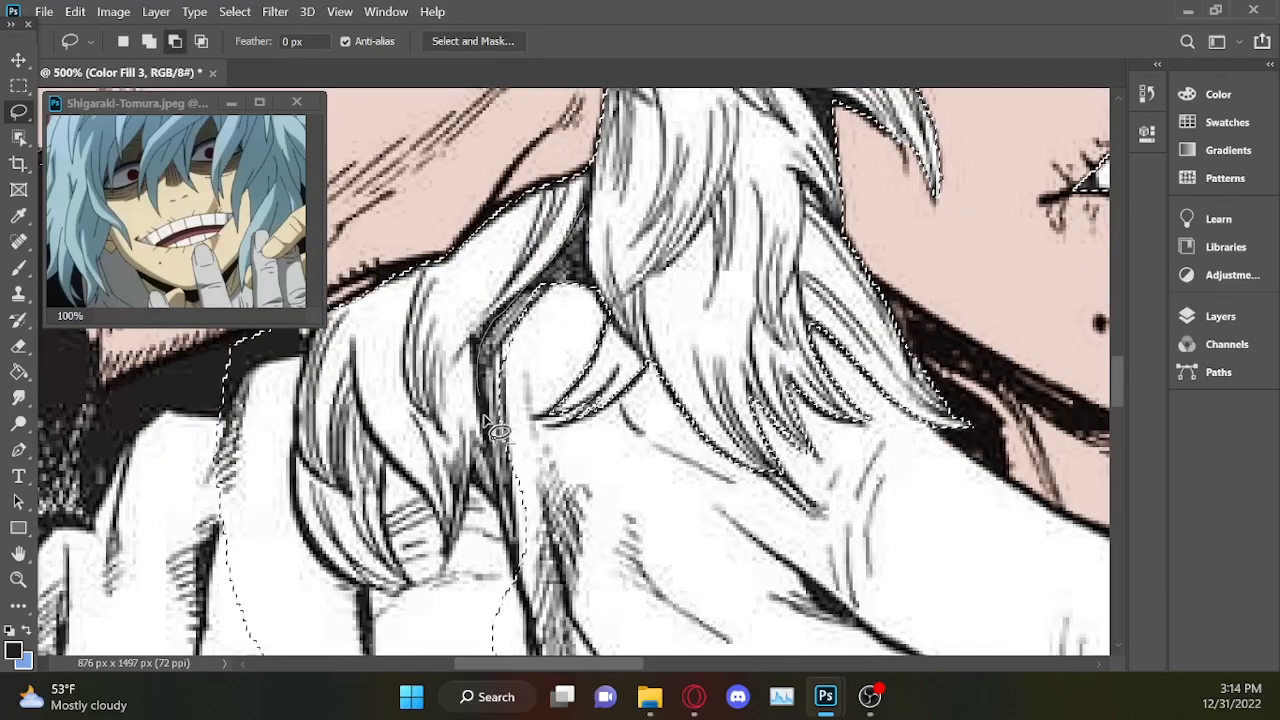
{"action": "left_click_drag", "start_coordinate": [520, 416], "coordinate": [502, 412]}
{"action": "left_click_drag", "start_coordinate": [1117, 374], "coordinate": [1117, 391]}
{"action": "mouse_move", "coordinate": [508, 500]}
{"action": "left_mouse_down"}
{"action": "mouse_move", "coordinate": [449, 361]}
{"action": "mouse_move", "coordinate": [410, 400]}
{"action": "mouse_move", "coordinate": [301, 362]}
{"action": "mouse_move", "coordinate": [420, 430]}
{"action": "left_mouse_up"}
{"action": "left_click_drag", "start_coordinate": [370, 390], "coordinate": [600, 545]}
{"action": "mouse_move", "coordinate": [545, 524]}
{"action": "left_mouse_down"}
{"action": "mouse_move", "coordinate": [533, 300]}
{"action": "mouse_move", "coordinate": [487, 384]}
{"action": "left_mouse_up"}
Move the Color Fill 3 and Color Fill 2 layers below Gradient Map 1, directly above Layer 0.
{"action": "scroll", "coordinate": [463, 594], "scroll_direction": "down", "scroll_amount": 4}
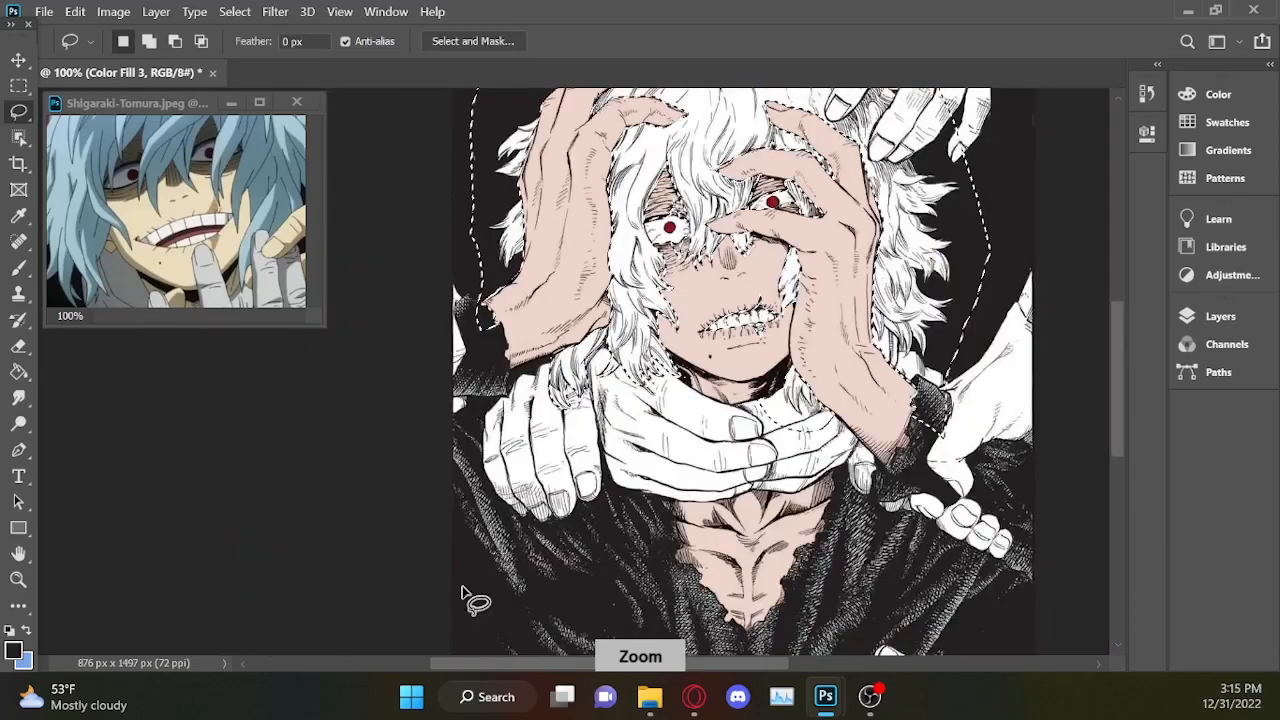
{"action": "left_click", "coordinate": [1222, 318]}
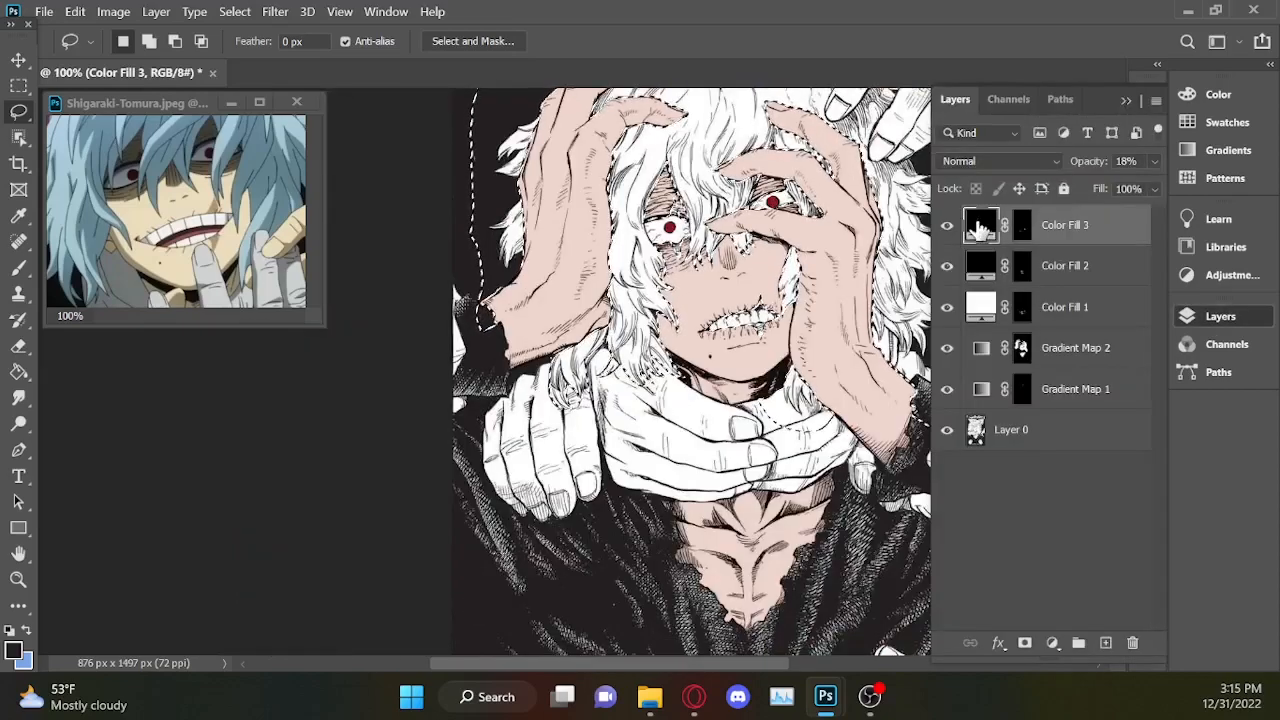
{"action": "left_click", "coordinate": [947, 226]}
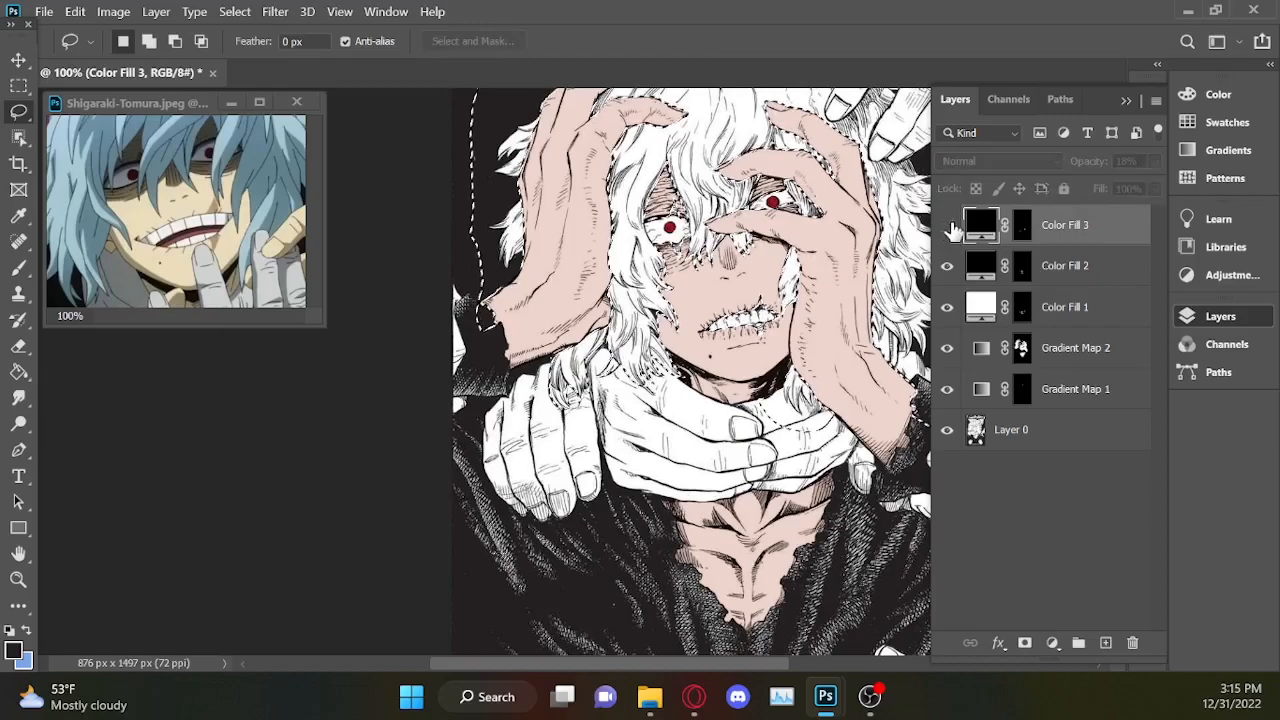
{"action": "left_click", "coordinate": [947, 226]}
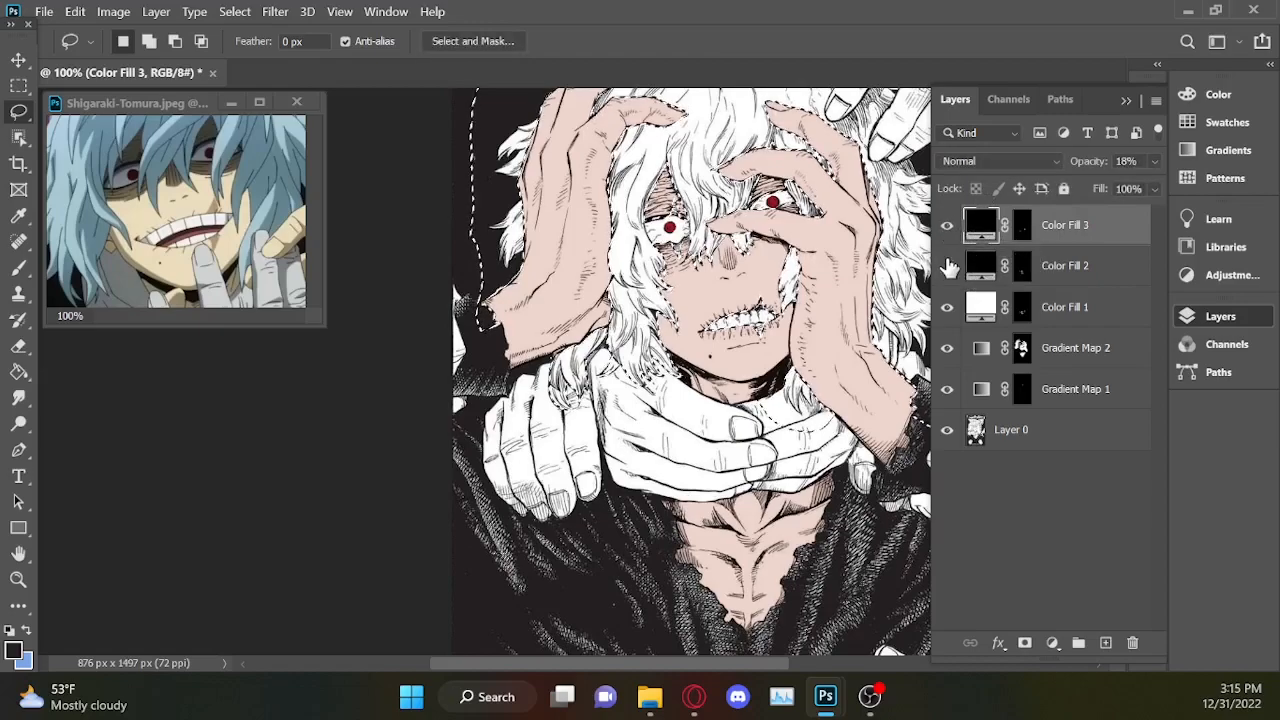
{"action": "left_click_drag", "start_coordinate": [1105, 228], "coordinate": [1066, 405]}
{"action": "left_click_drag", "start_coordinate": [1090, 258], "coordinate": [1090, 380]}
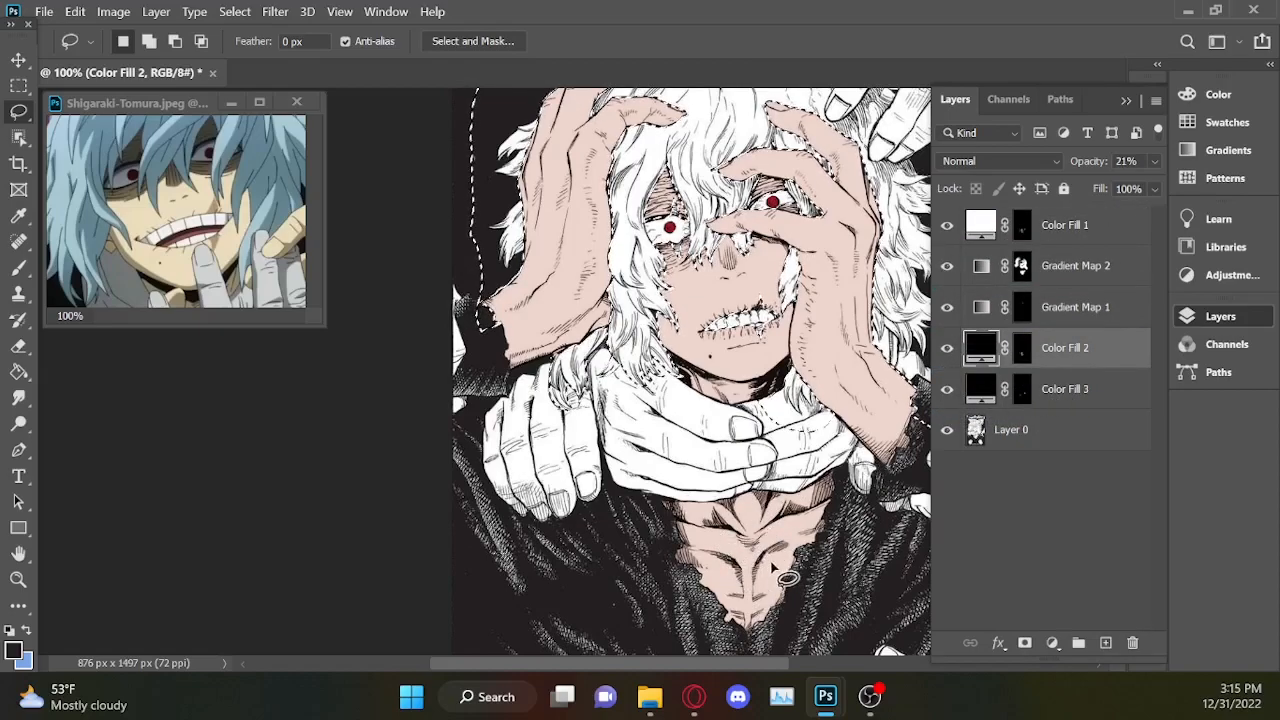
Try an opacity of 10% for Color Fill 2 and 25% for Color Fill 3.
{"action": "left_click", "coordinate": [1154, 163]}
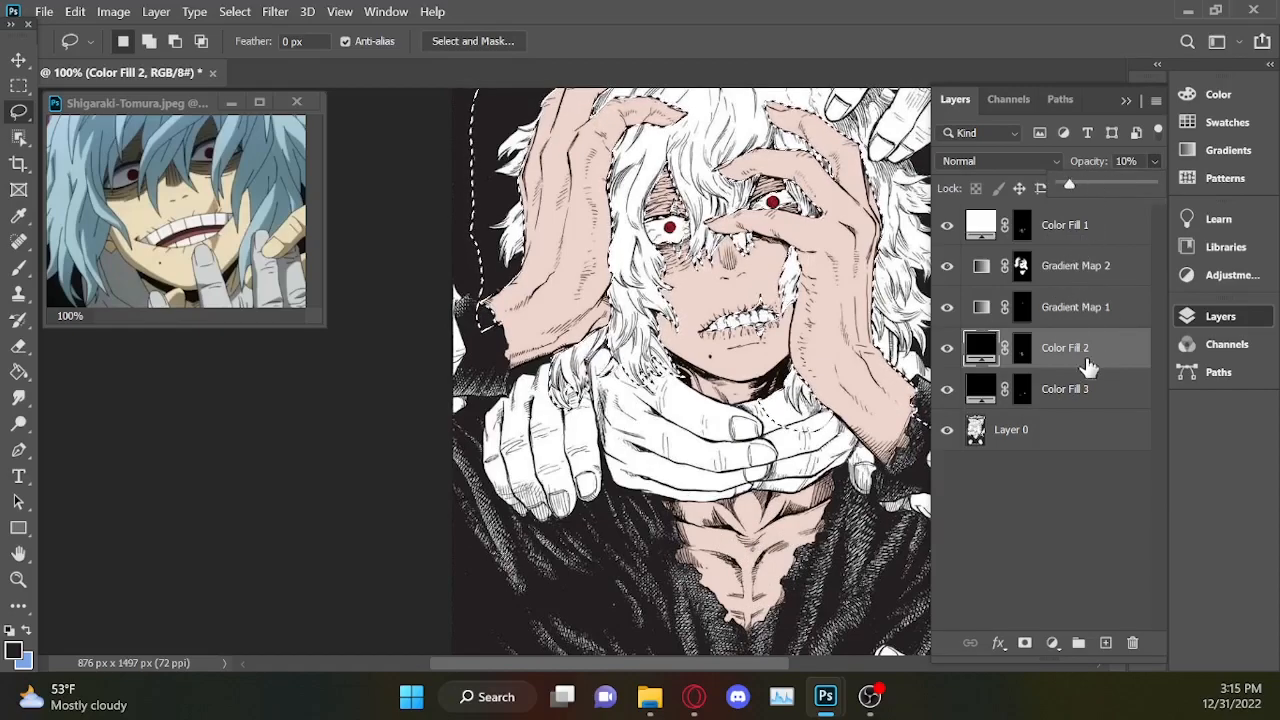
{"action": "left_click", "coordinate": [1100, 389]}
{"action": "left_click", "coordinate": [1154, 161]}
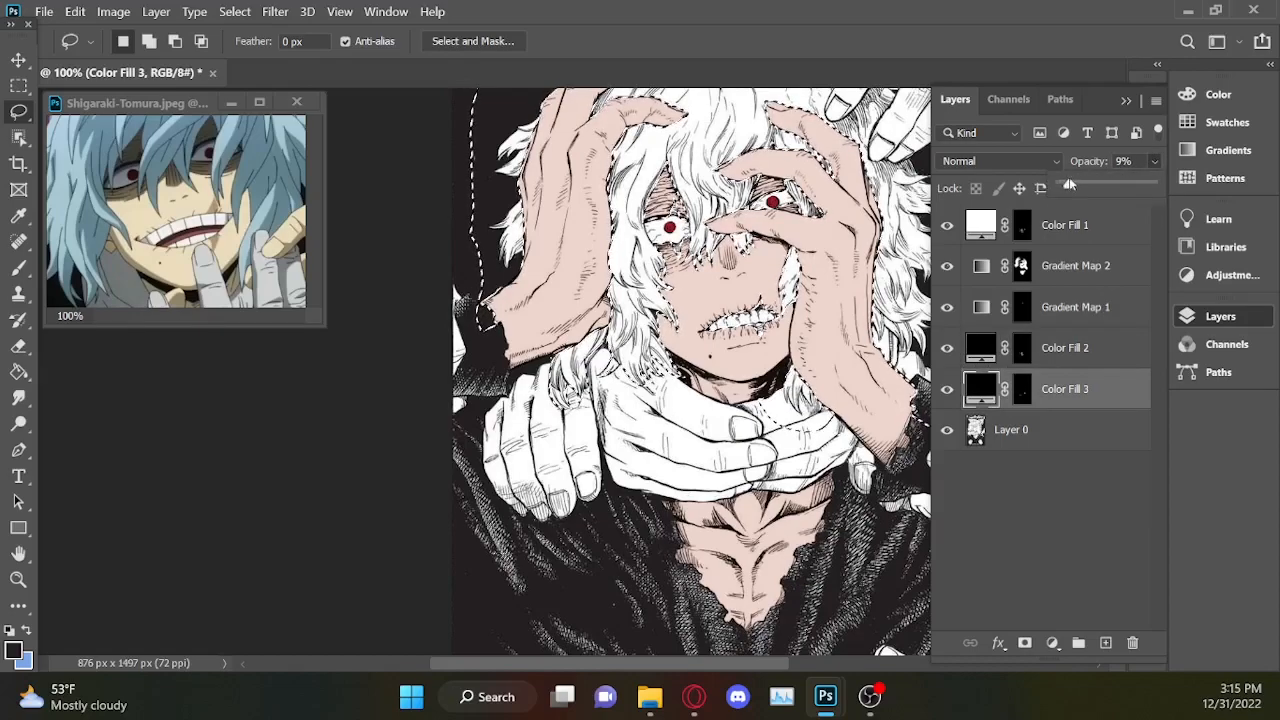
{"action": "left_click", "coordinate": [1110, 185]}
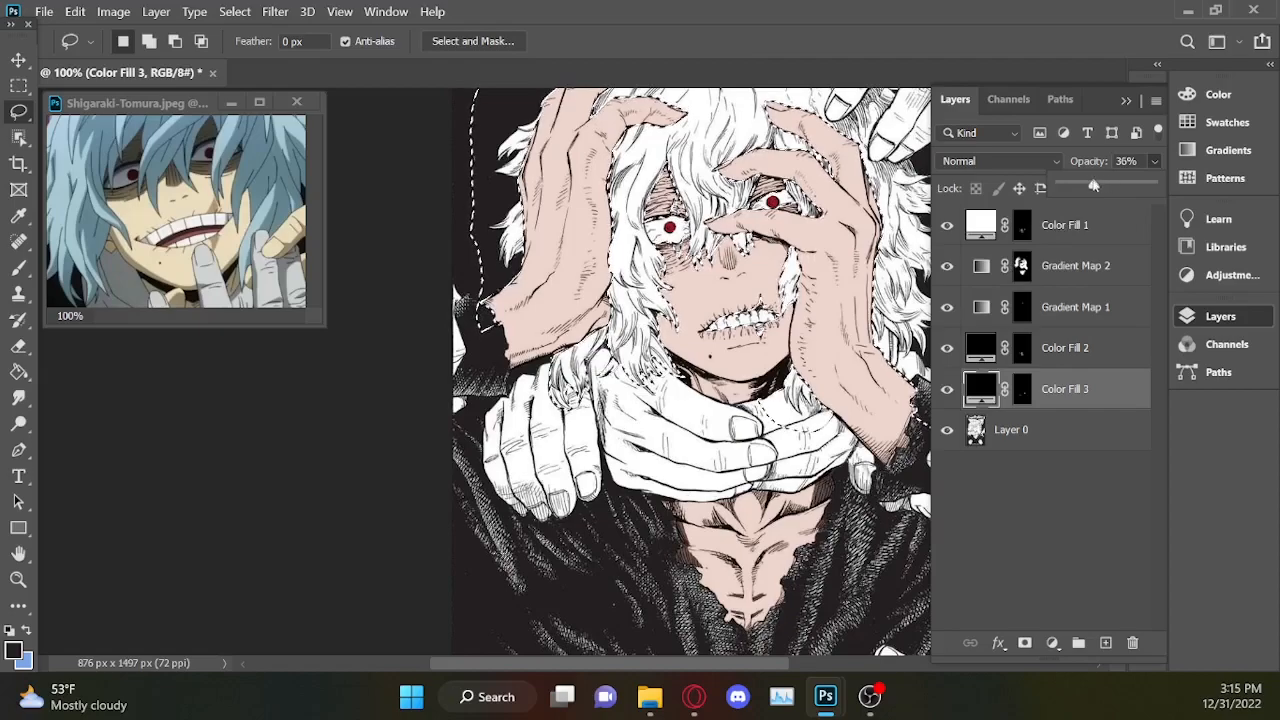
Set the opacity of Color Fill 2 to 24% and of Color Fill 3 to 12%.
{"action": "left_click", "coordinate": [1108, 352]}
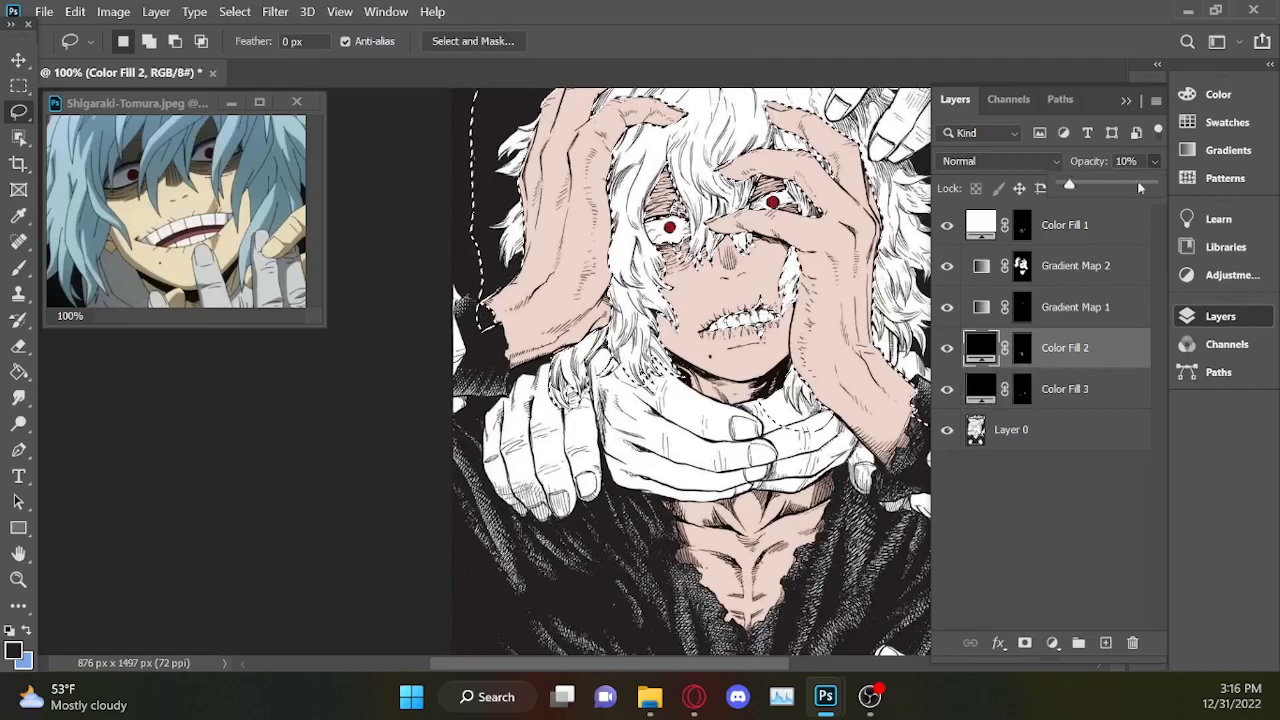
{"action": "left_click_drag", "start_coordinate": [1082, 191], "coordinate": [1083, 193]}
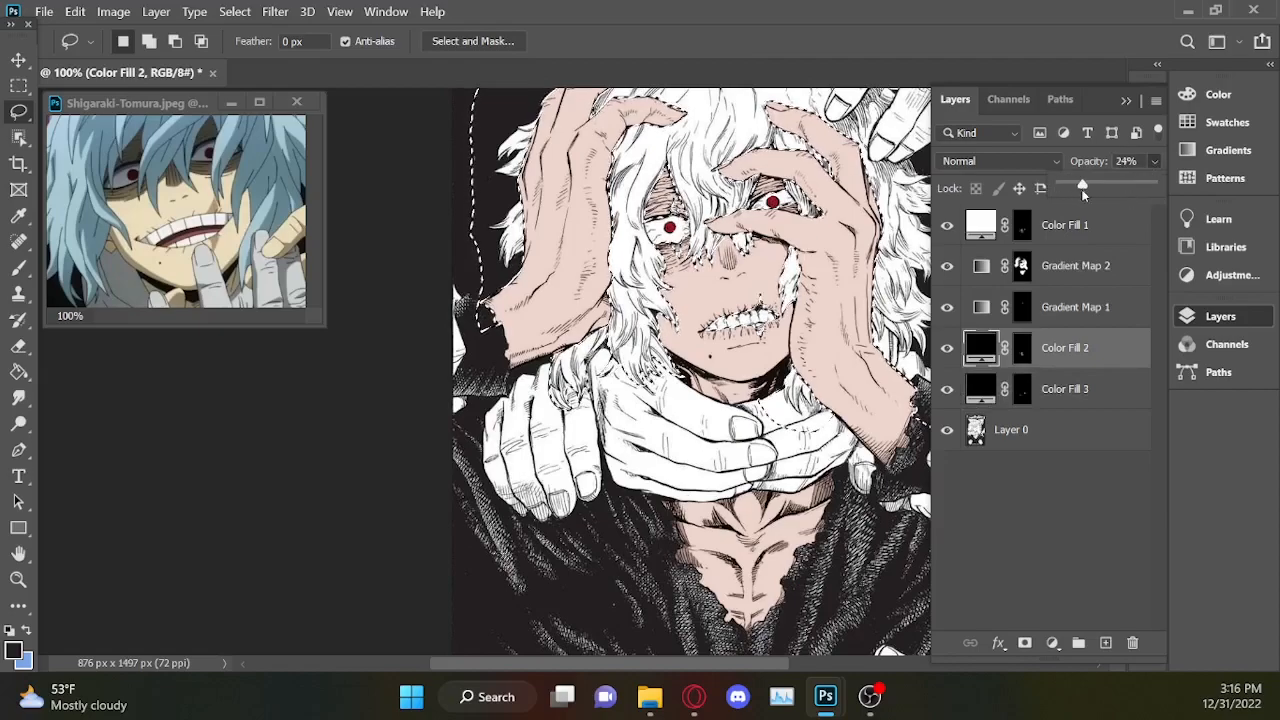
{"action": "left_click", "coordinate": [1108, 394]}
{"action": "left_click", "coordinate": [1153, 161]}
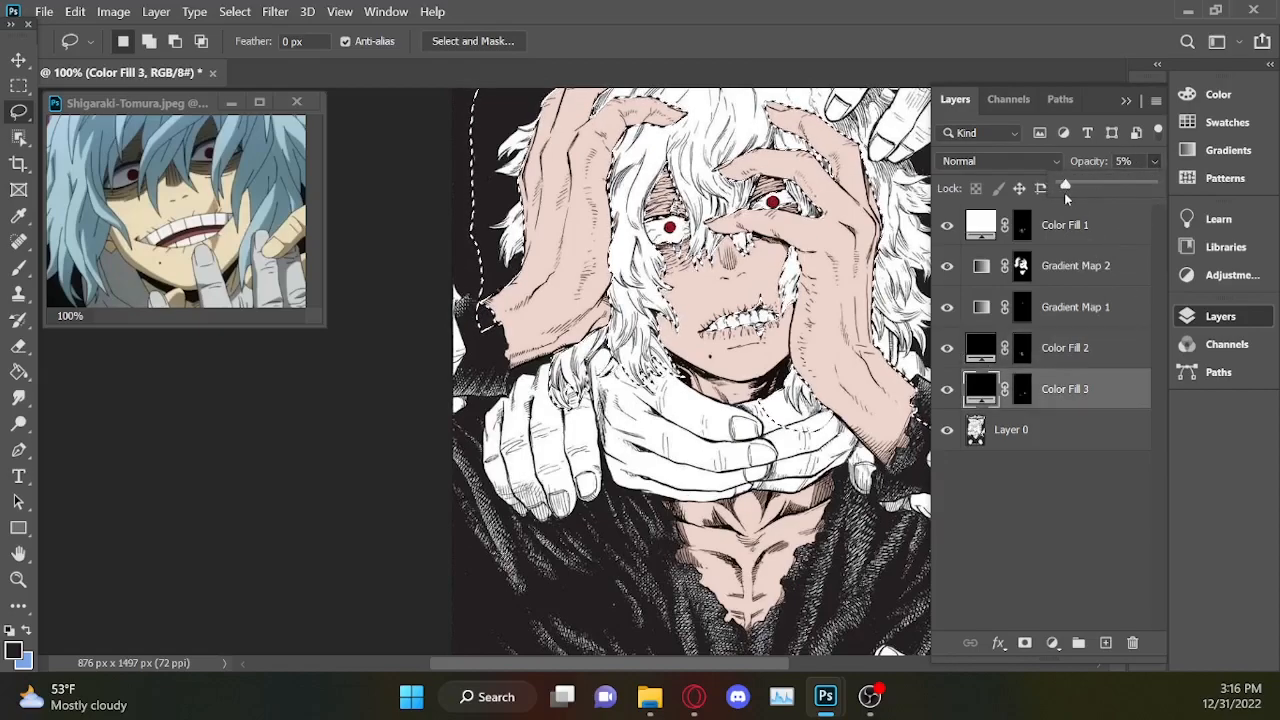
{"action": "left_click_drag", "start_coordinate": [1069, 190], "coordinate": [1071, 188]}
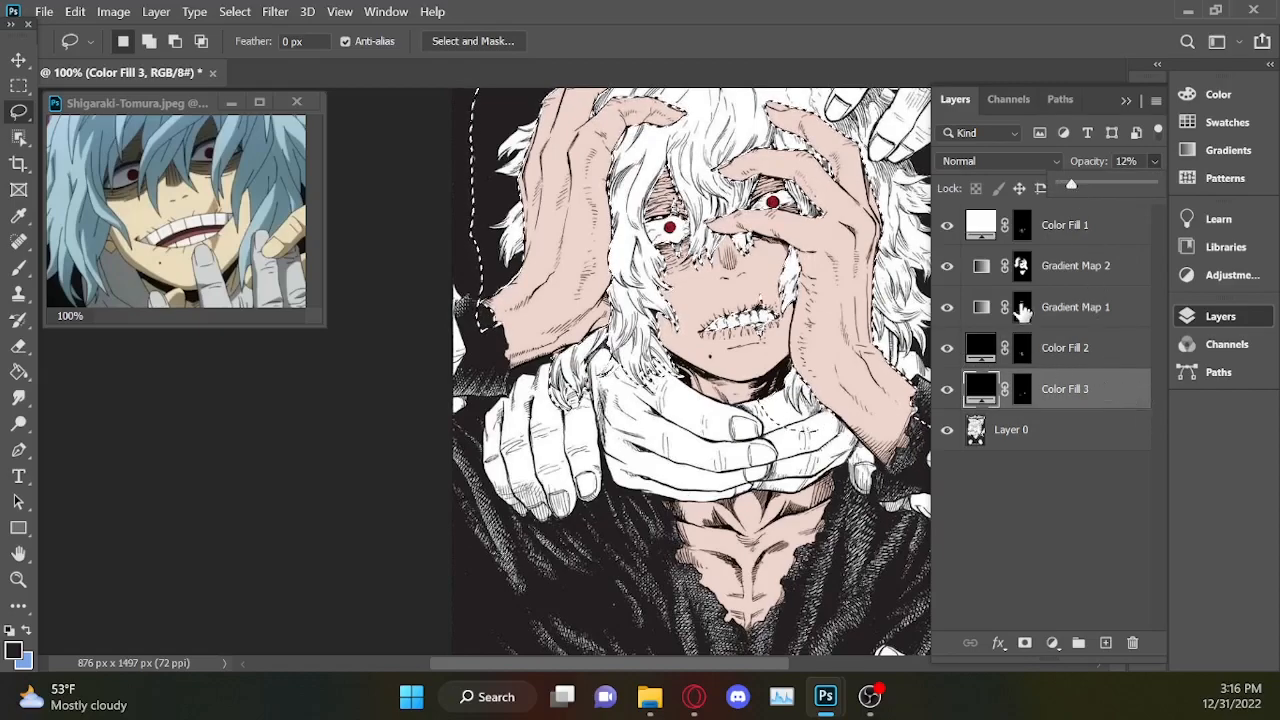
Subtract the black background above the lower hair tuft outside the left wrist, following the tuft's upper edge with the Lasso.
{"action": "key", "text": "ctrl+plus"}
{"action": "key", "text": "ctrl+plus"}
{"action": "key", "text": "ctrl+plus"}
{"action": "left_click", "coordinate": [1126, 101]}
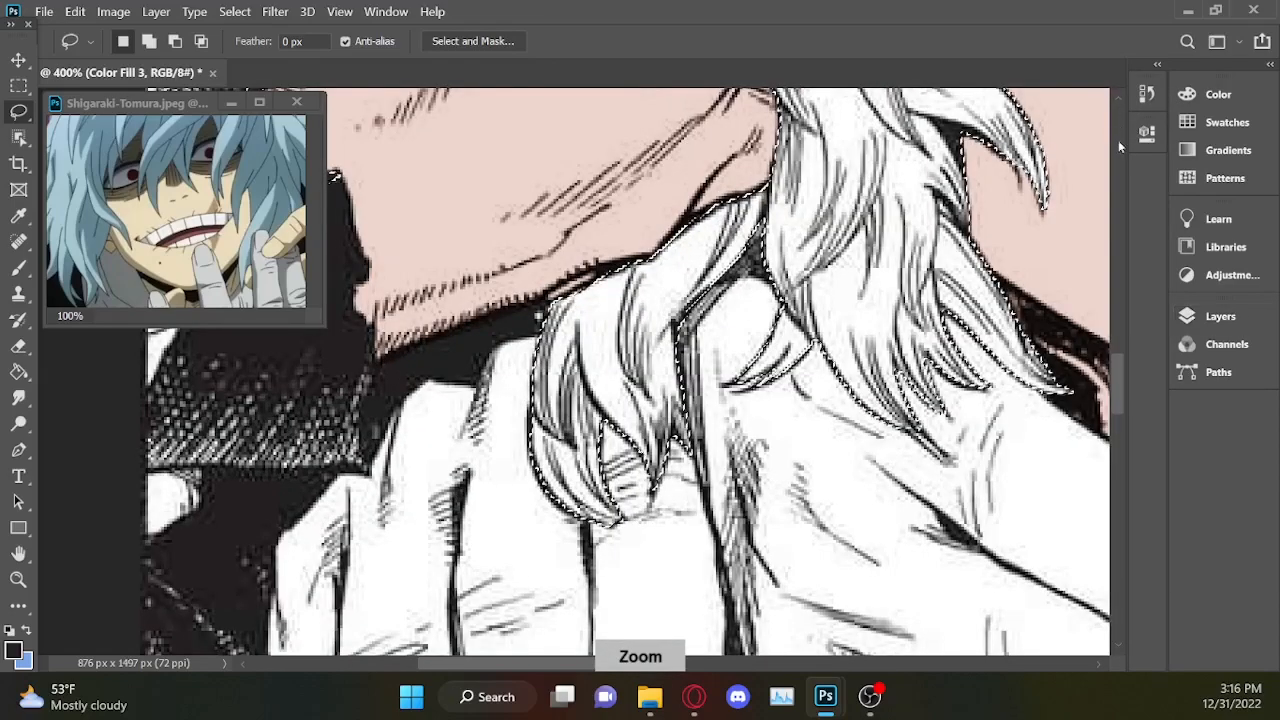
{"action": "left_click_drag", "start_coordinate": [1115, 388], "coordinate": [1125, 309]}
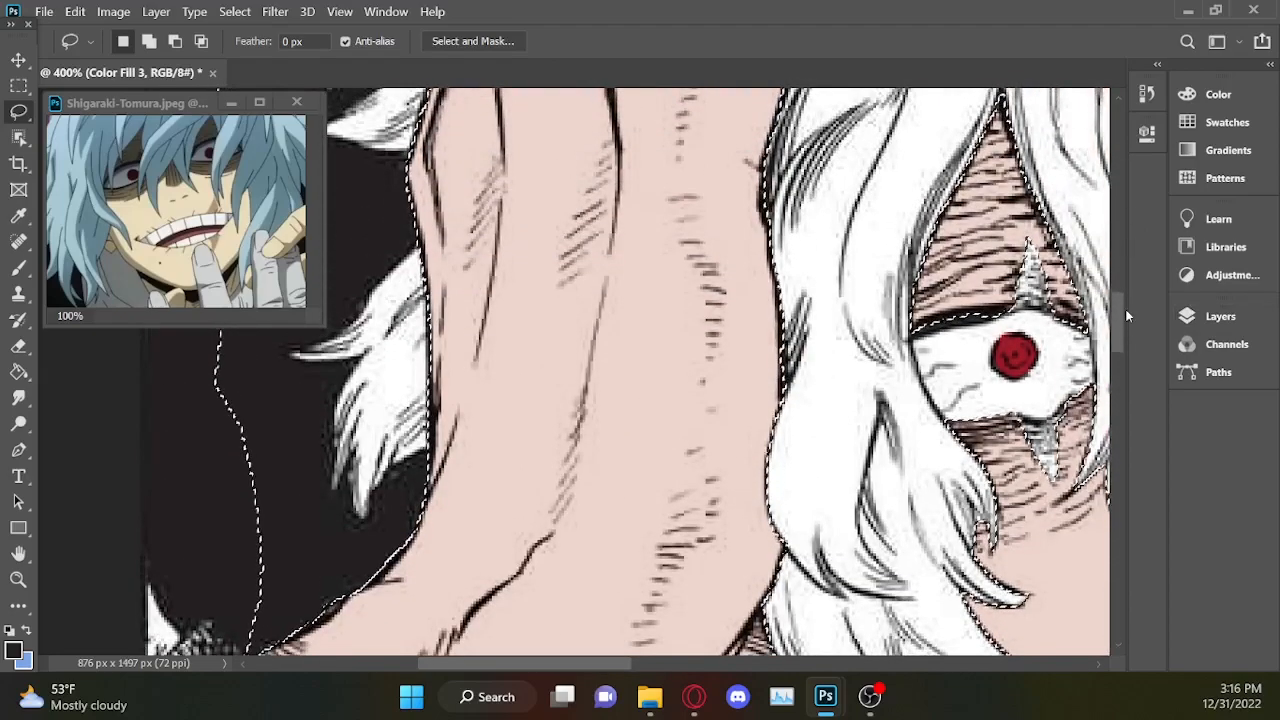
{"action": "left_click_drag", "start_coordinate": [524, 663], "coordinate": [499, 663]}
{"action": "left_click_drag", "start_coordinate": [548, 243], "coordinate": [502, 285]}
{"action": "mouse_move", "coordinate": [370, 340]}
{"action": "left_mouse_down"}
{"action": "mouse_move", "coordinate": [480, 209]}
{"action": "mouse_move", "coordinate": [535, 190]}
{"action": "left_mouse_up"}
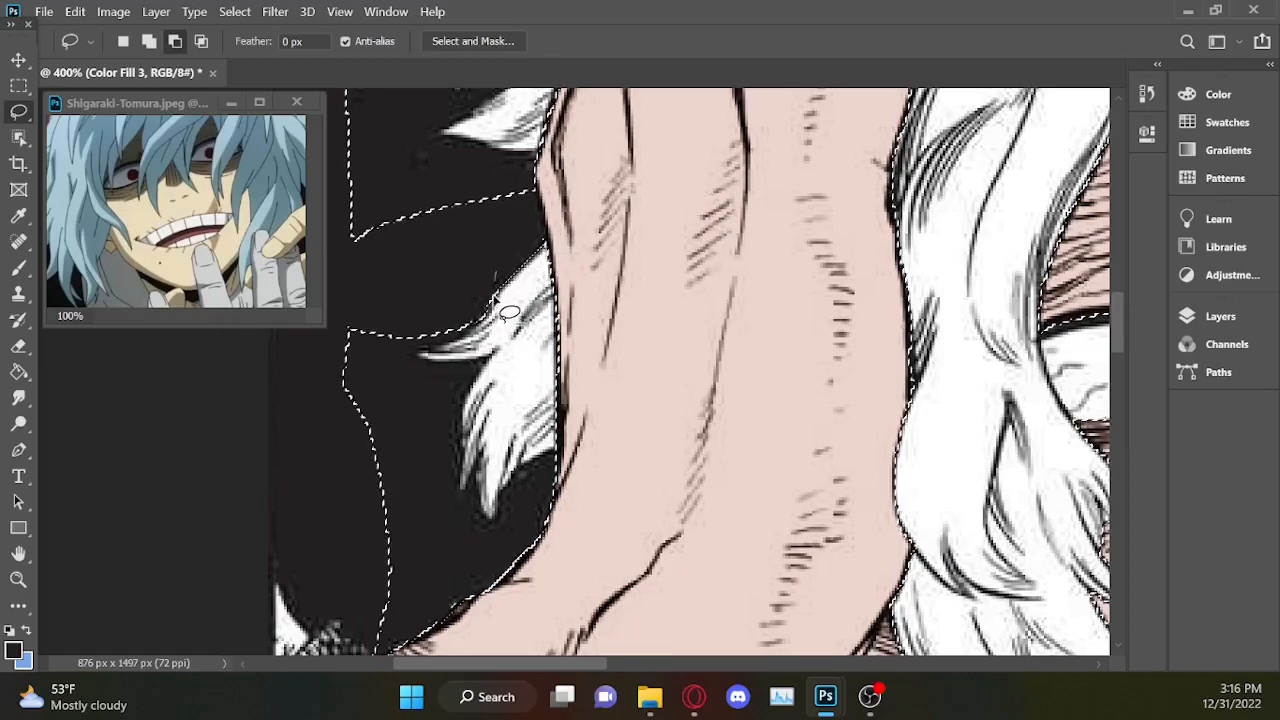
{"action": "mouse_move", "coordinate": [428, 352]}
{"action": "left_mouse_down"}
{"action": "mouse_move", "coordinate": [357, 306]}
{"action": "mouse_move", "coordinate": [450, 338]}
{"action": "mouse_move", "coordinate": [409, 243]}
{"action": "mouse_move", "coordinate": [420, 344]}
{"action": "left_mouse_up"}
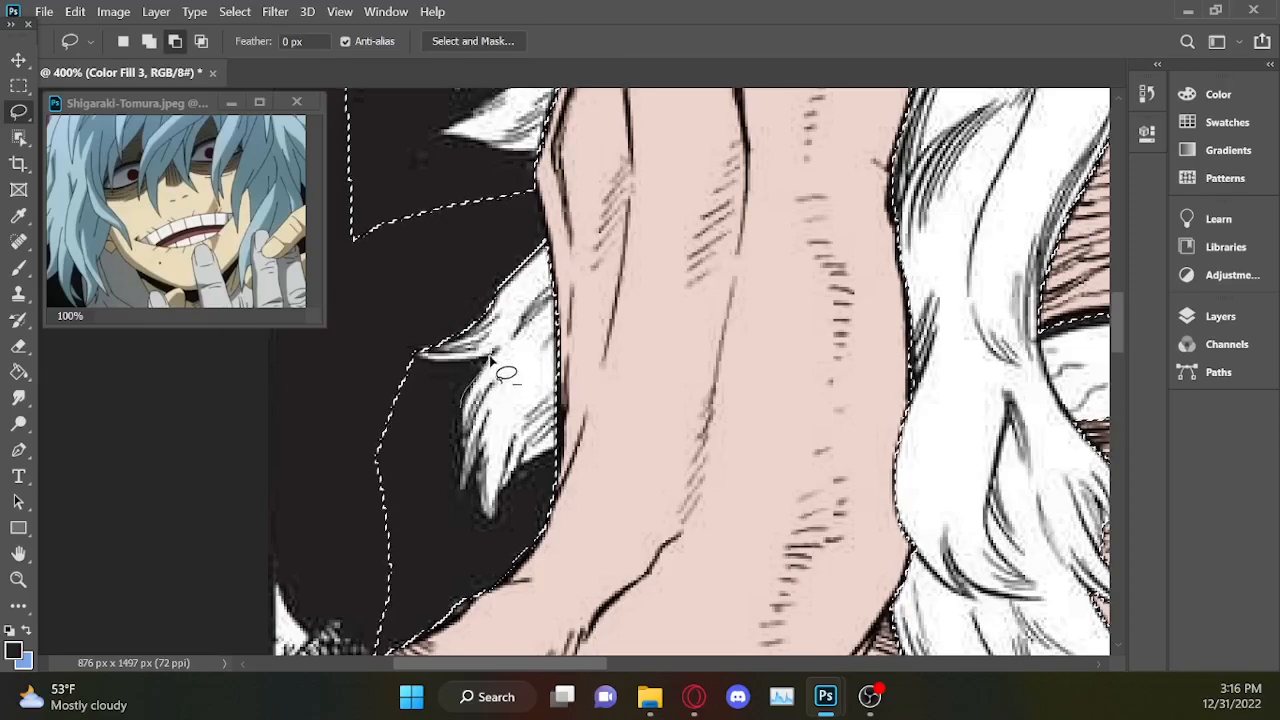
Remove the background below and beside the lower hair tuft from the selection, refining the outline around its pointed tips.
{"action": "mouse_move", "coordinate": [418, 353]}
{"action": "left_mouse_down"}
{"action": "mouse_move", "coordinate": [338, 415]}
{"action": "mouse_move", "coordinate": [327, 529]}
{"action": "mouse_move", "coordinate": [335, 621]}
{"action": "mouse_move", "coordinate": [434, 655]}
{"action": "left_mouse_up"}
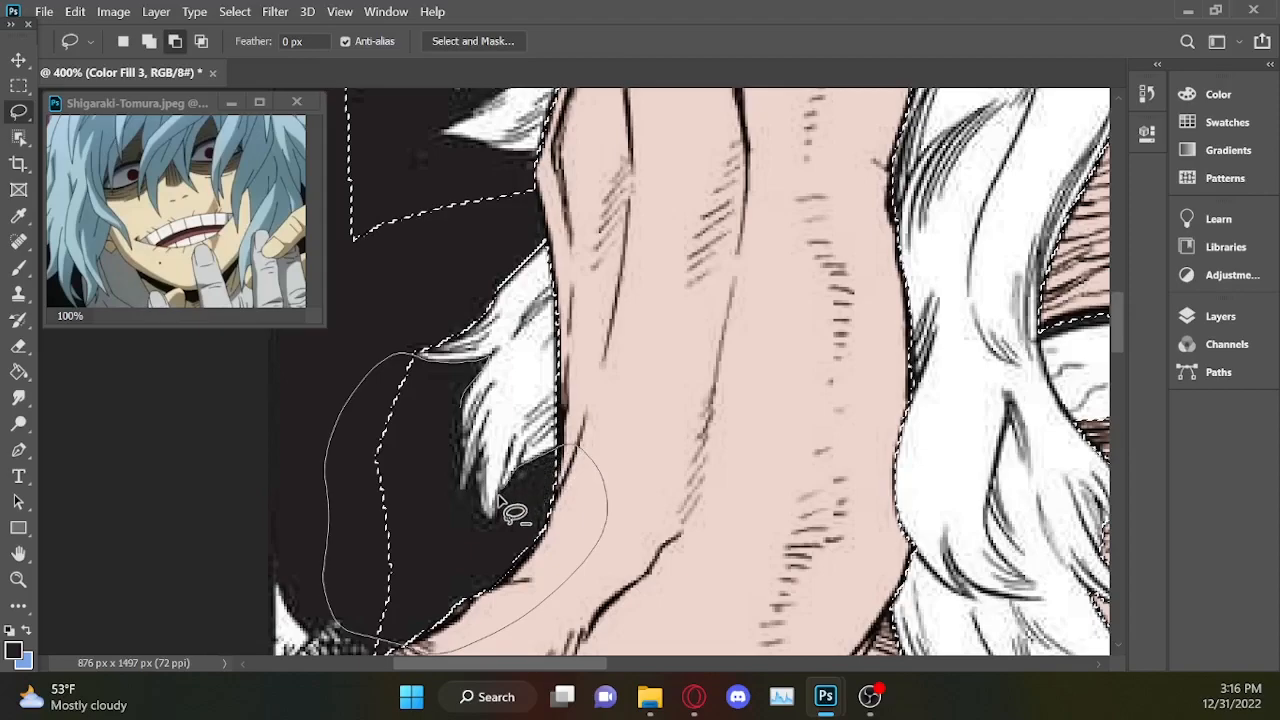
{"action": "left_click_drag", "start_coordinate": [436, 450], "coordinate": [456, 408]}
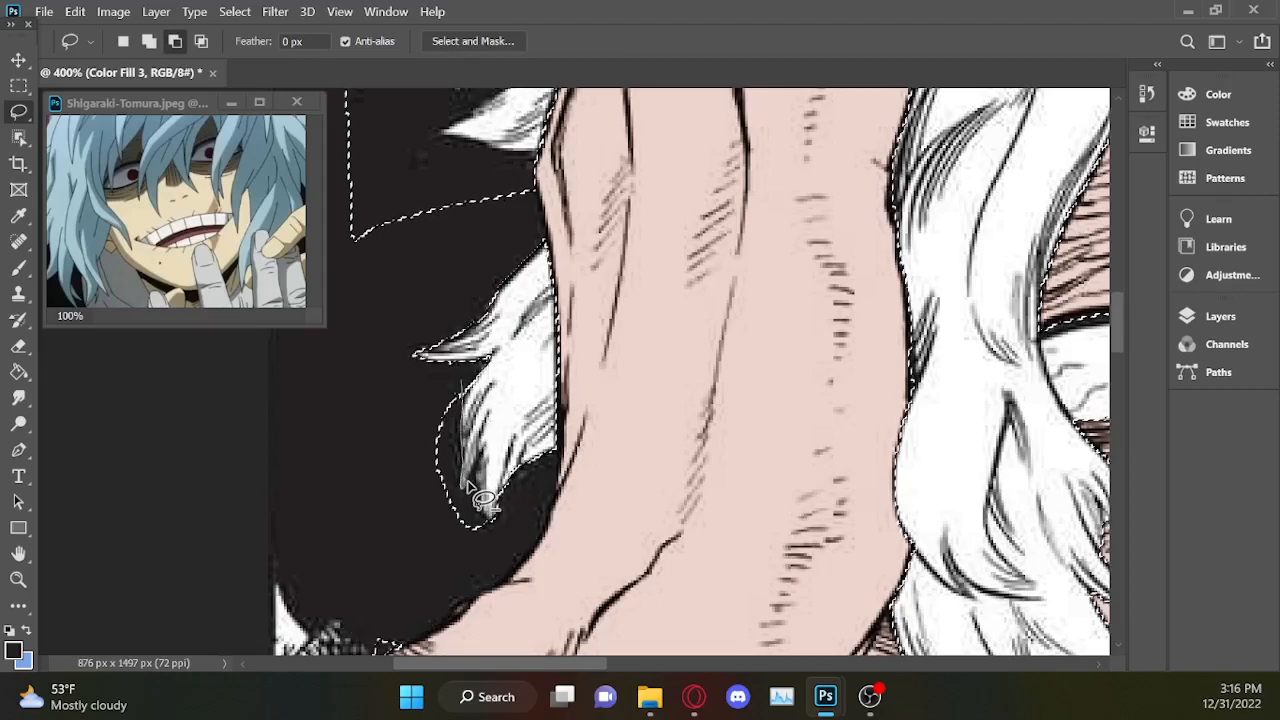
{"action": "mouse_move", "coordinate": [463, 578]}
{"action": "left_mouse_down"}
{"action": "mouse_move", "coordinate": [374, 452]}
{"action": "mouse_move", "coordinate": [465, 398]}
{"action": "left_mouse_up"}
{"action": "key", "text": "shift"}
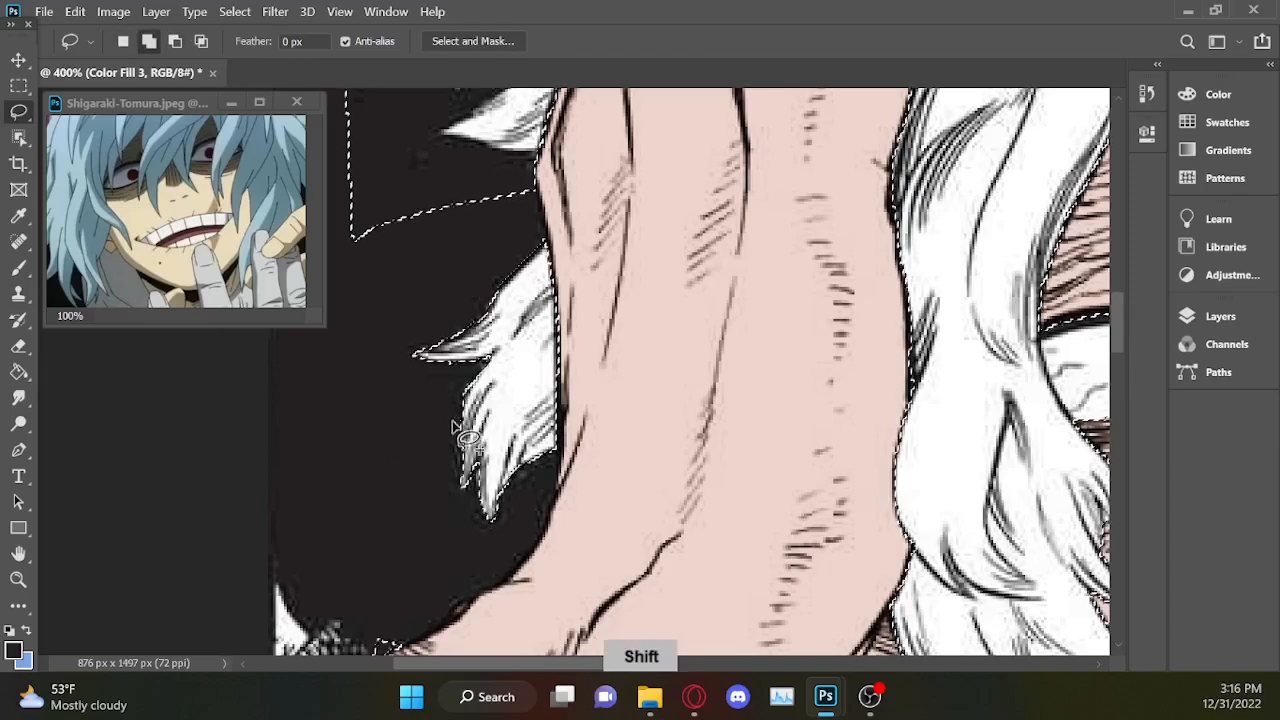
{"action": "left_click_drag", "start_coordinate": [500, 481], "coordinate": [470, 498]}
{"action": "key", "text": "alt"}
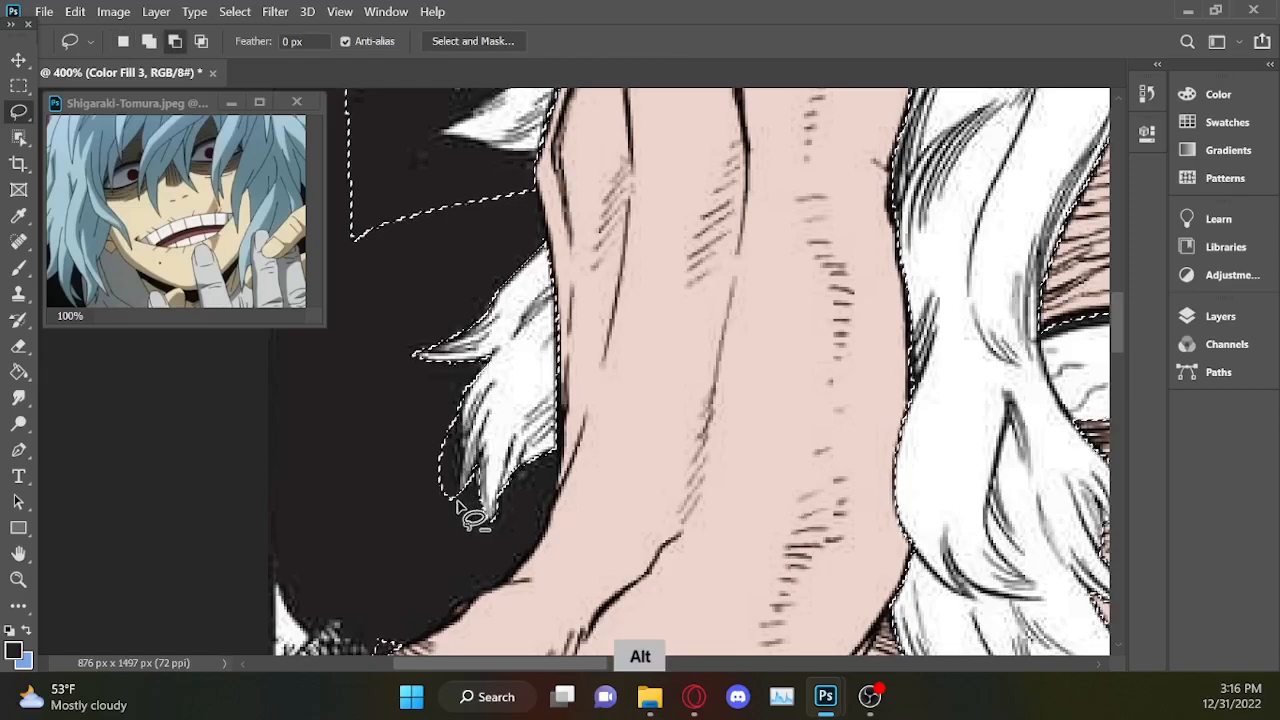
{"action": "mouse_move", "coordinate": [428, 410]}
{"action": "left_mouse_down"}
{"action": "mouse_move", "coordinate": [420, 500]}
{"action": "mouse_move", "coordinate": [443, 457]}
{"action": "mouse_move", "coordinate": [455, 480]}
{"action": "left_mouse_up"}
Subtract the background beneath the upper hair tuft and in the dark gap between its strands from the selection.
{"action": "left_click_drag", "start_coordinate": [1120, 311], "coordinate": [1122, 279]}
{"action": "key", "text": "alt"}
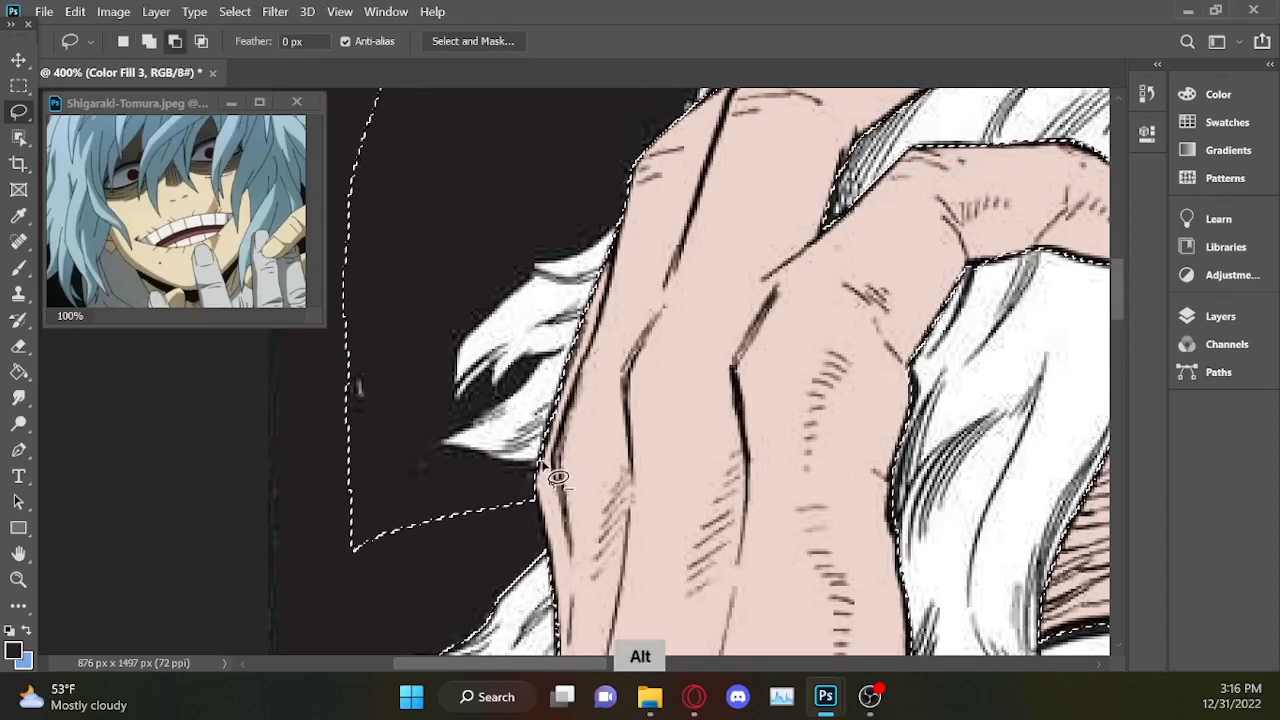
{"action": "mouse_move", "coordinate": [446, 450]}
{"action": "left_mouse_down"}
{"action": "mouse_move", "coordinate": [383, 453]}
{"action": "mouse_move", "coordinate": [285, 578]}
{"action": "left_mouse_up"}
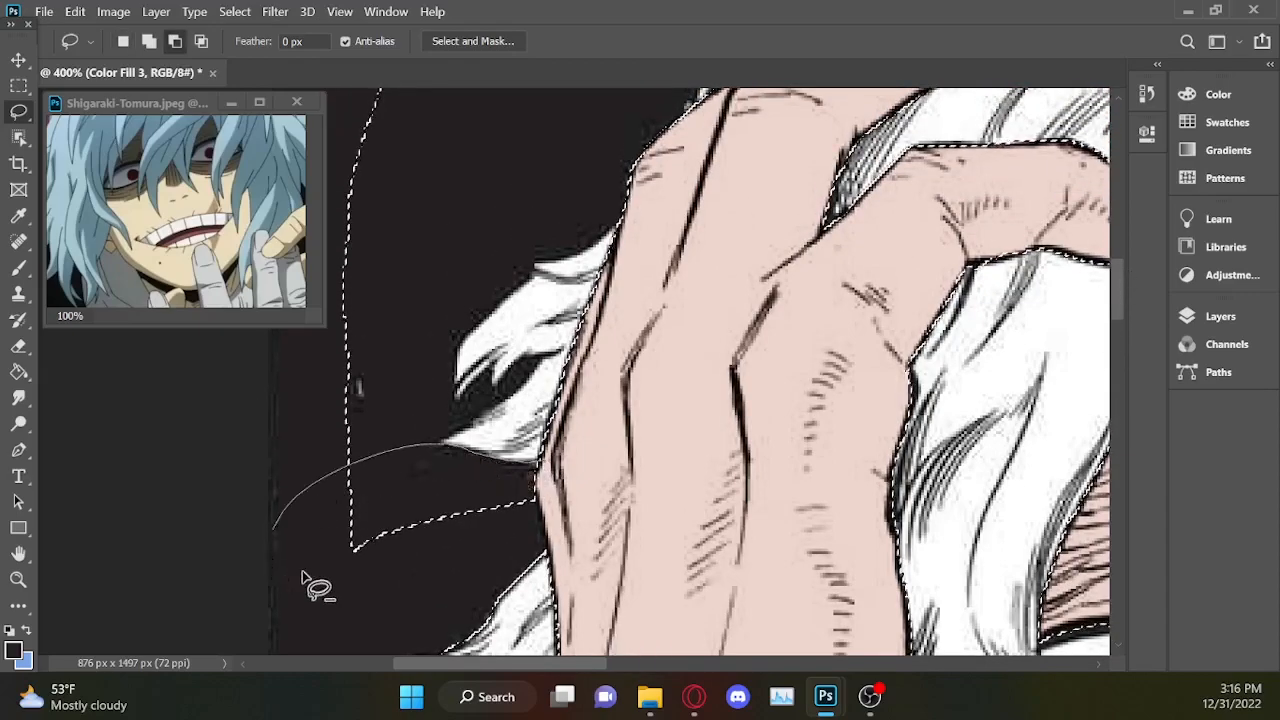
{"action": "left_click_drag", "start_coordinate": [683, 501], "coordinate": [684, 502]}
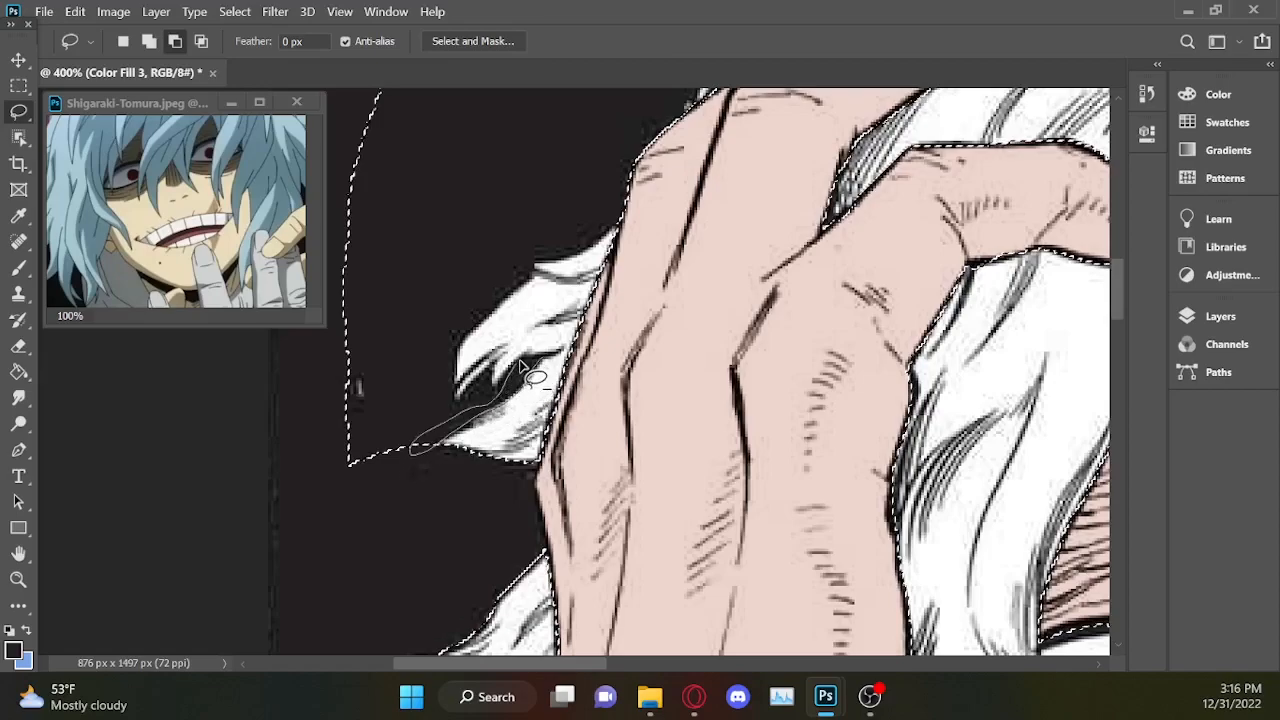
{"action": "mouse_move", "coordinate": [563, 375]}
{"action": "left_mouse_down"}
{"action": "mouse_move", "coordinate": [524, 371]}
{"action": "mouse_move", "coordinate": [525, 355]}
{"action": "mouse_move", "coordinate": [495, 393]}
{"action": "mouse_move", "coordinate": [541, 359]}
{"action": "mouse_move", "coordinate": [497, 386]}
{"action": "left_mouse_up"}
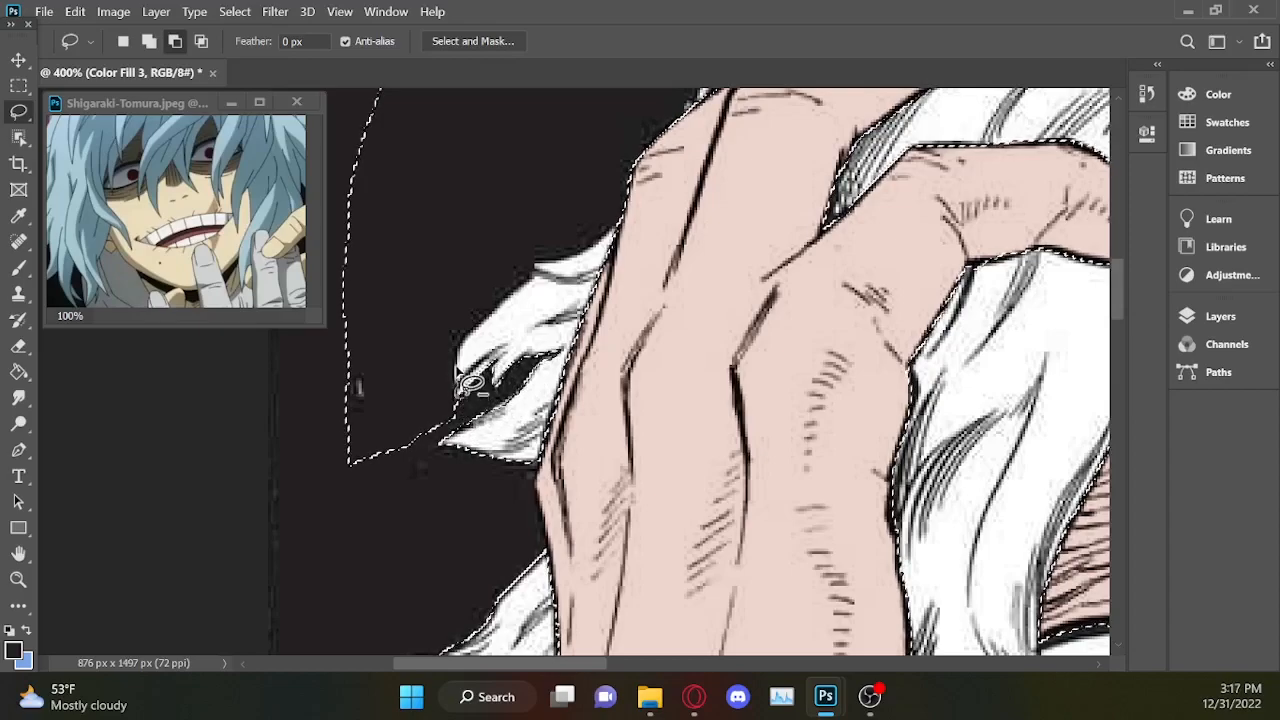
Cut the background beside and above the upper hair tuft out of the selection, up to the back of the raised hand.
{"action": "left_click_drag", "start_coordinate": [436, 321], "coordinate": [376, 574]}
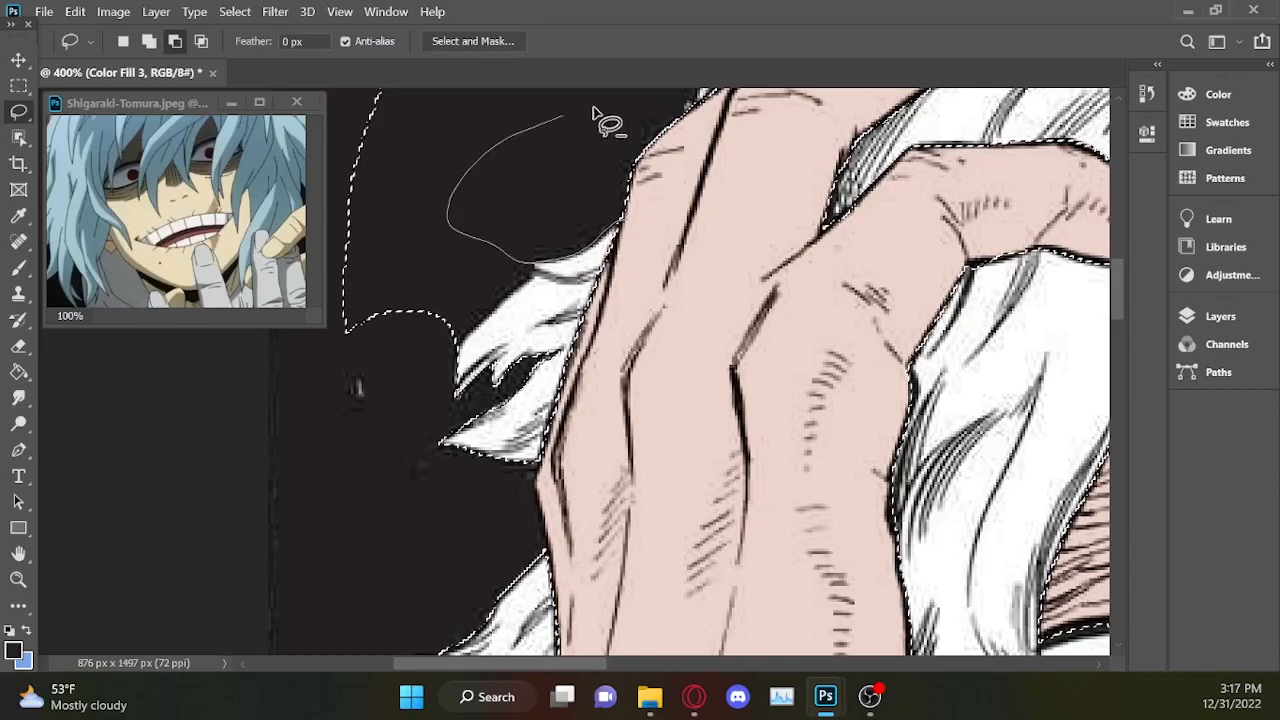
{"action": "mouse_move", "coordinate": [727, 210]}
{"action": "left_mouse_down"}
{"action": "mouse_move", "coordinate": [686, 243]}
{"action": "mouse_move", "coordinate": [540, 265]}
{"action": "left_mouse_up"}
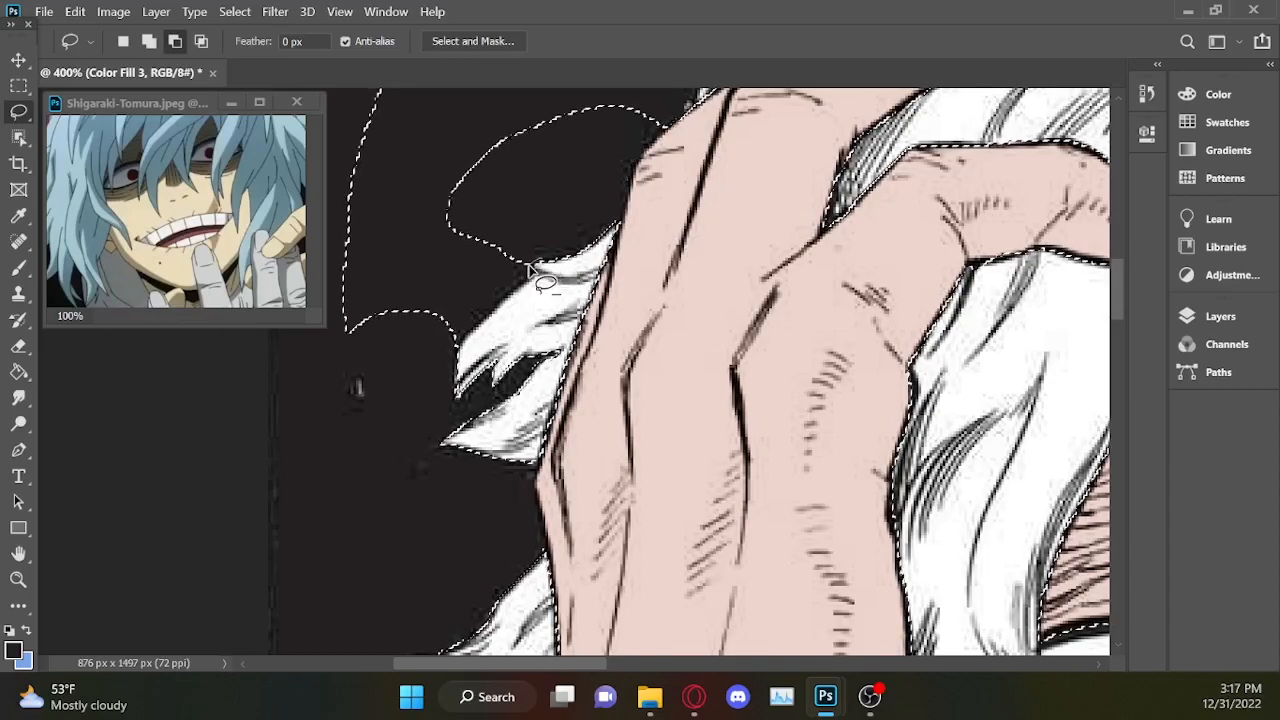
{"action": "mouse_move", "coordinate": [369, 384]}
{"action": "left_mouse_down"}
{"action": "mouse_move", "coordinate": [423, 171]}
{"action": "mouse_move", "coordinate": [609, 206]}
{"action": "mouse_move", "coordinate": [480, 105]}
{"action": "left_mouse_up"}
{"action": "scroll", "coordinate": [1120, 300], "scroll_direction": "up", "scroll_amount": 5}
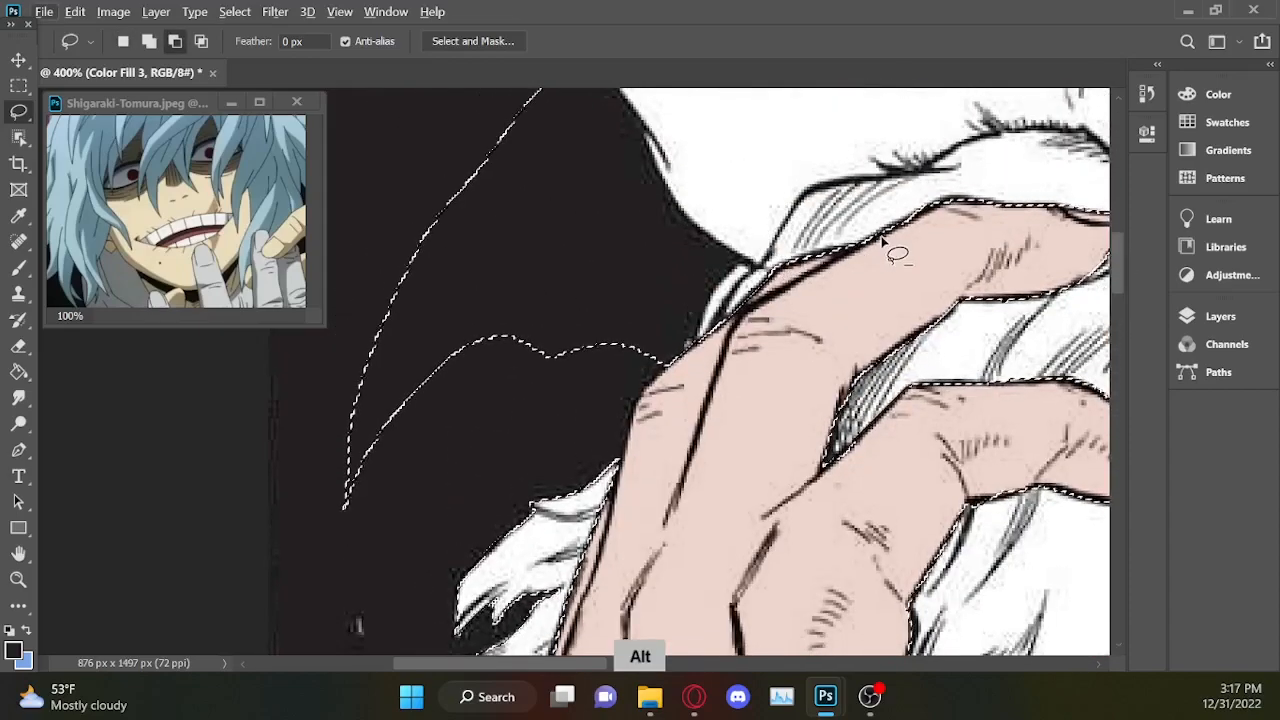
{"action": "scroll", "coordinate": [790, 265], "scroll_direction": "down", "scroll_amount": 3}
{"action": "scroll", "coordinate": [895, 252], "scroll_direction": "up", "scroll_amount": 3}
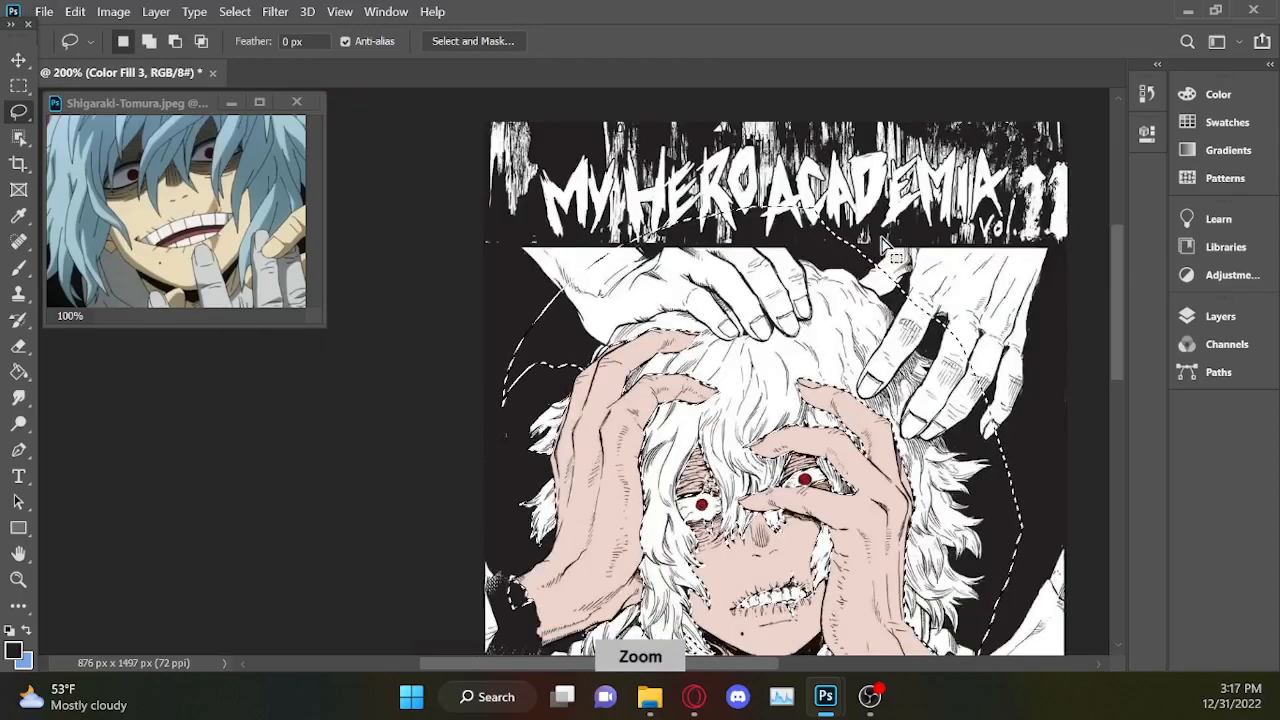
Subtract the black background left of the left raised hand from the selection, following the small hair lock beside its knuckle.
{"action": "left_click_drag", "start_coordinate": [752, 246], "coordinate": [719, 286]}
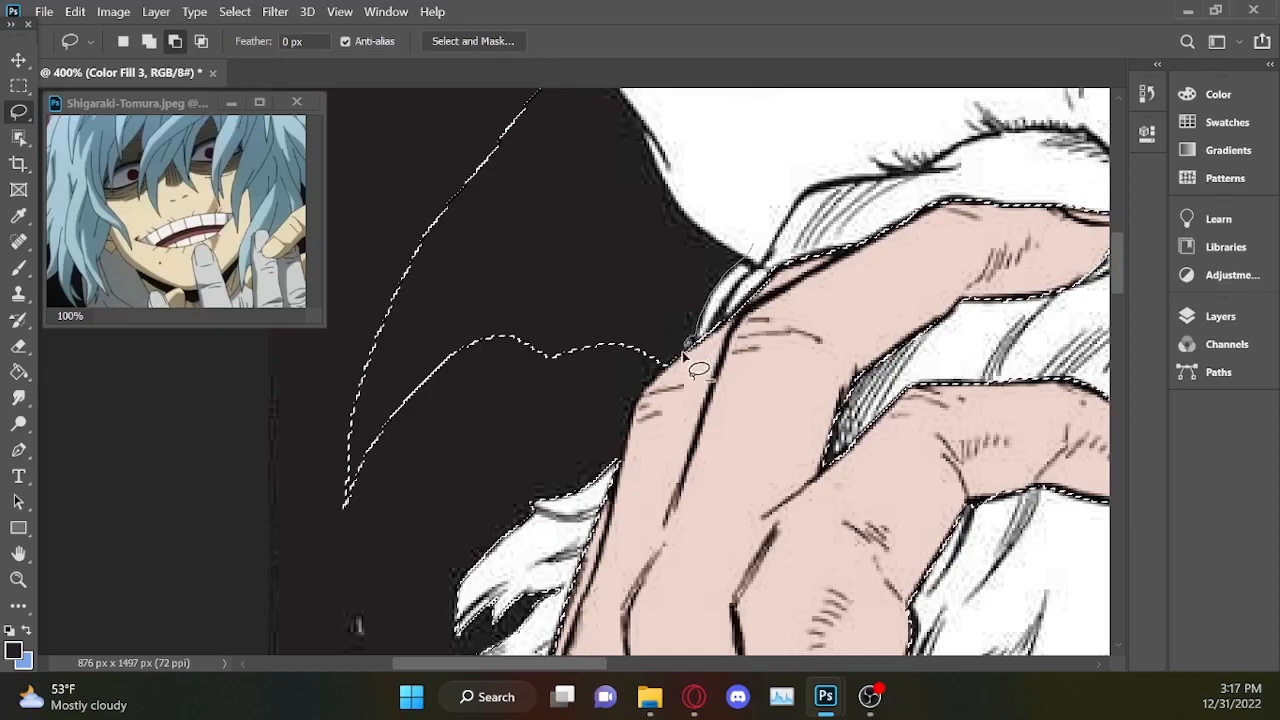
{"action": "mouse_move", "coordinate": [462, 480]}
{"action": "left_mouse_down"}
{"action": "mouse_move", "coordinate": [443, 200]}
{"action": "mouse_move", "coordinate": [594, 71]}
{"action": "mouse_move", "coordinate": [770, 232]}
{"action": "mouse_move", "coordinate": [752, 246]}
{"action": "left_mouse_up"}
{"action": "scroll", "coordinate": [1120, 250], "scroll_direction": "up", "scroll_amount": 2}
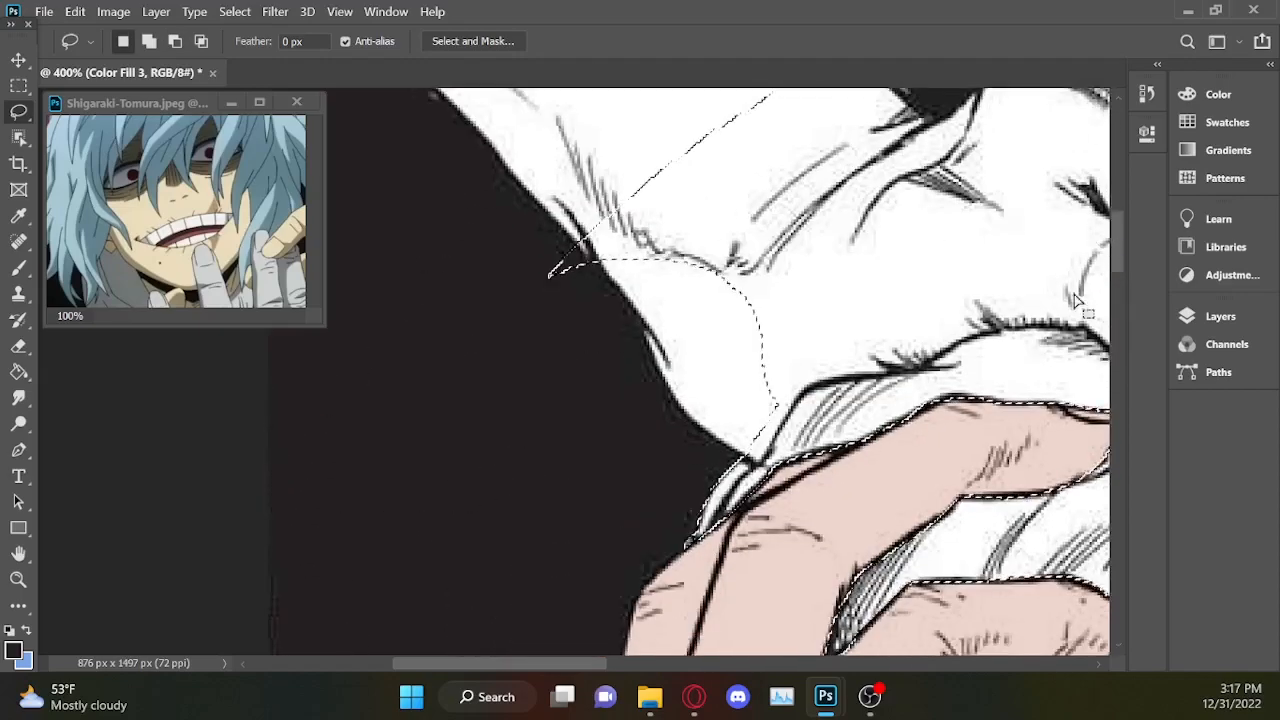
Cut the heel of the upper-left white hand out of the selection along the hair edge above the pink fingers.
{"action": "left_click_drag", "start_coordinate": [603, 663], "coordinate": [643, 663]}
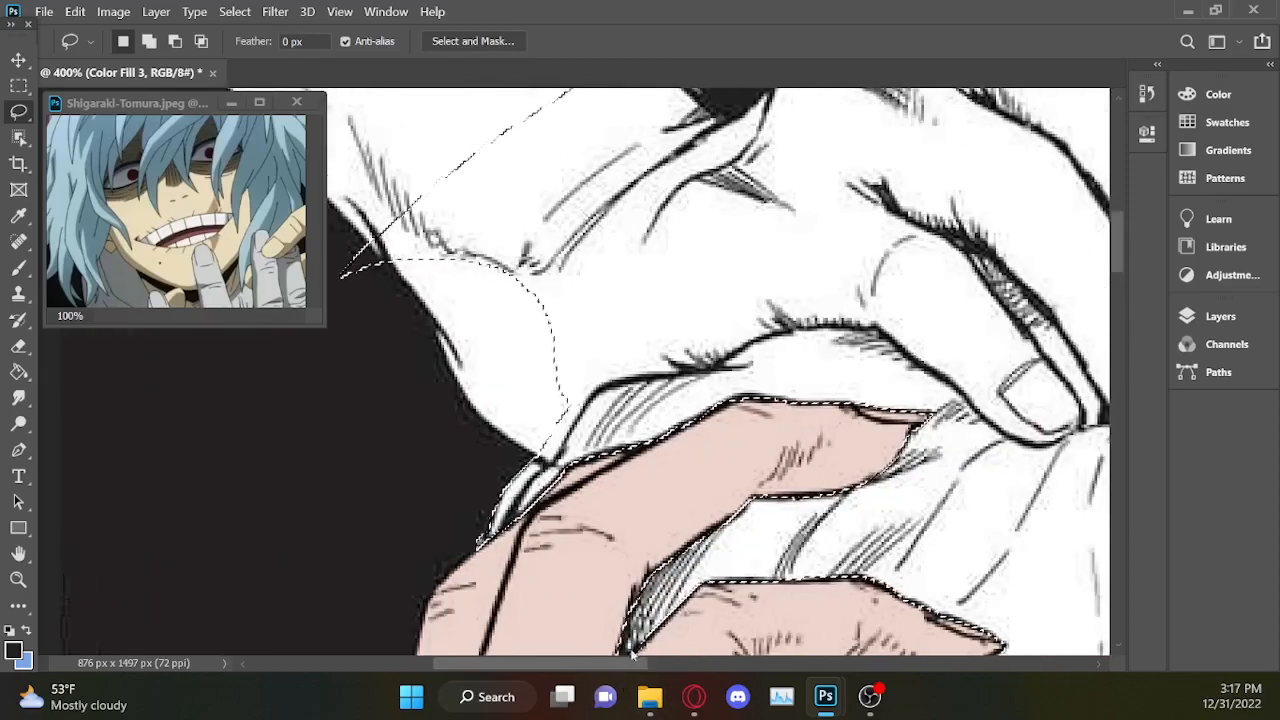
{"action": "key", "text": "alt"}
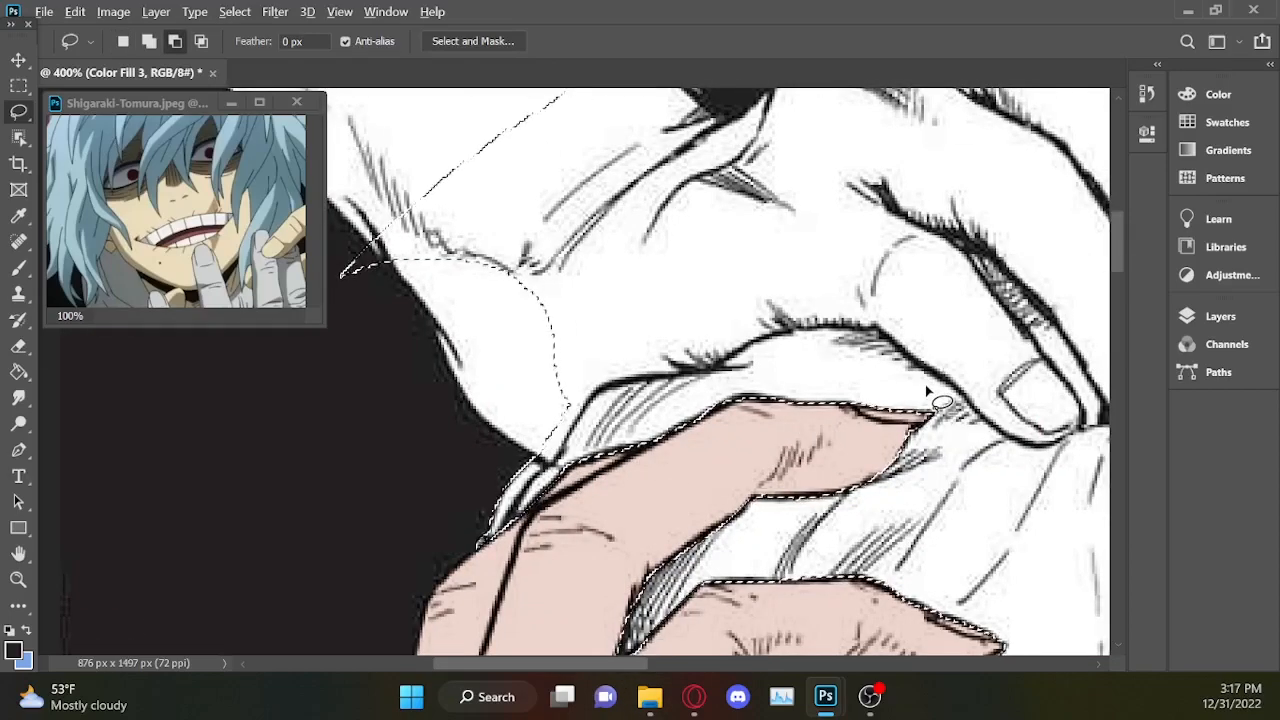
{"action": "left_click_drag", "start_coordinate": [726, 296], "coordinate": [748, 340]}
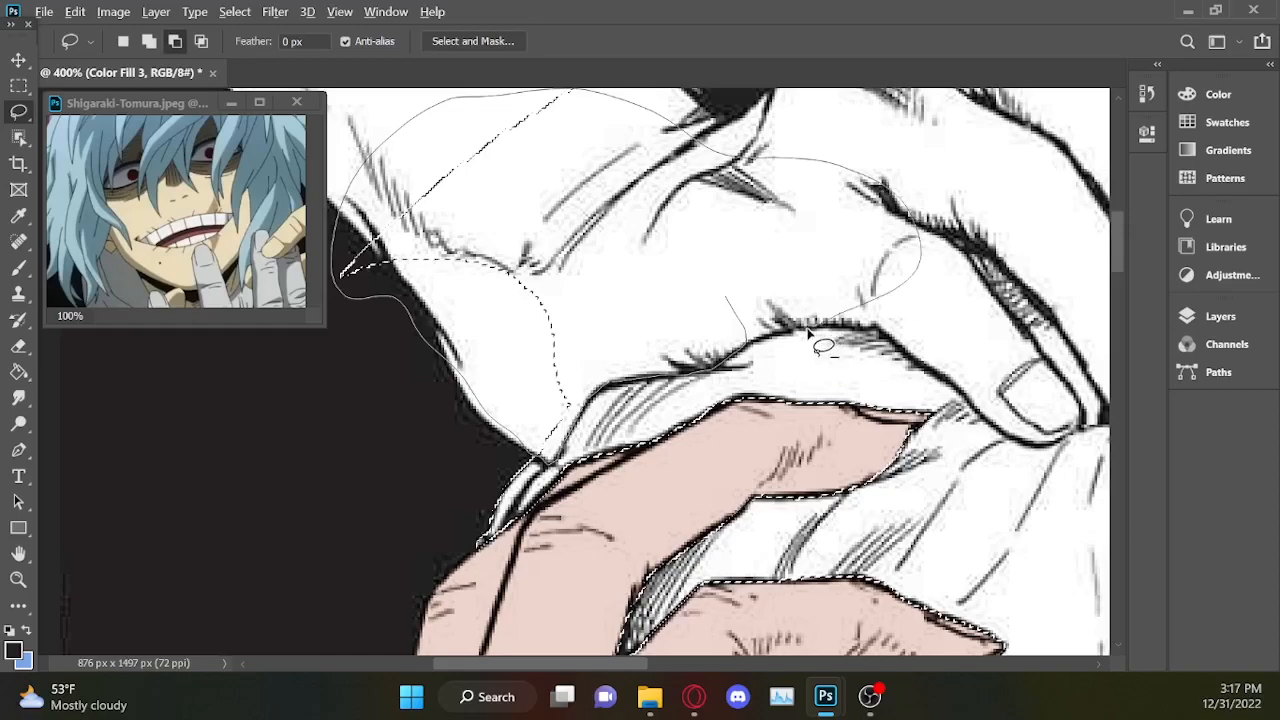
{"action": "left_click_drag", "start_coordinate": [739, 337], "coordinate": [734, 346]}
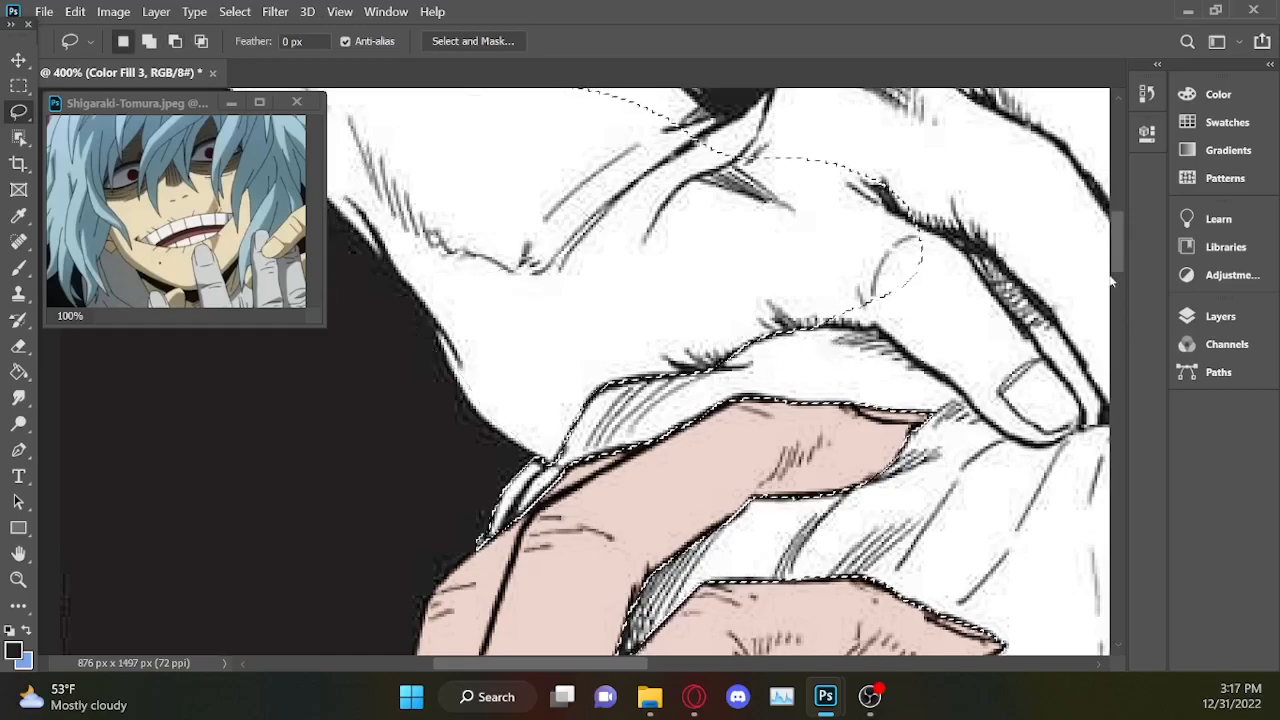
Roughly subtract the title lettering area and the black background right of the hair from the selection.
{"action": "scroll", "coordinate": [987, 190], "scroll_direction": "up", "scroll_amount": 1}
{"action": "scroll", "coordinate": [1115, 210], "scroll_direction": "up", "scroll_amount": 2}
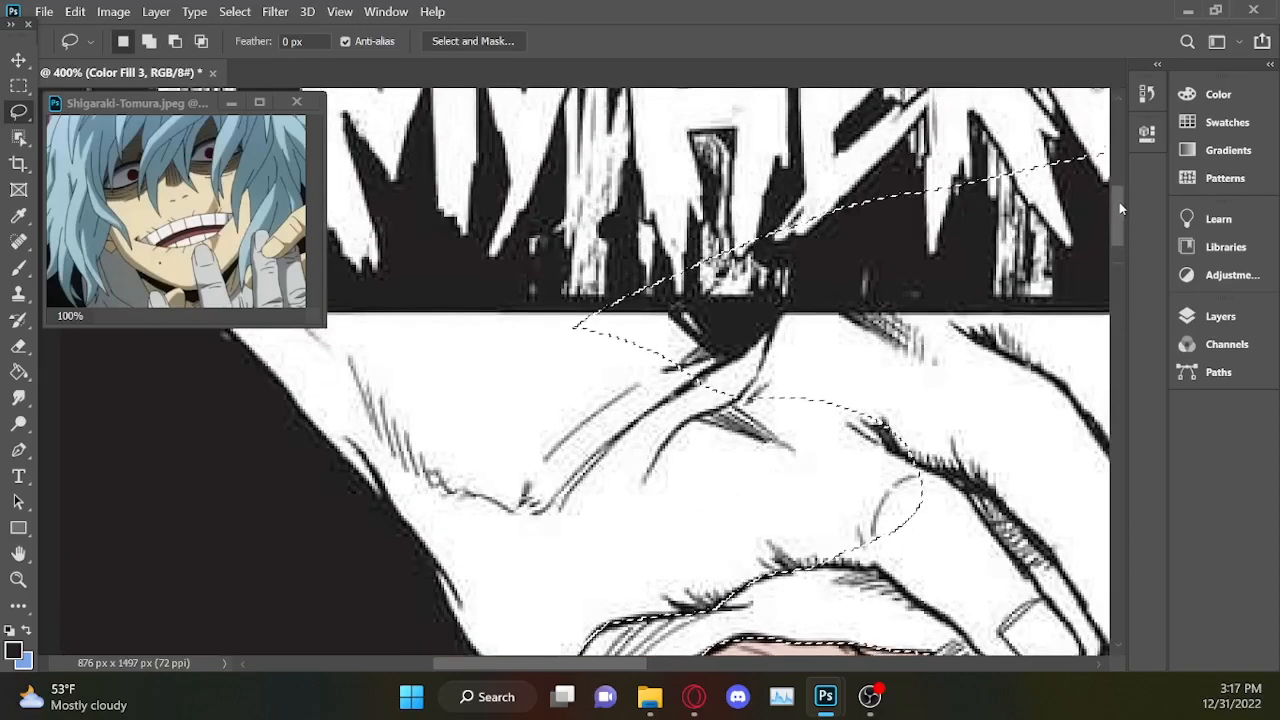
{"action": "scroll", "coordinate": [1107, 228], "scroll_direction": "down", "scroll_amount": 4}
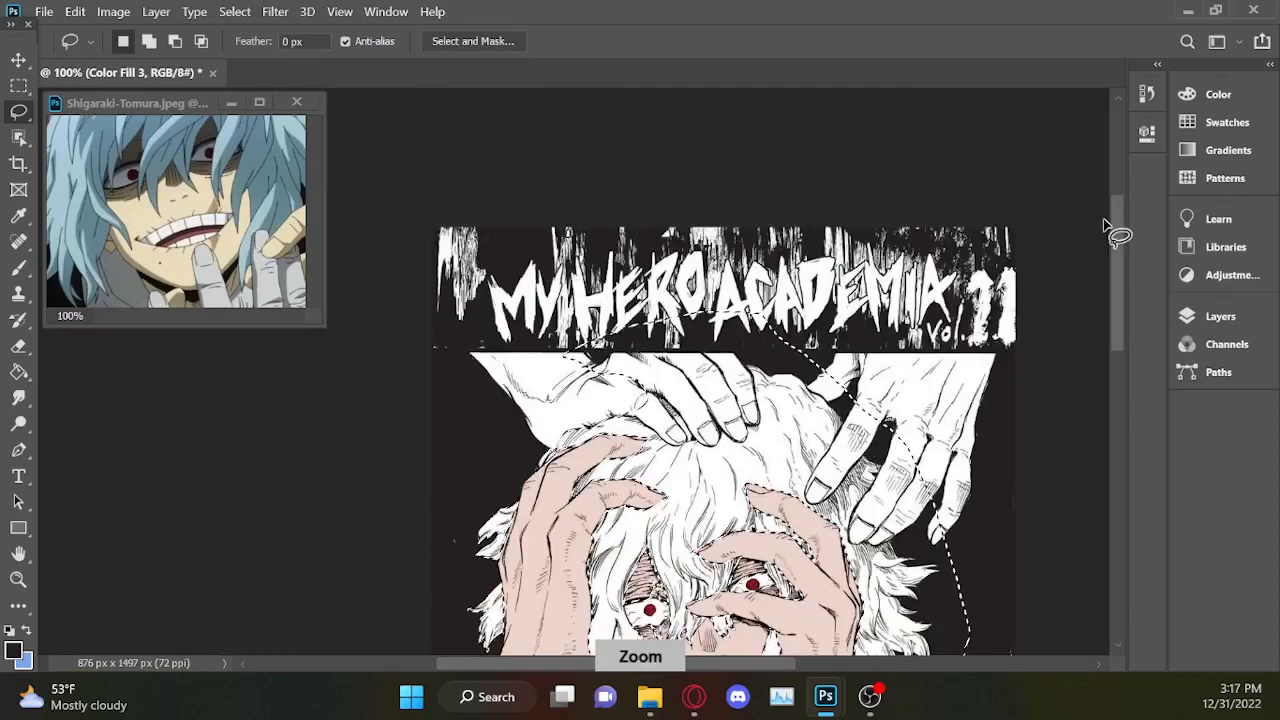
{"action": "mouse_move", "coordinate": [985, 432]}
{"action": "left_mouse_down"}
{"action": "mouse_move", "coordinate": [946, 372]}
{"action": "mouse_move", "coordinate": [723, 278]}
{"action": "mouse_move", "coordinate": [587, 298]}
{"action": "mouse_move", "coordinate": [515, 366]}
{"action": "left_mouse_up"}
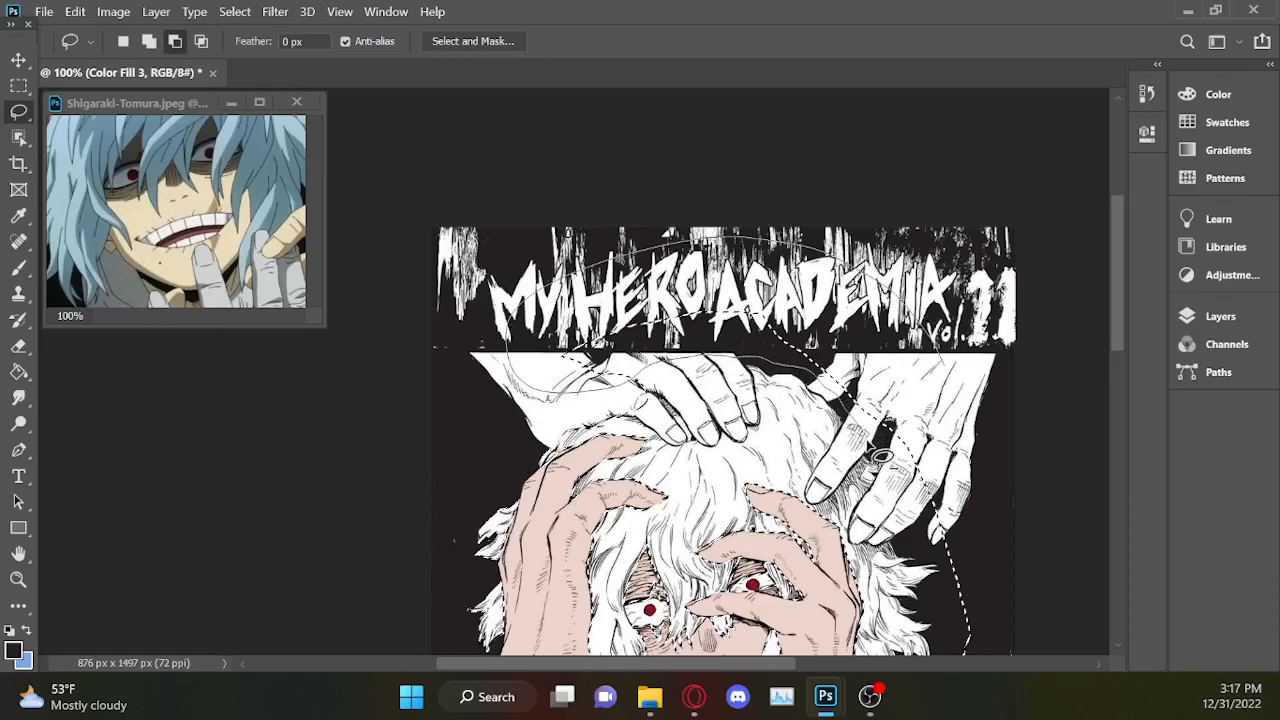
{"action": "scroll", "coordinate": [928, 590], "scroll_direction": "down", "scroll_amount": 2}
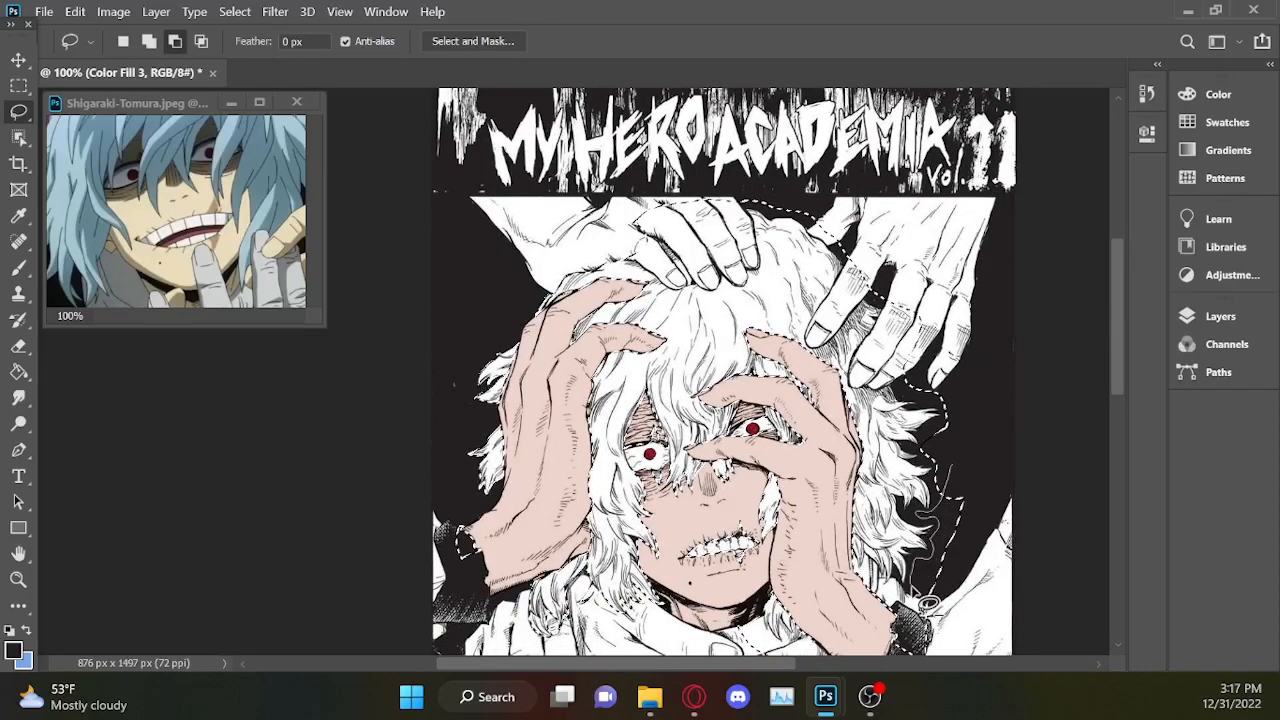
{"action": "scroll", "coordinate": [928, 603], "scroll_direction": "up", "scroll_amount": 3}
{"action": "scroll", "coordinate": [1066, 371], "scroll_direction": "down", "scroll_amount": 3}
{"action": "left_click_drag", "start_coordinate": [657, 303], "coordinate": [792, 354]}
Subtract the leftmost finger of the upper-left white hand from the selection, tracing its underside and tip with the Lasso.
{"action": "mouse_move", "coordinate": [1121, 370]}
{"action": "left_mouse_down"}
{"action": "mouse_move", "coordinate": [1122, 346]}
{"action": "mouse_move", "coordinate": [1120, 362]}
{"action": "left_mouse_up"}
{"action": "left_click_drag", "start_coordinate": [720, 664], "coordinate": [628, 664]}
{"action": "key", "text": "ctrl+plus"}
{"action": "key", "text": "ctrl+plus"}
{"action": "left_click_drag", "start_coordinate": [1118, 353], "coordinate": [1118, 218]}
{"action": "left_click_drag", "start_coordinate": [728, 665], "coordinate": [743, 665]}
{"action": "left_click_drag", "start_coordinate": [252, 403], "coordinate": [308, 442]}
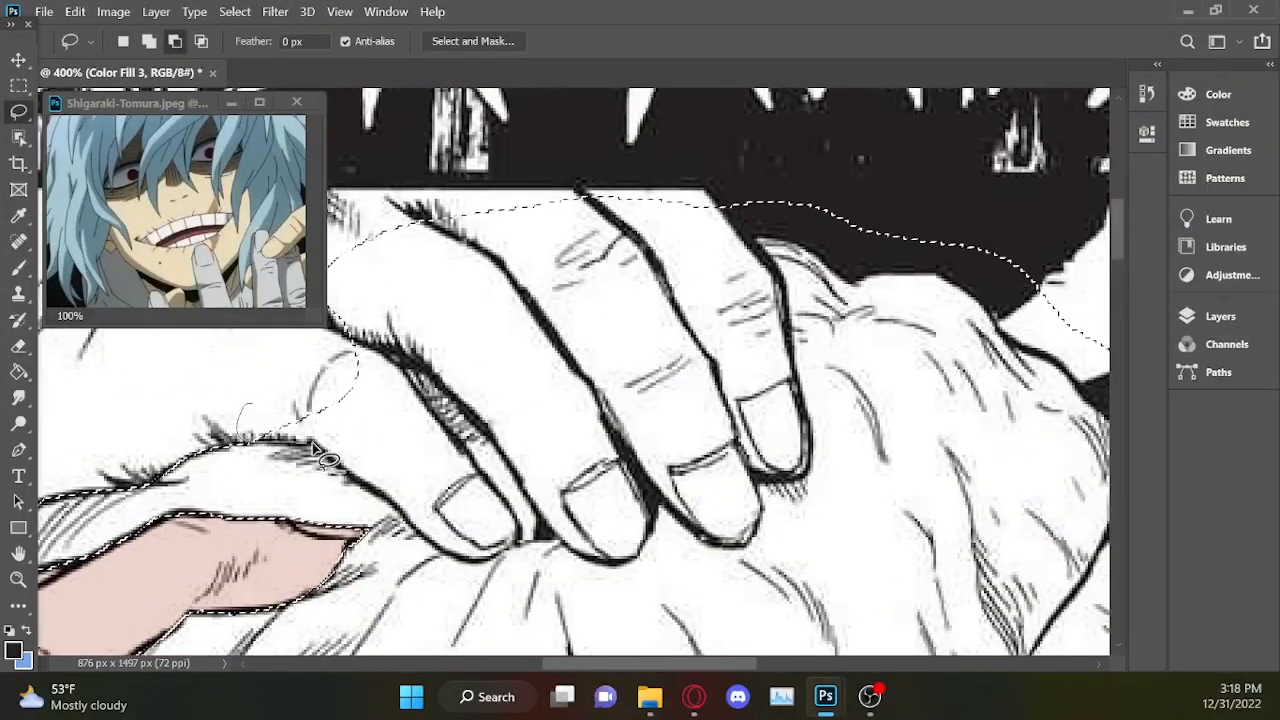
{"action": "left_click_drag", "start_coordinate": [475, 517], "coordinate": [345, 360]}
{"action": "left_click_drag", "start_coordinate": [450, 309], "coordinate": [433, 376]}
{"action": "left_click_drag", "start_coordinate": [500, 495], "coordinate": [505, 510]}
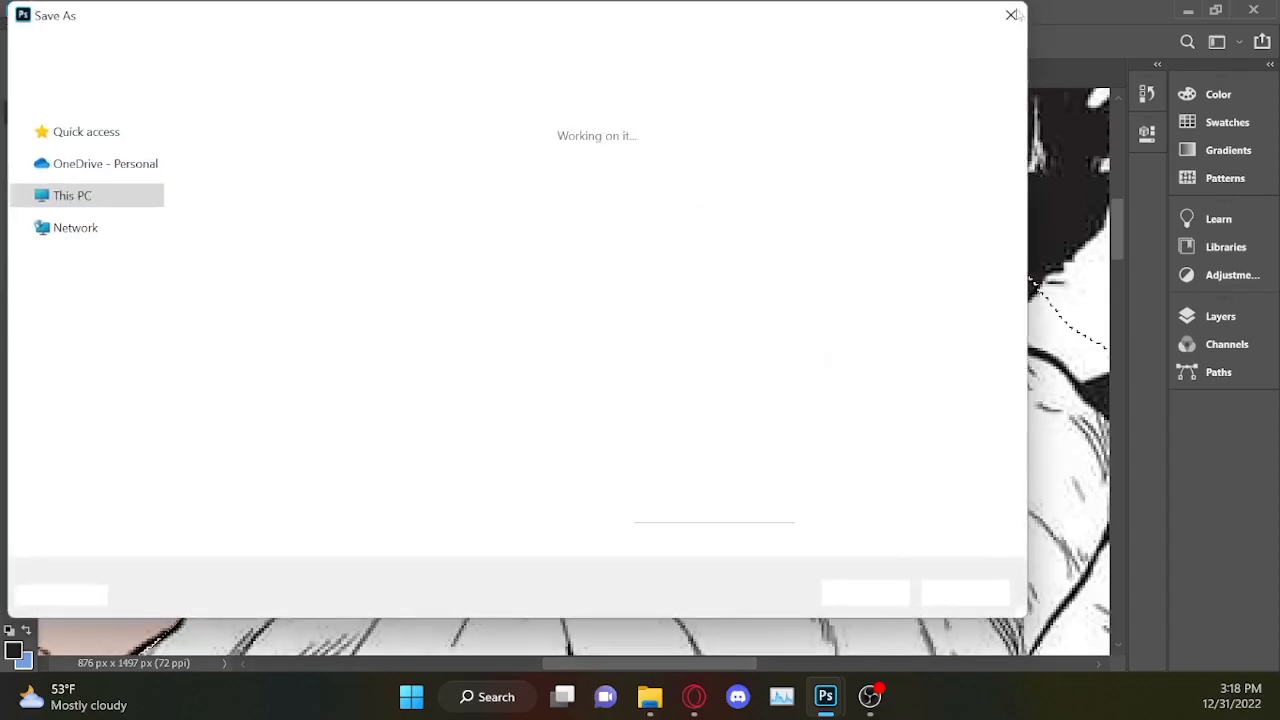
Undo the last cut and retrace the leftmost finger's inner edge, removing the finger from the selection up to its knuckle.
{"action": "left_click", "coordinate": [1011, 14]}
{"action": "key", "text": "ctrl+z"}
{"action": "scroll", "coordinate": [430, 530], "scroll_direction": "up", "scroll_amount": 2}
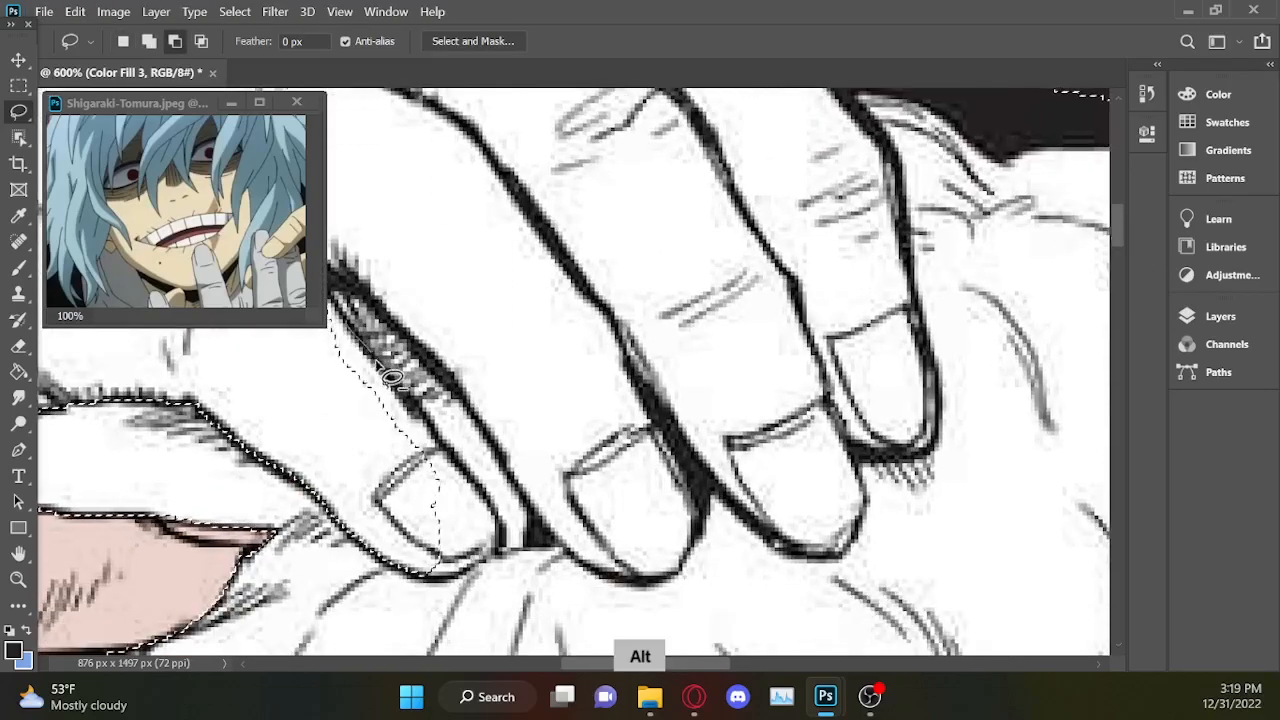
{"action": "scroll", "coordinate": [388, 545], "scroll_direction": "up", "scroll_amount": 4}
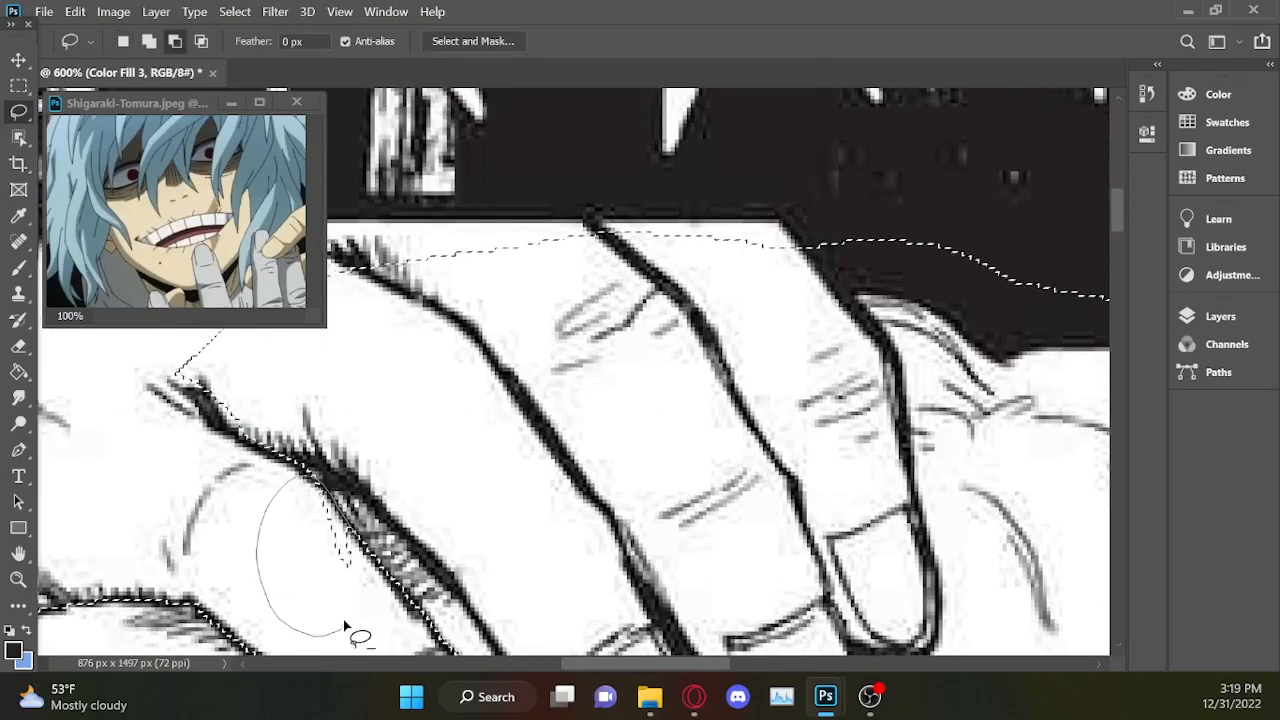
{"action": "left_click_drag", "start_coordinate": [344, 625], "coordinate": [343, 619]}
{"action": "left_click_drag", "start_coordinate": [663, 664], "coordinate": [621, 664]}
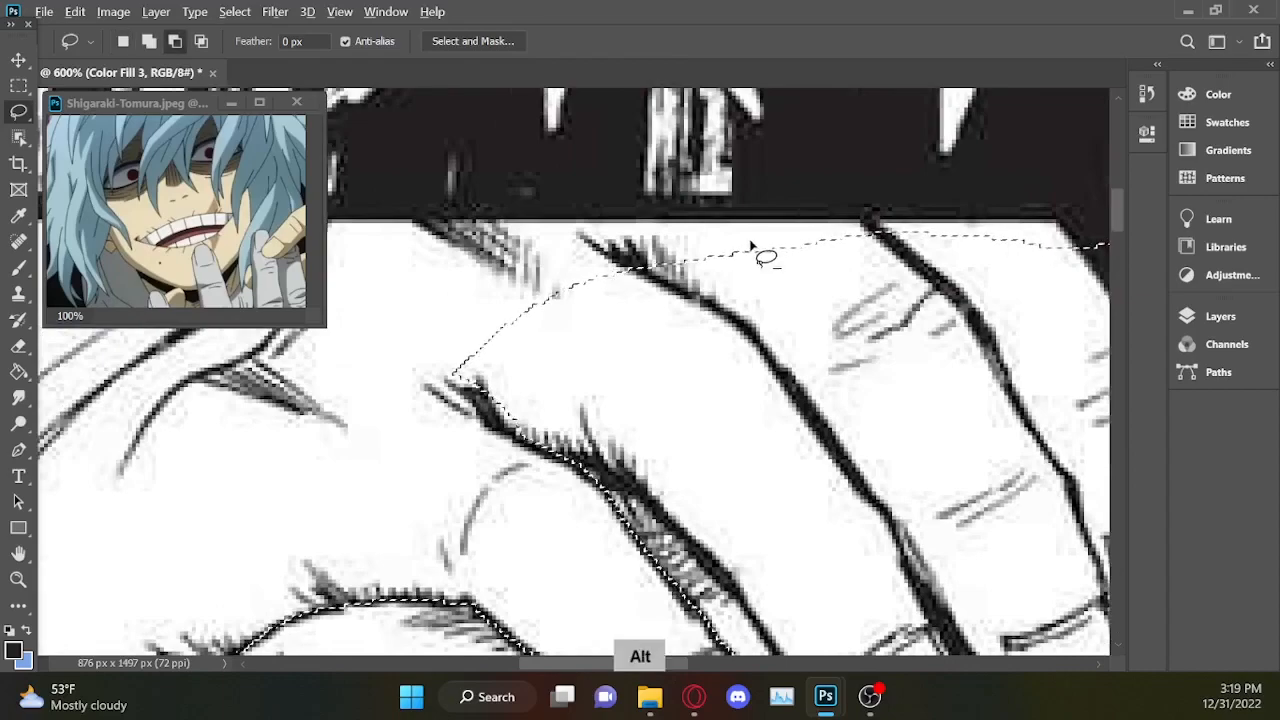
Subtract the knuckles of the upper-left hand's middle fingers from the selection, starting at the shaded gap beside the leftmost finger.
{"action": "left_click_drag", "start_coordinate": [840, 330], "coordinate": [937, 443]}
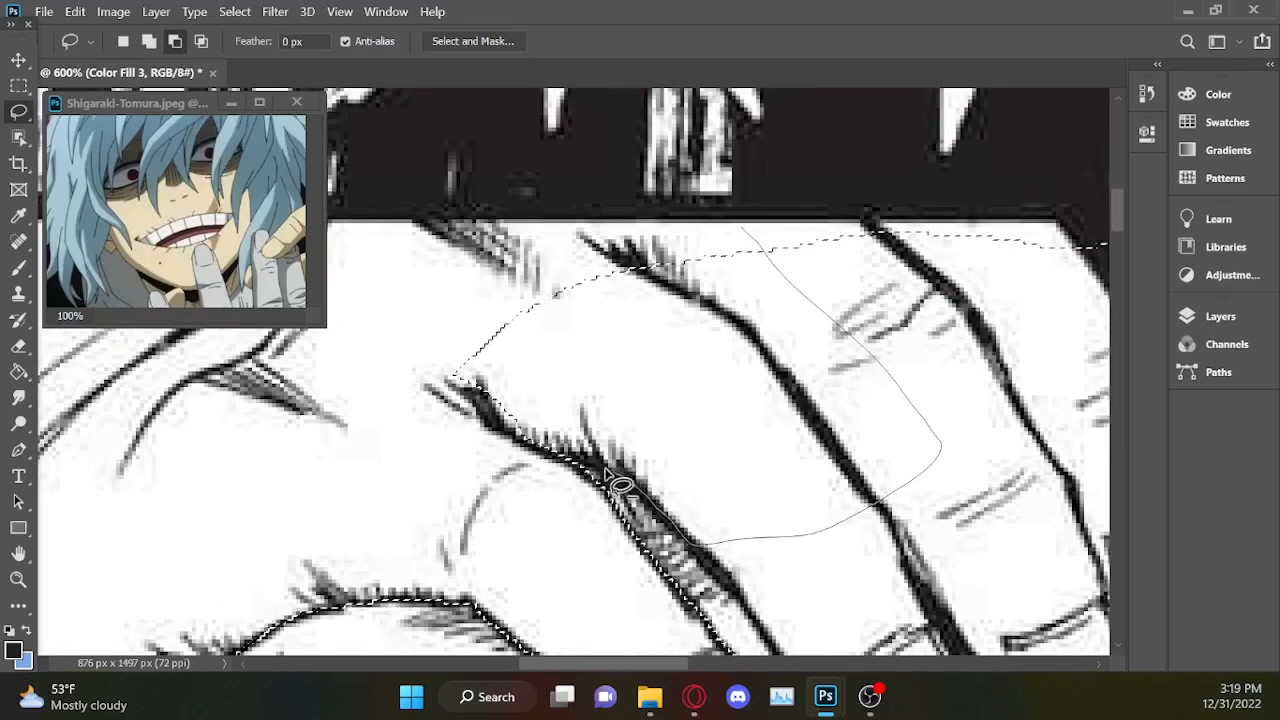
{"action": "mouse_move", "coordinate": [463, 288]}
{"action": "left_mouse_down"}
{"action": "mouse_move", "coordinate": [656, 216]}
{"action": "mouse_move", "coordinate": [844, 179]}
{"action": "mouse_move", "coordinate": [996, 241]}
{"action": "mouse_move", "coordinate": [1031, 317]}
{"action": "left_mouse_up"}
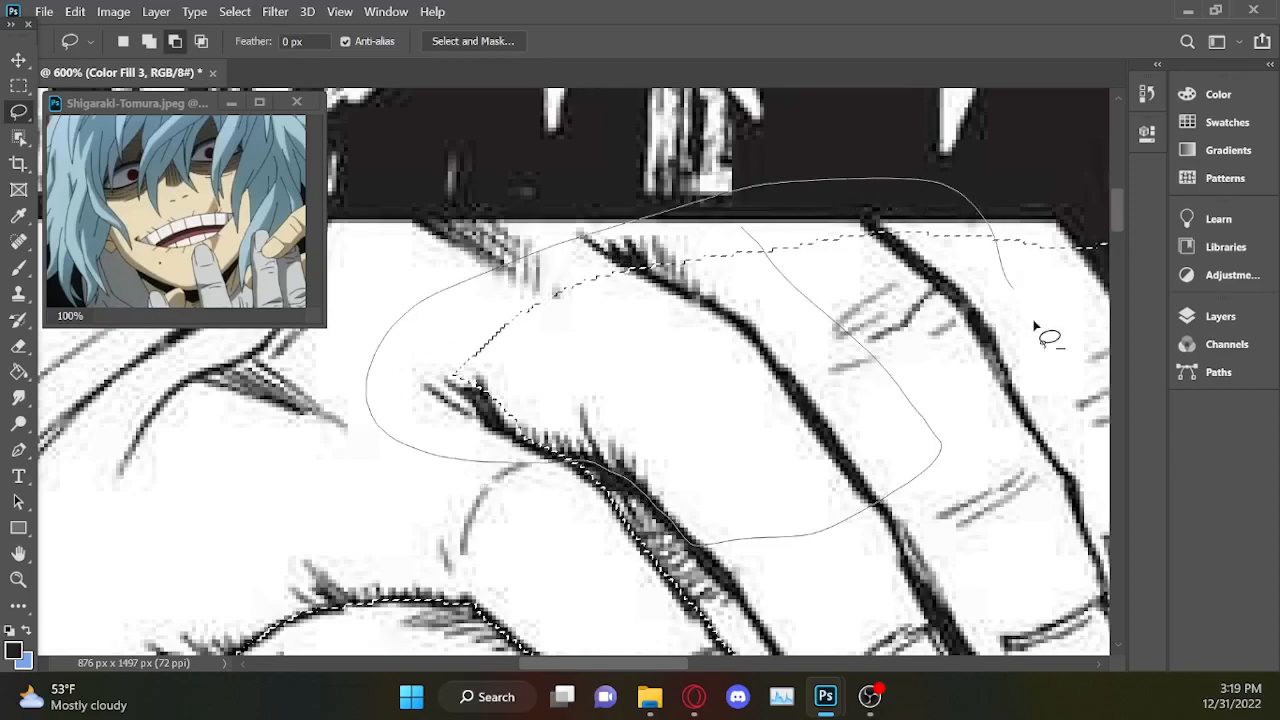
{"action": "left_click_drag", "start_coordinate": [722, 487], "coordinate": [680, 397]}
Cut the rightmost finger of the upper-left hand out of the selection along its outer edge down to the nail.
{"action": "left_click_drag", "start_coordinate": [643, 665], "coordinate": [705, 665]}
{"action": "key", "text": "alt"}
{"action": "mouse_move", "coordinate": [615, 205]}
{"action": "left_mouse_down"}
{"action": "mouse_move", "coordinate": [615, 286]}
{"action": "mouse_move", "coordinate": [597, 299]}
{"action": "mouse_move", "coordinate": [471, 163]}
{"action": "mouse_move", "coordinate": [609, 300]}
{"action": "left_mouse_up"}
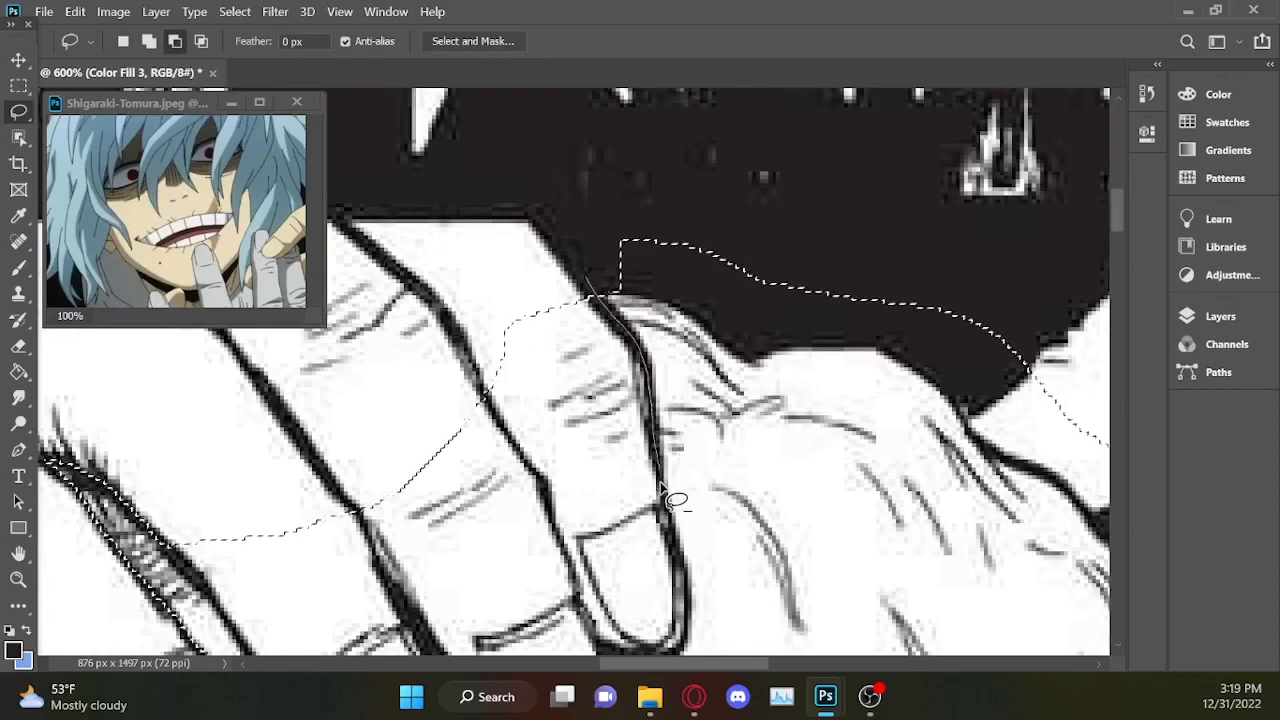
{"action": "mouse_move", "coordinate": [672, 610]}
{"action": "left_mouse_down"}
{"action": "mouse_move", "coordinate": [586, 134]}
{"action": "mouse_move", "coordinate": [666, 123]}
{"action": "left_mouse_up"}
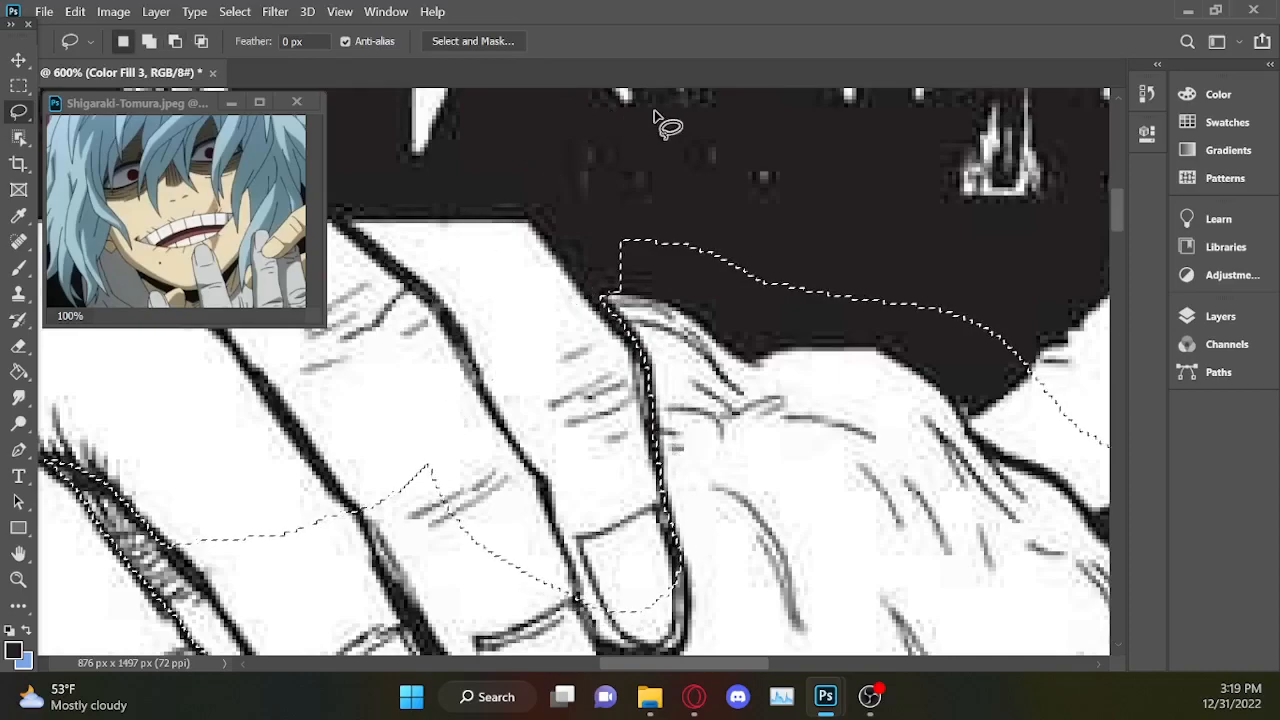
Trace around the tips of the three right-hand fingers of the upper-left hand and subtract them from the hair selection.
{"action": "left_click_drag", "start_coordinate": [1117, 208], "coordinate": [1120, 256]}
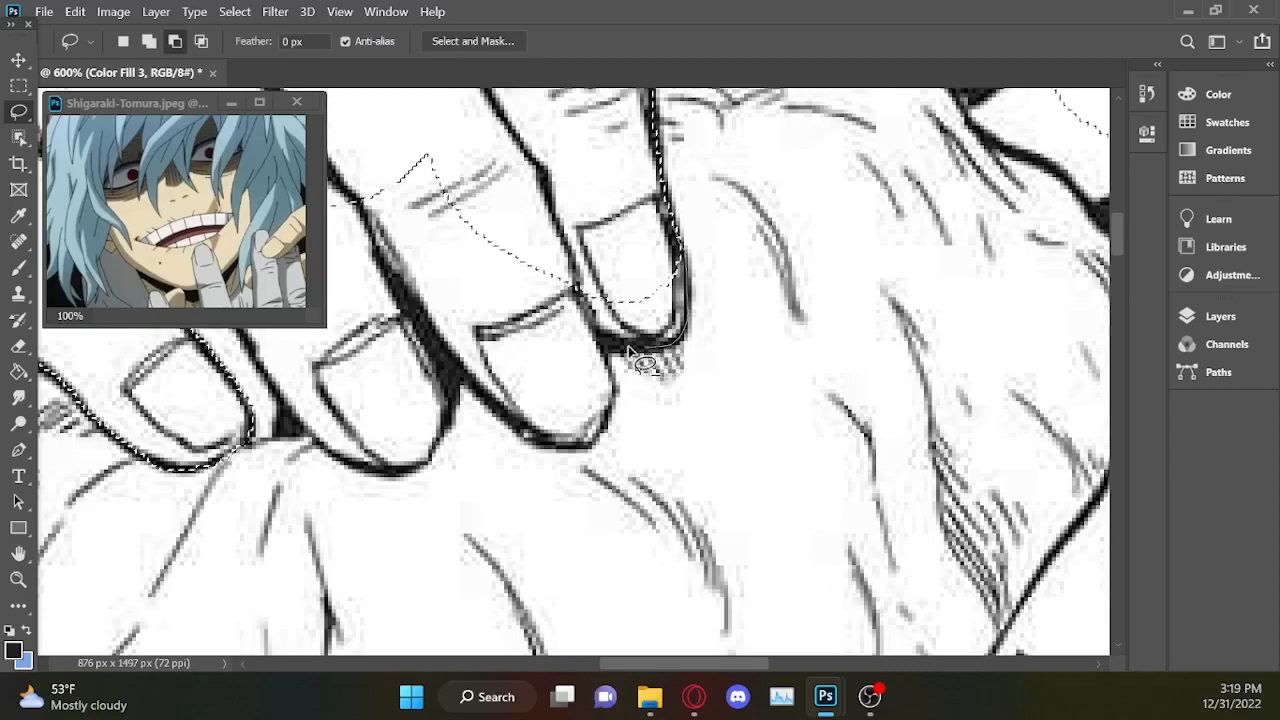
{"action": "left_click_drag", "start_coordinate": [540, 128], "coordinate": [610, 356]}
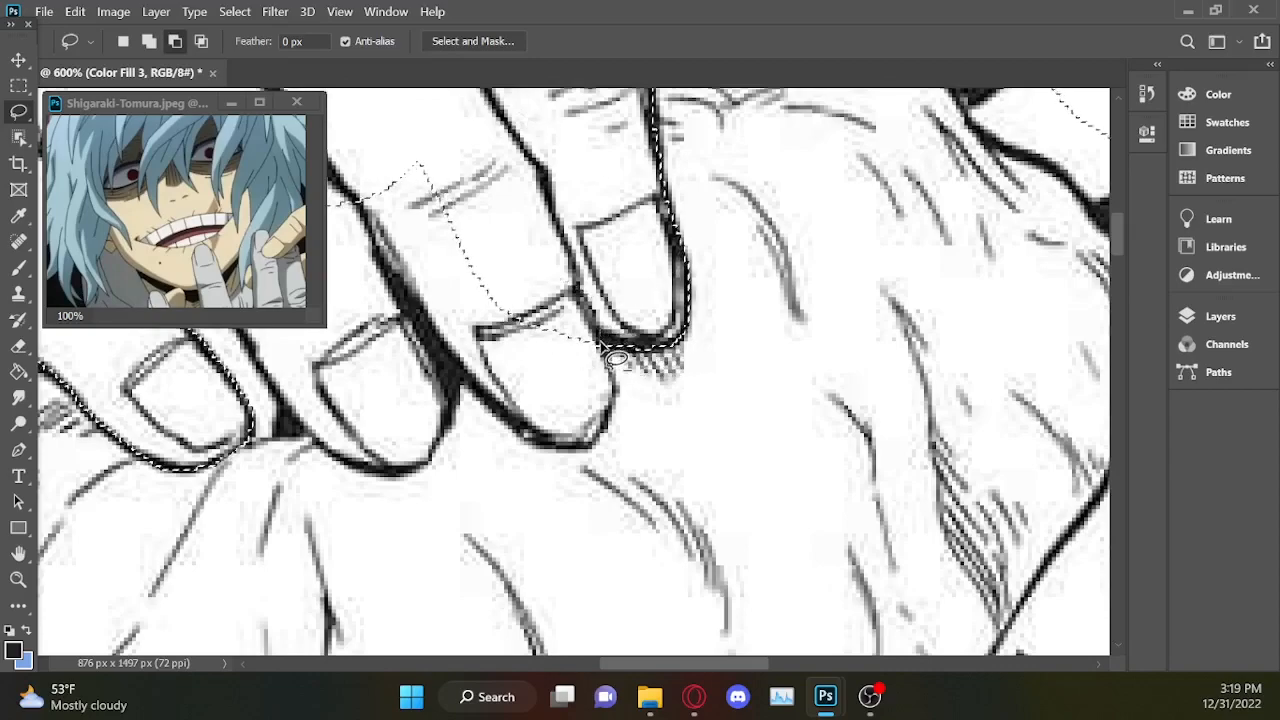
{"action": "left_click_drag", "start_coordinate": [566, 202], "coordinate": [566, 204]}
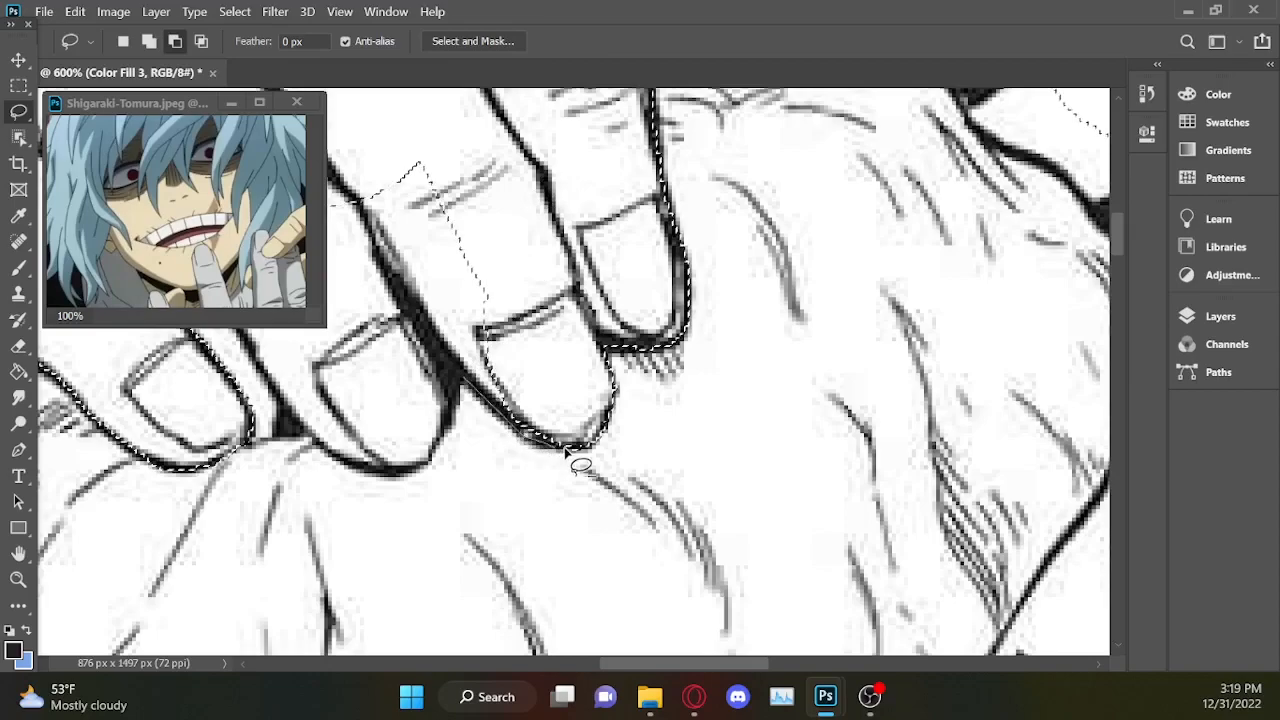
{"action": "left_click_drag", "start_coordinate": [463, 207], "coordinate": [455, 400]}
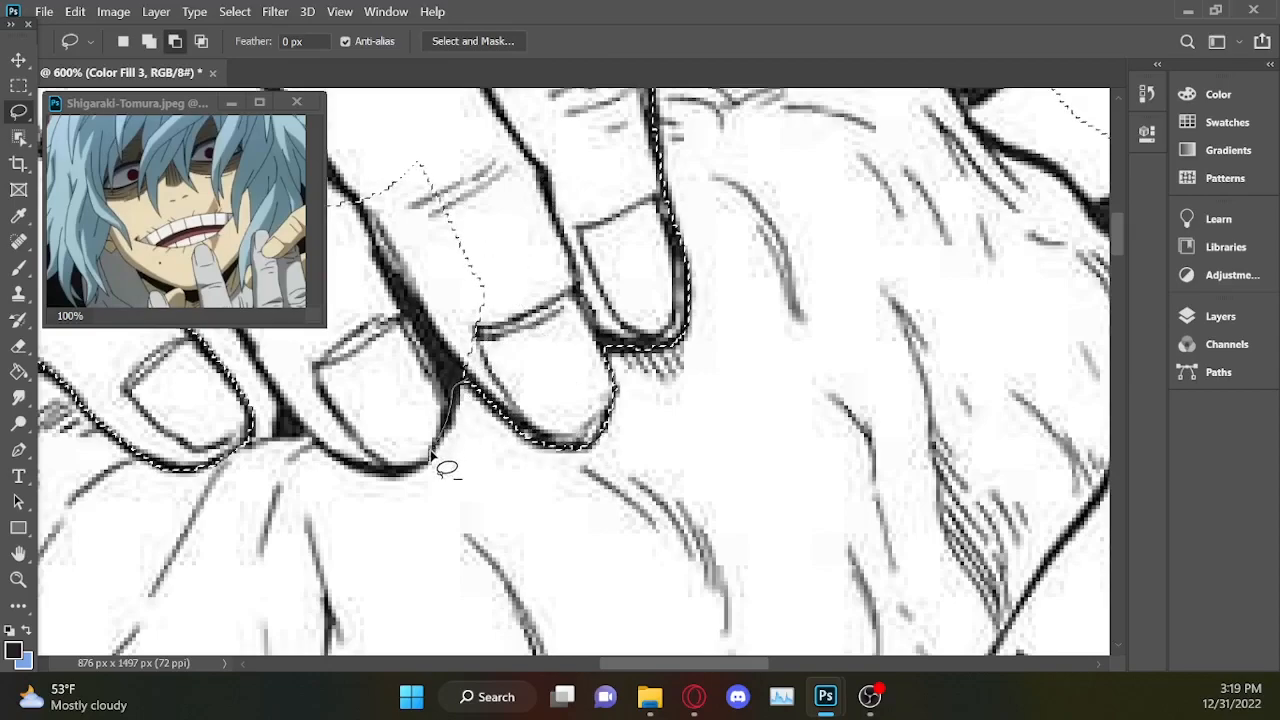
{"action": "left_click_drag", "start_coordinate": [295, 322], "coordinate": [600, 220]}
Subtract the remaining part of the second finger from the selection, following its edge down to the dark gap.
{"action": "left_click_drag", "start_coordinate": [696, 667], "coordinate": [645, 667]}
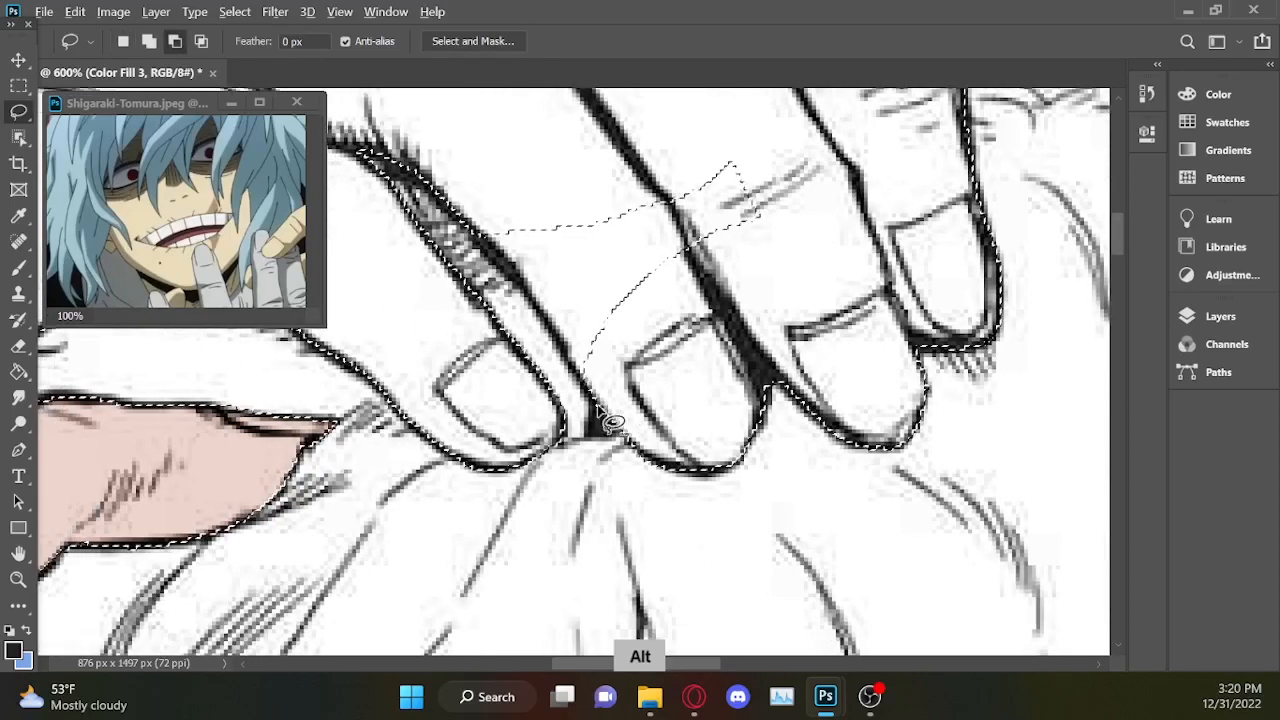
{"action": "mouse_move", "coordinate": [770, 108]}
{"action": "left_mouse_down"}
{"action": "mouse_move", "coordinate": [567, 130]}
{"action": "mouse_move", "coordinate": [459, 171]}
{"action": "left_mouse_up"}
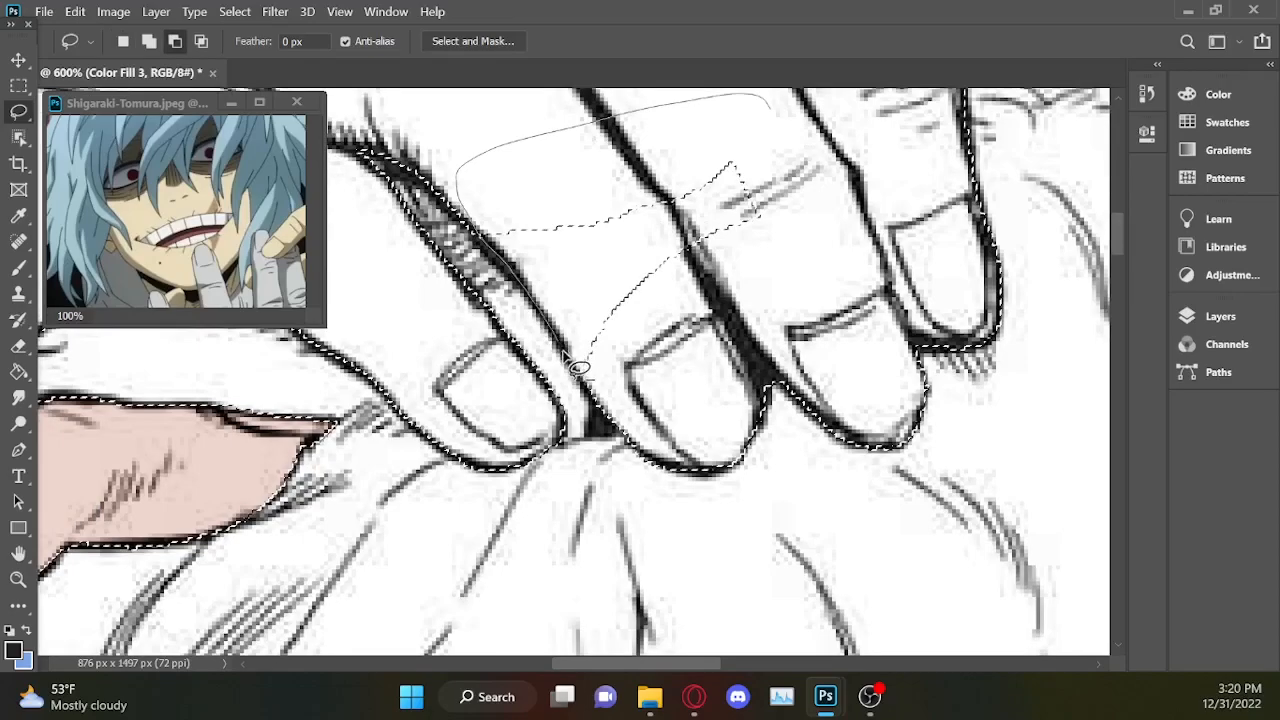
{"action": "left_click_drag", "start_coordinate": [766, 240], "coordinate": [737, 114]}
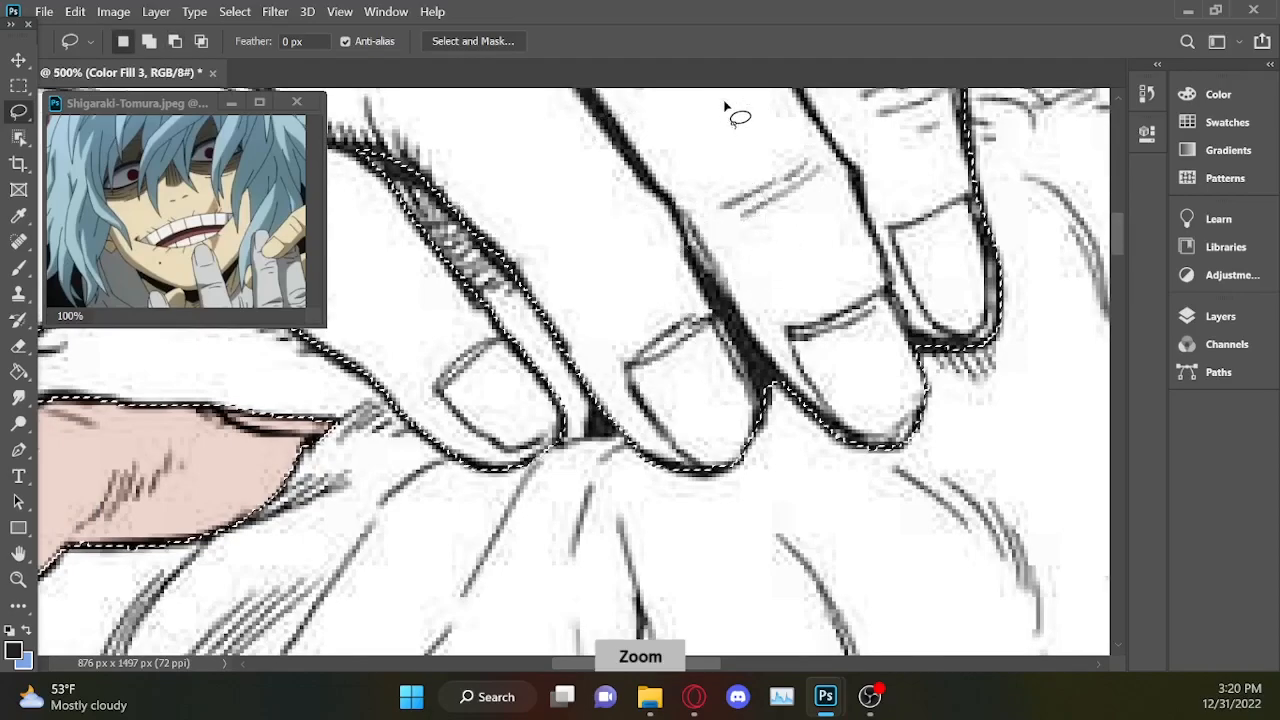
Remove the stray selected patch on the dark cuff at the left wrist from the selection.
{"action": "key", "text": "ctrl+minus"}
{"action": "key", "text": "ctrl+minus"}
{"action": "key", "text": "ctrl+minus"}
{"action": "key", "text": "ctrl+minus"}
{"action": "key", "text": "ctrl+minus"}
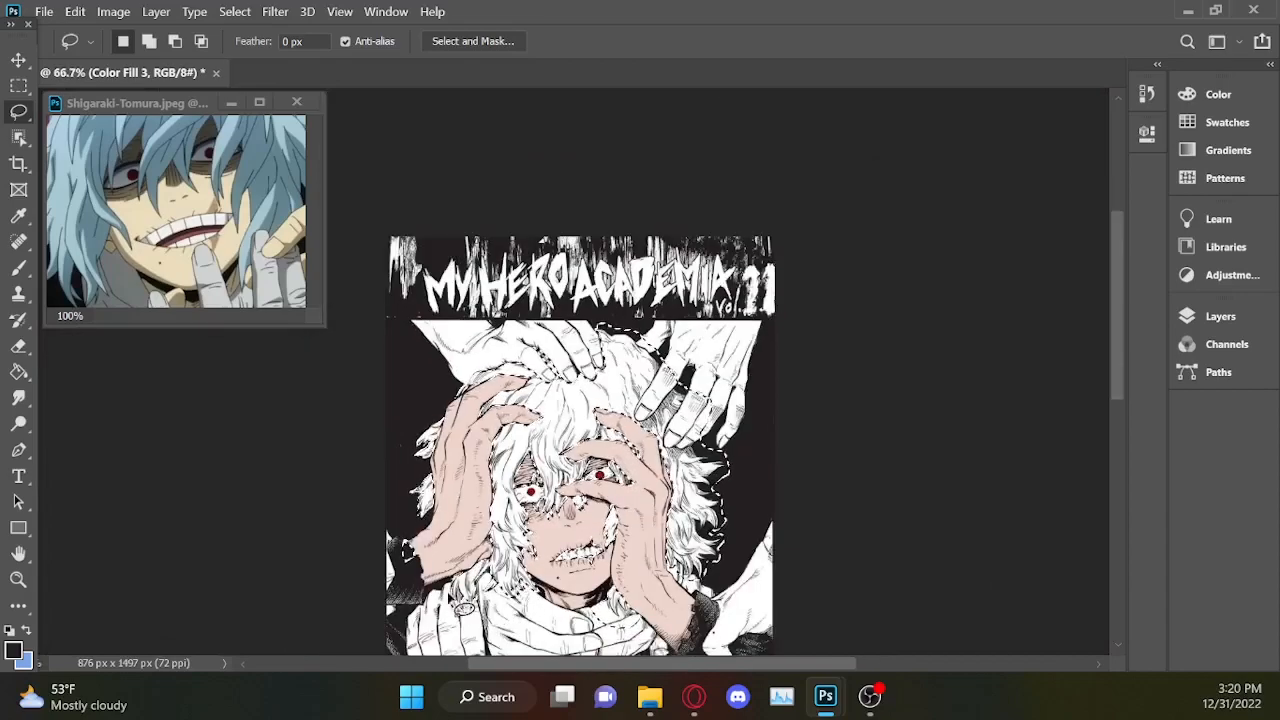
{"action": "key", "text": "alt"}
{"action": "mouse_move", "coordinate": [409, 568]}
{"action": "left_mouse_down"}
{"action": "mouse_move", "coordinate": [371, 539]}
{"action": "mouse_move", "coordinate": [416, 568]}
{"action": "left_mouse_up"}
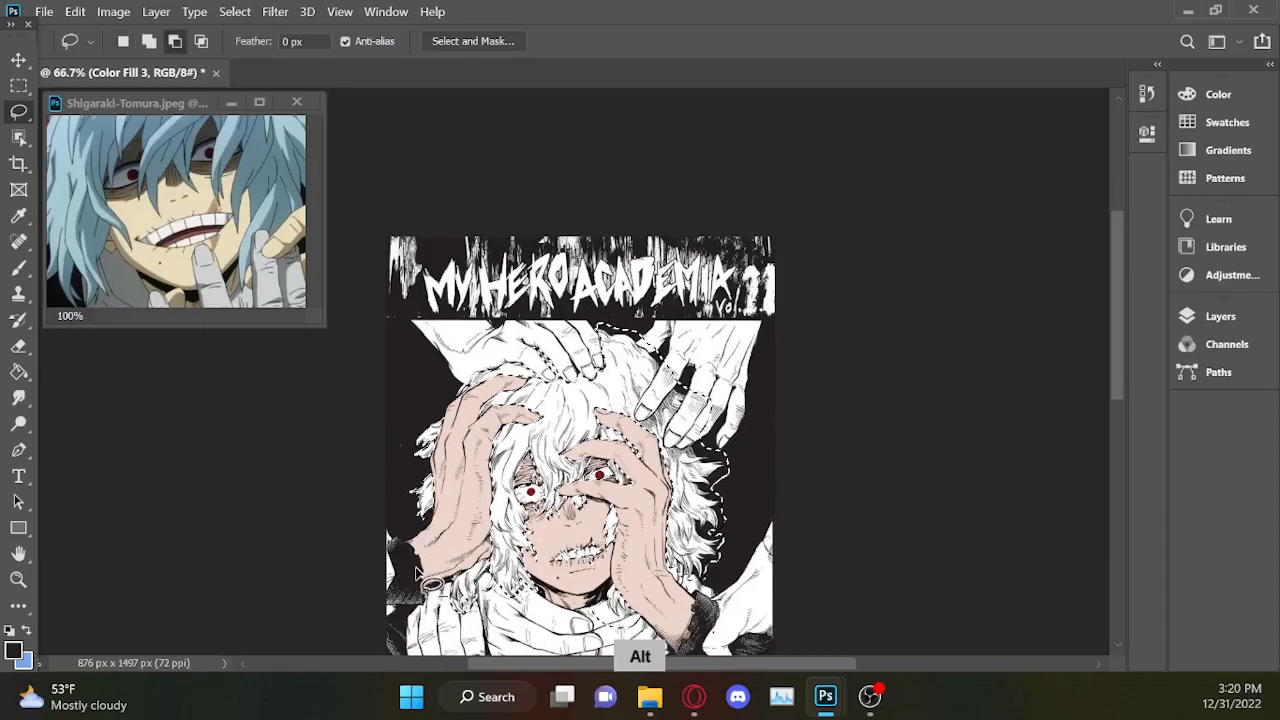
{"action": "key", "text": "ctrl+z"}
{"action": "key", "text": "alt"}
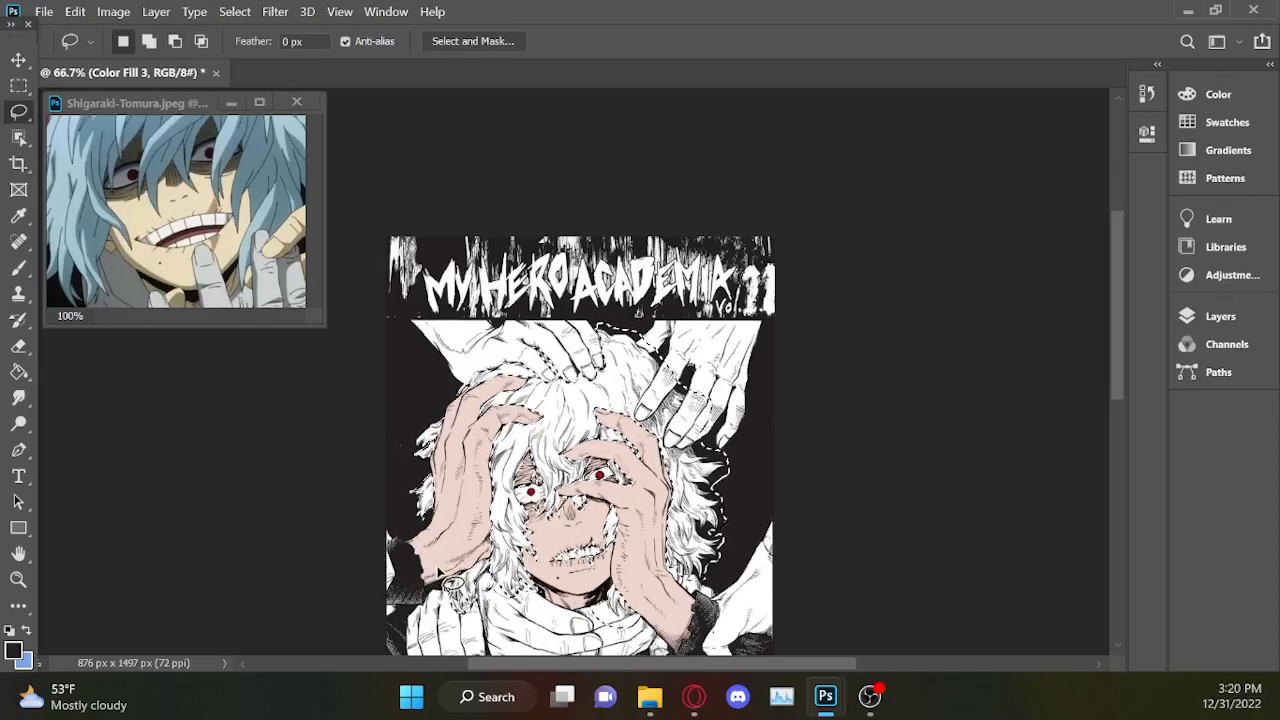
Subtract the black background above the crown from the selection, following the hair's top edge from the rightmost finger.
{"action": "scroll", "coordinate": [440, 578], "scroll_direction": "up", "scroll_amount": 2}
{"action": "scroll", "coordinate": [440, 578], "scroll_direction": "up", "scroll_amount": 2}
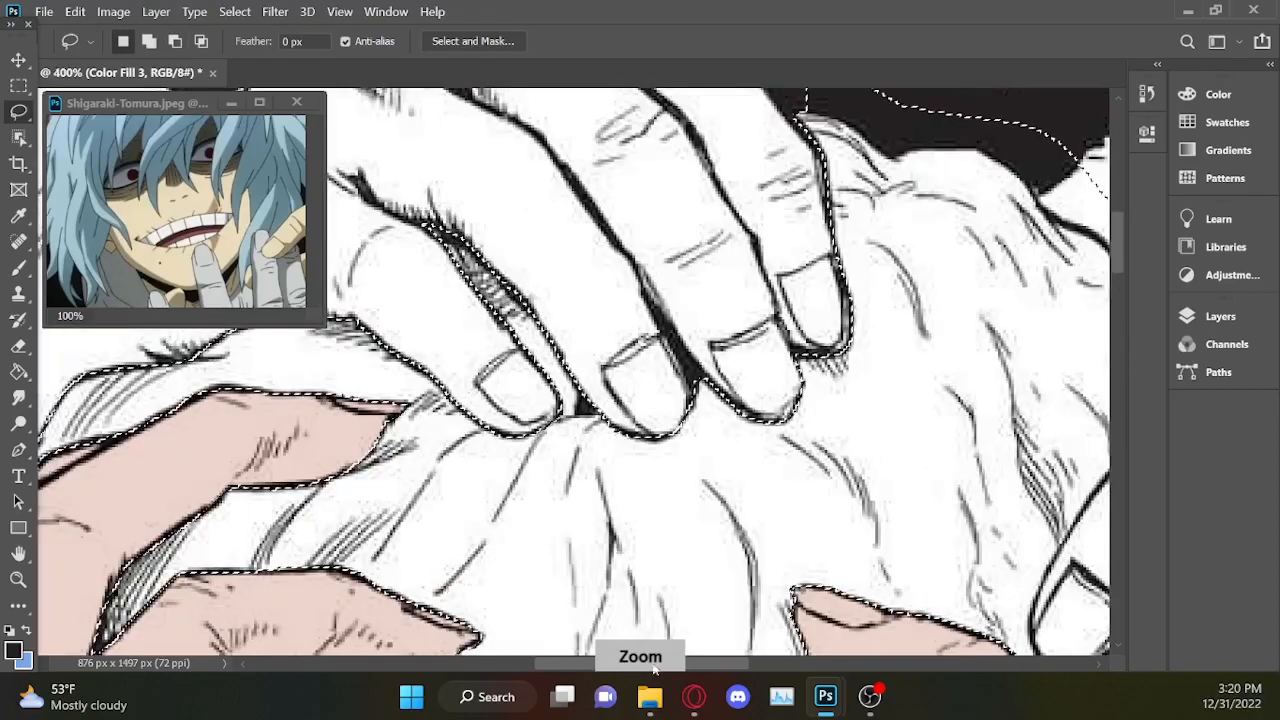
{"action": "scroll", "coordinate": [640, 655], "scroll_direction": "right", "scroll_amount": 2}
{"action": "left_click_drag", "start_coordinate": [640, 655], "coordinate": [656, 662]}
{"action": "left_click_drag", "start_coordinate": [1119, 234], "coordinate": [1120, 206]}
{"action": "key", "text": "ctrl+plus"}
{"action": "key", "text": "ctrl+plus"}
{"action": "key", "text": "ctrl+plus"}
{"action": "key", "text": "alt"}
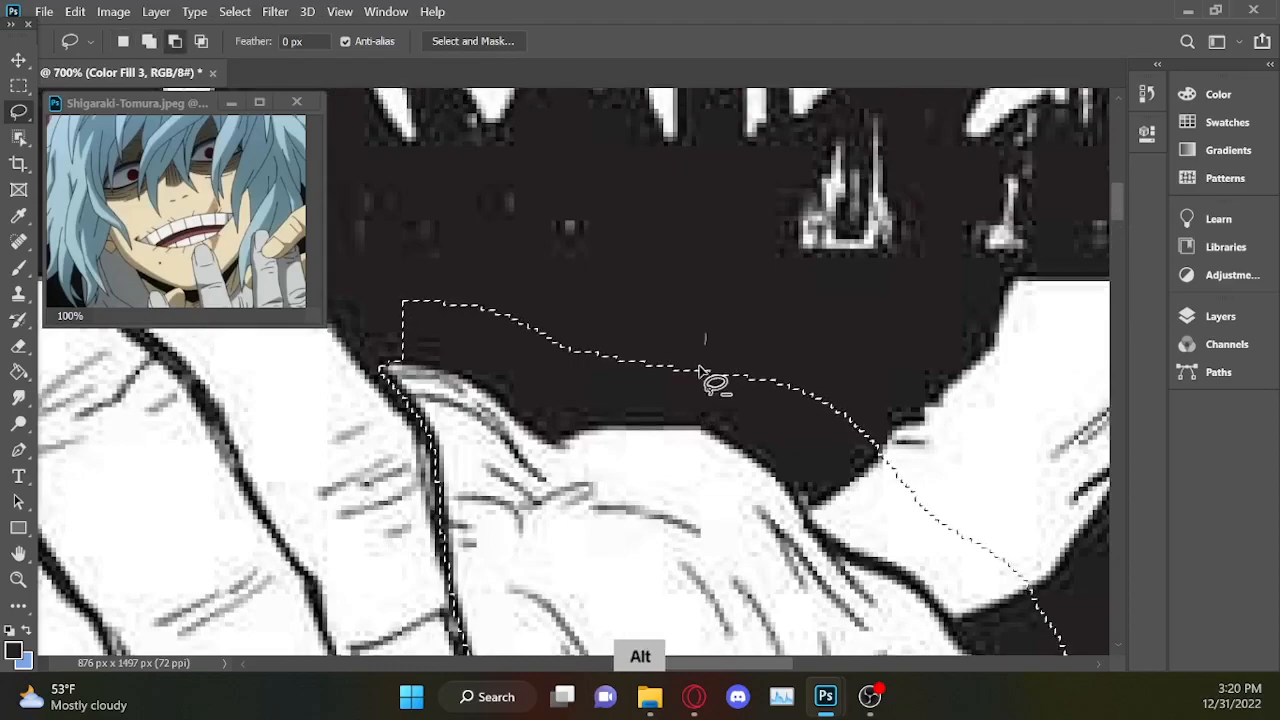
{"action": "left_click_drag", "start_coordinate": [679, 425], "coordinate": [624, 428]}
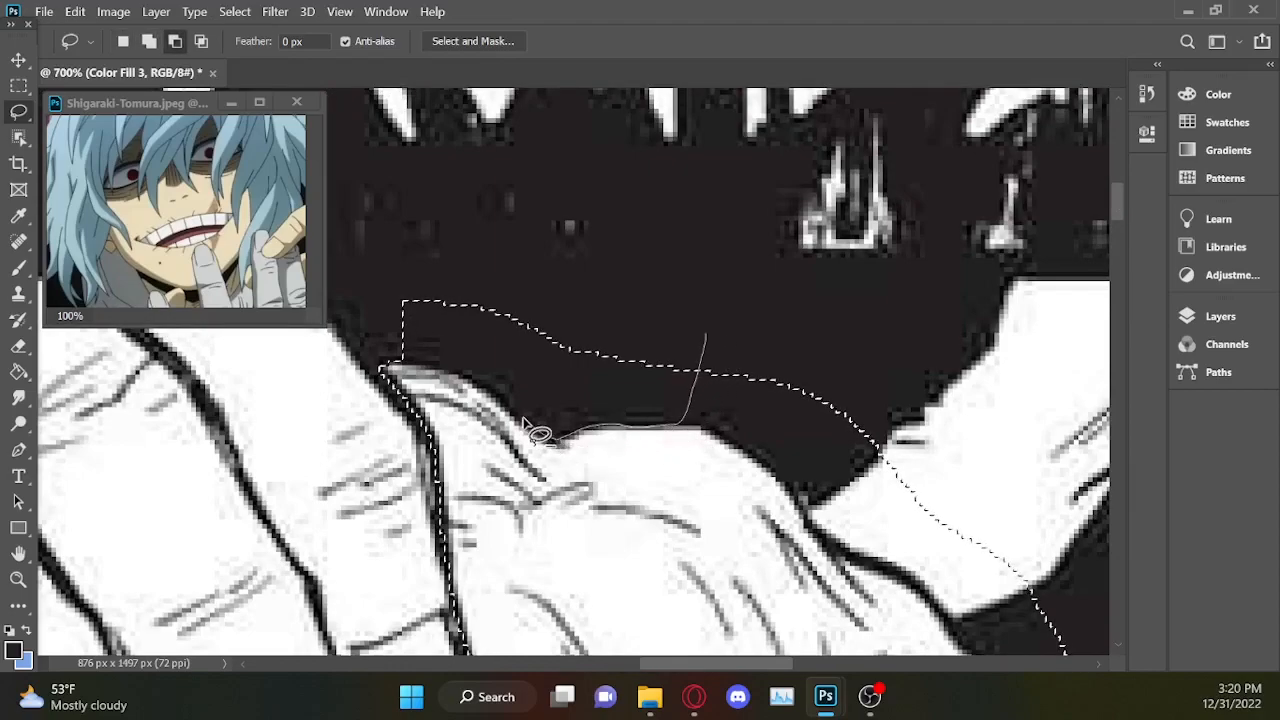
{"action": "mouse_move", "coordinate": [401, 362]}
{"action": "left_mouse_down"}
{"action": "mouse_move", "coordinate": [862, 196]}
{"action": "mouse_move", "coordinate": [988, 260]}
{"action": "left_mouse_up"}
Cut the background and the upper-right hand's thumb out of the selection, following the hair edge down to its index finger.
{"action": "left_click_drag", "start_coordinate": [725, 329], "coordinate": [688, 362]}
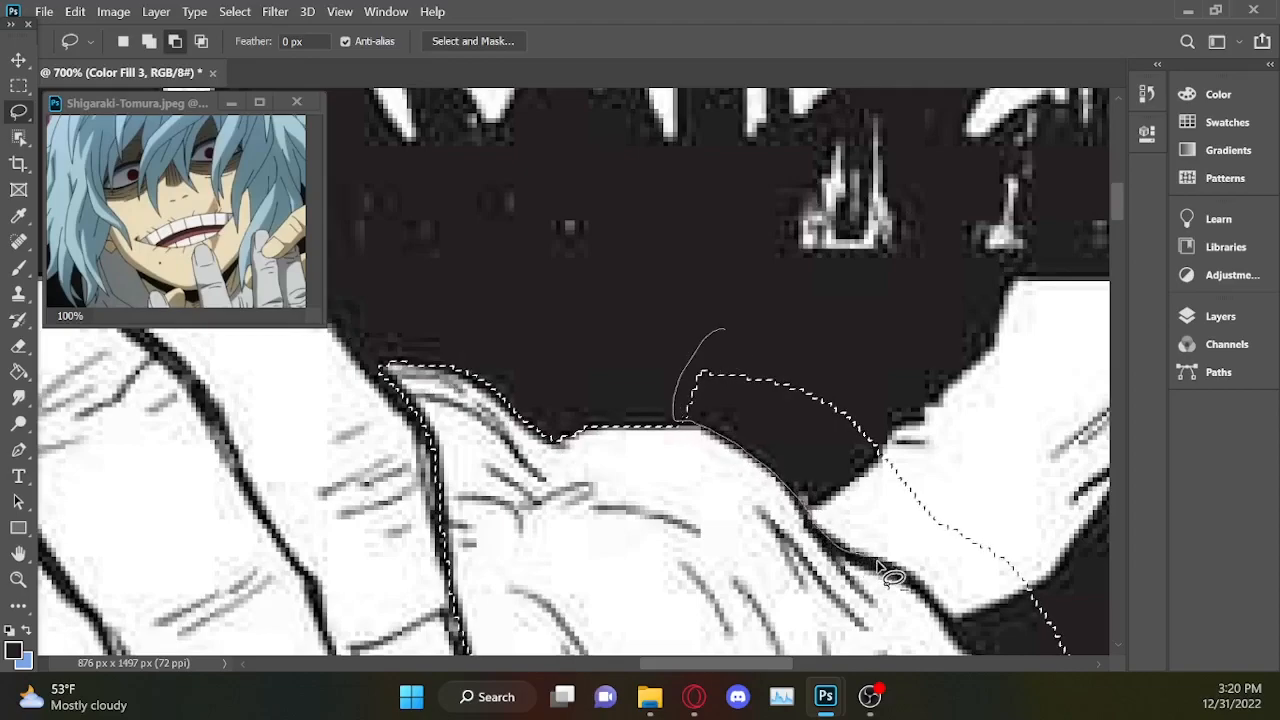
{"action": "left_click_drag", "start_coordinate": [962, 378], "coordinate": [813, 517]}
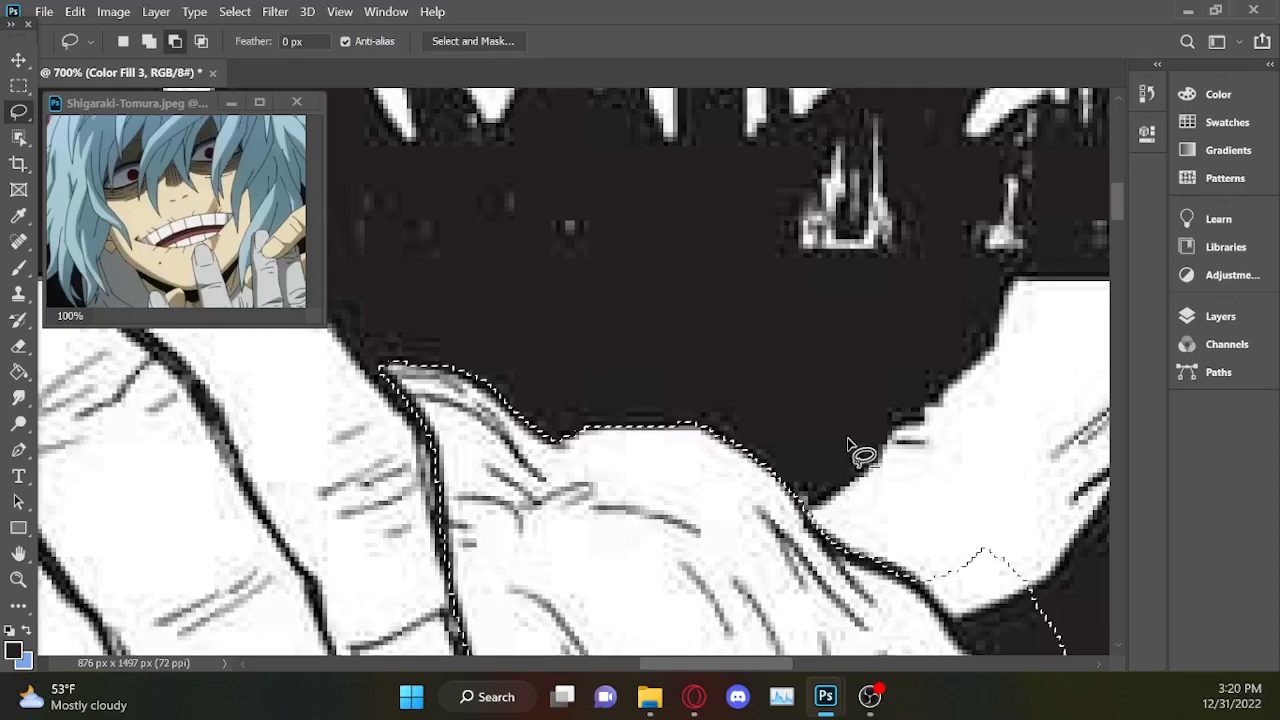
{"action": "left_click_drag", "start_coordinate": [714, 662], "coordinate": [759, 662]}
{"action": "left_click_drag", "start_coordinate": [1120, 205], "coordinate": [1121, 232]}
{"action": "mouse_move", "coordinate": [592, 237]}
{"action": "left_mouse_down"}
{"action": "mouse_move", "coordinate": [590, 263]}
{"action": "mouse_move", "coordinate": [641, 322]}
{"action": "left_mouse_up"}
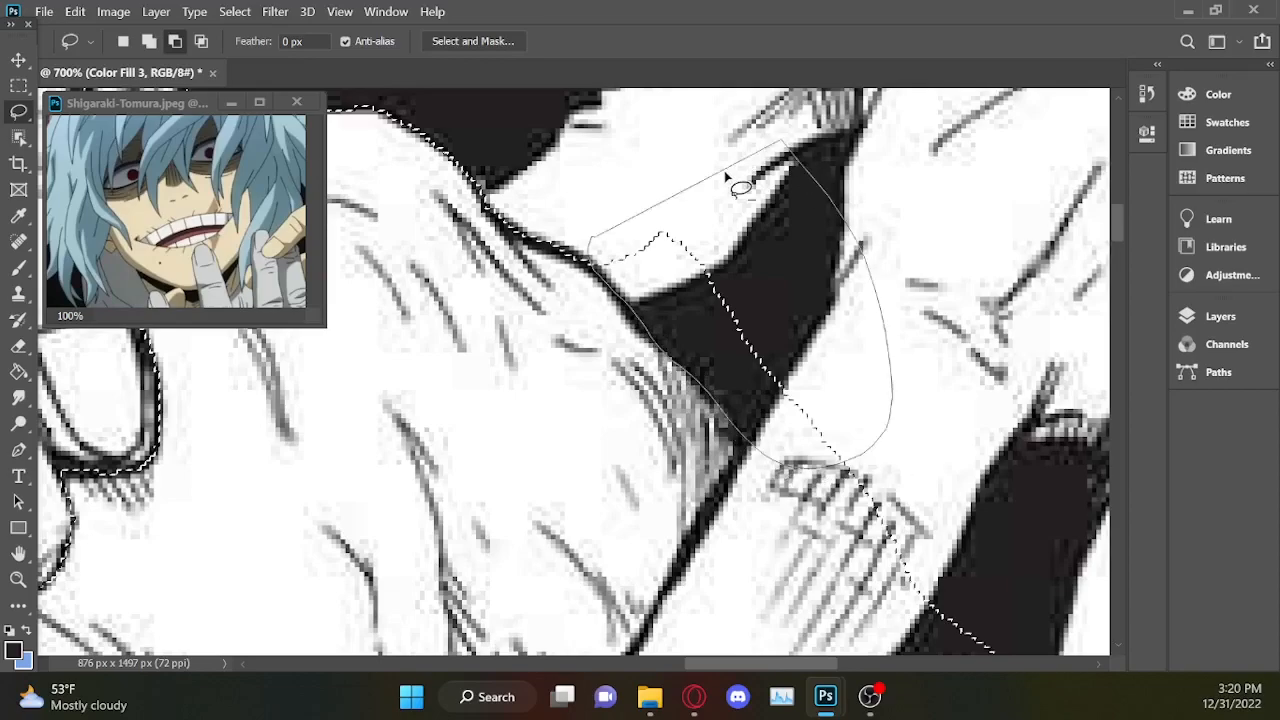
Subtract the dark gap below the upper-right hand's thumb and the index finger's outer edge down to its nail from the selection.
{"action": "left_click_drag", "start_coordinate": [726, 174], "coordinate": [700, 185]}
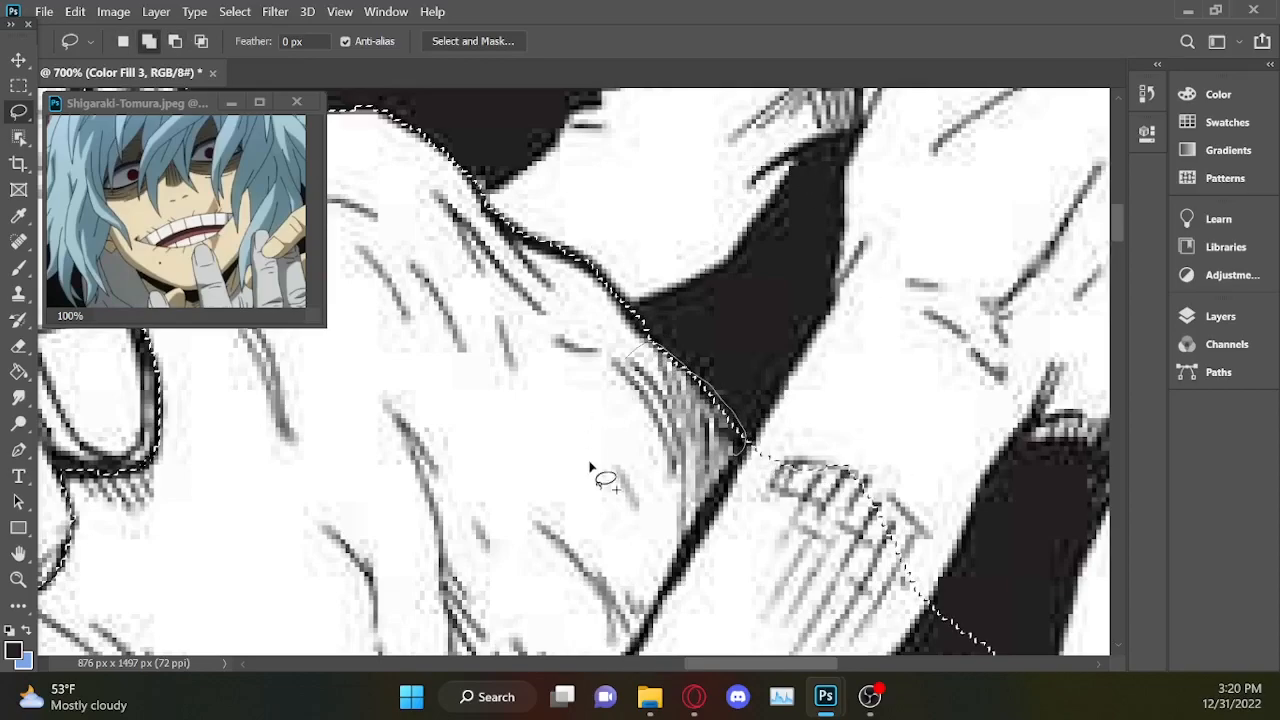
{"action": "left_click_drag", "start_coordinate": [728, 663], "coordinate": [753, 661]}
{"action": "left_click_drag", "start_coordinate": [1117, 219], "coordinate": [1118, 249]}
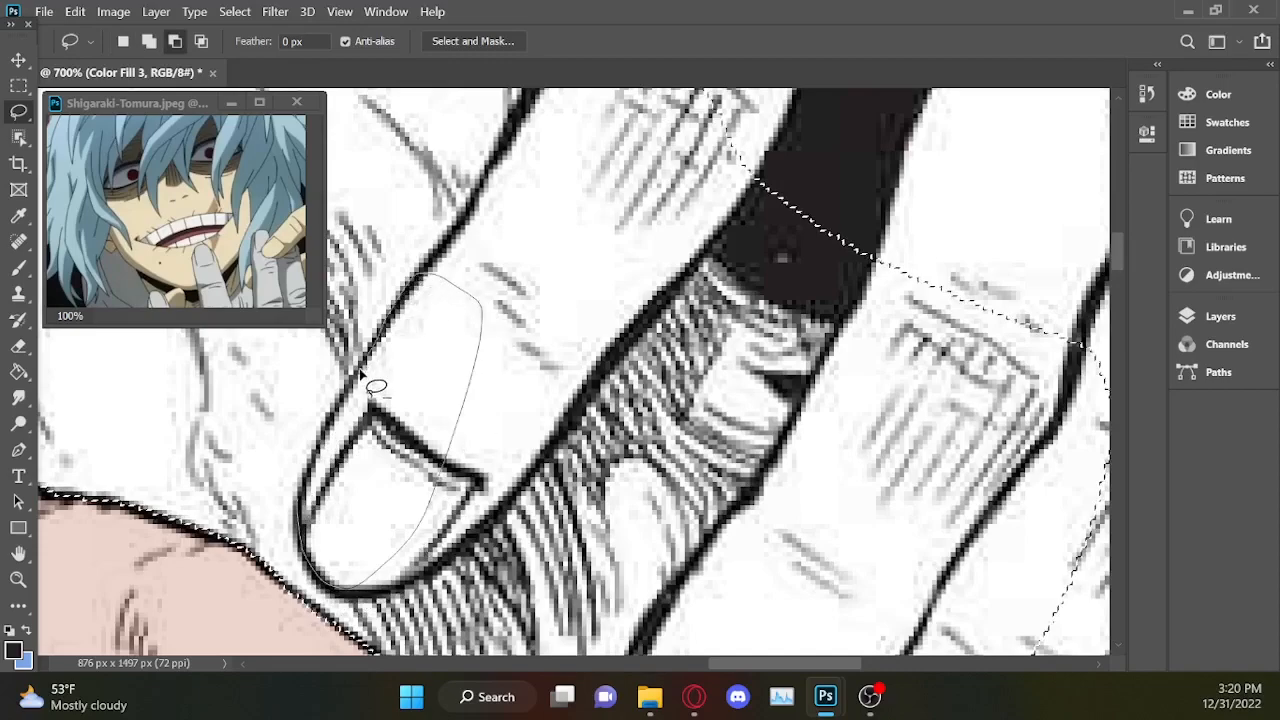
{"action": "left_click_drag", "start_coordinate": [297, 512], "coordinate": [298, 508]}
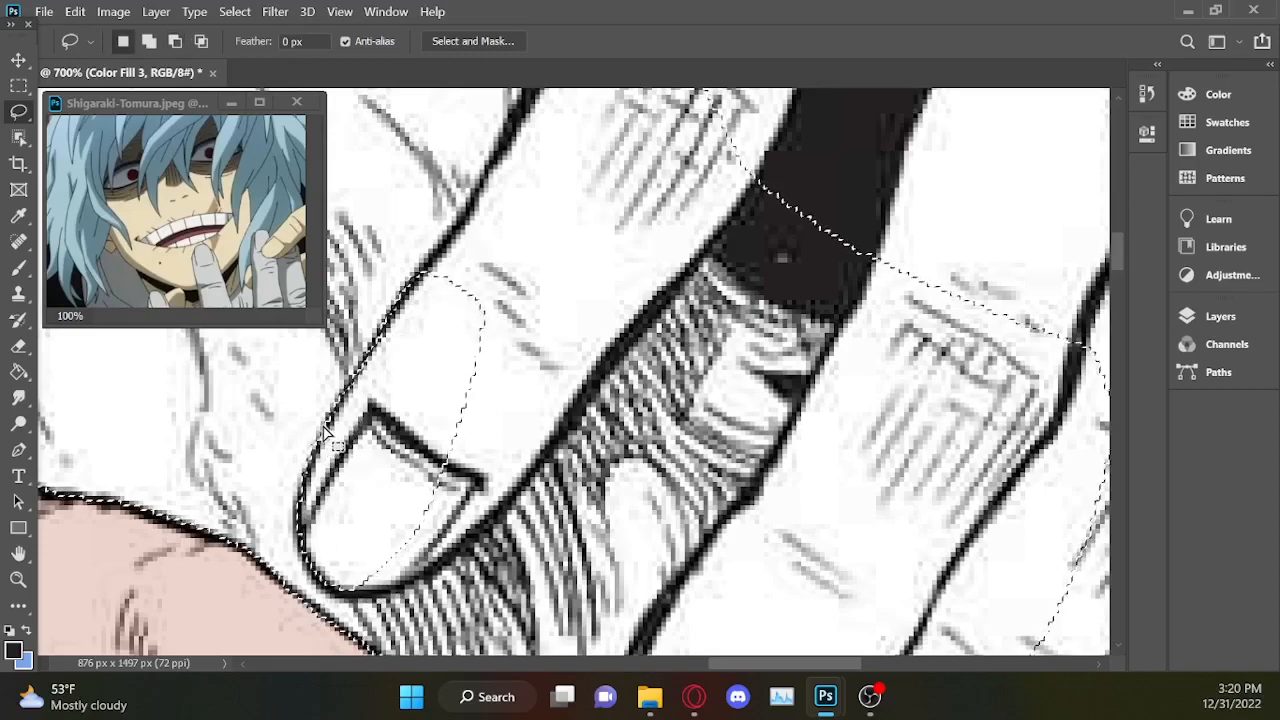
{"action": "mouse_move", "coordinate": [324, 416]}
{"action": "left_mouse_down"}
{"action": "mouse_move", "coordinate": [305, 476]}
{"action": "mouse_move", "coordinate": [361, 281]}
{"action": "left_mouse_up"}
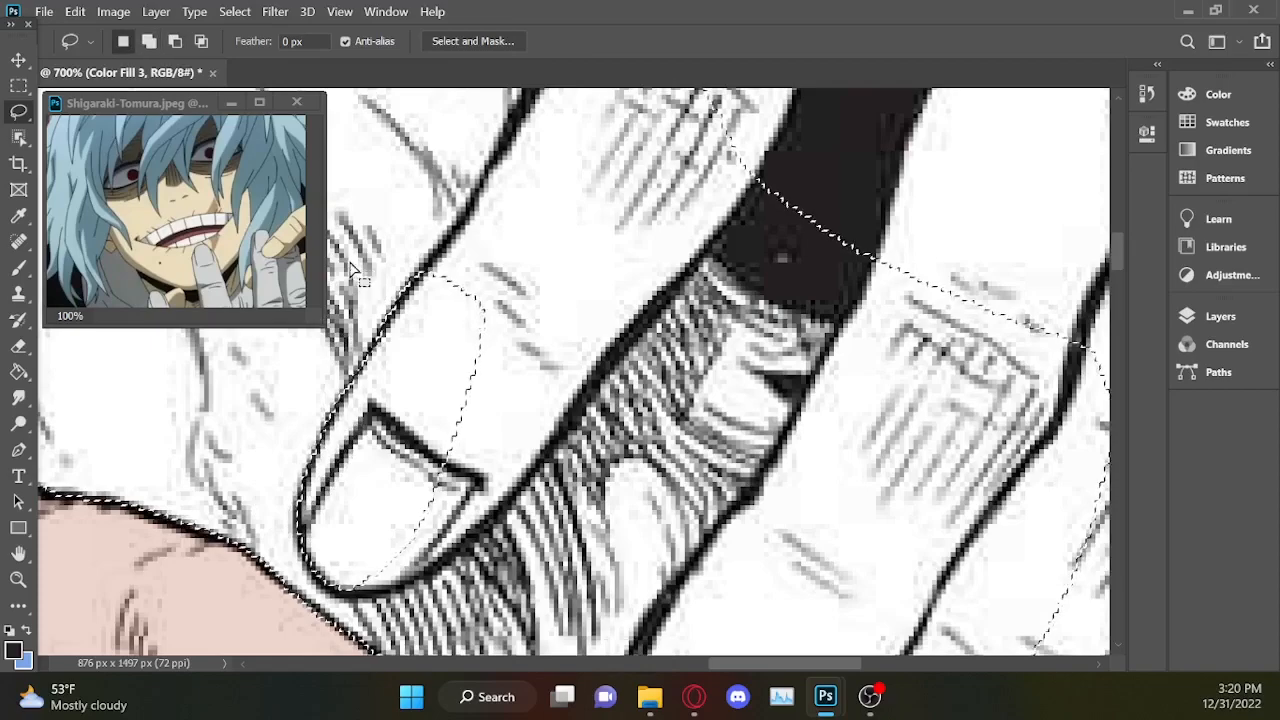
{"action": "mouse_move", "coordinate": [496, 153]}
{"action": "left_mouse_down"}
{"action": "mouse_move", "coordinate": [472, 228]}
{"action": "mouse_move", "coordinate": [410, 284]}
{"action": "left_mouse_up"}
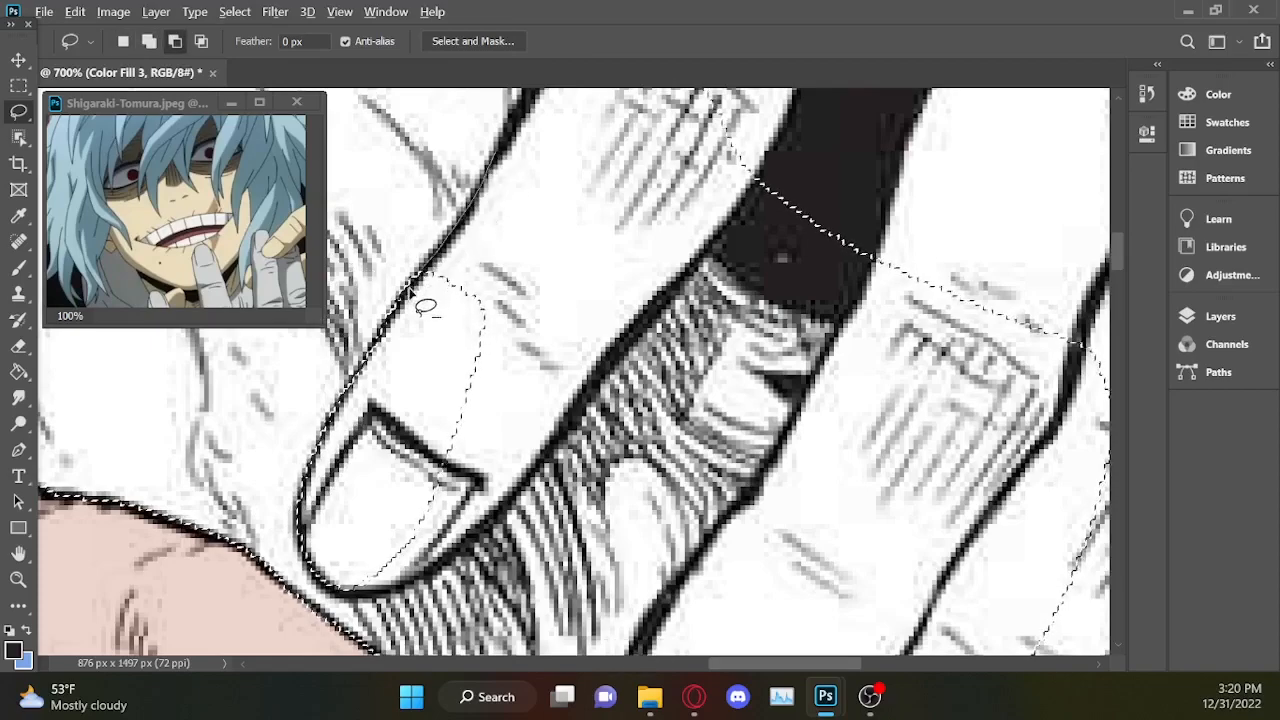
{"action": "left_click_drag", "start_coordinate": [512, 142], "coordinate": [512, 120]}
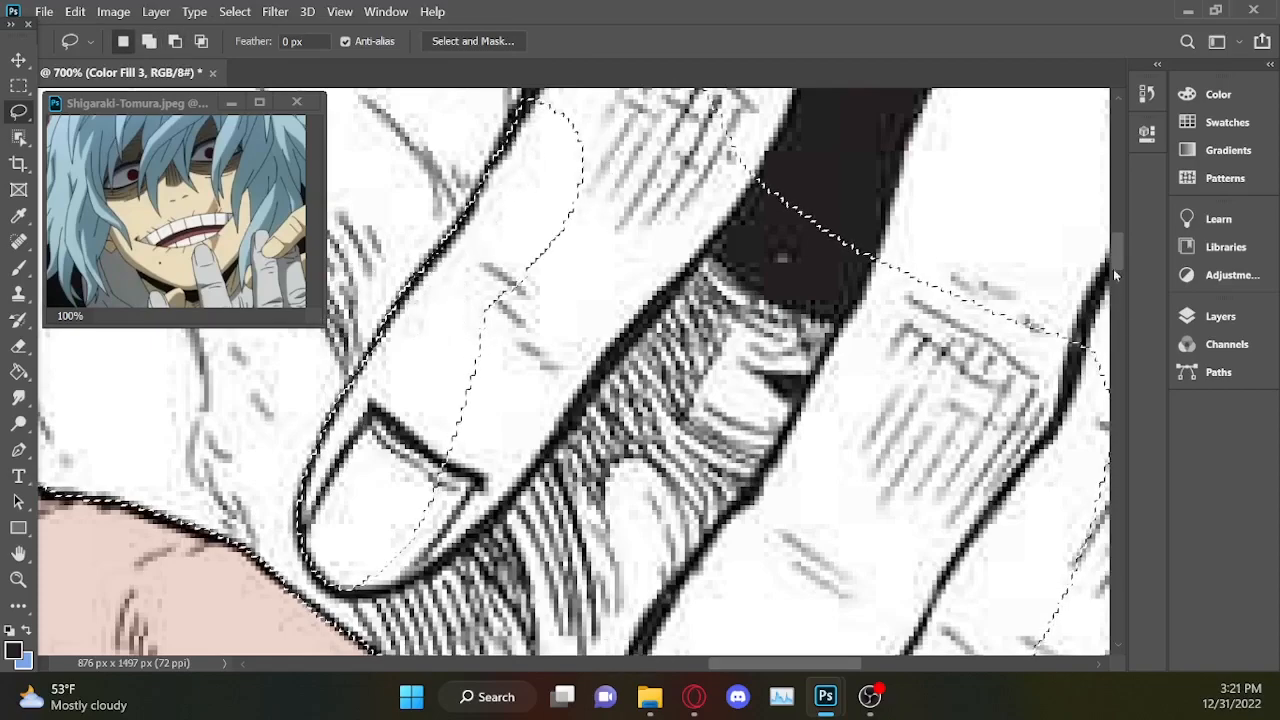
Subtract the rest of the index finger from the selection, following its inner edge from the knuckle down around the fingertip.
{"action": "scroll", "coordinate": [1116, 227], "scroll_direction": "up", "scroll_amount": 3}
{"action": "mouse_move", "coordinate": [555, 238]}
{"action": "left_mouse_down"}
{"action": "mouse_move", "coordinate": [654, 296]}
{"action": "mouse_move", "coordinate": [650, 146]}
{"action": "left_mouse_up"}
{"action": "left_click_drag", "start_coordinate": [764, 344], "coordinate": [742, 392]}
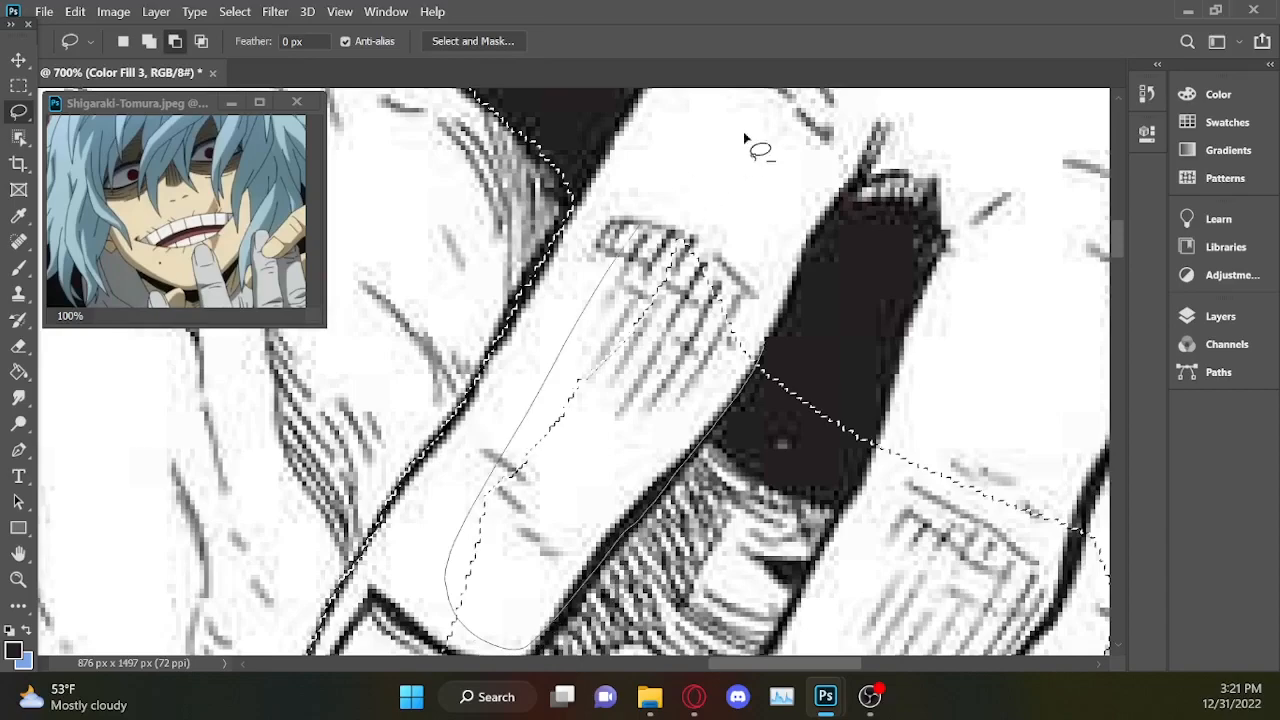
{"action": "left_click_drag", "start_coordinate": [730, 150], "coordinate": [775, 130]}
{"action": "scroll", "coordinate": [1118, 260], "scroll_direction": "down", "scroll_amount": 5}
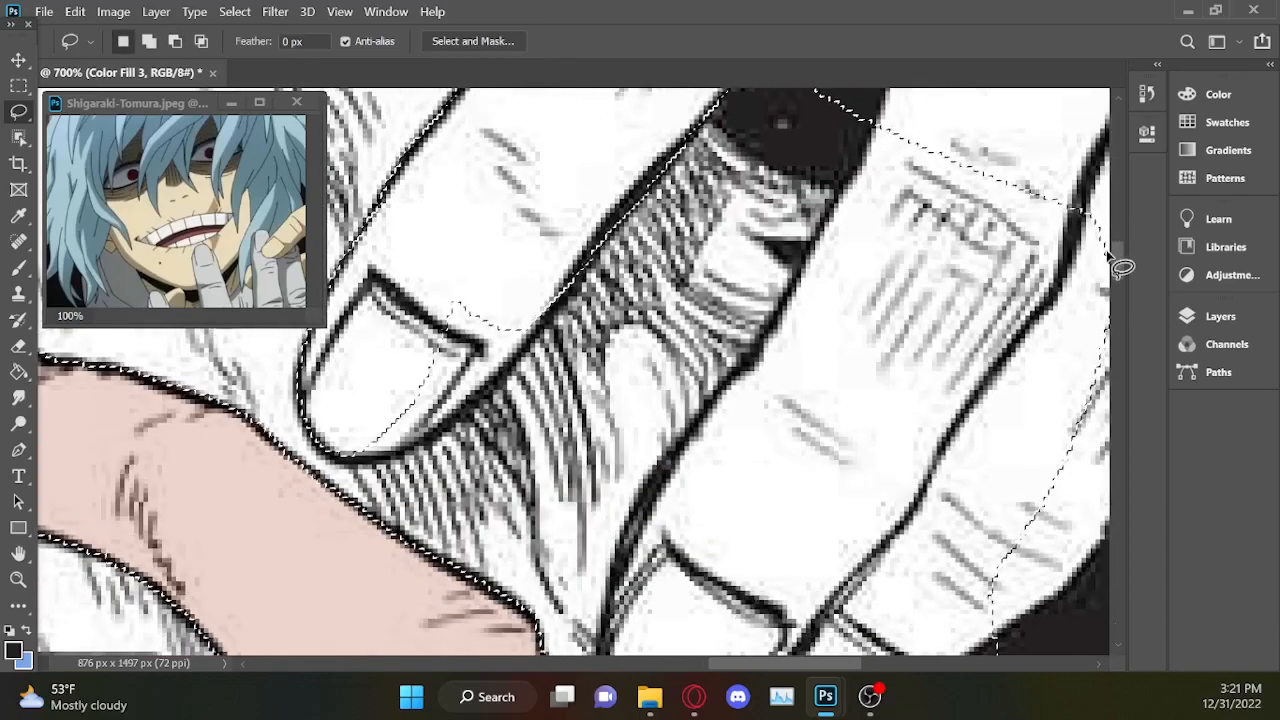
{"action": "key", "text": "alt"}
{"action": "mouse_move", "coordinate": [512, 366]}
{"action": "left_mouse_down"}
{"action": "mouse_move", "coordinate": [387, 455]}
{"action": "mouse_move", "coordinate": [319, 440]}
{"action": "mouse_move", "coordinate": [444, 243]}
{"action": "mouse_move", "coordinate": [643, 157]}
{"action": "left_mouse_up"}
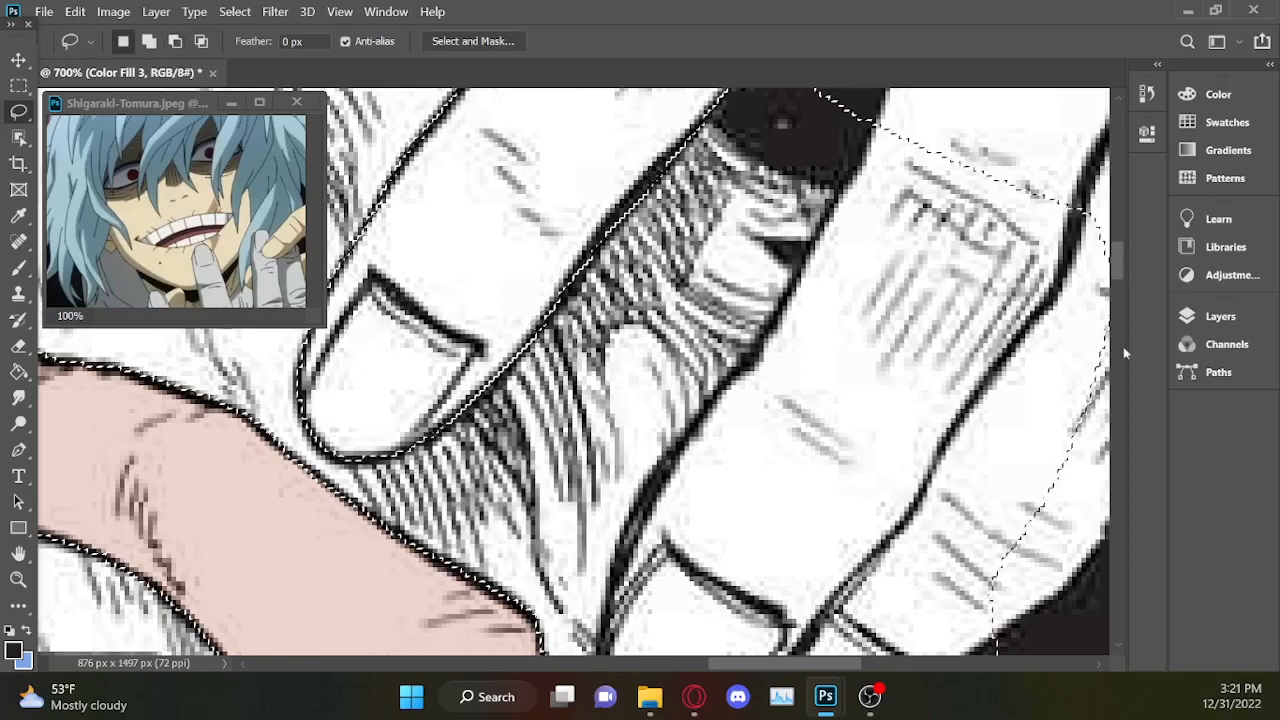
Cut the black gap beside the index finger and the middle finger's hair-side edge out of the selection.
{"action": "mouse_move", "coordinate": [1119, 252]}
{"action": "left_mouse_down"}
{"action": "mouse_move", "coordinate": [1118, 216]}
{"action": "mouse_move", "coordinate": [1117, 238]}
{"action": "left_mouse_up"}
{"action": "key", "text": "alt"}
{"action": "left_click_drag", "start_coordinate": [870, 320], "coordinate": [758, 296]}
{"action": "mouse_move", "coordinate": [903, 148]}
{"action": "left_mouse_down"}
{"action": "mouse_move", "coordinate": [1096, 286]}
{"action": "mouse_move", "coordinate": [870, 318]}
{"action": "mouse_move", "coordinate": [812, 376]}
{"action": "left_mouse_up"}
{"action": "key", "text": "alt"}
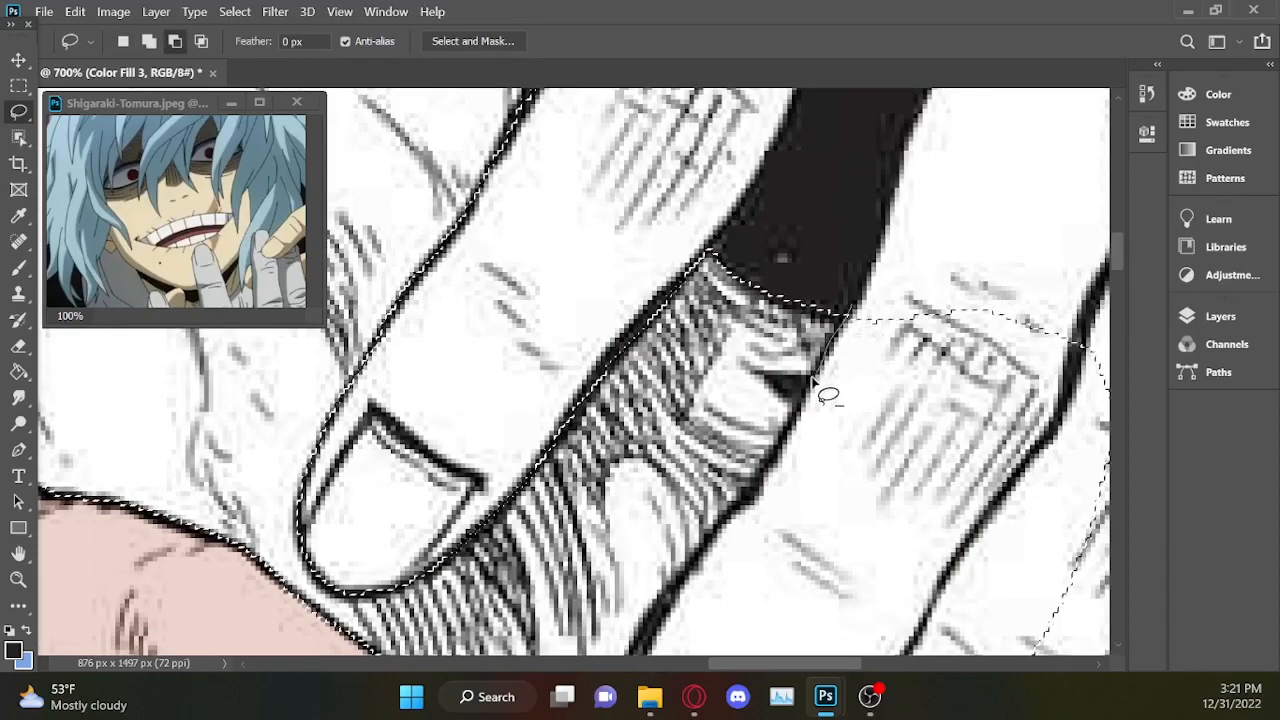
{"action": "mouse_move", "coordinate": [696, 556]}
{"action": "left_mouse_down"}
{"action": "mouse_move", "coordinate": [954, 310]}
{"action": "mouse_move", "coordinate": [945, 195]}
{"action": "left_mouse_up"}
Subtract the tips of the middle and ring fingers from the selection, following their outlines against the hair.
{"action": "left_click_drag", "start_coordinate": [1117, 261], "coordinate": [1115, 298]}
{"action": "key", "text": "alt"}
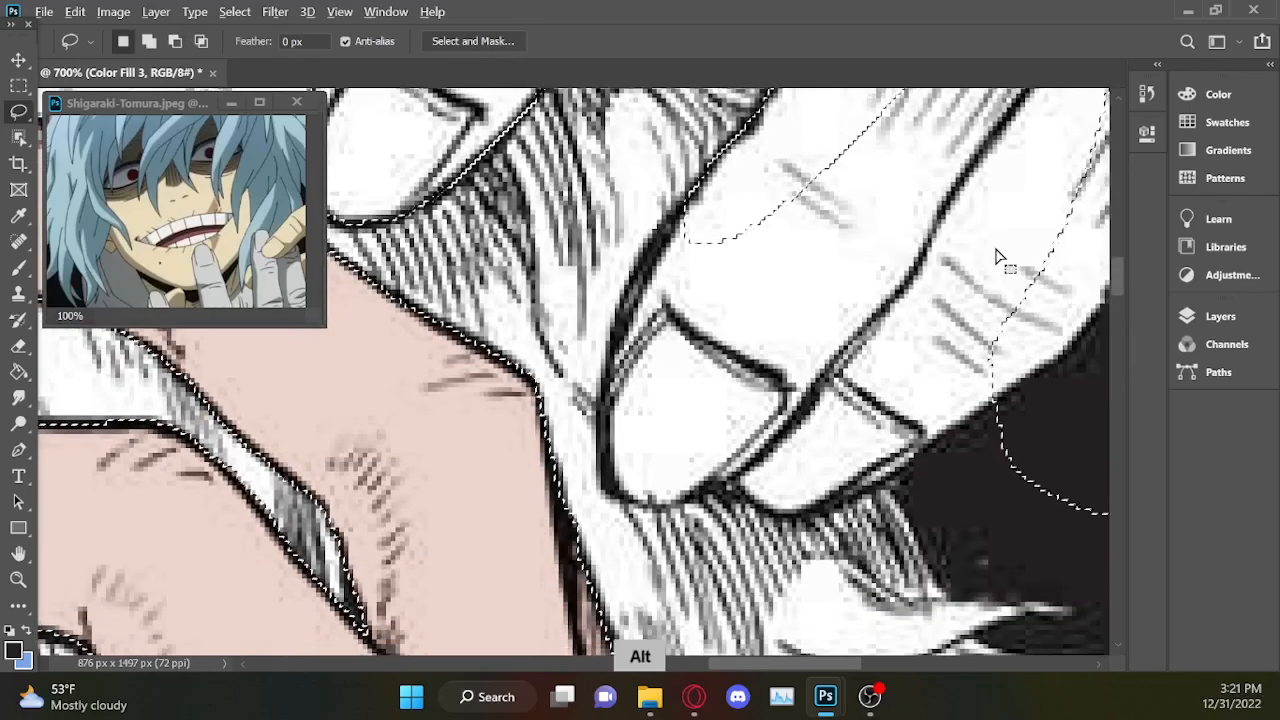
{"action": "left_click_drag", "start_coordinate": [670, 216], "coordinate": [607, 366]}
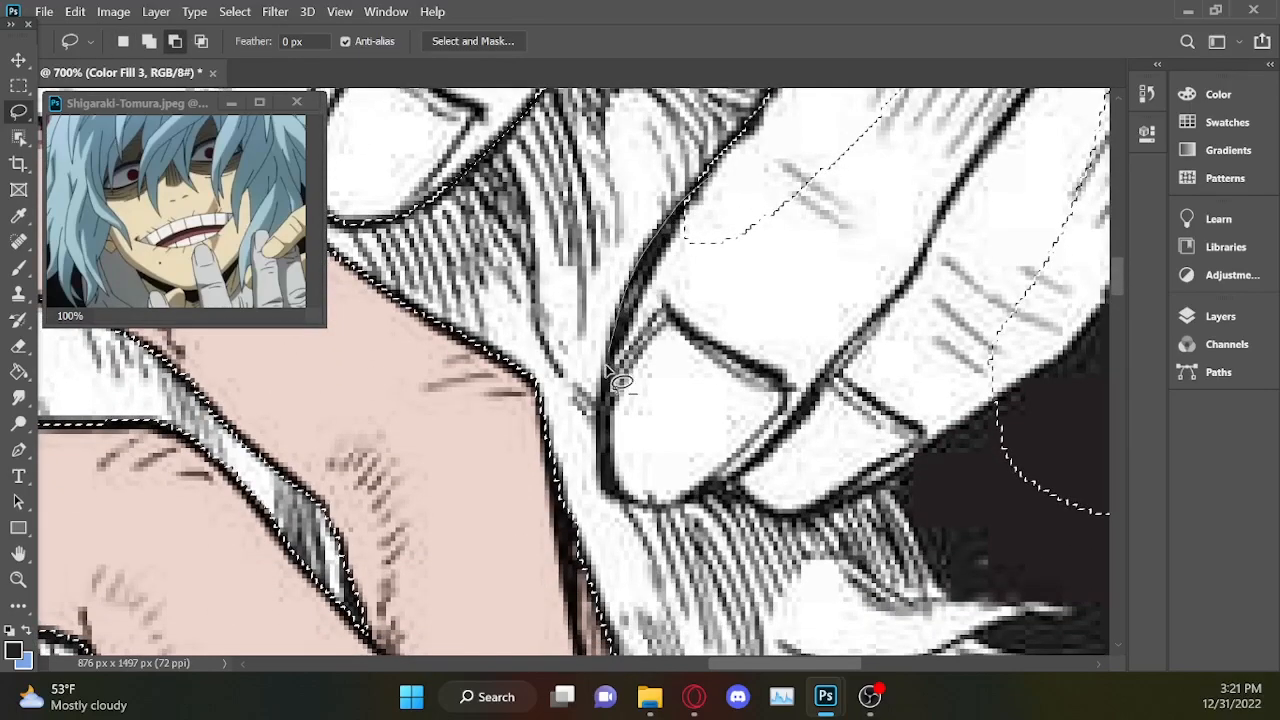
{"action": "mouse_move", "coordinate": [632, 505]}
{"action": "left_mouse_down"}
{"action": "mouse_move", "coordinate": [806, 166]}
{"action": "mouse_move", "coordinate": [885, 105]}
{"action": "left_mouse_up"}
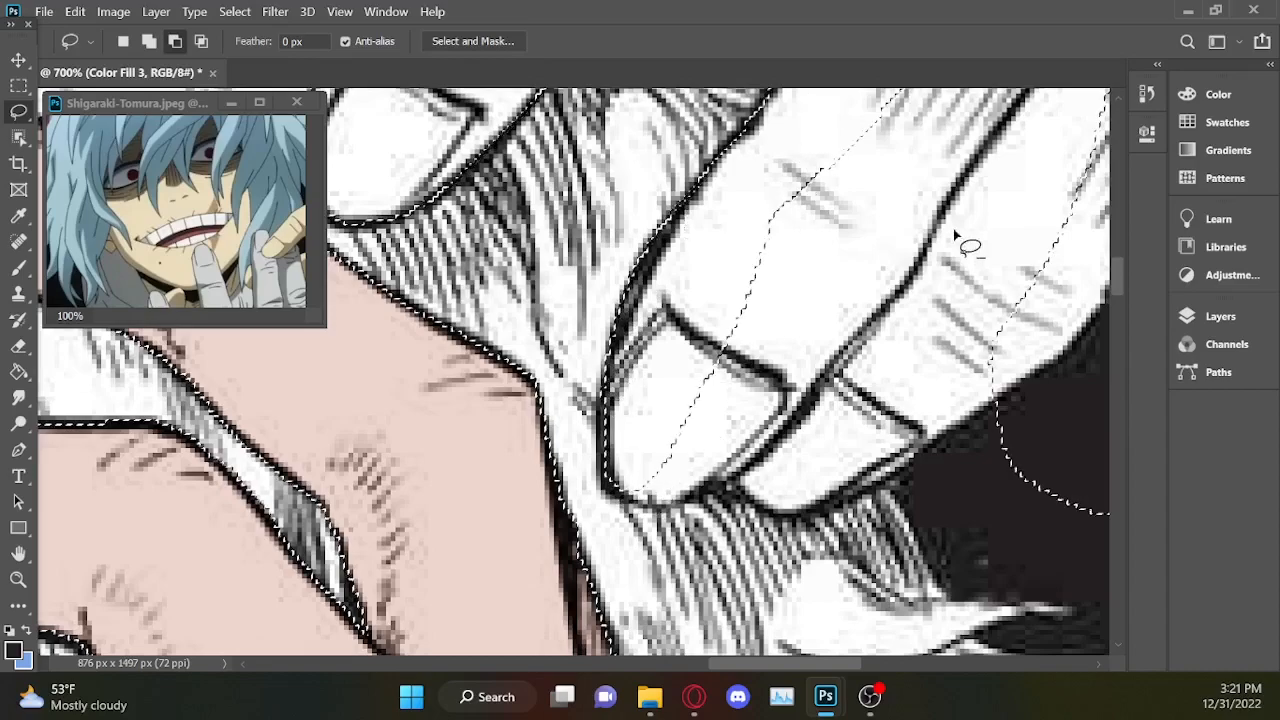
{"action": "mouse_move", "coordinate": [1008, 400]}
{"action": "left_mouse_down"}
{"action": "mouse_move", "coordinate": [880, 500]}
{"action": "mouse_move", "coordinate": [818, 528]}
{"action": "mouse_move", "coordinate": [772, 520]}
{"action": "left_mouse_up"}
{"action": "left_click_drag", "start_coordinate": [716, 490], "coordinate": [621, 497]}
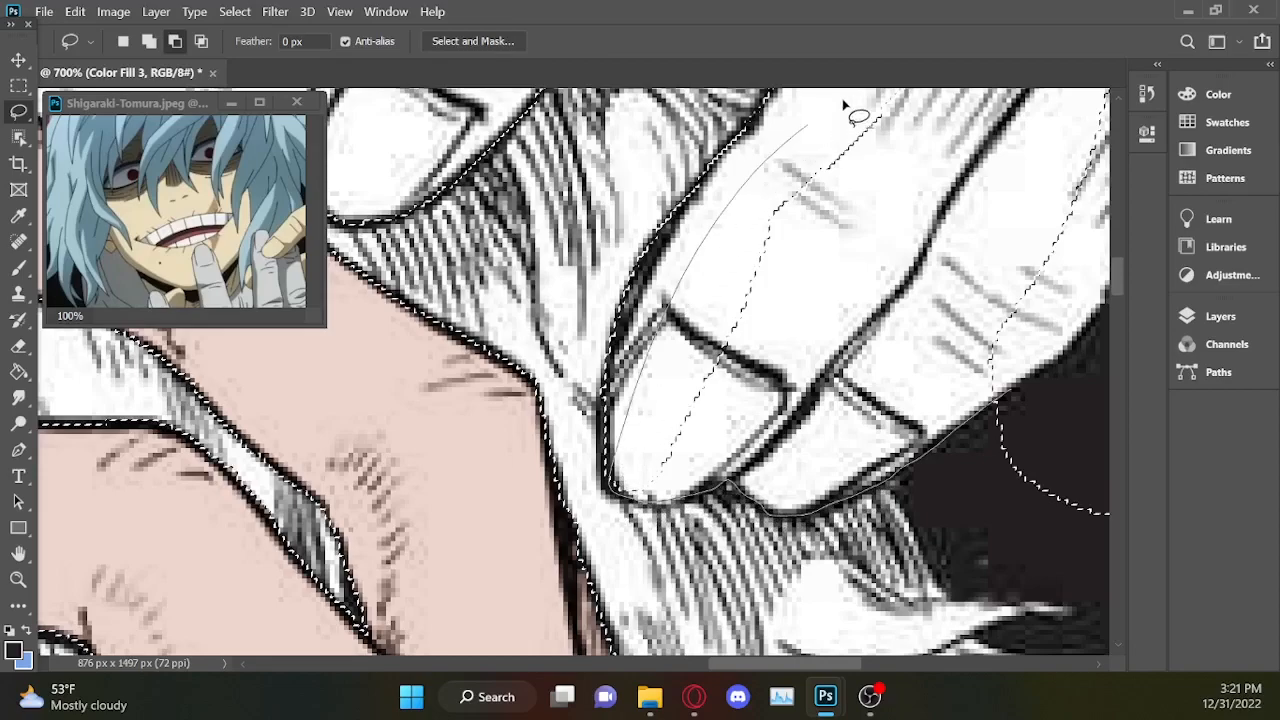
{"action": "mouse_move", "coordinate": [995, 165]}
{"action": "left_mouse_down"}
{"action": "mouse_move", "coordinate": [1080, 351]}
{"action": "mouse_move", "coordinate": [1057, 386]}
{"action": "mouse_move", "coordinate": [1006, 409]}
{"action": "left_mouse_up"}
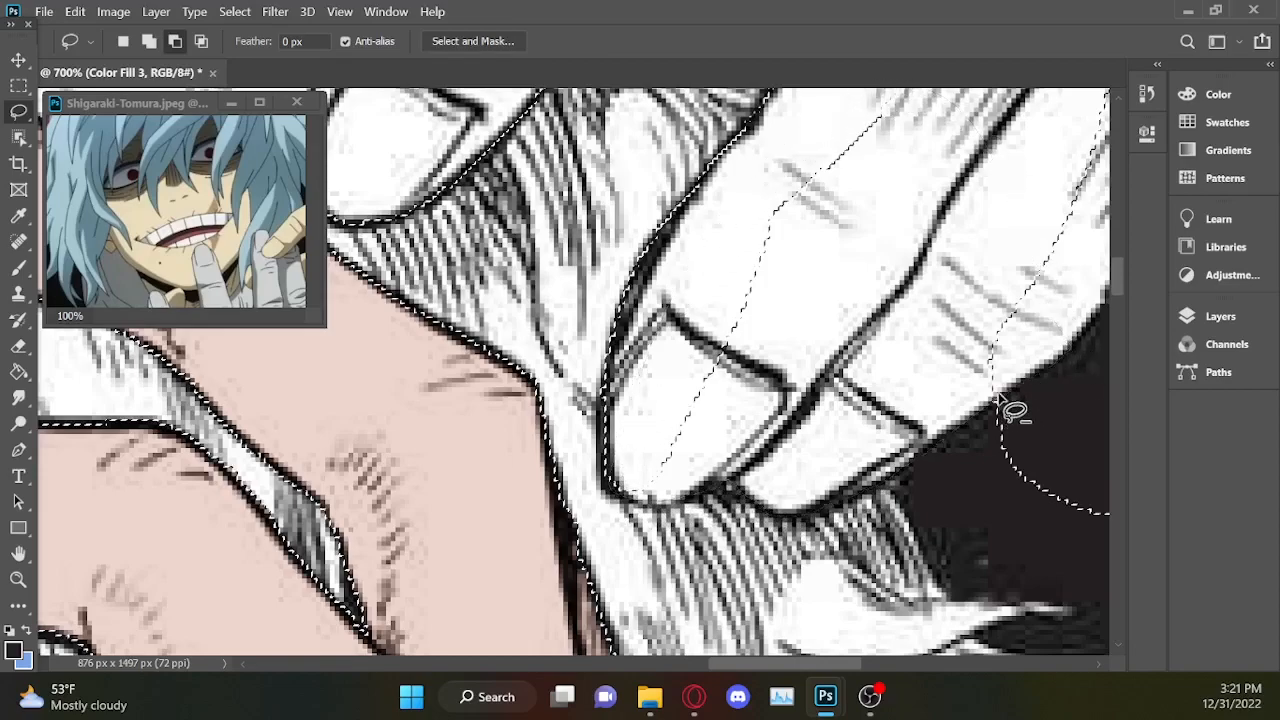
Remove the leftover selected patch across the middle and ring fingers' knuckles from the selection.
{"action": "left_click_drag", "start_coordinate": [762, 664], "coordinate": [800, 666]}
{"action": "left_click_drag", "start_coordinate": [1120, 270], "coordinate": [1120, 249]}
{"action": "mouse_move", "coordinate": [785, 212]}
{"action": "left_mouse_down"}
{"action": "mouse_move", "coordinate": [897, 505]}
{"action": "mouse_move", "coordinate": [750, 168]}
{"action": "left_mouse_up"}
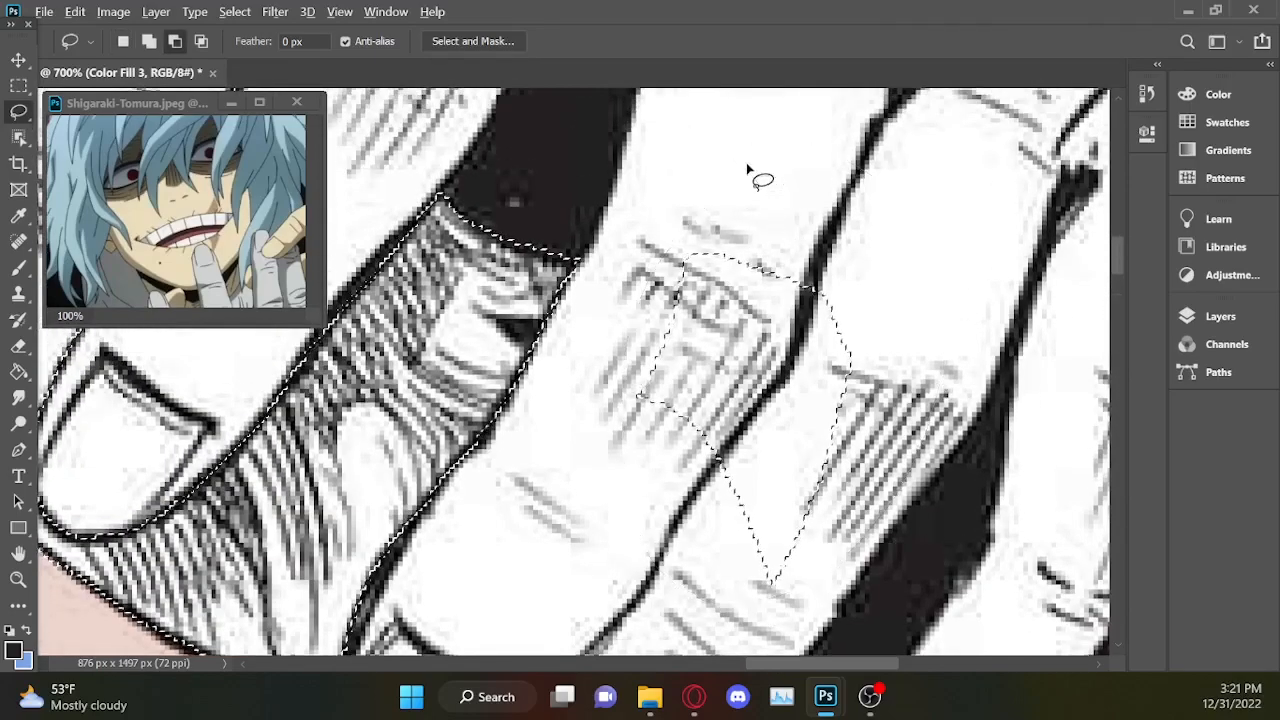
Subtract the black background around the upper right-side hair tufts from the selection, starting just below the ring fingertip.
{"action": "scroll", "coordinate": [746, 168], "scroll_direction": "down", "scroll_amount": 1}
{"action": "scroll", "coordinate": [747, 167], "scroll_direction": "down", "scroll_amount": 4}
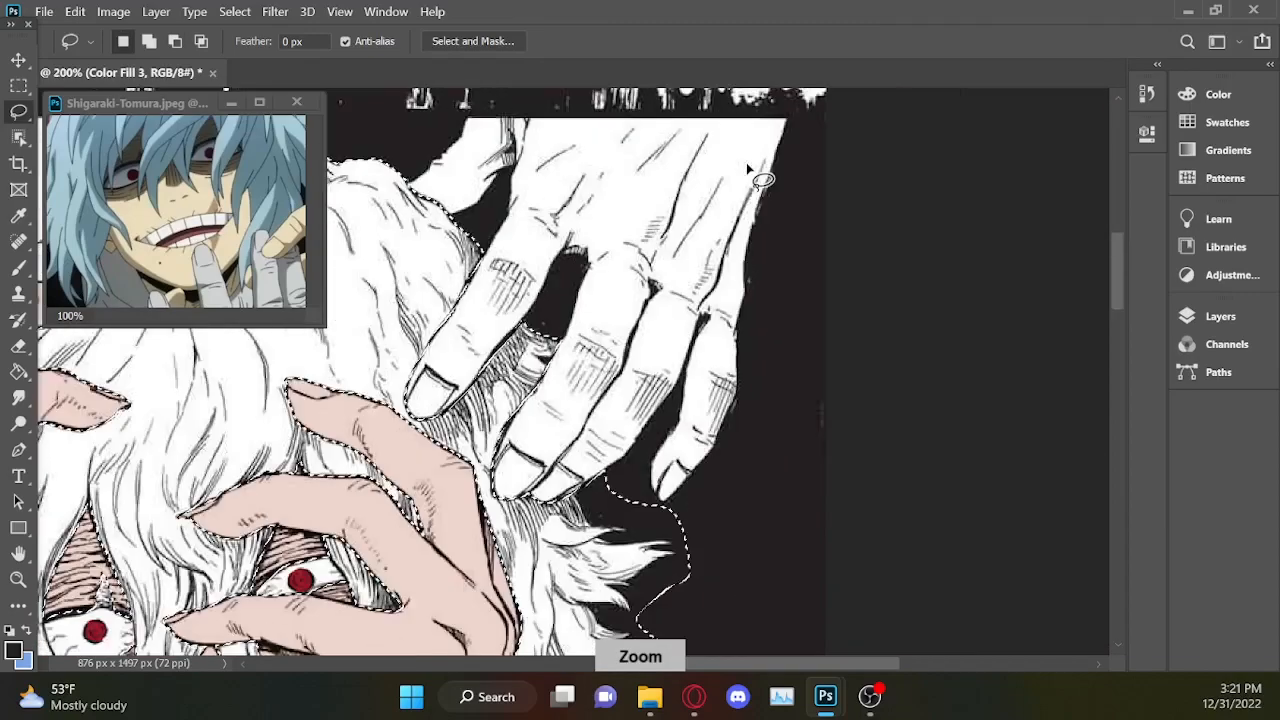
{"action": "scroll", "coordinate": [700, 390], "scroll_direction": "down", "scroll_amount": 1}
{"action": "scroll", "coordinate": [657, 343], "scroll_direction": "down", "scroll_amount": 2}
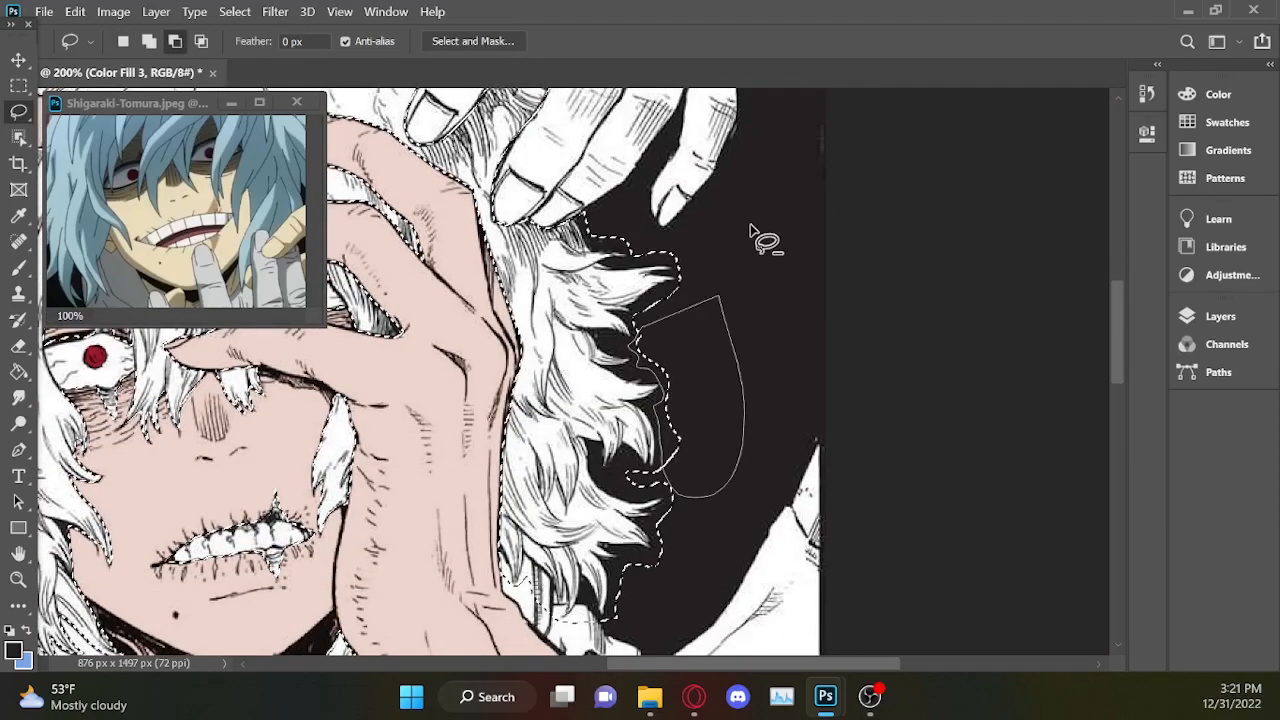
{"action": "scroll", "coordinate": [680, 380], "scroll_direction": "down", "scroll_amount": 1}
{"action": "scroll", "coordinate": [766, 366], "scroll_direction": "up", "scroll_amount": 4}
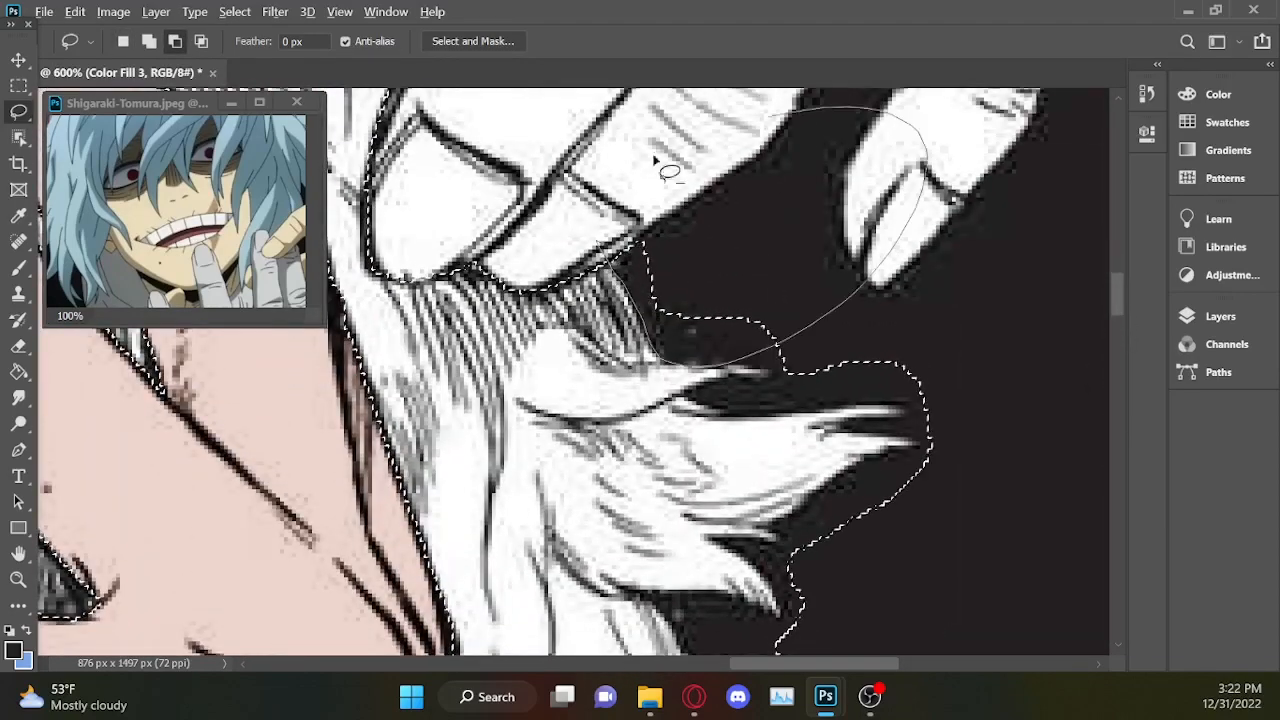
{"action": "left_click_drag", "start_coordinate": [605, 264], "coordinate": [655, 205]}
{"action": "mouse_move", "coordinate": [794, 369]}
{"action": "left_mouse_down"}
{"action": "mouse_move", "coordinate": [850, 408]}
{"action": "mouse_move", "coordinate": [685, 394]}
{"action": "mouse_move", "coordinate": [793, 371]}
{"action": "left_mouse_up"}
{"action": "mouse_move", "coordinate": [931, 378]}
{"action": "left_mouse_down"}
{"action": "mouse_move", "coordinate": [840, 420]}
{"action": "mouse_move", "coordinate": [814, 523]}
{"action": "left_mouse_up"}
{"action": "scroll", "coordinate": [800, 450], "scroll_direction": "down", "scroll_amount": 3}
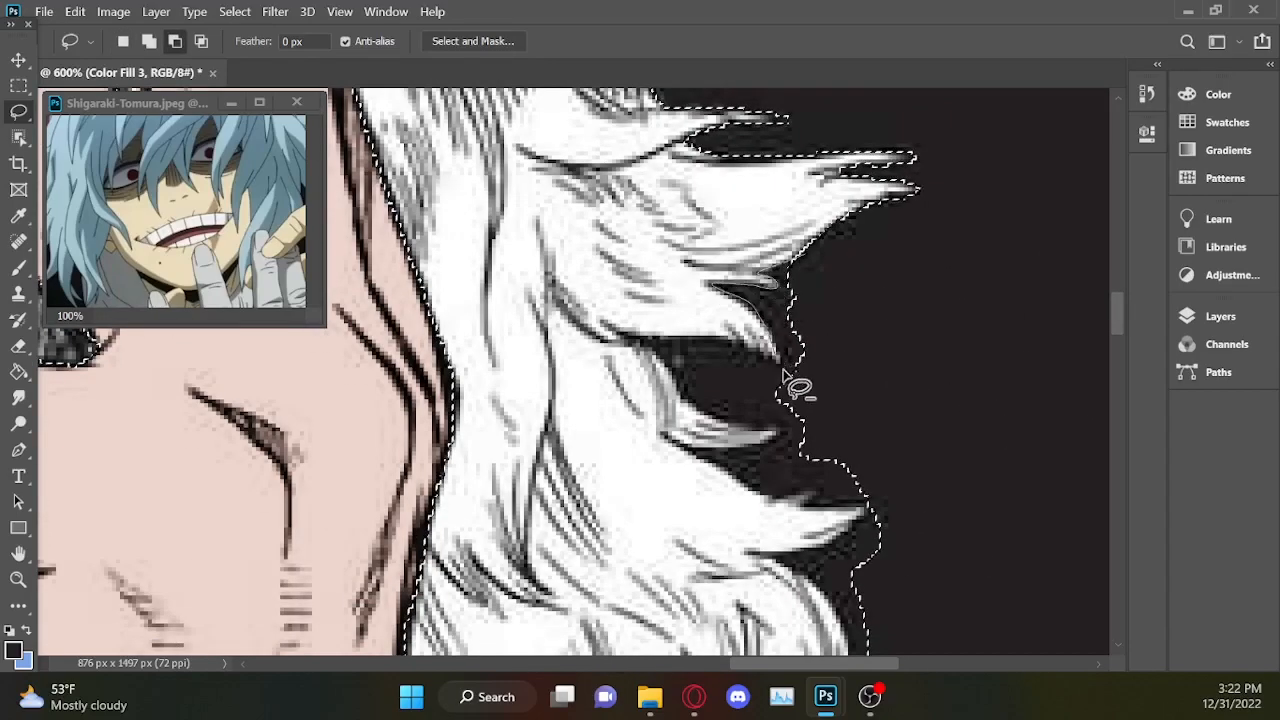
Trim the black background out of the selection around the middle right-side hair tufts, including the gaps between the strands.
{"action": "mouse_move", "coordinate": [783, 362]}
{"action": "left_mouse_down"}
{"action": "mouse_move", "coordinate": [768, 492]}
{"action": "mouse_move", "coordinate": [845, 470]}
{"action": "left_mouse_up"}
{"action": "scroll", "coordinate": [875, 400], "scroll_direction": "down", "scroll_amount": 3}
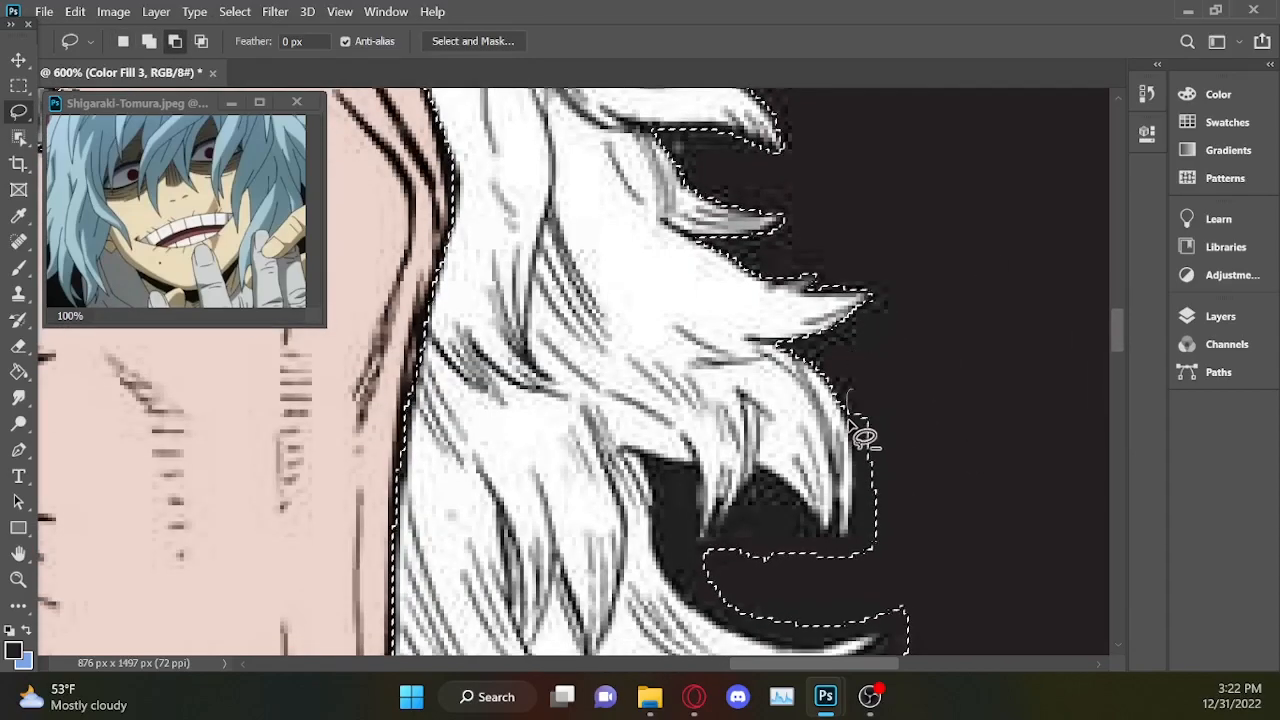
{"action": "mouse_move", "coordinate": [838, 520]}
{"action": "left_mouse_down"}
{"action": "mouse_move", "coordinate": [721, 563]}
{"action": "mouse_move", "coordinate": [700, 538]}
{"action": "mouse_move", "coordinate": [738, 604]}
{"action": "left_mouse_up"}
{"action": "scroll", "coordinate": [788, 577], "scroll_direction": "down", "scroll_amount": 2}
{"action": "mouse_move", "coordinate": [940, 436]}
{"action": "left_mouse_down"}
{"action": "mouse_move", "coordinate": [796, 496]}
{"action": "mouse_move", "coordinate": [850, 405]}
{"action": "left_mouse_up"}
{"action": "mouse_move", "coordinate": [910, 462]}
{"action": "left_mouse_down"}
{"action": "mouse_move", "coordinate": [857, 508]}
{"action": "mouse_move", "coordinate": [905, 480]}
{"action": "left_mouse_up"}
{"action": "mouse_move", "coordinate": [860, 520]}
{"action": "left_mouse_down"}
{"action": "mouse_move", "coordinate": [777, 552]}
{"action": "mouse_move", "coordinate": [885, 510]}
{"action": "left_mouse_up"}
Cut the background and non-hair areas around the lowest right-side hair tips beside the raised wrist out of the selection.
{"action": "scroll", "coordinate": [885, 508], "scroll_direction": "down", "scroll_amount": 4}
{"action": "mouse_move", "coordinate": [800, 292]}
{"action": "left_mouse_down"}
{"action": "mouse_move", "coordinate": [838, 332]}
{"action": "mouse_move", "coordinate": [709, 356]}
{"action": "mouse_move", "coordinate": [698, 410]}
{"action": "mouse_move", "coordinate": [893, 392]}
{"action": "left_mouse_up"}
{"action": "mouse_move", "coordinate": [872, 303]}
{"action": "left_mouse_down"}
{"action": "mouse_move", "coordinate": [923, 312]}
{"action": "mouse_move", "coordinate": [905, 303]}
{"action": "left_mouse_up"}
{"action": "mouse_move", "coordinate": [699, 580]}
{"action": "left_mouse_down"}
{"action": "mouse_move", "coordinate": [628, 484]}
{"action": "mouse_move", "coordinate": [570, 522]}
{"action": "mouse_move", "coordinate": [580, 572]}
{"action": "left_mouse_up"}
{"action": "mouse_move", "coordinate": [566, 524]}
{"action": "left_mouse_down"}
{"action": "mouse_move", "coordinate": [530, 440]}
{"action": "mouse_move", "coordinate": [435, 481]}
{"action": "left_mouse_up"}
{"action": "scroll", "coordinate": [450, 495], "scroll_direction": "down", "scroll_amount": 8}
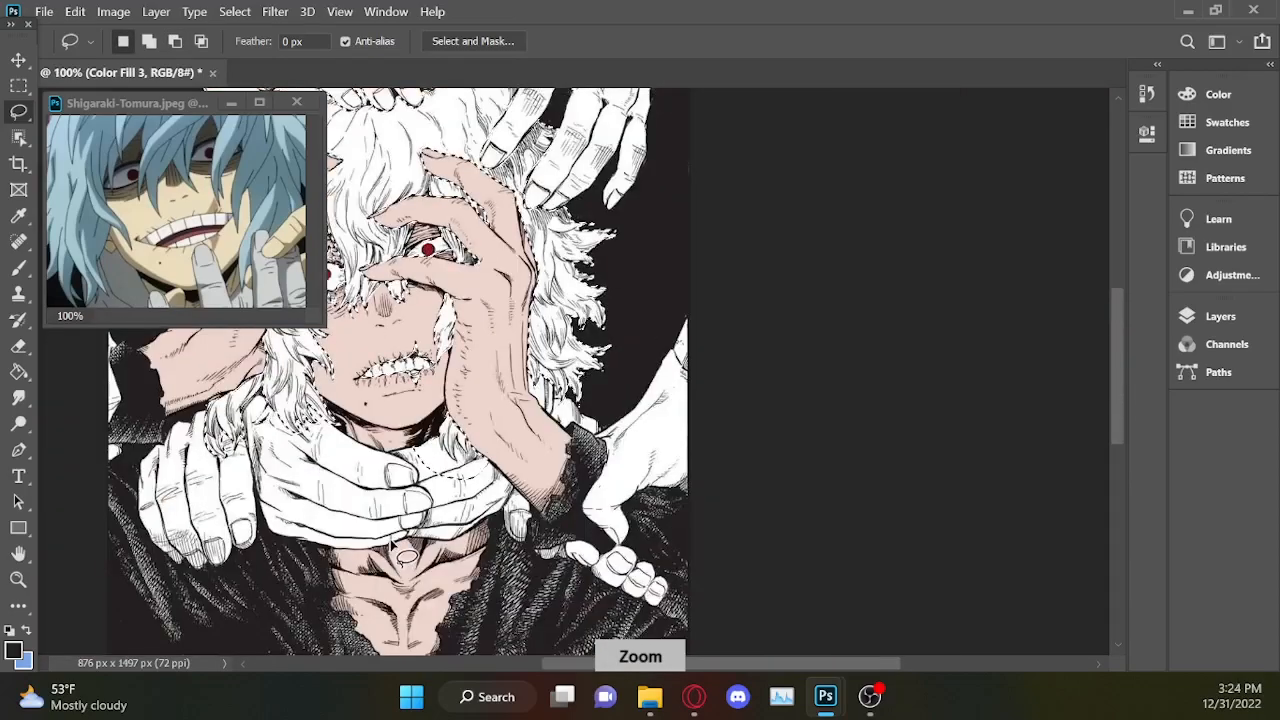
Subtract the neck-gripping hand's fingers and the forearm edge from the selection around the hair lock below the jaw.
{"action": "key", "text": "ctrl+plus"}
{"action": "key", "text": "ctrl+plus"}
{"action": "key", "text": "ctrl+plus"}
{"action": "left_click_drag", "start_coordinate": [762, 664], "coordinate": [665, 664]}
{"action": "left_click_drag", "start_coordinate": [1122, 358], "coordinate": [1118, 381]}
{"action": "key", "text": "ctrl+plus"}
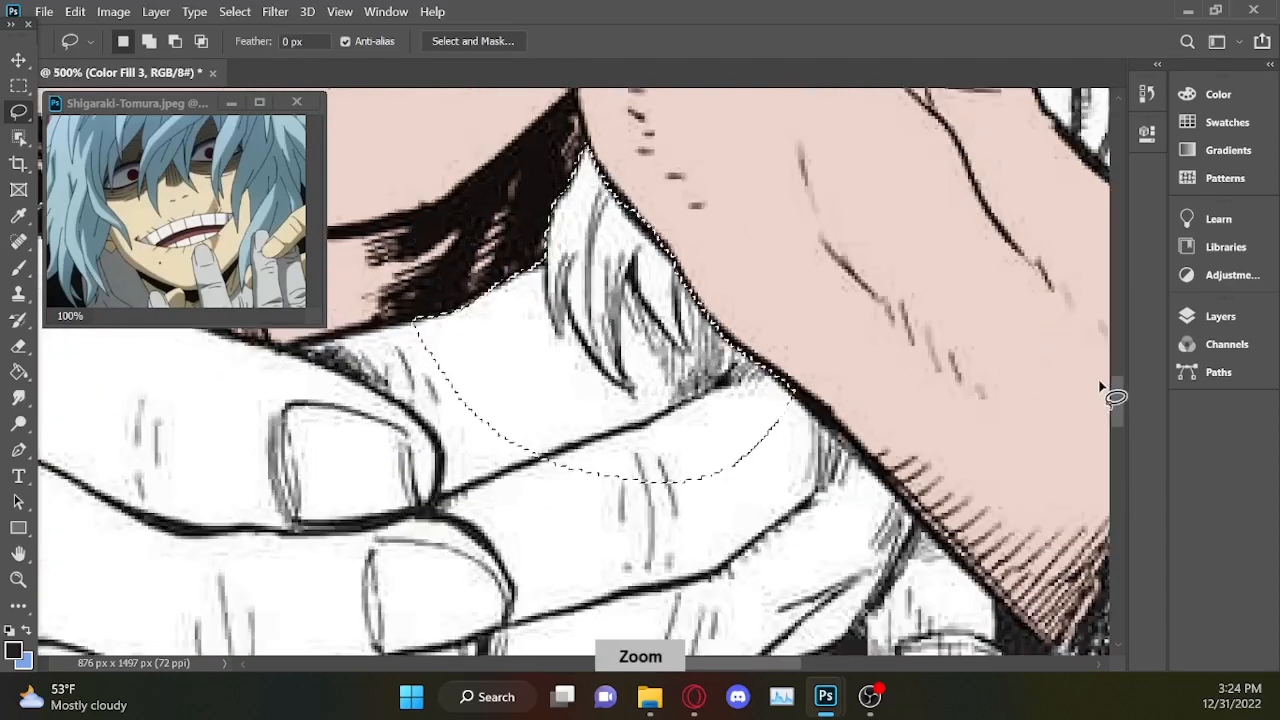
{"action": "left_click_drag", "start_coordinate": [691, 248], "coordinate": [676, 298], "text": "alt"}
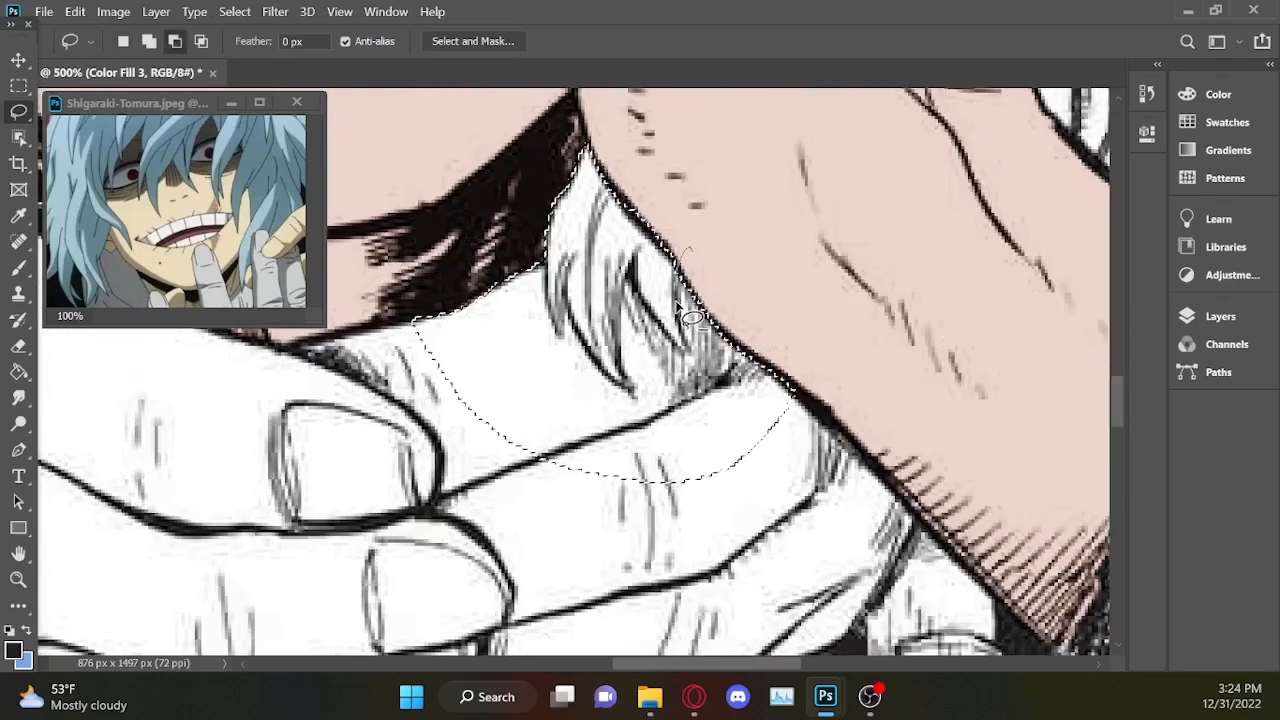
{"action": "mouse_move", "coordinate": [684, 342]}
{"action": "left_mouse_down", "text": "alt"}
{"action": "mouse_move", "coordinate": [803, 341]}
{"action": "mouse_move", "coordinate": [788, 127]}
{"action": "left_mouse_up", "text": "alt"}
{"action": "left_click_drag", "start_coordinate": [888, 302], "coordinate": [727, 382], "text": "alt"}
{"action": "mouse_move", "coordinate": [540, 268]}
{"action": "left_mouse_down", "text": "alt"}
{"action": "mouse_move", "coordinate": [700, 577]}
{"action": "mouse_move", "coordinate": [952, 313]}
{"action": "mouse_move", "coordinate": [794, 257]}
{"action": "left_mouse_up", "text": "alt"}
Trim the selection tightly around the pointed strands of the hair lock below the jaw, removing the remaining white hand areas.
{"action": "key", "text": "ctrl+plus"}
{"action": "key", "text": "ctrl+plus"}
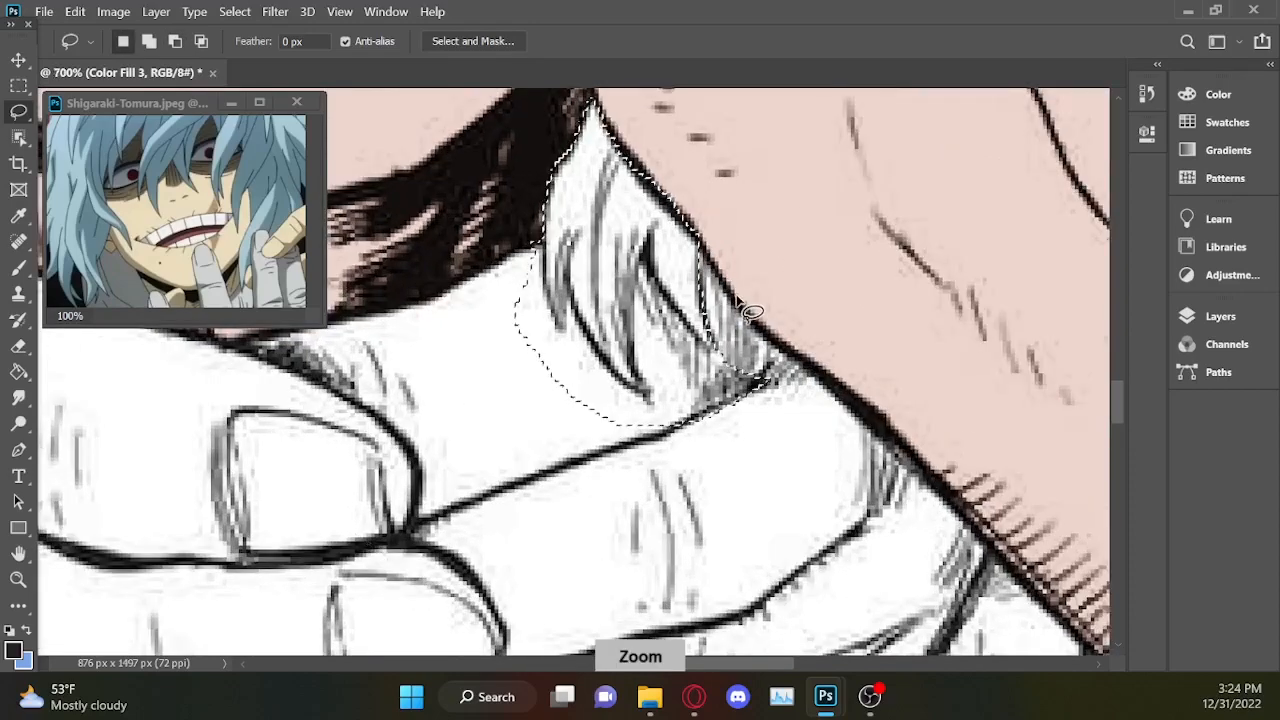
{"action": "left_click_drag", "start_coordinate": [1118, 396], "coordinate": [1117, 388]}
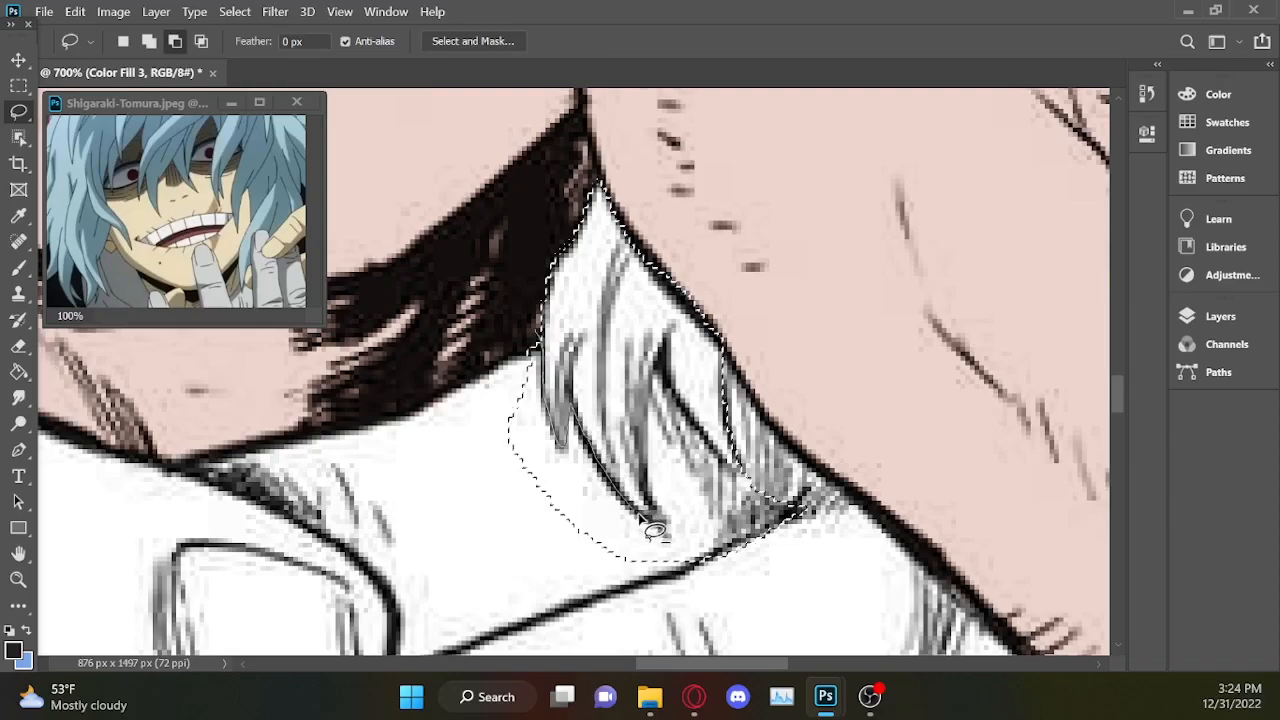
{"action": "mouse_move", "coordinate": [662, 546]}
{"action": "left_mouse_down", "text": "alt"}
{"action": "mouse_move", "coordinate": [513, 549]}
{"action": "mouse_move", "coordinate": [528, 277]}
{"action": "left_mouse_up", "text": "alt"}
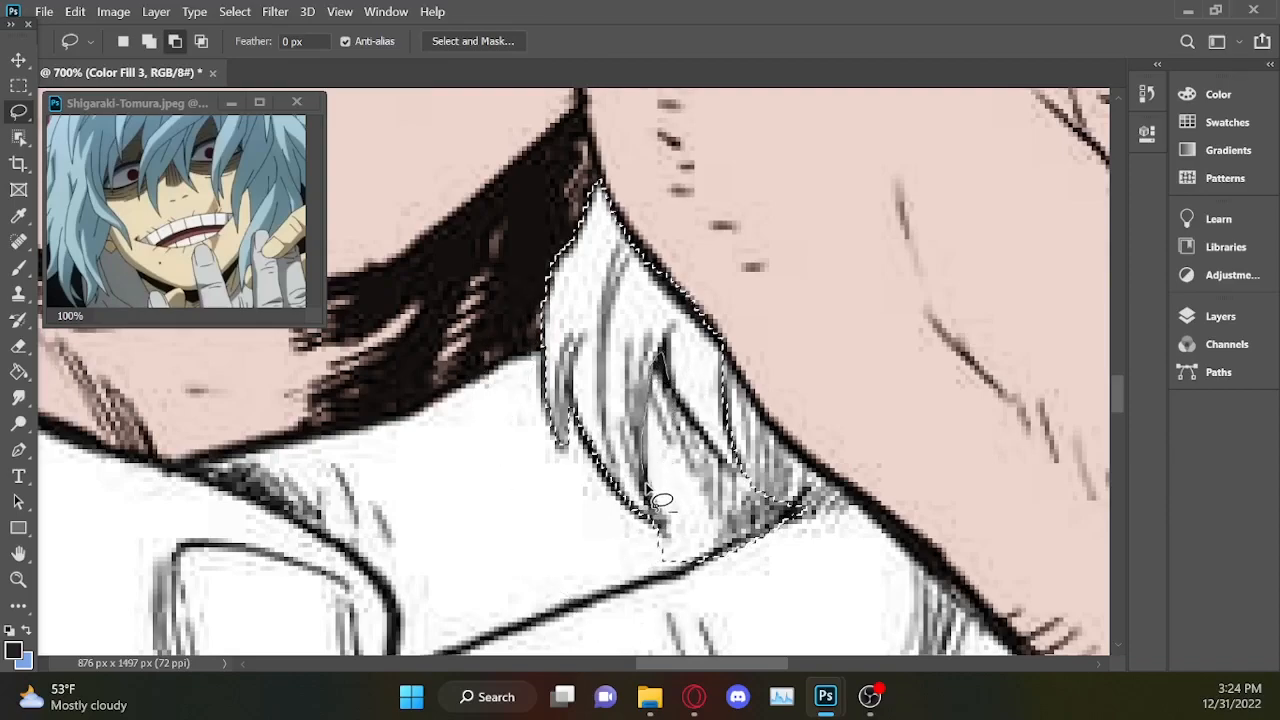
{"action": "mouse_move", "coordinate": [683, 586]}
{"action": "left_mouse_down", "text": "alt"}
{"action": "mouse_move", "coordinate": [877, 533]}
{"action": "mouse_move", "coordinate": [881, 483]}
{"action": "mouse_move", "coordinate": [757, 476]}
{"action": "left_mouse_up", "text": "alt"}
{"action": "left_click_drag", "start_coordinate": [687, 399], "coordinate": [680, 390]}
{"action": "scroll", "coordinate": [675, 355], "scroll_direction": "down", "scroll_amount": 1}
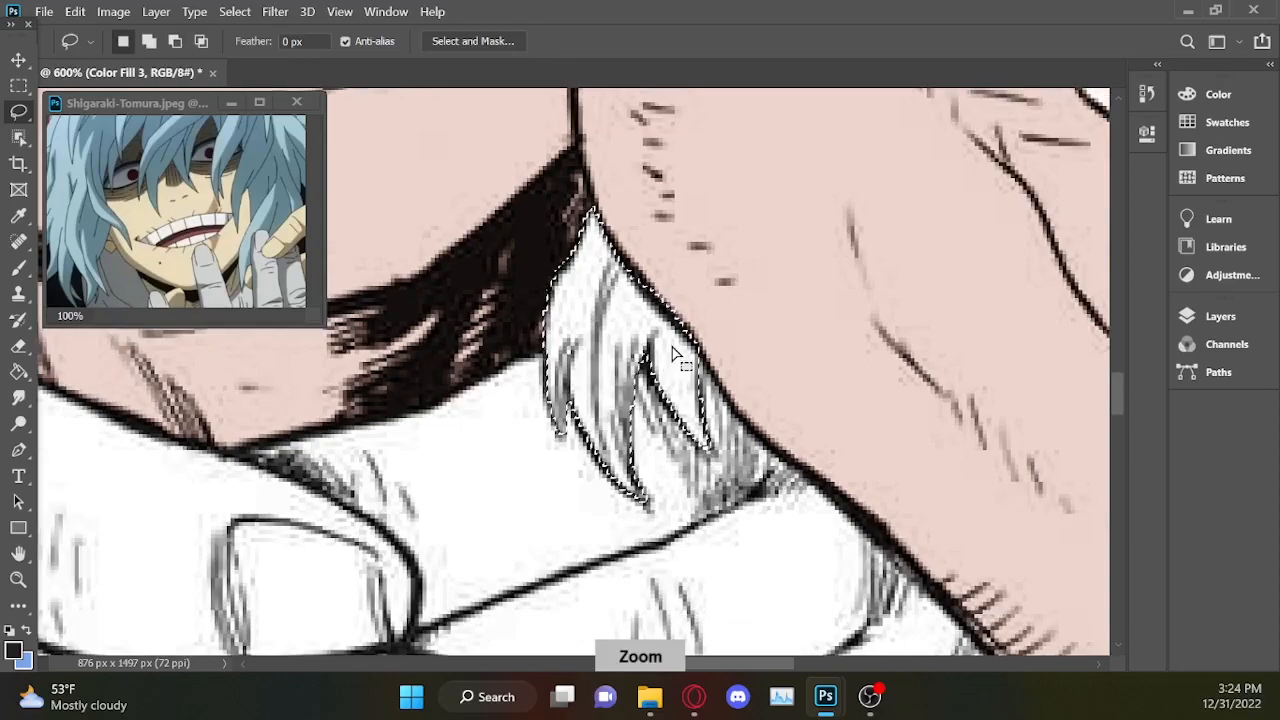
{"action": "scroll", "coordinate": [678, 355], "scroll_direction": "down", "scroll_amount": 1}
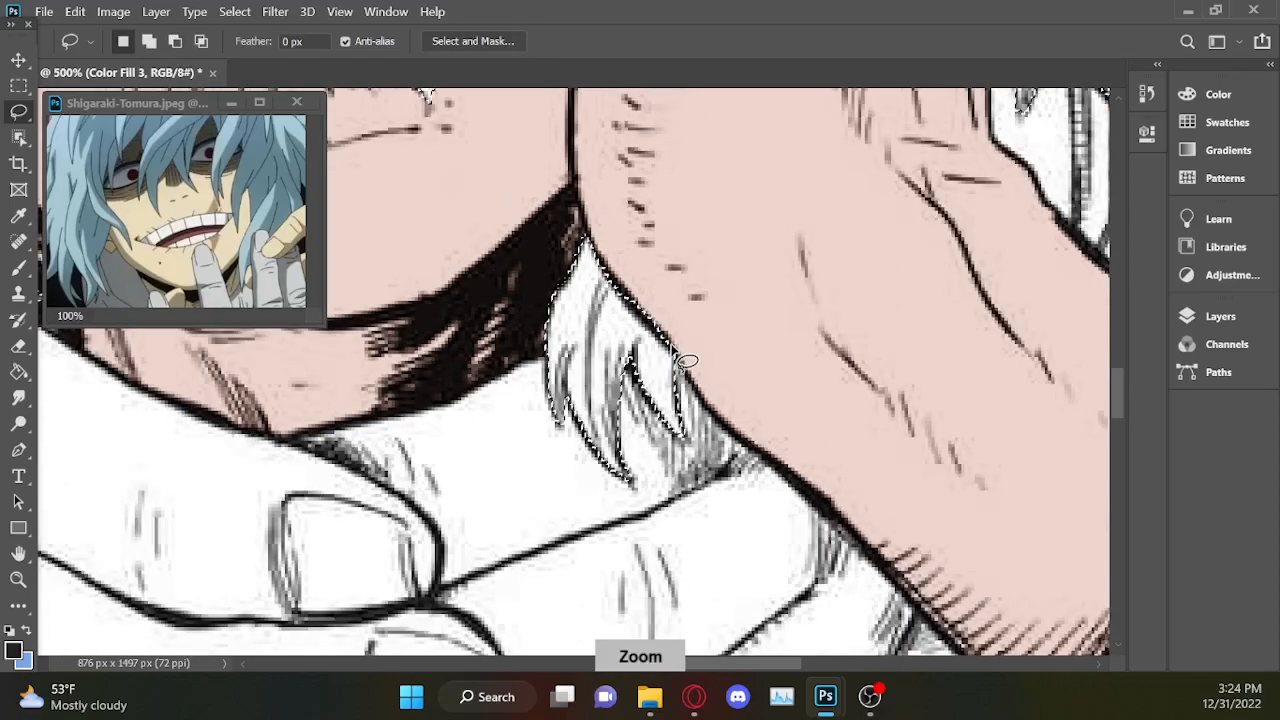
{"action": "scroll", "coordinate": [686, 361], "scroll_direction": "down", "scroll_amount": 3}
{"action": "scroll", "coordinate": [680, 355], "scroll_direction": "down", "scroll_amount": 3}
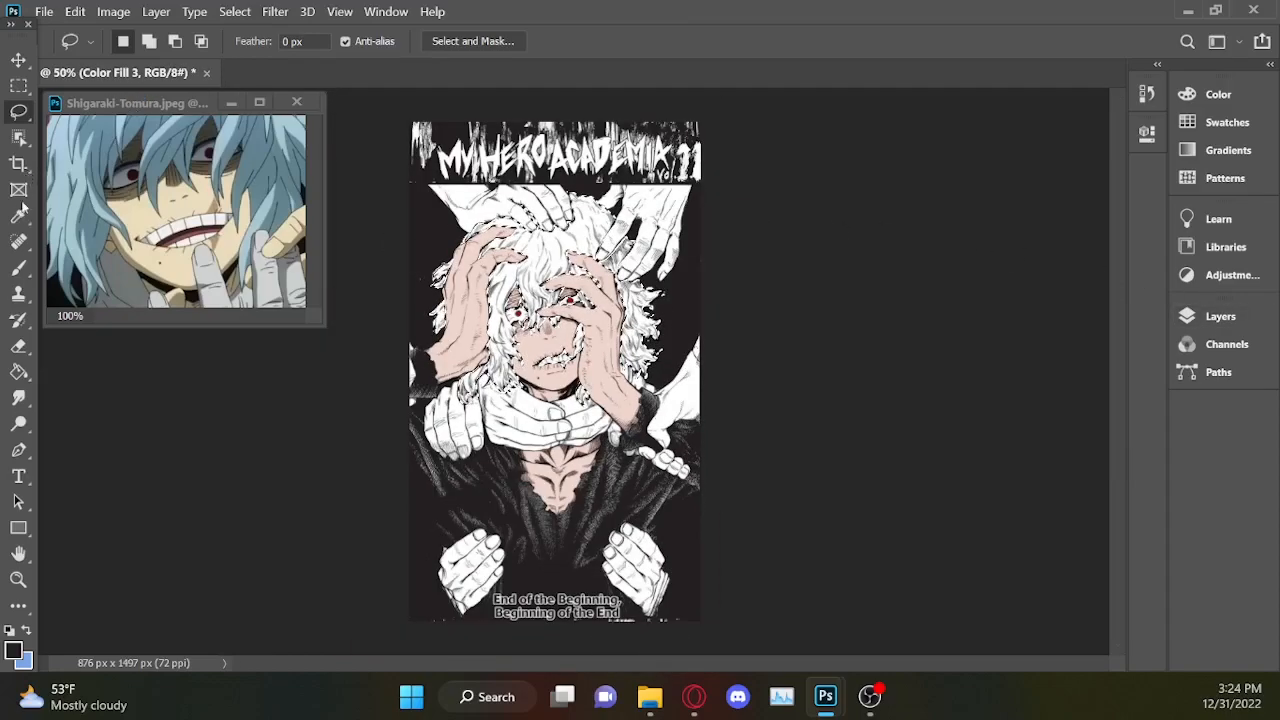
Sample the light blue of the hair in the Shigaraki reference image as the foreground colour with the Eyedropper.
{"action": "left_click", "coordinate": [166, 129]}
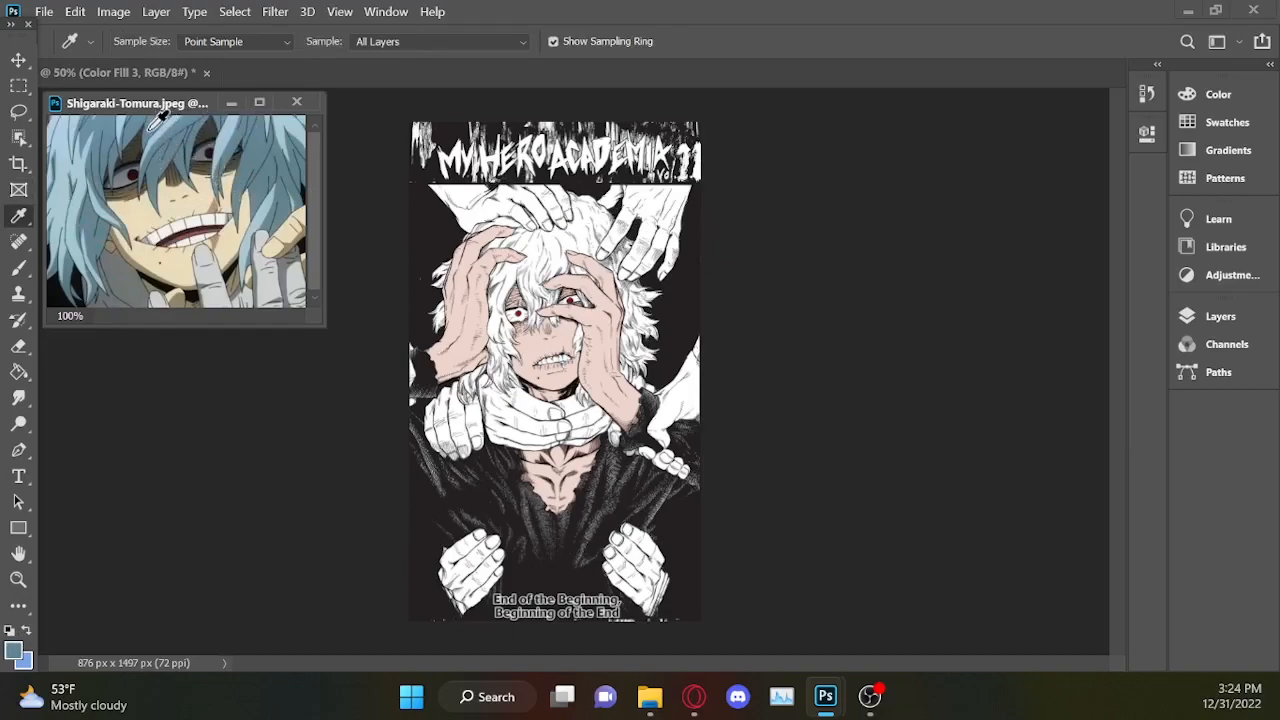
{"action": "left_click", "coordinate": [158, 140]}
{"action": "left_click_drag", "start_coordinate": [70, 168], "coordinate": [61, 144]}
{"action": "left_click", "coordinate": [62, 130]}
{"action": "left_click", "coordinate": [84, 207]}
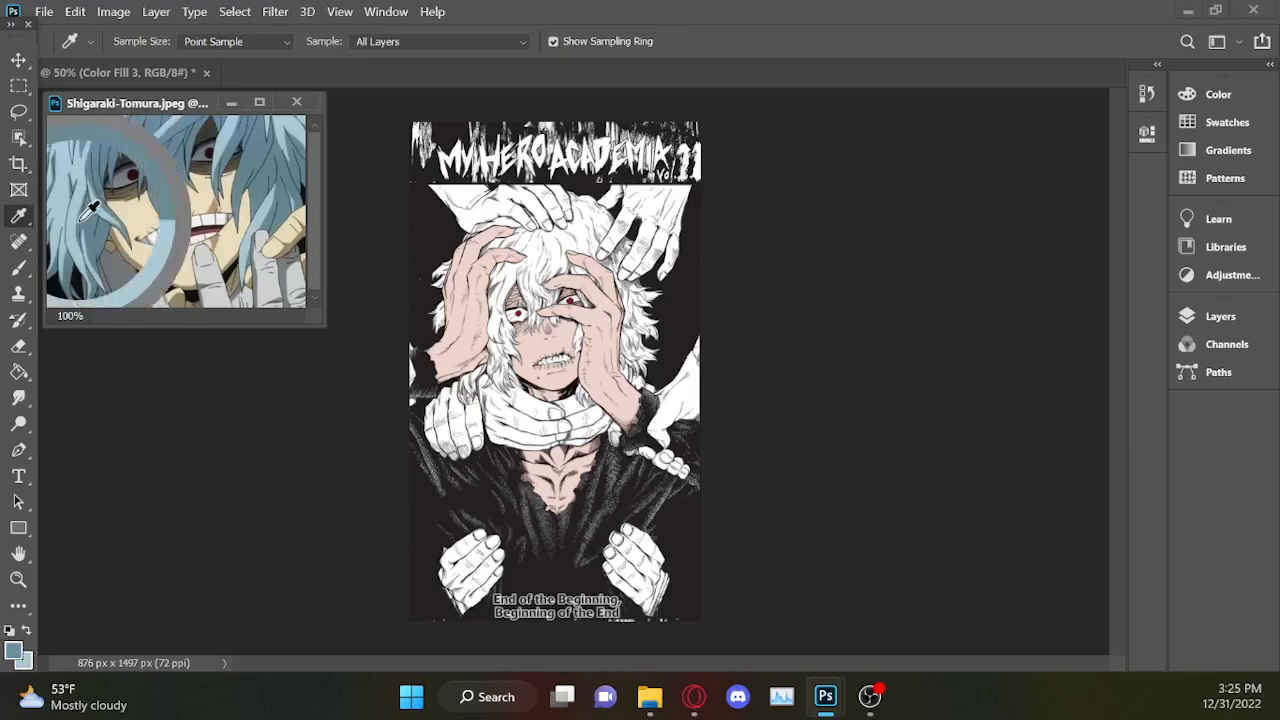
{"action": "left_click", "coordinate": [84, 212]}
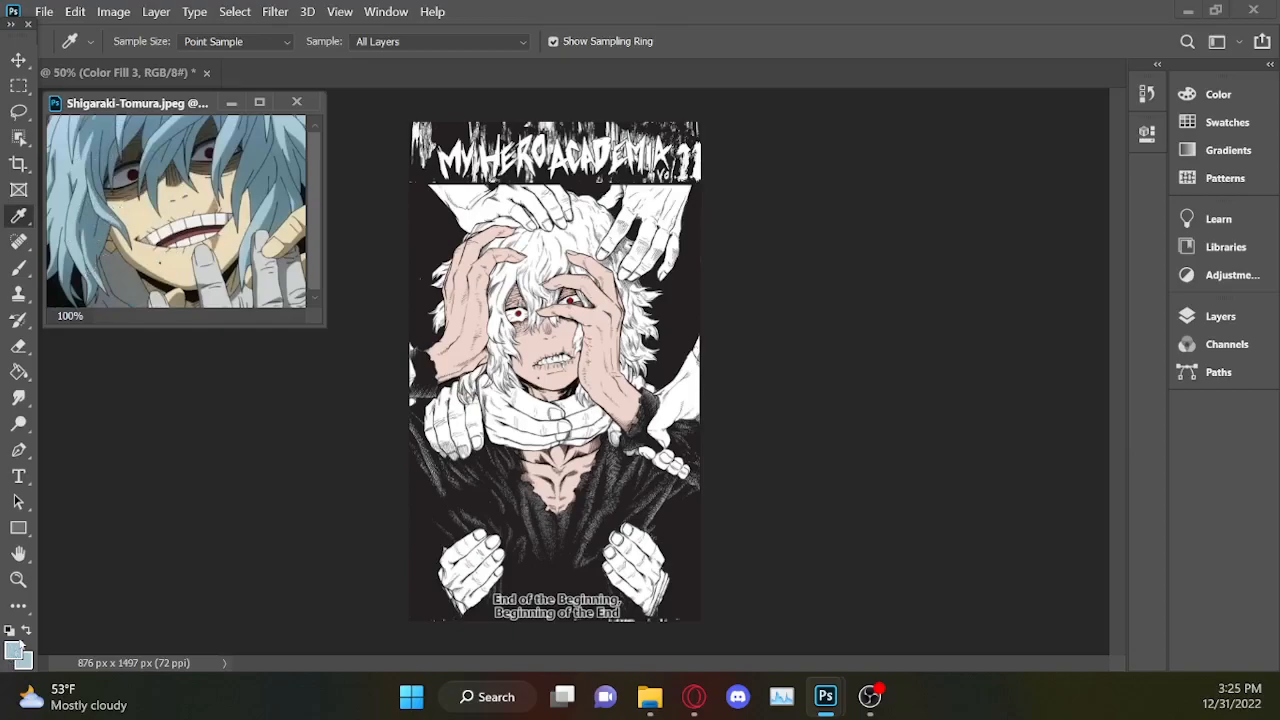
Copy the foreground colour's hex code a3c4cd from the Color Picker.
{"action": "left_click", "coordinate": [18, 644]}
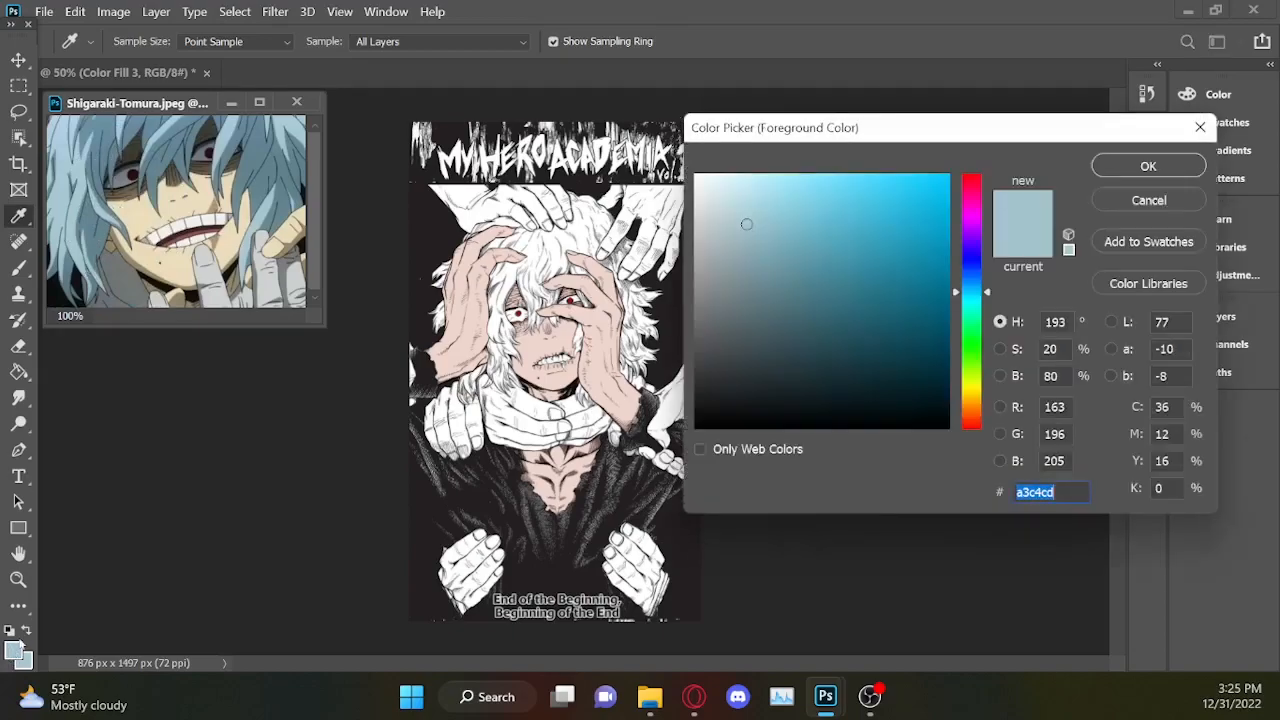
{"action": "key", "text": "ctrl+c"}
{"action": "left_click", "coordinate": [1199, 175]}
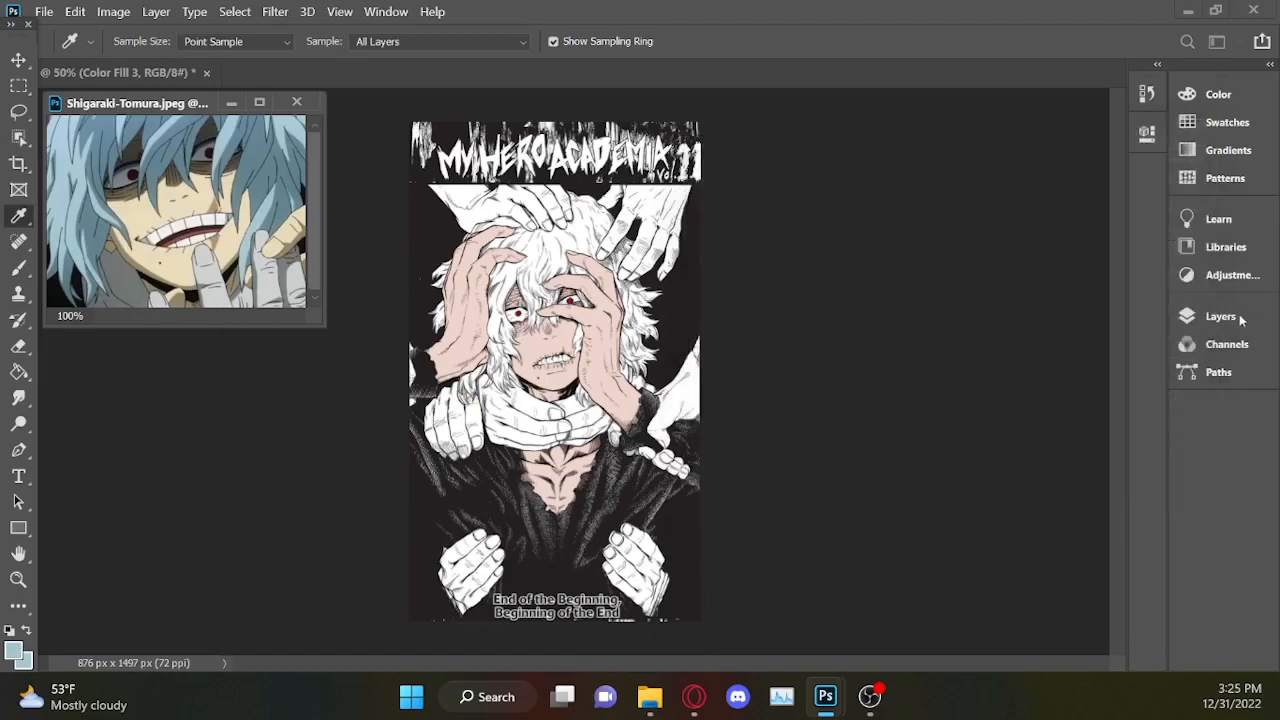
Subtract the teeth and mouth area from the hair selection on the cover with the Lasso.
{"action": "left_click", "coordinate": [1222, 317]}
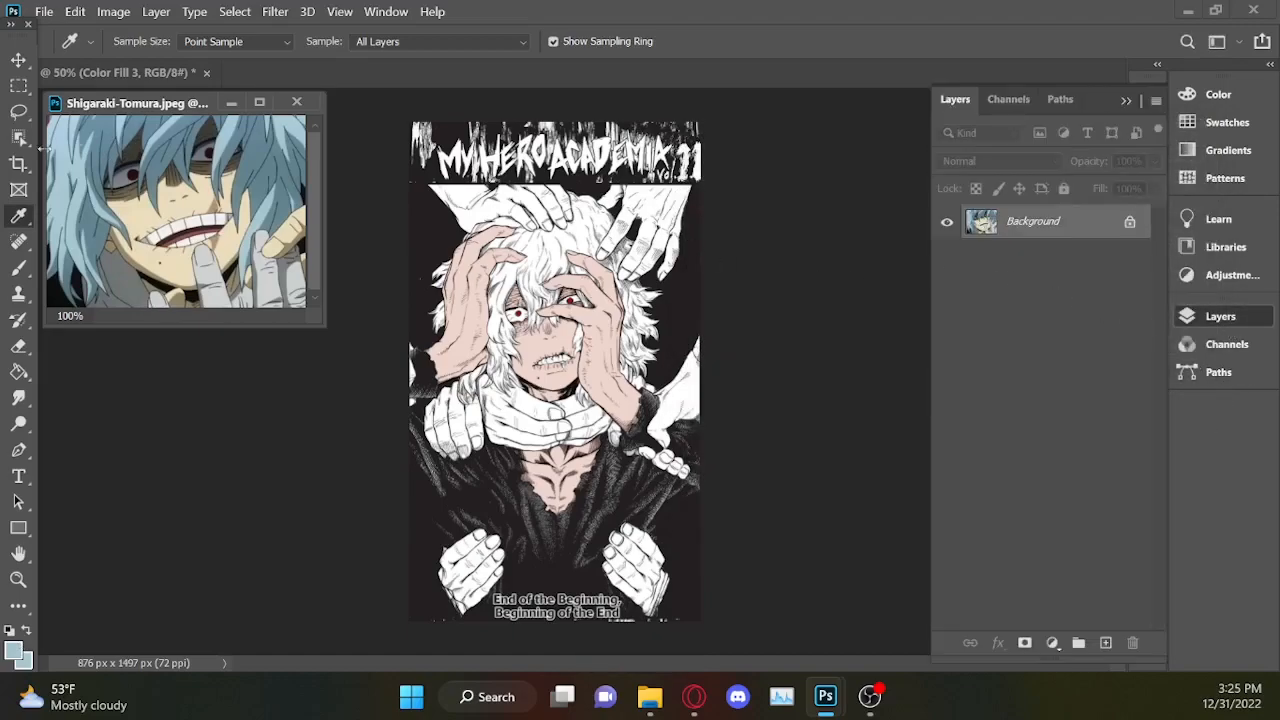
{"action": "left_click", "coordinate": [18, 60]}
{"action": "left_click", "coordinate": [797, 330]}
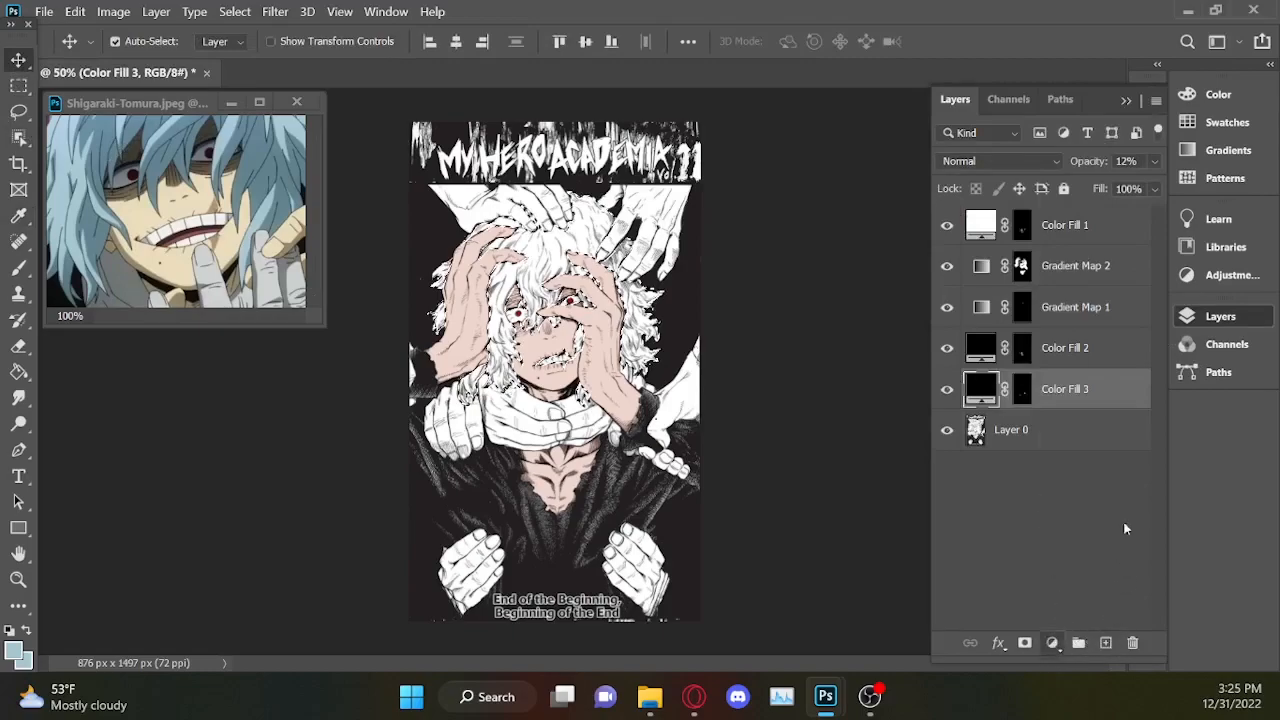
{"action": "left_click", "coordinate": [19, 111]}
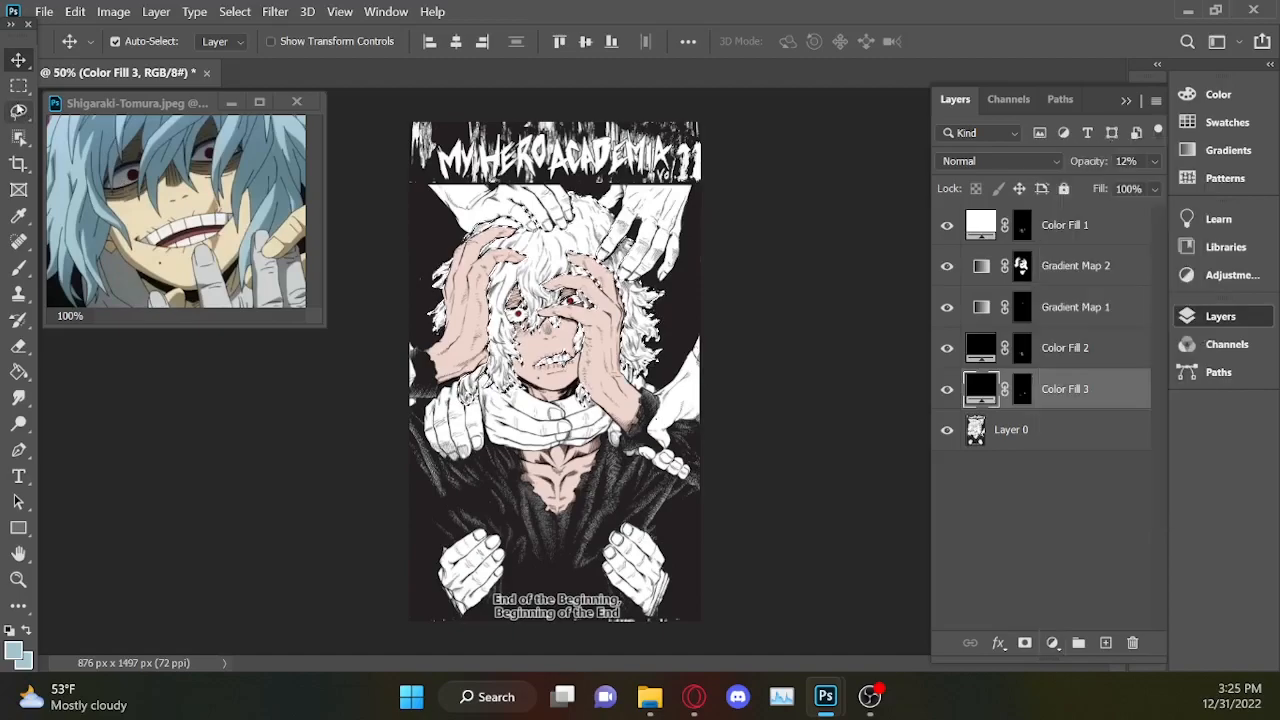
{"action": "key", "text": "ctrl+plus"}
{"action": "key", "text": "ctrl+plus"}
{"action": "key", "text": "ctrl+plus"}
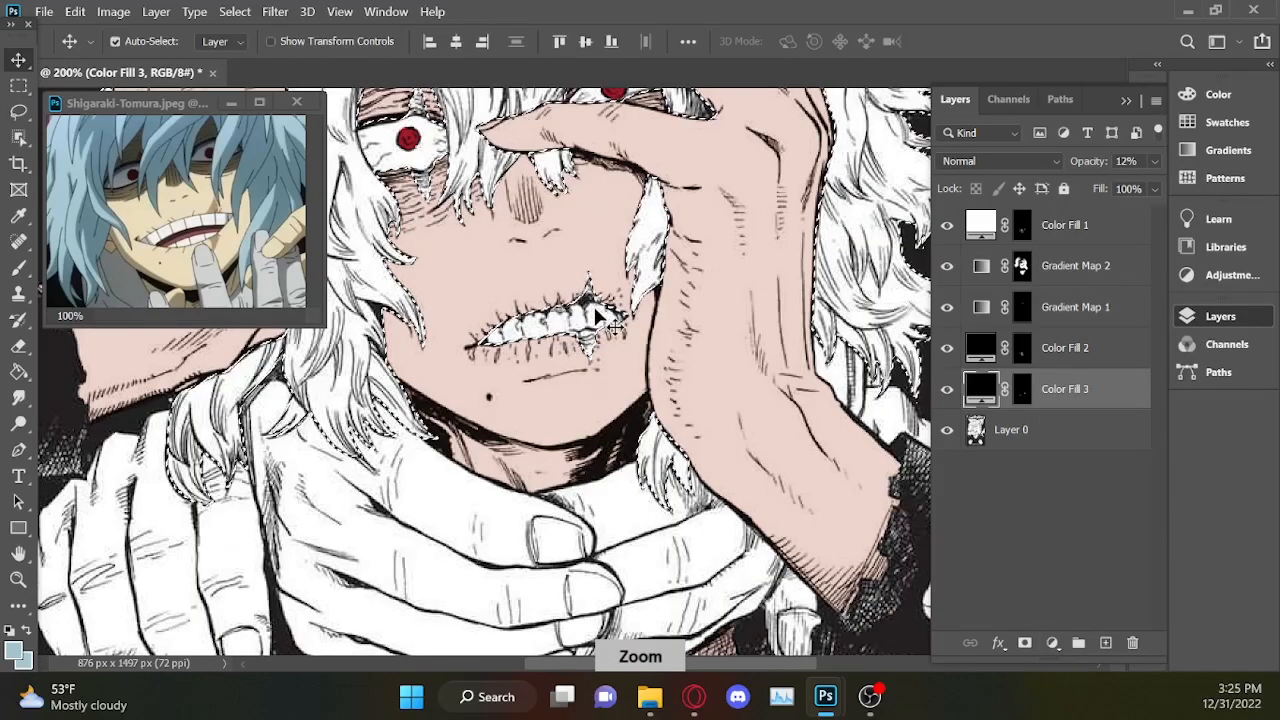
{"action": "key", "text": "alt"}
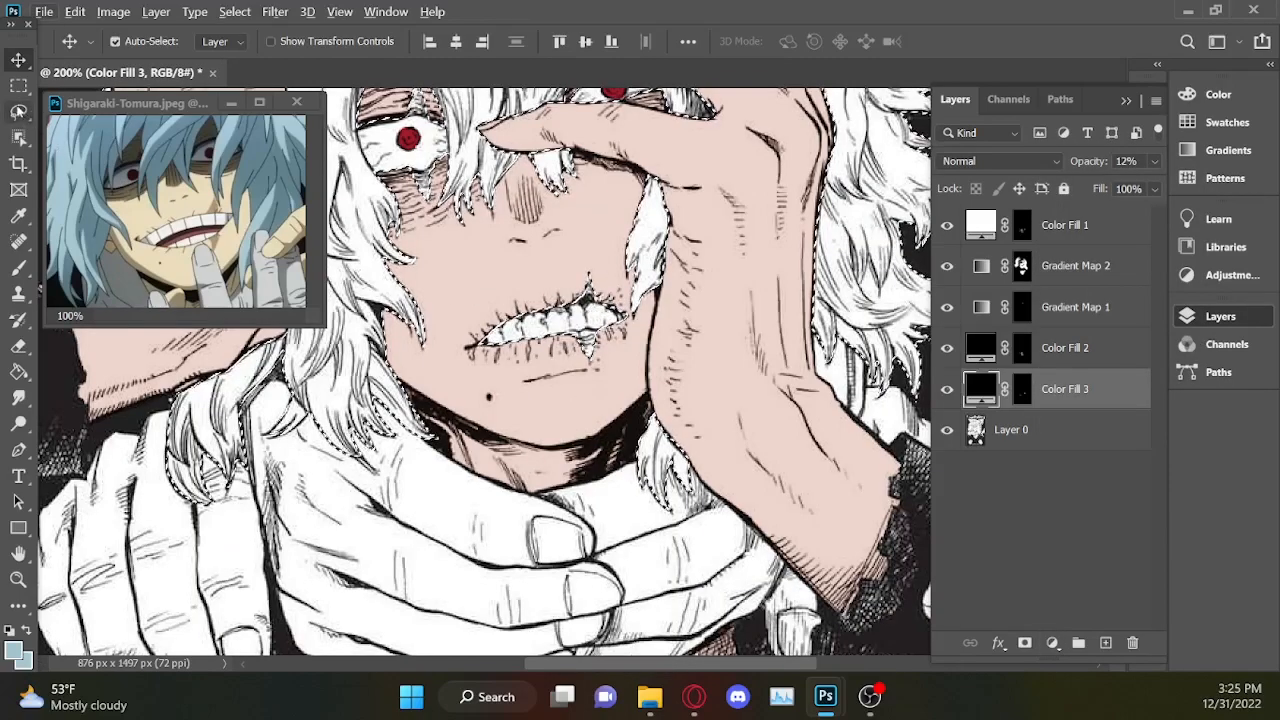
{"action": "left_click", "coordinate": [19, 111]}
{"action": "mouse_move", "coordinate": [614, 296]}
{"action": "left_mouse_down"}
{"action": "mouse_move", "coordinate": [451, 312]}
{"action": "mouse_move", "coordinate": [622, 368]}
{"action": "left_mouse_up"}
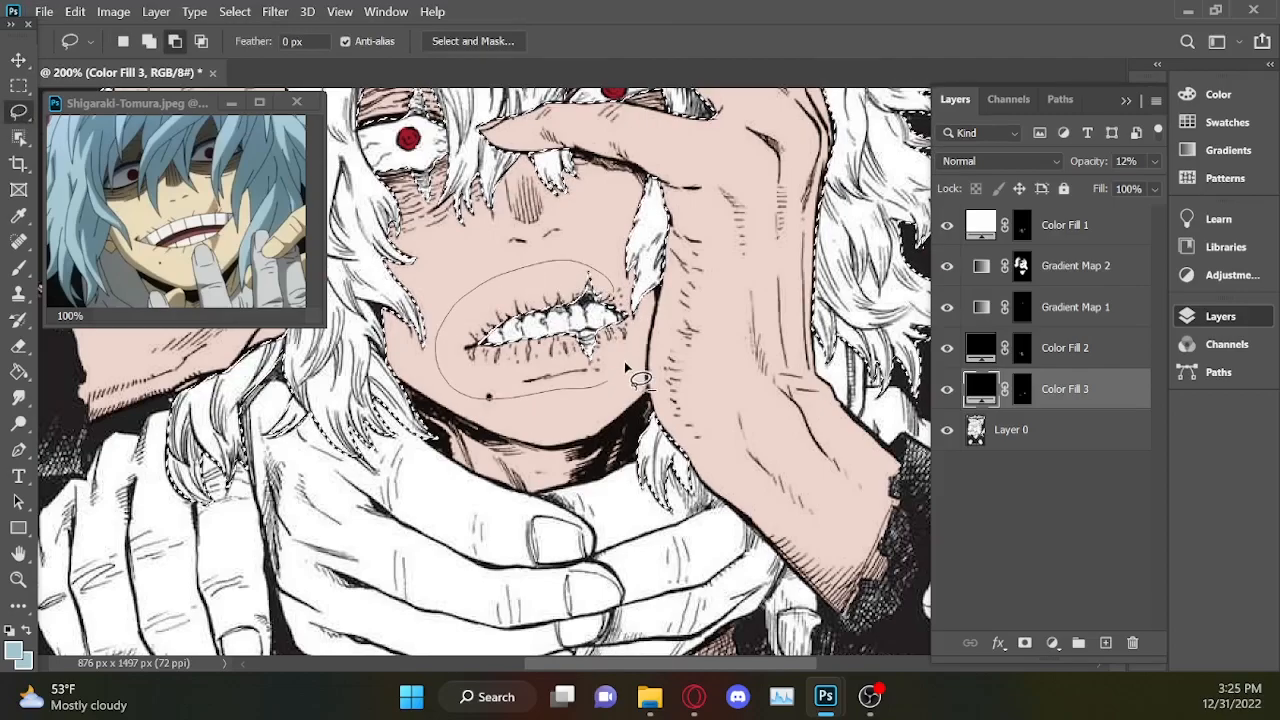
{"action": "left_click_drag", "start_coordinate": [629, 308], "coordinate": [622, 302]}
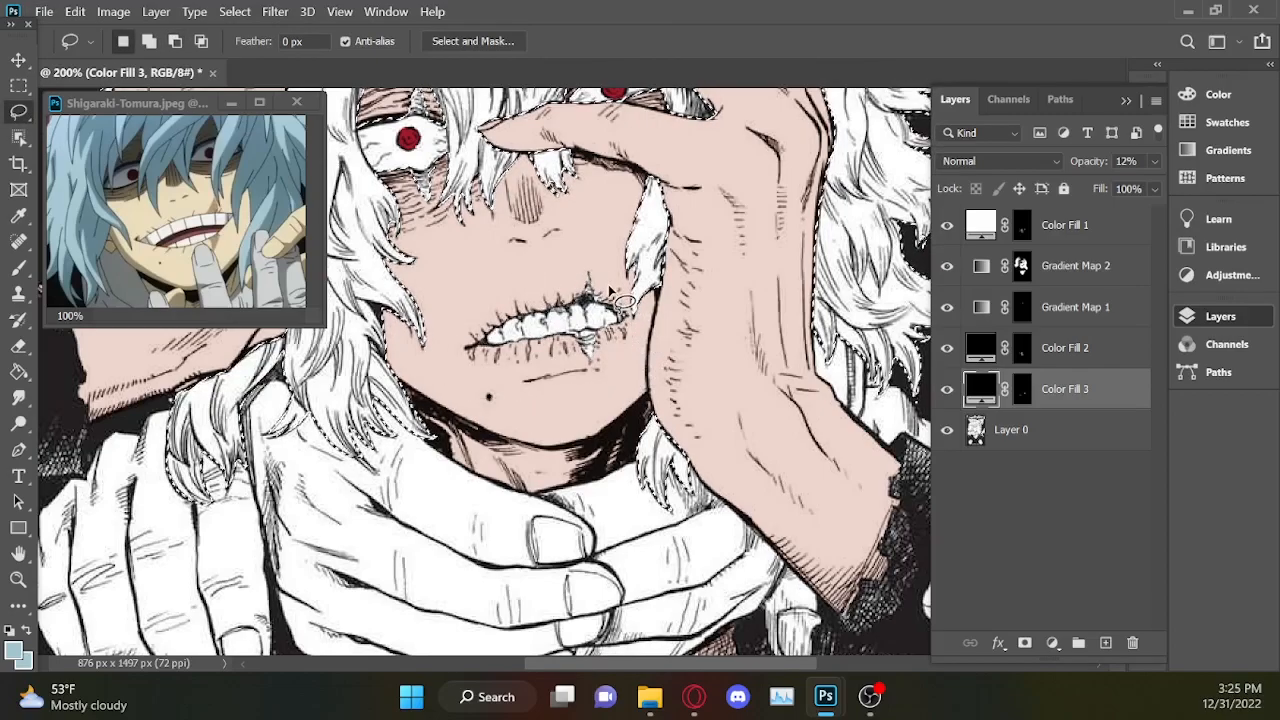
{"action": "left_click", "coordinate": [1053, 644]}
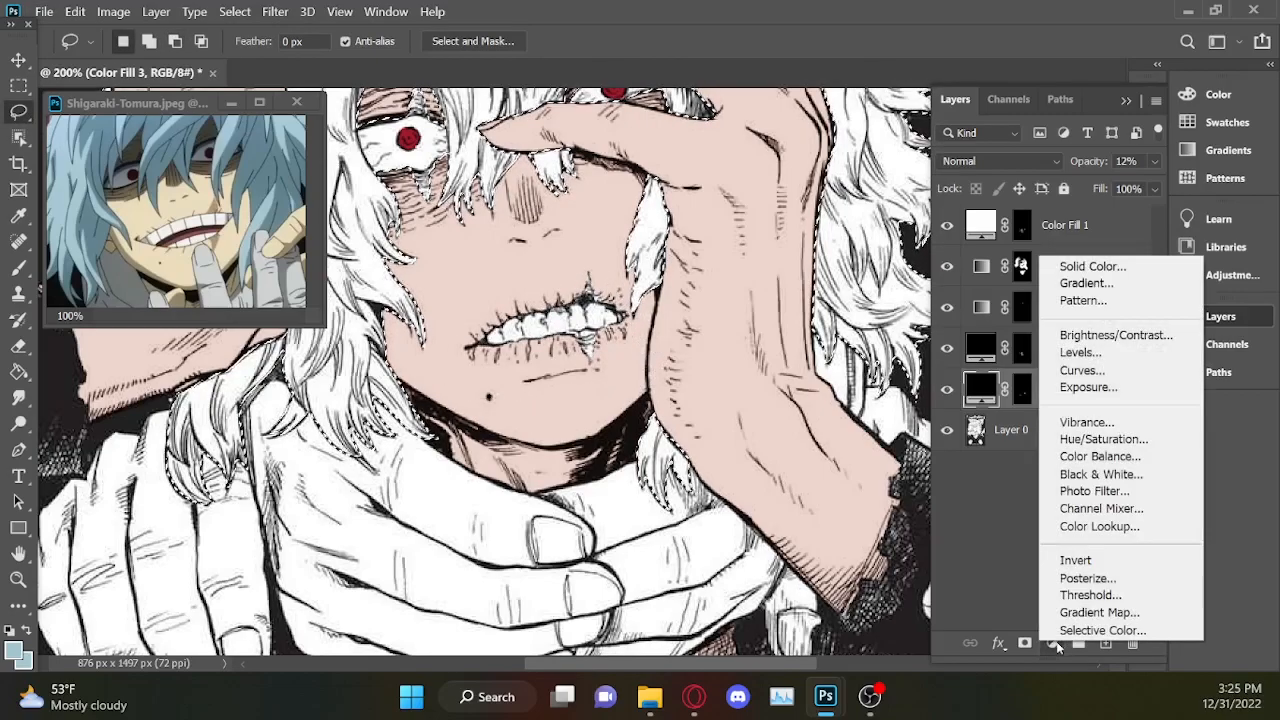
{"action": "left_click", "coordinate": [1229, 487]}
{"action": "left_click", "coordinate": [1219, 317]}
Subtract both eyes from the hair selection with the Lasso and add back the hair edge beside the uncovered eye.
{"action": "left_click_drag", "start_coordinate": [1118, 332], "coordinate": [1123, 298]}
{"action": "key", "text": "ctrl+plus"}
{"action": "key", "text": "alt"}
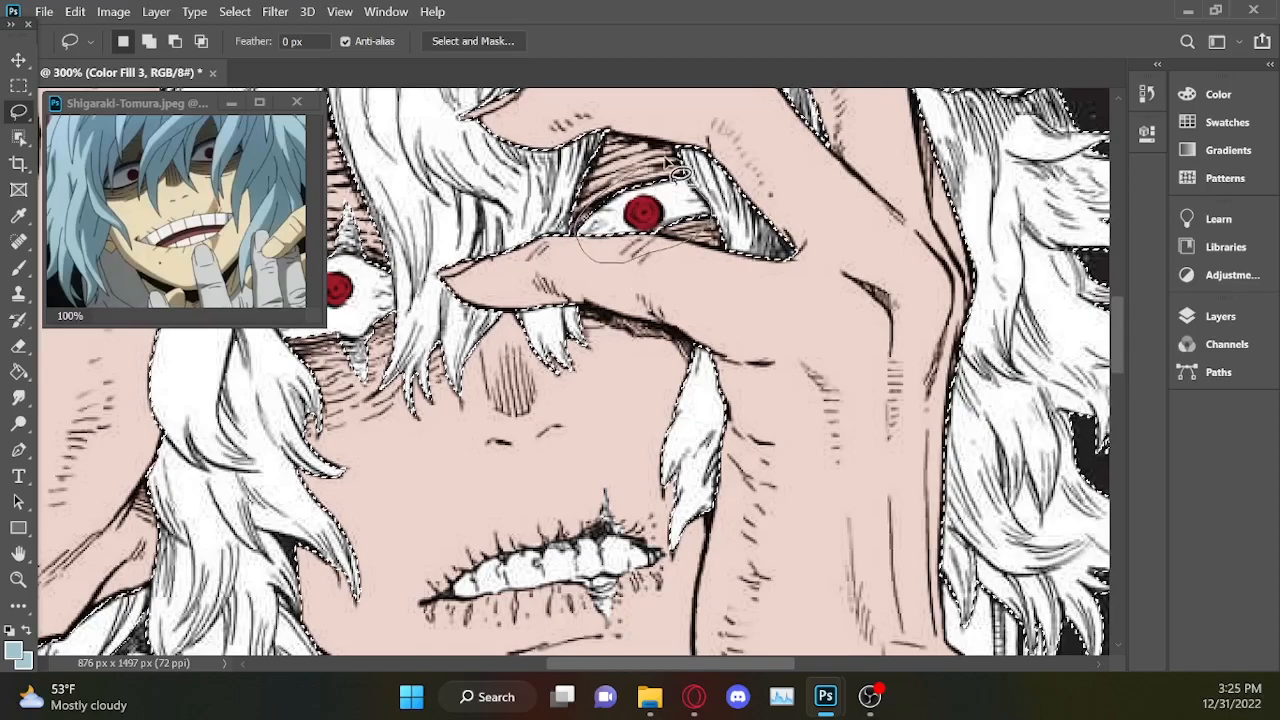
{"action": "left_click_drag", "start_coordinate": [718, 666], "coordinate": [670, 652]}
{"action": "key", "text": "alt"}
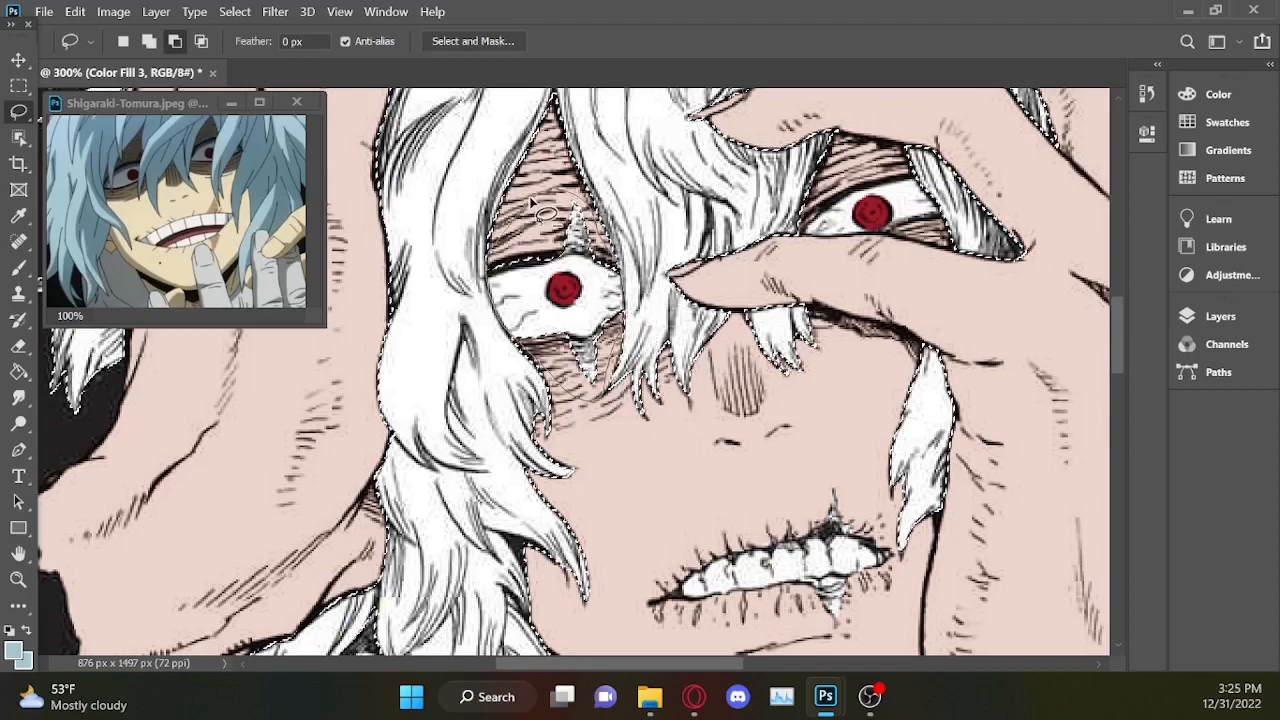
{"action": "key", "text": "shift"}
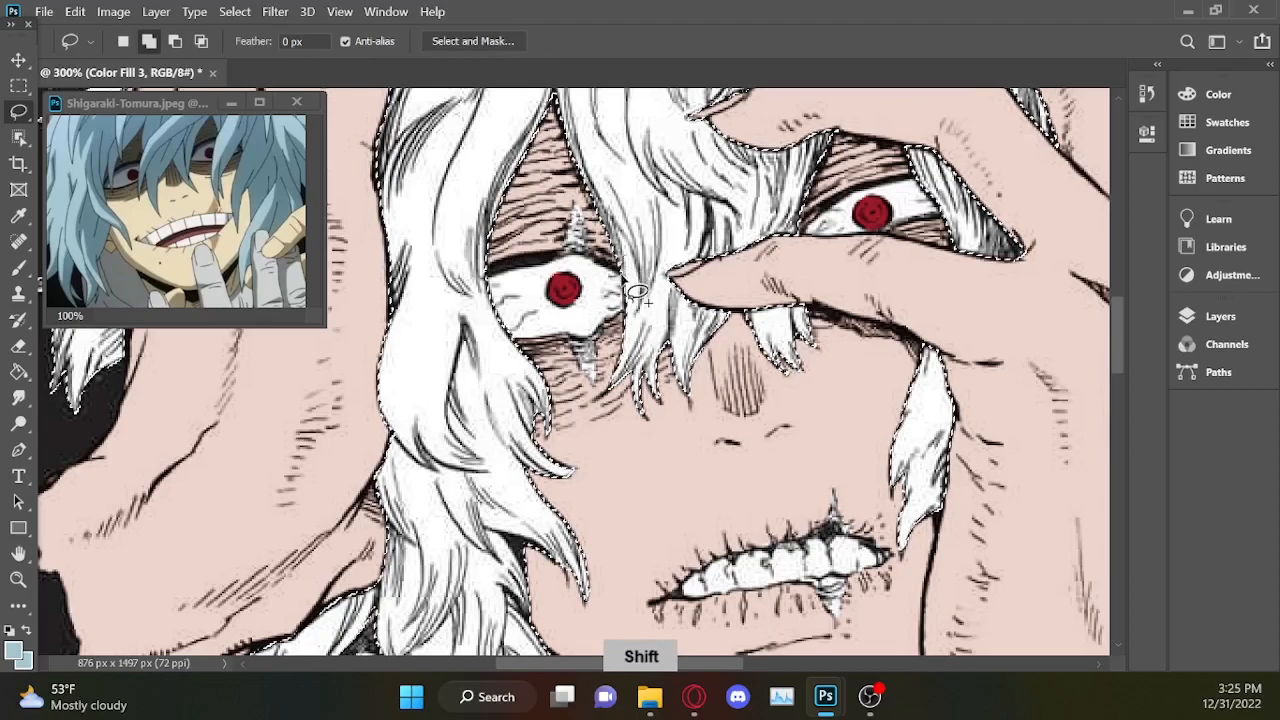
{"action": "left_click_drag", "start_coordinate": [626, 281], "coordinate": [630, 321]}
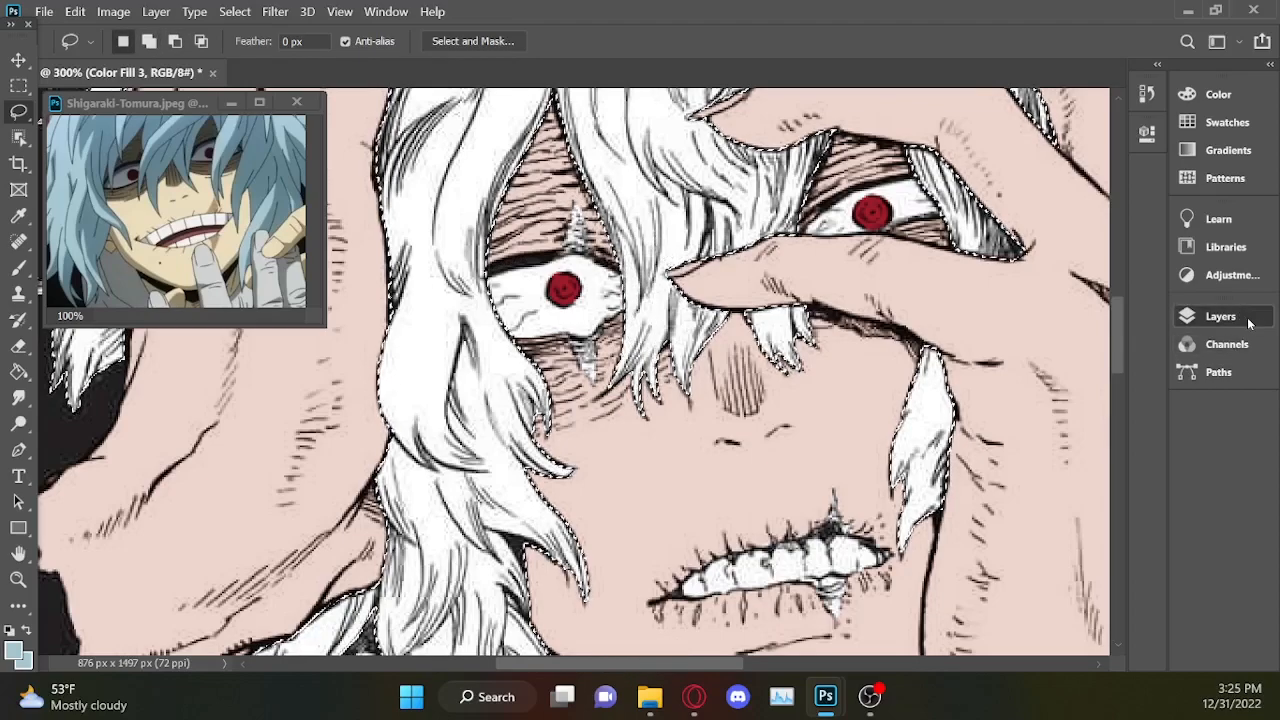
Add a Gradient Map adjustment layer masked to the hair selection.
{"action": "left_click", "coordinate": [1249, 320]}
{"action": "left_click", "coordinate": [1053, 645]}
{"action": "left_click", "coordinate": [1090, 609]}
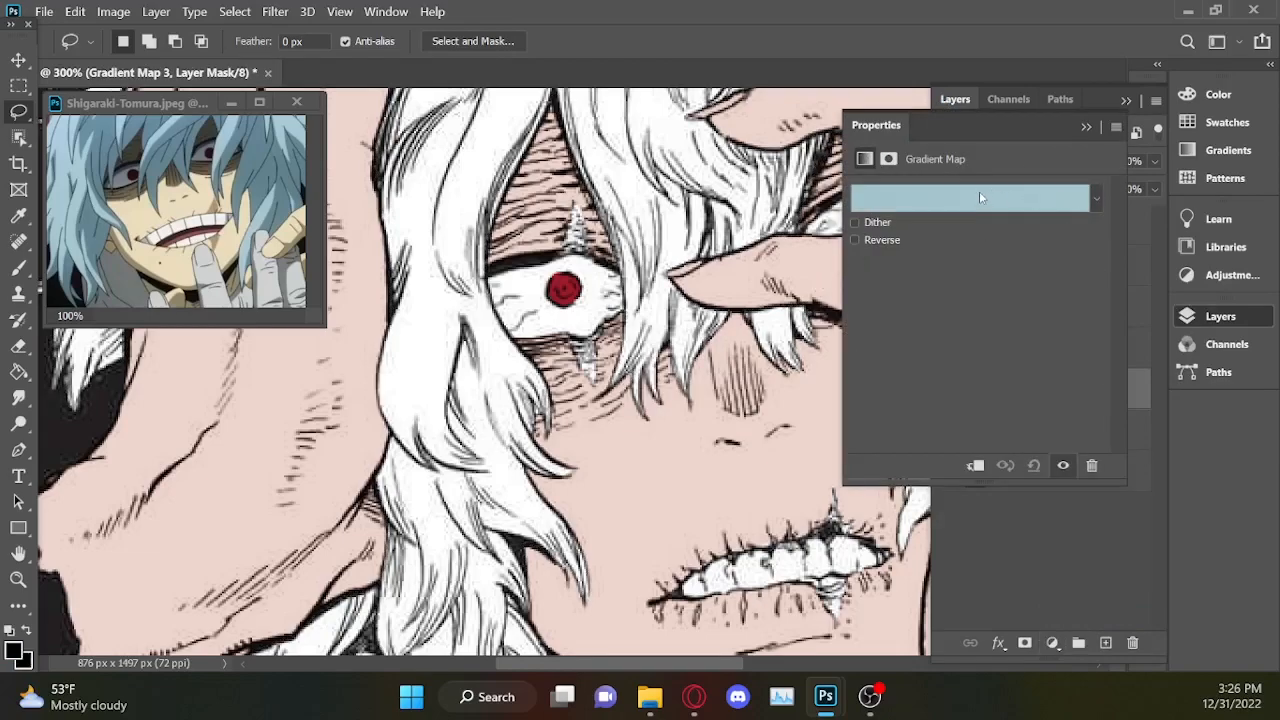
Set the hair gradient's colour stop at location 0% to black 000000, keeping the light blue at the other end.
{"action": "left_click", "coordinate": [979, 197]}
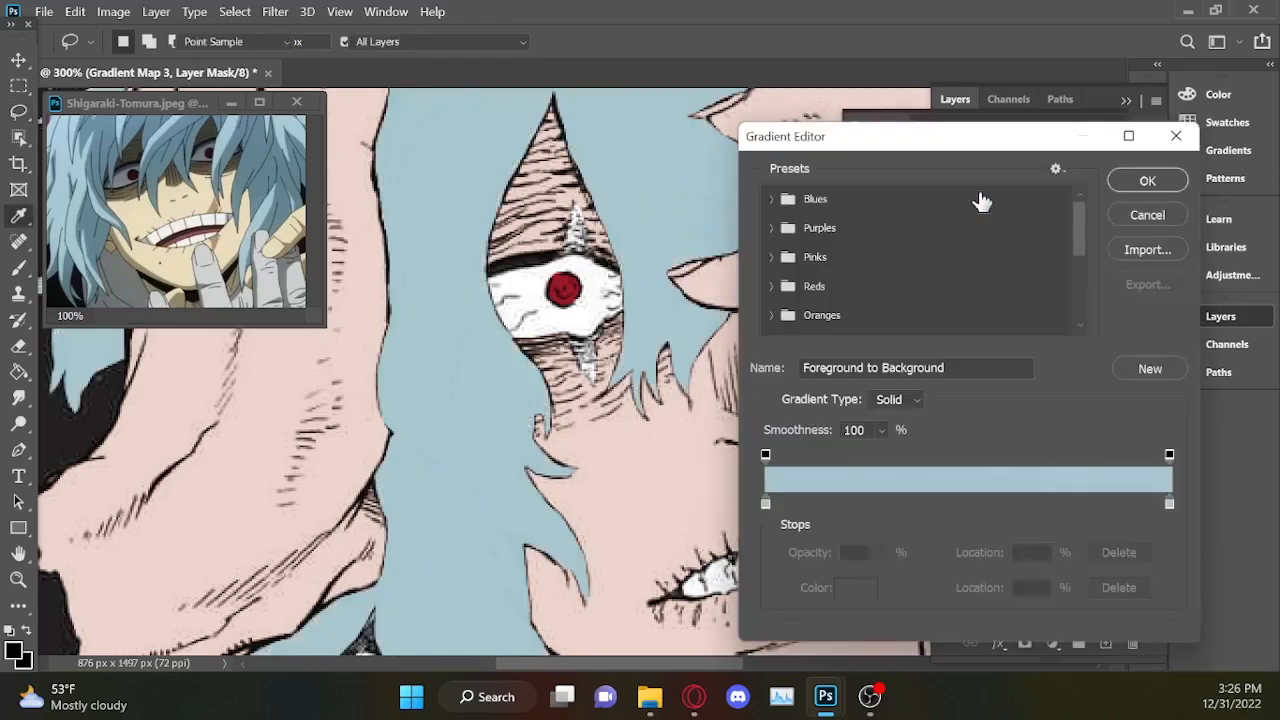
{"action": "left_click", "coordinate": [765, 503]}
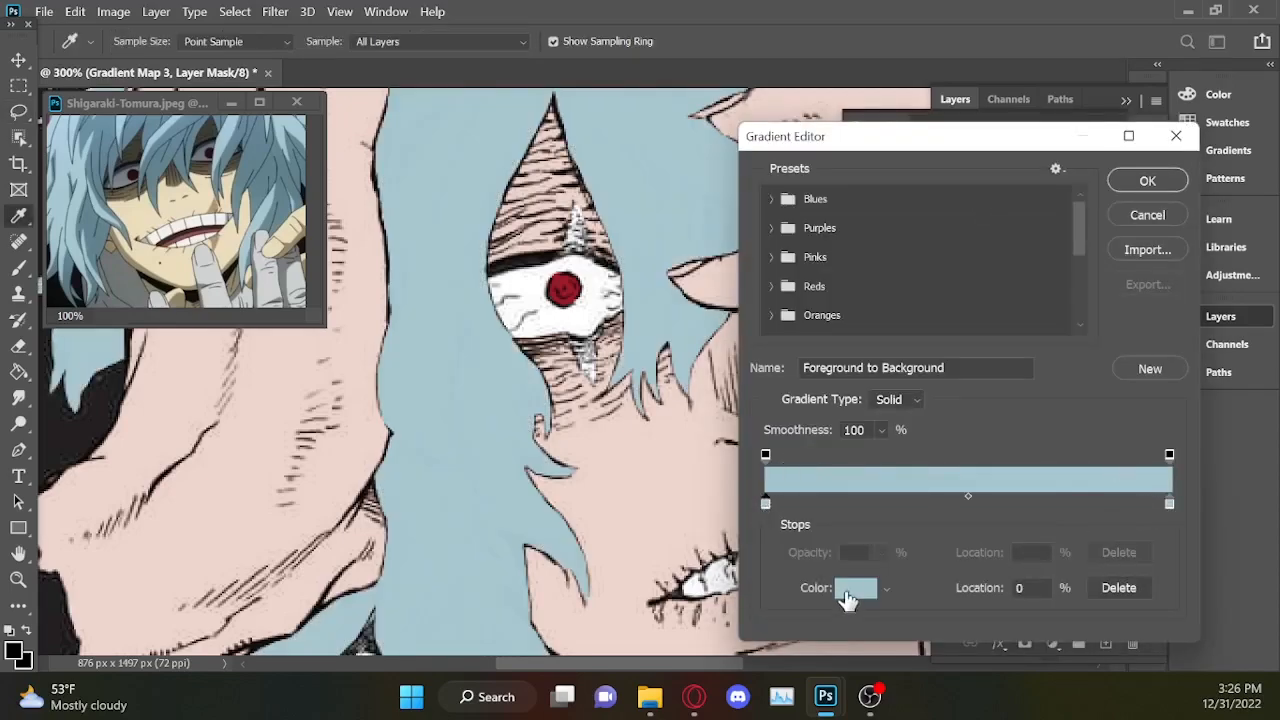
{"action": "left_click", "coordinate": [847, 592]}
{"action": "left_click_drag", "start_coordinate": [622, 616], "coordinate": [647, 510]}
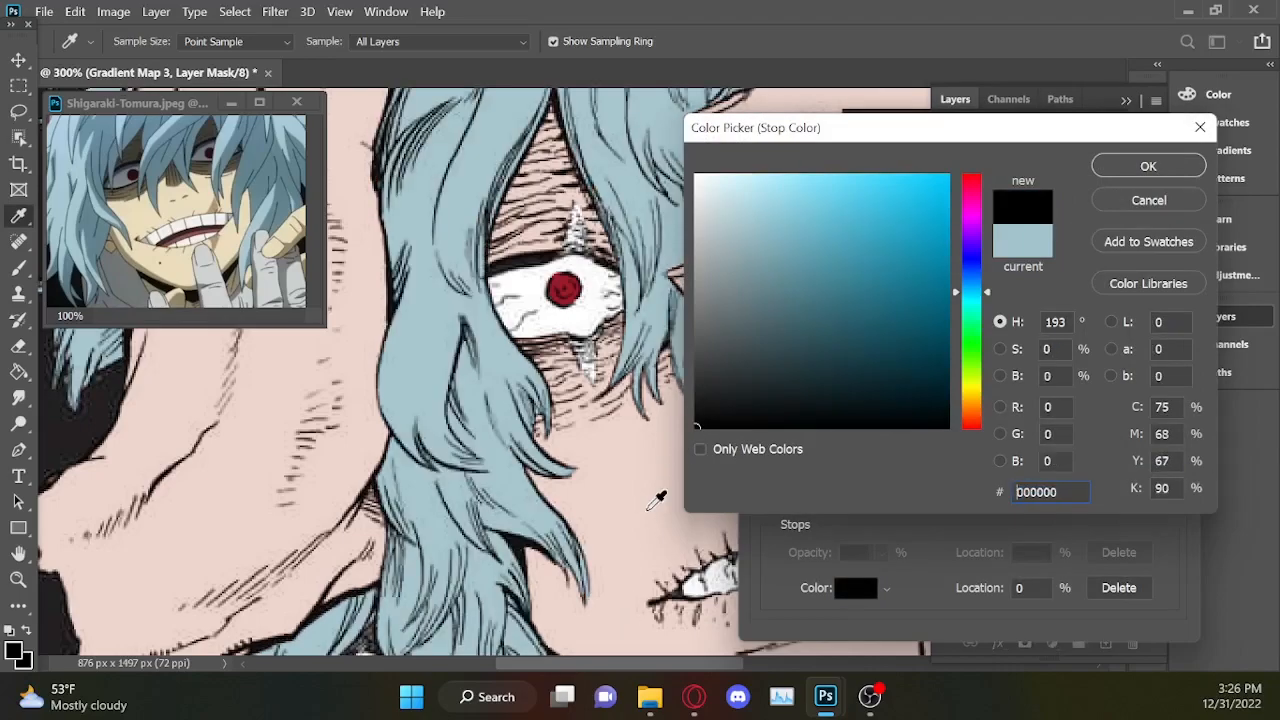
{"action": "left_click", "coordinate": [1145, 165]}
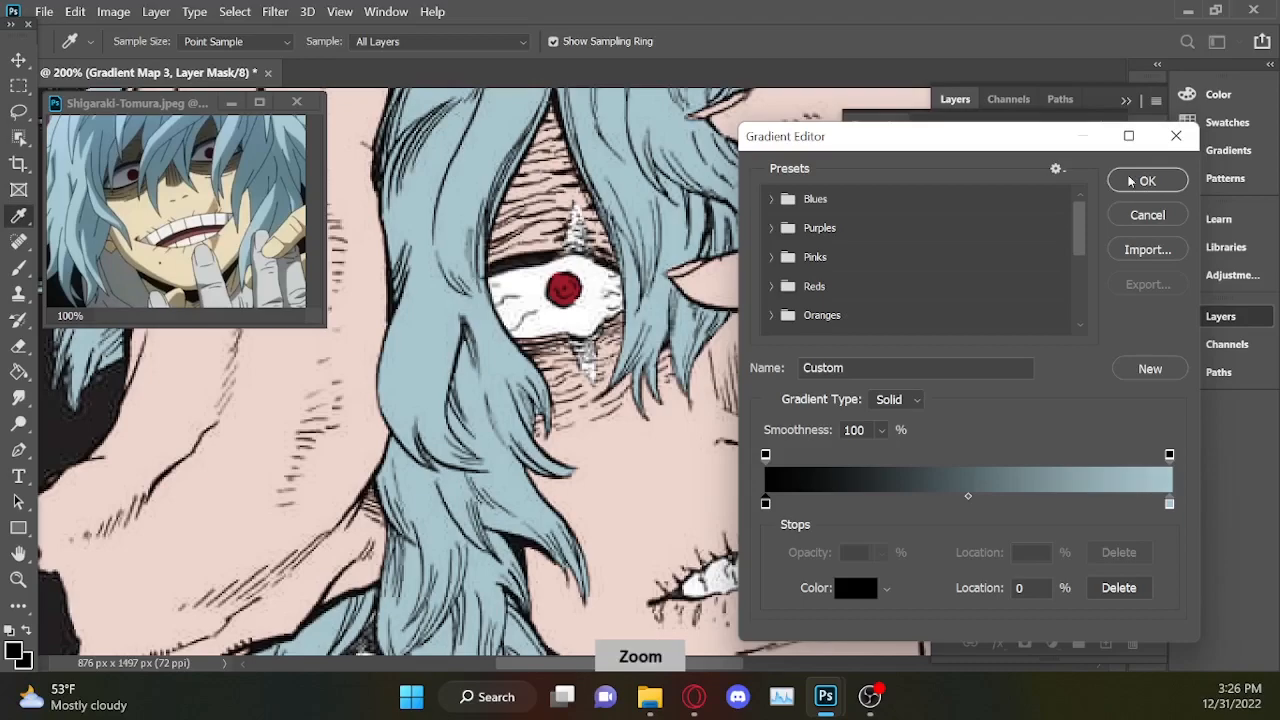
{"action": "left_click", "coordinate": [1131, 180]}
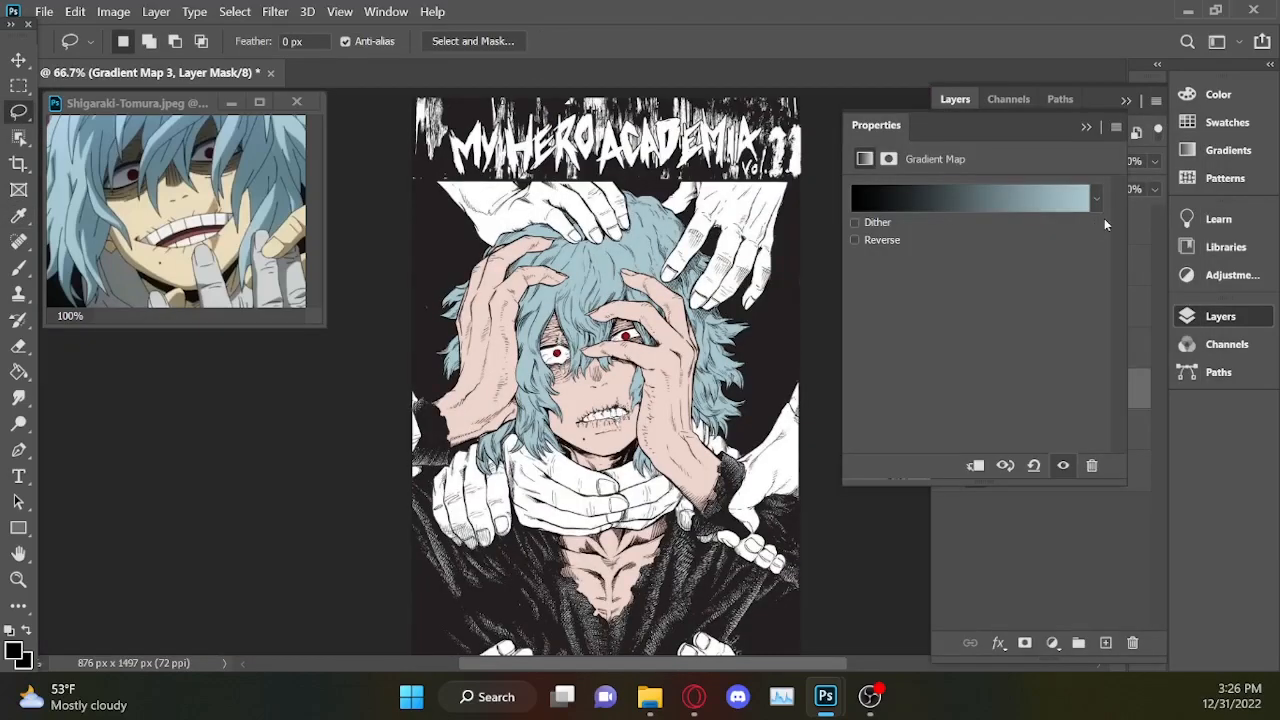
{"action": "key", "text": "ctrl+minus"}
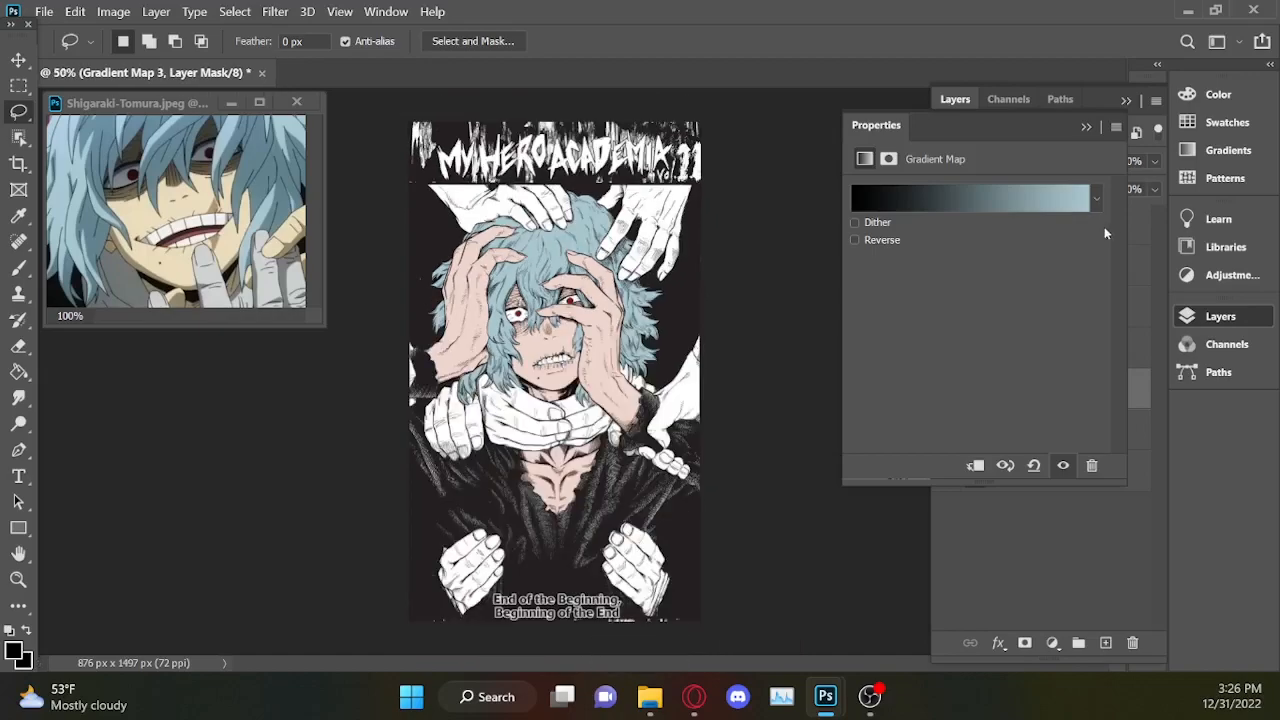
{"action": "key", "text": "ctrl+plus"}
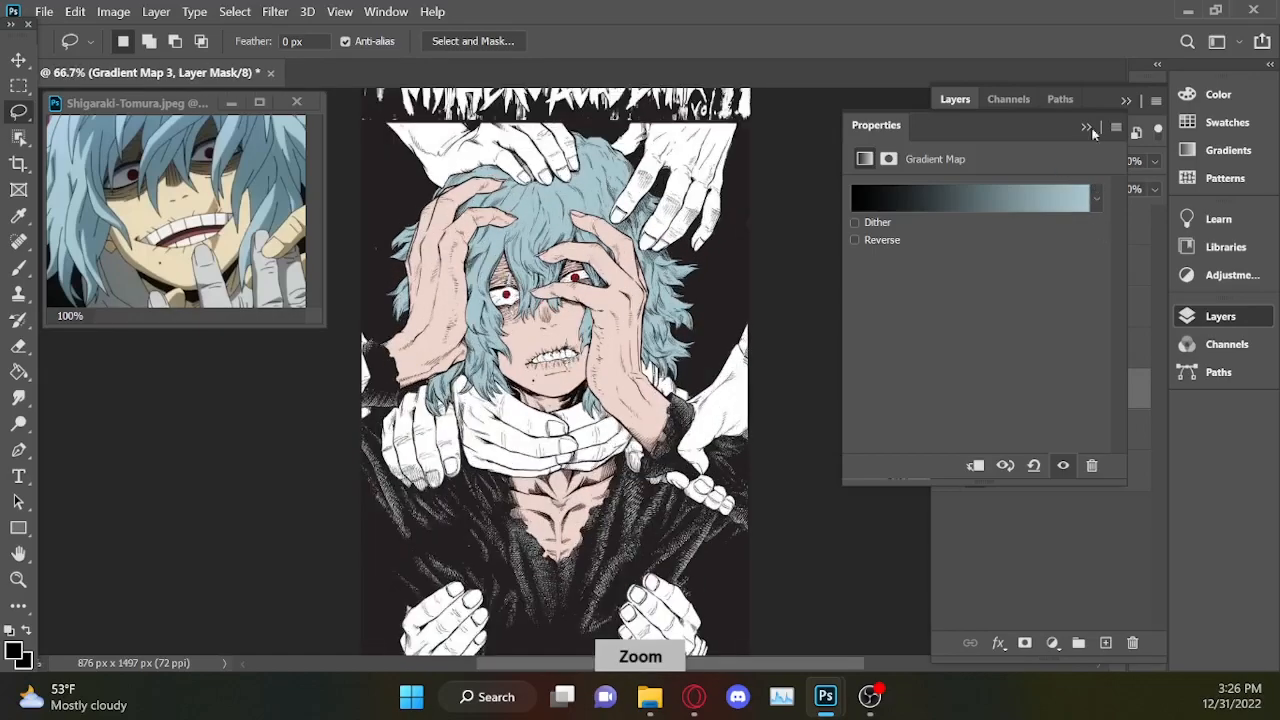
{"action": "left_click", "coordinate": [1087, 127]}
{"action": "left_click", "coordinate": [1127, 104]}
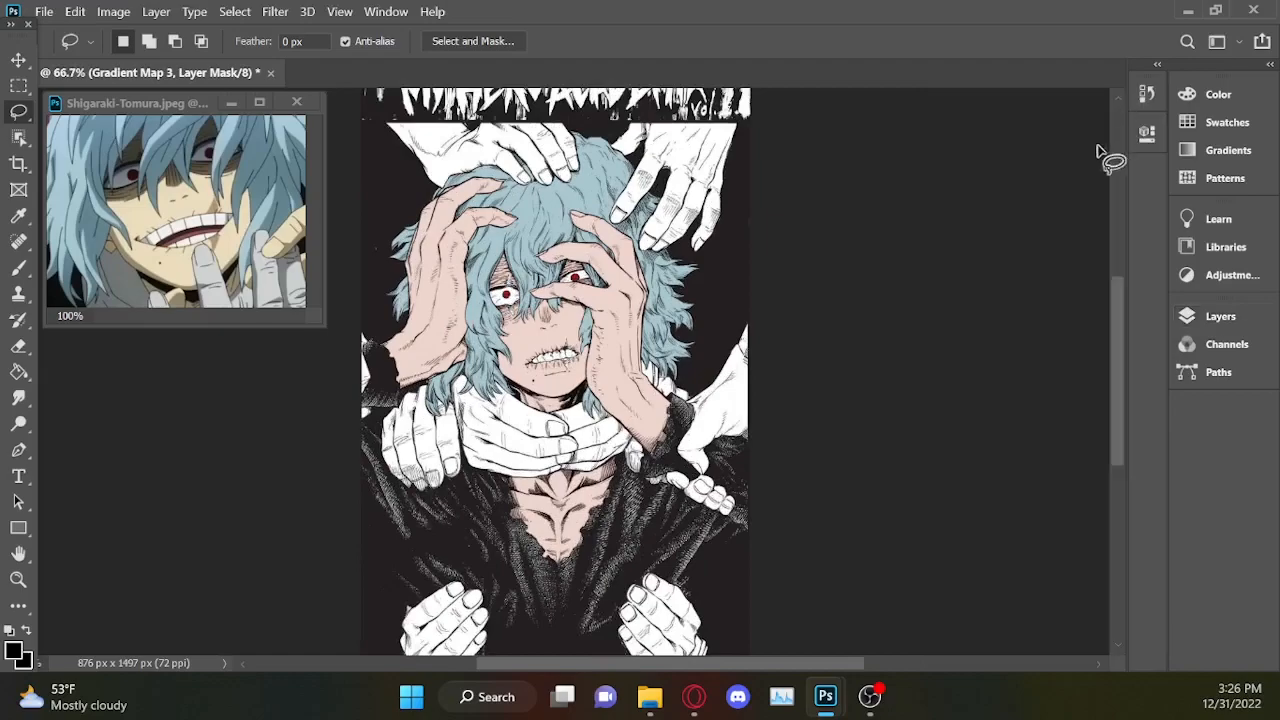
Load the skin mask of Gradient Map 2 as a selection and invert it.
{"action": "key", "text": "ctrl+plus"}
{"action": "key", "text": "ctrl+plus"}
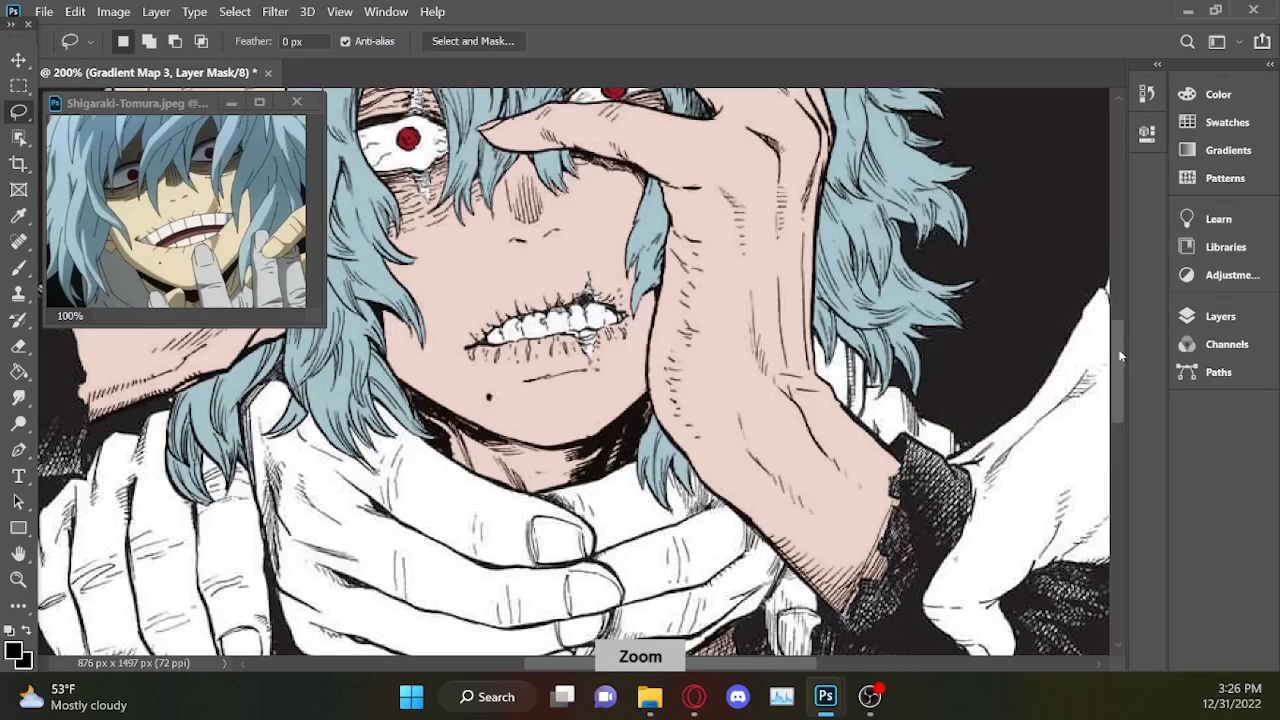
{"action": "scroll", "coordinate": [1100, 368], "scroll_direction": "up", "scroll_amount": 2}
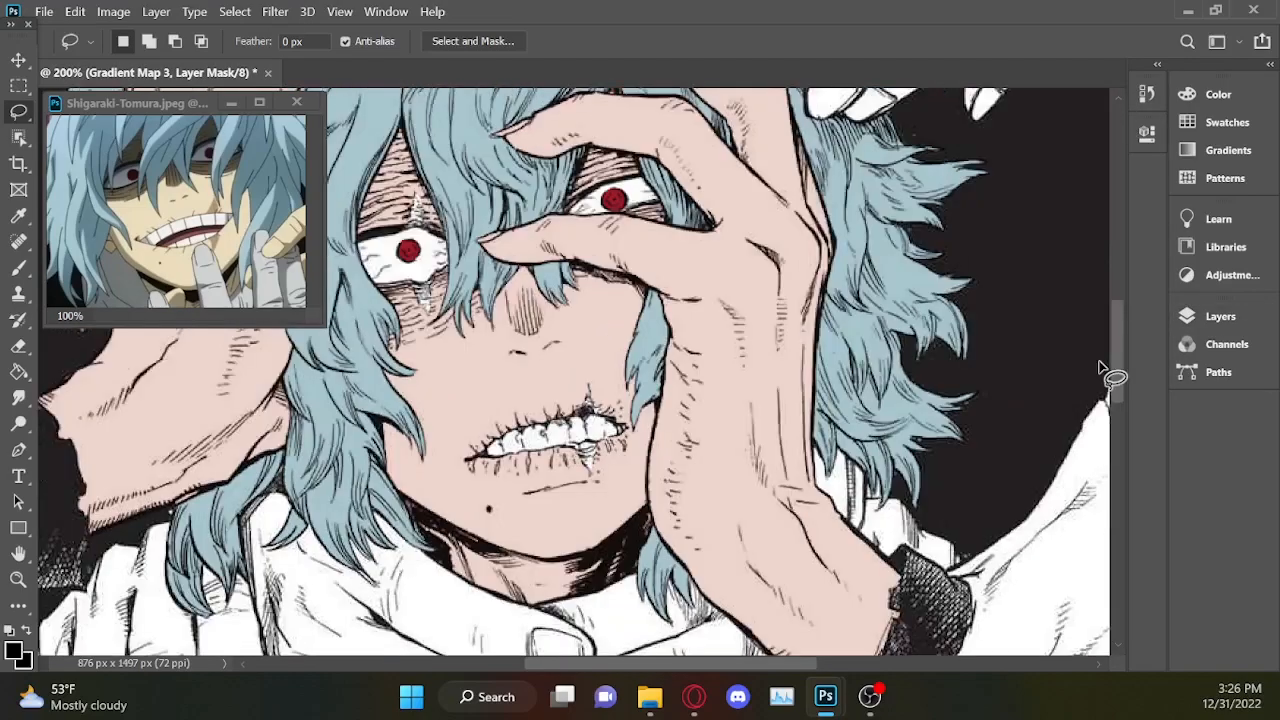
{"action": "left_click", "coordinate": [1216, 316]}
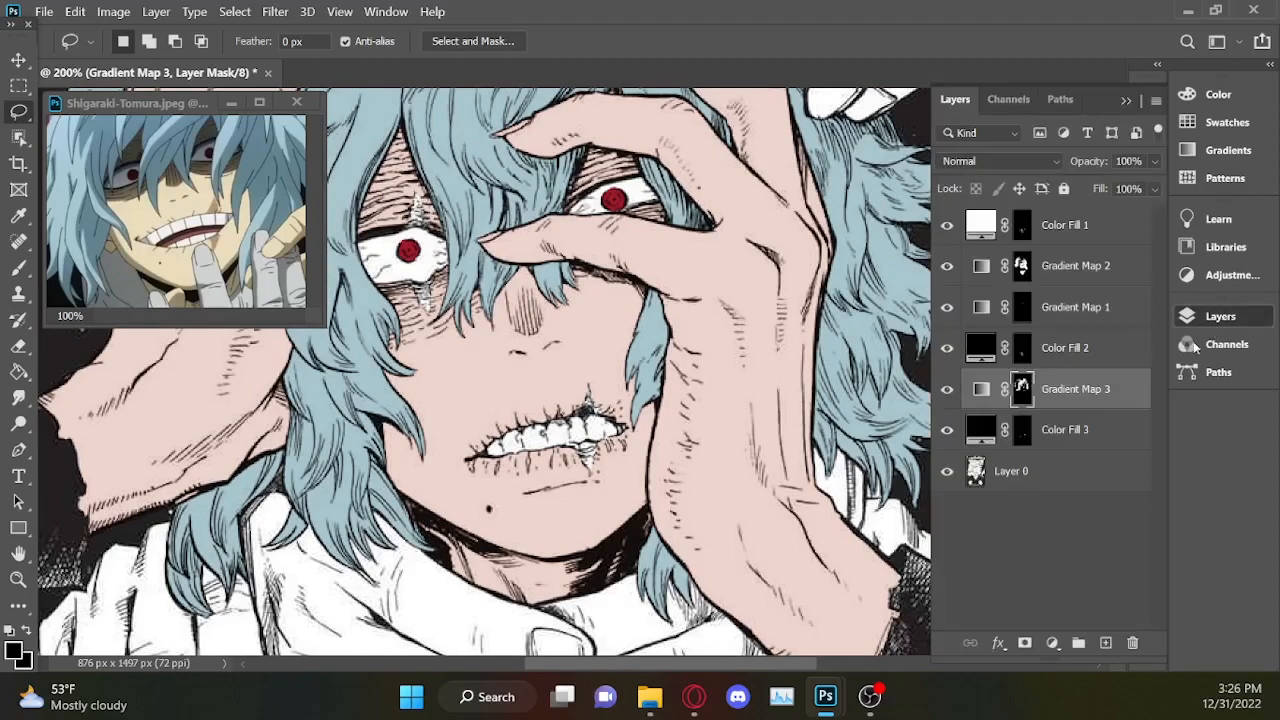
{"action": "left_click", "coordinate": [1052, 643]}
{"action": "left_click", "coordinate": [1229, 478]}
{"action": "left_click", "coordinate": [1016, 266], "text": "ctrl"}
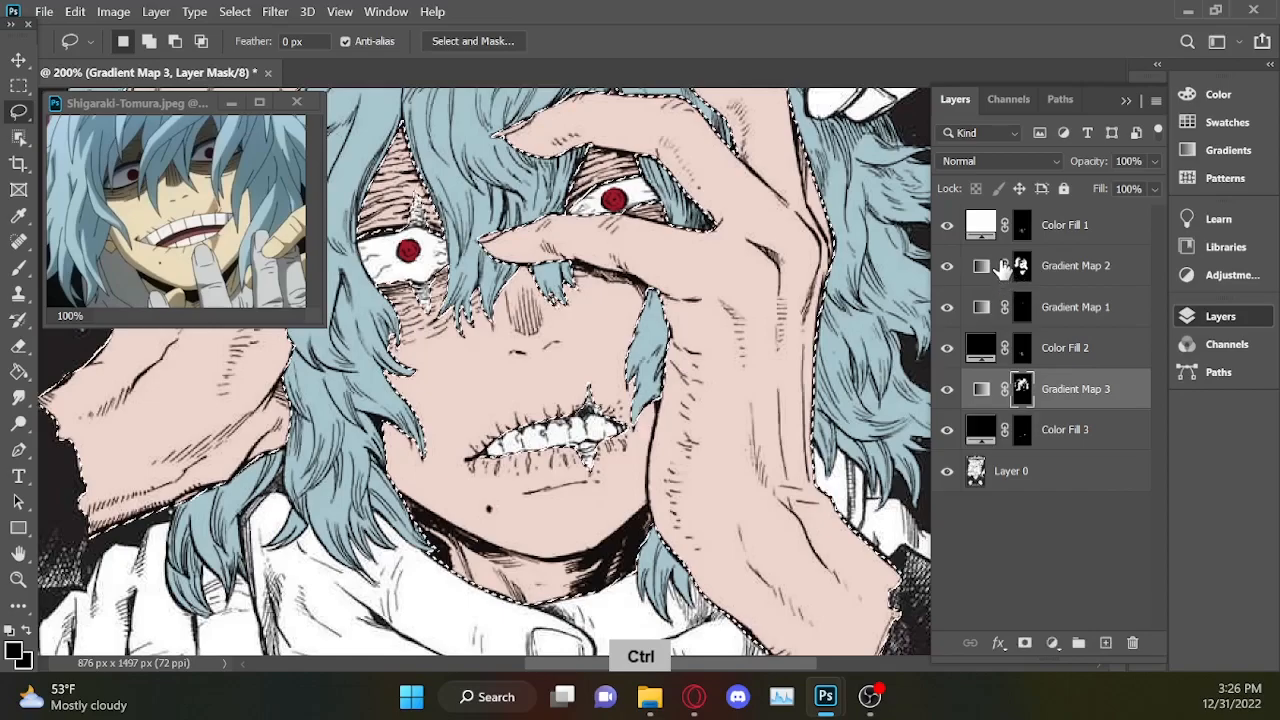
{"action": "right_click", "coordinate": [530, 484]}
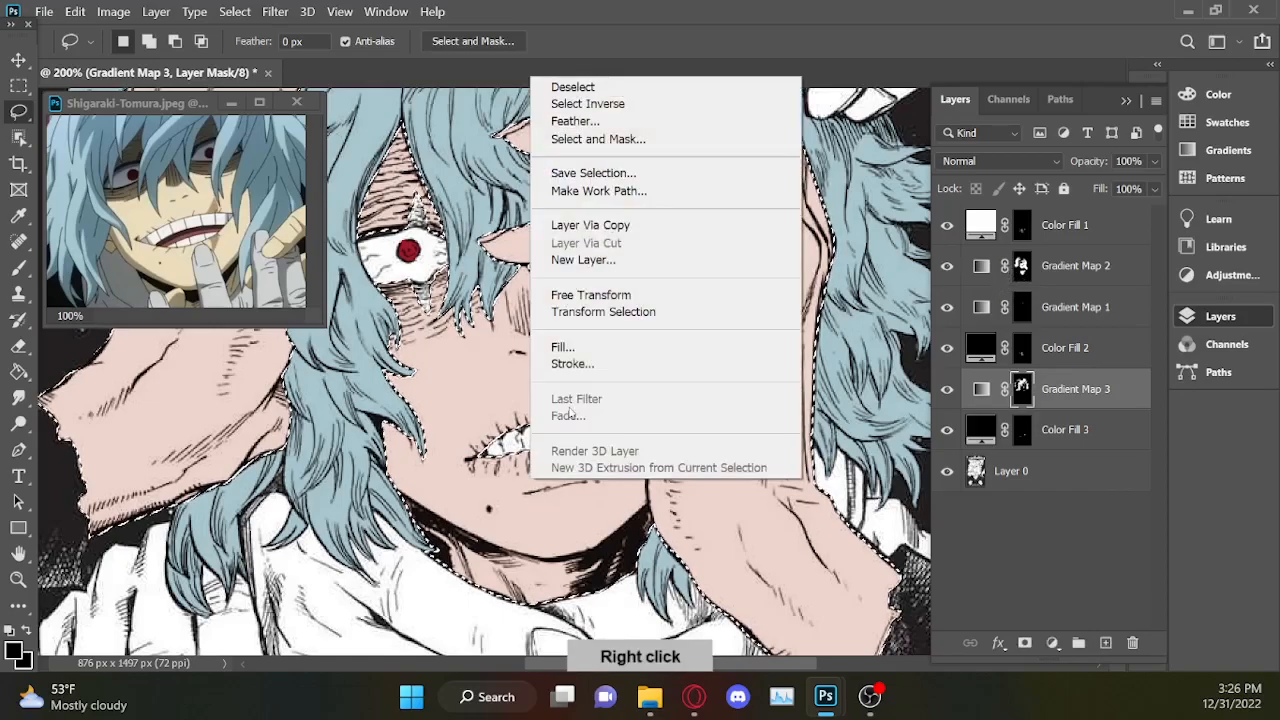
{"action": "left_click", "coordinate": [603, 104]}
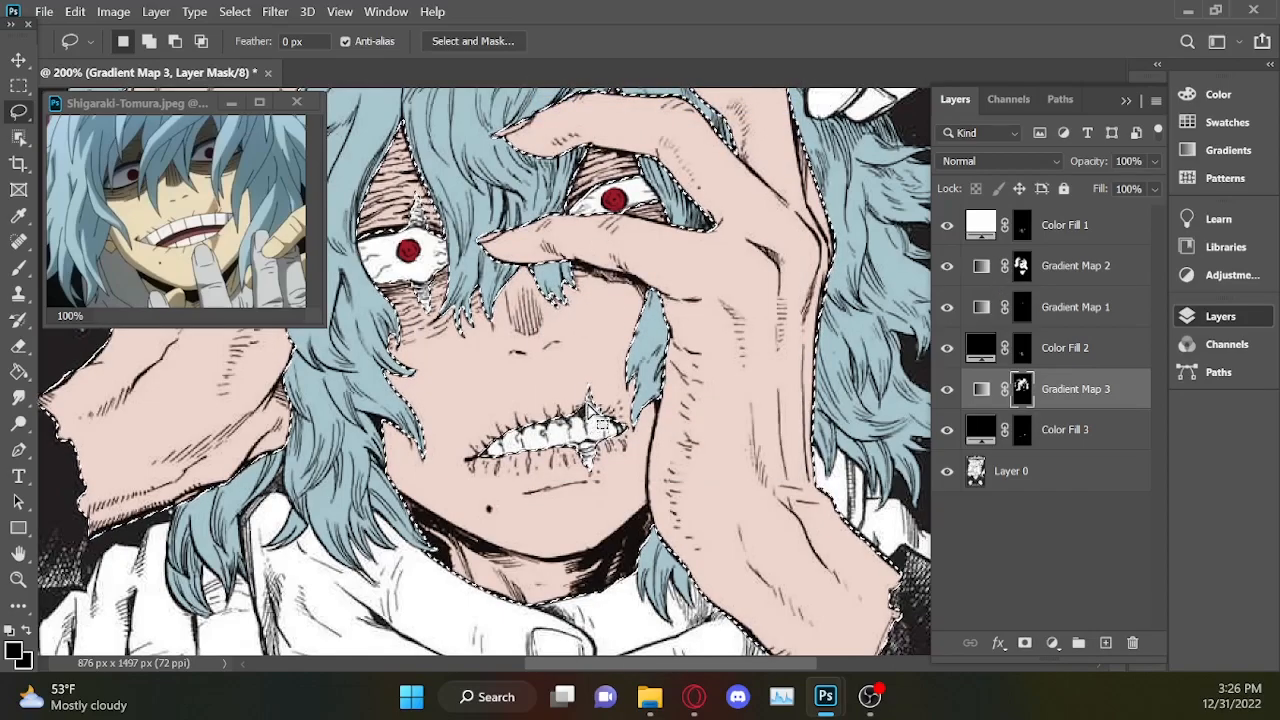
Try to trim the inverted selection around the mouth with the Lasso and undo the attempt.
{"action": "mouse_move", "coordinate": [582, 400]}
{"action": "left_mouse_down"}
{"action": "mouse_move", "coordinate": [540, 495]}
{"action": "mouse_move", "coordinate": [557, 322]}
{"action": "mouse_move", "coordinate": [666, 456]}
{"action": "mouse_move", "coordinate": [616, 460]}
{"action": "mouse_move", "coordinate": [608, 400]}
{"action": "mouse_move", "coordinate": [630, 462]}
{"action": "left_mouse_up"}
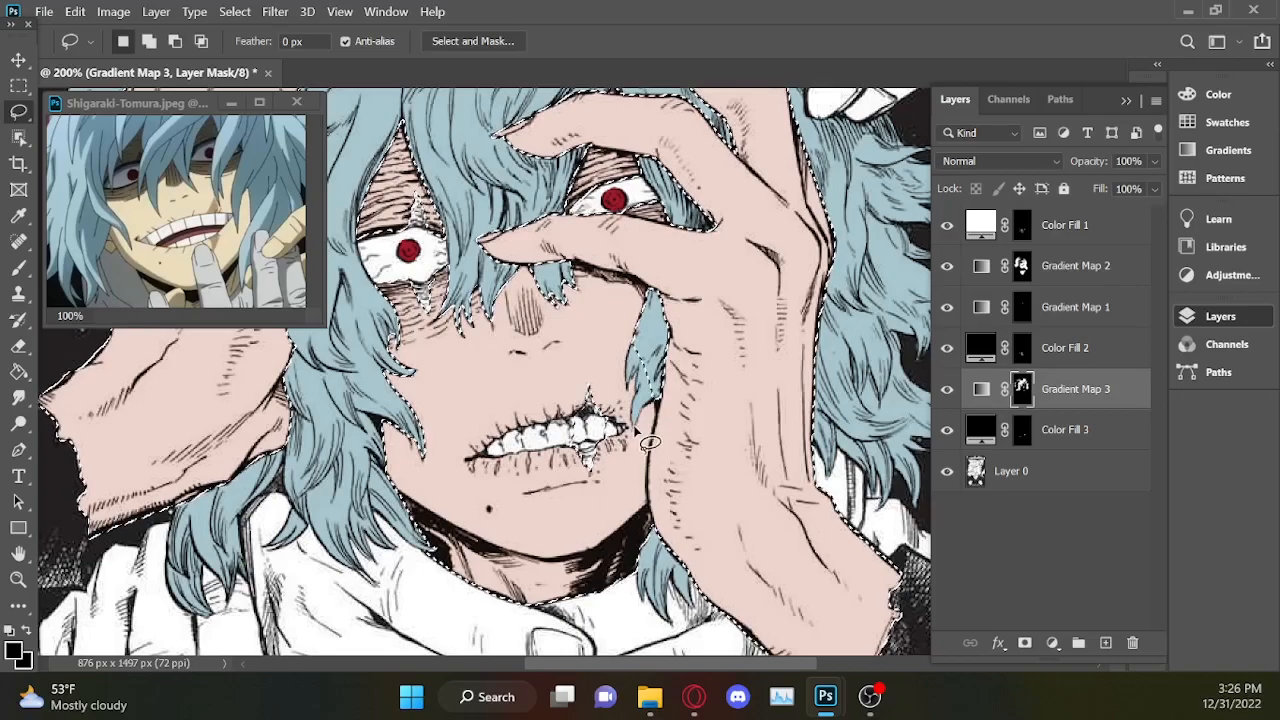
{"action": "scroll", "coordinate": [650, 442], "scroll_direction": "down", "scroll_amount": 3}
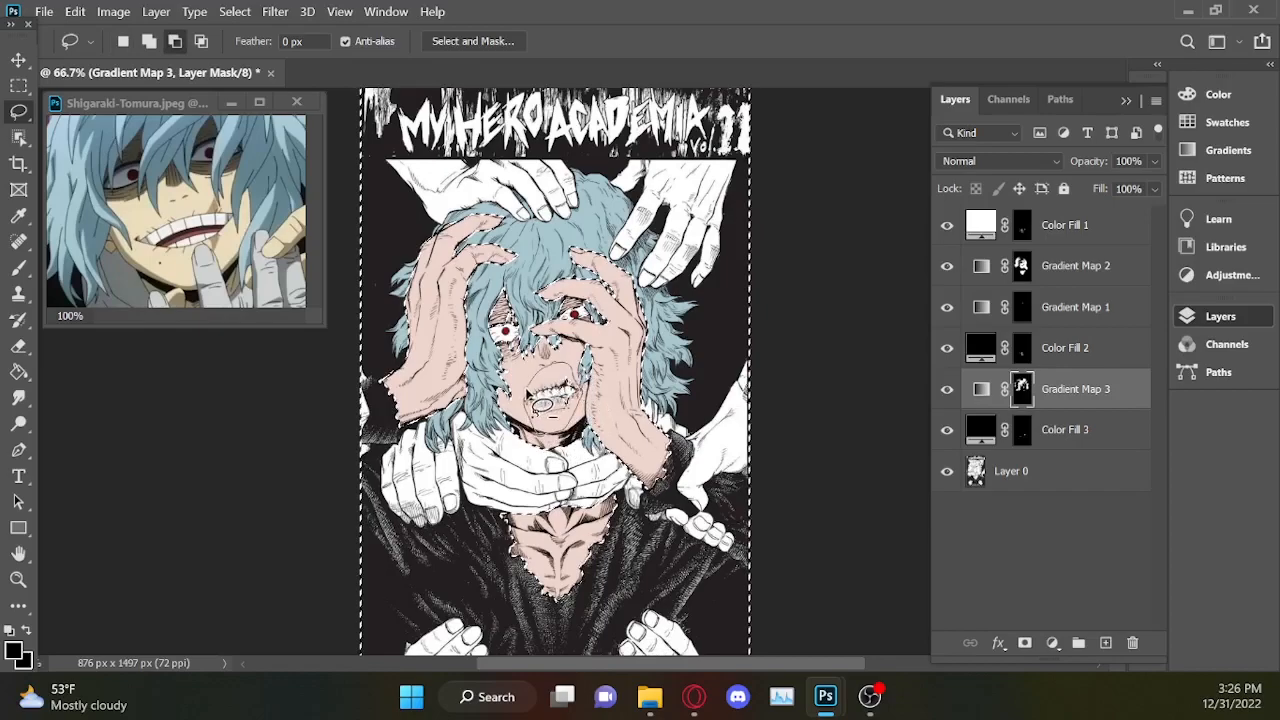
{"action": "mouse_move", "coordinate": [527, 399]}
{"action": "left_mouse_down"}
{"action": "mouse_move", "coordinate": [291, 408]}
{"action": "mouse_move", "coordinate": [243, 607]}
{"action": "mouse_move", "coordinate": [533, 653]}
{"action": "mouse_move", "coordinate": [833, 640]}
{"action": "mouse_move", "coordinate": [870, 568]}
{"action": "mouse_move", "coordinate": [811, 435]}
{"action": "mouse_move", "coordinate": [739, 409]}
{"action": "mouse_move", "coordinate": [616, 440]}
{"action": "mouse_move", "coordinate": [533, 401]}
{"action": "left_mouse_up"}
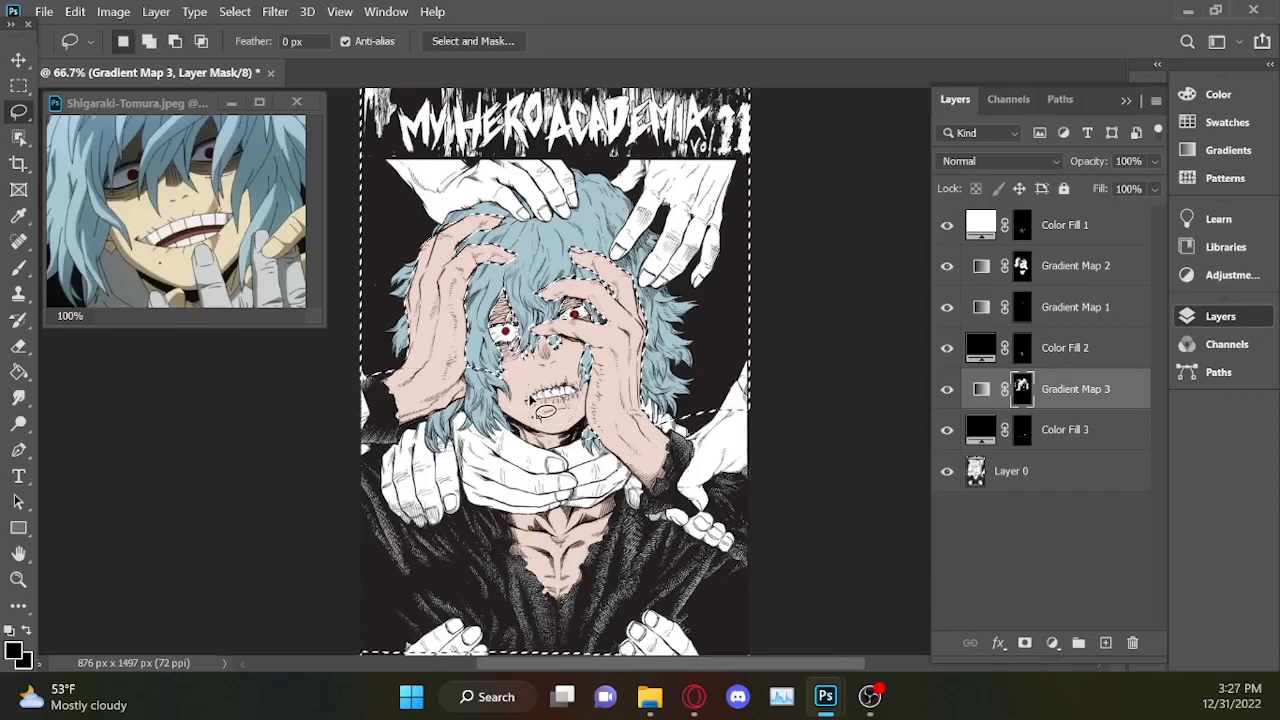
{"action": "key", "text": "ctrl+z"}
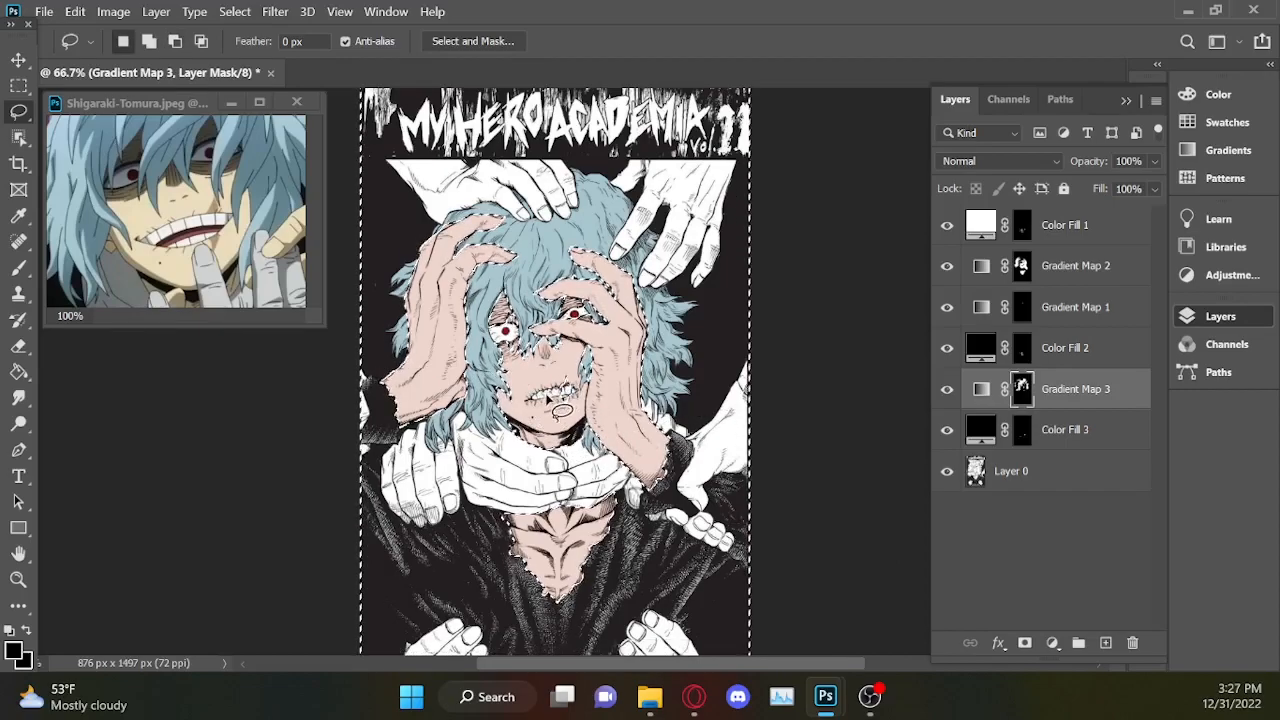
Subtract the cover's title, background, clothing and lower hands from the inverted selection with the Lasso, keeping the area around the eyes and teeth.
{"action": "key", "text": "alt"}
{"action": "mouse_move", "coordinate": [523, 332]}
{"action": "left_mouse_down"}
{"action": "mouse_move", "coordinate": [495, 325]}
{"action": "mouse_move", "coordinate": [507, 333]}
{"action": "left_mouse_up"}
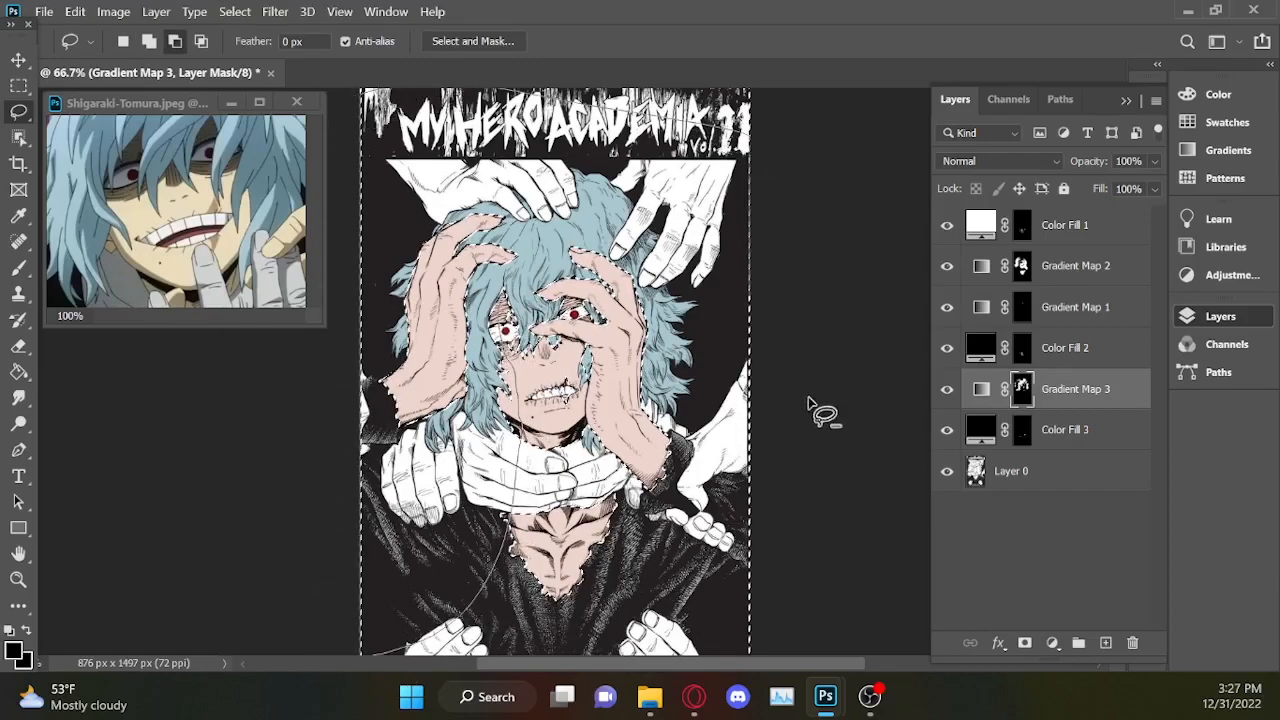
{"action": "mouse_move", "coordinate": [758, 632]}
{"action": "left_mouse_down"}
{"action": "mouse_move", "coordinate": [480, 631]}
{"action": "mouse_move", "coordinate": [447, 569]}
{"action": "mouse_move", "coordinate": [467, 525]}
{"action": "mouse_move", "coordinate": [629, 433]}
{"action": "mouse_move", "coordinate": [617, 357]}
{"action": "left_mouse_up"}
{"action": "left_click_drag", "start_coordinate": [528, 303], "coordinate": [524, 305]}
{"action": "key", "text": "ctrl+minus"}
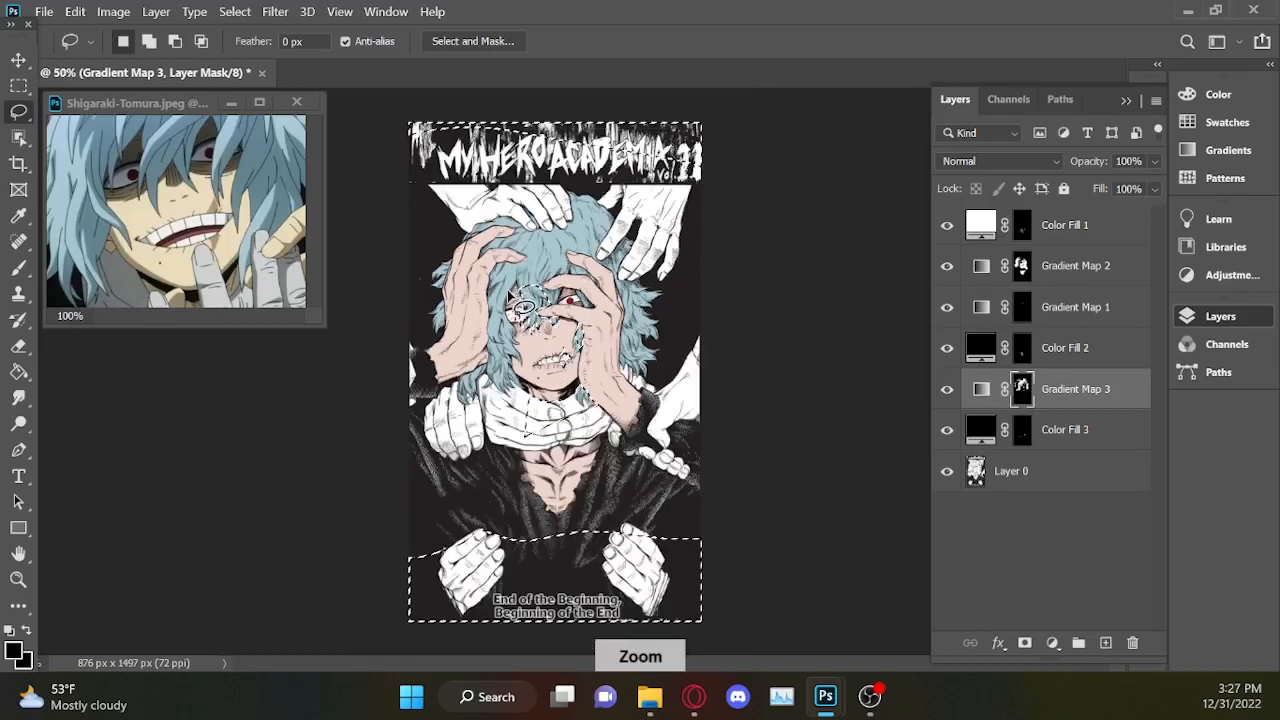
{"action": "key", "text": "ctrl+minus"}
{"action": "left_click", "coordinate": [716, 457], "text": "alt"}
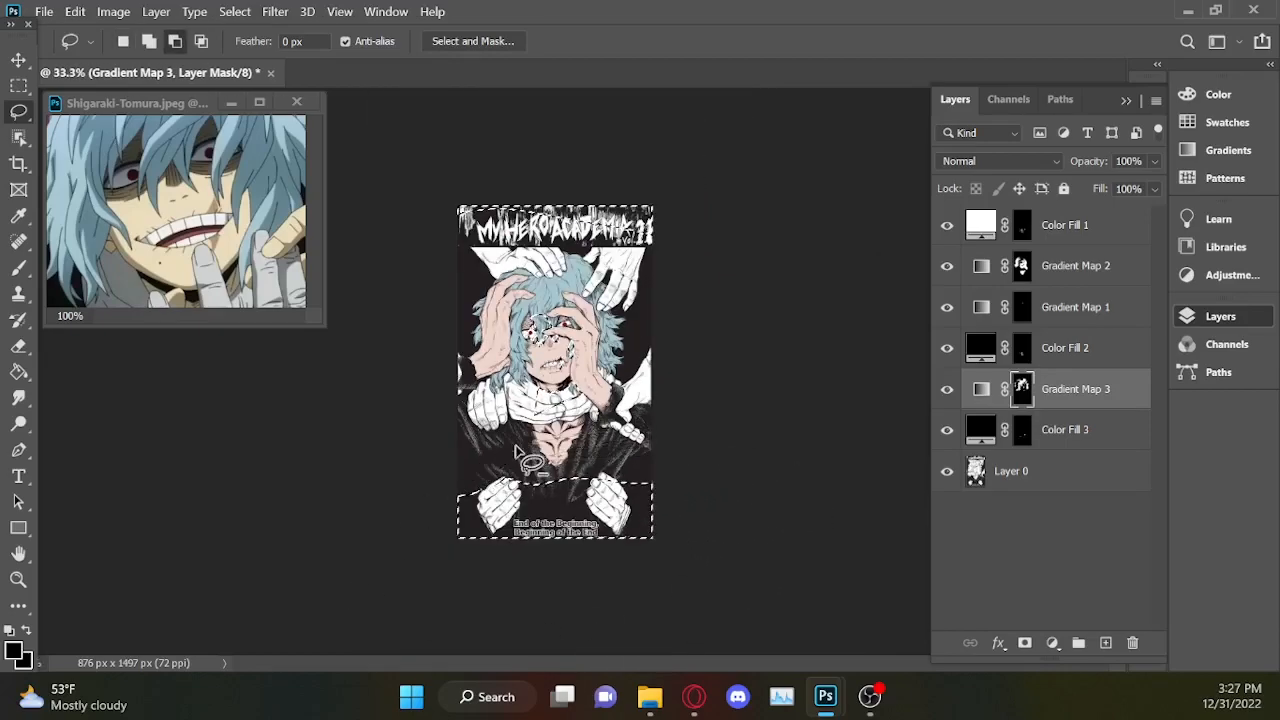
{"action": "key", "text": "ctrl+plus"}
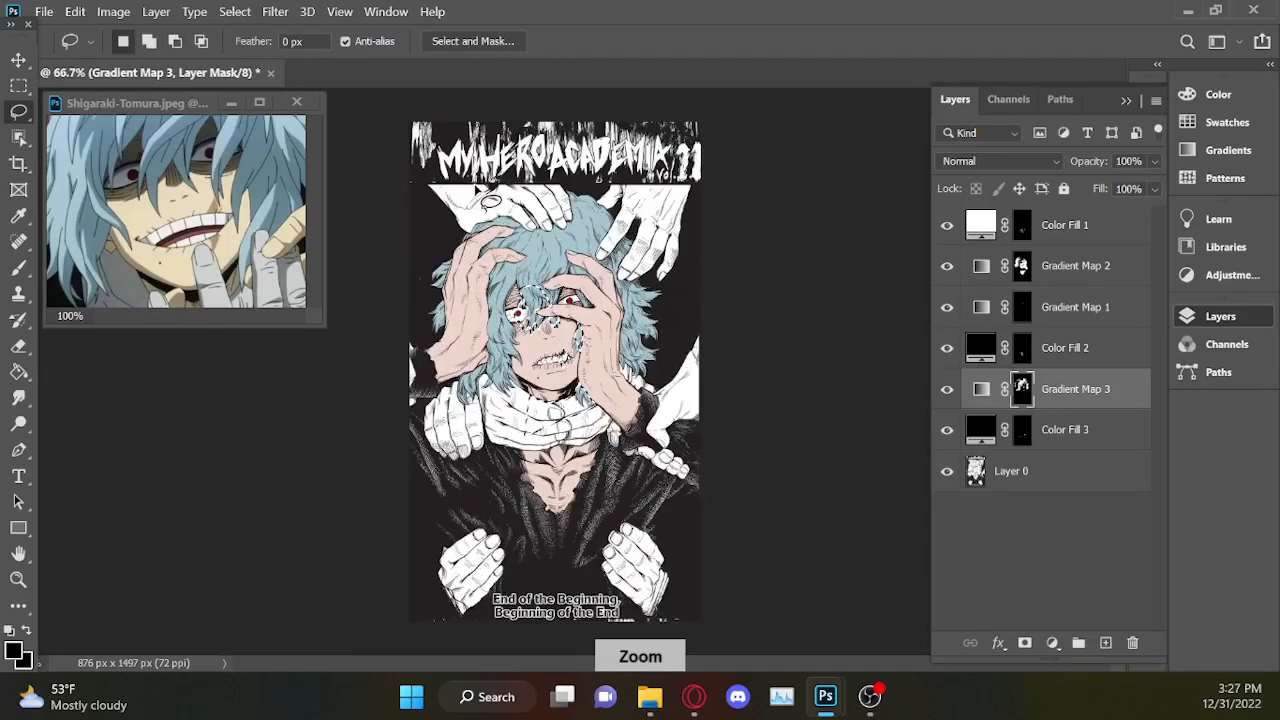
Subtract the hair strands over the face and beside the cheek from the selection with the Lasso, keeping the eye and mouth scars.
{"action": "key", "text": "ctrl+plus"}
{"action": "key", "text": "ctrl+plus"}
{"action": "key", "text": "ctrl+plus"}
{"action": "mouse_move", "coordinate": [676, 388]}
{"action": "left_mouse_down"}
{"action": "mouse_move", "coordinate": [399, 473]}
{"action": "mouse_move", "coordinate": [571, 662]}
{"action": "mouse_move", "coordinate": [760, 406]}
{"action": "mouse_move", "coordinate": [612, 378]}
{"action": "left_mouse_up"}
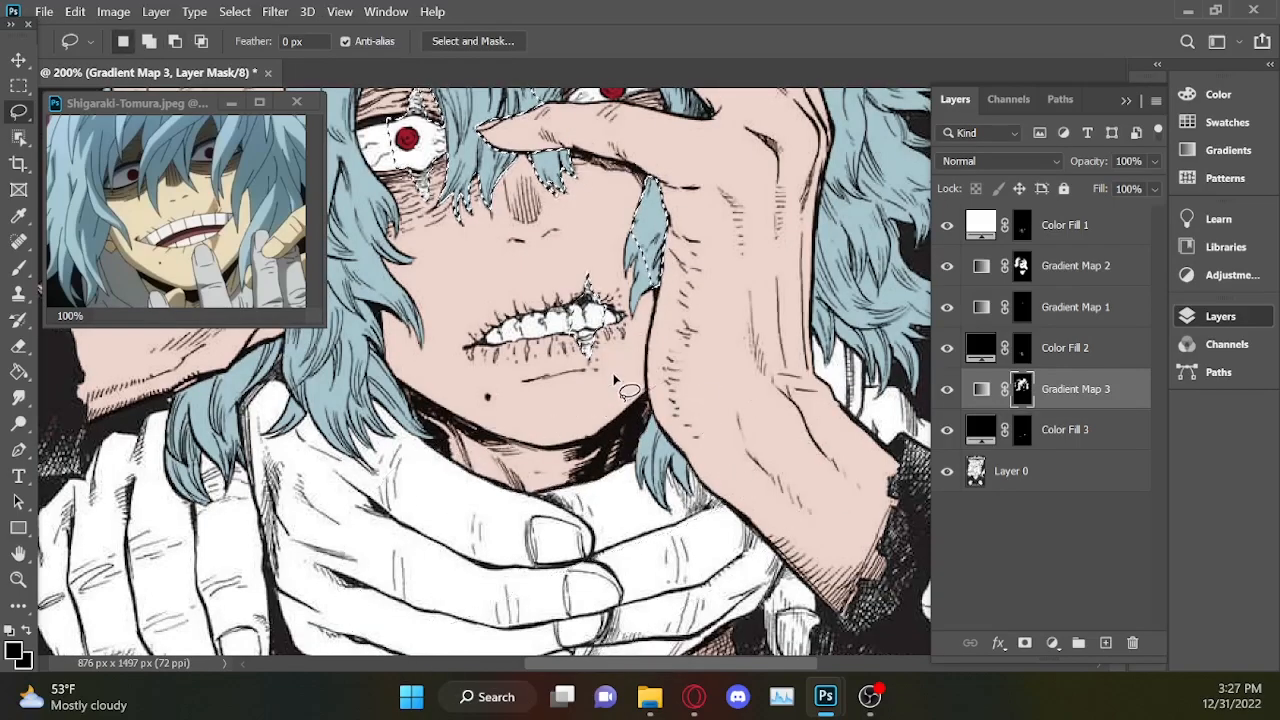
{"action": "left_click", "coordinate": [1125, 101]}
{"action": "scroll", "coordinate": [1122, 343], "scroll_direction": "up", "scroll_amount": 5}
{"action": "key", "text": "ctrl+plus"}
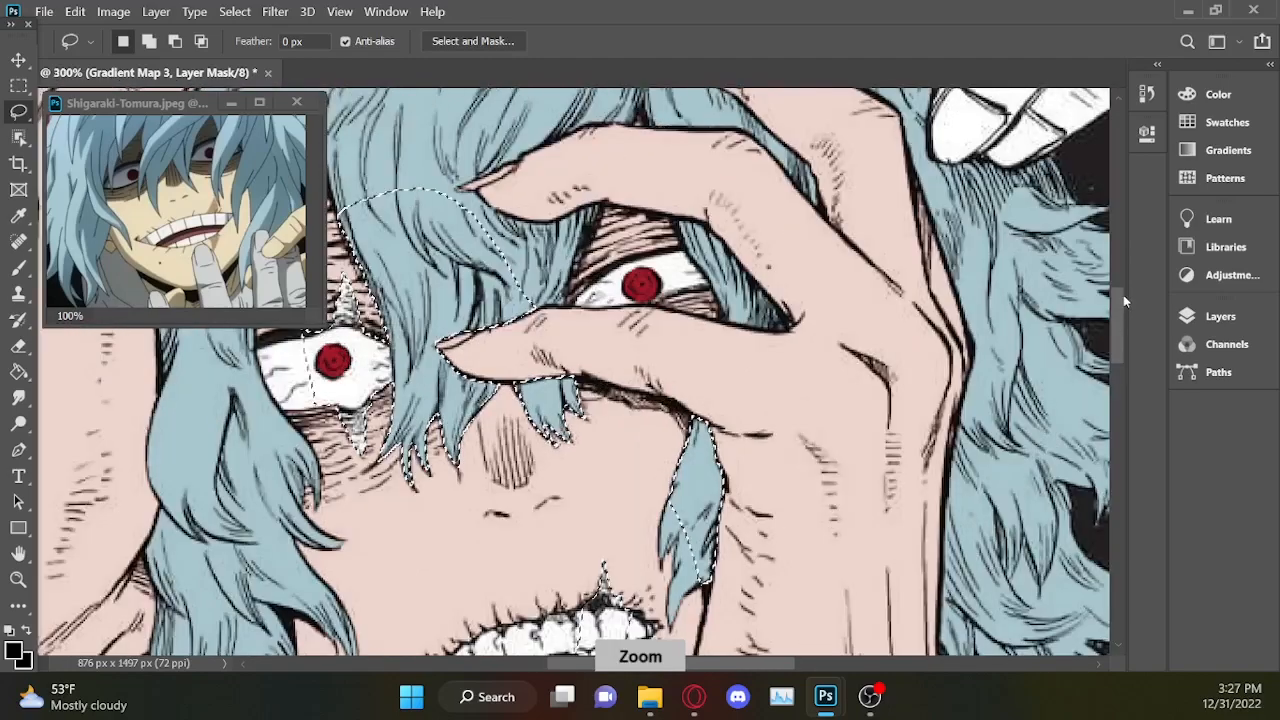
{"action": "mouse_move", "coordinate": [710, 402]}
{"action": "left_mouse_down"}
{"action": "mouse_move", "coordinate": [780, 438]}
{"action": "mouse_move", "coordinate": [662, 370]}
{"action": "left_mouse_up"}
{"action": "mouse_move", "coordinate": [563, 325]}
{"action": "left_mouse_down"}
{"action": "mouse_move", "coordinate": [533, 234]}
{"action": "mouse_move", "coordinate": [450, 159]}
{"action": "mouse_move", "coordinate": [365, 196]}
{"action": "mouse_move", "coordinate": [350, 222]}
{"action": "mouse_move", "coordinate": [385, 328]}
{"action": "mouse_move", "coordinate": [372, 318]}
{"action": "mouse_move", "coordinate": [377, 496]}
{"action": "left_mouse_up"}
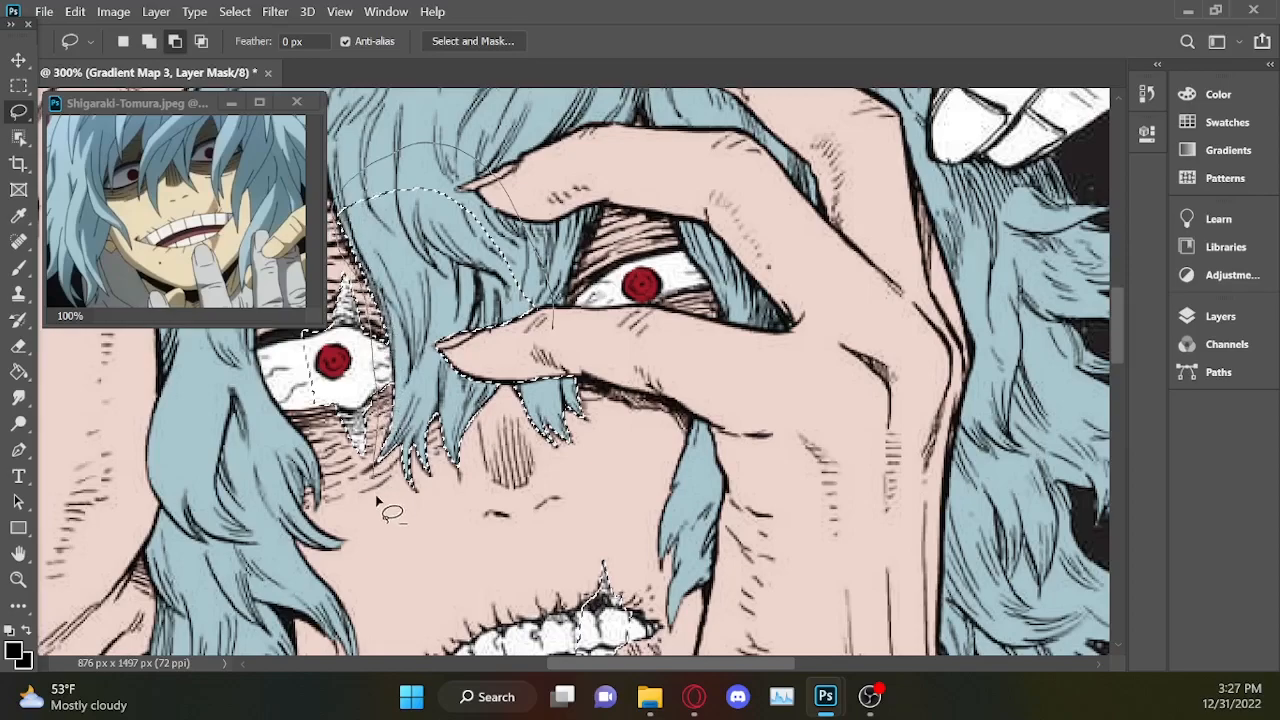
{"action": "left_click_drag", "start_coordinate": [593, 343], "coordinate": [578, 332]}
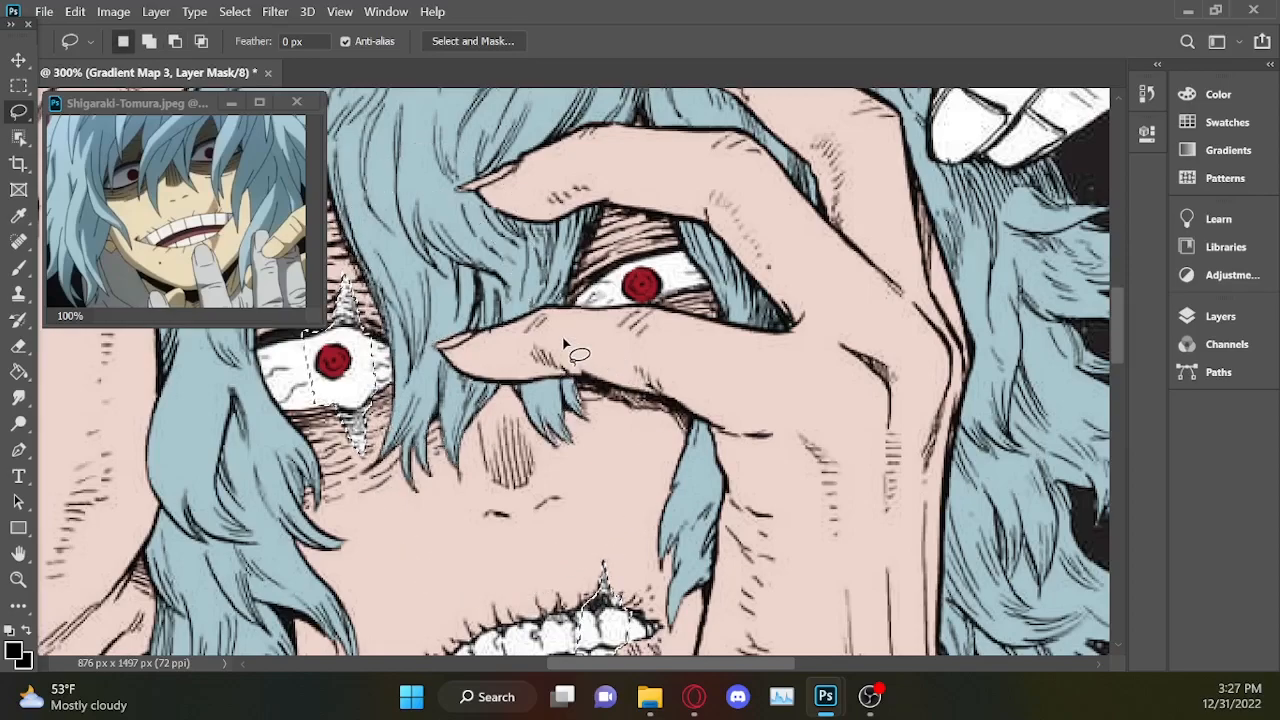
Subtract the white of the scarred eye from the selection with the Lasso, keeping the scar spikes above and below it.
{"action": "scroll", "coordinate": [688, 650], "scroll_direction": "left", "scroll_amount": 5}
{"action": "scroll", "coordinate": [555, 365], "scroll_direction": "up", "scroll_amount": 3}
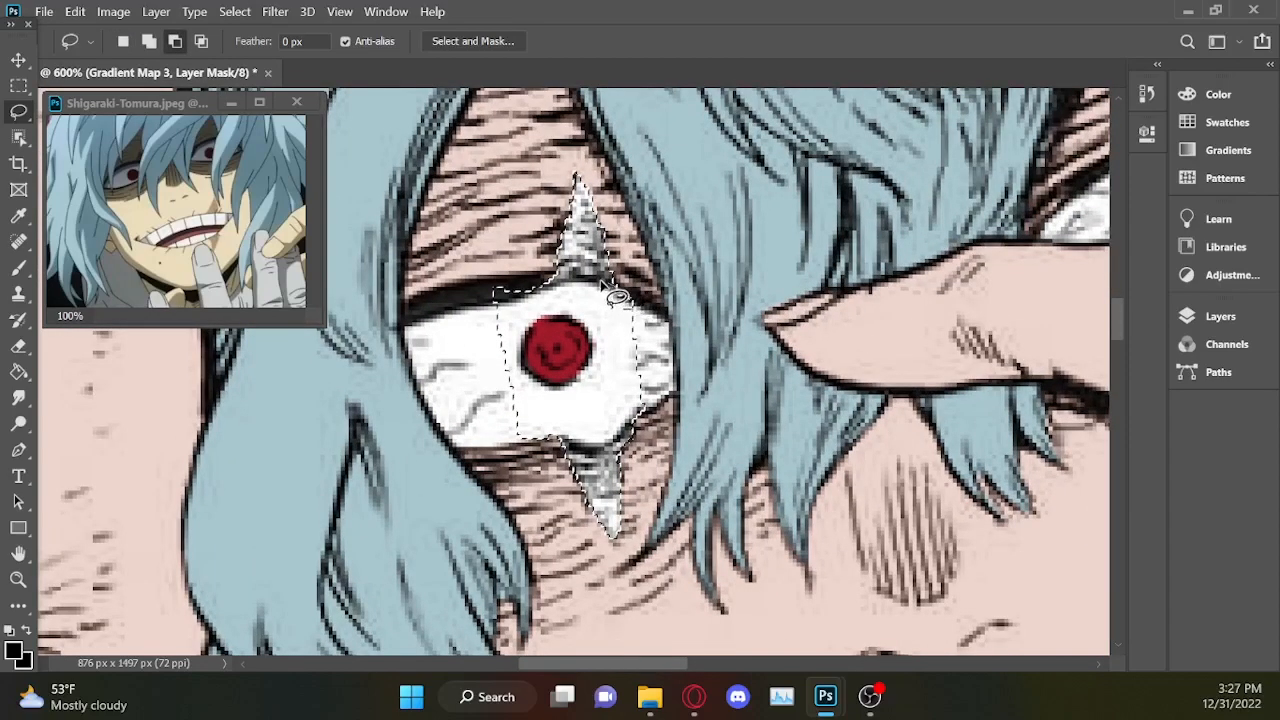
{"action": "mouse_move", "coordinate": [553, 302]}
{"action": "left_mouse_down"}
{"action": "mouse_move", "coordinate": [441, 380]}
{"action": "mouse_move", "coordinate": [478, 423]}
{"action": "mouse_move", "coordinate": [590, 450]}
{"action": "mouse_move", "coordinate": [622, 447]}
{"action": "mouse_move", "coordinate": [662, 401]}
{"action": "mouse_move", "coordinate": [652, 285]}
{"action": "left_mouse_up"}
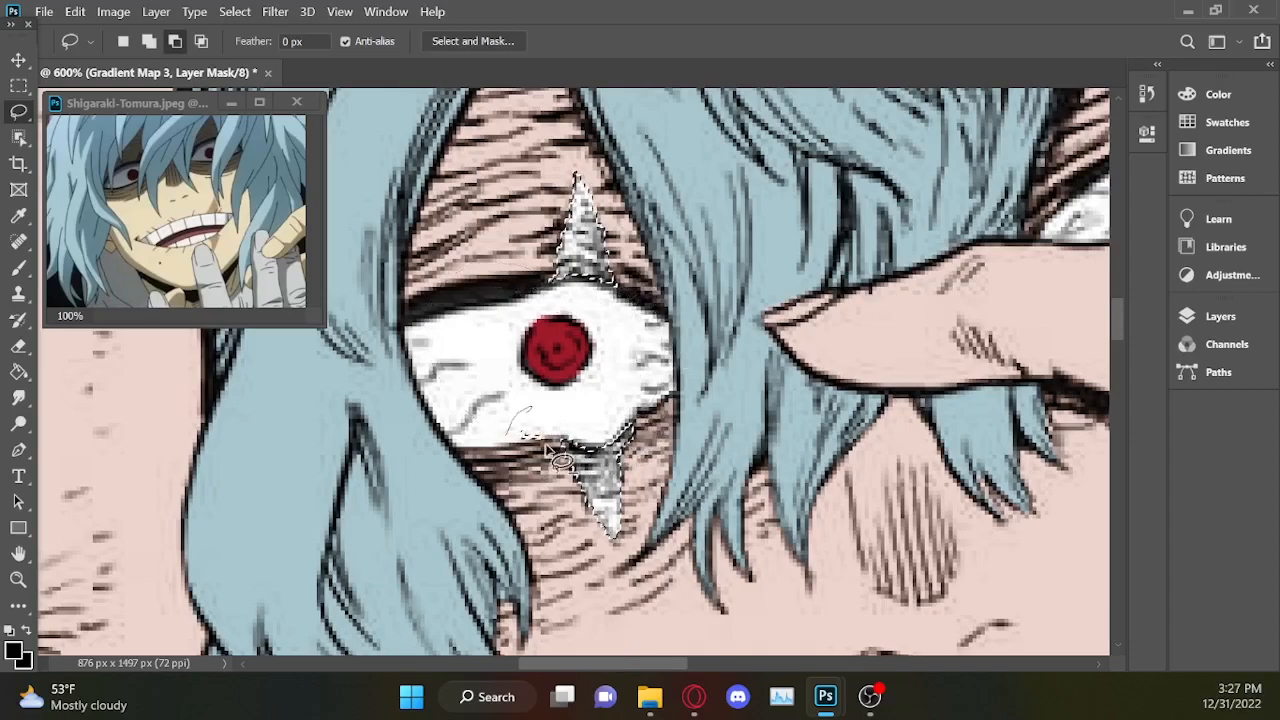
Subtract the teeth from the selection with the Lasso and refine the lower lip edge, keeping the scar above and below the mouth.
{"action": "left_click_drag", "start_coordinate": [661, 662], "coordinate": [776, 638]}
{"action": "left_click_drag", "start_coordinate": [1121, 322], "coordinate": [1121, 368]}
{"action": "key", "text": "alt"}
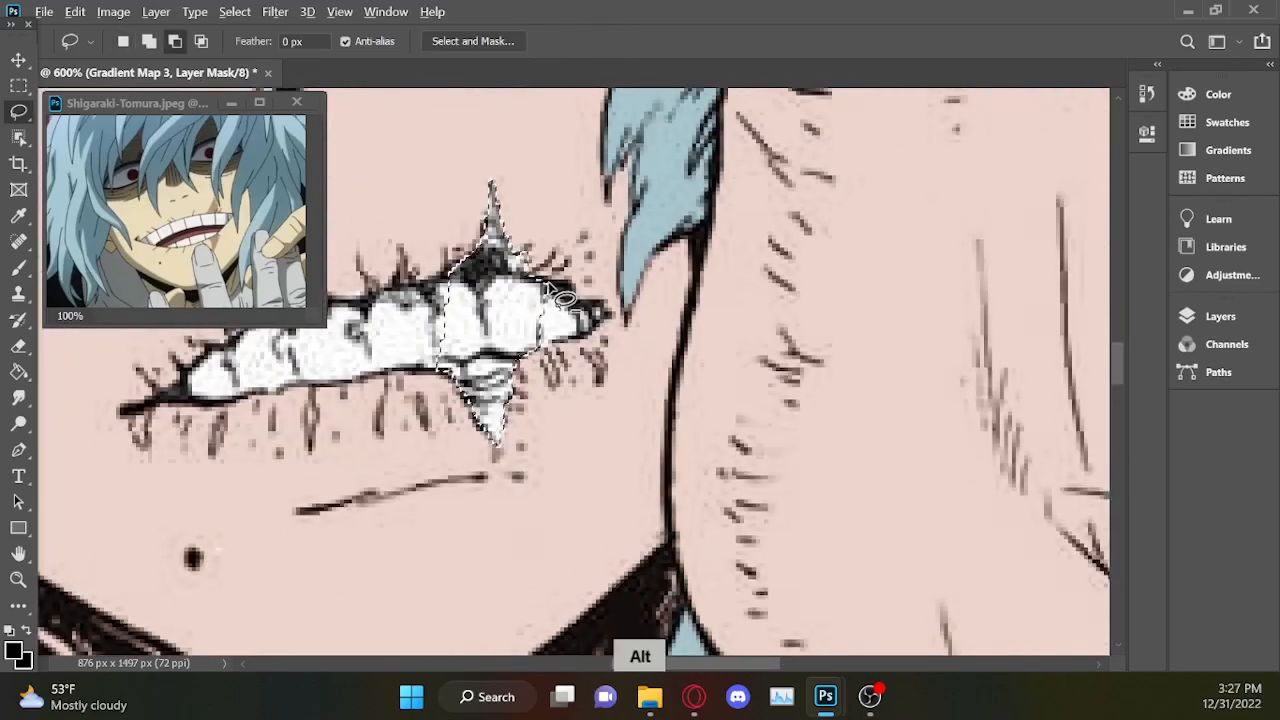
{"action": "mouse_move", "coordinate": [448, 272]}
{"action": "left_mouse_down"}
{"action": "mouse_move", "coordinate": [420, 362]}
{"action": "mouse_move", "coordinate": [472, 373]}
{"action": "mouse_move", "coordinate": [560, 360]}
{"action": "mouse_move", "coordinate": [575, 285]}
{"action": "left_mouse_up"}
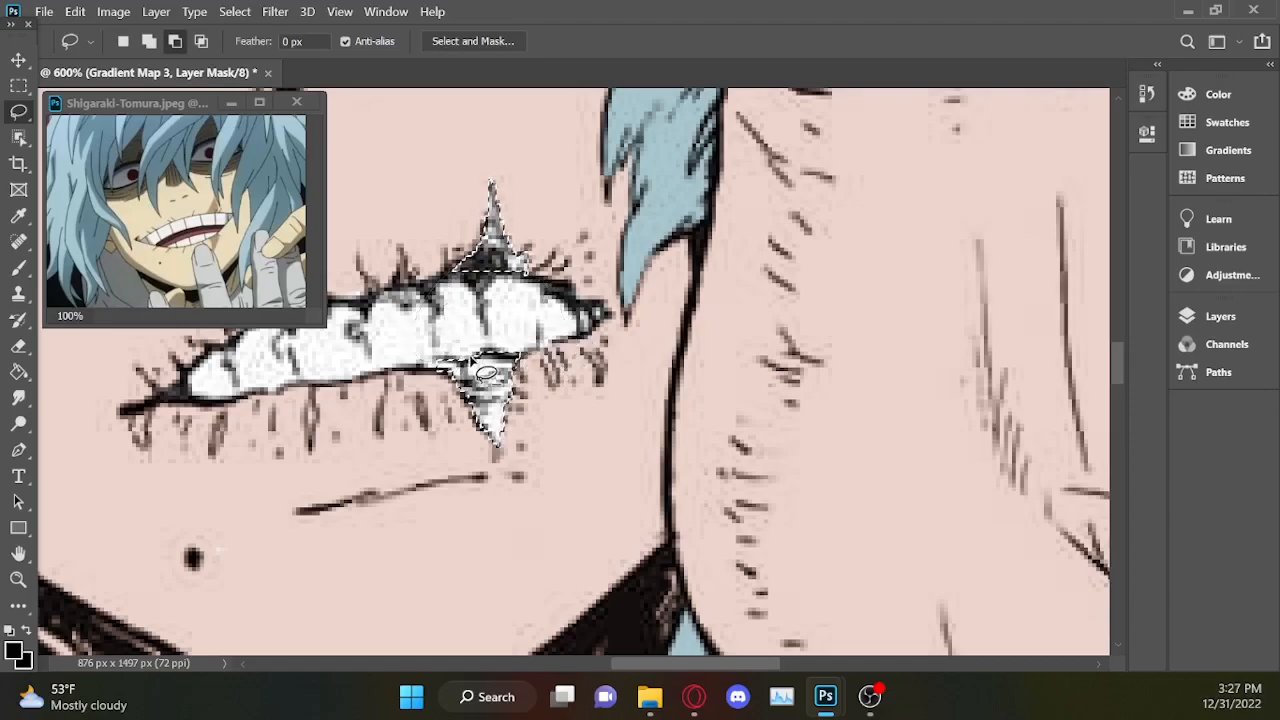
{"action": "key", "text": "shift"}
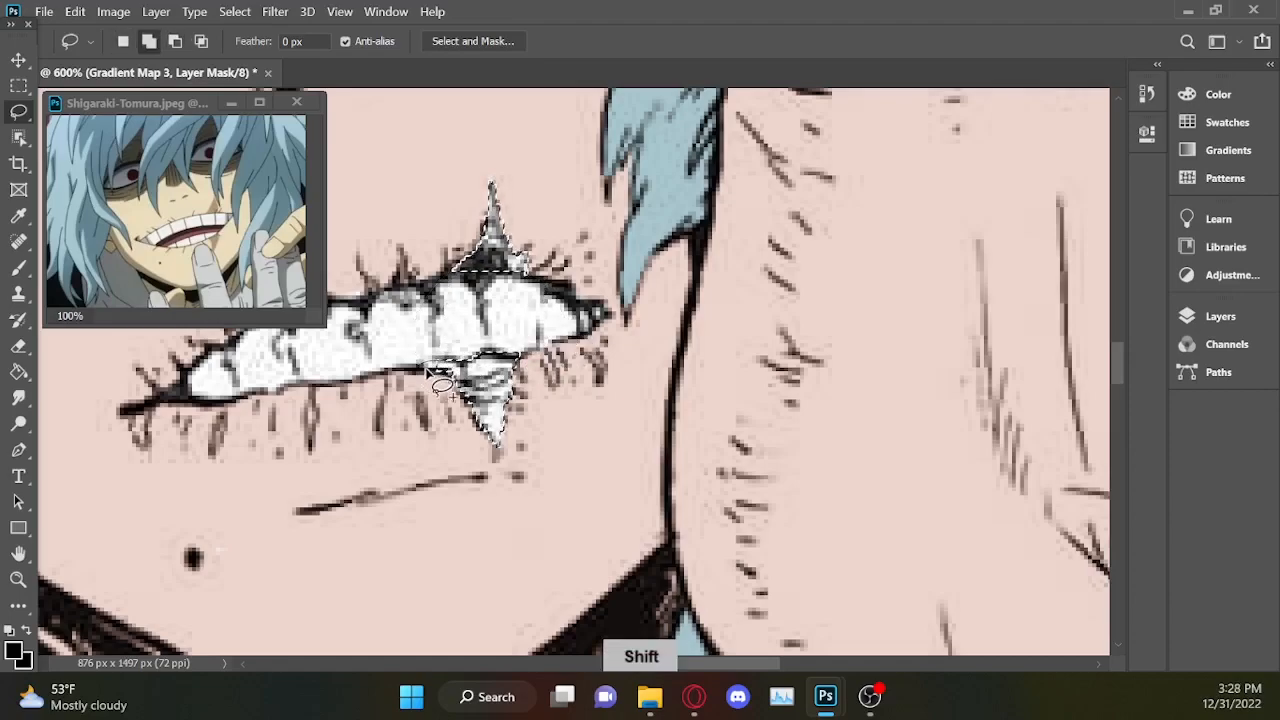
{"action": "scroll", "coordinate": [452, 372], "scroll_direction": "down", "scroll_amount": 1}
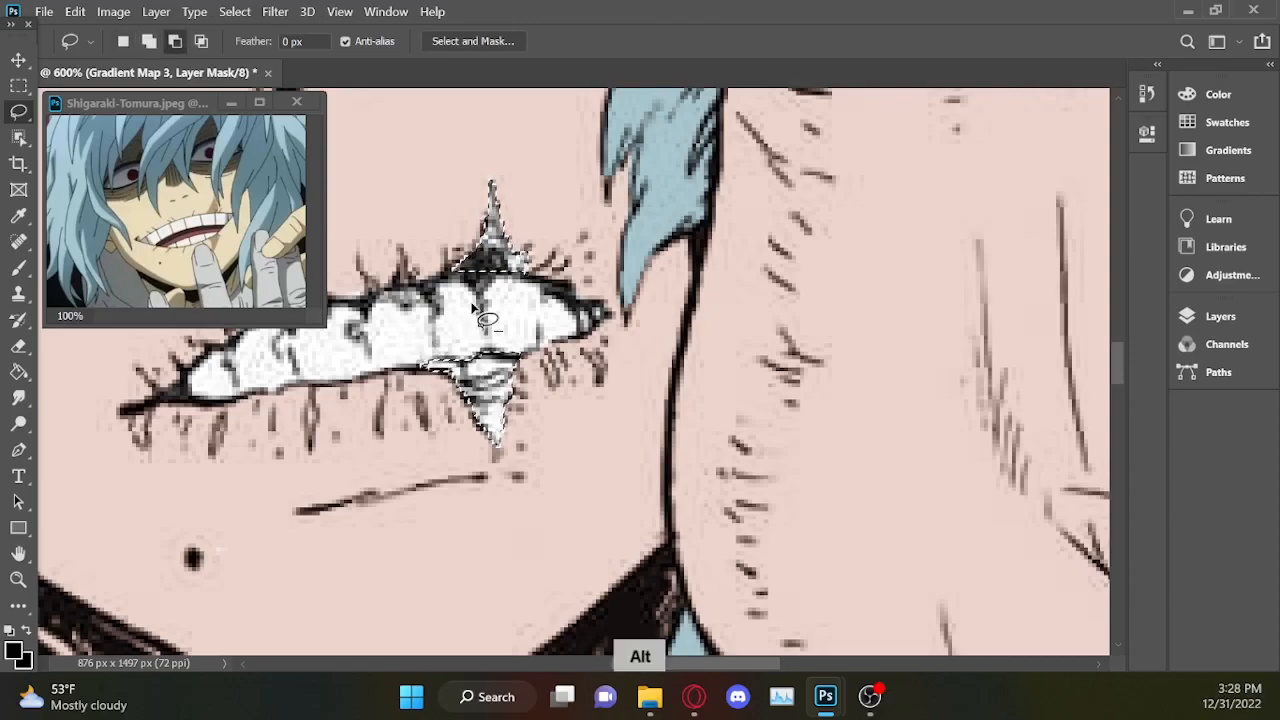
{"action": "scroll", "coordinate": [485, 318], "scroll_direction": "down", "scroll_amount": 1}
{"action": "scroll", "coordinate": [487, 318], "scroll_direction": "down", "scroll_amount": 2}
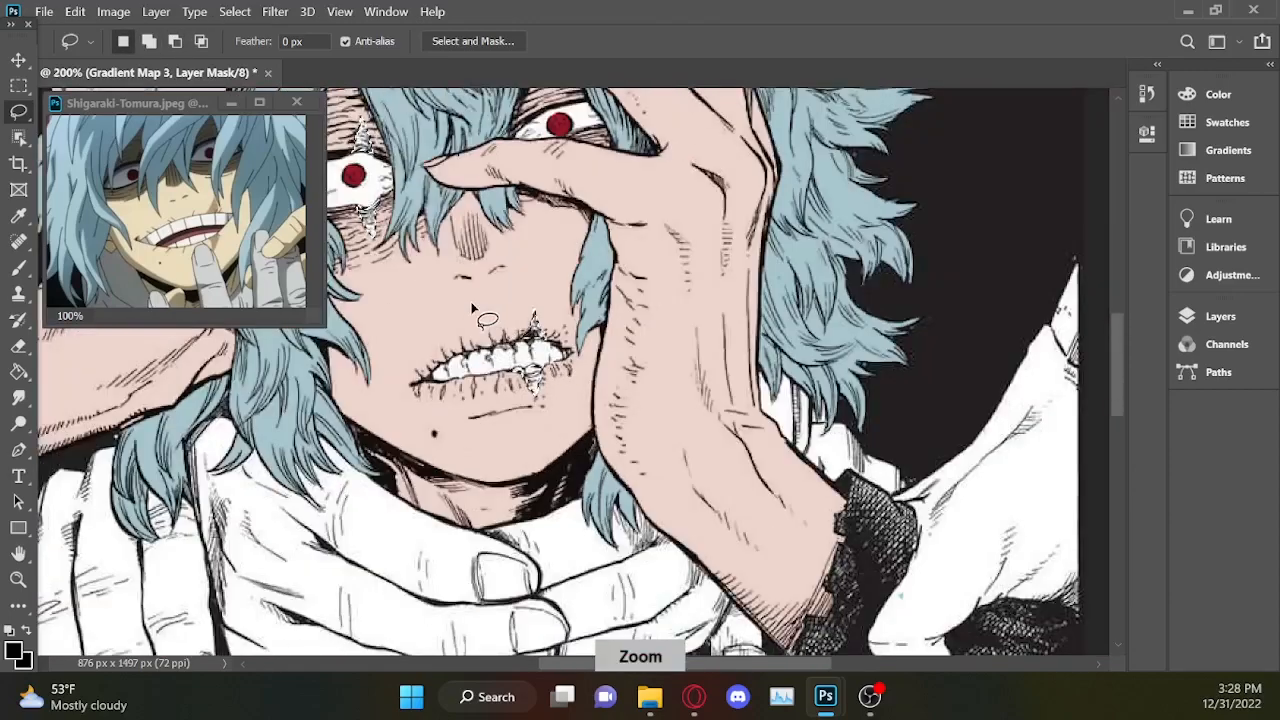
{"action": "scroll", "coordinate": [487, 318], "scroll_direction": "down", "scroll_amount": 1}
Sample the tan skin shadow colour b89a7e from the Shigaraki-Tomura.jpeg reference image and copy its hex code.
{"action": "left_click", "coordinate": [143, 100]}
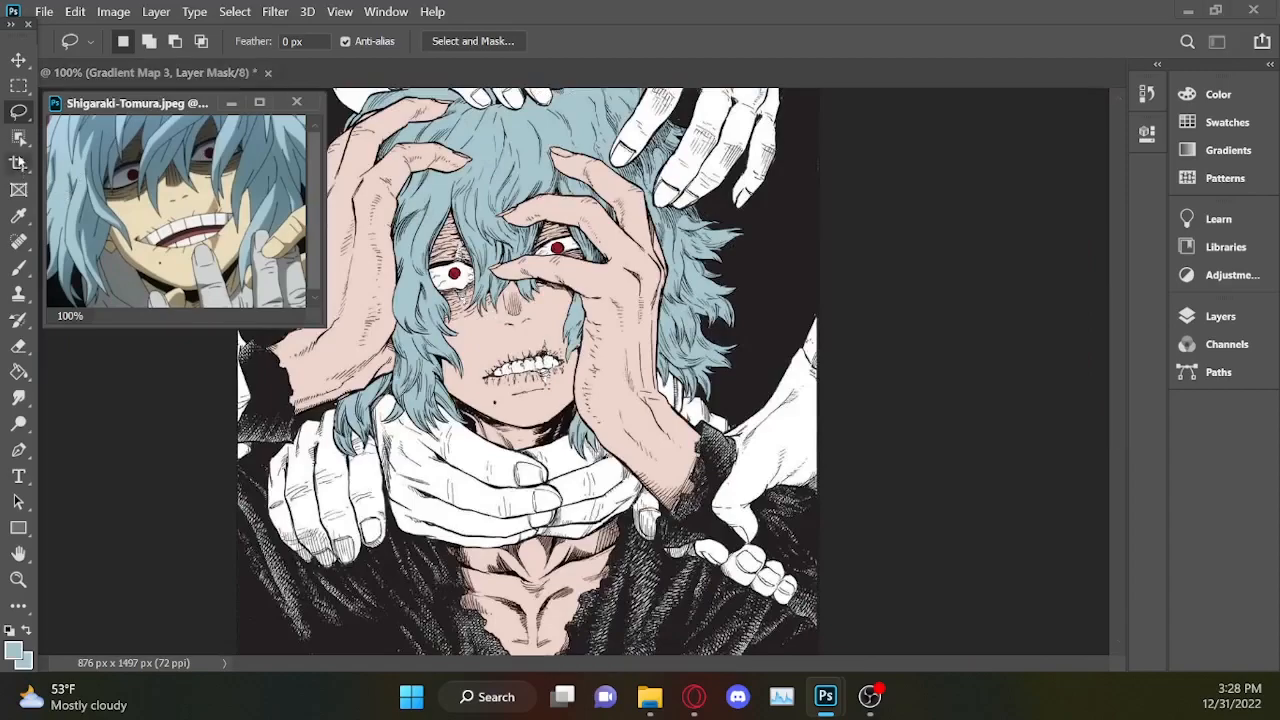
{"action": "key", "text": "i"}
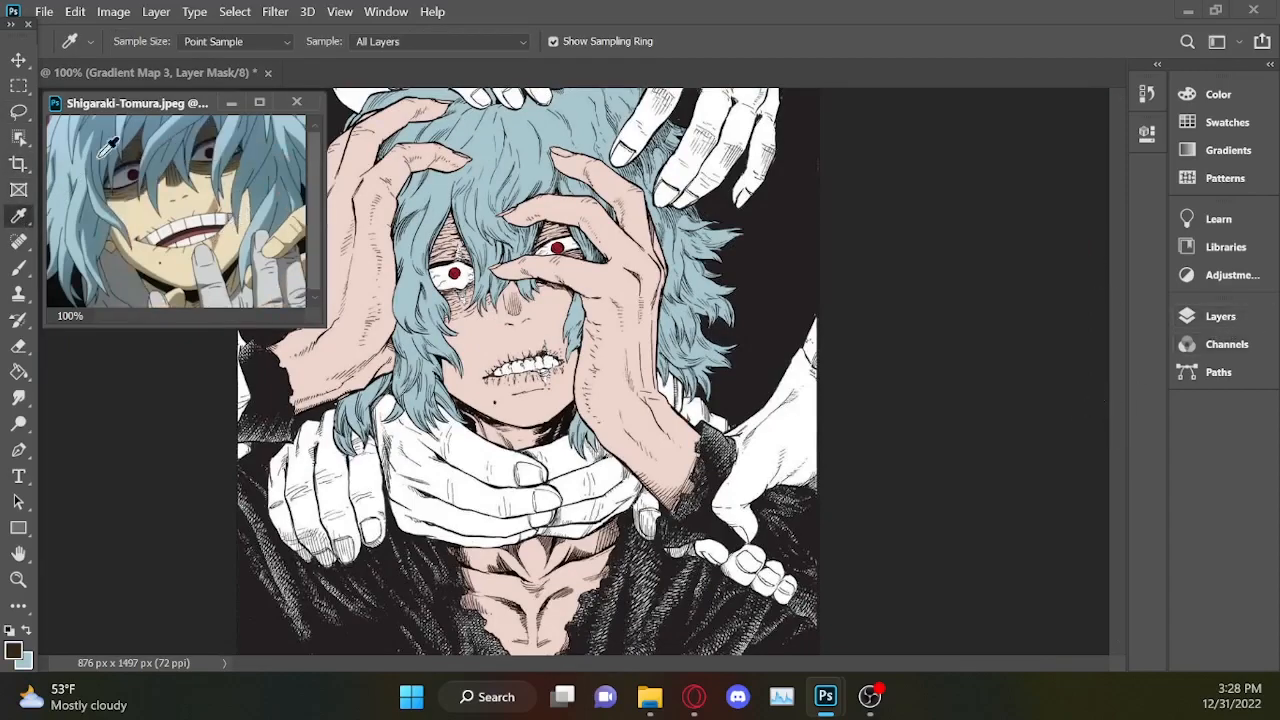
{"action": "left_click", "coordinate": [1220, 316]}
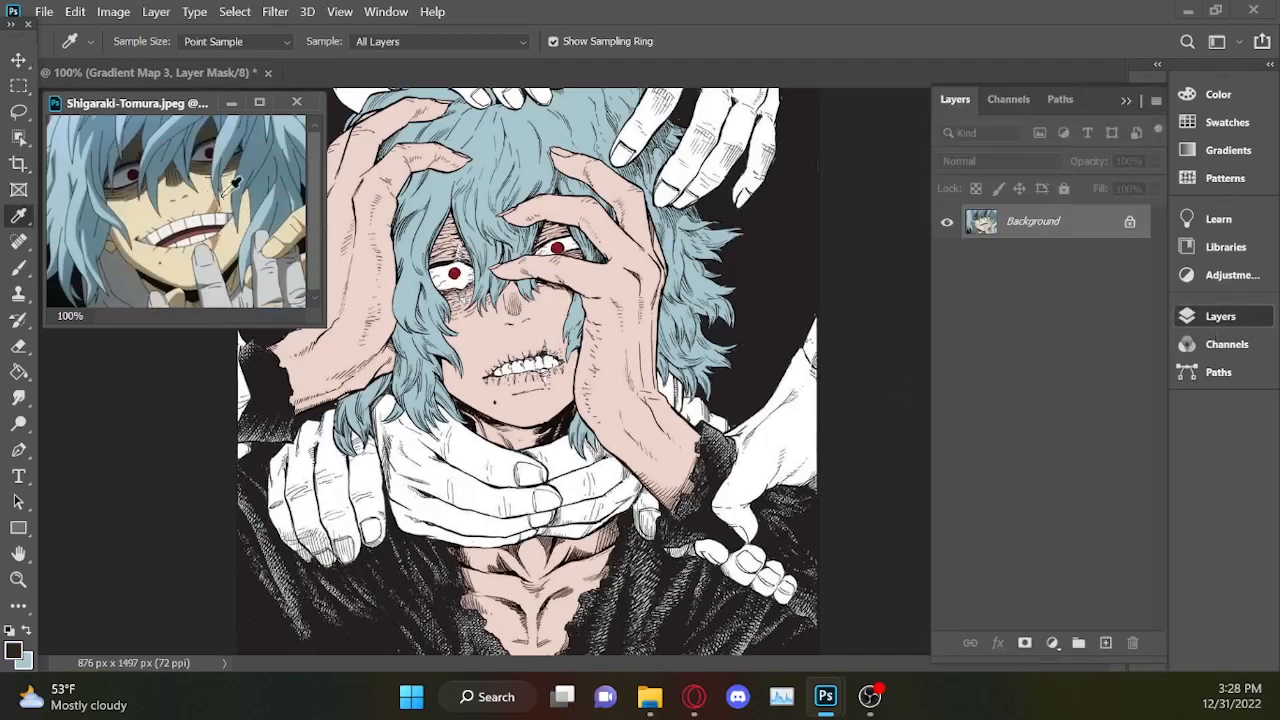
{"action": "left_click", "coordinate": [224, 200]}
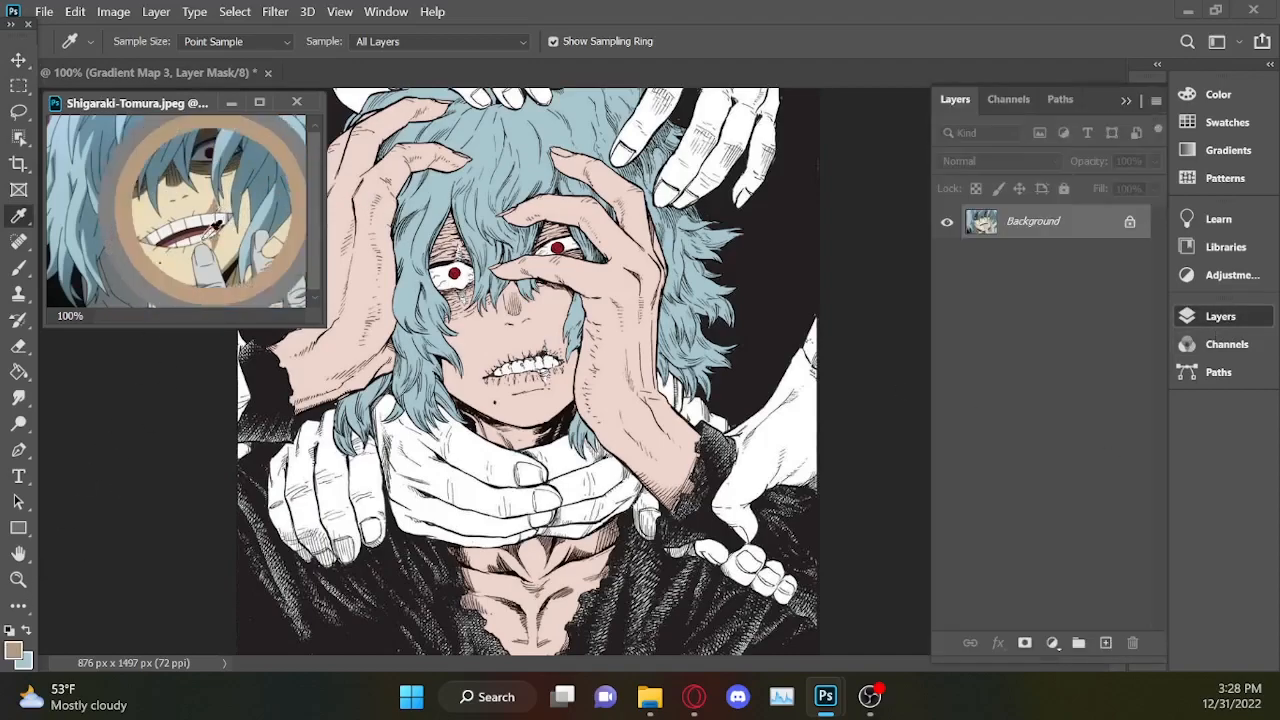
{"action": "left_click", "coordinate": [14, 648]}
{"action": "key", "text": "ctrl+c"}
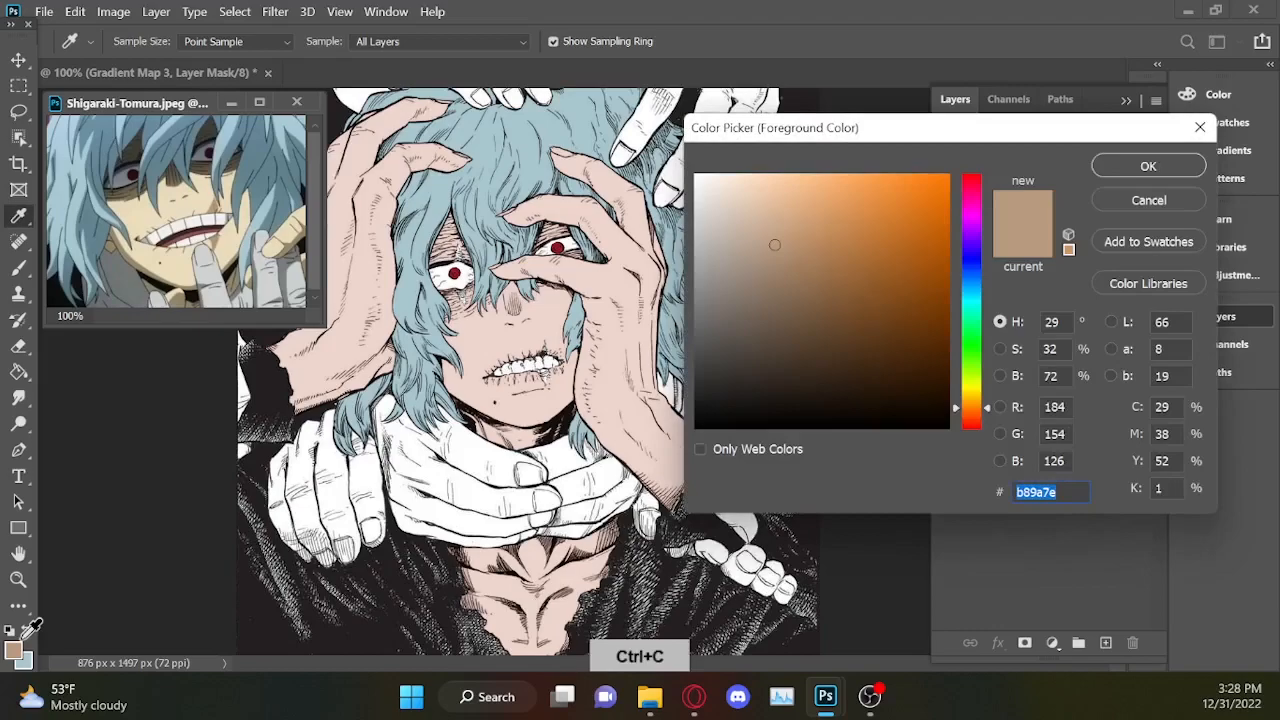
{"action": "left_click", "coordinate": [1199, 127]}
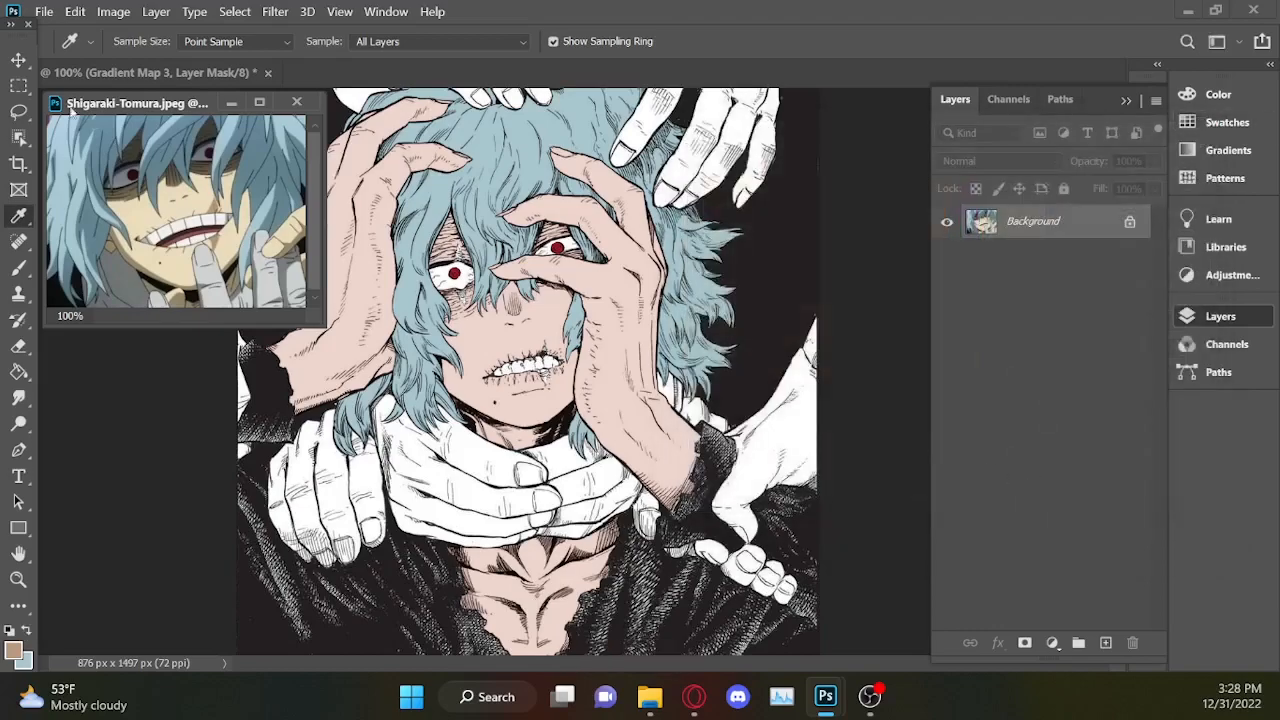
Return to the cover document and add a Gradient Map adjustment layer masked to the eye and mouth scar selection.
{"action": "left_click", "coordinate": [18, 60]}
{"action": "left_click", "coordinate": [858, 362]}
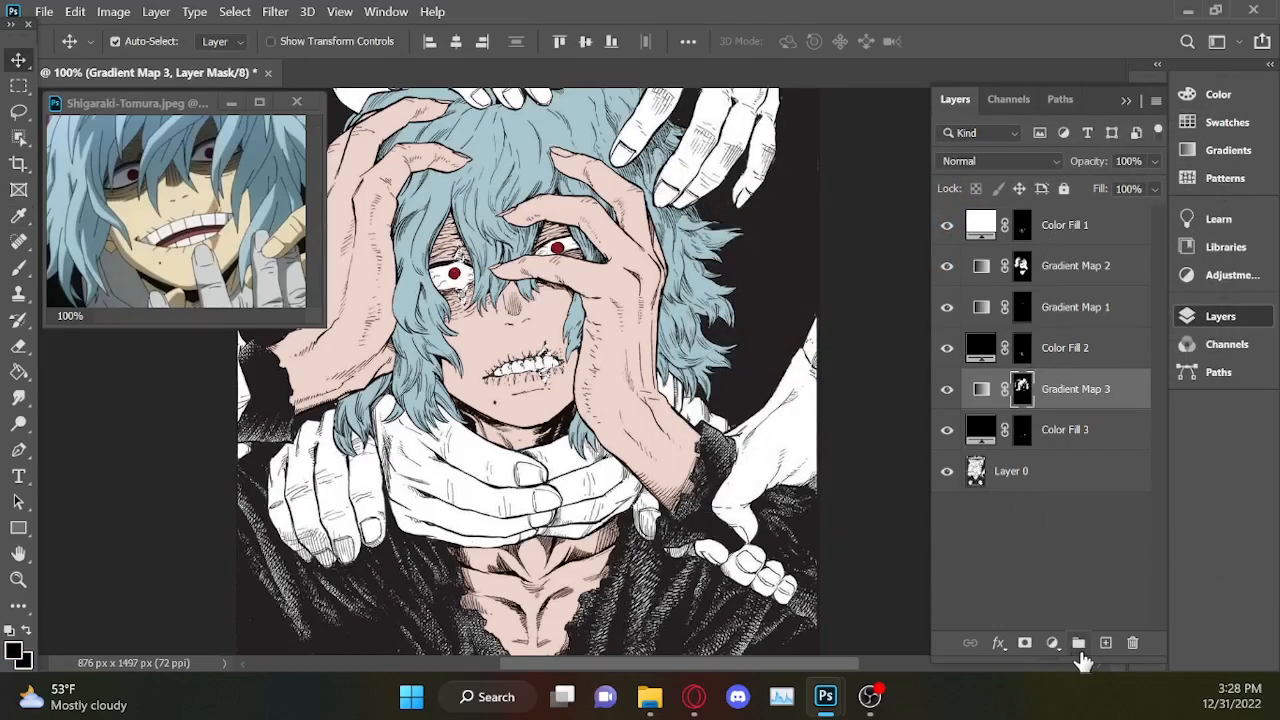
{"action": "left_click", "coordinate": [1052, 643]}
{"action": "left_click", "coordinate": [1080, 612]}
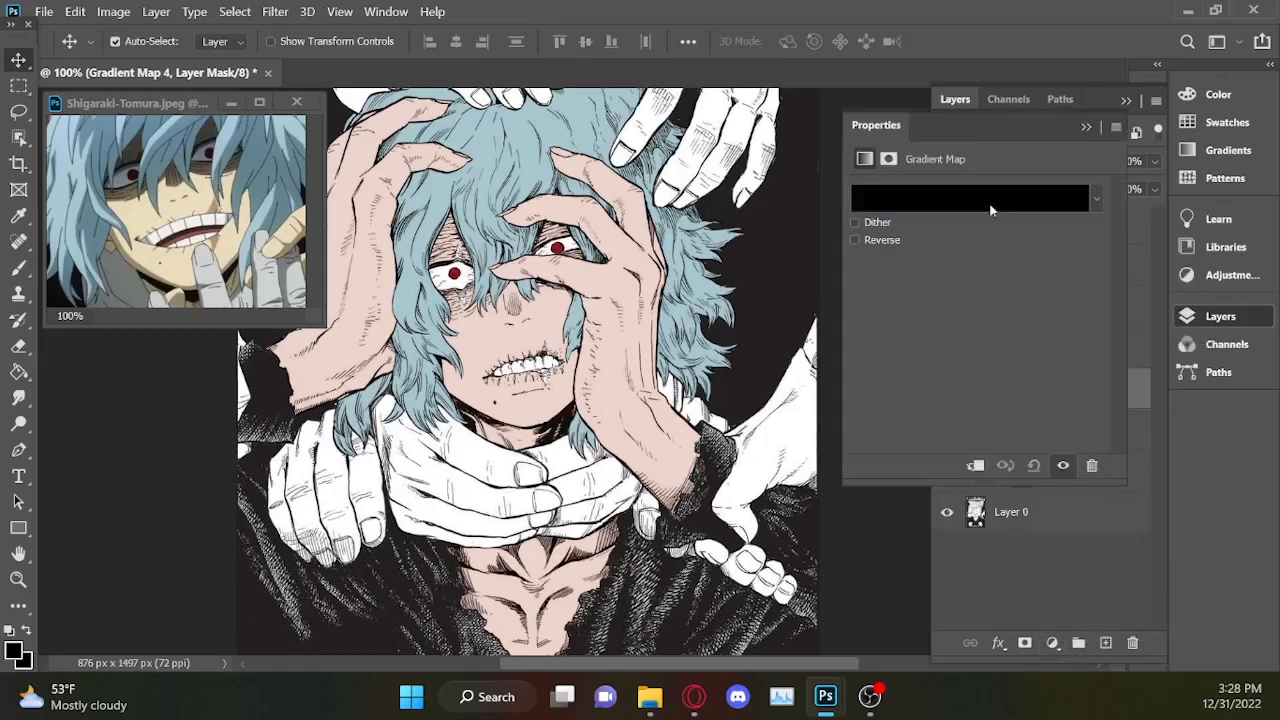
Try to give the scar gradient a black stop at 0% and the tan b89a7e at 100%.
{"action": "left_click", "coordinate": [997, 208]}
{"action": "left_click", "coordinate": [766, 504]}
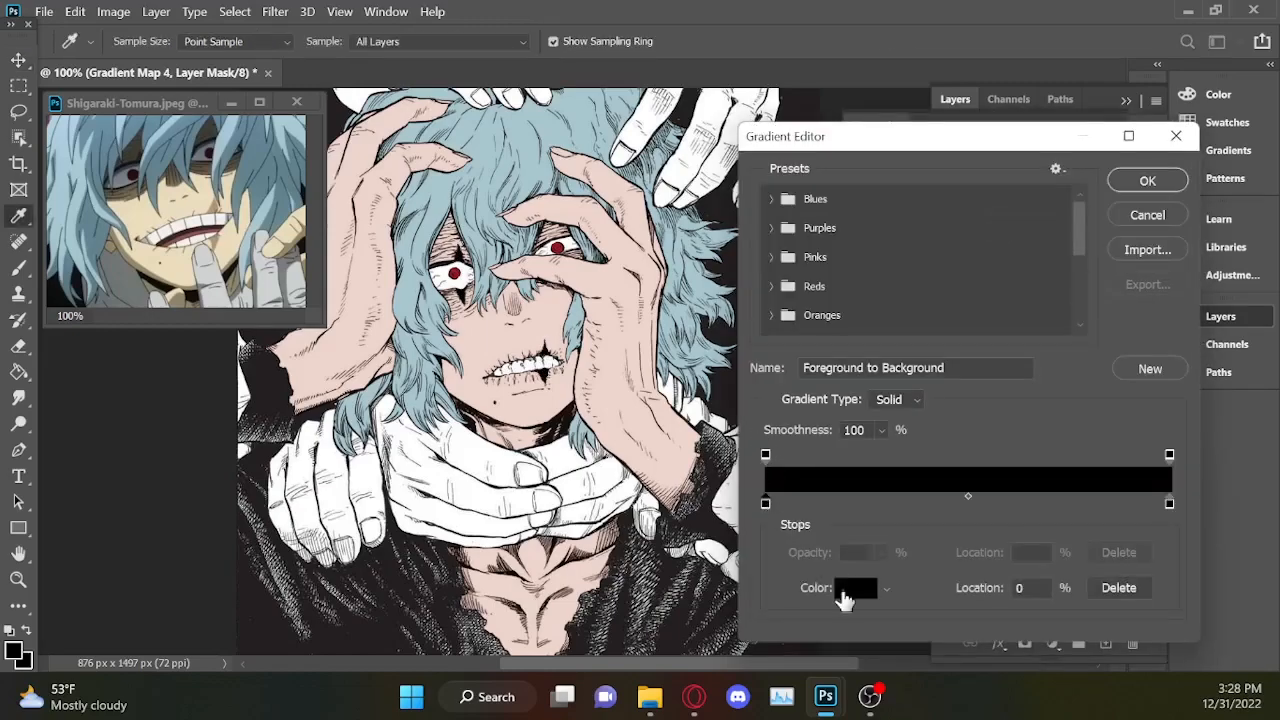
{"action": "left_click", "coordinate": [849, 589]}
{"action": "key", "text": "ctrl+v"}
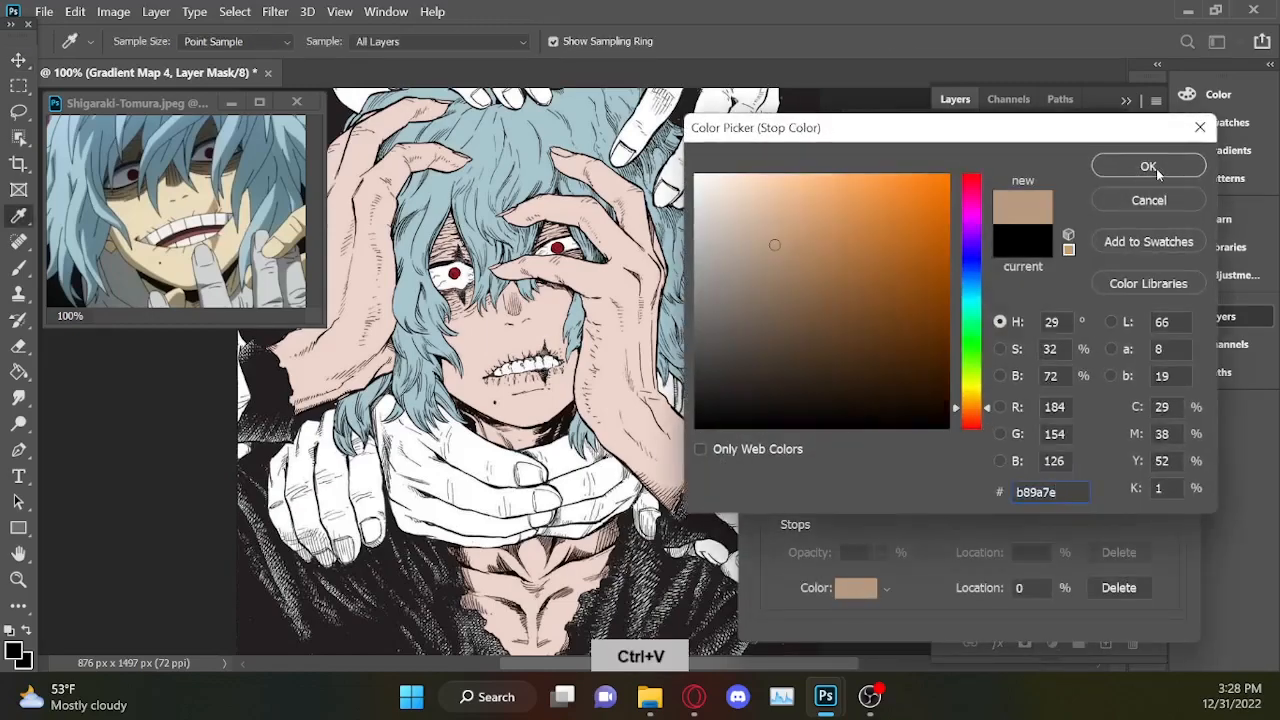
{"action": "left_click", "coordinate": [1148, 166]}
{"action": "mouse_move", "coordinate": [766, 504]}
{"action": "left_mouse_down"}
{"action": "mouse_move", "coordinate": [1150, 504]}
{"action": "mouse_move", "coordinate": [743, 500]}
{"action": "left_mouse_up"}
{"action": "left_click_drag", "start_coordinate": [1127, 504], "coordinate": [1216, 506]}
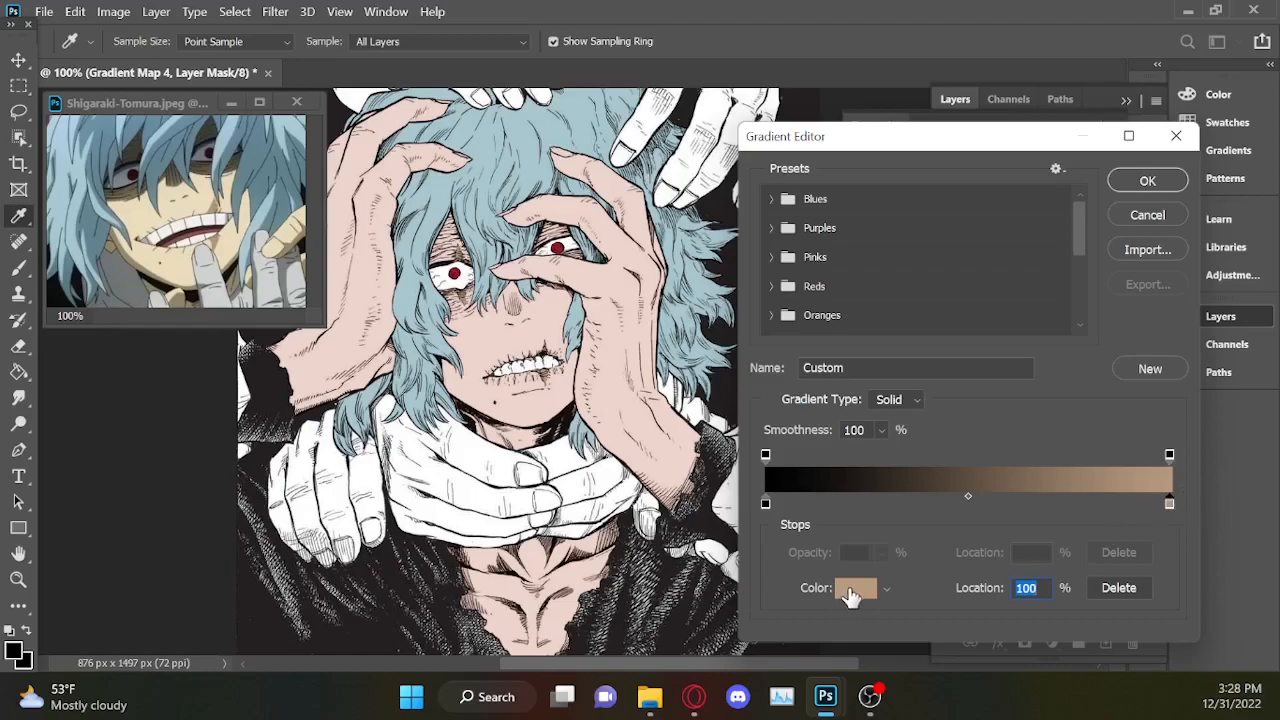
{"action": "left_click", "coordinate": [546, 392]}
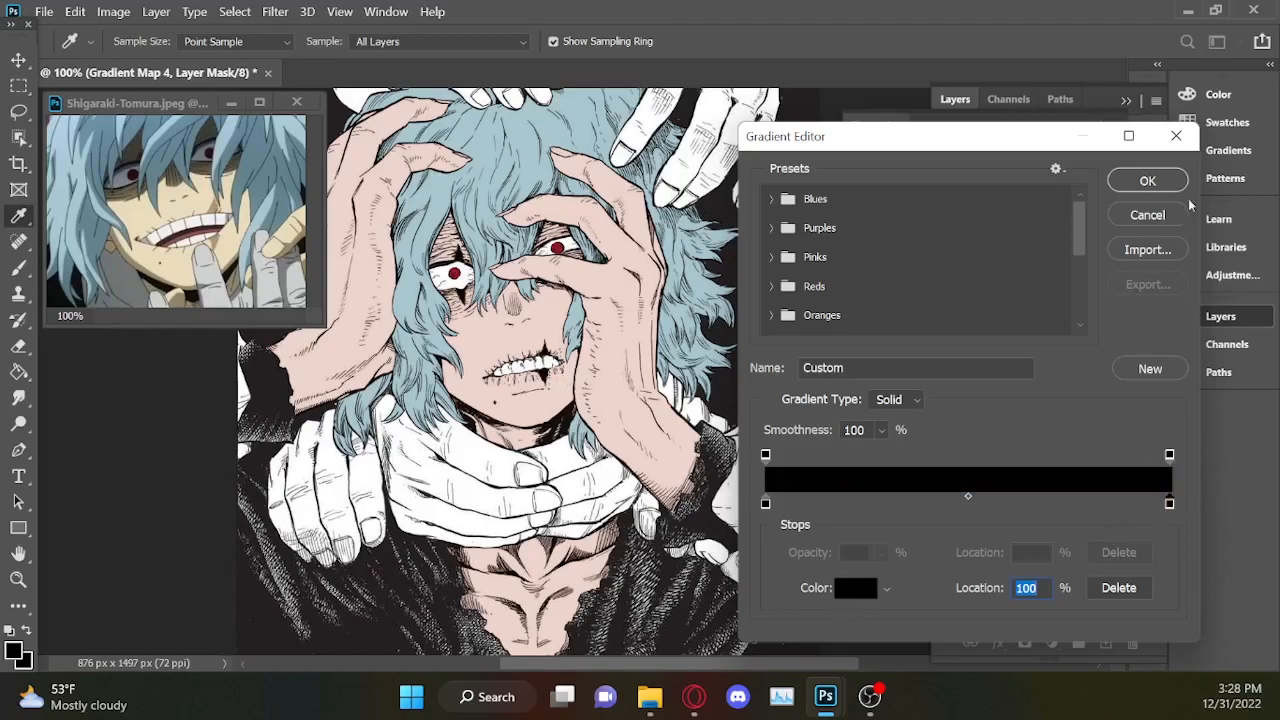
{"action": "left_click", "coordinate": [1176, 135]}
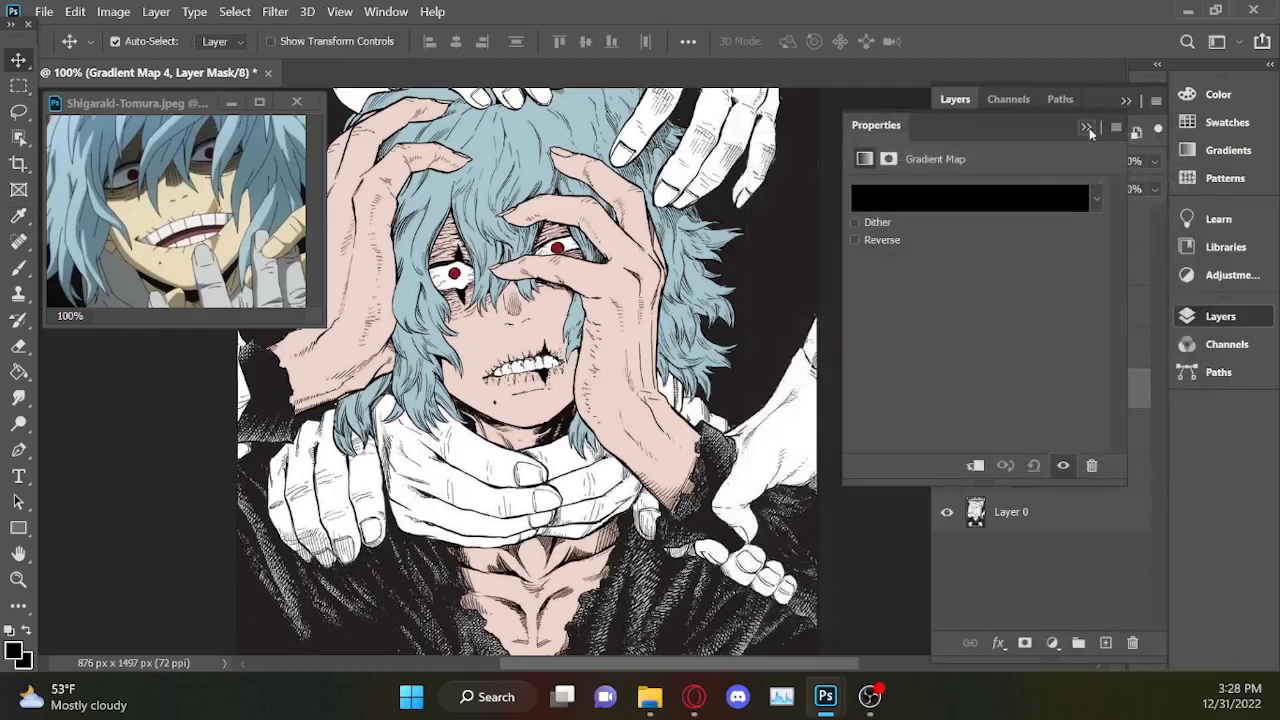
Open the colour of the 100% stop in the skin gradient of Gradient Map 2.
{"action": "left_click", "coordinate": [1087, 130]}
{"action": "left_click", "coordinate": [1021, 265]}
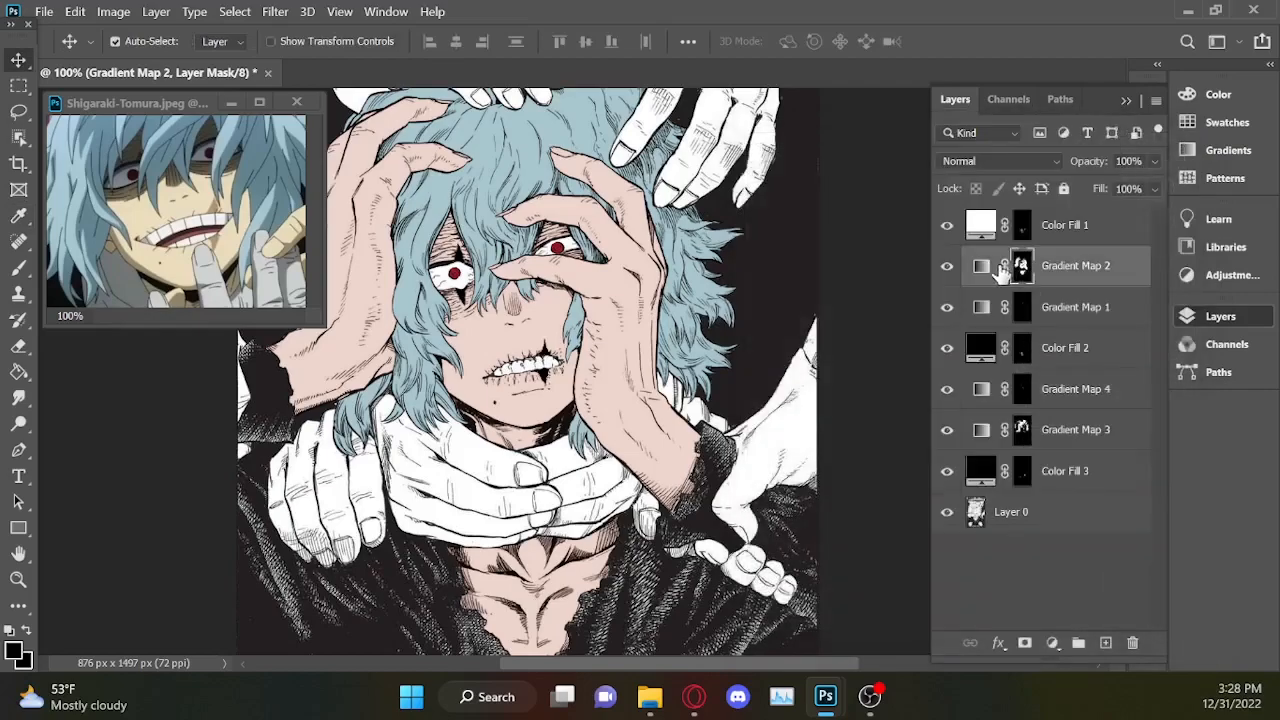
{"action": "double_click", "coordinate": [981, 270]}
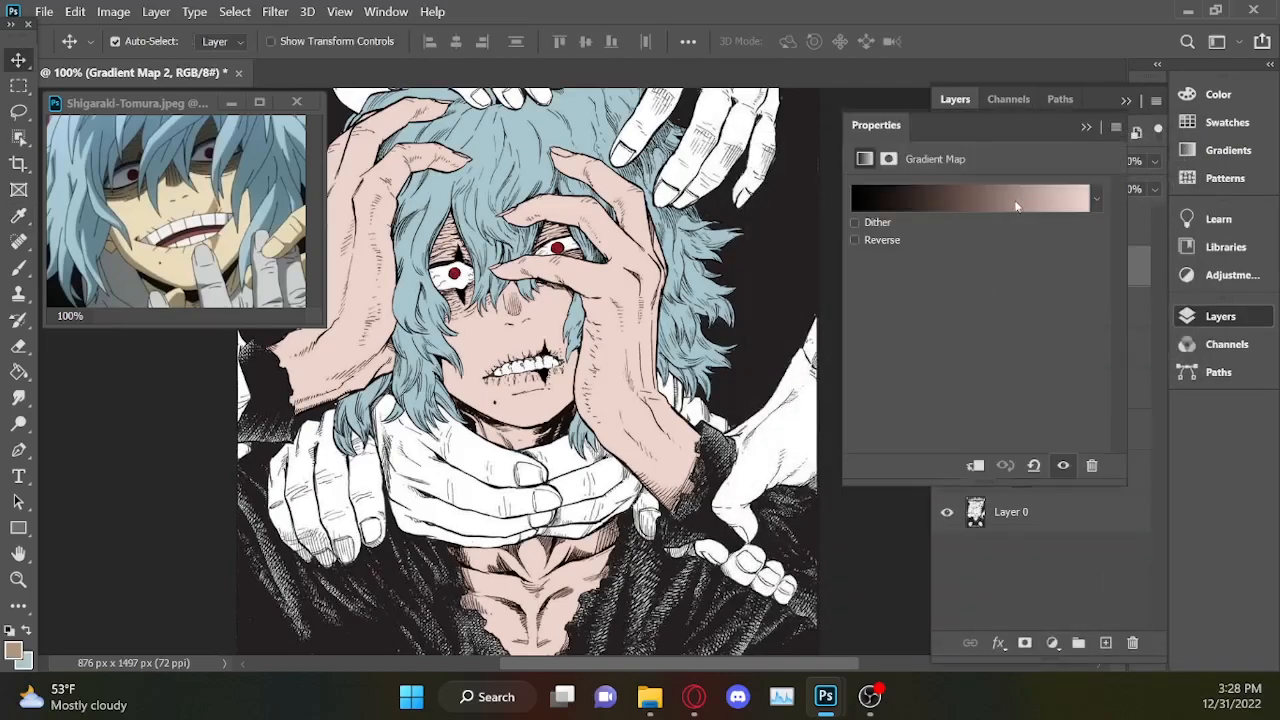
{"action": "left_click", "coordinate": [1017, 206]}
{"action": "left_click", "coordinate": [1170, 505]}
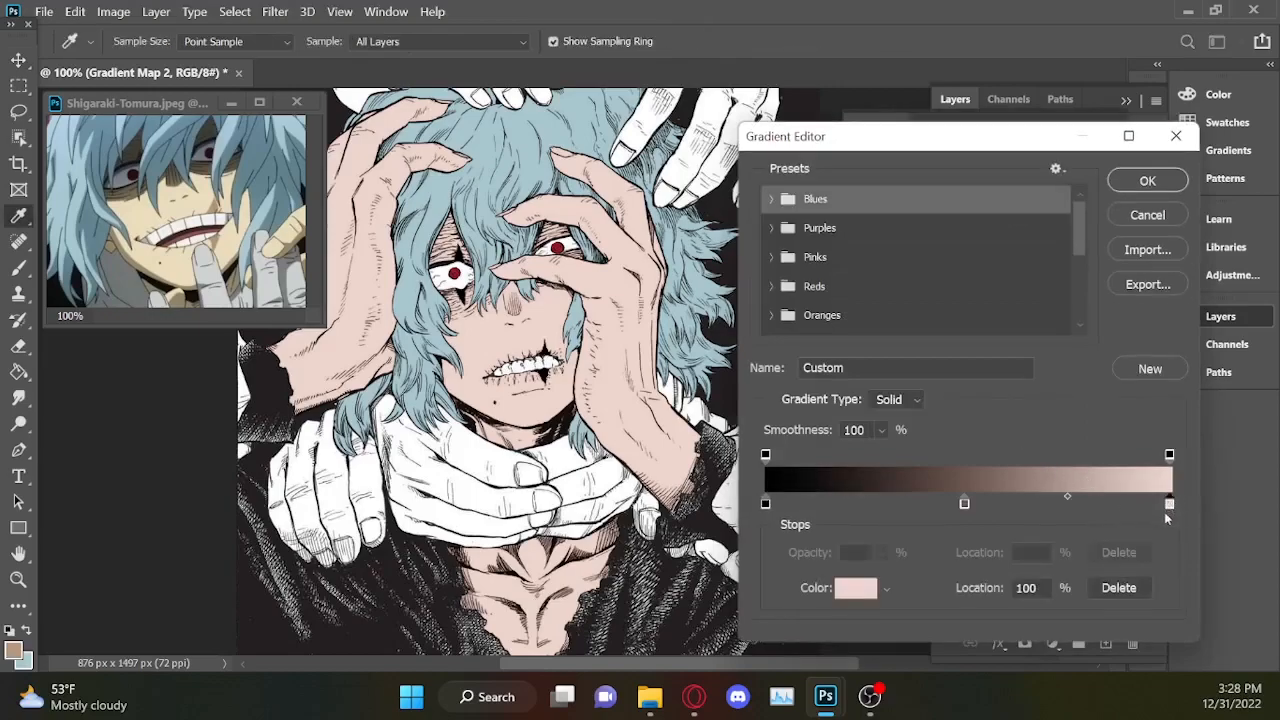
{"action": "left_click", "coordinate": [964, 504]}
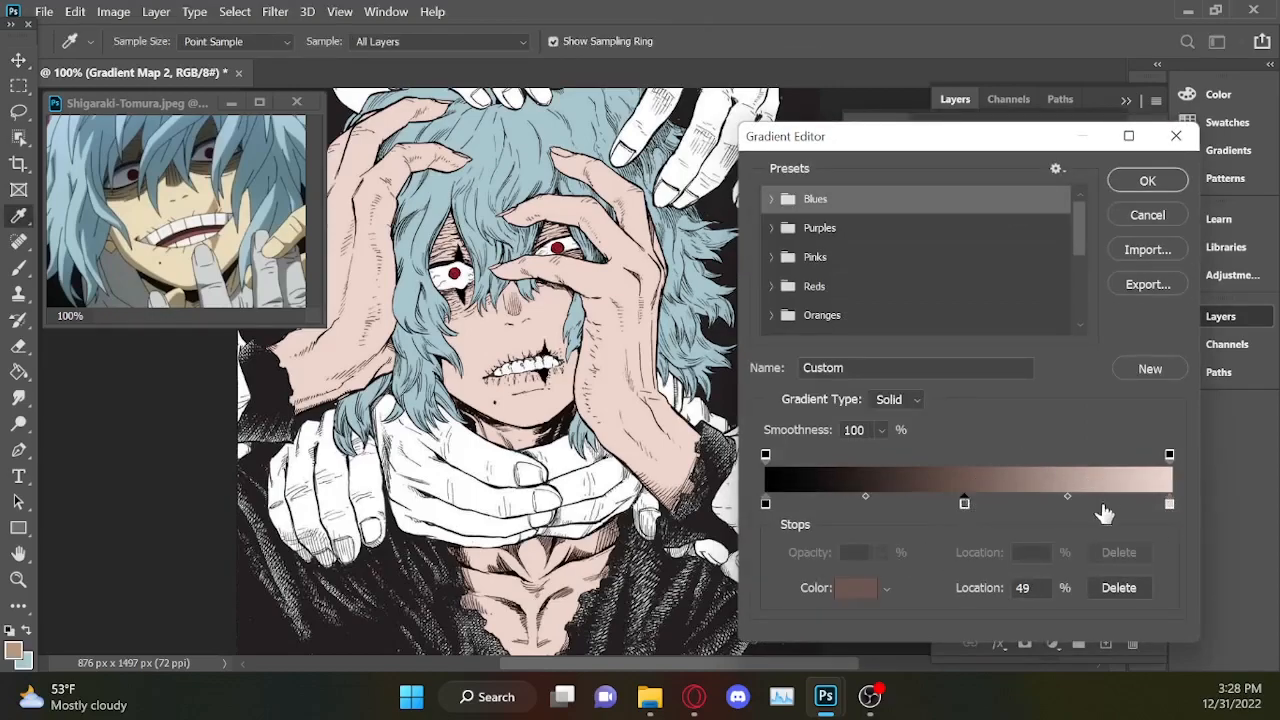
{"action": "left_click", "coordinate": [1170, 505]}
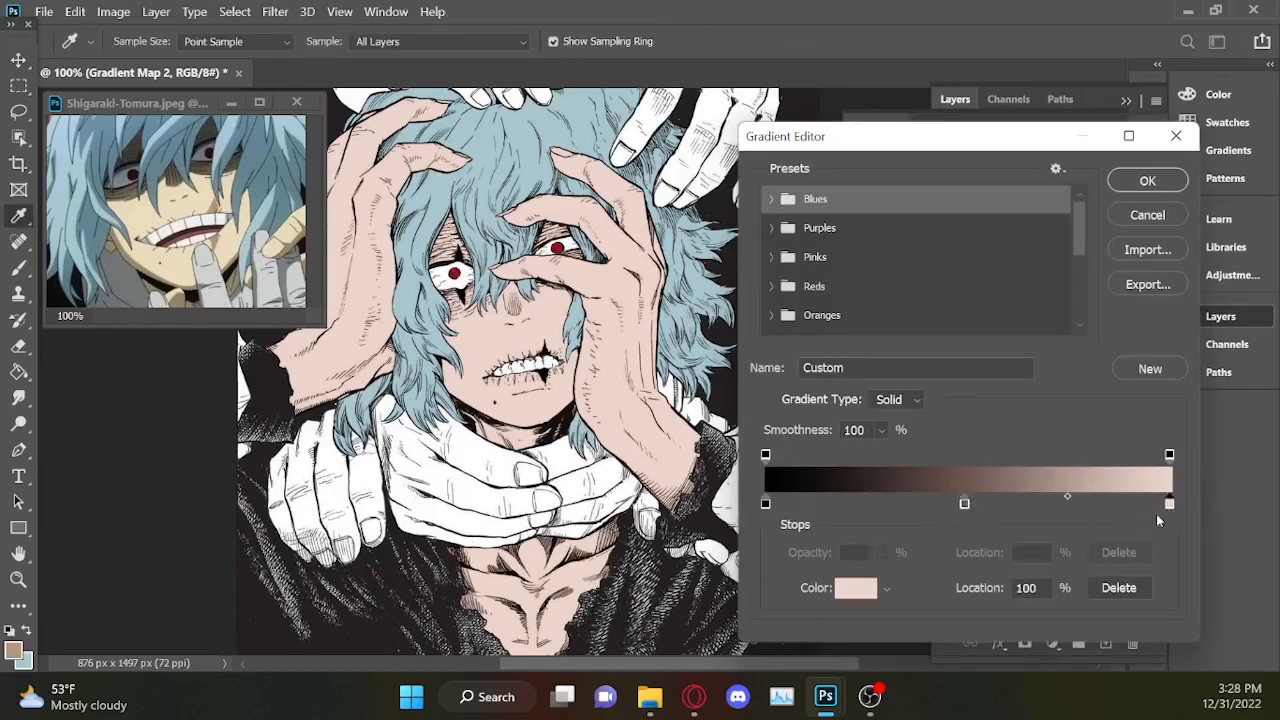
{"action": "left_click", "coordinate": [857, 590]}
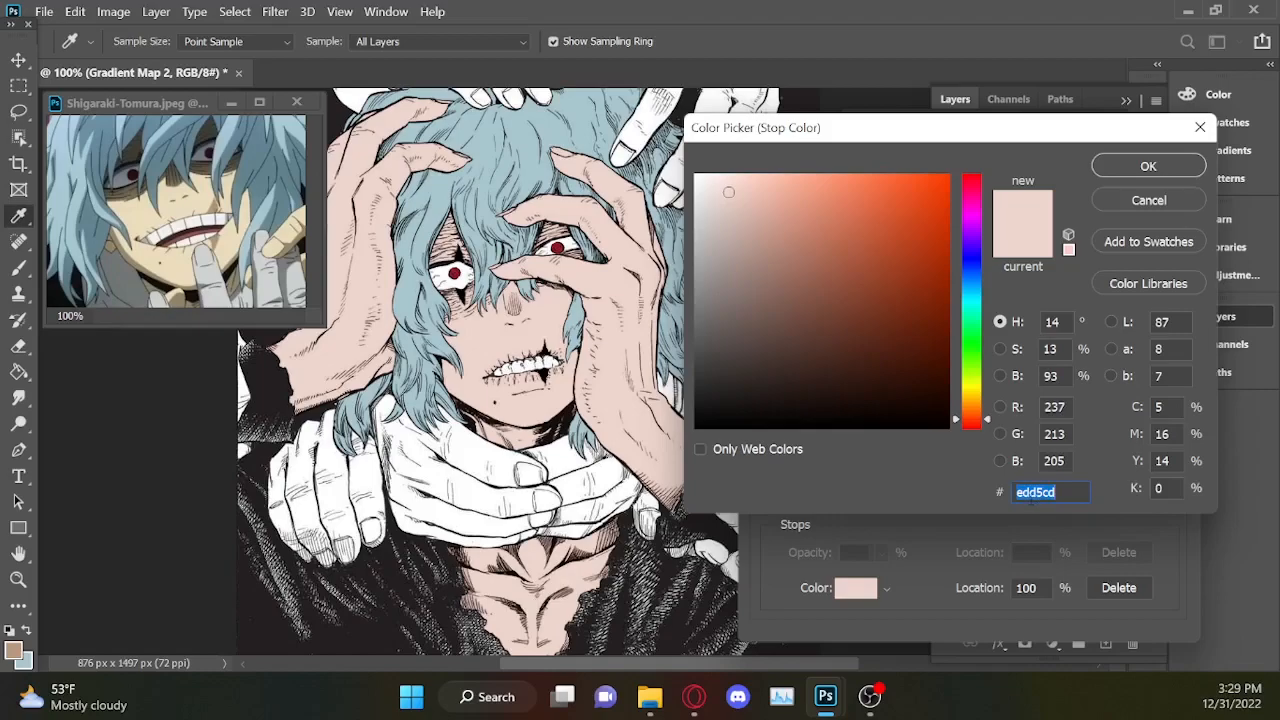
Copy the hex code edd5cd from the 100% stop of the skin gradient and close its gradient settings.
{"action": "key", "text": "ctrl+c"}
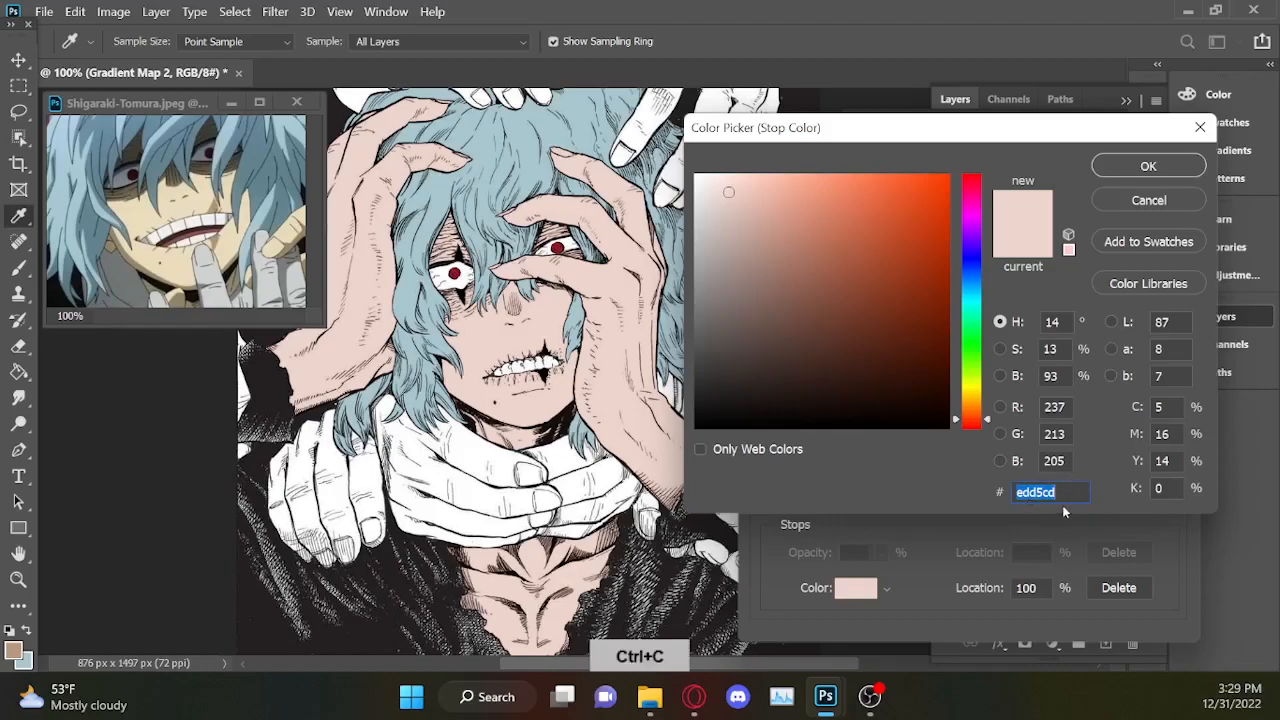
{"action": "left_click", "coordinate": [1148, 167]}
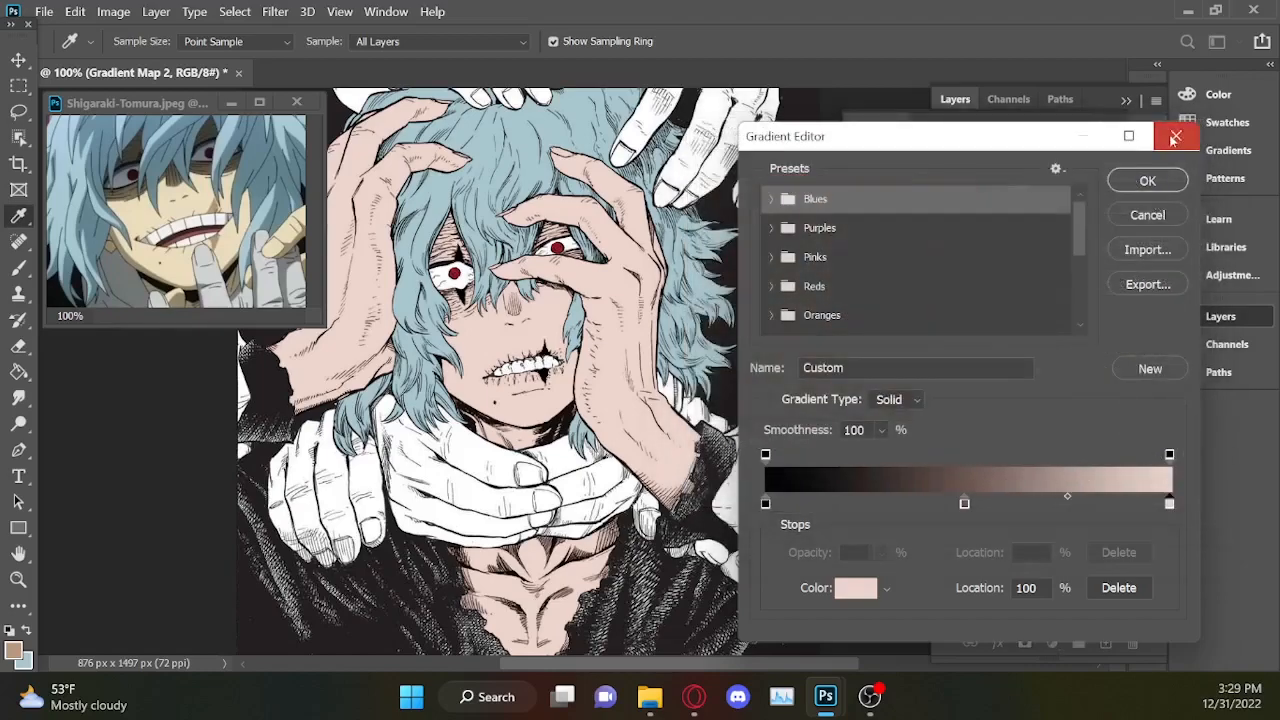
{"action": "left_click", "coordinate": [1146, 177]}
{"action": "left_click", "coordinate": [1086, 128]}
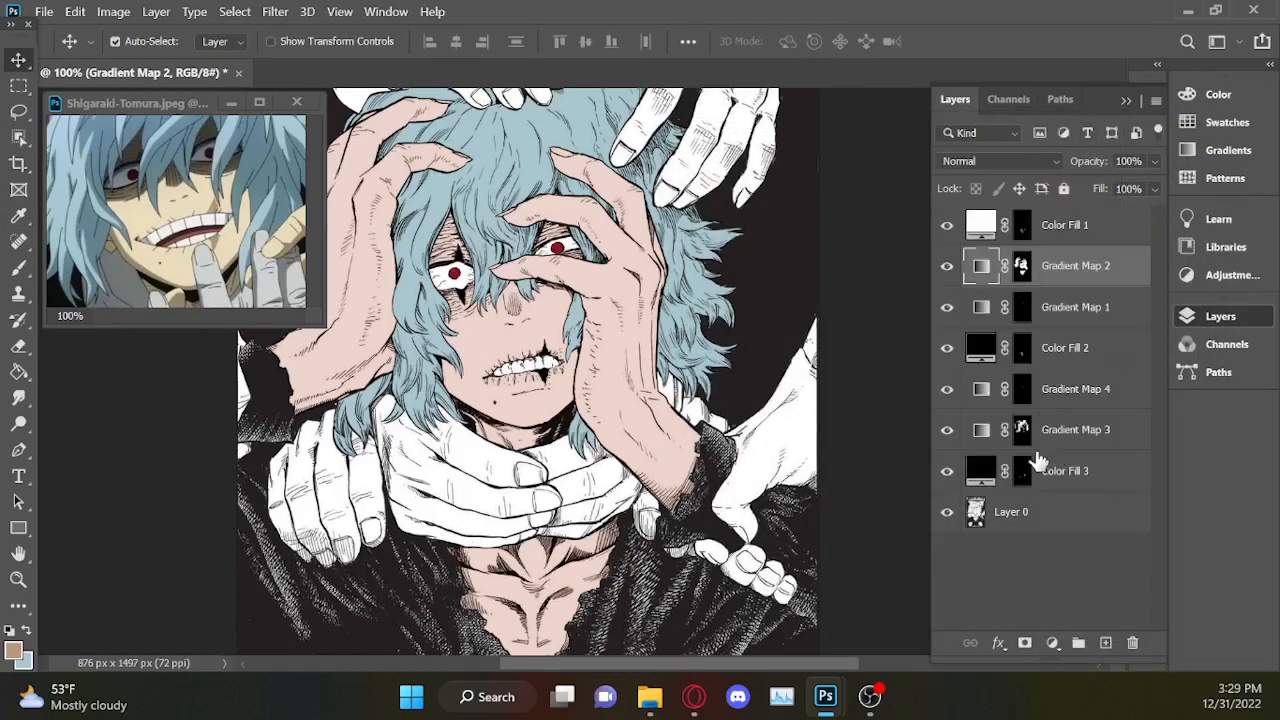
Colour the 100% stop of the scar gradient in Gradient Map 4 with the copied edd5cd, then darken it to salmon d9a08c.
{"action": "key", "text": "ctrl"}
{"action": "left_click_drag", "start_coordinate": [1022, 478], "coordinate": [1088, 405]}
{"action": "double_click", "coordinate": [982, 389]}
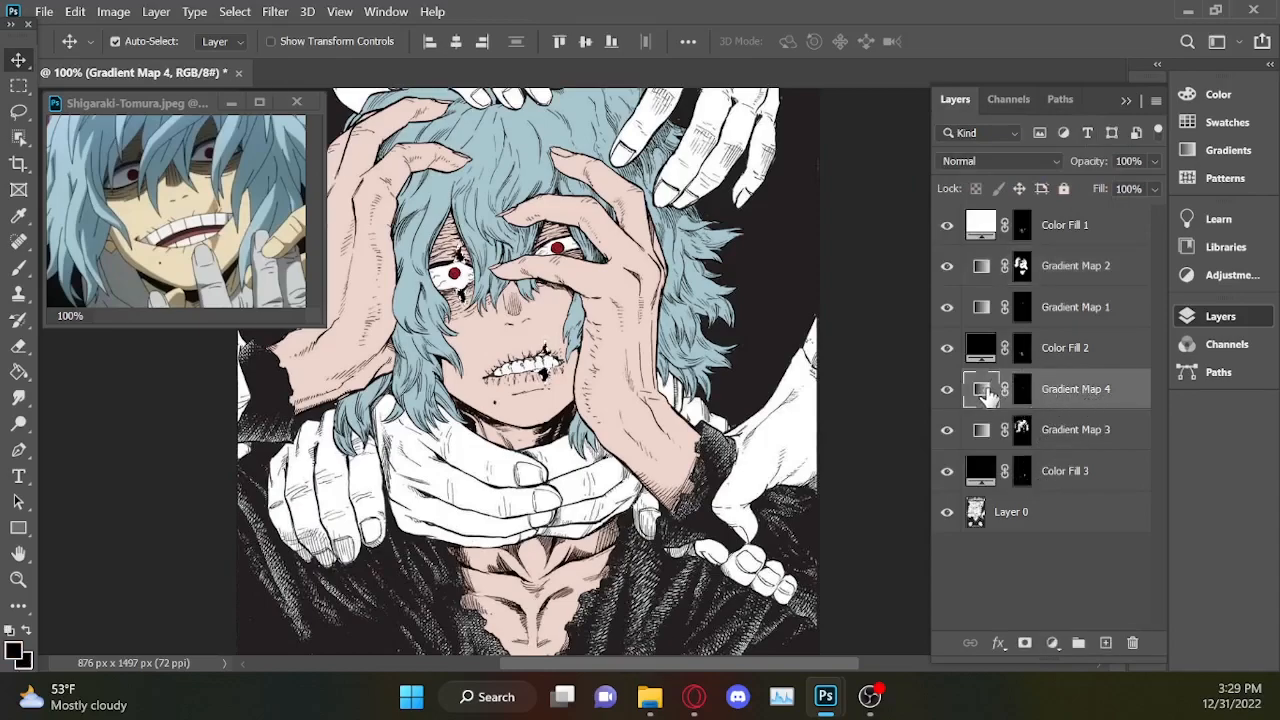
{"action": "left_click", "coordinate": [1030, 192]}
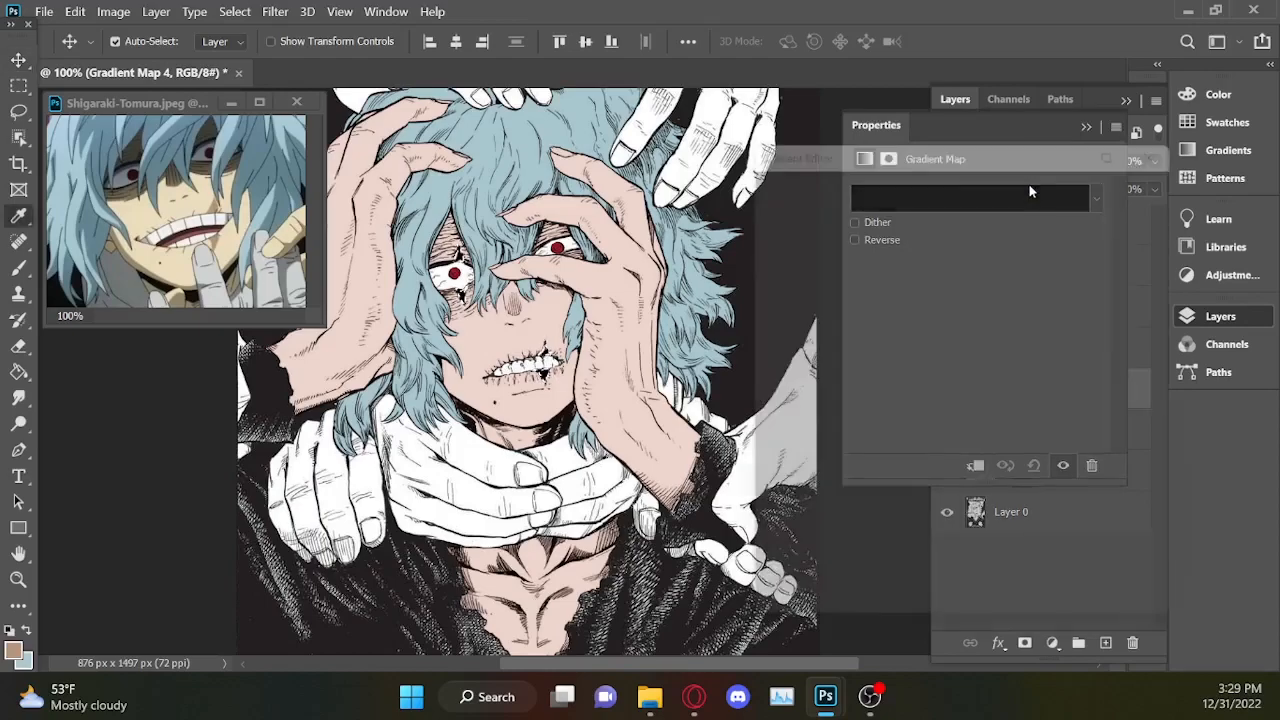
{"action": "left_click", "coordinate": [1170, 505]}
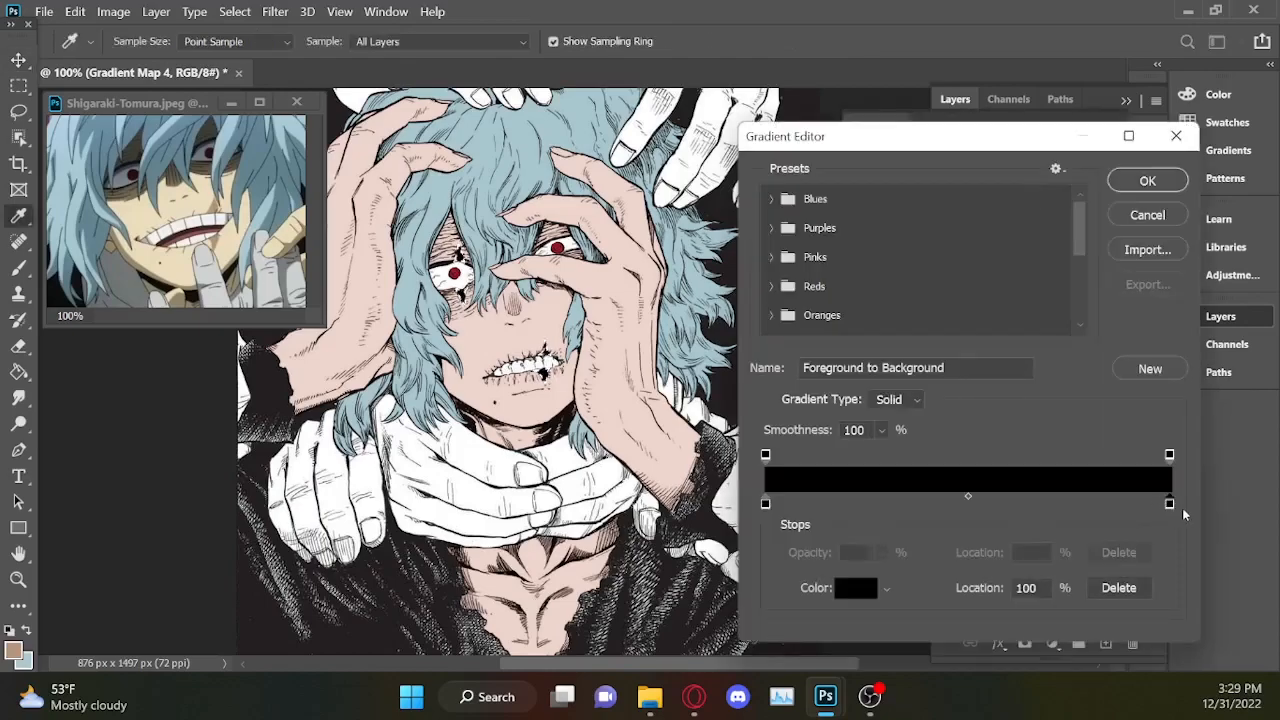
{"action": "left_click", "coordinate": [860, 588]}
{"action": "key", "text": "ctrl+v"}
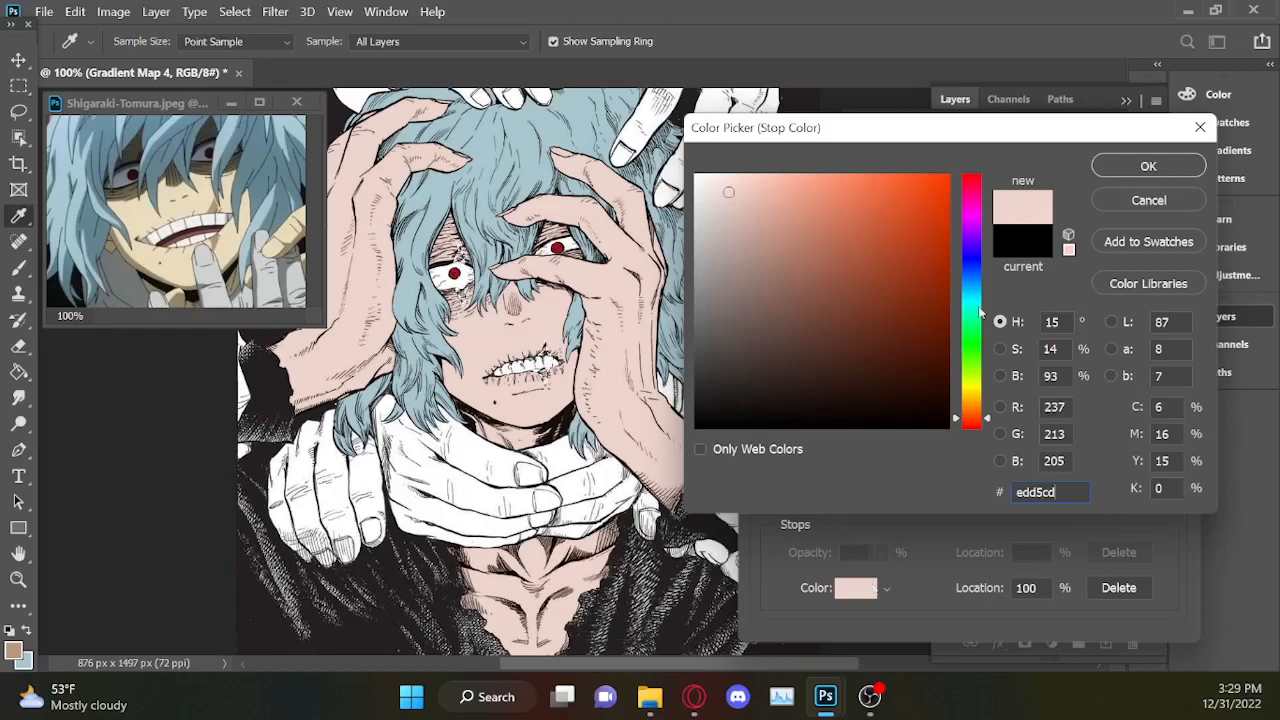
{"action": "mouse_move", "coordinate": [775, 200]}
{"action": "left_mouse_down"}
{"action": "mouse_move", "coordinate": [767, 186]}
{"action": "mouse_move", "coordinate": [784, 210]}
{"action": "left_mouse_up"}
{"action": "left_click", "coordinate": [1148, 170]}
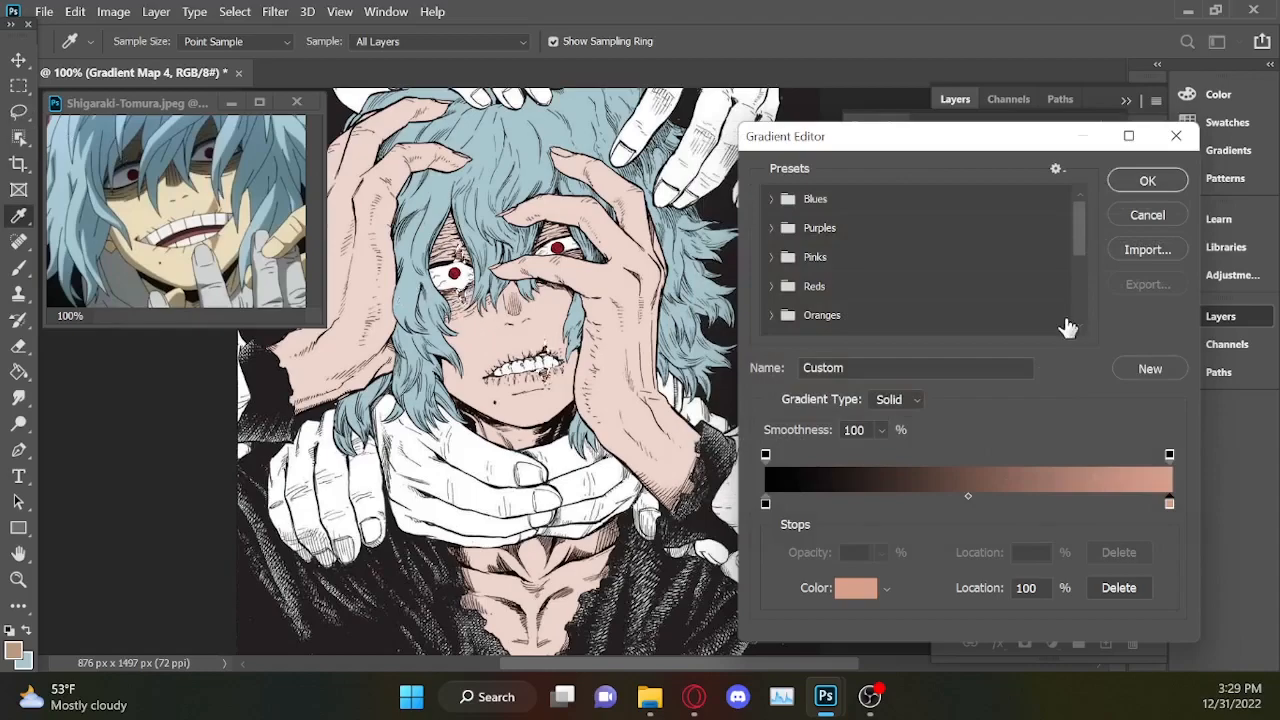
{"action": "left_click", "coordinate": [1148, 178]}
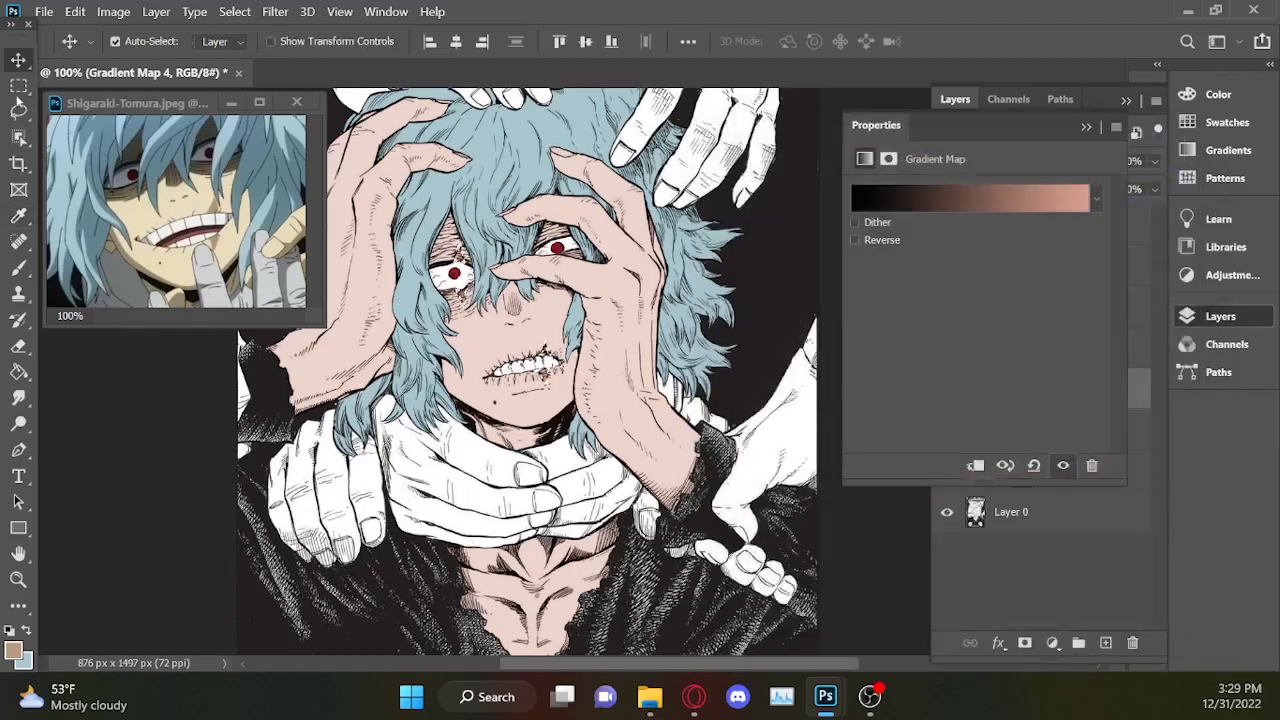
Change the 100% stop of the scar gradient in Gradient Map 4 to the lighter pink dfb1a2.
{"action": "left_click", "coordinate": [19, 111]}
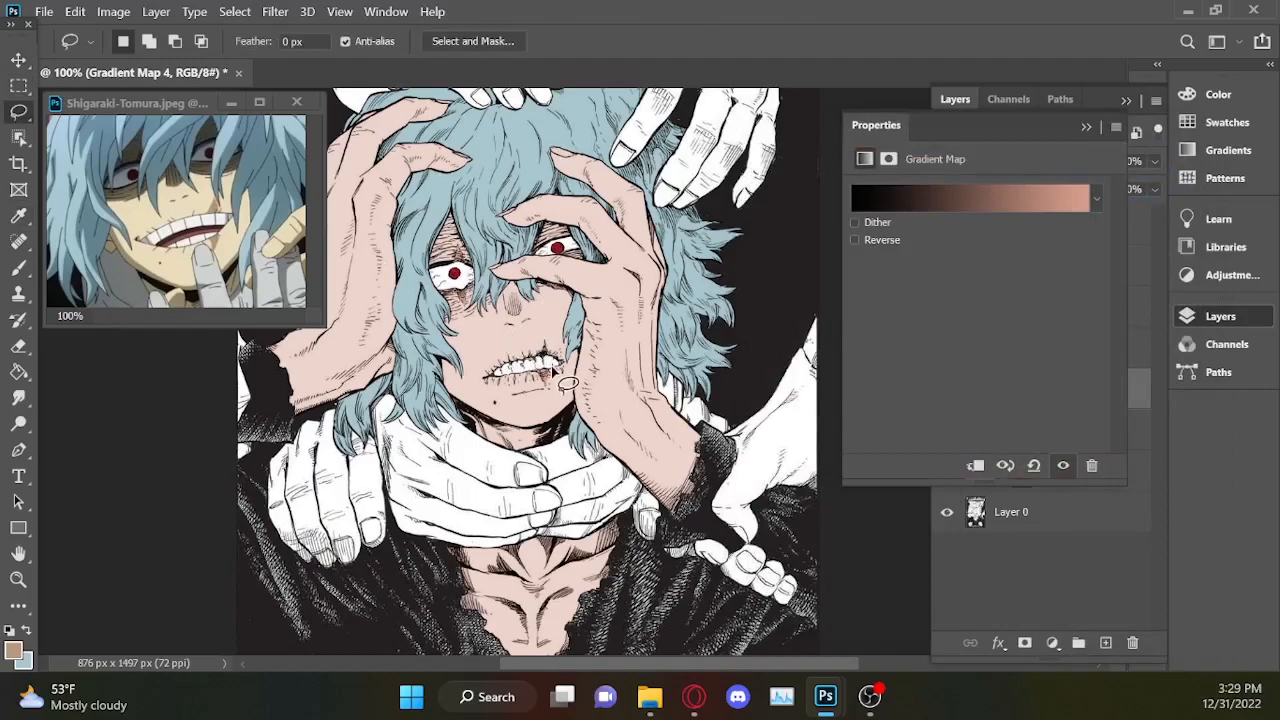
{"action": "key", "text": "ctrl+minus"}
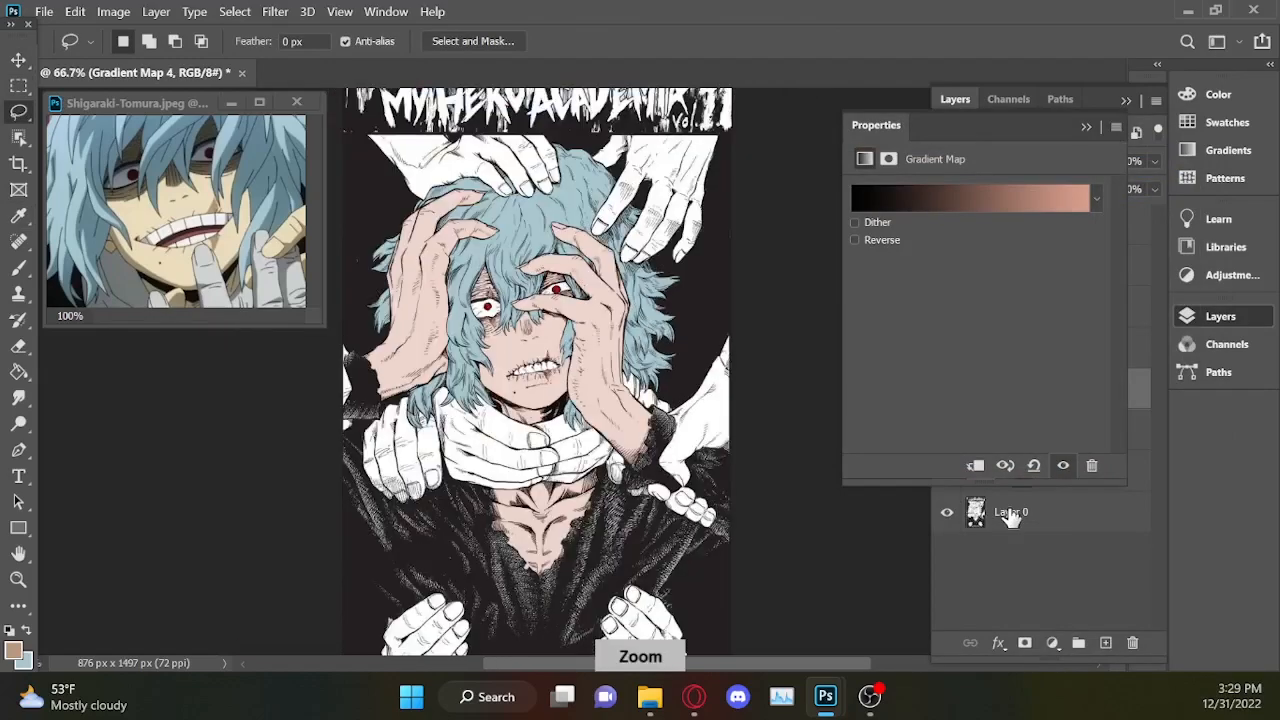
{"action": "key", "text": "ctrl+plus"}
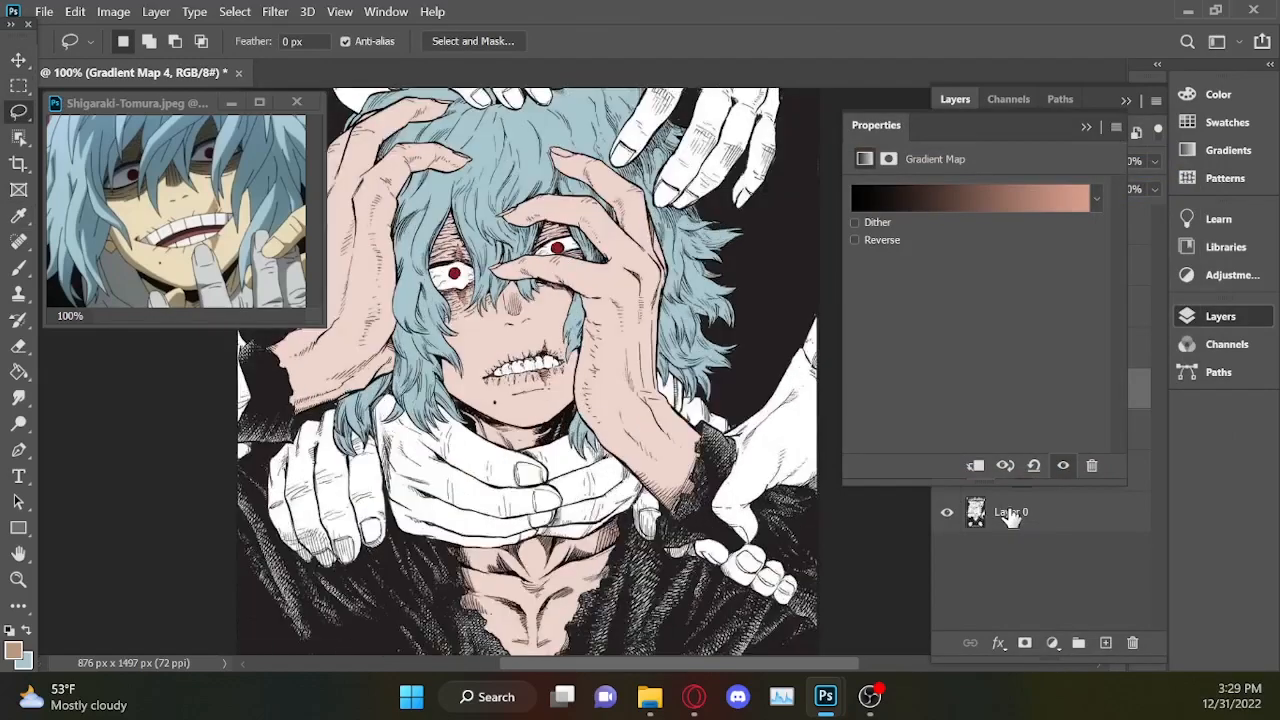
{"action": "left_click", "coordinate": [1057, 195]}
{"action": "left_click", "coordinate": [1169, 503]}
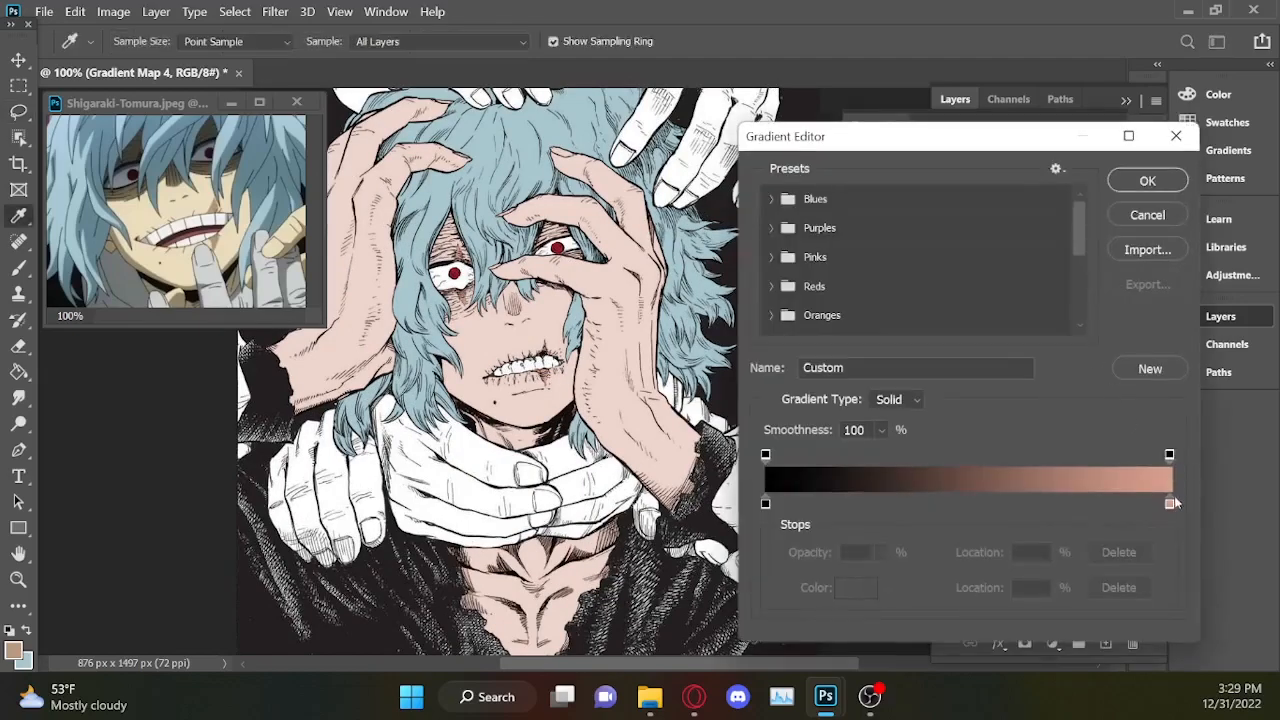
{"action": "left_click", "coordinate": [785, 213]}
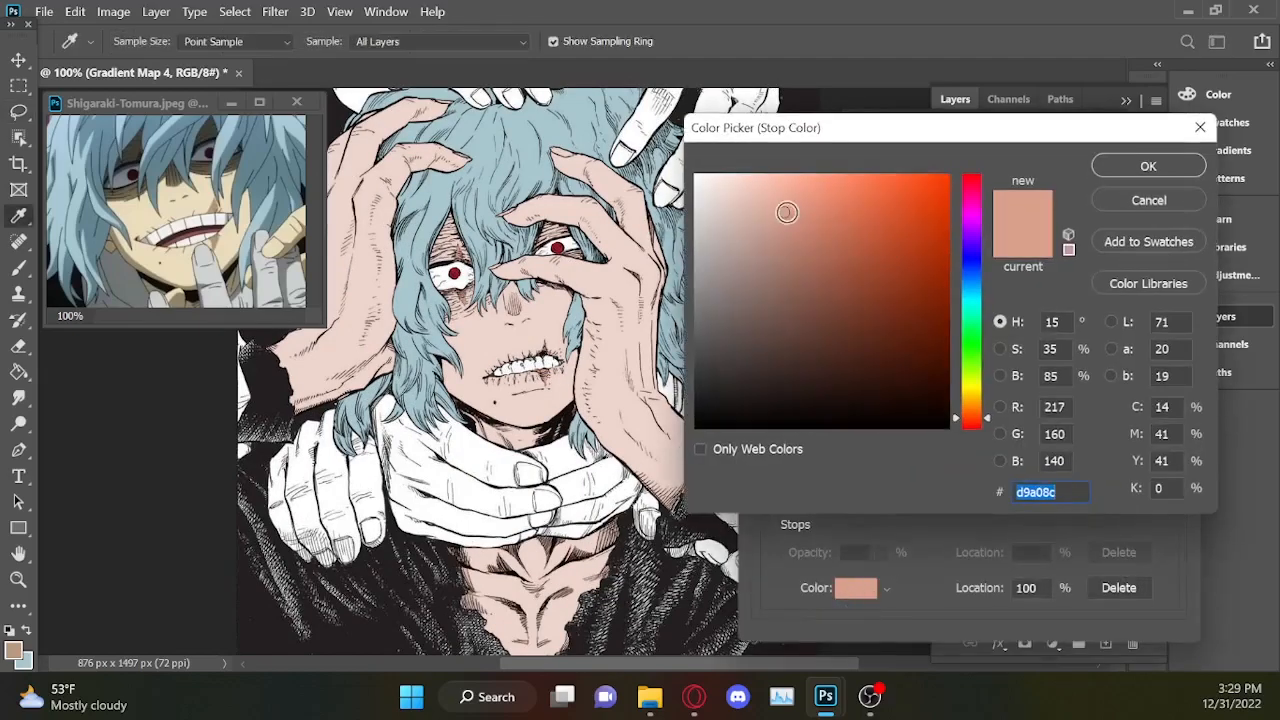
{"action": "left_click", "coordinate": [782, 254]}
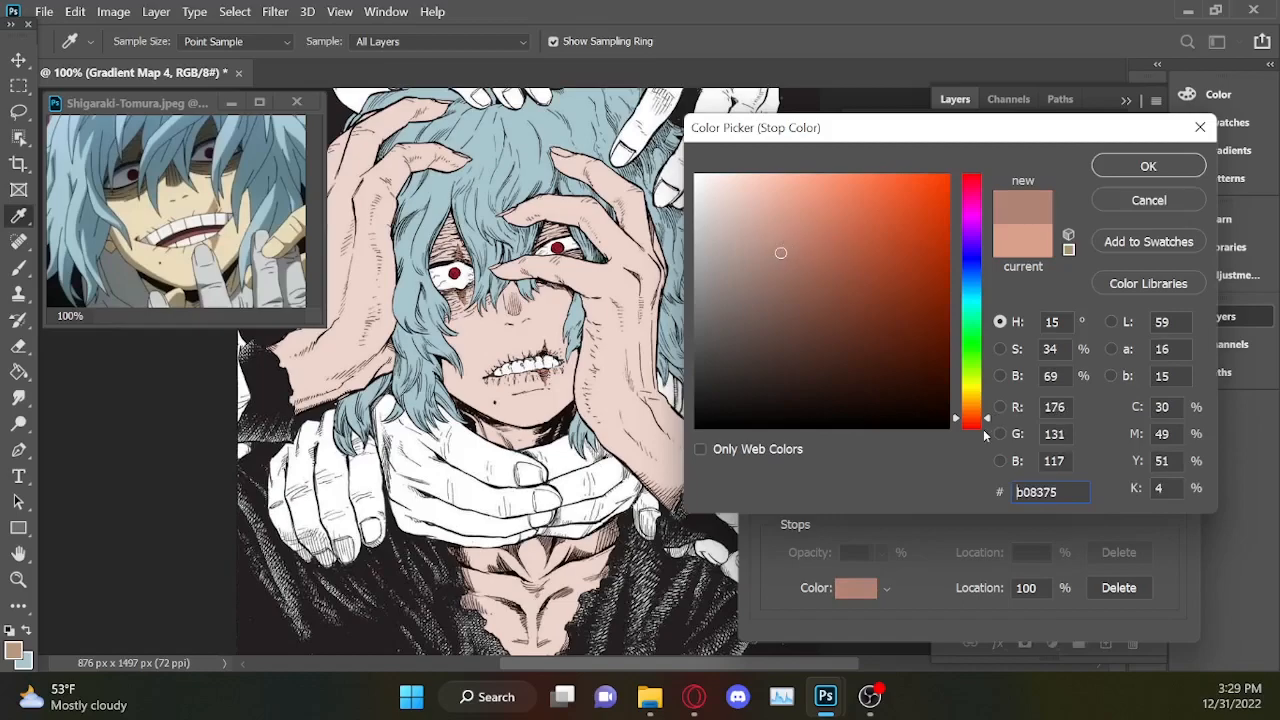
{"action": "left_click", "coordinate": [752, 269]}
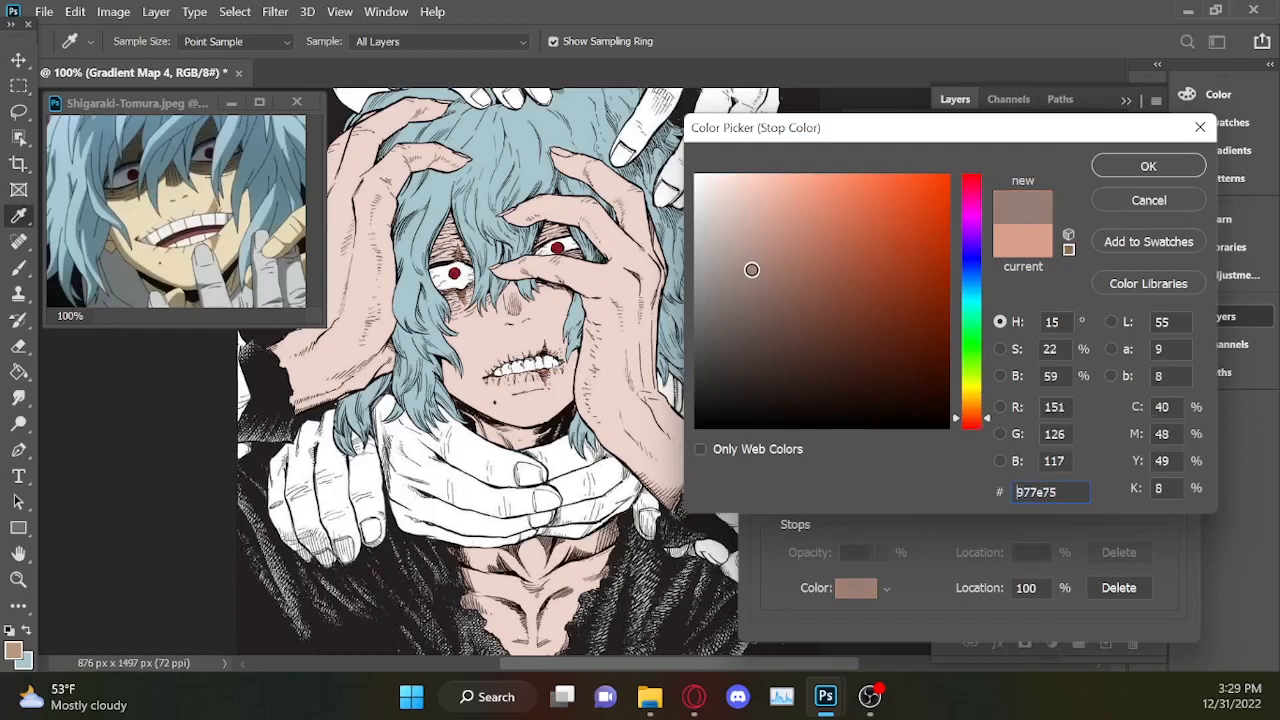
{"action": "left_click", "coordinate": [743, 251]}
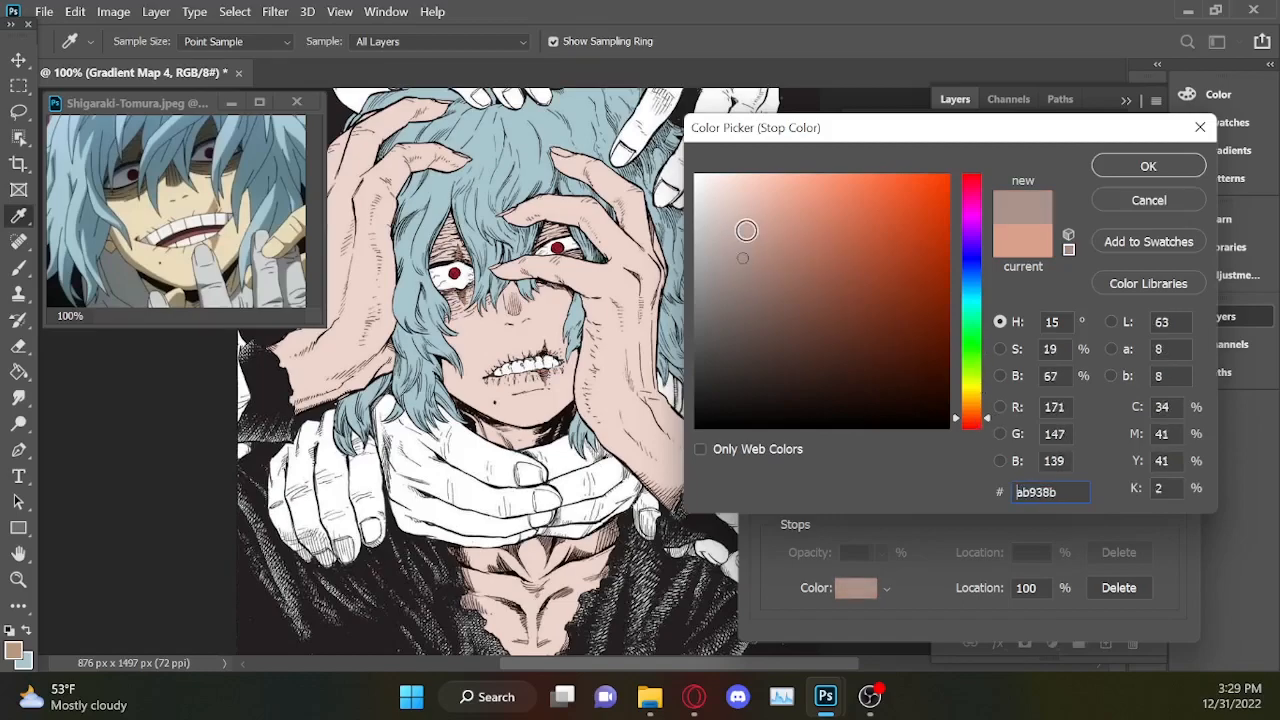
{"action": "left_click_drag", "start_coordinate": [743, 253], "coordinate": [740, 216]}
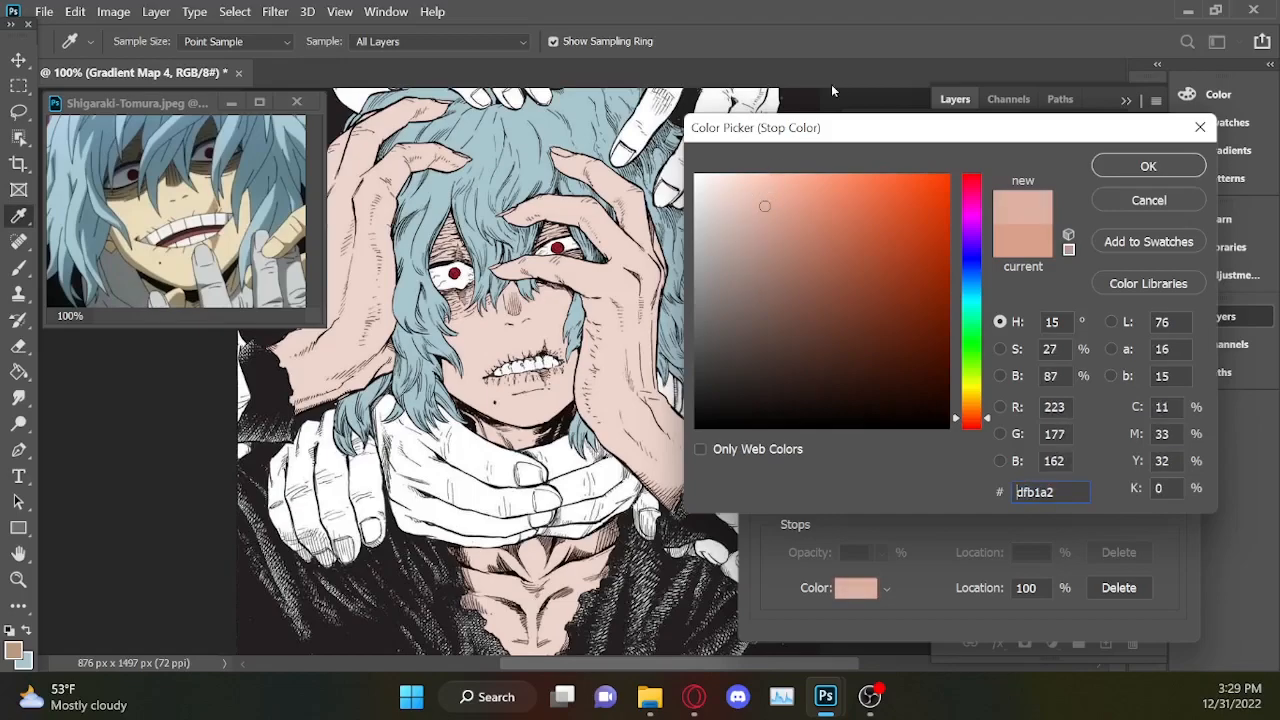
{"action": "left_click", "coordinate": [1148, 166]}
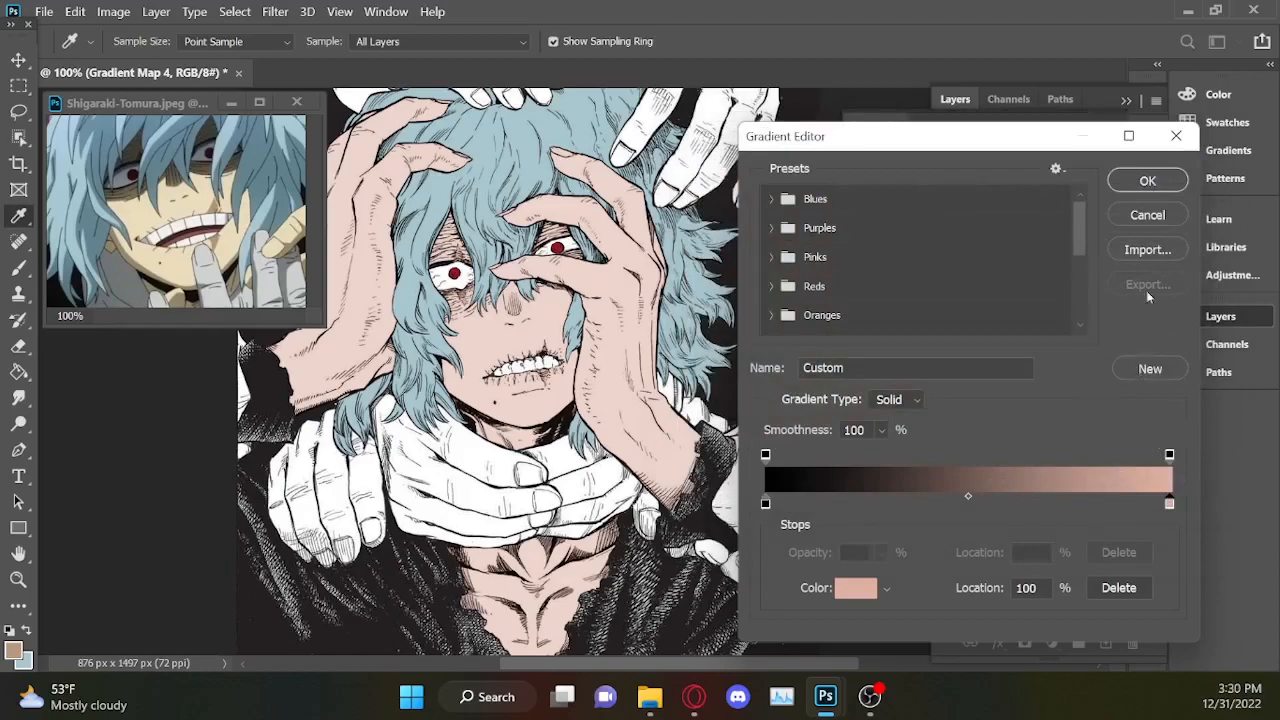
Add a stop at 49% to the scar gradient, colour it dark red 692d2d and apply the gradient.
{"action": "left_click", "coordinate": [963, 505]}
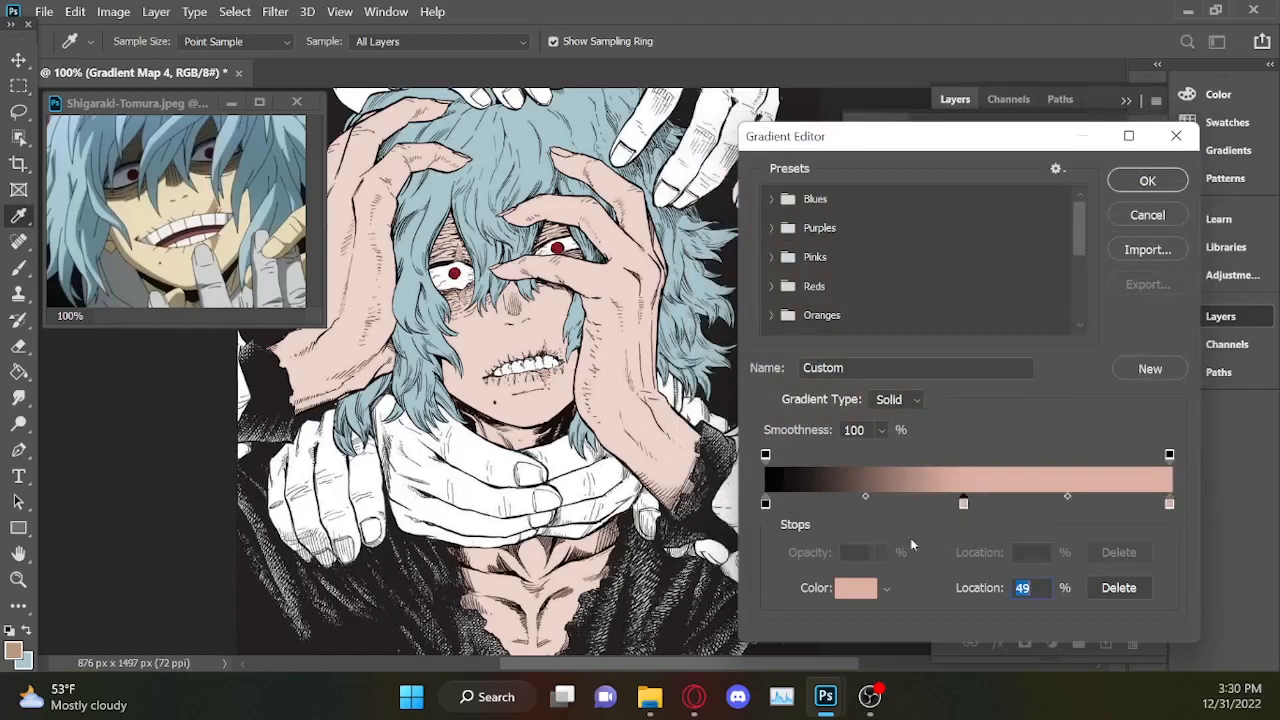
{"action": "left_click", "coordinate": [860, 588]}
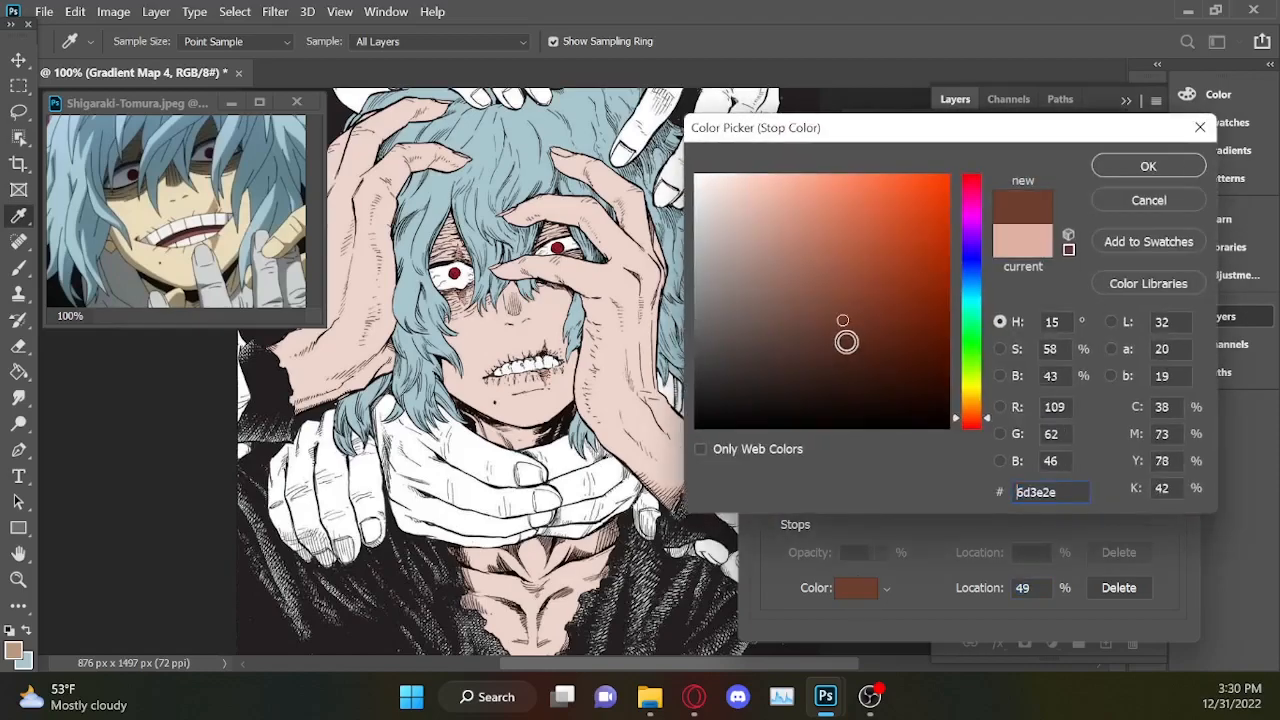
{"action": "left_click", "coordinate": [841, 336]}
{"action": "left_click", "coordinate": [831, 355]}
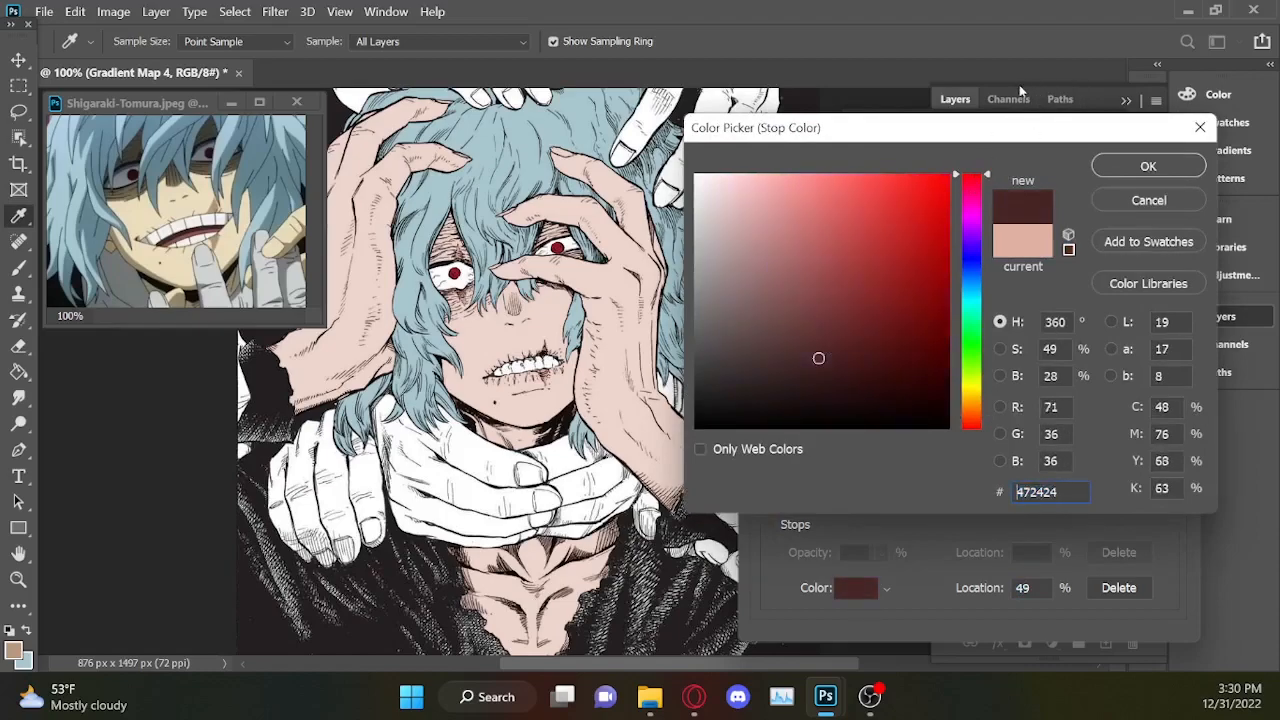
{"action": "left_click_drag", "start_coordinate": [858, 190], "coordinate": [885, 224]}
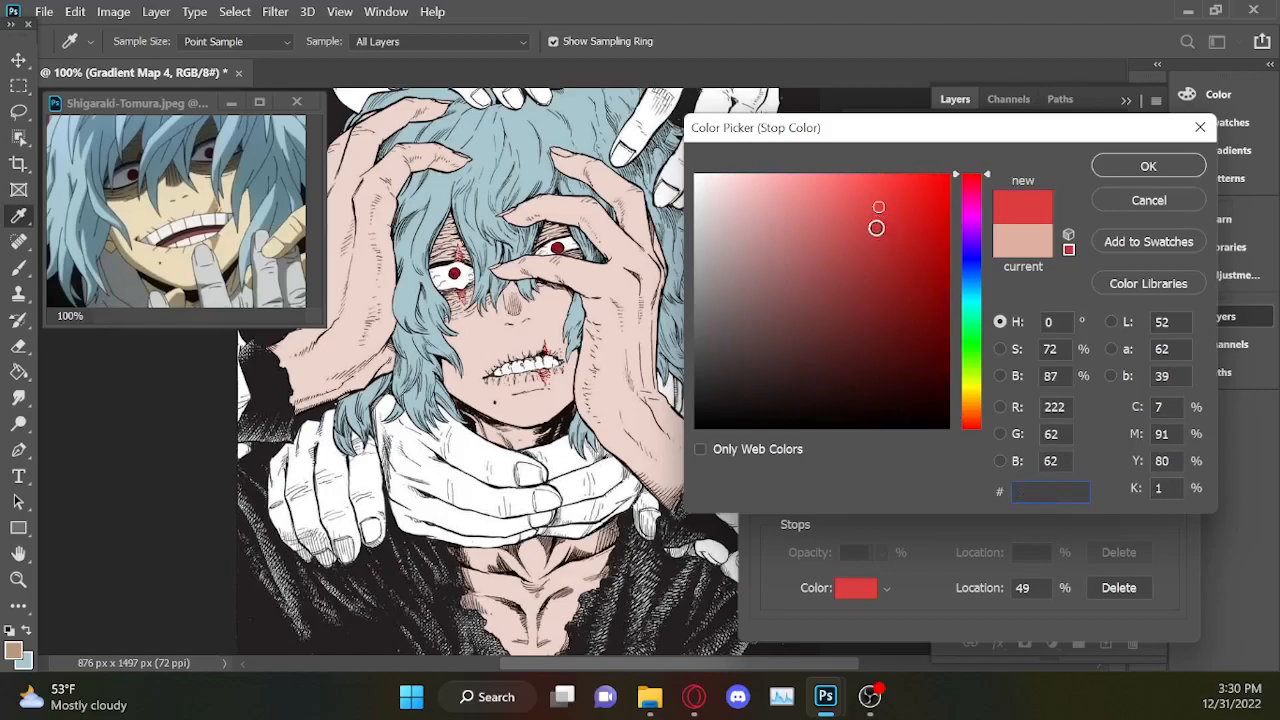
{"action": "left_click", "coordinate": [855, 185]}
{"action": "mouse_move", "coordinate": [831, 311]}
{"action": "left_mouse_down"}
{"action": "mouse_move", "coordinate": [843, 281]}
{"action": "mouse_move", "coordinate": [846, 317]}
{"action": "left_mouse_up"}
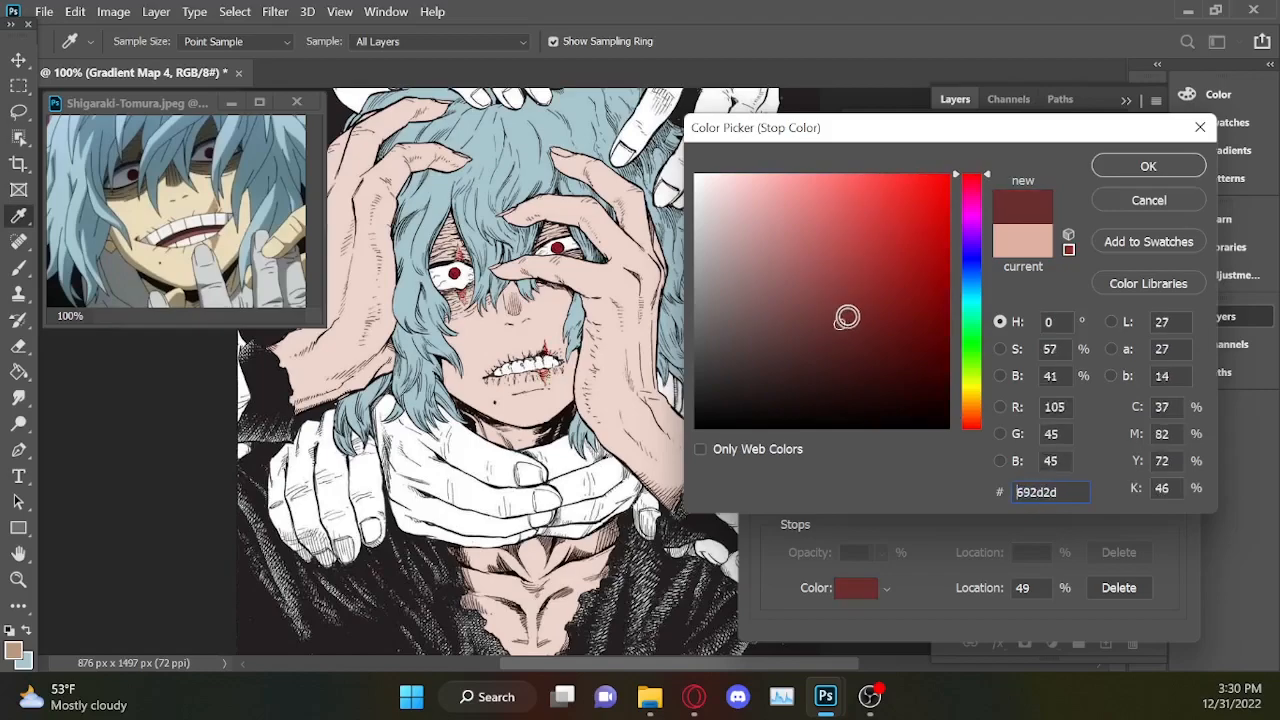
{"action": "left_click", "coordinate": [1148, 166]}
{"action": "left_click", "coordinate": [1150, 178]}
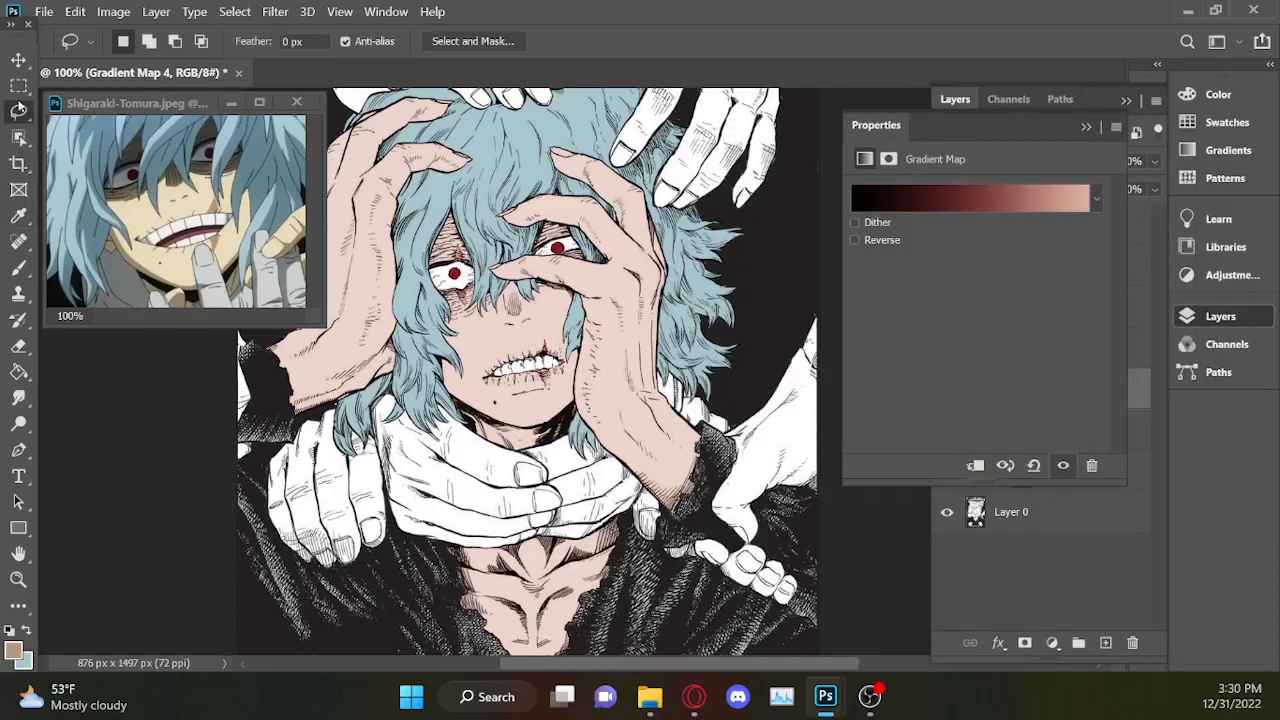
Examine the recoloured mouth and eye scars up close and against the whole cover.
{"action": "scroll", "coordinate": [540, 320], "scroll_direction": "up", "scroll_amount": 3}
{"action": "left_click", "coordinate": [1092, 127]}
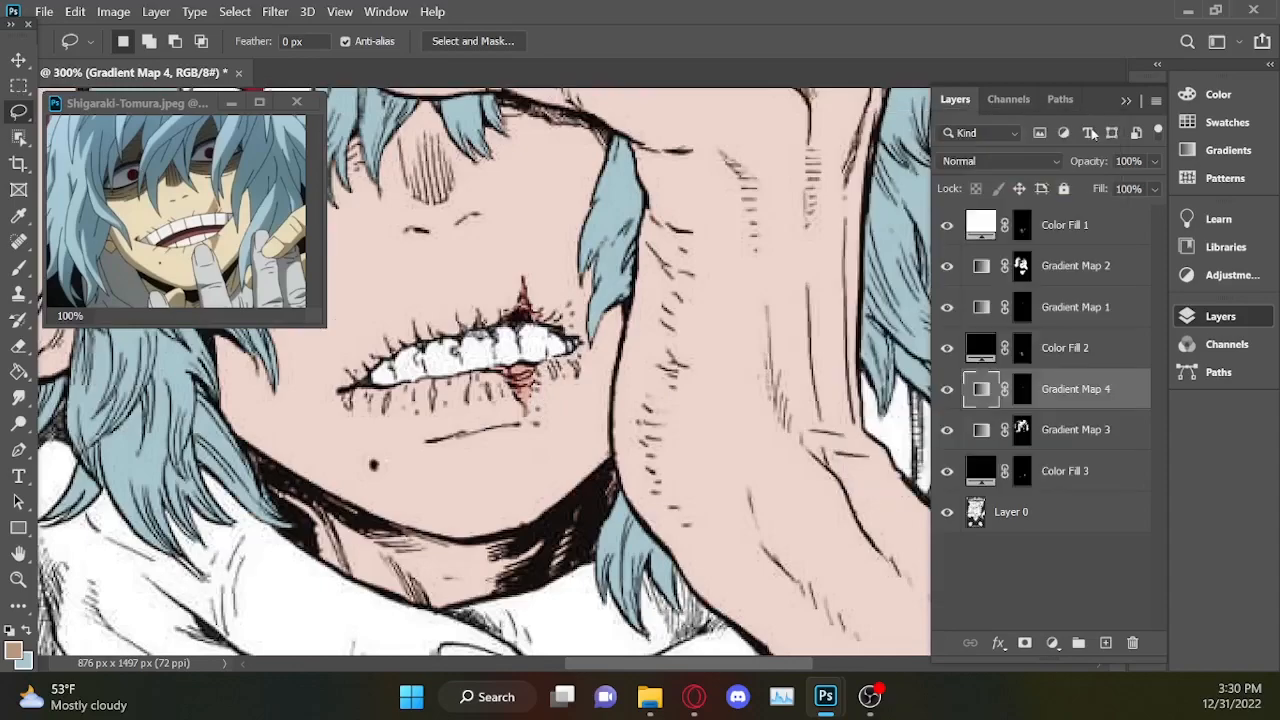
{"action": "left_click", "coordinate": [1125, 103]}
{"action": "scroll", "coordinate": [1111, 358], "scroll_direction": "up", "scroll_amount": 5}
{"action": "scroll", "coordinate": [1045, 425], "scroll_direction": "down", "scroll_amount": 1}
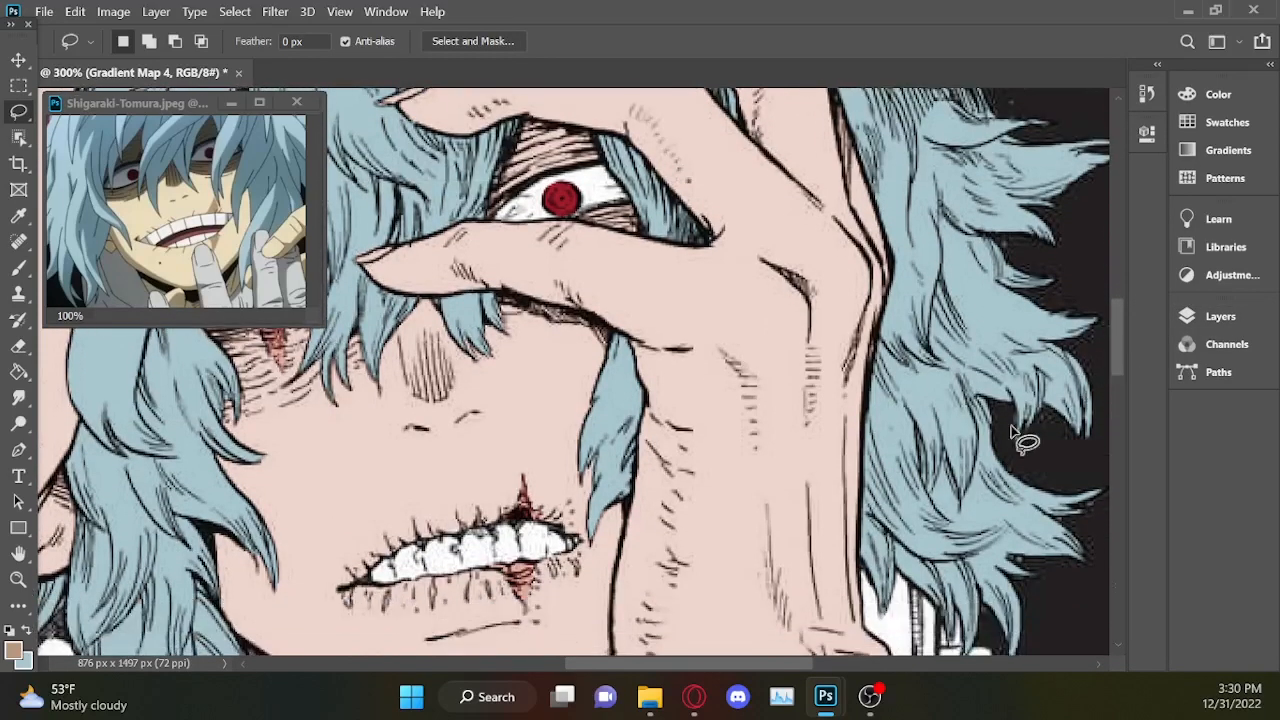
{"action": "left_click_drag", "start_coordinate": [686, 670], "coordinate": [632, 677]}
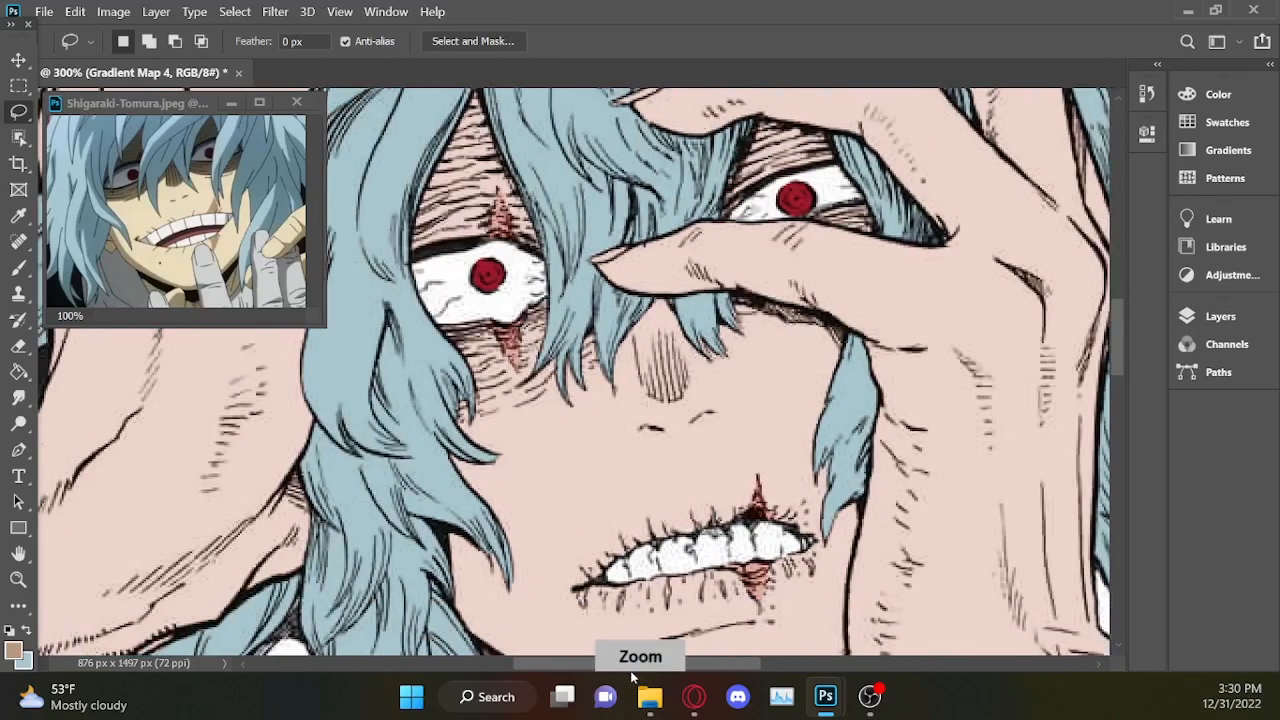
{"action": "scroll", "coordinate": [908, 520], "scroll_direction": "down", "scroll_amount": 5}
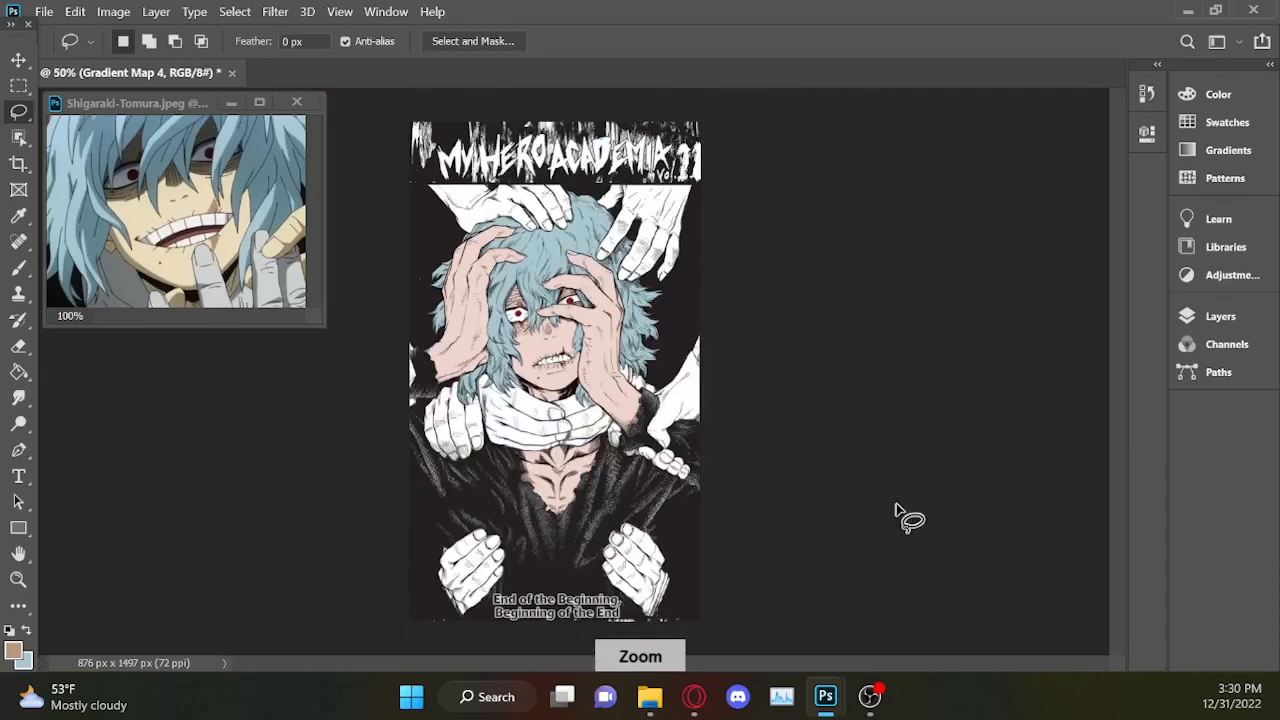
{"action": "scroll", "coordinate": [895, 510], "scroll_direction": "up", "scroll_amount": 2}
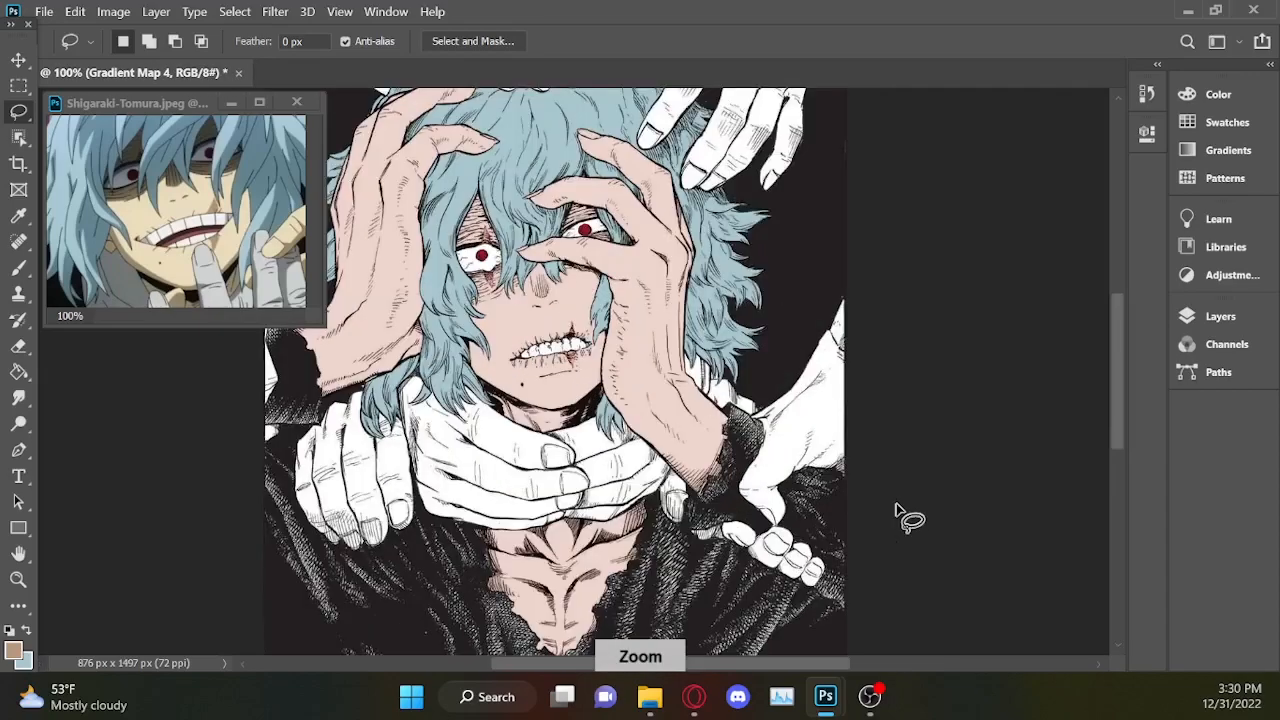
{"action": "scroll", "coordinate": [895, 510], "scroll_direction": "down", "scroll_amount": 1}
{"action": "scroll", "coordinate": [895, 510], "scroll_direction": "up", "scroll_amount": 1}
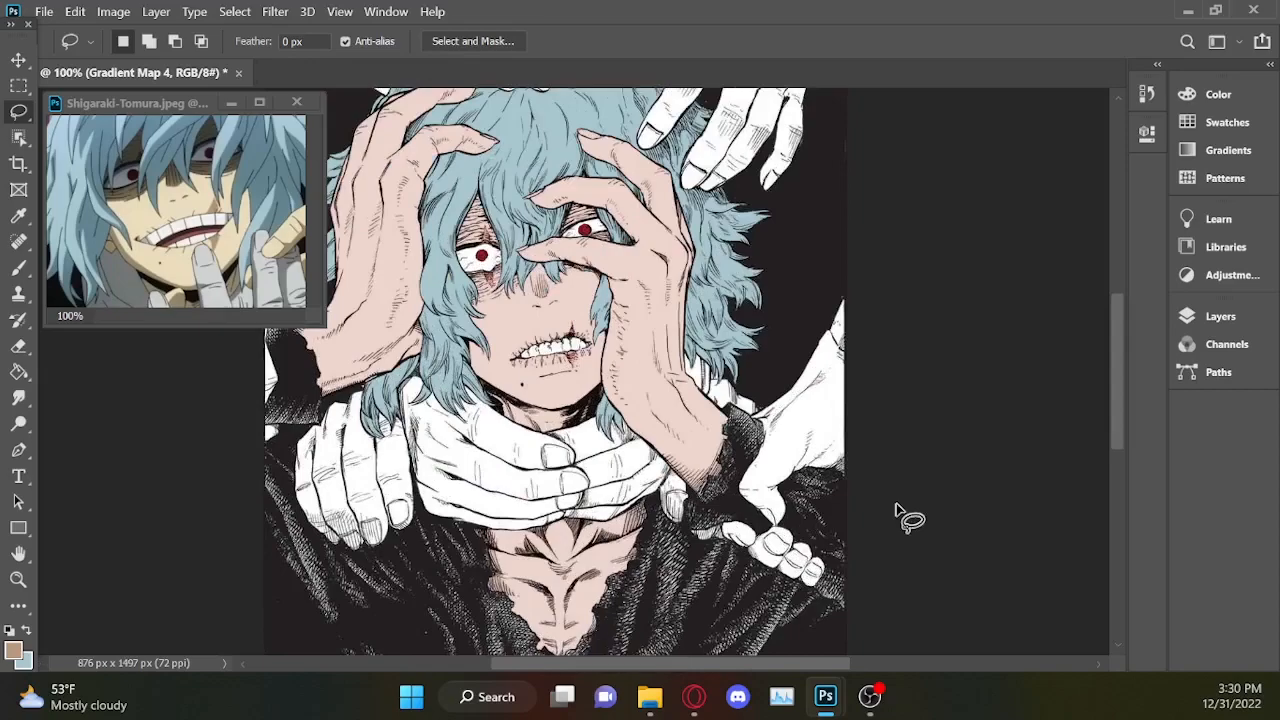
{"action": "mouse_move", "coordinate": [1117, 320]}
{"action": "left_mouse_down"}
{"action": "mouse_move", "coordinate": [1123, 268]}
{"action": "mouse_move", "coordinate": [1097, 260]}
{"action": "left_mouse_up"}
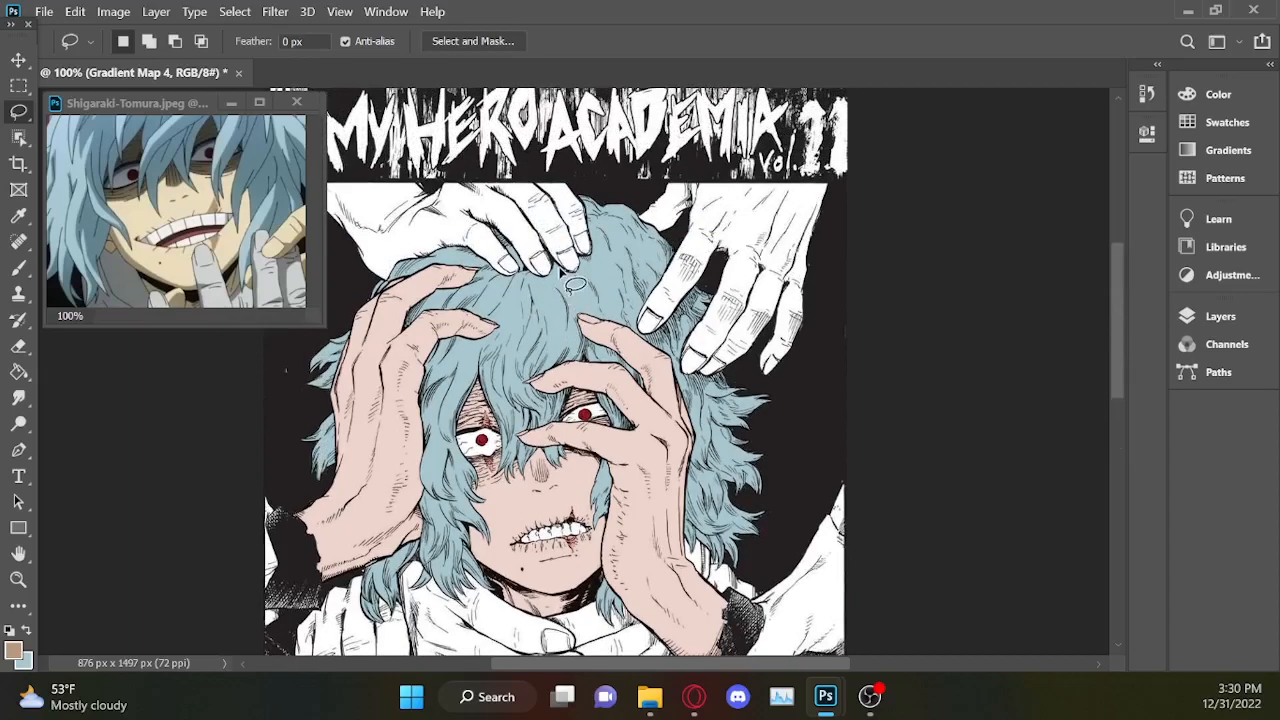
{"action": "left_click_drag", "start_coordinate": [1112, 290], "coordinate": [1122, 315]}
Add a white solid colour fill masked to the skin area of Gradient Map 2 and place it directly above Layer 0.
{"action": "left_click", "coordinate": [1195, 317]}
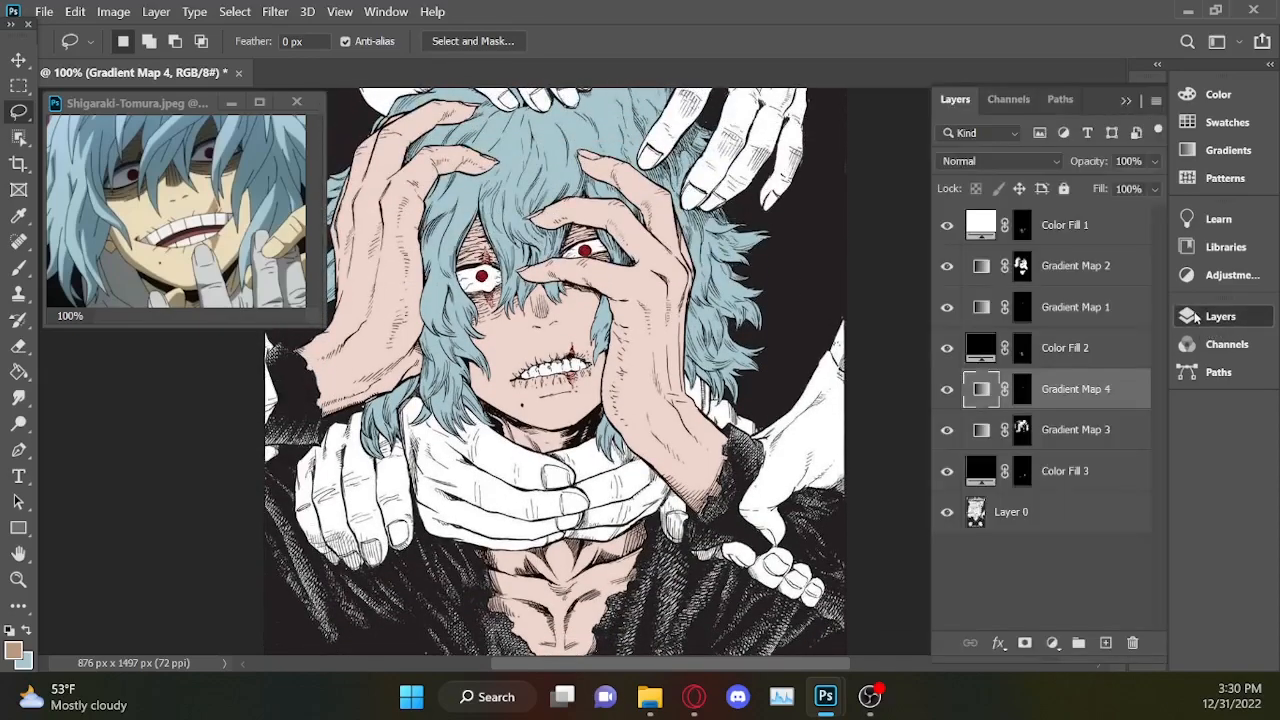
{"action": "left_click", "coordinate": [1020, 268], "text": "ctrl"}
{"action": "left_click", "coordinate": [1052, 643]}
{"action": "left_click", "coordinate": [1089, 267]}
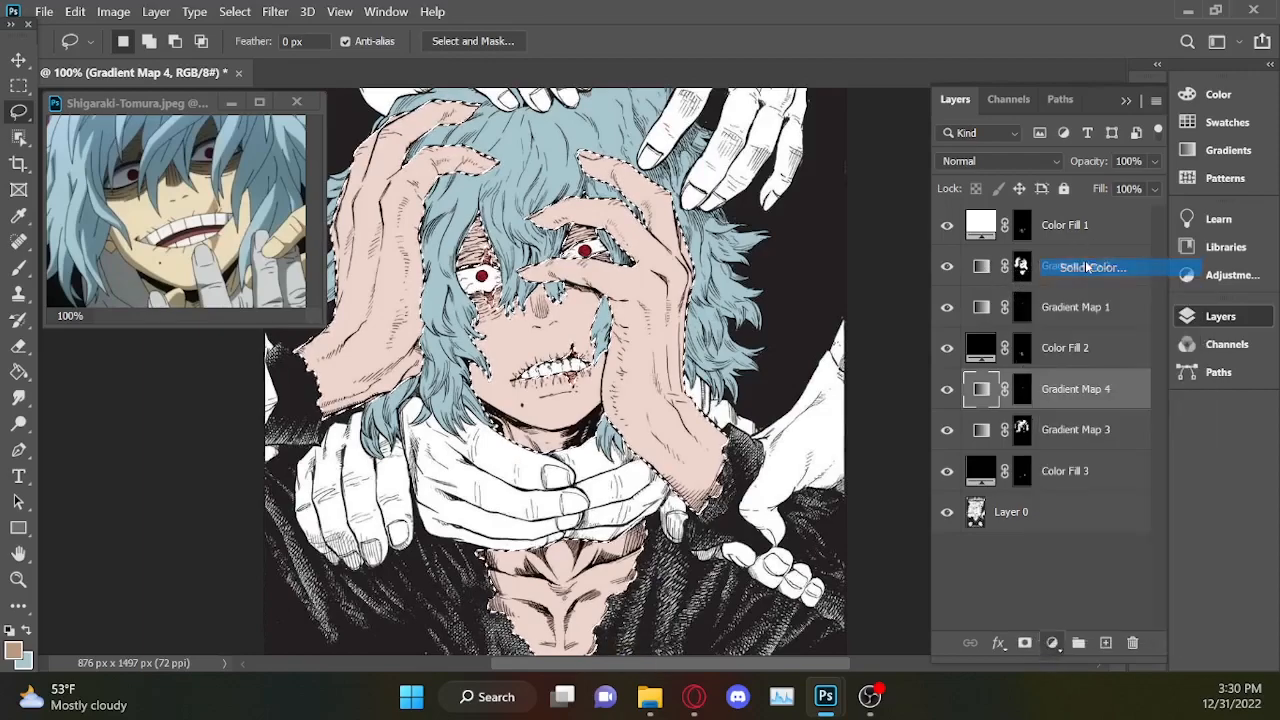
{"action": "left_click_drag", "start_coordinate": [729, 223], "coordinate": [648, 75]}
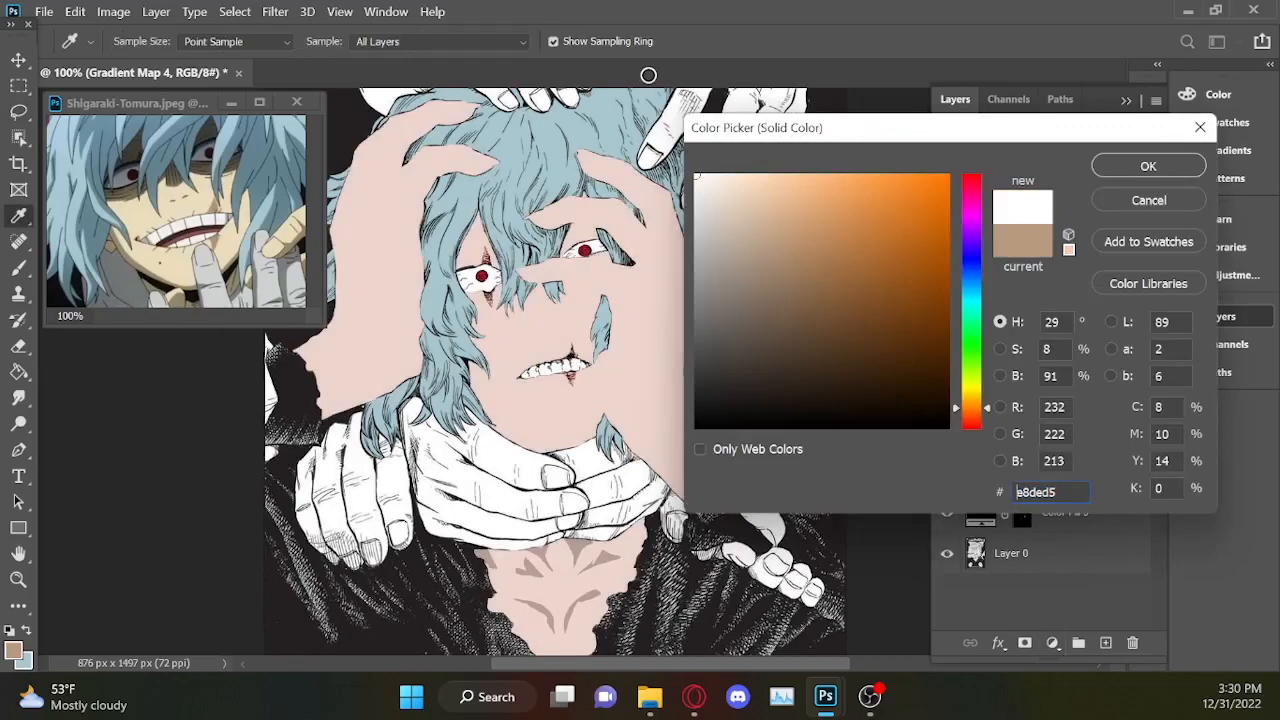
{"action": "left_click", "coordinate": [1181, 163]}
{"action": "left_click_drag", "start_coordinate": [1105, 390], "coordinate": [1074, 531]}
Add a solid ffffff fill masked to the hair area of Gradient Map 3 and place it directly above Layer 0.
{"action": "left_click", "coordinate": [1022, 432], "text": "ctrl"}
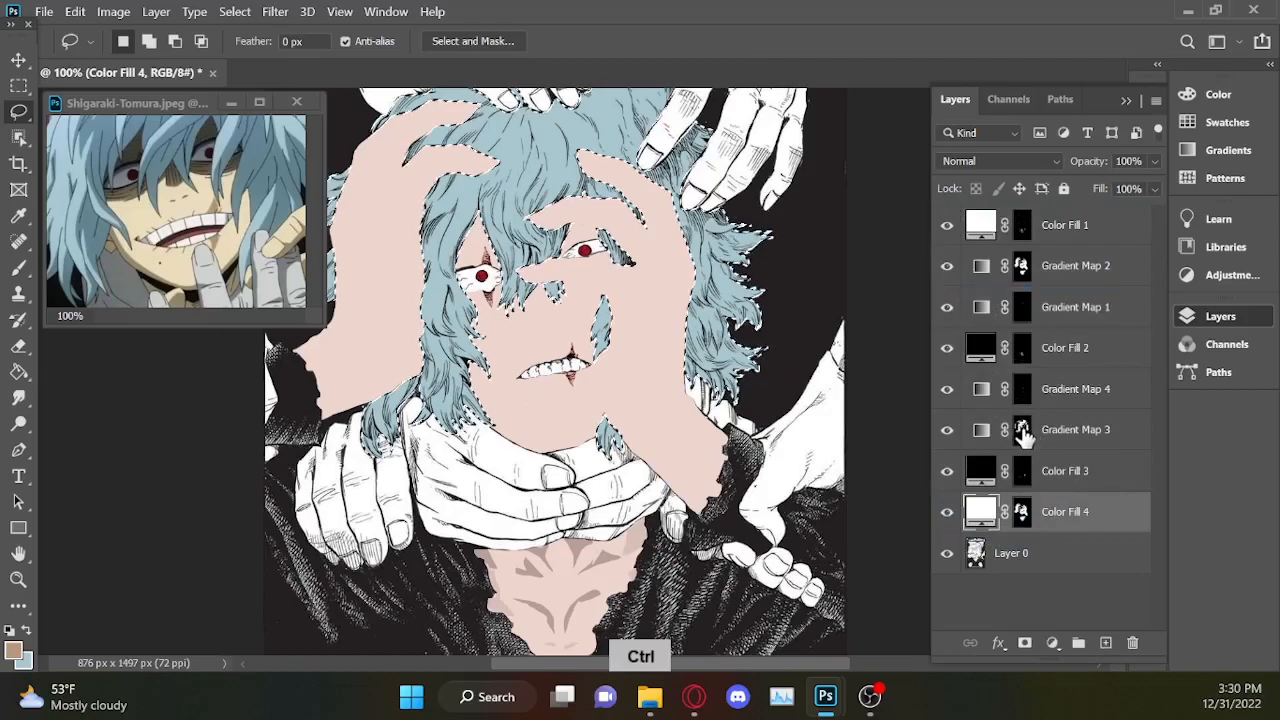
{"action": "left_click", "coordinate": [1117, 432]}
{"action": "left_click", "coordinate": [1052, 643]}
{"action": "left_click", "coordinate": [1098, 269]}
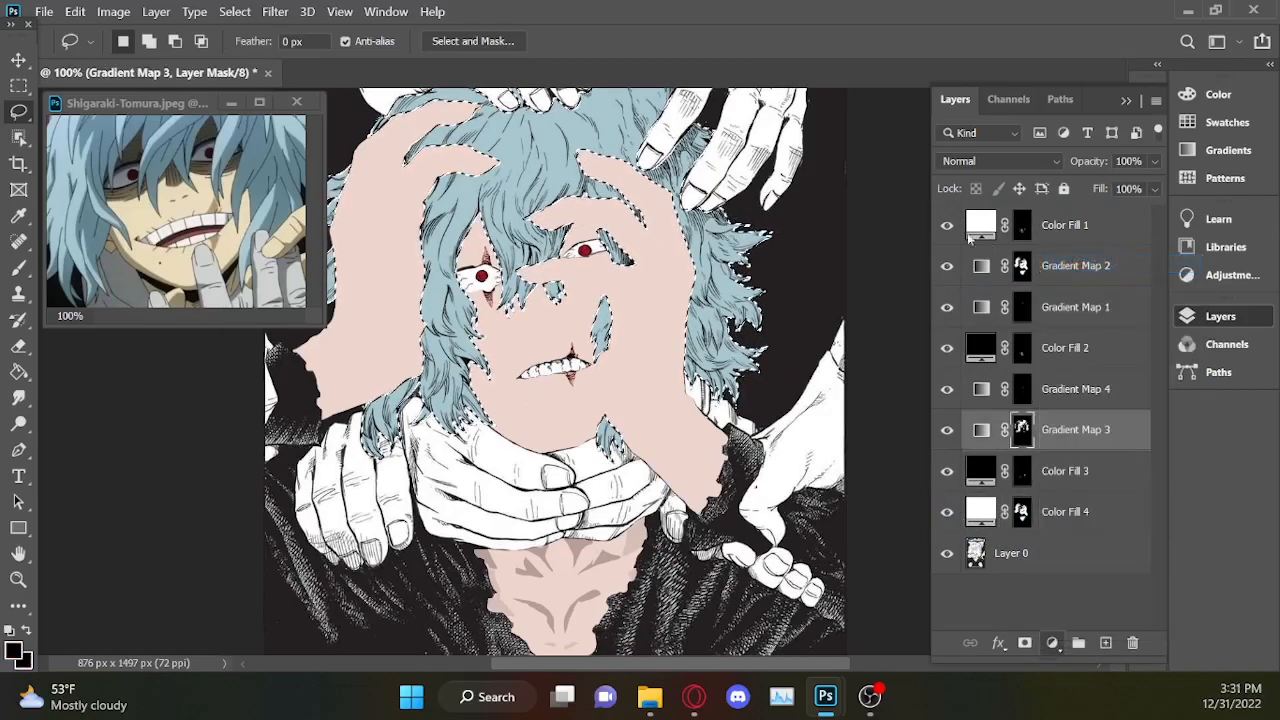
{"action": "type", "text": "ffffff"}
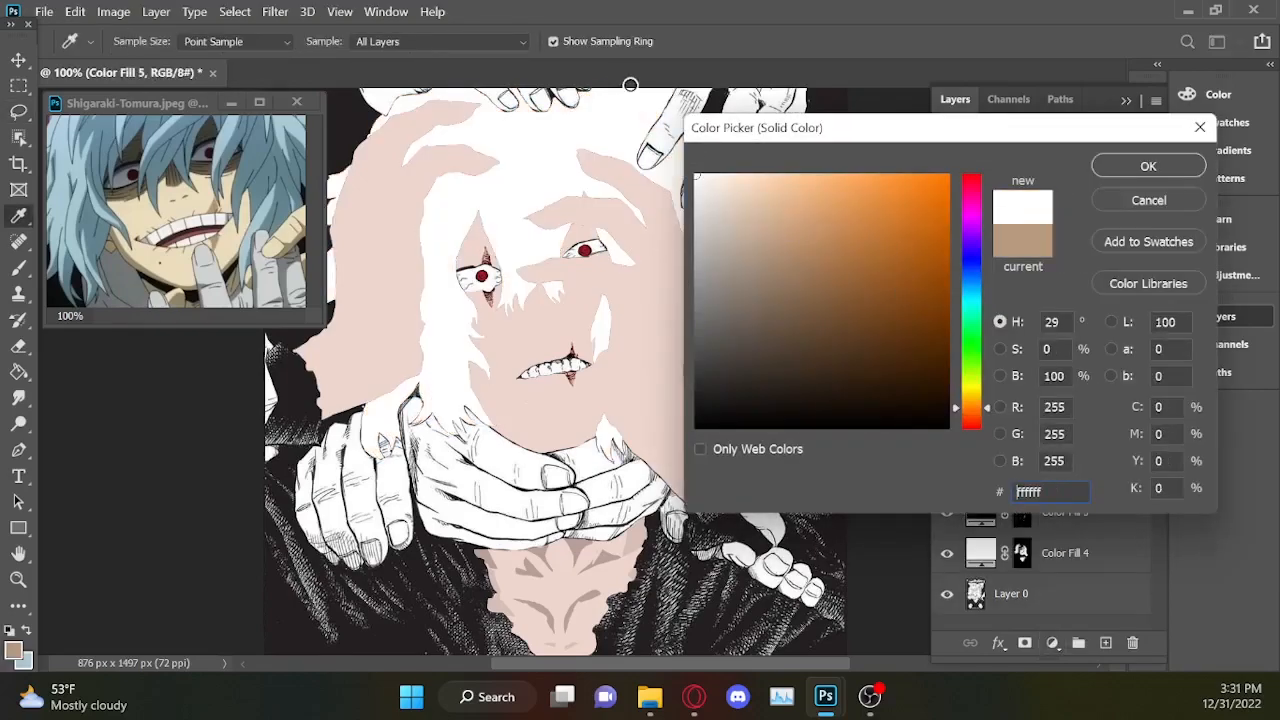
{"action": "left_click", "coordinate": [1140, 167]}
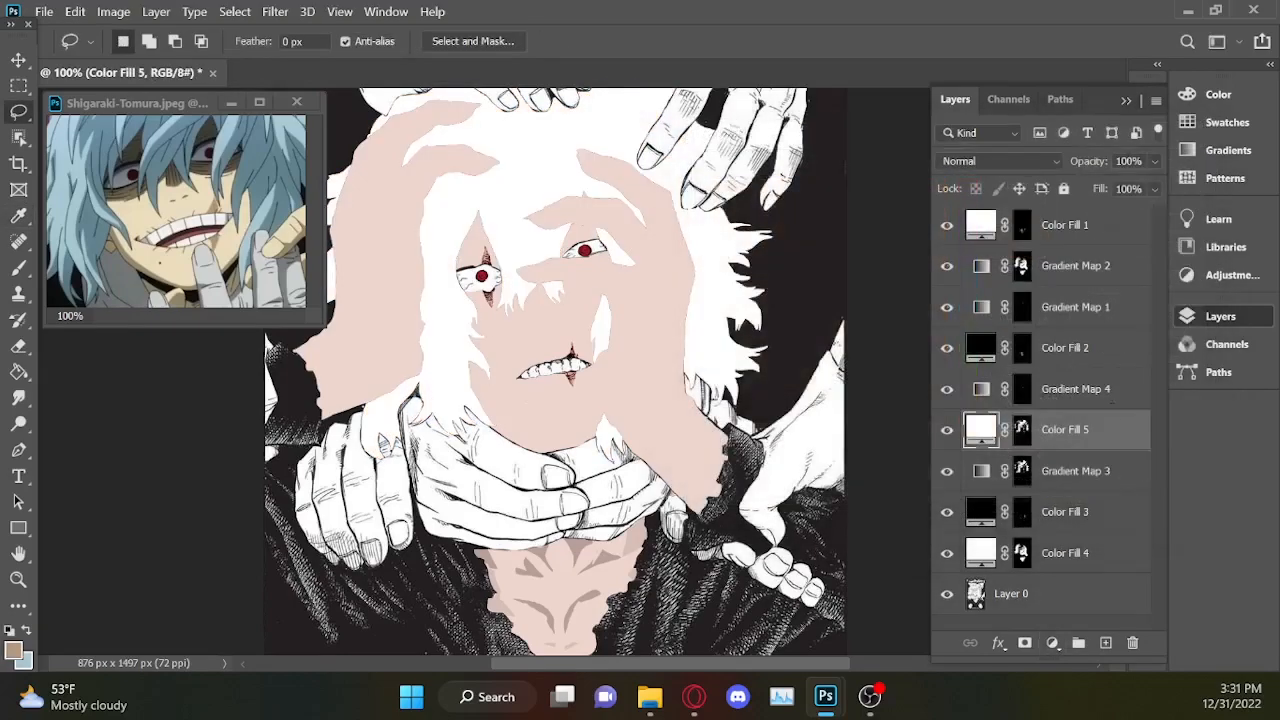
{"action": "left_click_drag", "start_coordinate": [1104, 430], "coordinate": [1089, 571]}
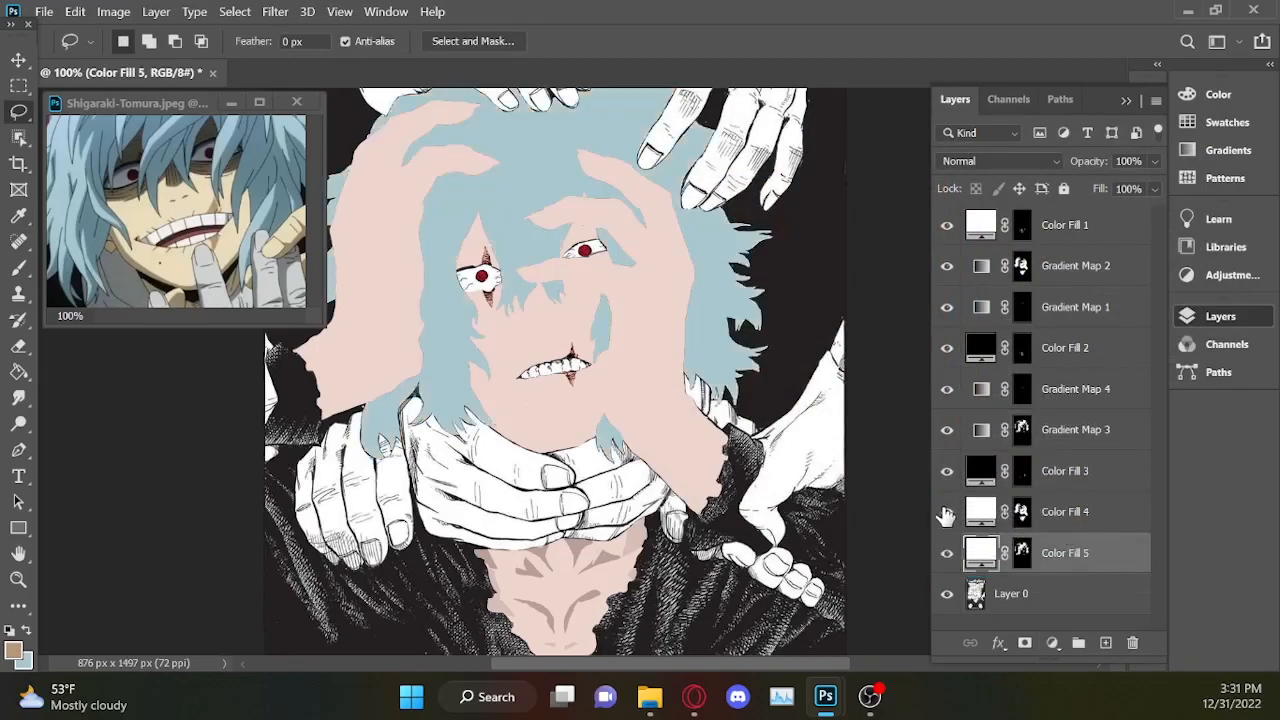
Merge the skin and hair white fills into one layer and set its opacity to 0%.
{"action": "left_click", "coordinate": [946, 512]}
{"action": "left_click", "coordinate": [947, 553]}
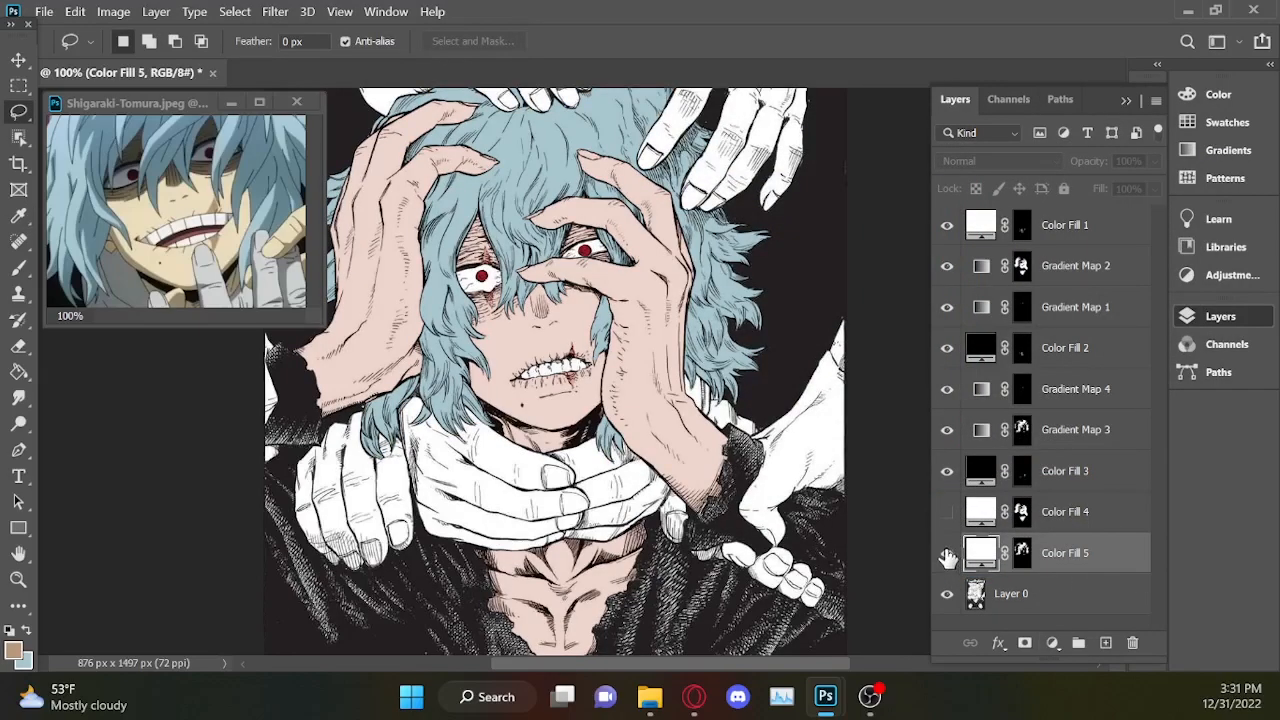
{"action": "left_click", "coordinate": [947, 553]}
{"action": "left_click", "coordinate": [946, 512]}
{"action": "left_click", "coordinate": [1103, 527], "text": "ctrl"}
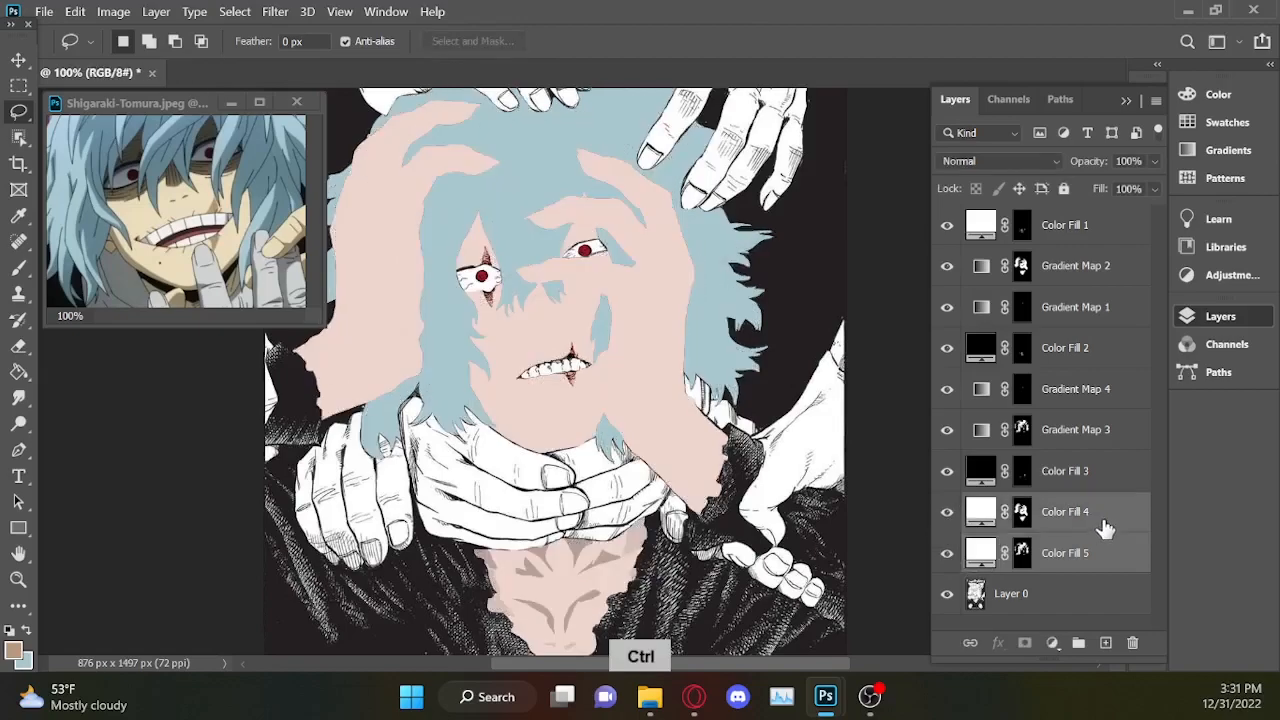
{"action": "right_click", "coordinate": [1102, 524]}
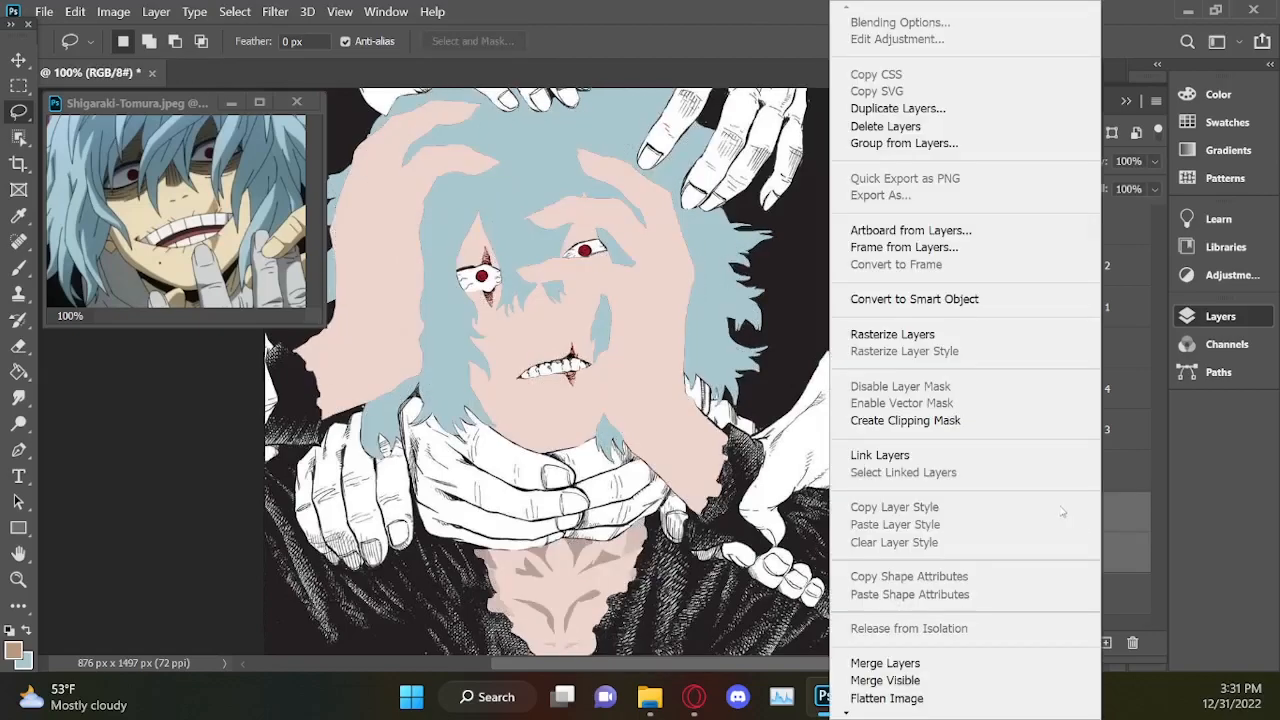
{"action": "left_click", "coordinate": [895, 663]}
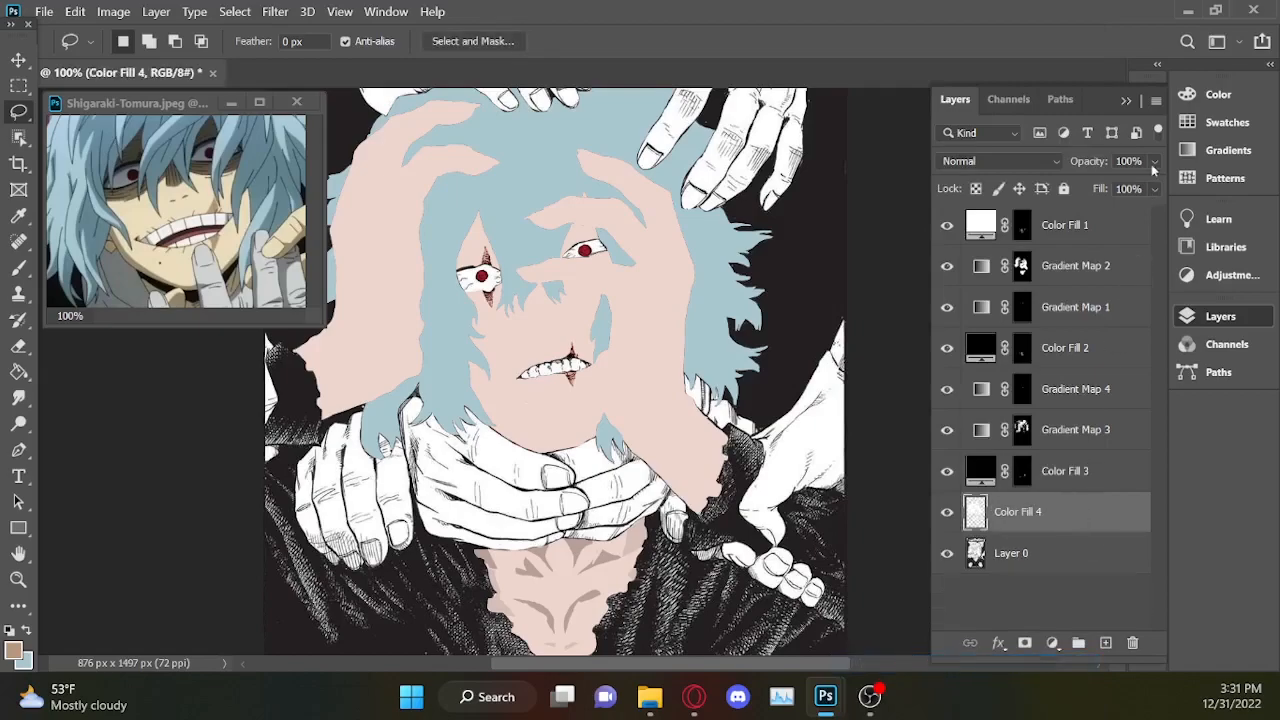
{"action": "left_click_drag", "start_coordinate": [1096, 185], "coordinate": [1099, 186]}
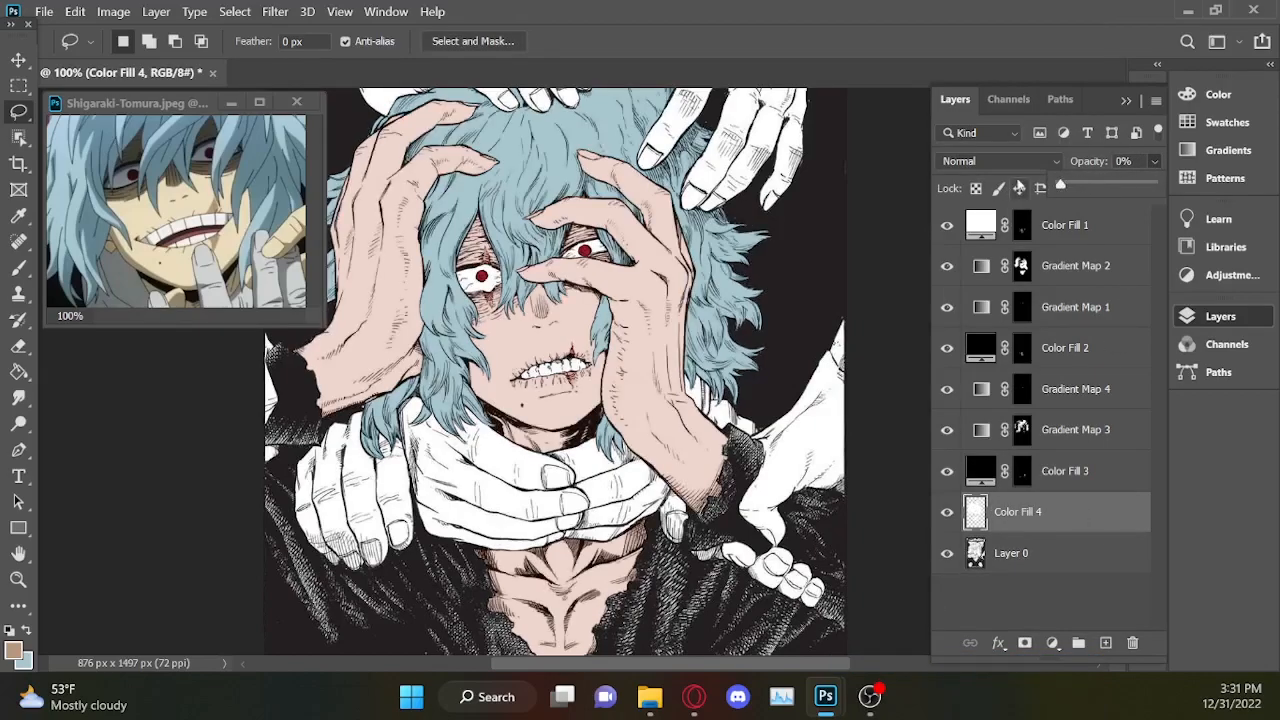
Load the merged Color Fill 4 layer's outline as a selection and invert it to exclude the skin and hair.
{"action": "left_click", "coordinate": [974, 548], "text": "ctrl"}
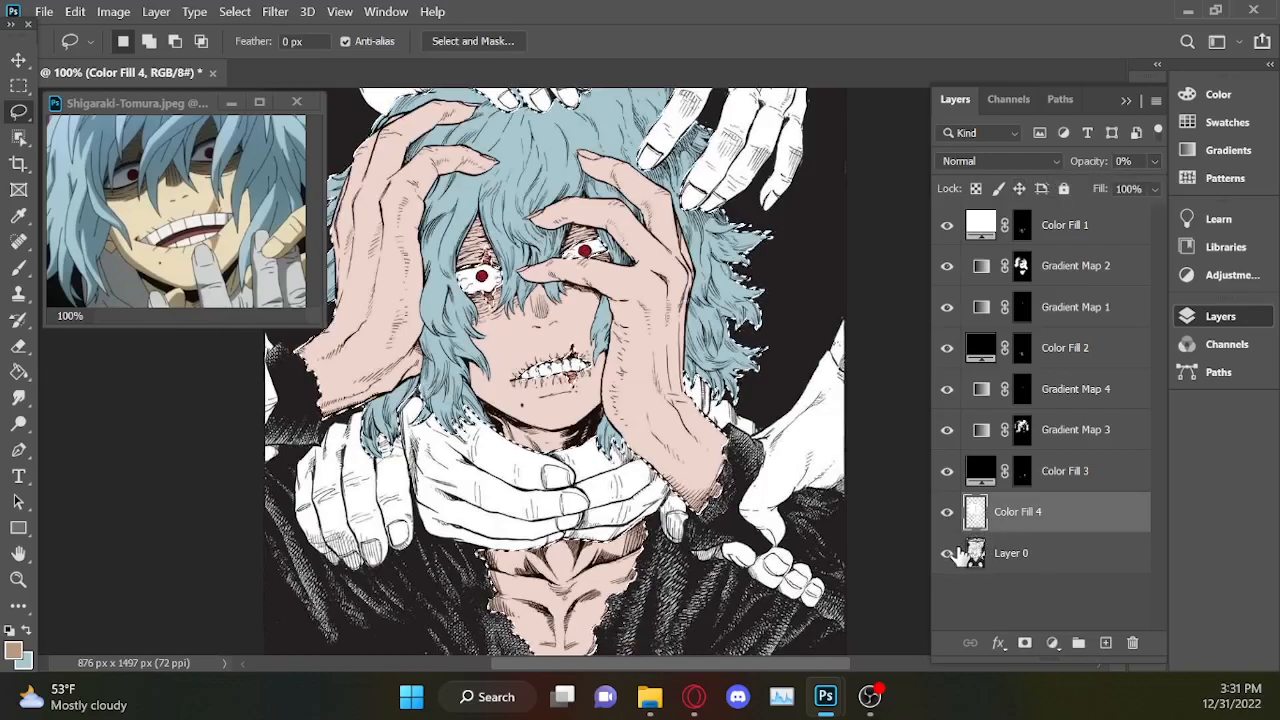
{"action": "key", "text": "ctrl+minus"}
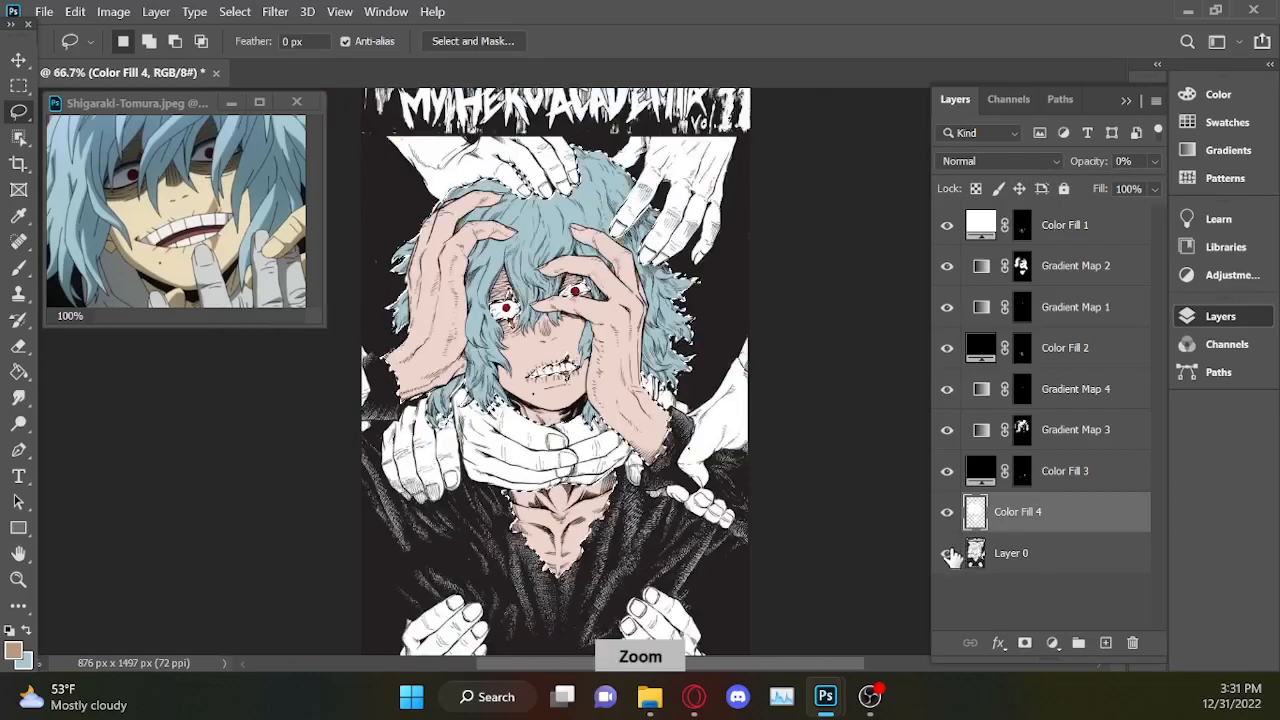
{"action": "right_click", "coordinate": [455, 262]}
{"action": "left_click", "coordinate": [520, 294]}
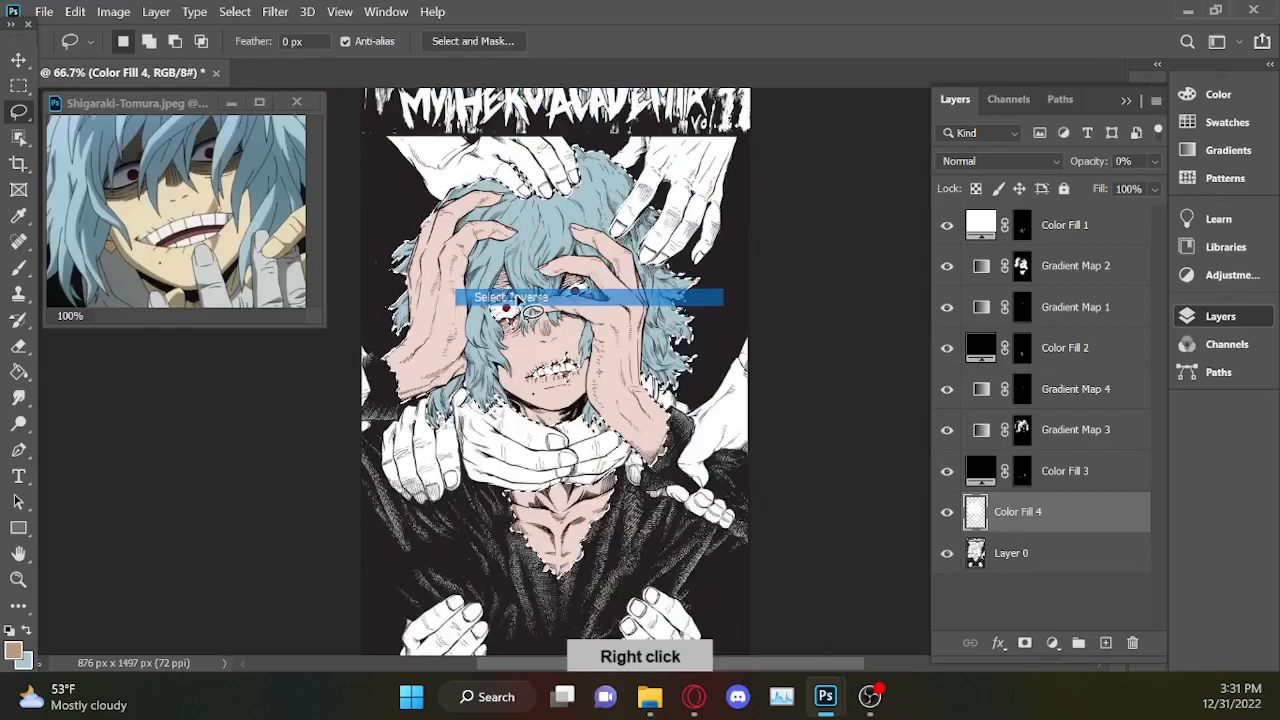
Roughly subtract the coat from the inverted selection with the Lasso, leaving loose outlines around the lower hands and below the neck hands.
{"action": "scroll", "coordinate": [533, 310], "scroll_direction": "up", "scroll_amount": 1, "text": "alt"}
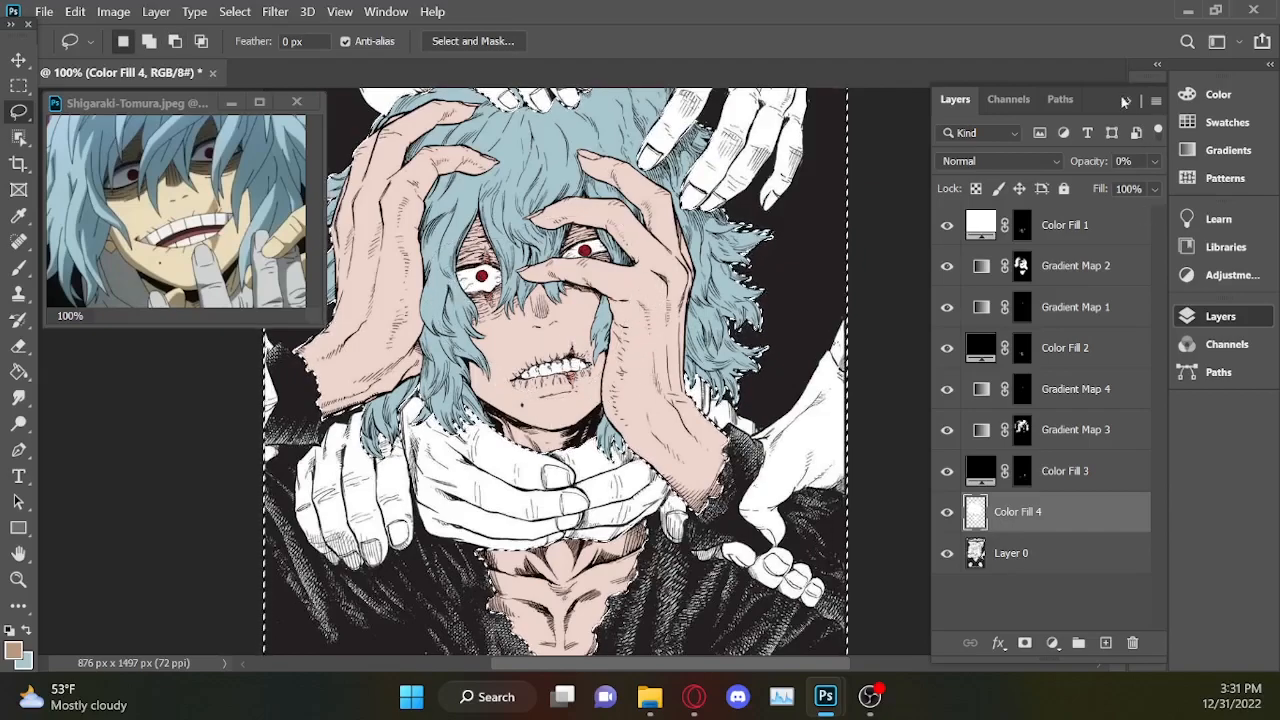
{"action": "left_click", "coordinate": [1220, 316]}
{"action": "left_click_drag", "start_coordinate": [1119, 341], "coordinate": [1118, 440]}
{"action": "left_click_drag", "start_coordinate": [405, 576], "coordinate": [438, 500]}
{"action": "left_click_drag", "start_coordinate": [403, 612], "coordinate": [404, 612]}
{"action": "mouse_move", "coordinate": [695, 572]}
{"action": "left_mouse_down"}
{"action": "mouse_move", "coordinate": [688, 314]}
{"action": "mouse_move", "coordinate": [712, 580]}
{"action": "left_mouse_up"}
{"action": "left_click_drag", "start_coordinate": [1116, 406], "coordinate": [1117, 363]}
{"action": "left_click_drag", "start_coordinate": [870, 476], "coordinate": [778, 430]}
{"action": "left_click_drag", "start_coordinate": [443, 473], "coordinate": [858, 548]}
Roughly subtract the black background beside the hair and around the upper hands from the selection with the Lasso.
{"action": "left_click_drag", "start_coordinate": [1117, 386], "coordinate": [1117, 306]}
{"action": "left_click_drag", "start_coordinate": [862, 384], "coordinate": [748, 521]}
{"action": "left_click_drag", "start_coordinate": [1117, 342], "coordinate": [1117, 309]}
{"action": "left_click_drag", "start_coordinate": [715, 664], "coordinate": [662, 665]}
{"action": "left_click_drag", "start_coordinate": [403, 236], "coordinate": [405, 218]}
{"action": "mouse_move", "coordinate": [405, 228]}
{"action": "left_mouse_down"}
{"action": "mouse_move", "coordinate": [512, 338]}
{"action": "mouse_move", "coordinate": [381, 245]}
{"action": "left_mouse_up"}
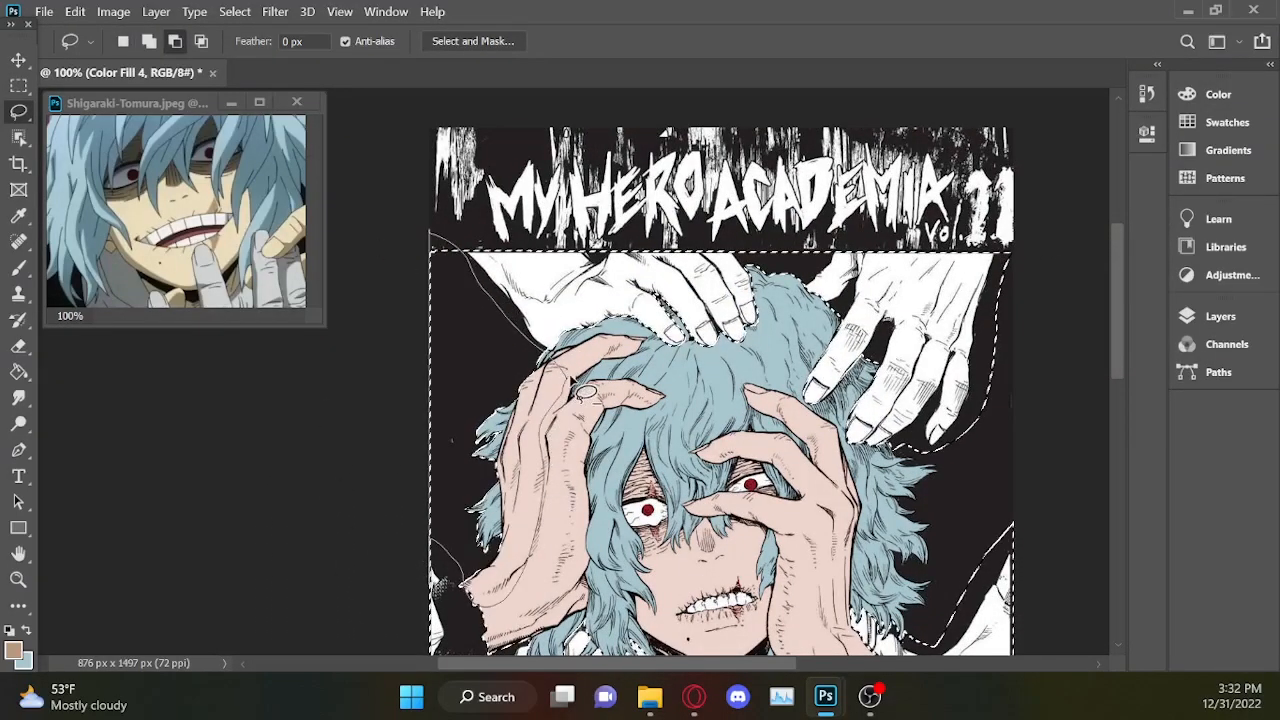
Subtract the dark background along the outer left edge of the lower-left hand so the selection follows its wrist and cuff.
{"action": "scroll", "coordinate": [409, 486], "scroll_direction": "down", "scroll_amount": 5}
{"action": "scroll", "coordinate": [940, 512], "scroll_direction": "up", "scroll_amount": 2}
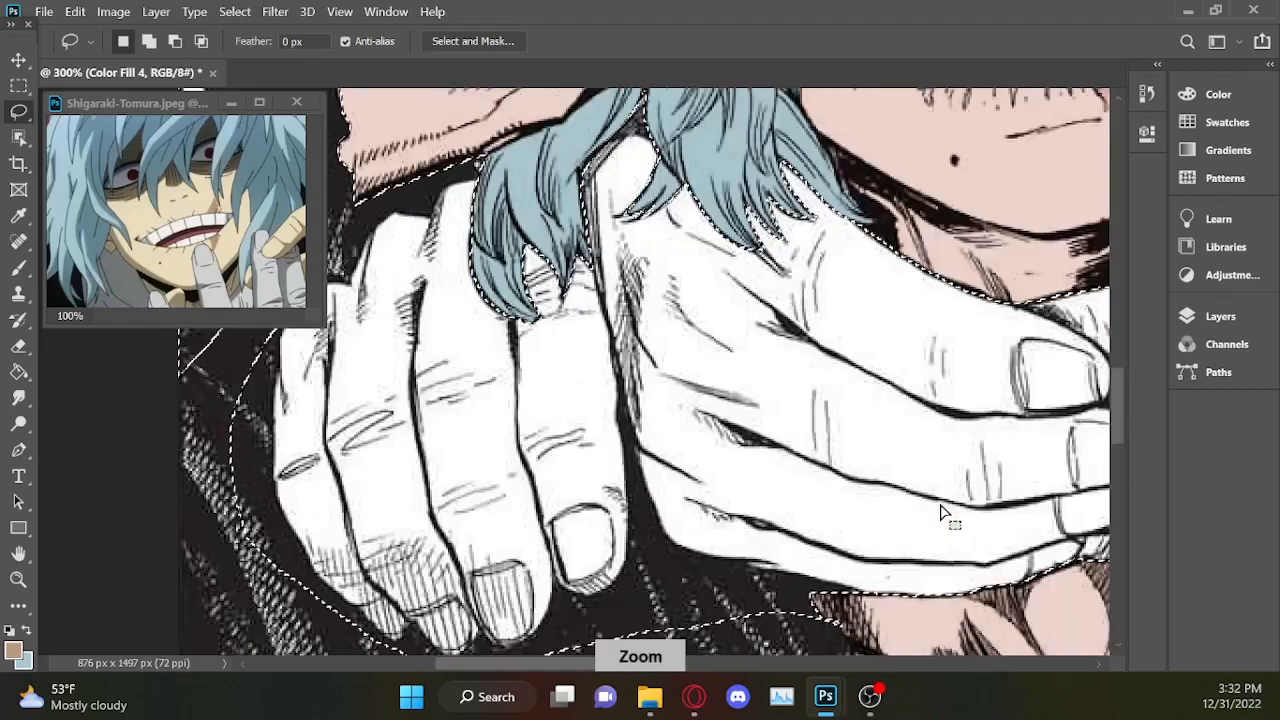
{"action": "left_click_drag", "start_coordinate": [1116, 385], "coordinate": [1123, 514]}
{"action": "scroll", "coordinate": [1086, 641], "scroll_direction": "down", "scroll_amount": 1}
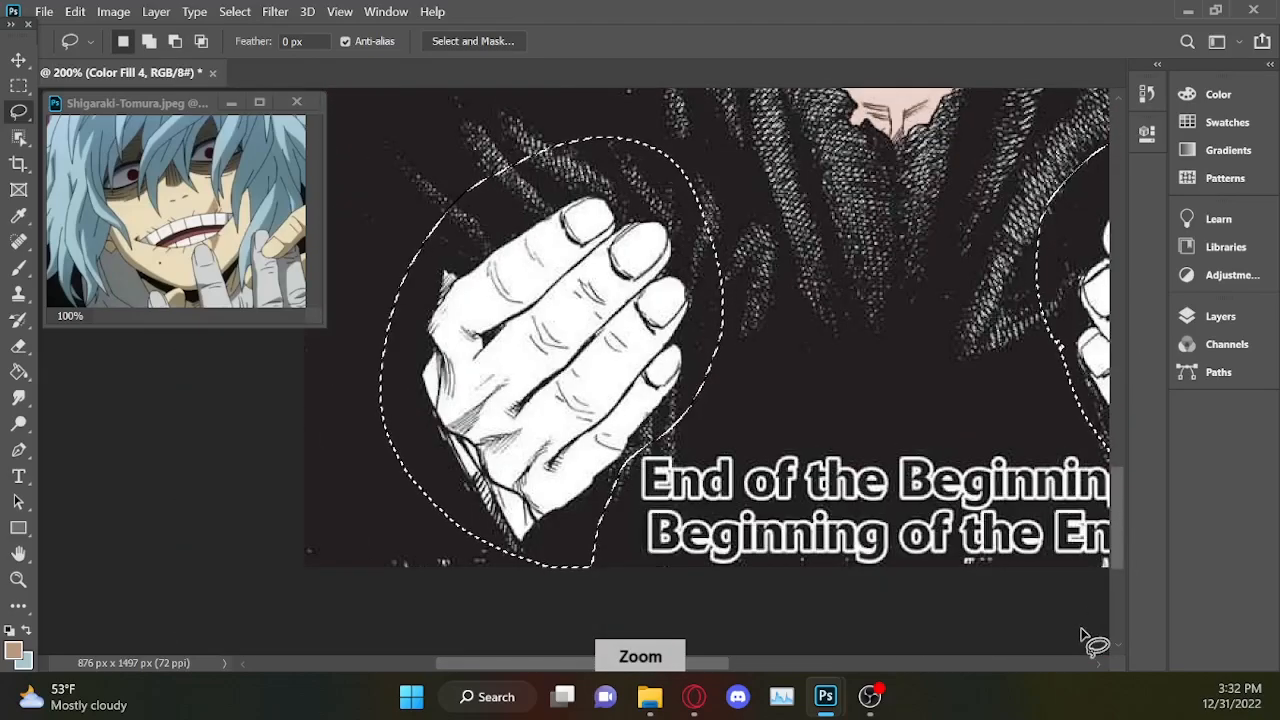
{"action": "scroll", "coordinate": [1090, 642], "scroll_direction": "down", "scroll_amount": 2}
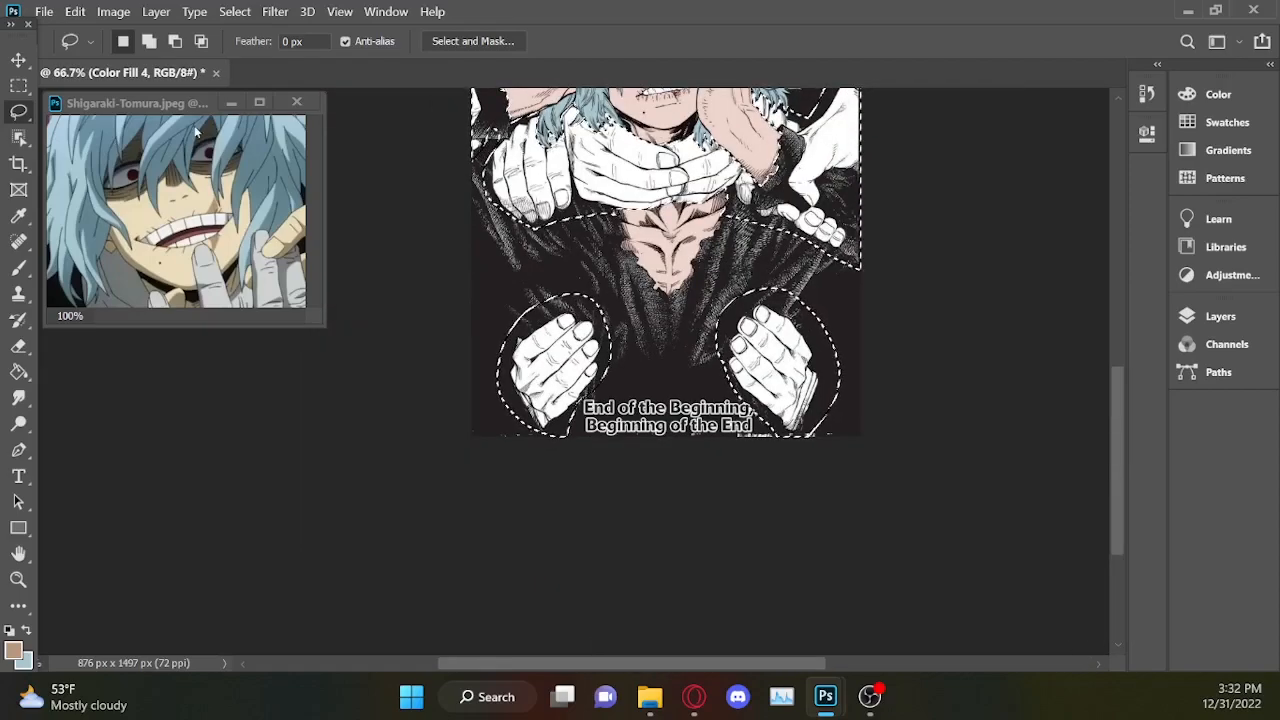
{"action": "scroll", "coordinate": [557, 204], "scroll_direction": "up", "scroll_amount": 3}
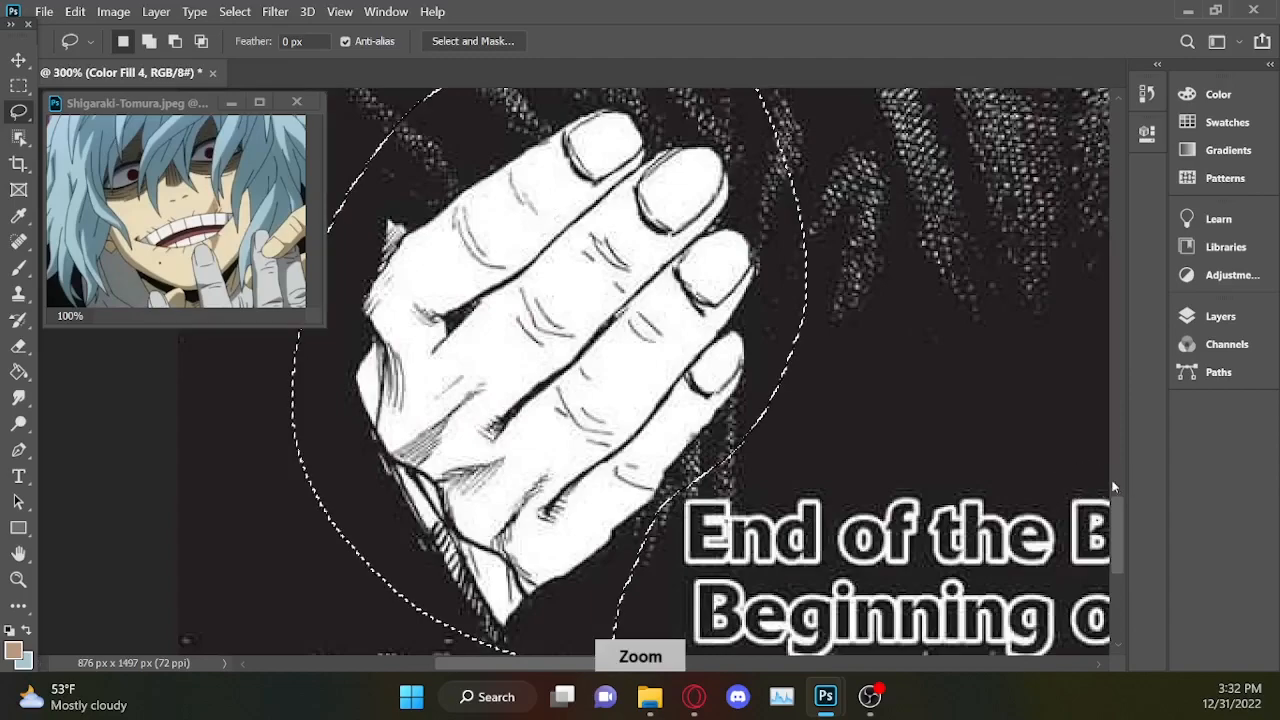
{"action": "left_click_drag", "start_coordinate": [1122, 526], "coordinate": [1122, 526]}
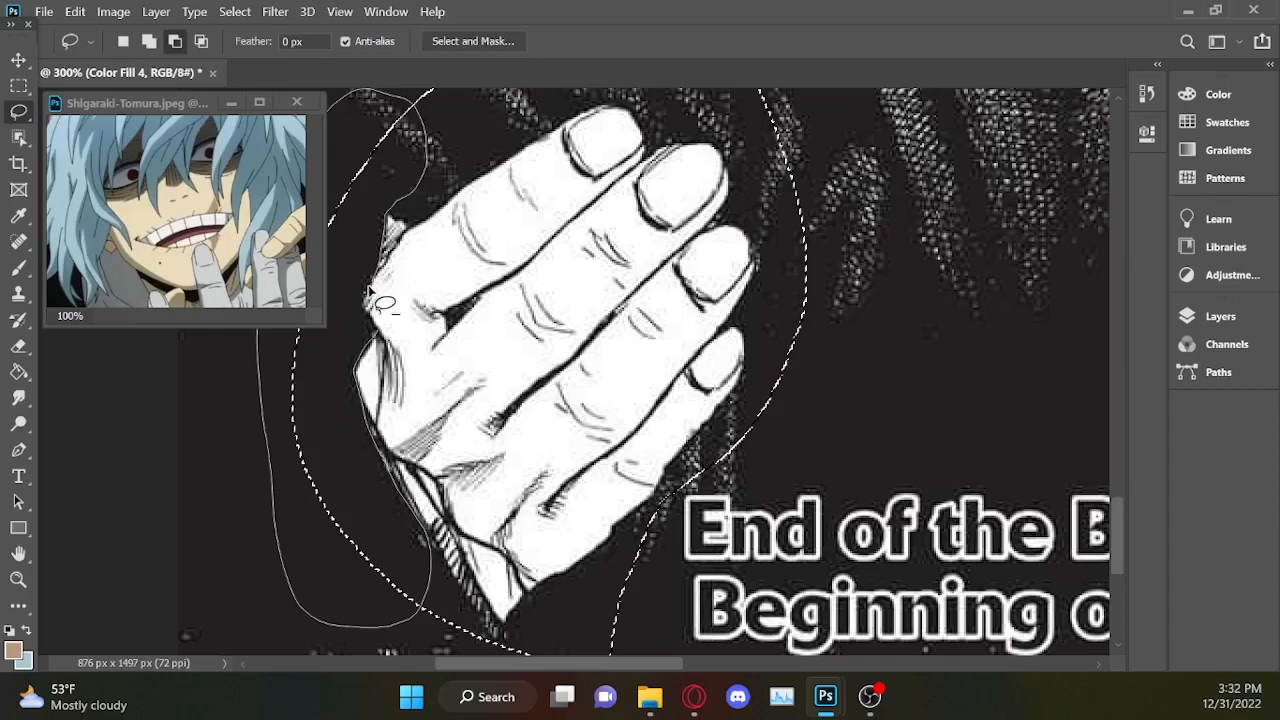
{"action": "left_click_drag", "start_coordinate": [393, 341], "coordinate": [395, 343]}
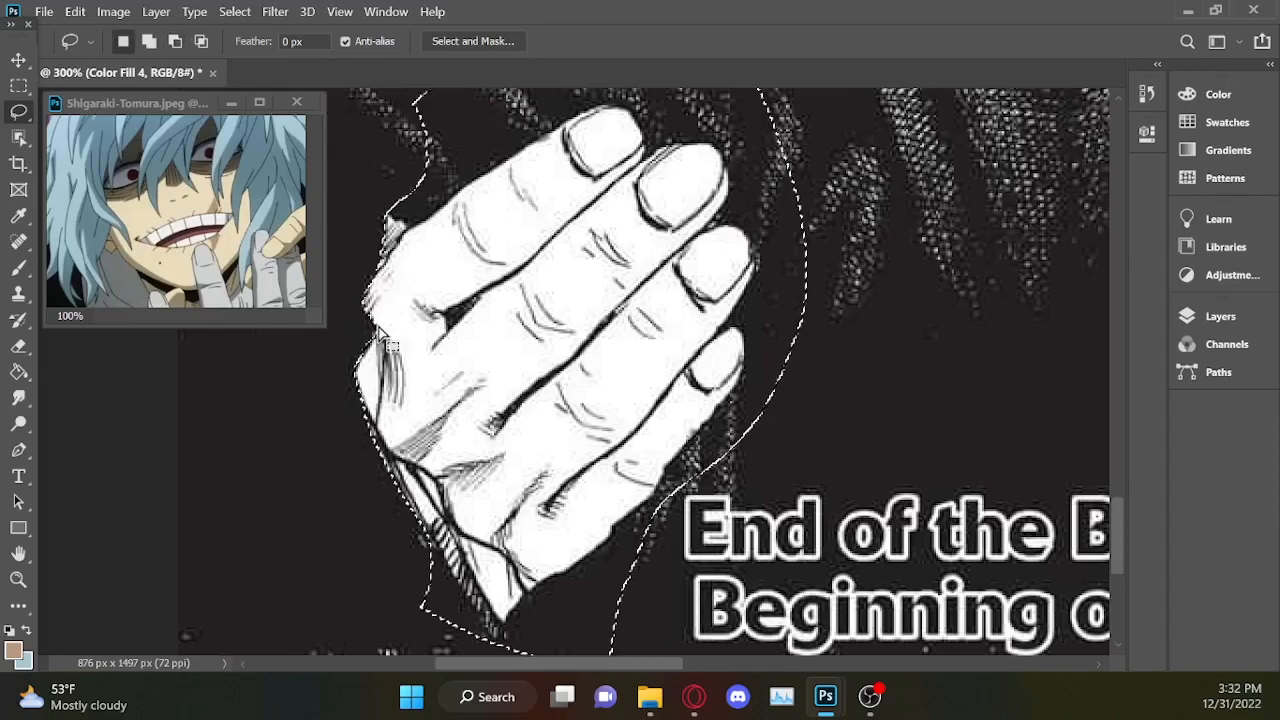
{"action": "scroll", "coordinate": [1120, 497], "scroll_direction": "left", "scroll_amount": 3}
{"action": "scroll", "coordinate": [1120, 497], "scroll_direction": "down", "scroll_amount": 3}
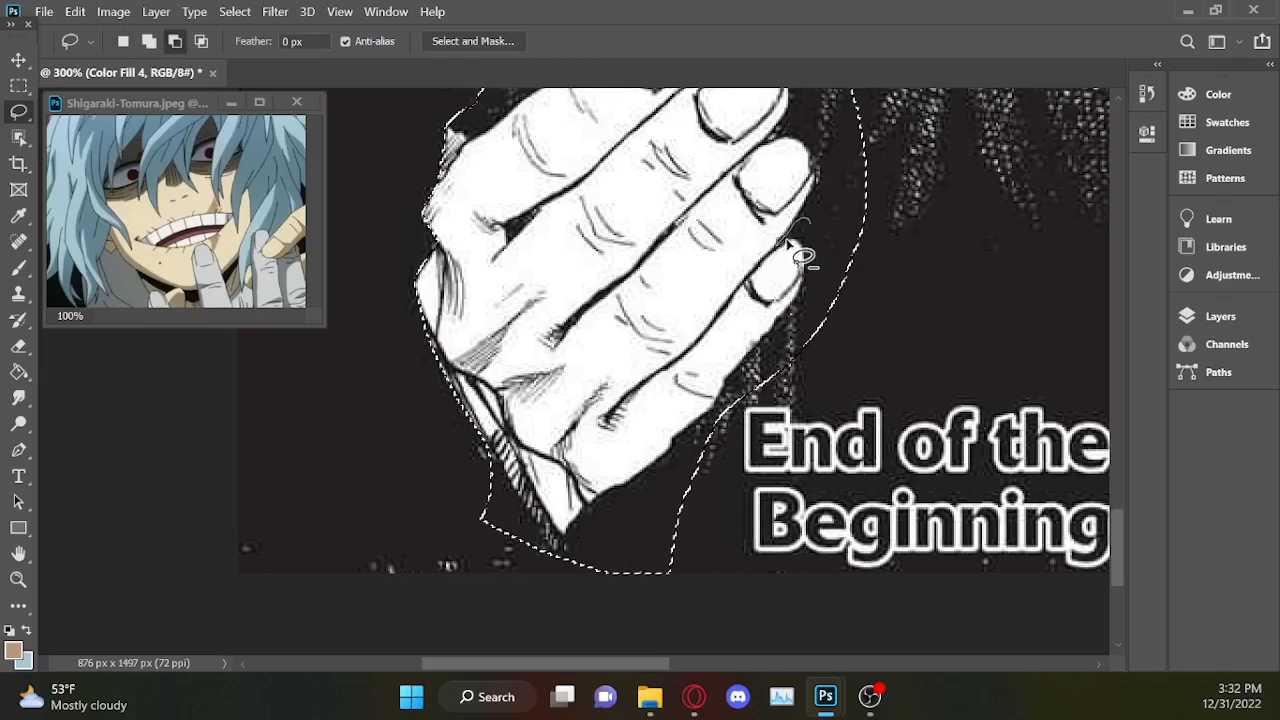
Trim the selection closely along the fingertips and right edge of the lower-left hand.
{"action": "left_click_drag", "start_coordinate": [730, 515], "coordinate": [868, 268]}
{"action": "mouse_move", "coordinate": [675, 450]}
{"action": "left_mouse_down"}
{"action": "mouse_move", "coordinate": [689, 615]}
{"action": "mouse_move", "coordinate": [690, 460]}
{"action": "left_mouse_up"}
{"action": "mouse_move", "coordinate": [488, 445]}
{"action": "left_mouse_down"}
{"action": "mouse_move", "coordinate": [505, 457]}
{"action": "mouse_move", "coordinate": [495, 450]}
{"action": "left_mouse_up"}
{"action": "left_click_drag", "start_coordinate": [645, 663], "coordinate": [663, 663]}
{"action": "left_click_drag", "start_coordinate": [1119, 527], "coordinate": [1123, 485]}
{"action": "mouse_move", "coordinate": [724, 535]}
{"action": "left_mouse_down"}
{"action": "mouse_move", "coordinate": [743, 466]}
{"action": "mouse_move", "coordinate": [795, 530]}
{"action": "left_mouse_up"}
{"action": "mouse_move", "coordinate": [724, 440]}
{"action": "left_mouse_down"}
{"action": "mouse_move", "coordinate": [851, 380]}
{"action": "mouse_move", "coordinate": [745, 445]}
{"action": "left_mouse_up"}
{"action": "mouse_move", "coordinate": [605, 329]}
{"action": "left_mouse_down"}
{"action": "mouse_move", "coordinate": [383, 453]}
{"action": "mouse_move", "coordinate": [417, 352]}
{"action": "left_mouse_up"}
Subtract the coat from the selection along the lower edges of the left shoulder hand and the neck hands.
{"action": "left_click_drag", "start_coordinate": [1119, 500], "coordinate": [1119, 425]}
{"action": "left_click_drag", "start_coordinate": [850, 405], "coordinate": [613, 342]}
{"action": "mouse_move", "coordinate": [518, 440]}
{"action": "left_mouse_down"}
{"action": "mouse_move", "coordinate": [850, 450]}
{"action": "mouse_move", "coordinate": [1034, 437]}
{"action": "left_mouse_up"}
{"action": "mouse_move", "coordinate": [462, 449]}
{"action": "left_mouse_down"}
{"action": "mouse_move", "coordinate": [500, 490]}
{"action": "mouse_move", "coordinate": [506, 480]}
{"action": "left_mouse_up"}
Trim the selection along the outer edge of the left shoulder hand and around the white pieces at the page's left border.
{"action": "scroll", "coordinate": [300, 440], "scroll_direction": "up", "scroll_amount": 5}
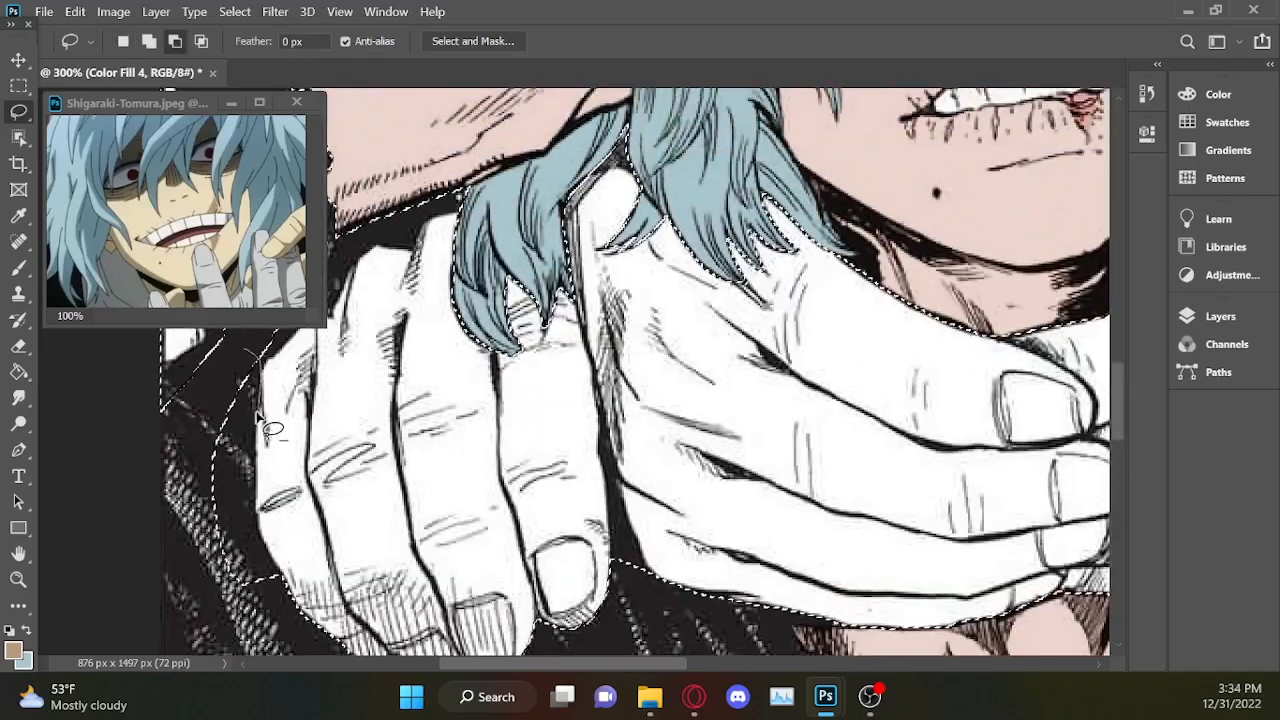
{"action": "left_click_drag", "start_coordinate": [250, 468], "coordinate": [252, 457]}
{"action": "left_click_drag", "start_coordinate": [1119, 398], "coordinate": [1119, 381]}
{"action": "mouse_move", "coordinate": [222, 436]}
{"action": "left_mouse_down"}
{"action": "mouse_move", "coordinate": [172, 374]}
{"action": "mouse_move", "coordinate": [232, 444]}
{"action": "left_mouse_up"}
{"action": "left_click_drag", "start_coordinate": [141, 507], "coordinate": [155, 446]}
{"action": "scroll", "coordinate": [214, 478], "scroll_direction": "left", "scroll_amount": 1}
{"action": "left_click_drag", "start_coordinate": [473, 359], "coordinate": [421, 425]}
{"action": "left_click_drag", "start_coordinate": [498, 346], "coordinate": [543, 314]}
{"action": "mouse_move", "coordinate": [469, 422]}
{"action": "left_mouse_down"}
{"action": "mouse_move", "coordinate": [631, 662]}
{"action": "mouse_move", "coordinate": [447, 384]}
{"action": "mouse_move", "coordinate": [557, 306]}
{"action": "mouse_move", "coordinate": [503, 372]}
{"action": "left_mouse_up"}
Subtract the dark gap between the left shoulder hand and the neck hands from the selection.
{"action": "key", "text": "ctrl+minus"}
{"action": "key", "text": "ctrl+minus"}
{"action": "key", "text": "ctrl+minus"}
{"action": "key", "text": "ctrl+equal"}
{"action": "key", "text": "ctrl+equal"}
{"action": "left_click_drag", "start_coordinate": [1118, 401], "coordinate": [1117, 450]}
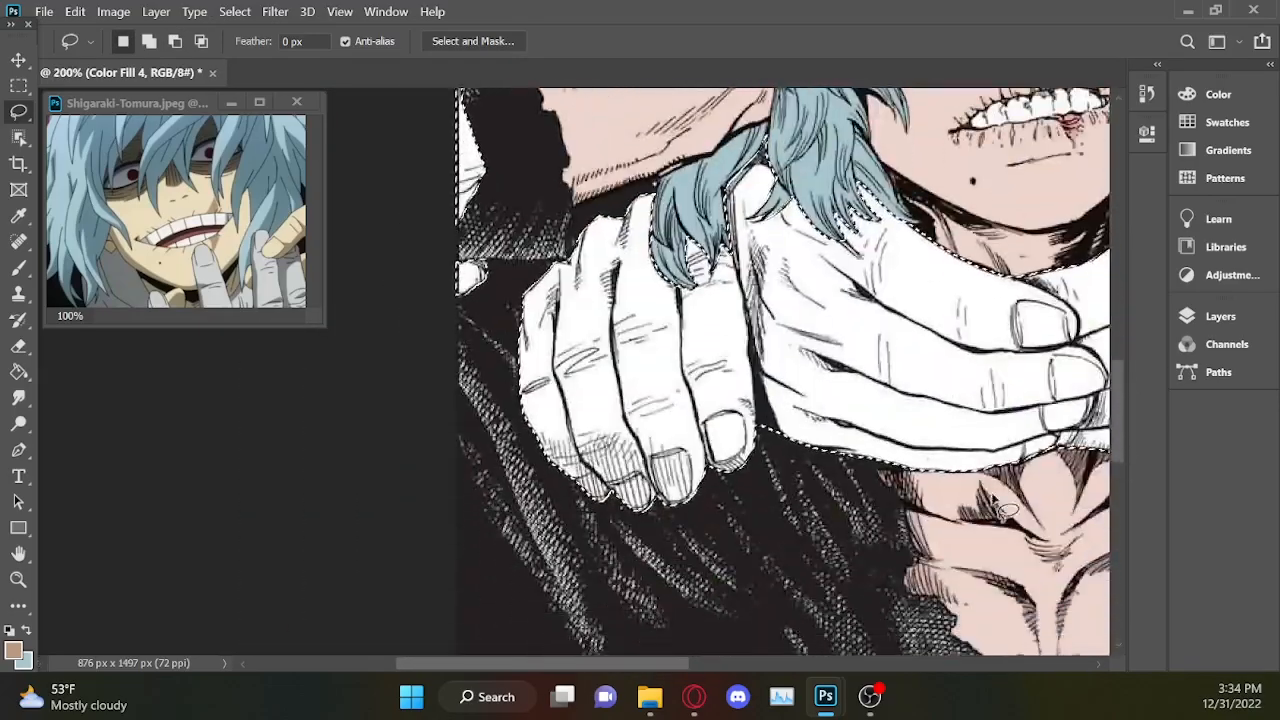
{"action": "scroll", "coordinate": [1060, 390], "scroll_direction": "up", "scroll_amount": 2}
{"action": "left_click_drag", "start_coordinate": [460, 480], "coordinate": [516, 497]}
{"action": "left_click_drag", "start_coordinate": [452, 330], "coordinate": [460, 478]}
{"action": "left_click_drag", "start_coordinate": [580, 664], "coordinate": [630, 664]}
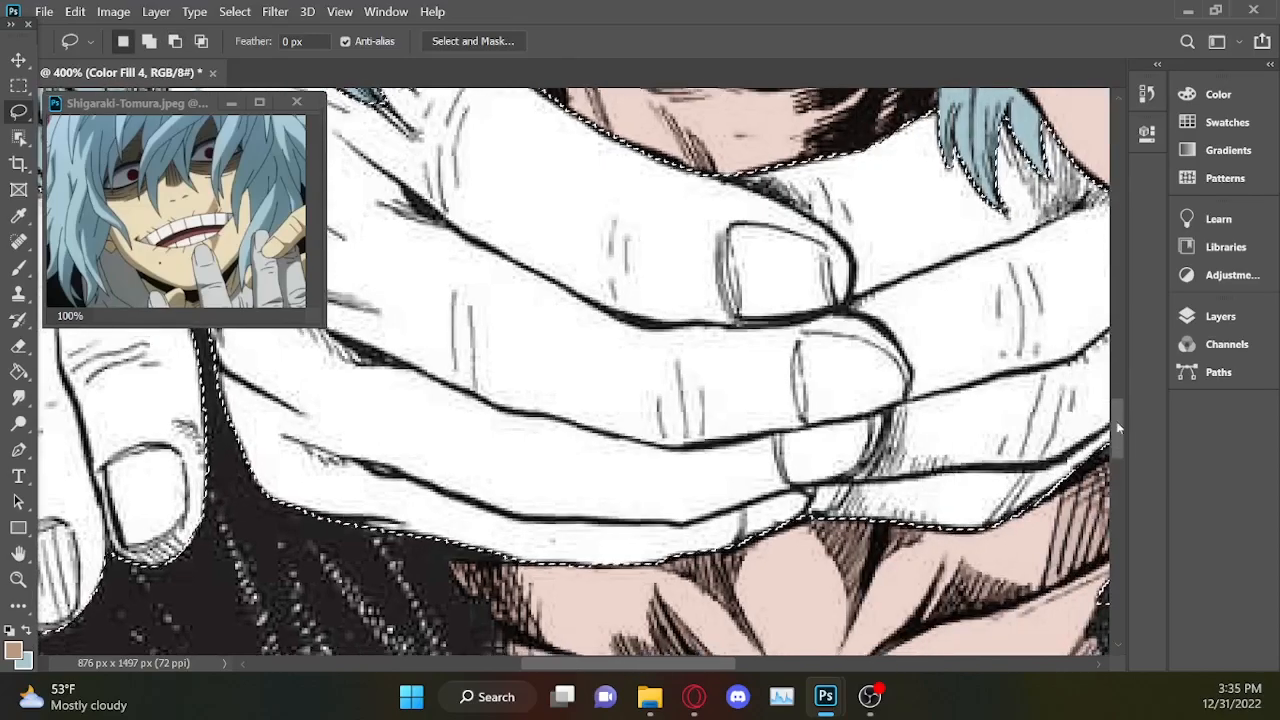
Trim the selection around the wrist, cuff and lower edge of the lower-right hand, adding back hand areas cut by the Lasso.
{"action": "left_click_drag", "start_coordinate": [1115, 407], "coordinate": [1116, 480]}
{"action": "scroll", "coordinate": [1112, 480], "scroll_direction": "down", "scroll_amount": 3}
{"action": "scroll", "coordinate": [731, 556], "scroll_direction": "up", "scroll_amount": 3}
{"action": "left_click_drag", "start_coordinate": [782, 665], "coordinate": [841, 665]}
{"action": "left_click_drag", "start_coordinate": [808, 153], "coordinate": [820, 235]}
{"action": "left_click_drag", "start_coordinate": [862, 362], "coordinate": [804, 122]}
{"action": "scroll", "coordinate": [850, 270], "scroll_direction": "down", "scroll_amount": 2}
{"action": "left_click_drag", "start_coordinate": [872, 306], "coordinate": [860, 324]}
{"action": "left_click_drag", "start_coordinate": [950, 604], "coordinate": [856, 290]}
{"action": "mouse_move", "coordinate": [772, 584]}
{"action": "left_mouse_down"}
{"action": "mouse_move", "coordinate": [674, 602]}
{"action": "mouse_move", "coordinate": [640, 640]}
{"action": "left_mouse_up"}
{"action": "mouse_move", "coordinate": [644, 548]}
{"action": "left_mouse_down"}
{"action": "mouse_move", "coordinate": [443, 379]}
{"action": "mouse_move", "coordinate": [640, 568]}
{"action": "left_mouse_up"}
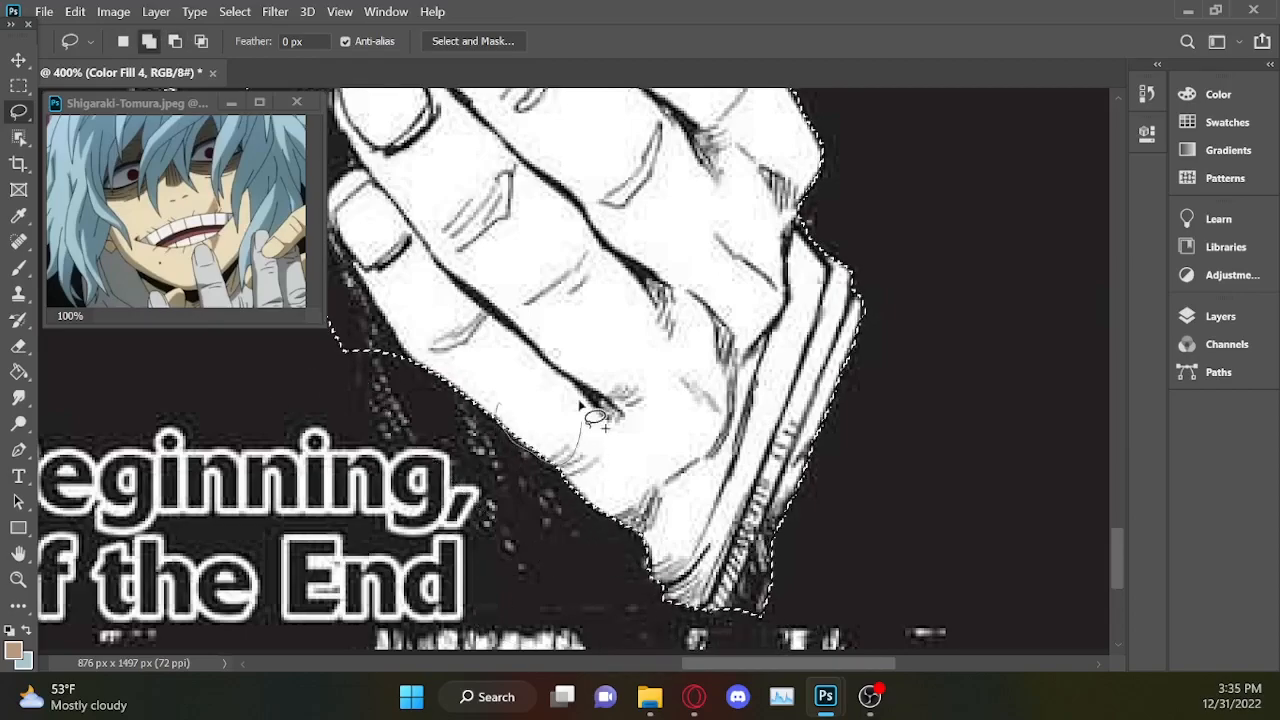
Subtract the coat around the fingertips and upper edge of the lower-right hand from the selection.
{"action": "scroll", "coordinate": [572, 443], "scroll_direction": "left", "scroll_amount": 3}
{"action": "scroll", "coordinate": [560, 400], "scroll_direction": "up", "scroll_amount": 3}
{"action": "mouse_move", "coordinate": [530, 306]}
{"action": "left_mouse_down"}
{"action": "mouse_move", "coordinate": [538, 458]}
{"action": "mouse_move", "coordinate": [510, 279]}
{"action": "mouse_move", "coordinate": [526, 292]}
{"action": "left_mouse_up"}
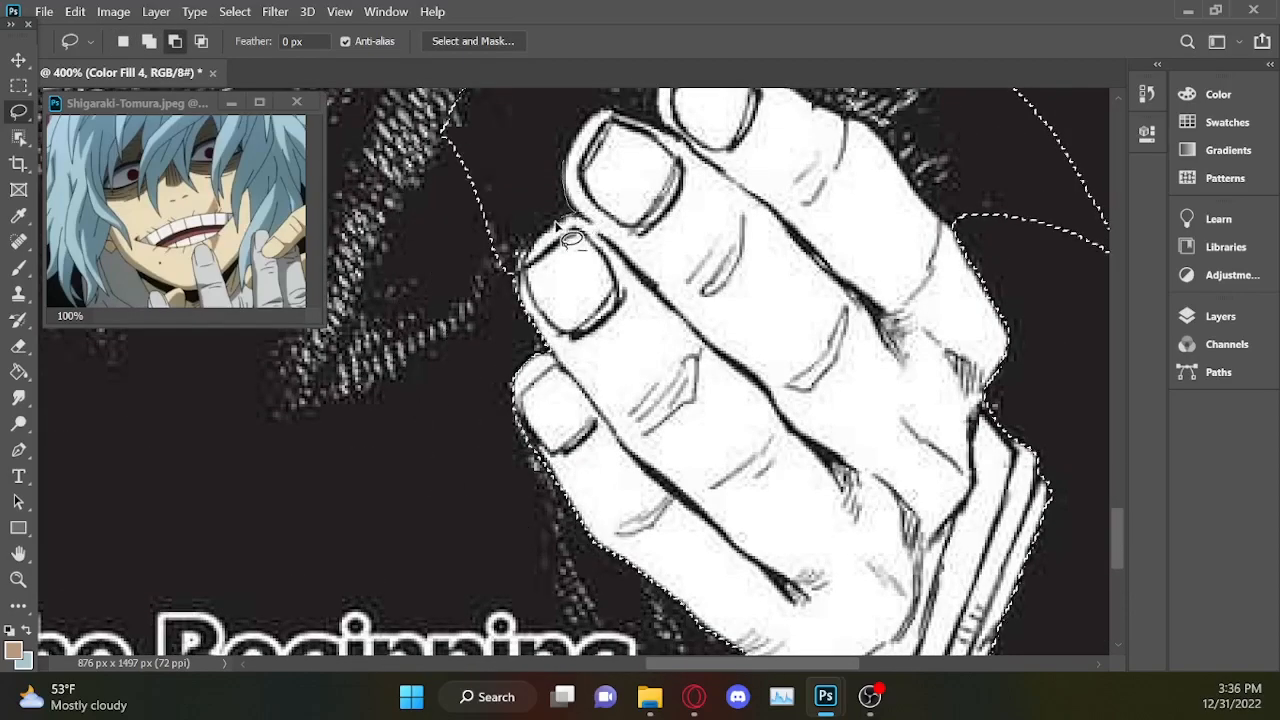
{"action": "left_click_drag", "start_coordinate": [570, 145], "coordinate": [581, 126]}
{"action": "scroll", "coordinate": [690, 240], "scroll_direction": "up", "scroll_amount": 3}
{"action": "left_click_drag", "start_coordinate": [952, 446], "coordinate": [867, 340]}
{"action": "mouse_move", "coordinate": [665, 281]}
{"action": "left_mouse_down"}
{"action": "mouse_move", "coordinate": [970, 400]}
{"action": "mouse_move", "coordinate": [630, 255]}
{"action": "left_mouse_up"}
Trim the selection around the fingertip beside the right sleeve and along the lower edge of the right shoulder hand's fingers.
{"action": "scroll", "coordinate": [620, 290], "scroll_direction": "up", "scroll_amount": 8}
{"action": "left_click_drag", "start_coordinate": [562, 396], "coordinate": [553, 317]}
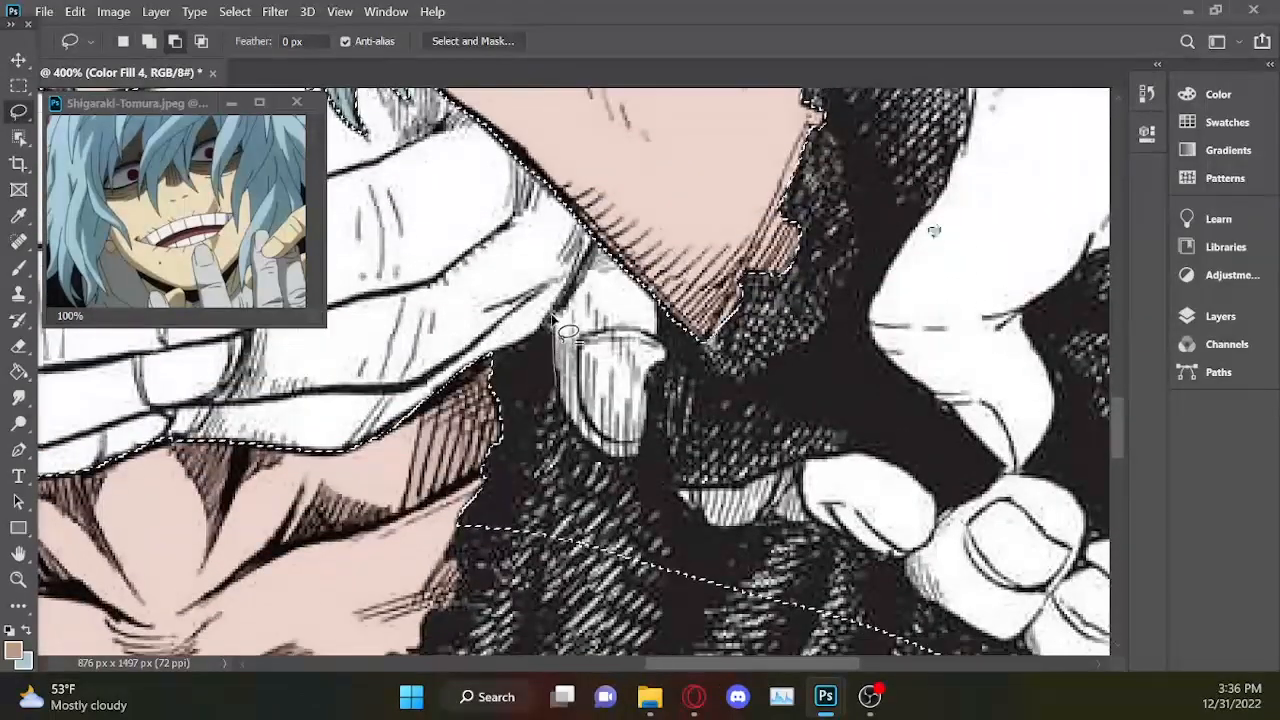
{"action": "mouse_move", "coordinate": [668, 410]}
{"action": "left_mouse_down"}
{"action": "mouse_move", "coordinate": [680, 371]}
{"action": "mouse_move", "coordinate": [670, 325]}
{"action": "left_mouse_up"}
{"action": "left_click_drag", "start_coordinate": [730, 497], "coordinate": [736, 494]}
{"action": "left_click_drag", "start_coordinate": [895, 655], "coordinate": [907, 562]}
Subtract the coat to the right of the right shoulder hand from the selection, following its knuckles and forearm up to the page border.
{"action": "scroll", "coordinate": [1105, 434], "scroll_direction": "right", "scroll_amount": 6}
{"action": "scroll", "coordinate": [1000, 400], "scroll_direction": "down", "scroll_amount": 2}
{"action": "mouse_move", "coordinate": [870, 338]}
{"action": "left_mouse_down"}
{"action": "mouse_move", "coordinate": [722, 410]}
{"action": "mouse_move", "coordinate": [942, 175]}
{"action": "mouse_move", "coordinate": [704, 425]}
{"action": "left_mouse_up"}
{"action": "left_click_drag", "start_coordinate": [1120, 436], "coordinate": [1122, 418]}
{"action": "left_click_drag", "start_coordinate": [830, 333], "coordinate": [597, 410]}
{"action": "key", "text": "ctrl+z"}
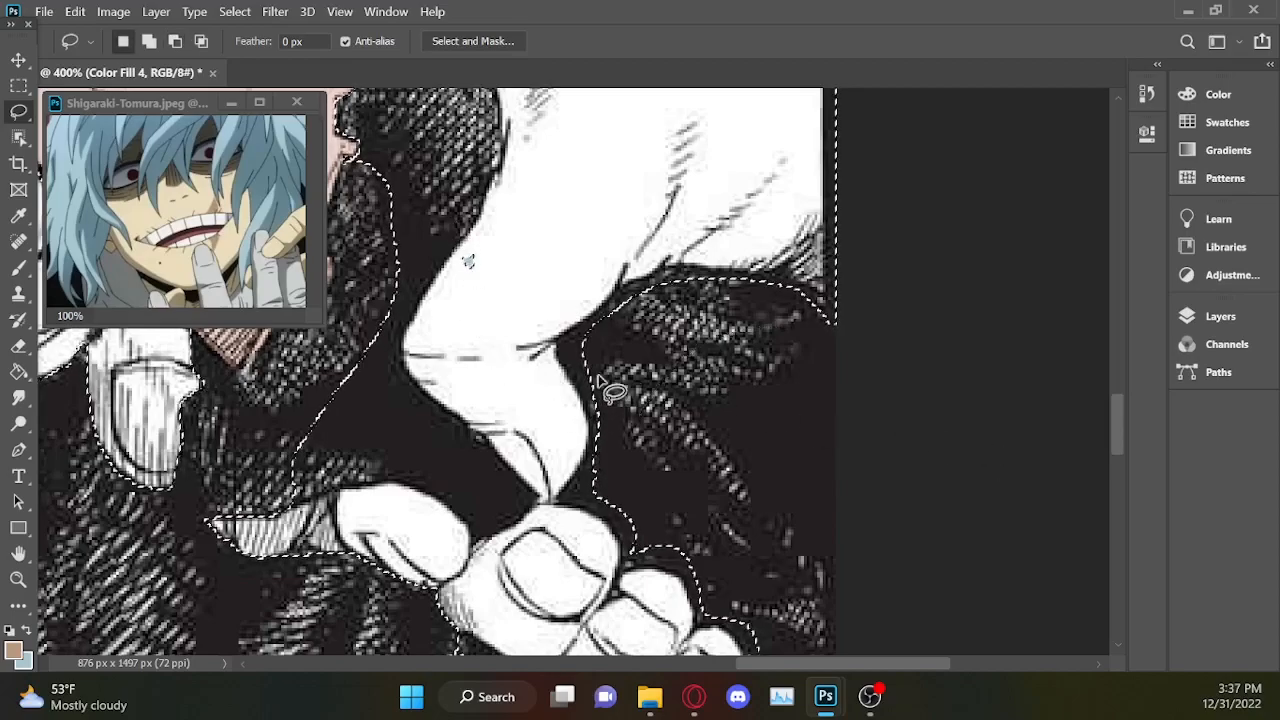
{"action": "scroll", "coordinate": [600, 385], "scroll_direction": "down", "scroll_amount": 3}
{"action": "scroll", "coordinate": [600, 385], "scroll_direction": "up", "scroll_amount": 3}
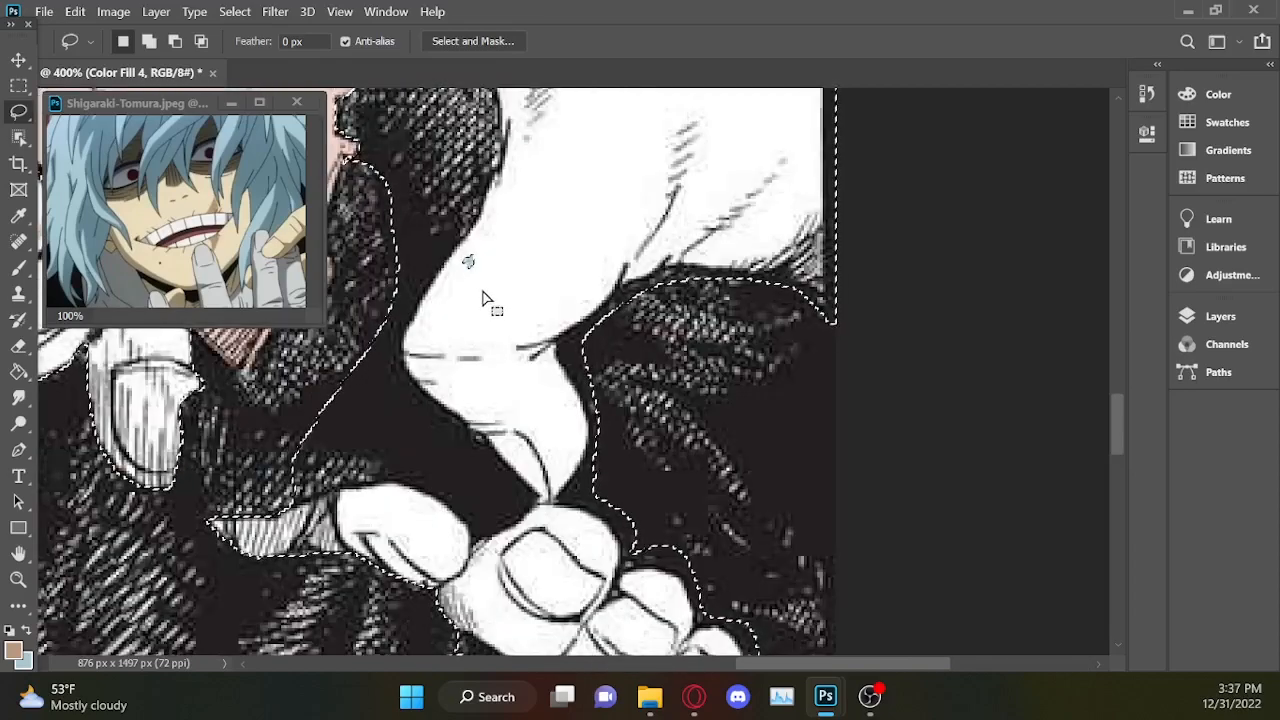
Store the hand selection as a white Color Fill layer above Color Fill 4 and set its opacity to 0%.
{"action": "left_click", "coordinate": [1230, 320]}
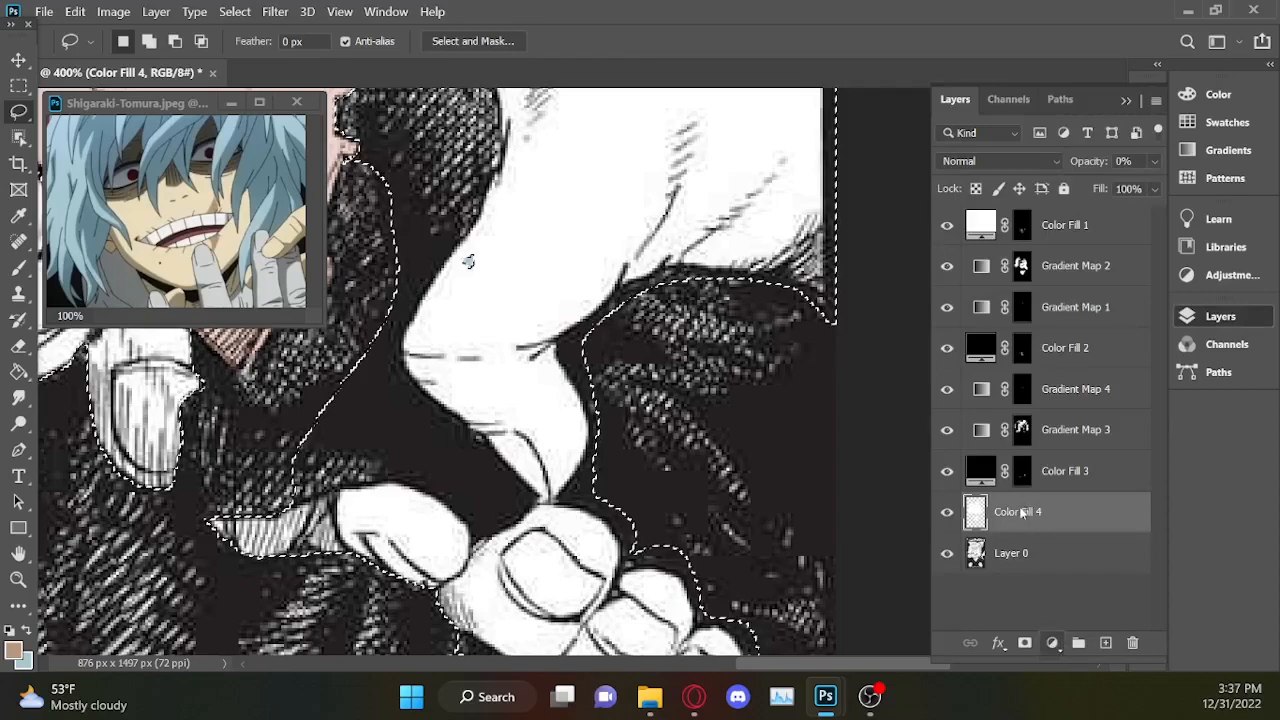
{"action": "left_click", "coordinate": [1052, 644]}
{"action": "left_click", "coordinate": [1100, 281]}
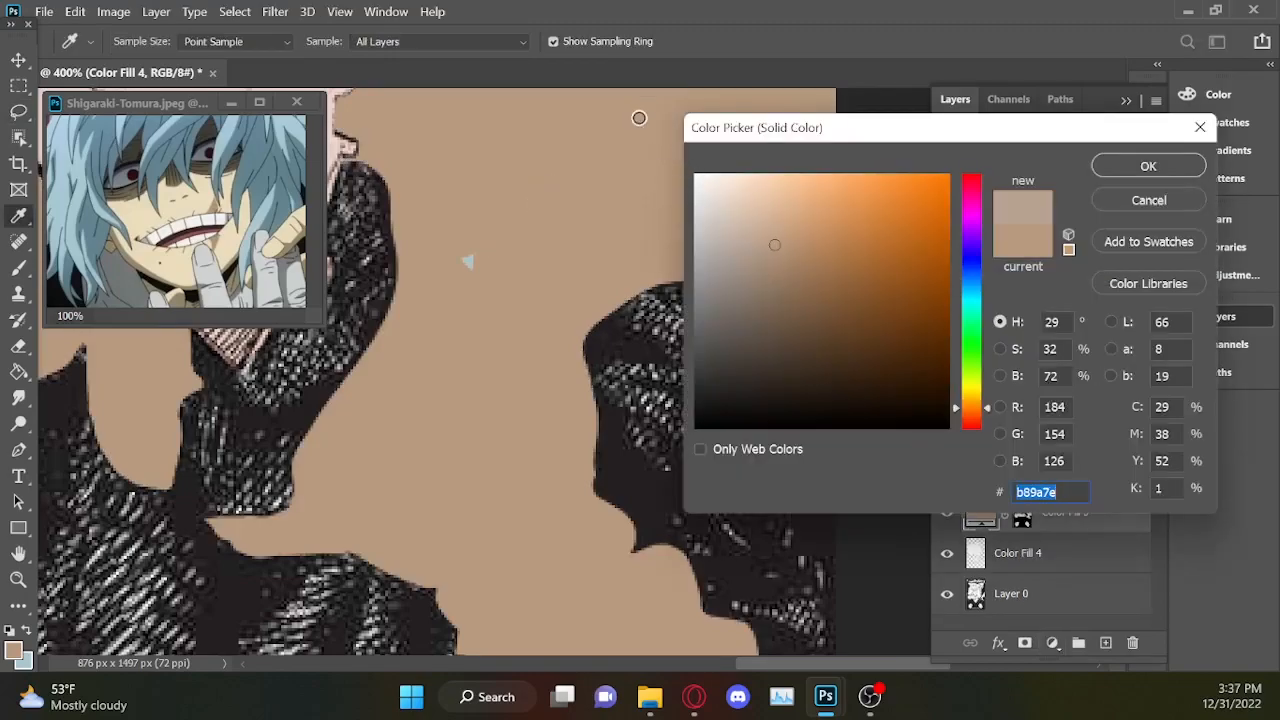
{"action": "left_click_drag", "start_coordinate": [717, 192], "coordinate": [684, 86]}
{"action": "left_click", "coordinate": [1140, 166]}
{"action": "key", "text": "l"}
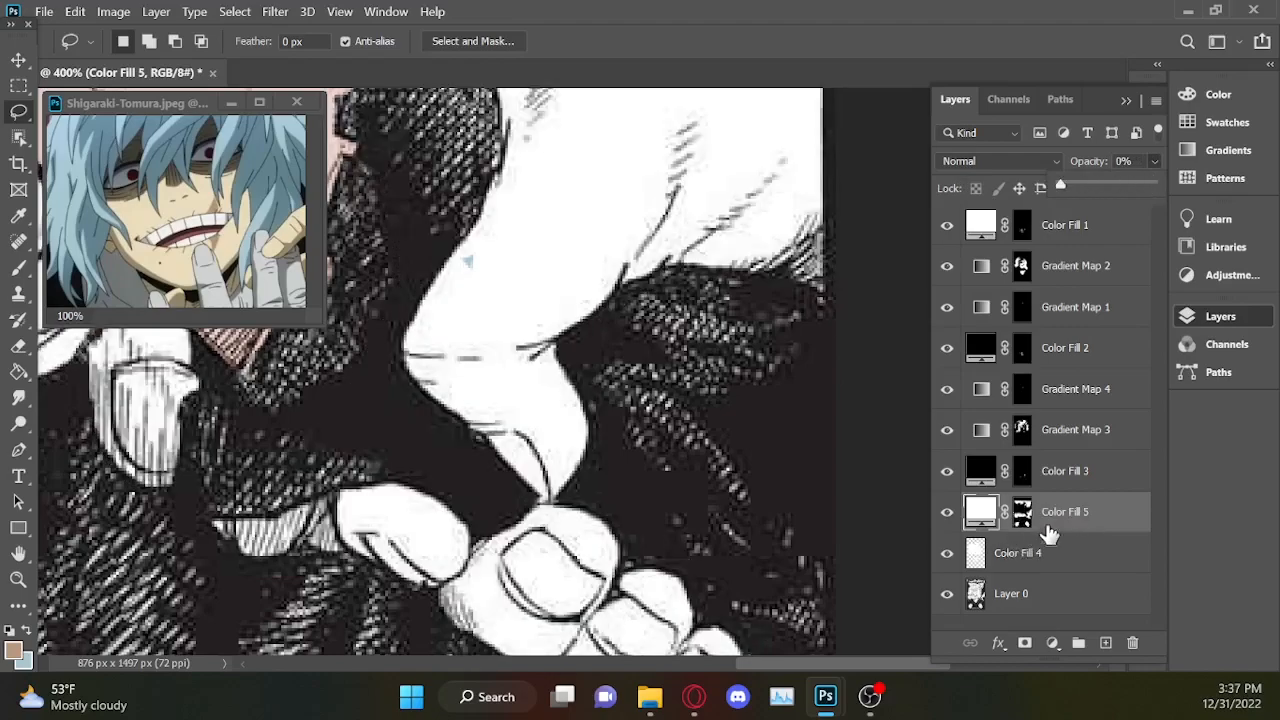
Load Gradient Map 3's hair mask as a selection, then delete the mask and the Gradient Map 3 layer.
{"action": "left_click", "coordinate": [1060, 605]}
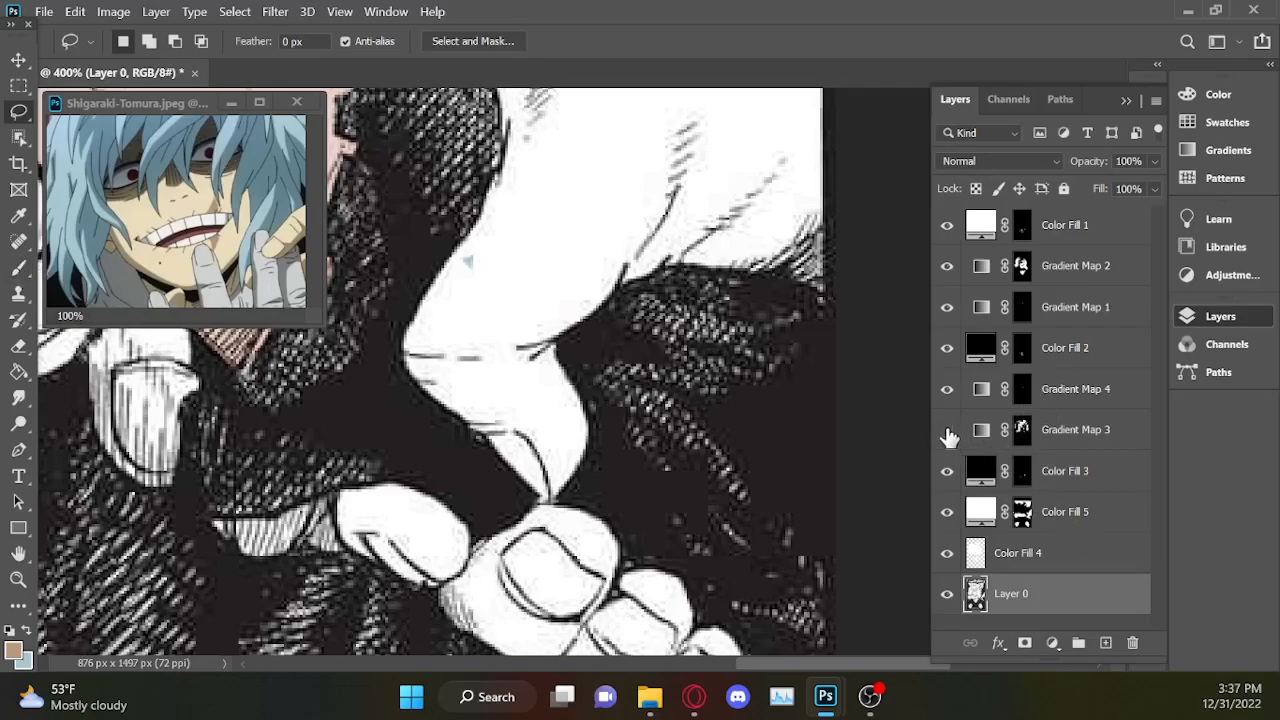
{"action": "key", "text": "ctrl+minus"}
{"action": "key", "text": "ctrl+minus"}
{"action": "key", "text": "ctrl+minus"}
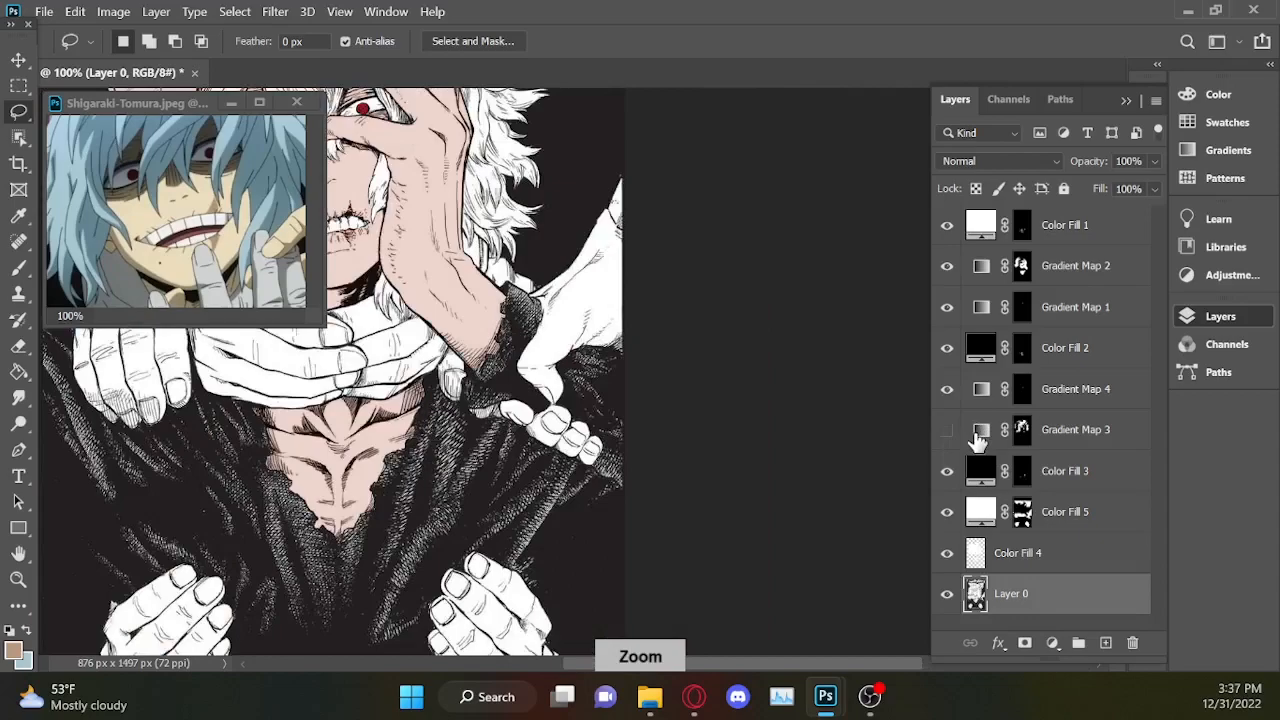
{"action": "key", "text": "ctrl+plus"}
{"action": "key", "text": "ctrl+plus"}
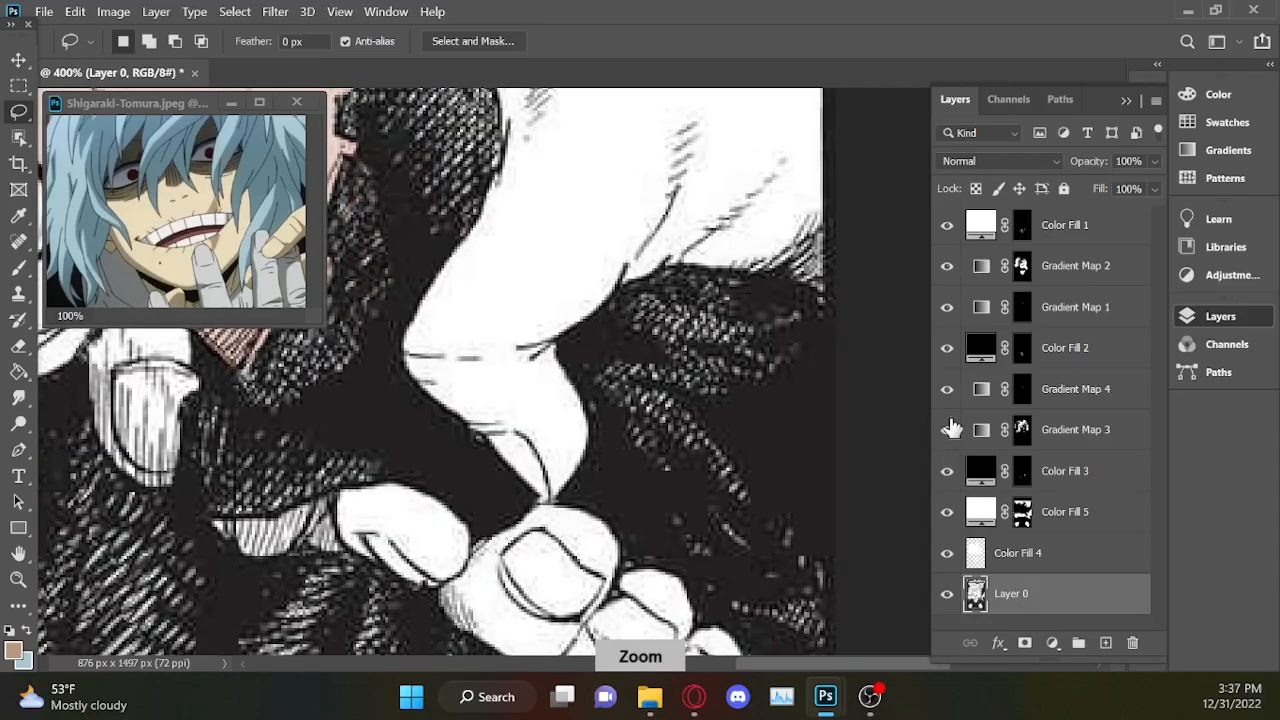
{"action": "key", "text": "ctrl"}
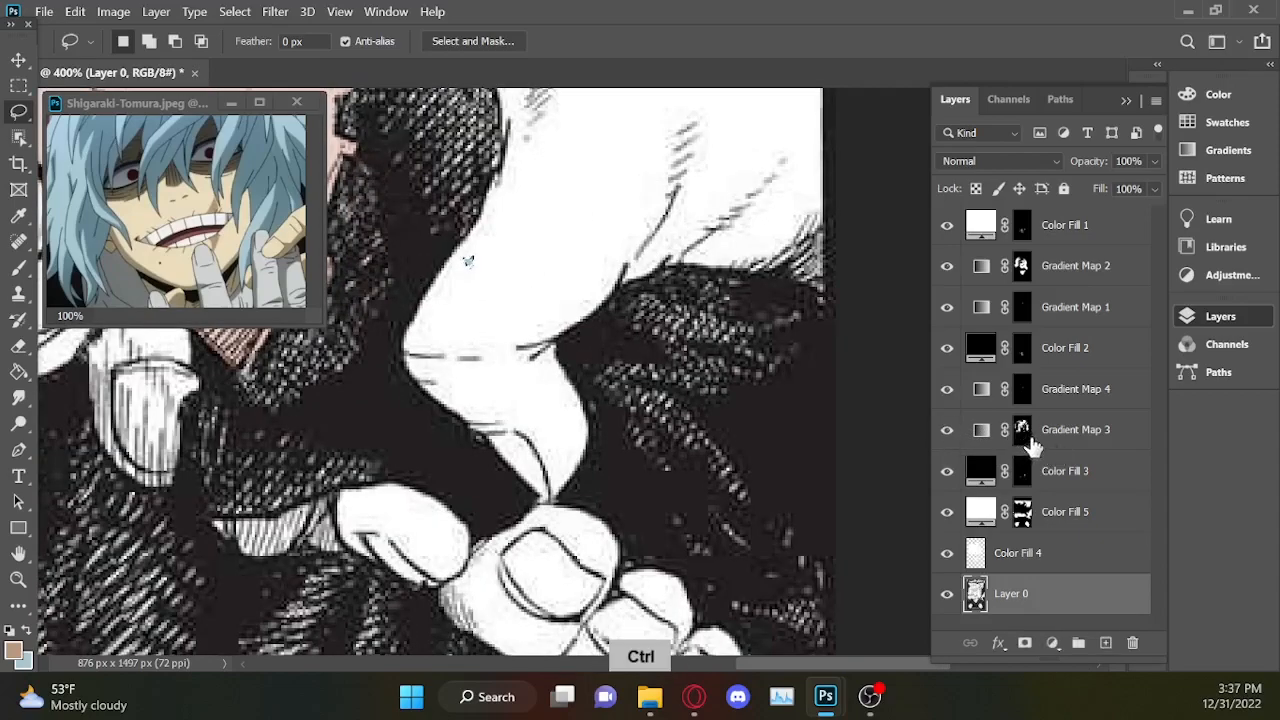
{"action": "left_click", "coordinate": [1124, 447]}
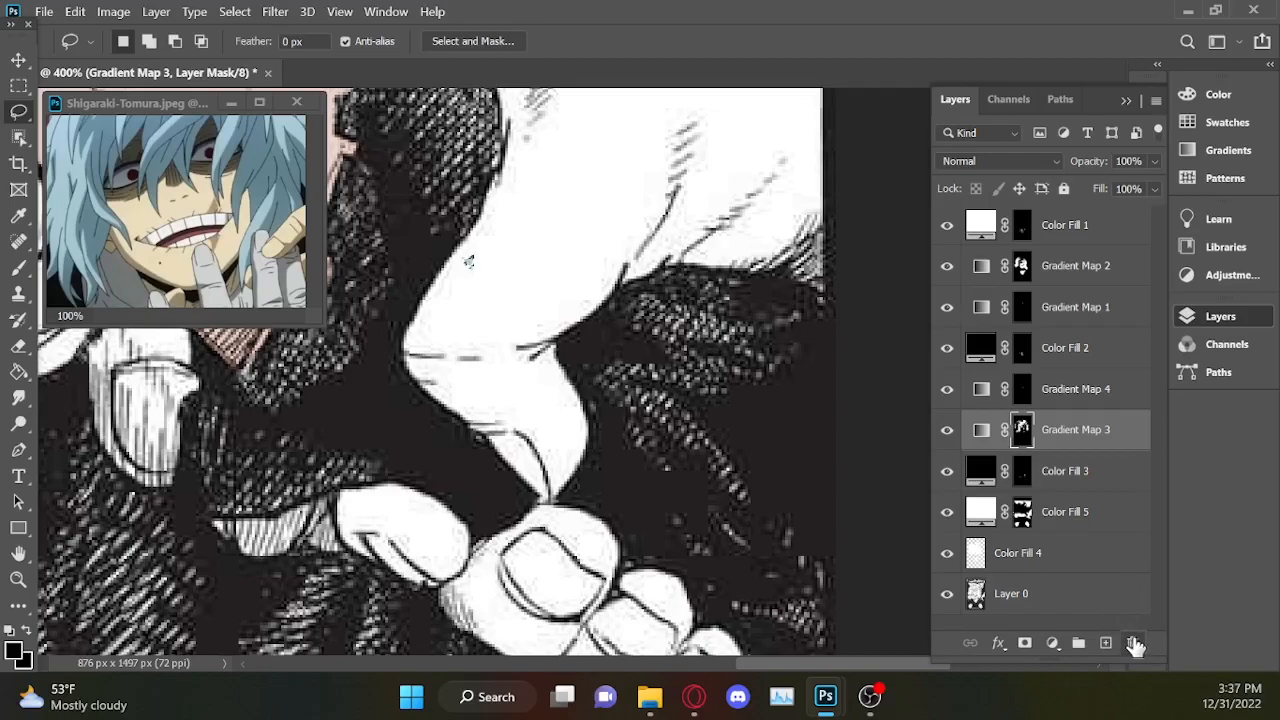
{"action": "left_click", "coordinate": [1131, 642]}
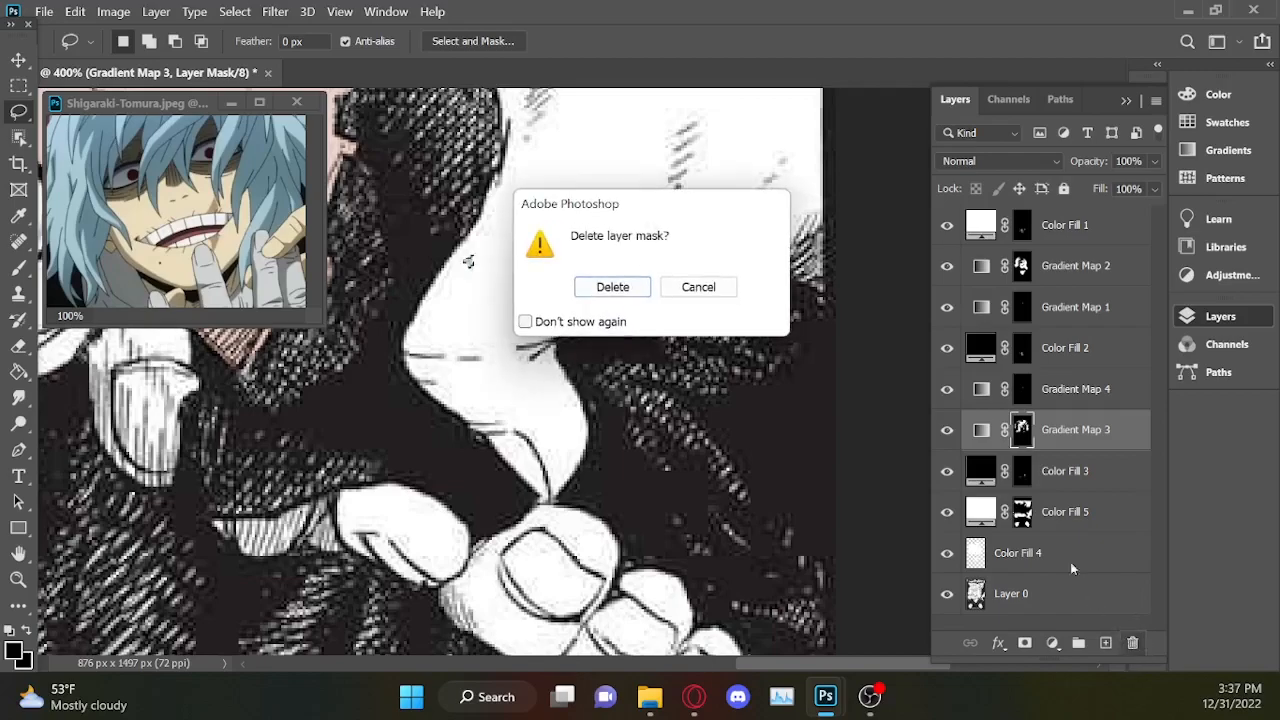
{"action": "left_click", "coordinate": [611, 287]}
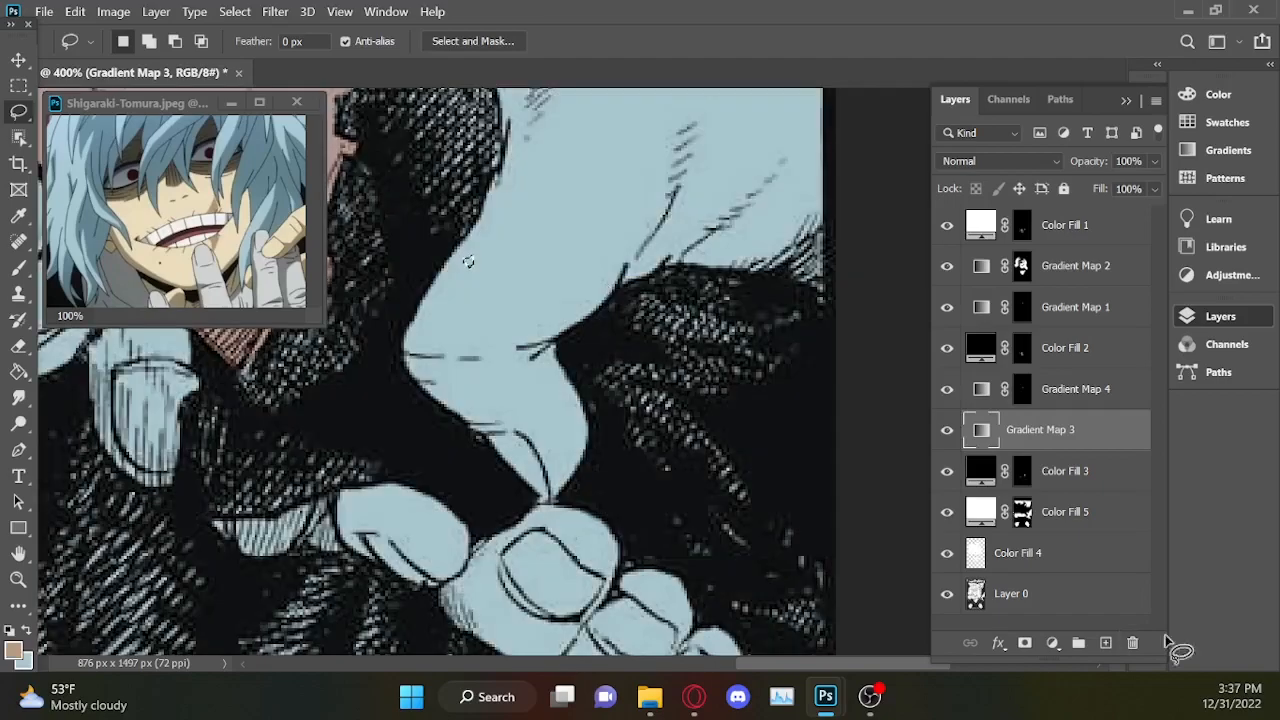
{"action": "left_click", "coordinate": [1133, 643]}
{"action": "left_click", "coordinate": [613, 288]}
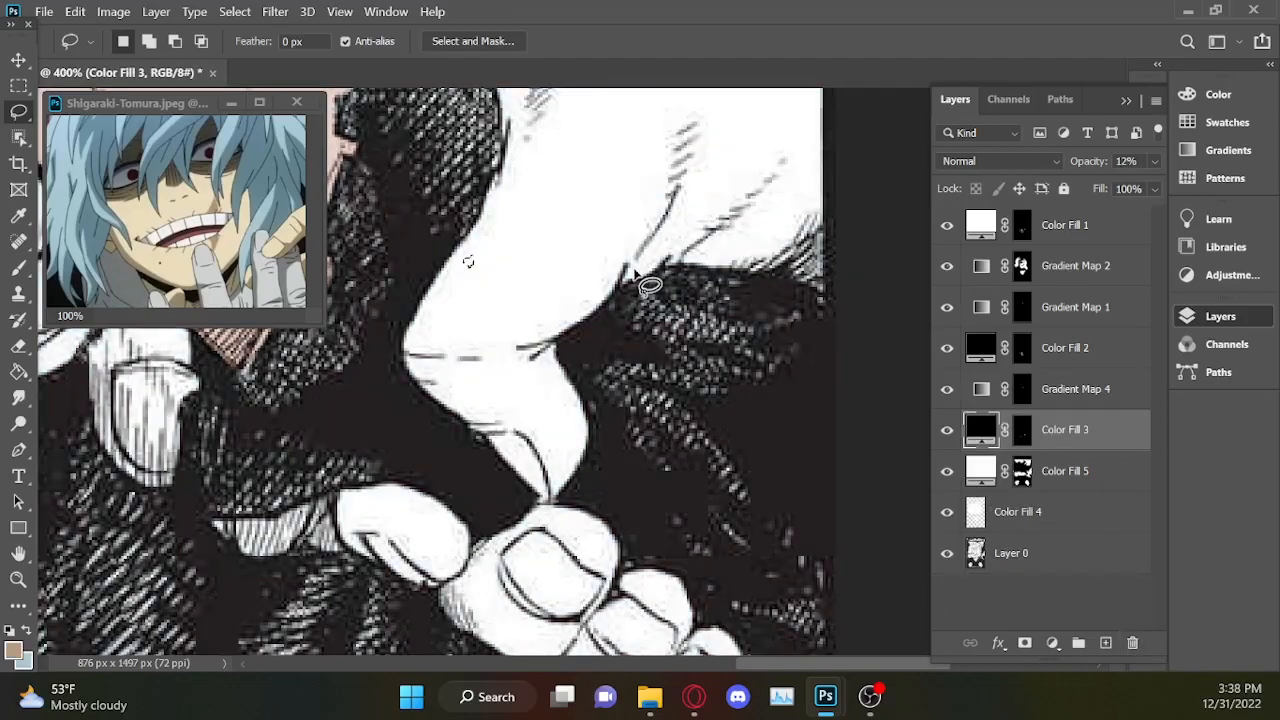
Add a Gradient Map masked to the hair above Color Fill 3, with its dark stop set to 000000 and a light blue highlight.
{"action": "left_click_drag", "start_coordinate": [505, 208], "coordinate": [462, 327]}
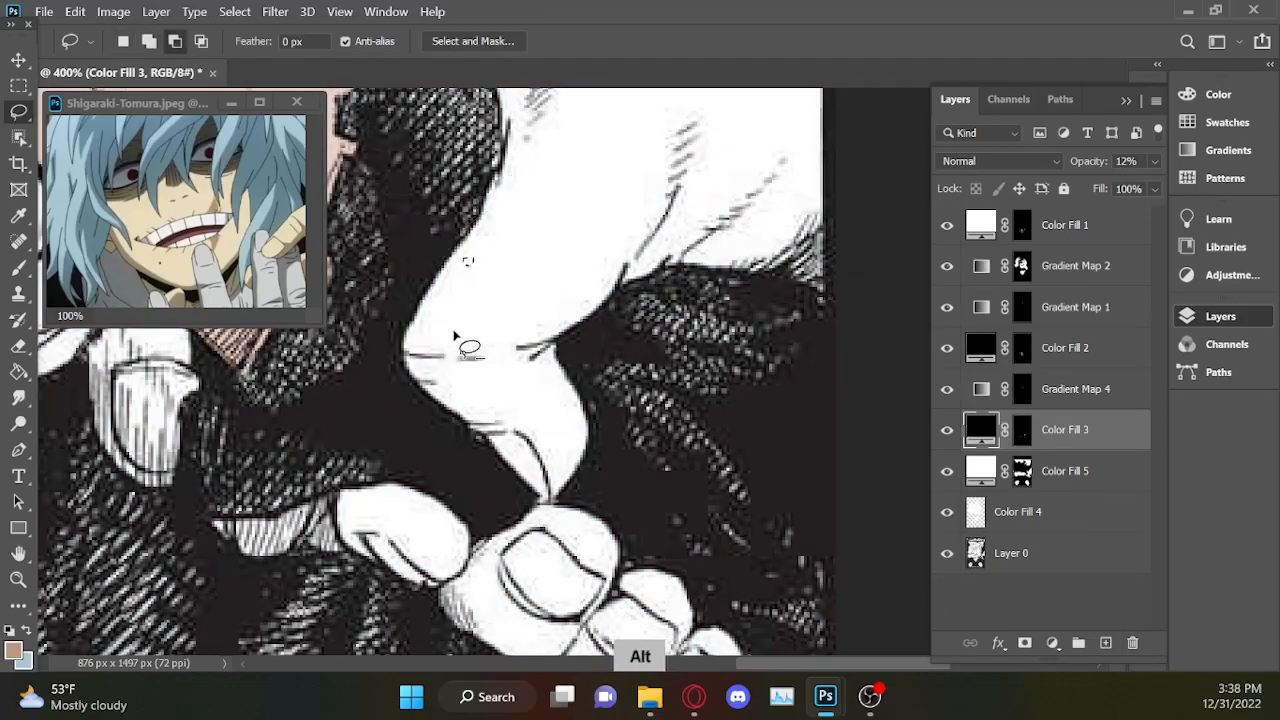
{"action": "left_click", "coordinate": [1052, 643]}
{"action": "left_click", "coordinate": [1100, 614]}
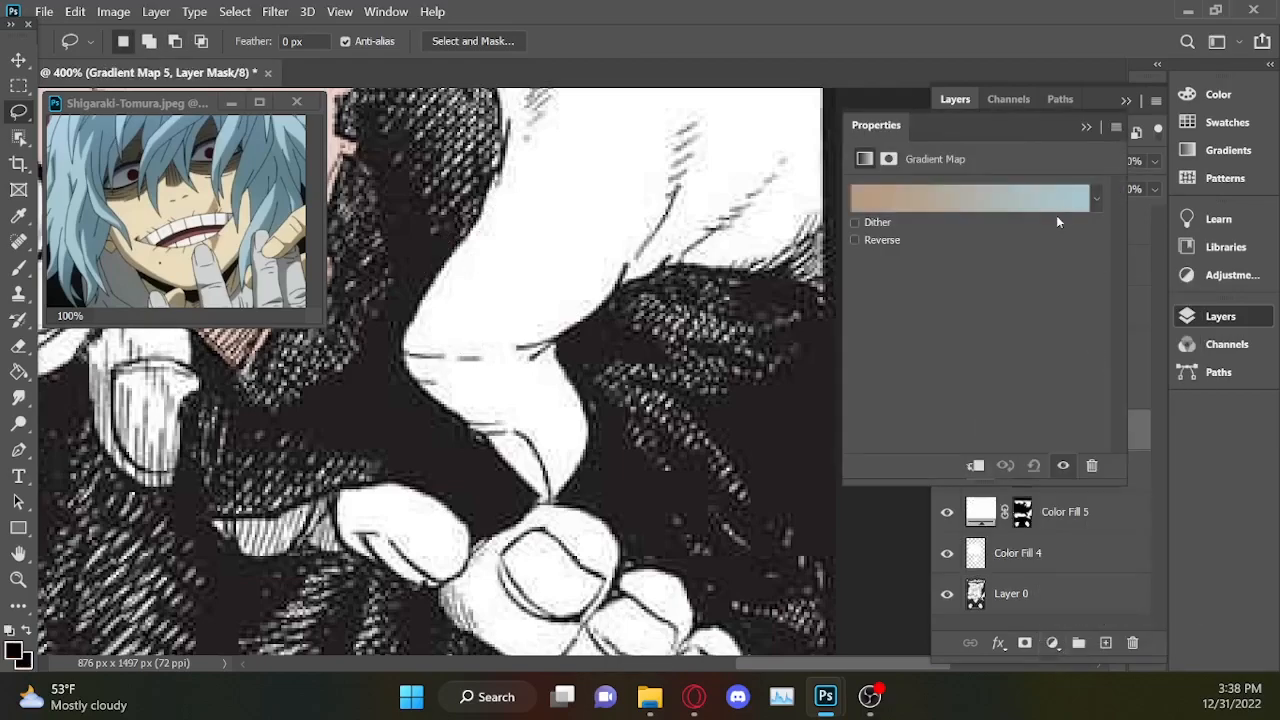
{"action": "left_click", "coordinate": [1057, 206]}
{"action": "left_click", "coordinate": [766, 503]}
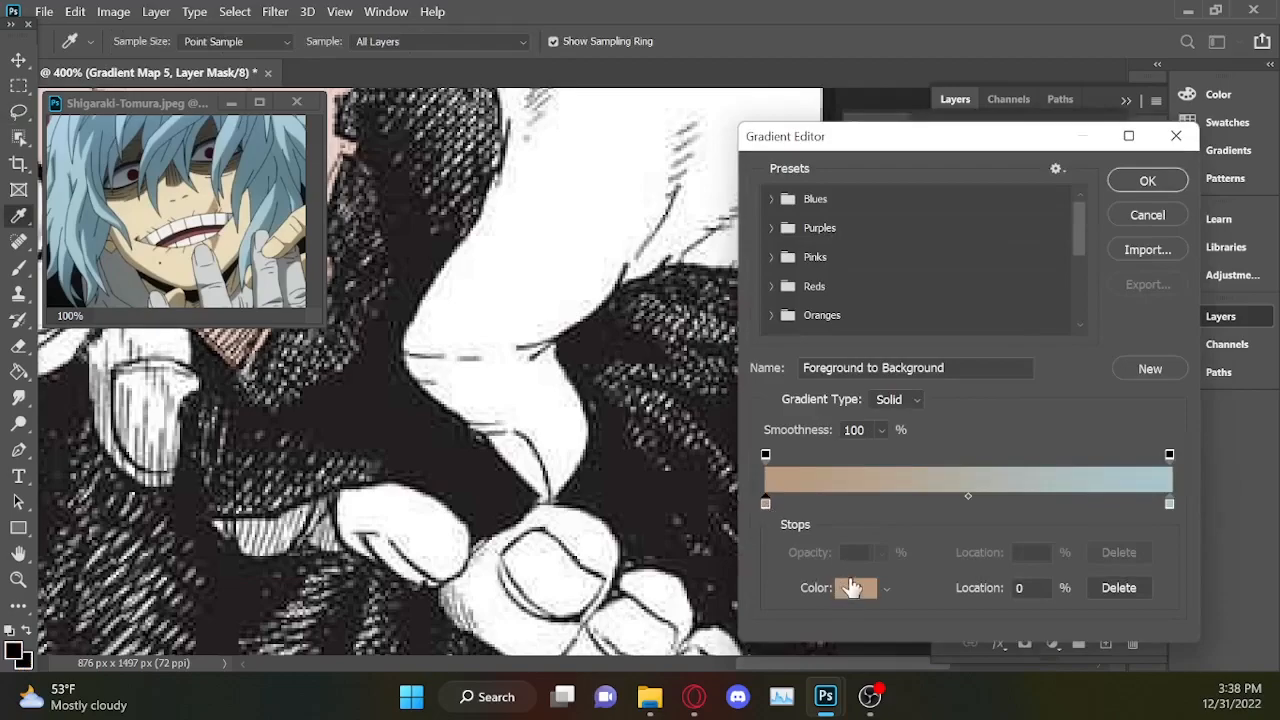
{"action": "left_click", "coordinate": [851, 588]}
{"action": "left_click_drag", "start_coordinate": [857, 329], "coordinate": [575, 622]}
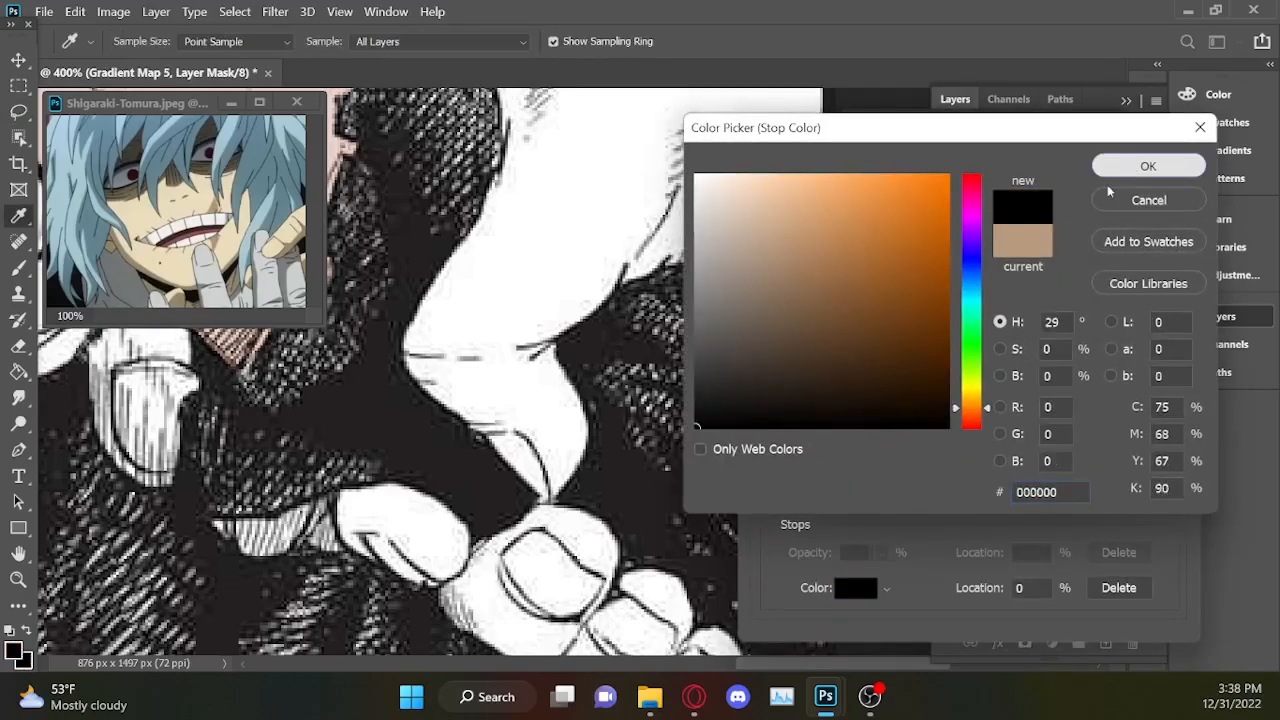
{"action": "left_click", "coordinate": [1110, 176]}
{"action": "key", "text": "ctrl+minus"}
{"action": "key", "text": "ctrl+minus"}
{"action": "key", "text": "ctrl+minus"}
{"action": "key", "text": "ctrl+minus"}
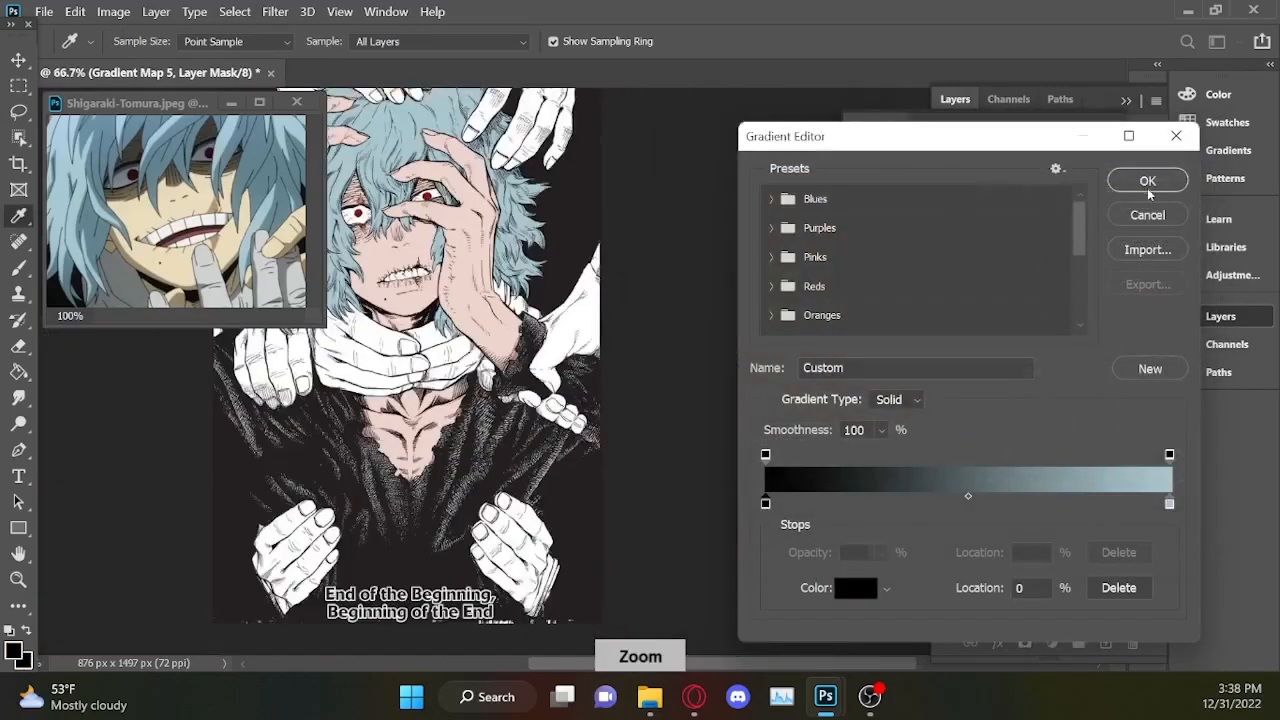
{"action": "left_click", "coordinate": [1147, 183]}
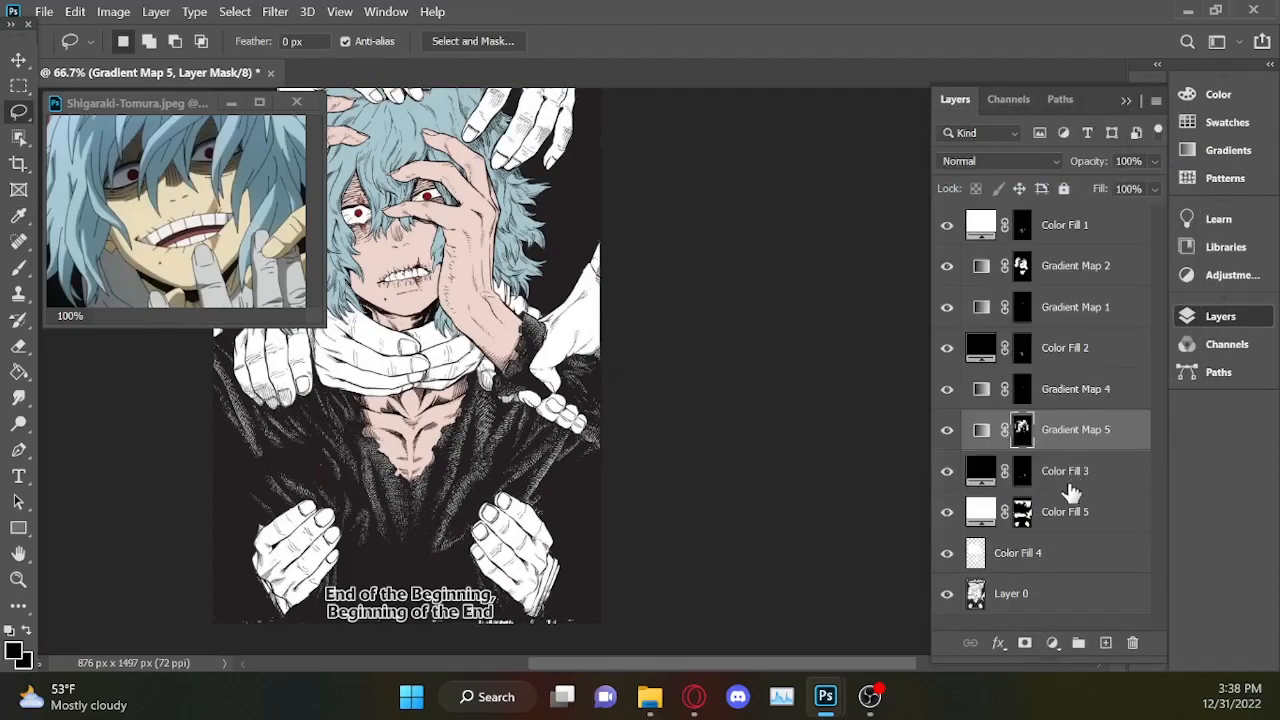
Load Color Fill 5's mask as a selection and subtract the dark strip between the right forearm and the page border.
{"action": "left_click", "coordinate": [1021, 521], "text": "ctrl"}
{"action": "key", "text": "ctrl+plus"}
{"action": "key", "text": "ctrl+plus"}
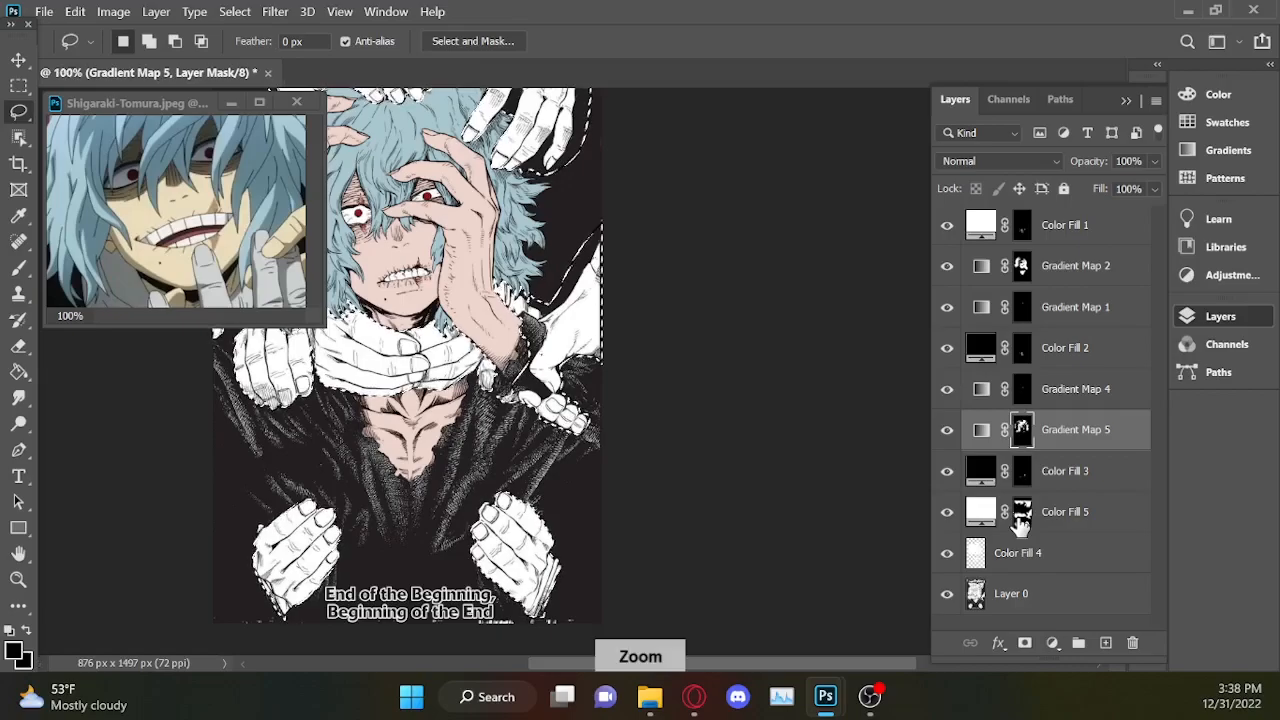
{"action": "key", "text": "ctrl+plus"}
{"action": "key", "text": "ctrl+plus"}
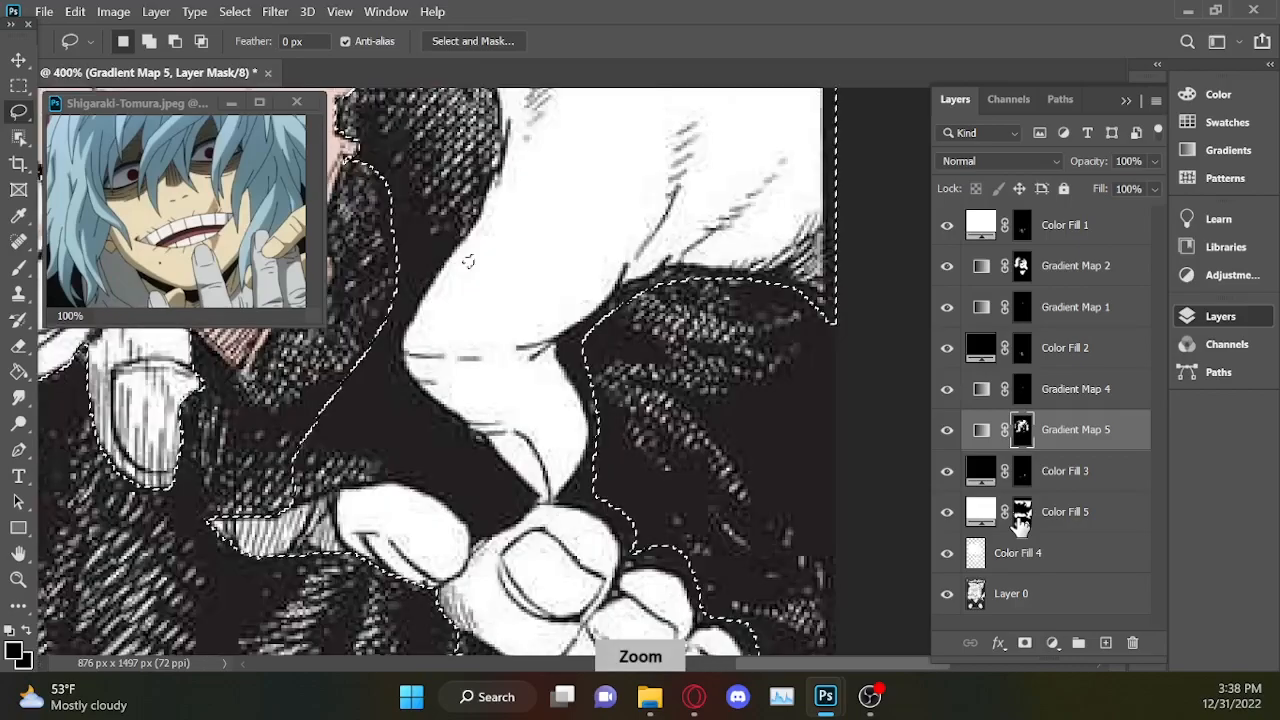
{"action": "scroll", "coordinate": [486, 331], "scroll_direction": "right", "scroll_amount": 3}
{"action": "left_click", "coordinate": [1127, 102]}
{"action": "scroll", "coordinate": [1091, 307], "scroll_direction": "up", "scroll_amount": 7}
{"action": "left_click_drag", "start_coordinate": [656, 118], "coordinate": [657, 618]}
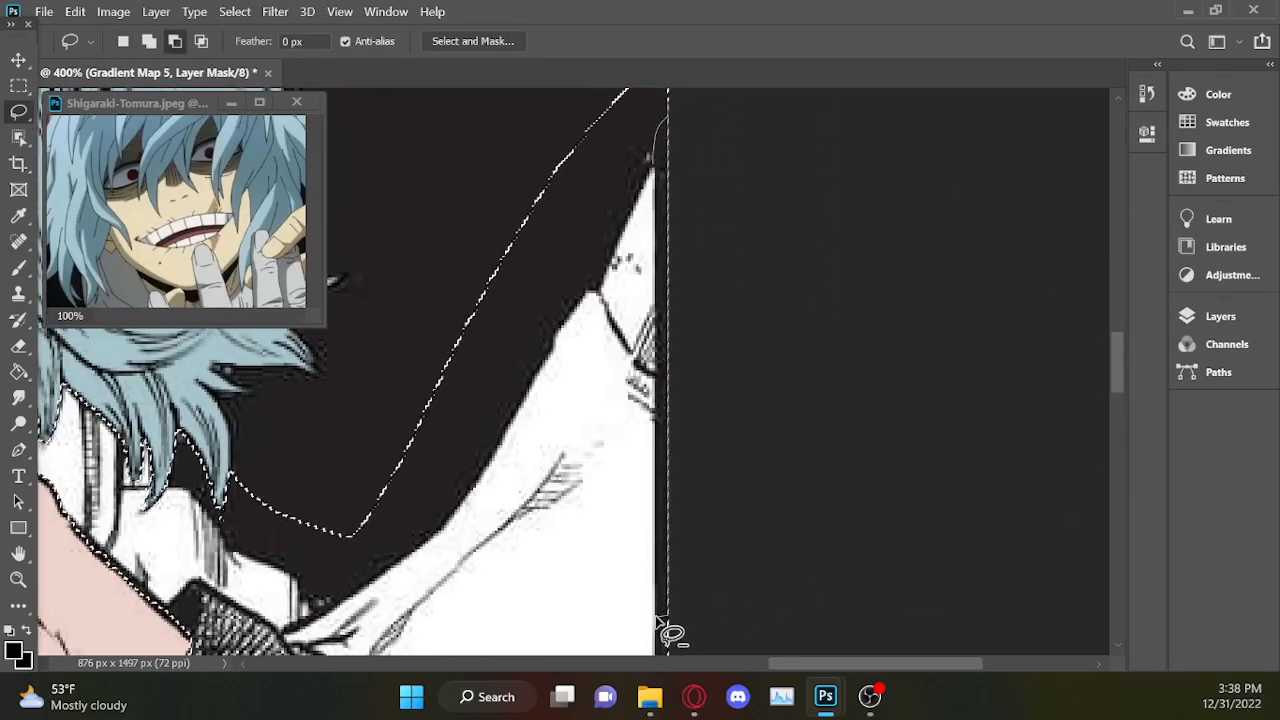
{"action": "scroll", "coordinate": [657, 610], "scroll_direction": "down", "scroll_amount": 5}
{"action": "left_click_drag", "start_coordinate": [656, 205], "coordinate": [657, 473]}
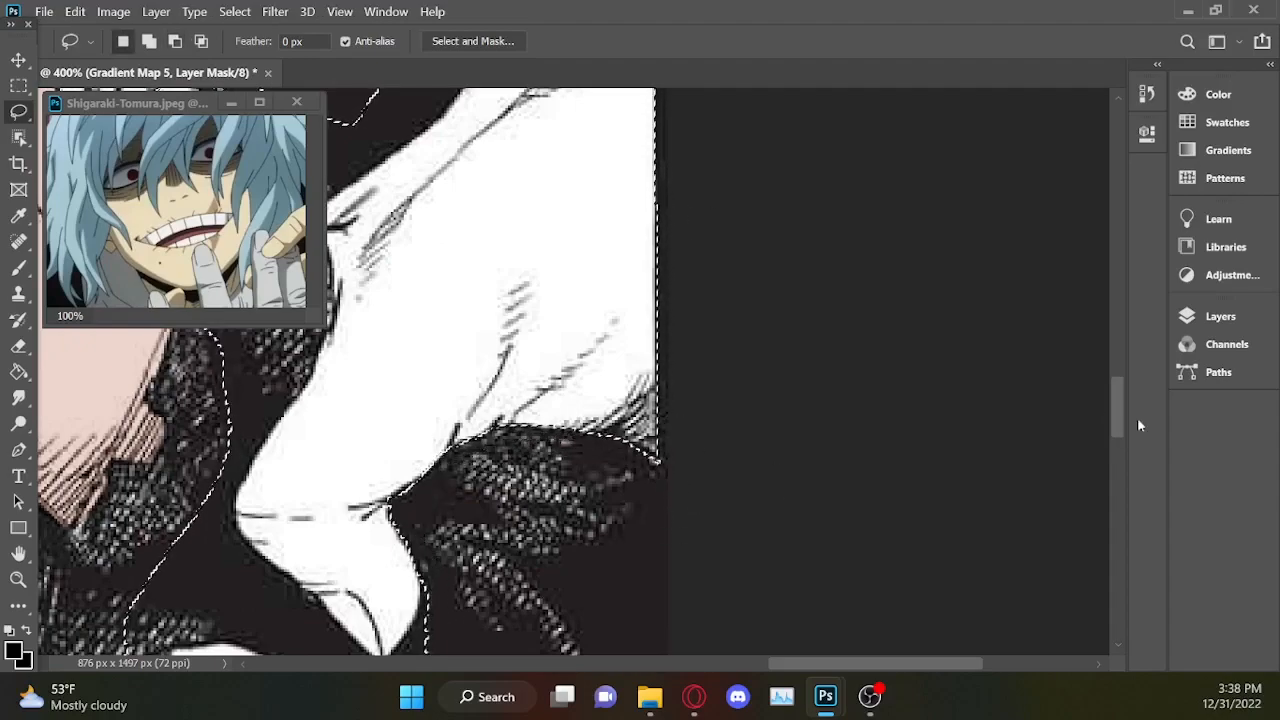
Subtract the remaining coat from the selection around the right shoulder hand's wrist, thumb and fingertips.
{"action": "scroll", "coordinate": [415, 430], "scroll_direction": "down", "scroll_amount": 4}
{"action": "left_click_drag", "start_coordinate": [470, 318], "coordinate": [388, 434]}
{"action": "mouse_move", "coordinate": [576, 626]}
{"action": "left_mouse_down"}
{"action": "mouse_move", "coordinate": [528, 565]}
{"action": "mouse_move", "coordinate": [1117, 391]}
{"action": "left_mouse_up"}
{"action": "scroll", "coordinate": [1117, 391], "scroll_direction": "down", "scroll_amount": 3}
{"action": "mouse_move", "coordinate": [574, 493]}
{"action": "left_mouse_down"}
{"action": "mouse_move", "coordinate": [516, 528]}
{"action": "mouse_move", "coordinate": [417, 487]}
{"action": "mouse_move", "coordinate": [380, 560]}
{"action": "left_mouse_up"}
{"action": "left_click_drag", "start_coordinate": [872, 663], "coordinate": [797, 663]}
{"action": "left_click_drag", "start_coordinate": [1116, 438], "coordinate": [1116, 416]}
{"action": "mouse_move", "coordinate": [763, 487]}
{"action": "left_mouse_down"}
{"action": "mouse_move", "coordinate": [697, 526]}
{"action": "mouse_move", "coordinate": [650, 105]}
{"action": "mouse_move", "coordinate": [705, 470]}
{"action": "left_mouse_up"}
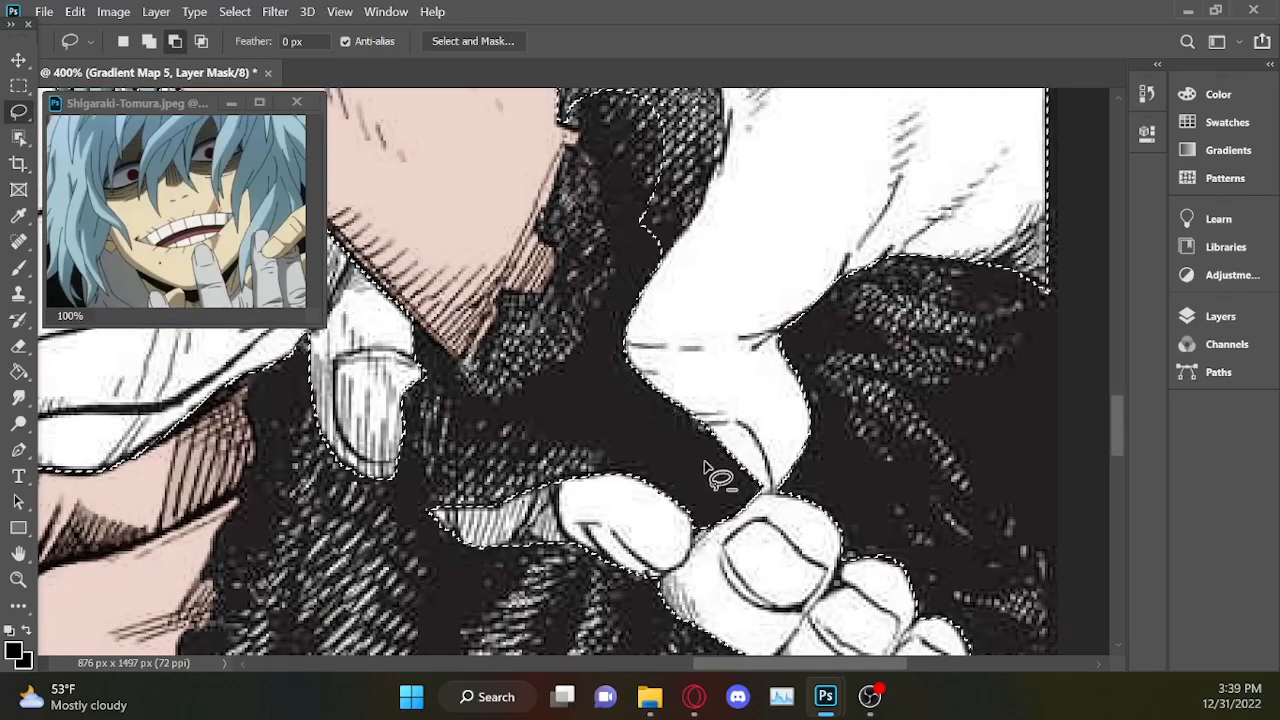
Subtract the black background between the hair, the collar and the upper edge of the right forearm from the selection.
{"action": "scroll", "coordinate": [567, 243], "scroll_direction": "up", "scroll_amount": 4}
{"action": "scroll", "coordinate": [740, 318], "scroll_direction": "down", "scroll_amount": 4, "text": "alt"}
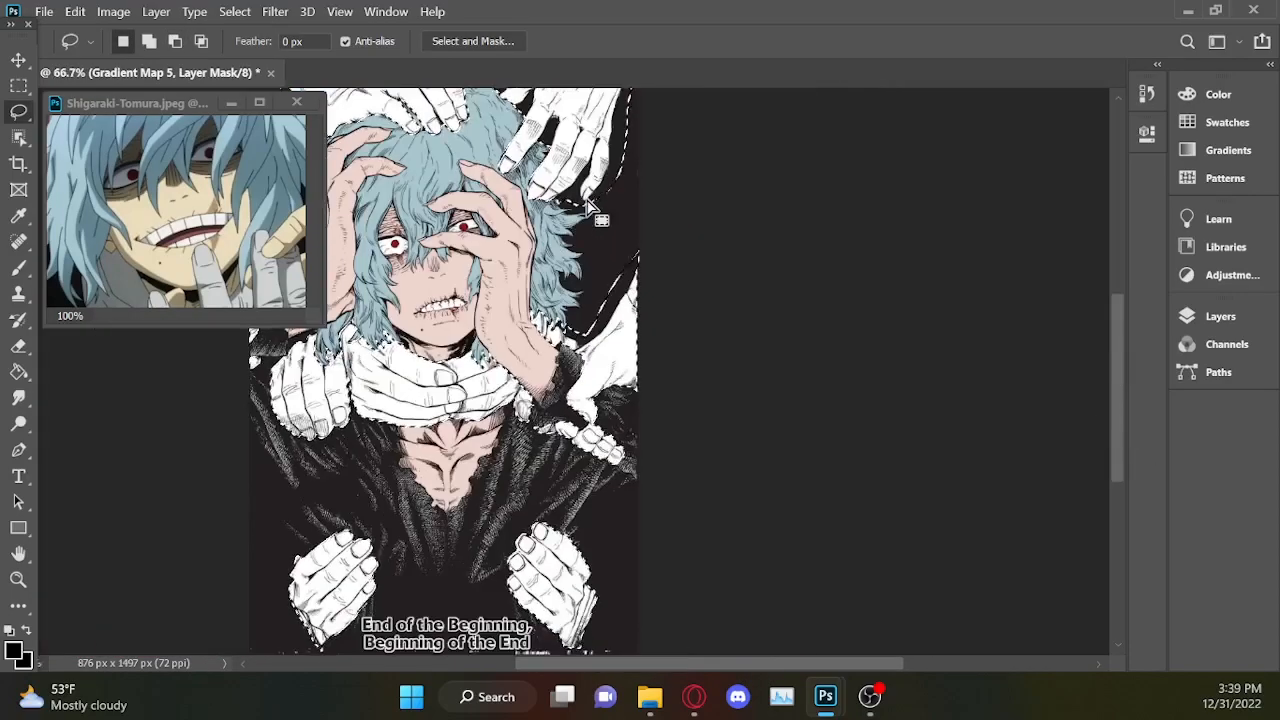
{"action": "scroll", "coordinate": [940, 196], "scroll_direction": "up", "scroll_amount": 3, "text": "alt"}
{"action": "scroll", "coordinate": [808, 229], "scroll_direction": "up", "scroll_amount": 2, "text": "alt"}
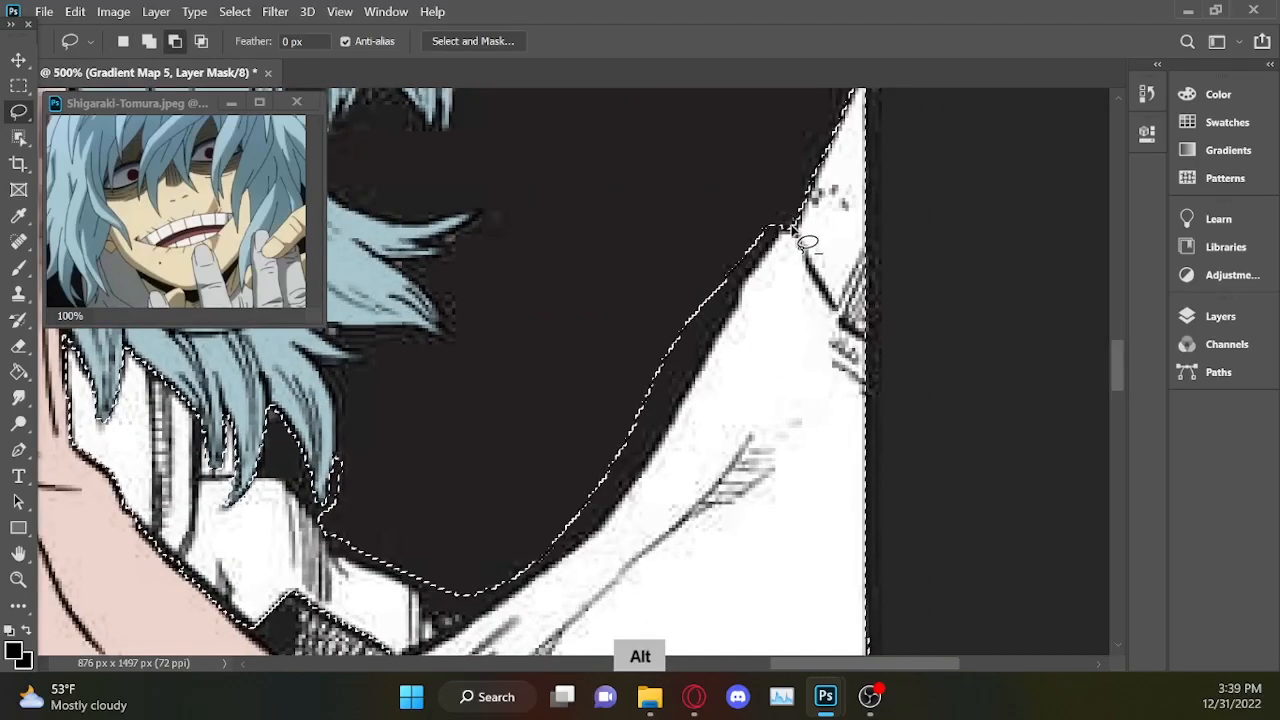
{"action": "left_click_drag", "start_coordinate": [421, 592], "coordinate": [323, 528]}
{"action": "scroll", "coordinate": [340, 470], "scroll_direction": "left", "scroll_amount": 2}
{"action": "left_click_drag", "start_coordinate": [445, 540], "coordinate": [448, 377]}
Subtract the background around the fingertips of the upper-right hand from the selection.
{"action": "key", "text": "ctrl+minus"}
{"action": "key", "text": "ctrl+minus"}
{"action": "key", "text": "ctrl+minus"}
{"action": "left_click_drag", "start_coordinate": [1119, 386], "coordinate": [1121, 297]}
{"action": "key", "text": "ctrl+plus"}
{"action": "key", "text": "ctrl+plus"}
{"action": "key", "text": "ctrl+plus"}
{"action": "left_click_drag", "start_coordinate": [457, 467], "coordinate": [541, 376]}
{"action": "mouse_move", "coordinate": [628, 268]}
{"action": "left_mouse_down"}
{"action": "mouse_move", "coordinate": [622, 370]}
{"action": "mouse_move", "coordinate": [608, 368]}
{"action": "left_mouse_up"}
{"action": "mouse_move", "coordinate": [620, 376]}
{"action": "left_mouse_down"}
{"action": "mouse_move", "coordinate": [541, 425]}
{"action": "mouse_move", "coordinate": [585, 405]}
{"action": "left_mouse_up"}
{"action": "mouse_move", "coordinate": [718, 418]}
{"action": "left_mouse_down"}
{"action": "mouse_move", "coordinate": [782, 224]}
{"action": "mouse_move", "coordinate": [720, 414]}
{"action": "left_mouse_up"}
Trim the selection along the upper edge of the top hands and the dark area beside the upper-right hand's thumb.
{"action": "scroll", "coordinate": [780, 330], "scroll_direction": "up", "scroll_amount": 3}
{"action": "mouse_move", "coordinate": [848, 101]}
{"action": "left_mouse_down"}
{"action": "mouse_move", "coordinate": [812, 190]}
{"action": "mouse_move", "coordinate": [1004, 510]}
{"action": "mouse_move", "coordinate": [928, 95]}
{"action": "left_mouse_up"}
{"action": "left_click_drag", "start_coordinate": [1118, 264], "coordinate": [1118, 235]}
{"action": "mouse_move", "coordinate": [912, 209]}
{"action": "left_mouse_down"}
{"action": "mouse_move", "coordinate": [832, 440]}
{"action": "mouse_move", "coordinate": [992, 206]}
{"action": "left_mouse_up"}
{"action": "left_click_drag", "start_coordinate": [837, 663], "coordinate": [695, 663]}
{"action": "mouse_move", "coordinate": [945, 214]}
{"action": "left_mouse_down"}
{"action": "mouse_move", "coordinate": [742, 330]}
{"action": "mouse_move", "coordinate": [940, 200]}
{"action": "left_mouse_up"}
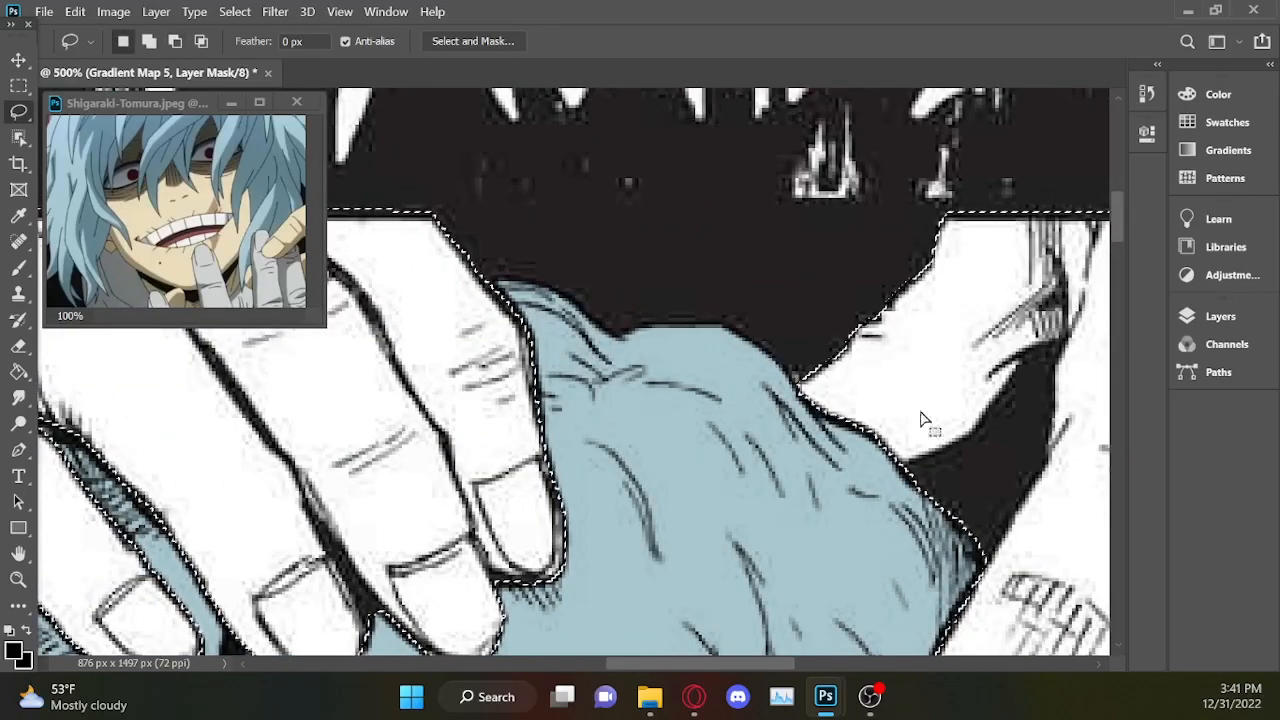
{"action": "left_click_drag", "start_coordinate": [745, 663], "coordinate": [777, 663]}
{"action": "left_click_drag", "start_coordinate": [812, 532], "coordinate": [867, 378]}
{"action": "mouse_move", "coordinate": [730, 663]}
{"action": "left_mouse_down"}
{"action": "mouse_move", "coordinate": [680, 662]}
{"action": "mouse_move", "coordinate": [794, 663]}
{"action": "left_mouse_up"}
Subtract the dark gap between the first two fingers of the upper-right hand from the selection.
{"action": "key", "text": "ctrl+minus"}
{"action": "key", "text": "ctrl+minus"}
{"action": "left_click_drag", "start_coordinate": [1116, 266], "coordinate": [1113, 302]}
{"action": "key", "text": "ctrl+plus"}
{"action": "key", "text": "ctrl+plus"}
{"action": "left_click_drag", "start_coordinate": [917, 350], "coordinate": [905, 405]}
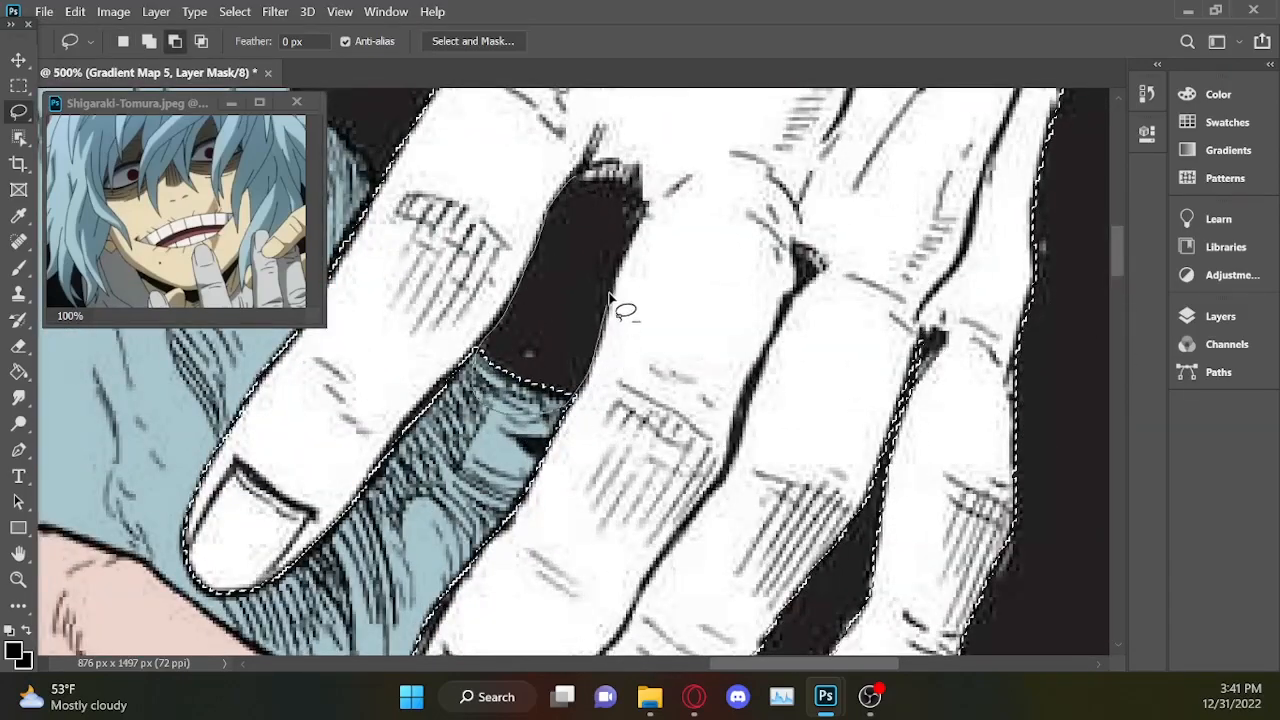
Create a white Color Fill layer from the refined hand selection, set its opacity to 0% and move it below Color Fill 3.
{"action": "key", "text": "ctrl+minus"}
{"action": "key", "text": "ctrl+minus"}
{"action": "key", "text": "ctrl+minus"}
{"action": "key", "text": "ctrl+minus"}
{"action": "key", "text": "ctrl+minus"}
{"action": "key", "text": "ctrl+minus"}
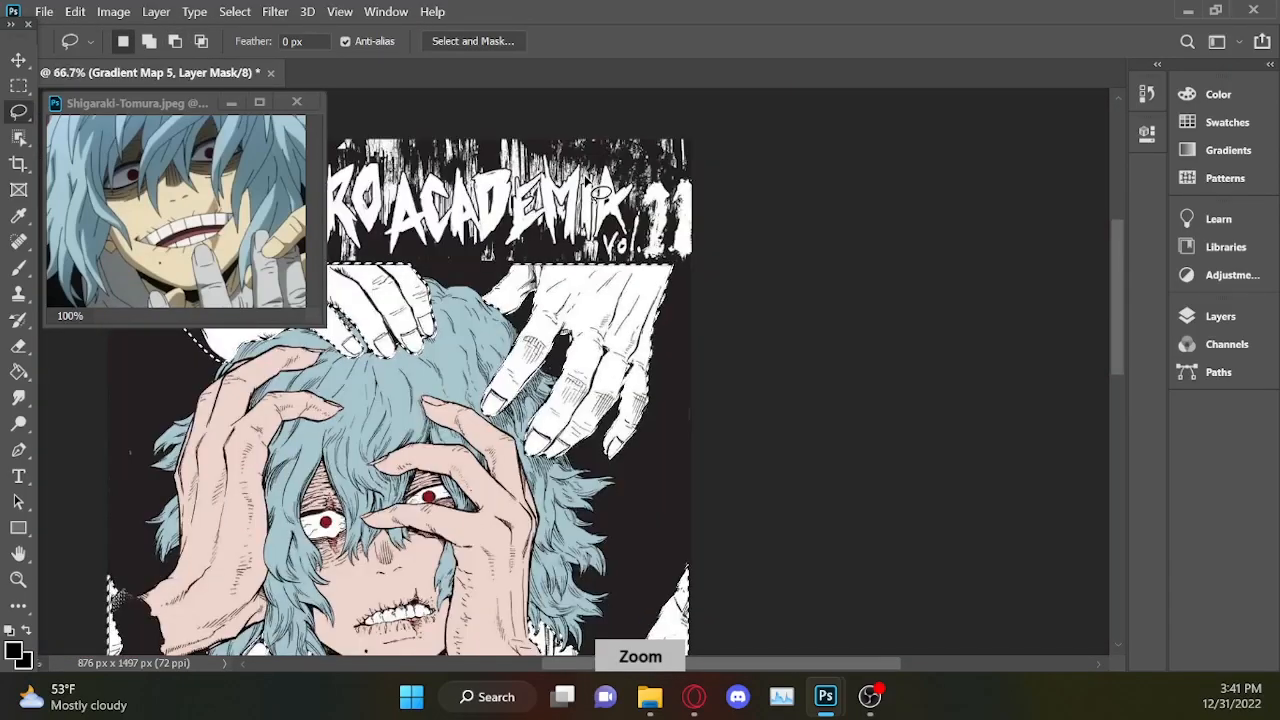
{"action": "key", "text": "ctrl+minus"}
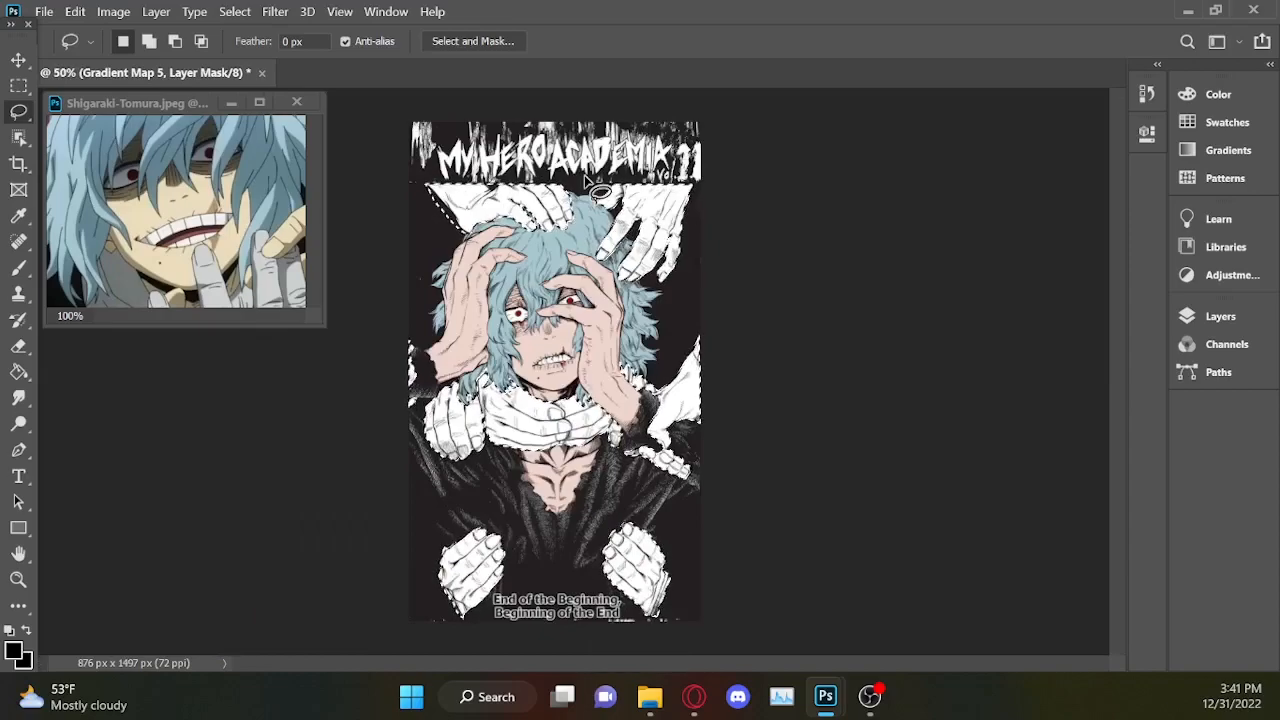
{"action": "left_click", "coordinate": [1220, 316]}
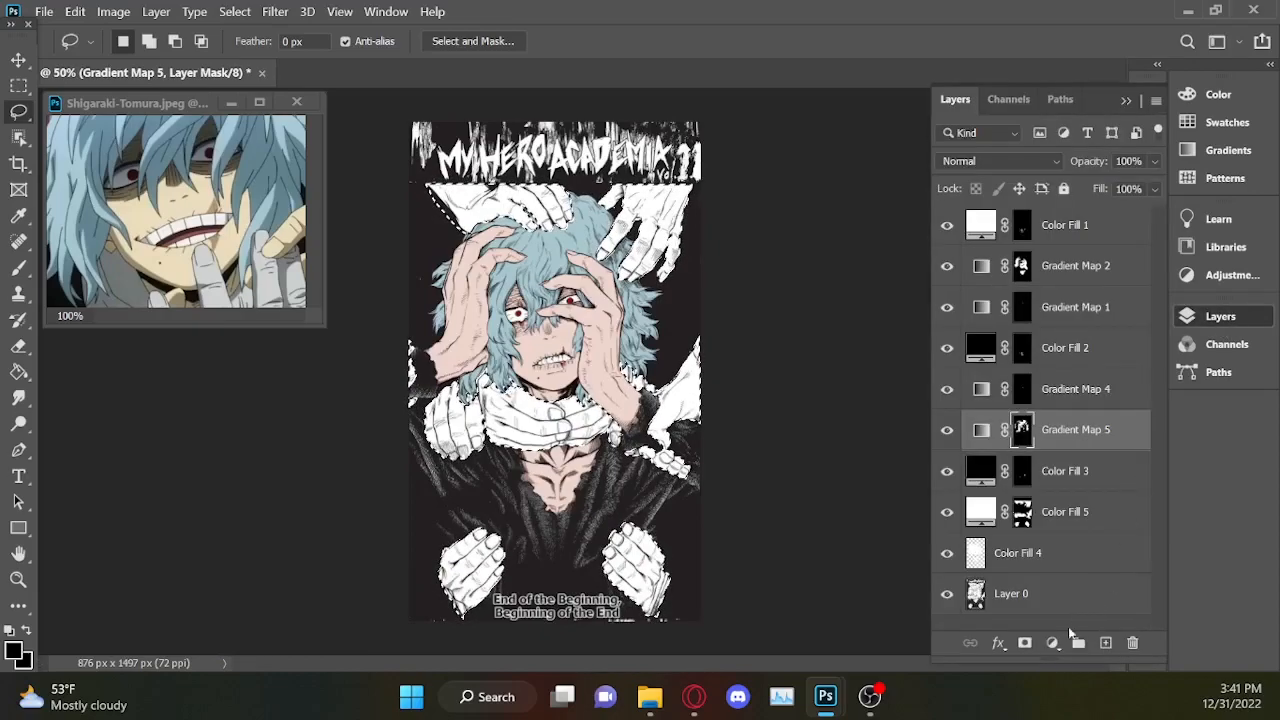
{"action": "left_click", "coordinate": [1052, 642]}
{"action": "left_click", "coordinate": [1104, 268]}
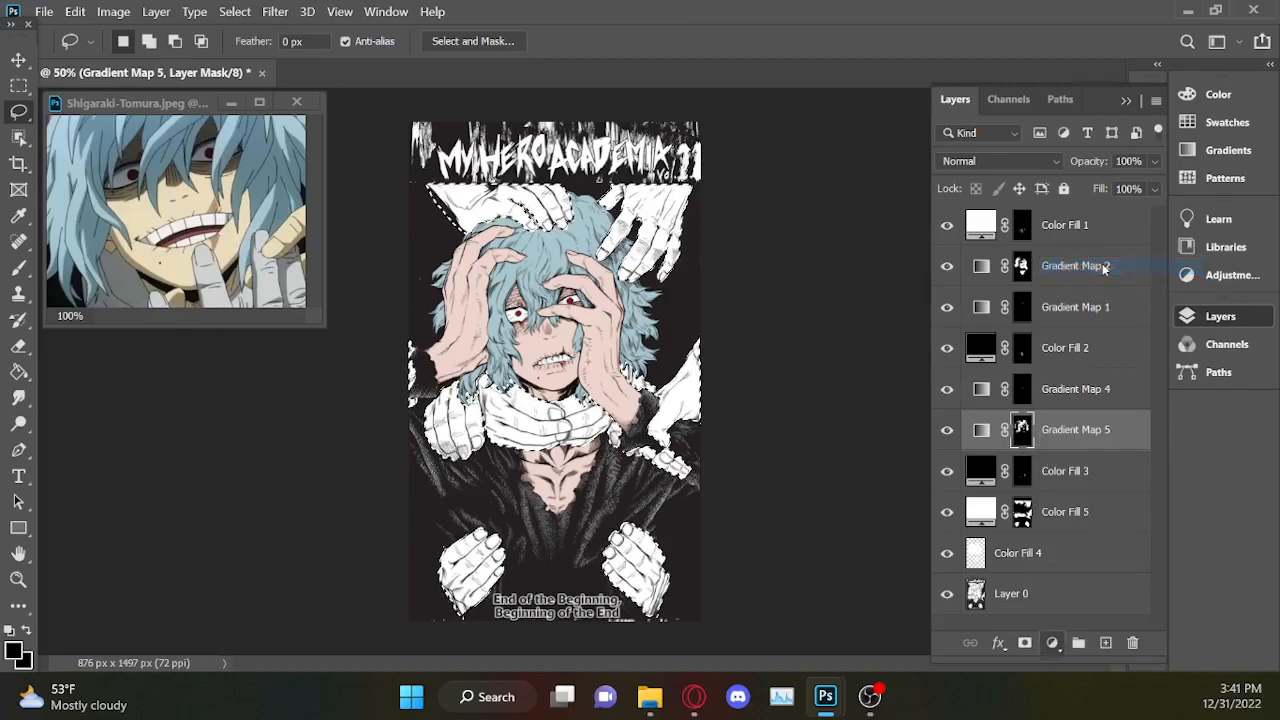
{"action": "left_click_drag", "start_coordinate": [728, 271], "coordinate": [635, 111]}
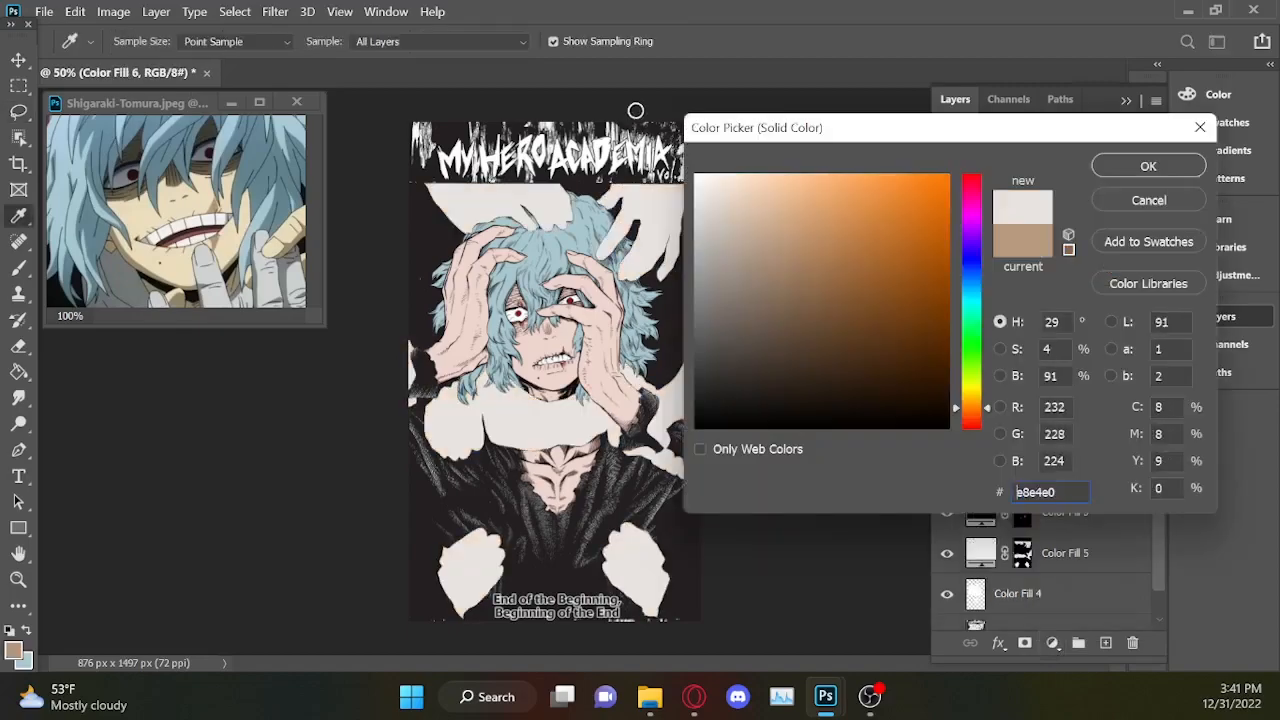
{"action": "left_click", "coordinate": [1150, 166]}
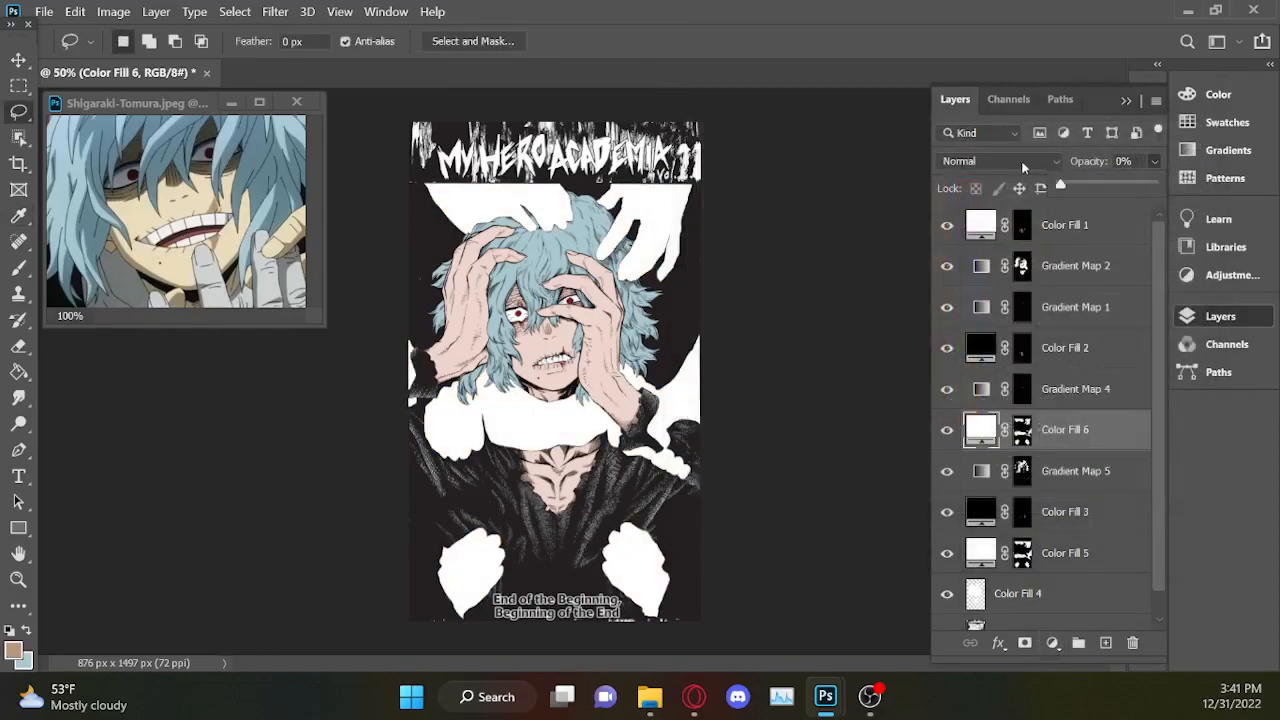
{"action": "left_click_drag", "start_coordinate": [1104, 435], "coordinate": [1110, 510]}
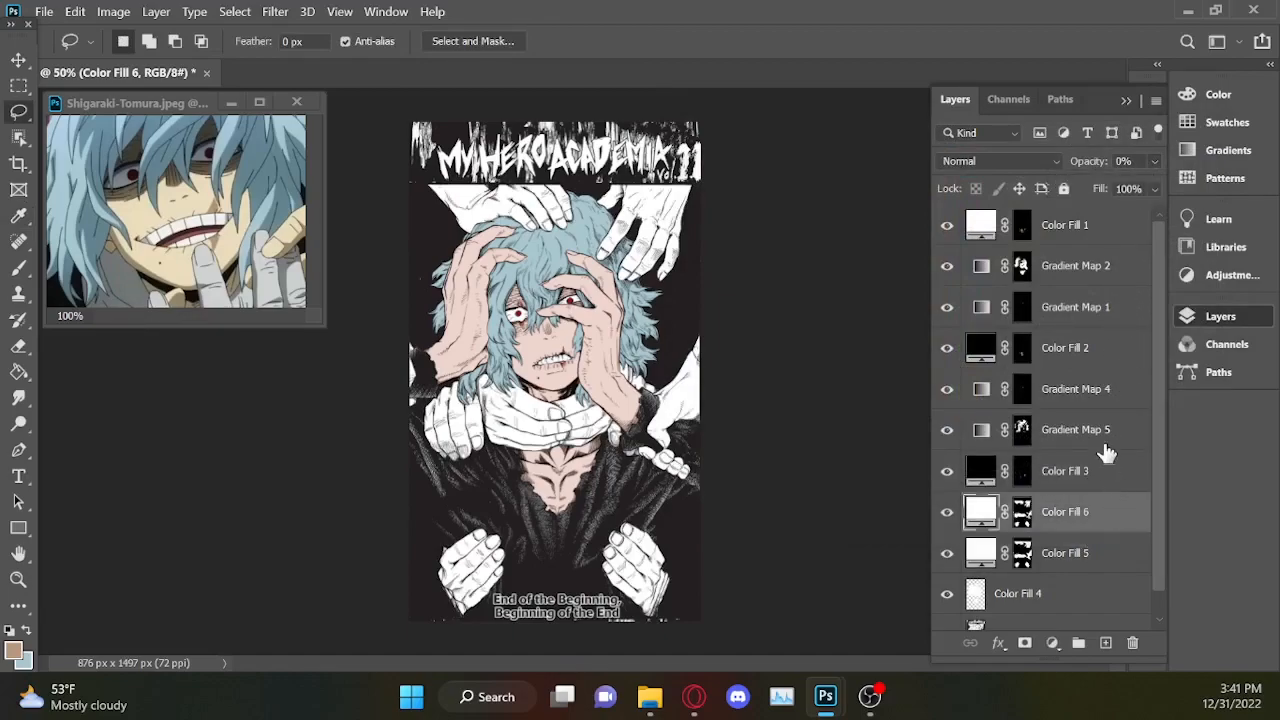
Load the Color Fill 6 mask as a selection and subtract the cuff at the wrist of the right-side hand.
{"action": "left_click", "coordinate": [1022, 515], "text": "ctrl"}
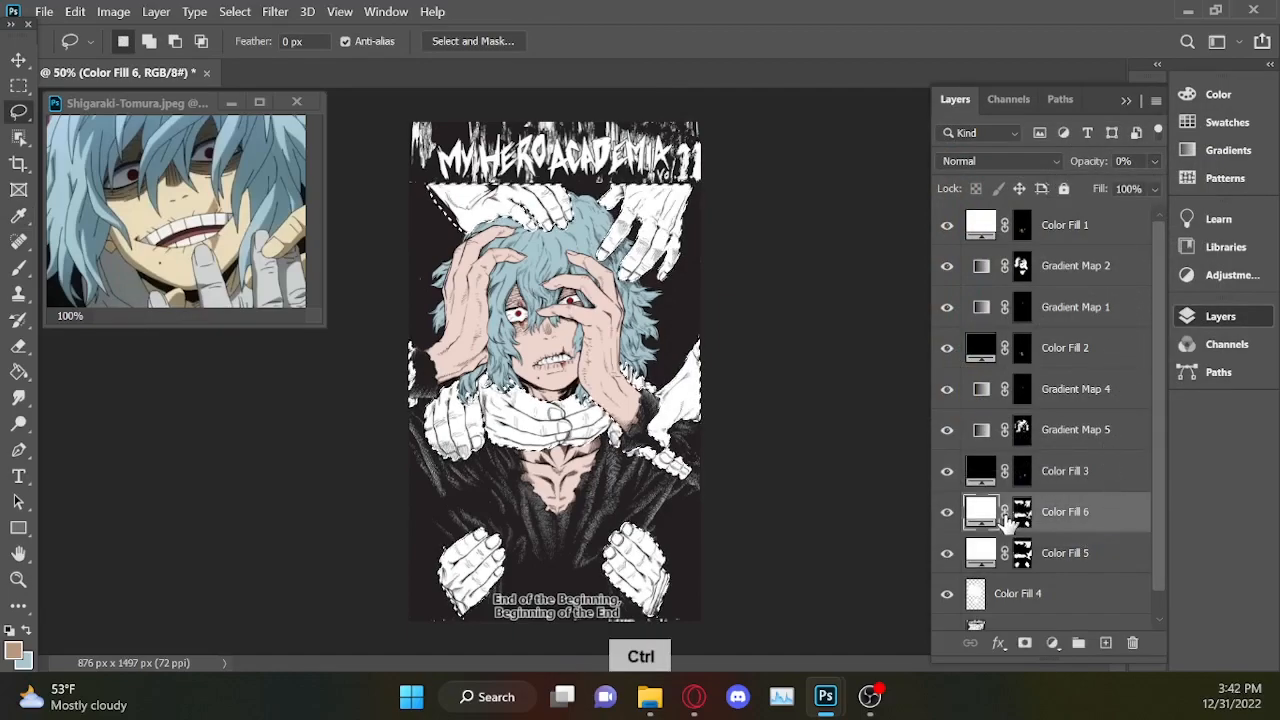
{"action": "key", "text": "ctrl+plus"}
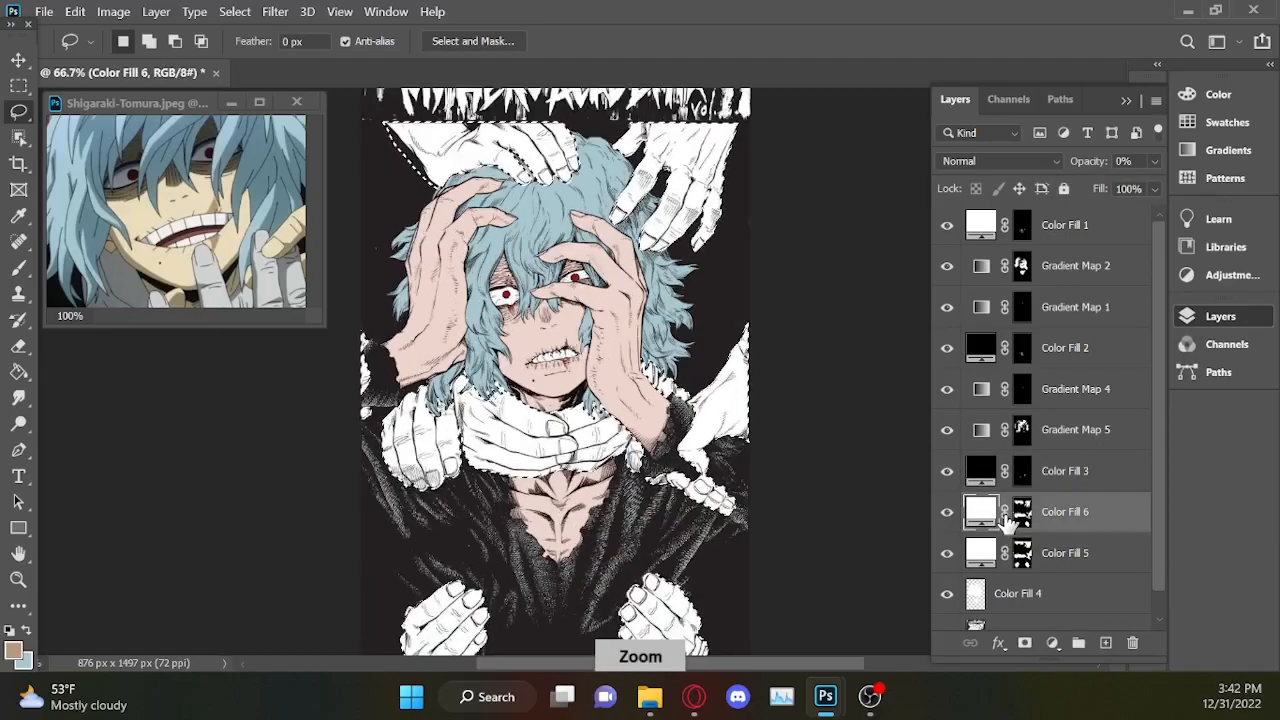
{"action": "key", "text": "ctrl+plus"}
{"action": "key", "text": "ctrl+plus"}
{"action": "left_click", "coordinate": [1126, 100]}
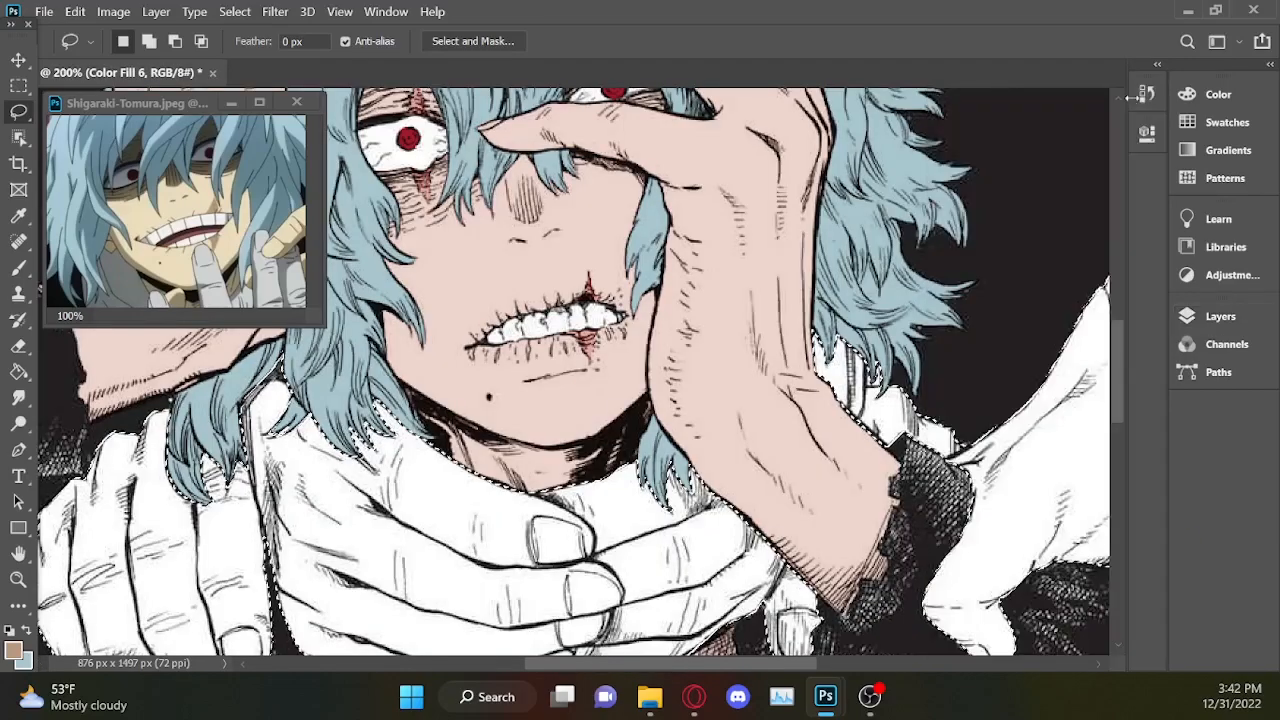
{"action": "left_click_drag", "start_coordinate": [755, 664], "coordinate": [846, 664]}
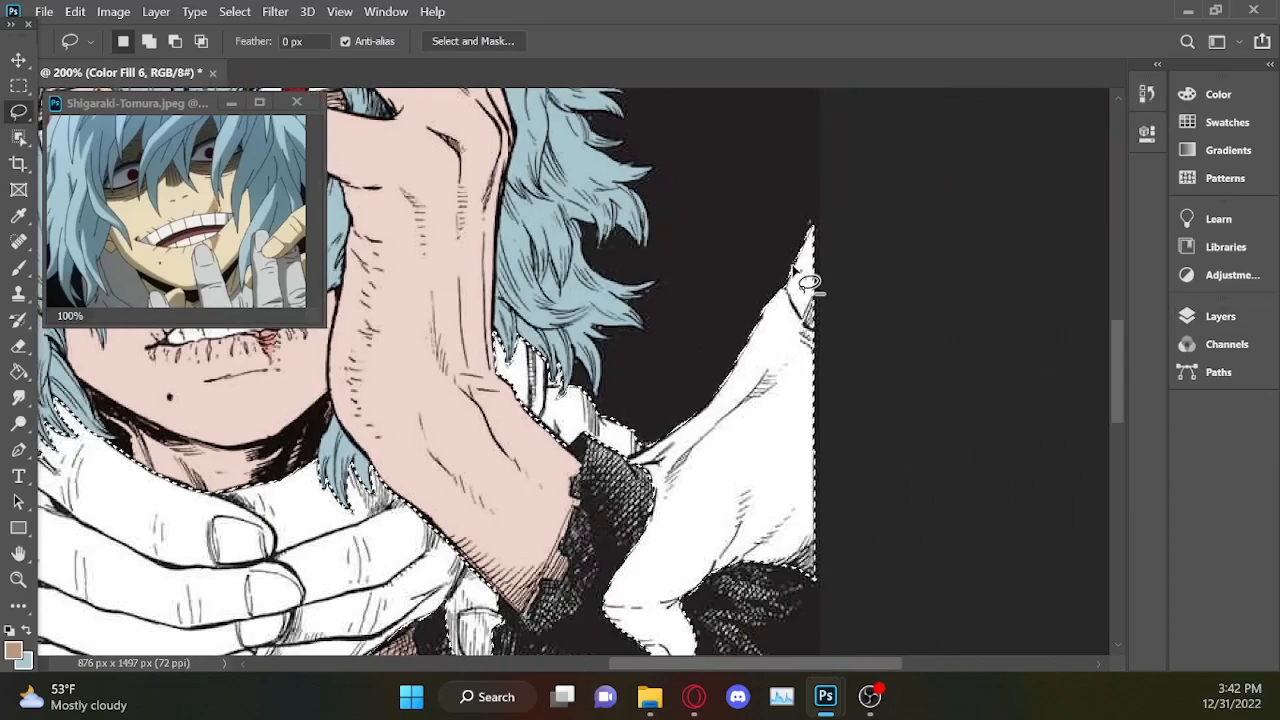
{"action": "left_click_drag", "start_coordinate": [783, 262], "coordinate": [785, 288]}
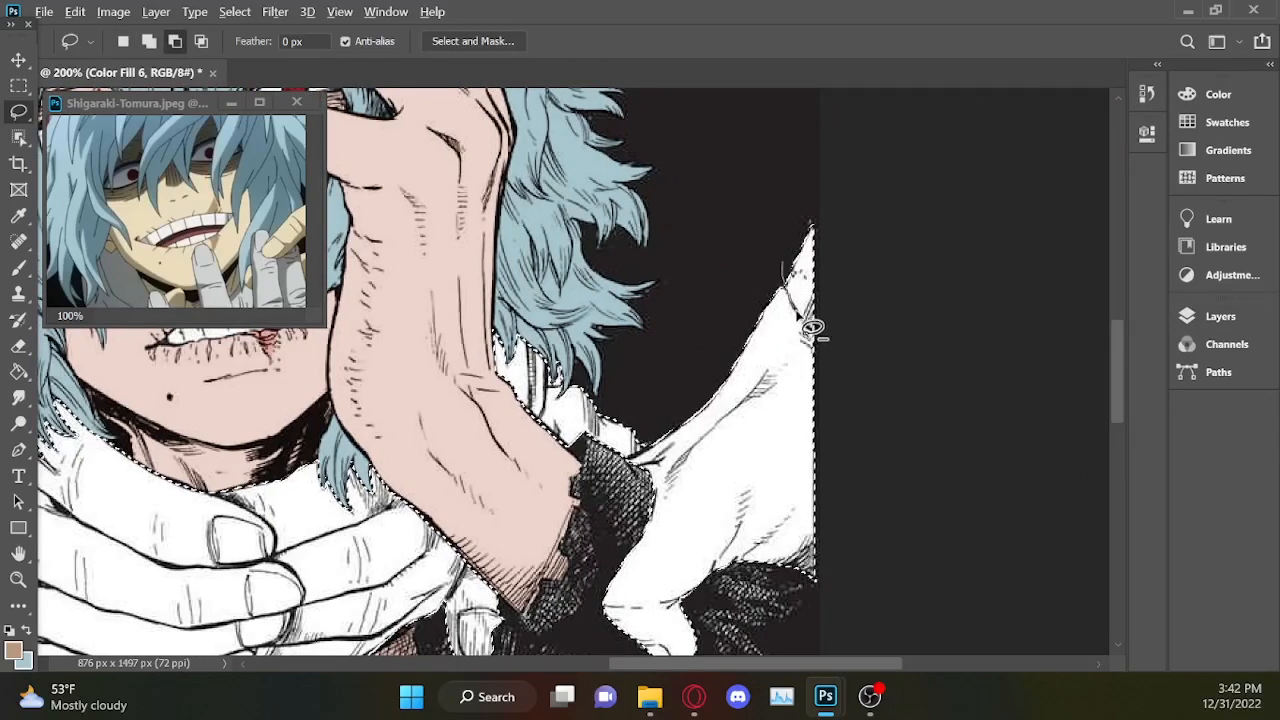
{"action": "left_click_drag", "start_coordinate": [853, 207], "coordinate": [825, 150]}
Subtract the cuffs of the two bottom hands from the selection.
{"action": "left_click_drag", "start_coordinate": [1116, 356], "coordinate": [1114, 352]}
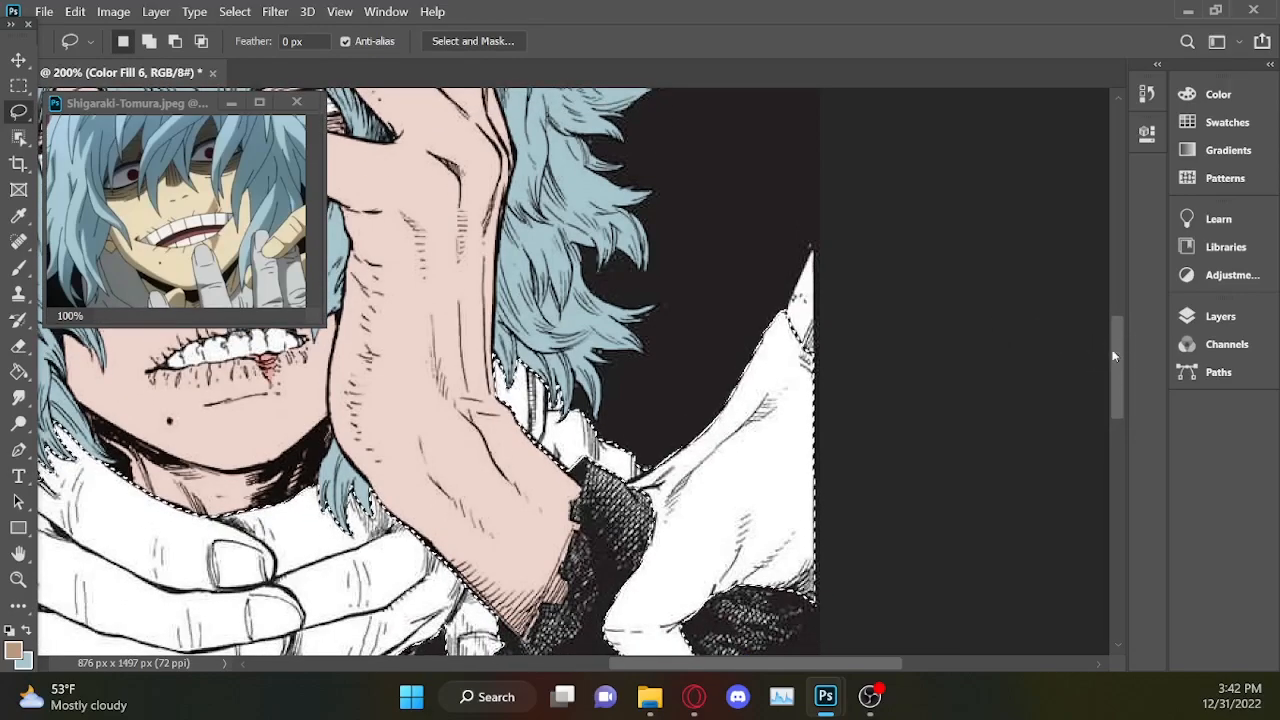
{"action": "scroll", "coordinate": [657, 458], "scroll_direction": "down", "scroll_amount": 8}
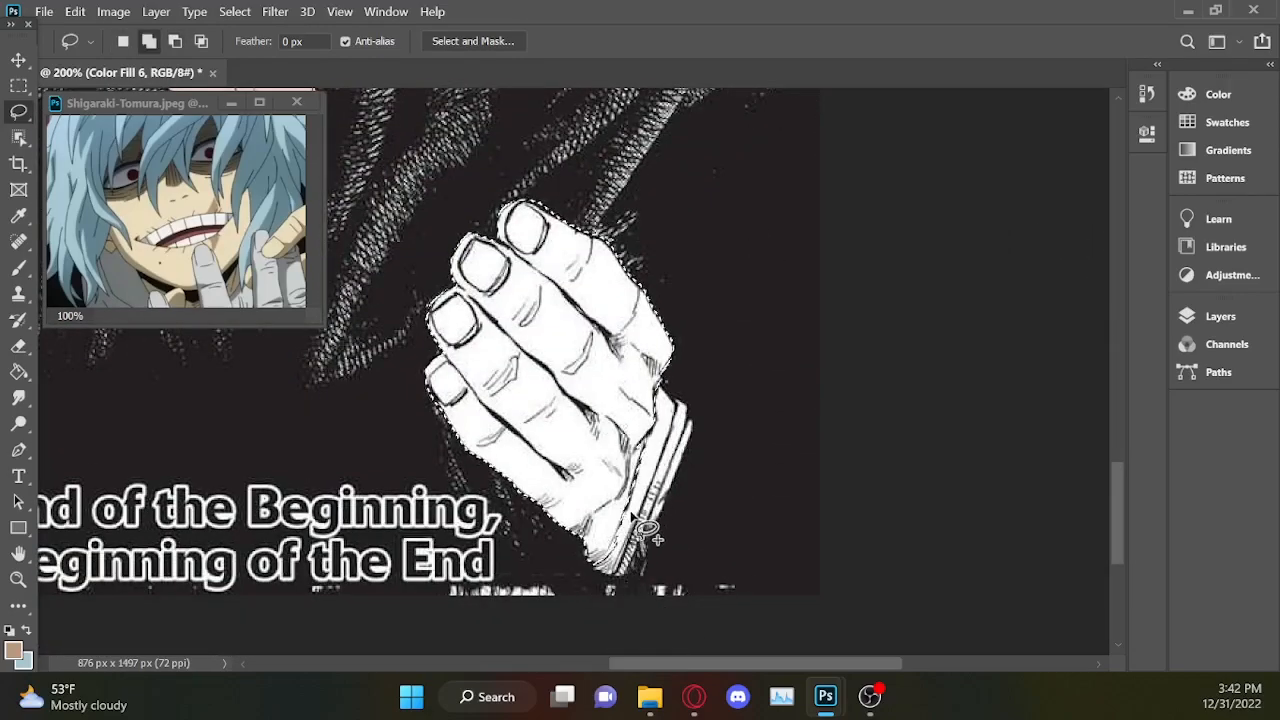
{"action": "scroll", "coordinate": [751, 257], "scroll_direction": "left", "scroll_amount": 5}
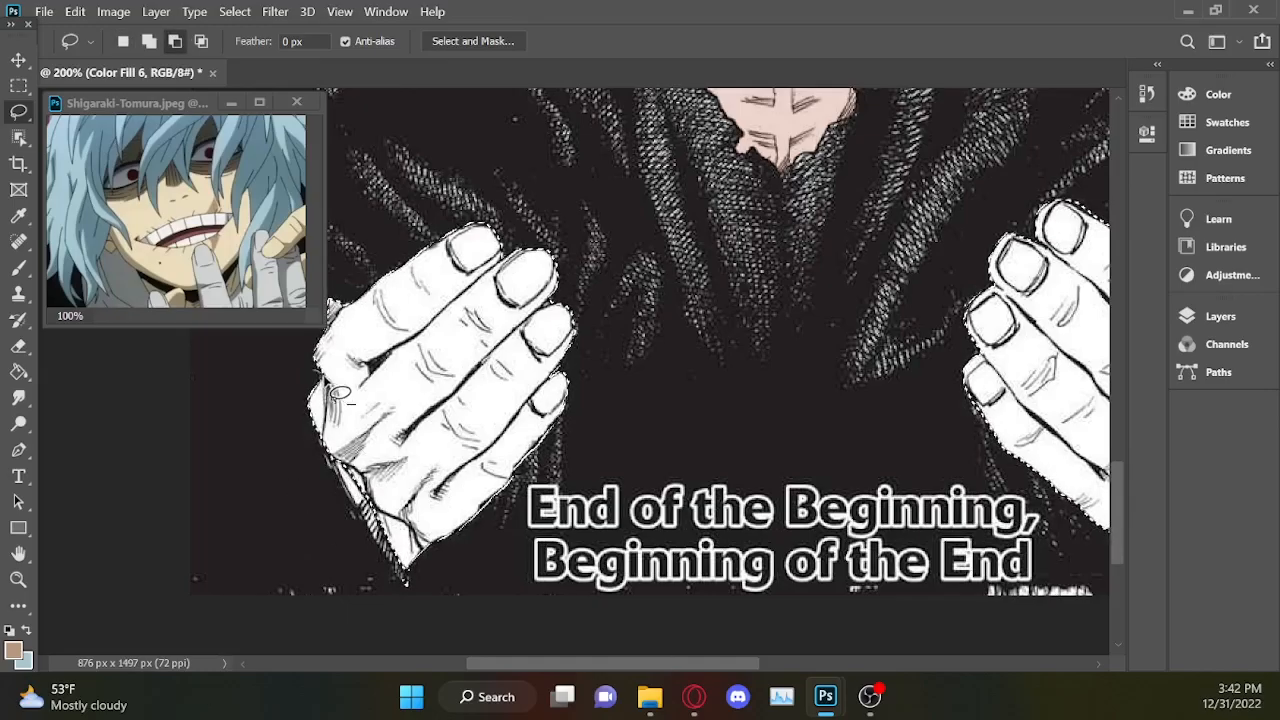
Trim the dark notch above the upper-left hand and the dark bump beside its wrist from the selection.
{"action": "left_click_drag", "start_coordinate": [1116, 476], "coordinate": [1116, 205]}
{"action": "scroll", "coordinate": [288, 356], "scroll_direction": "up", "scroll_amount": 2}
{"action": "mouse_move", "coordinate": [345, 341]}
{"action": "left_mouse_down"}
{"action": "mouse_move", "coordinate": [386, 360]}
{"action": "mouse_move", "coordinate": [562, 550]}
{"action": "mouse_move", "coordinate": [530, 622]}
{"action": "left_mouse_up"}
{"action": "left_click_drag", "start_coordinate": [510, 663], "coordinate": [559, 663]}
{"action": "left_click_drag", "start_coordinate": [708, 335], "coordinate": [598, 334]}
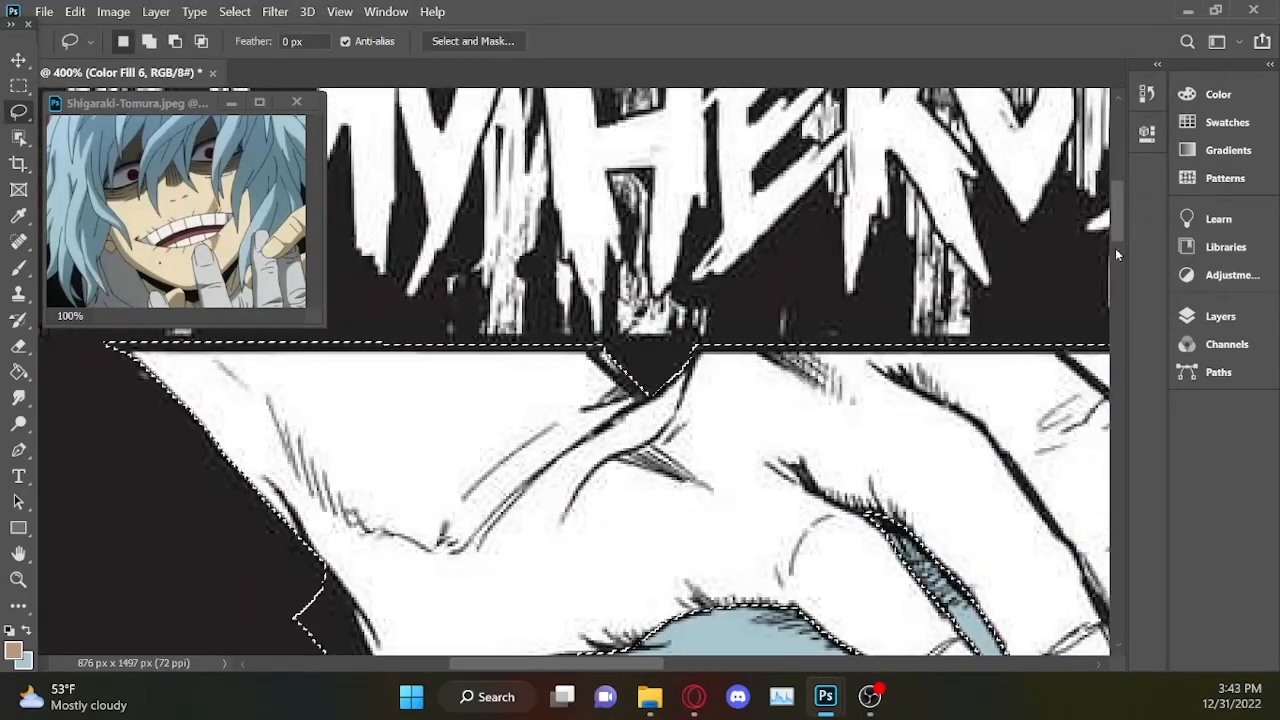
{"action": "left_click_drag", "start_coordinate": [1118, 225], "coordinate": [1118, 243]}
{"action": "left_click_drag", "start_coordinate": [334, 408], "coordinate": [282, 425]}
Subtract the white cuff showing between the blue hair and the raised forearm from the selection.
{"action": "left_click_drag", "start_coordinate": [646, 661], "coordinate": [1000, 662]}
{"action": "left_click_drag", "start_coordinate": [1118, 233], "coordinate": [1118, 382]}
{"action": "key", "text": "ctrl+minus"}
{"action": "key", "text": "ctrl+minus"}
{"action": "key", "text": "ctrl+minus"}
{"action": "key", "text": "ctrl+plus"}
{"action": "key", "text": "ctrl+plus"}
{"action": "left_click_drag", "start_coordinate": [790, 662], "coordinate": [700, 659]}
{"action": "mouse_move", "coordinate": [662, 335]}
{"action": "left_mouse_down"}
{"action": "mouse_move", "coordinate": [655, 375]}
{"action": "mouse_move", "coordinate": [590, 300]}
{"action": "left_mouse_up"}
{"action": "key", "text": "ctrl+minus"}
{"action": "key", "text": "ctrl+plus"}
{"action": "key", "text": "ctrl+plus"}
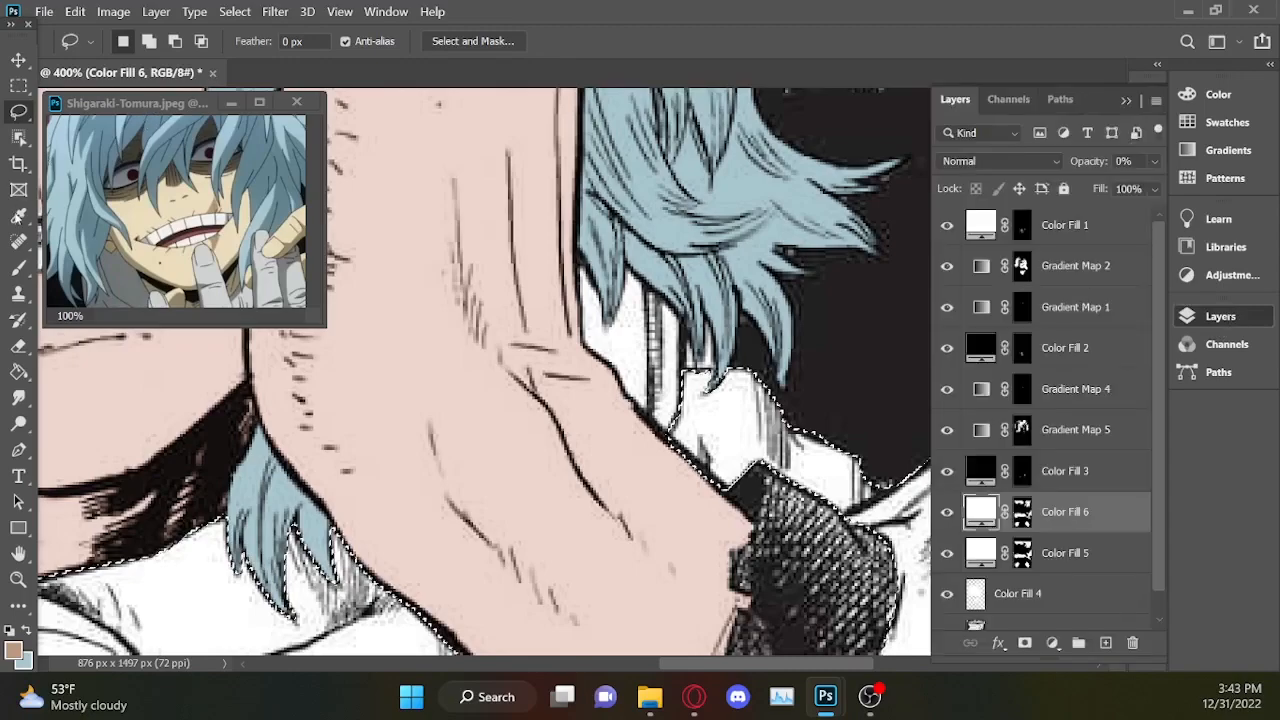
Sample the light grey d1d3d2 from a hand in the Shigaraki-Tomura reference image and copy its hex code.
{"action": "left_click", "coordinate": [150, 102]}
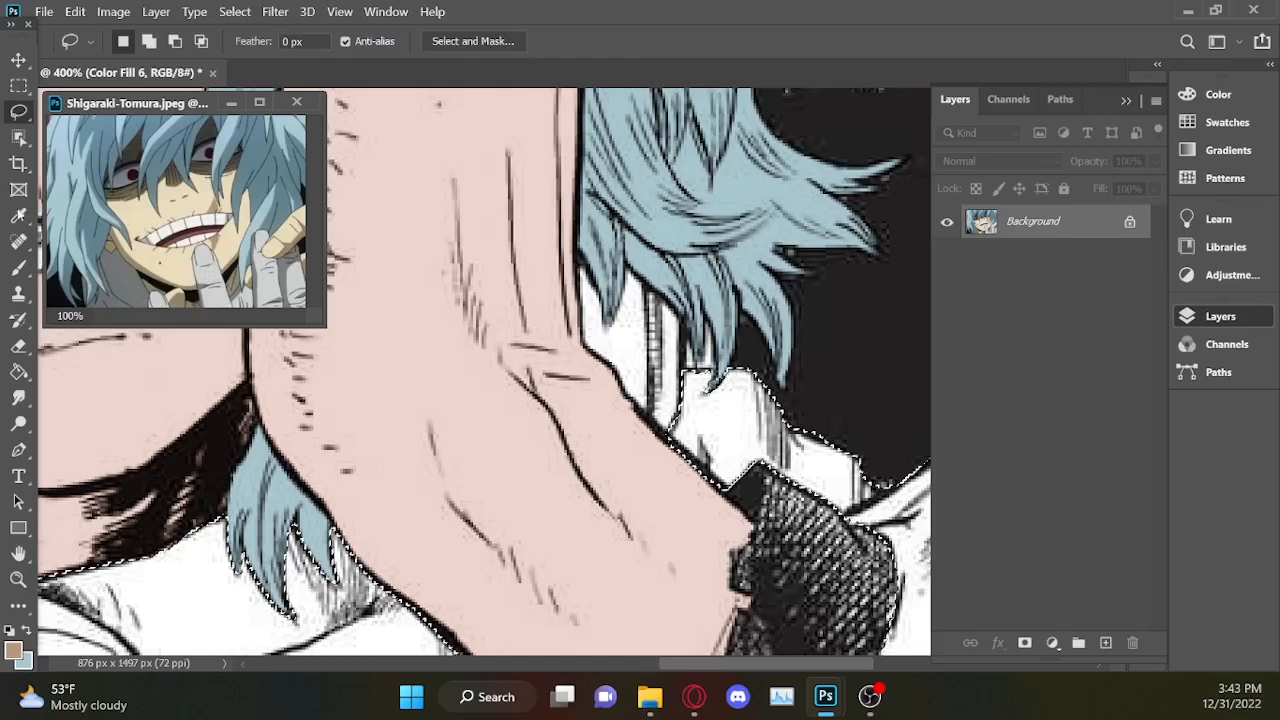
{"action": "key", "text": "i"}
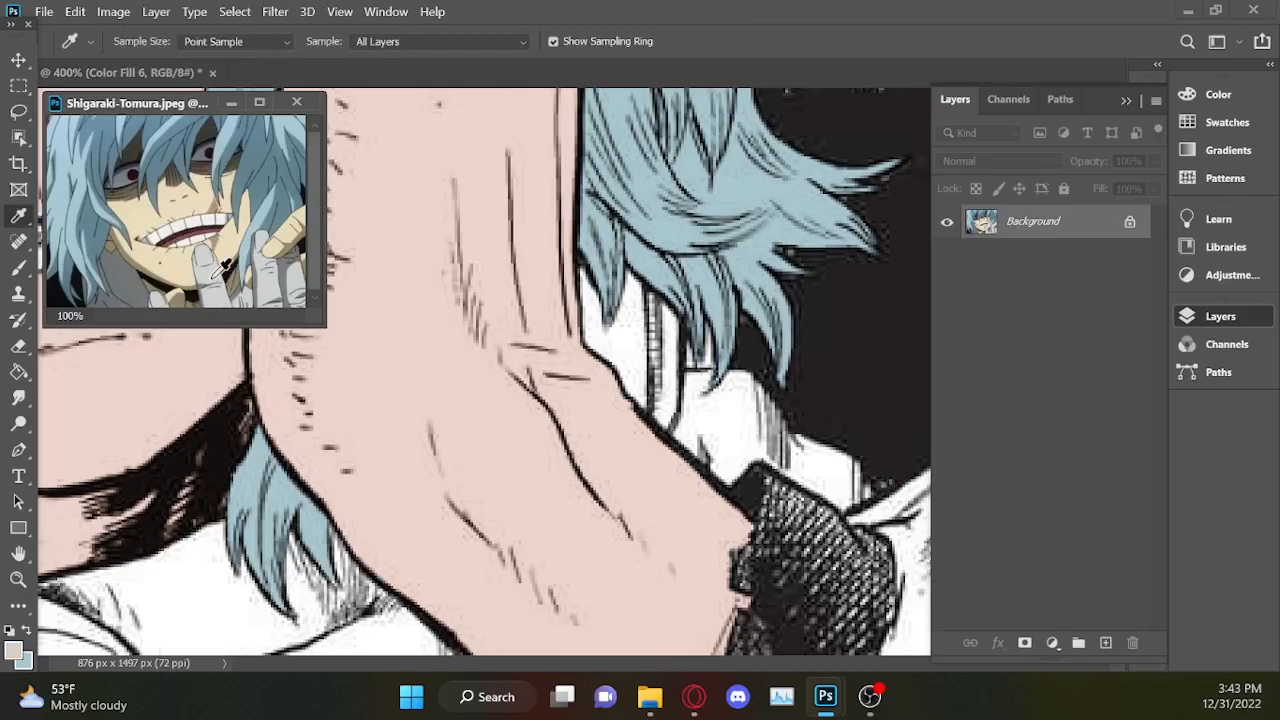
{"action": "left_click", "coordinate": [18, 646]}
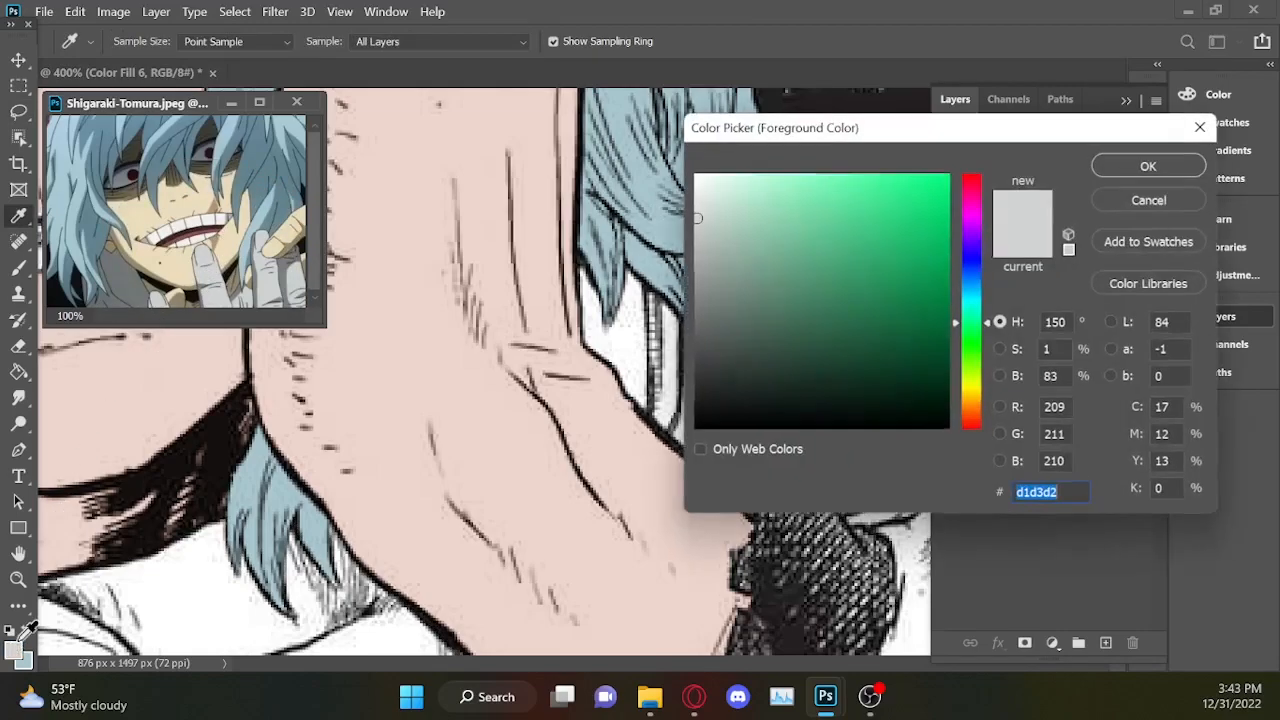
{"action": "key", "text": "ctrl+c"}
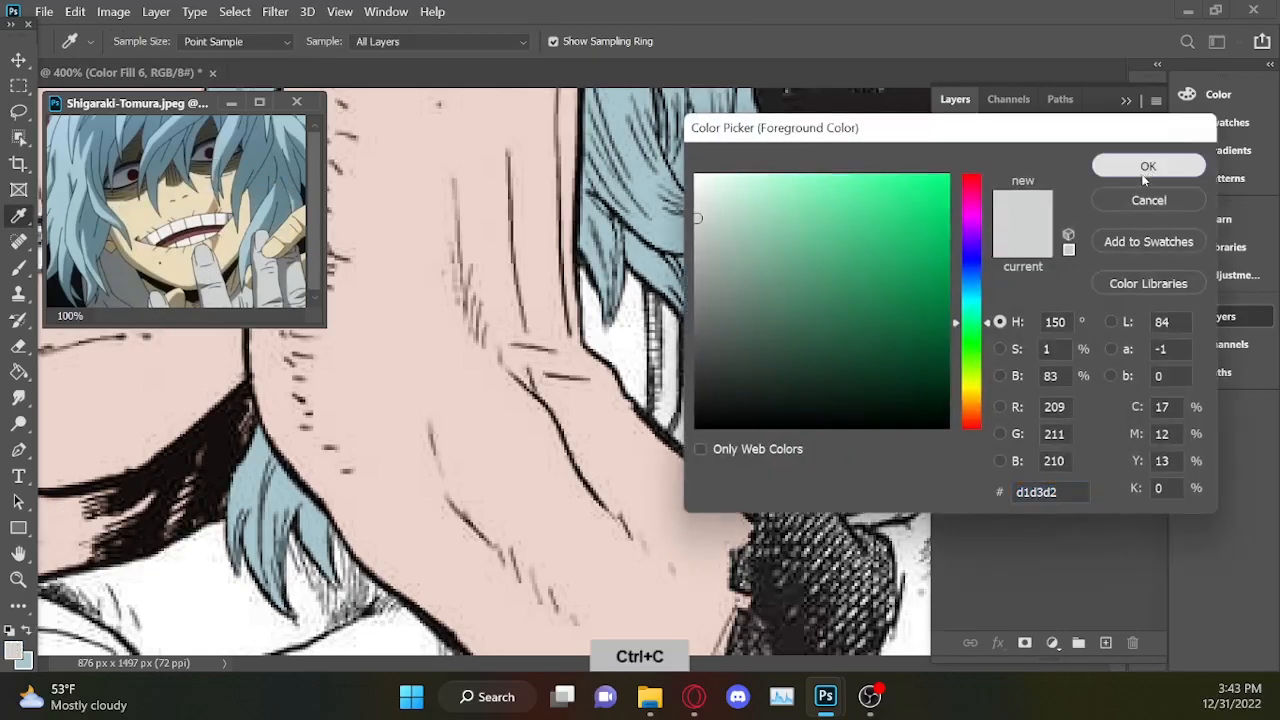
{"action": "left_click", "coordinate": [1148, 165]}
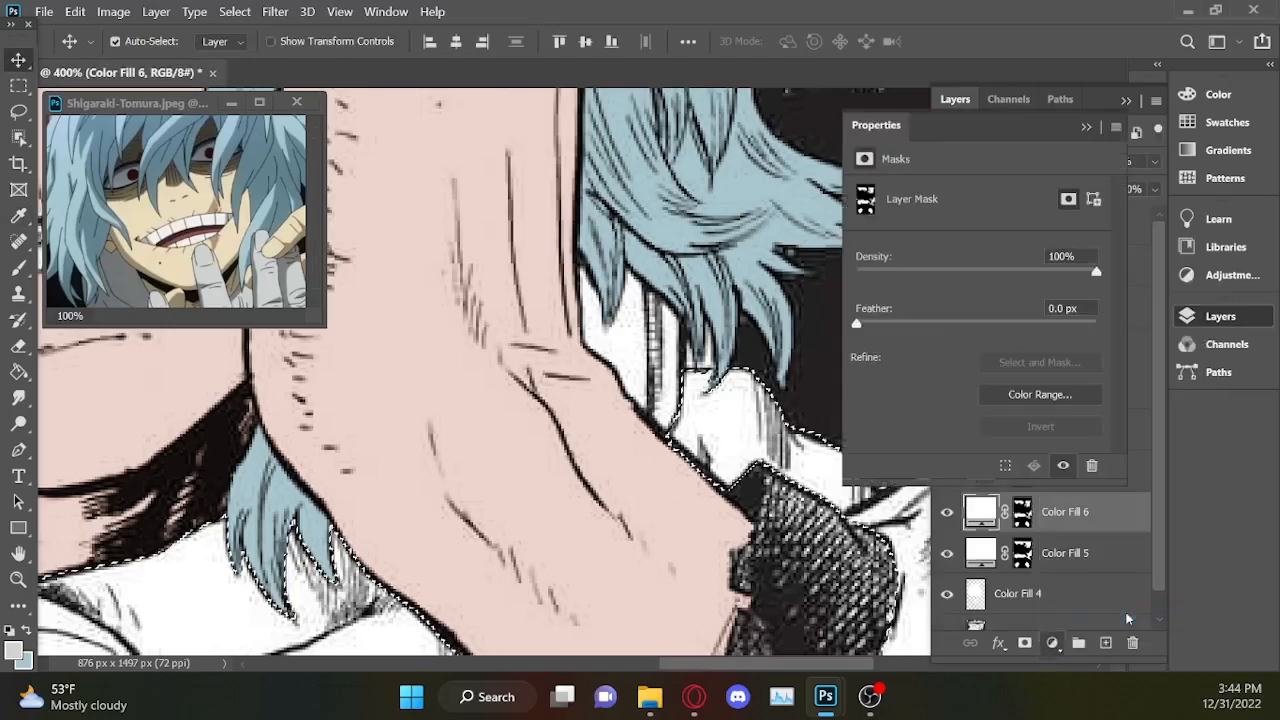
Colour the selected hands with a Gradient Map layer running from black to light grey d1d3d2.
{"action": "left_click", "coordinate": [960, 185]}
{"action": "left_click_drag", "start_coordinate": [766, 503], "coordinate": [1134, 504]}
{"action": "left_click_drag", "start_coordinate": [1169, 503], "coordinate": [766, 504]}
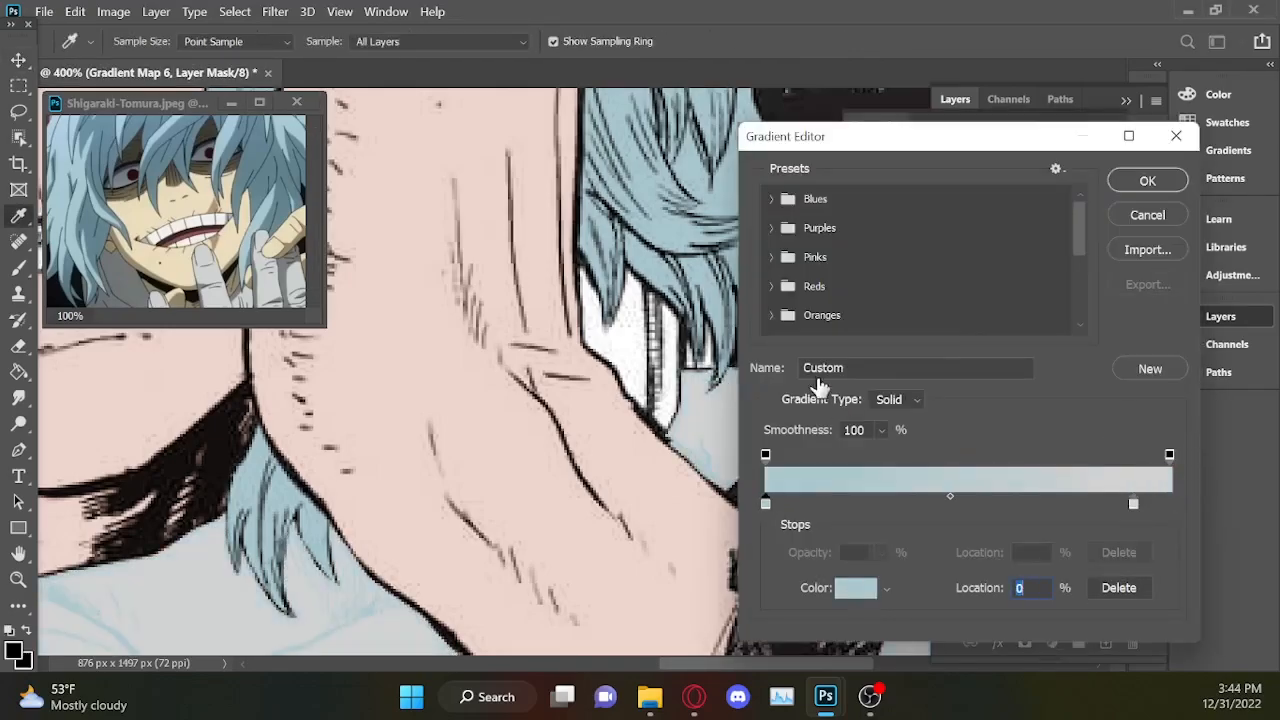
{"action": "left_click", "coordinate": [856, 588]}
{"action": "left_click", "coordinate": [674, 422]}
{"action": "left_click", "coordinate": [1148, 165]}
{"action": "left_click_drag", "start_coordinate": [1134, 504], "coordinate": [1169, 504]}
{"action": "left_click", "coordinate": [1148, 181]}
{"action": "key", "text": "ctrl+minus"}
{"action": "key", "text": "ctrl+minus"}
{"action": "key", "text": "ctrl+minus"}
{"action": "key", "text": "ctrl+minus"}
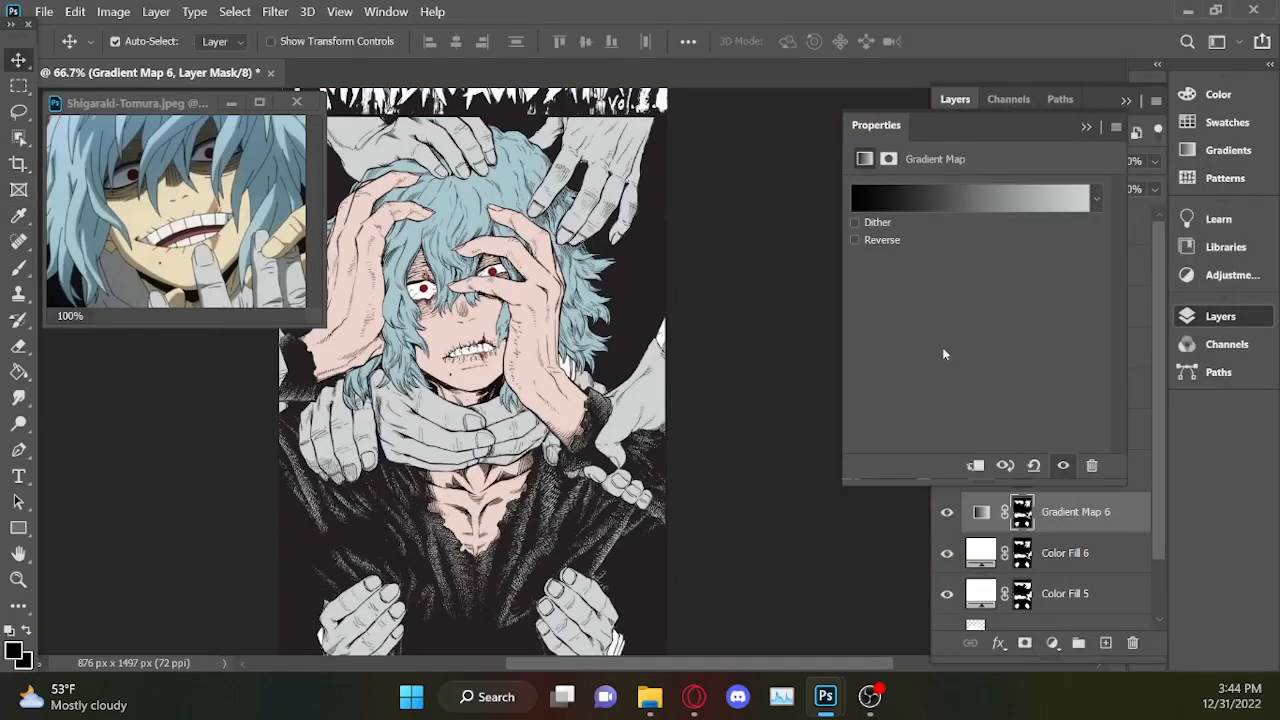
Try green and mid-grey colours on the light stop of the hands' Gradient Map, then restore d1d3d2.
{"action": "key", "text": "ctrl+plus"}
{"action": "left_click", "coordinate": [997, 204]}
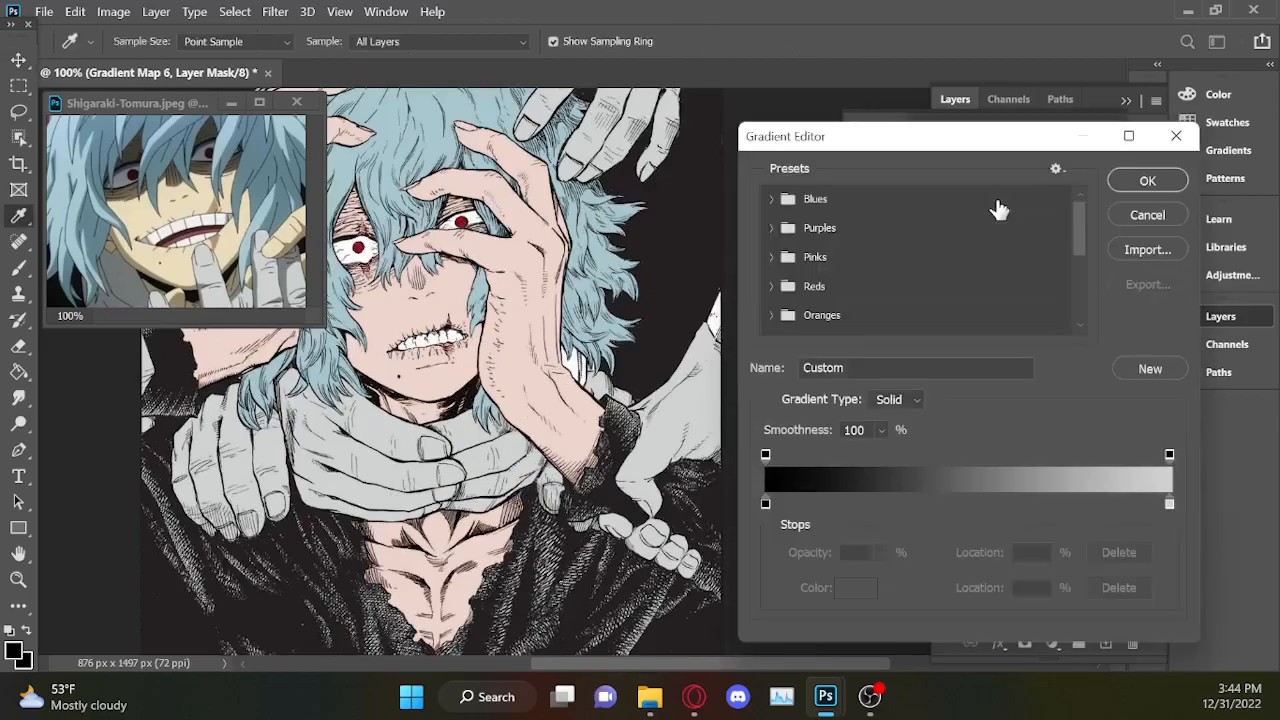
{"action": "left_click", "coordinate": [1170, 504]}
{"action": "left_click", "coordinate": [858, 588]}
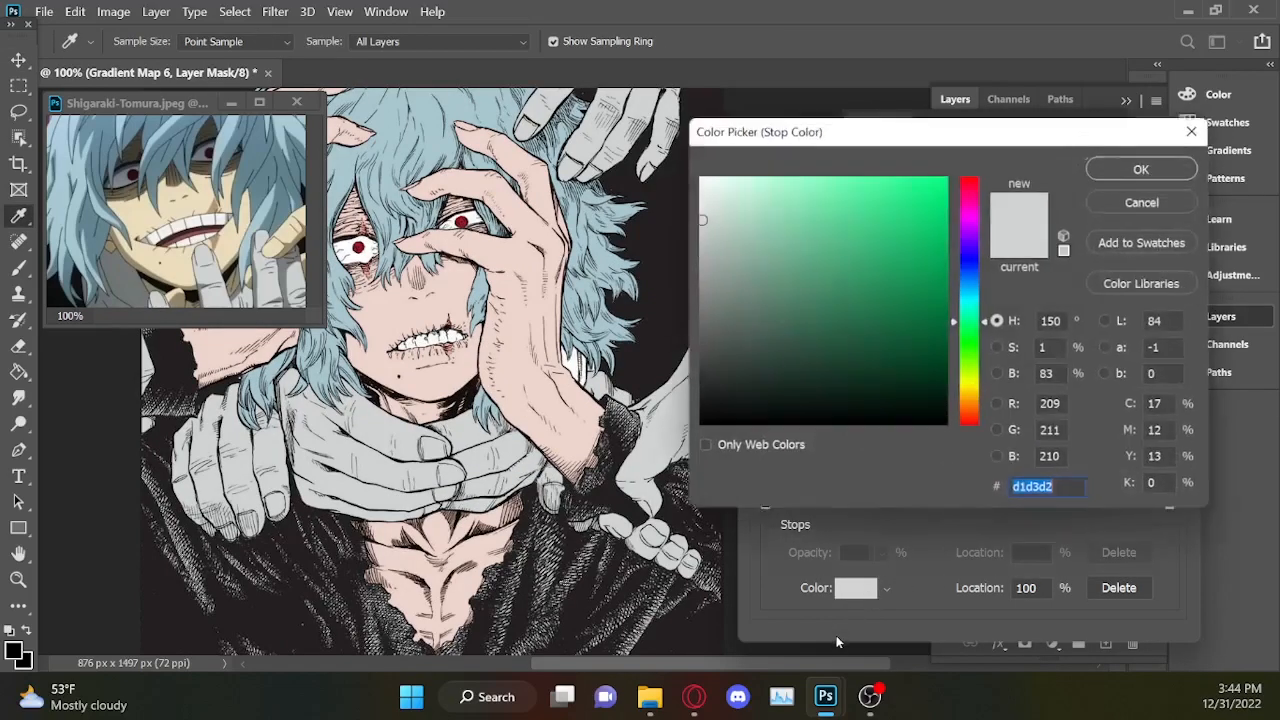
{"action": "left_click_drag", "start_coordinate": [857, 169], "coordinate": [843, 212]}
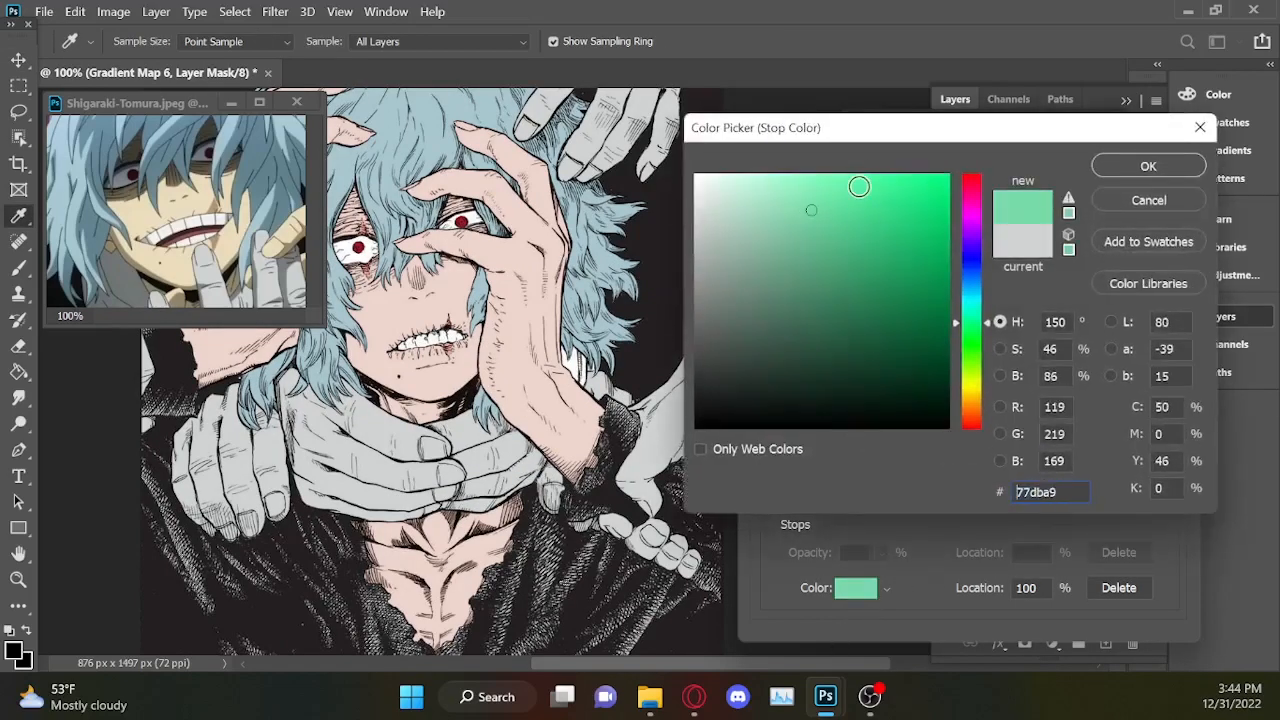
{"action": "left_click", "coordinate": [832, 232]}
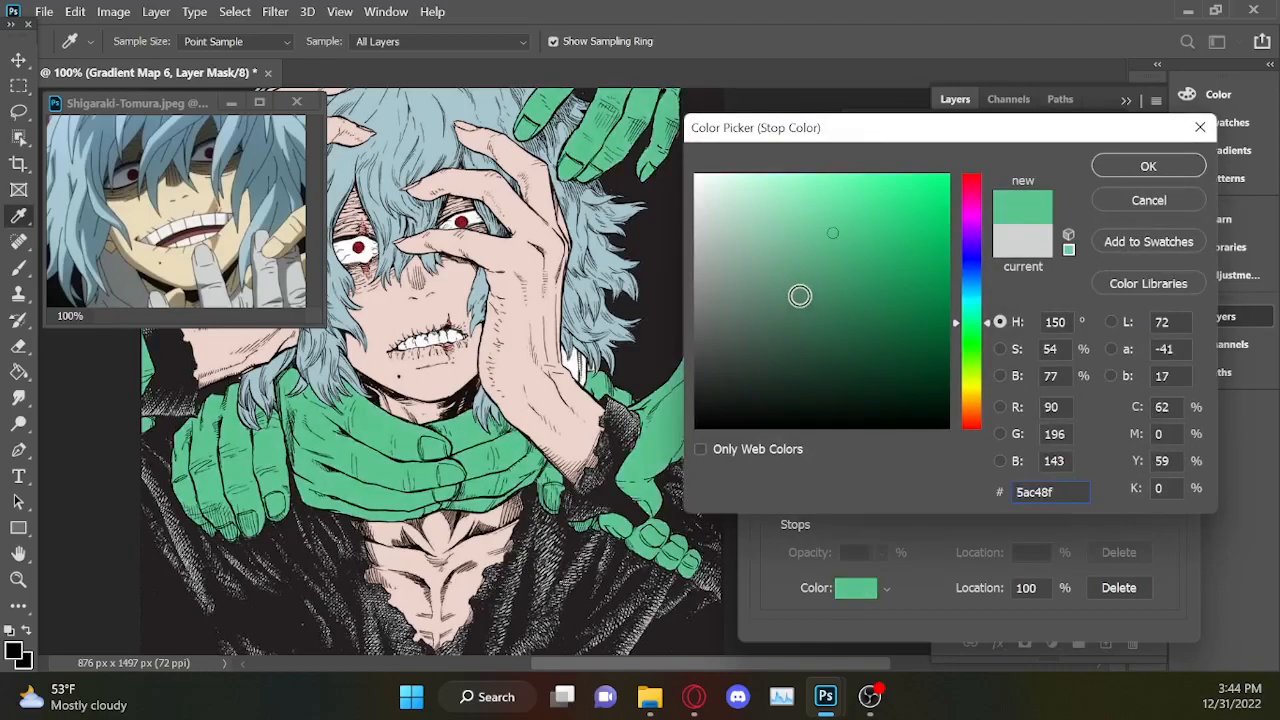
{"action": "left_click", "coordinate": [747, 349]}
{"action": "mouse_move", "coordinate": [721, 288]}
{"action": "left_mouse_down"}
{"action": "mouse_move", "coordinate": [666, 297]}
{"action": "mouse_move", "coordinate": [706, 280]}
{"action": "mouse_move", "coordinate": [675, 275]}
{"action": "left_mouse_up"}
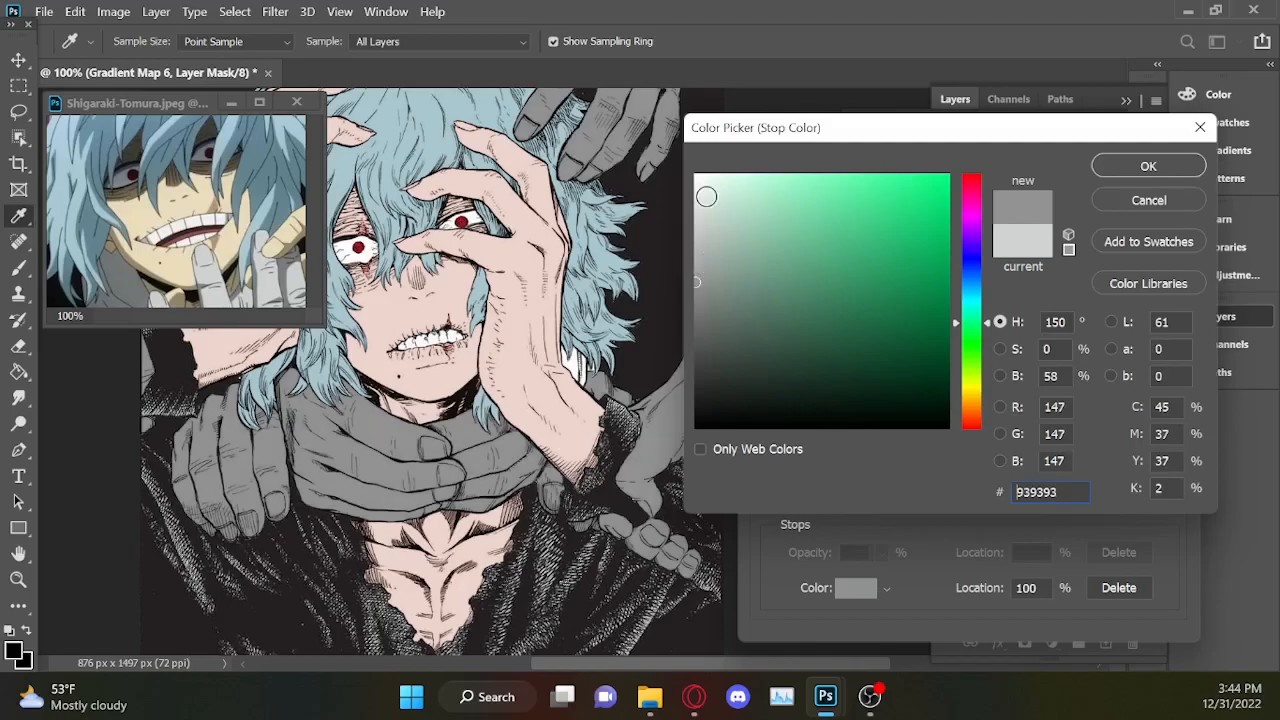
{"action": "key", "text": "ctrl+v"}
{"action": "left_click_drag", "start_coordinate": [1075, 497], "coordinate": [961, 476]}
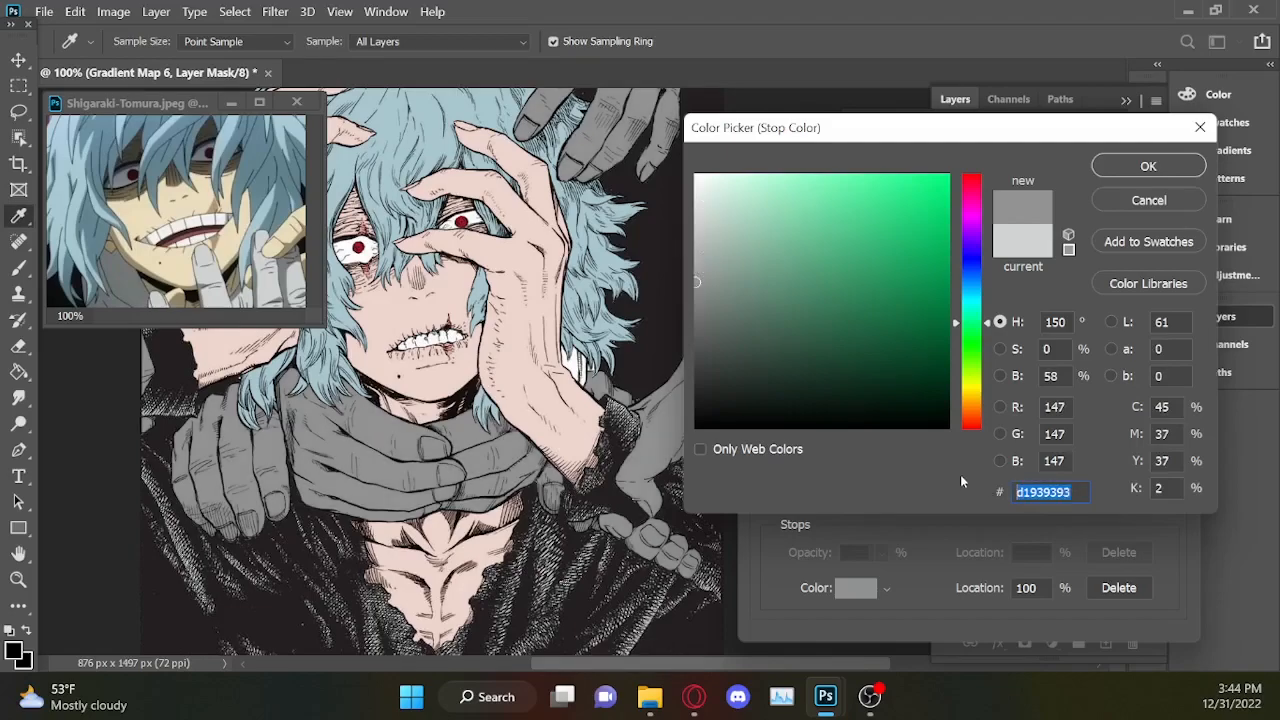
{"action": "key", "text": "ctrl+v"}
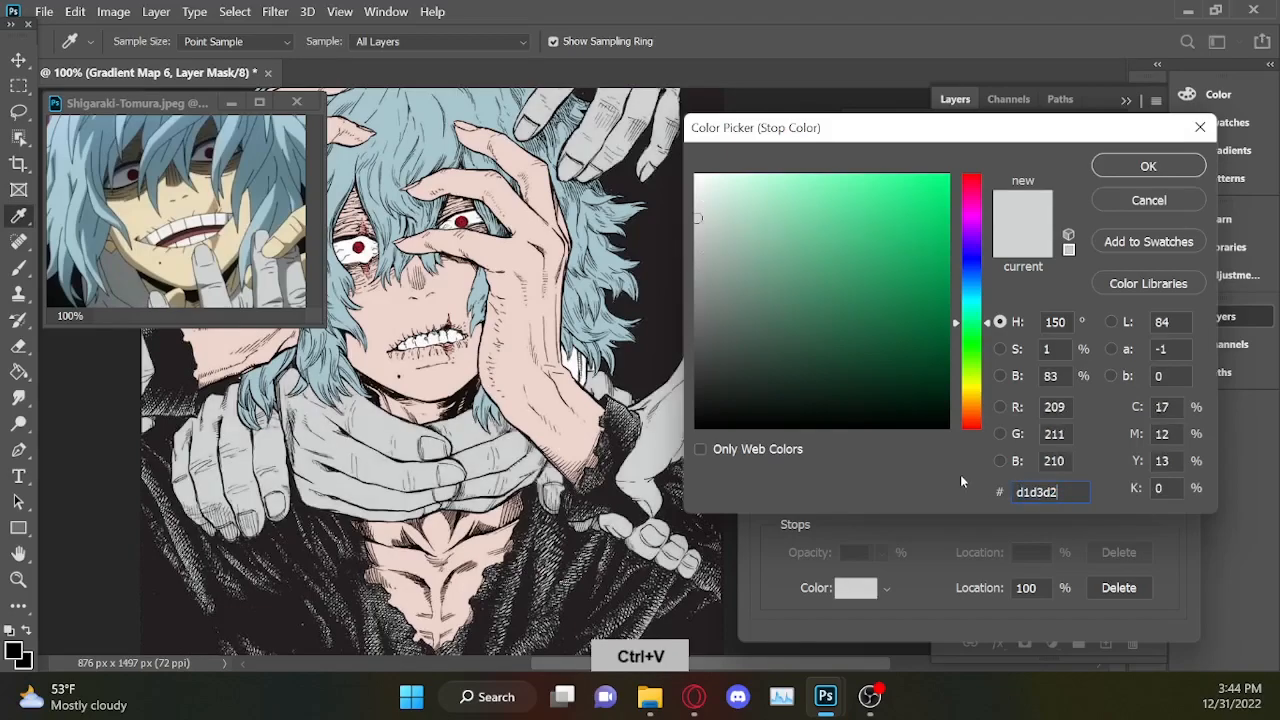
{"action": "left_click", "coordinate": [1138, 208]}
{"action": "left_click", "coordinate": [1147, 181]}
{"action": "left_click", "coordinate": [1090, 126]}
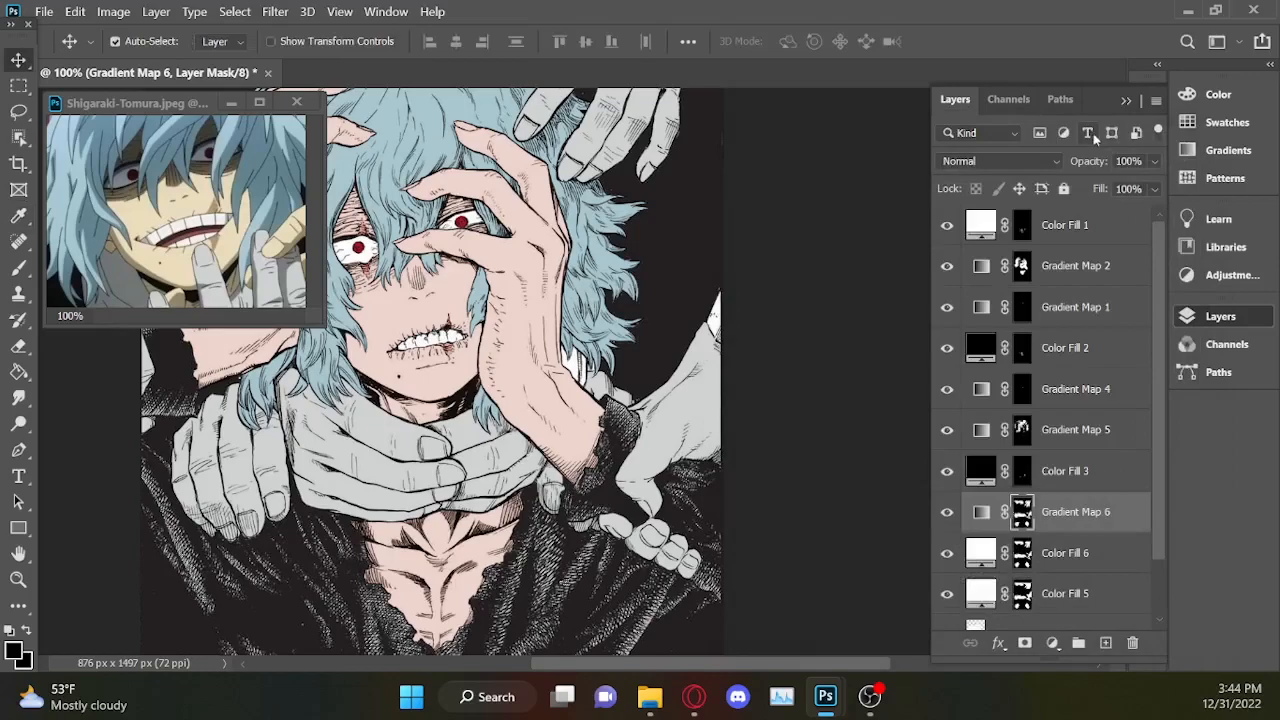
Load the Color Fill 6 mask as a selection and subtract the grey part of the right-side hand, keeping its cuff.
{"action": "key", "text": "ctrl+minus"}
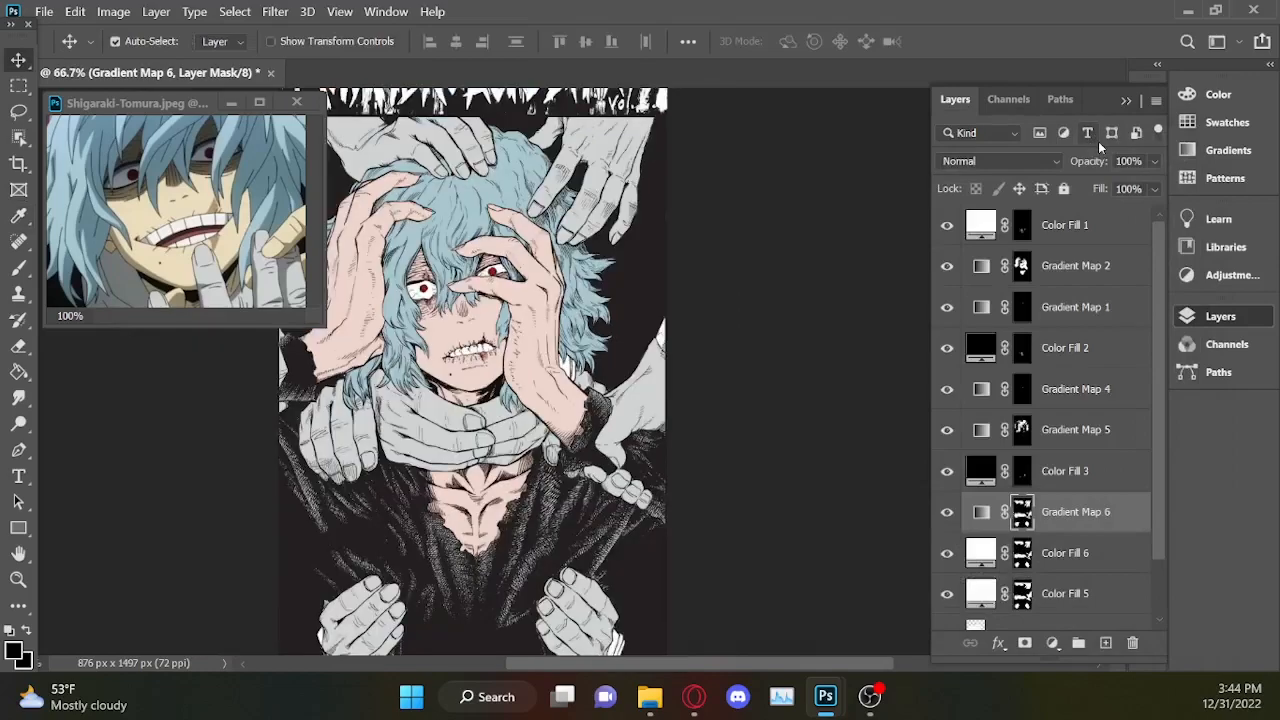
{"action": "left_click", "coordinate": [1022, 553], "text": "ctrl"}
{"action": "key", "text": "ctrl+plus"}
{"action": "key", "text": "ctrl+plus"}
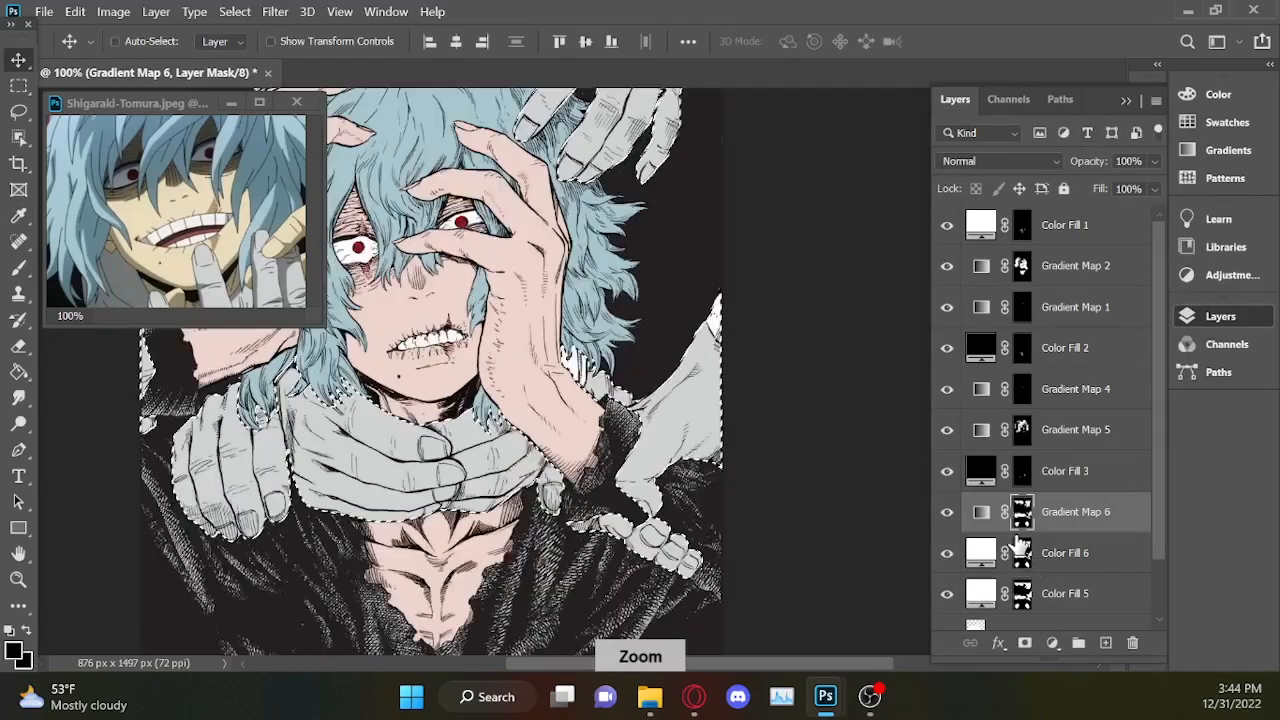
{"action": "key", "text": "l"}
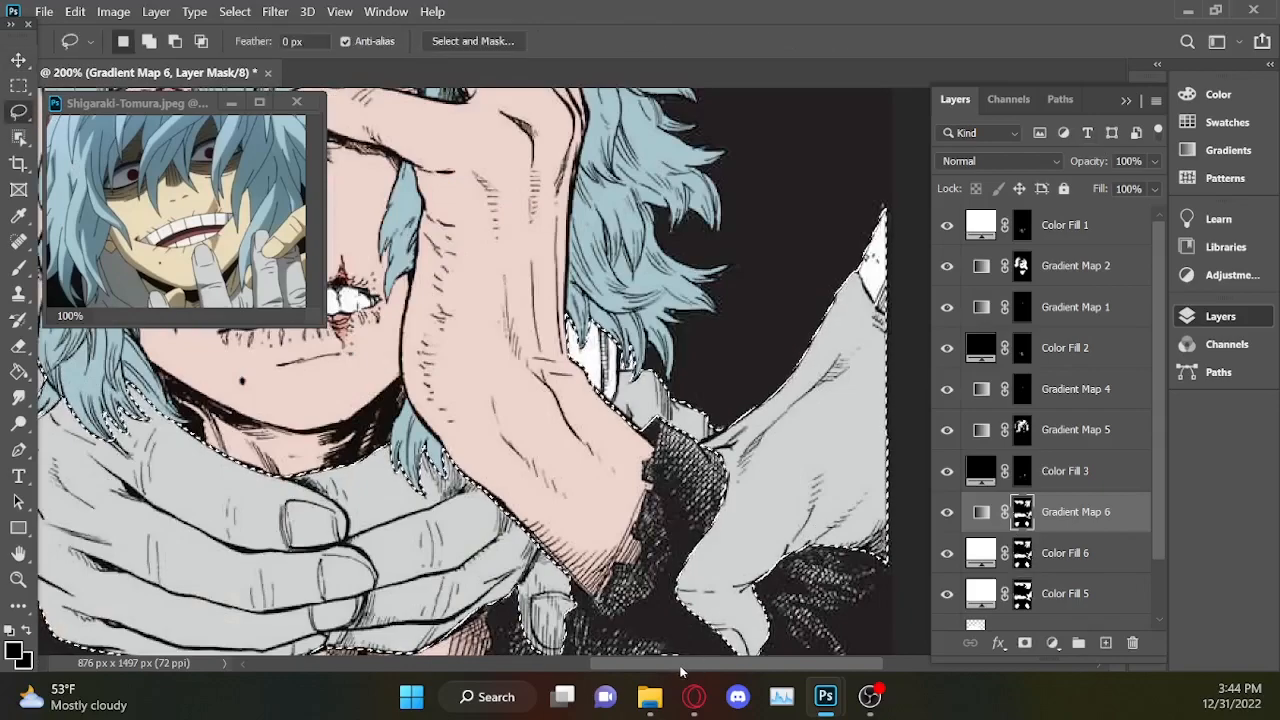
{"action": "left_click_drag", "start_coordinate": [679, 665], "coordinate": [738, 666]}
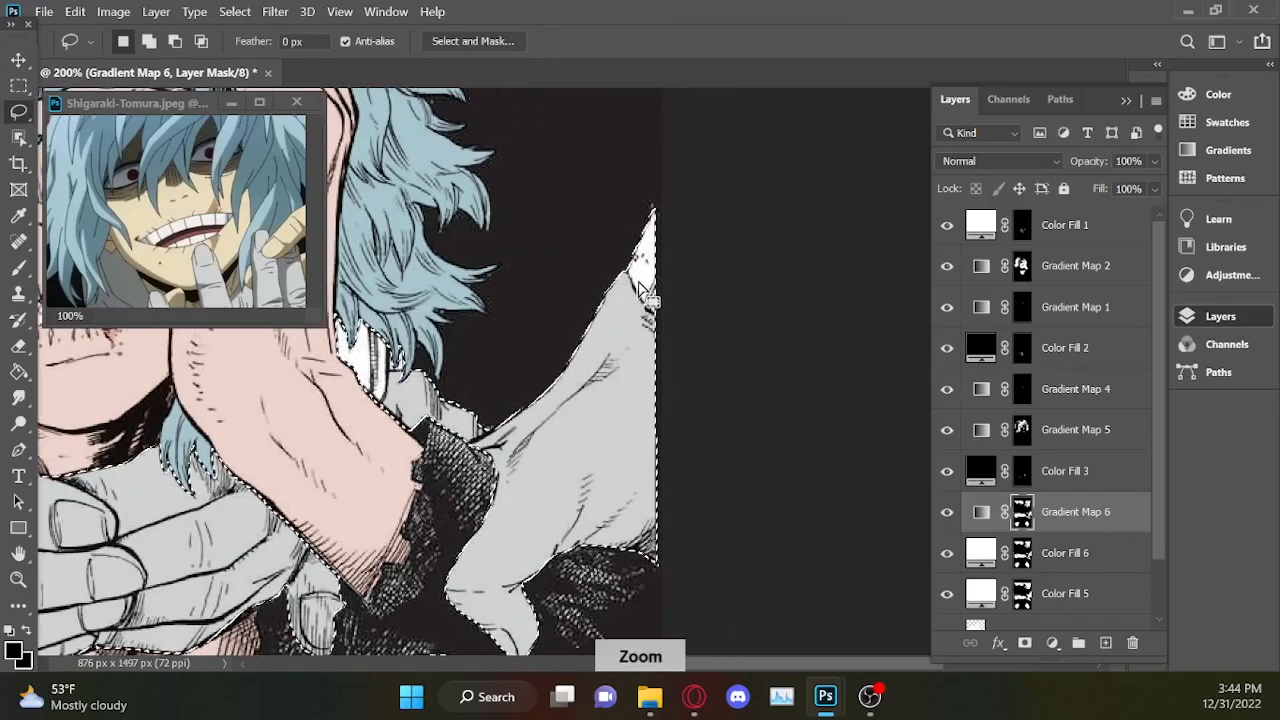
{"action": "key", "text": "ctrl+plus"}
{"action": "key", "text": "ctrl+plus"}
{"action": "mouse_move", "coordinate": [757, 248]}
{"action": "left_mouse_down"}
{"action": "mouse_move", "coordinate": [406, 350]}
{"action": "mouse_move", "coordinate": [770, 265]}
{"action": "left_mouse_up"}
{"action": "left_click", "coordinate": [1126, 101]}
{"action": "left_click_drag", "start_coordinate": [1117, 376], "coordinate": [1117, 416]}
{"action": "mouse_move", "coordinate": [794, 138]}
{"action": "left_mouse_down"}
{"action": "mouse_move", "coordinate": [214, 510]}
{"action": "mouse_move", "coordinate": [790, 320]}
{"action": "left_mouse_up"}
{"action": "key", "text": "ctrl+minus"}
{"action": "key", "text": "ctrl+minus"}
{"action": "key", "text": "ctrl+minus"}
{"action": "key", "text": "ctrl+minus"}
Subtract the grey parts of the two bottom hands from the selection, keeping only their white cuffs.
{"action": "key", "text": "ctrl+plus"}
{"action": "key", "text": "ctrl+plus"}
{"action": "key", "text": "ctrl+plus"}
{"action": "key", "text": "ctrl+plus"}
{"action": "left_click_drag", "start_coordinate": [1118, 405], "coordinate": [1120, 532]}
{"action": "mouse_move", "coordinate": [458, 288]}
{"action": "left_mouse_down"}
{"action": "mouse_move", "coordinate": [434, 408]}
{"action": "mouse_move", "coordinate": [496, 200]}
{"action": "left_mouse_up"}
{"action": "scroll", "coordinate": [410, 500], "scroll_direction": "left", "scroll_amount": 10}
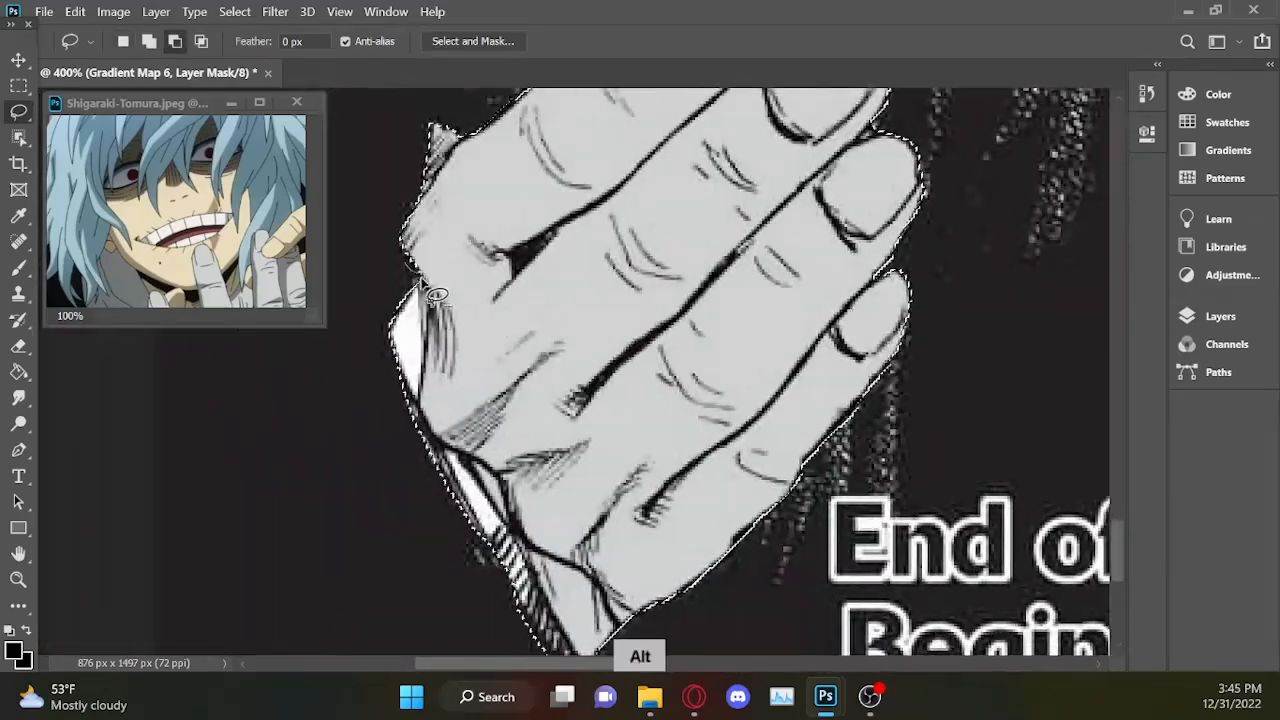
{"action": "left_click_drag", "start_coordinate": [624, 434], "coordinate": [1005, 95]}
{"action": "mouse_move", "coordinate": [490, 460]}
{"action": "left_mouse_down"}
{"action": "mouse_move", "coordinate": [1045, 438]}
{"action": "mouse_move", "coordinate": [1040, 400]}
{"action": "left_mouse_up"}
{"action": "left_click_drag", "start_coordinate": [1118, 548], "coordinate": [1118, 518]}
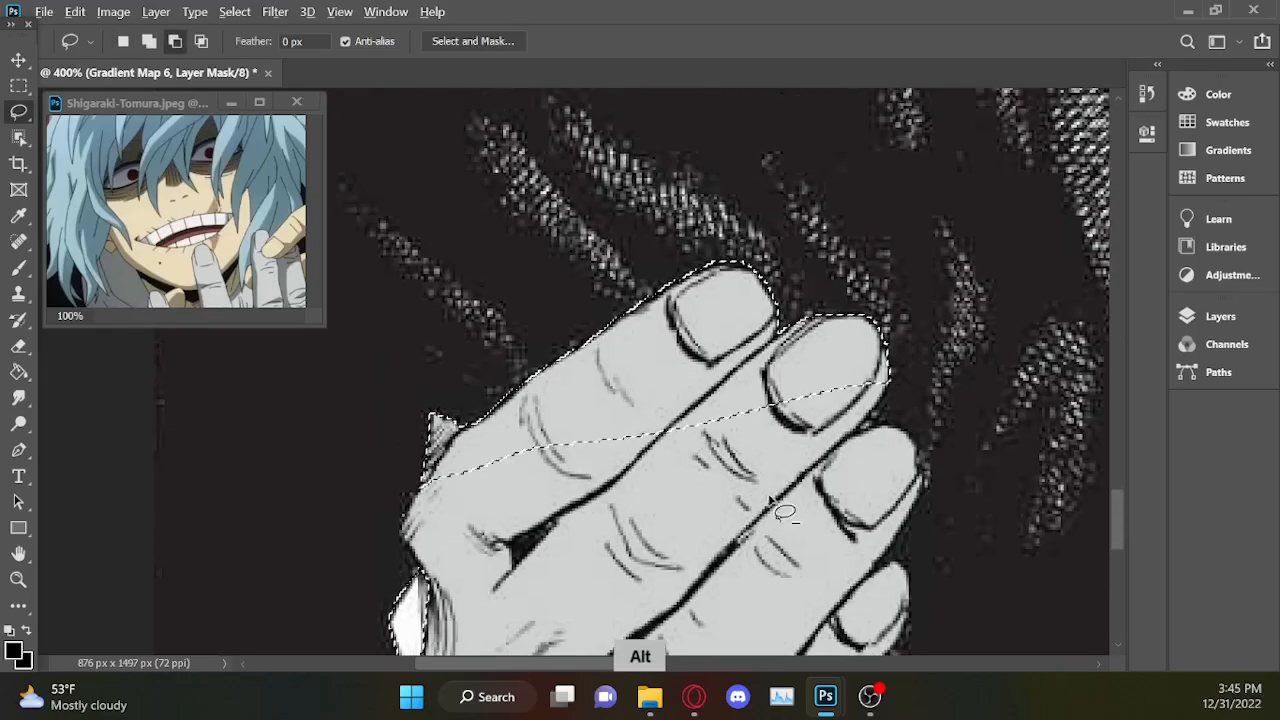
{"action": "left_click_drag", "start_coordinate": [687, 486], "coordinate": [430, 380]}
Clear the remaining grey areas of the neck and top hands from the selection so only the cuffs stay selected.
{"action": "key", "text": "ctrl+minus"}
{"action": "key", "text": "ctrl+minus"}
{"action": "key", "text": "ctrl+minus"}
{"action": "scroll", "coordinate": [1117, 476], "scroll_direction": "up", "scroll_amount": 5}
{"action": "key", "text": "ctrl+plus"}
{"action": "key", "text": "ctrl+plus"}
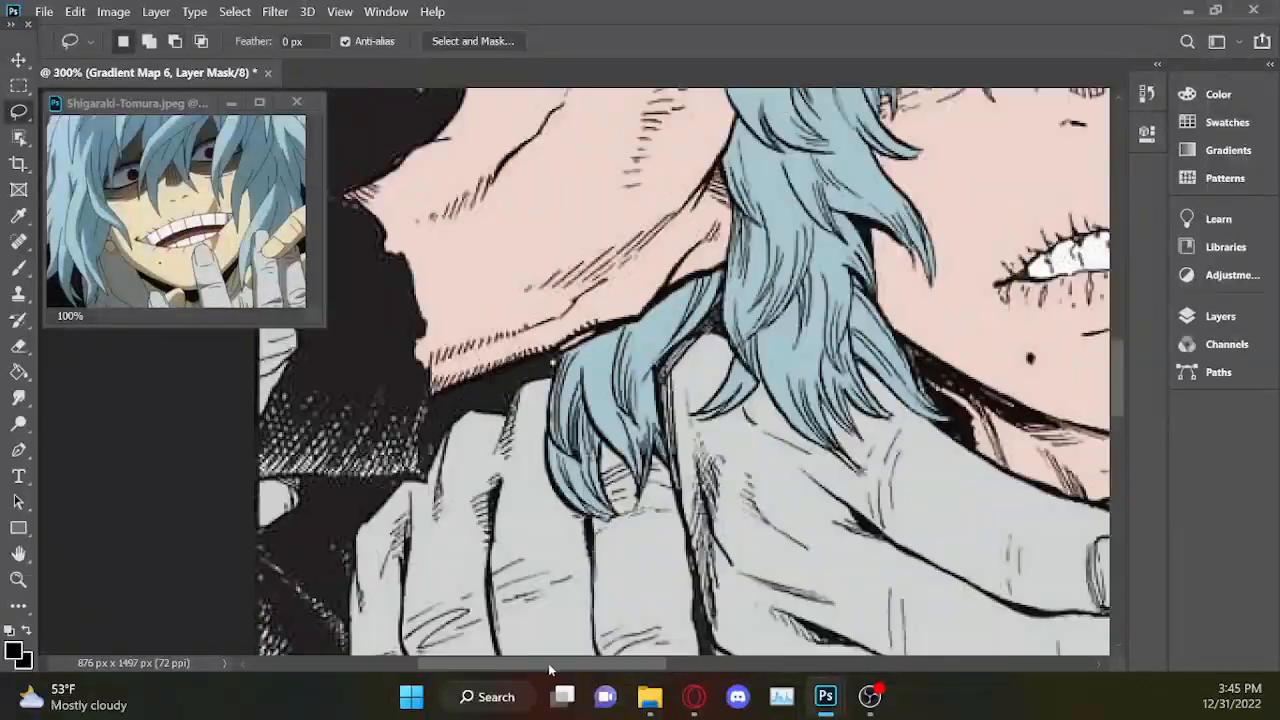
{"action": "left_click_drag", "start_coordinate": [597, 348], "coordinate": [622, 338]}
{"action": "key", "text": "ctrl+minus"}
{"action": "left_click_drag", "start_coordinate": [1117, 375], "coordinate": [1117, 257]}
{"action": "key", "text": "ctrl+minus"}
{"action": "key", "text": "ctrl+minus"}
{"action": "key", "text": "ctrl+minus"}
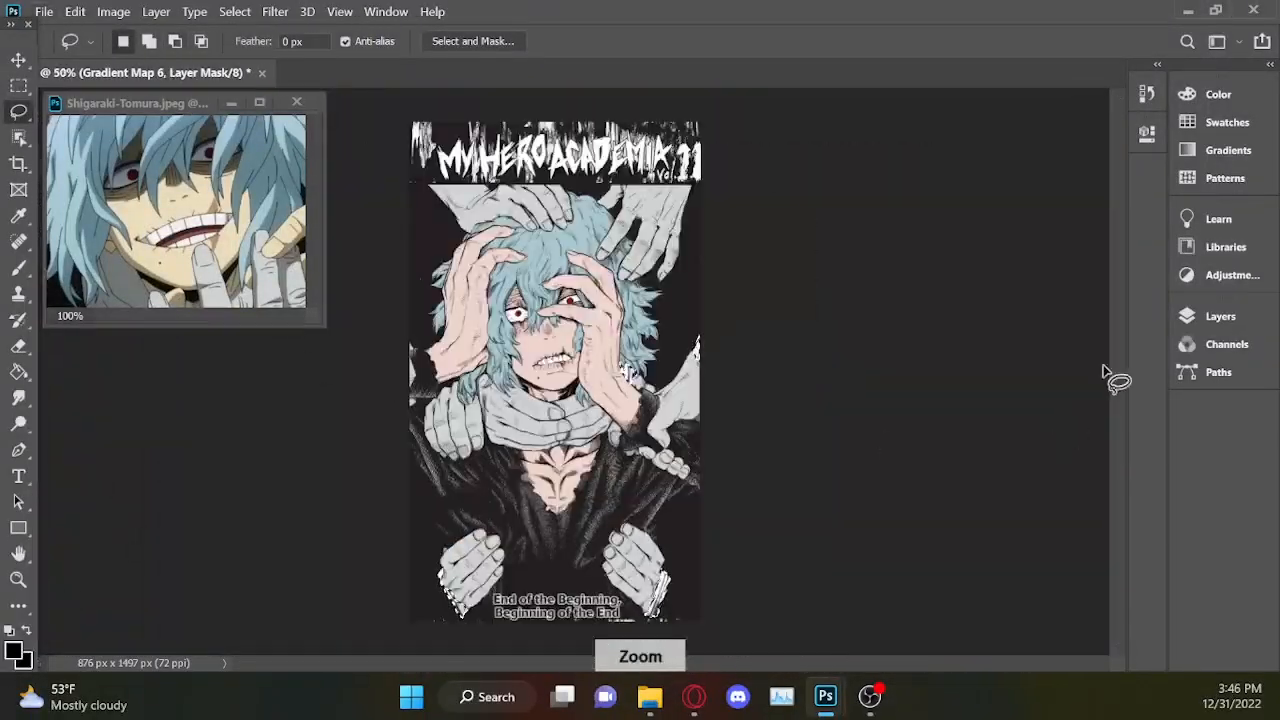
Add a Gradient Map over the selected cuffs and set its light stop to the gold colour b6a452.
{"action": "left_click", "coordinate": [1220, 316]}
{"action": "left_click", "coordinate": [1052, 644]}
{"action": "left_click", "coordinate": [1100, 610]}
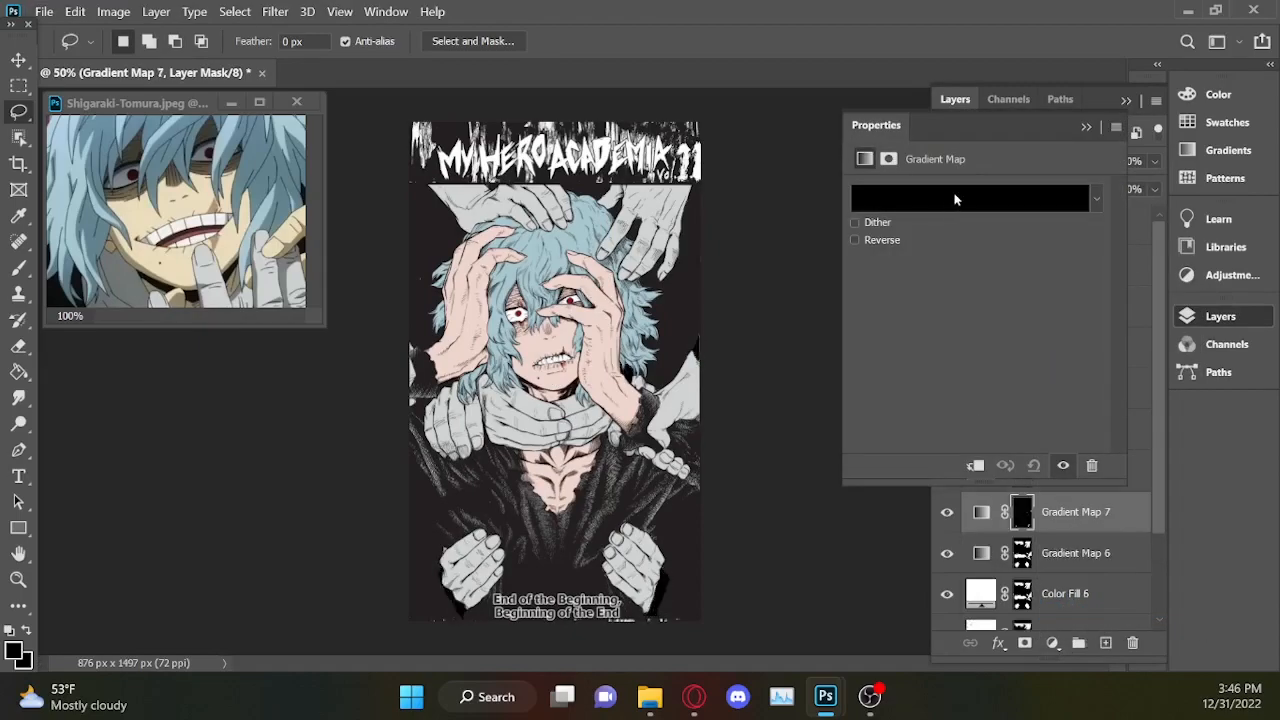
{"action": "left_click", "coordinate": [955, 200]}
{"action": "left_click", "coordinate": [1170, 503]}
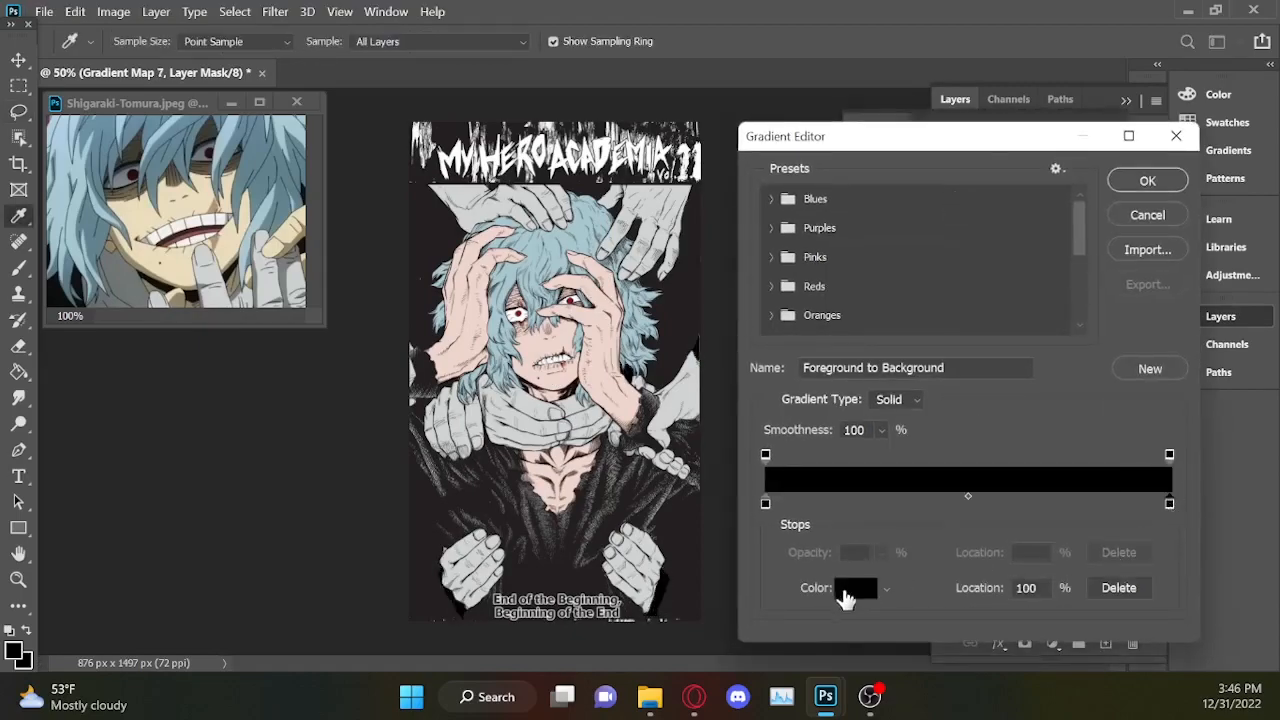
{"action": "left_click", "coordinate": [848, 592]}
{"action": "left_click_drag", "start_coordinate": [972, 404], "coordinate": [972, 393]}
{"action": "left_click", "coordinate": [829, 196]}
{"action": "left_click", "coordinate": [835, 247]}
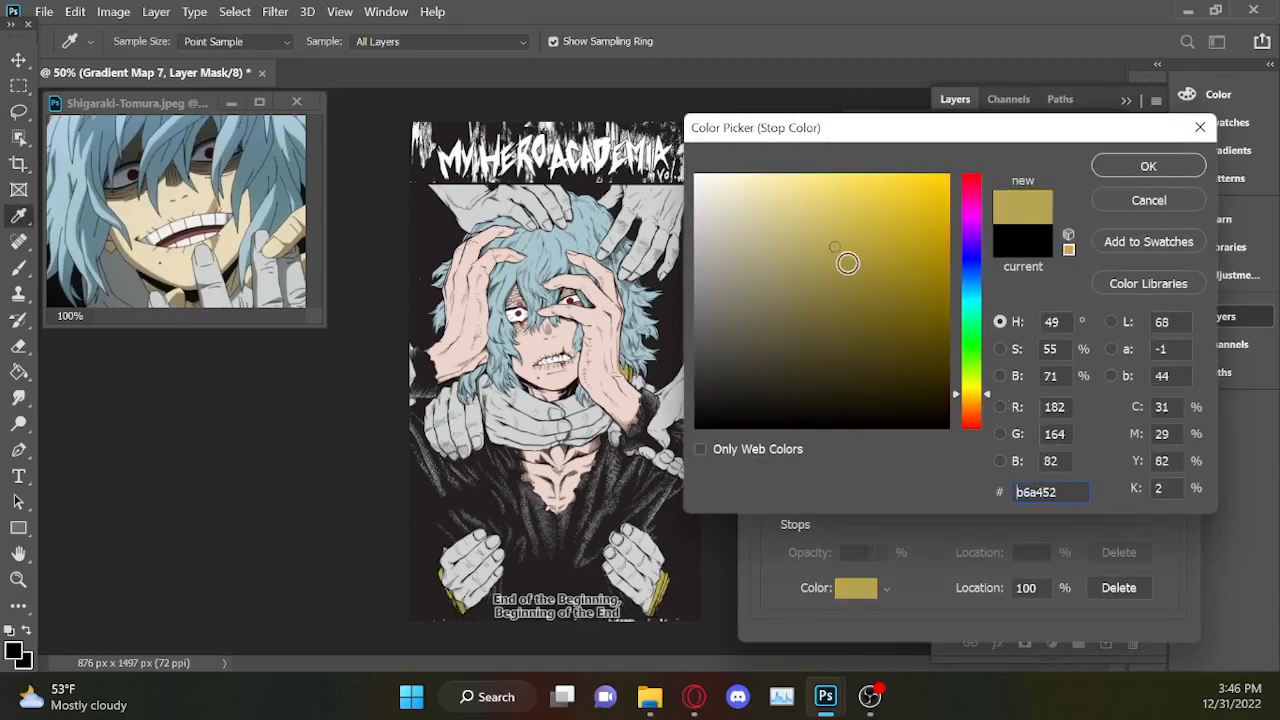
{"action": "left_click", "coordinate": [1152, 167]}
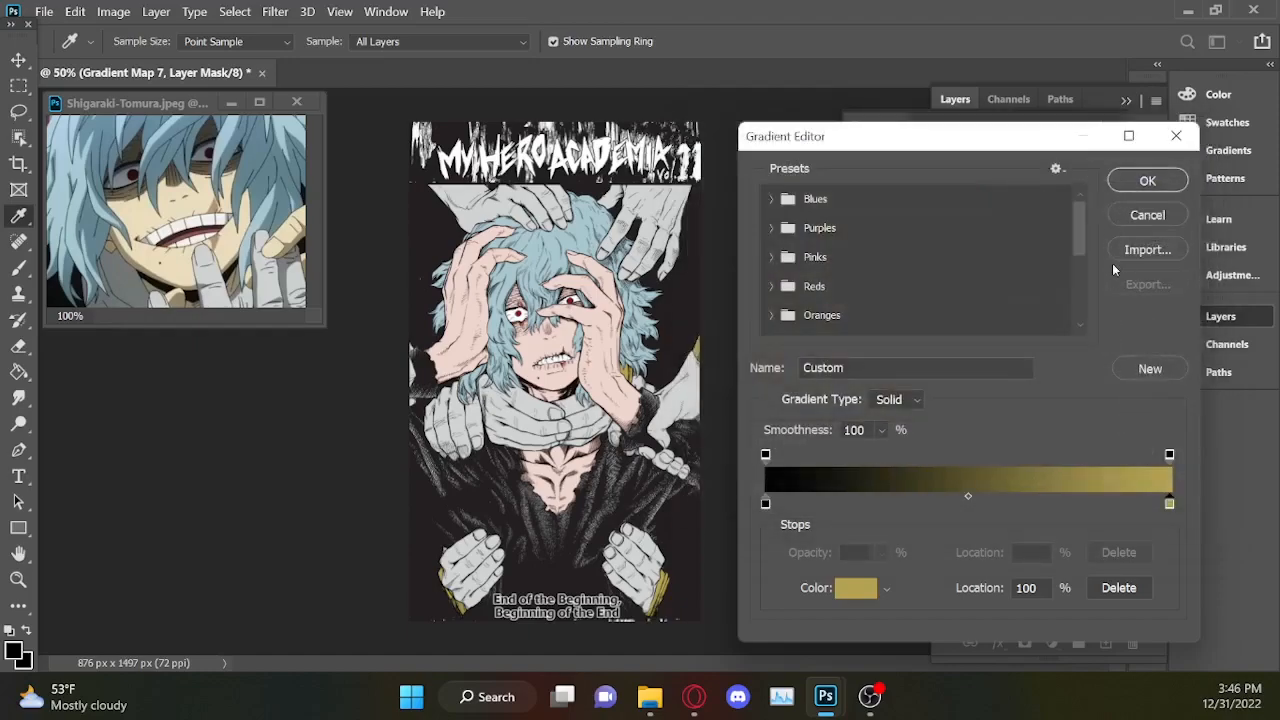
{"action": "left_click", "coordinate": [1148, 181]}
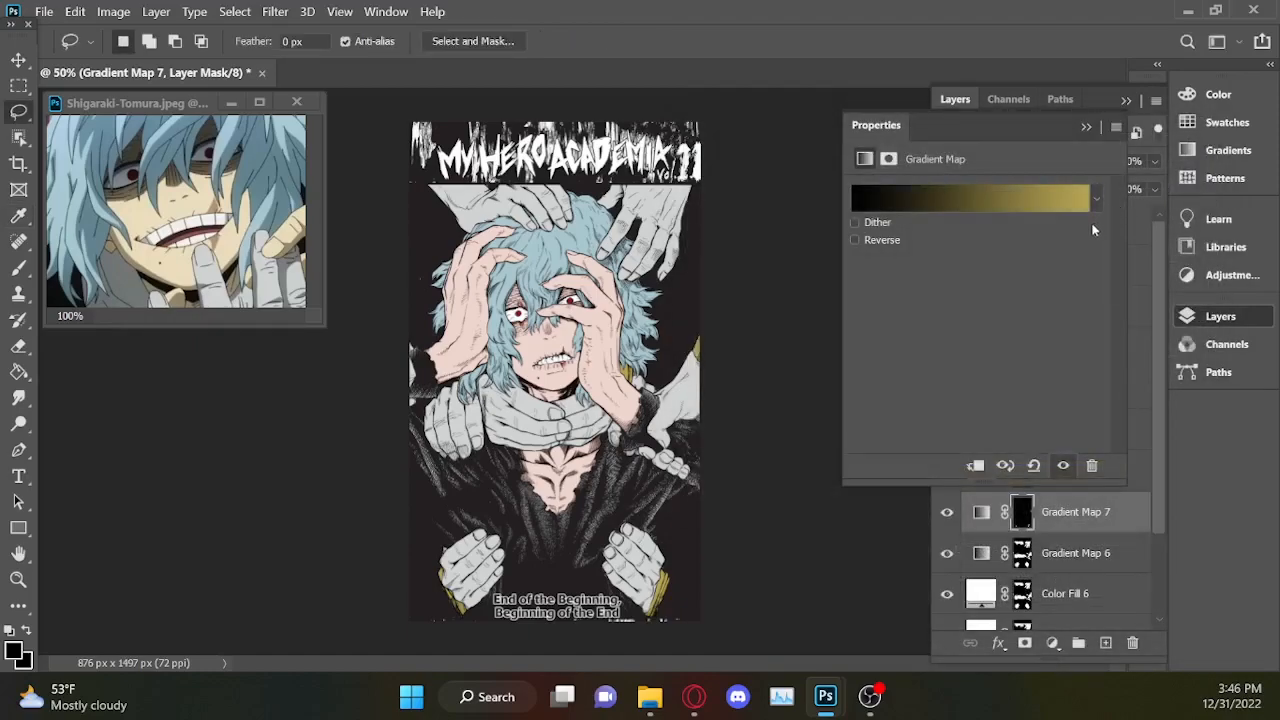
{"action": "key", "text": "ctrl+plus"}
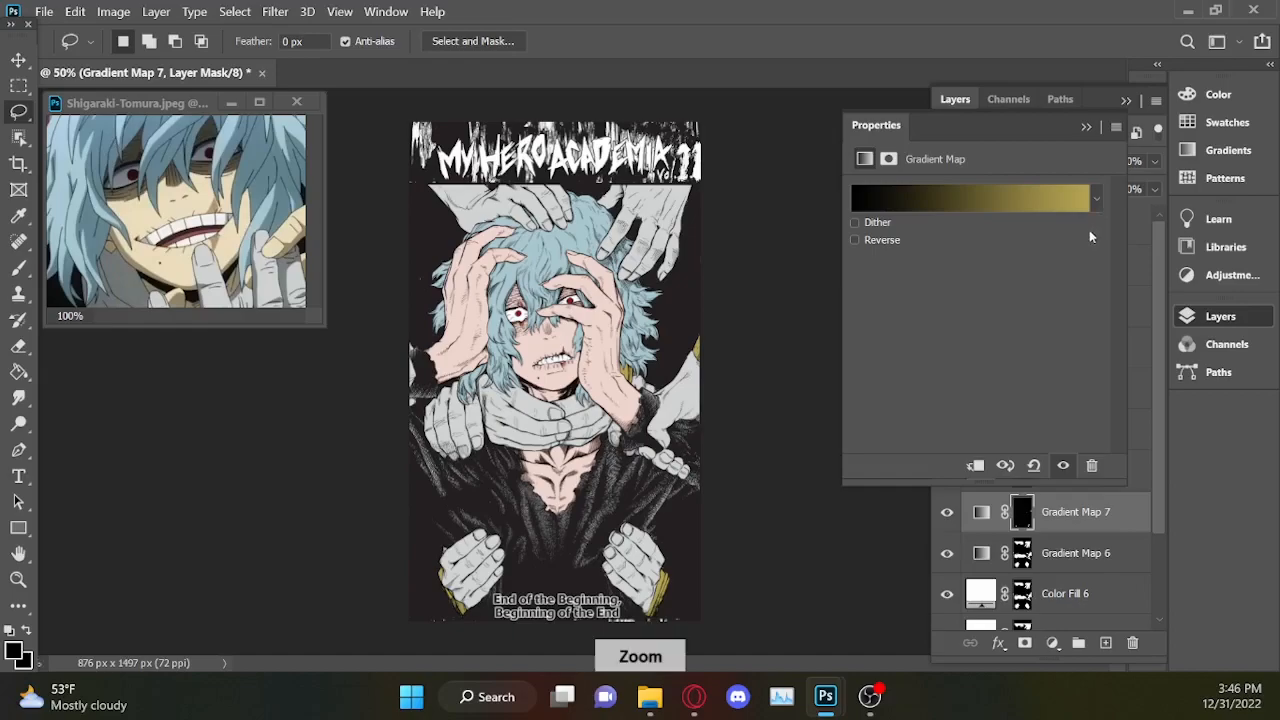
{"action": "key", "text": "ctrl+plus"}
{"action": "key", "text": "ctrl+minus"}
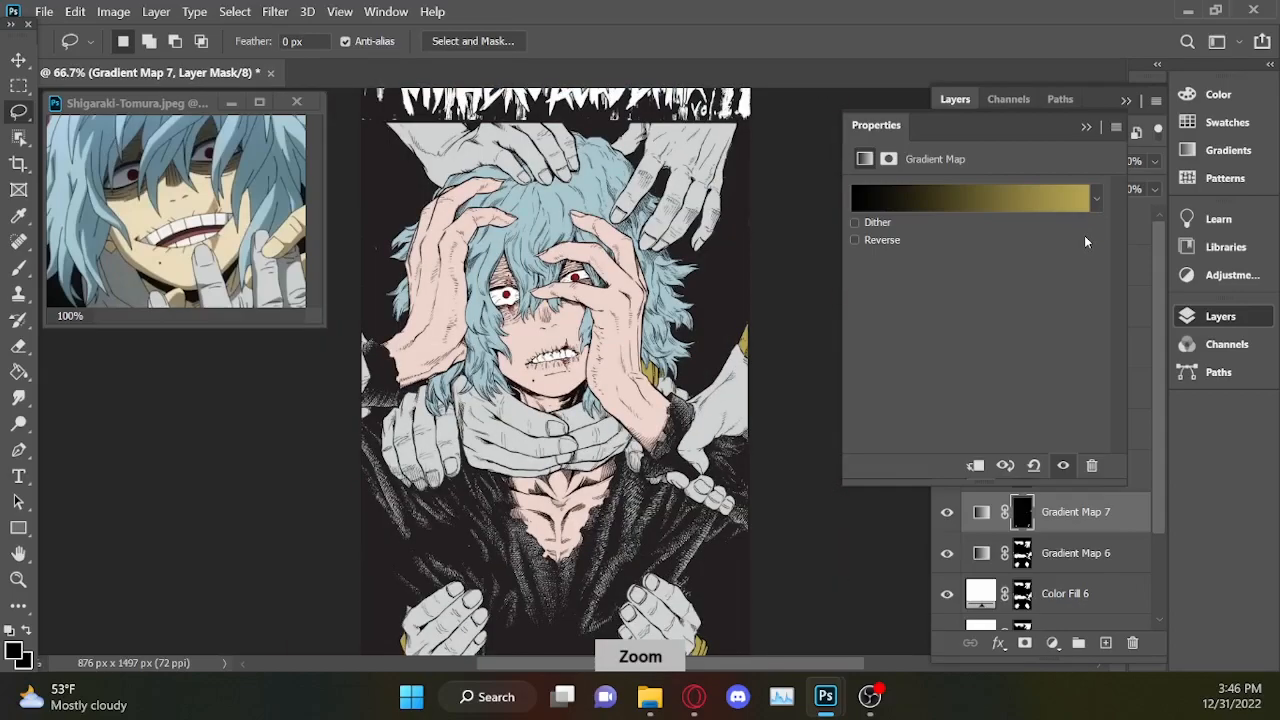
{"action": "key", "text": "ctrl+minus"}
Select every Color Fill and Gradient Map layer above Layer 0 and put them together in a new group.
{"action": "left_click", "coordinate": [1087, 128]}
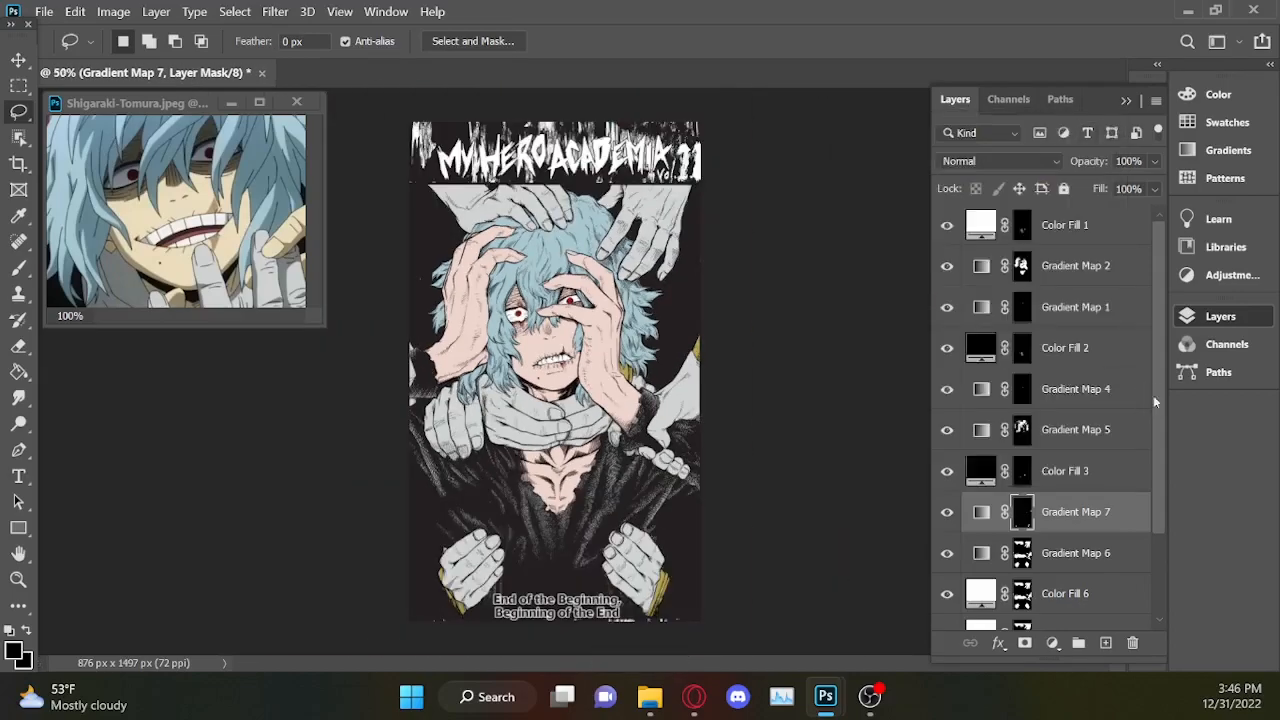
{"action": "key", "text": "ctrl"}
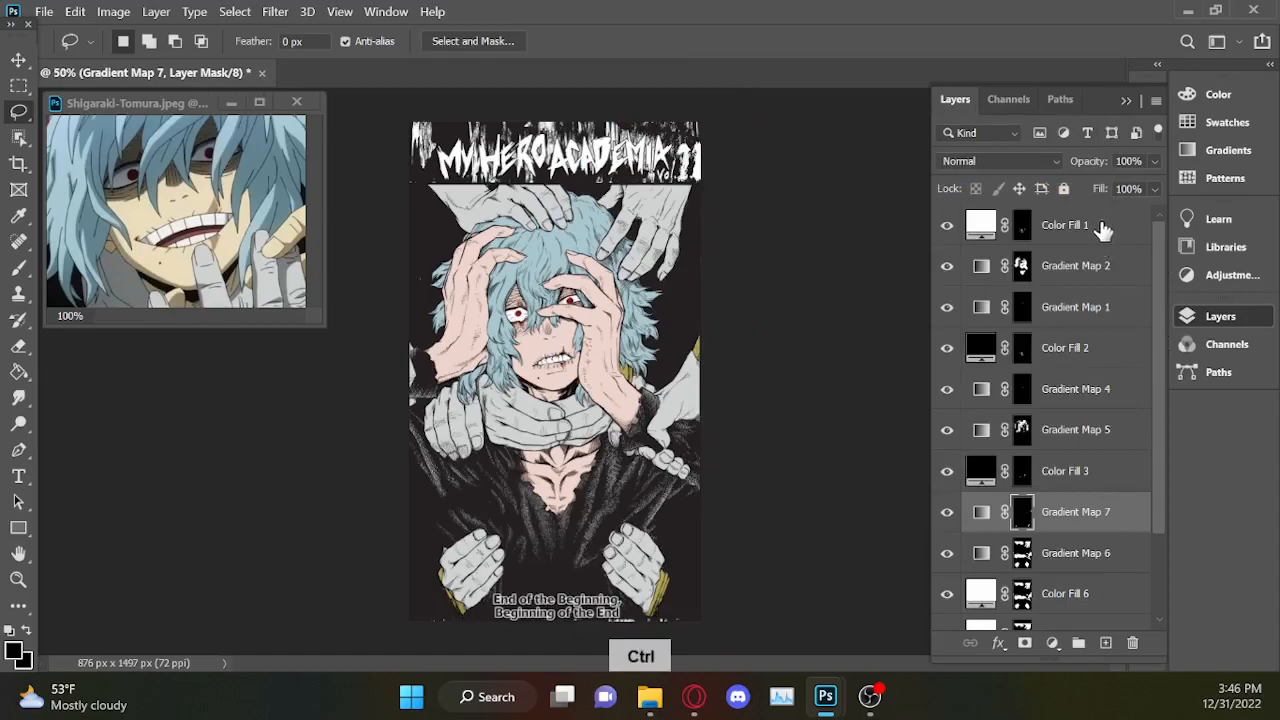
{"action": "left_click", "coordinate": [1103, 228], "text": "ctrl"}
{"action": "left_click", "coordinate": [1115, 268], "text": "ctrl"}
{"action": "left_click", "coordinate": [1117, 307], "text": "ctrl"}
{"action": "left_click", "coordinate": [1118, 349], "text": "ctrl"}
{"action": "left_click", "coordinate": [1120, 392], "text": "ctrl"}
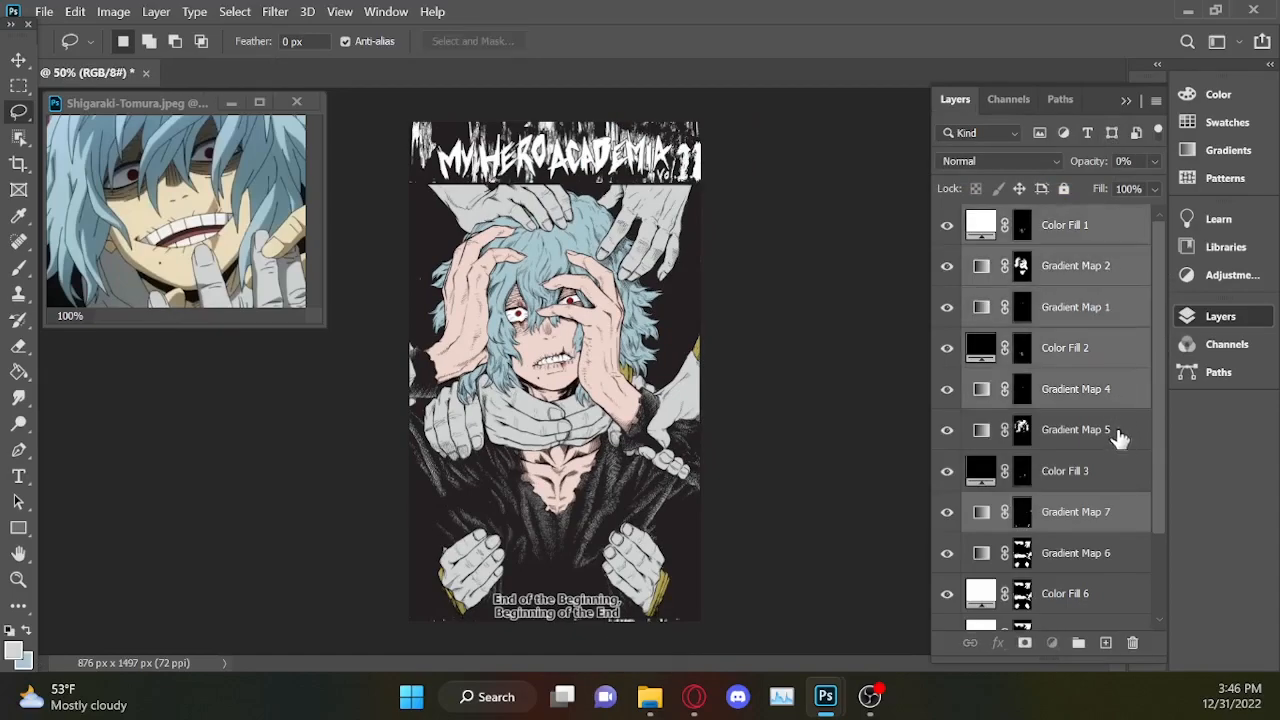
{"action": "left_click", "coordinate": [1120, 437], "text": "ctrl"}
{"action": "left_click", "coordinate": [1146, 482], "text": "ctrl"}
{"action": "scroll", "coordinate": [1150, 515], "scroll_direction": "down", "scroll_amount": 3}
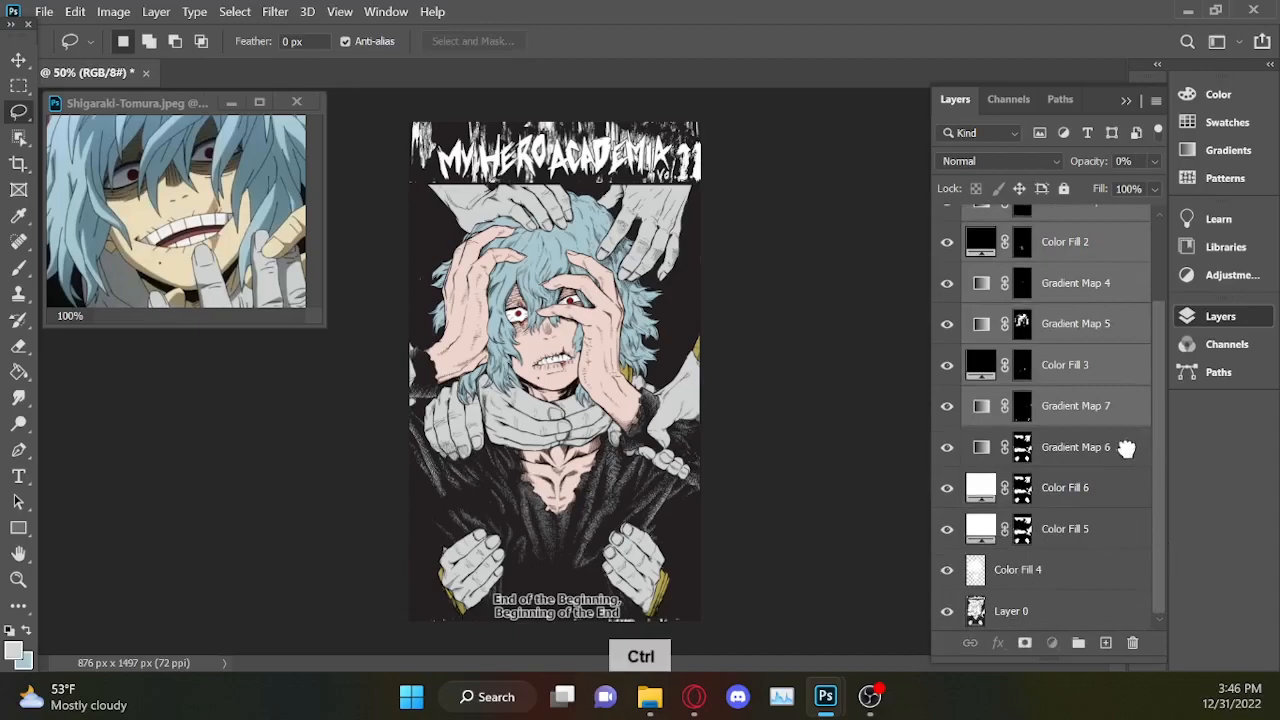
{"action": "left_click", "coordinate": [1122, 447], "text": "ctrl"}
{"action": "left_click", "coordinate": [1113, 489], "text": "ctrl"}
{"action": "left_click", "coordinate": [1107, 528], "text": "ctrl"}
{"action": "left_click", "coordinate": [1097, 572], "text": "ctrl"}
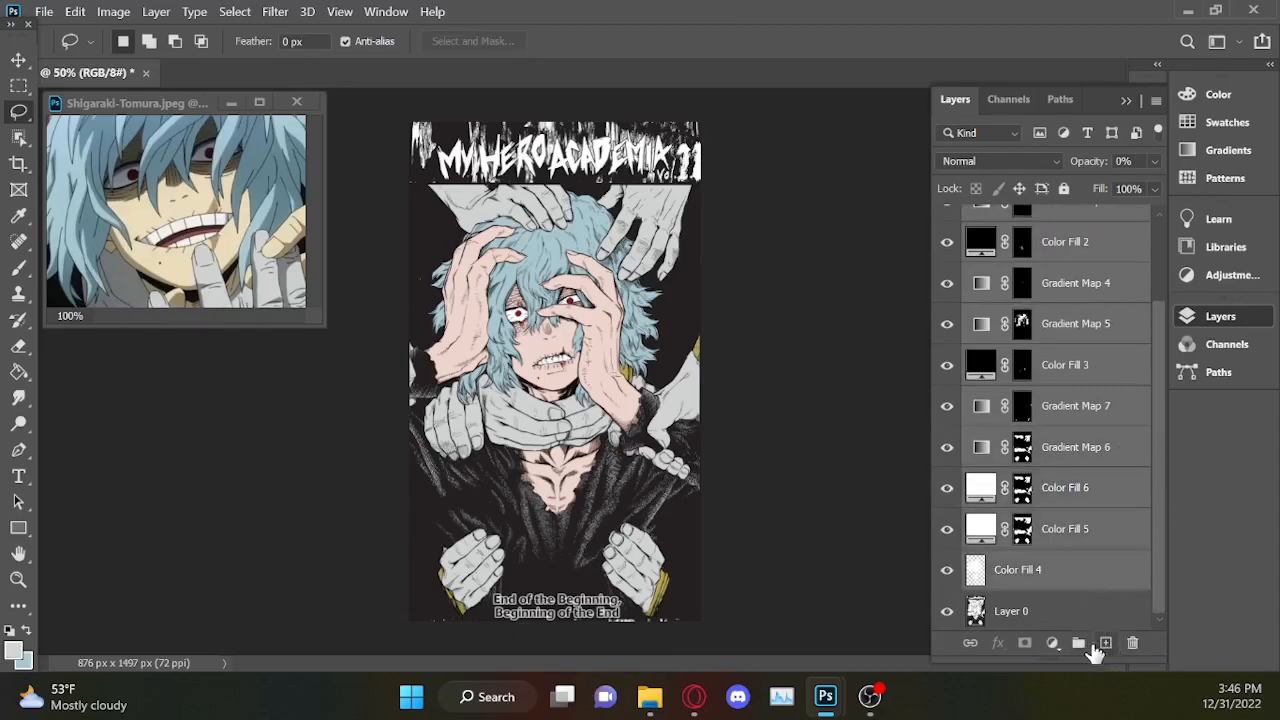
{"action": "left_click", "coordinate": [1078, 643]}
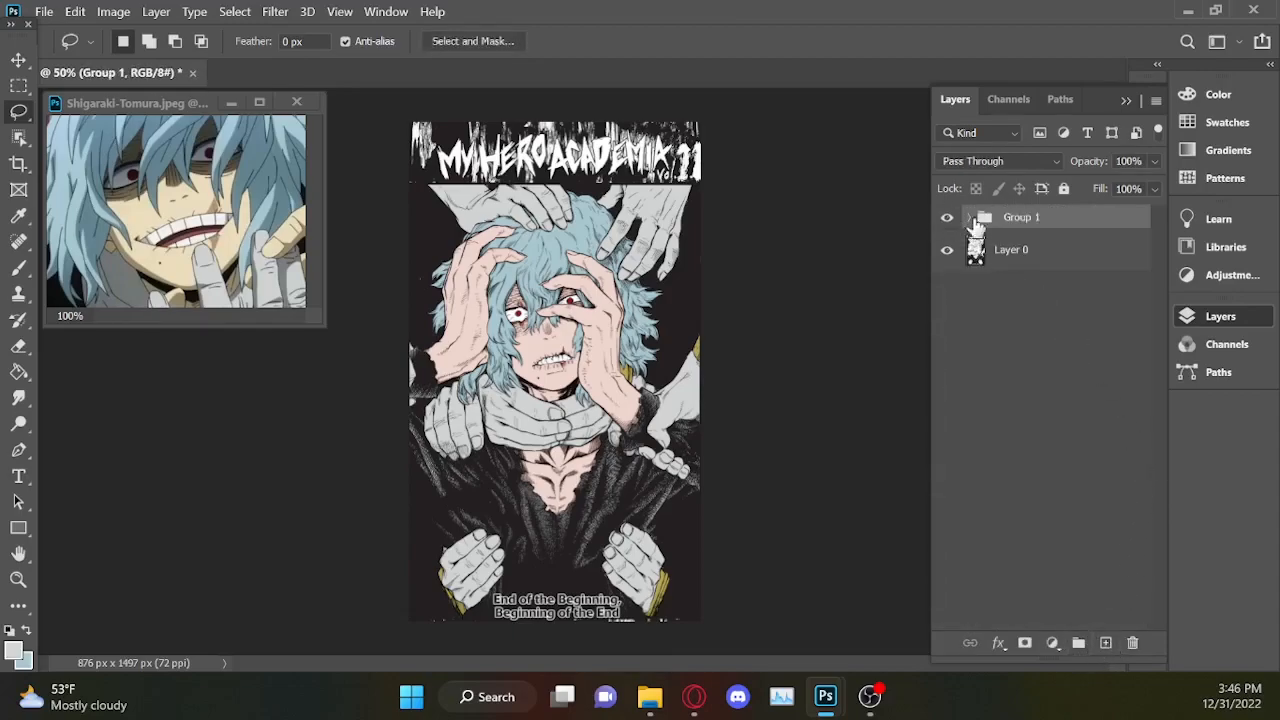
Compare the artwork with and without its colours by repeatedly hiding and showing Group 1.
{"action": "left_click", "coordinate": [947, 219]}
{"action": "left_click", "coordinate": [947, 219]}
{"action": "left_click", "coordinate": [947, 219]}
{"action": "left_click", "coordinate": [948, 221]}
{"action": "left_click", "coordinate": [947, 219]}
{"action": "left_click", "coordinate": [947, 219]}
{"action": "key", "text": "ctrl+plus"}
{"action": "key", "text": "ctrl+plus"}
{"action": "key", "text": "ctrl+plus"}
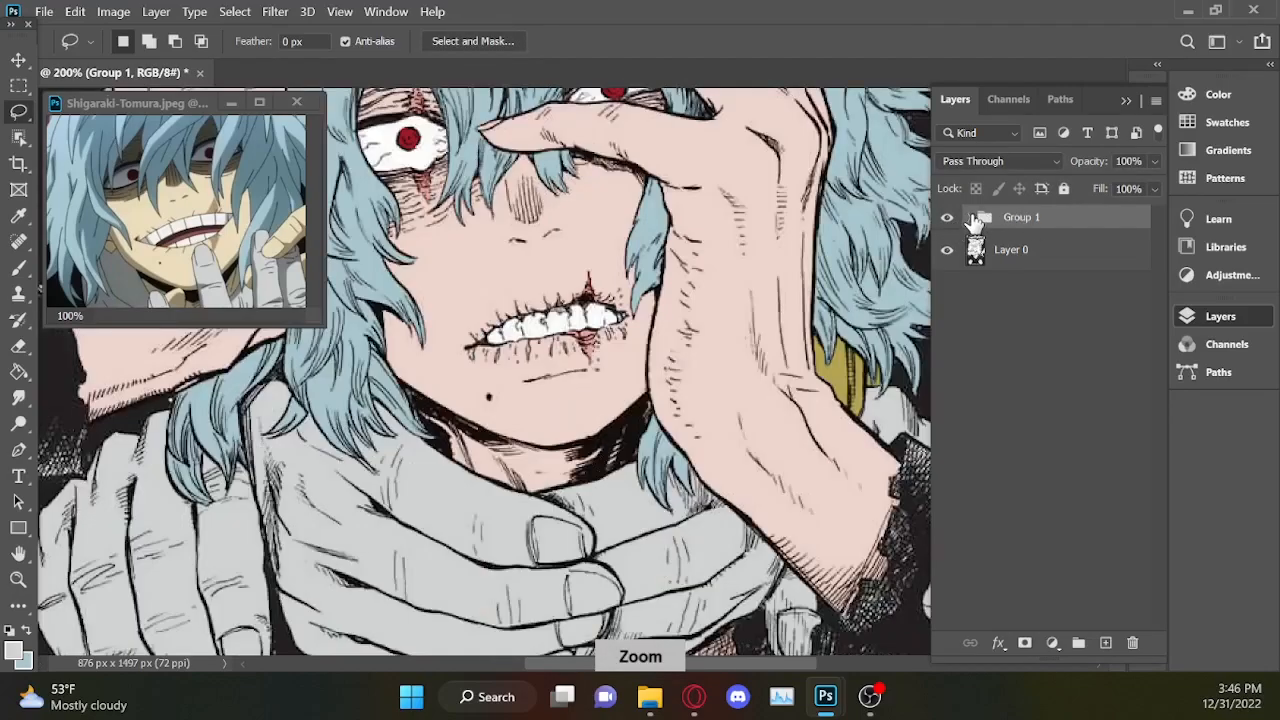
Expand Group 1, check which area Color Fill 1 covers, and rename that layer as Chest Shadow A.
{"action": "left_click", "coordinate": [970, 218]}
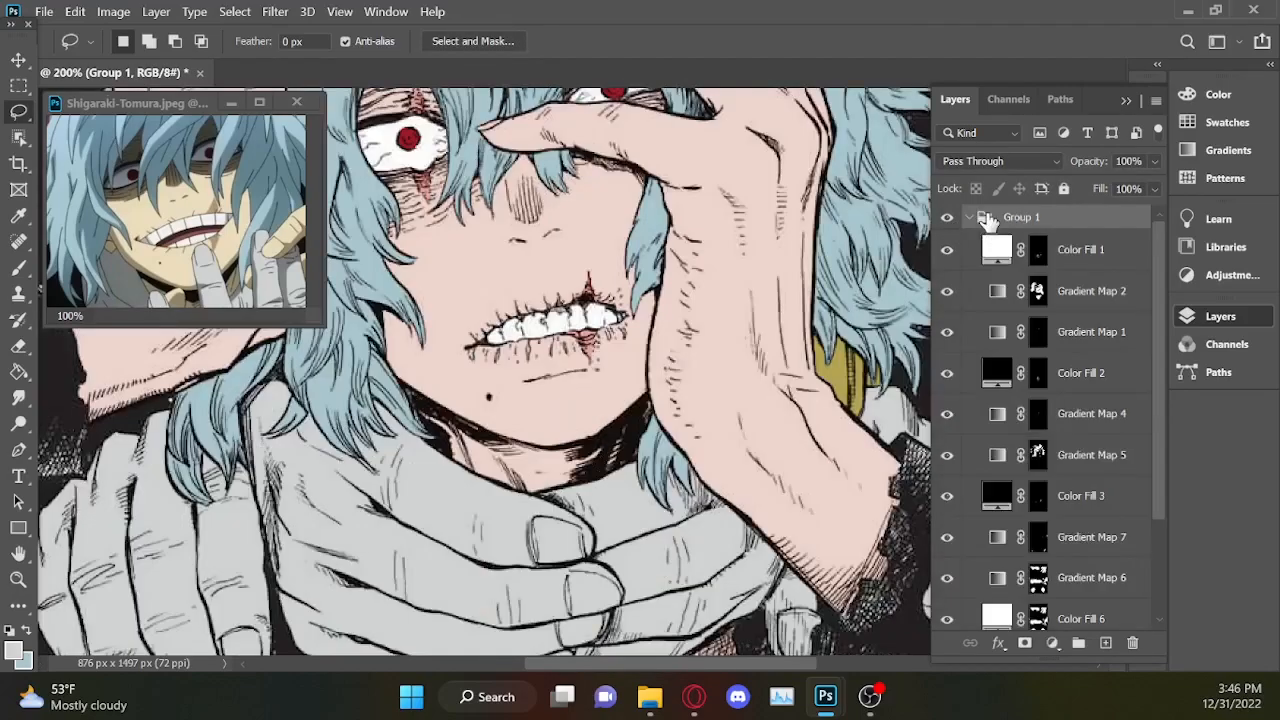
{"action": "key", "text": "ctrl+minus"}
{"action": "key", "text": "ctrl+minus"}
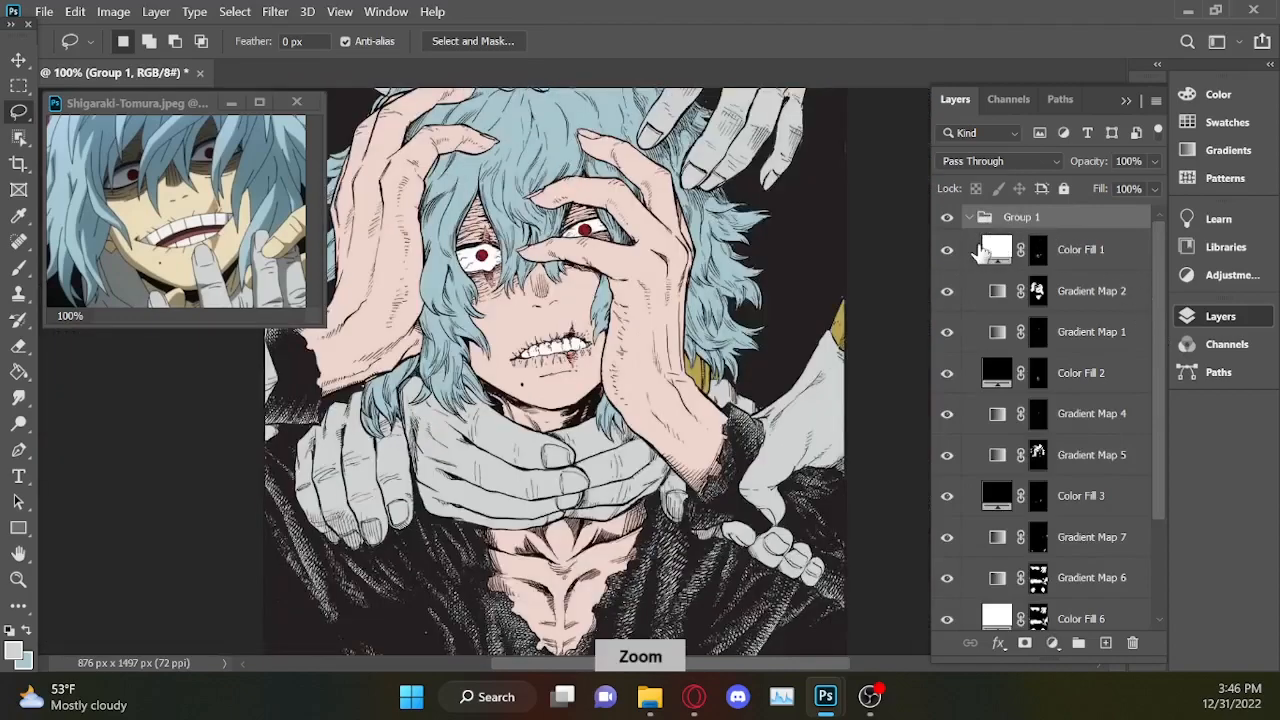
{"action": "left_click", "coordinate": [947, 250]}
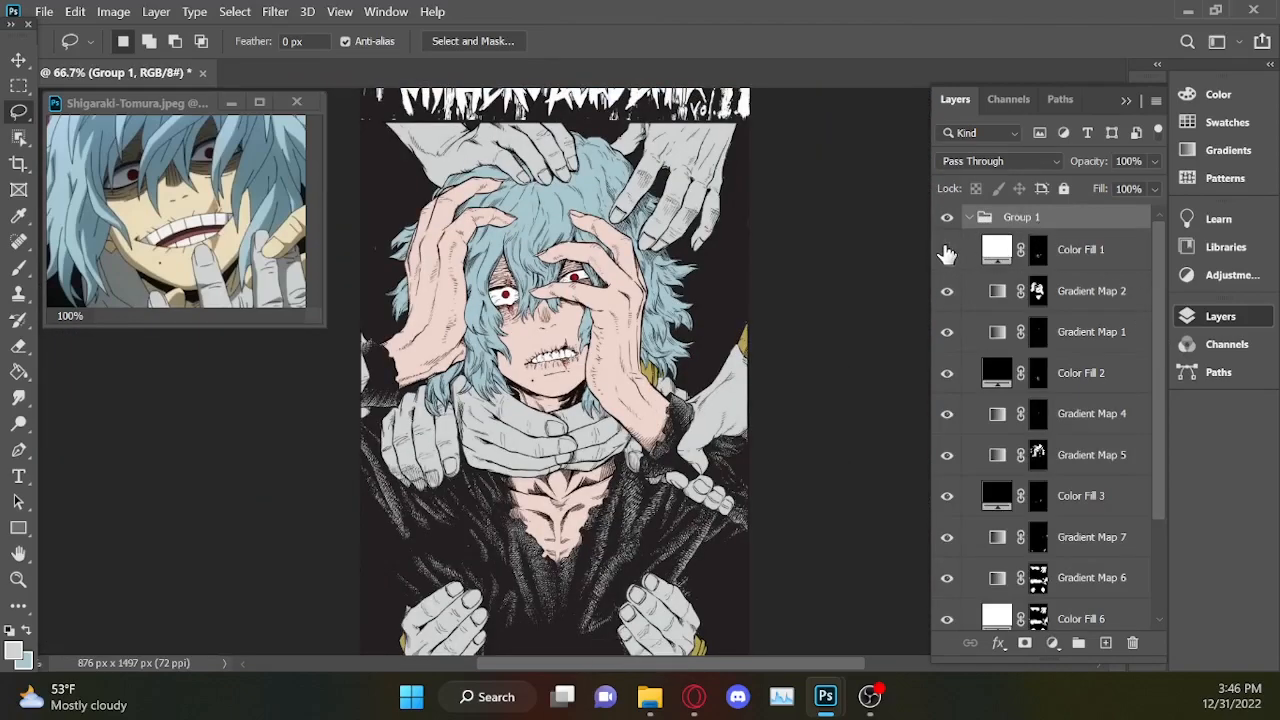
{"action": "left_click", "coordinate": [1040, 258], "text": "ctrl"}
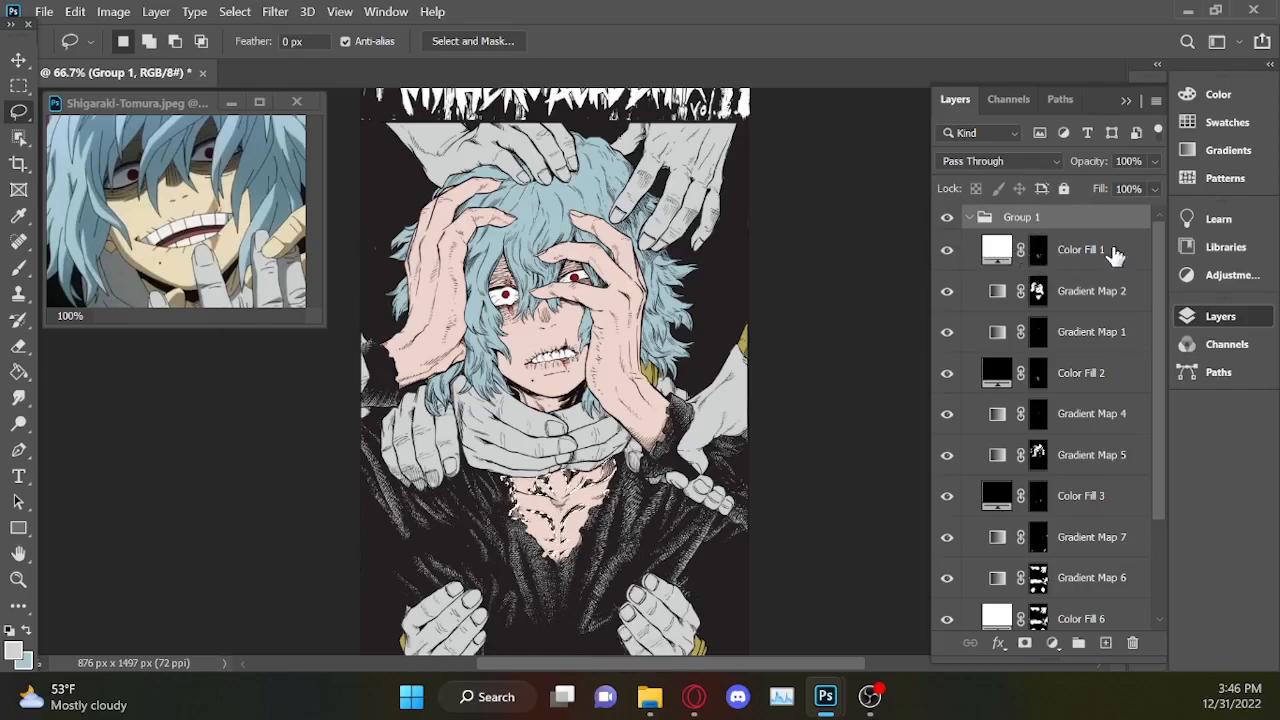
{"action": "double_click", "coordinate": [1080, 250]}
{"action": "type", "text": "Chest Shadow A"}
{"action": "key", "text": "Return"}
Rename Gradient Map 2 as Skin and Gradient Map 1 as Eyes.
{"action": "left_click", "coordinate": [1105, 290]}
{"action": "double_click", "coordinate": [1080, 290]}
{"action": "type", "text": "Skin"}
{"action": "key", "text": "Return"}
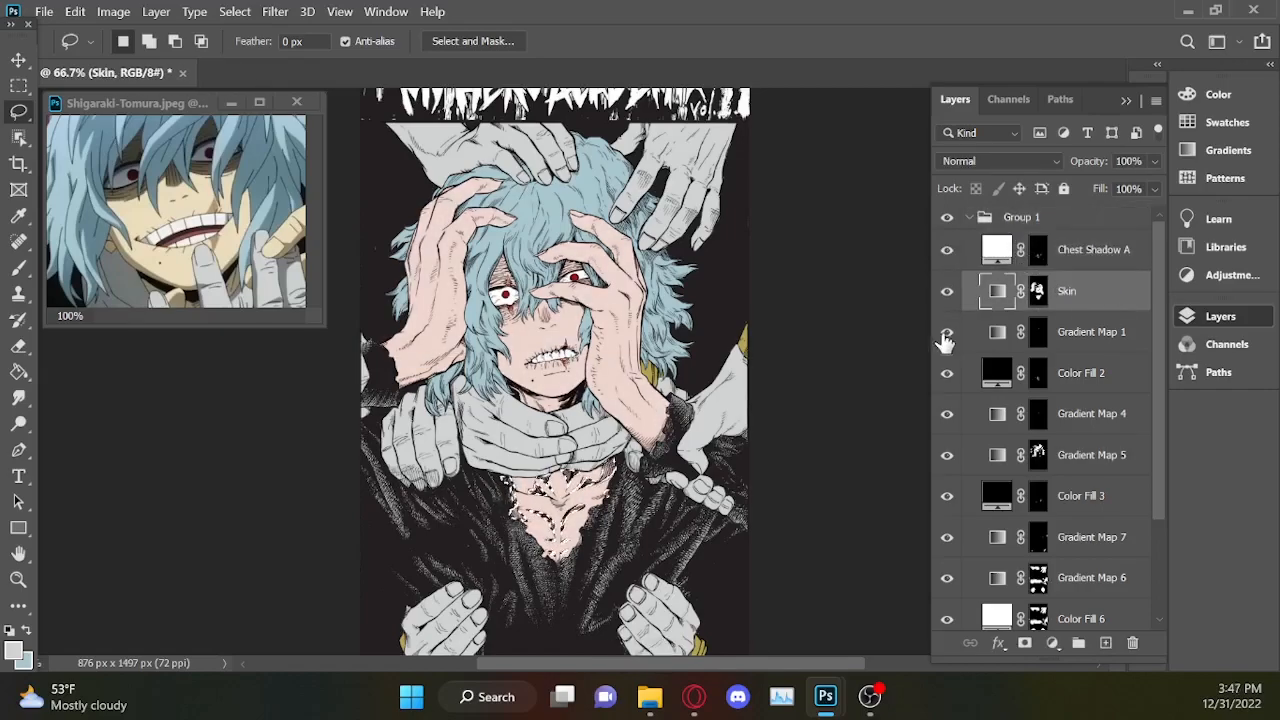
{"action": "left_click", "coordinate": [1038, 331]}
{"action": "double_click", "coordinate": [1090, 331]}
{"action": "type", "text": "Eyes"}
{"action": "key", "text": "Return"}
Rename Color Fill 2 as Chest shadows B and Gradient Map 4 as Scars.
{"action": "double_click", "coordinate": [1097, 366]}
{"action": "type", "text": "Chest shadows B"}
{"action": "key", "text": "Return"}
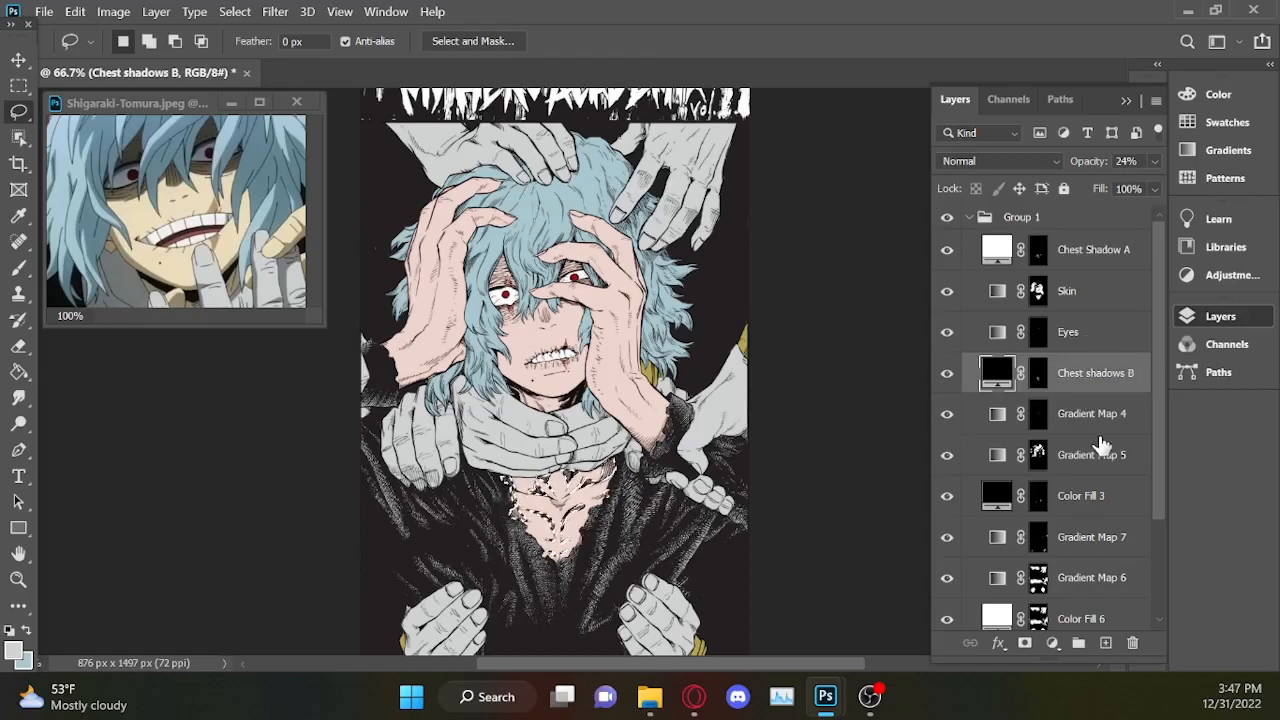
{"action": "double_click", "coordinate": [1090, 413]}
{"action": "type", "text": "Scars"}
Rename Gradient Map 5 as Hair and Color Fill 3 as Chest Shadows C.
{"action": "double_click", "coordinate": [1090, 455]}
{"action": "type", "text": "Hair"}
{"action": "key", "text": "Return"}
{"action": "scroll", "coordinate": [1090, 460], "scroll_direction": "down", "scroll_amount": 3}
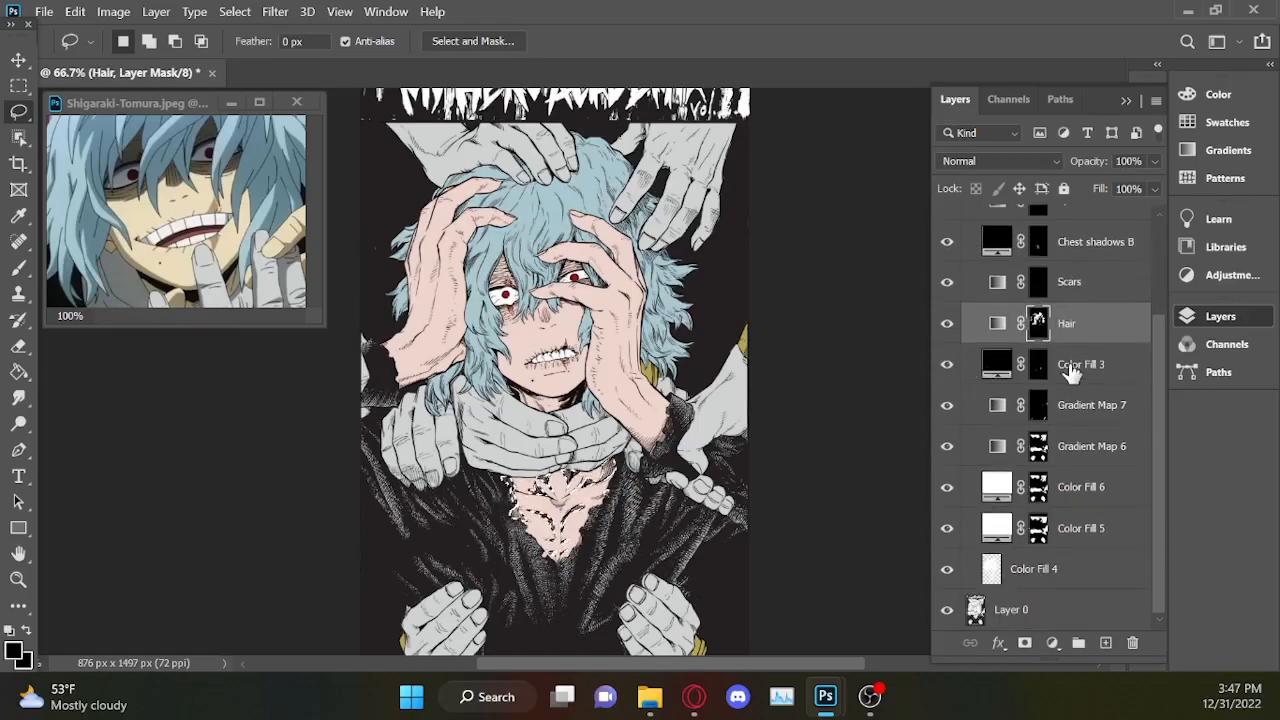
{"action": "double_click", "coordinate": [1081, 364]}
{"action": "type", "text": "Chest Shadows C"}
{"action": "key", "text": "Return"}
Rename Gradient Map 7 as Gold and Gradient Map 6 as Hands.
{"action": "double_click", "coordinate": [1092, 405]}
{"action": "type", "text": "Gold"}
{"action": "key", "text": "Return"}
{"action": "double_click", "coordinate": [1082, 446]}
{"action": "type", "text": "Hands"}
{"action": "key", "text": "Return"}
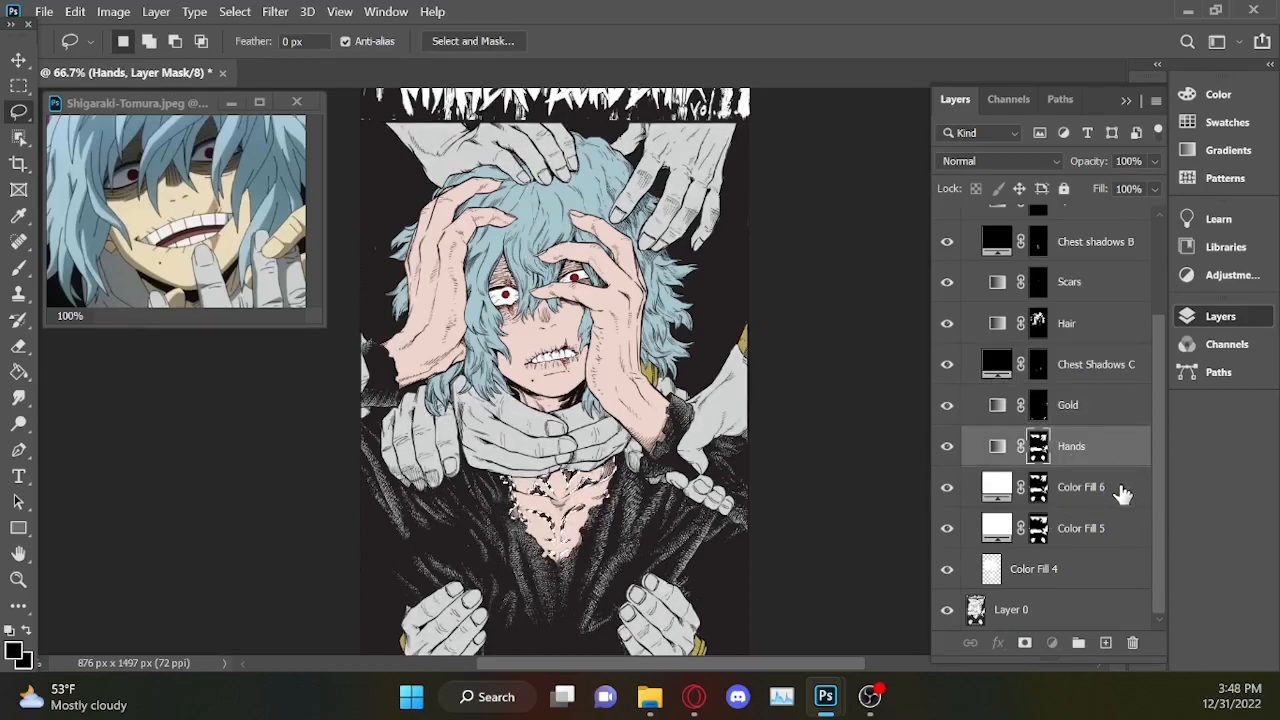
Delete the Color Fill 6, Color Fill 5 and Color Fill 4 layers.
{"action": "left_click", "coordinate": [1122, 490]}
{"action": "left_click", "coordinate": [1114, 530], "text": "ctrl"}
{"action": "left_click", "coordinate": [1112, 570], "text": "ctrl"}
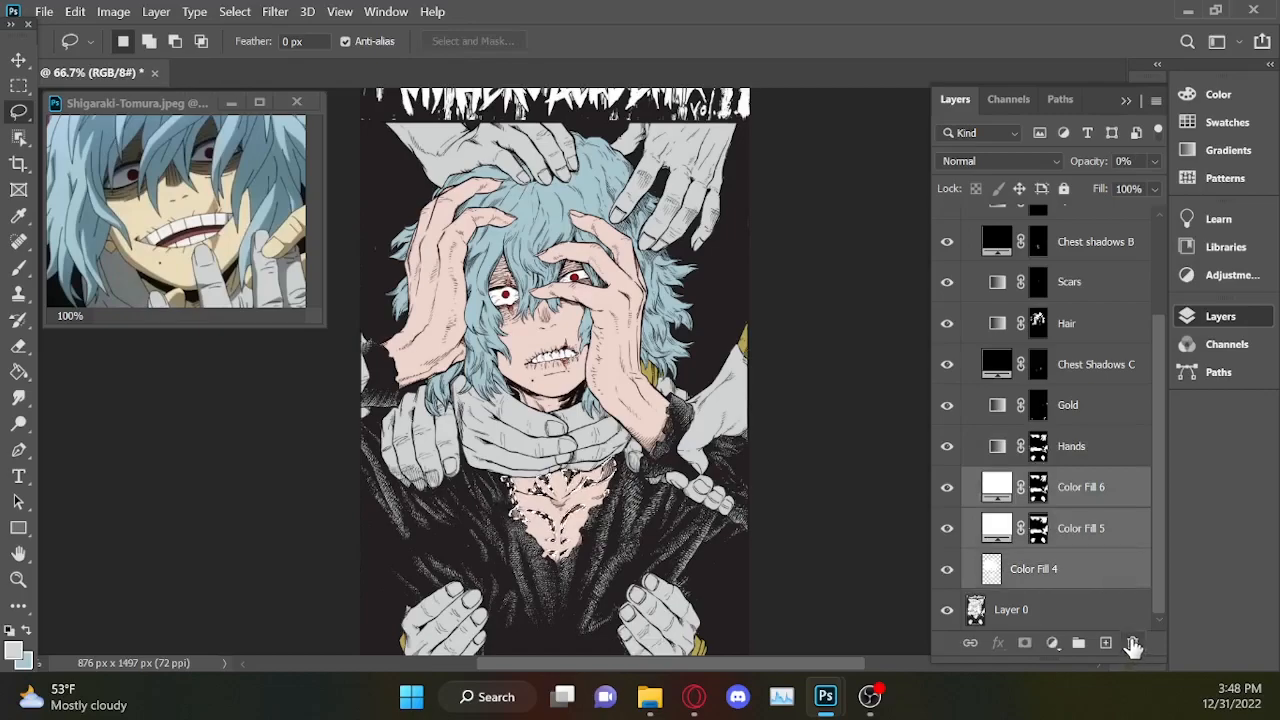
{"action": "left_click", "coordinate": [1133, 643]}
{"action": "left_click", "coordinate": [613, 287]}
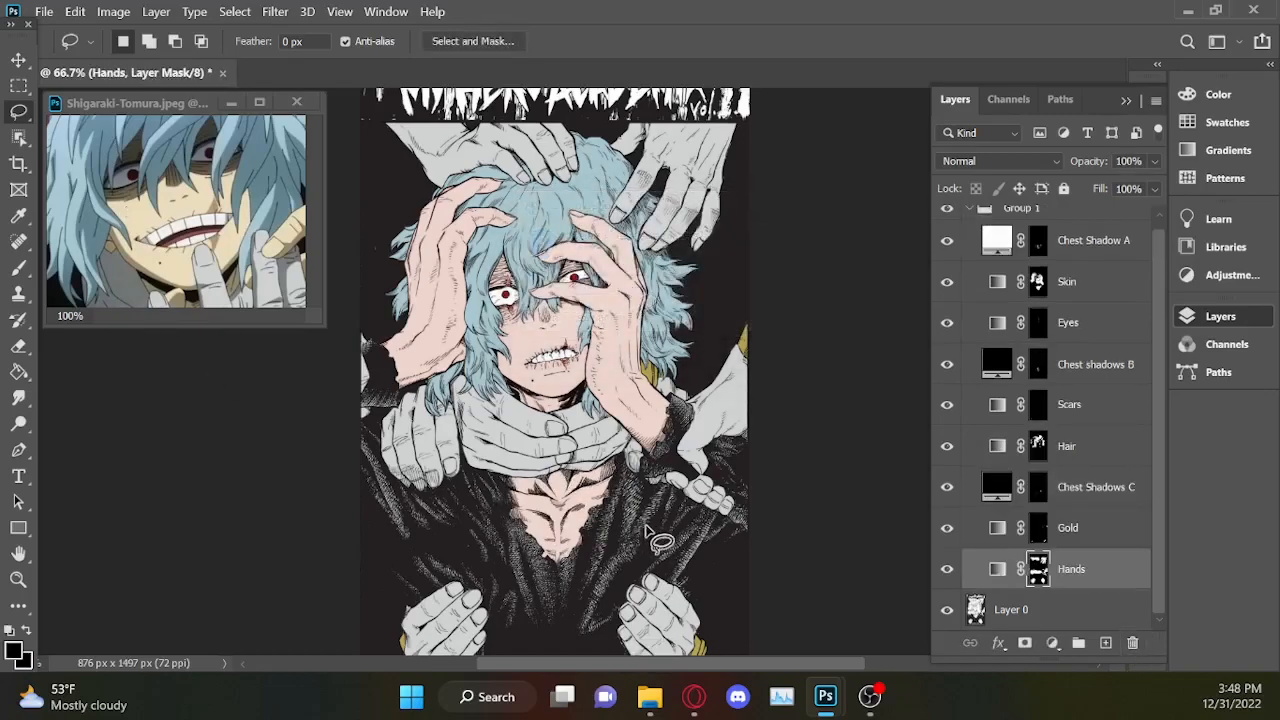
{"action": "key", "text": "ctrl+minus"}
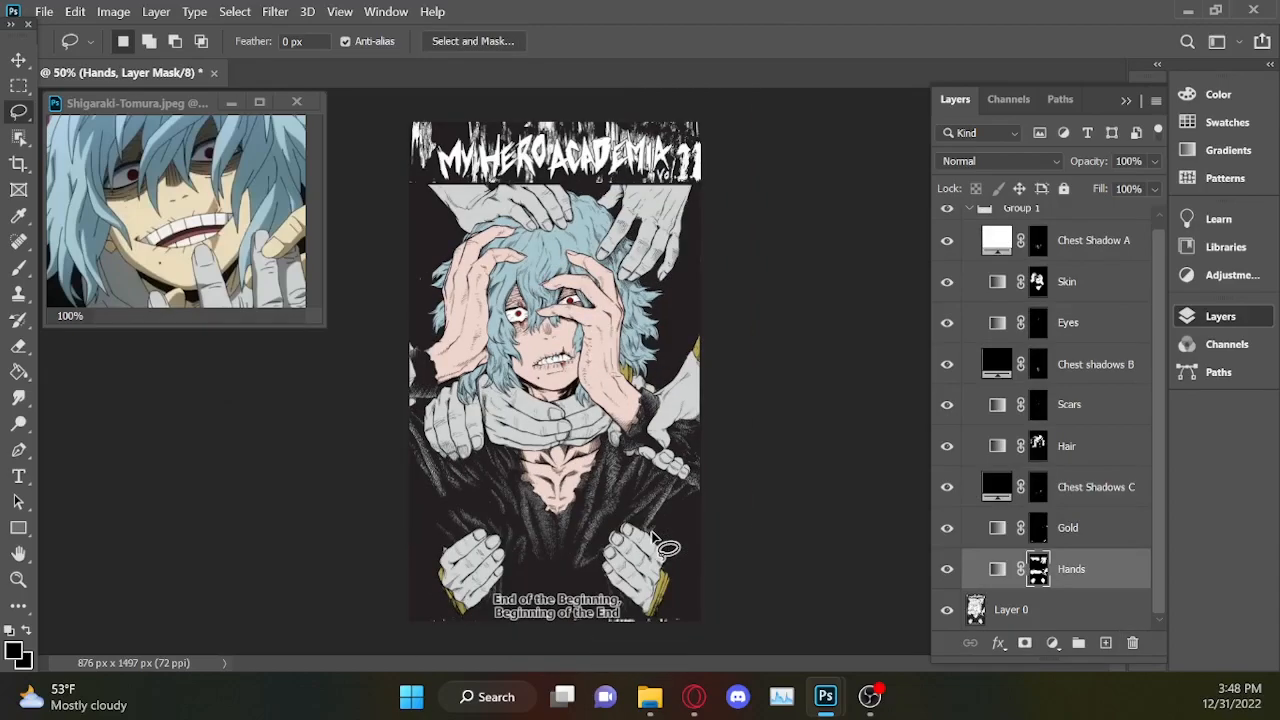
{"action": "double_click", "coordinate": [1126, 98]}
{"action": "left_click", "coordinate": [1218, 316]}
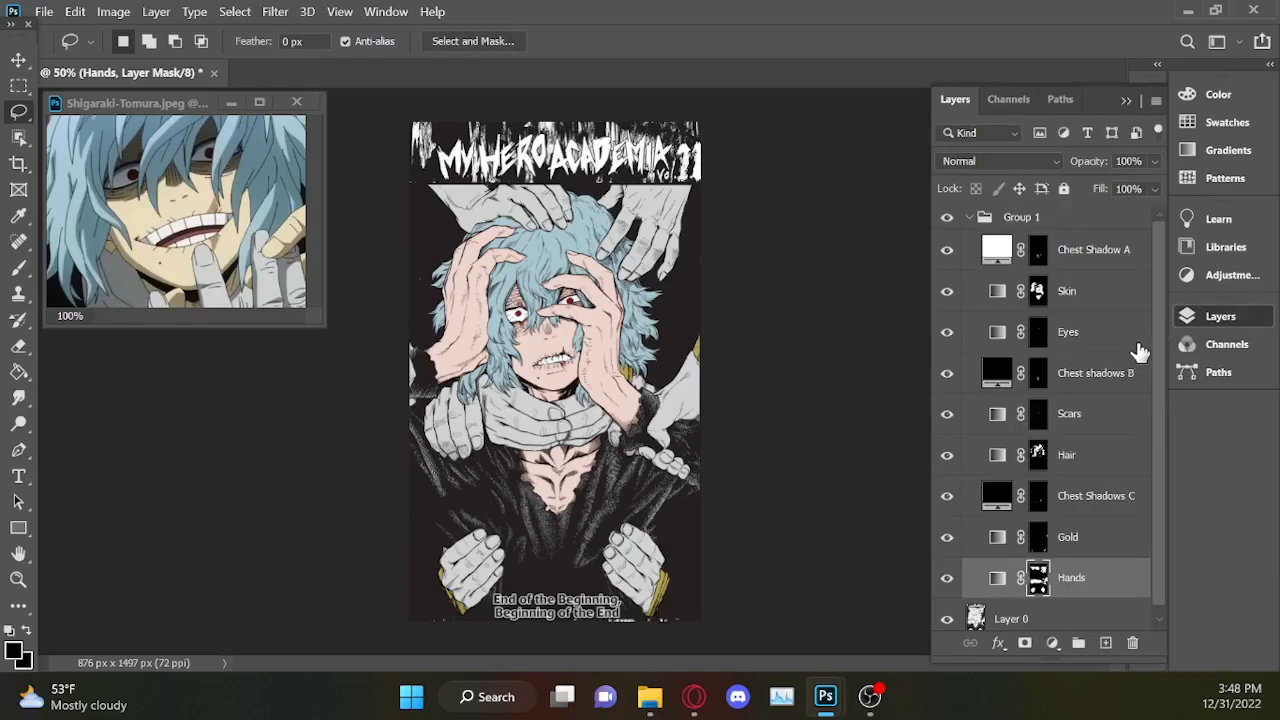
Load the Chest Shadow A mask as a selection and add a d1d3d2 Solid Color fill over it.
{"action": "left_click", "coordinate": [1040, 250], "text": "ctrl"}
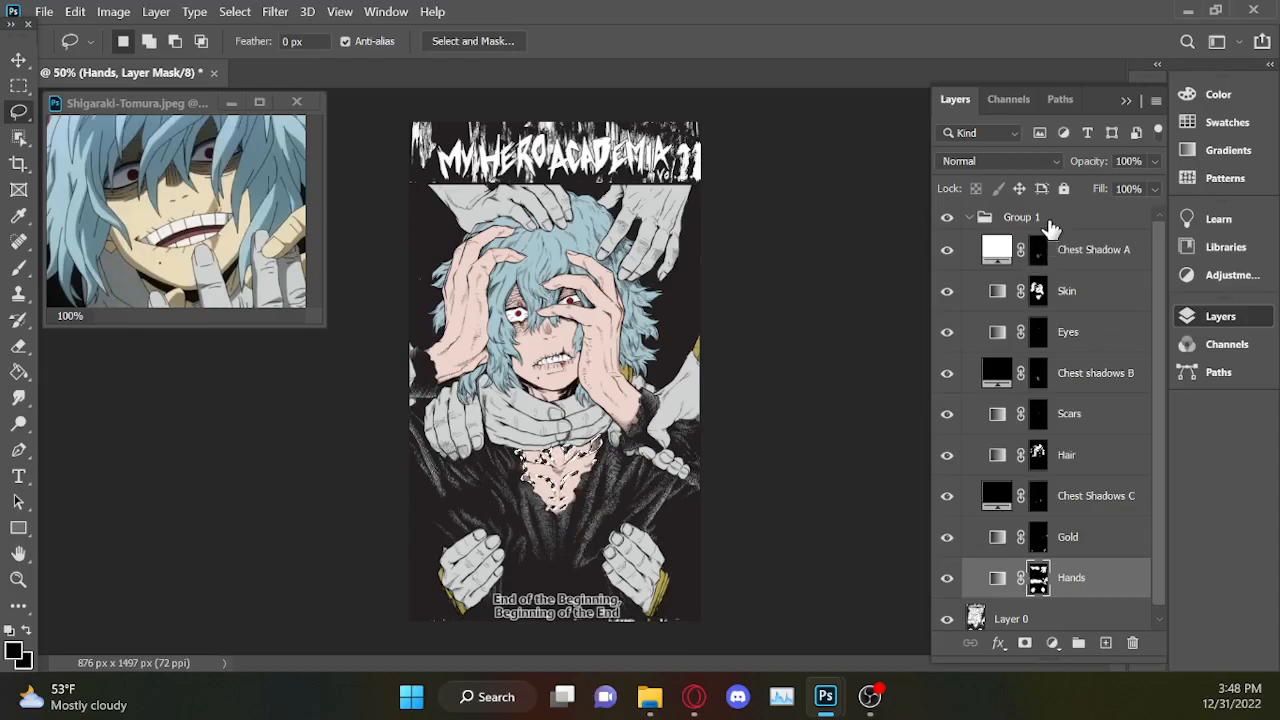
{"action": "left_click", "coordinate": [1117, 257]}
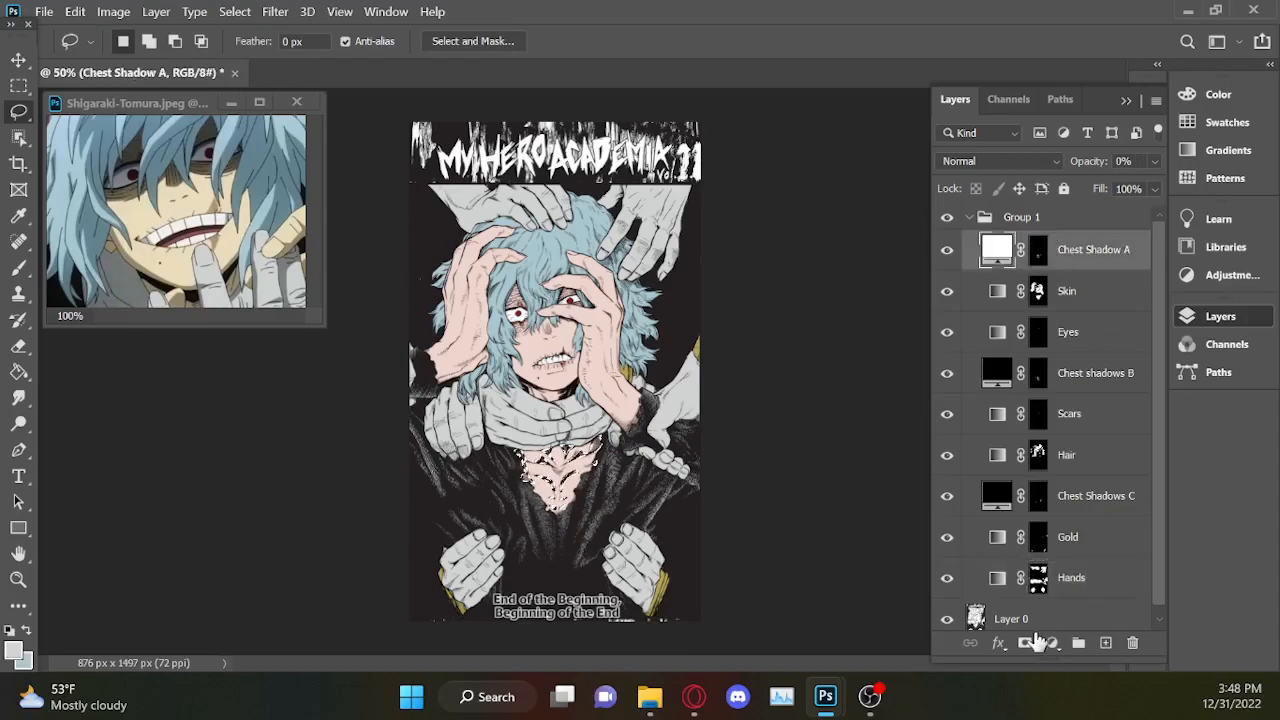
{"action": "left_click", "coordinate": [1051, 642]}
{"action": "left_click", "coordinate": [1088, 263]}
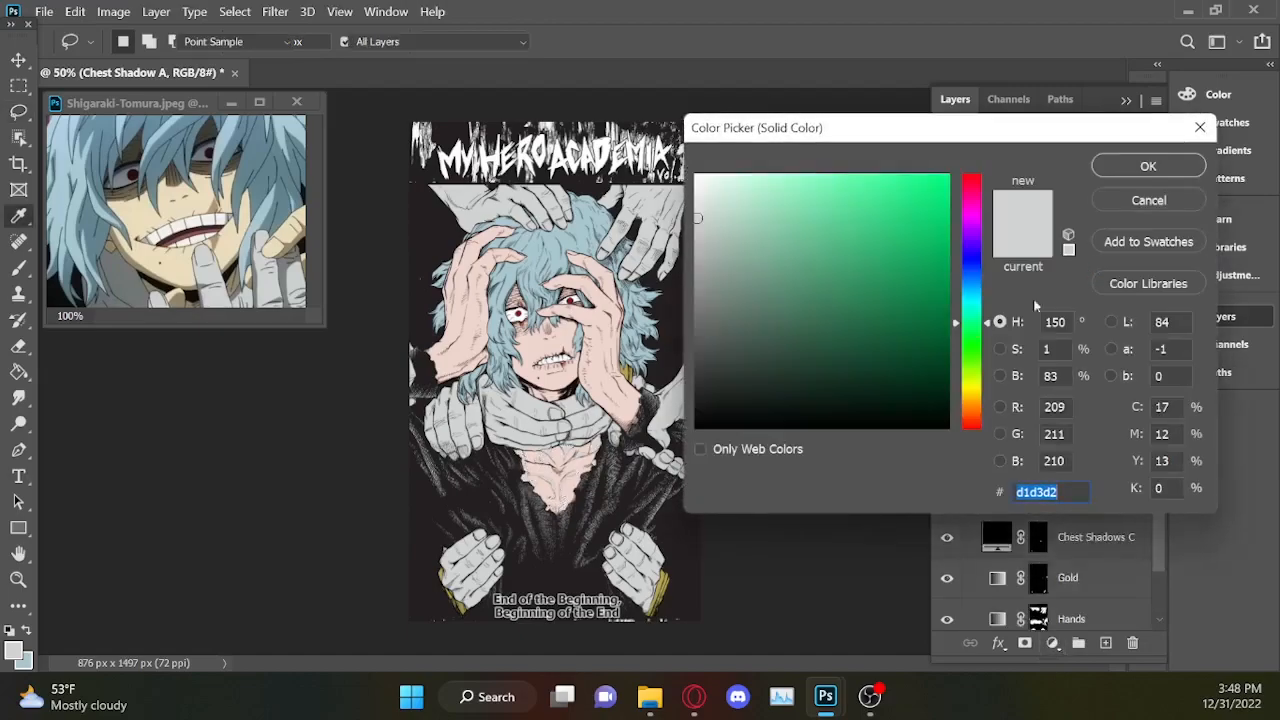
{"action": "left_click", "coordinate": [1148, 166]}
Try a d1d3d2 Solid Color fill over the area of the Skin mask, then discard it.
{"action": "left_click", "coordinate": [1038, 335], "text": "ctrl"}
{"action": "left_click", "coordinate": [1052, 642]}
{"action": "left_click", "coordinate": [1088, 261]}
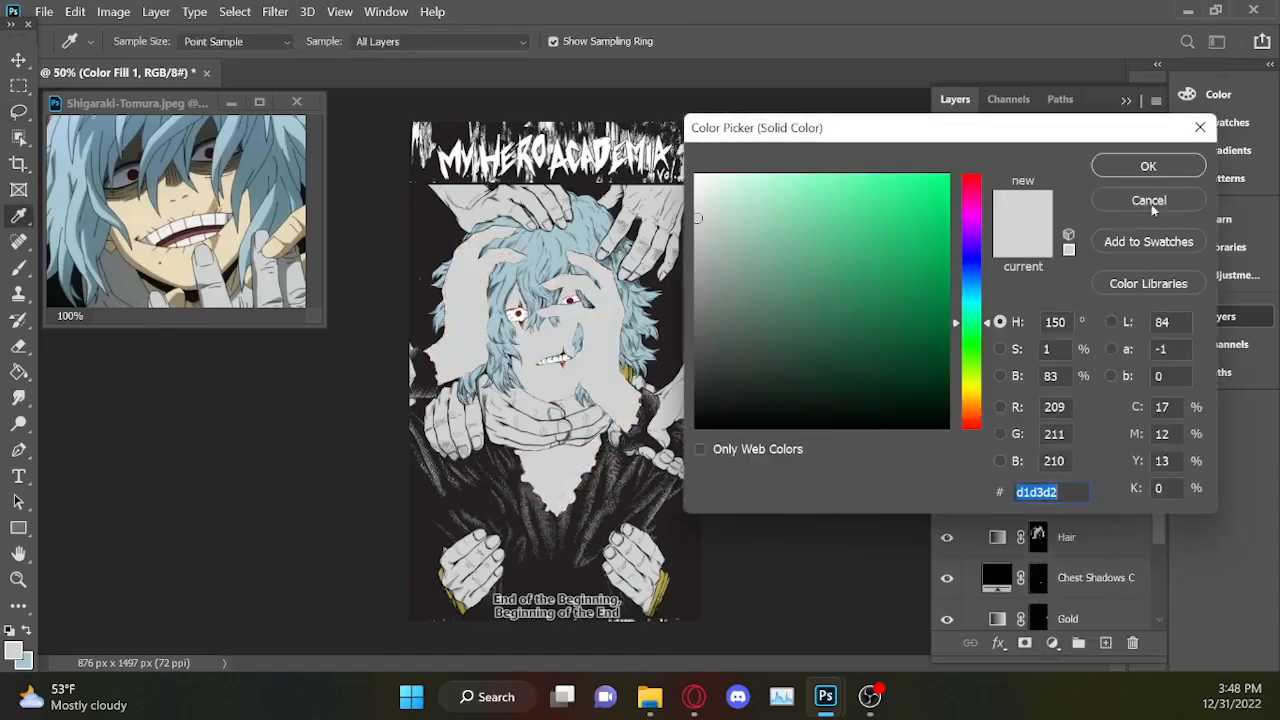
{"action": "left_click", "coordinate": [1148, 166]}
{"action": "key", "text": "Delete"}
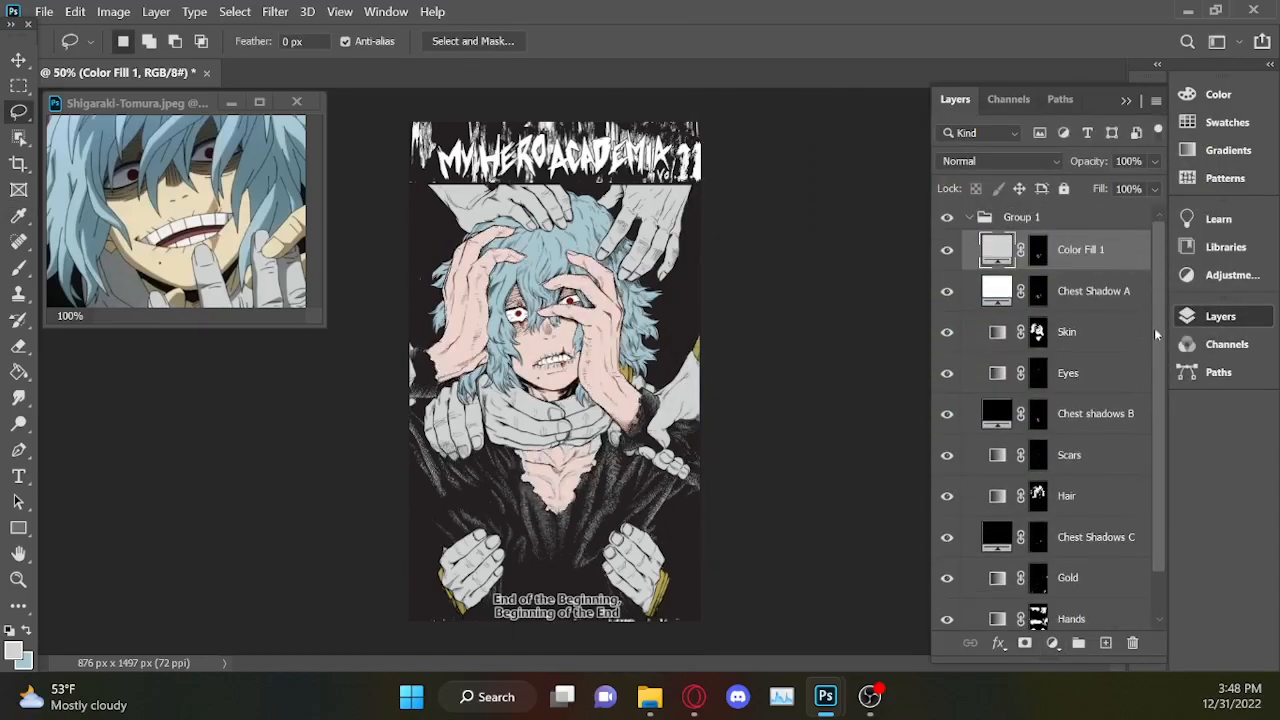
Hide and show the new chest Color Fill 1 layer, then delete it.
{"action": "left_click", "coordinate": [948, 252]}
{"action": "left_click", "coordinate": [948, 250]}
{"action": "left_click", "coordinate": [1132, 643]}
{"action": "left_click", "coordinate": [594, 326]}
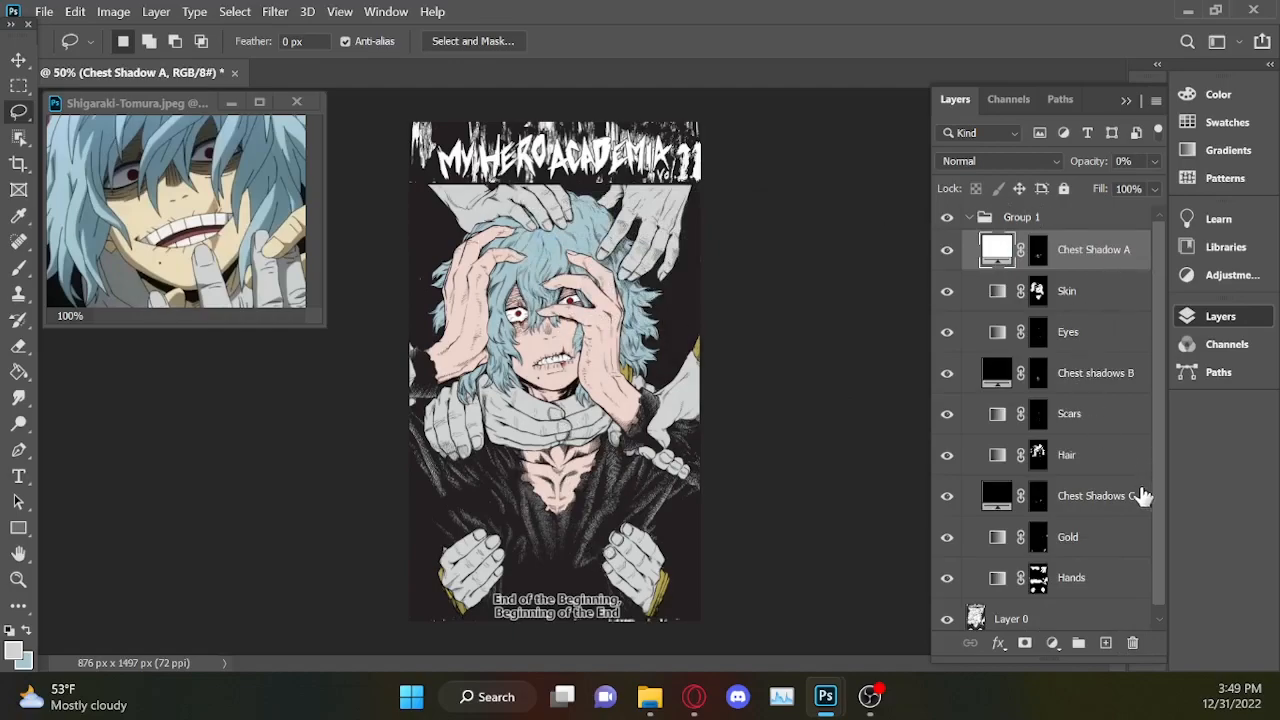
Load the Hands mask as a selection and add a white ffffff Solid Color fill over it.
{"action": "key", "text": "ctrl"}
{"action": "left_click", "coordinate": [1040, 580], "text": "ctrl"}
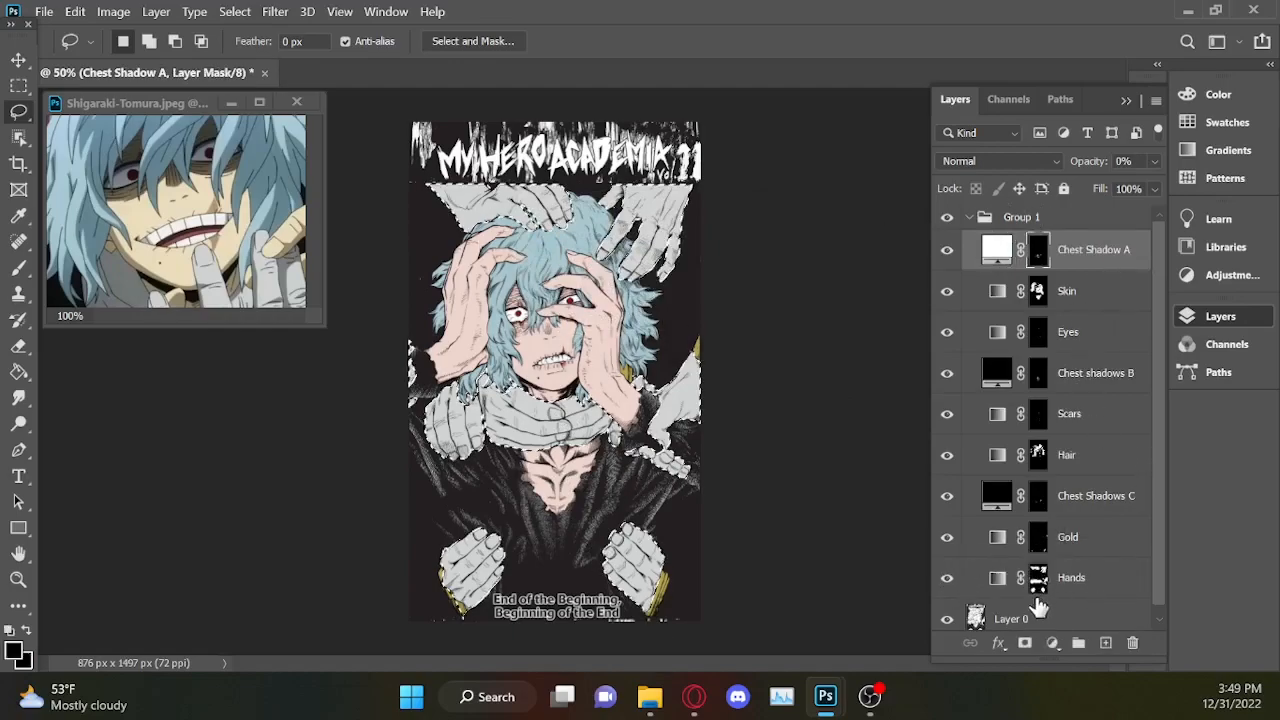
{"action": "left_click", "coordinate": [1054, 643]}
{"action": "left_click", "coordinate": [1088, 267]}
{"action": "type", "text": "ffffff"}
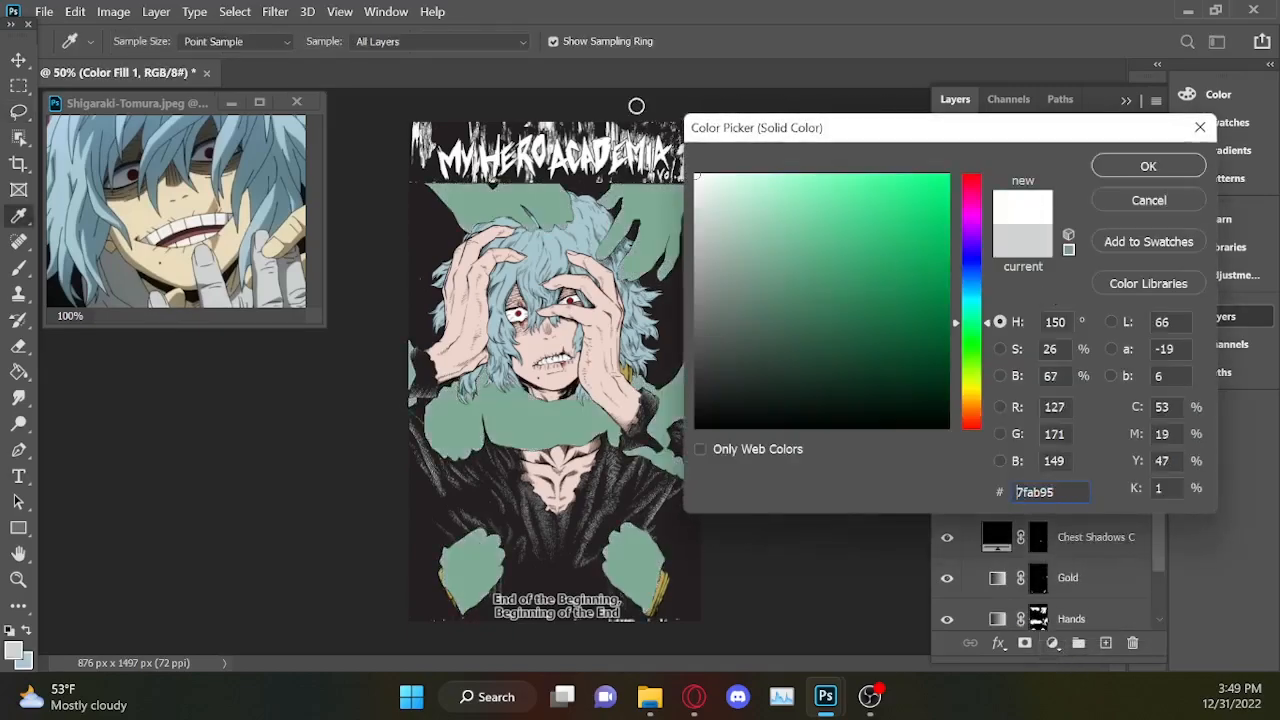
{"action": "key", "text": "Return"}
{"action": "left_click_drag", "start_coordinate": [1154, 482], "coordinate": [1159, 525]}
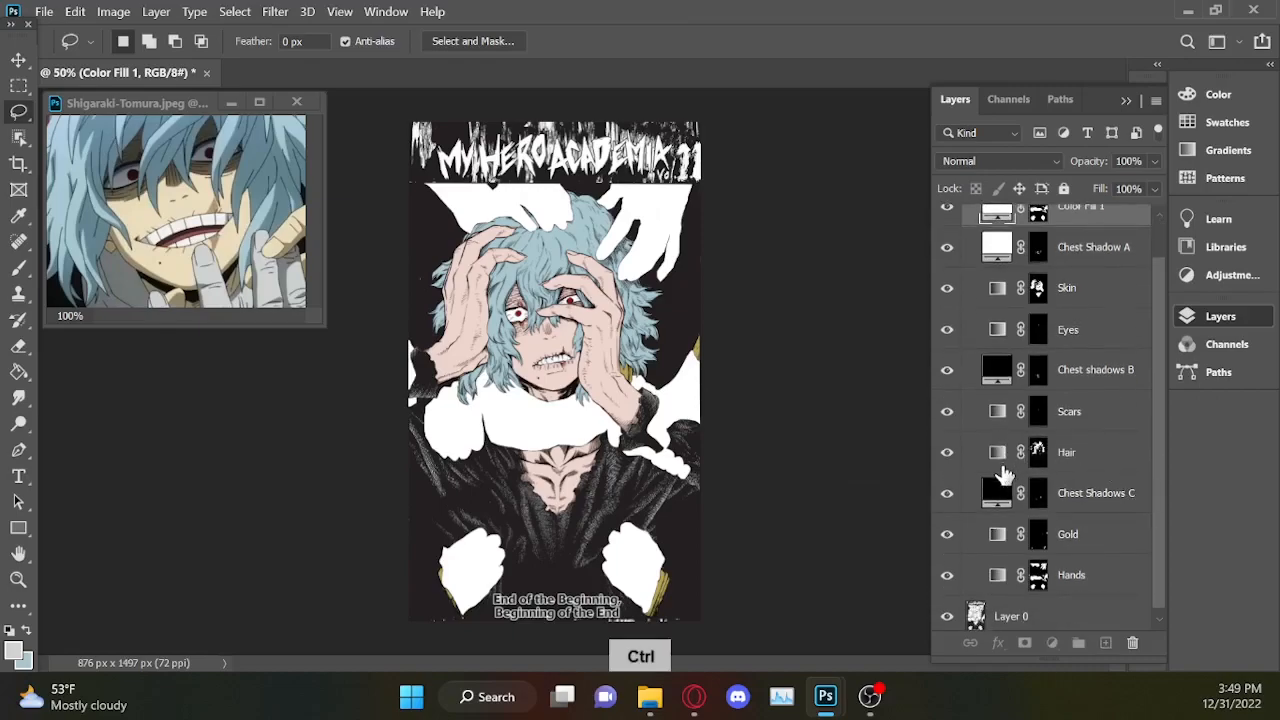
Load the Hair mask as a selection and add a light grey Solid Color fill over it.
{"action": "left_click", "coordinate": [1040, 458], "text": "ctrl"}
{"action": "left_click", "coordinate": [1052, 644]}
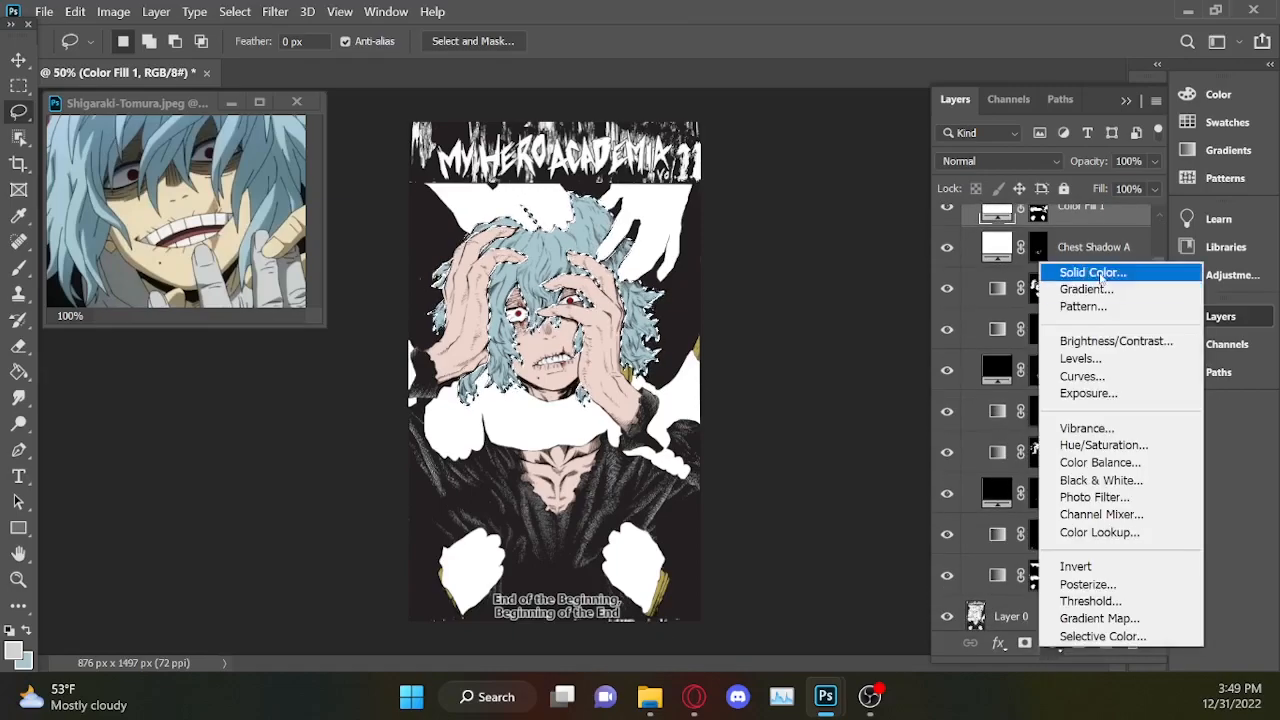
{"action": "left_click", "coordinate": [1086, 271]}
{"action": "left_click", "coordinate": [1158, 172]}
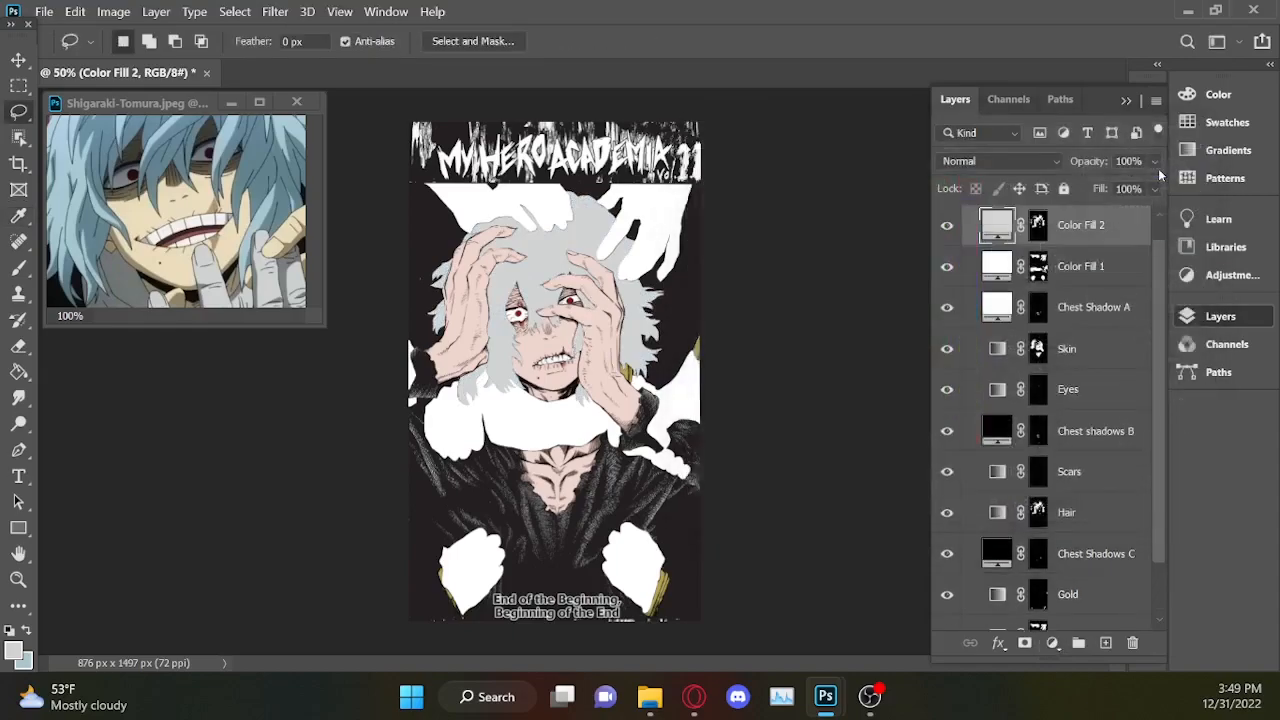
Load the Skin mask as a selection and add a d1d3d2 Solid Color fill over it.
{"action": "left_click_drag", "start_coordinate": [1157, 447], "coordinate": [1163, 475]}
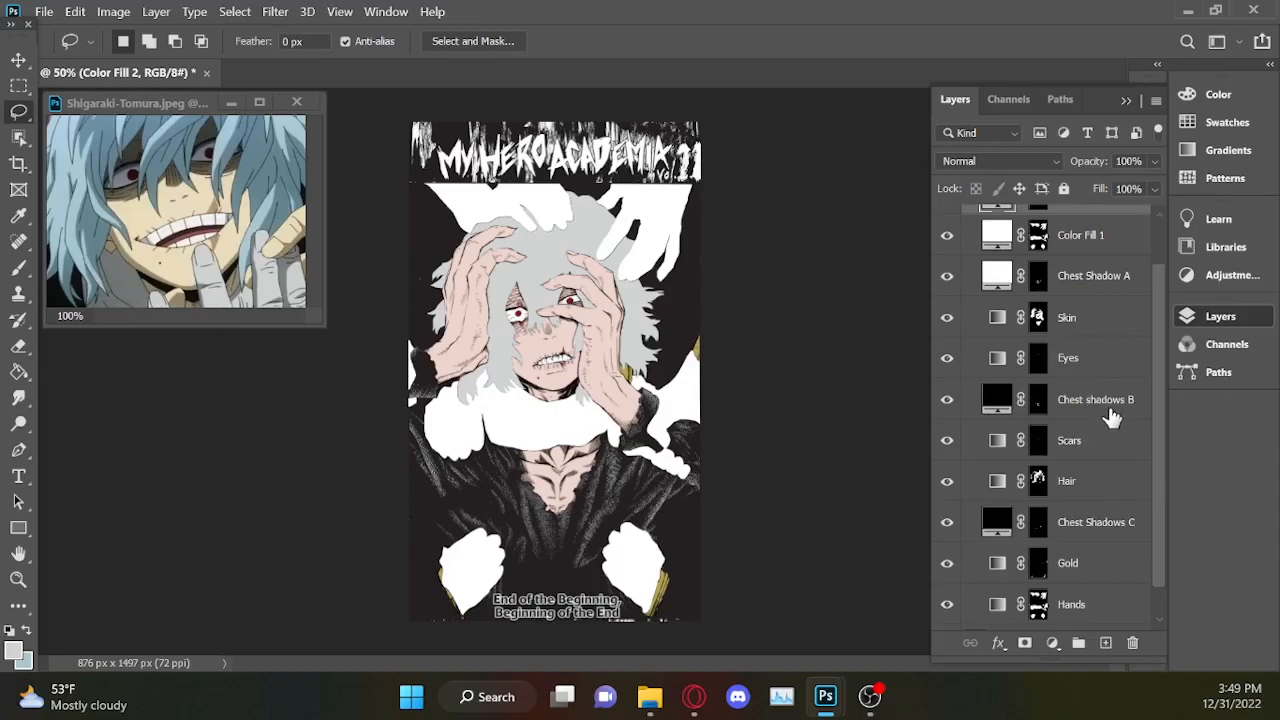
{"action": "scroll", "coordinate": [1158, 524], "scroll_direction": "down", "scroll_amount": 1}
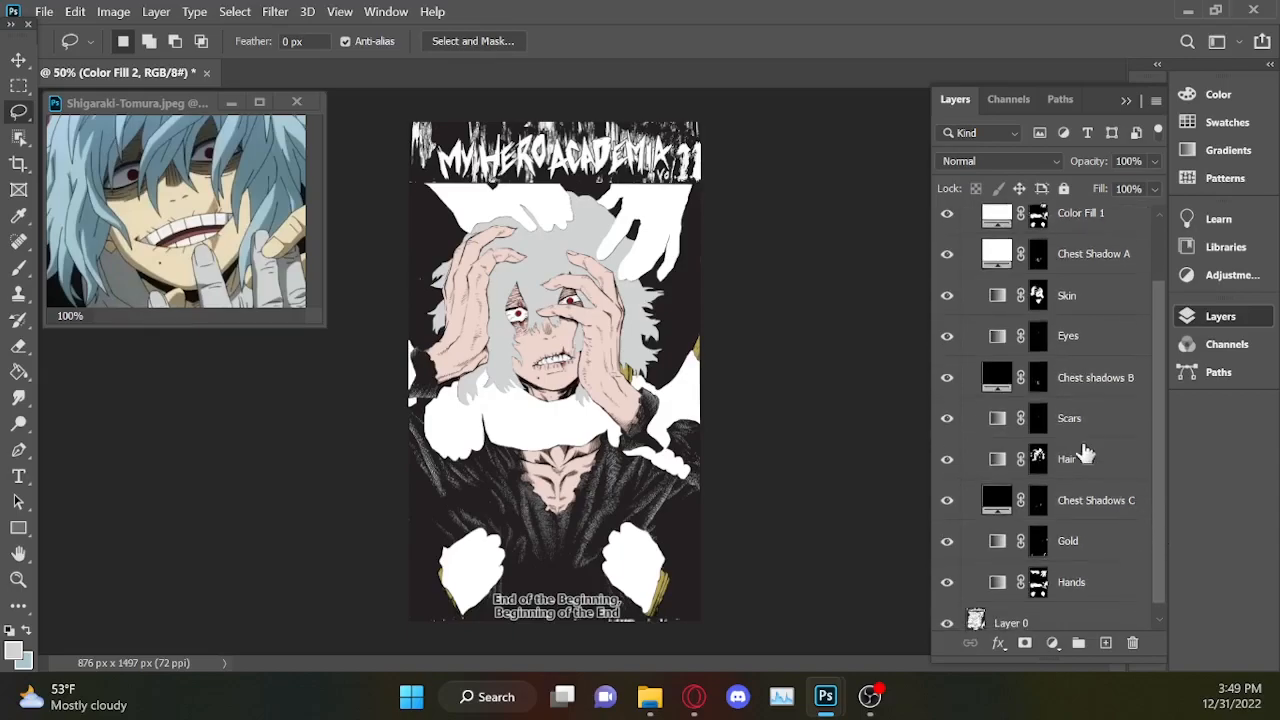
{"action": "left_click", "coordinate": [1047, 303], "text": "ctrl"}
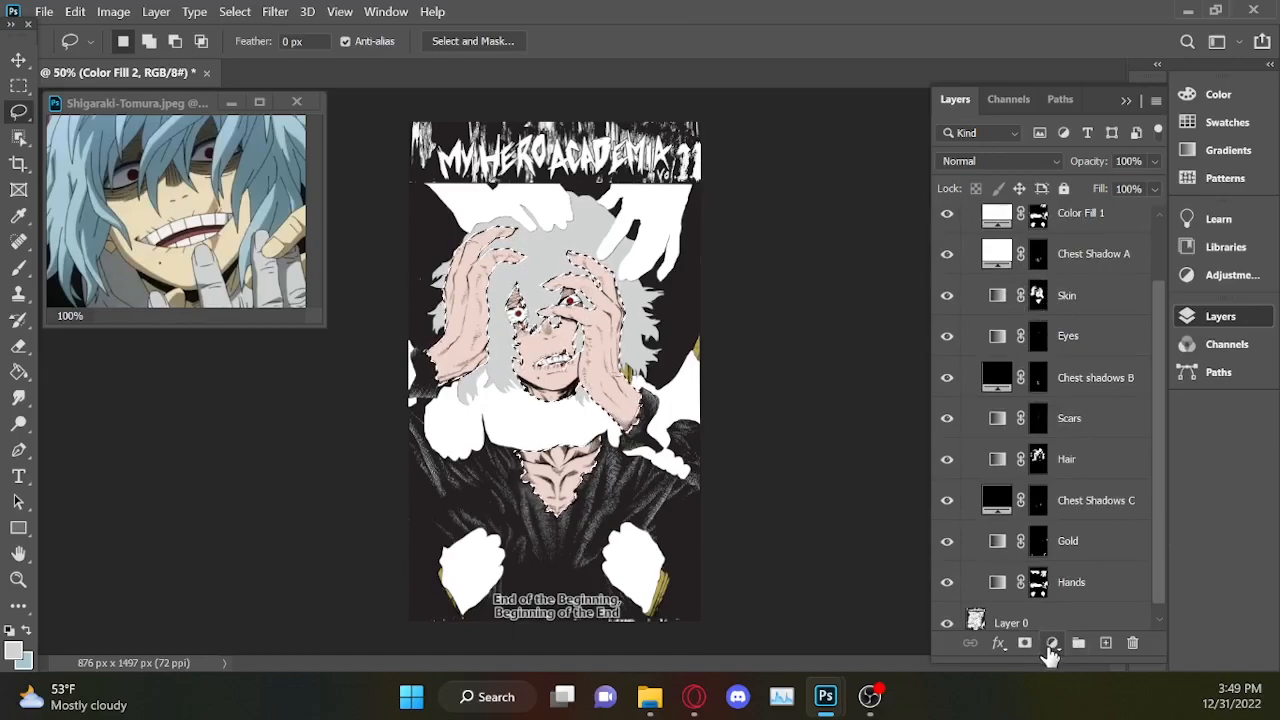
{"action": "left_click", "coordinate": [1051, 643]}
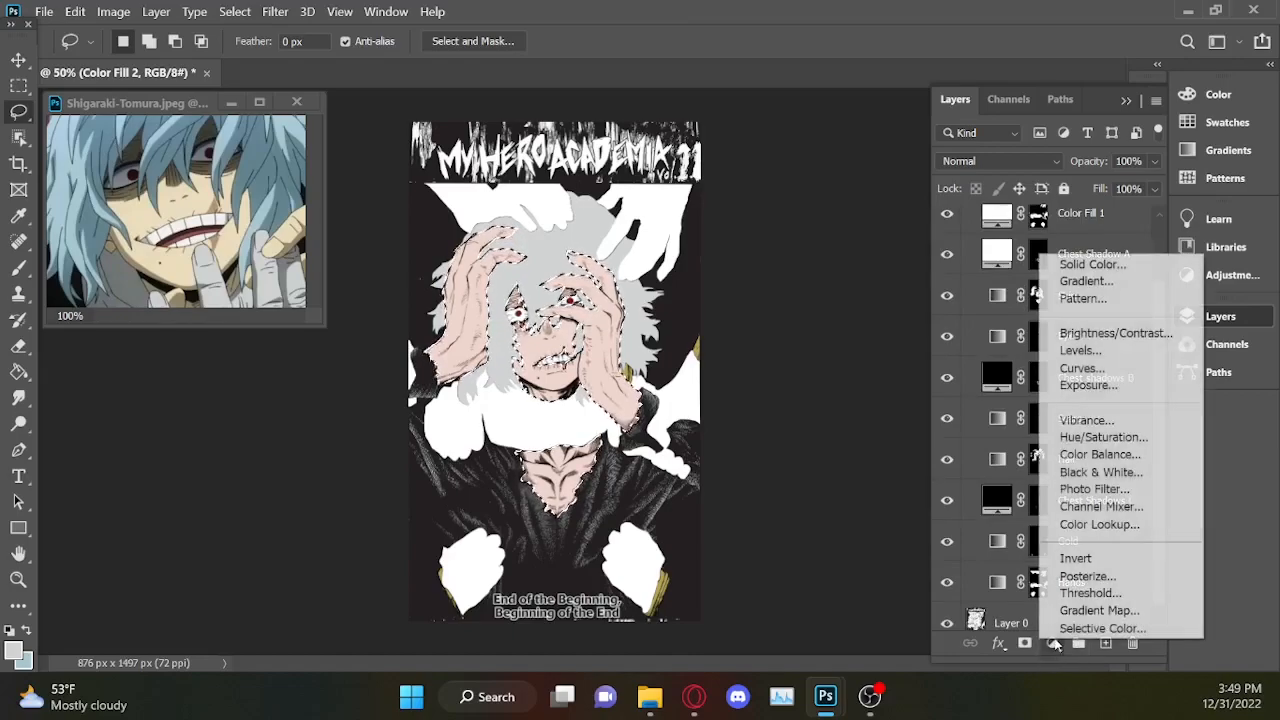
{"action": "left_click", "coordinate": [1055, 262]}
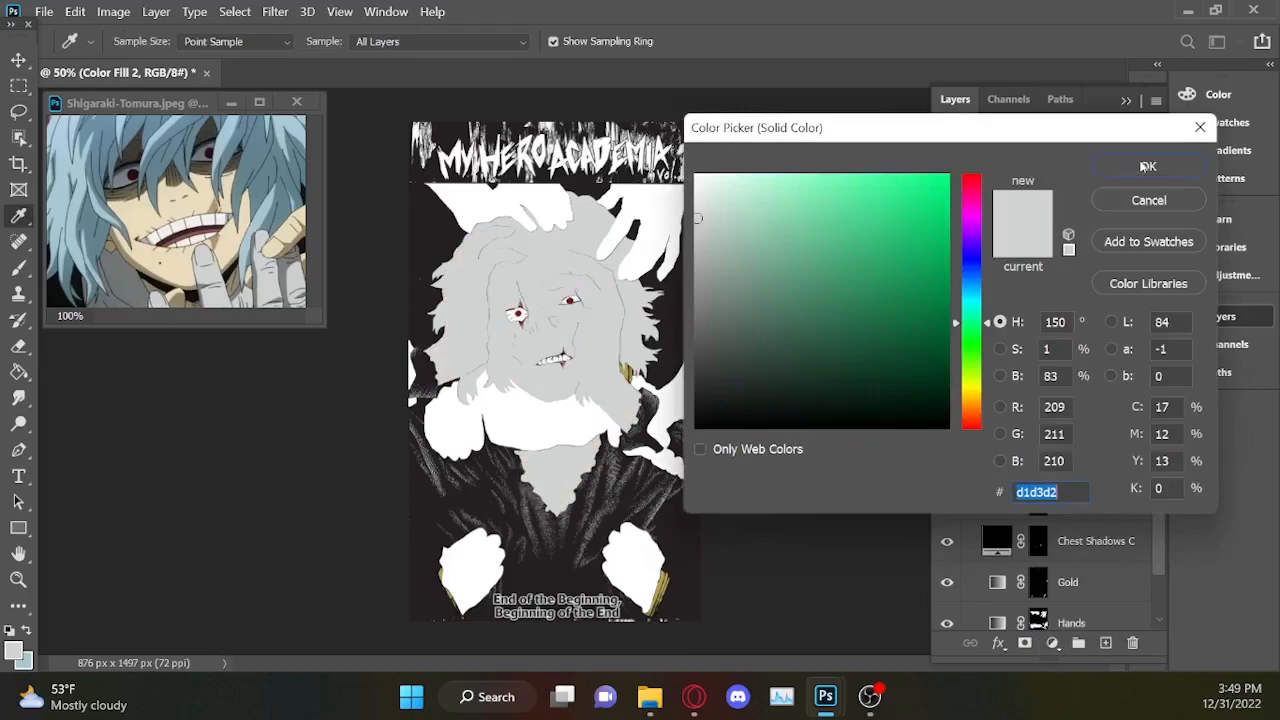
{"action": "left_click", "coordinate": [1146, 163]}
Lasso a freehand selection around the lower part of the character's dark jacket, out to the cover's side edges.
{"action": "left_click_drag", "start_coordinate": [1153, 450], "coordinate": [1156, 531]}
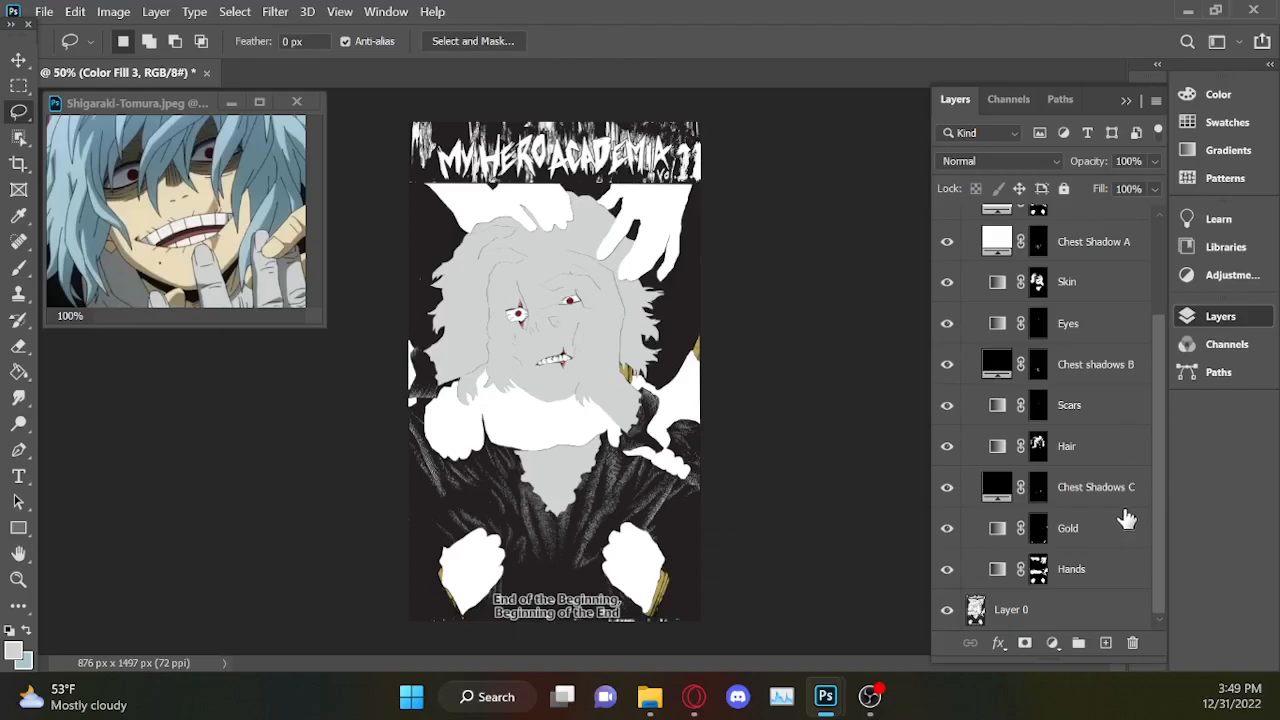
{"action": "left_click_drag", "start_coordinate": [1158, 391], "coordinate": [1160, 297]}
{"action": "key", "text": "ctrl+plus"}
{"action": "key", "text": "ctrl+plus"}
{"action": "key", "text": "ctrl+plus"}
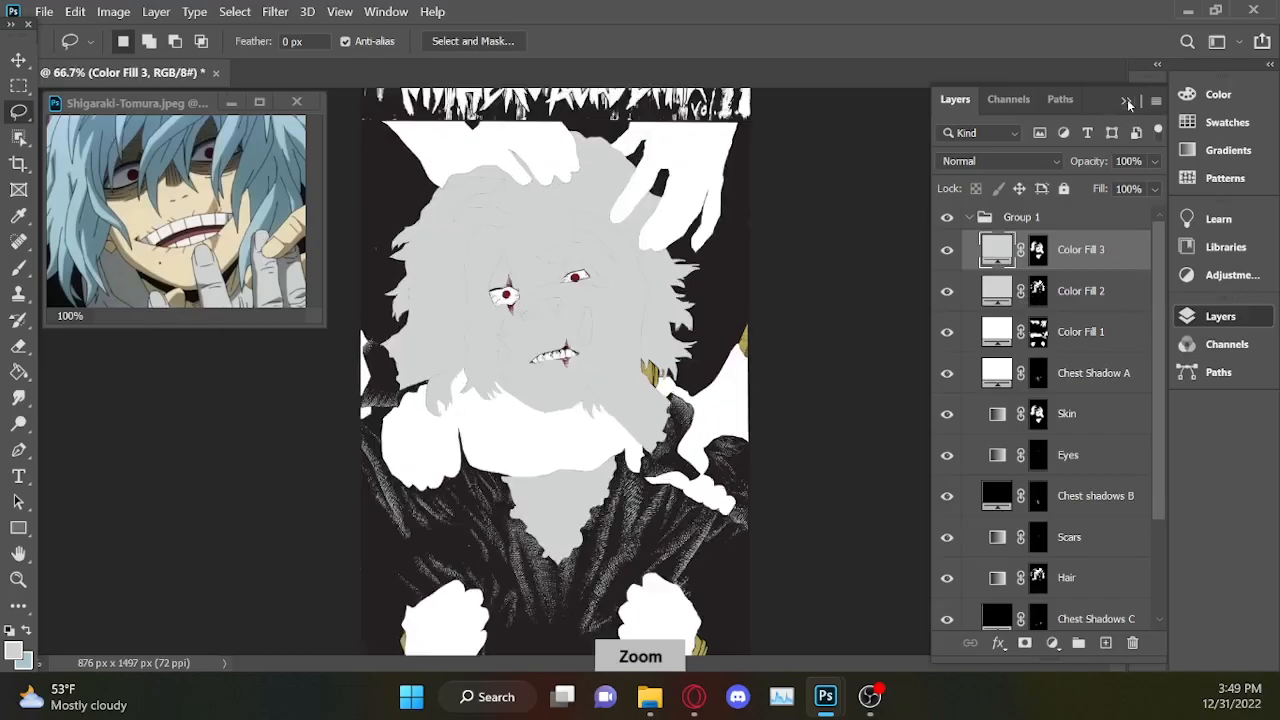
{"action": "left_click", "coordinate": [1126, 100]}
{"action": "left_click_drag", "start_coordinate": [1123, 352], "coordinate": [1132, 502]}
{"action": "left_click_drag", "start_coordinate": [716, 664], "coordinate": [611, 665]}
{"action": "left_click_drag", "start_coordinate": [1115, 490], "coordinate": [1136, 326]}
{"action": "key", "text": "ctrl+minus"}
{"action": "key", "text": "ctrl+minus"}
{"action": "key", "text": "ctrl+minus"}
{"action": "scroll", "coordinate": [711, 490], "scroll_direction": "up", "scroll_amount": 3}
{"action": "mouse_move", "coordinate": [672, 279]}
{"action": "left_mouse_down"}
{"action": "mouse_move", "coordinate": [328, 516]}
{"action": "mouse_move", "coordinate": [668, 283]}
{"action": "left_mouse_up"}
{"action": "left_click_drag", "start_coordinate": [1118, 440], "coordinate": [1118, 510]}
{"action": "mouse_move", "coordinate": [484, 229]}
{"action": "left_mouse_down"}
{"action": "mouse_move", "coordinate": [240, 335]}
{"action": "mouse_move", "coordinate": [318, 195]}
{"action": "left_mouse_up"}
{"action": "left_click_drag", "start_coordinate": [812, 664], "coordinate": [673, 664]}
{"action": "mouse_move", "coordinate": [243, 533]}
{"action": "left_mouse_down"}
{"action": "mouse_move", "coordinate": [583, 106]}
{"action": "mouse_move", "coordinate": [230, 490]}
{"action": "left_mouse_up"}
{"action": "left_click_drag", "start_coordinate": [640, 664], "coordinate": [577, 664]}
{"action": "left_click_drag", "start_coordinate": [1118, 468], "coordinate": [1123, 409]}
{"action": "mouse_move", "coordinate": [338, 505]}
{"action": "left_mouse_down"}
{"action": "mouse_move", "coordinate": [788, 182]}
{"action": "mouse_move", "coordinate": [326, 485]}
{"action": "left_mouse_up"}
{"action": "left_click_drag", "start_coordinate": [1118, 448], "coordinate": [1120, 416]}
{"action": "left_click_drag", "start_coordinate": [257, 391], "coordinate": [275, 600]}
{"action": "mouse_move", "coordinate": [1119, 391]}
{"action": "left_mouse_down"}
{"action": "mouse_move", "coordinate": [1128, 317]}
{"action": "mouse_move", "coordinate": [1127, 338]}
{"action": "left_mouse_up"}
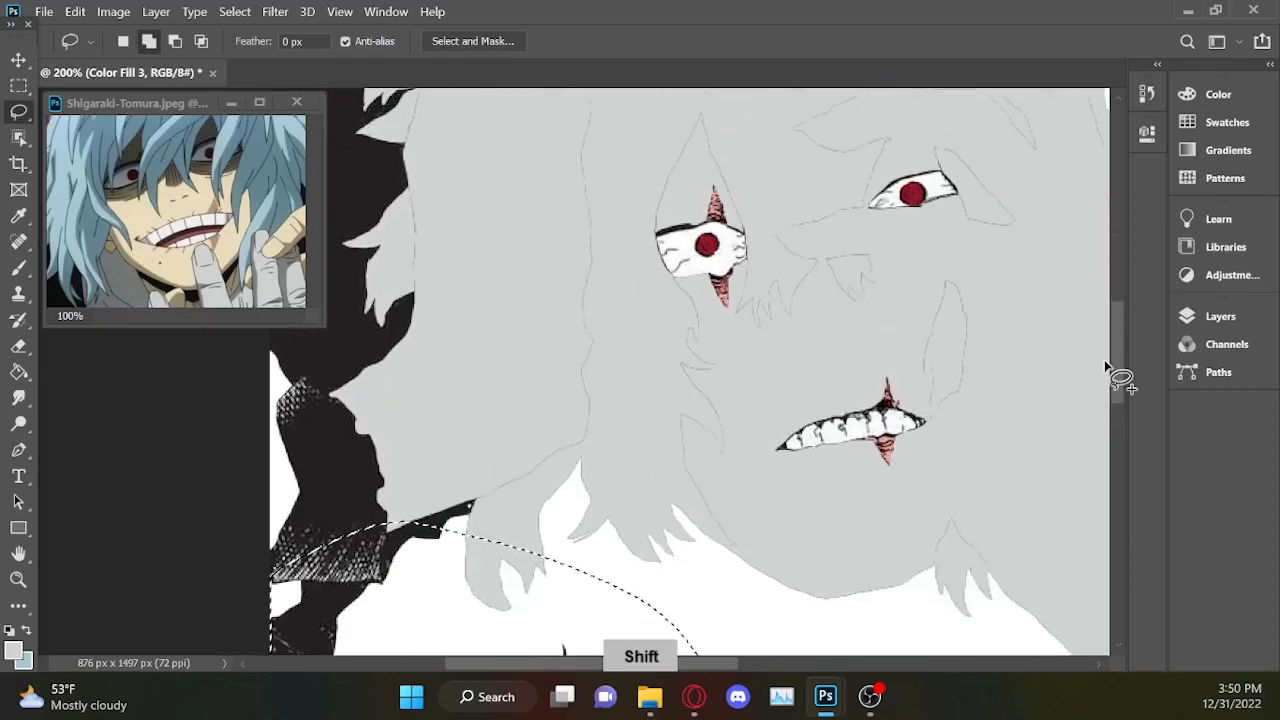
Add both shoulders of the jacket and the area between them across the lower face to the lasso selection.
{"action": "left_click_drag", "start_coordinate": [308, 378], "coordinate": [228, 502]}
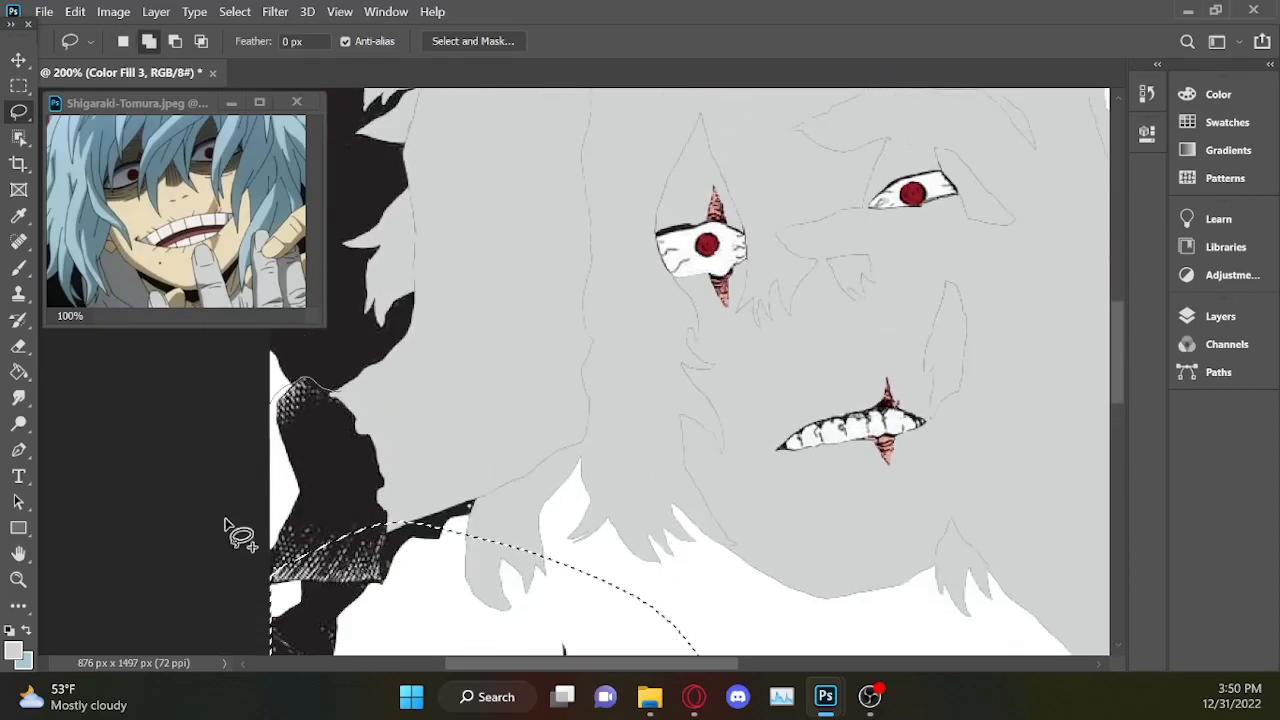
{"action": "left_click_drag", "start_coordinate": [402, 394], "coordinate": [385, 386]}
{"action": "key", "text": "ctrl+minus"}
{"action": "key", "text": "ctrl+minus"}
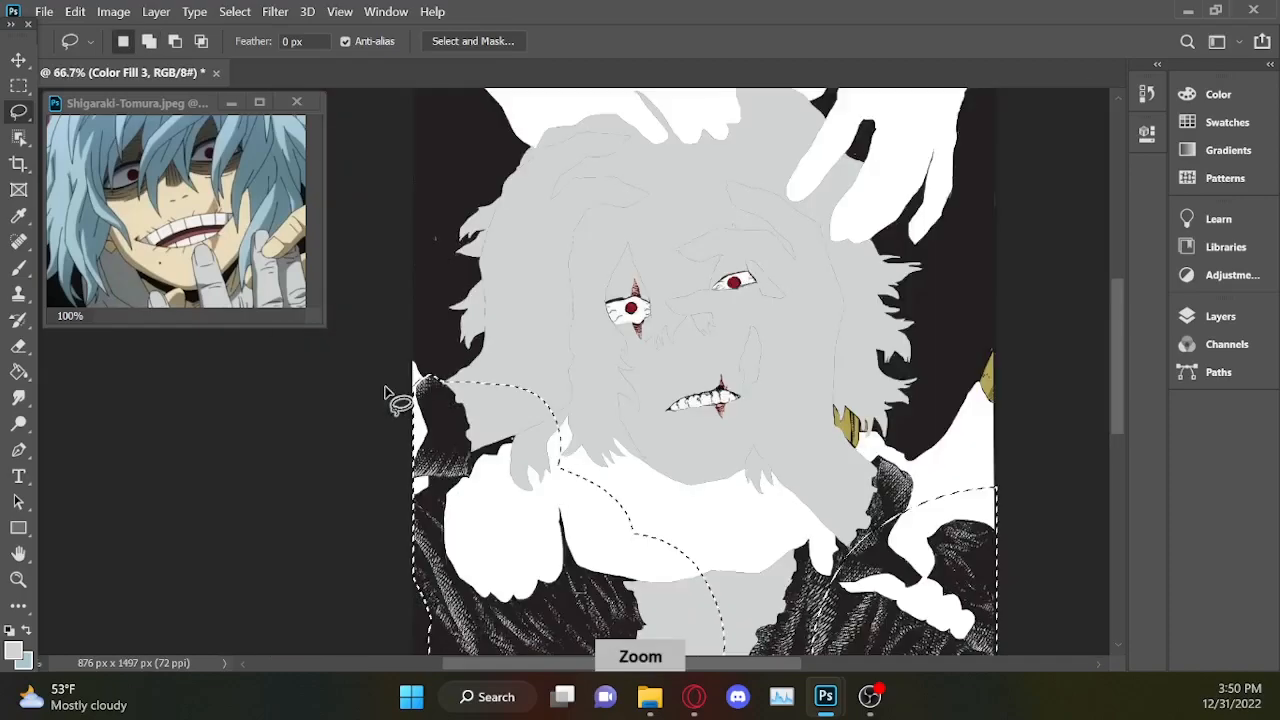
{"action": "key", "text": "ctrl+plus"}
{"action": "key", "text": "shift"}
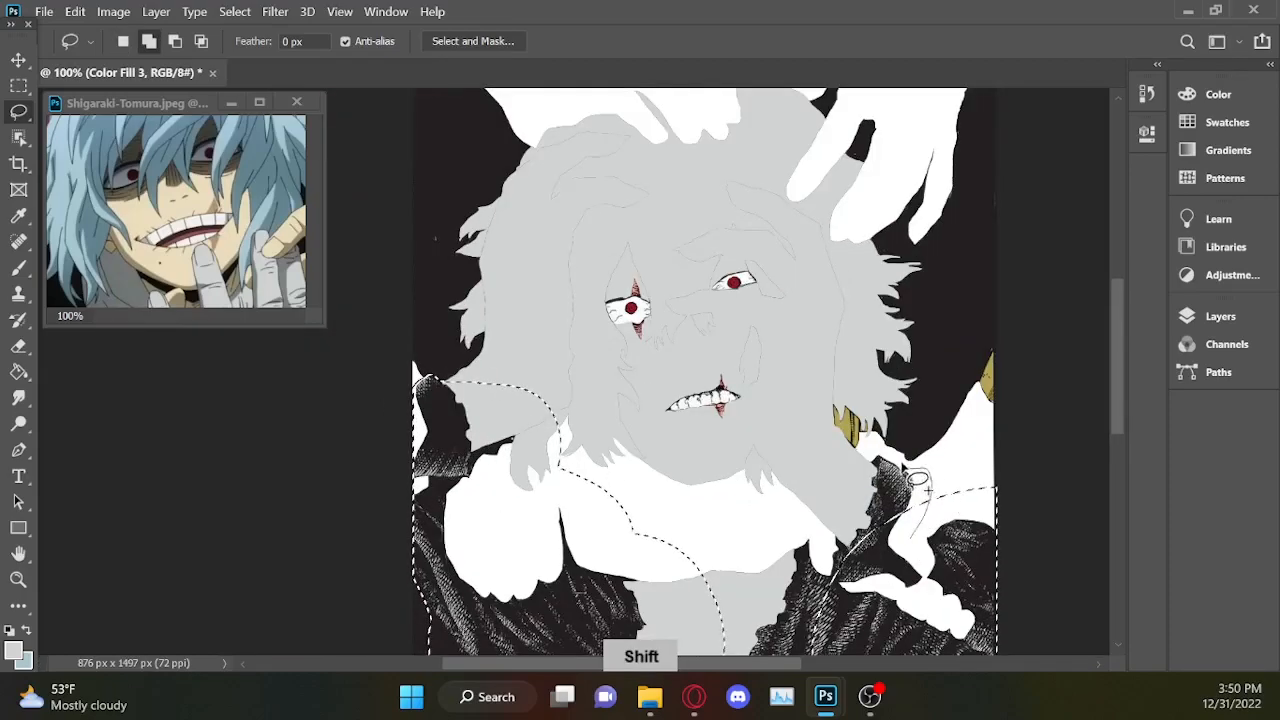
{"action": "left_click_drag", "start_coordinate": [904, 466], "coordinate": [807, 431]}
{"action": "mouse_move", "coordinate": [557, 333]}
{"action": "left_mouse_down"}
{"action": "mouse_move", "coordinate": [765, 653]}
{"action": "mouse_move", "coordinate": [931, 584]}
{"action": "mouse_move", "coordinate": [950, 530]}
{"action": "left_mouse_up"}
{"action": "scroll", "coordinate": [1121, 372], "scroll_direction": "down", "scroll_amount": 2}
{"action": "key", "text": "shift"}
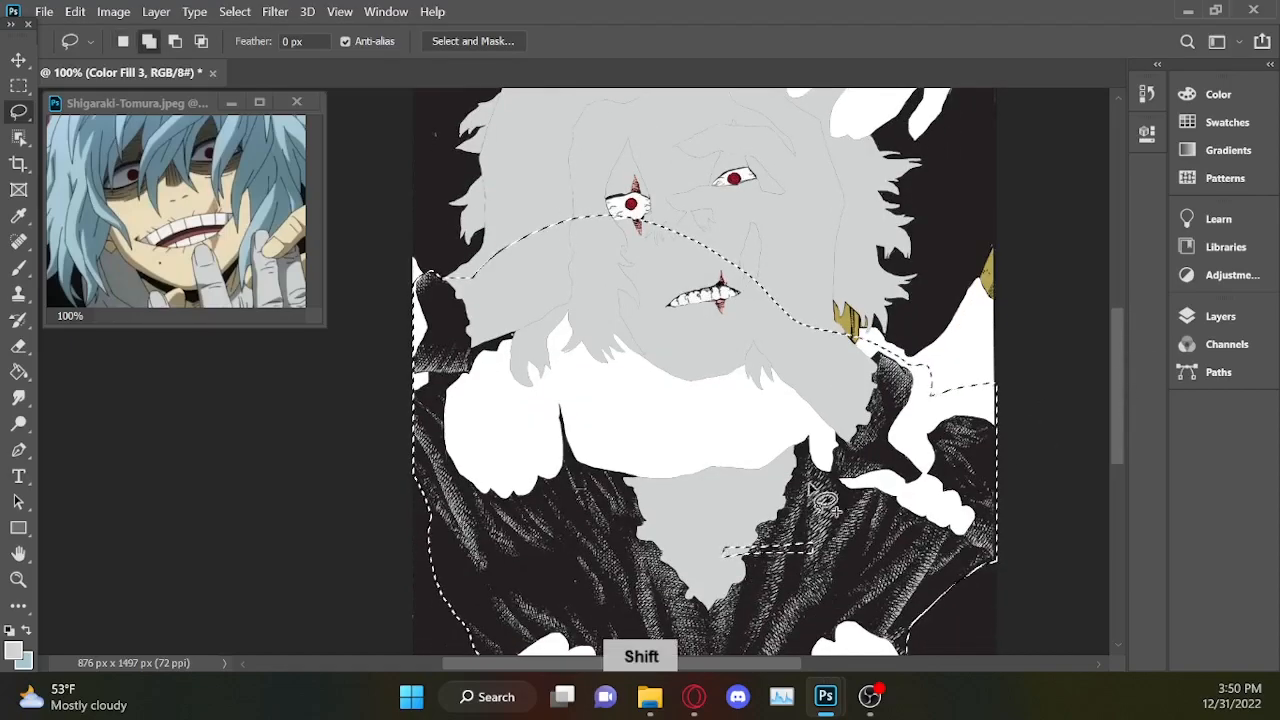
Add a white ffffff Solid Color fill over the selected jacket area.
{"action": "left_click", "coordinate": [1215, 316]}
{"action": "left_click", "coordinate": [1056, 642]}
{"action": "left_click", "coordinate": [1075, 263]}
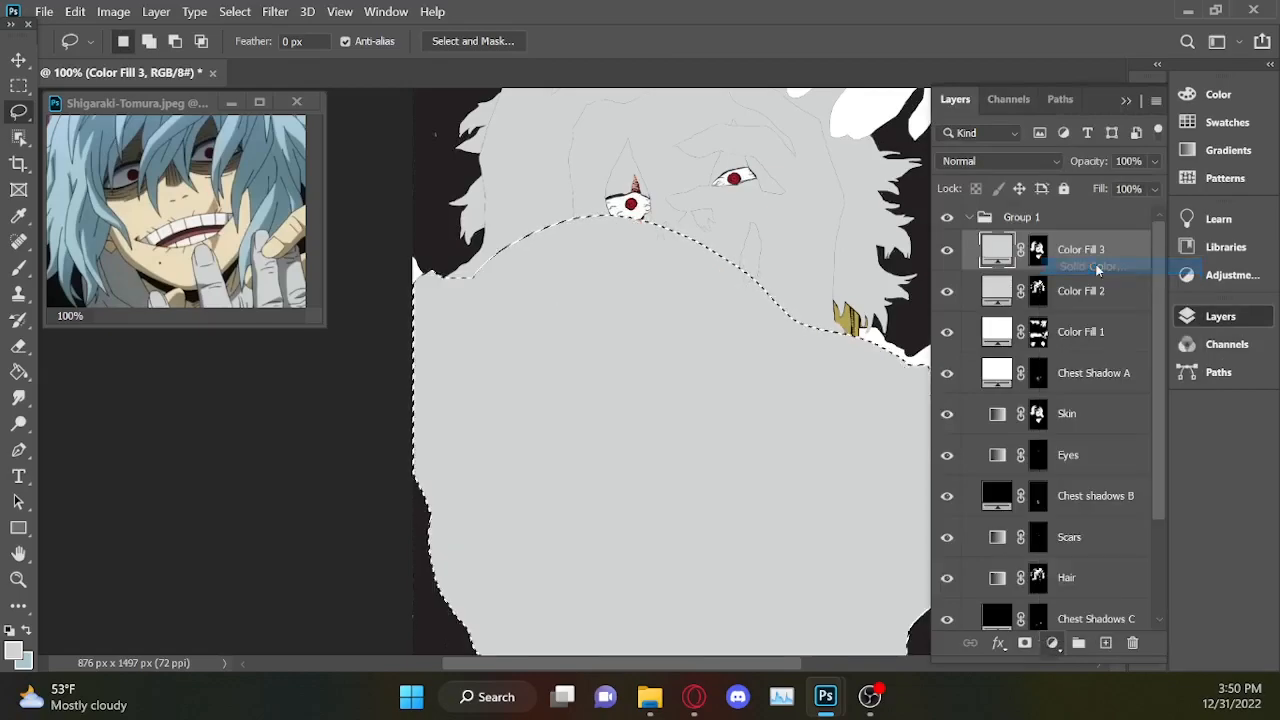
{"action": "left_click_drag", "start_coordinate": [697, 217], "coordinate": [696, 176]}
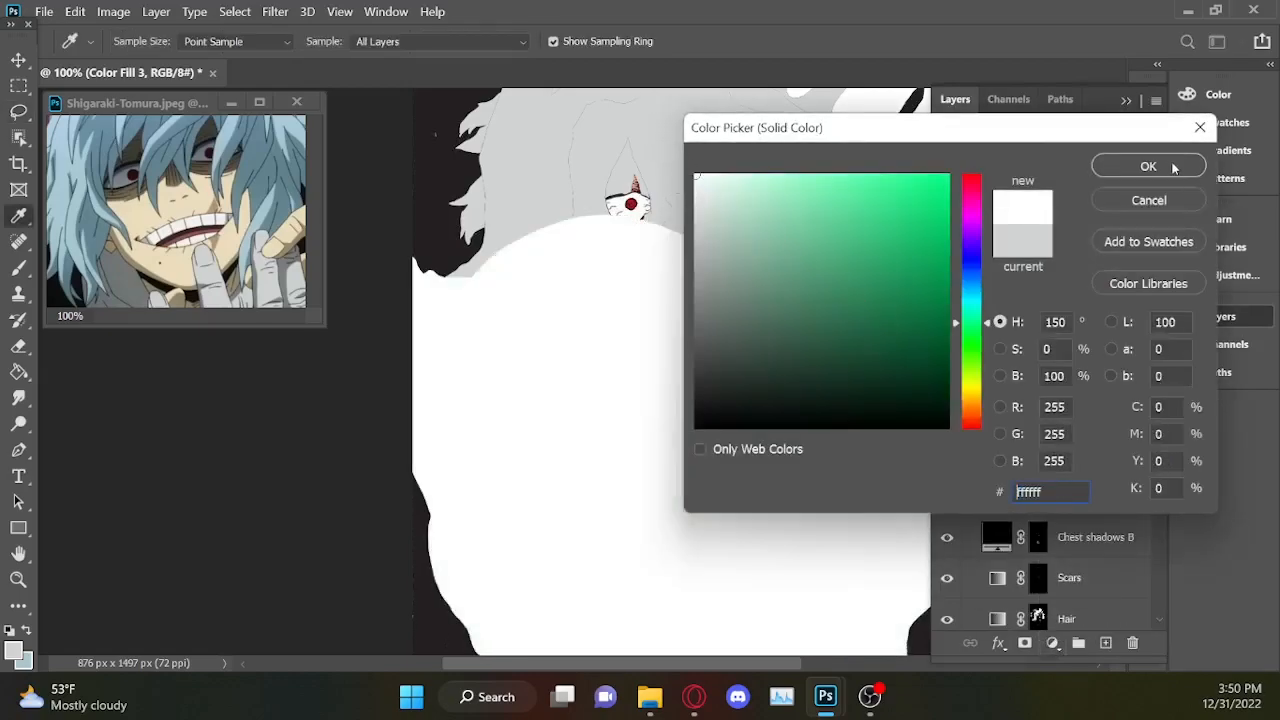
{"action": "left_click", "coordinate": [1147, 166]}
{"action": "key", "text": "l"}
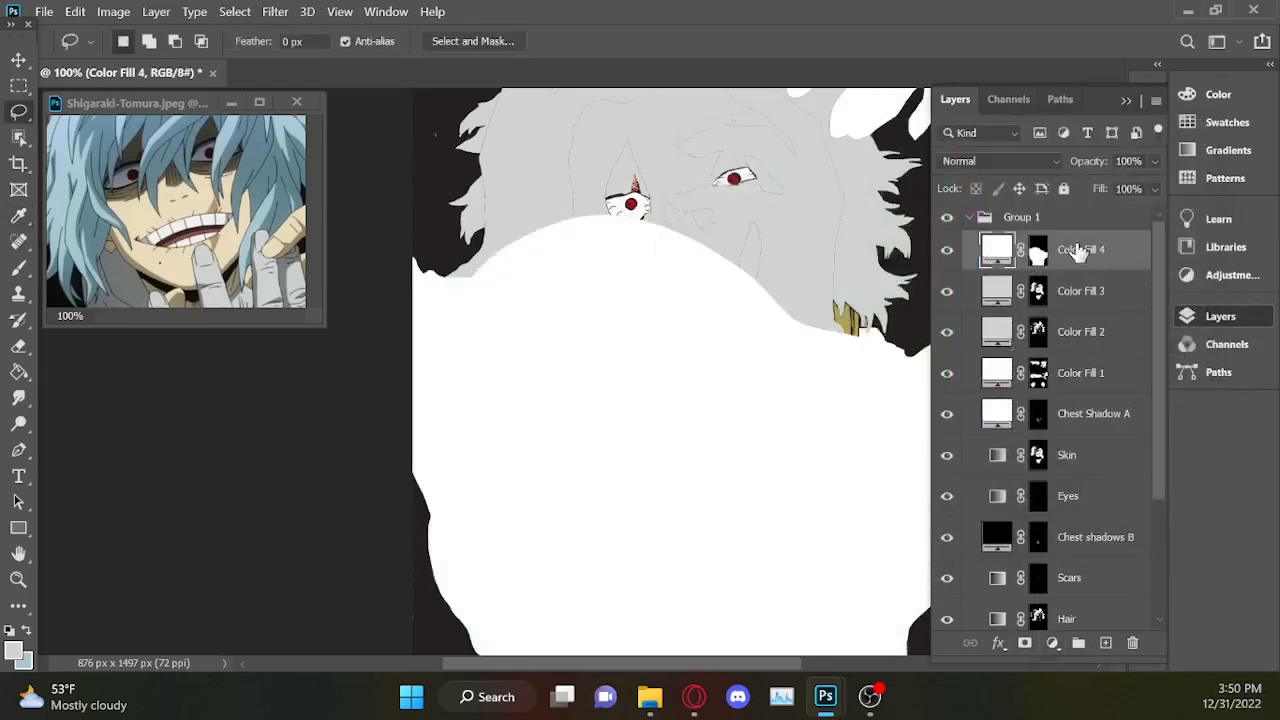
Select the Color Fill 1 to Color Fill 4 layers in Group 1 and merge them into one layer.
{"action": "left_click", "coordinate": [1110, 300], "text": "ctrl"}
{"action": "left_click", "coordinate": [1115, 342], "text": "ctrl"}
{"action": "left_click", "coordinate": [1127, 385], "text": "ctrl"}
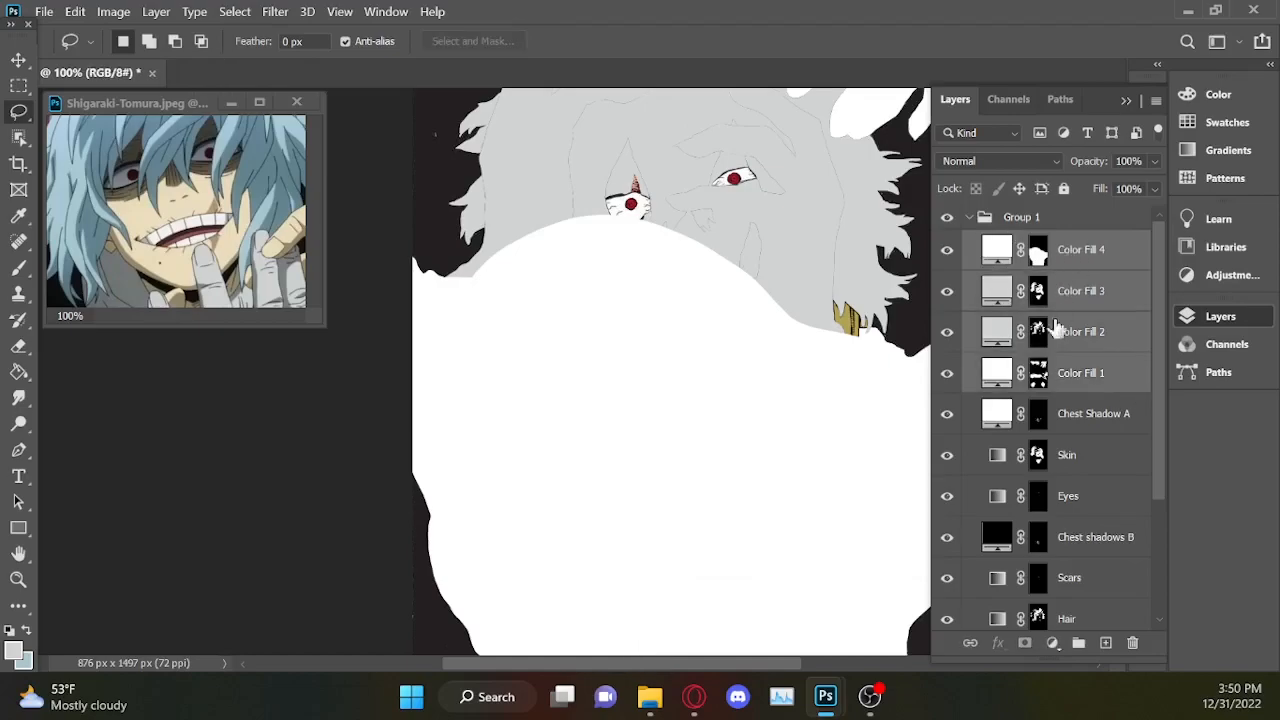
{"action": "left_click", "coordinate": [1052, 644]}
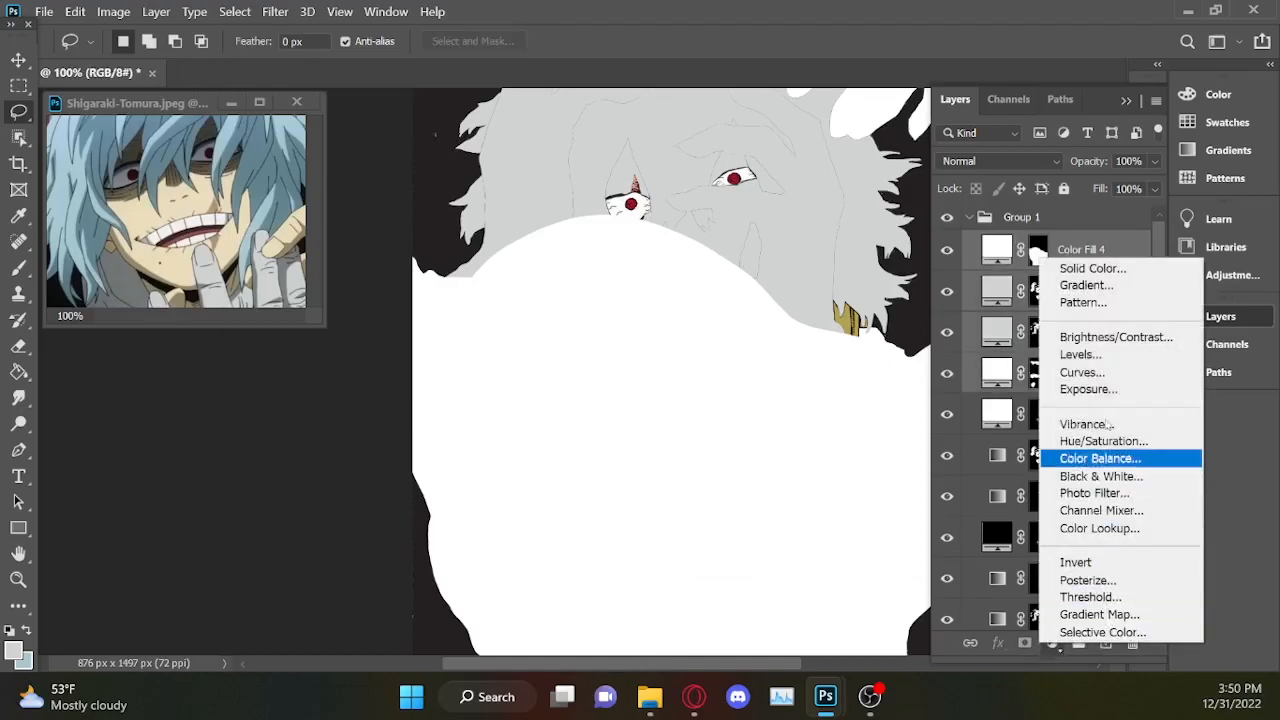
{"action": "left_click", "coordinate": [1254, 552]}
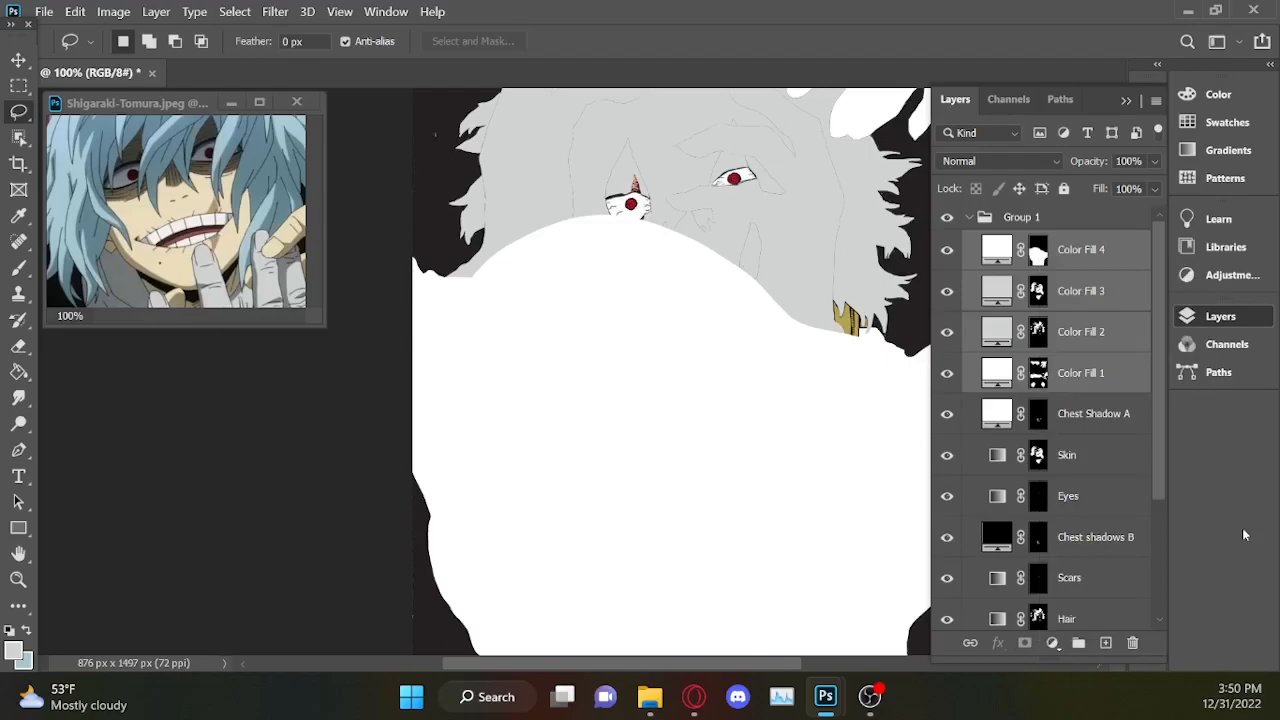
{"action": "right_click", "coordinate": [1080, 331]}
{"action": "left_click", "coordinate": [900, 663]}
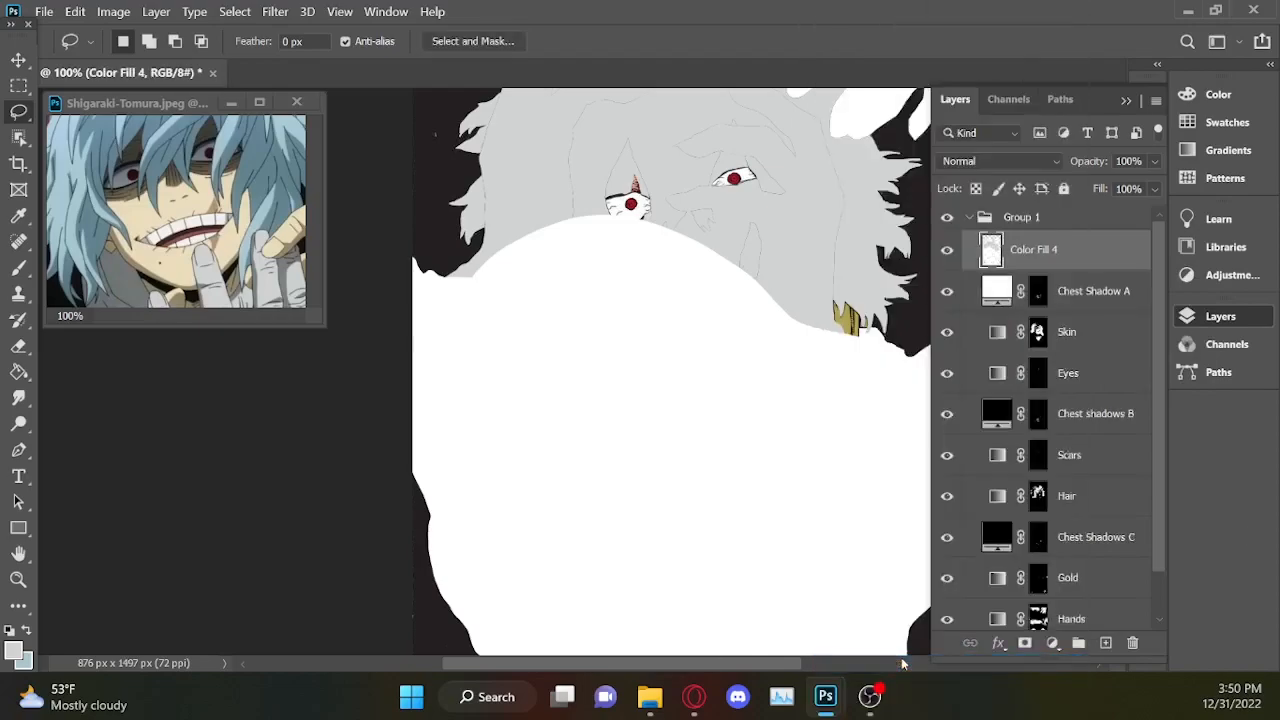
Toggle the visibility of the merged Color Fill 4 layer to compare, leaving it hidden.
{"action": "left_click", "coordinate": [948, 252]}
{"action": "left_click", "coordinate": [948, 252]}
{"action": "left_click", "coordinate": [948, 251]}
{"action": "left_click", "coordinate": [948, 251]}
{"action": "left_click", "coordinate": [948, 251]}
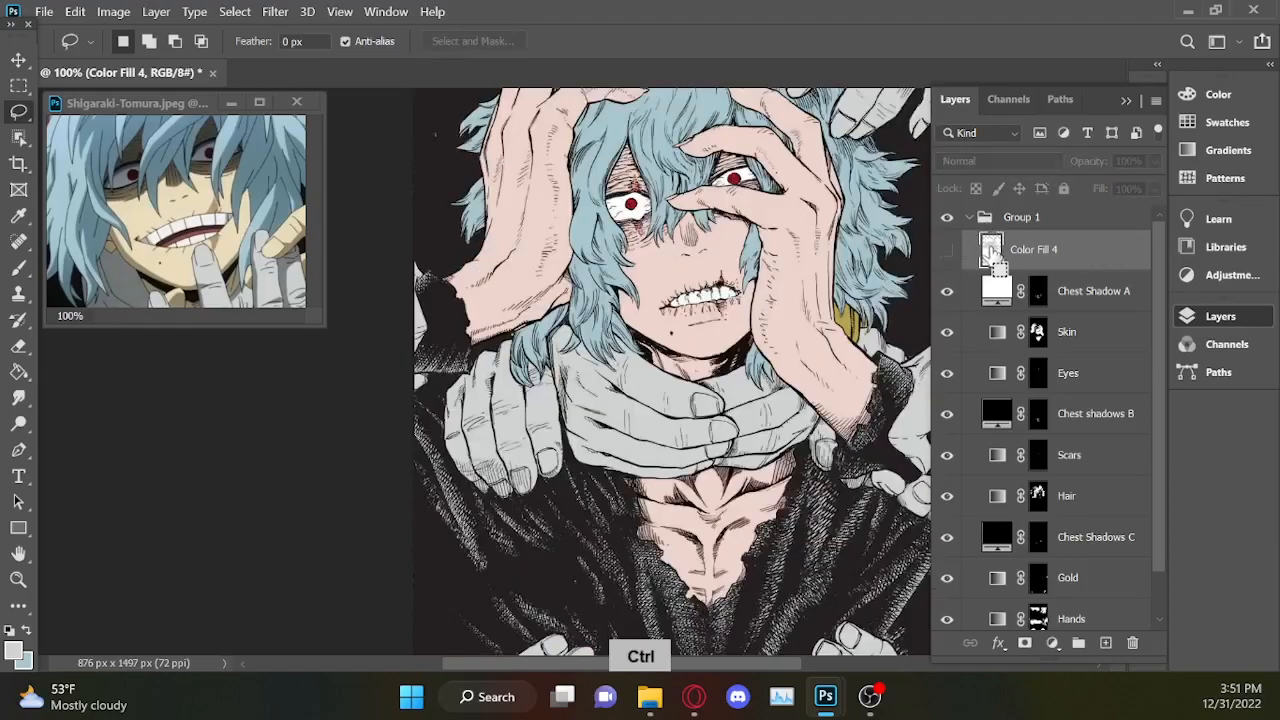
Load the merged Color Fill 4 layer's pixels as a selection and invert it to cover the background.
{"action": "left_click", "coordinate": [990, 255], "text": "ctrl"}
{"action": "scroll", "coordinate": [625, 500], "scroll_direction": "down", "scroll_amount": 1}
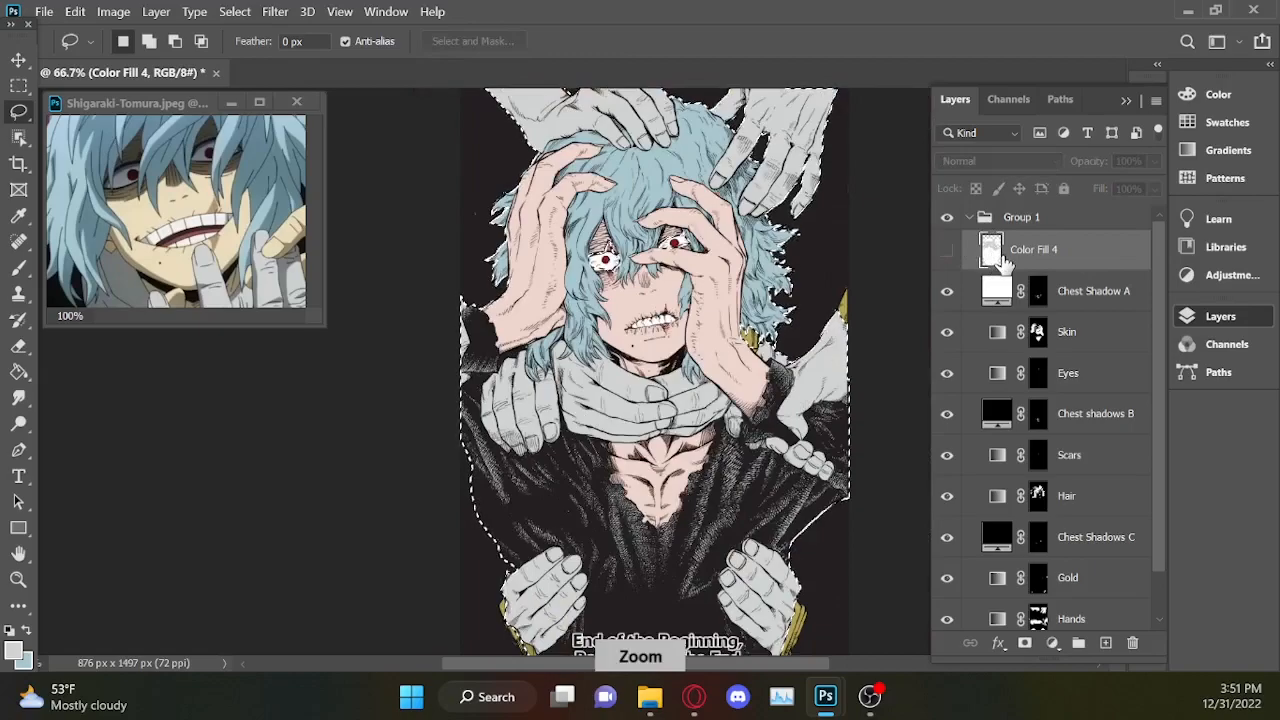
{"action": "right_click", "coordinate": [625, 500]}
{"action": "left_click", "coordinate": [700, 111]}
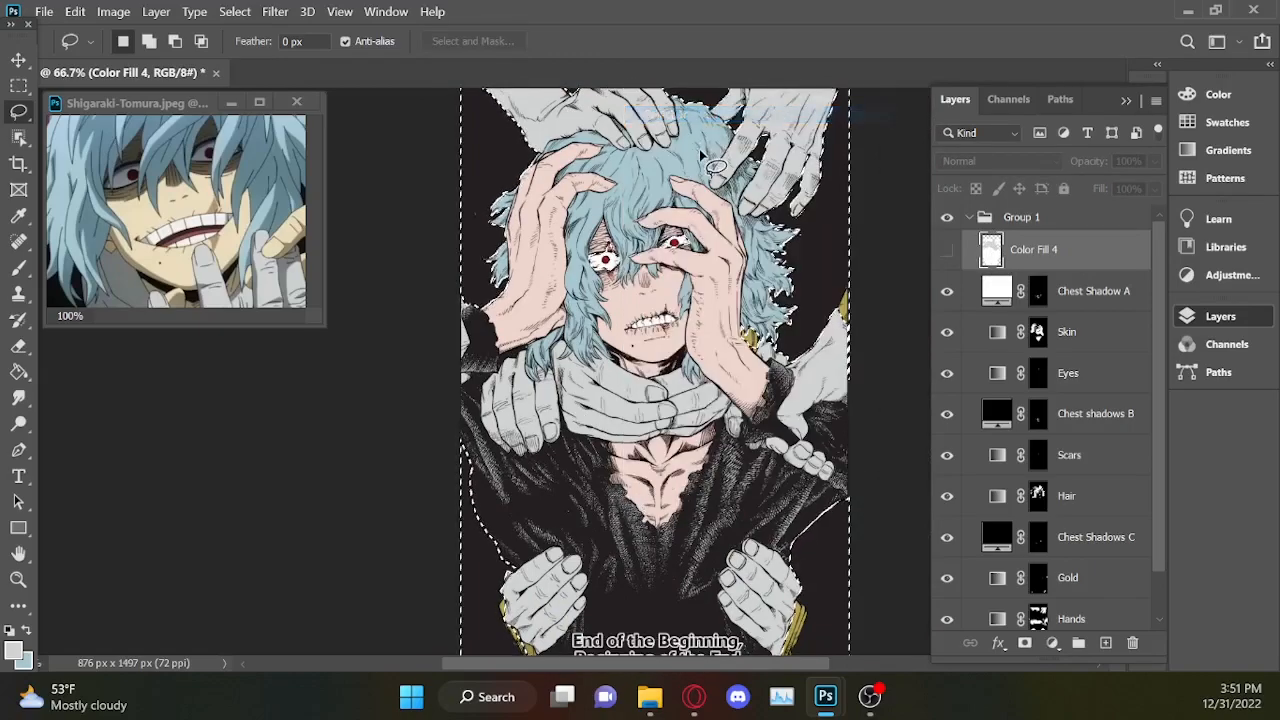
{"action": "scroll", "coordinate": [598, 289], "scroll_direction": "down", "scroll_amount": 1}
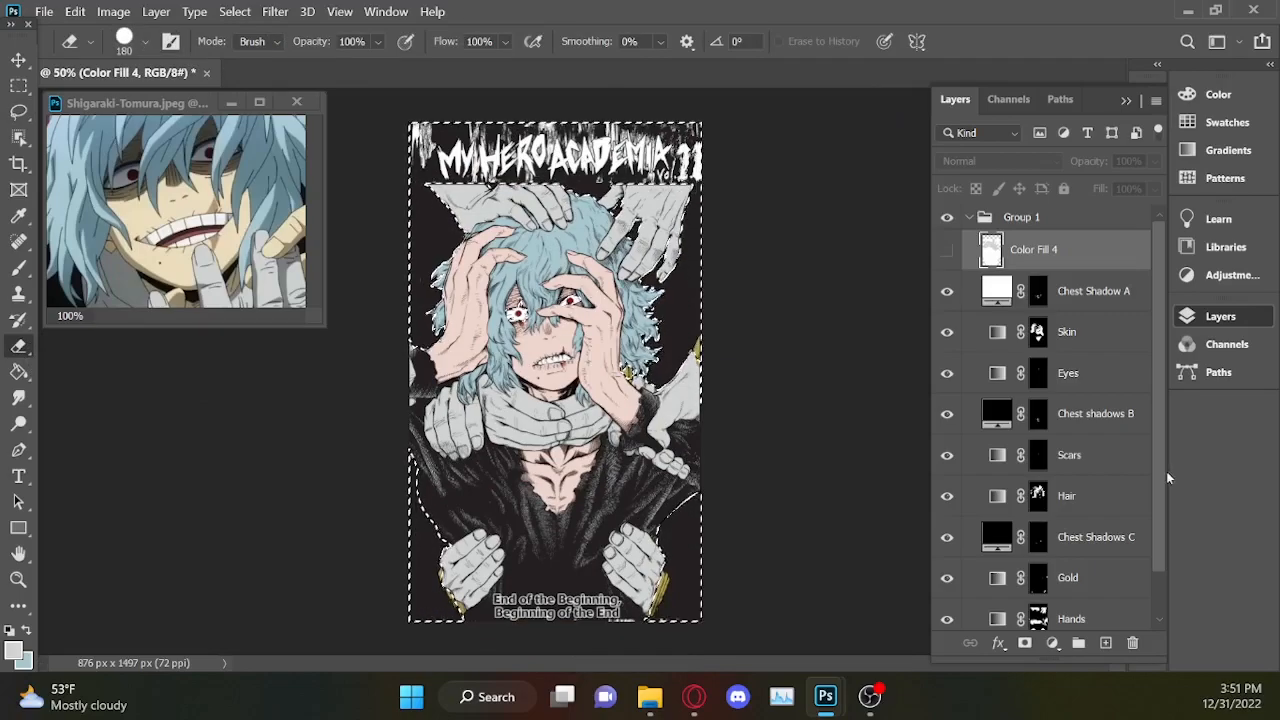
Try erasing the selected background from Layer 0 with the Eraser, then undo the erasing.
{"action": "scroll", "coordinate": [1050, 450], "scroll_direction": "down", "scroll_amount": 2}
{"action": "left_click", "coordinate": [1075, 609]}
{"action": "left_click_drag", "start_coordinate": [436, 600], "coordinate": [432, 478]}
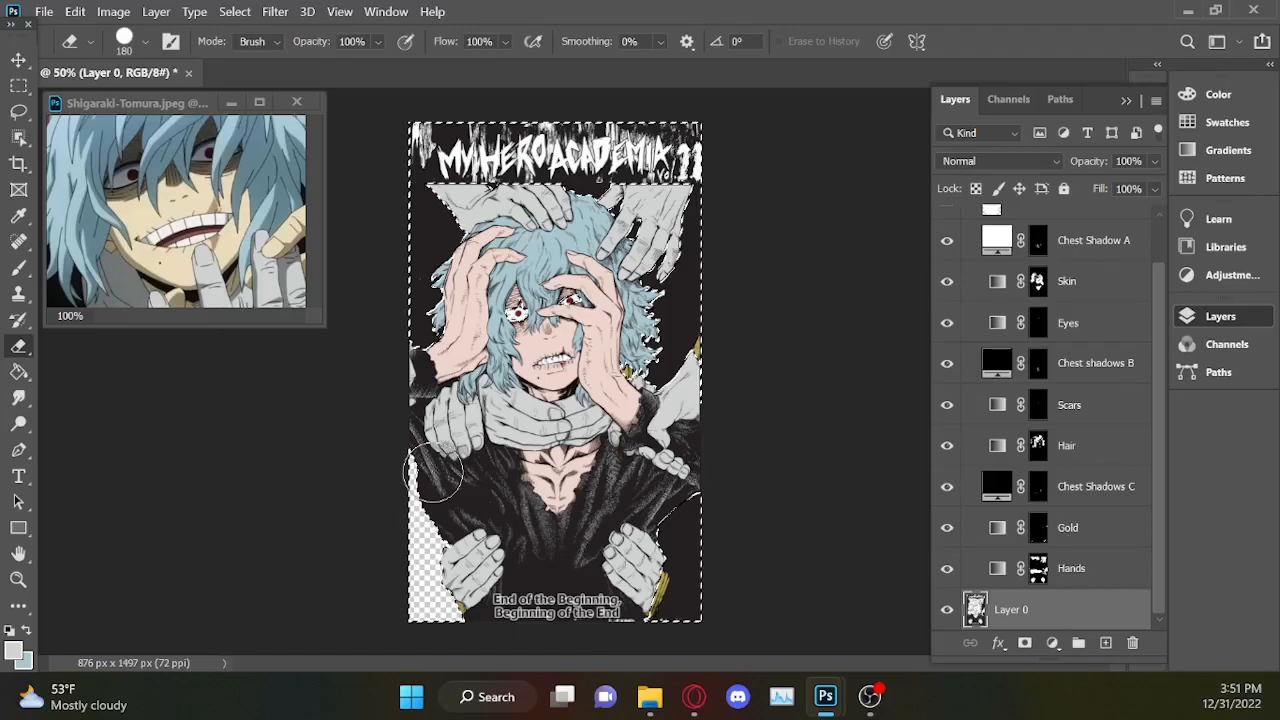
{"action": "mouse_move", "coordinate": [478, 641]}
{"action": "left_mouse_down"}
{"action": "mouse_move", "coordinate": [710, 384]}
{"action": "mouse_move", "coordinate": [690, 530]}
{"action": "mouse_move", "coordinate": [676, 255]}
{"action": "left_mouse_up"}
{"action": "mouse_move", "coordinate": [686, 150]}
{"action": "left_mouse_down"}
{"action": "mouse_move", "coordinate": [641, 128]}
{"action": "mouse_move", "coordinate": [596, 130]}
{"action": "mouse_move", "coordinate": [441, 265]}
{"action": "mouse_move", "coordinate": [371, 234]}
{"action": "left_mouse_up"}
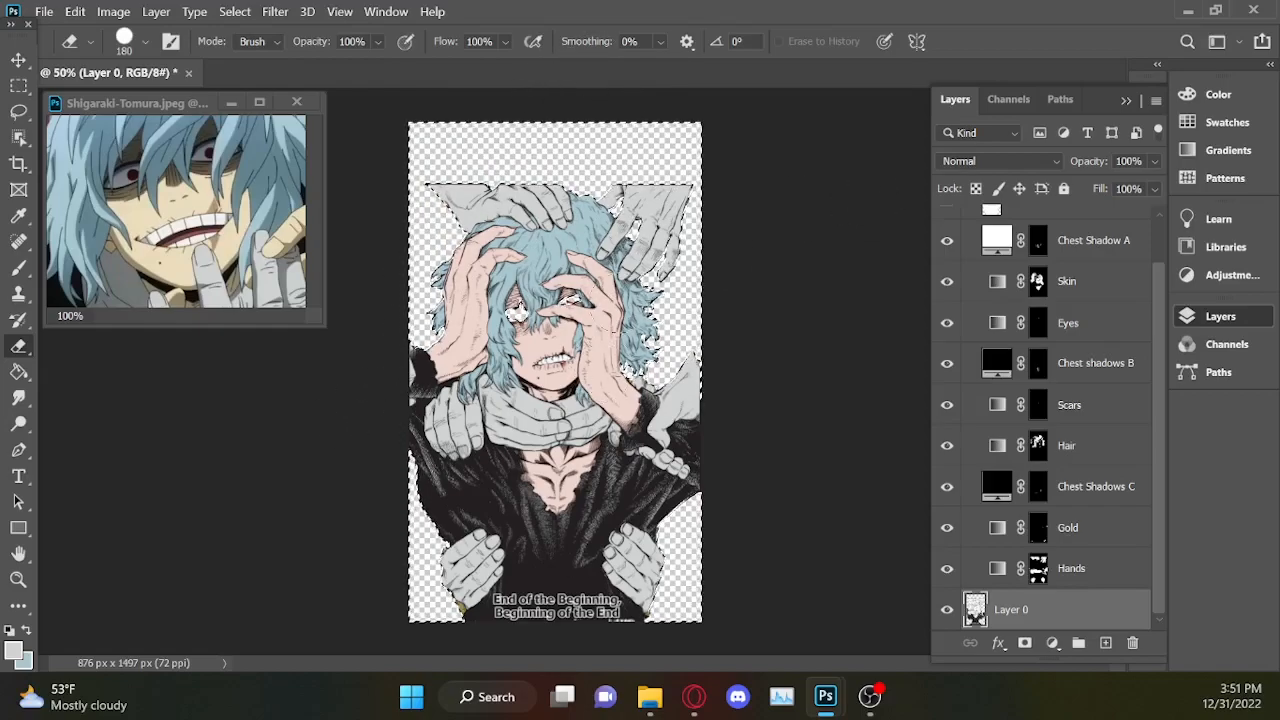
{"action": "key", "text": "ctrl+z"}
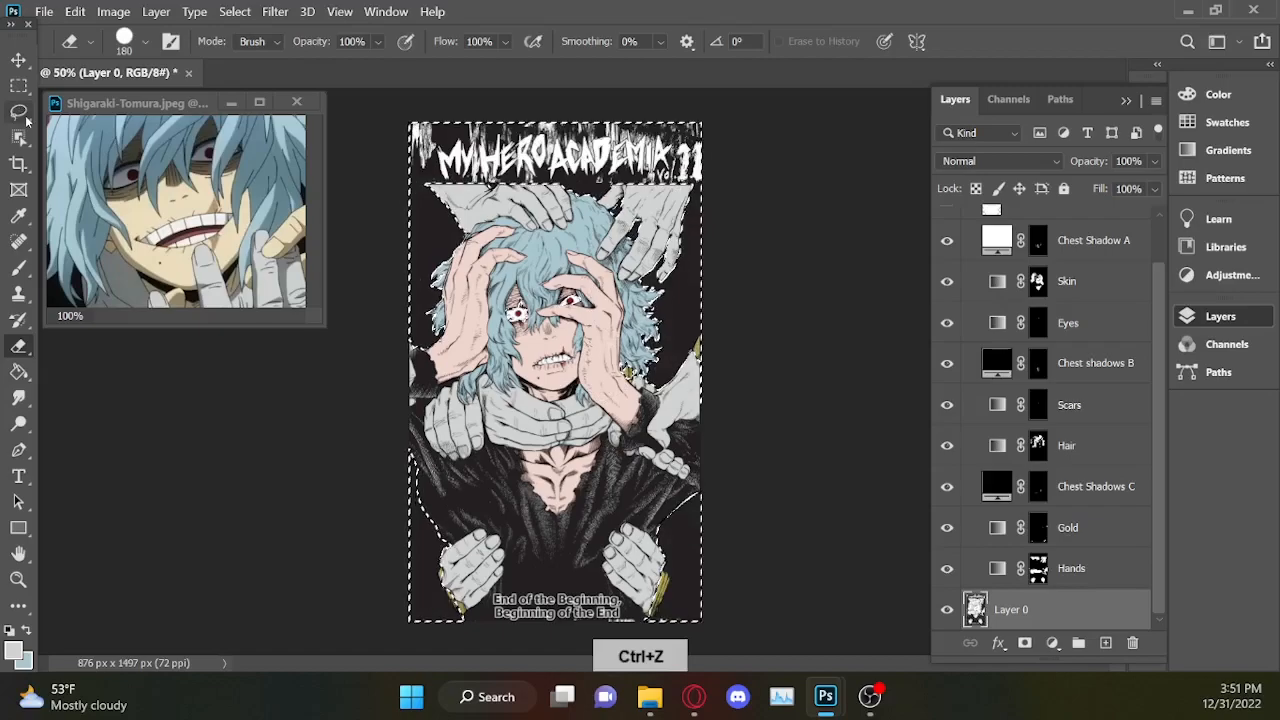
Clear the background selection and add a light grey Solid Color fill masked to the gold areas directly above Layer 0.
{"action": "key", "text": "ctrl+plus"}
{"action": "key", "text": "ctrl+plus"}
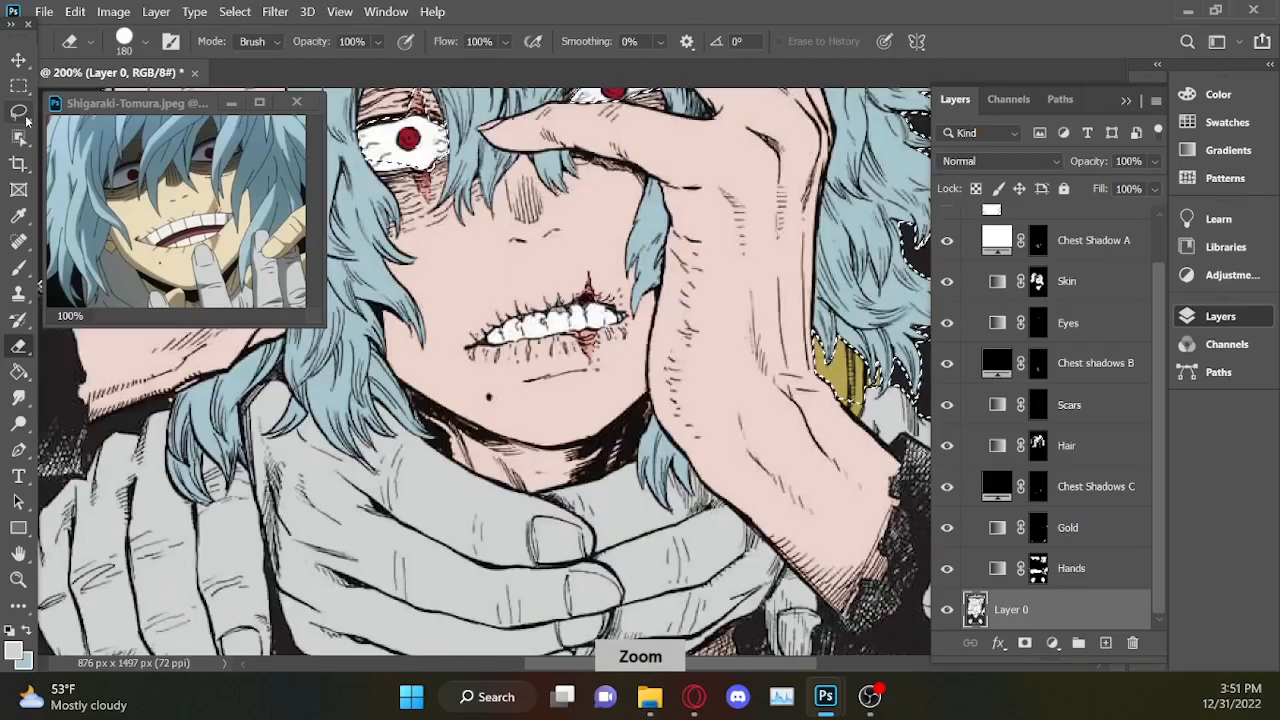
{"action": "key", "text": "z"}
{"action": "key", "text": "ctrl+minus"}
{"action": "key", "text": "ctrl+minus"}
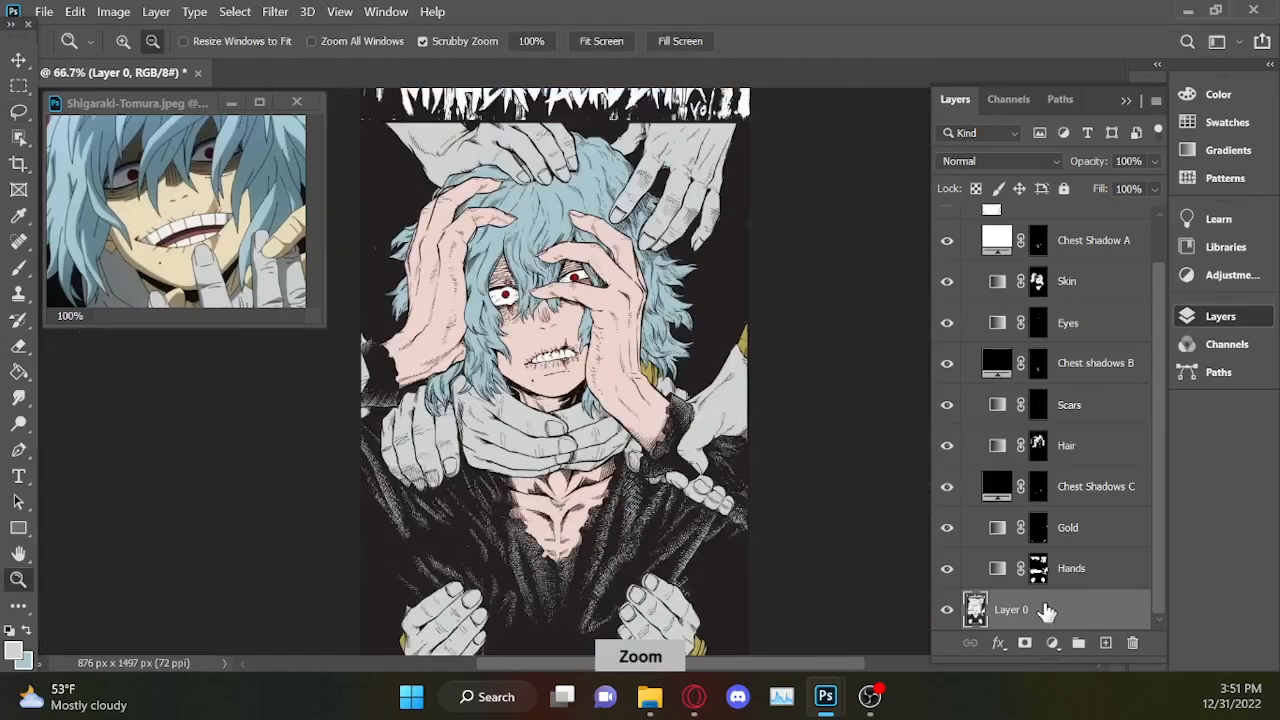
{"action": "left_click", "coordinate": [1052, 643]}
{"action": "left_click", "coordinate": [1085, 266]}
{"action": "left_click", "coordinate": [1132, 170]}
Try merging the new Color Fill 5 layer with the hidden Color Fill 4 layer, then undo the merge.
{"action": "scroll", "coordinate": [1076, 400], "scroll_direction": "up", "scroll_amount": 2}
{"action": "left_click", "coordinate": [1076, 248], "text": "ctrl"}
{"action": "right_click", "coordinate": [1076, 248]}
{"action": "left_click", "coordinate": [886, 663]}
{"action": "left_click", "coordinate": [948, 248]}
{"action": "key", "text": "ctrl+z"}
{"action": "left_click_drag", "start_coordinate": [1154, 360], "coordinate": [1153, 379]}
{"action": "key", "text": "ctrl+z"}
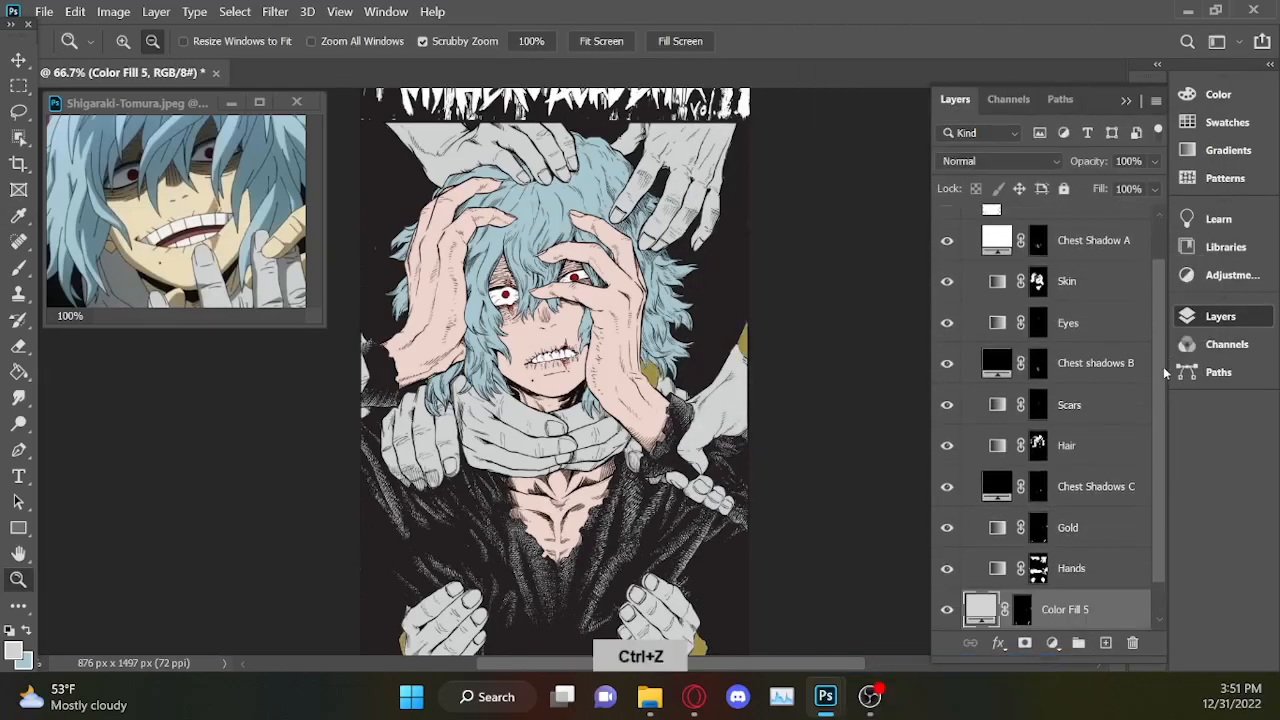
Merge the gold-area fill layer with Color Fill 4 in Group 1.
{"action": "scroll", "coordinate": [1086, 400], "scroll_direction": "up", "scroll_amount": 3}
{"action": "left_click", "coordinate": [1086, 251], "text": "ctrl"}
{"action": "right_click", "coordinate": [1086, 251]}
{"action": "left_click", "coordinate": [886, 663]}
Lasso an oval around both eyes and add a d1d3d2 Solid Color fill over it.
{"action": "key", "text": "l"}
{"action": "left_click_drag", "start_coordinate": [521, 338], "coordinate": [521, 341]}
{"action": "left_click", "coordinate": [1053, 642]}
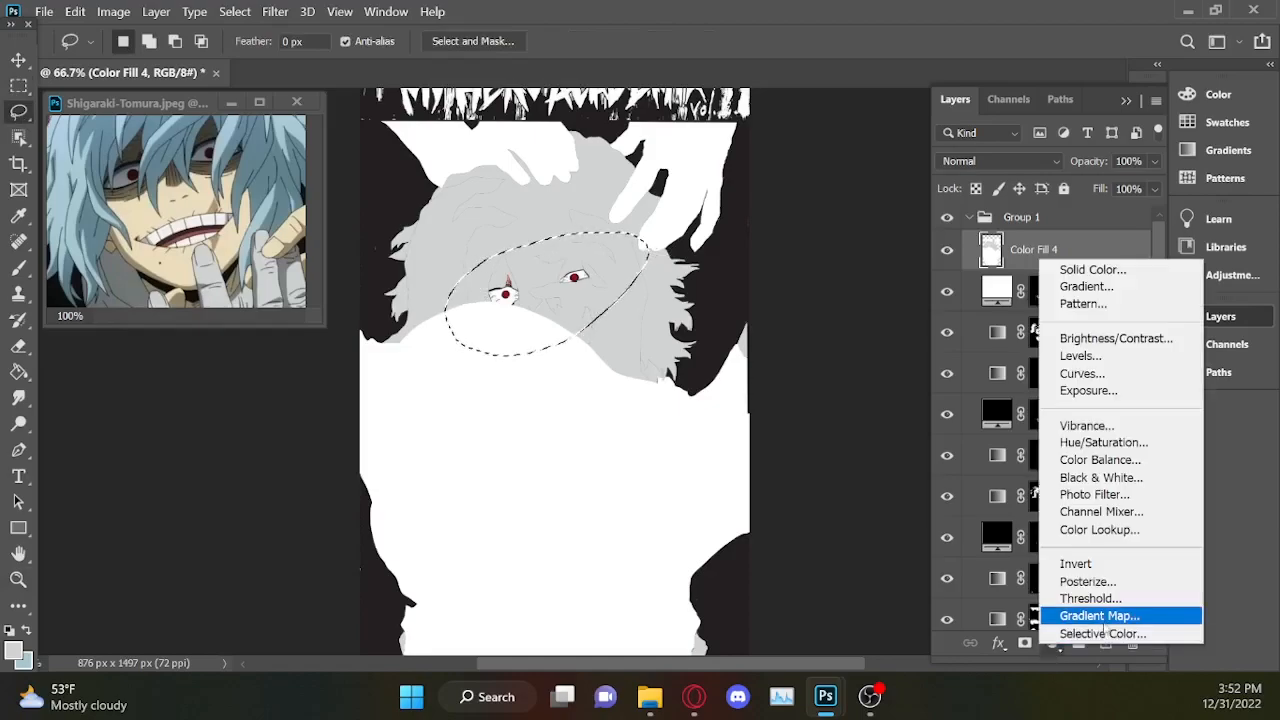
{"action": "left_click", "coordinate": [1085, 269]}
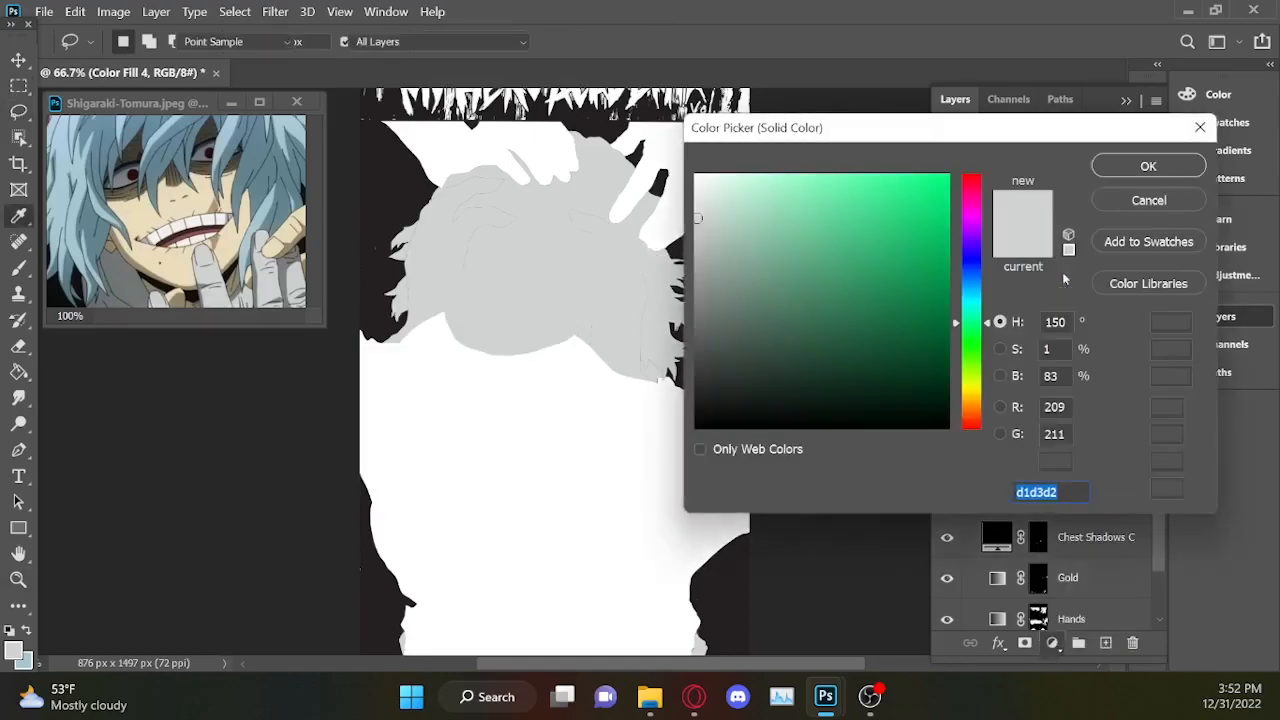
{"action": "left_click", "coordinate": [1136, 174]}
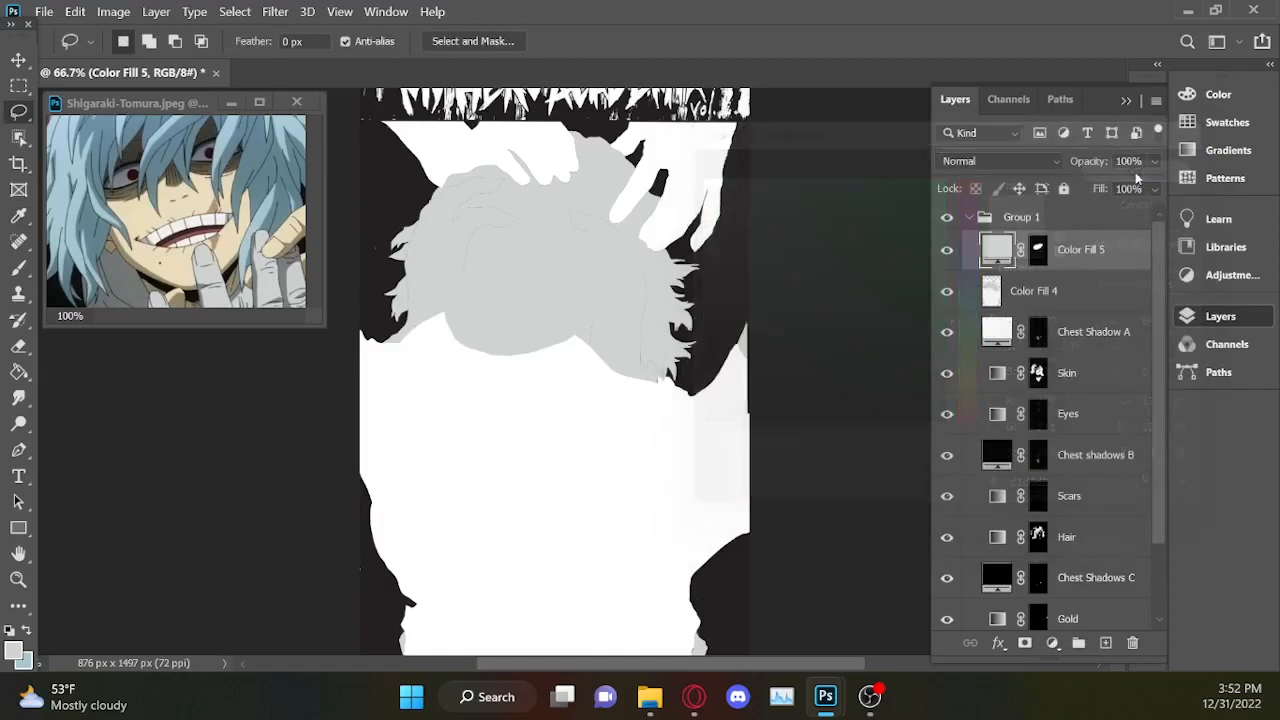
Merge the eye-area fill layer with the Color Fill 4 layer beneath it.
{"action": "left_click", "coordinate": [1070, 300], "text": "ctrl"}
{"action": "right_click", "coordinate": [1070, 300]}
{"action": "left_click", "coordinate": [897, 663]}
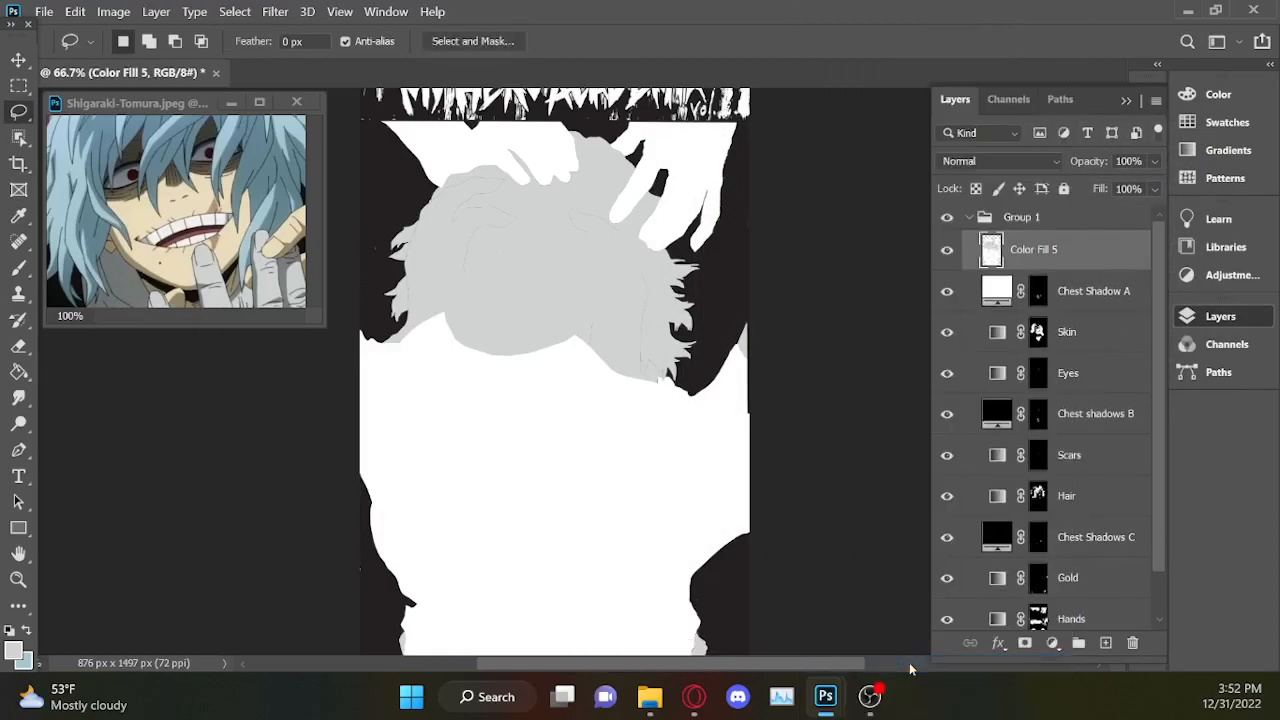
Compare the cover with the Color Fill 5 silhouette layer shown and hidden to check its coverage of the character.
{"action": "left_click", "coordinate": [947, 250]}
{"action": "left_click", "coordinate": [947, 250]}
{"action": "left_click", "coordinate": [947, 250]}
{"action": "left_click", "coordinate": [947, 250]}
{"action": "left_click", "coordinate": [947, 250]}
{"action": "key", "text": "ctrl+minus"}
{"action": "left_click", "coordinate": [947, 250]}
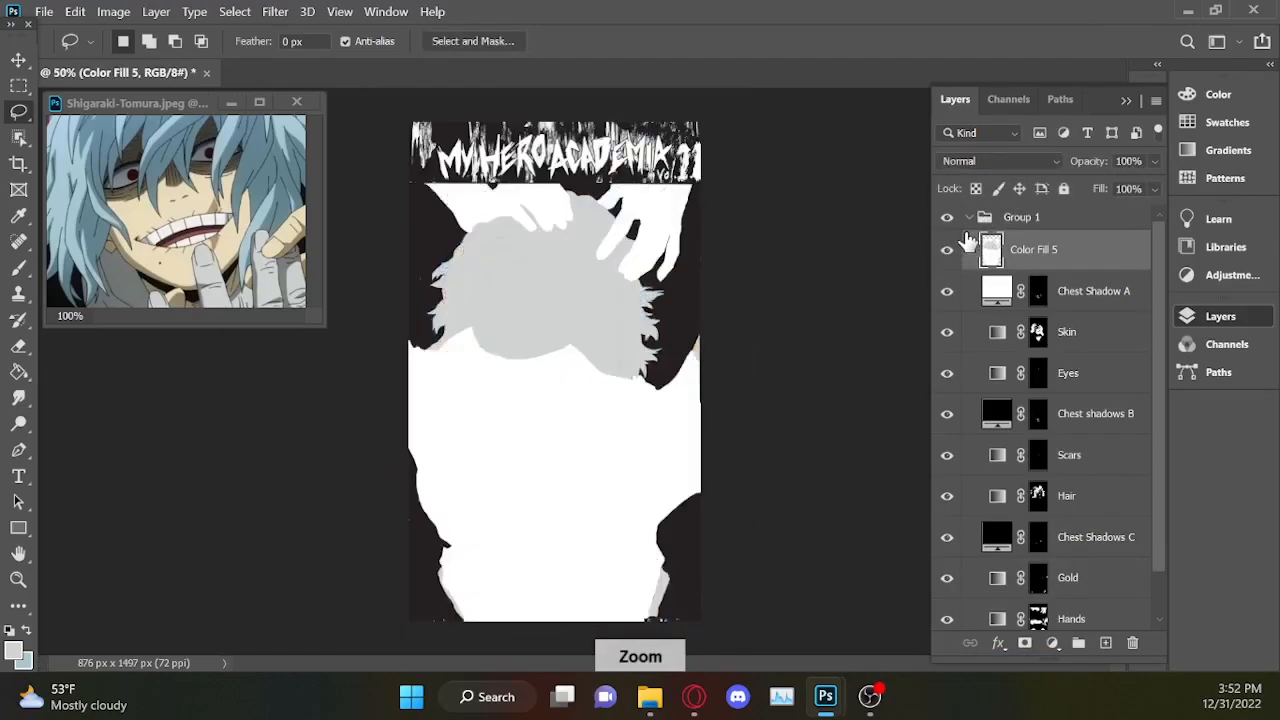
Load the Color Fill 5 silhouette as a selection, invert it to the background, and hide the Color Fill 5 layer.
{"action": "left_click", "coordinate": [990, 250], "text": "ctrl"}
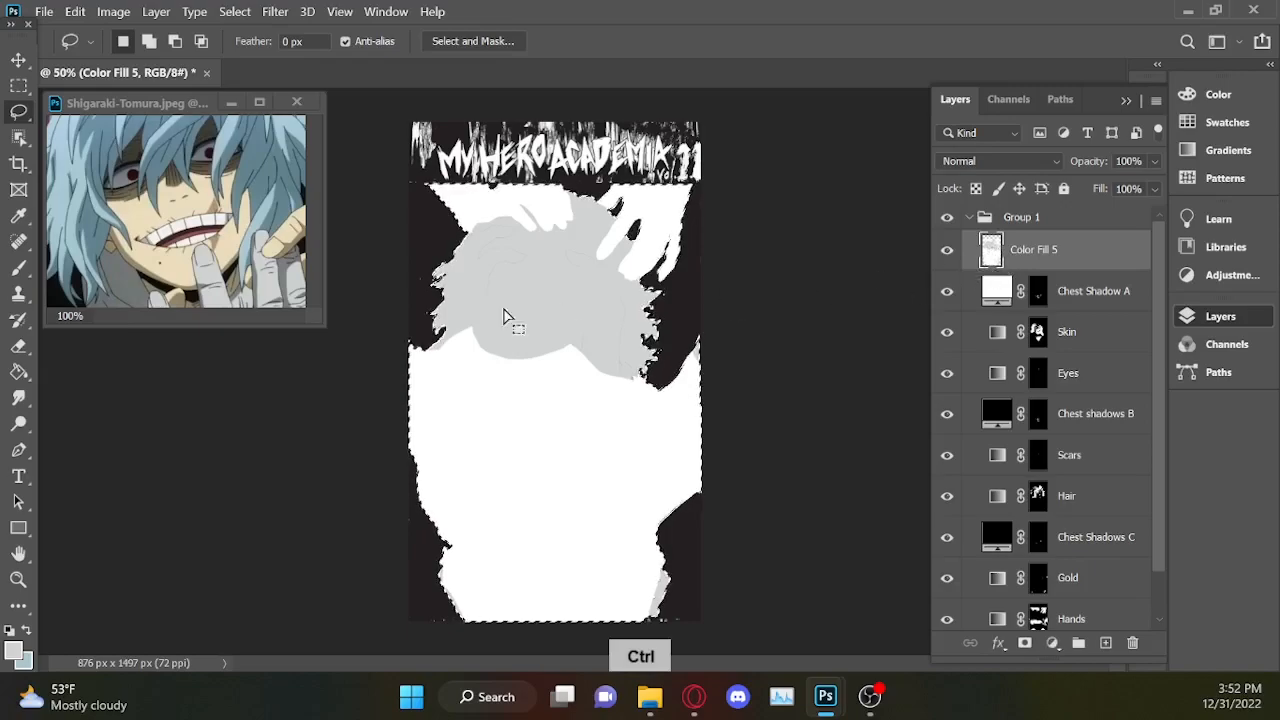
{"action": "right_click", "coordinate": [594, 450]}
{"action": "left_click", "coordinate": [625, 83]}
{"action": "left_click", "coordinate": [947, 250]}
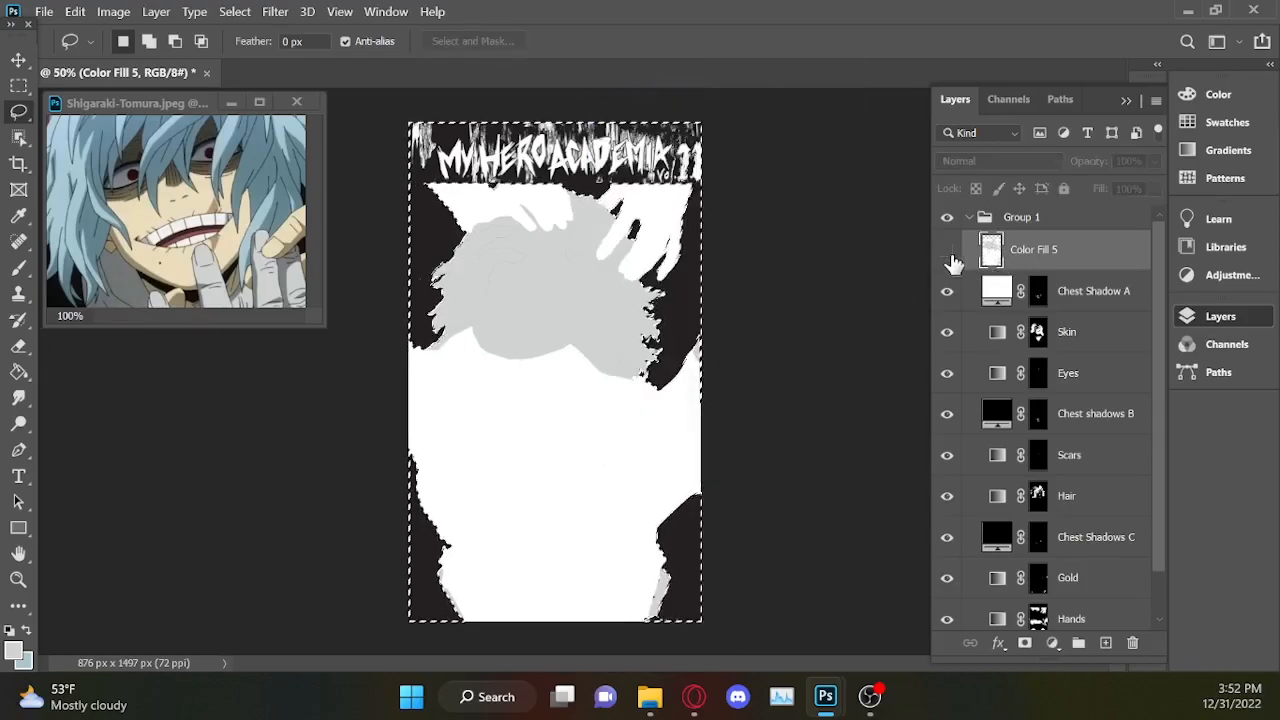
Erase the title and the dark background around the character on Layer 0 within the inverted selection.
{"action": "key", "text": "e"}
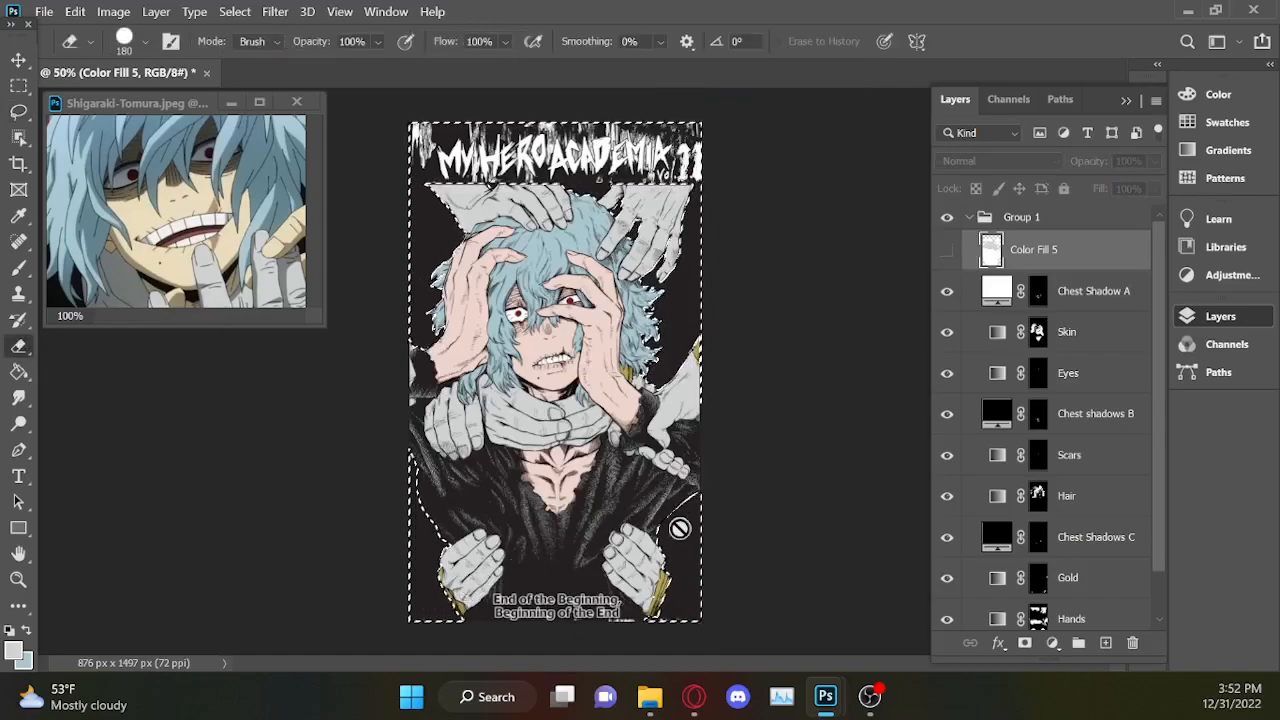
{"action": "scroll", "coordinate": [1050, 560], "scroll_direction": "down", "scroll_amount": 1}
{"action": "left_click", "coordinate": [1060, 609]}
{"action": "mouse_move", "coordinate": [757, 614]}
{"action": "left_mouse_down"}
{"action": "mouse_move", "coordinate": [414, 629]}
{"action": "mouse_move", "coordinate": [430, 590]}
{"action": "mouse_move", "coordinate": [690, 590]}
{"action": "mouse_move", "coordinate": [675, 525]}
{"action": "mouse_move", "coordinate": [655, 515]}
{"action": "left_mouse_up"}
{"action": "mouse_move", "coordinate": [430, 560]}
{"action": "left_mouse_down"}
{"action": "mouse_move", "coordinate": [410, 555]}
{"action": "mouse_move", "coordinate": [409, 442]}
{"action": "left_mouse_up"}
{"action": "mouse_move", "coordinate": [696, 456]}
{"action": "left_mouse_down"}
{"action": "mouse_move", "coordinate": [733, 299]}
{"action": "mouse_move", "coordinate": [700, 296]}
{"action": "mouse_move", "coordinate": [701, 115]}
{"action": "mouse_move", "coordinate": [540, 140]}
{"action": "mouse_move", "coordinate": [421, 289]}
{"action": "mouse_move", "coordinate": [399, 282]}
{"action": "mouse_move", "coordinate": [415, 472]}
{"action": "left_mouse_up"}
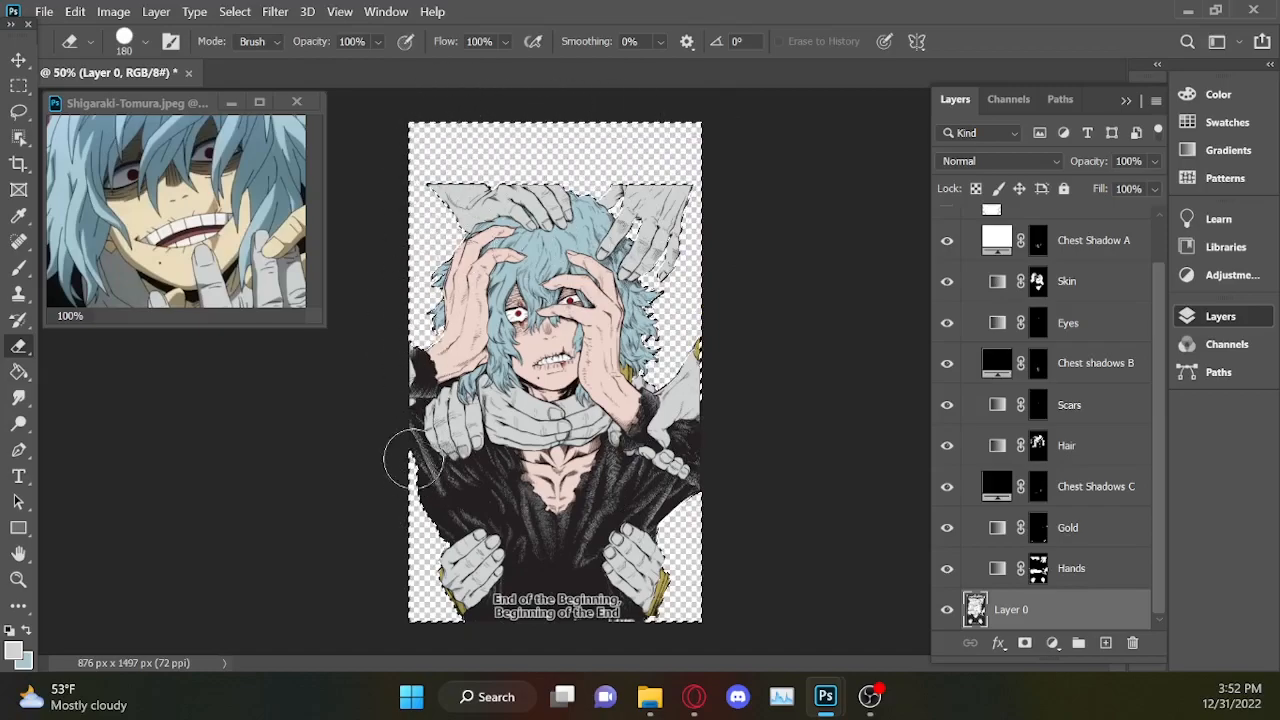
{"action": "left_click_drag", "start_coordinate": [427, 262], "coordinate": [464, 534]}
Clear the selection and add a white Solid Color fill layer above Layer 0.
{"action": "left_click", "coordinate": [19, 112]}
{"action": "left_click", "coordinate": [566, 288]}
{"action": "key", "text": "ctrl+plus"}
{"action": "key", "text": "ctrl+plus"}
{"action": "key", "text": "ctrl+minus"}
{"action": "left_click", "coordinate": [1054, 644]}
{"action": "left_click", "coordinate": [1097, 265]}
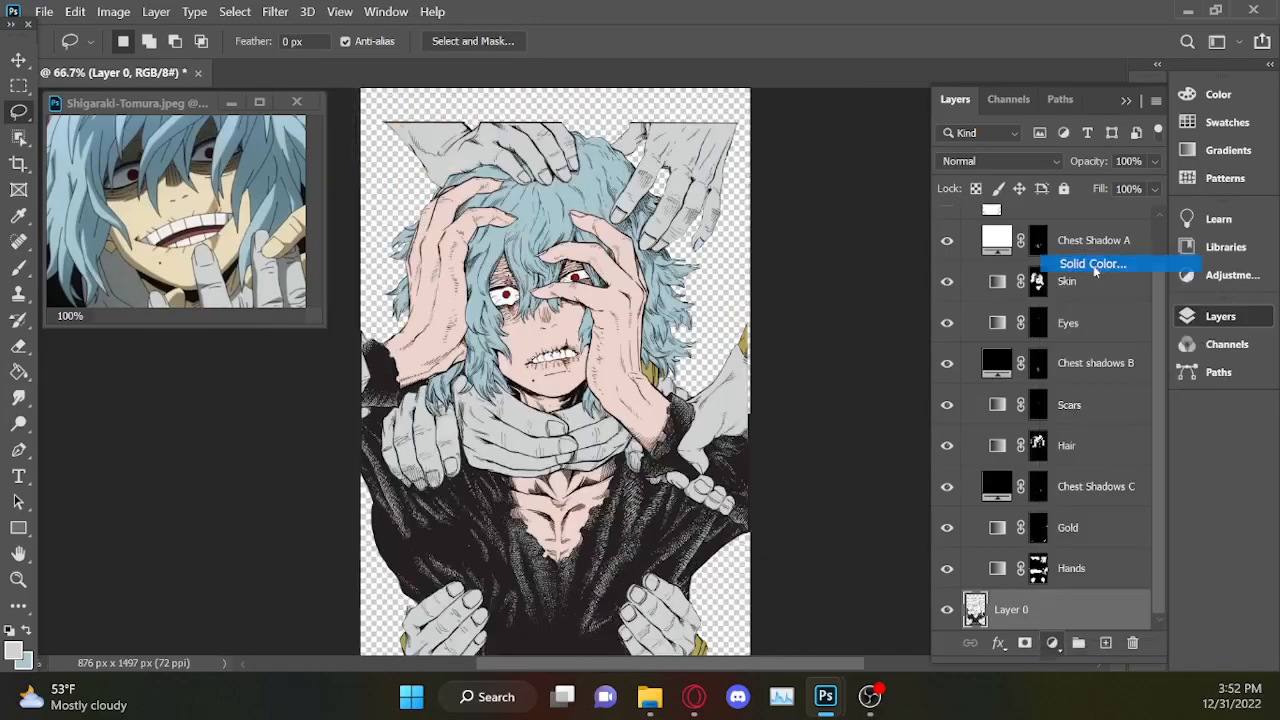
{"action": "left_click_drag", "start_coordinate": [777, 234], "coordinate": [611, 103]}
{"action": "left_click", "coordinate": [1147, 166]}
{"action": "key", "text": "l"}
{"action": "scroll", "coordinate": [1160, 578], "scroll_direction": "down", "scroll_amount": 1}
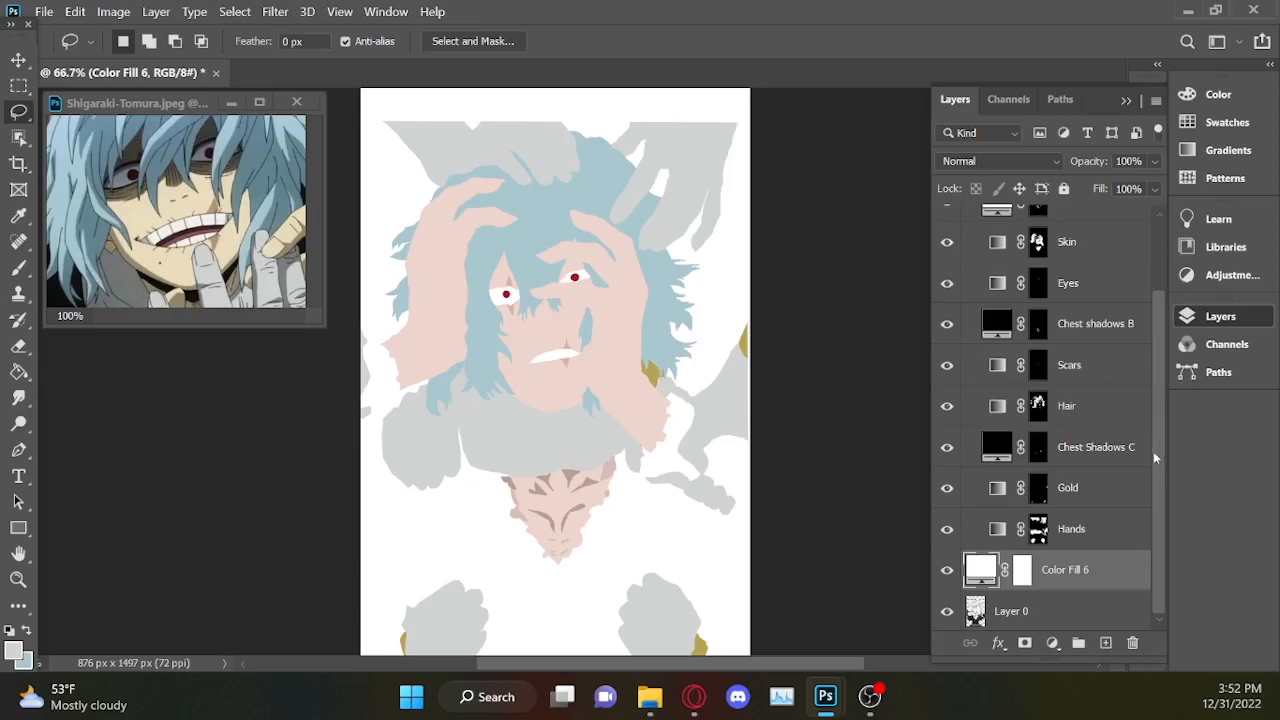
Try other shades for the Color Fill 6 layer and return its colour to white.
{"action": "key", "text": "ctrl+minus"}
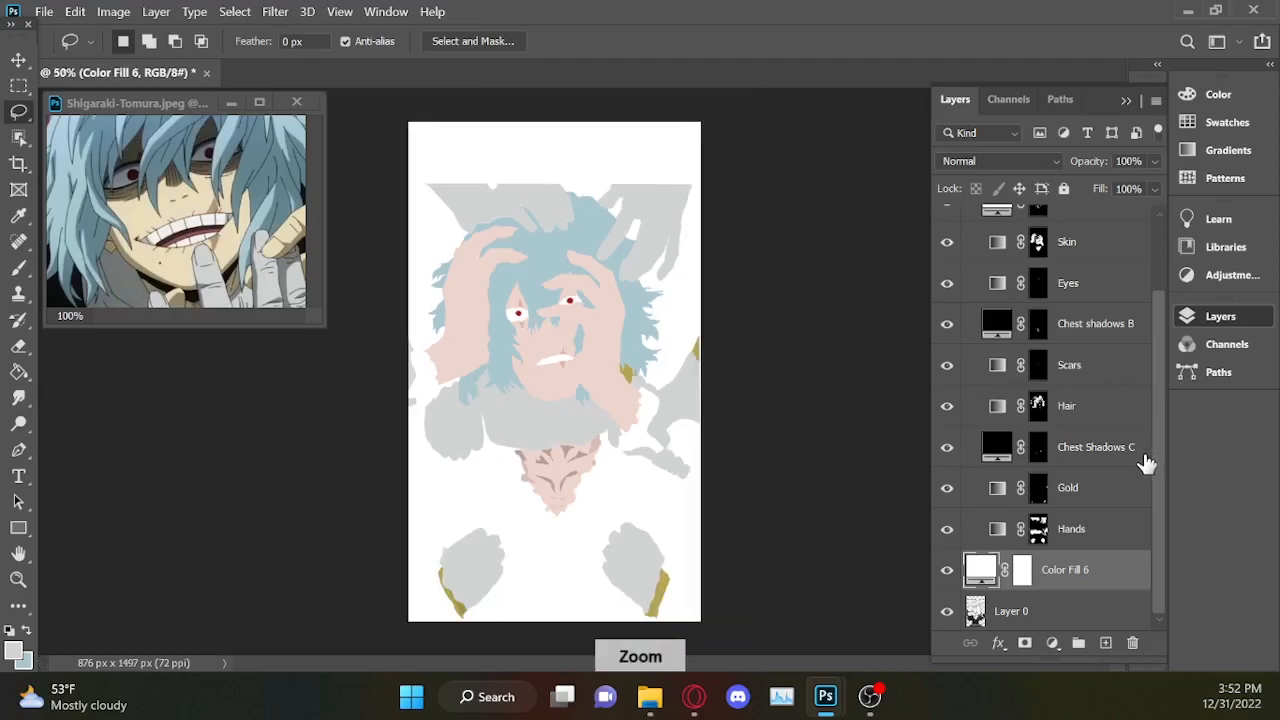
{"action": "key", "text": "ctrl+plus"}
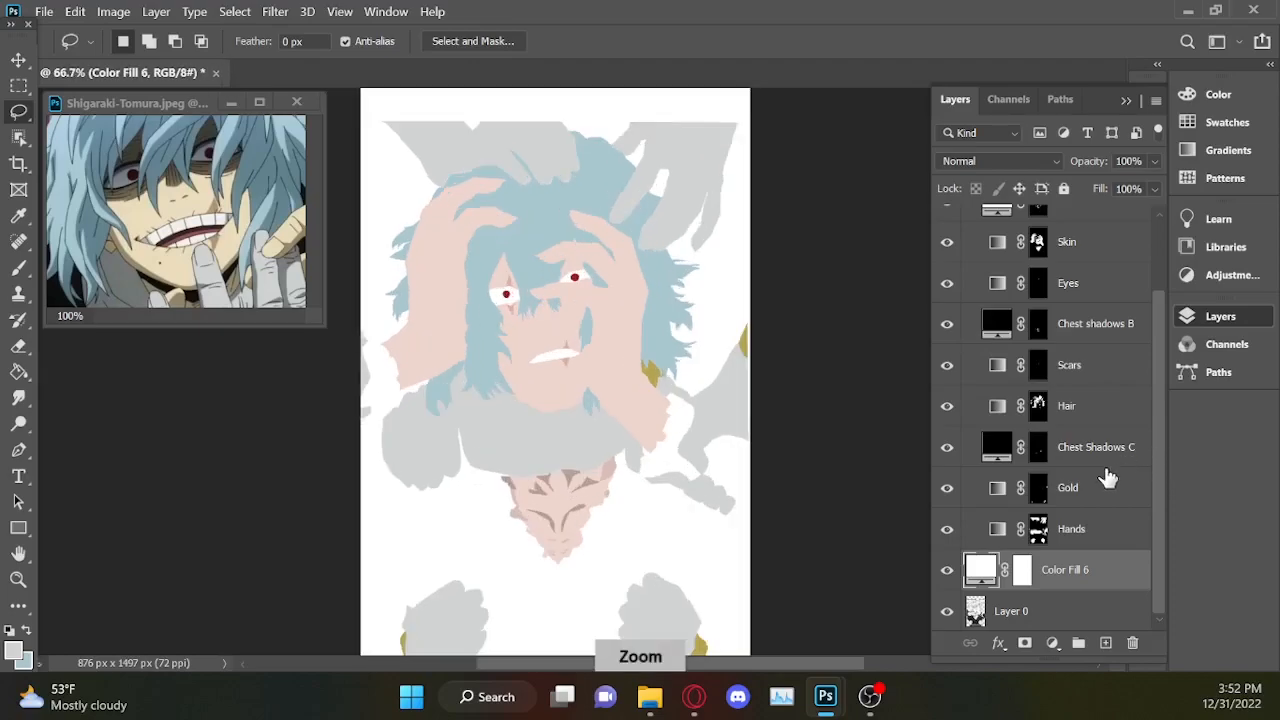
{"action": "double_click", "coordinate": [980, 570]}
{"action": "left_click_drag", "start_coordinate": [774, 311], "coordinate": [631, 600]}
{"action": "left_click_drag", "start_coordinate": [835, 255], "coordinate": [603, 82]}
{"action": "left_click", "coordinate": [1130, 167]}
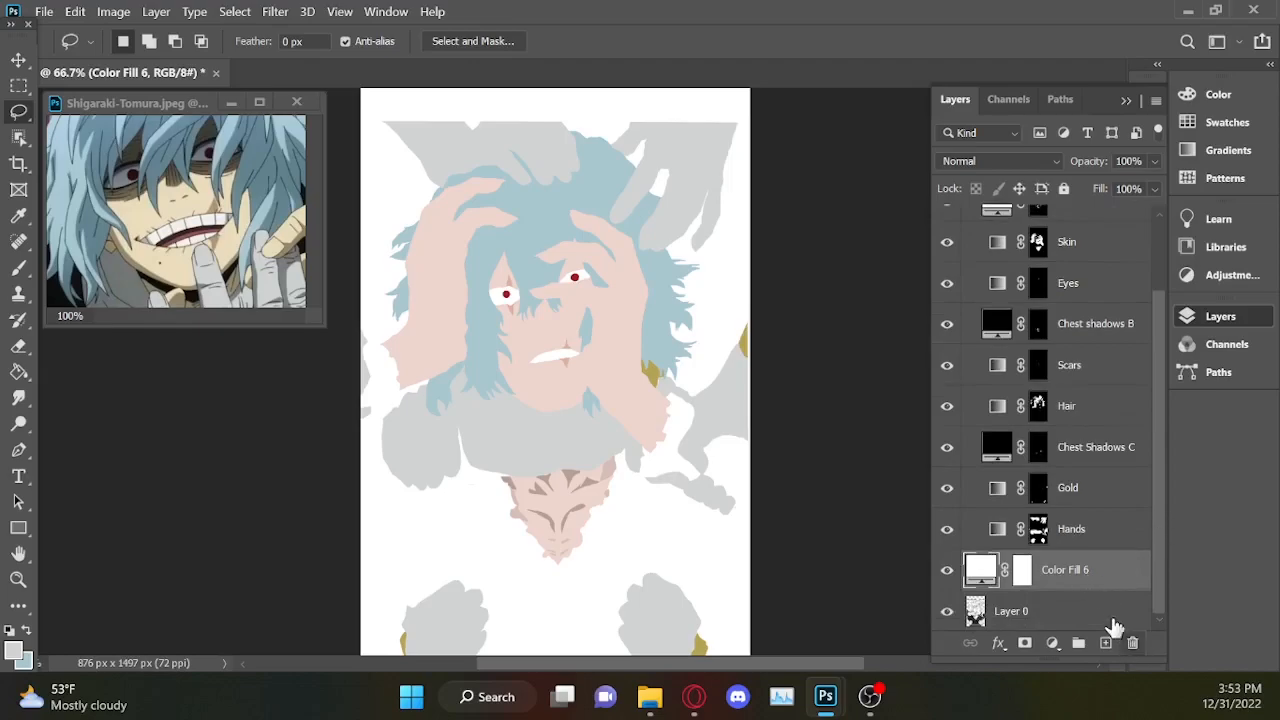
Move Layer 0 above Color Fill 6 and recolour that fill to 251f21, sampled from the character's dark clothing.
{"action": "left_click_drag", "start_coordinate": [1120, 605], "coordinate": [1120, 574]}
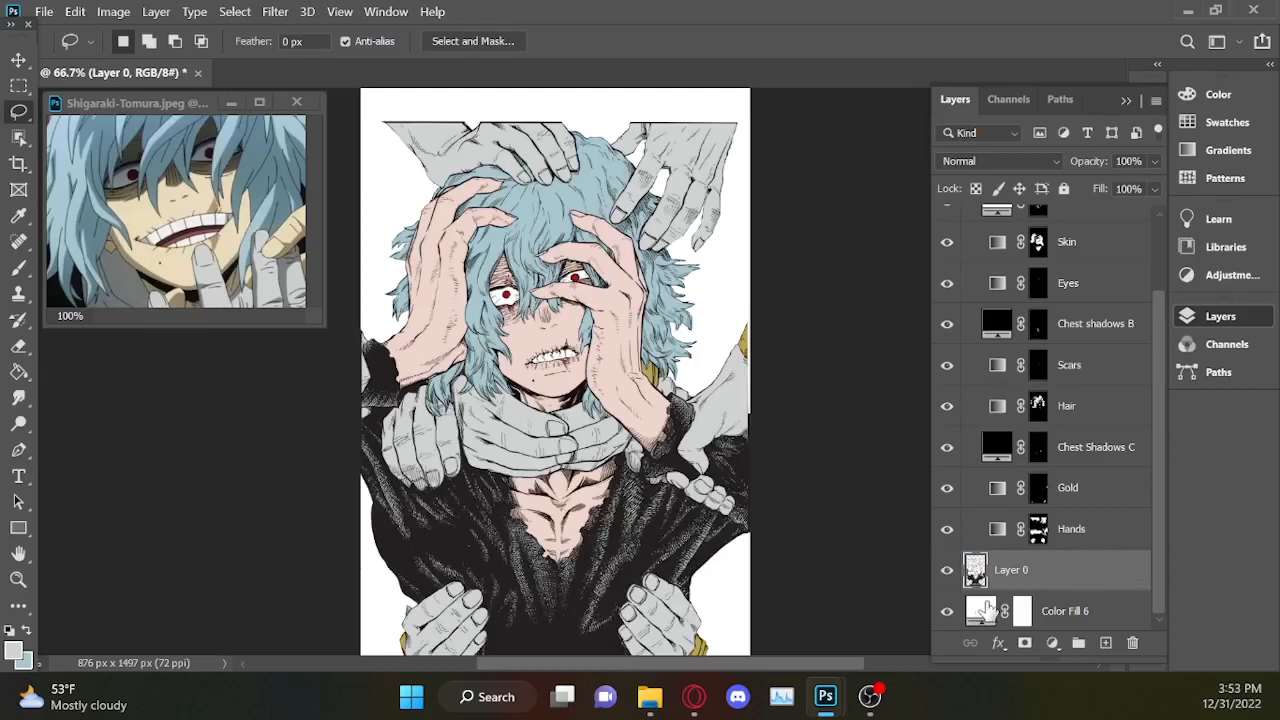
{"action": "double_click", "coordinate": [981, 612]}
{"action": "left_click", "coordinate": [649, 547]}
{"action": "left_click", "coordinate": [651, 545]}
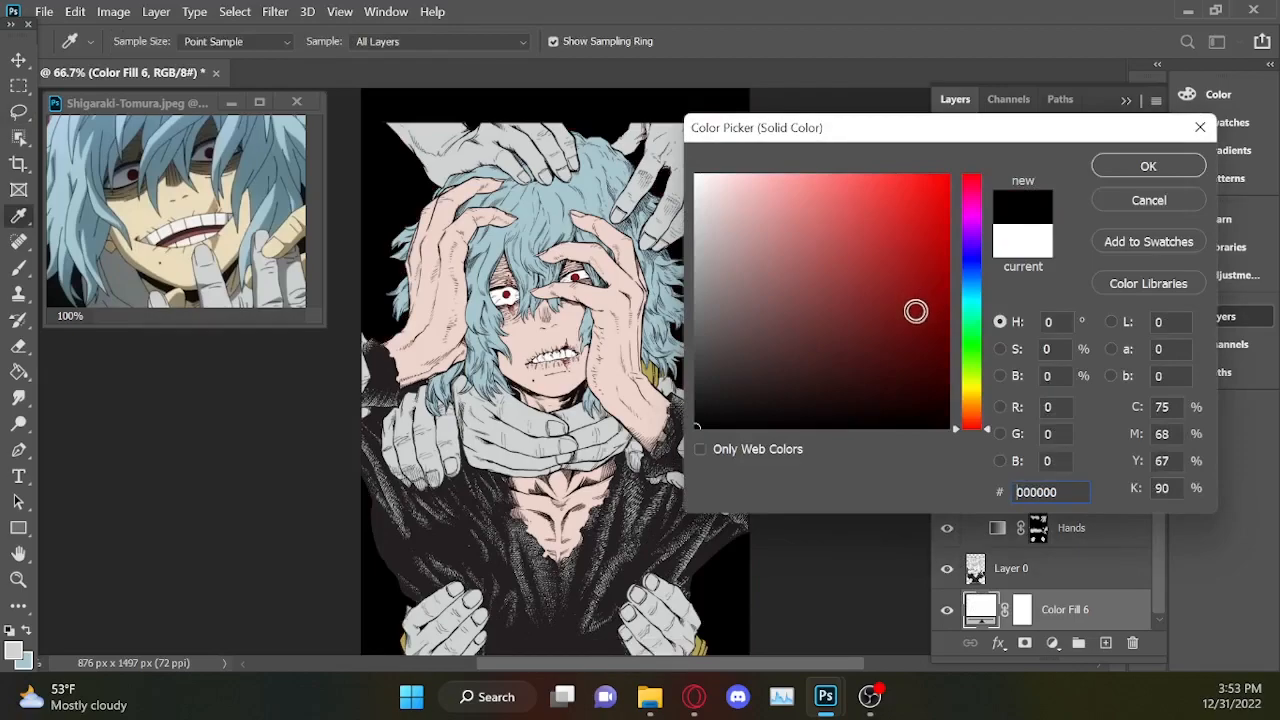
{"action": "left_click", "coordinate": [396, 545]}
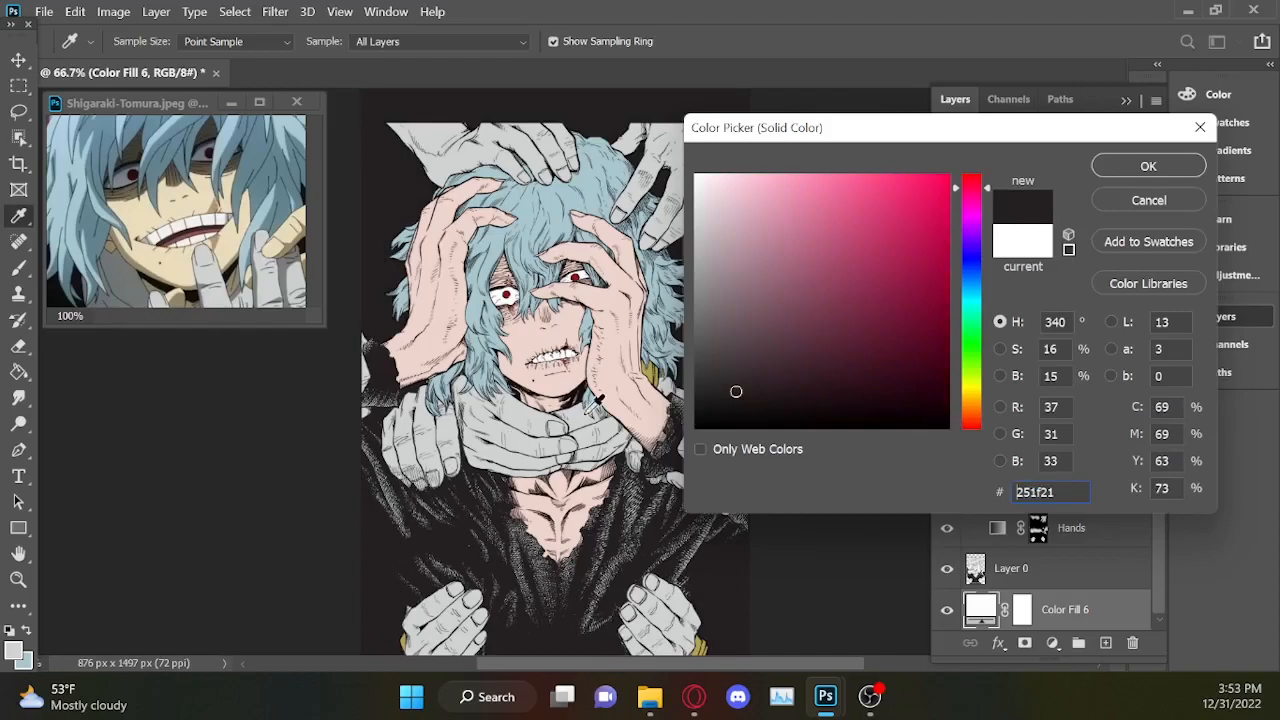
{"action": "left_click", "coordinate": [1148, 166]}
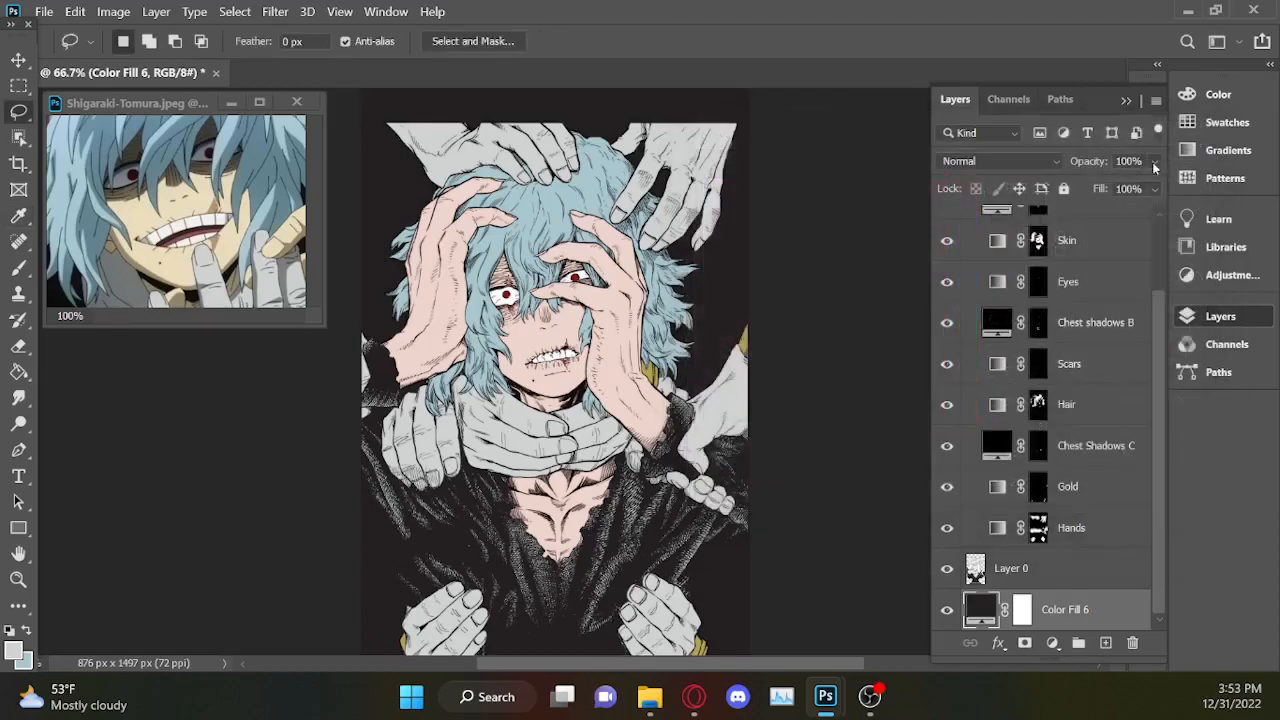
{"action": "key", "text": "ctrl+minus"}
{"action": "key", "text": "ctrl+plus"}
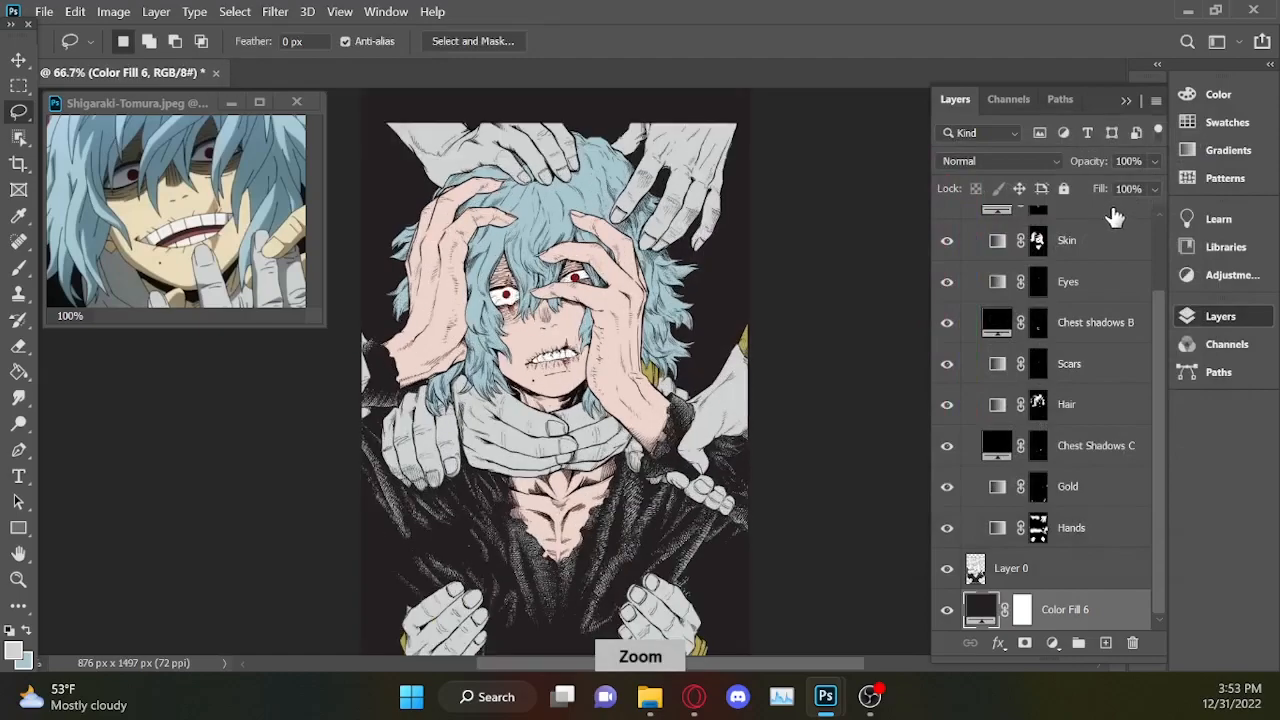
{"action": "left_click", "coordinate": [1127, 102]}
{"action": "scroll", "coordinate": [1115, 290], "scroll_direction": "up", "scroll_amount": 5}
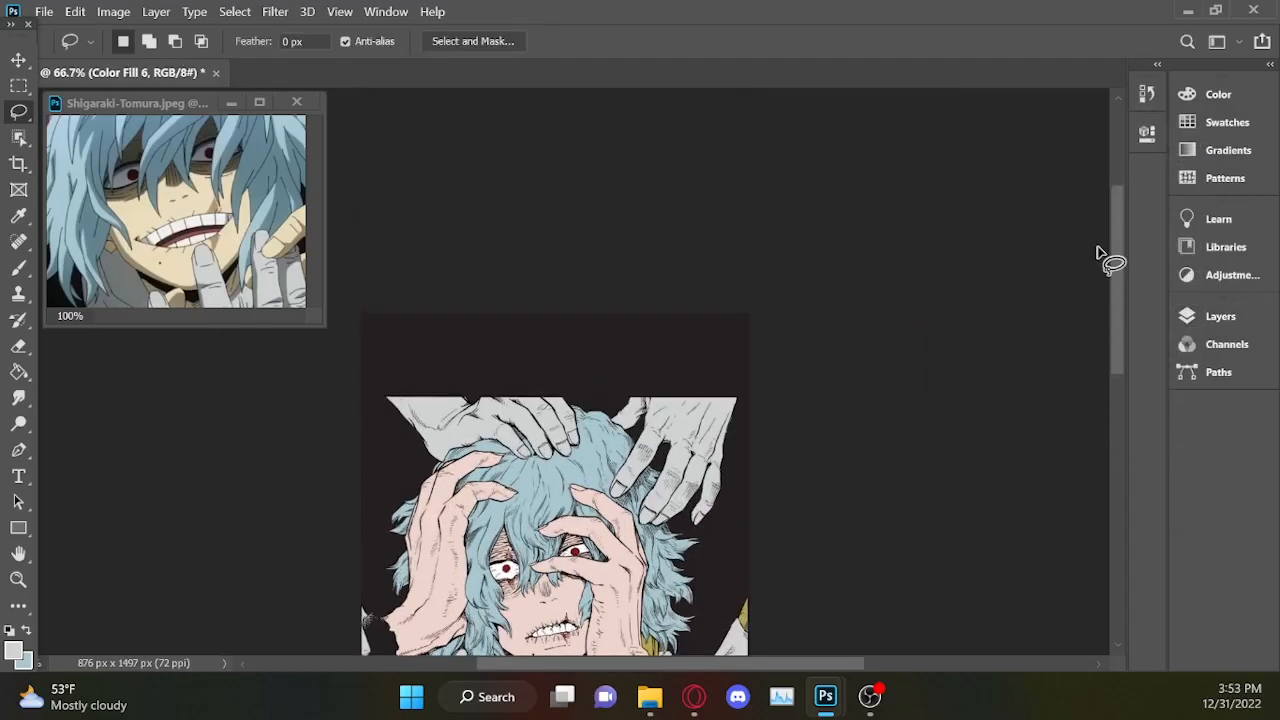
{"action": "left_click", "coordinate": [30, 166]}
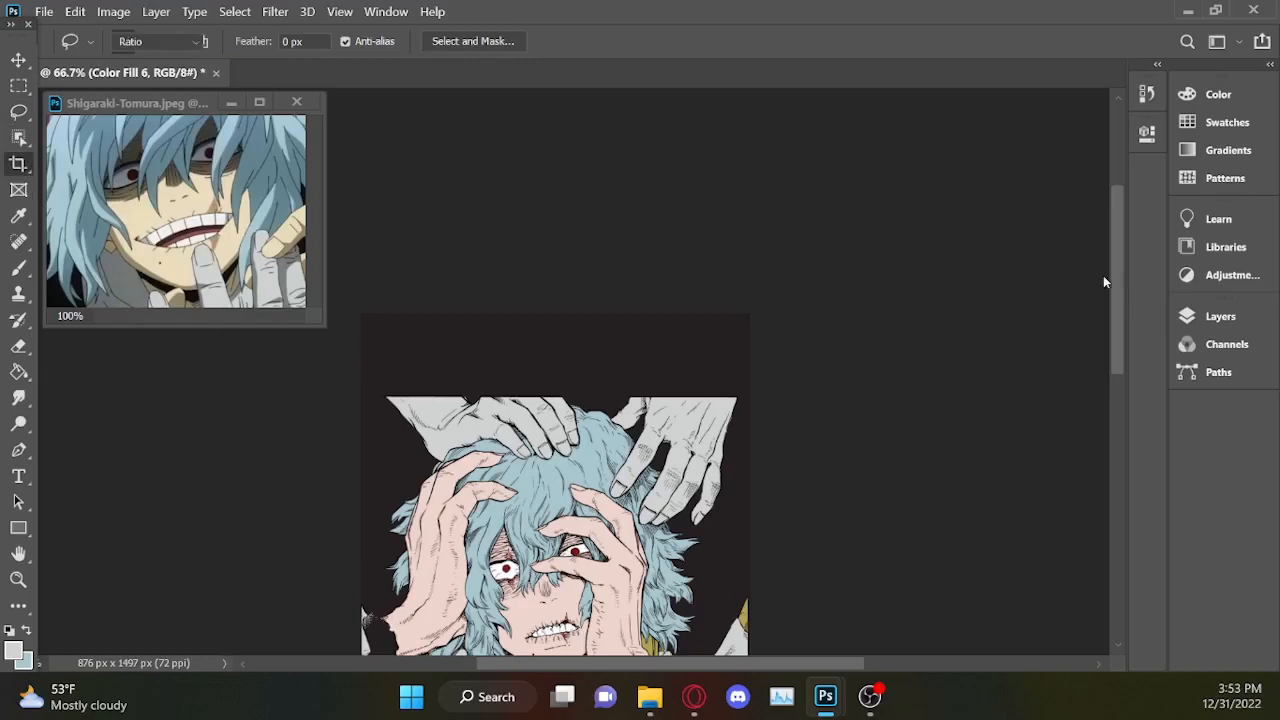
{"action": "scroll", "coordinate": [1121, 380], "scroll_direction": "down", "scroll_amount": 4}
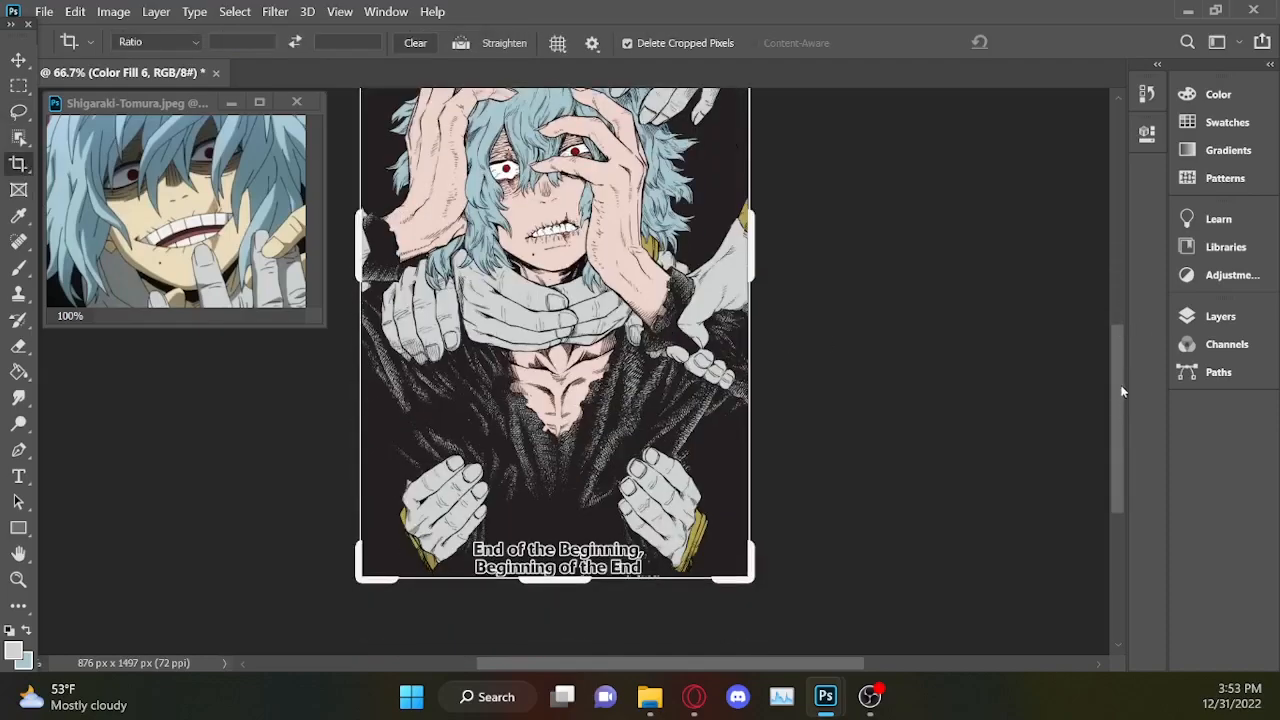
{"action": "left_click", "coordinate": [20, 113]}
Undo the background fill layer and the erasing on Layer 0, bringing back the original title and dark background.
{"action": "key", "text": "ctrl+z"}
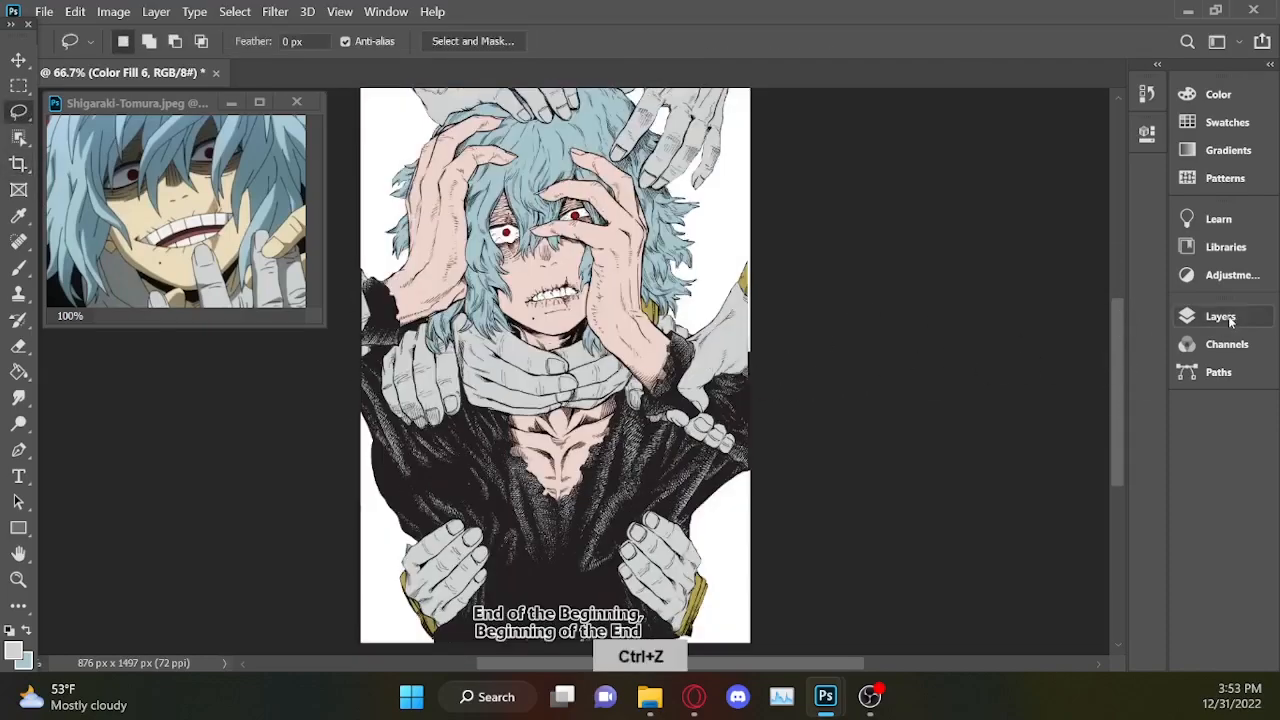
{"action": "key", "text": "ctrl+z"}
{"action": "key", "text": "ctrl+z"}
{"action": "key", "text": "ctrl+z"}
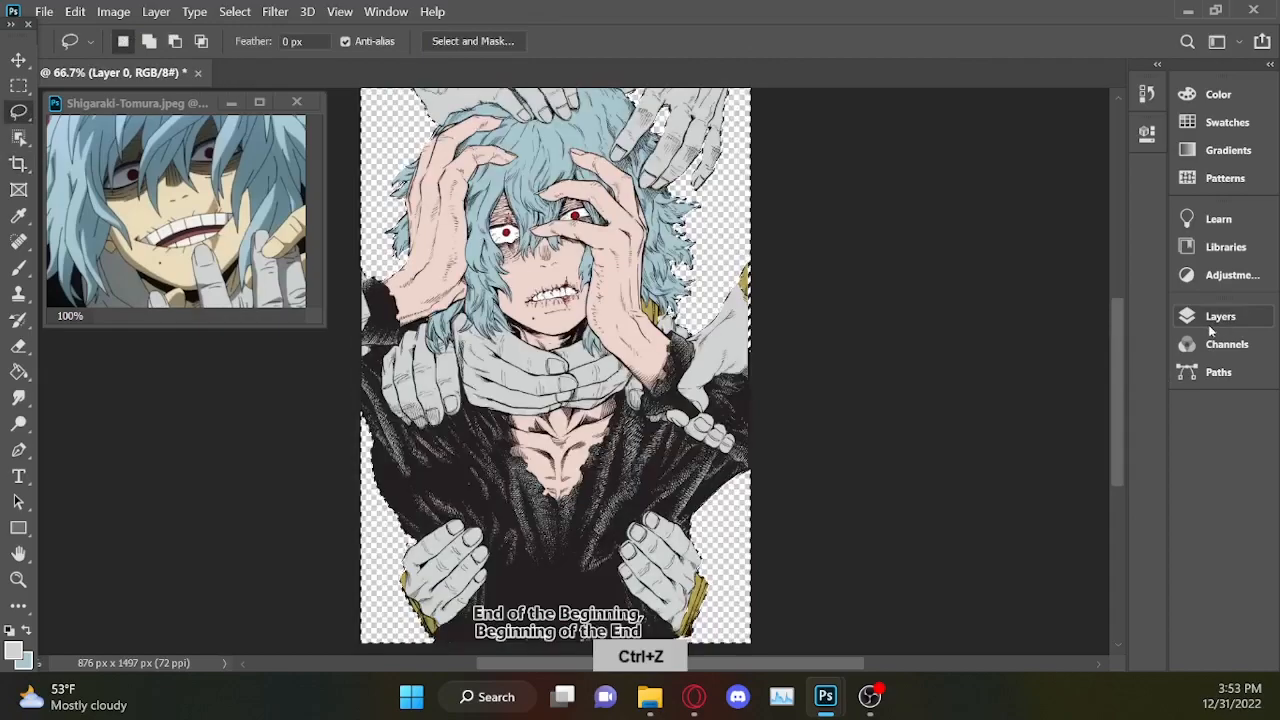
{"action": "left_click_drag", "start_coordinate": [1108, 353], "coordinate": [1130, 266]}
{"action": "left_click", "coordinate": [680, 310]}
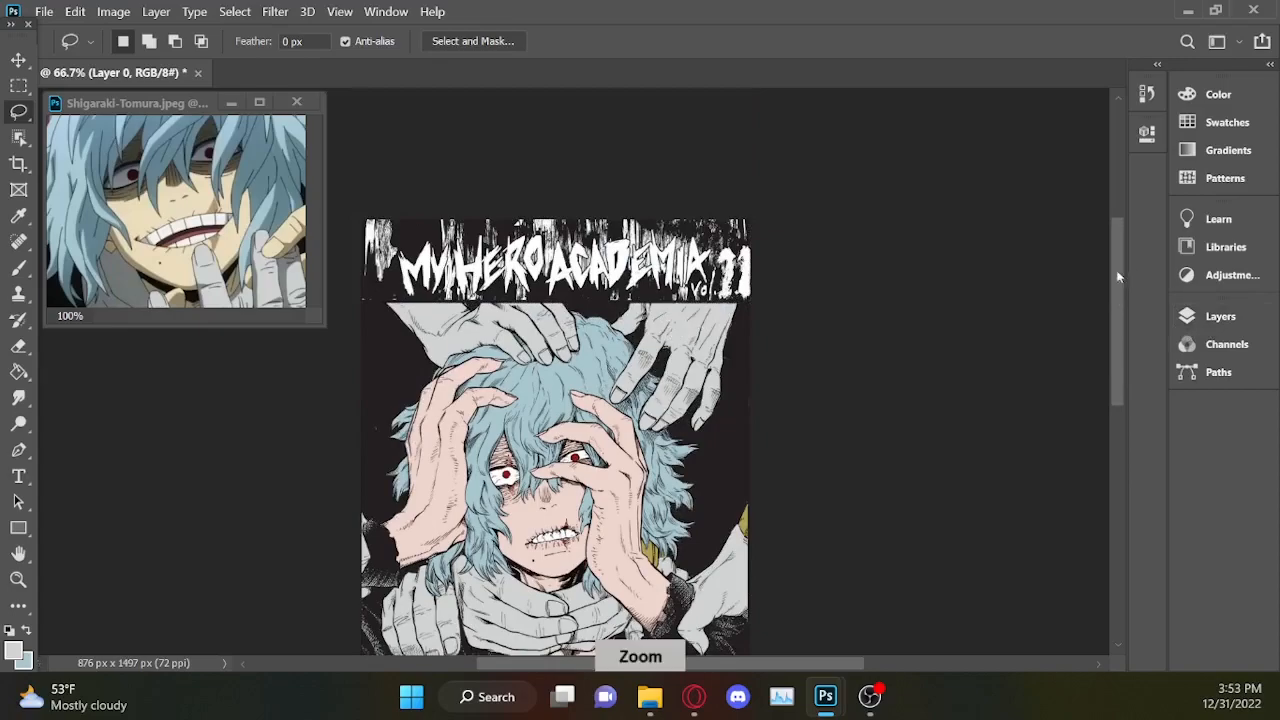
Try to outline the first letters of the MY HERO ACADEMIA title with the Lasso tool.
{"action": "key", "text": "ctrl+plus"}
{"action": "key", "text": "ctrl+plus"}
{"action": "key", "text": "ctrl+plus"}
{"action": "left_click_drag", "start_coordinate": [1117, 250], "coordinate": [1106, 192]}
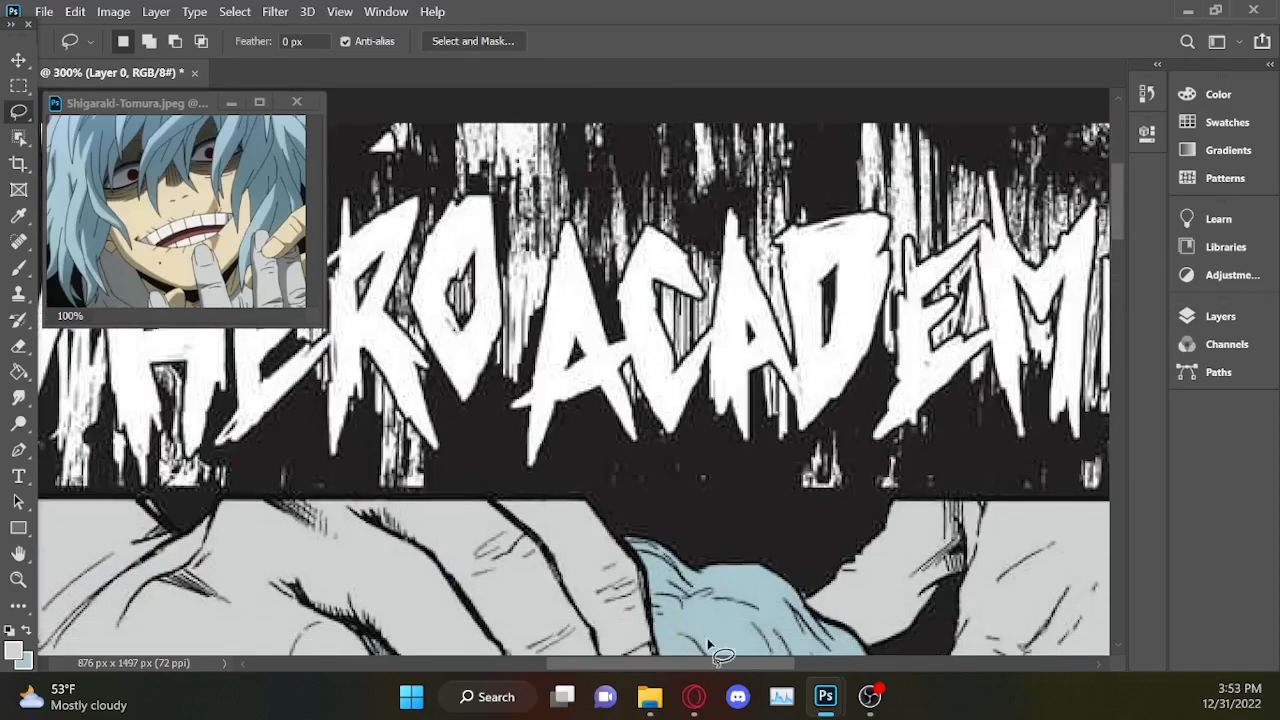
{"action": "left_click_drag", "start_coordinate": [670, 663], "coordinate": [525, 663]}
{"action": "key", "text": "ctrl+plus"}
{"action": "mouse_move", "coordinate": [518, 281]}
{"action": "left_mouse_down"}
{"action": "mouse_move", "coordinate": [481, 238]}
{"action": "mouse_move", "coordinate": [475, 279]}
{"action": "left_mouse_up"}
{"action": "mouse_move", "coordinate": [525, 497]}
{"action": "left_mouse_down"}
{"action": "mouse_move", "coordinate": [554, 470]}
{"action": "mouse_move", "coordinate": [538, 375]}
{"action": "mouse_move", "coordinate": [552, 315]}
{"action": "left_mouse_up"}
{"action": "left_click_drag", "start_coordinate": [638, 468], "coordinate": [607, 320]}
{"action": "left_click", "coordinate": [618, 297]}
Select the title letters M, Y and H using the Quick Selection tool with a 6 px brush.
{"action": "right_click", "coordinate": [18, 112]}
{"action": "left_click", "coordinate": [100, 128]}
{"action": "right_click", "coordinate": [18, 112]}
{"action": "left_click", "coordinate": [103, 156]}
{"action": "left_click", "coordinate": [241, 41]}
{"action": "left_click_drag", "start_coordinate": [142, 99], "coordinate": [135, 99]}
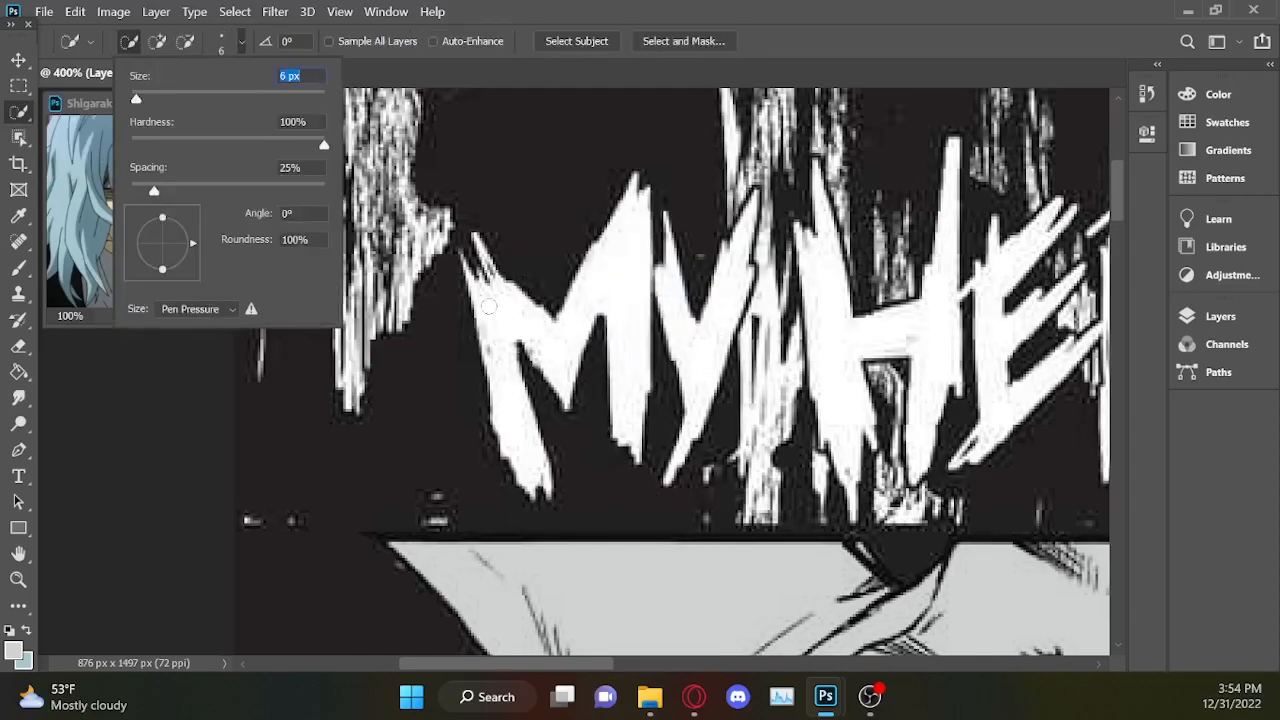
{"action": "left_click_drag", "start_coordinate": [515, 400], "coordinate": [630, 330]}
{"action": "left_click_drag", "start_coordinate": [680, 290], "coordinate": [705, 370]}
{"action": "left_click_drag", "start_coordinate": [506, 663], "coordinate": [562, 663]}
{"action": "left_click_drag", "start_coordinate": [640, 320], "coordinate": [548, 299]}
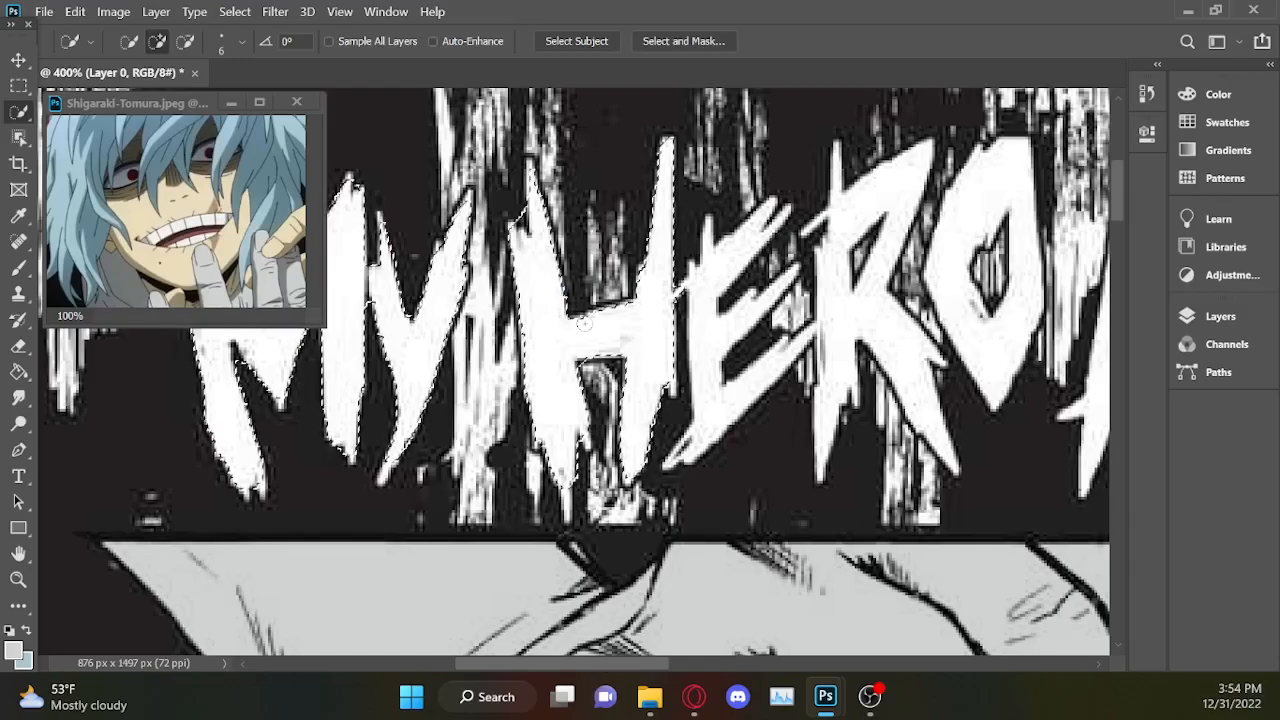
Add the letters E, R and O of HERO to the selection and trim the excess around the E.
{"action": "left_click_drag", "start_coordinate": [562, 663], "coordinate": [619, 663]}
{"action": "left_click_drag", "start_coordinate": [543, 310], "coordinate": [630, 430]}
{"action": "left_click_drag", "start_coordinate": [718, 180], "coordinate": [697, 370]}
{"action": "left_click", "coordinate": [388, 447], "text": "alt"}
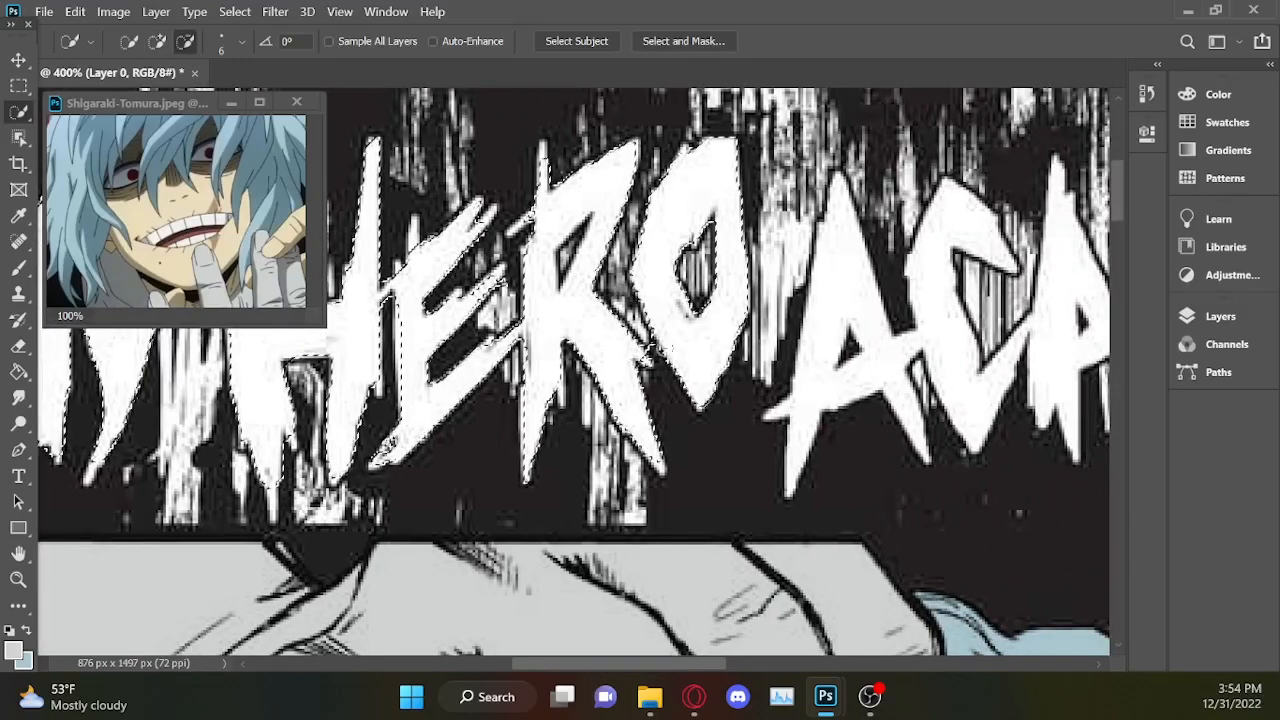
{"action": "left_click", "coordinate": [388, 447], "text": "shift"}
Add the first three letters of ACADEMIA, A, C and A, to the title selection.
{"action": "left_click_drag", "start_coordinate": [619, 663], "coordinate": [659, 663]}
{"action": "left_click_drag", "start_coordinate": [632, 240], "coordinate": [690, 370]}
{"action": "left_click_drag", "start_coordinate": [740, 215], "coordinate": [775, 410]}
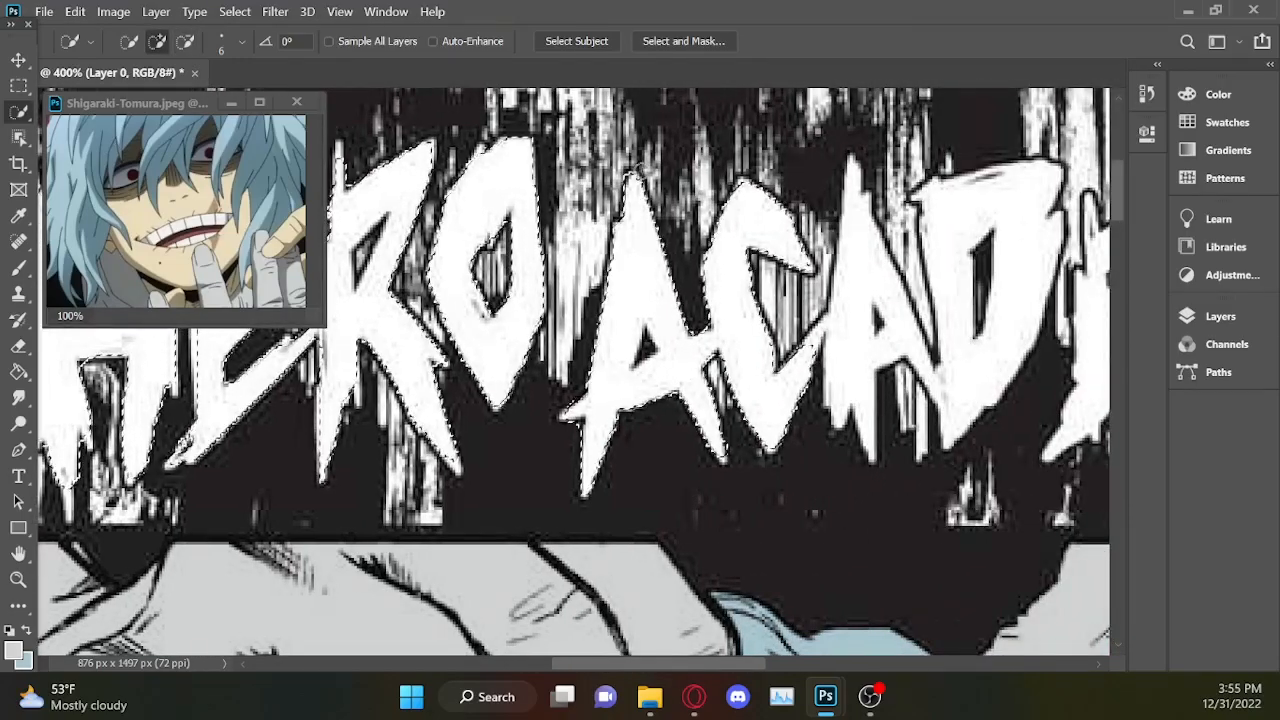
{"action": "left_click_drag", "start_coordinate": [851, 327], "coordinate": [900, 345]}
Add the letters D and E of ACADEMIA to the title selection.
{"action": "left_click_drag", "start_coordinate": [701, 663], "coordinate": [759, 664]}
{"action": "left_click", "coordinate": [643, 365], "text": "alt"}
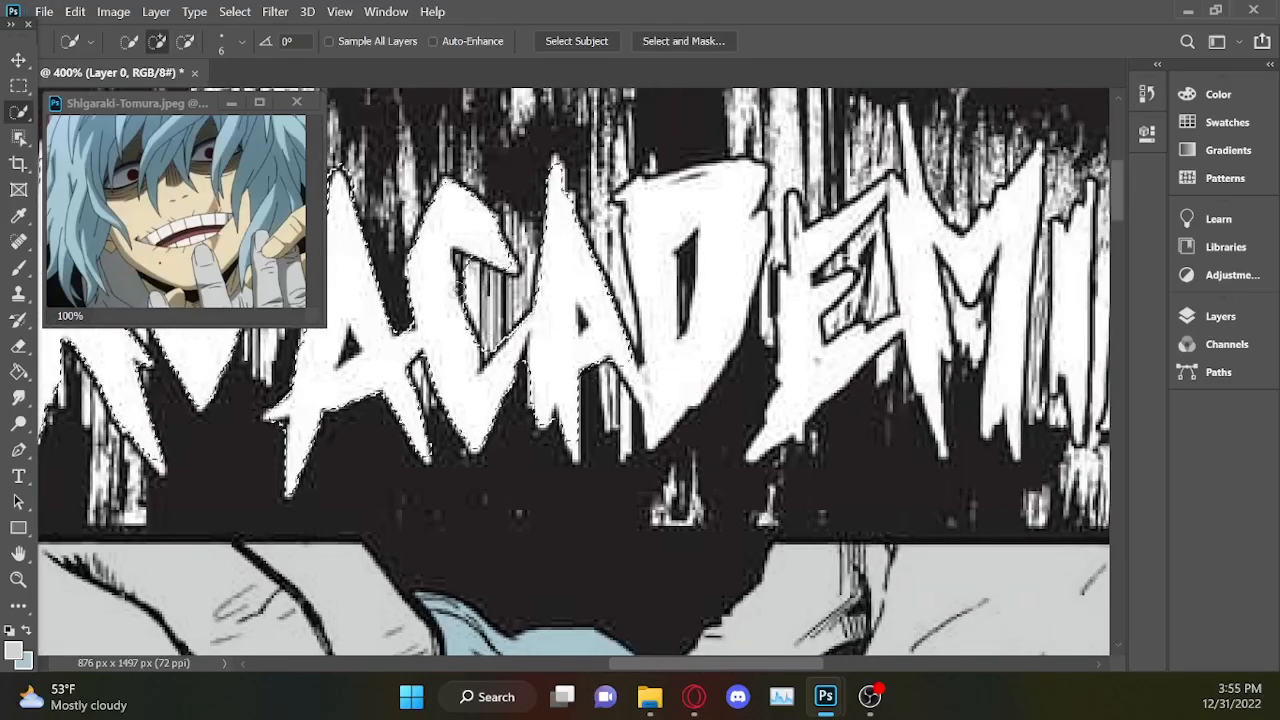
{"action": "left_click_drag", "start_coordinate": [645, 338], "coordinate": [730, 230]}
{"action": "left_click_drag", "start_coordinate": [797, 390], "coordinate": [835, 340]}
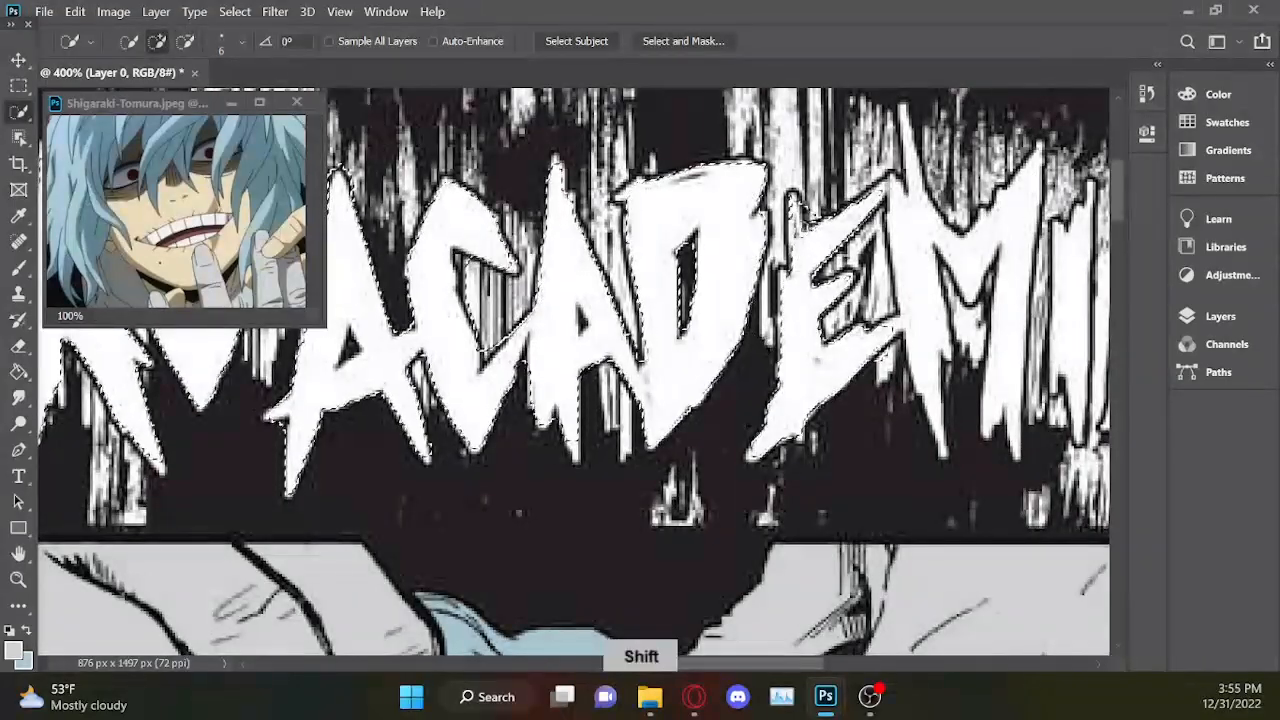
Add the last letters of ACADEMIA, M, I and A, to the selection, including the M's tall upper spike.
{"action": "left_click_drag", "start_coordinate": [759, 663], "coordinate": [811, 663]}
{"action": "left_click_drag", "start_coordinate": [650, 320], "coordinate": [738, 320]}
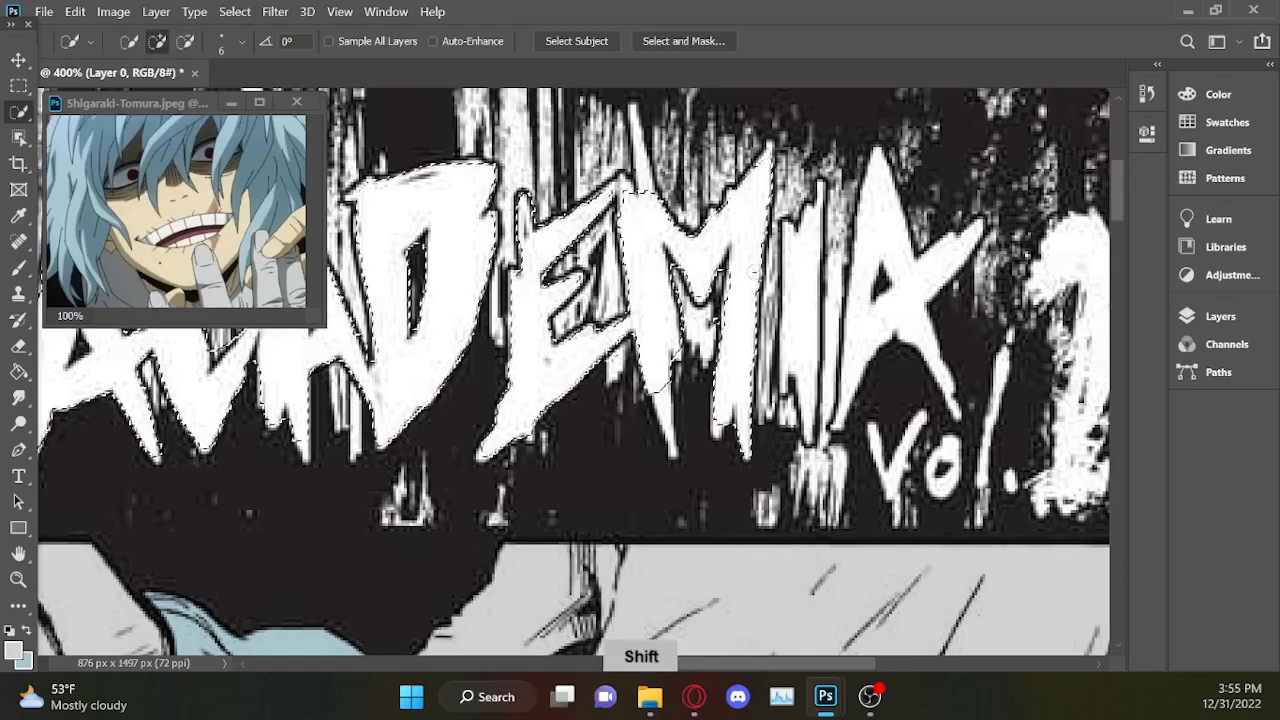
{"action": "left_click_drag", "start_coordinate": [636, 205], "coordinate": [634, 145]}
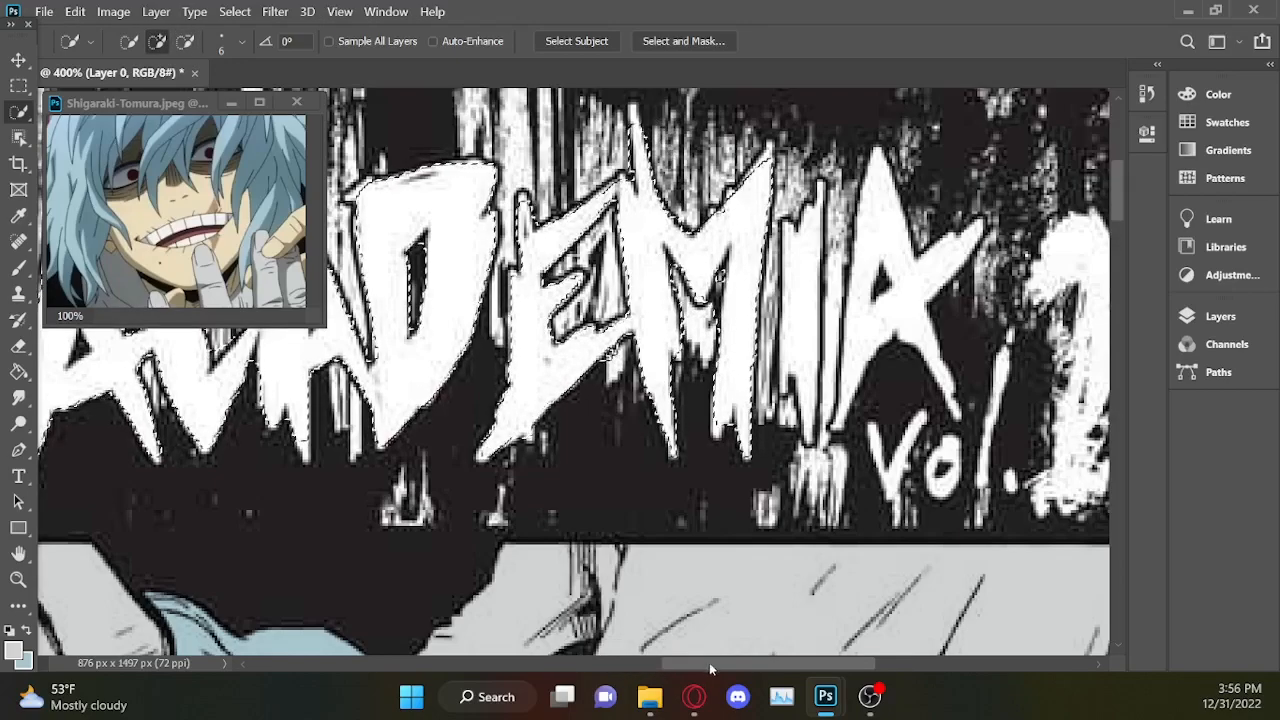
{"action": "left_click_drag", "start_coordinate": [708, 664], "coordinate": [755, 664]}
{"action": "left_click_drag", "start_coordinate": [630, 225], "coordinate": [672, 300]}
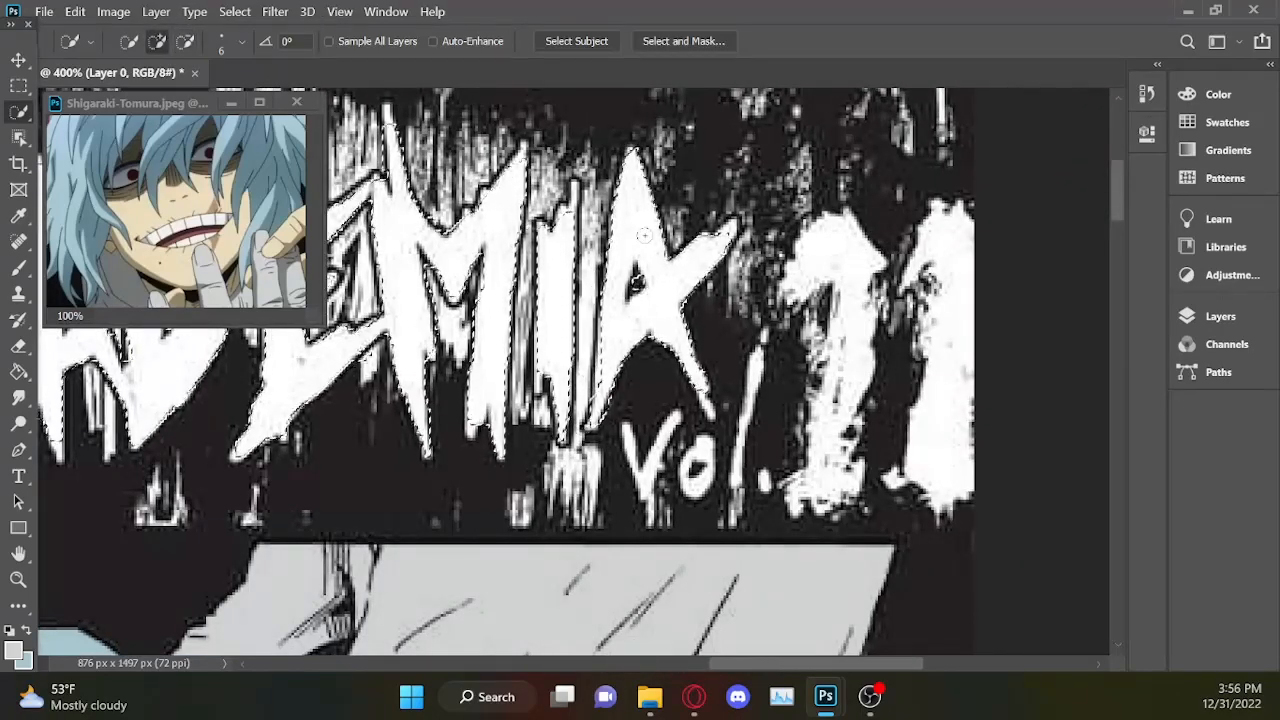
Add a bright red Solid Color fill layer over the selected MY HERO ACADEMIA title letters.
{"action": "key", "text": "ctrl+minus"}
{"action": "key", "text": "ctrl+minus"}
{"action": "key", "text": "ctrl+minus"}
{"action": "key", "text": "ctrl+minus"}
{"action": "key", "text": "ctrl+minus"}
{"action": "left_click", "coordinate": [1187, 320]}
{"action": "left_click", "coordinate": [1053, 643]}
{"action": "left_click", "coordinate": [1062, 269]}
{"action": "left_click_drag", "start_coordinate": [970, 408], "coordinate": [970, 431]}
{"action": "left_click_drag", "start_coordinate": [911, 214], "coordinate": [953, 171]}
{"action": "left_click", "coordinate": [1146, 166]}
Load the character's outline from the hidden Color Fill 5 layer as a selection and invert it to cover the background.
{"action": "scroll", "coordinate": [1159, 558], "scroll_direction": "up", "scroll_amount": 2}
{"action": "left_click", "coordinate": [991, 249], "text": "ctrl"}
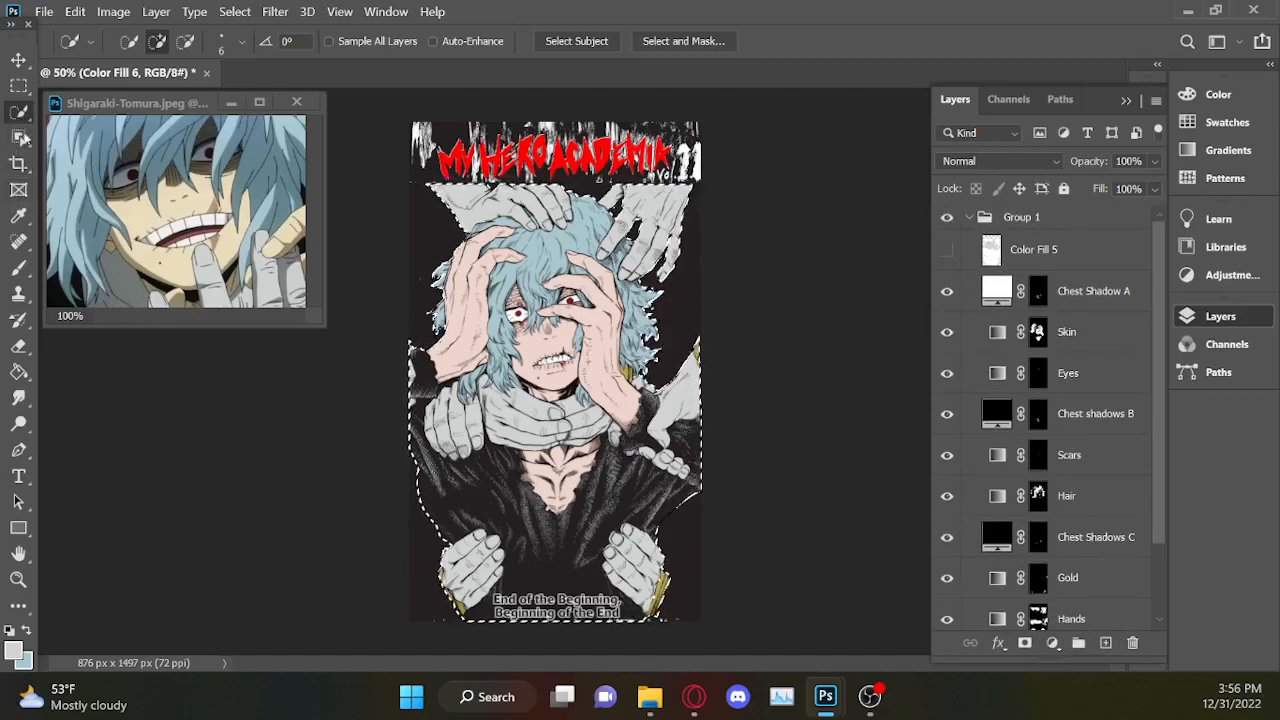
{"action": "right_click", "coordinate": [20, 110]}
{"action": "left_click", "coordinate": [95, 112]}
{"action": "right_click", "coordinate": [520, 370]}
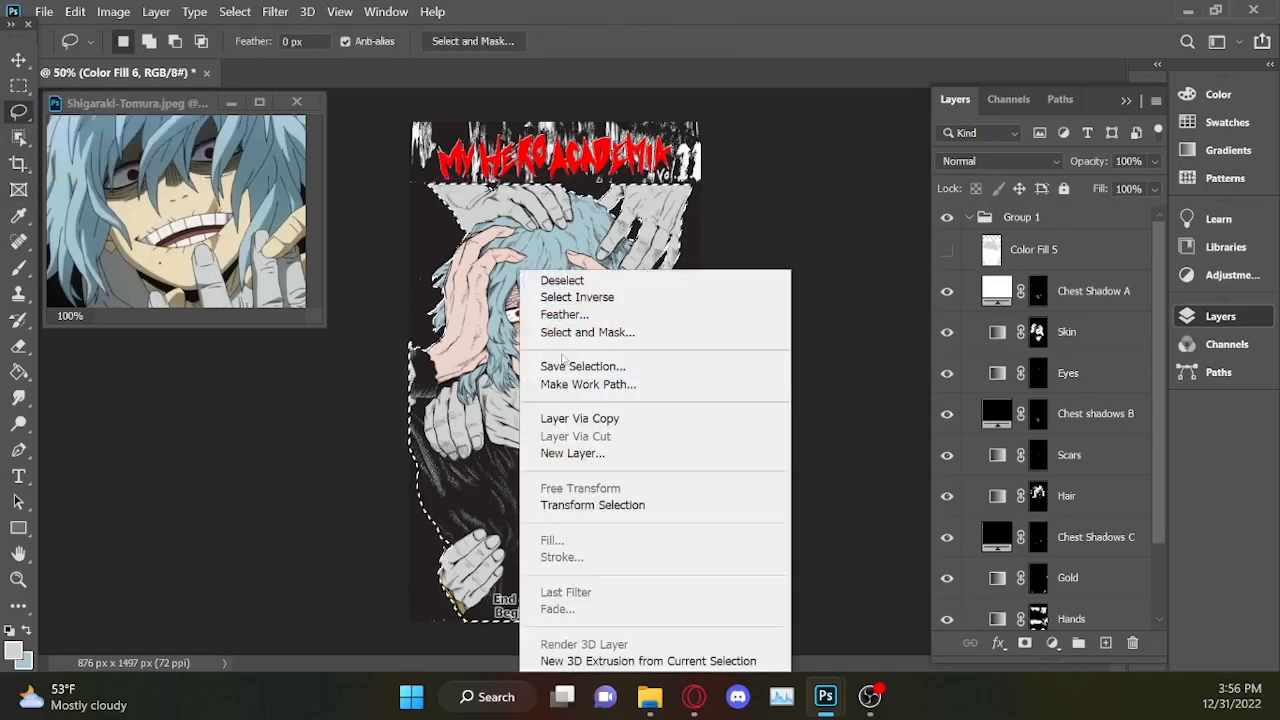
{"action": "left_click", "coordinate": [545, 290]}
Erase the background around the character on Layer 0, including the old white title area, and clear the selection.
{"action": "key", "text": "e"}
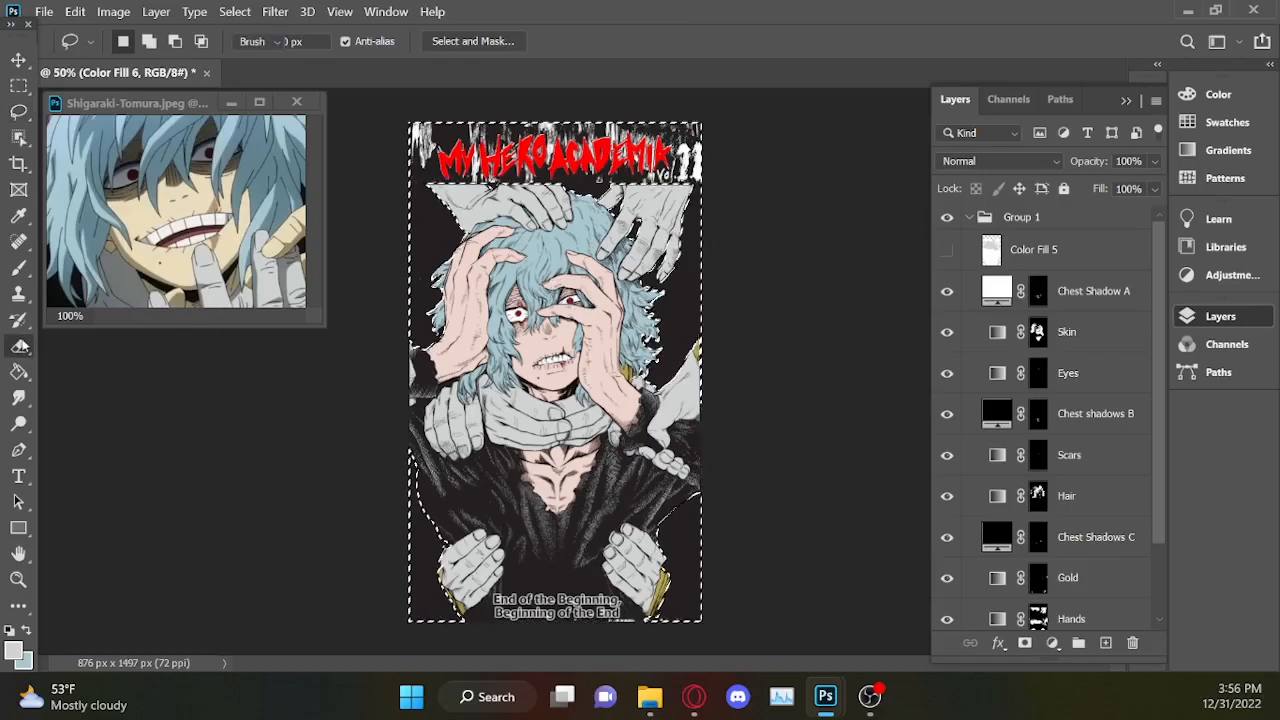
{"action": "scroll", "coordinate": [1151, 470], "scroll_direction": "down", "scroll_amount": 3}
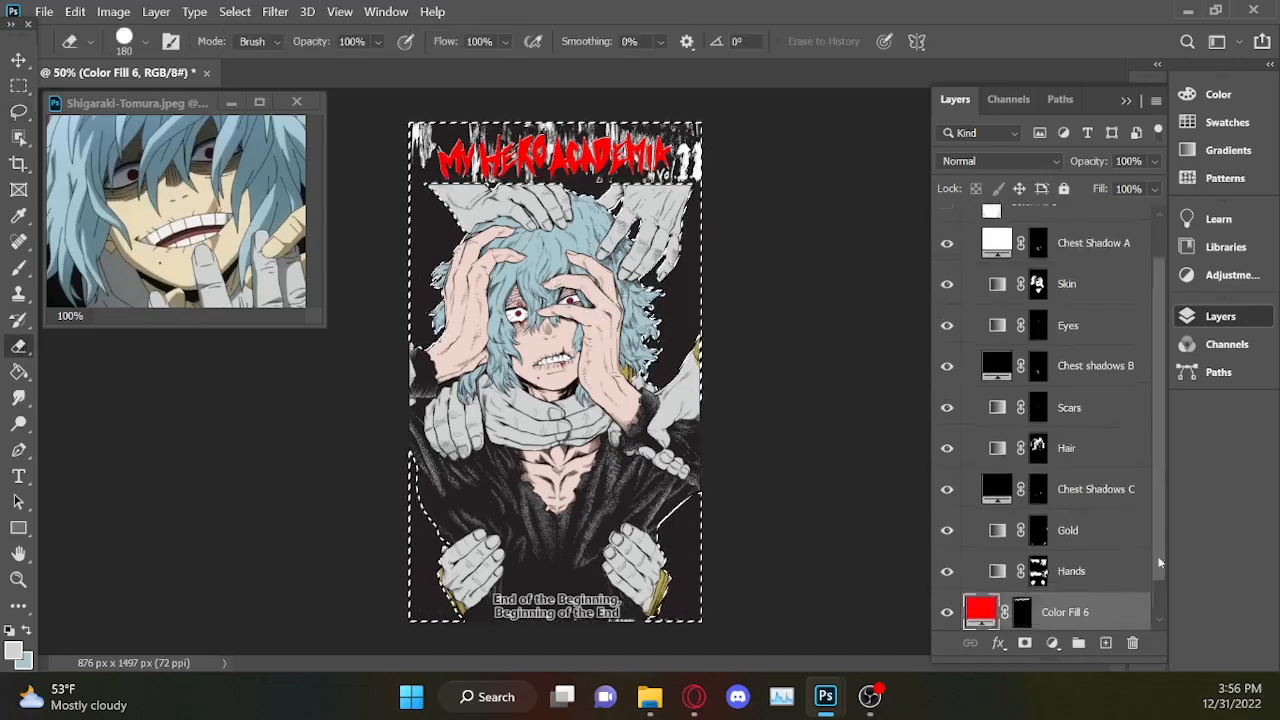
{"action": "left_click", "coordinate": [1075, 610]}
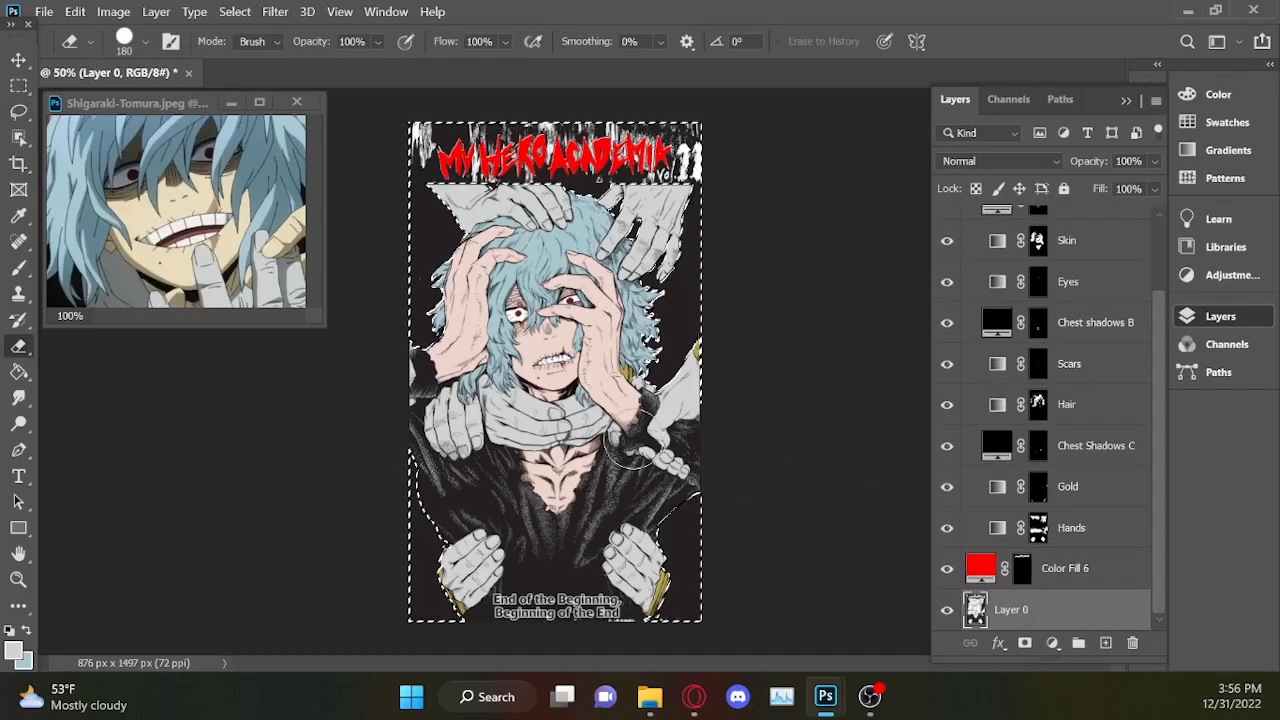
{"action": "mouse_move", "coordinate": [400, 605]}
{"action": "left_mouse_down"}
{"action": "mouse_move", "coordinate": [606, 665]}
{"action": "mouse_move", "coordinate": [588, 585]}
{"action": "mouse_move", "coordinate": [613, 522]}
{"action": "mouse_move", "coordinate": [600, 645]}
{"action": "mouse_move", "coordinate": [576, 545]}
{"action": "mouse_move", "coordinate": [473, 522]}
{"action": "mouse_move", "coordinate": [418, 459]}
{"action": "mouse_move", "coordinate": [402, 345]}
{"action": "left_mouse_up"}
{"action": "mouse_move", "coordinate": [641, 140]}
{"action": "left_mouse_down"}
{"action": "mouse_move", "coordinate": [374, 329]}
{"action": "mouse_move", "coordinate": [811, 280]}
{"action": "left_mouse_up"}
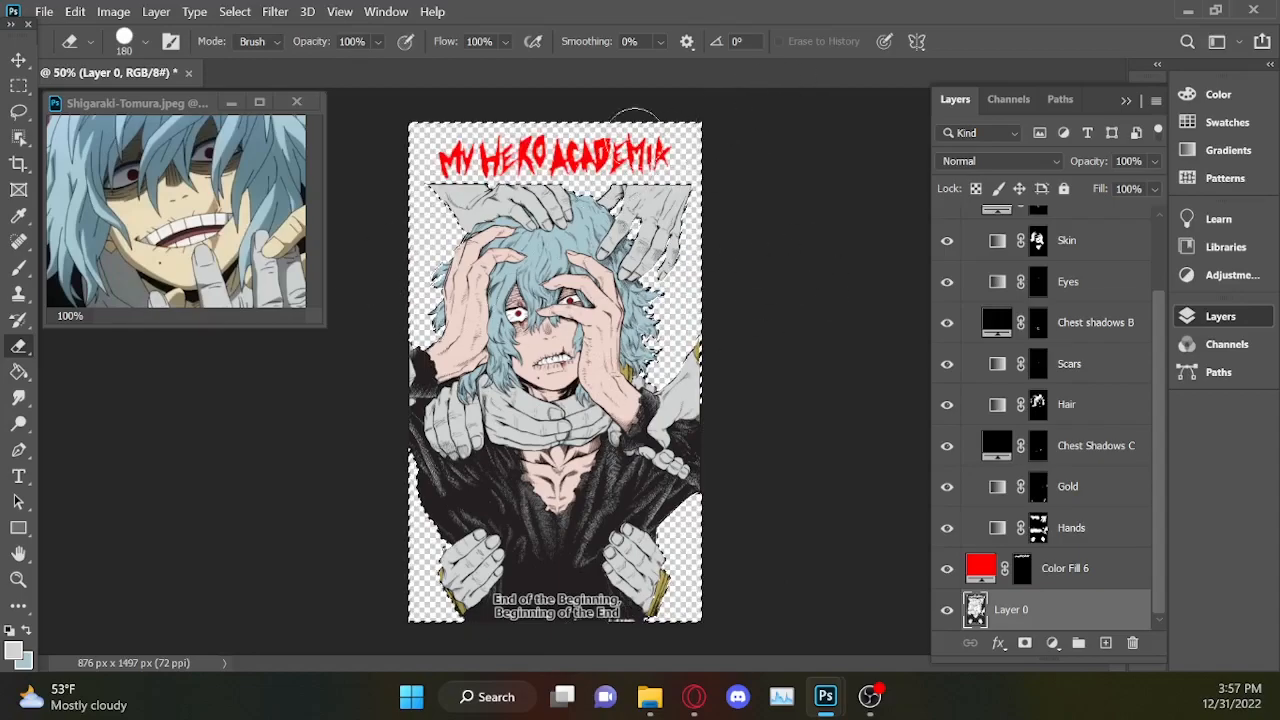
{"action": "key", "text": "ctrl+s"}
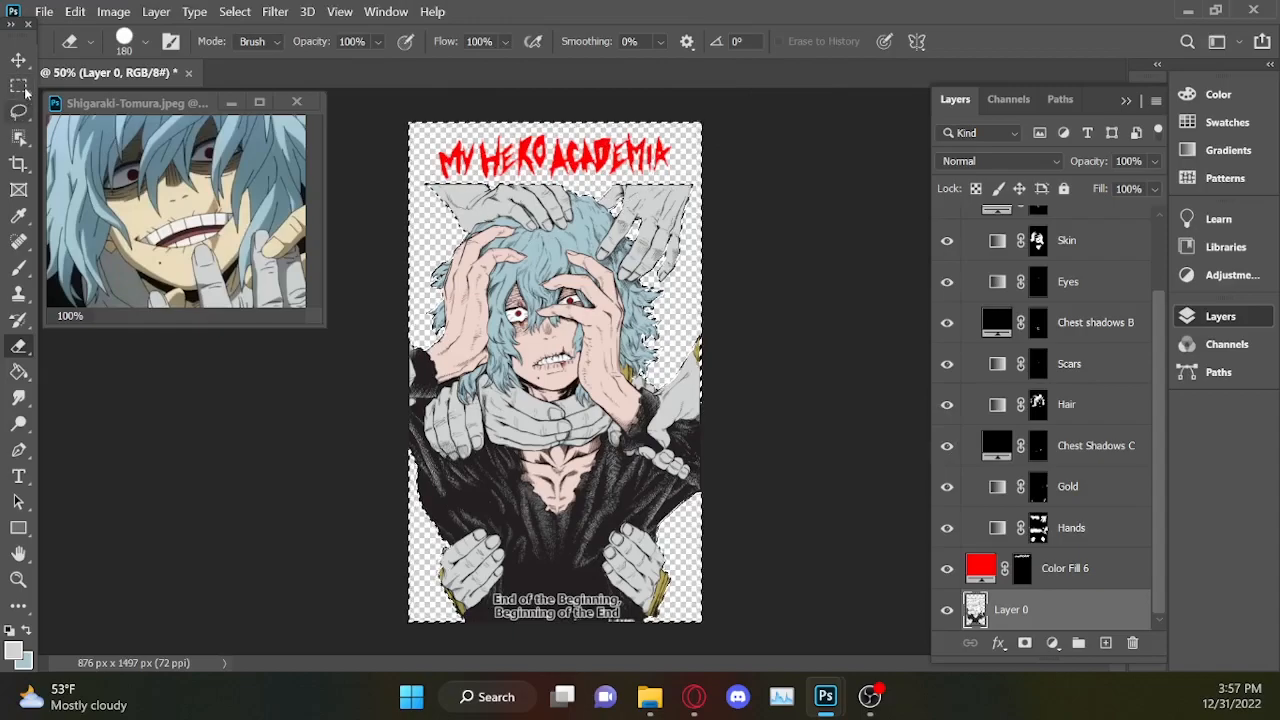
{"action": "left_click", "coordinate": [17, 114]}
{"action": "key", "text": "ctrl+d"}
Add a Solid Color fill layer beneath Layer 0 in the near-black sampled from the character's dark clothing.
{"action": "left_click", "coordinate": [1052, 643]}
{"action": "left_click", "coordinate": [1085, 262]}
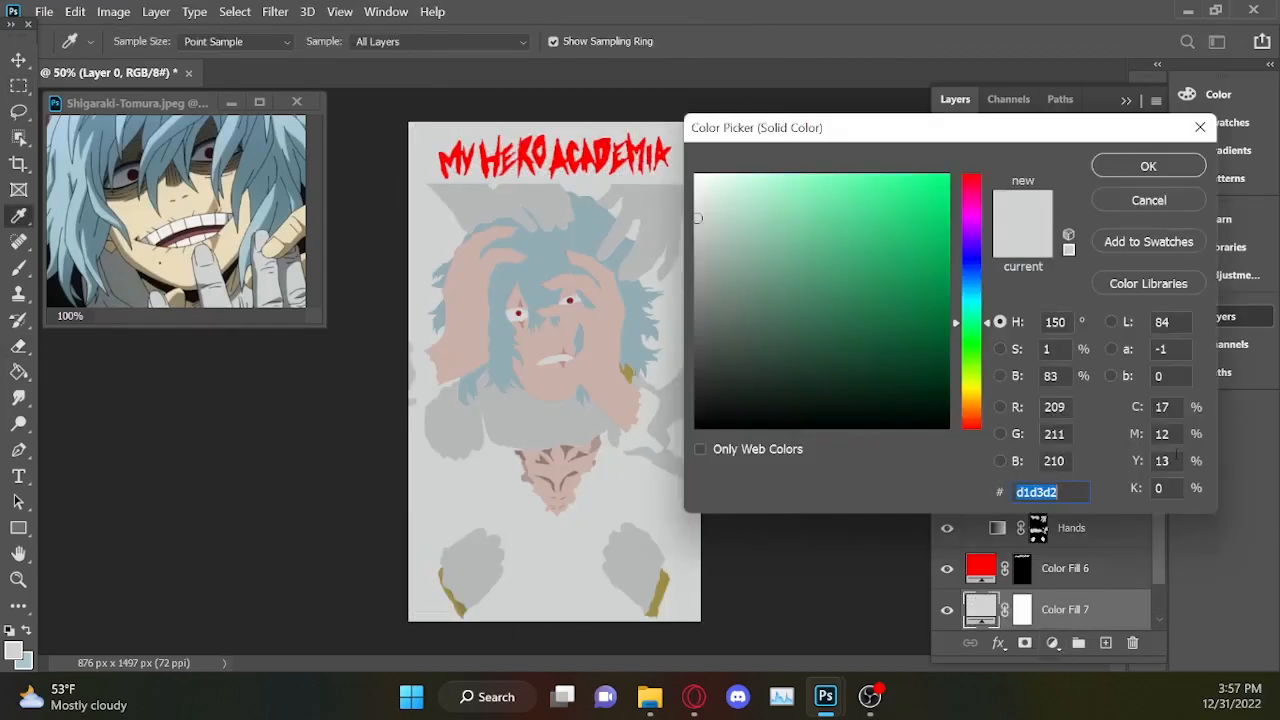
{"action": "left_click_drag", "start_coordinate": [708, 195], "coordinate": [700, 161]}
{"action": "left_click", "coordinate": [1148, 166]}
{"action": "left_click_drag", "start_coordinate": [1158, 525], "coordinate": [1159, 628]}
{"action": "left_click_drag", "start_coordinate": [1062, 562], "coordinate": [1060, 618]}
{"action": "double_click", "coordinate": [982, 605]}
{"action": "left_click", "coordinate": [437, 489]}
{"action": "left_click", "coordinate": [1149, 166]}
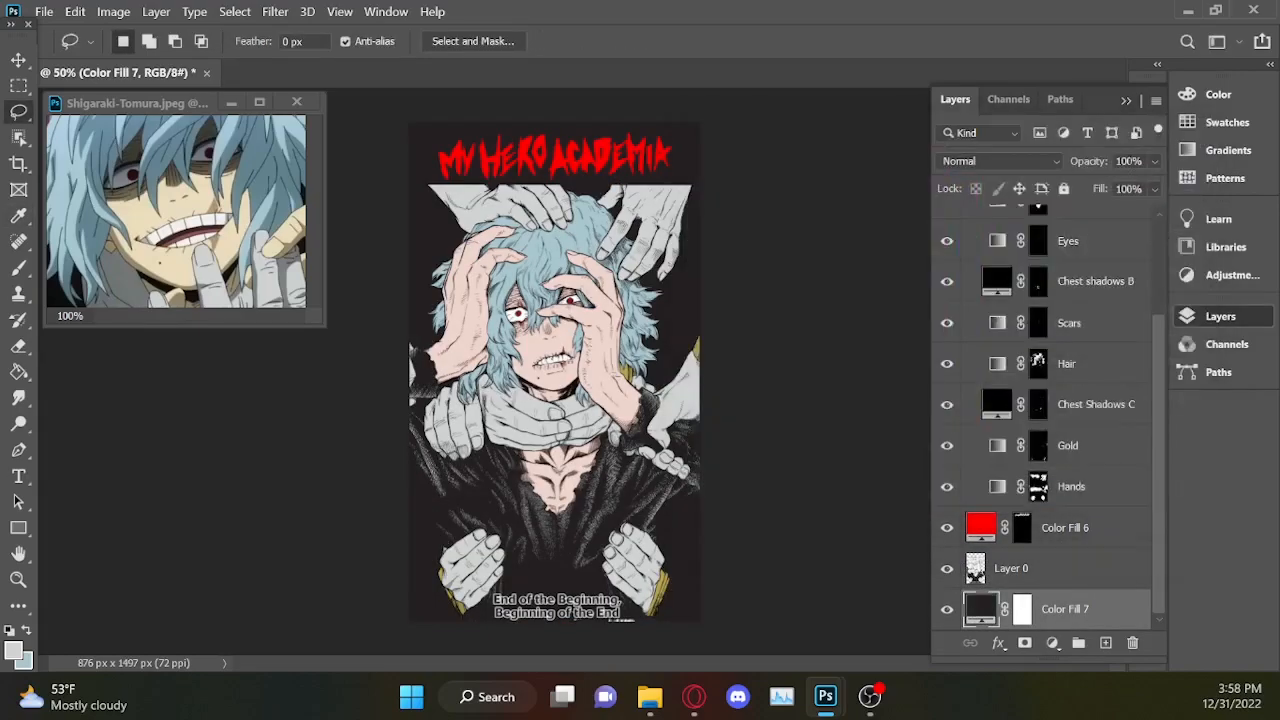
Examine the title and the character's edges against the new dark background up close and at full view.
{"action": "left_click", "coordinate": [1127, 101]}
{"action": "key", "text": "ctrl+plus"}
{"action": "key", "text": "ctrl+plus"}
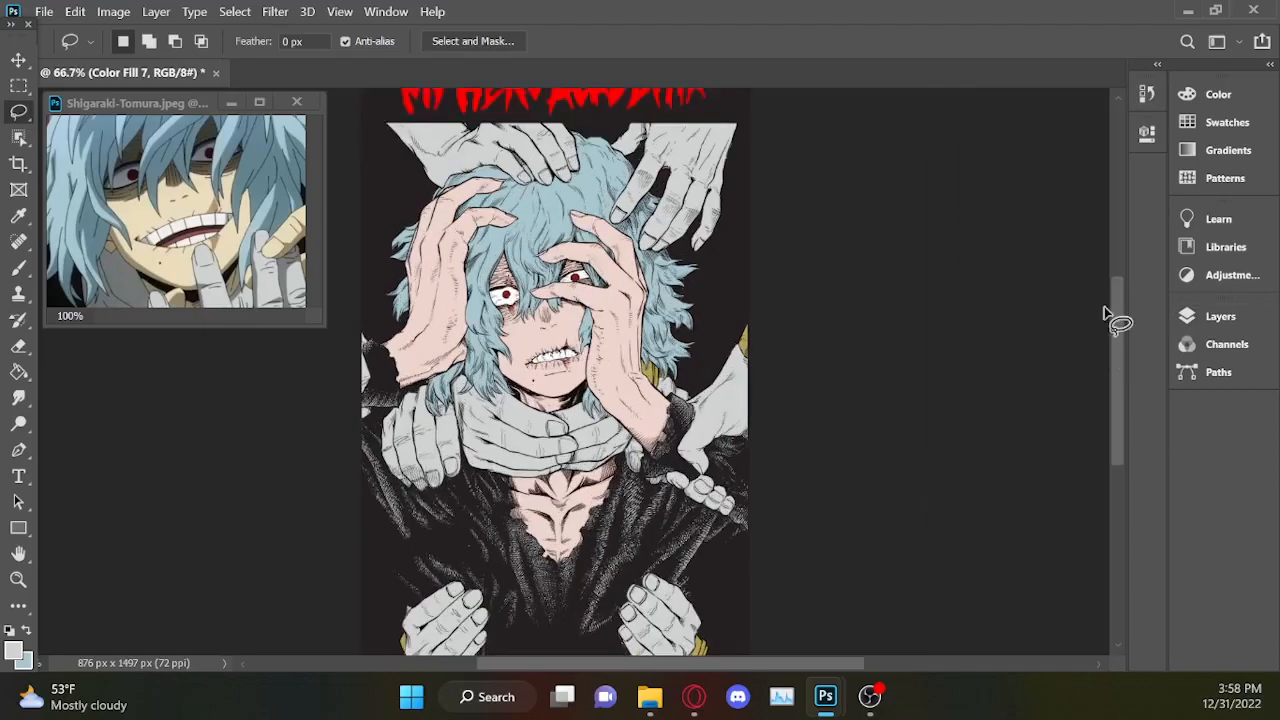
{"action": "left_click_drag", "start_coordinate": [1117, 341], "coordinate": [1128, 287]}
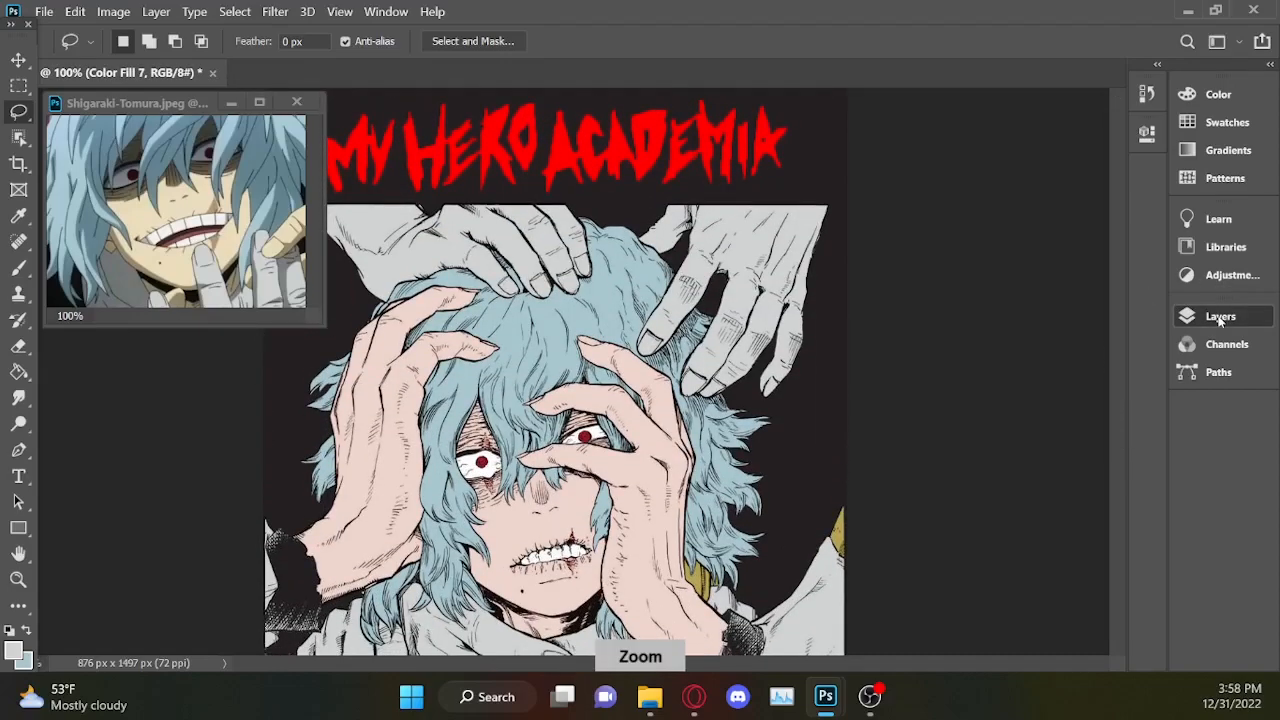
{"action": "key", "text": "ctrl+minus"}
{"action": "key", "text": "ctrl+minus"}
{"action": "key", "text": "ctrl+minus"}
Add an empty layer between Layer 0 and the dark background fill.
{"action": "left_click", "coordinate": [1184, 322]}
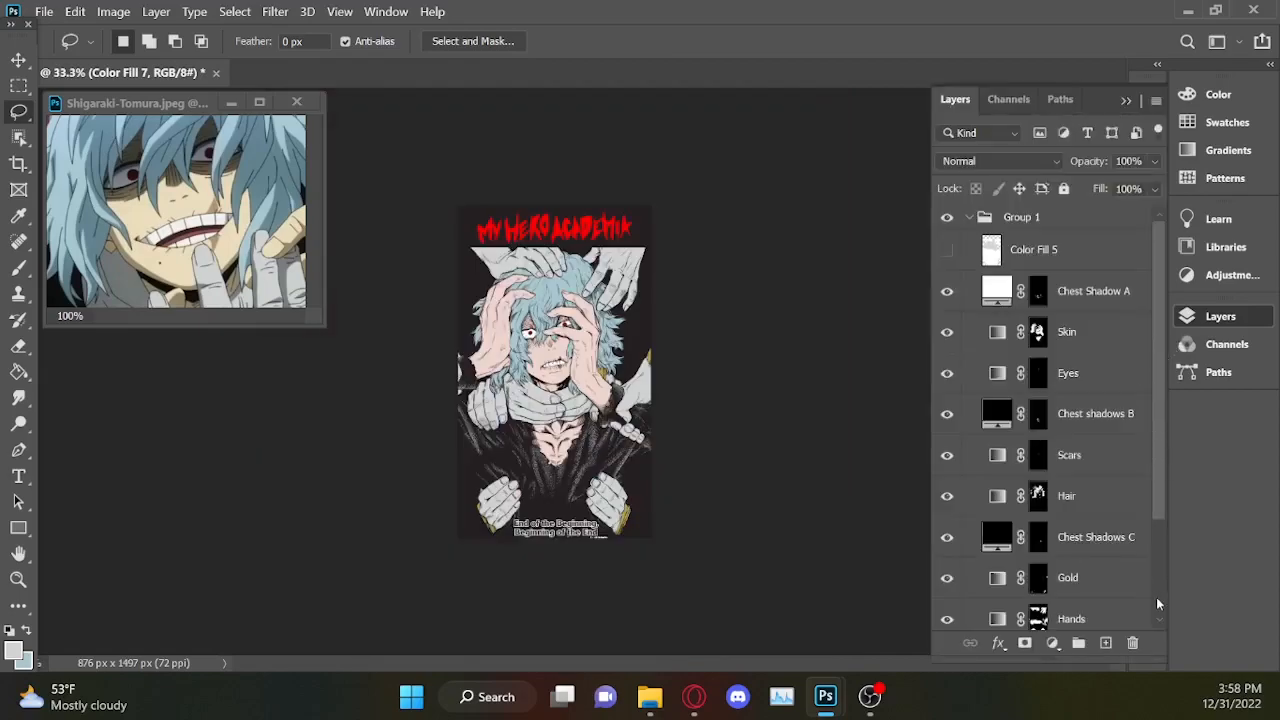
{"action": "scroll", "coordinate": [1156, 590], "scroll_direction": "down", "scroll_amount": 4}
{"action": "left_click", "coordinate": [1138, 606]}
{"action": "key", "text": "ctrl+plus"}
{"action": "scroll", "coordinate": [1160, 568], "scroll_direction": "down", "scroll_amount": 1}
Choose the Kyle's Spatter Brushes Pressure Control brush at 80 px for painting.
{"action": "key", "text": "b"}
{"action": "left_click", "coordinate": [124, 41]}
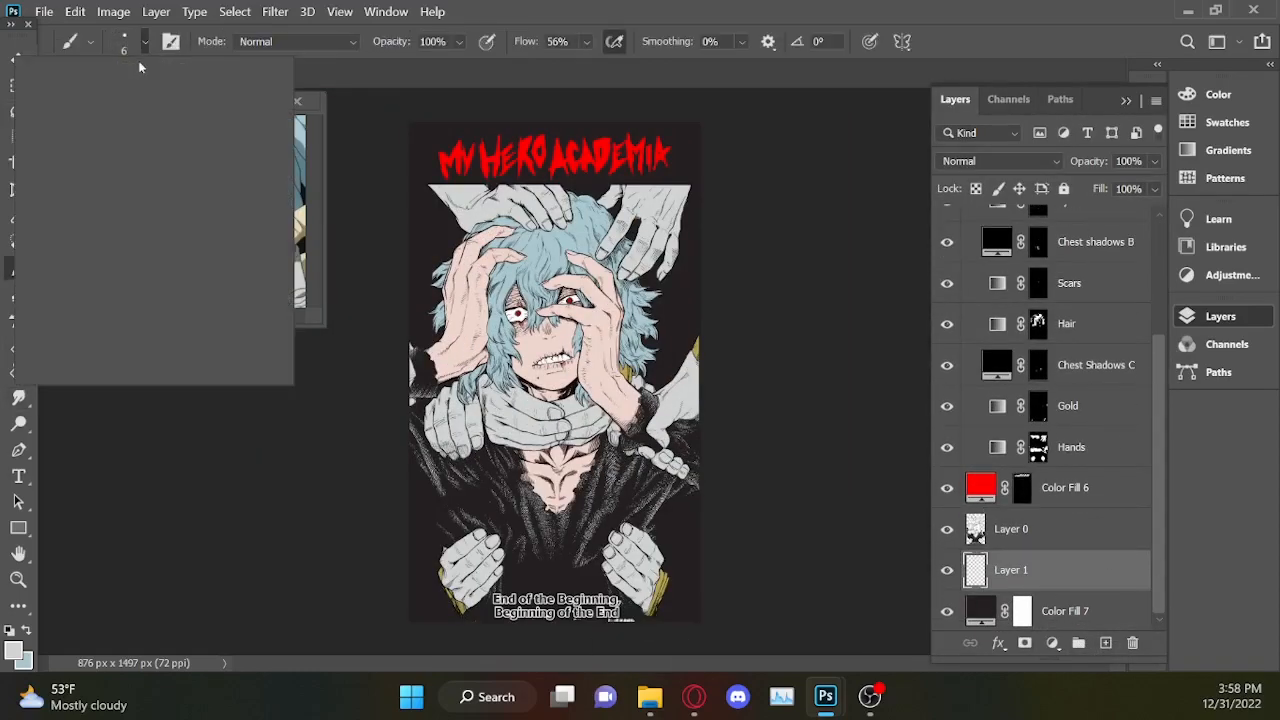
{"action": "left_click_drag", "start_coordinate": [242, 256], "coordinate": [242, 315]}
{"action": "left_click", "coordinate": [190, 272]}
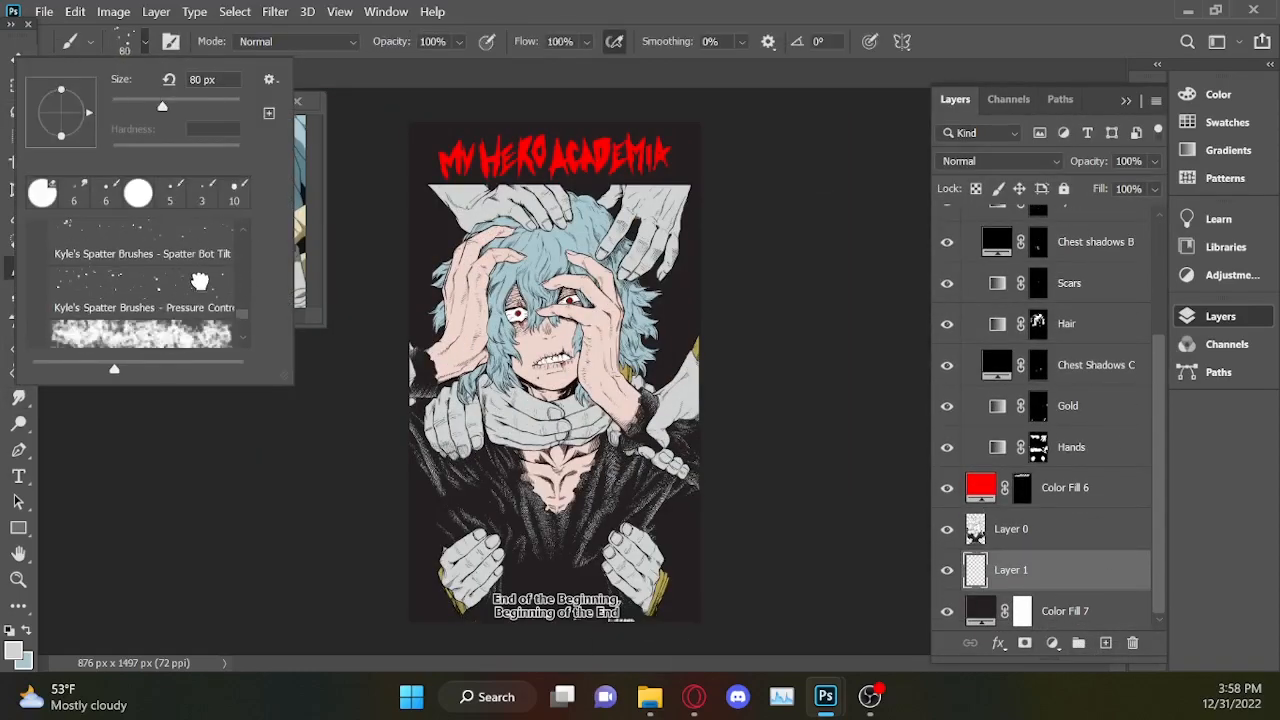
{"action": "left_click", "coordinate": [177, 43]}
{"action": "key", "text": "ctrl+z"}
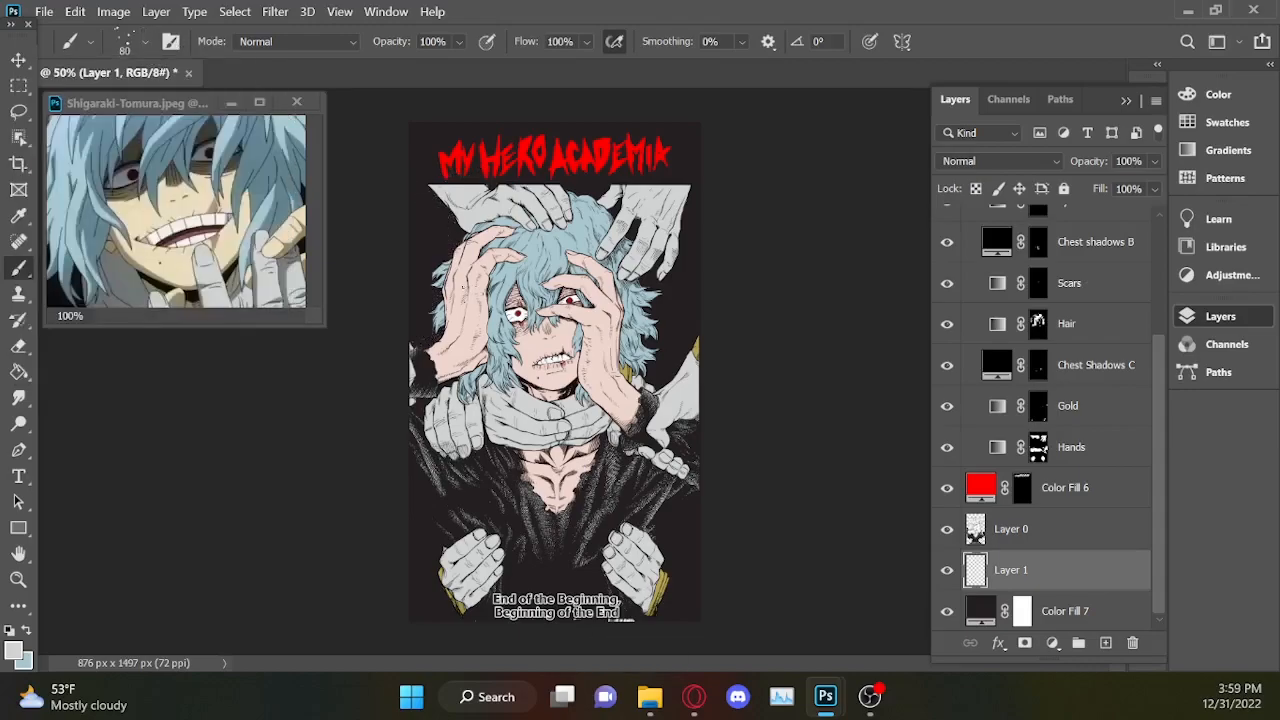
Set the foreground colour to dark red ae1d1d and paint spatter across the background on Layer 1.
{"action": "left_click", "coordinate": [14, 651]}
{"action": "left_click_drag", "start_coordinate": [973, 390], "coordinate": [975, 464]}
{"action": "left_click", "coordinate": [910, 272]}
{"action": "key", "text": "Return"}
{"action": "key", "text": "ctrl+z"}
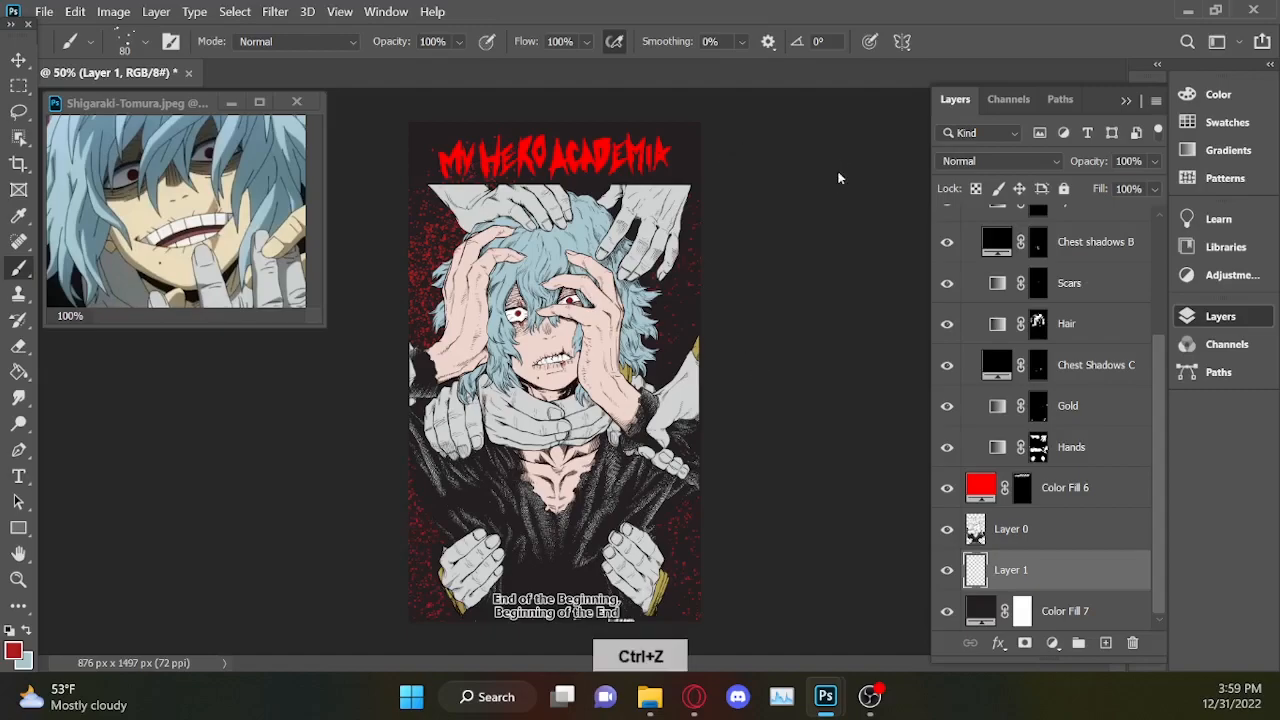
{"action": "key", "text": "z"}
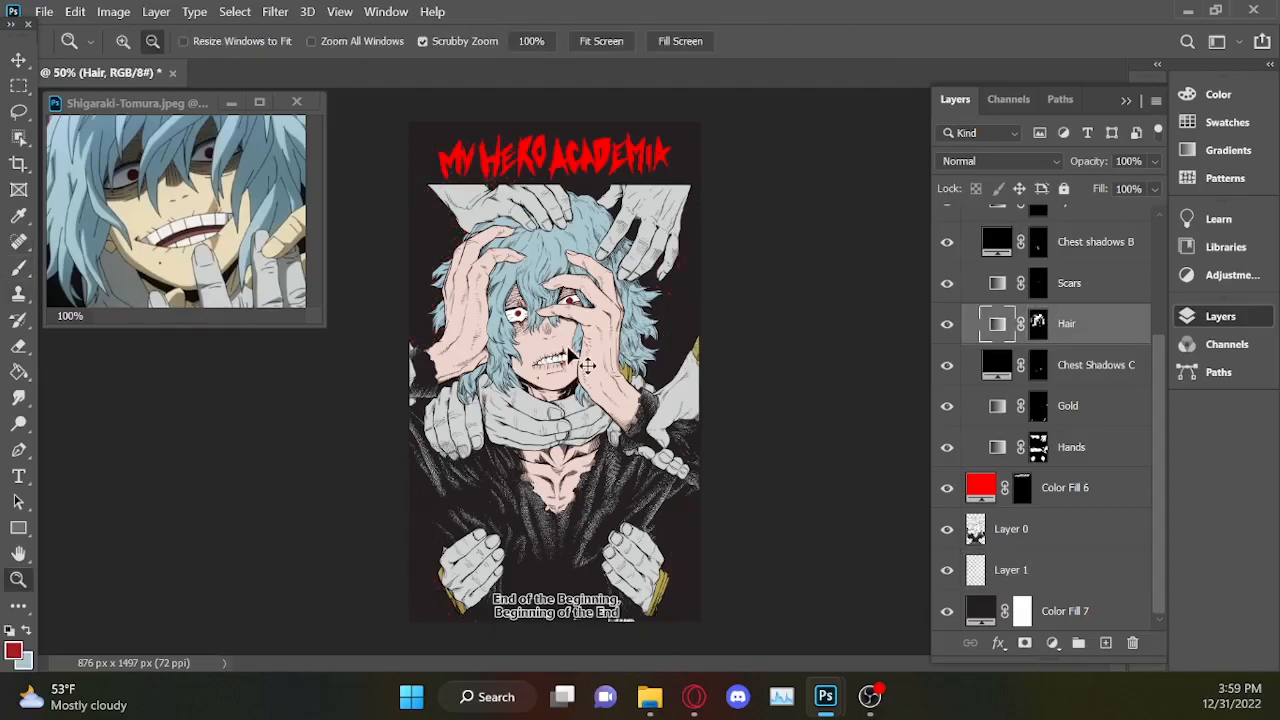
{"action": "key", "text": "b"}
{"action": "left_click", "coordinate": [1063, 576]}
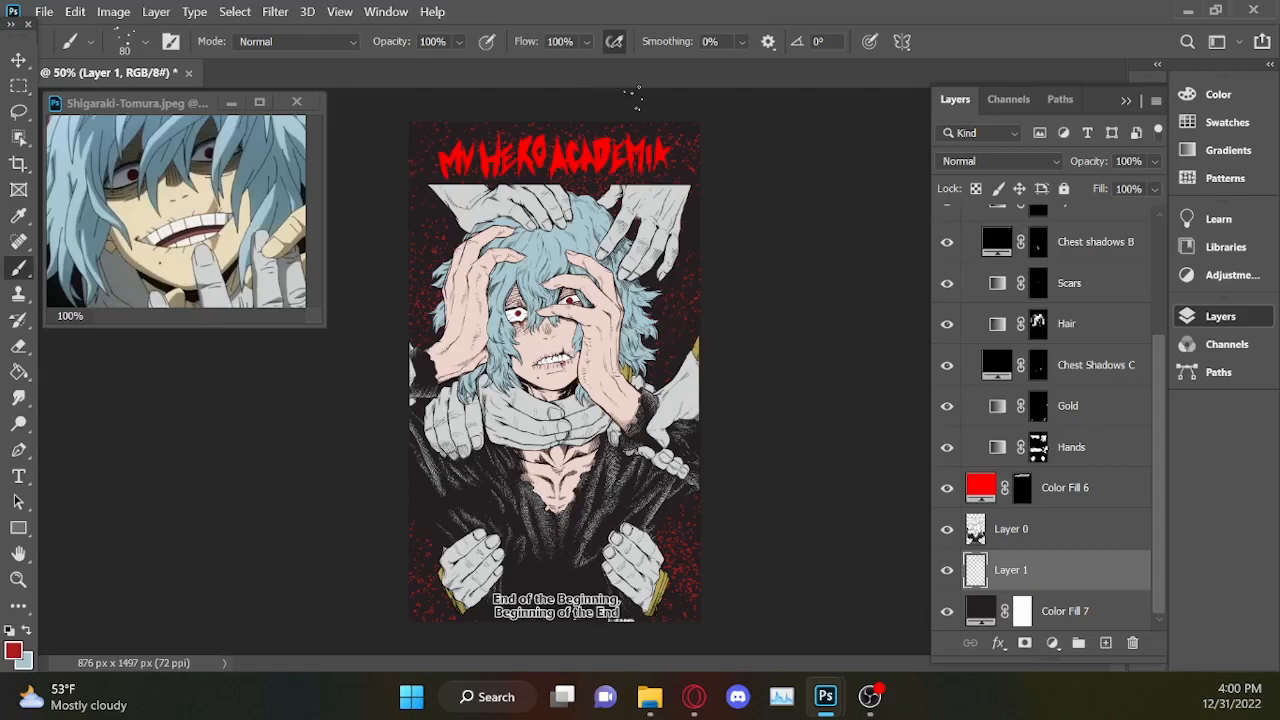
Lasso the white caption "End of the Beginning, Beginning of the End" and the white remnants at the cover's lower edge.
{"action": "left_click", "coordinate": [19, 113]}
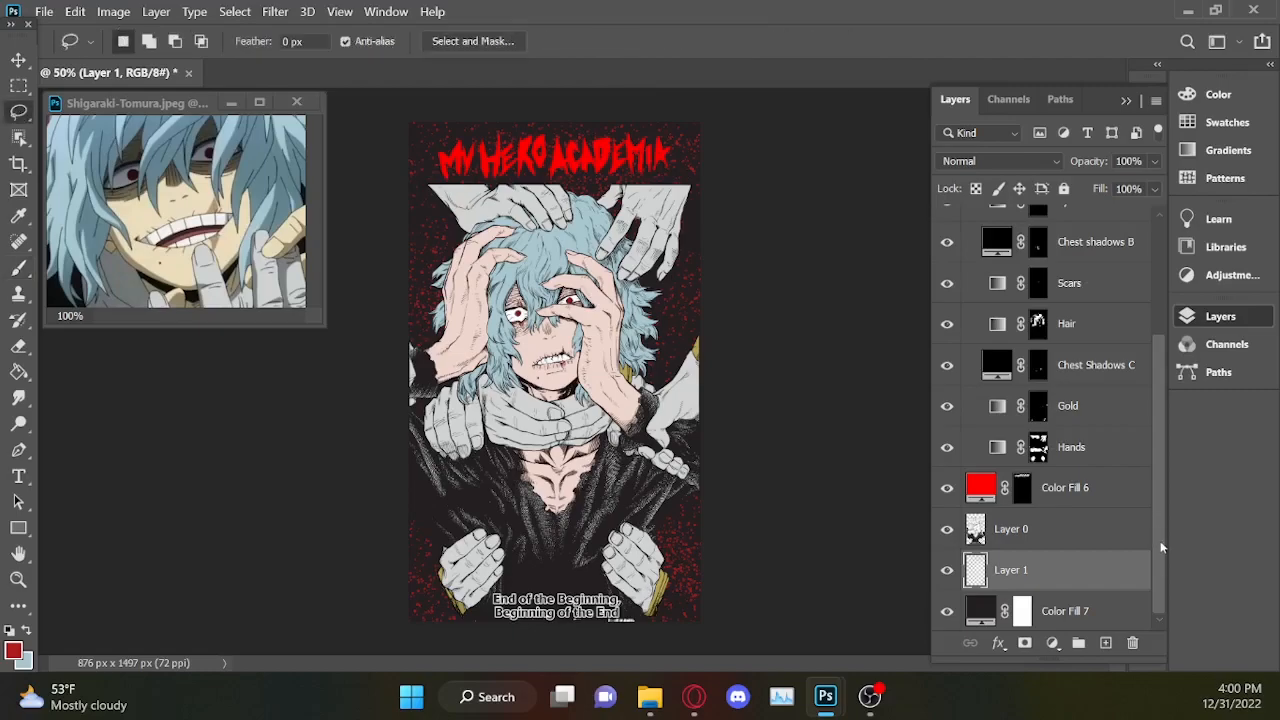
{"action": "left_click", "coordinate": [1125, 101]}
{"action": "key", "text": "ctrl+1"}
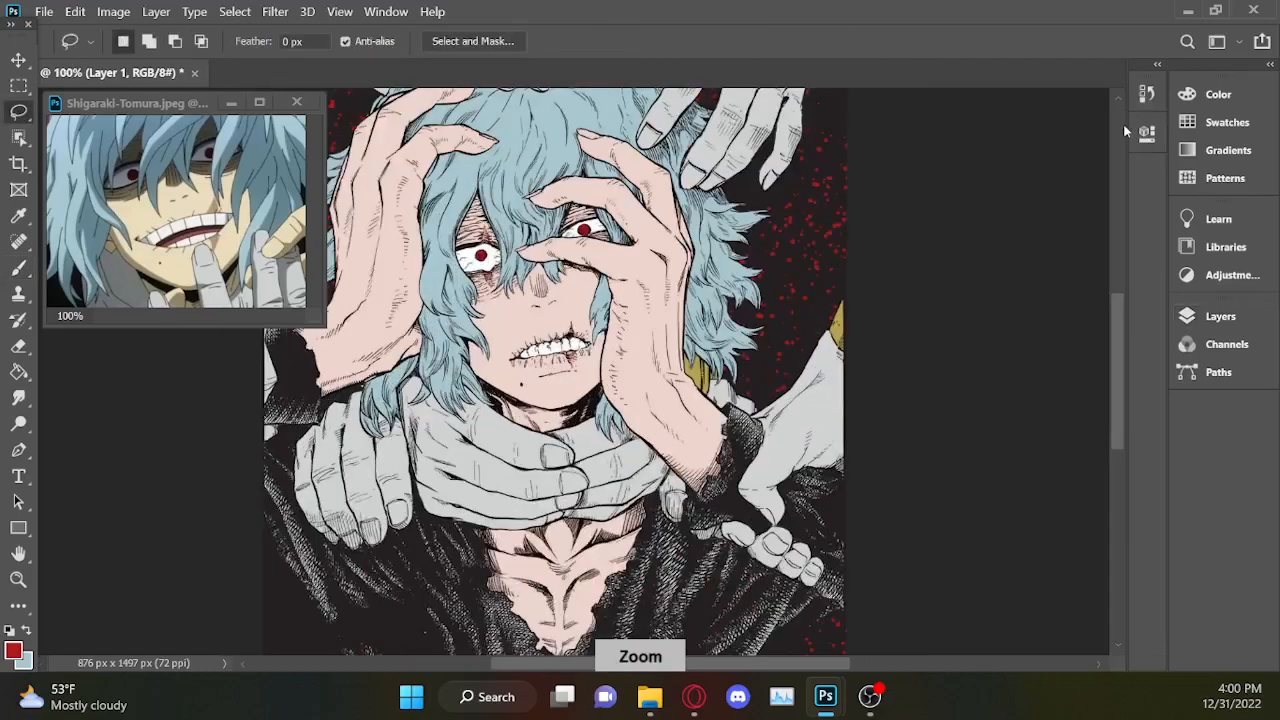
{"action": "left_click_drag", "start_coordinate": [1113, 327], "coordinate": [1120, 443]}
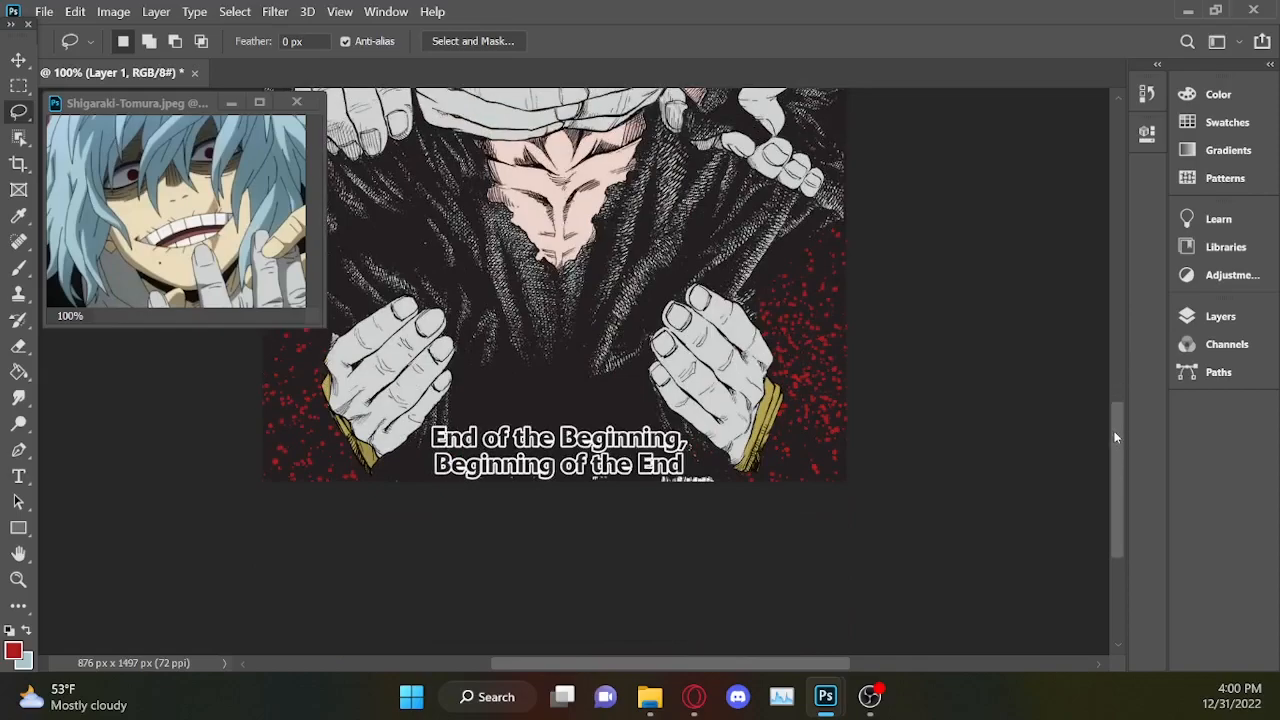
{"action": "key", "text": "ctrl+plus"}
{"action": "mouse_move", "coordinate": [800, 474]}
{"action": "left_mouse_down"}
{"action": "mouse_move", "coordinate": [831, 544]}
{"action": "mouse_move", "coordinate": [874, 592]}
{"action": "mouse_move", "coordinate": [784, 628]}
{"action": "mouse_move", "coordinate": [466, 648]}
{"action": "mouse_move", "coordinate": [297, 601]}
{"action": "mouse_move", "coordinate": [285, 547]}
{"action": "mouse_move", "coordinate": [307, 476]}
{"action": "mouse_move", "coordinate": [517, 380]}
{"action": "mouse_move", "coordinate": [630, 383]}
{"action": "mouse_move", "coordinate": [693, 438]}
{"action": "mouse_move", "coordinate": [806, 469]}
{"action": "left_mouse_up"}
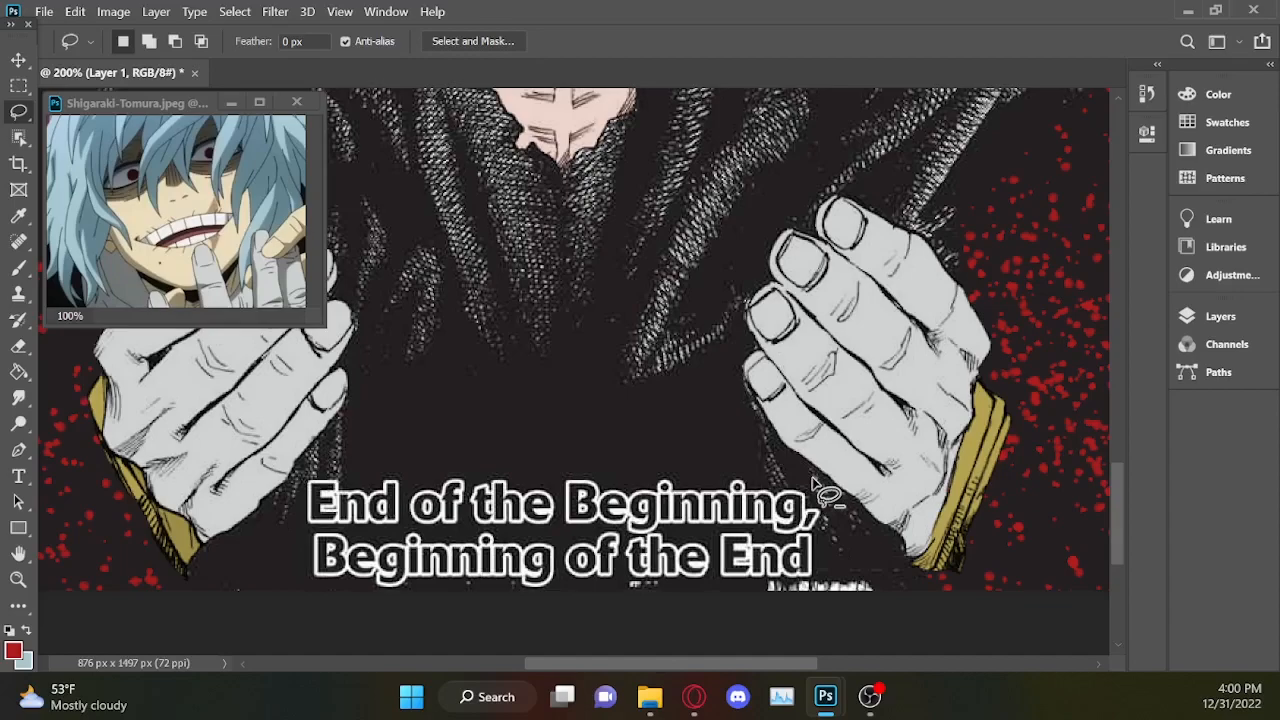
{"action": "mouse_move", "coordinate": [638, 472]}
{"action": "left_mouse_down"}
{"action": "mouse_move", "coordinate": [311, 371]}
{"action": "mouse_move", "coordinate": [747, 251]}
{"action": "mouse_move", "coordinate": [319, 459]}
{"action": "mouse_move", "coordinate": [340, 464]}
{"action": "mouse_move", "coordinate": [308, 452]}
{"action": "mouse_move", "coordinate": [266, 507]}
{"action": "mouse_move", "coordinate": [262, 613]}
{"action": "mouse_move", "coordinate": [522, 644]}
{"action": "mouse_move", "coordinate": [835, 612]}
{"action": "mouse_move", "coordinate": [854, 593]}
{"action": "mouse_move", "coordinate": [825, 557]}
{"action": "mouse_move", "coordinate": [827, 529]}
{"action": "mouse_move", "coordinate": [800, 521]}
{"action": "mouse_move", "coordinate": [838, 590]}
{"action": "left_mouse_up"}
{"action": "key", "text": "shift"}
Add a Solid Color fill layer to the caption selection in the sampled dark background colour 251f21.
{"action": "left_click", "coordinate": [1222, 317]}
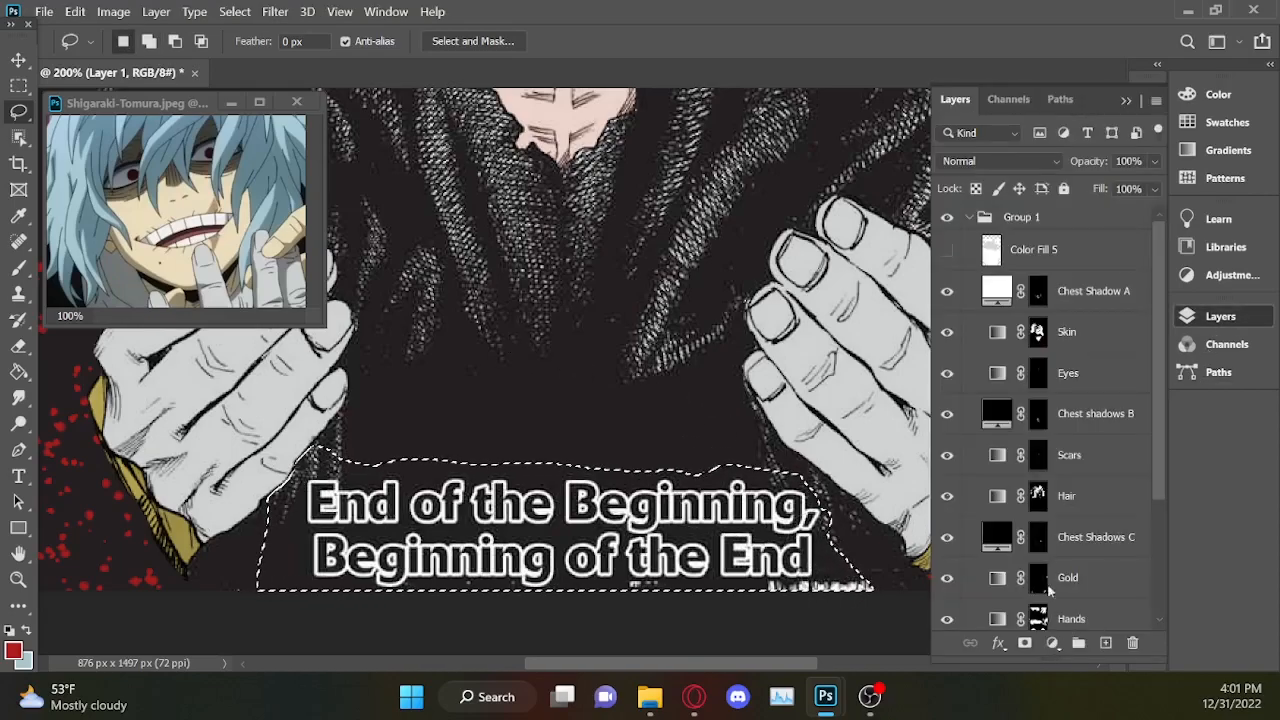
{"action": "left_click", "coordinate": [1051, 643]}
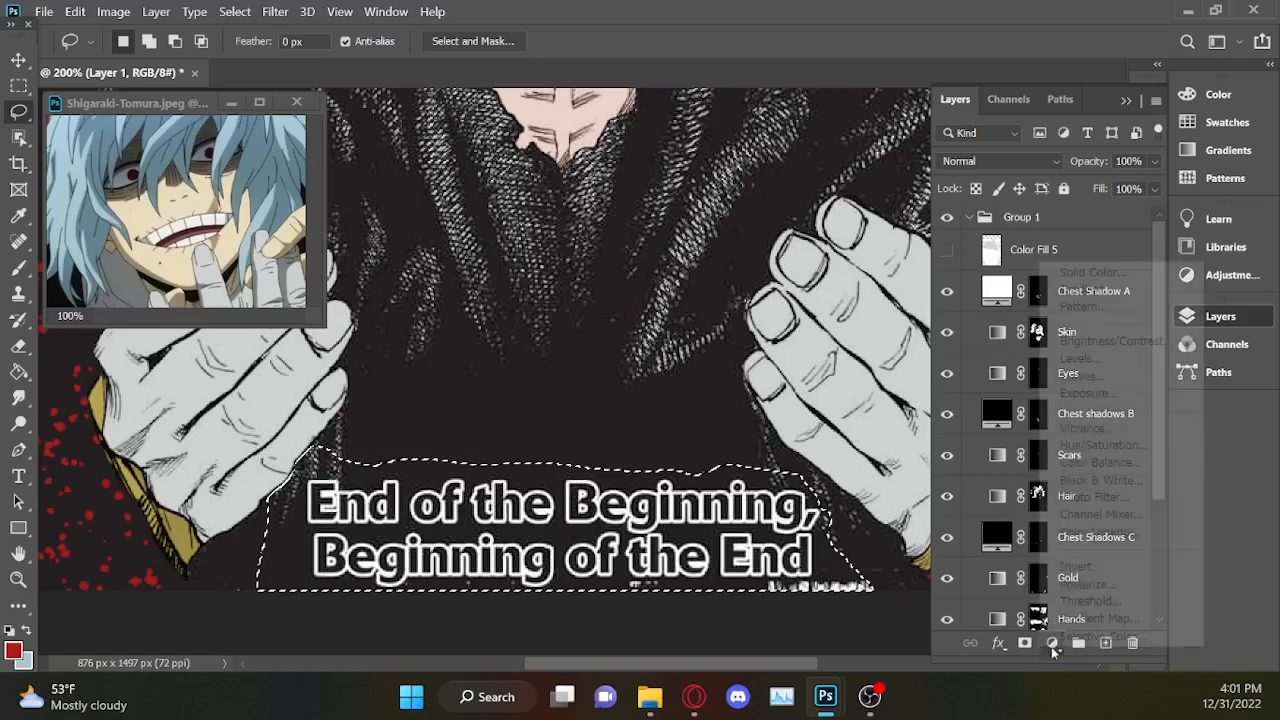
{"action": "left_click", "coordinate": [1087, 272]}
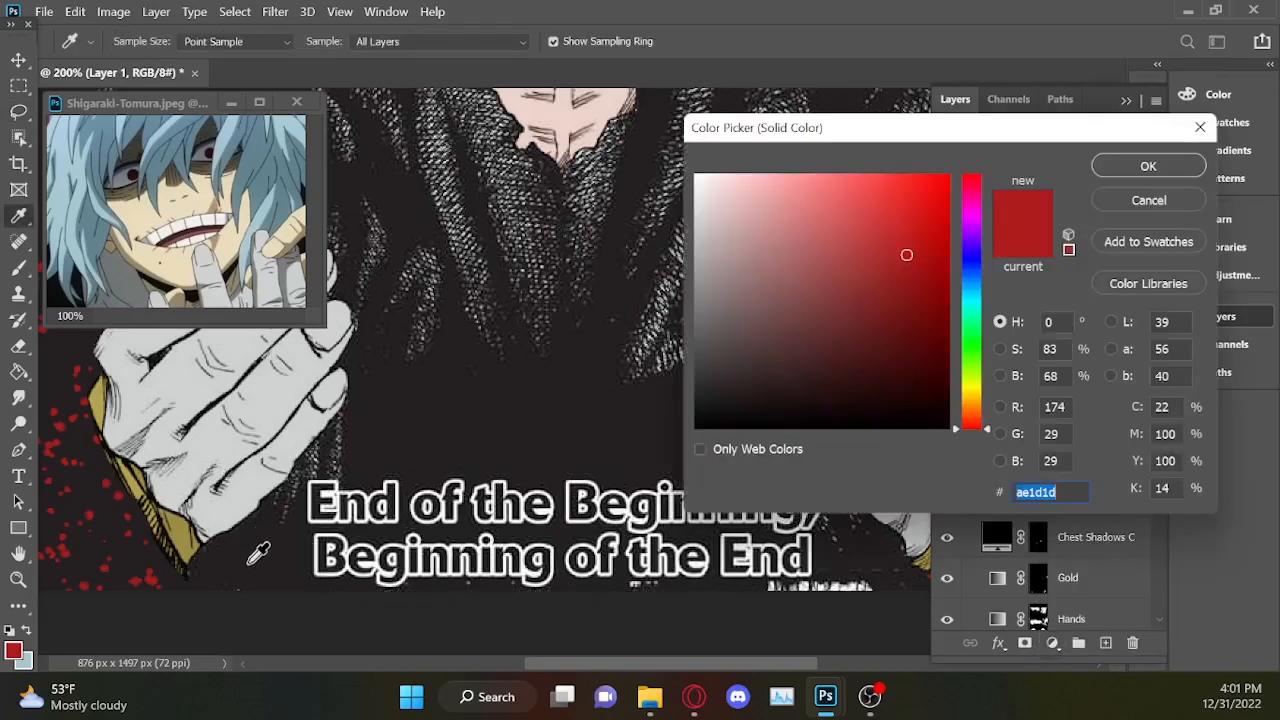
{"action": "left_click", "coordinate": [247, 560]}
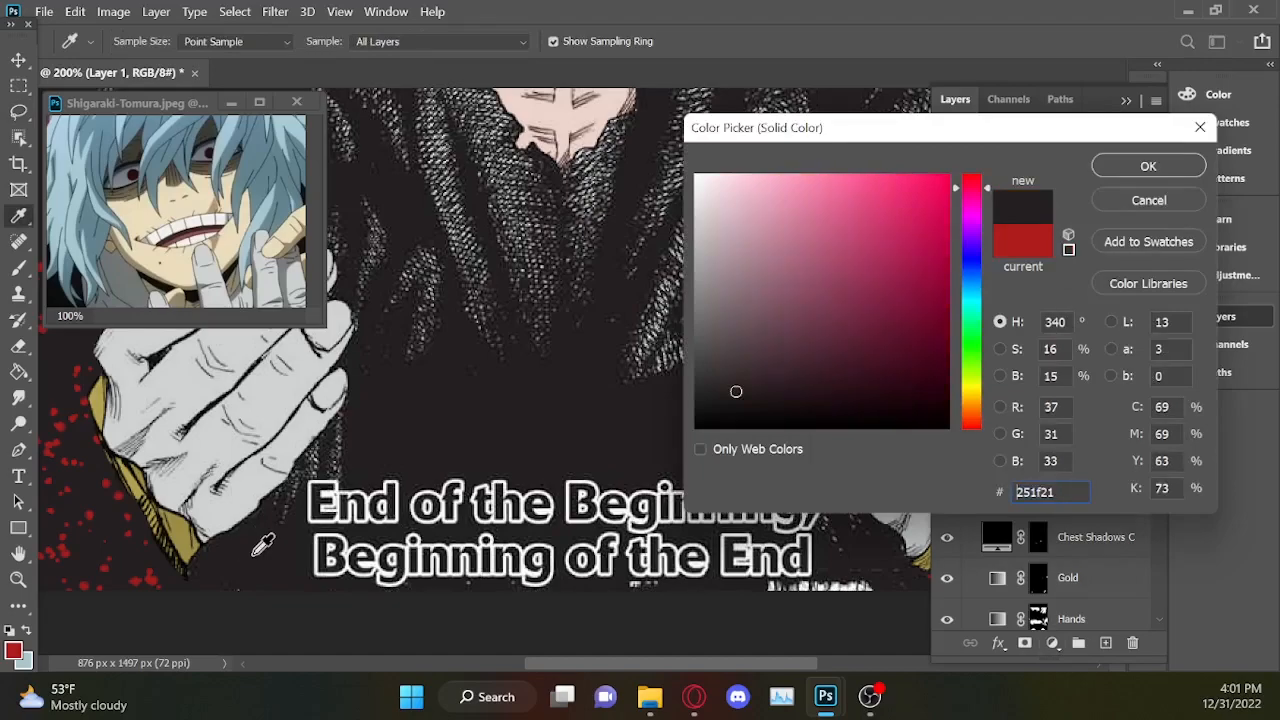
{"action": "left_click", "coordinate": [248, 555]}
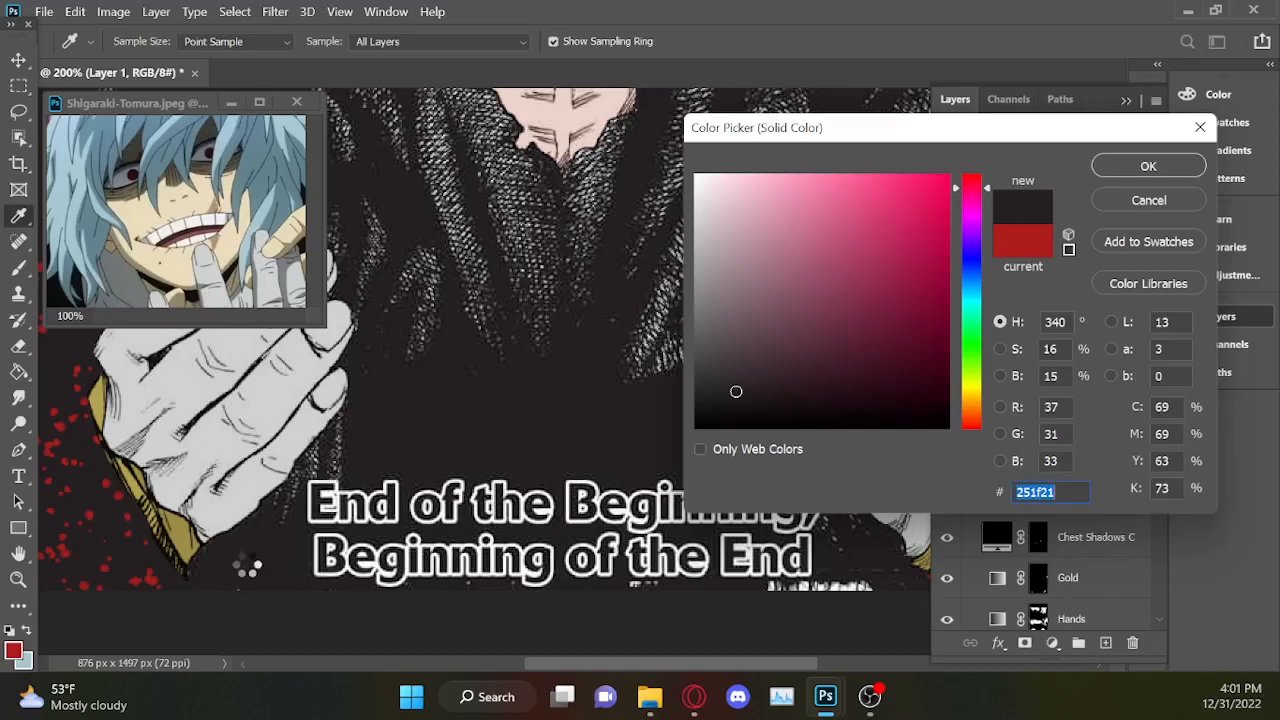
{"action": "left_click", "coordinate": [1148, 166]}
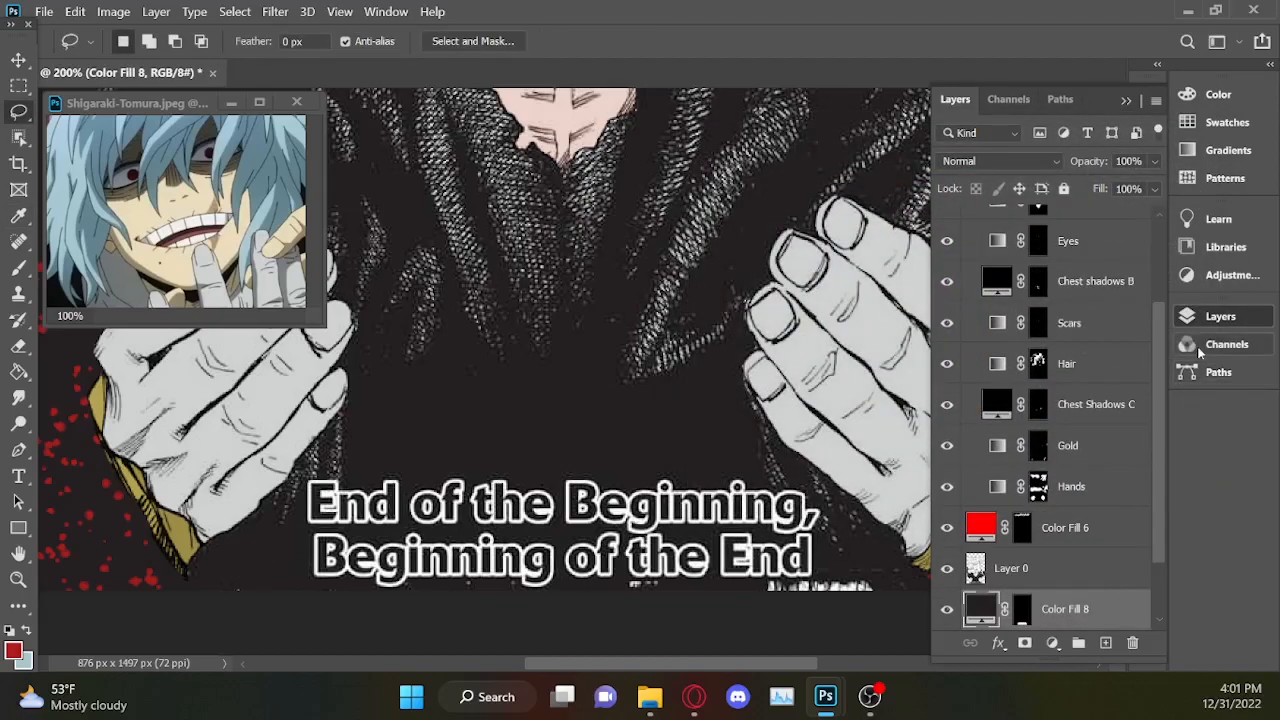
Move the Color Fill 8 layer above Layer 0 so that it covers the caption.
{"action": "scroll", "coordinate": [1162, 521], "scroll_direction": "down", "scroll_amount": 2}
{"action": "left_click_drag", "start_coordinate": [1122, 540], "coordinate": [1105, 516]}
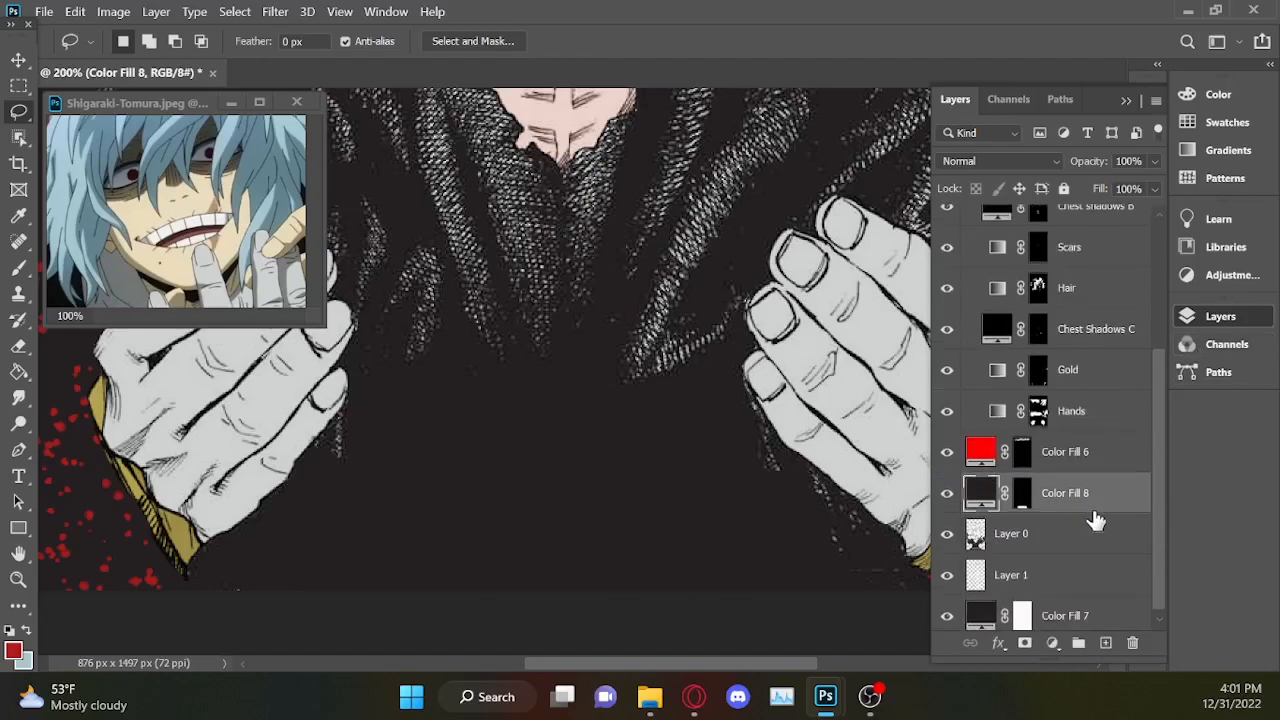
{"action": "key", "text": "ctrl+minus"}
{"action": "key", "text": "ctrl+minus"}
{"action": "key", "text": "ctrl+minus"}
{"action": "key", "text": "ctrl+minus"}
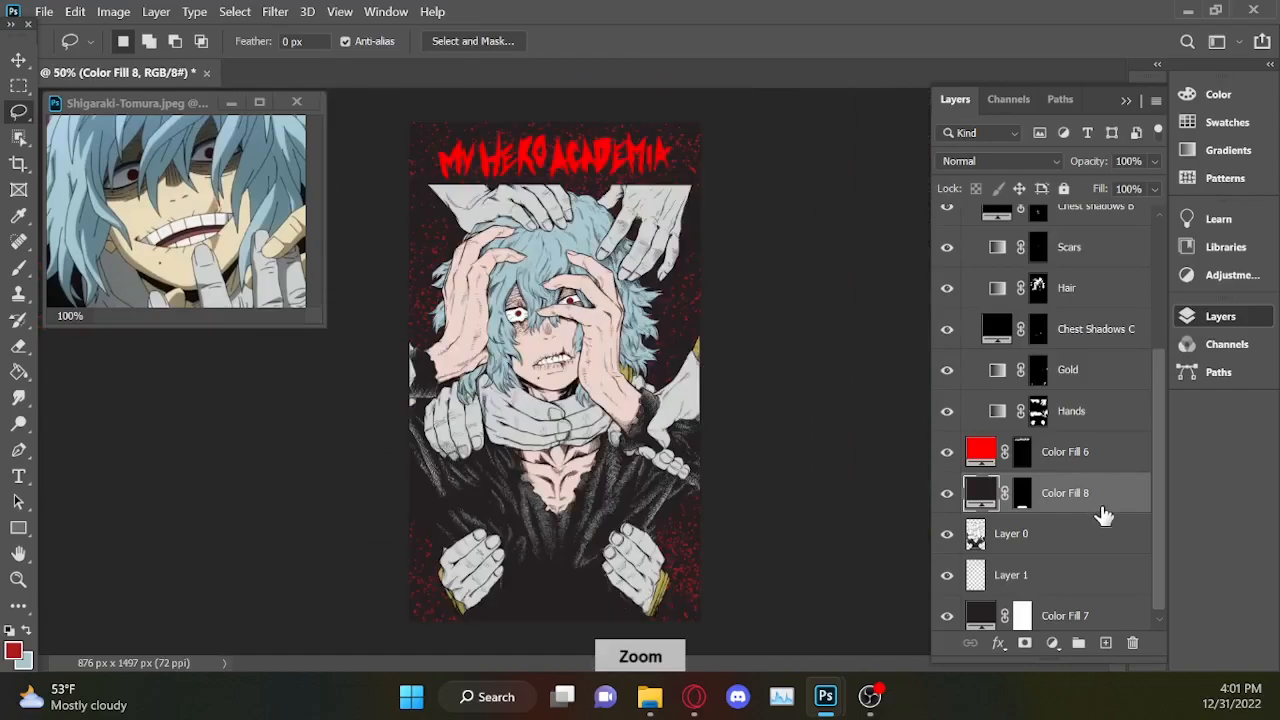
Move the red MY HERO ACADEMIA title from the top of the cover down to its lower edge.
{"action": "key", "text": "v"}
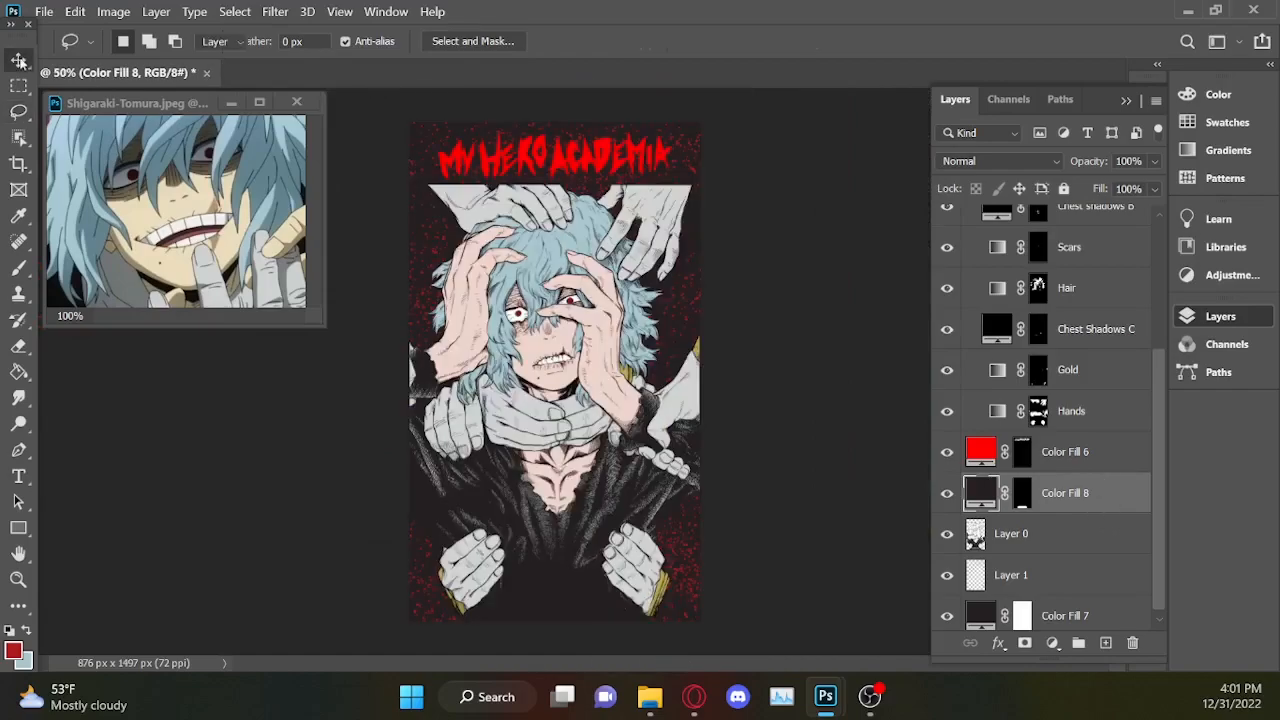
{"action": "scroll", "coordinate": [1157, 540], "scroll_direction": "down", "scroll_amount": 1}
{"action": "left_click_drag", "start_coordinate": [1158, 543], "coordinate": [1154, 602]}
{"action": "left_click", "coordinate": [1025, 609], "text": "ctrl"}
{"action": "scroll", "coordinate": [1028, 600], "scroll_direction": "up", "scroll_amount": 1}
{"action": "left_click", "coordinate": [1024, 493], "text": "ctrl"}
{"action": "left_click_drag", "start_coordinate": [588, 165], "coordinate": [582, 597]}
Clear any selection and nudge the red title slightly into place over the lower hands.
{"action": "key", "text": "l"}
{"action": "key", "text": "ctrl+d"}
{"action": "left_click", "coordinate": [1062, 496]}
{"action": "left_click", "coordinate": [1023, 494], "text": "ctrl"}
{"action": "key", "text": "v"}
{"action": "left_click_drag", "start_coordinate": [659, 588], "coordinate": [664, 590]}
Move the red title's Color Fill 6 layer to the top of Group 1, above Color Fill 5.
{"action": "left_click_drag", "start_coordinate": [1095, 481], "coordinate": [1109, 228]}
{"action": "scroll", "coordinate": [1156, 319], "scroll_direction": "up", "scroll_amount": 3}
{"action": "left_click_drag", "start_coordinate": [1105, 404], "coordinate": [1098, 248]}
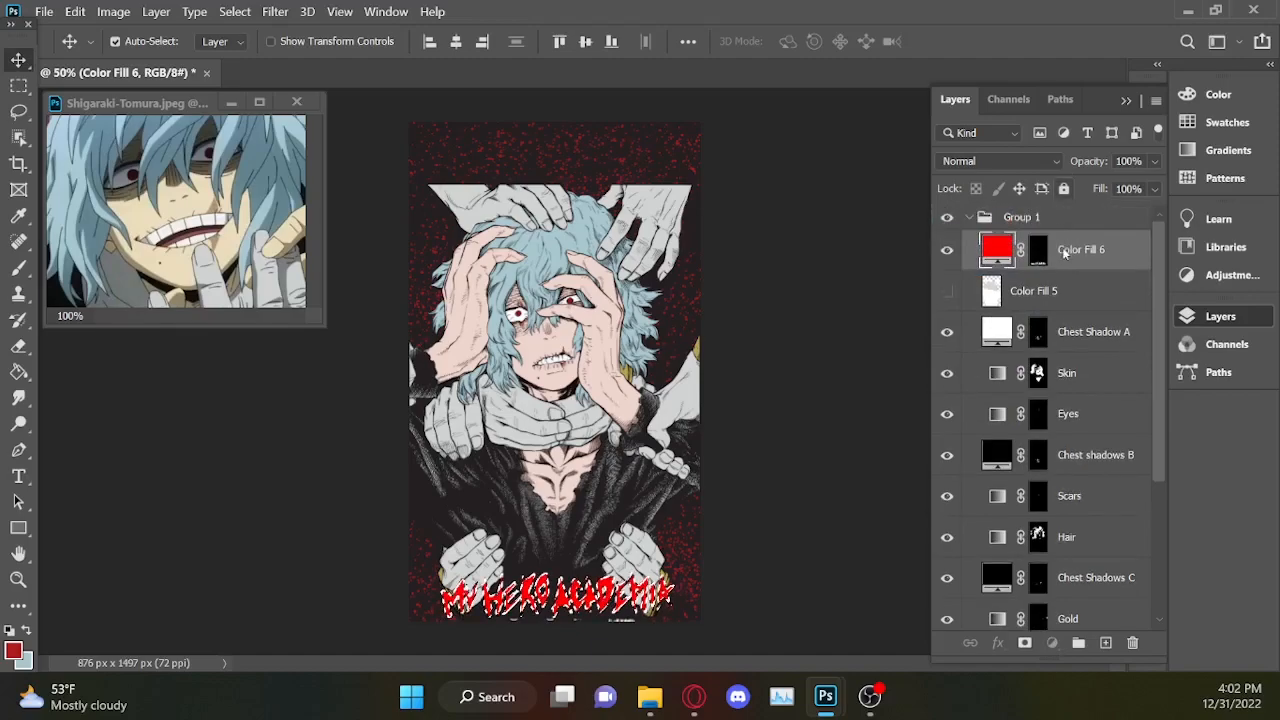
Add a 3 px black stroke to the red title's Color Fill 6 layer.
{"action": "right_click", "coordinate": [1089, 263]}
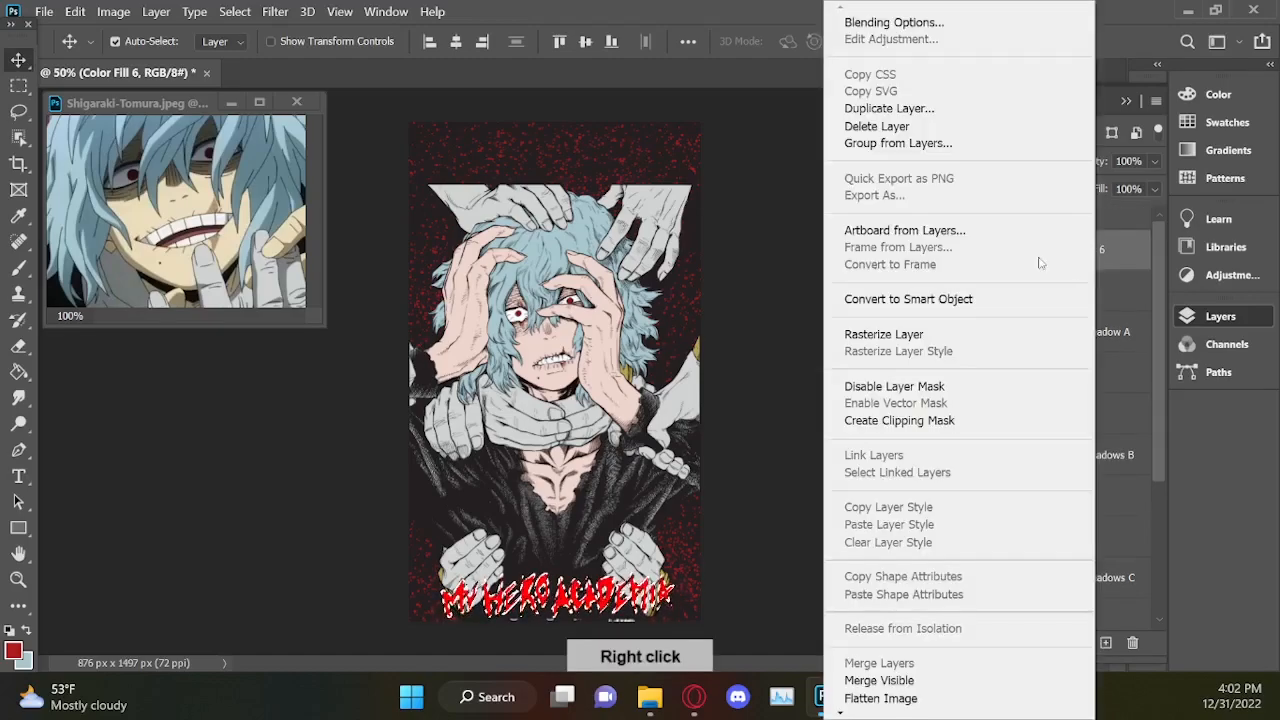
{"action": "left_click", "coordinate": [893, 22]}
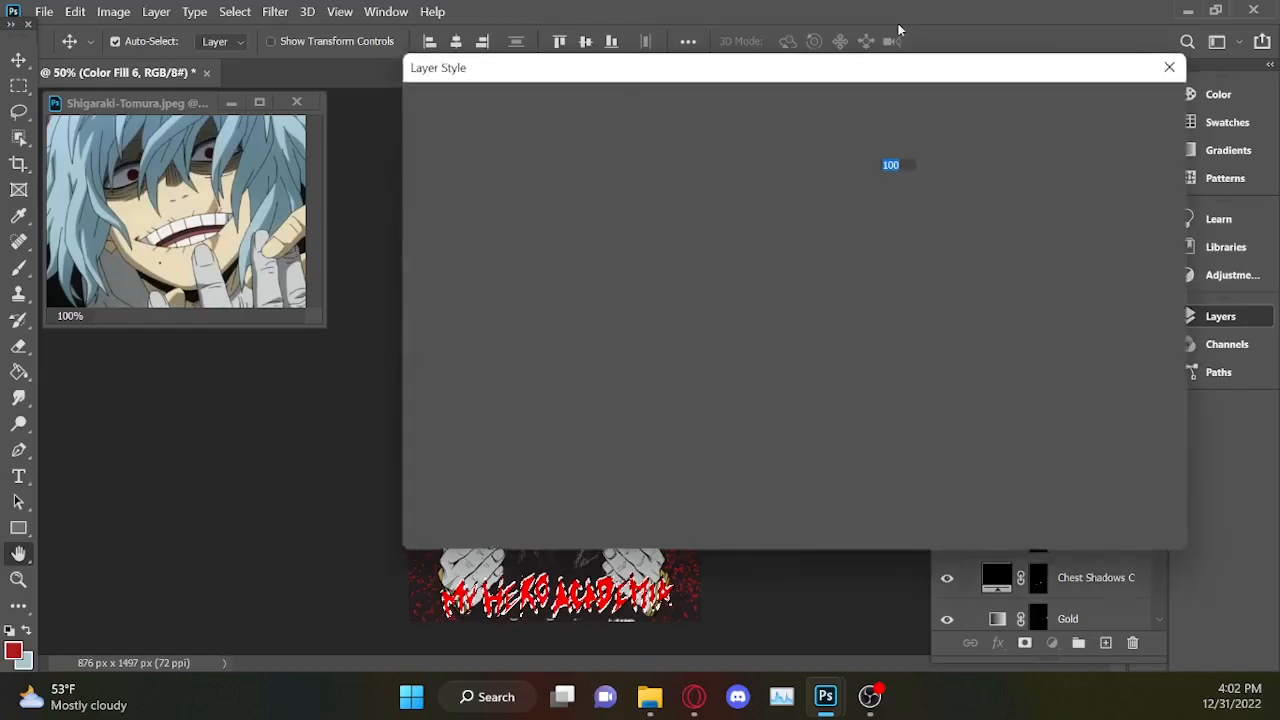
{"action": "left_click", "coordinate": [426, 240]}
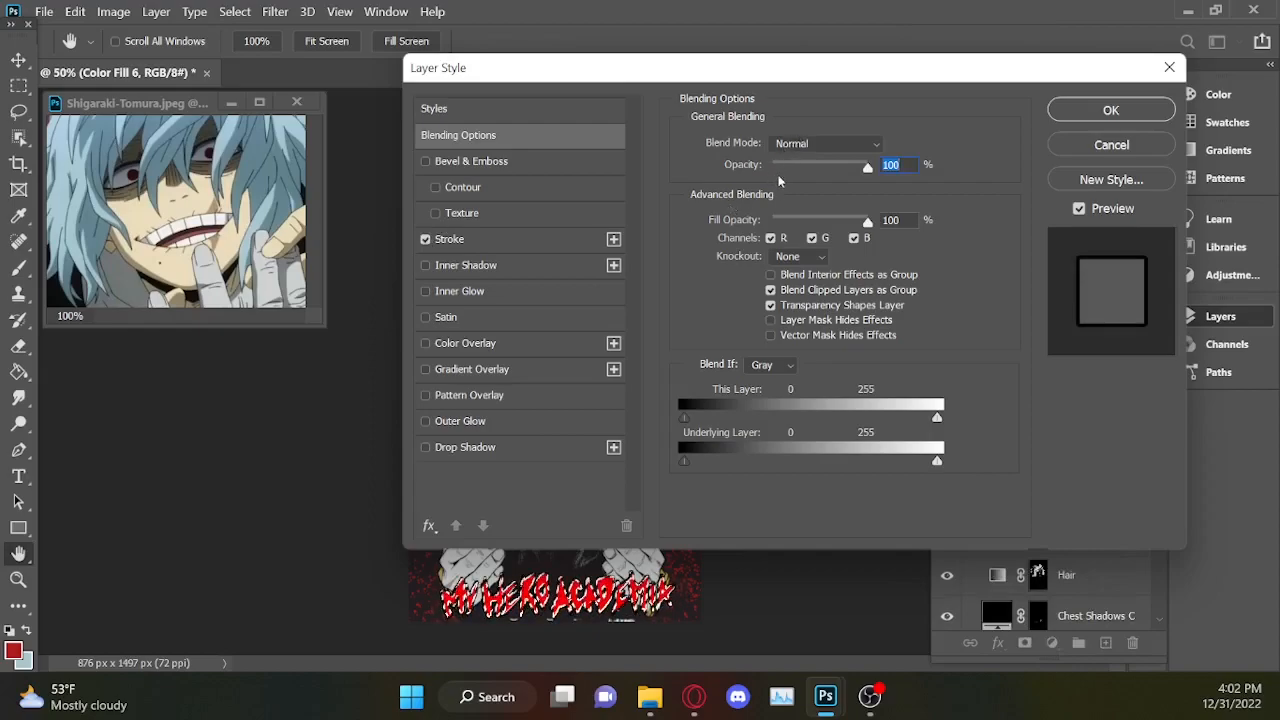
{"action": "left_click", "coordinate": [511, 241]}
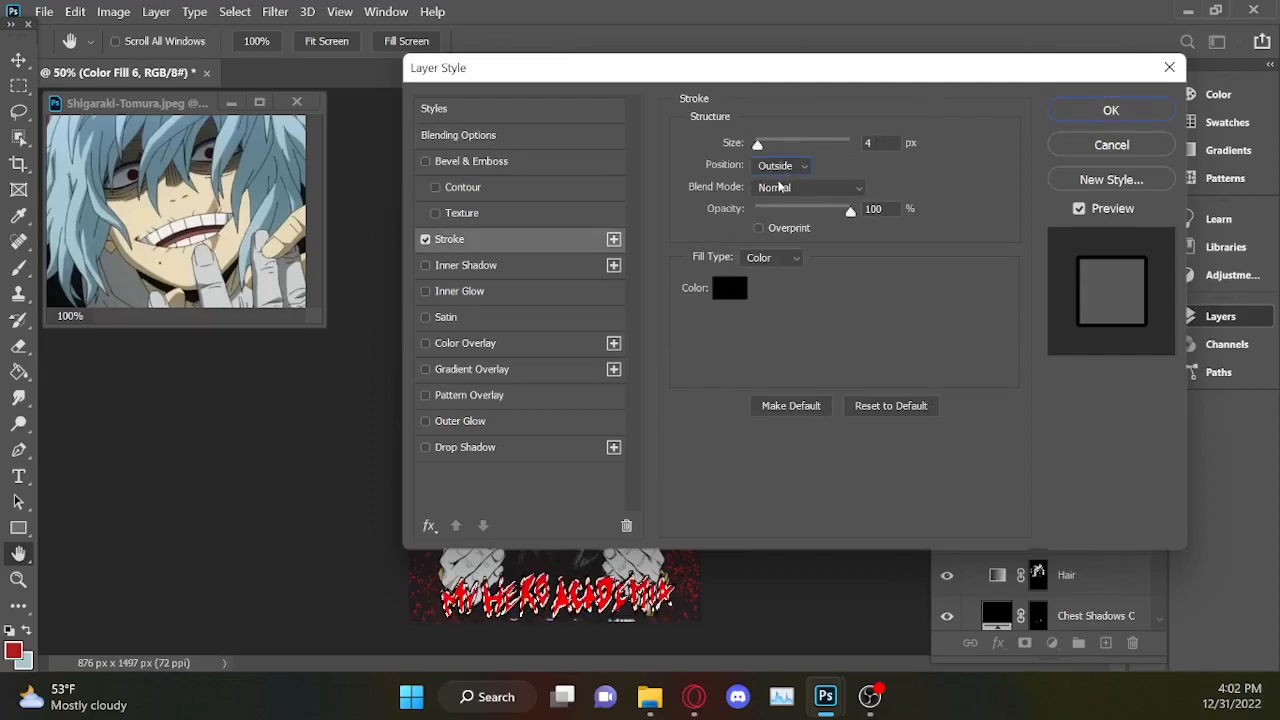
{"action": "left_click", "coordinate": [803, 167]}
{"action": "left_click", "coordinate": [783, 210]}
{"action": "double_click", "coordinate": [884, 143]}
{"action": "type", "text": "3"}
{"action": "left_click", "coordinate": [1103, 119]}
Add a dark solid color fill layer and place it between the Scars and Hair layers.
{"action": "key", "text": "ctrl+plus"}
{"action": "key", "text": "ctrl+plus"}
{"action": "key", "text": "ctrl+plus"}
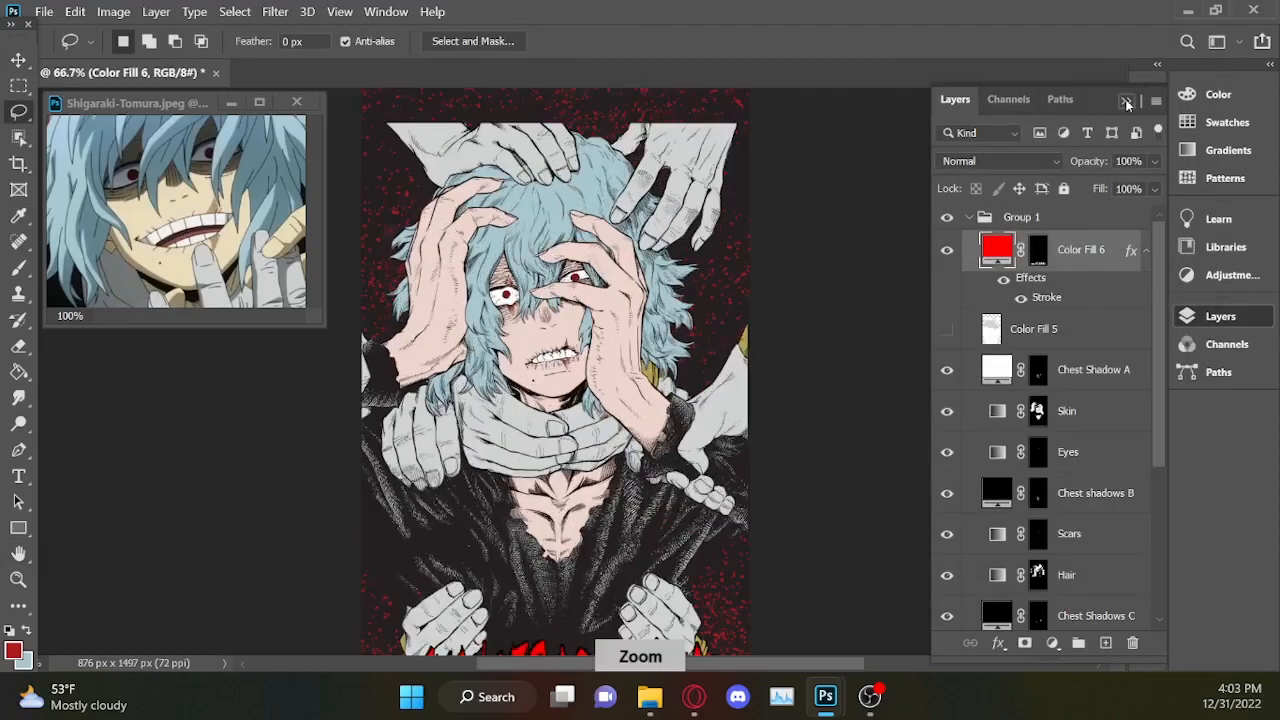
{"action": "left_click", "coordinate": [1052, 644]}
{"action": "left_click", "coordinate": [1085, 342]}
{"action": "left_click", "coordinate": [620, 225]}
{"action": "left_click", "coordinate": [1147, 164]}
{"action": "left_click_drag", "start_coordinate": [1092, 250], "coordinate": [1076, 602]}
Crop the canvas from above down to the flat upper edge of the hands, leaving it about 1310 px high.
{"action": "key", "text": "ctrl+minus"}
{"action": "key", "text": "ctrl+minus"}
{"action": "key", "text": "ctrl+minus"}
{"action": "key", "text": "ctrl+plus"}
{"action": "key", "text": "ctrl+plus"}
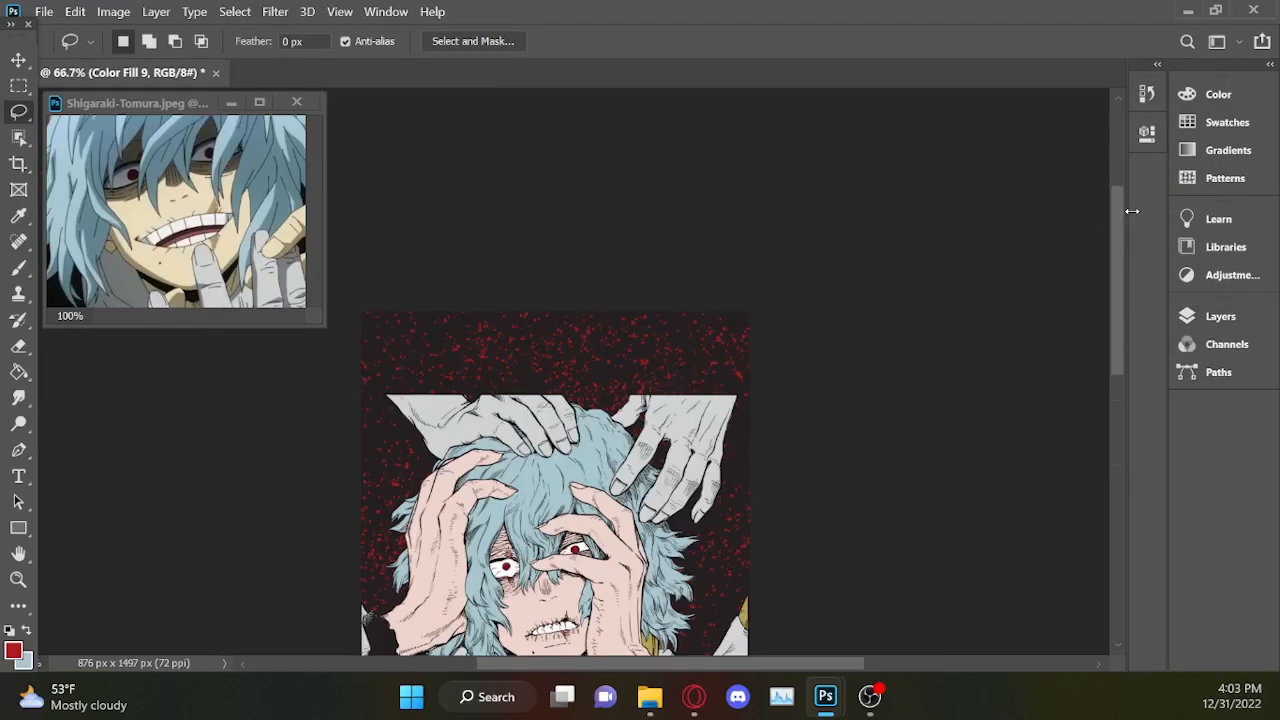
{"action": "key", "text": "c"}
{"action": "left_click_drag", "start_coordinate": [563, 224], "coordinate": [563, 340]}
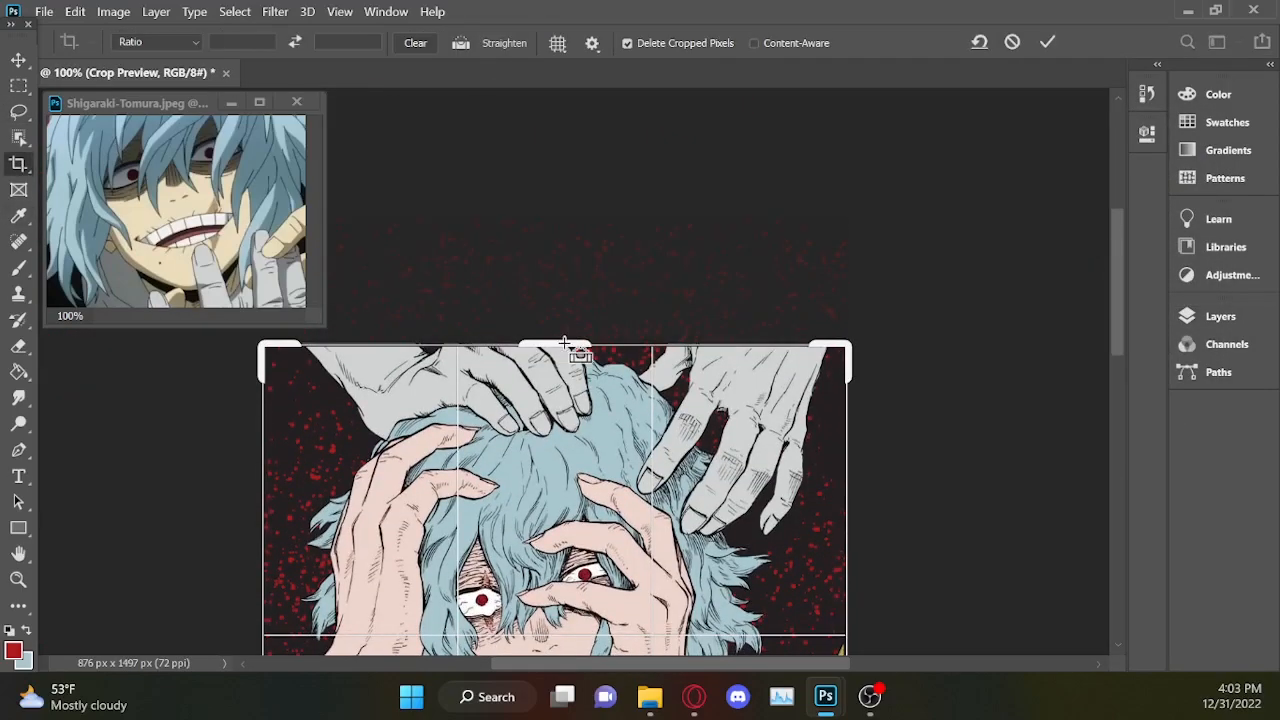
{"action": "key", "text": "ctrl+plus"}
{"action": "key", "text": "ctrl+plus"}
{"action": "key", "text": "Return"}
{"action": "key", "text": "ctrl+minus"}
{"action": "key", "text": "ctrl+minus"}
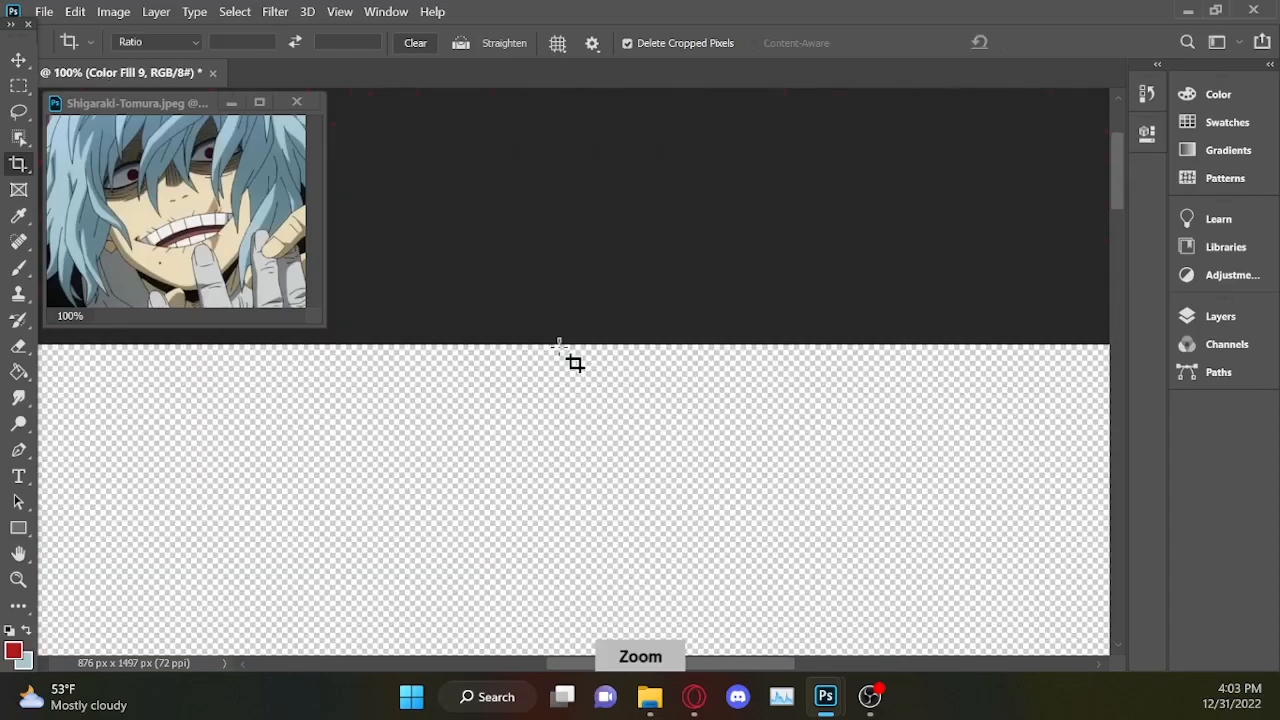
{"action": "key", "text": "ctrl+minus"}
{"action": "key", "text": "ctrl+minus"}
Hide the layer effects of the red title's Color Fill 6 layer.
{"action": "left_click", "coordinate": [1210, 318]}
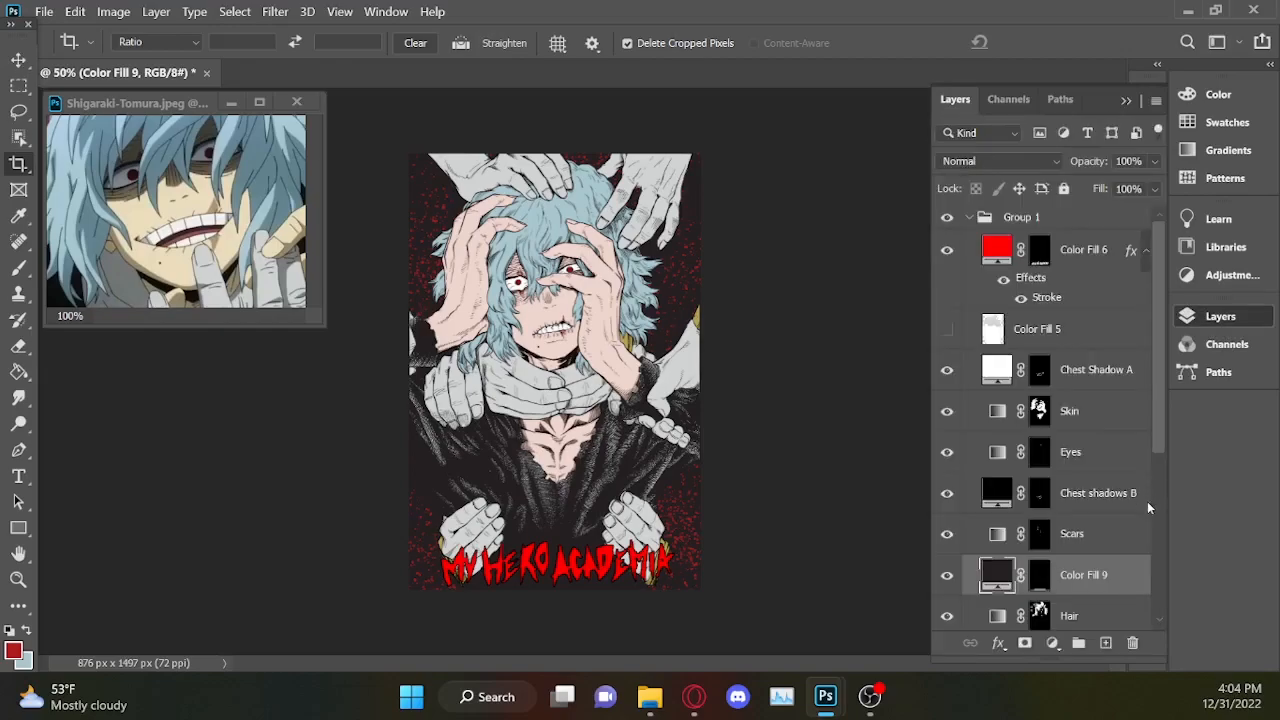
{"action": "left_click", "coordinate": [1156, 595]}
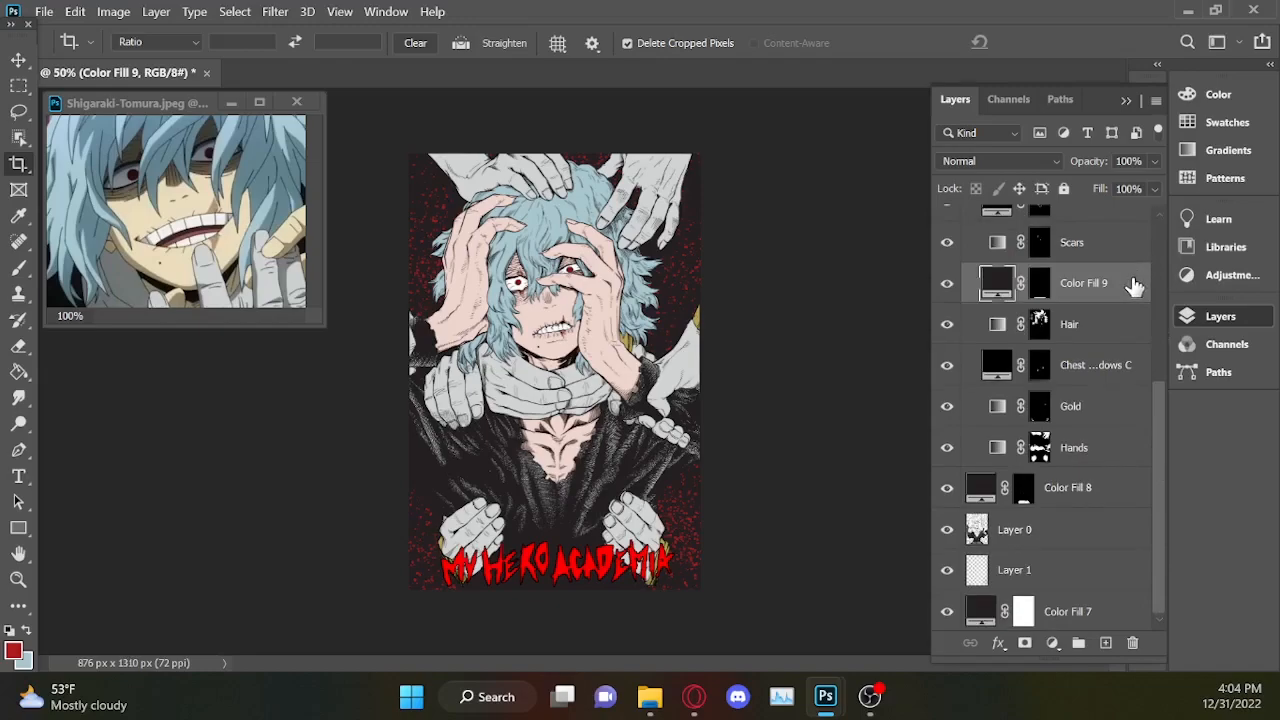
{"action": "scroll", "coordinate": [993, 239], "scroll_direction": "up", "scroll_amount": 10}
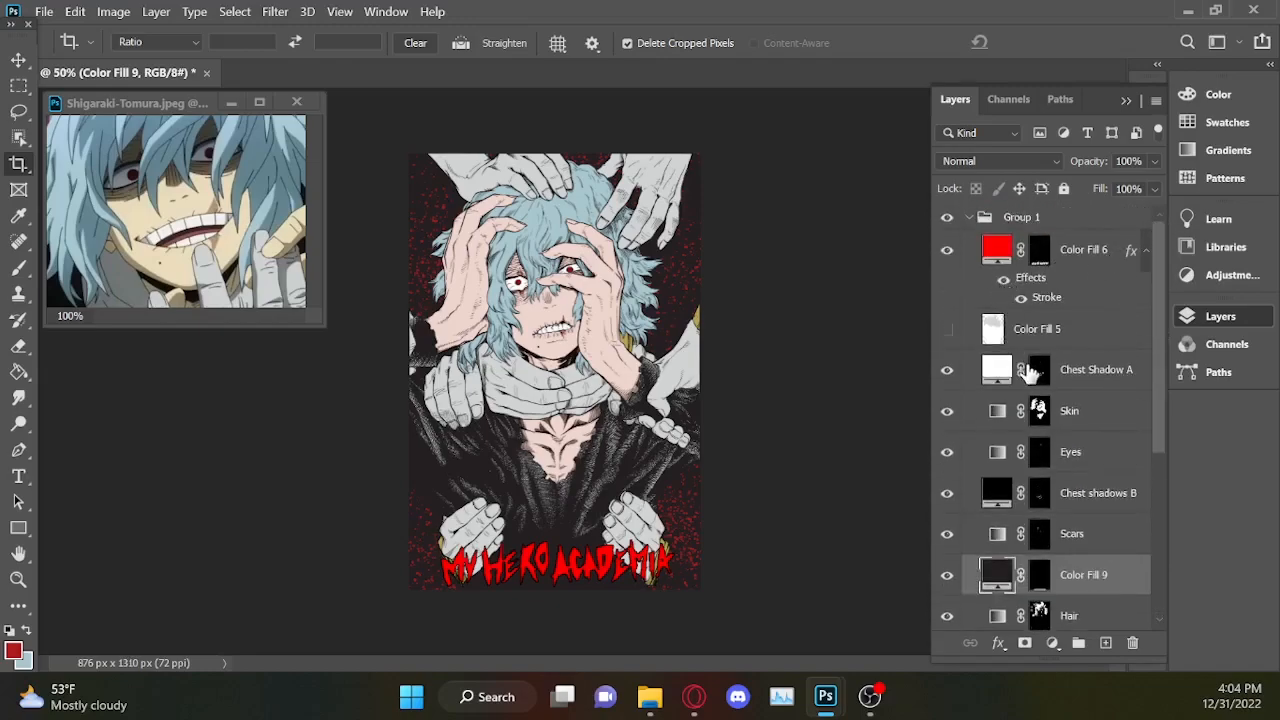
{"action": "left_click", "coordinate": [1003, 280]}
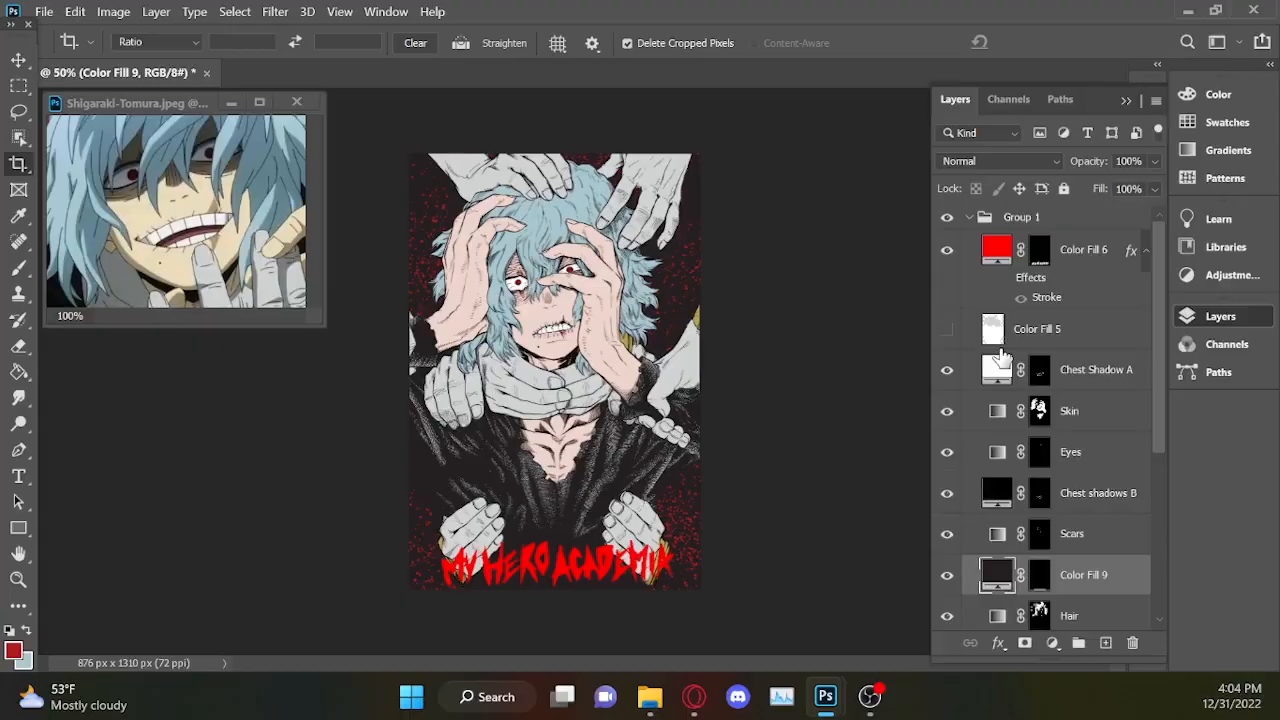
Examine the red title and the cover's lower part closely without the title's outline.
{"action": "left_click", "coordinate": [1220, 316]}
{"action": "key", "text": "ctrl+plus"}
{"action": "key", "text": "ctrl+plus"}
{"action": "left_click_drag", "start_coordinate": [1114, 344], "coordinate": [1124, 238]}
{"action": "key", "text": "ctrl+plus"}
{"action": "key", "text": "ctrl+plus"}
{"action": "key", "text": "ctrl+minus"}
{"action": "key", "text": "ctrl+minus"}
{"action": "key", "text": "ctrl+minus"}
{"action": "key", "text": "ctrl+minus"}
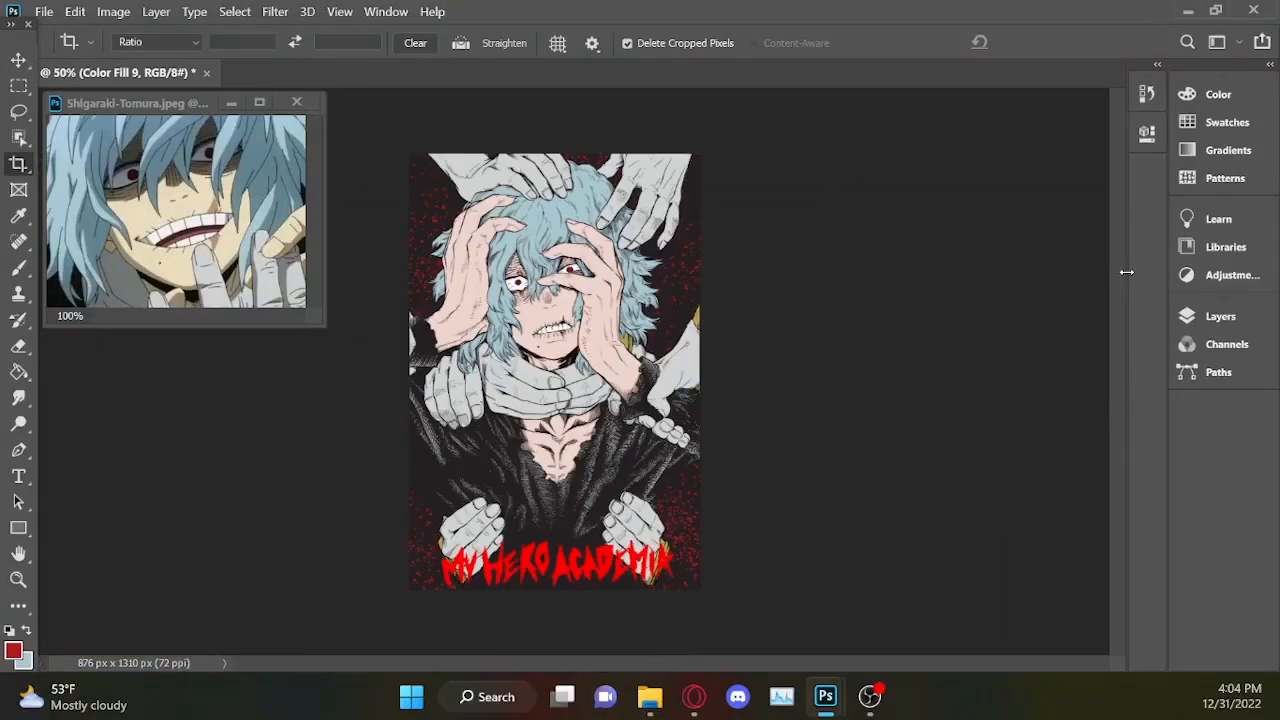
Try recolouring the title's Color Fill 6 layer with a darker red.
{"action": "left_click", "coordinate": [1220, 316]}
{"action": "double_click", "coordinate": [997, 249]}
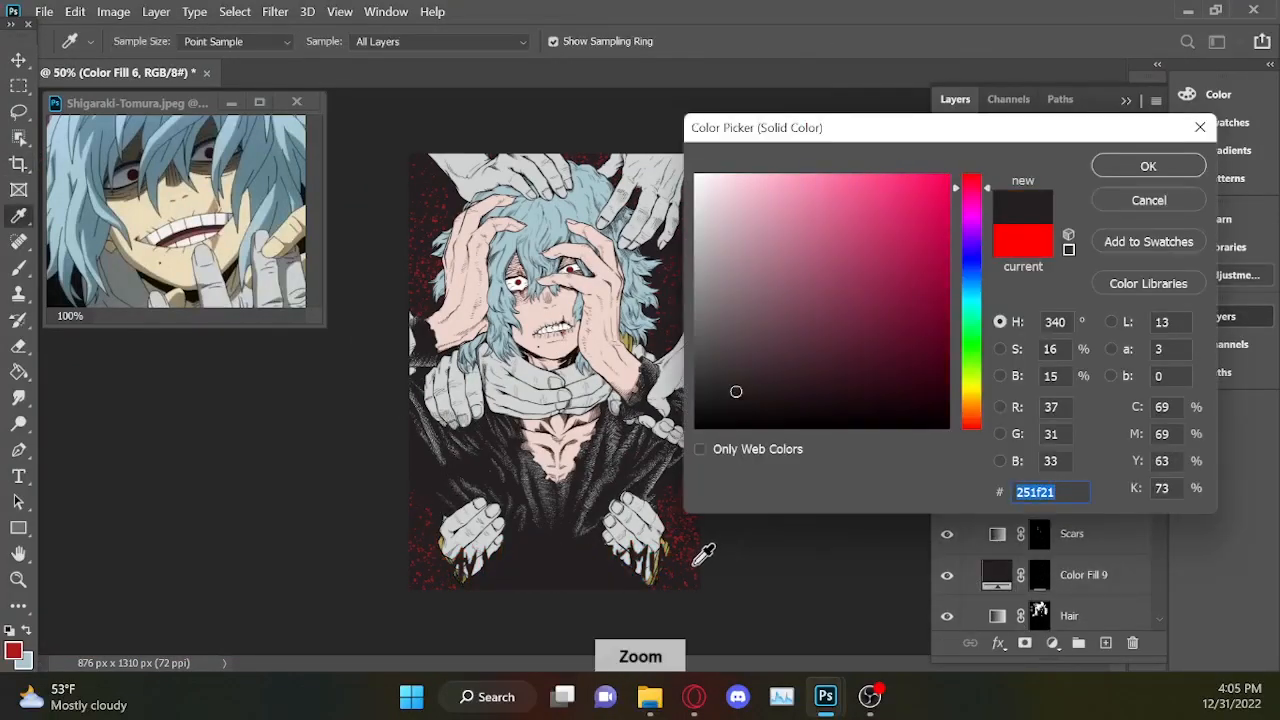
{"action": "left_click", "coordinate": [1135, 165]}
{"action": "key", "text": "ctrl+plus"}
{"action": "key", "text": "ctrl+plus"}
{"action": "double_click", "coordinate": [997, 249]}
{"action": "left_click_drag", "start_coordinate": [914, 128], "coordinate": [888, 272]}
{"action": "left_click", "coordinate": [822, 150]}
{"action": "left_click", "coordinate": [1123, 313]}
Set the title's Color Fill 6 colour to the lighter red ea2f30.
{"action": "key", "text": "ctrl+minus"}
{"action": "key", "text": "ctrl+minus"}
{"action": "double_click", "coordinate": [990, 250]}
{"action": "left_click_drag", "start_coordinate": [852, 357], "coordinate": [871, 338]}
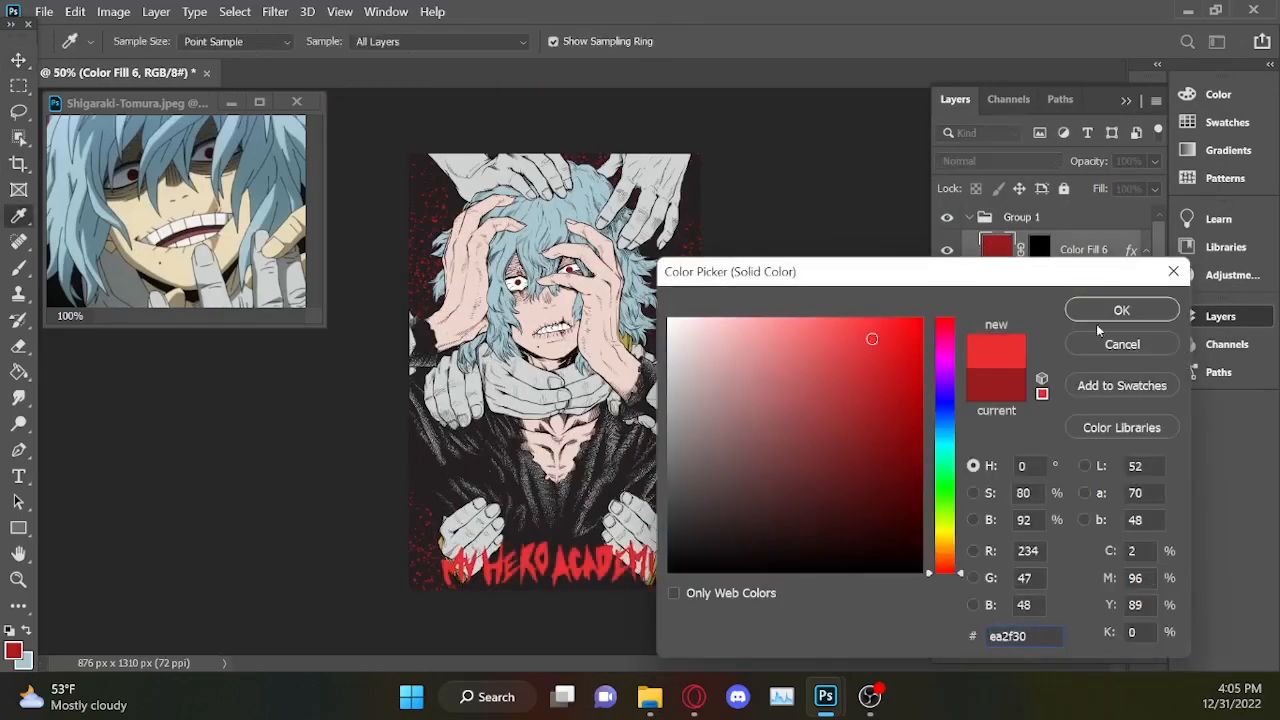
{"action": "left_click", "coordinate": [1104, 312]}
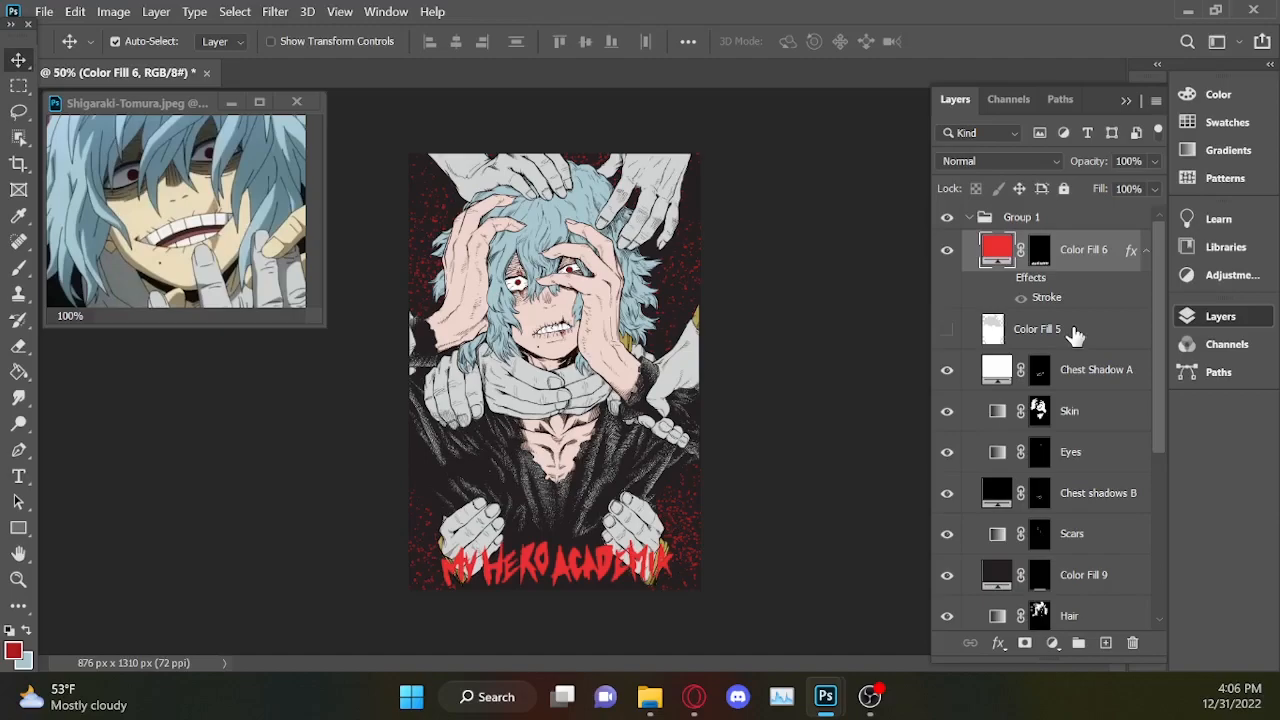
Start saving the cover under a new file and go to the Manga folder.
{"action": "left_click", "coordinate": [44, 11]}
{"action": "left_click", "coordinate": [335, 313]}
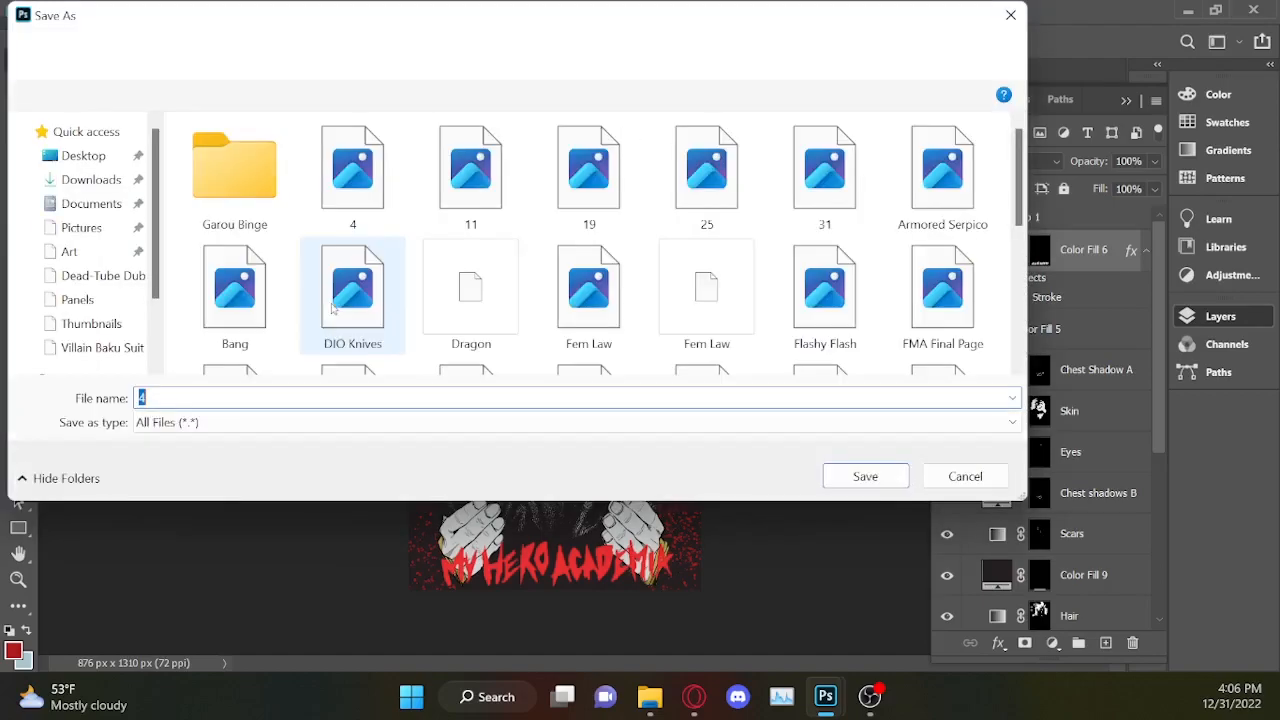
{"action": "left_click", "coordinate": [430, 58]}
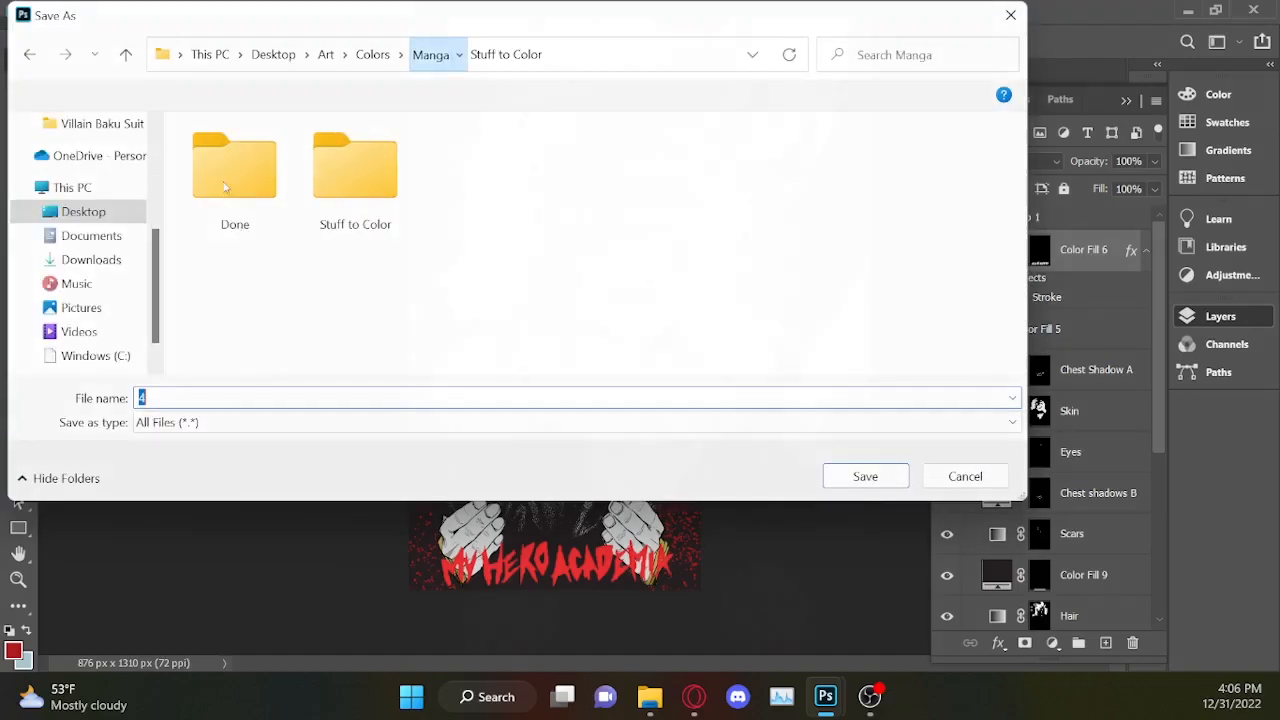